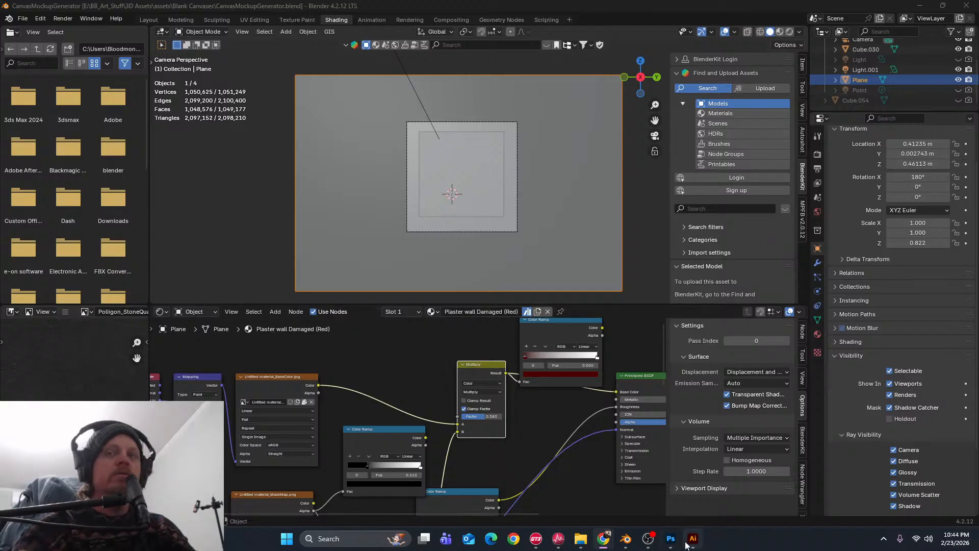
# Switch to the Wix Website Editor and review the art print product gallery on the home page
pyautogui.moveTo(671, 538)
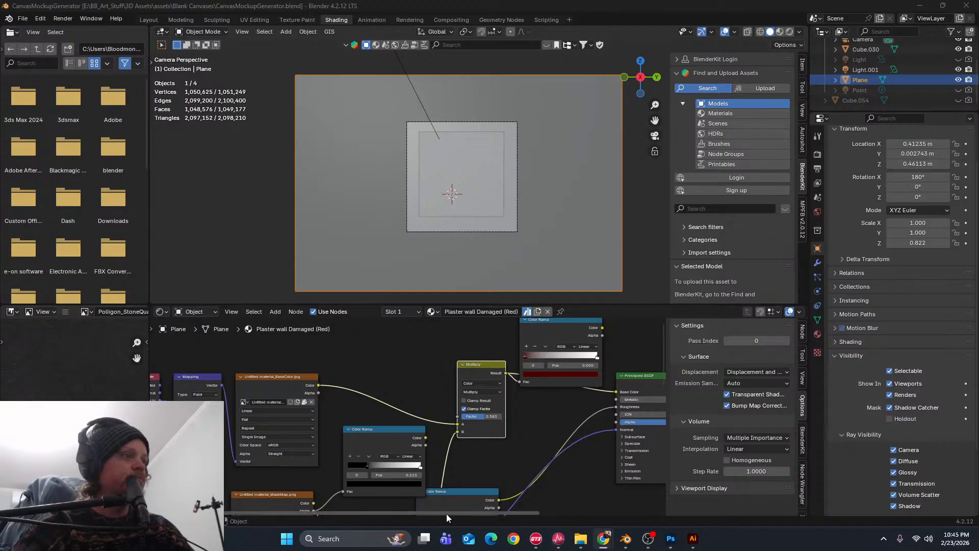
pyautogui.moveTo(601, 536)
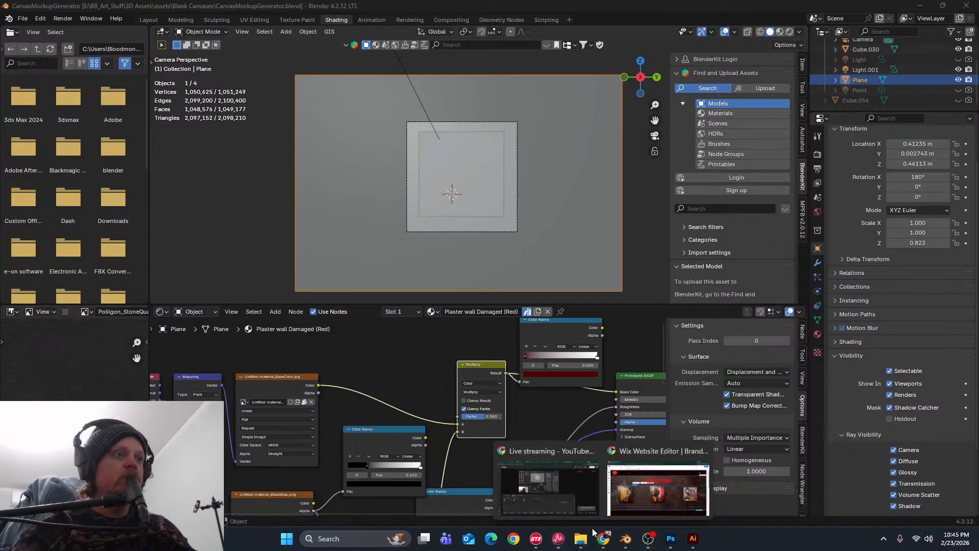
pyautogui.click(658, 487)
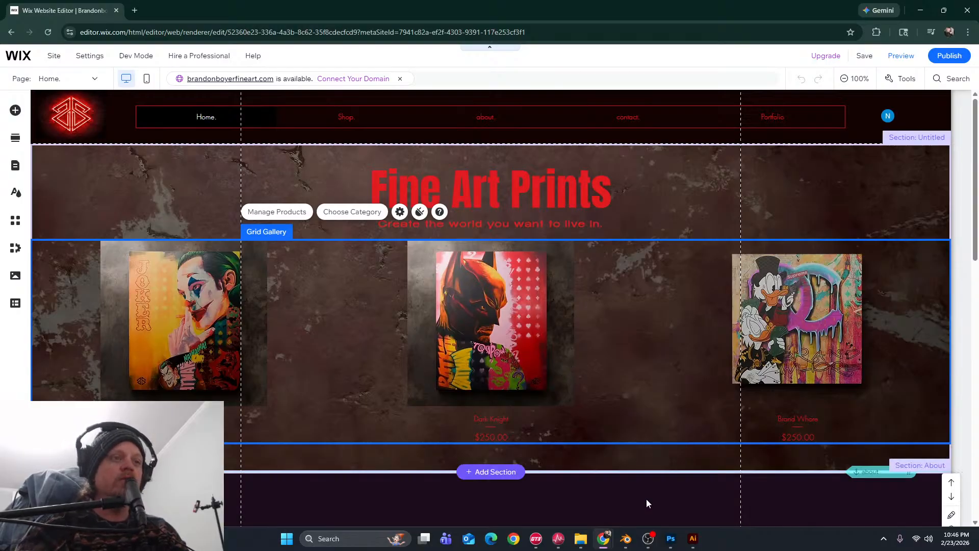
pyautogui.moveTo(622, 544)
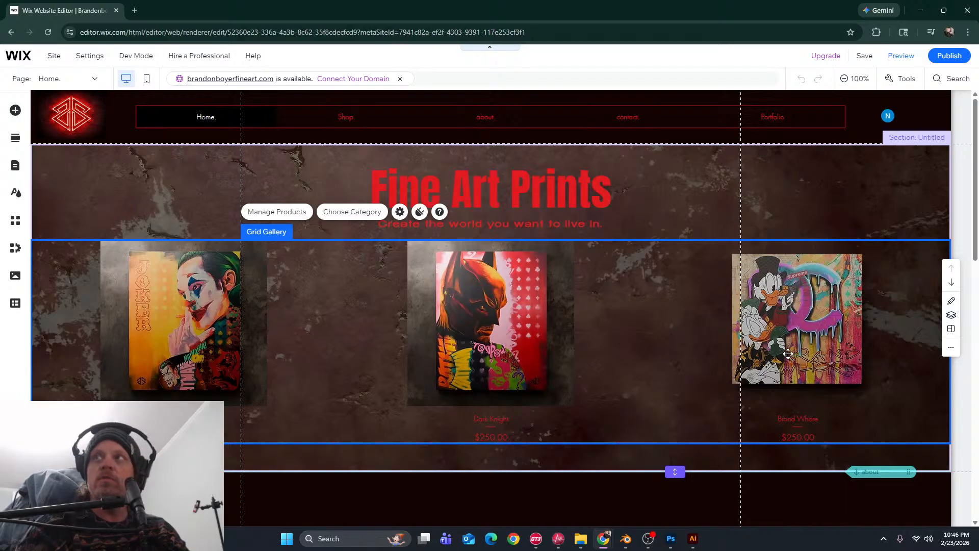
pyautogui.moveTo(649, 531)
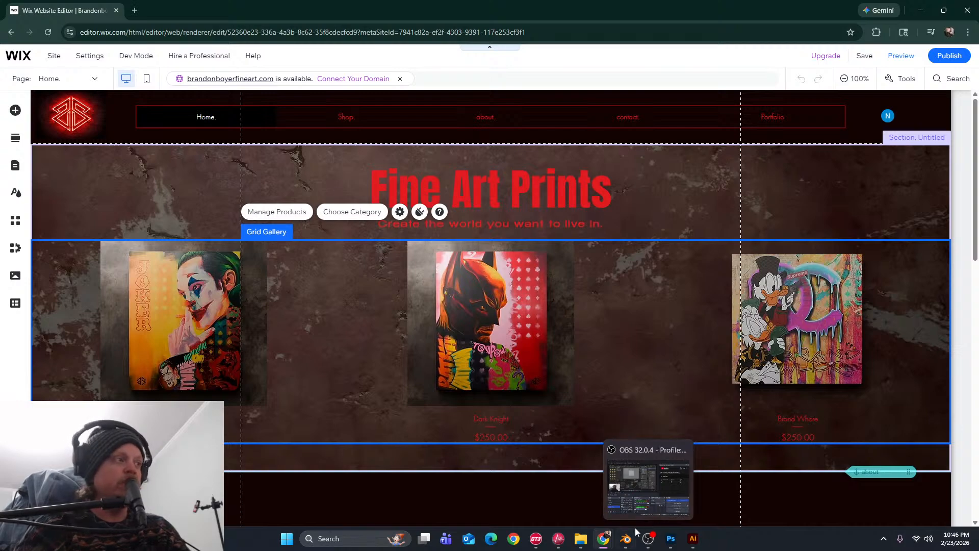
pyautogui.moveTo(635, 531)
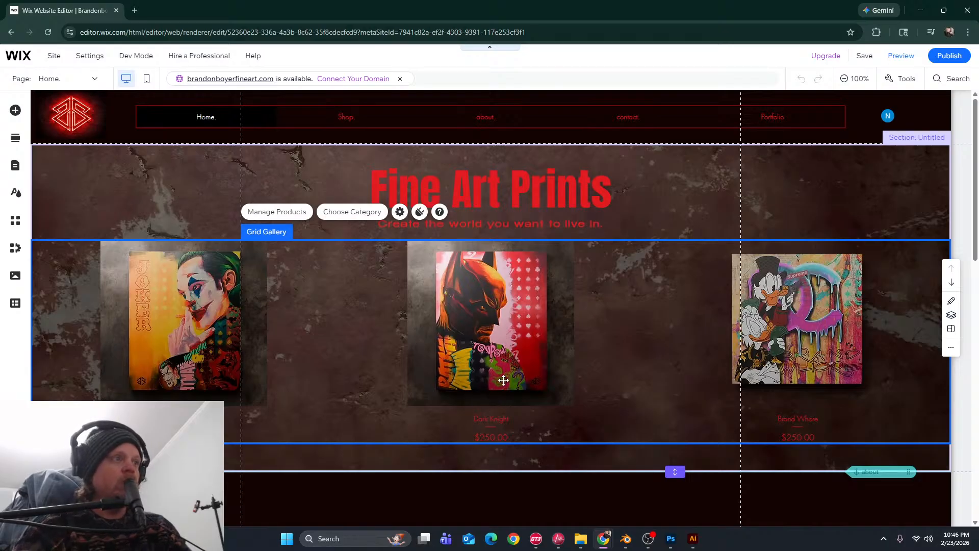
pyautogui.scroll(-3, 505, 379)
pyautogui.scroll(3, 505, 380)
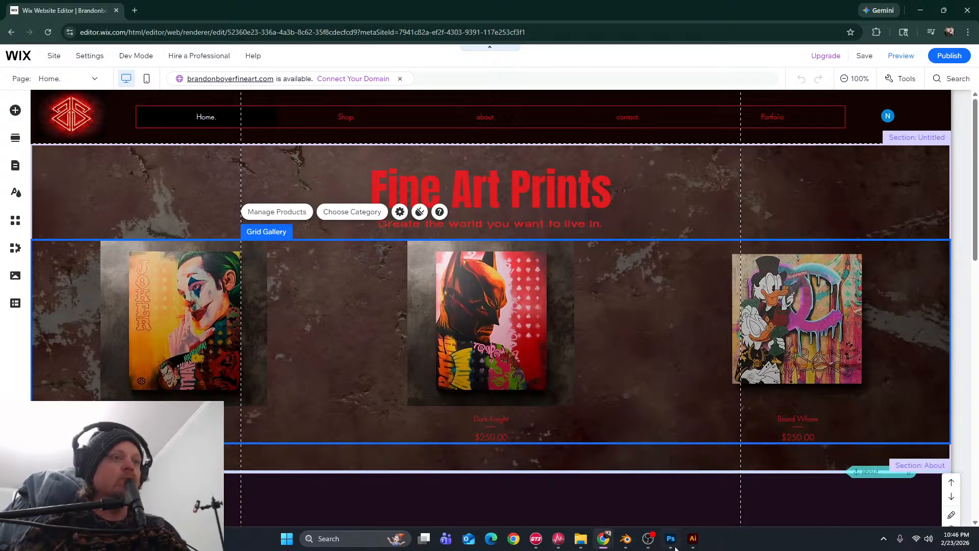
# Switch to Blender, set the viewport to rendered shading and inspect the duck artwork canvas from several distances and angles
pyautogui.click(626, 538)
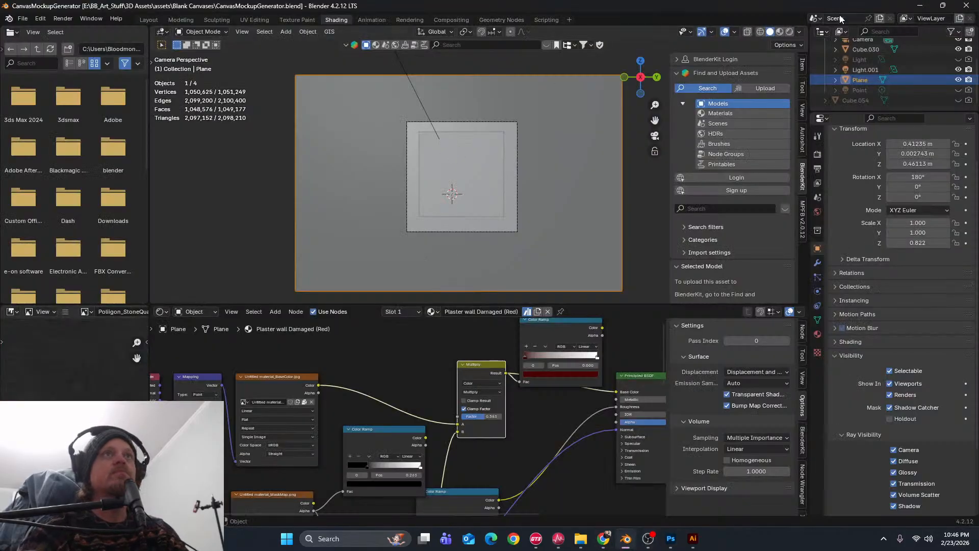
pyautogui.click(790, 31)
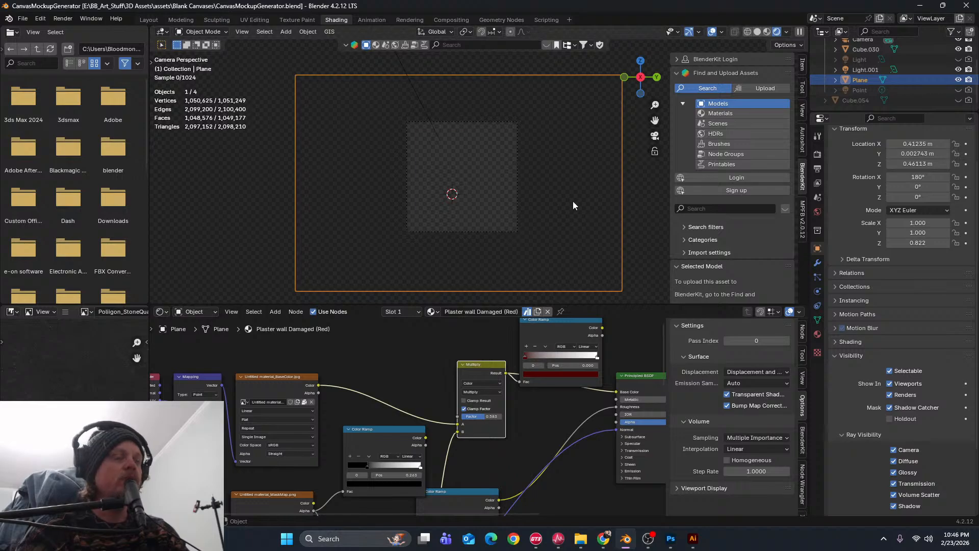
pyautogui.scroll(5, 462, 191)
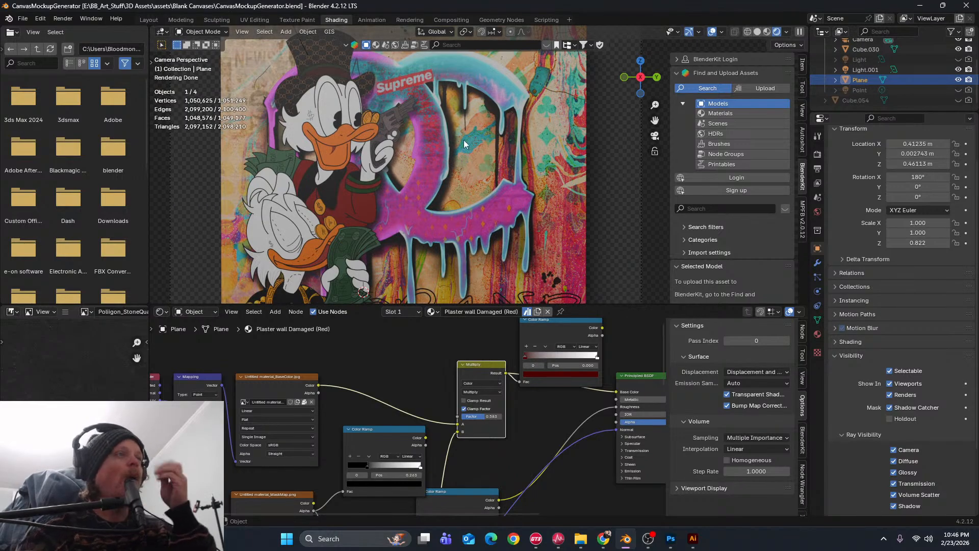
pyautogui.scroll(-2, 464, 142)
pyautogui.moveTo(406, 202)
pyautogui.mouseDown(button='middle')
pyautogui.moveTo(545, 208)
pyautogui.moveTo(493, 292)
pyautogui.moveTo(325, 298)
pyautogui.moveTo(271, 246)
pyautogui.moveTo(433, 218)
pyautogui.moveTo(408, 217)
pyautogui.mouseUp(button='middle')
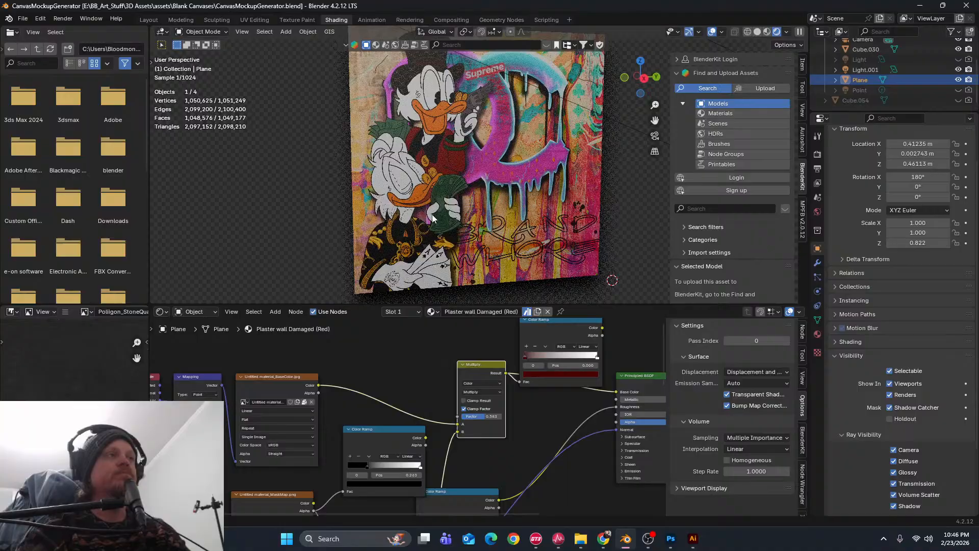
pyautogui.scroll(-4, 419, 217)
pyautogui.scroll(-4, 408, 216)
pyautogui.scroll(3, 936, 67)
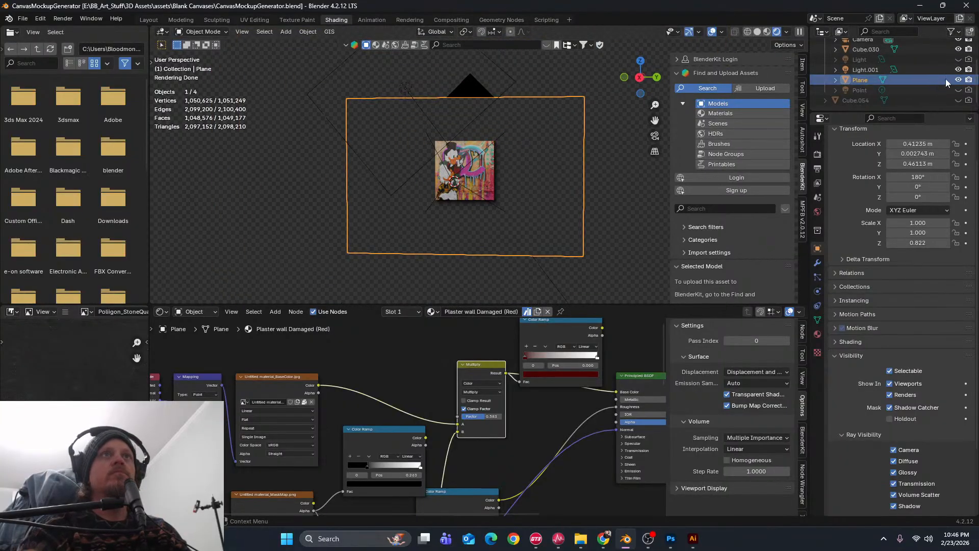
# Hide the duck artwork canvas Cube.030 and show the Batman canvas Cube.054 in the viewport
pyautogui.click(959, 75)
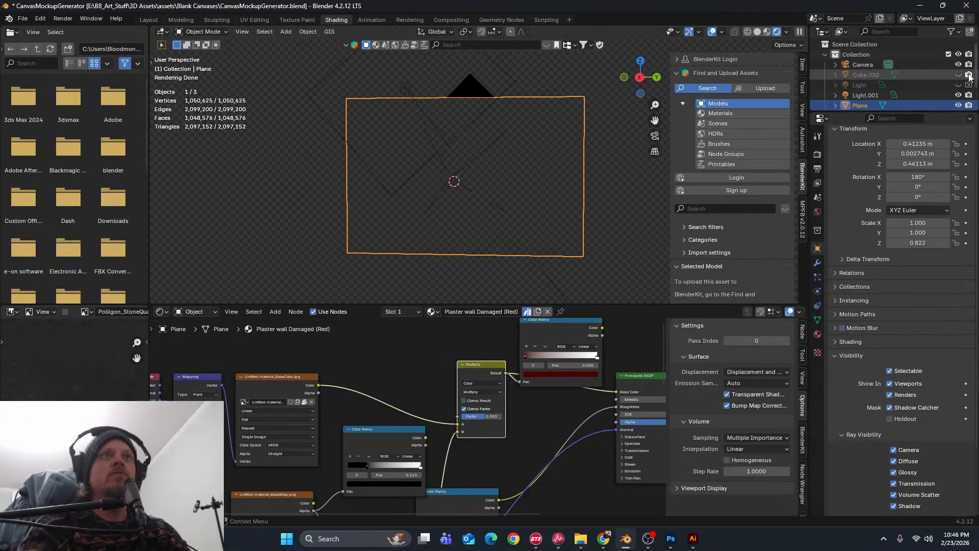
pyautogui.scroll(-3, 938, 85)
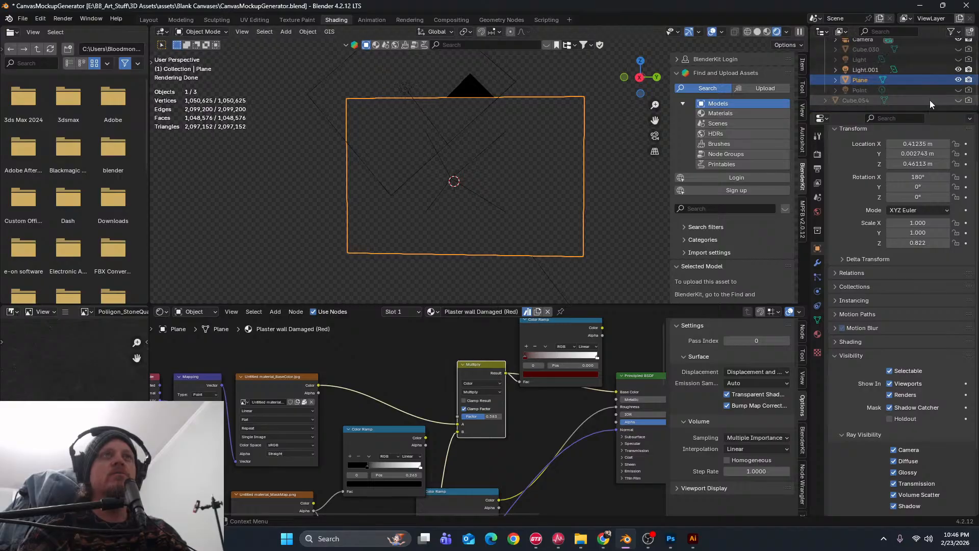
pyautogui.click(959, 99)
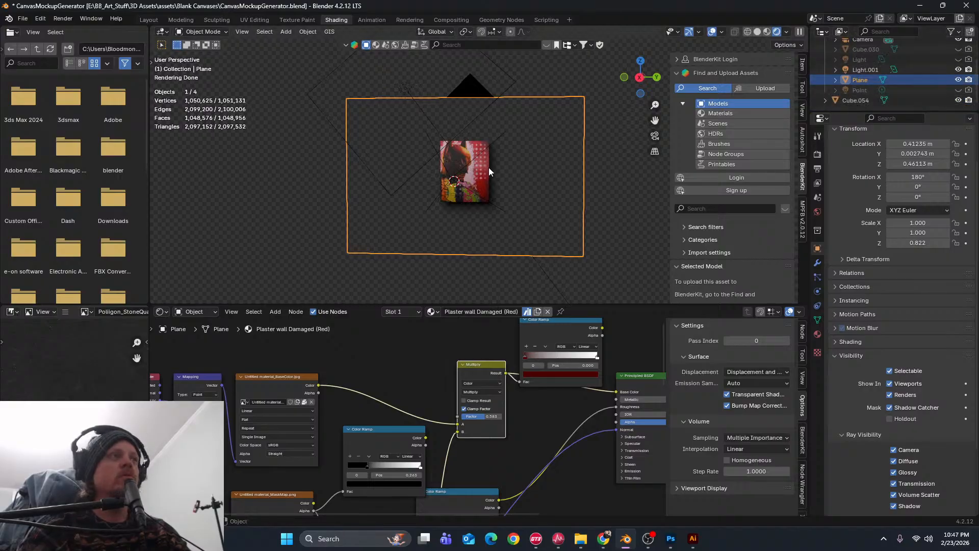
pyautogui.scroll(5, 475, 176)
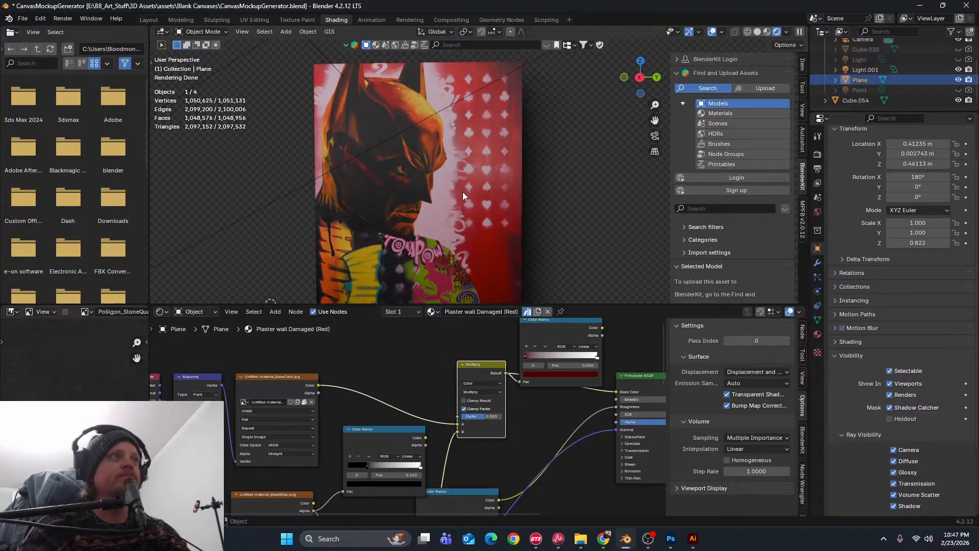
pyautogui.moveTo(463, 192); pyautogui.dragTo(607, 221, button='middle')
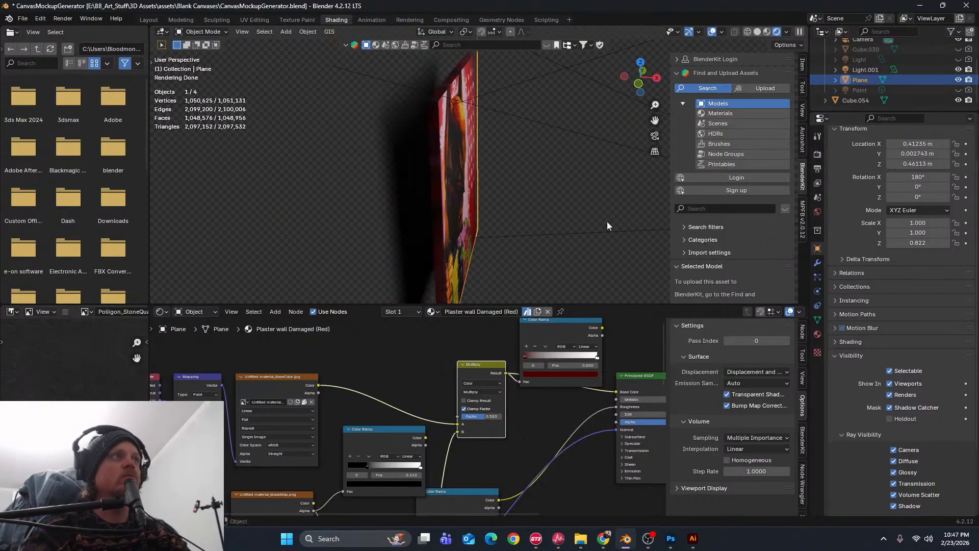
pyautogui.click(449, 163)
pyautogui.press('g')
pyautogui.press('y')
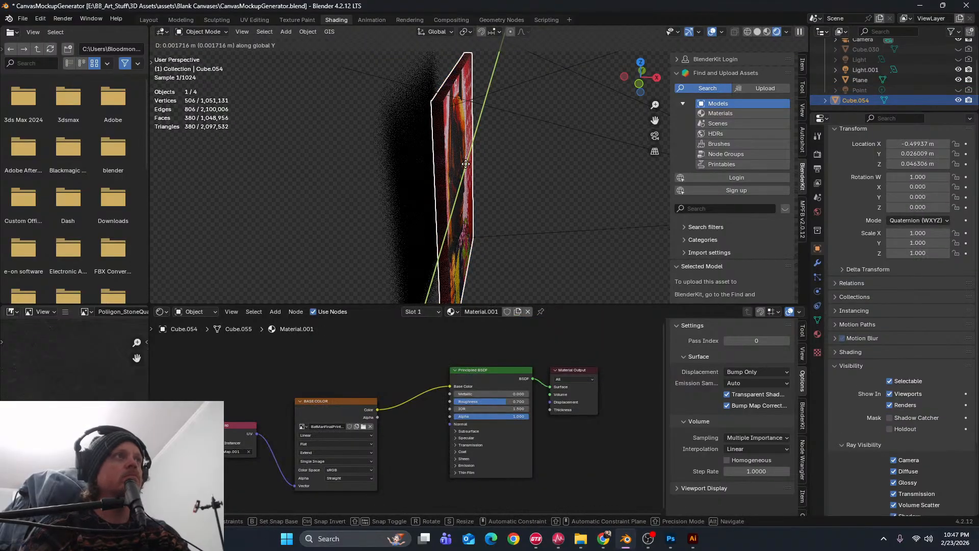
pyautogui.press('x')
pyautogui.press('Escape')
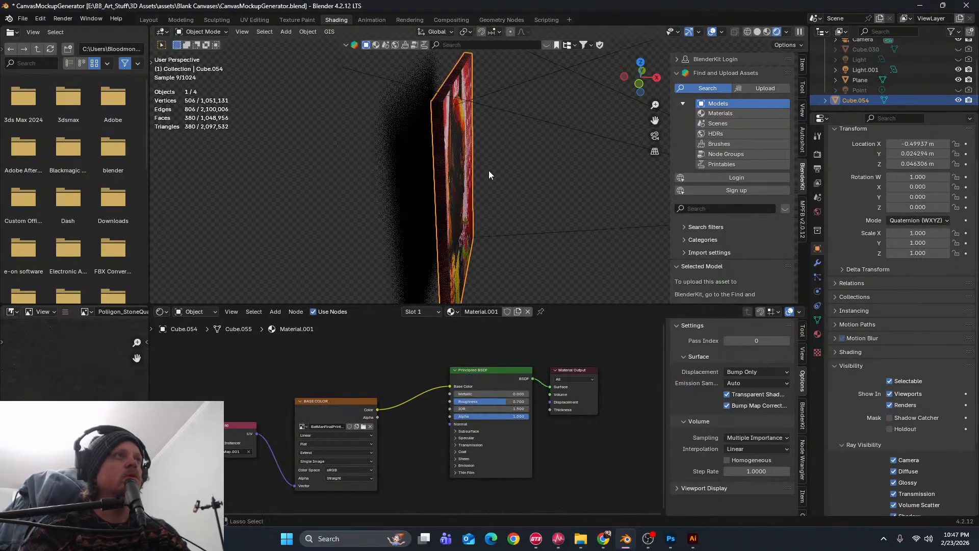
# Return to the camera view and examine the Batman canvas's framing and the shadow below its lower edge
pyautogui.moveTo(513, 190); pyautogui.dragTo(399, 177, button='middle')
pyautogui.click(654, 136)
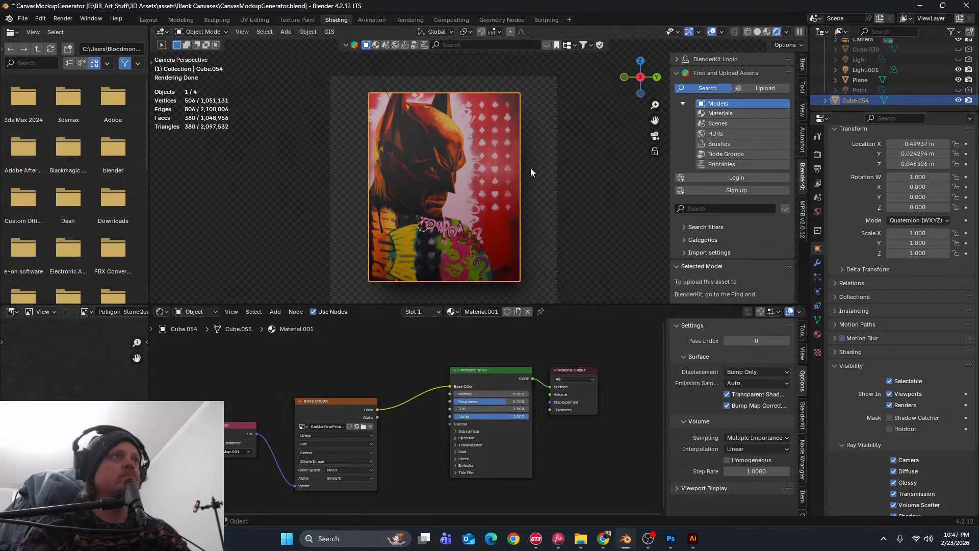
pyautogui.scroll(-4, 485, 180)
pyautogui.scroll(4, 485, 182)
pyautogui.keyDown('shift'); pyautogui.moveTo(530, 187); pyautogui.dragTo(518, 163, button='middle'); pyautogui.keyUp('shift')
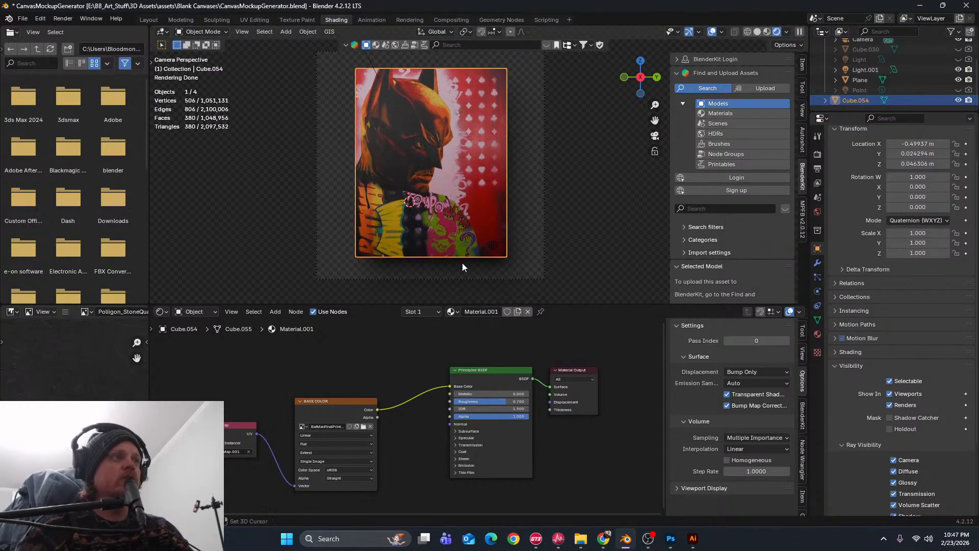
pyautogui.keyDown('shift'); pyautogui.moveTo(463, 262); pyautogui.dragTo(452, 231, button='middle'); pyautogui.keyUp('shift')
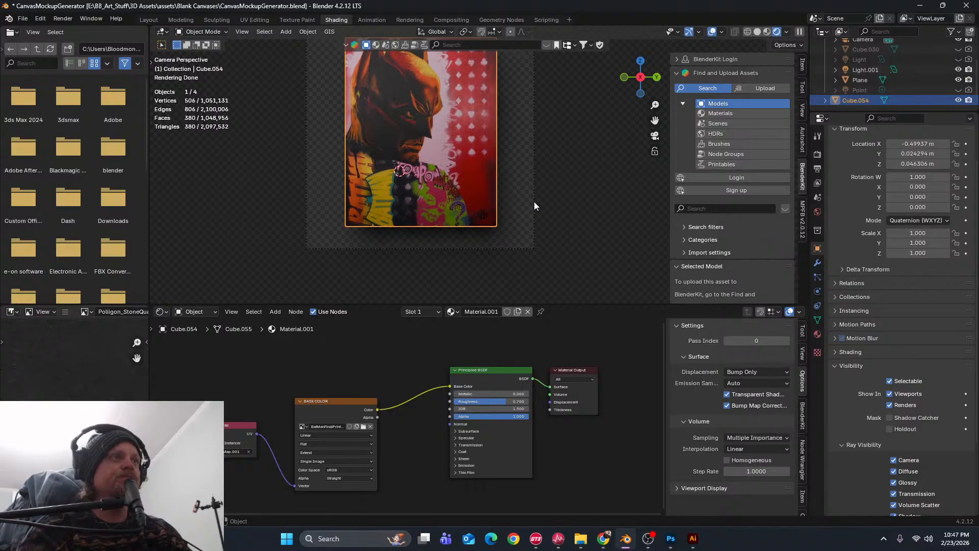
pyautogui.scroll(6, 449, 243)
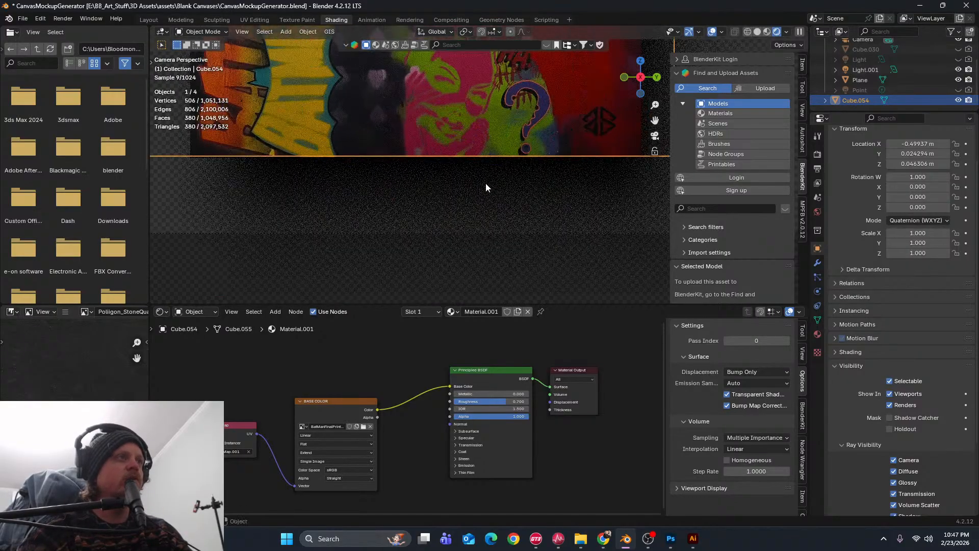
pyautogui.scroll(-4, 458, 197)
# Move the camera back from the canvas along the X axis to about 0.39 m and return to the camera view
pyautogui.click(446, 198)
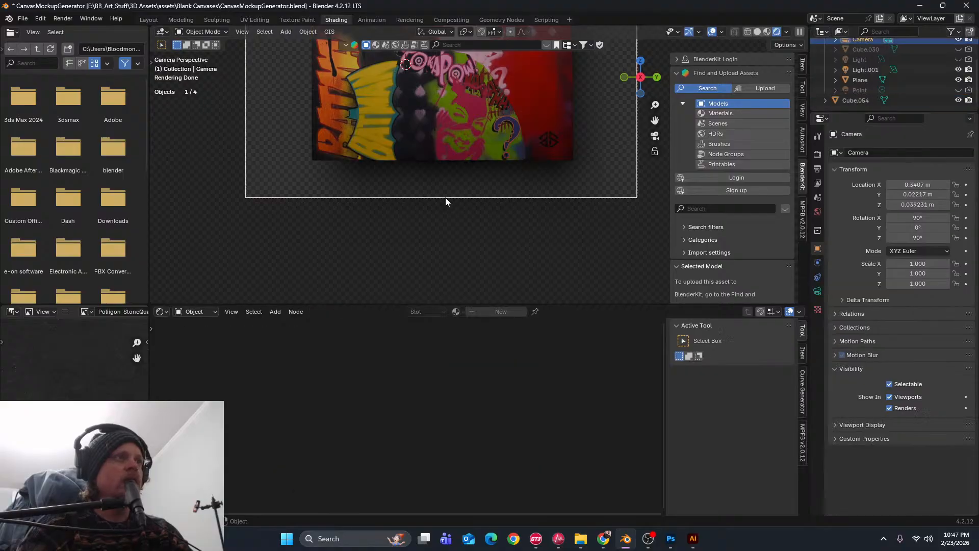
pyautogui.moveTo(445, 198); pyautogui.dragTo(493, 182, button='middle')
pyautogui.scroll(-6, 459, 187)
pyautogui.scroll(5, 434, 169)
pyautogui.press('g')
pyautogui.press('x')
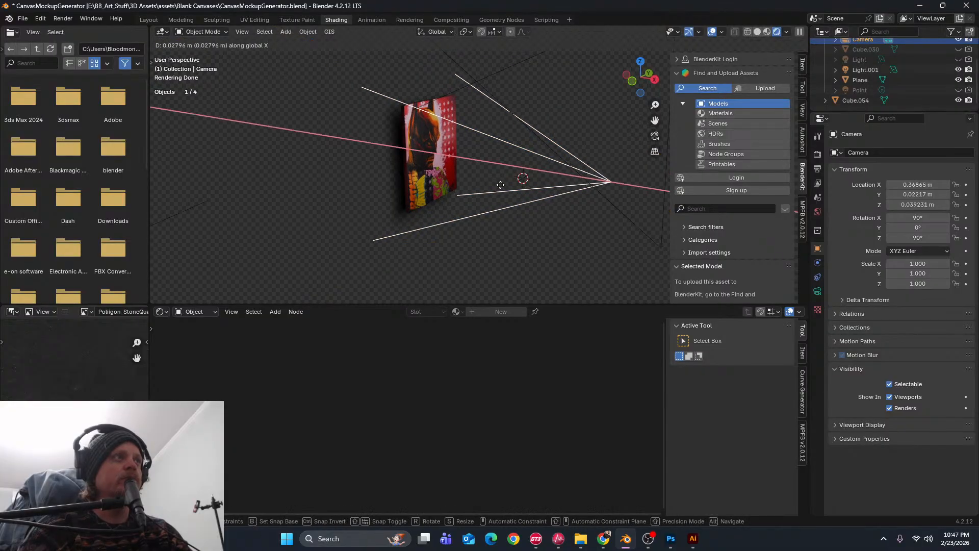
pyautogui.click(510, 184)
pyautogui.press('KP_0')
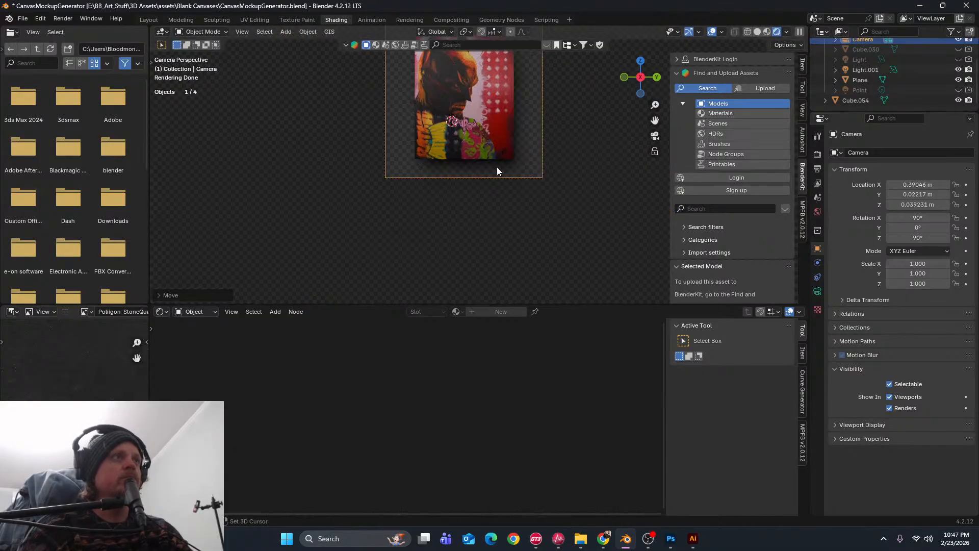
# Lower the camera along the Z axis to about 0.019 m to centre the canvas vertically in the frame
pyautogui.scroll(4, 497, 206)
pyautogui.press('g')
pyautogui.press('y')
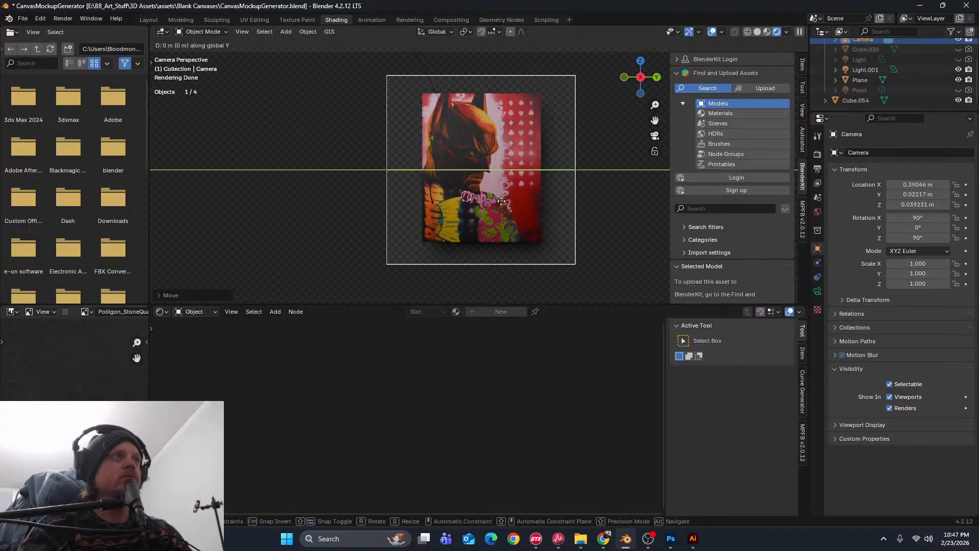
pyautogui.press('z')
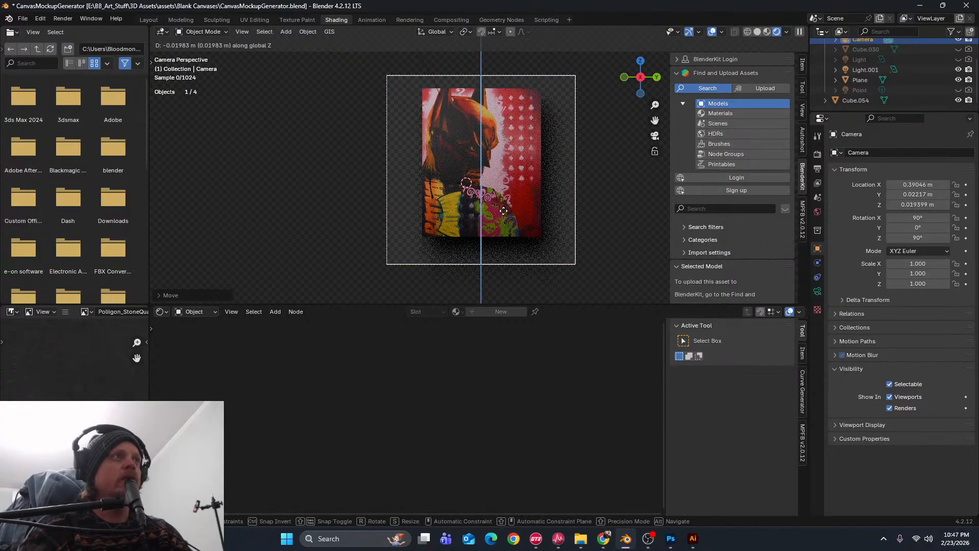
pyautogui.click(504, 211)
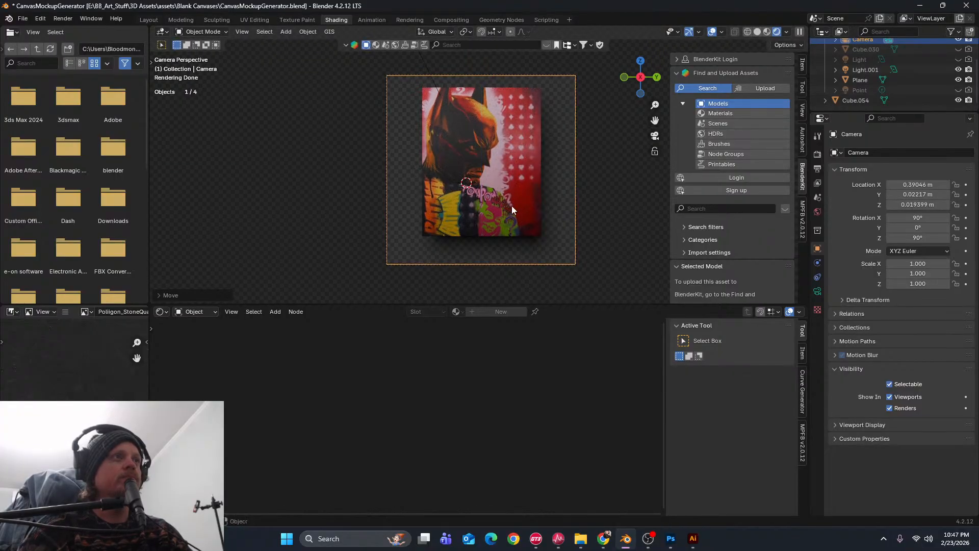
# Inspect the canvas's edges and shadow through the camera, and select Light.001 to show its light settings
pyautogui.scroll(3, 497, 179)
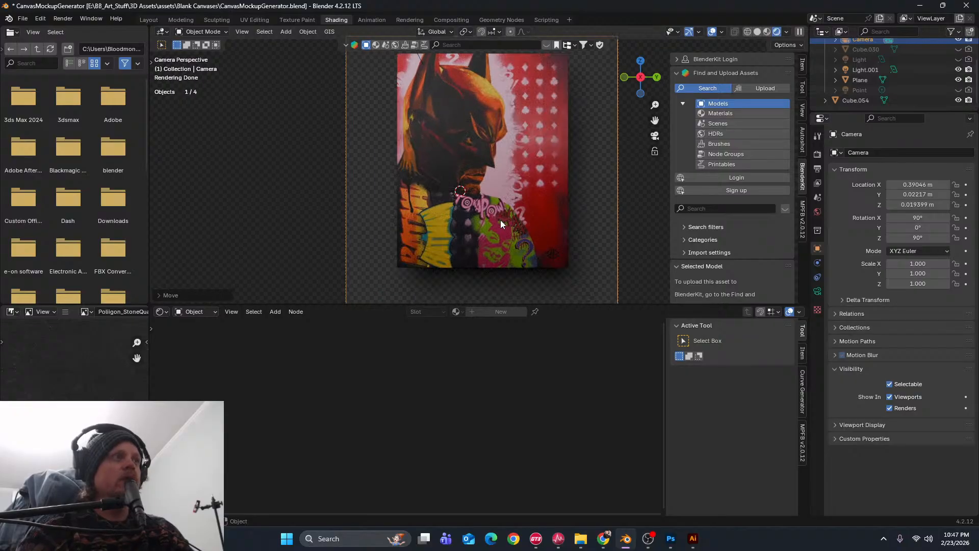
pyautogui.scroll(4, 469, 194)
pyautogui.scroll(-2, 467, 199)
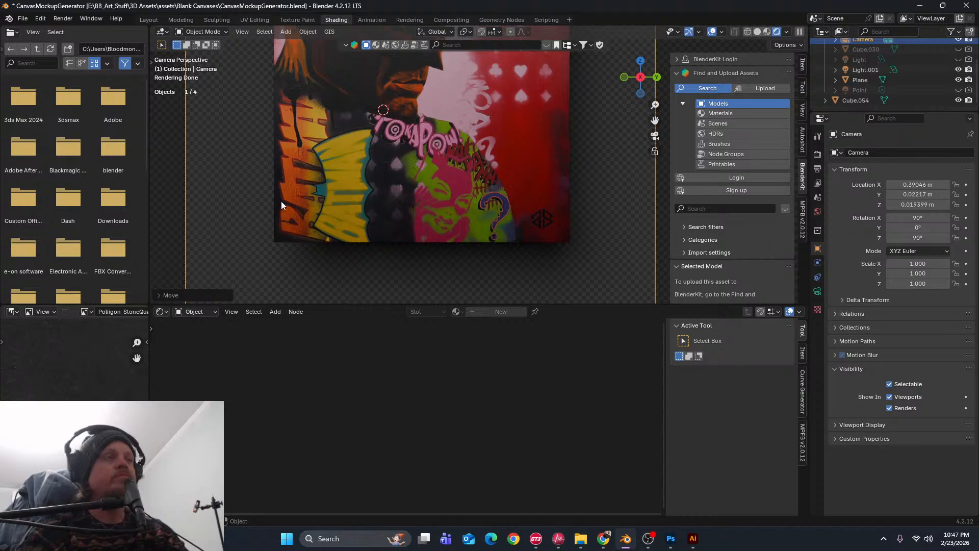
pyautogui.scroll(-10, 449, 189)
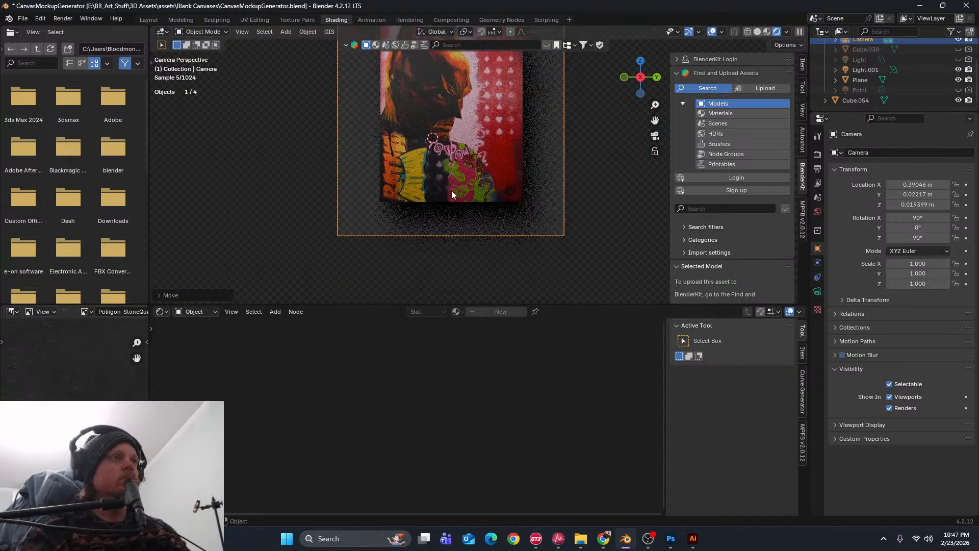
pyautogui.scroll(5, 455, 208)
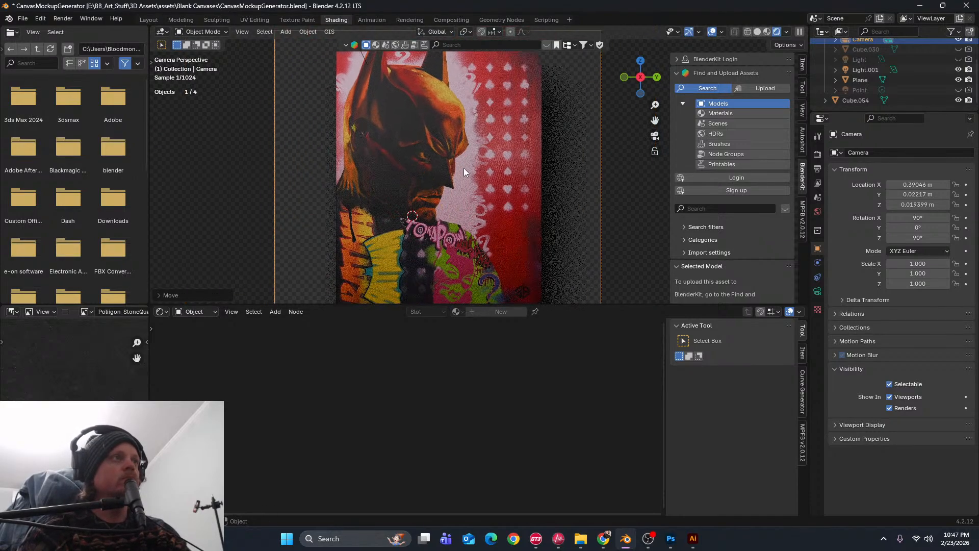
pyautogui.scroll(-1, 485, 158)
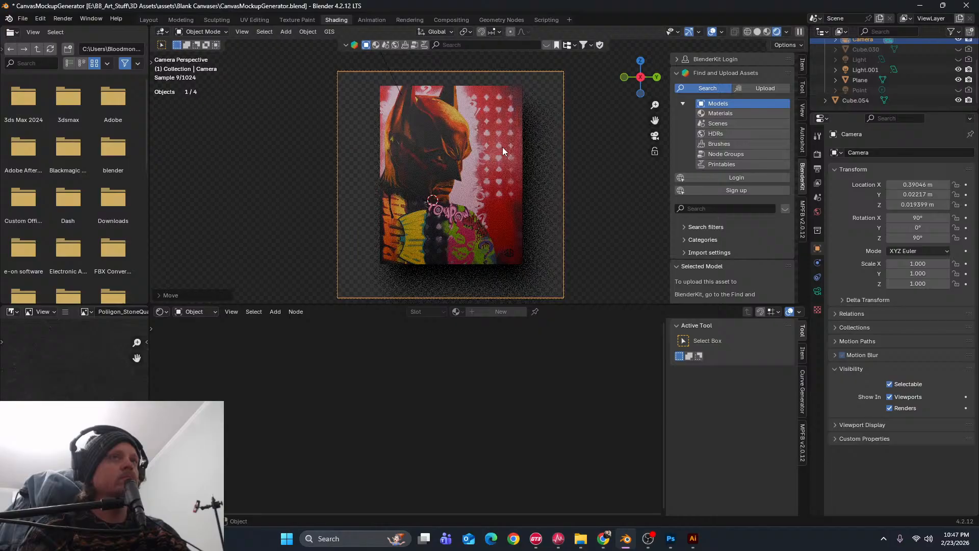
pyautogui.click(867, 70)
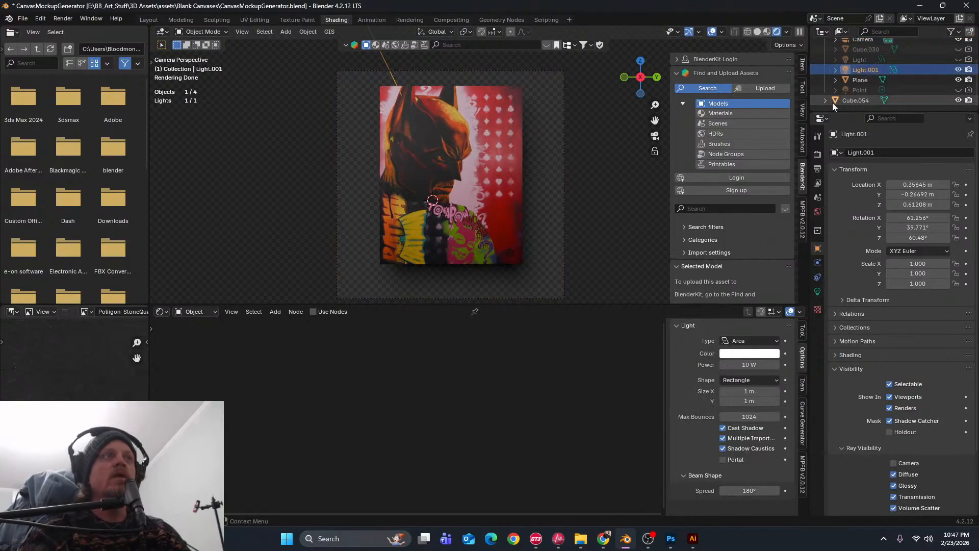
# Try a power of 20 W for the Light.001 area light
pyautogui.click(746, 365)
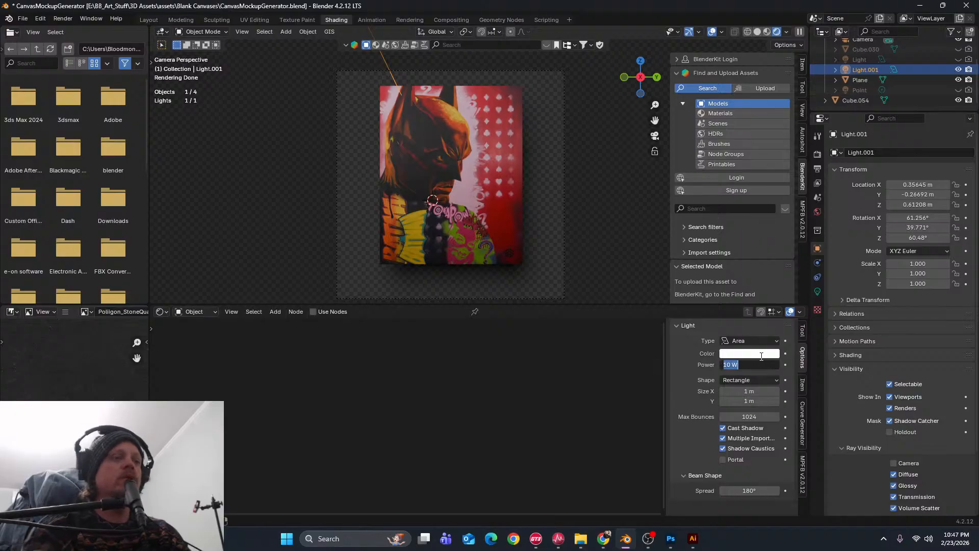
pyautogui.write('20')
pyautogui.press('Return')
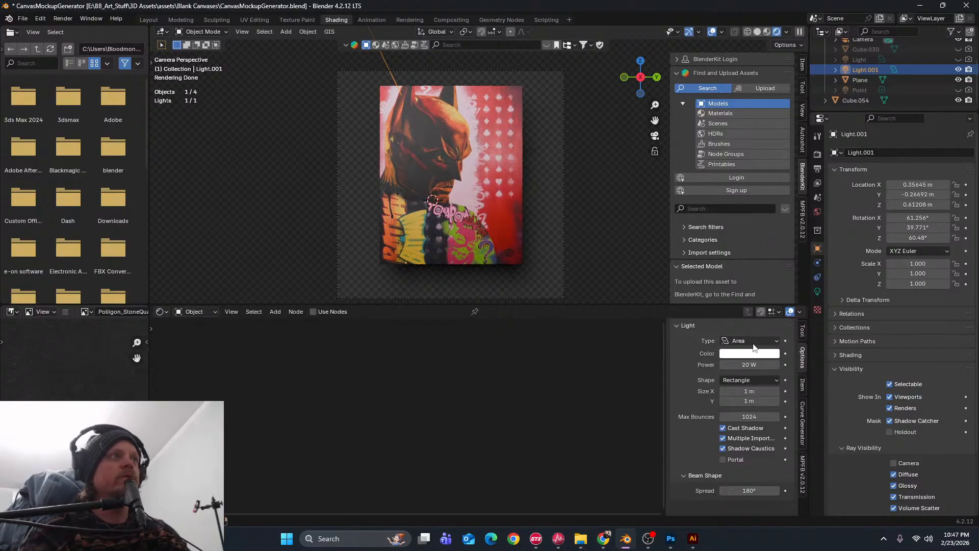
# Set the power of Light.001 to 15 W and check the canvas lighting up close
pyautogui.click(755, 364)
pyautogui.write('15')
pyautogui.press('Return')
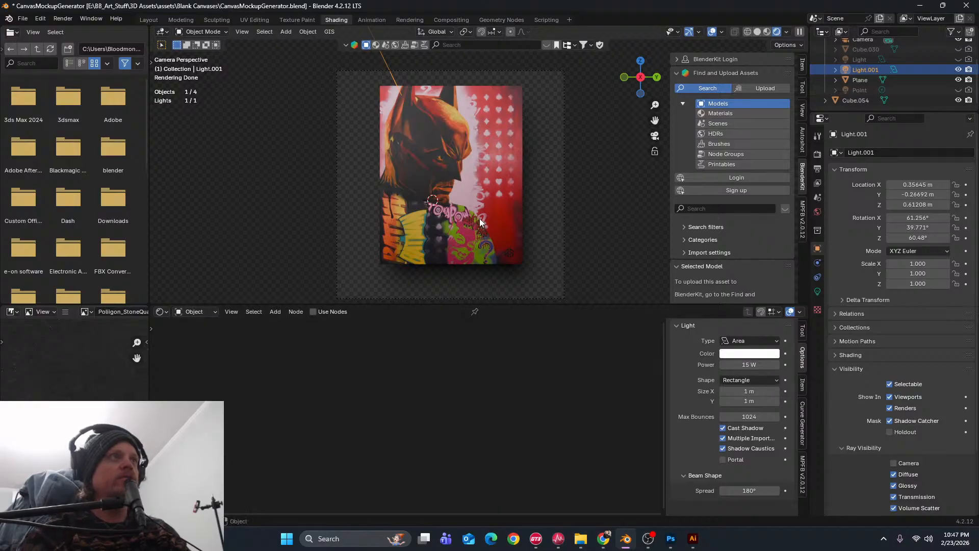
pyautogui.scroll(5, 487, 225)
pyautogui.scroll(-5, 488, 226)
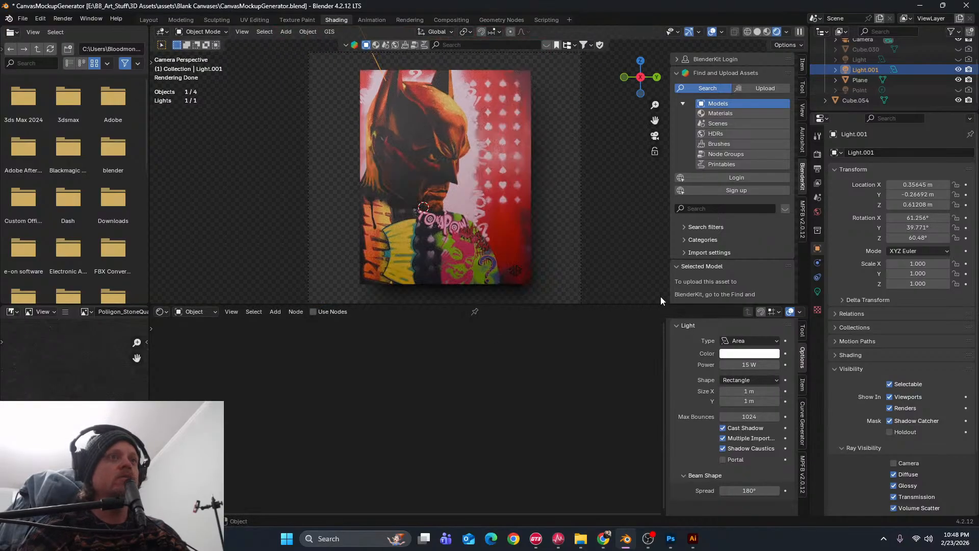
# In the render color management, try the High Contrast look and settle on Medium High Contrast
pyautogui.scroll(-3, 857, 382)
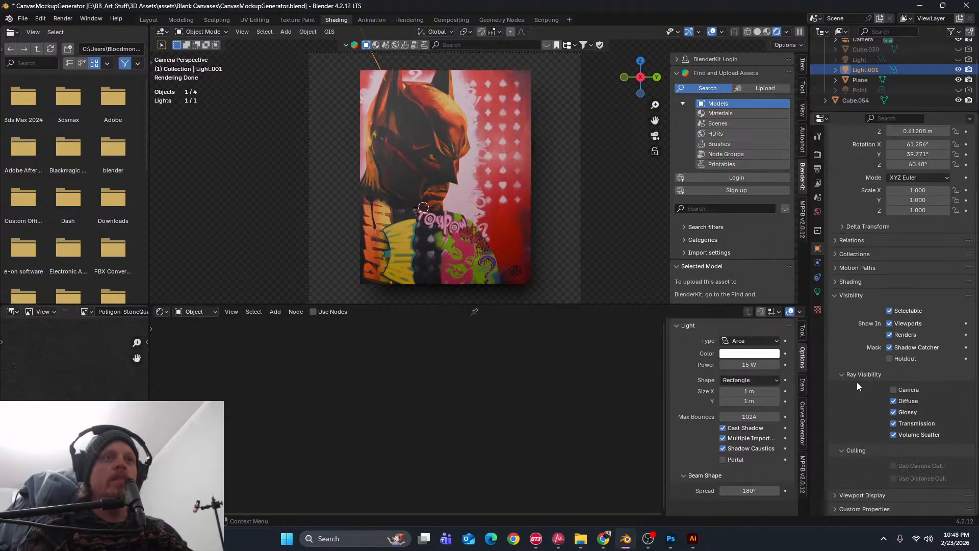
pyautogui.click(817, 154)
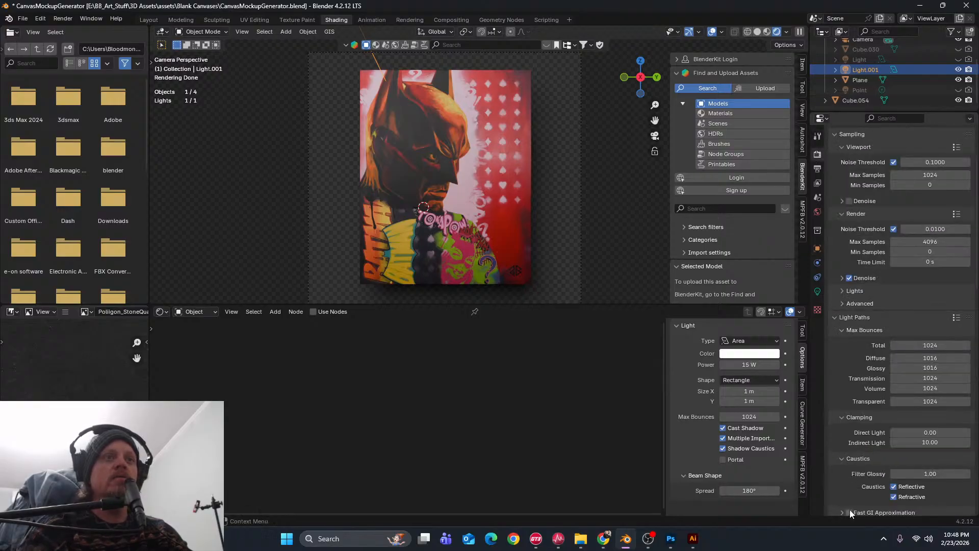
pyautogui.scroll(-4, 861, 461)
pyautogui.scroll(-12, 862, 459)
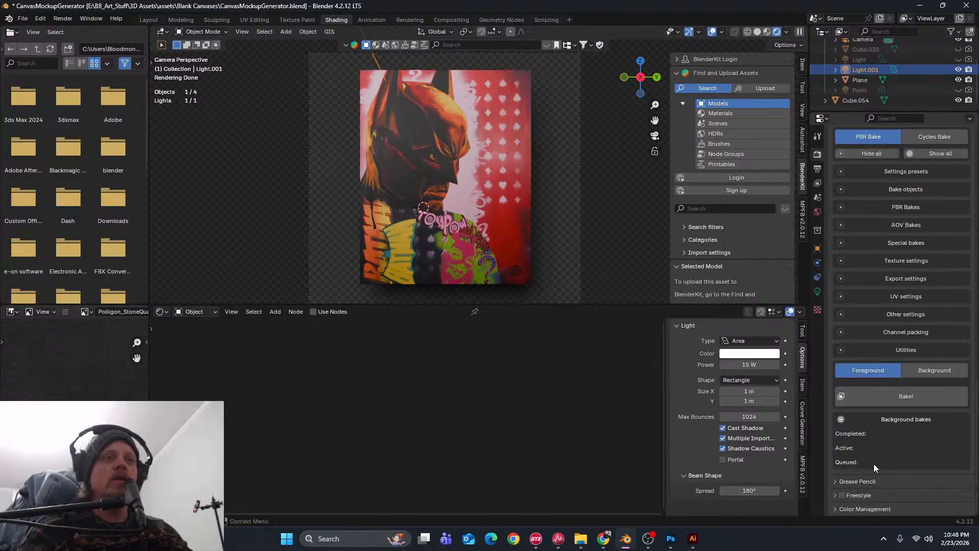
pyautogui.click(838, 509)
pyautogui.scroll(-4, 865, 474)
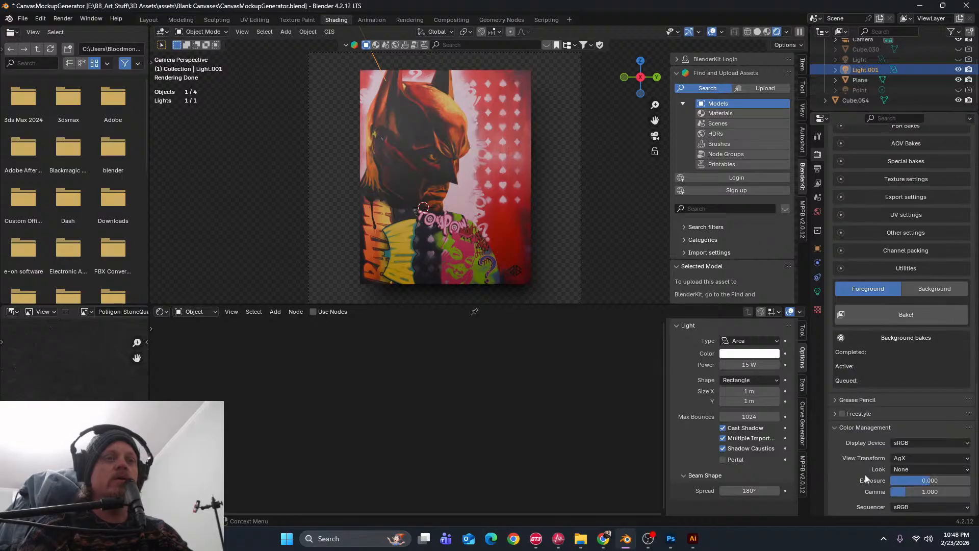
pyautogui.click(910, 442)
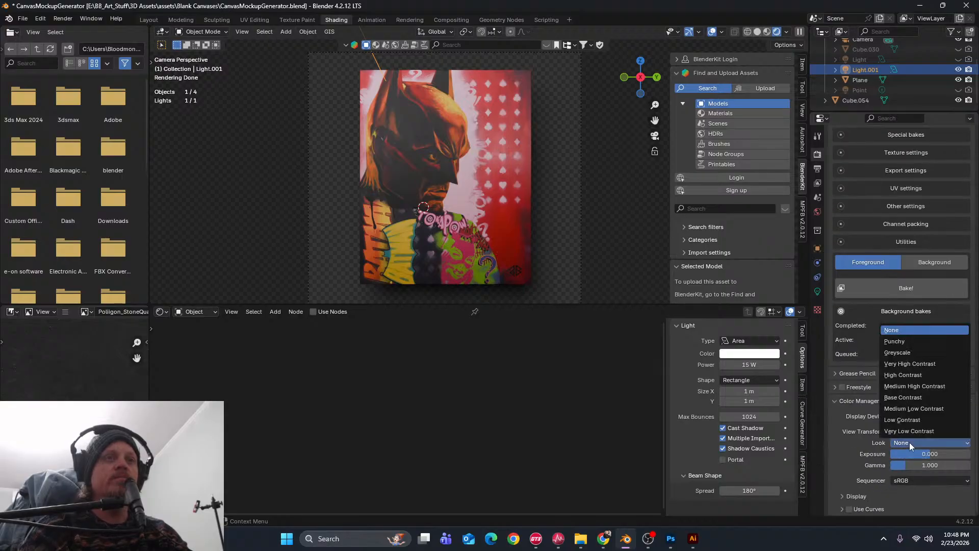
pyautogui.click(918, 377)
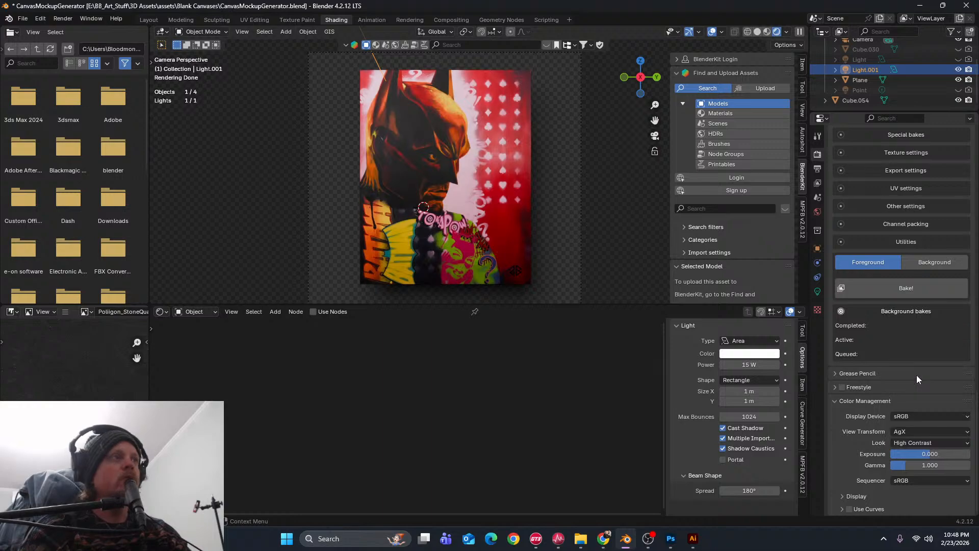
pyautogui.click(914, 444)
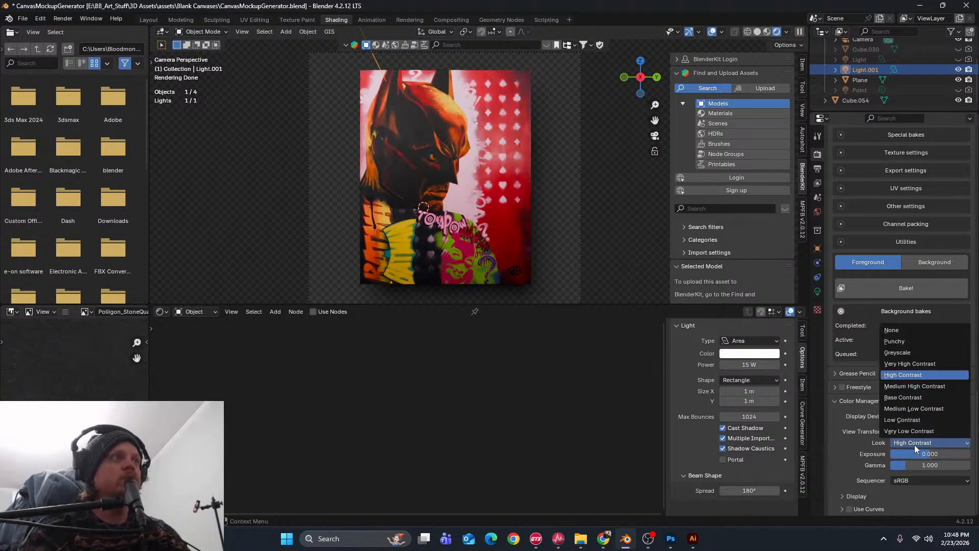
pyautogui.click(917, 387)
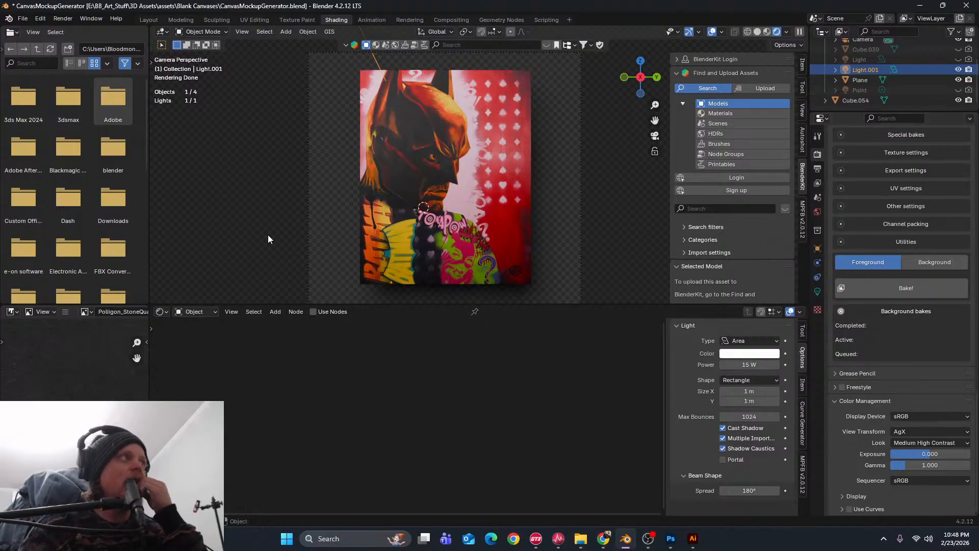
# Render a still image of the Batman canvas and inspect the first tile while it renders
pyautogui.click(63, 19)
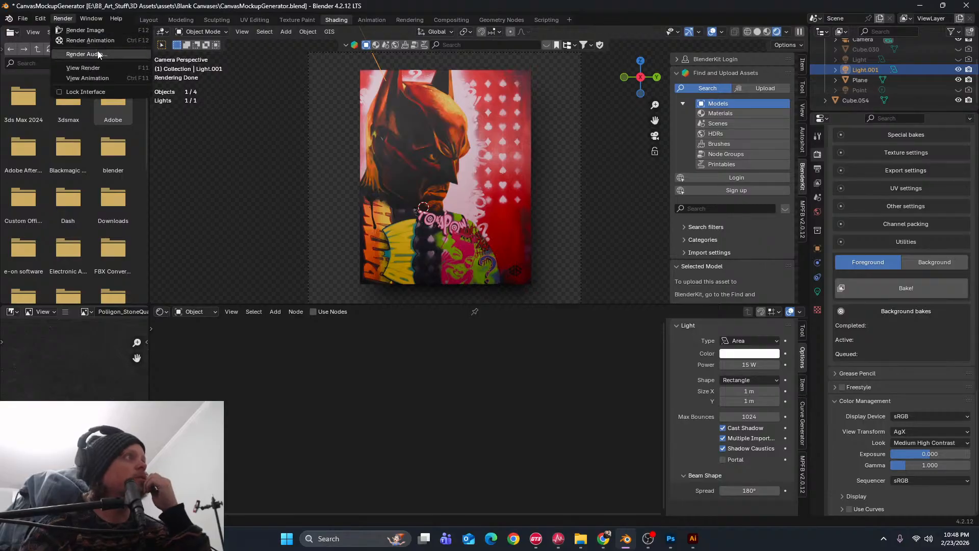
pyautogui.click(81, 31)
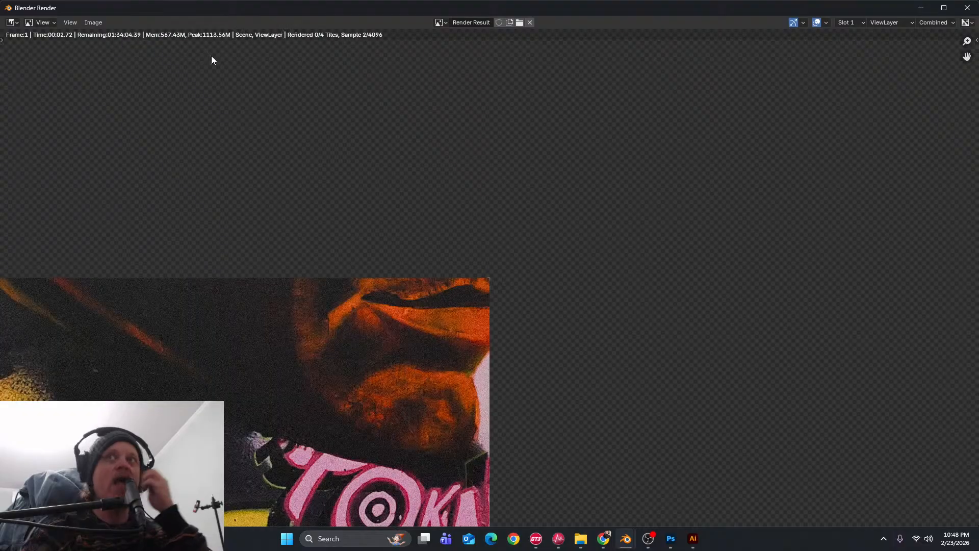
pyautogui.scroll(-6, 404, 175)
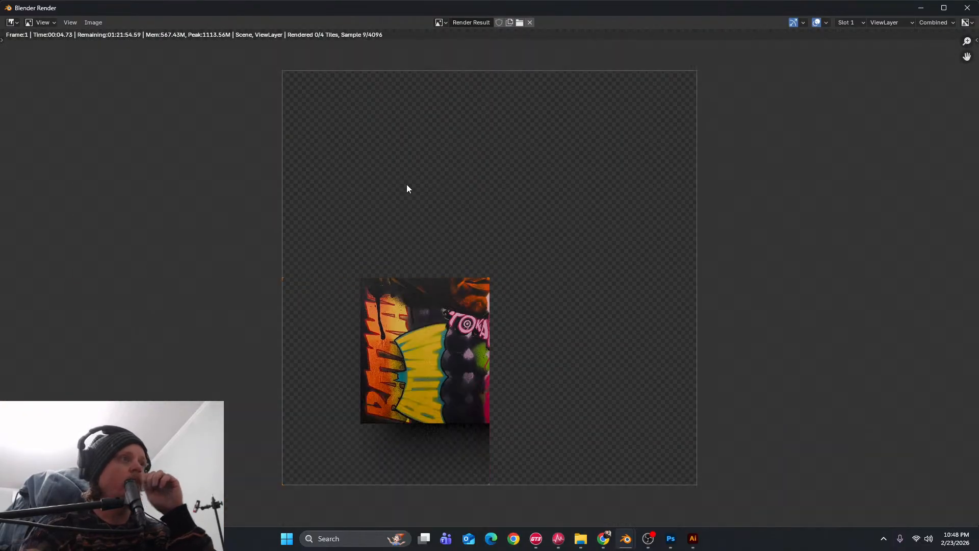
pyautogui.scroll(6, 436, 263)
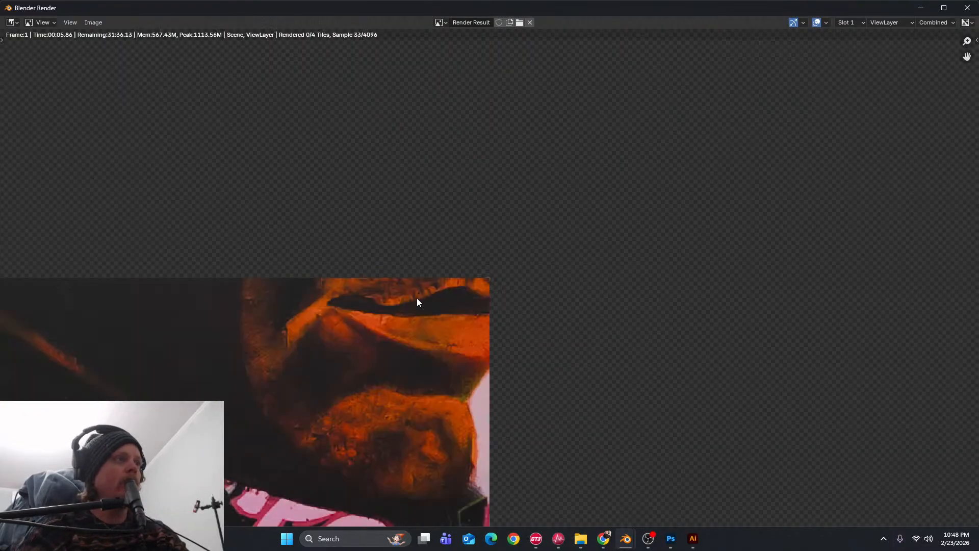
pyautogui.scroll(-5, 415, 299)
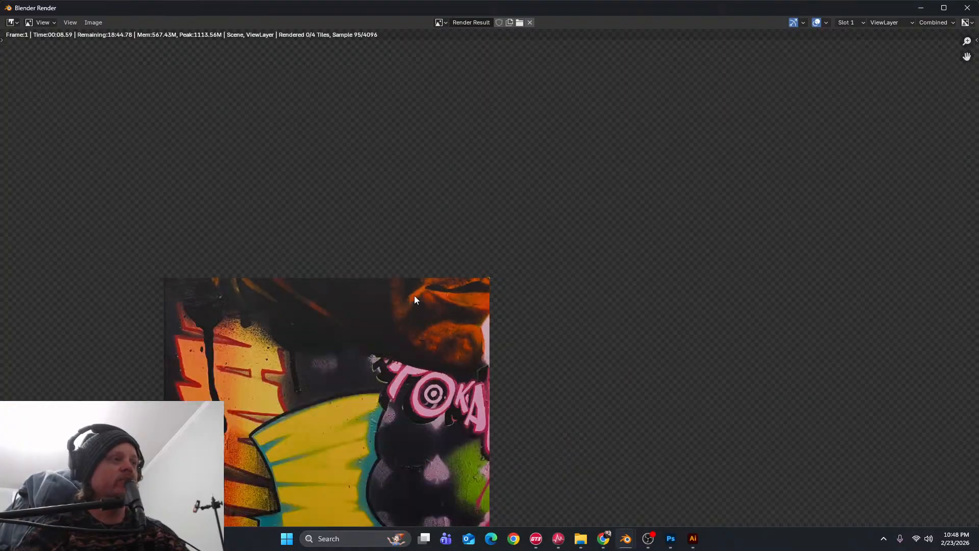
pyautogui.moveTo(487, 300); pyautogui.dragTo(447, 294, button='middle')
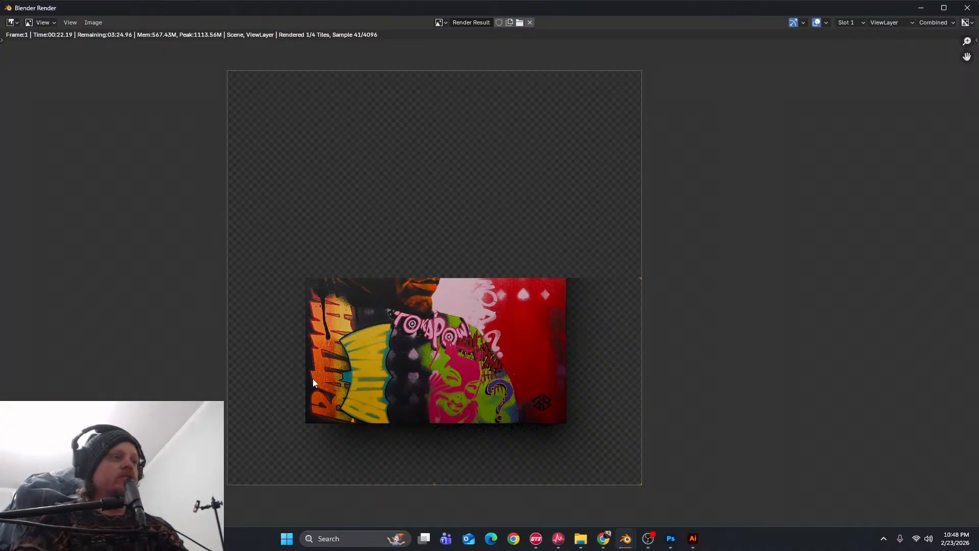
# Examine the render's artwork detail, the shadow below the canvas's lower edge, and the complete finished image
pyautogui.scroll(4, 319, 433)
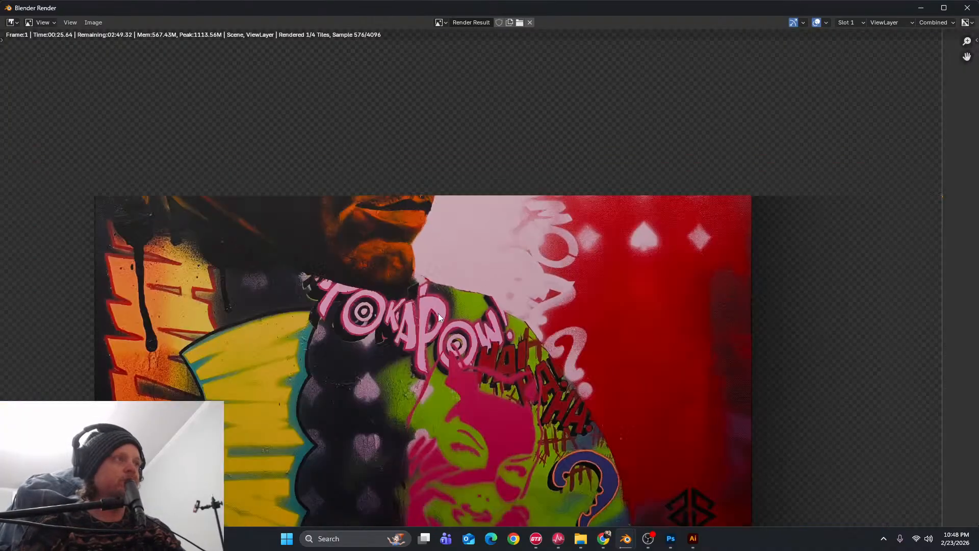
pyautogui.scroll(-3, 438, 315)
pyautogui.moveTo(438, 393); pyautogui.dragTo(479, 266, button='middle')
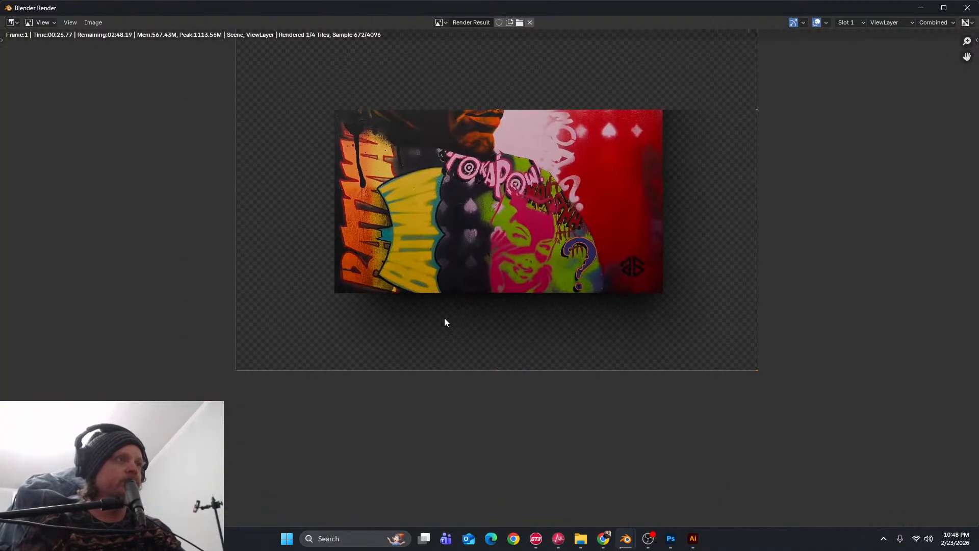
pyautogui.scroll(5, 444, 319)
pyautogui.moveTo(415, 329); pyautogui.dragTo(454, 263, button='middle')
pyautogui.moveTo(349, 468); pyautogui.dragTo(395, 423, button='middle')
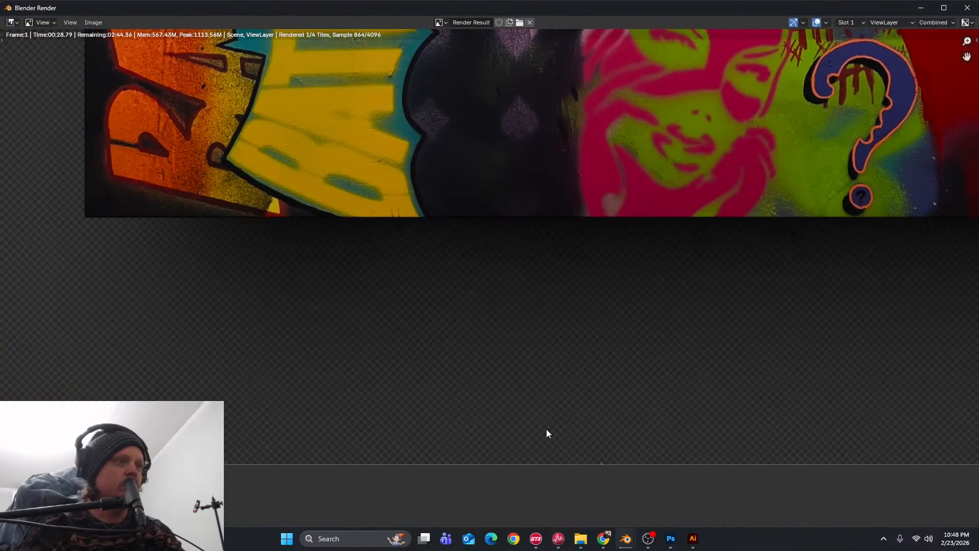
pyautogui.scroll(-8, 548, 428)
pyautogui.moveTo(564, 319); pyautogui.dragTo(507, 404, button='middle')
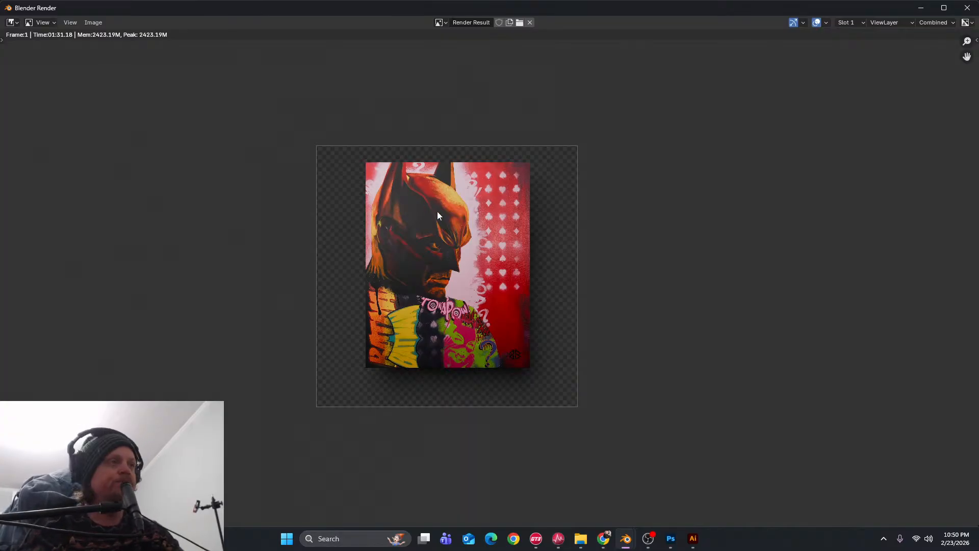
pyautogui.scroll(3, 409, 252)
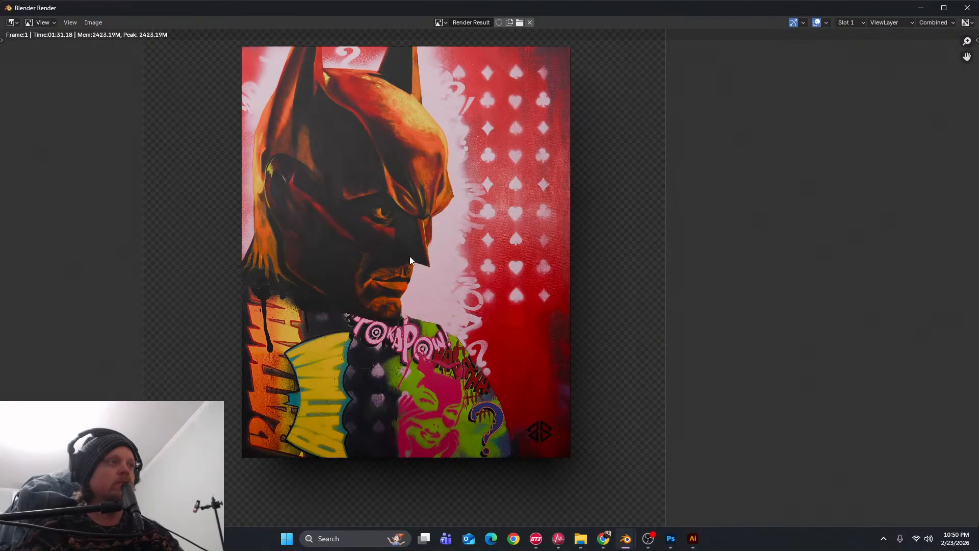
pyautogui.scroll(-3, 409, 258)
# Start saving the rendered image under a new name in the E:\BB_Art_Stuff\WebSiteDeisn folder
pyautogui.click(93, 22)
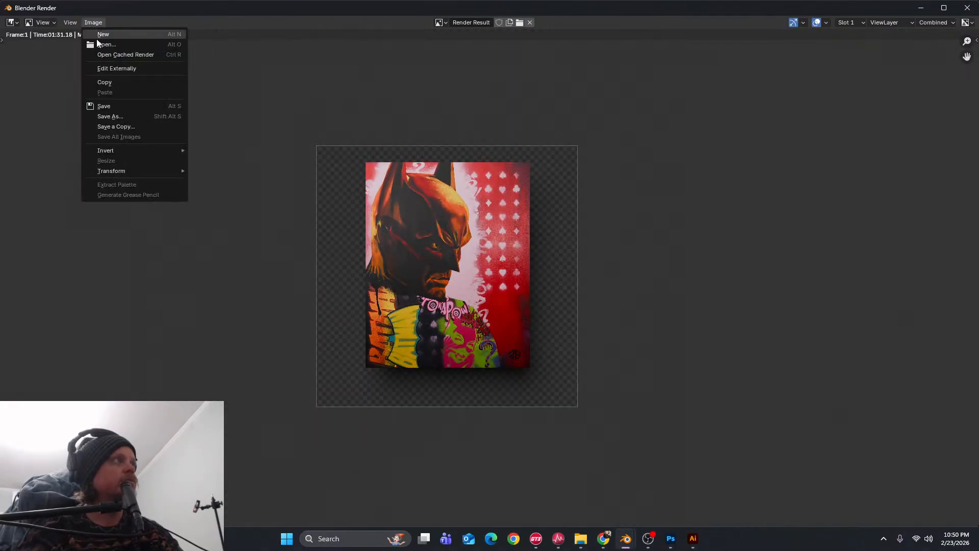
pyautogui.click(140, 115)
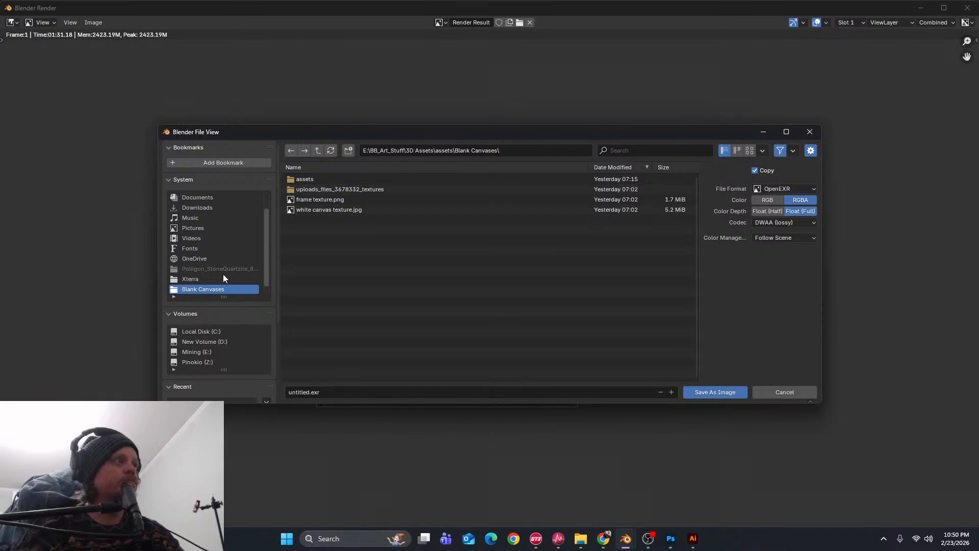
pyautogui.click(211, 352)
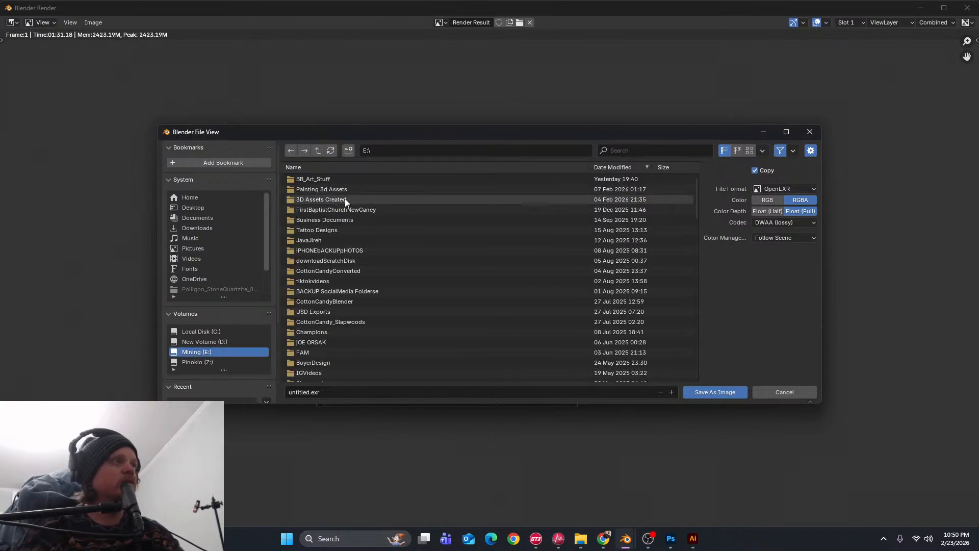
pyautogui.click(332, 180)
pyautogui.doubleClick(332, 179)
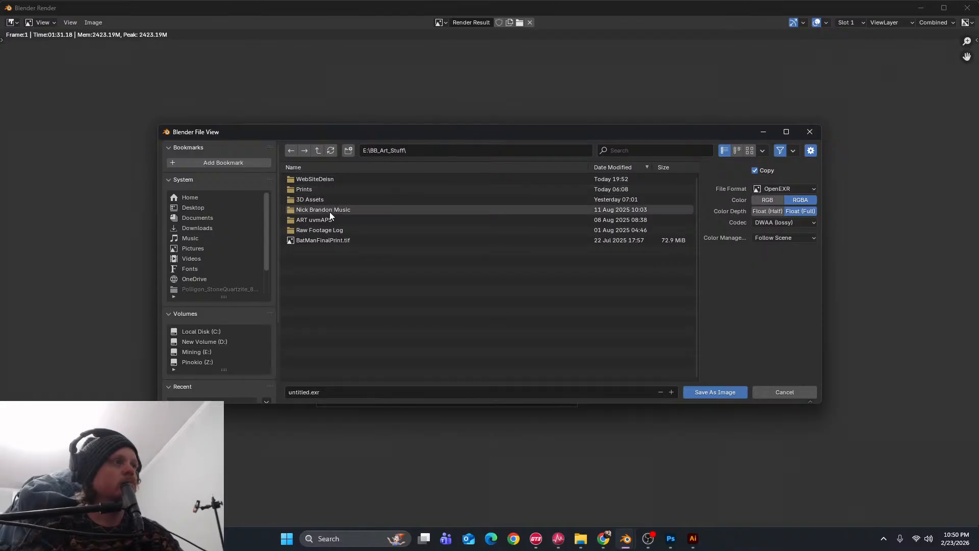
pyautogui.doubleClick(322, 180)
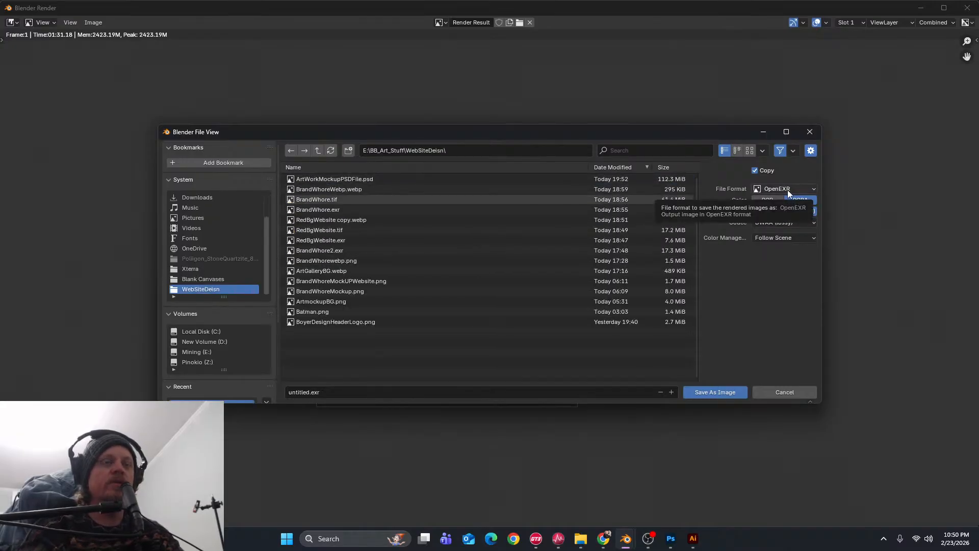
# Set the saved image's file format to TIFF with a color depth of 16, after considering the OpenEXR options
pyautogui.click(780, 211)
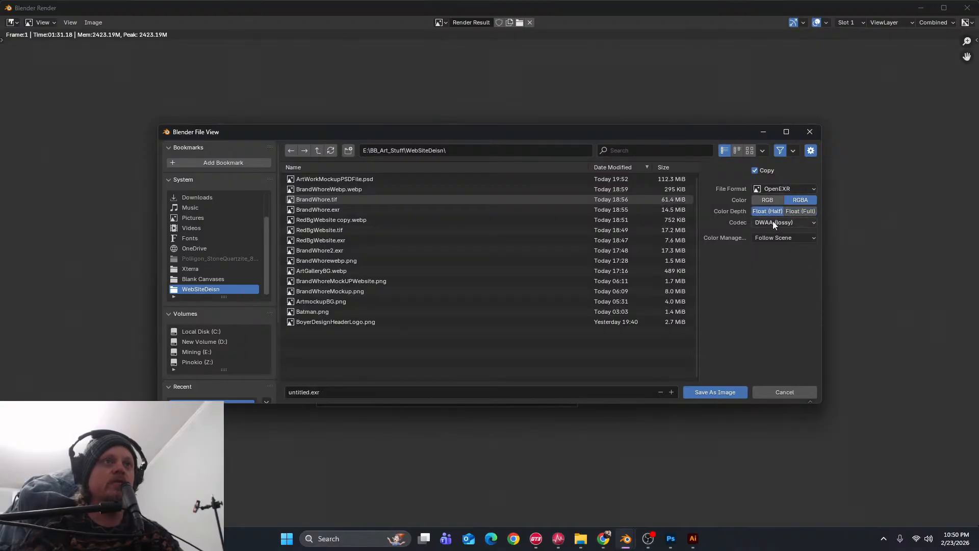
pyautogui.click(773, 223)
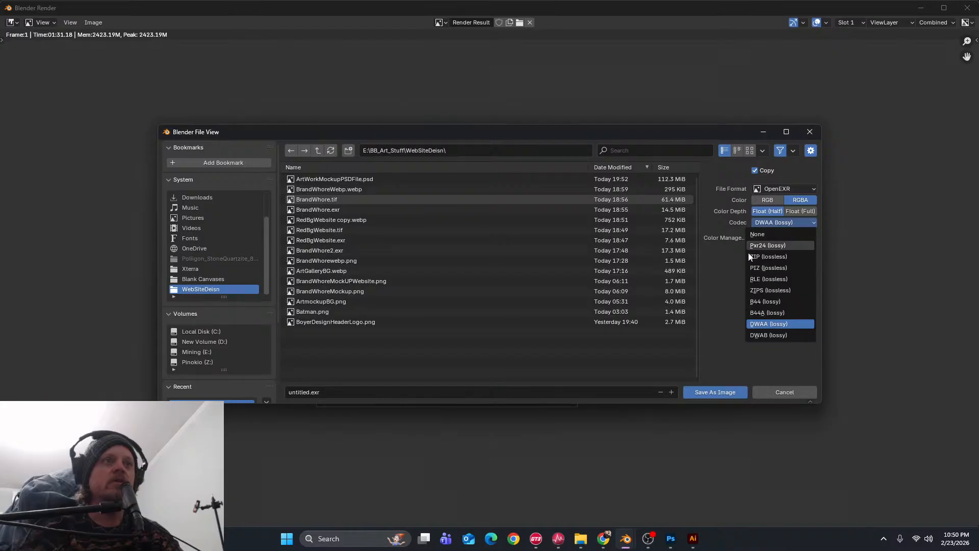
pyautogui.click(783, 189)
pyautogui.click(764, 273)
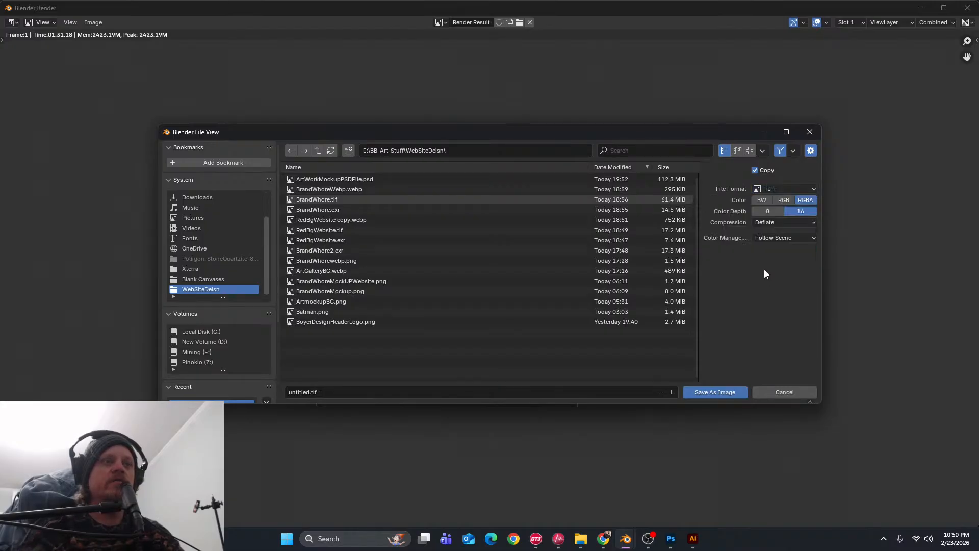
pyautogui.click(768, 210)
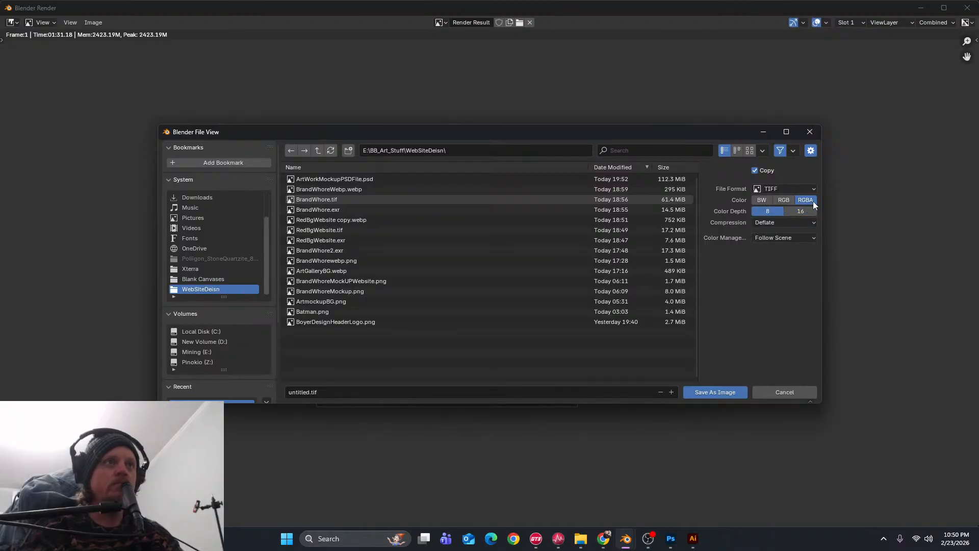
pyautogui.click(800, 211)
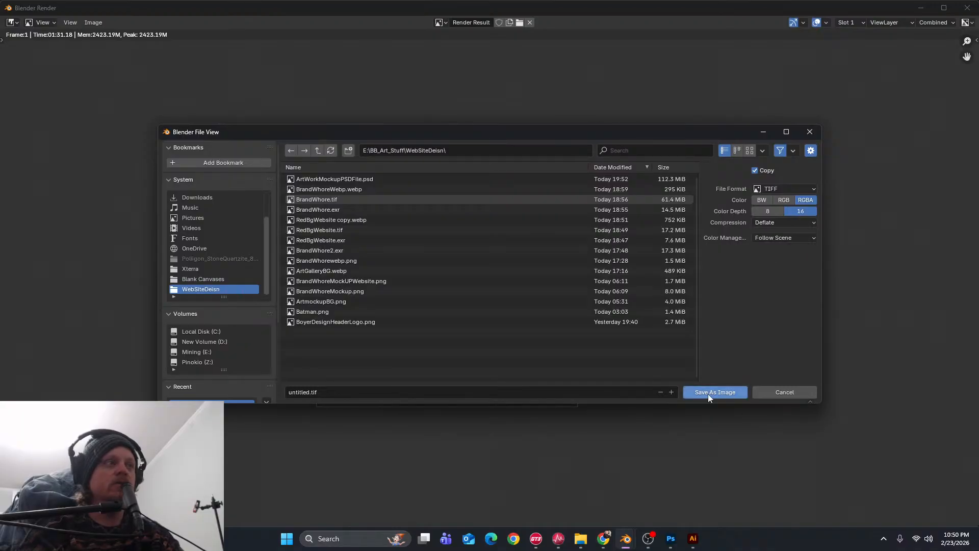
# Name the TIFF file Batman and save the rendered image in the WebSiteDeisn folder
pyautogui.click(304, 392)
pyautogui.write('B')
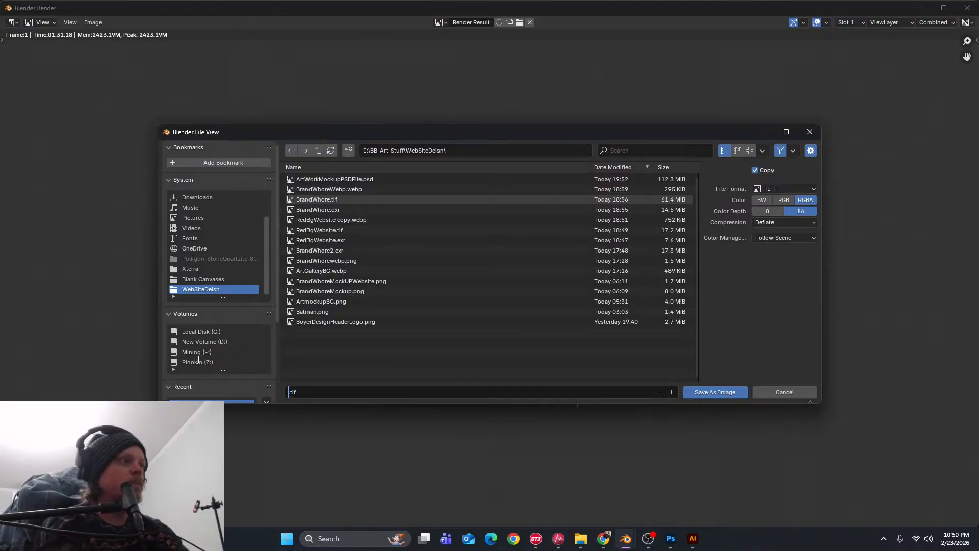
pyautogui.write('atman')
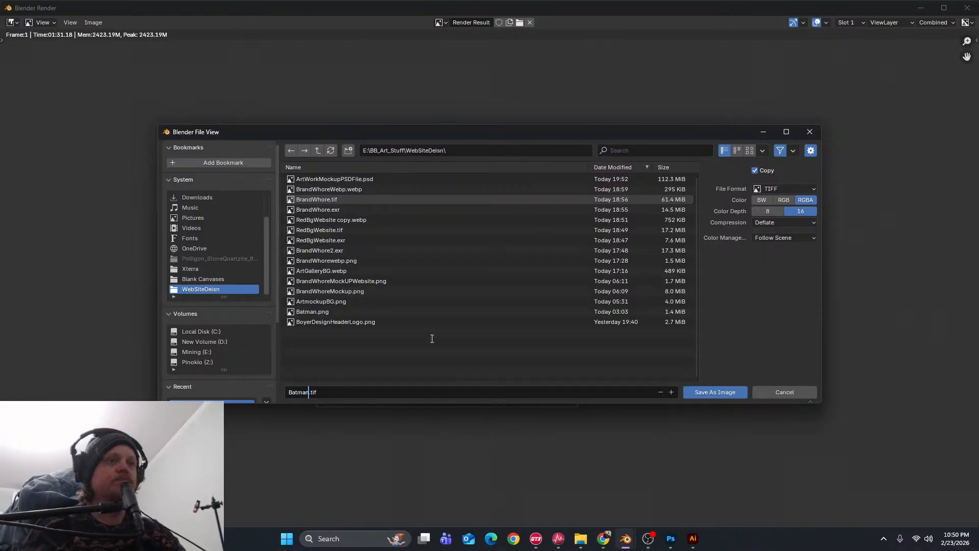
pyautogui.click(721, 393)
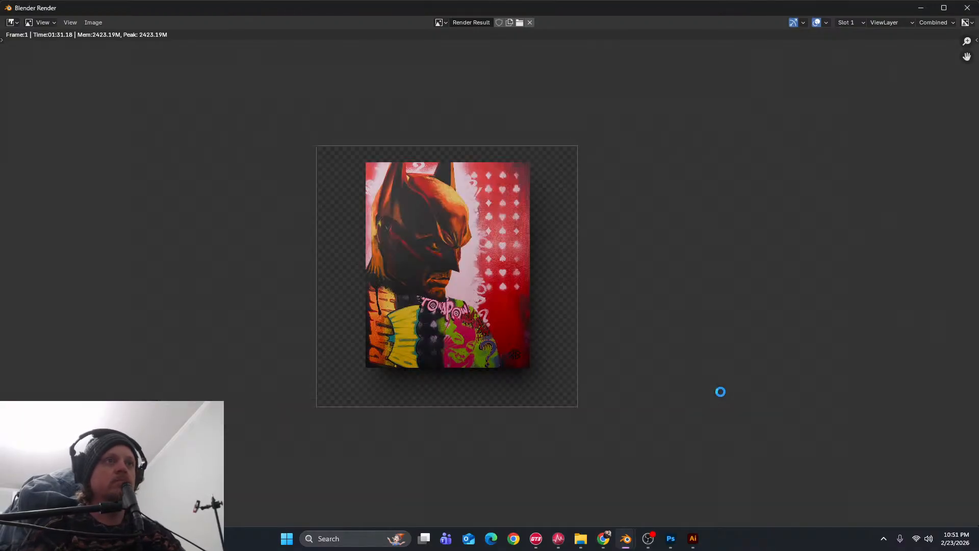
# Switch to Photoshop and open the recently used ArtWorkMockupPSDFile.psd
pyautogui.click(676, 547)
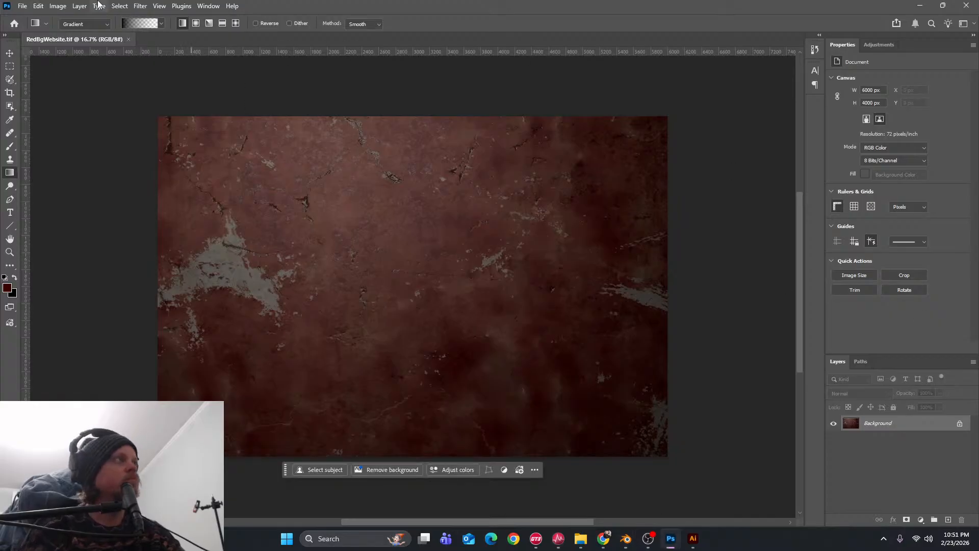
pyautogui.click(23, 6)
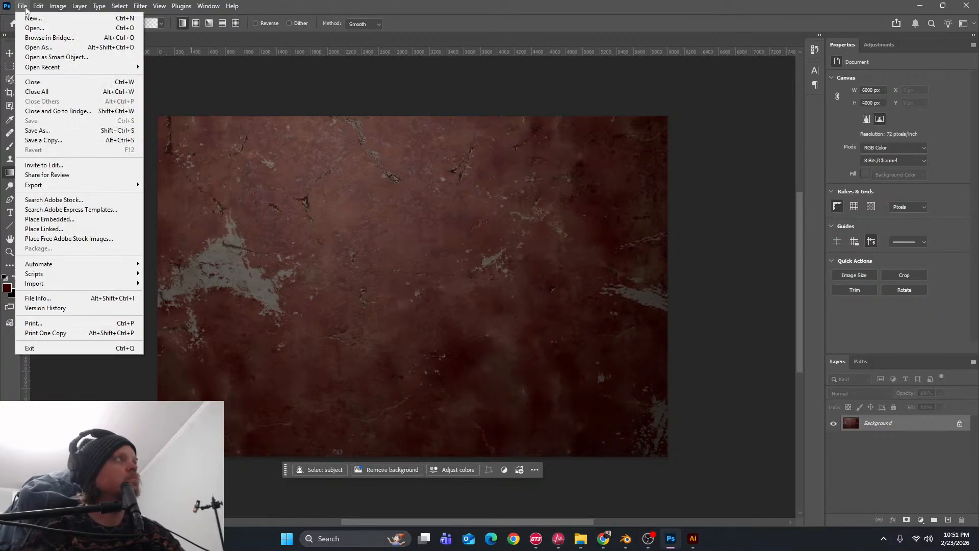
pyautogui.moveTo(60, 67)
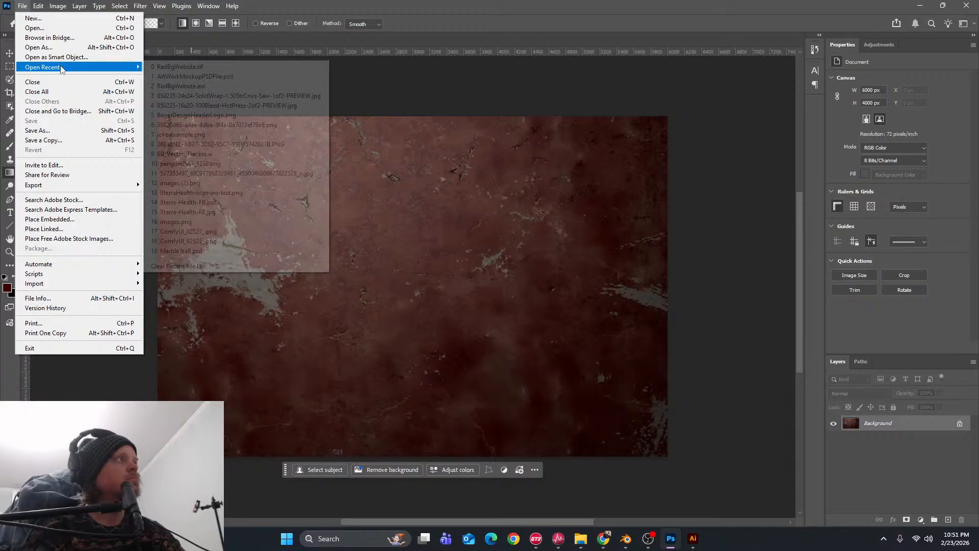
pyautogui.click(232, 78)
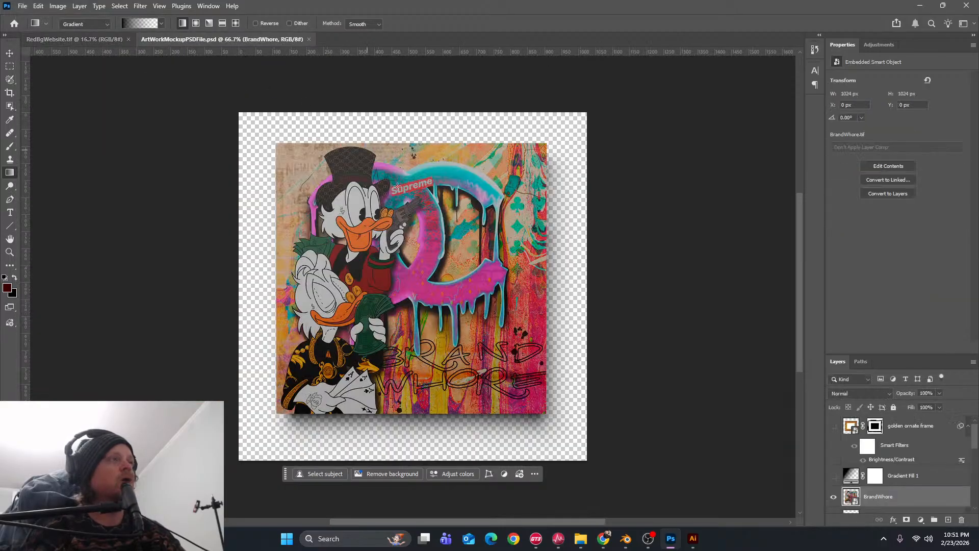
# Start placing an embedded file and show the WebSiteDeisn folder's files with details, sorted by date
pyautogui.click(38, 6)
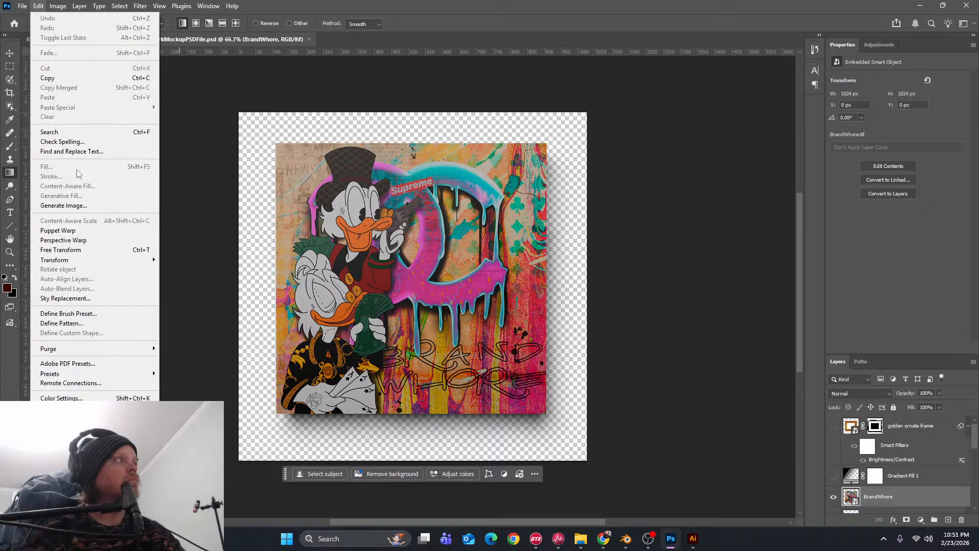
pyautogui.moveTo(22, 6)
pyautogui.click(87, 220)
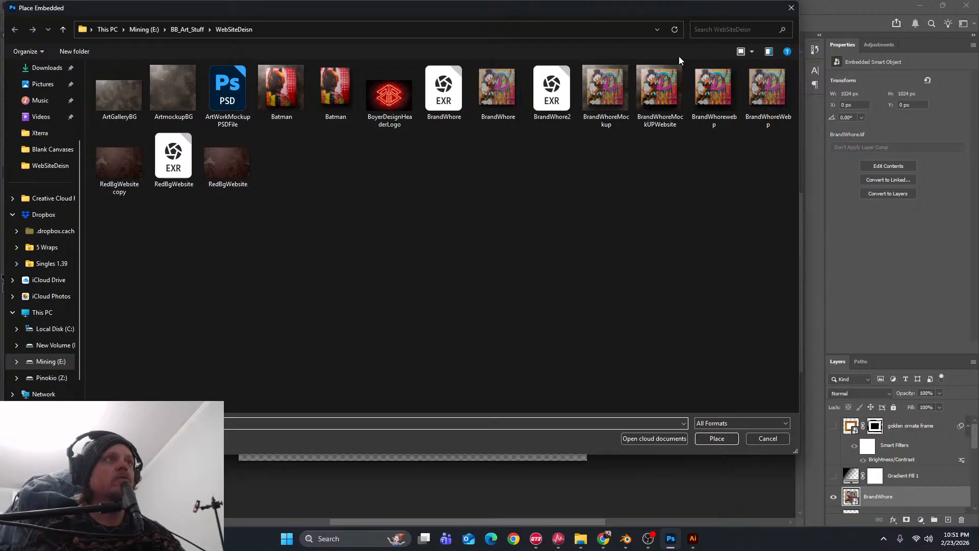
pyautogui.click(753, 52)
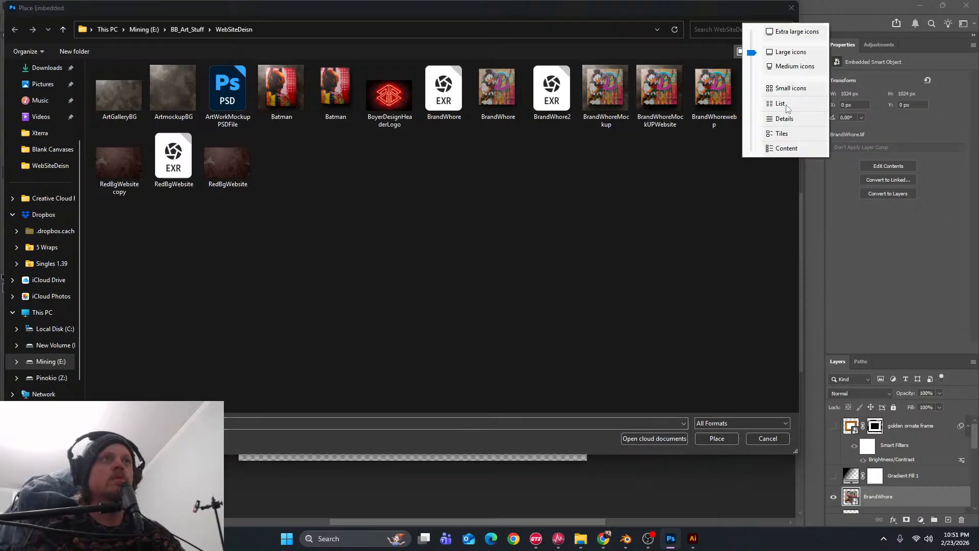
pyautogui.click(763, 106)
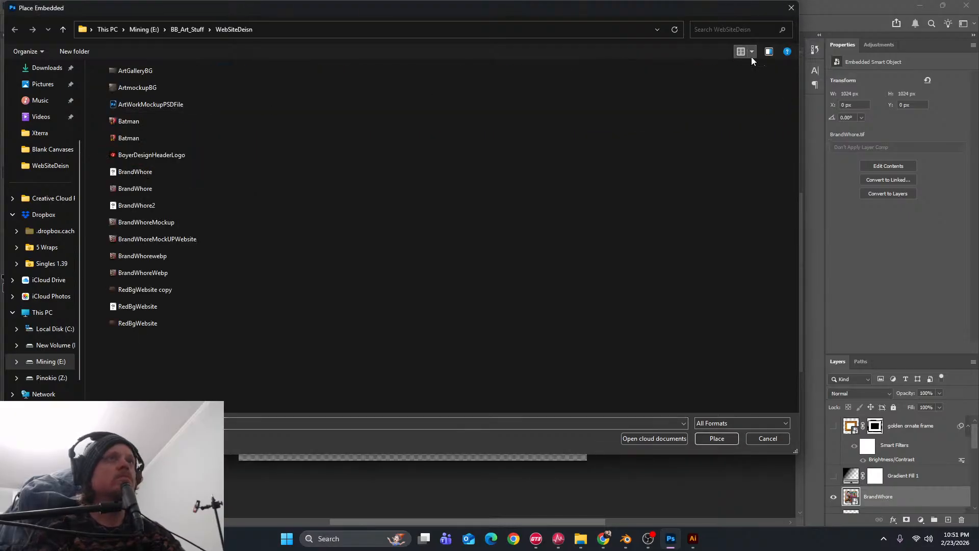
pyautogui.click(752, 52)
pyautogui.click(783, 97)
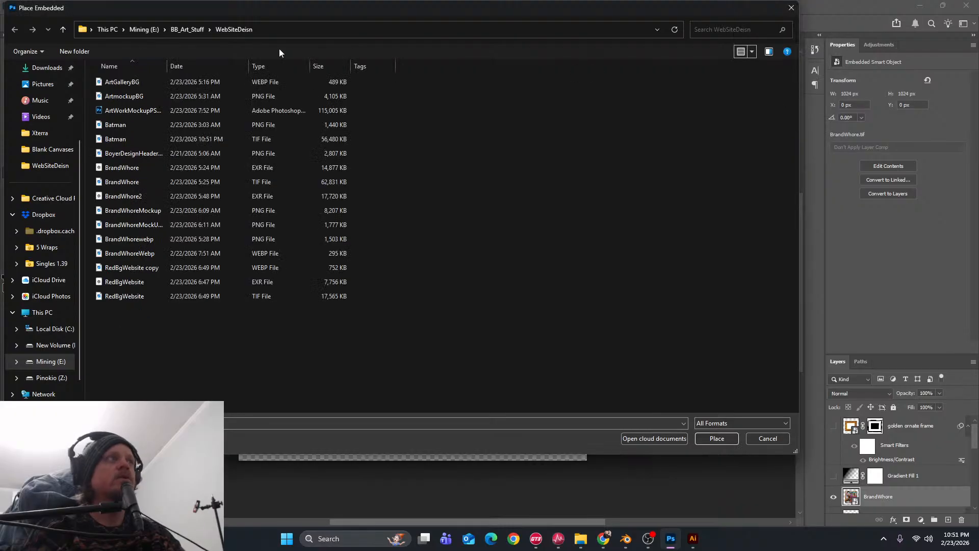
pyautogui.click(195, 67)
# Place the newly saved Batman TIF in the mockup document at 25% scale and hide the BrandWhore layer
pyautogui.click(121, 83)
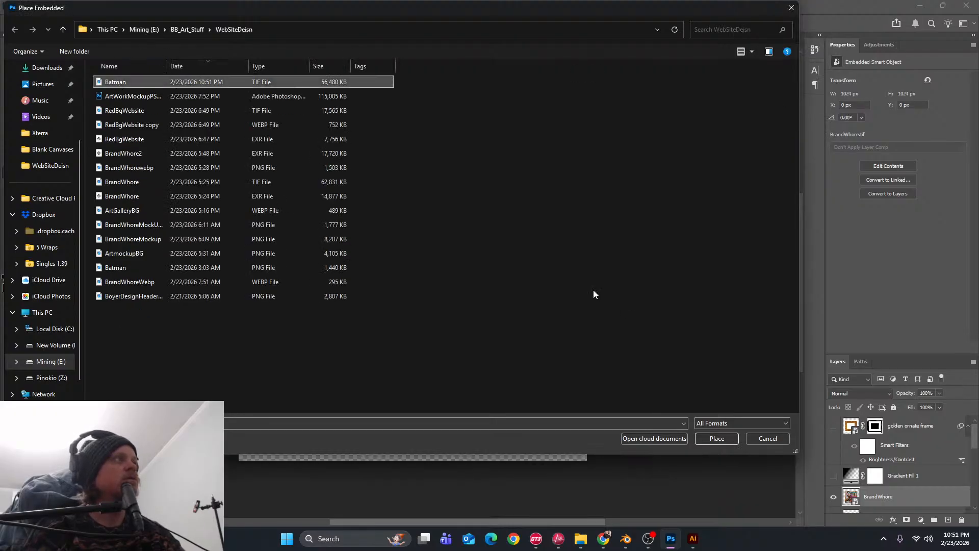
pyautogui.click(717, 438)
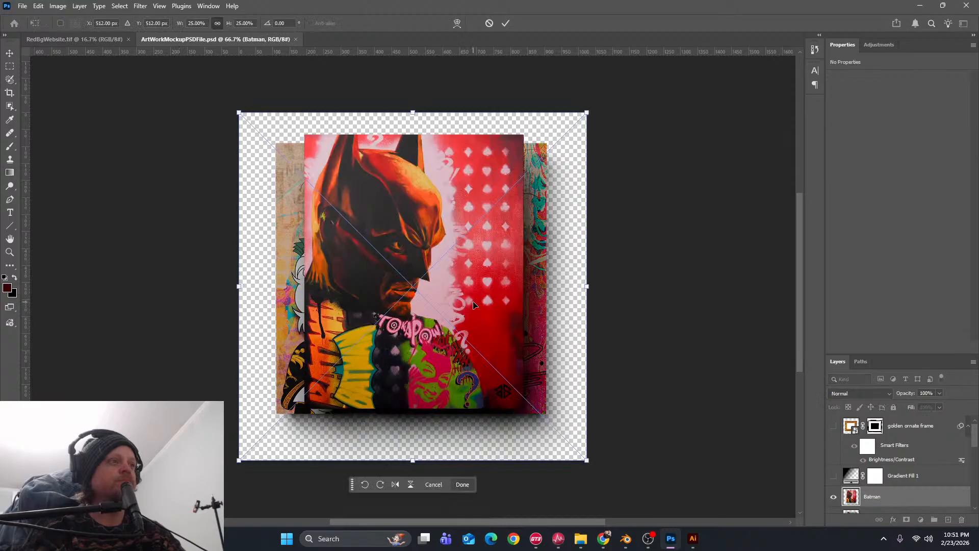
pyautogui.press('Return')
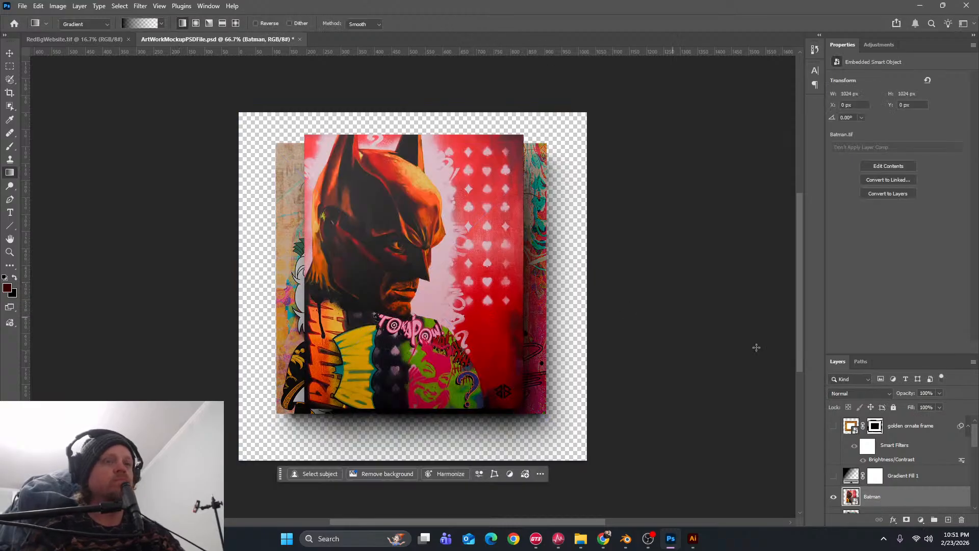
pyautogui.scroll(-3, 846, 457)
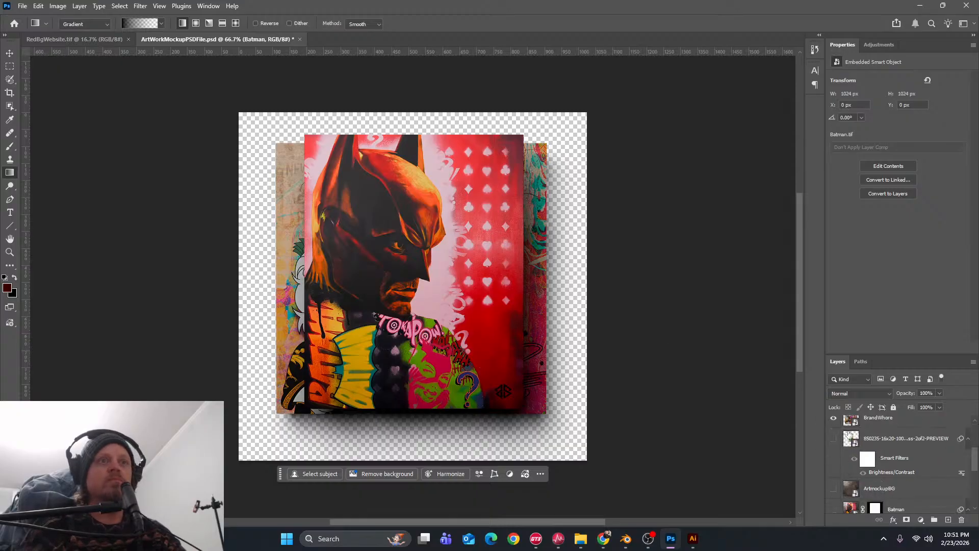
pyautogui.click(834, 419)
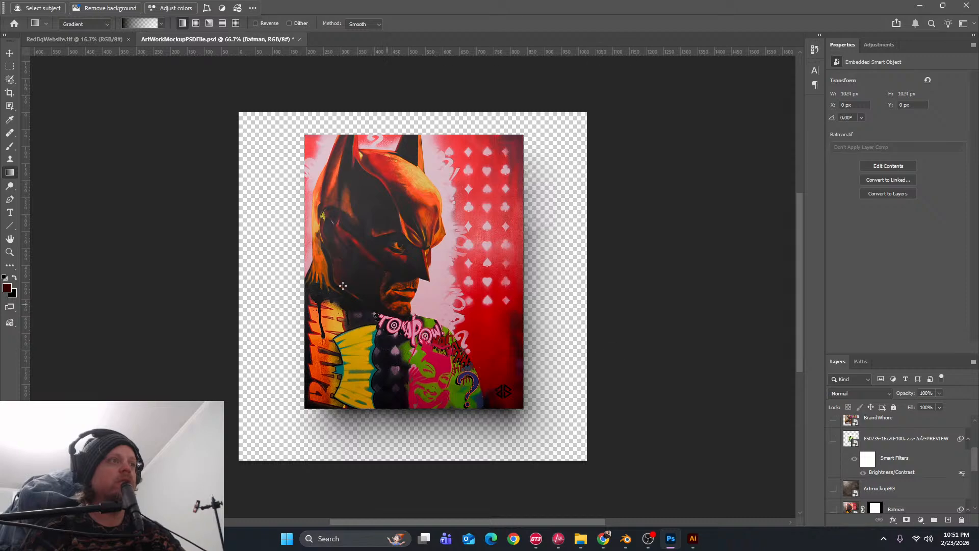
# Scale the Batman layer proportionally to about 27.75% and center it on the canvas at 512 px, 512 px
pyautogui.press('v')
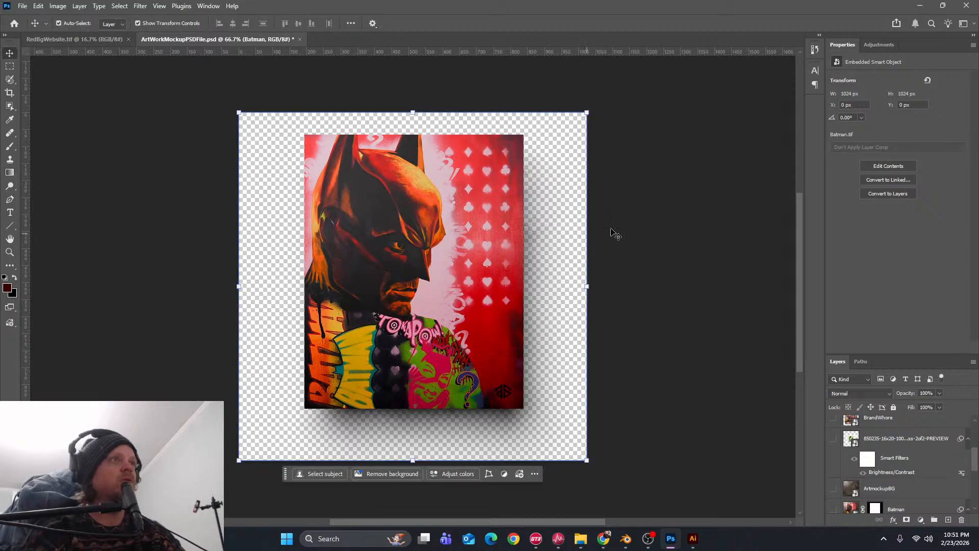
pyautogui.moveTo(586, 286); pyautogui.dragTo(625, 286)
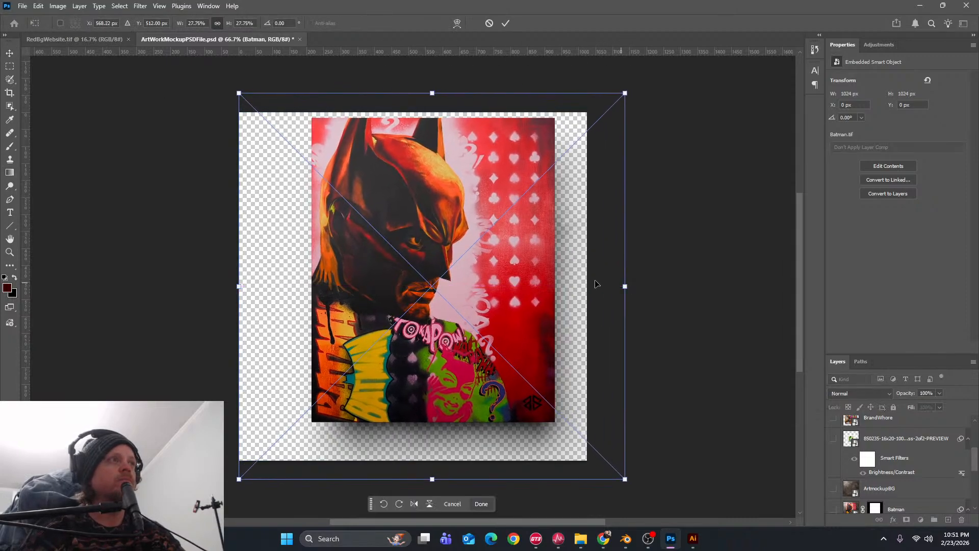
pyautogui.moveTo(492, 275); pyautogui.dragTo(476, 280)
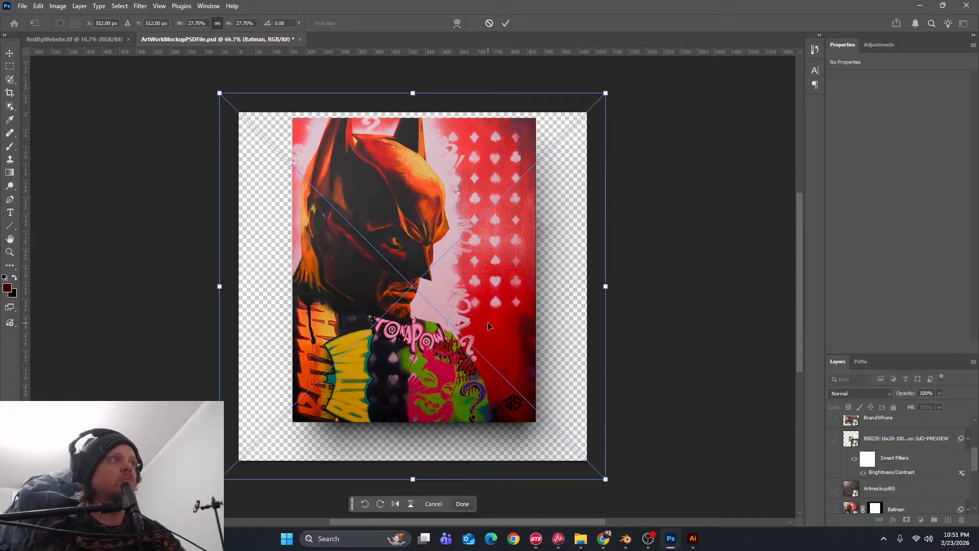
pyautogui.press('Return')
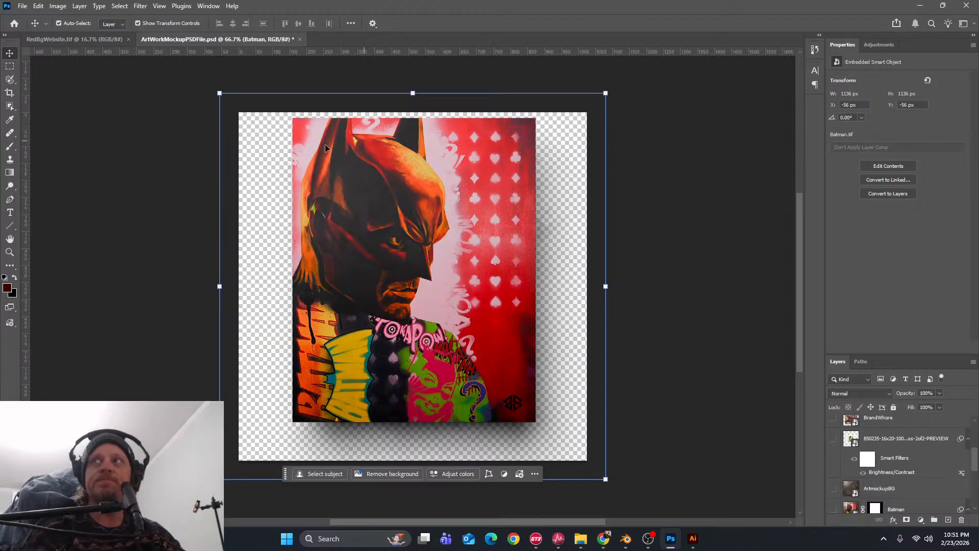
# Save a copy of the mockup as a WebP file named BatmanWebP, using lossy compression at quality 90 with XMP metadata included
pyautogui.click(23, 6)
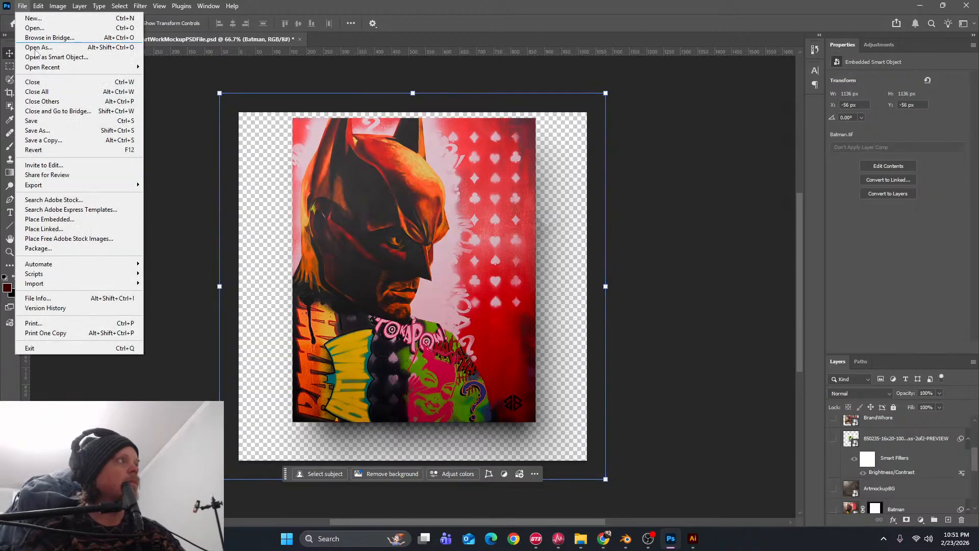
pyautogui.click(65, 141)
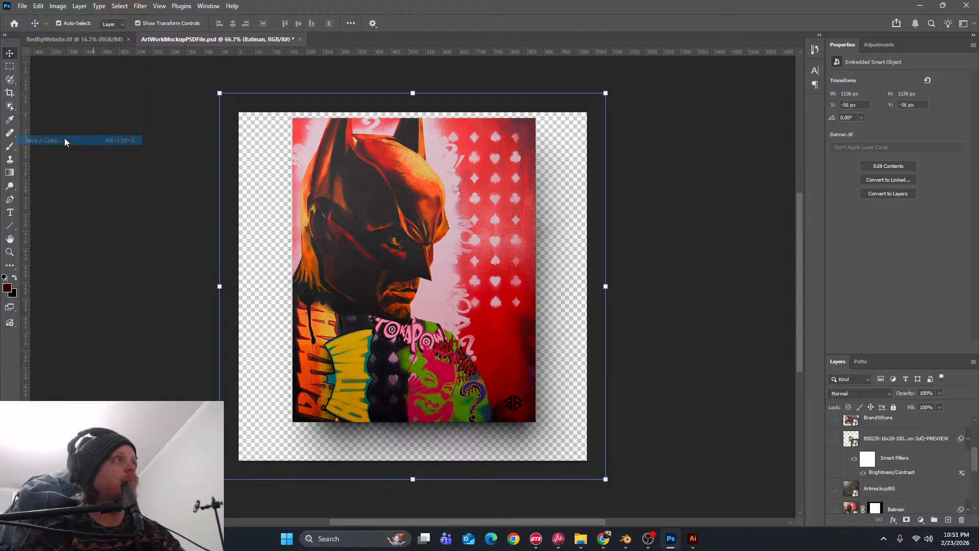
pyautogui.click(203, 399)
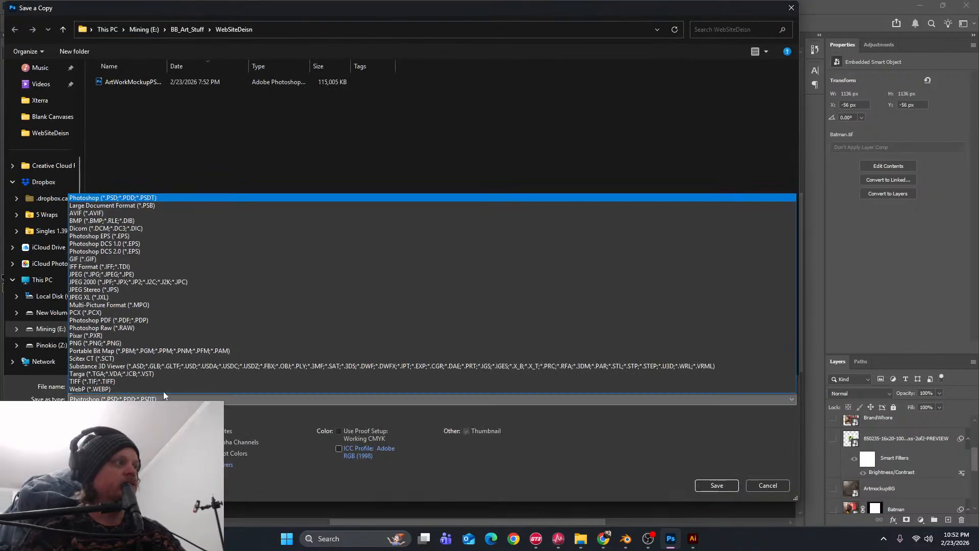
pyautogui.click(102, 389)
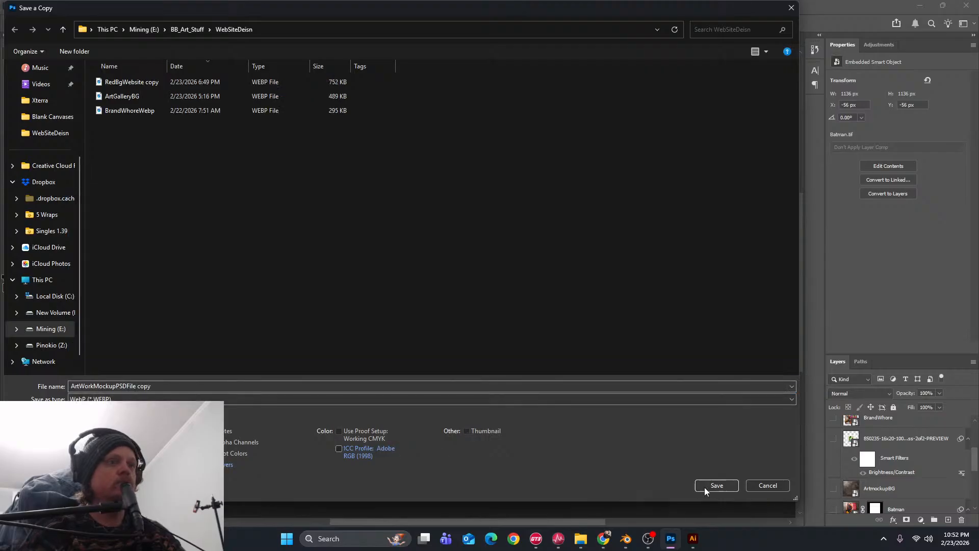
pyautogui.click(132, 386)
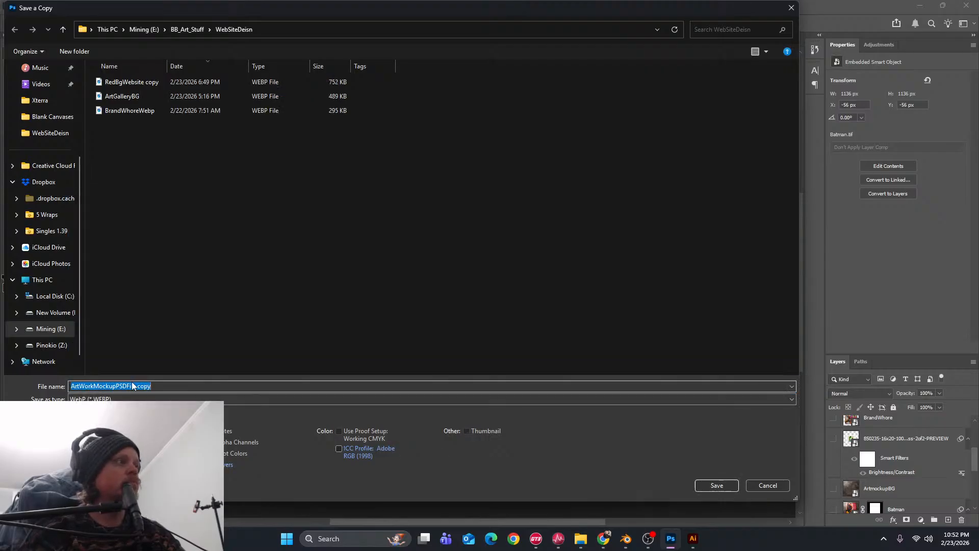
pyautogui.write('Batman')
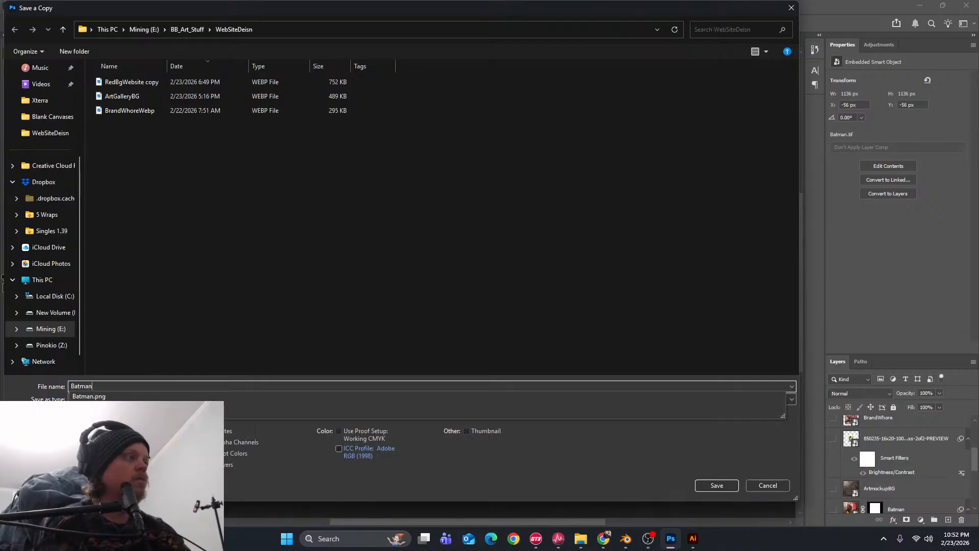
pyautogui.write('WebP')
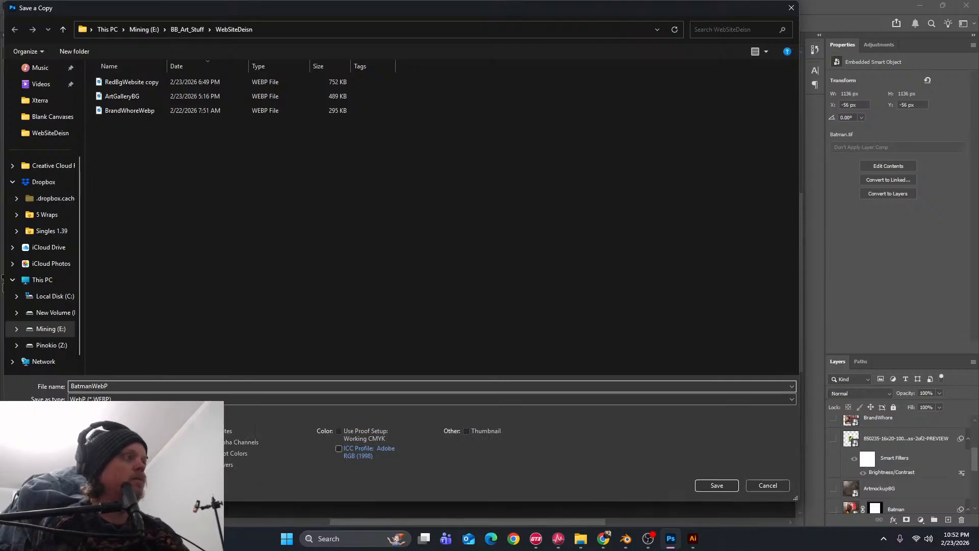
pyautogui.press('Return')
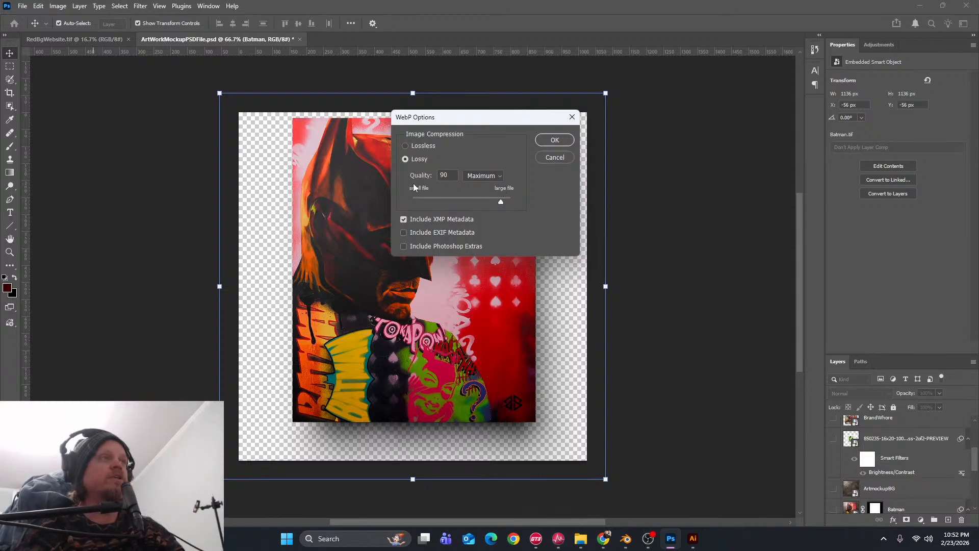
pyautogui.click(555, 140)
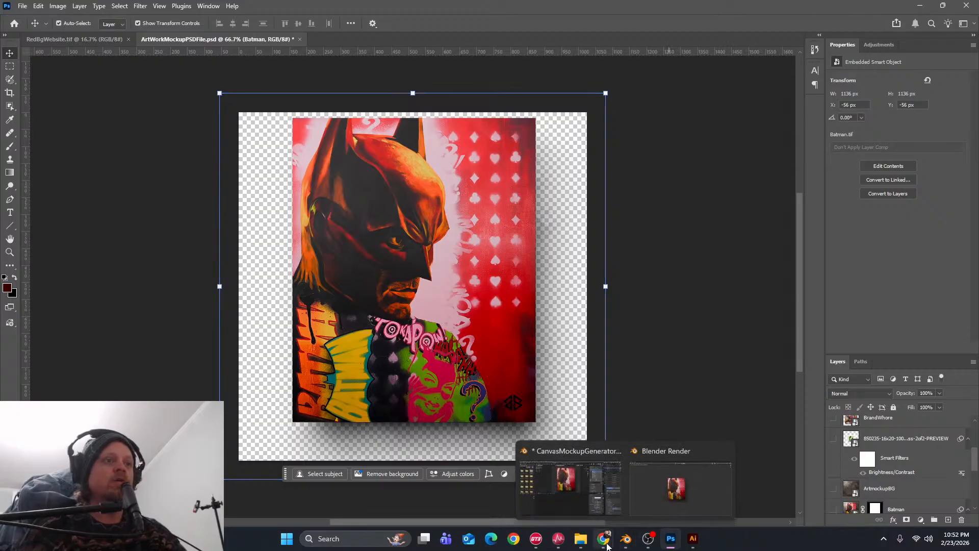
# Switch to the Wix editor in Chrome and open the Dark Knight product from the grid gallery's product management
pyautogui.moveTo(603, 538)
pyautogui.click(644, 502)
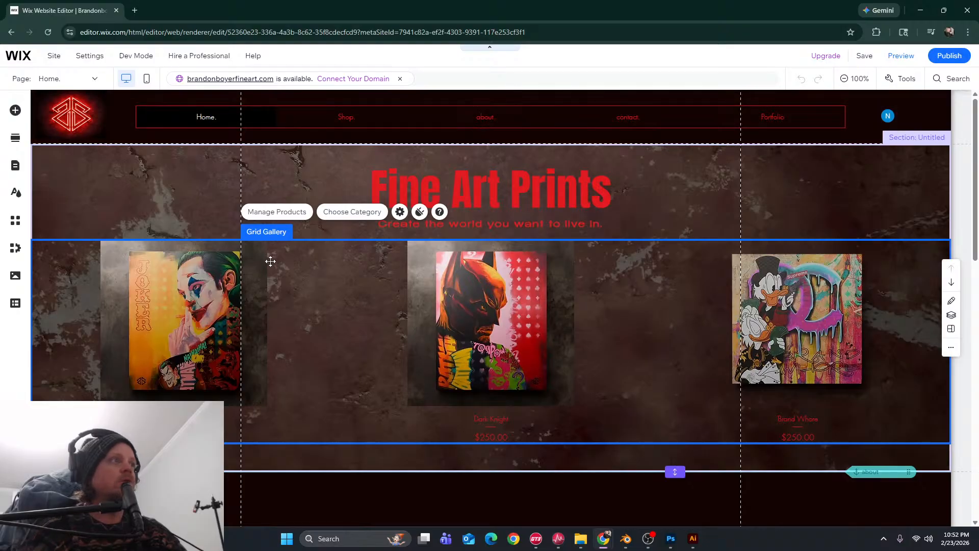
pyautogui.click(277, 212)
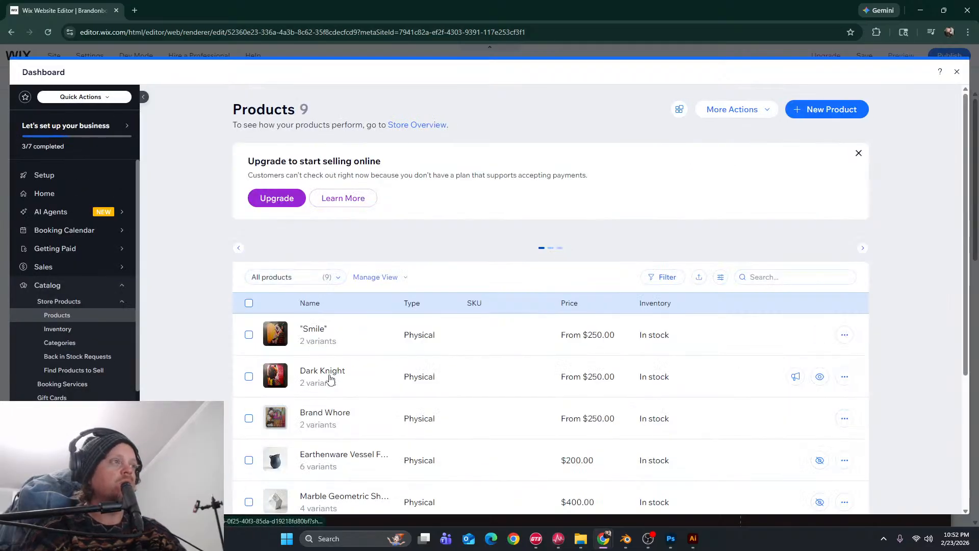
pyautogui.click(330, 378)
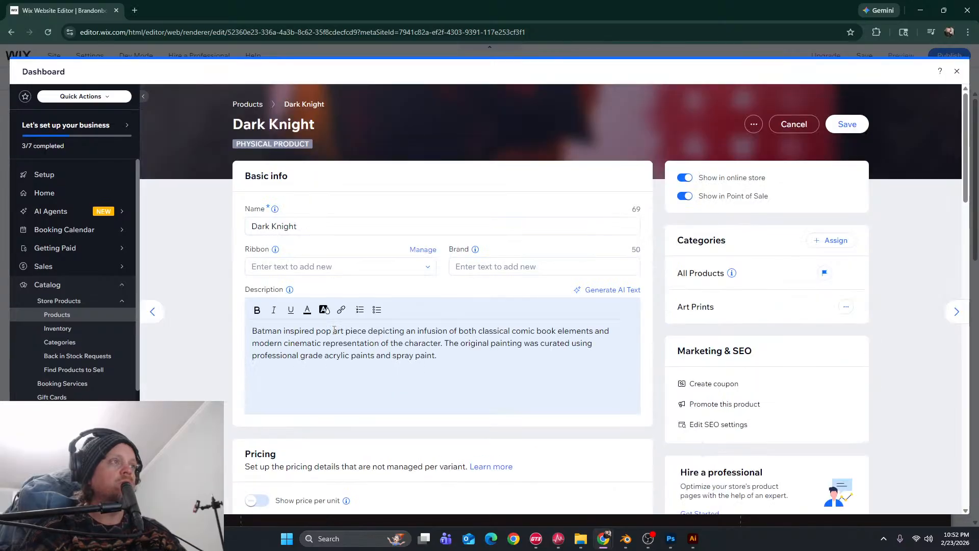
# Remove the existing main image from the Dark Knight product's images and videos
pyautogui.scroll(-9, 334, 329)
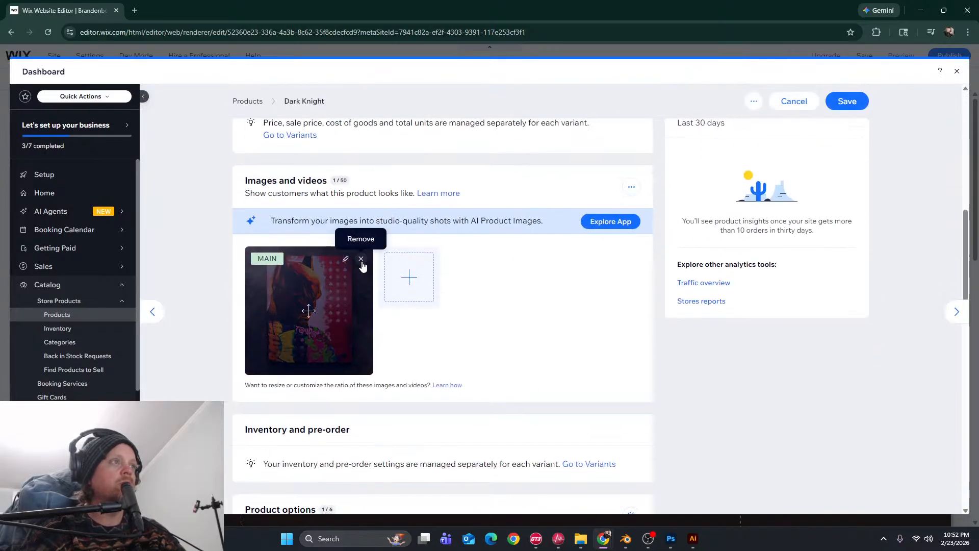
pyautogui.click(361, 260)
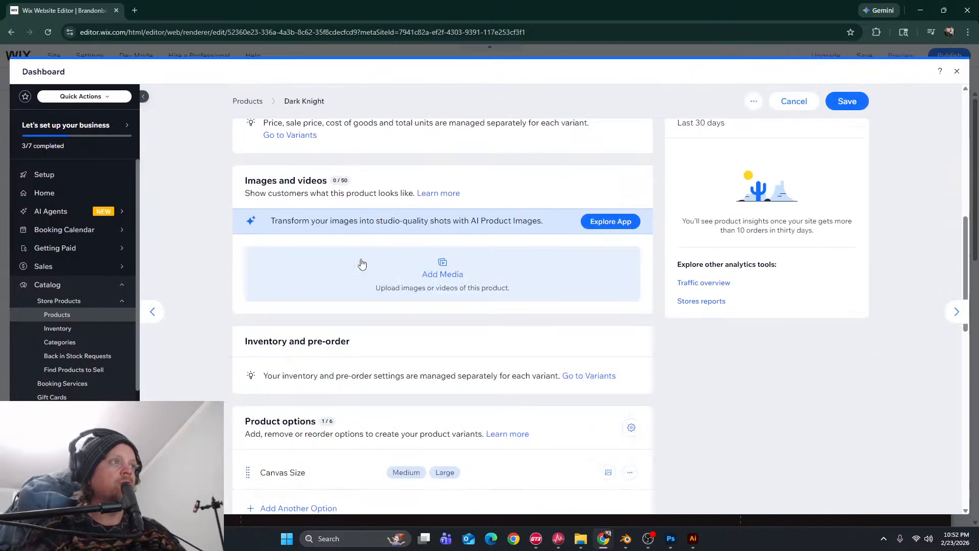
# Upload BatmanWebP from the WebSiteDeisn folder and add it as the Dark Knight product's main image
pyautogui.click(442, 269)
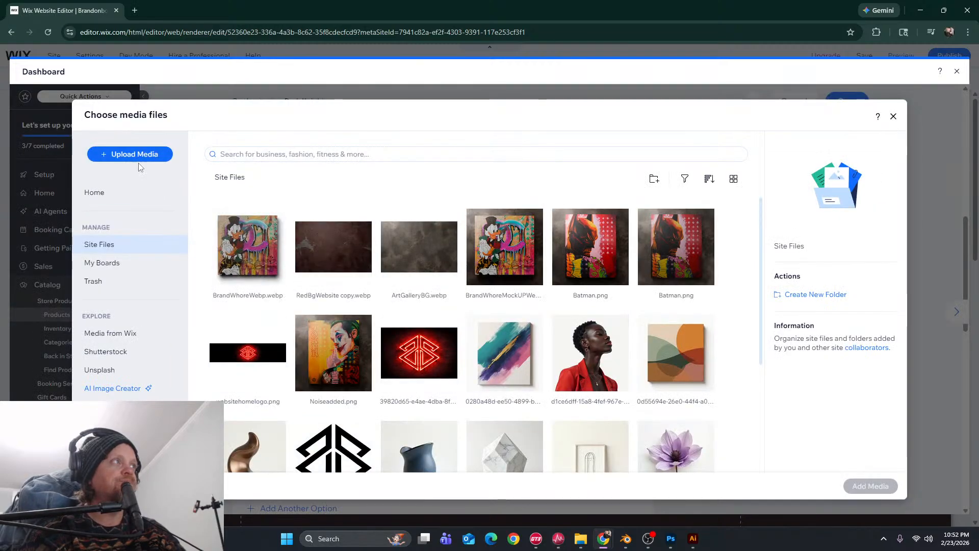
pyautogui.click(136, 155)
pyautogui.click(490, 315)
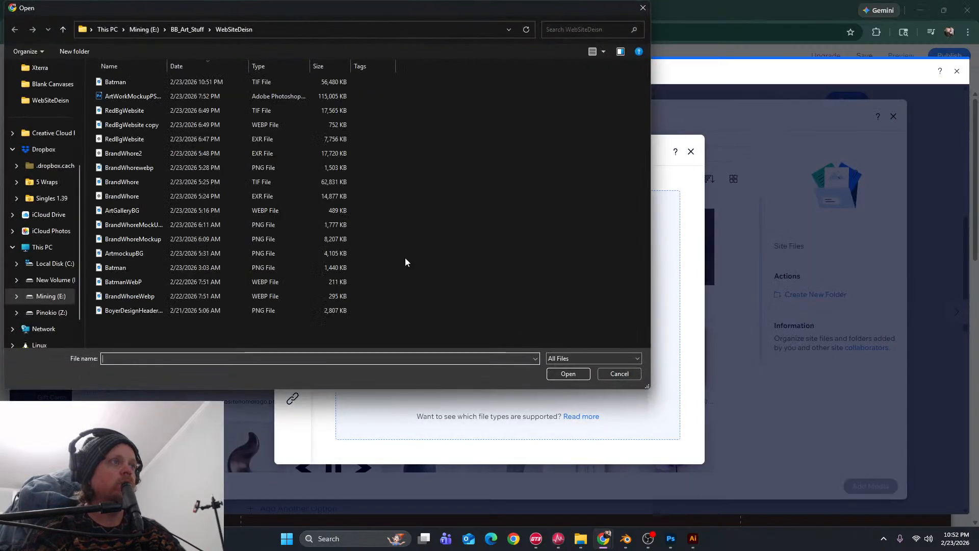
pyautogui.click(124, 82)
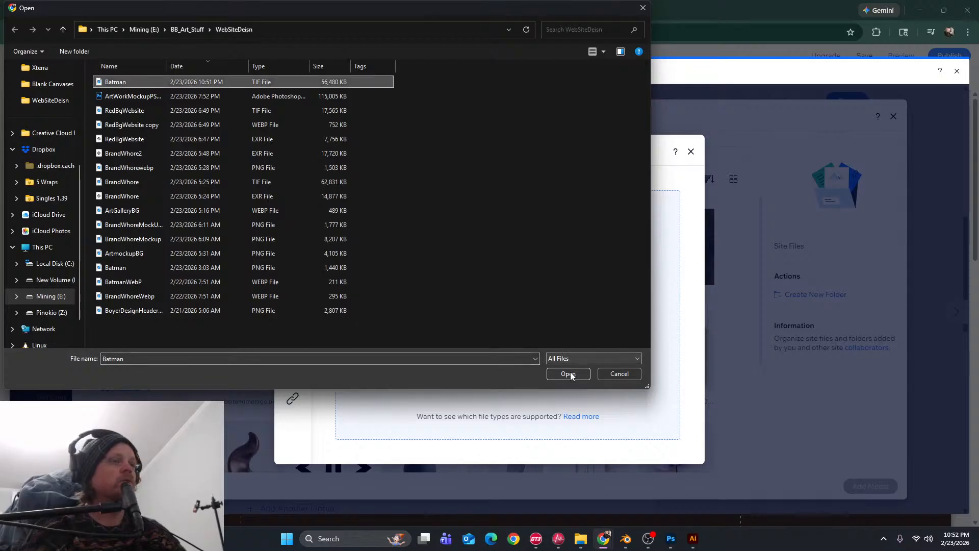
pyautogui.click(141, 281)
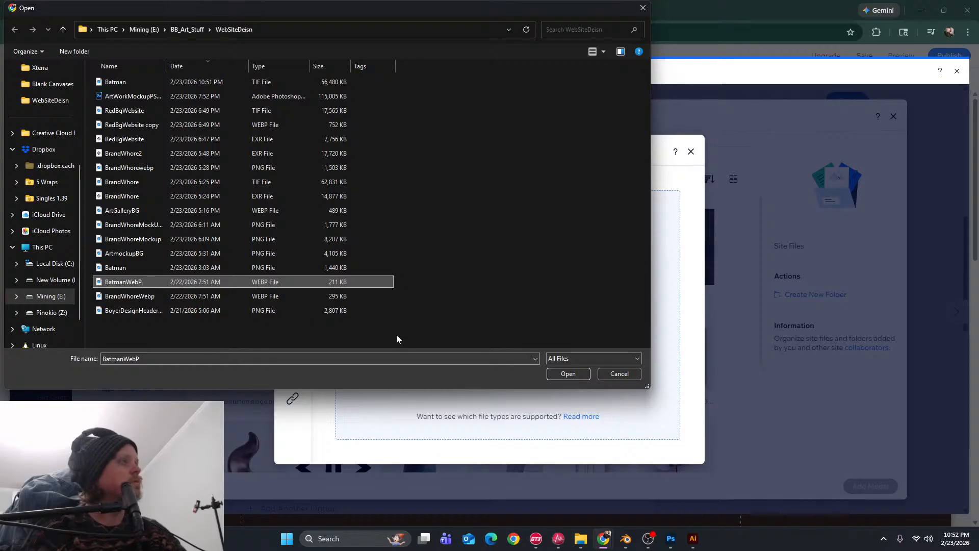
pyautogui.click(582, 373)
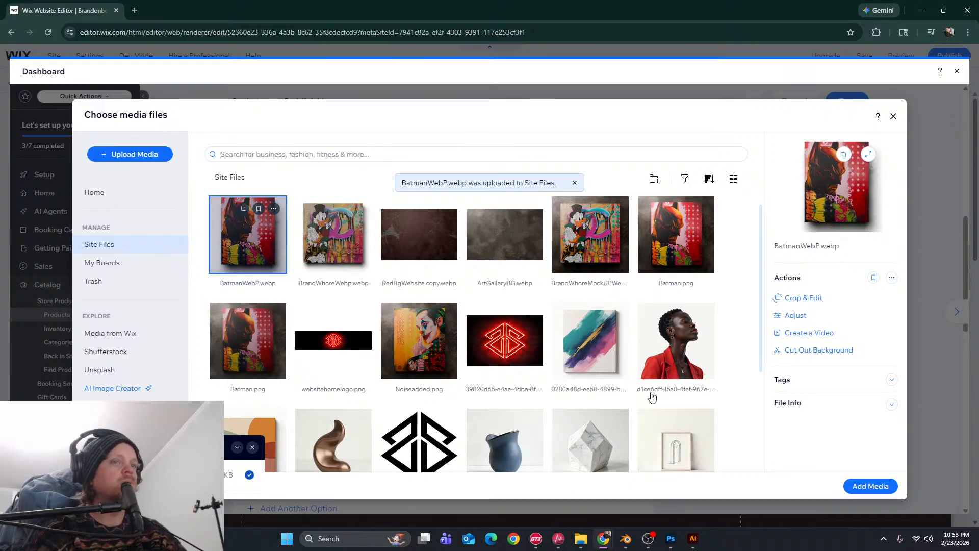
pyautogui.click(870, 485)
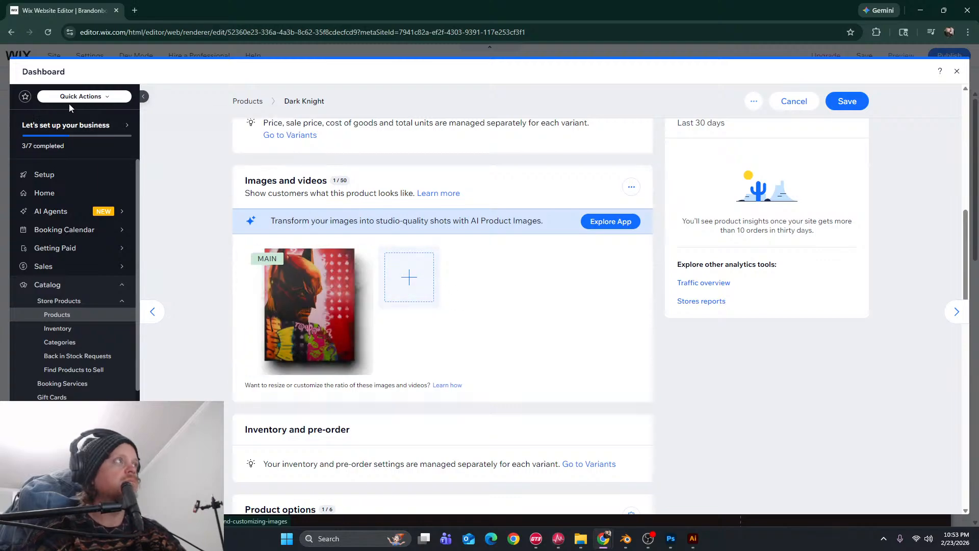
# Save the Dark Knight product and return to the site's home page in the reloaded editor
pyautogui.click(845, 103)
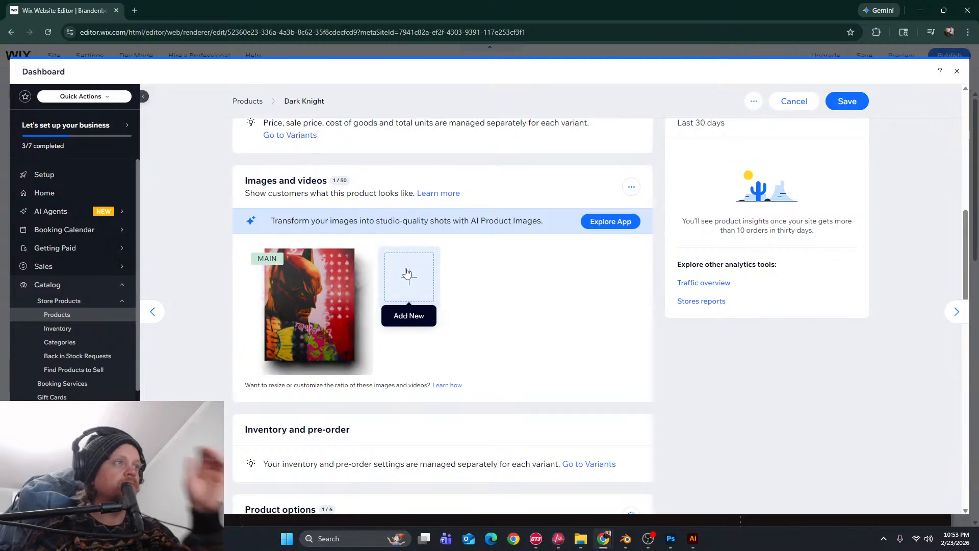
pyautogui.click(956, 71)
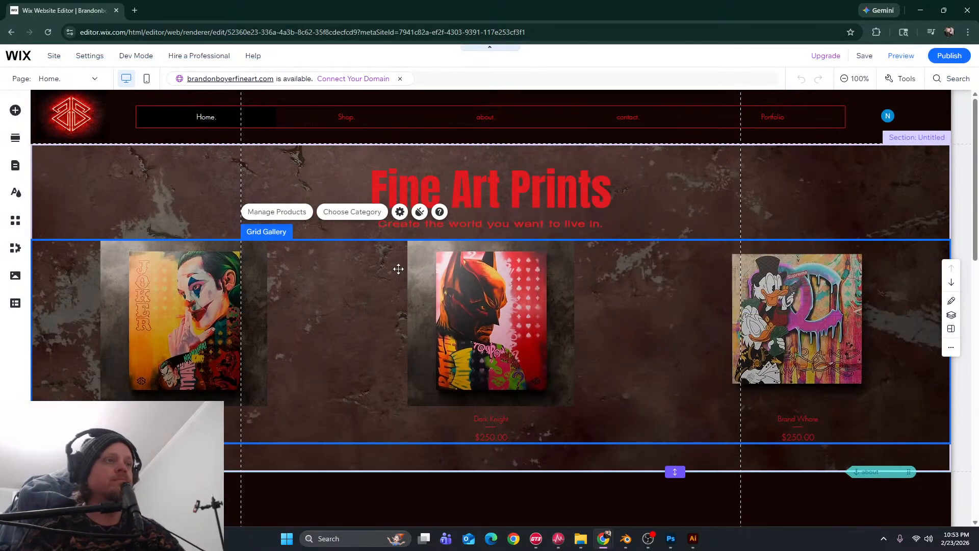
pyautogui.click(289, 37)
pyautogui.press('Return')
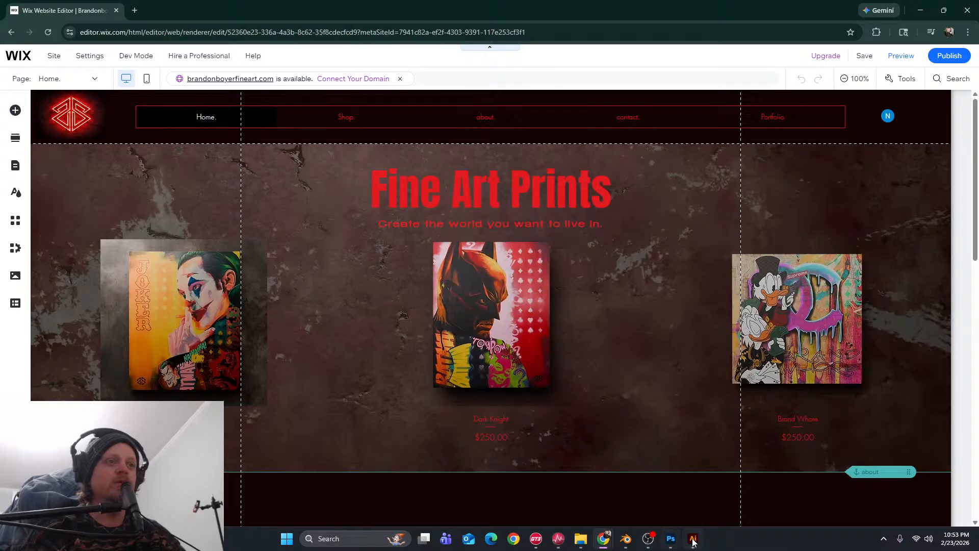
# Switch to the CanvasMockupGenerator project window in Blender
pyautogui.moveTo(687, 545)
pyautogui.moveTo(626, 540)
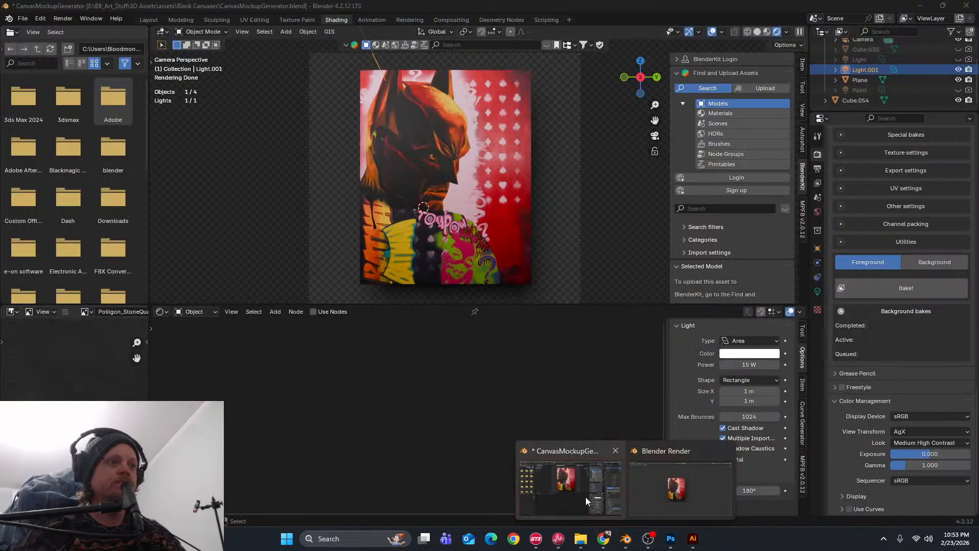
pyautogui.click(585, 497)
pyautogui.scroll(-3, 451, 199)
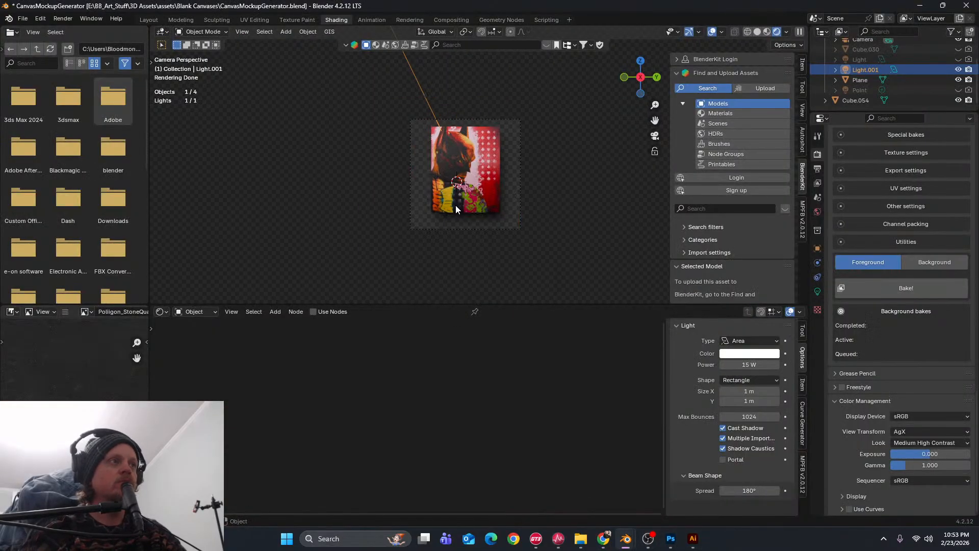
# Select the camera in camera view and move it slightly back from the Batman canvas along the global X axis
pyautogui.click(537, 191)
pyautogui.click(537, 191)
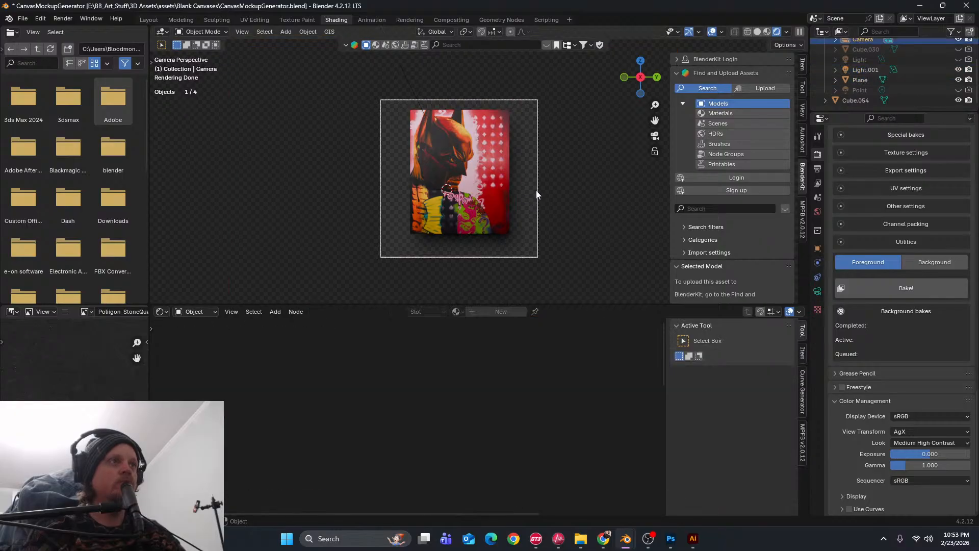
pyautogui.press('KP_0')
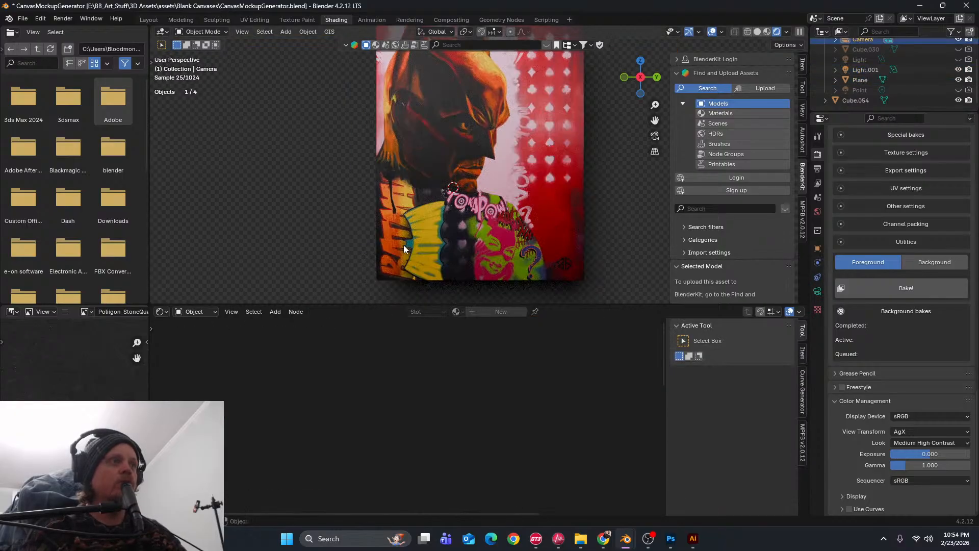
pyautogui.scroll(-4, 551, 222)
pyautogui.click(655, 136)
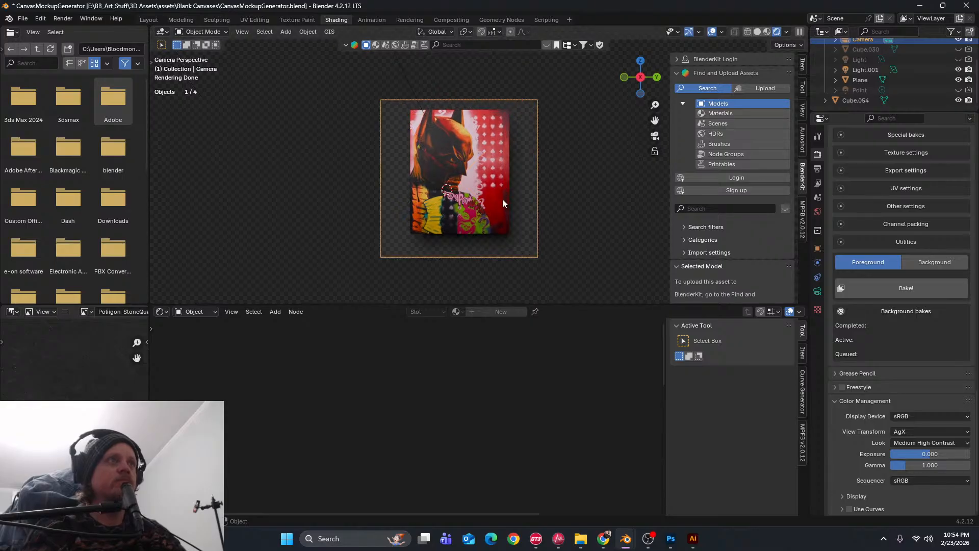
pyautogui.click(544, 190)
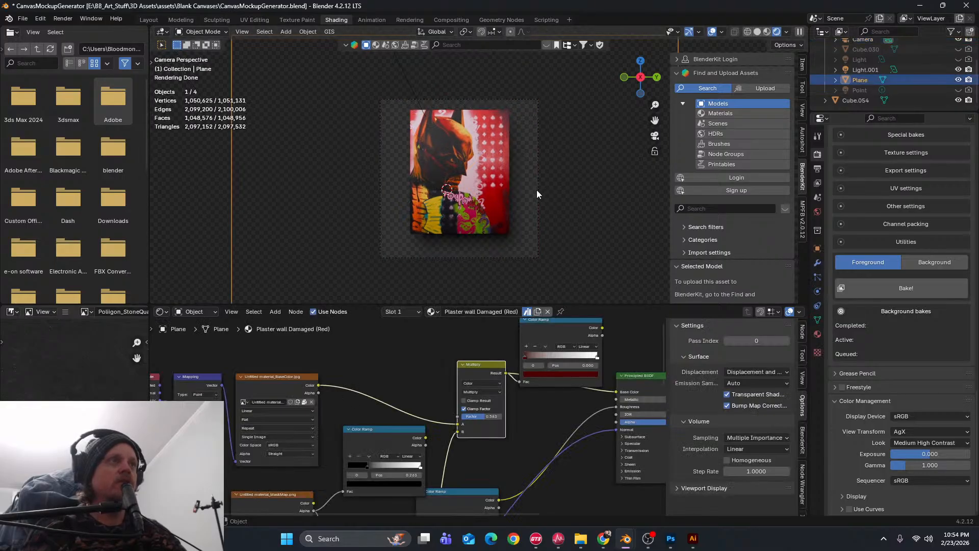
pyautogui.click(537, 190)
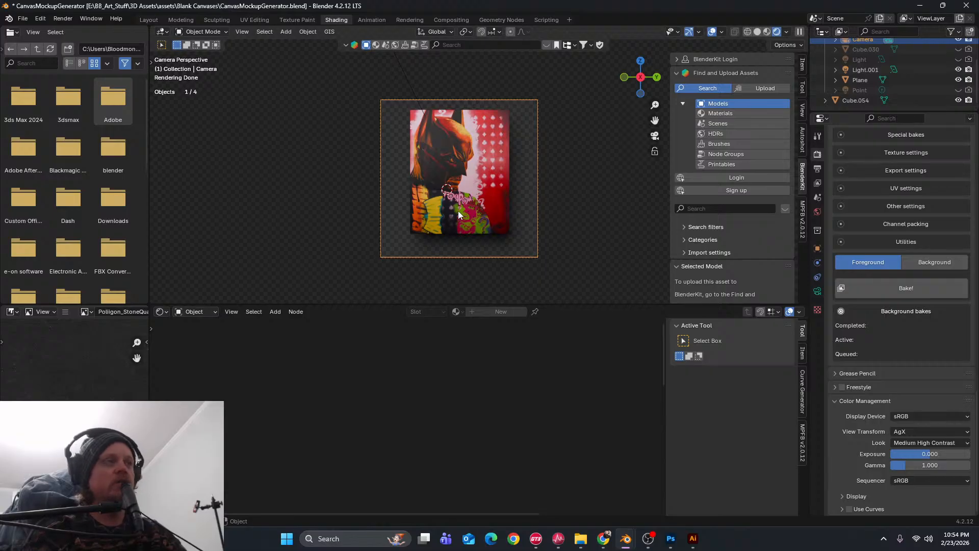
pyautogui.press('g')
pyautogui.press('x')
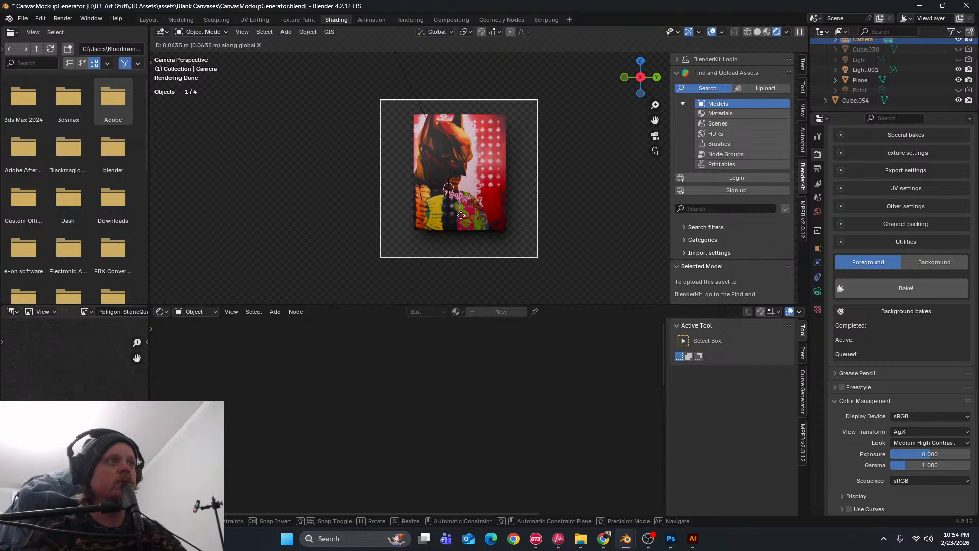
pyautogui.click(462, 217)
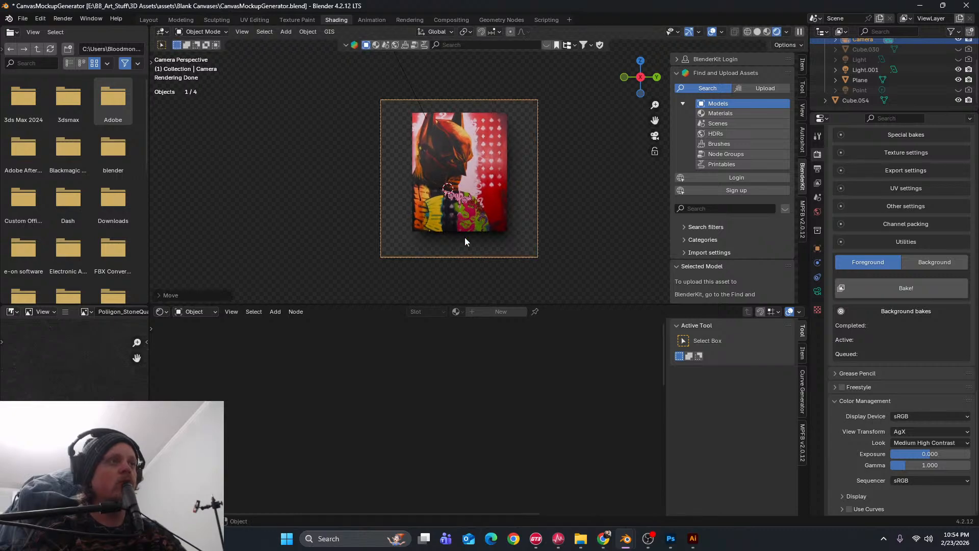
# Select the Light.001 area light above the canvas and open its light settings
pyautogui.moveTo(473, 205); pyautogui.dragTo(390, 98, button='middle')
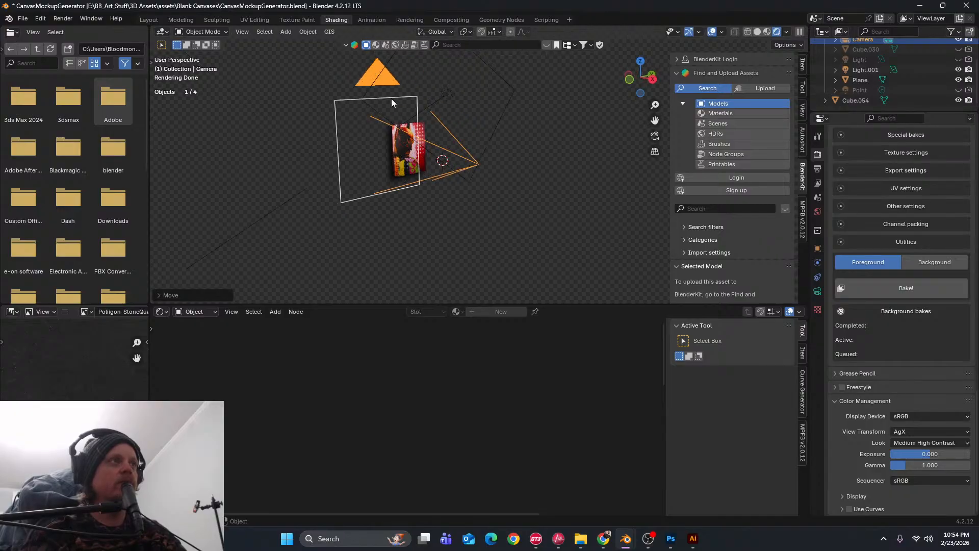
pyautogui.click(448, 93)
pyautogui.click(654, 136)
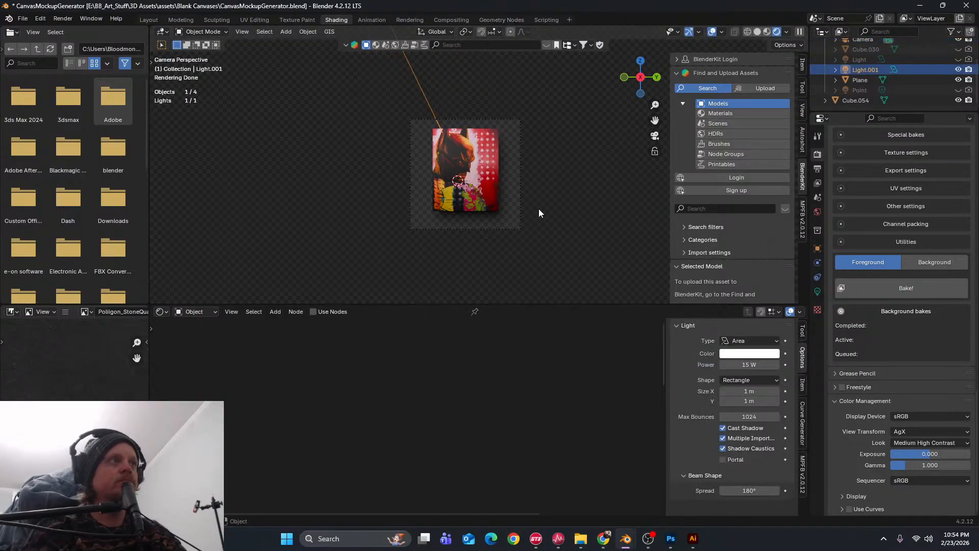
pyautogui.scroll(2, 539, 211)
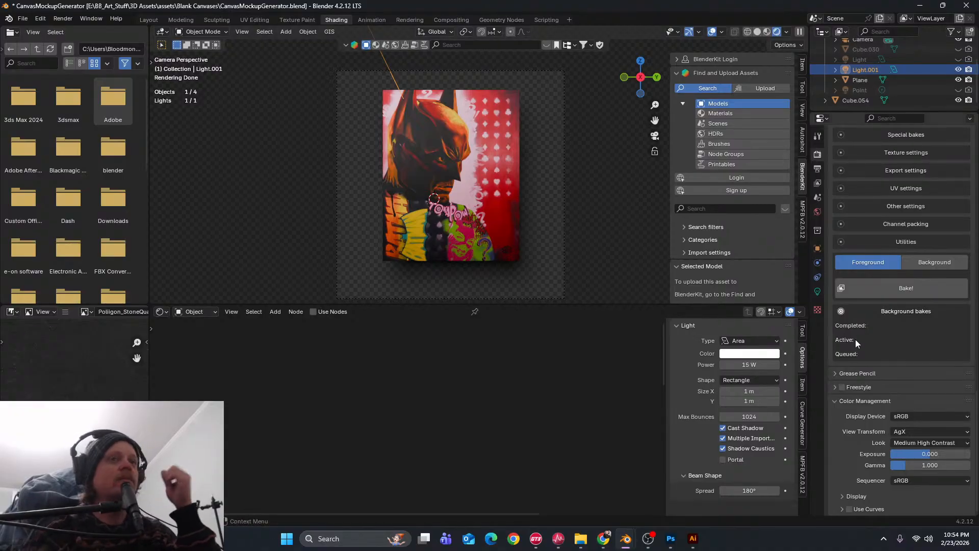
pyautogui.click(818, 292)
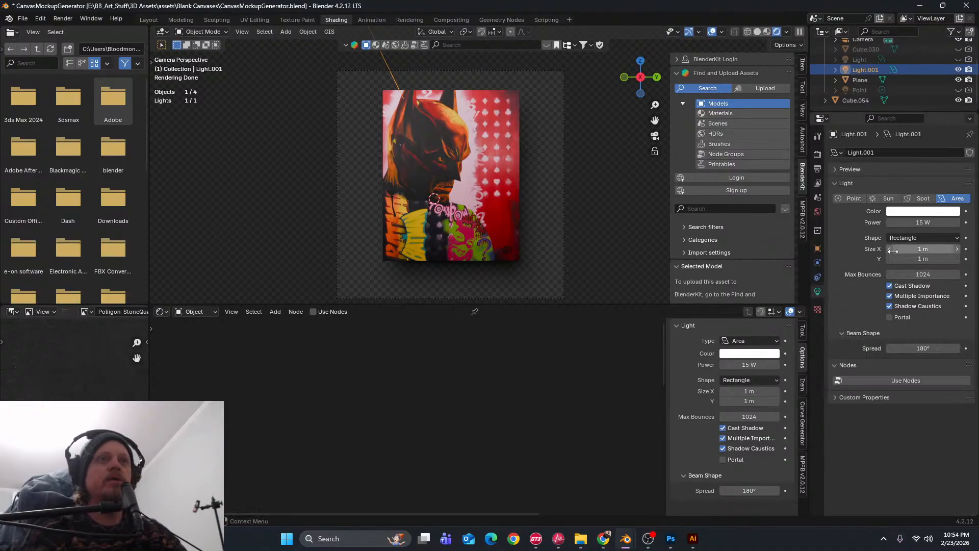
# Set the Light.001 area light's size to 2 m in X and 2 m in Y
pyautogui.moveTo(919, 249); pyautogui.dragTo(899, 249)
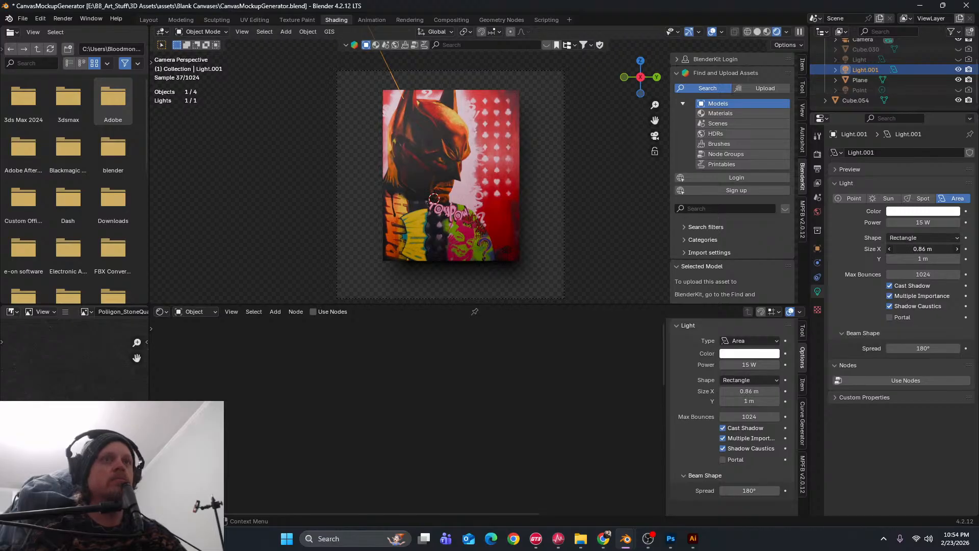
pyautogui.press('Escape')
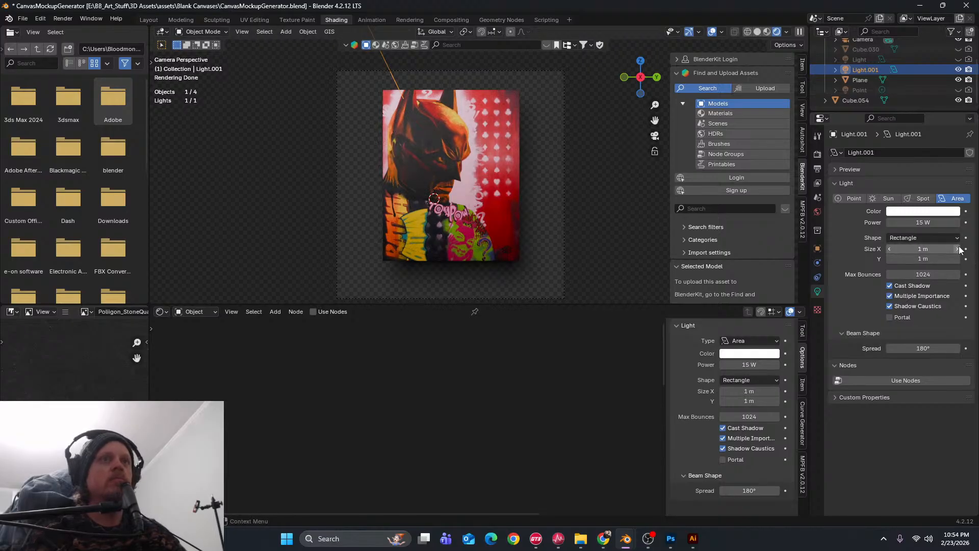
pyautogui.moveTo(923, 249)
pyautogui.mouseDown()
pyautogui.moveTo(902, 249)
pyautogui.moveTo(939, 249)
pyautogui.mouseUp()
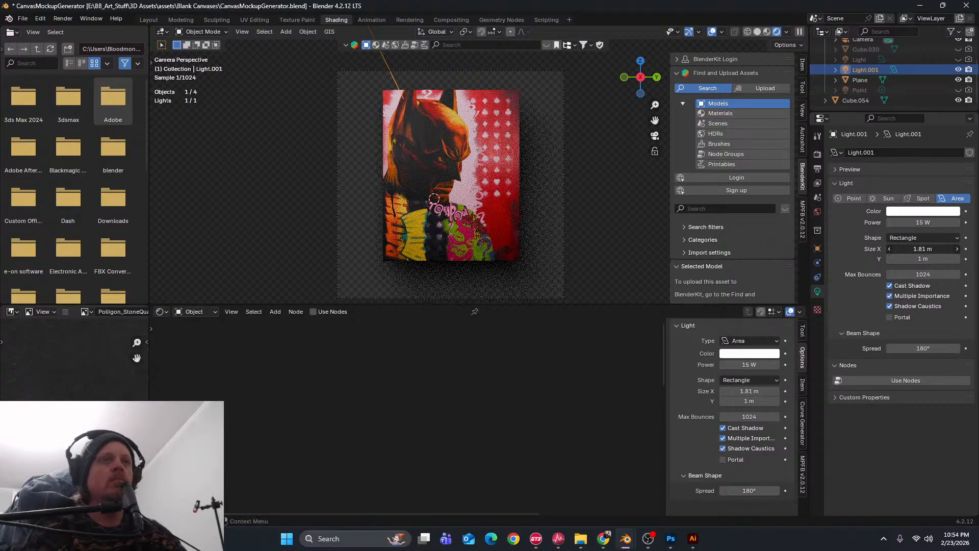
pyautogui.click(914, 249)
pyautogui.write('2')
pyautogui.press('Return')
pyautogui.click(914, 259)
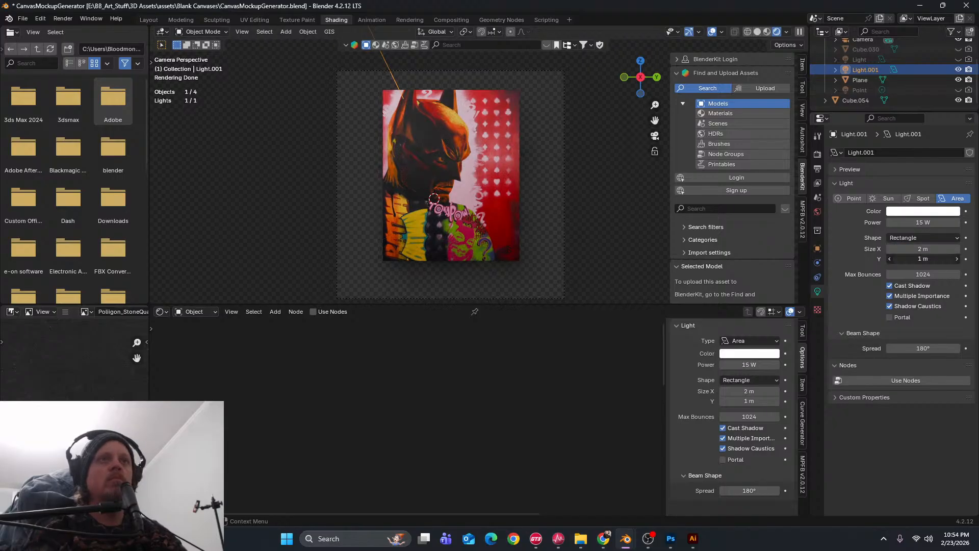
pyautogui.write('2')
pyautogui.press('Return')
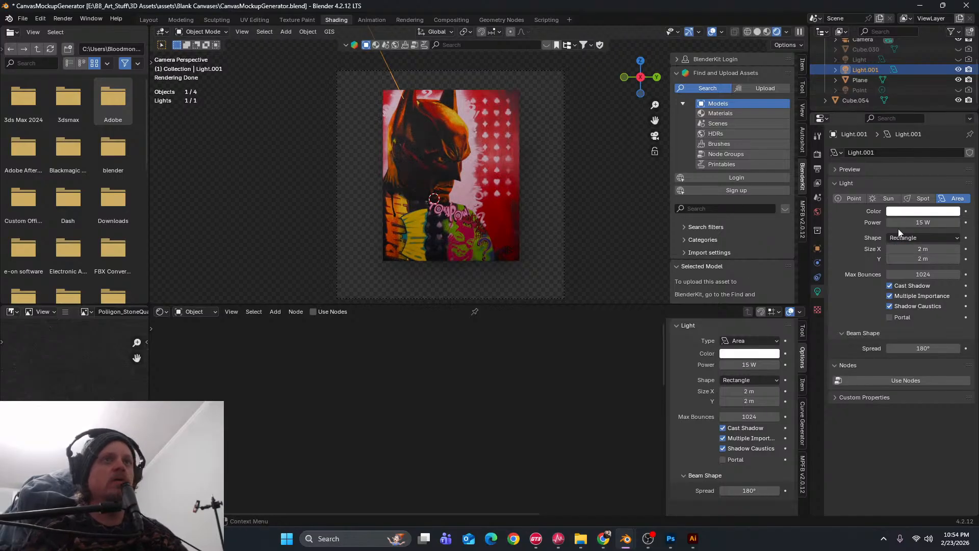
# Reduce the Light.001 area light's size to 1.5 m in both X and Y
pyautogui.click(911, 247)
pyautogui.write('1.5')
pyautogui.press('Return')
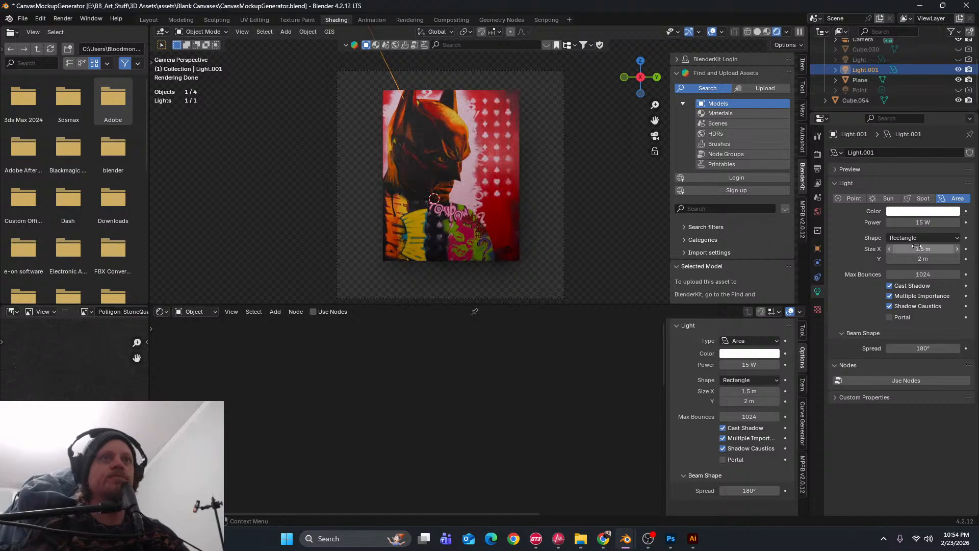
pyautogui.click(914, 258)
pyautogui.write('1.5')
pyautogui.press('Return')
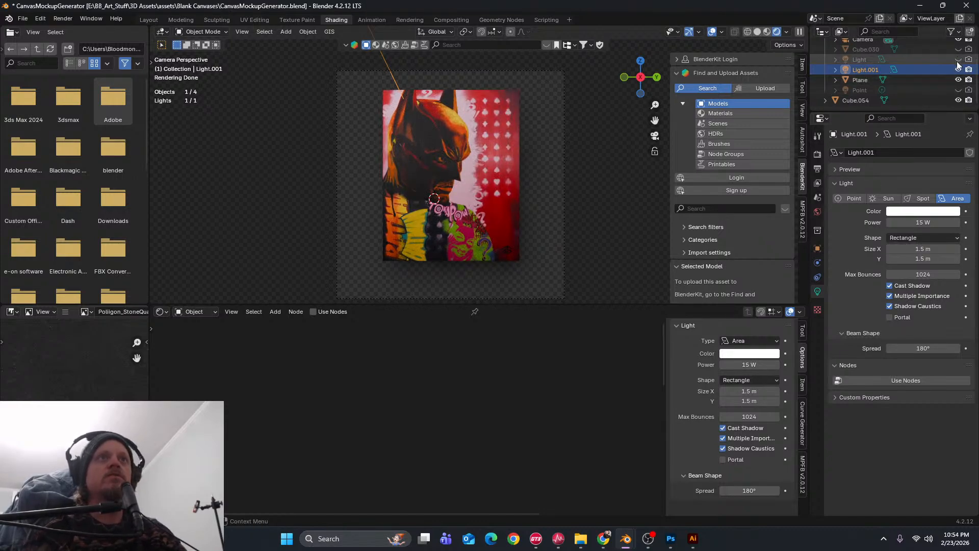
# Turn off Shadow Catcher for the wall Plane and inspect the canvas's shadow against the plaster wall
pyautogui.click(932, 81)
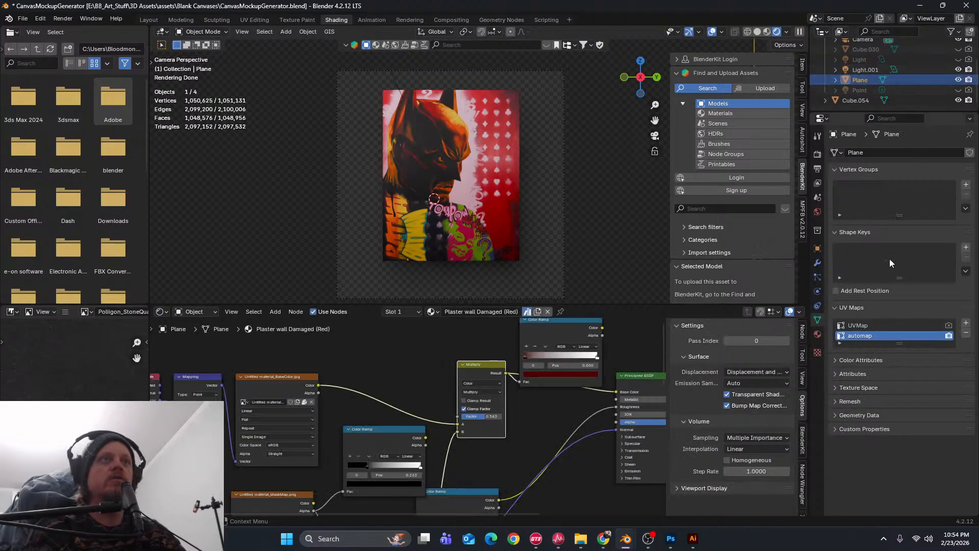
pyautogui.click(818, 249)
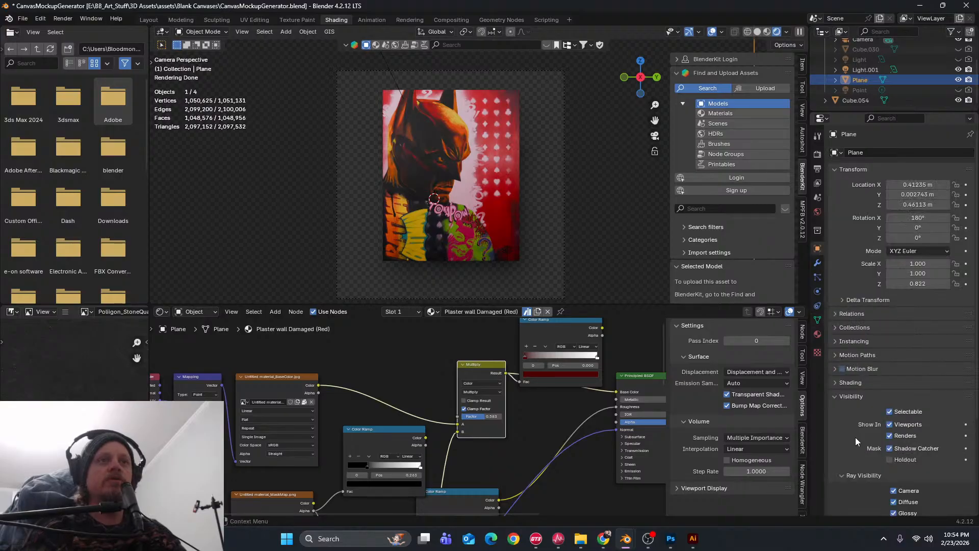
pyautogui.scroll(-6, 855, 437)
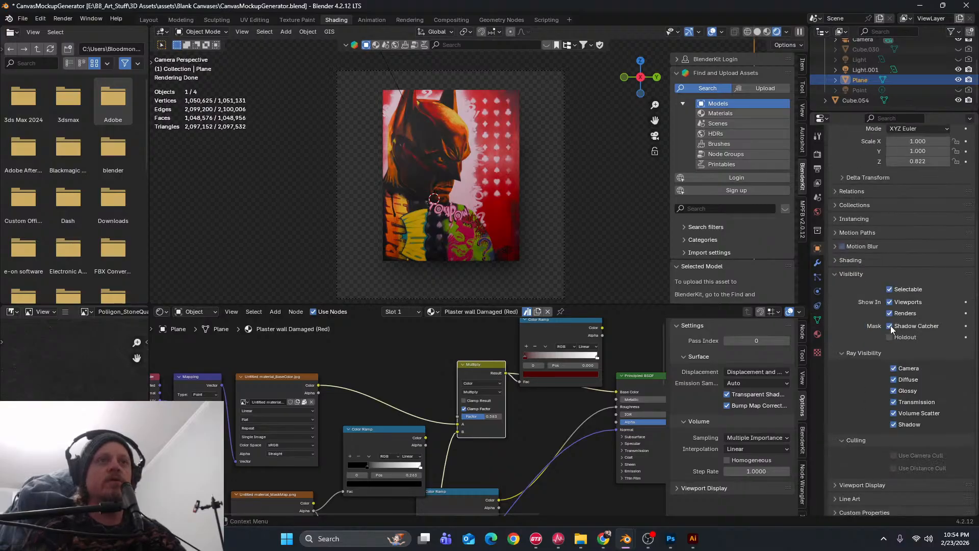
pyautogui.click(890, 326)
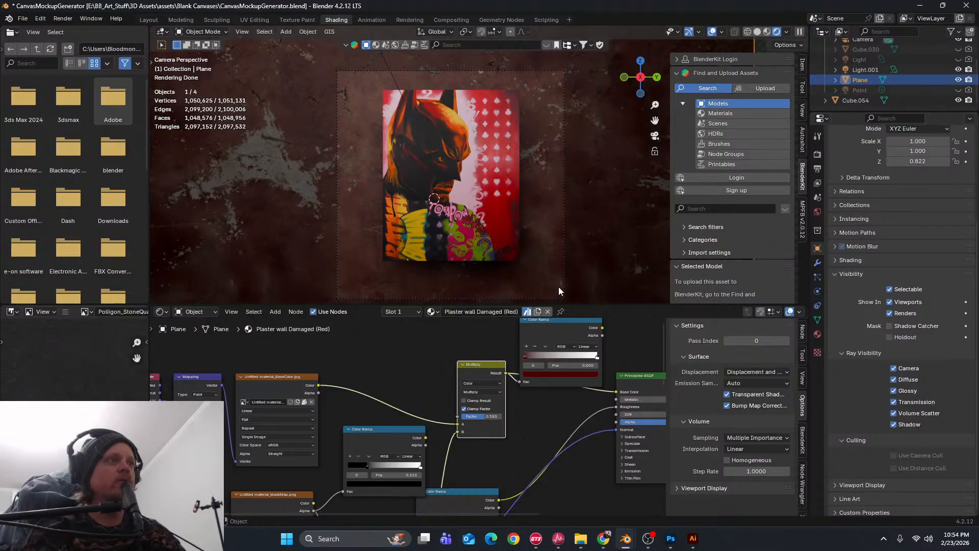
pyautogui.scroll(-2, 558, 278)
pyautogui.keyDown('shift'); pyautogui.moveTo(559, 276); pyautogui.dragTo(545, 219, button='middle'); pyautogui.keyUp('shift')
pyautogui.scroll(3, 541, 219)
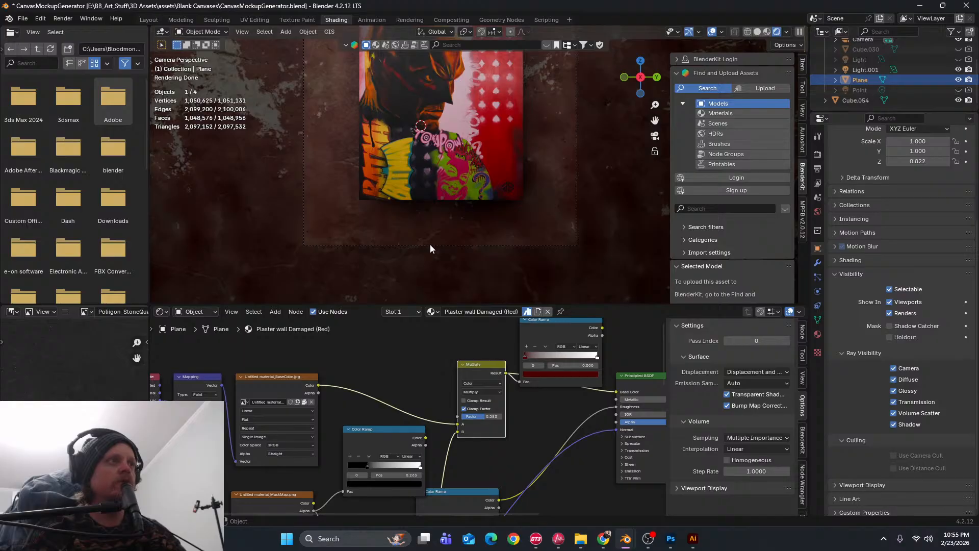
pyautogui.press('Home')
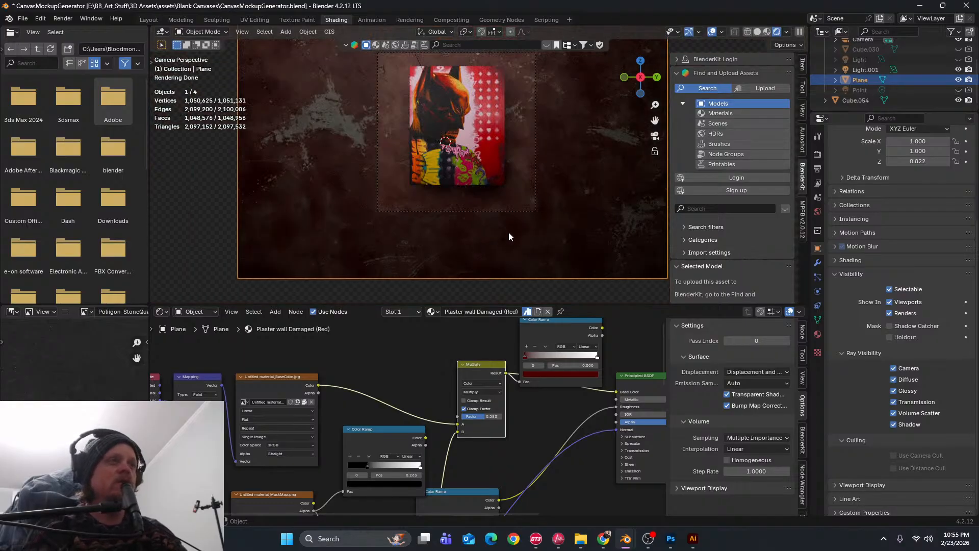
# Turn Shadow Catcher back on for the wall Plane and render the canvas image
pyautogui.scroll(2, 509, 232)
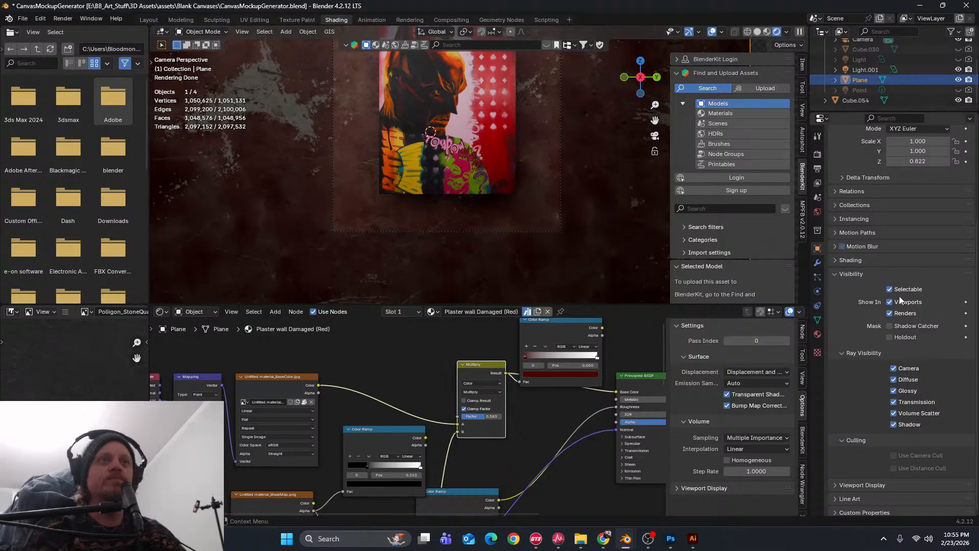
pyautogui.click(890, 325)
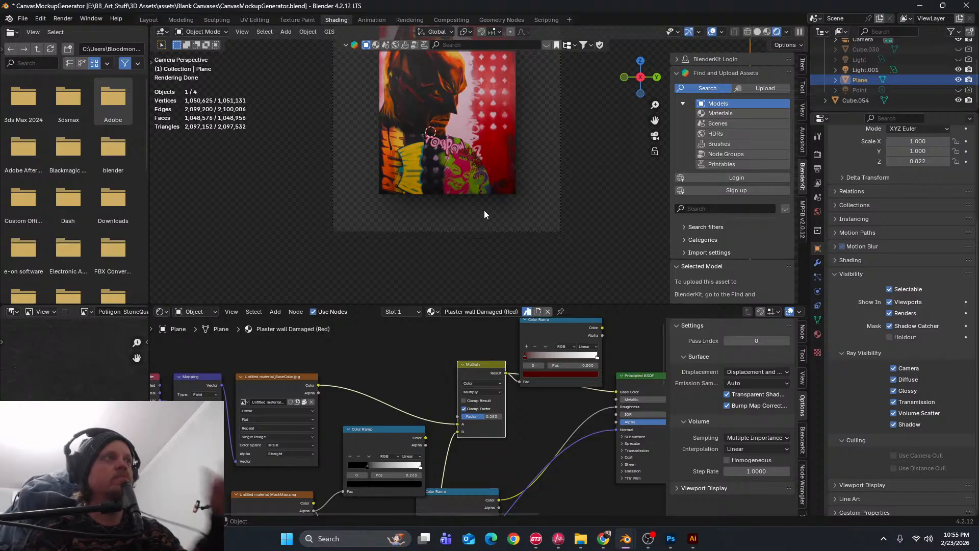
pyautogui.click(63, 19)
pyautogui.click(82, 30)
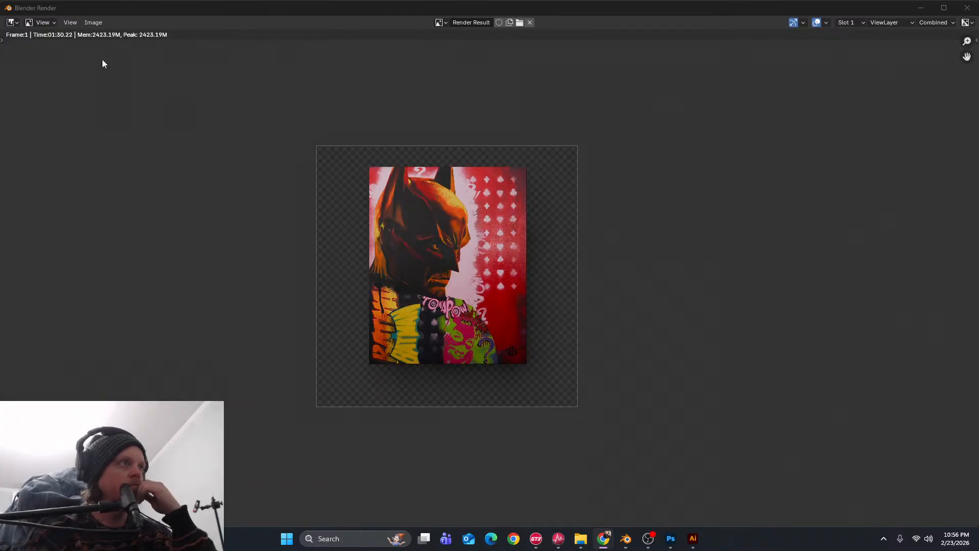
# Save a copy of the render as the TIFF file Batman.tif in the WebSiteDeisn folder, overwriting the existing file
pyautogui.click(93, 23)
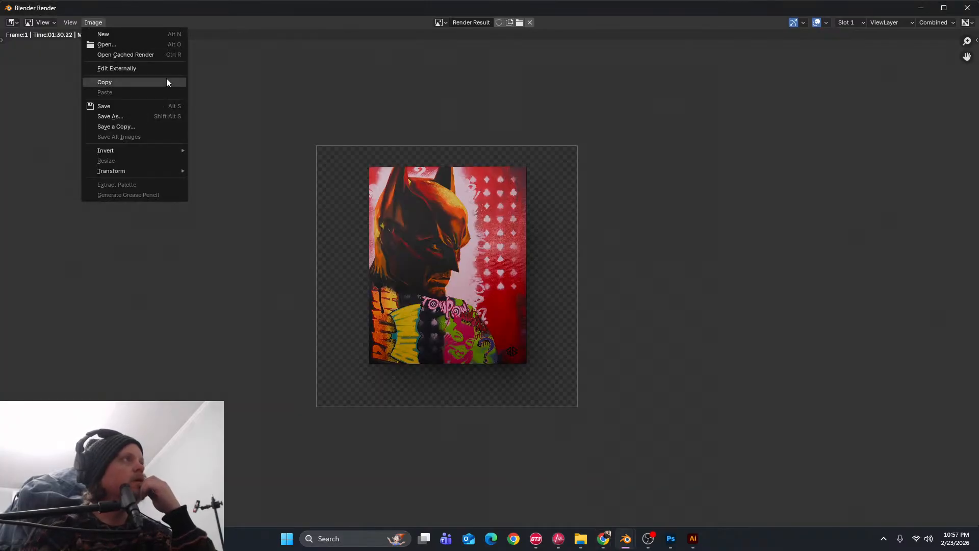
pyautogui.click(148, 126)
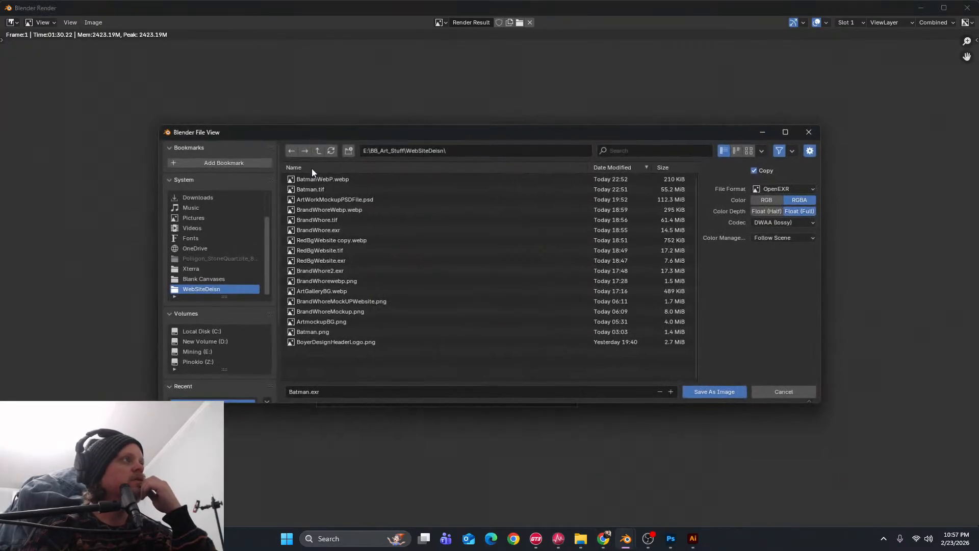
pyautogui.click(800, 189)
pyautogui.click(761, 272)
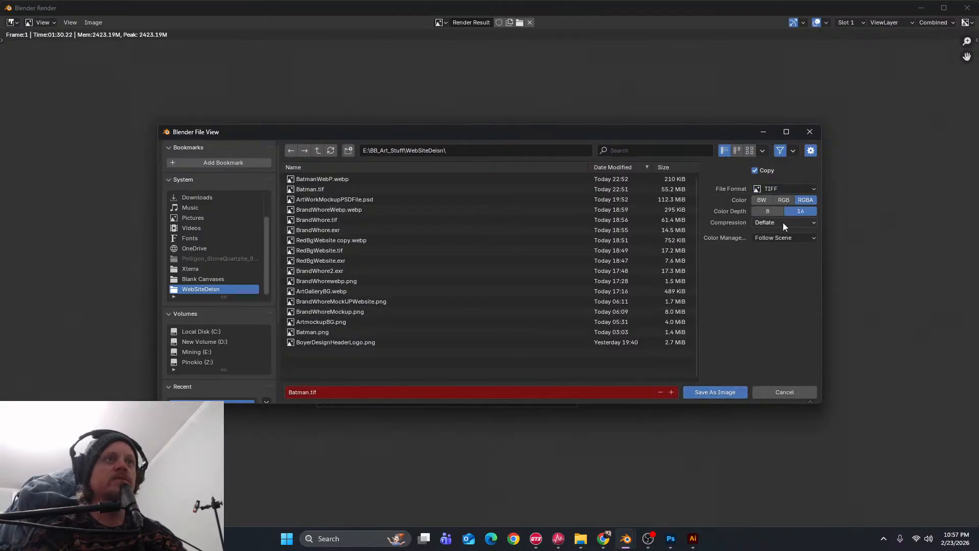
pyautogui.click(739, 392)
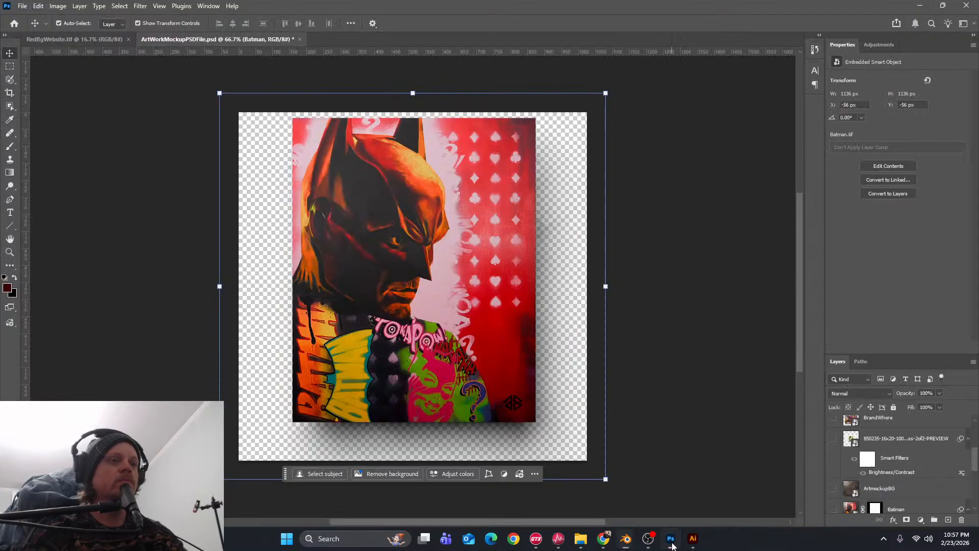
# Switch to Photoshop, delete the old Batman layer from ArtWorkMockupPSDFile.psd, and place the new Batman.tif as an embedded object
pyautogui.click(671, 539)
pyautogui.press('Delete')
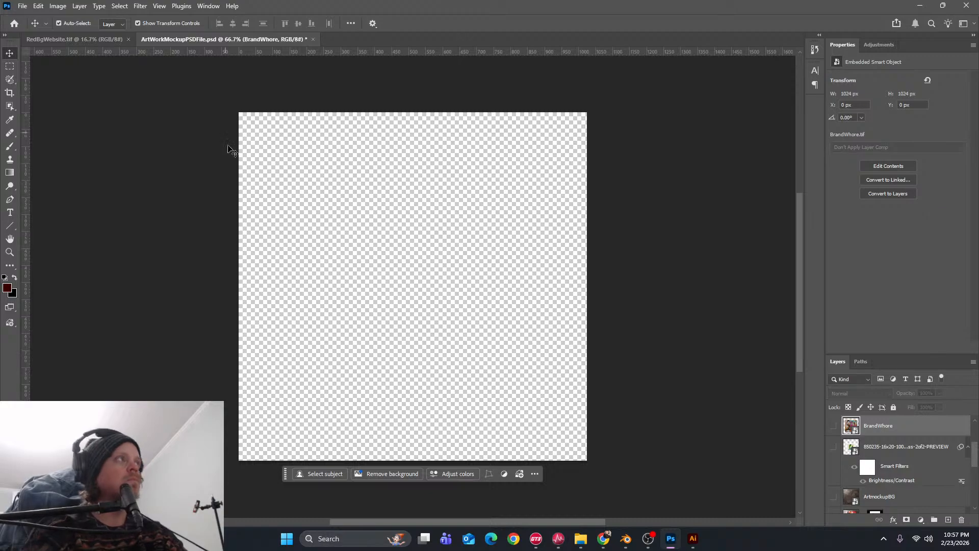
pyautogui.click(23, 7)
pyautogui.click(49, 219)
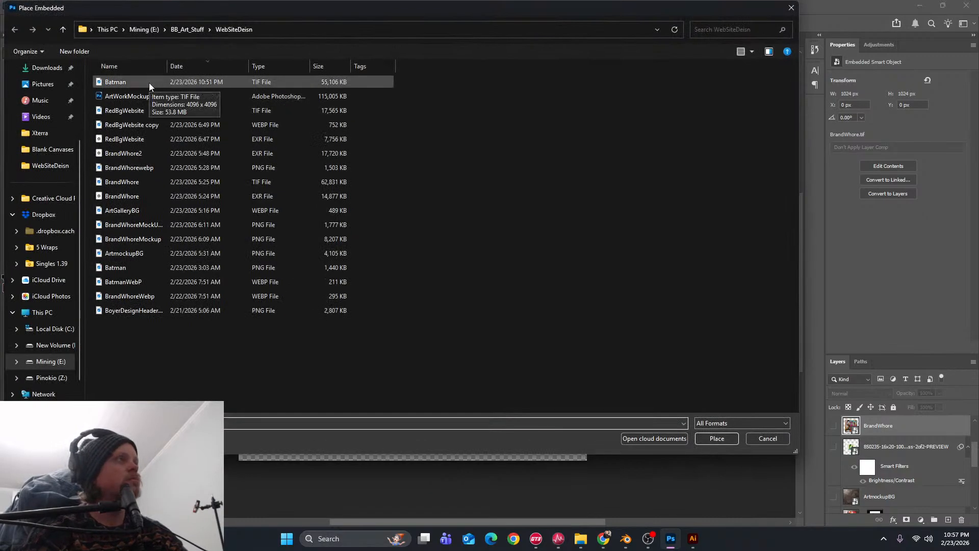
pyautogui.click(149, 81)
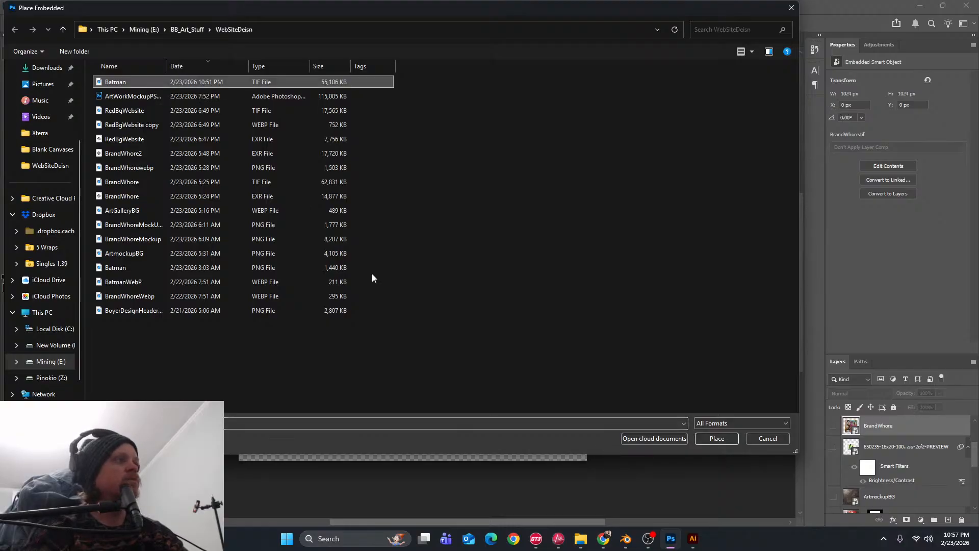
pyautogui.click(716, 439)
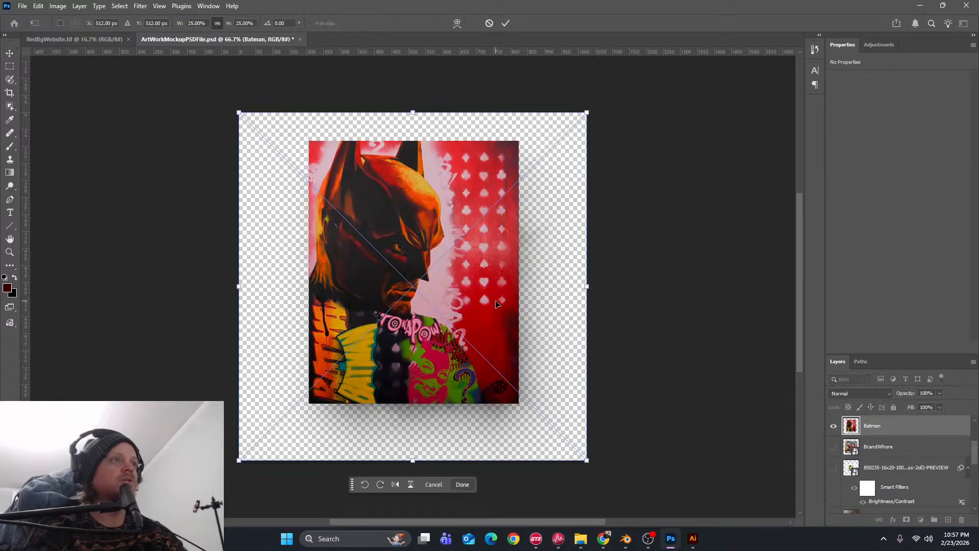
pyautogui.press('Return')
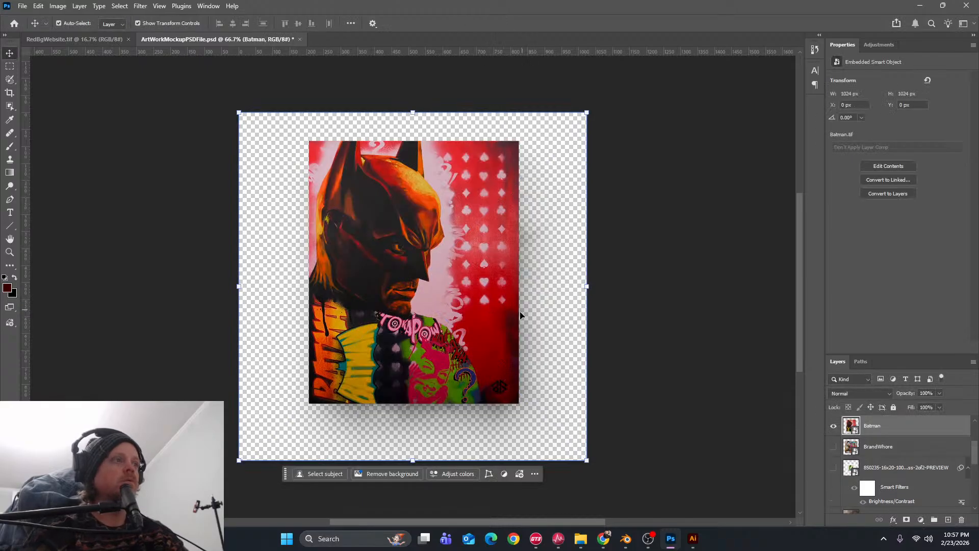
# Toggle the ArtmockupBG layer's visibility to check the Batman canvas's shadow against it, leaving the background hidden and the layers deselected
pyautogui.scroll(-10, 839, 505)
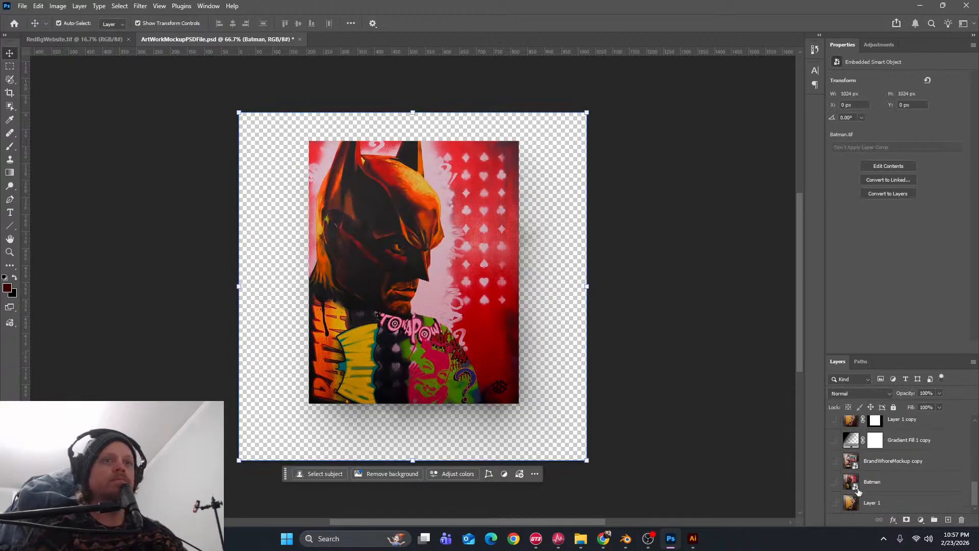
pyautogui.scroll(4, 844, 502)
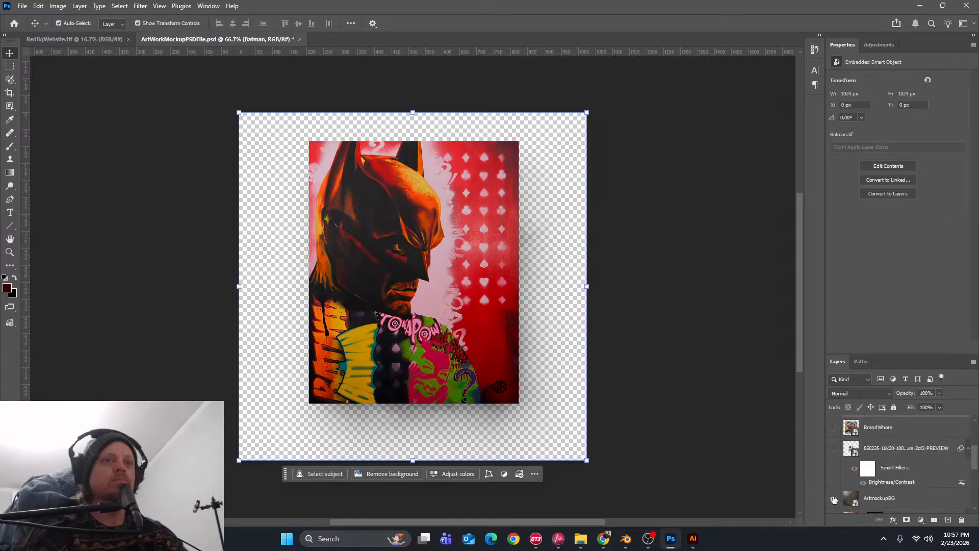
pyautogui.click(834, 499)
pyautogui.click(834, 499)
pyautogui.click(834, 499)
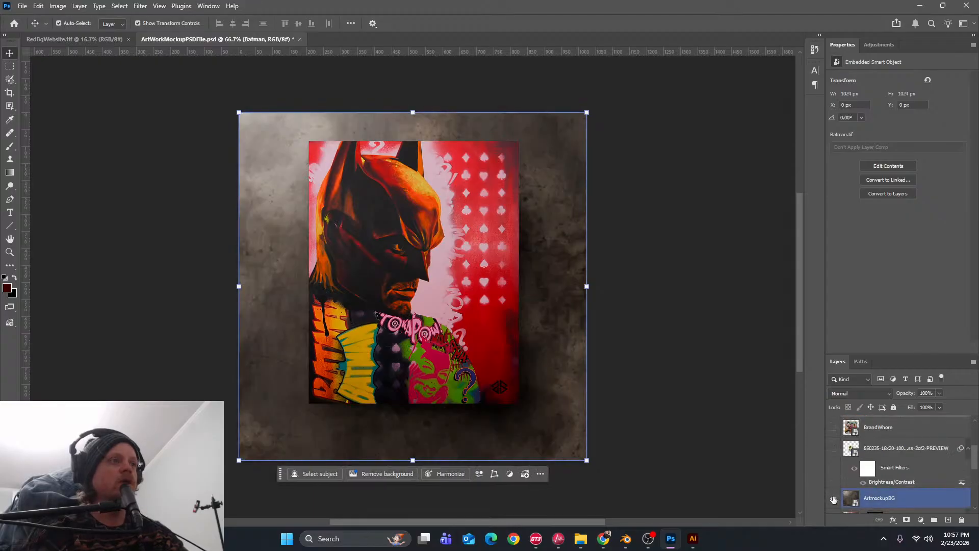
pyautogui.click(834, 499)
pyautogui.click(834, 499)
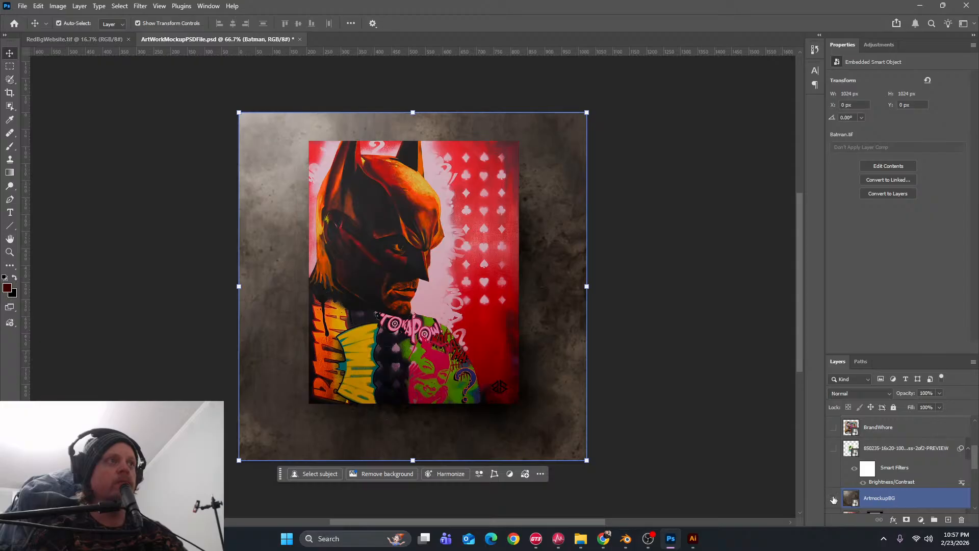
pyautogui.click(833, 498)
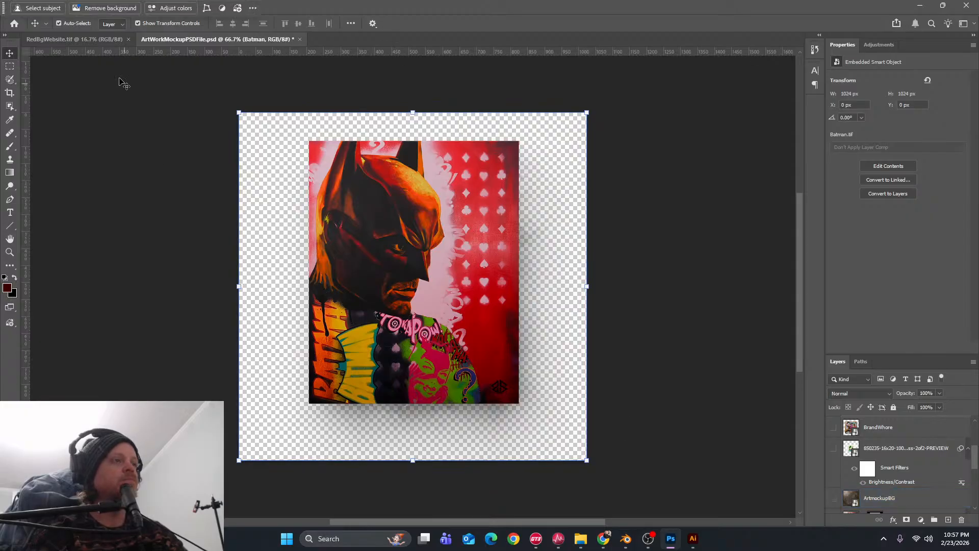
pyautogui.click(194, 79)
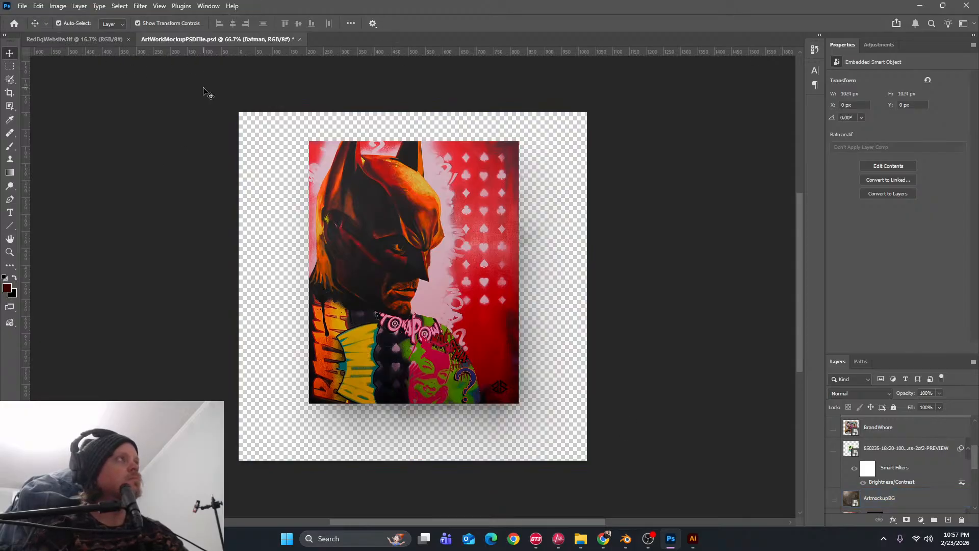
# Save a WebP copy named batmanWebP over the existing file, using lossy compression at quality 90
pyautogui.click(23, 7)
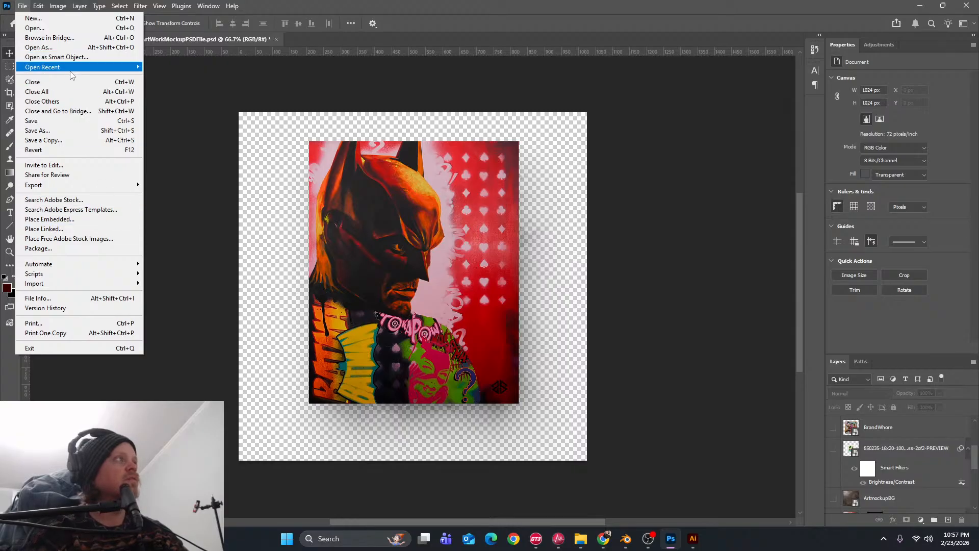
pyautogui.click(59, 141)
pyautogui.click(154, 399)
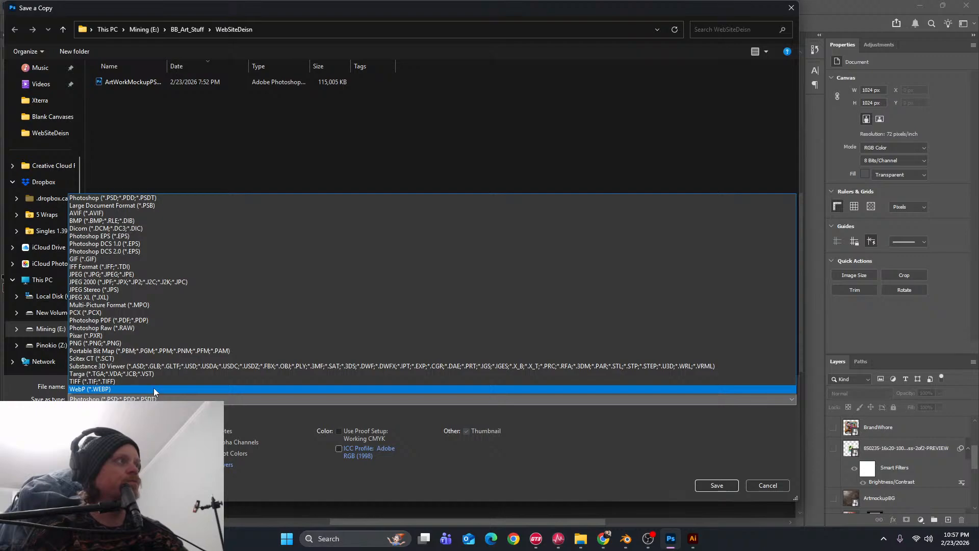
pyautogui.click(133, 389)
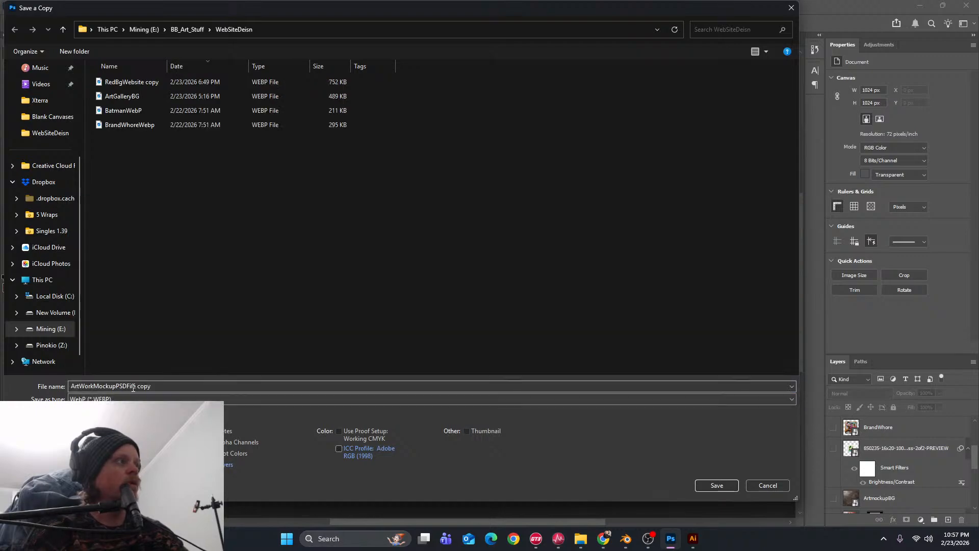
pyautogui.click(113, 386)
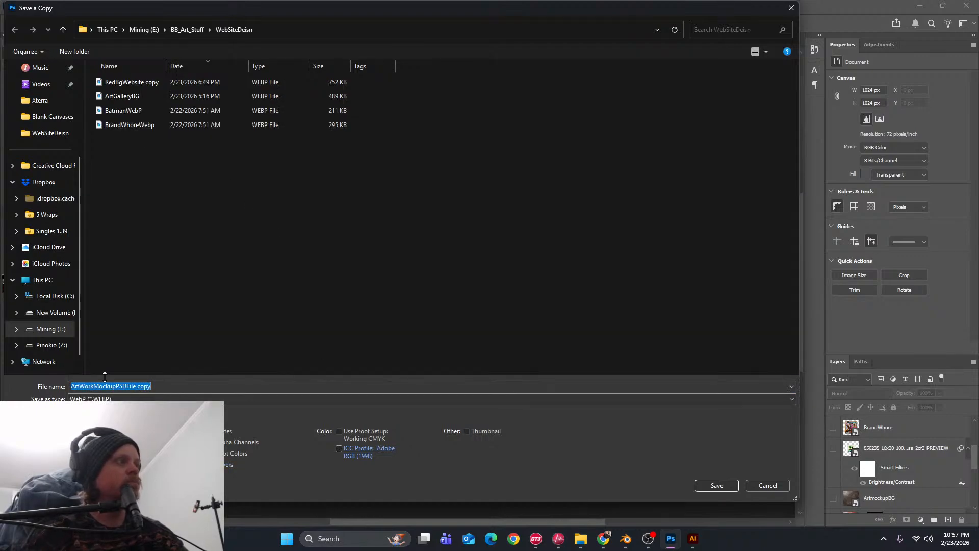
pyautogui.press('BackSpace')
pyautogui.write('batmanW')
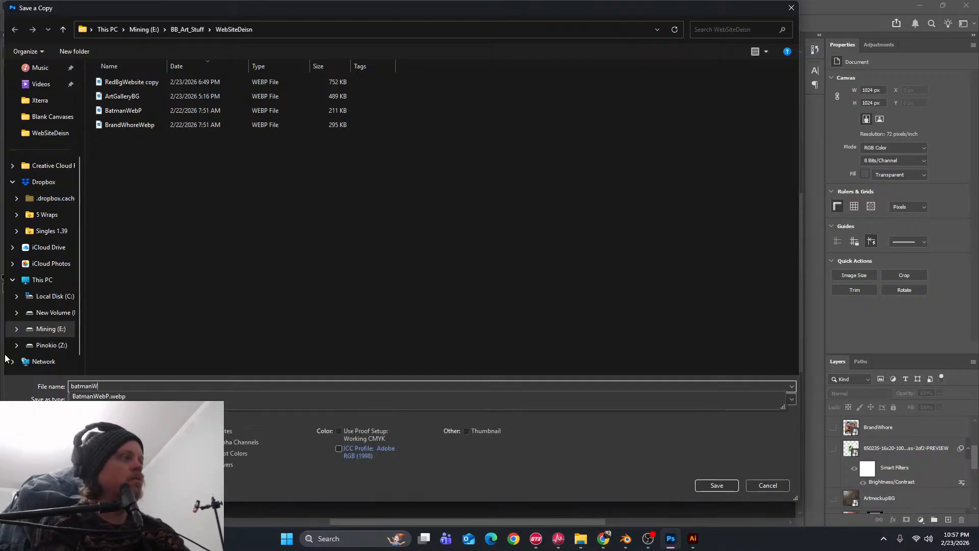
pyautogui.write('ebP')
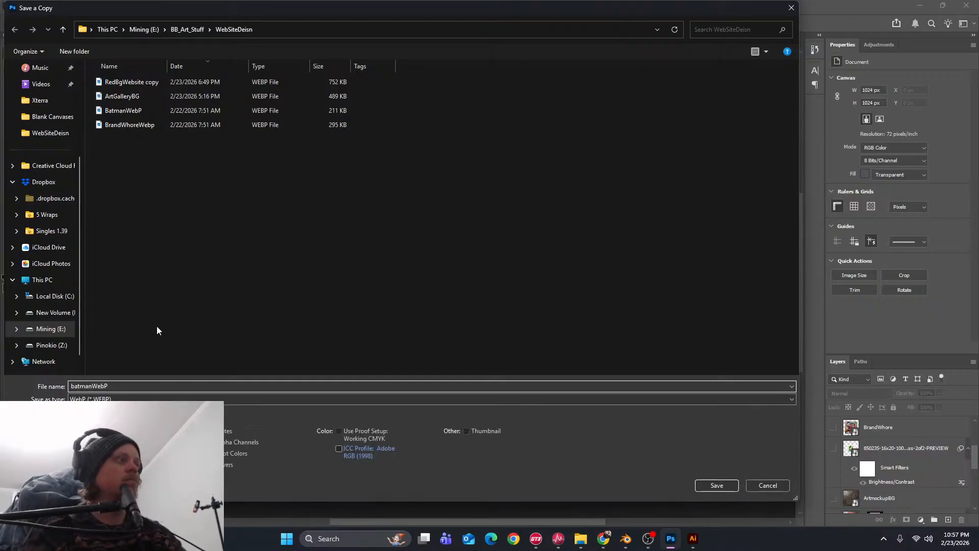
pyautogui.click(706, 485)
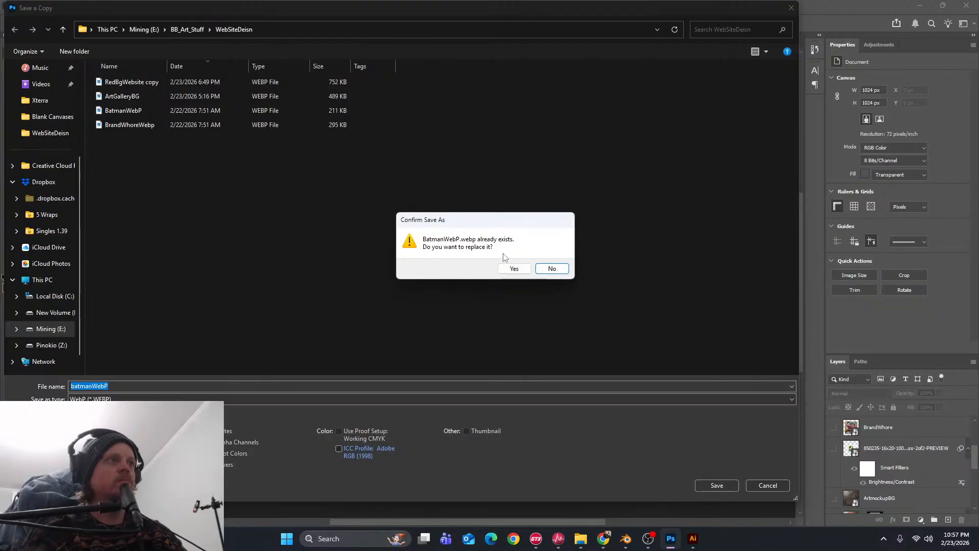
pyautogui.click(513, 269)
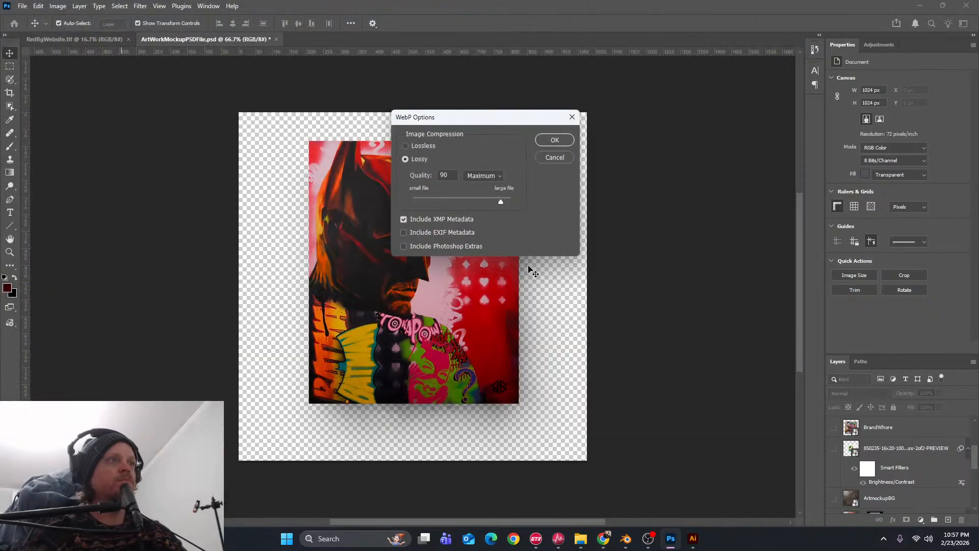
pyautogui.click(554, 141)
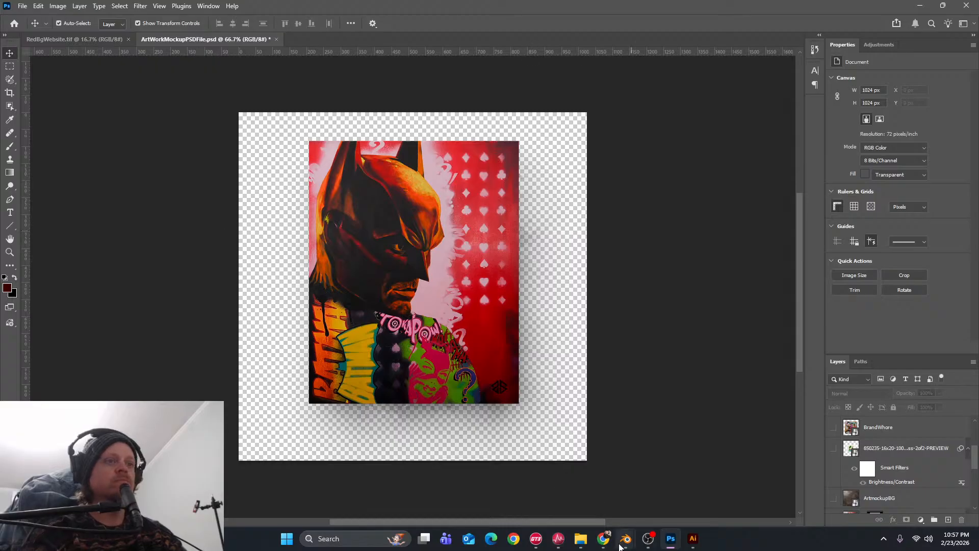
# Switch to the Wix editor in Chrome, open the Dark Knight product for editing, and remove its current image
pyautogui.moveTo(604, 539)
pyautogui.click(658, 489)
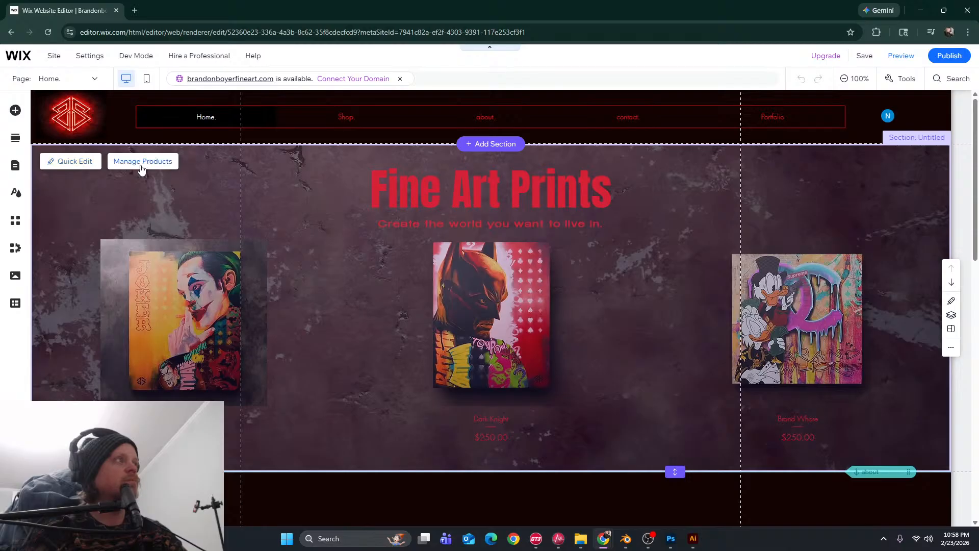
pyautogui.click(142, 170)
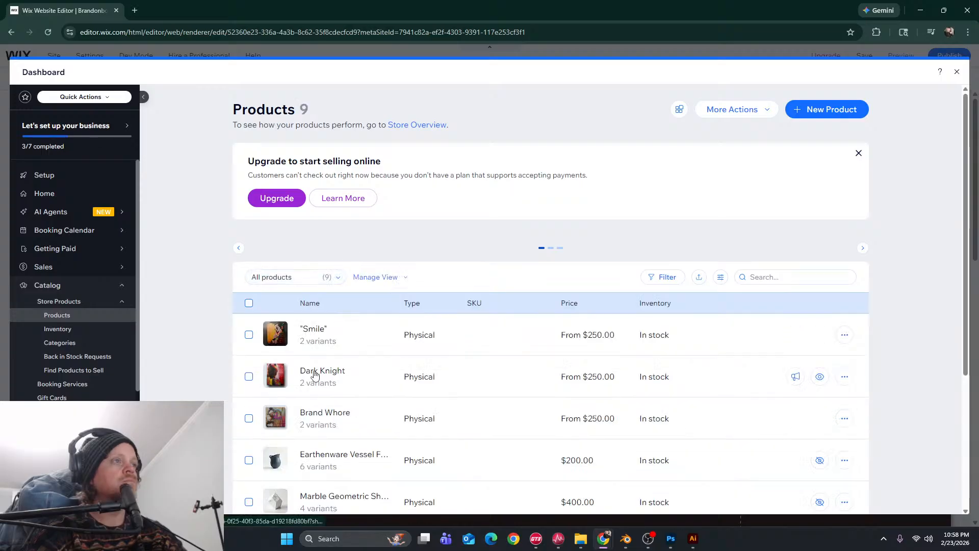
pyautogui.click(315, 375)
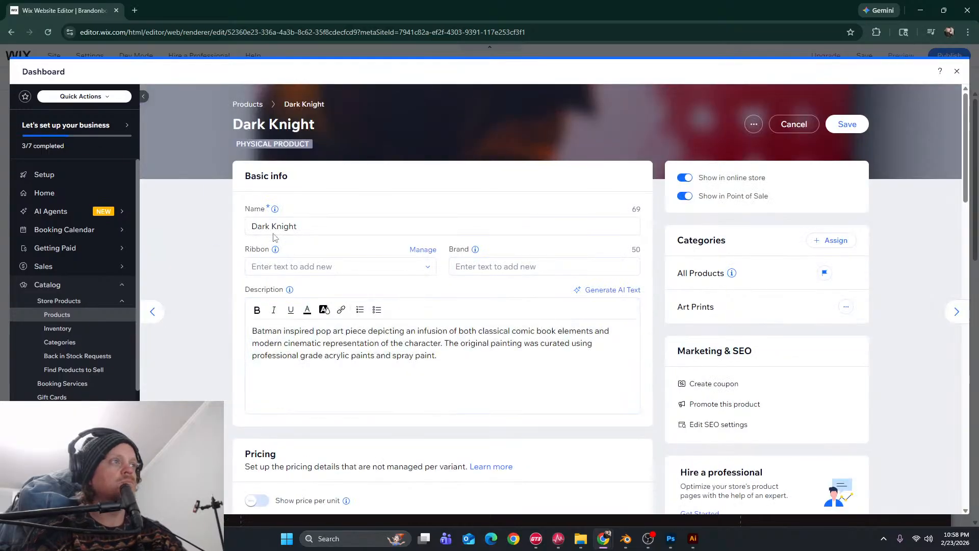
pyautogui.scroll(-3, 590, 348)
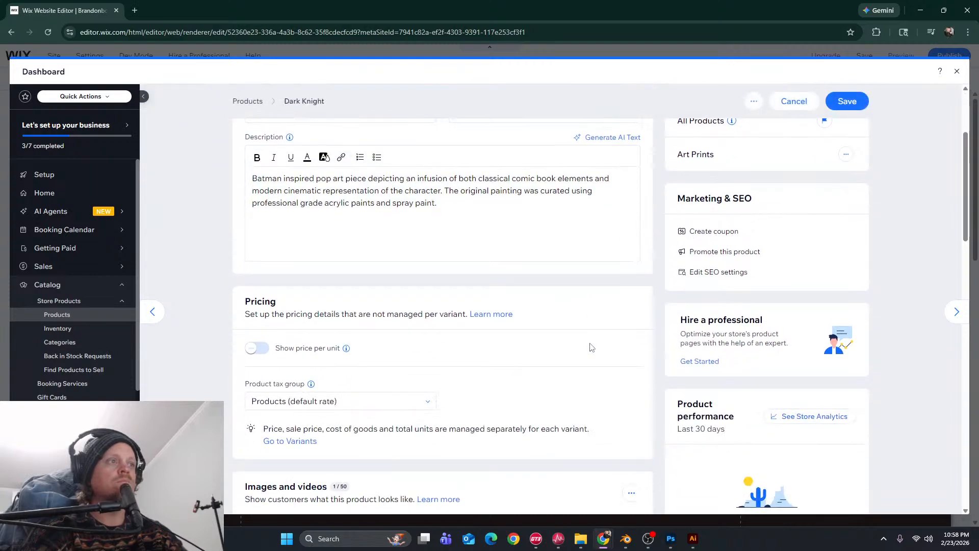
pyautogui.scroll(-5, 590, 348)
pyautogui.click(359, 313)
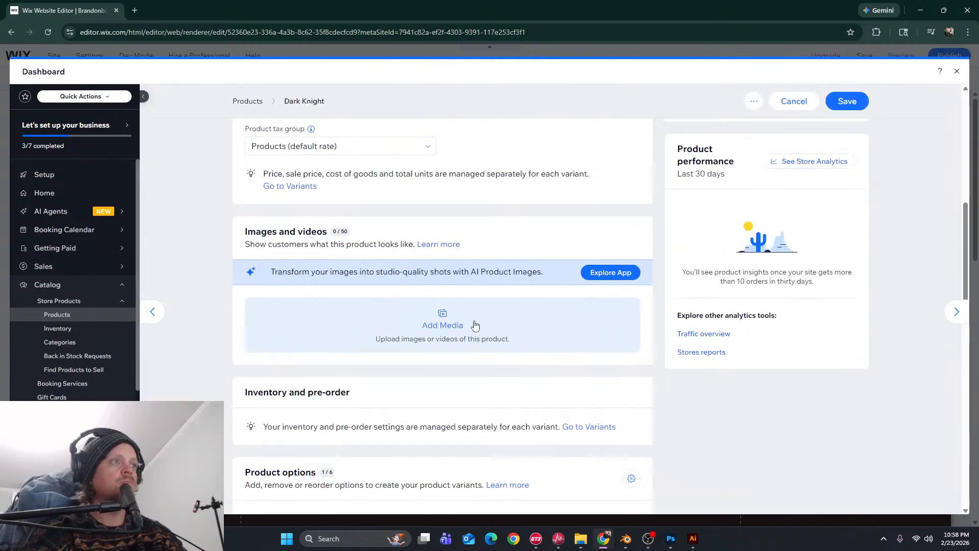
# Upload BatmanWebP from the WebSiteDeisn folder to the site's media files as new media for the Dark Knight product
pyautogui.click(445, 326)
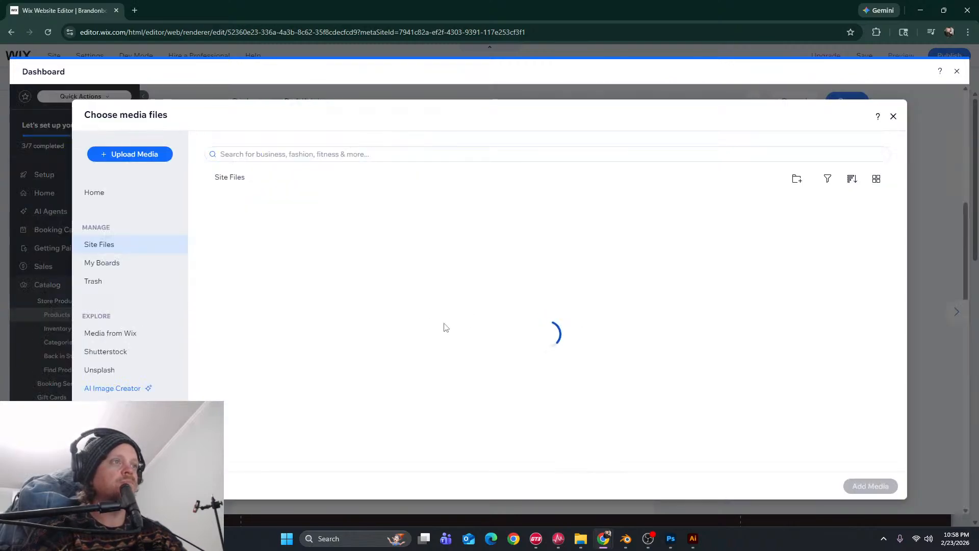
pyautogui.click(264, 257)
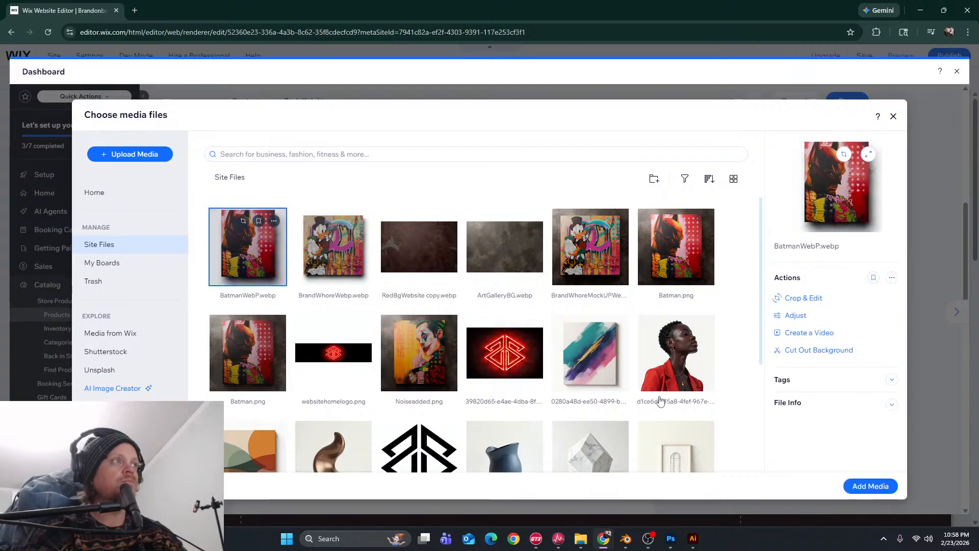
pyautogui.click(145, 161)
pyautogui.click(478, 320)
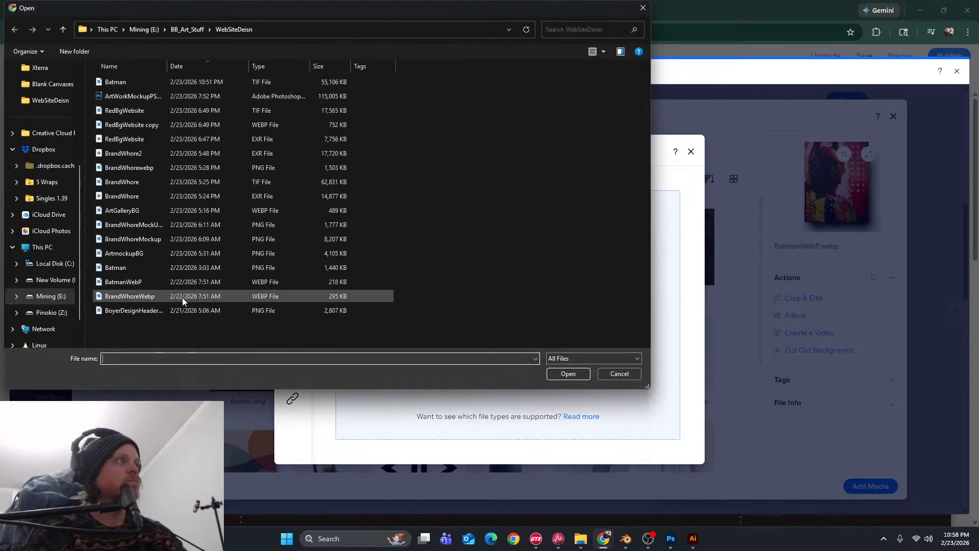
pyautogui.click(182, 283)
pyautogui.click(570, 374)
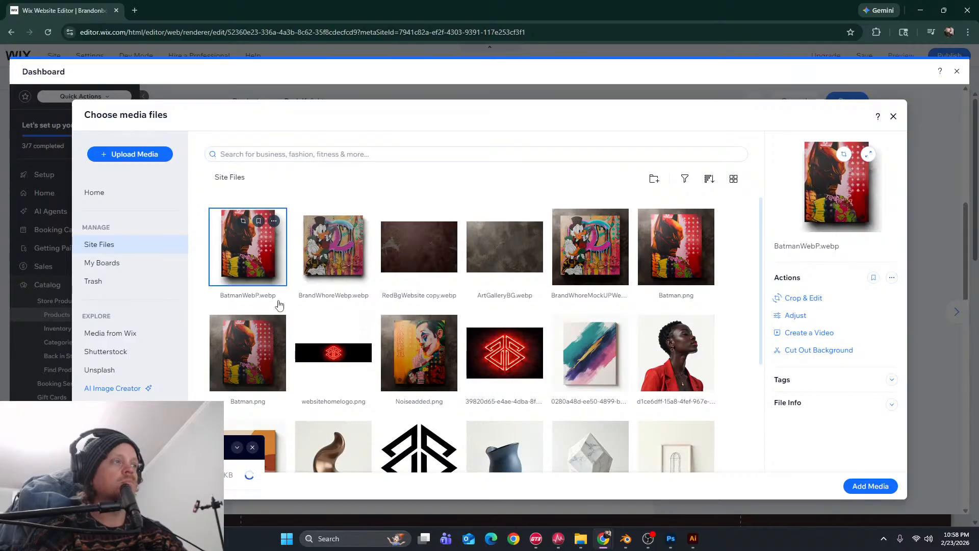
# Trash the old BatmanWebP.webp and save the Dark Knight product with the newly uploaded BatmanWebP.webp as its image
pyautogui.click(274, 221)
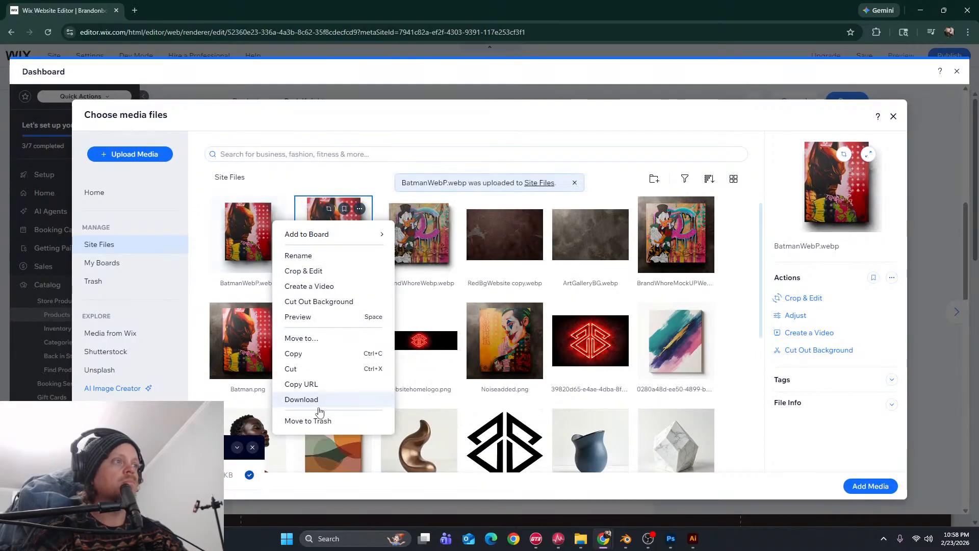
pyautogui.click(315, 420)
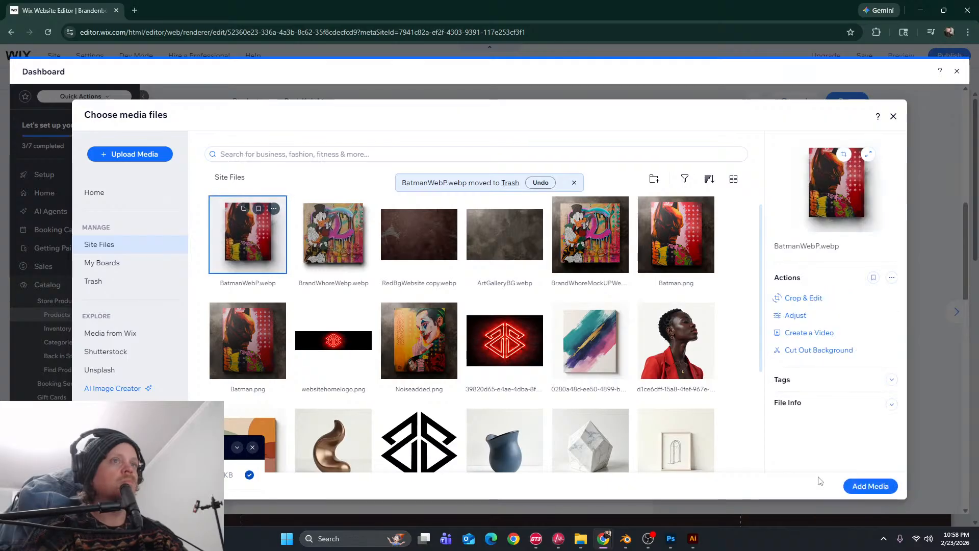
pyautogui.click(865, 485)
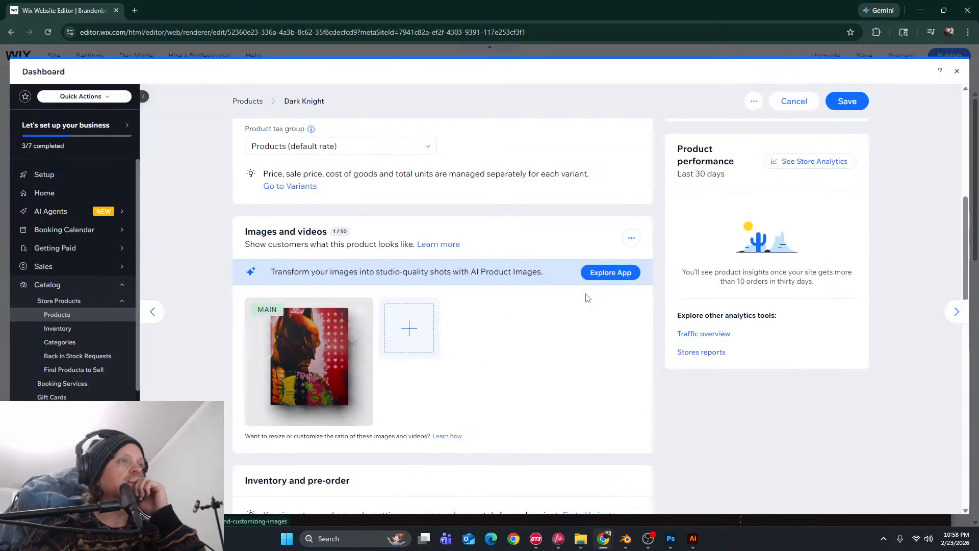
pyautogui.click(848, 101)
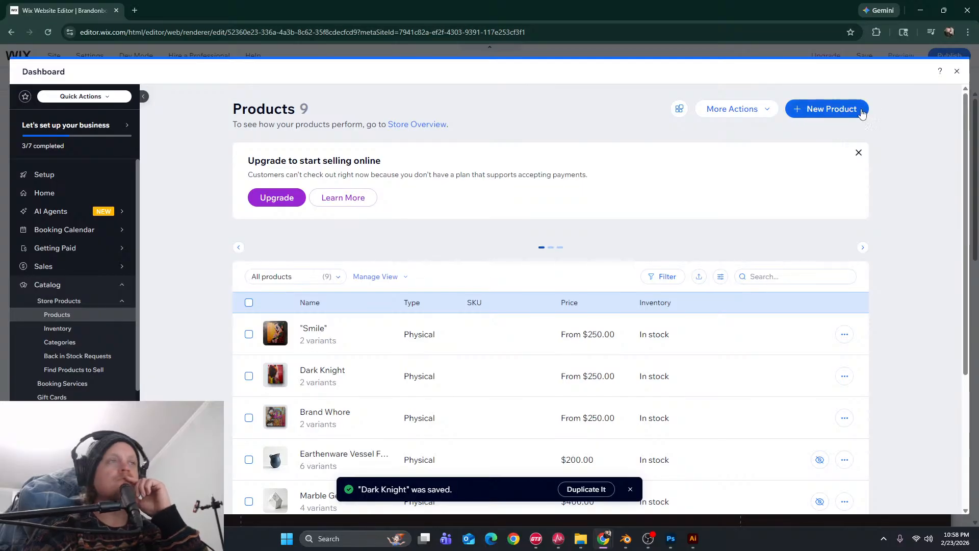
# Close the dashboard and reload the site editor to refresh the Dark Knight image in the product gallery
pyautogui.click(957, 71)
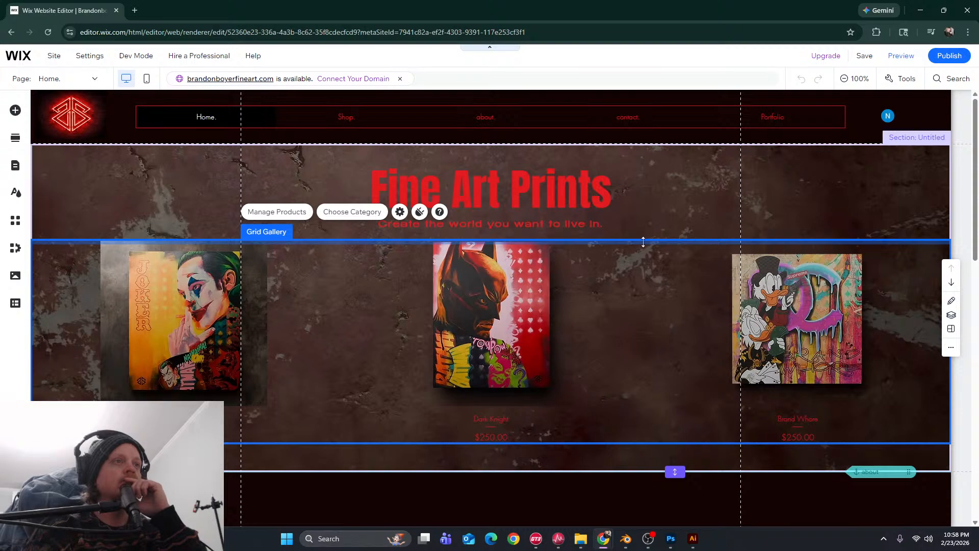
pyautogui.click(382, 33)
pyautogui.press('Return')
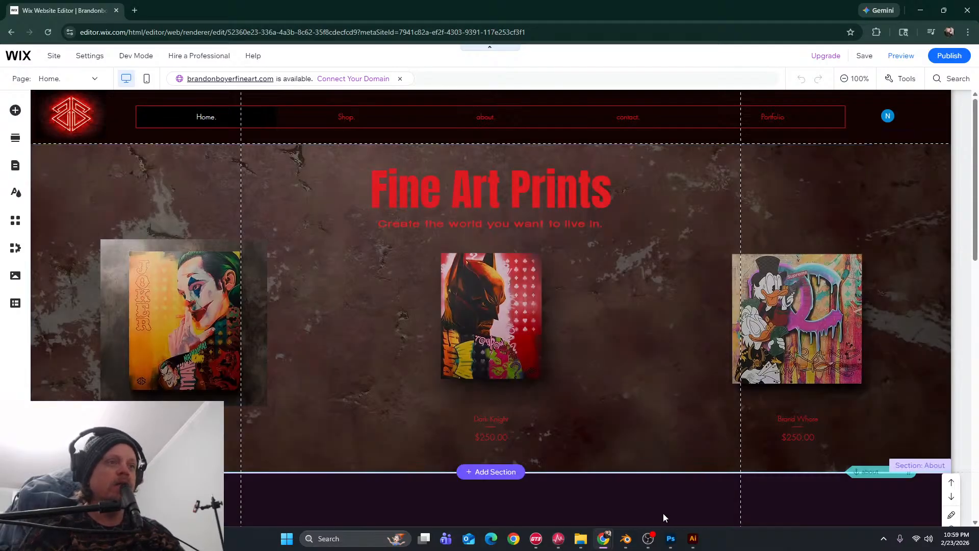
# Switch to Blender, select the Light.001 area light, and lower it along the Z axis to about 0.49 m
pyautogui.moveTo(626, 539)
pyautogui.click(592, 499)
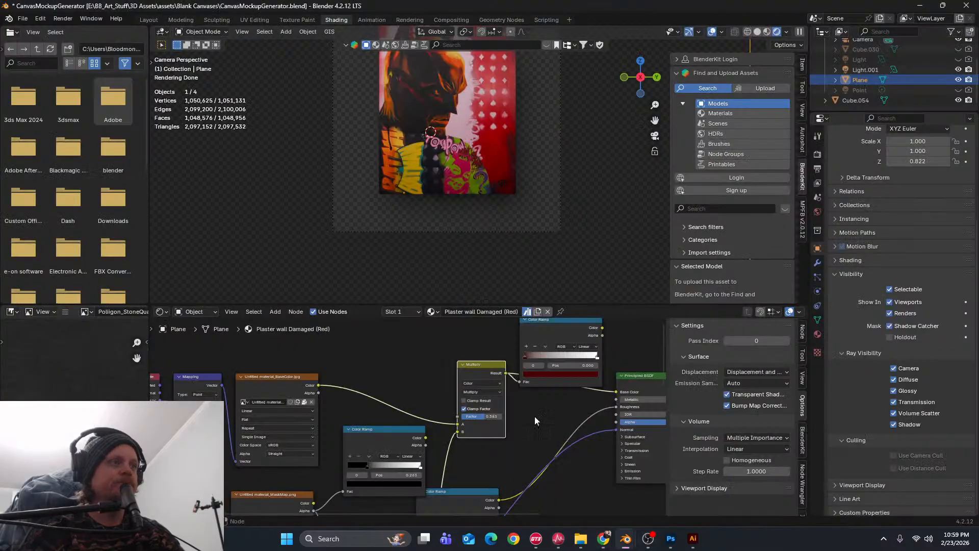
pyautogui.scroll(-4, 475, 179)
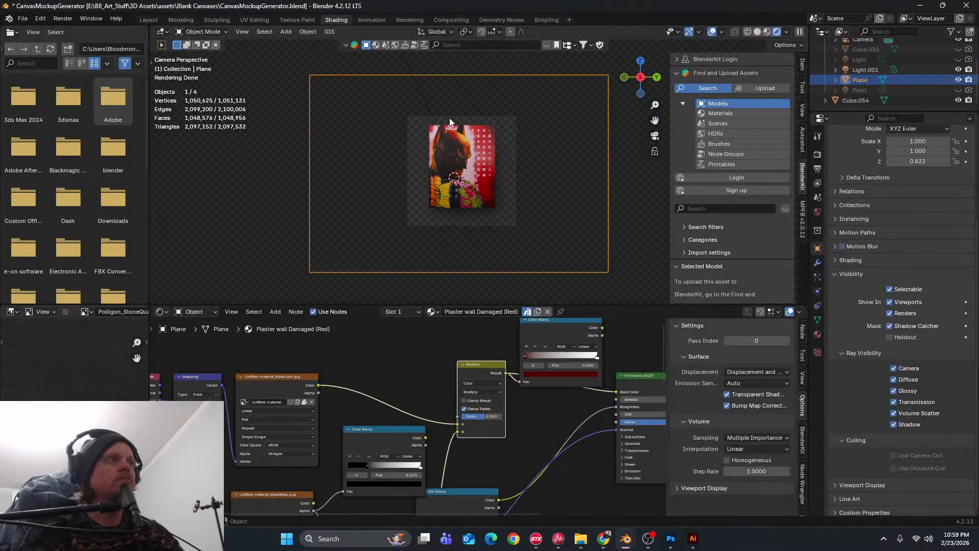
pyautogui.click(427, 98)
pyautogui.moveTo(445, 168); pyautogui.dragTo(537, 162, button='middle')
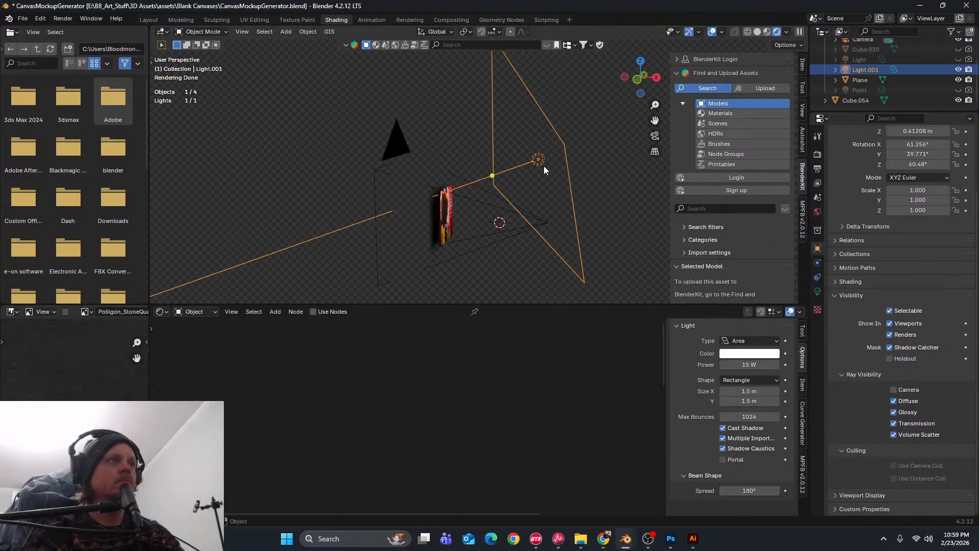
pyautogui.press('g')
pyautogui.press('z')
pyautogui.click(547, 180)
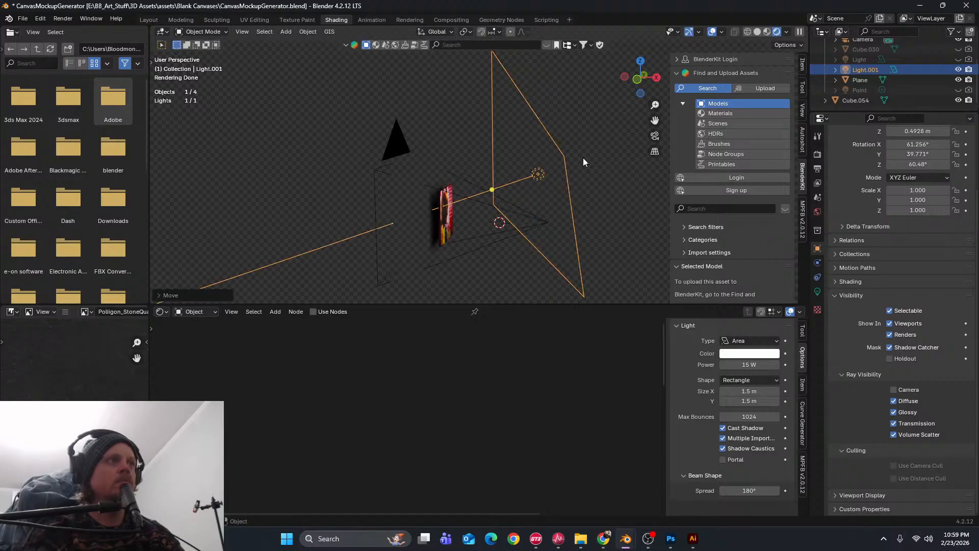
# Lower Light.001 further along Z to about 0.26 m and check the canvas's shadow from the camera
pyautogui.click(655, 136)
pyautogui.press('g')
pyautogui.press('z')
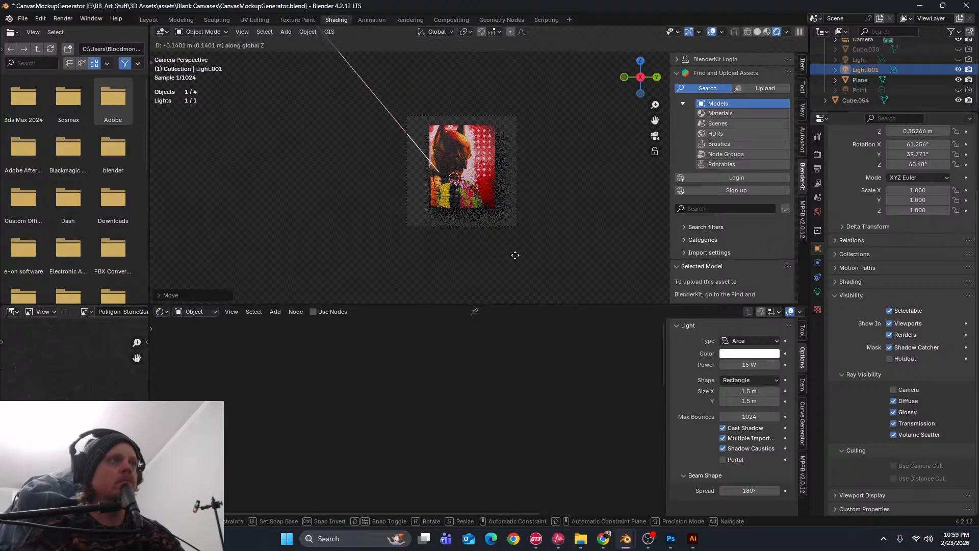
pyautogui.click(514, 133)
pyautogui.scroll(2, 492, 207)
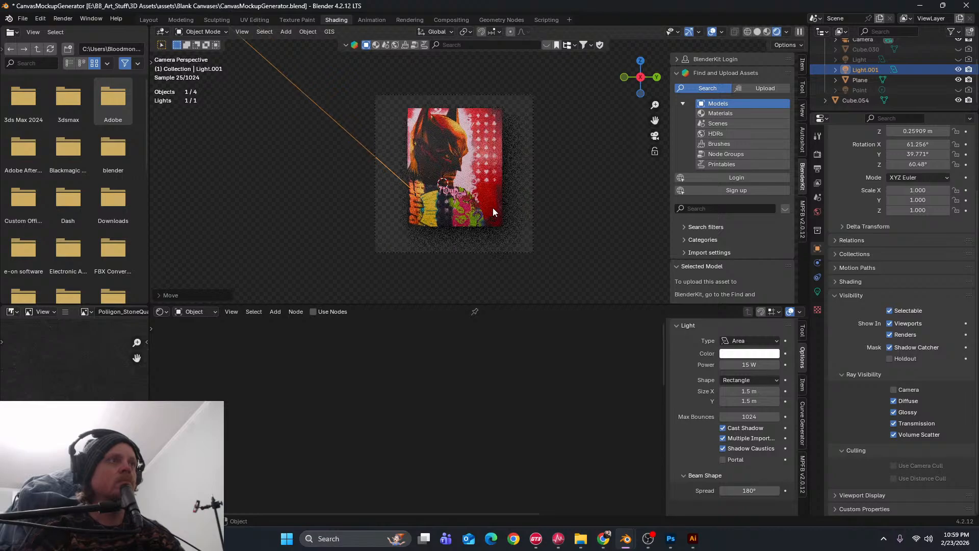
pyautogui.scroll(-2, 489, 180)
# Reposition Light.001 along X and Y, raise it to about 0.36 m on Z, and inspect the shadow through the camera
pyautogui.moveTo(489, 180); pyautogui.dragTo(442, 197, button='middle')
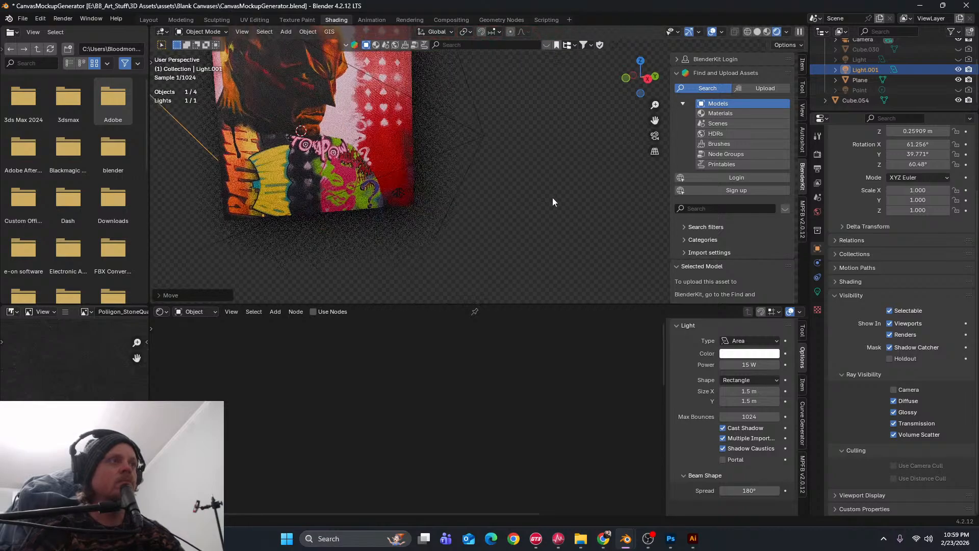
pyautogui.press('g')
pyautogui.press('x')
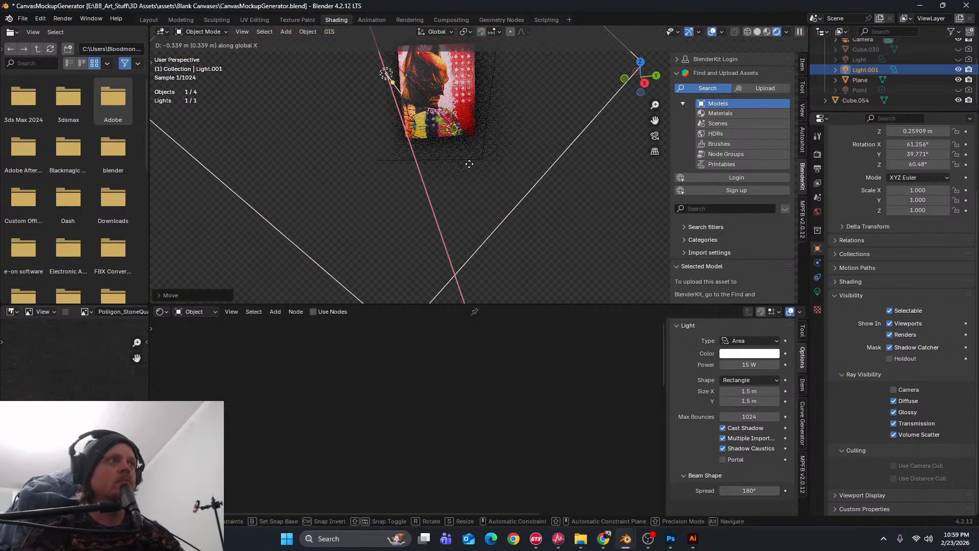
pyautogui.press('y')
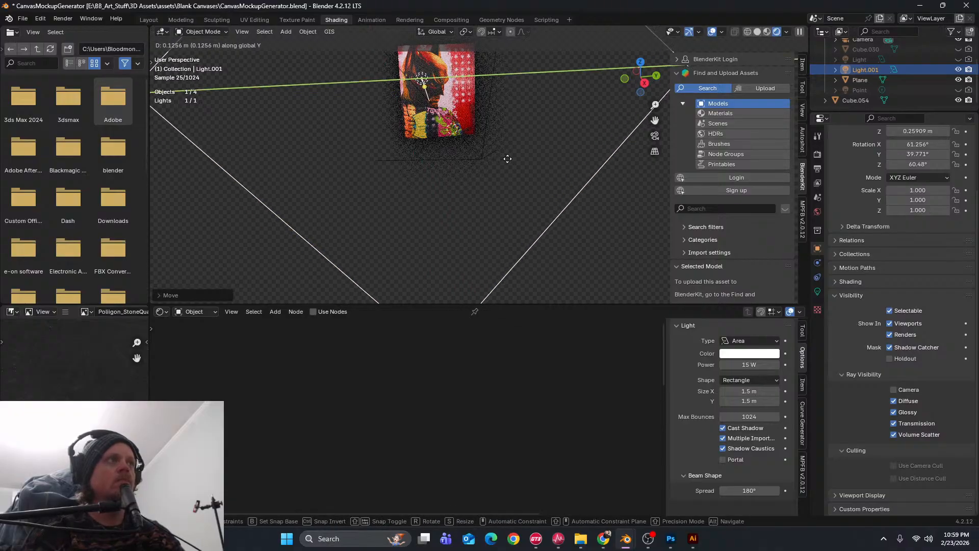
pyautogui.press('z')
pyautogui.click(509, 127)
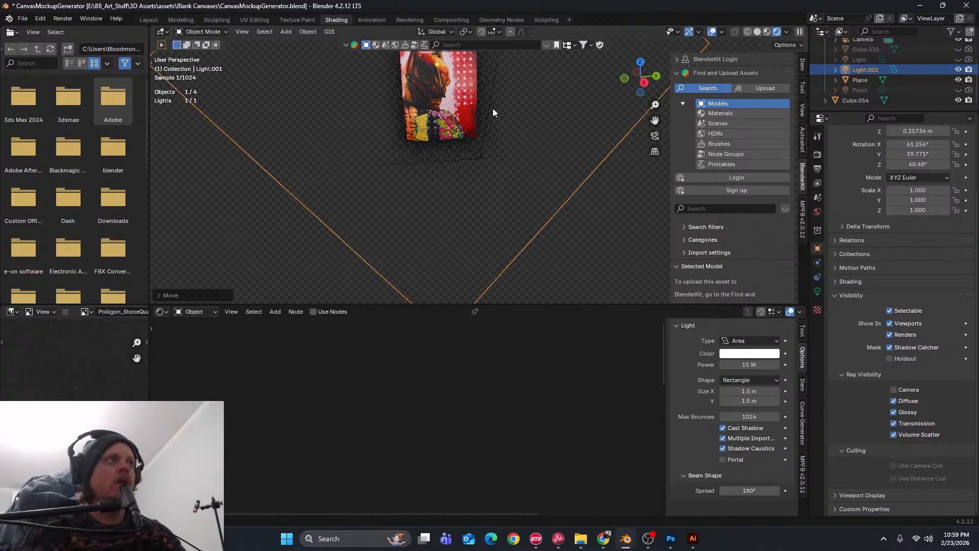
pyautogui.moveTo(492, 109); pyautogui.dragTo(611, 106, button='middle')
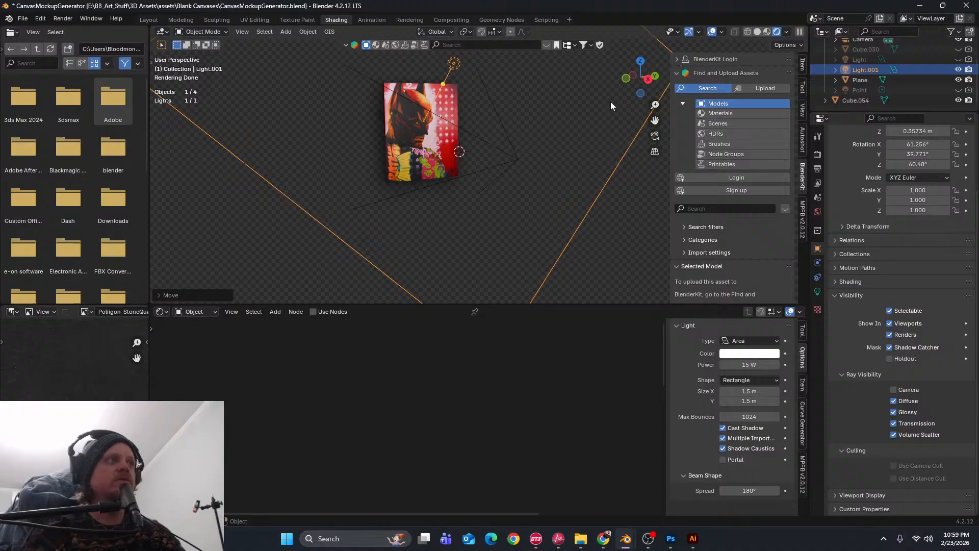
pyautogui.click(658, 135)
pyautogui.scroll(5, 448, 209)
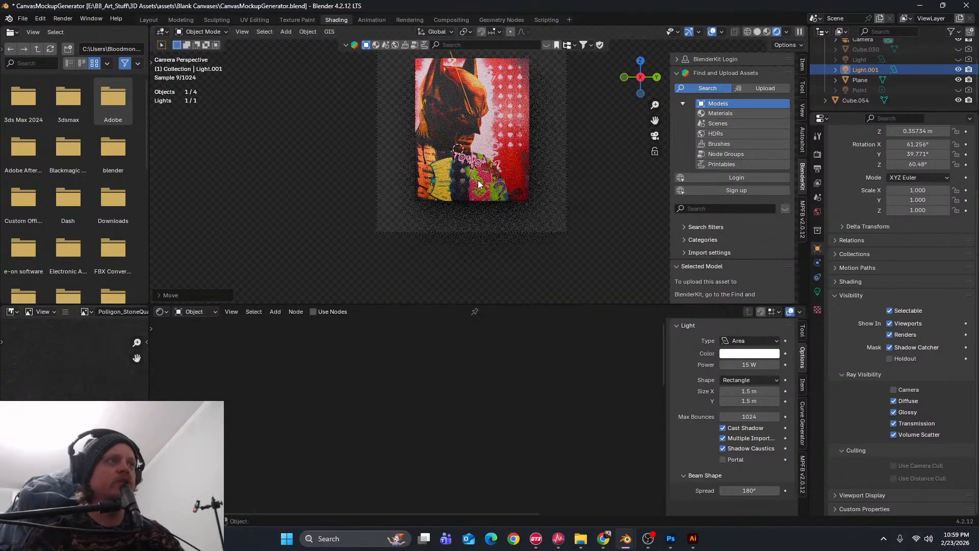
pyautogui.scroll(2, 479, 185)
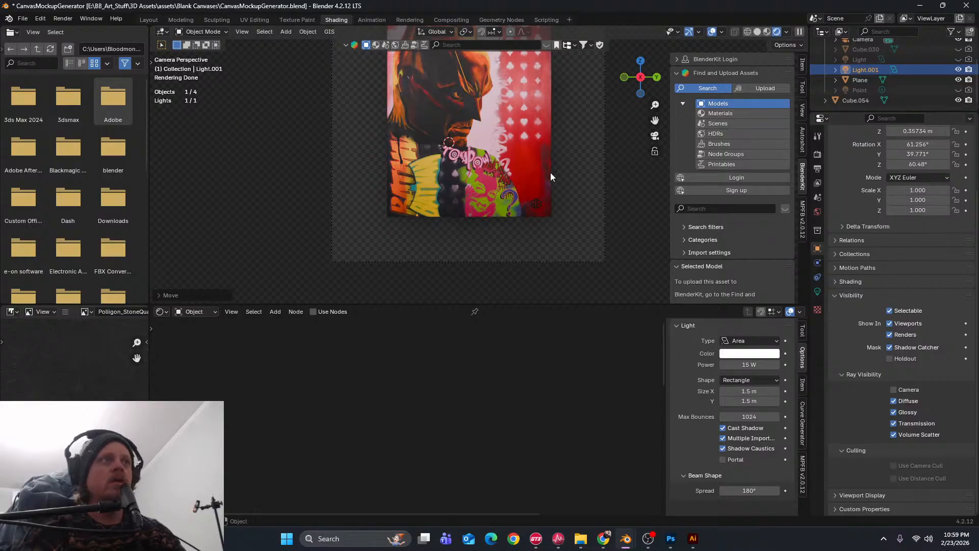
# Set the Light.001 area light's Size X and Size Y to 1 m and inspect the canvas's shadow
pyautogui.scroll(-5, 551, 170)
pyautogui.click(818, 291)
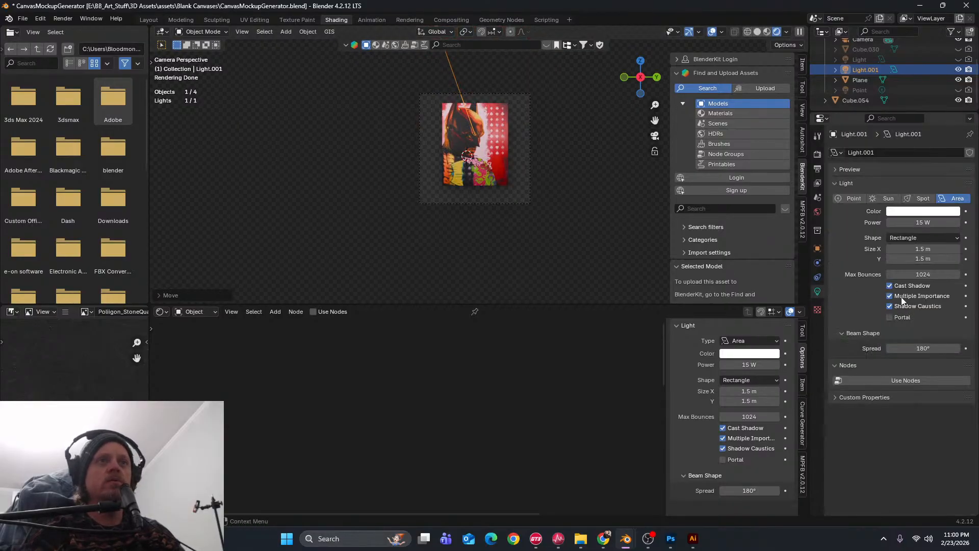
pyautogui.click(923, 248)
pyautogui.write('1')
pyautogui.press('Return')
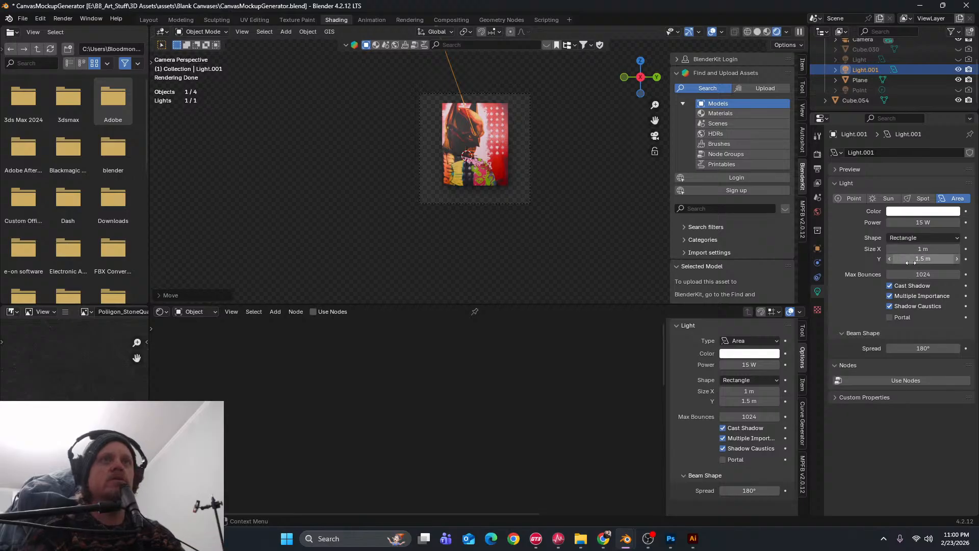
pyautogui.click(926, 258)
pyautogui.write('1')
pyautogui.press('Return')
pyautogui.scroll(4, 534, 160)
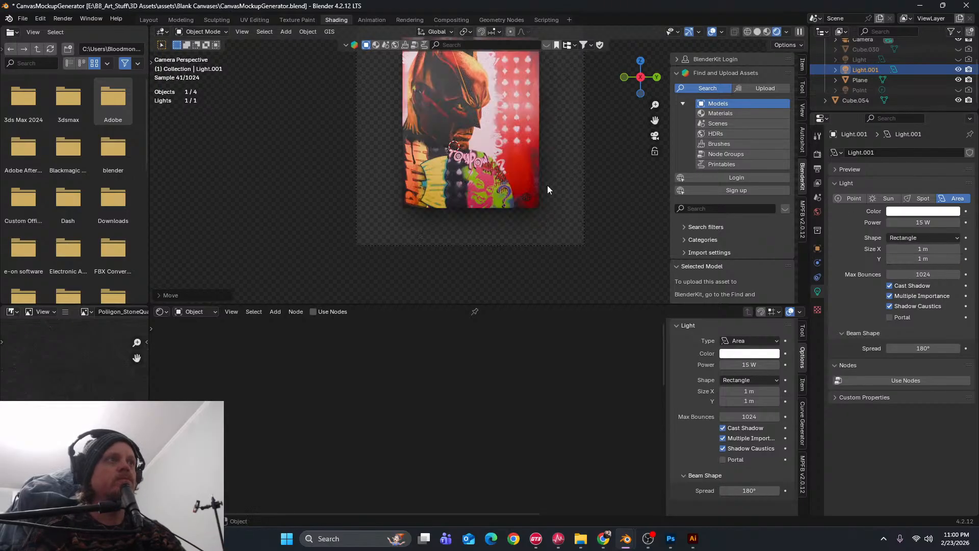
# Set the Light.001 area light's Size X and Size Y to 2 m and inspect the softened shadow
pyautogui.moveTo(913, 249); pyautogui.dragTo(943, 249)
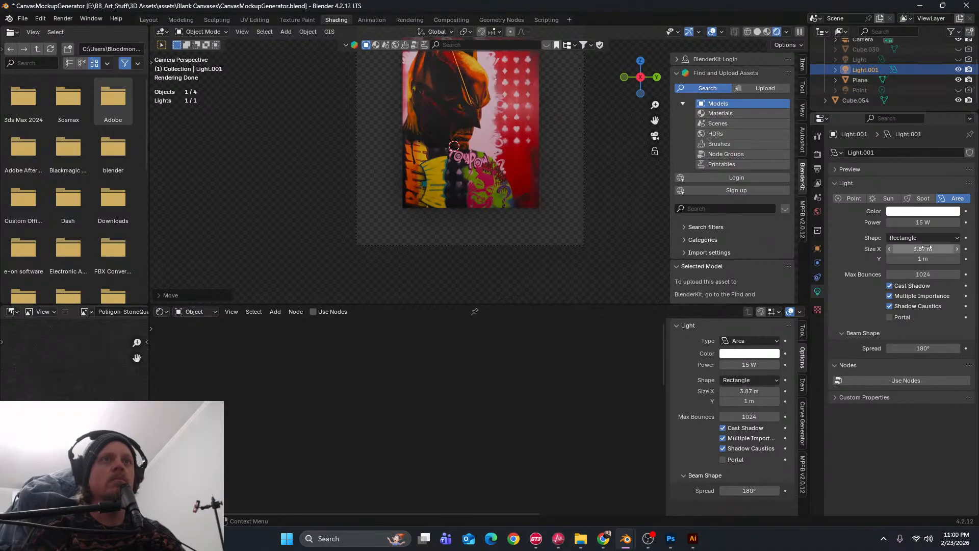
pyautogui.click(915, 248)
pyautogui.write('2')
pyautogui.press('Return')
pyautogui.click(919, 259)
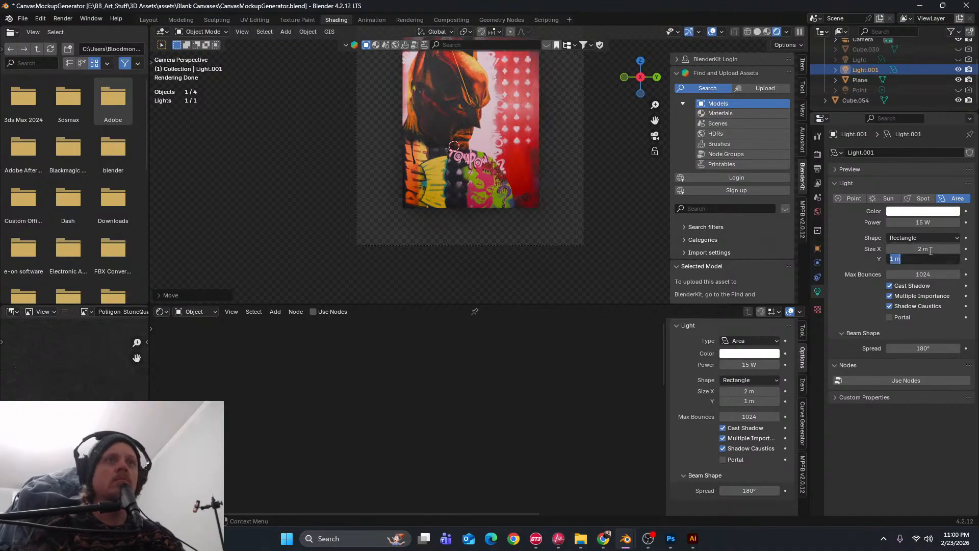
pyautogui.write('2')
pyautogui.press('Return')
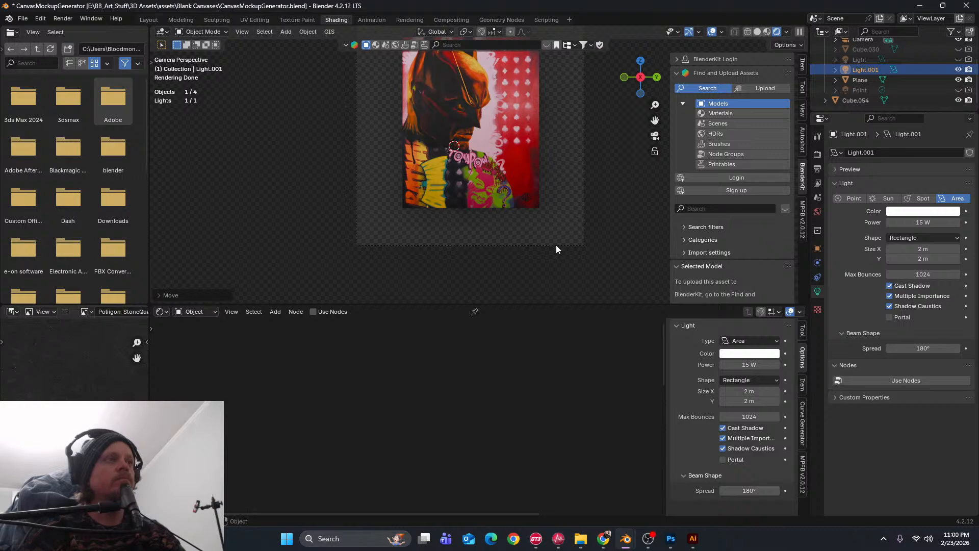
pyautogui.scroll(2, 556, 248)
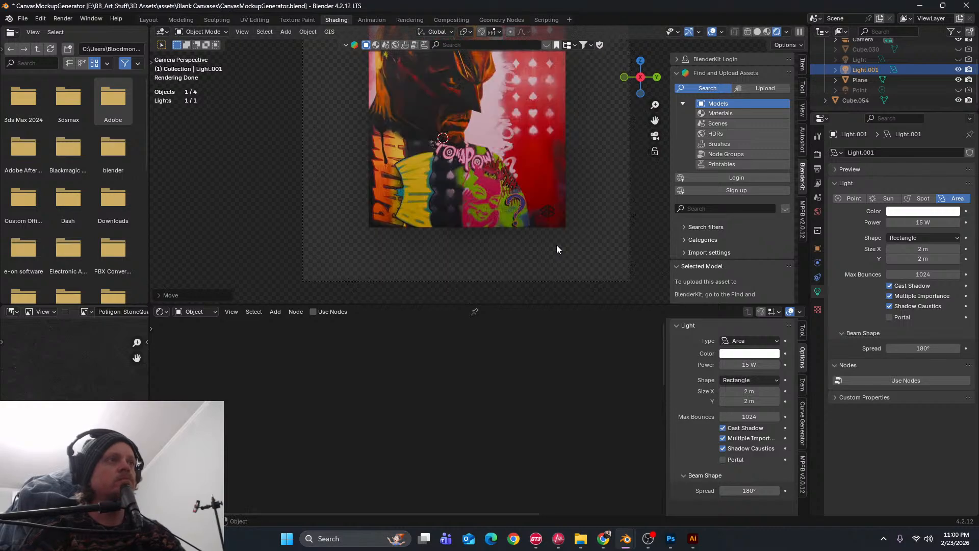
# Raise Light.001 by about 0.13 m along Z and examine the rendered Batman canvas up close
pyautogui.scroll(-2, 556, 249)
pyautogui.press('g')
pyautogui.press('z')
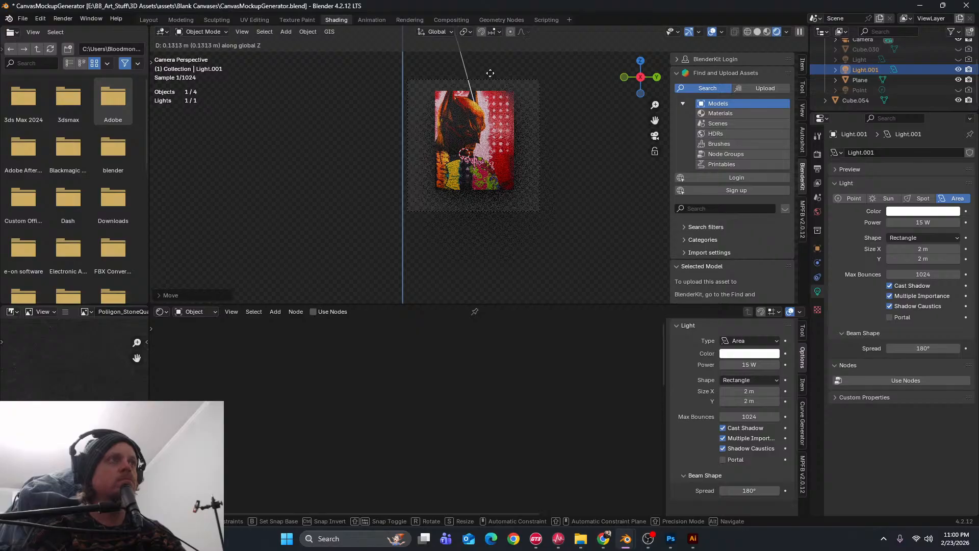
pyautogui.click(490, 73)
pyautogui.scroll(8, 479, 176)
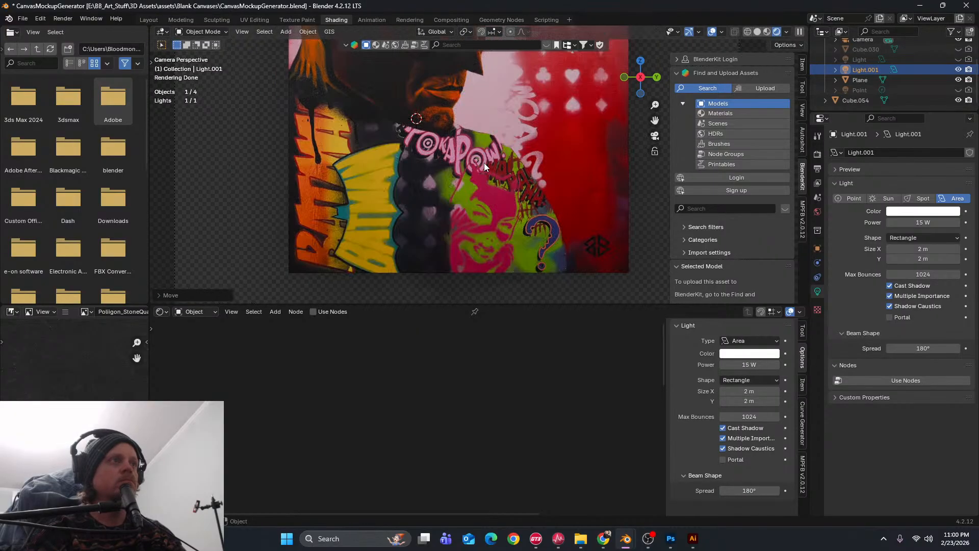
pyautogui.scroll(-6, 484, 164)
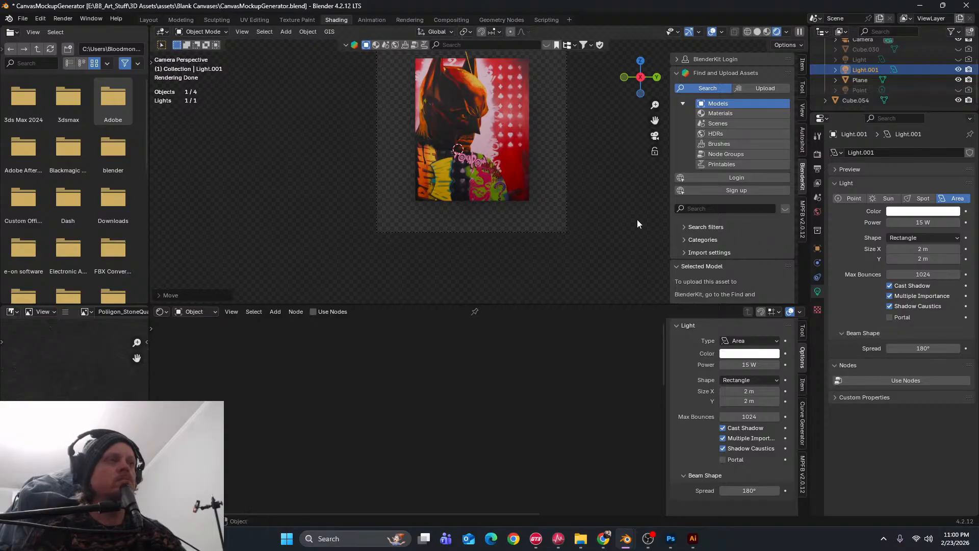
# Add a plane mesh and rotate it 90° about the global Y axis to stand upright
pyautogui.scroll(-3, 449, 153)
pyautogui.click(308, 32)
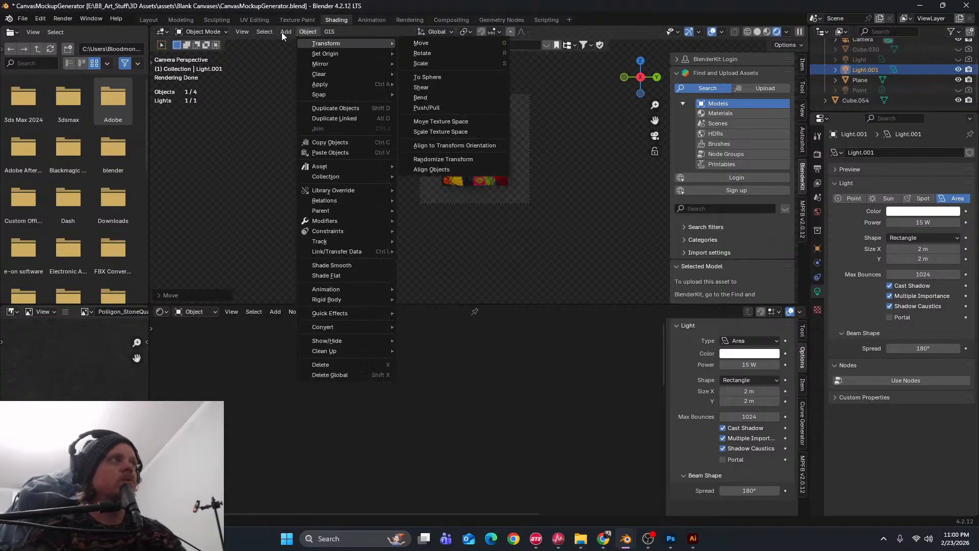
pyautogui.moveTo(281, 32)
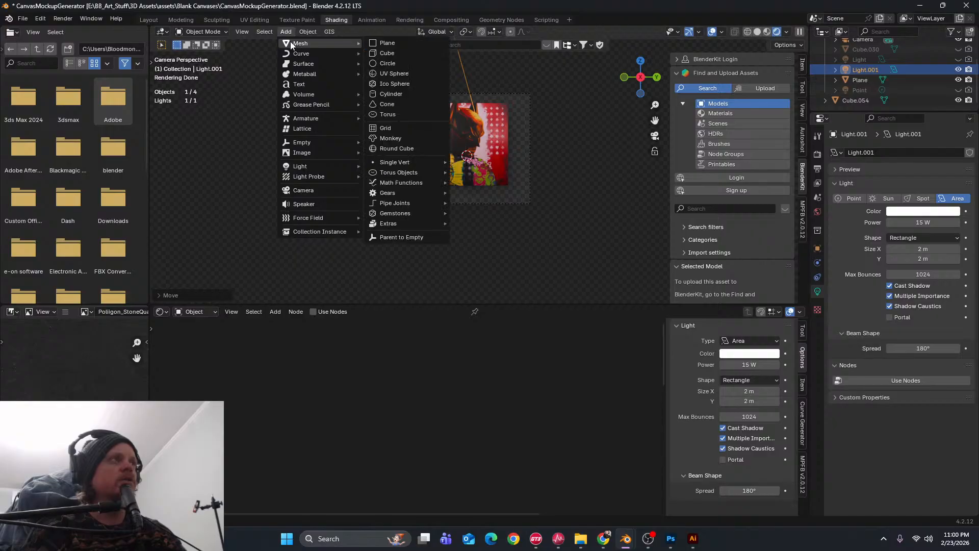
pyautogui.click(387, 45)
pyautogui.moveTo(476, 167); pyautogui.dragTo(464, 167, button='middle')
pyautogui.scroll(-6, 464, 167)
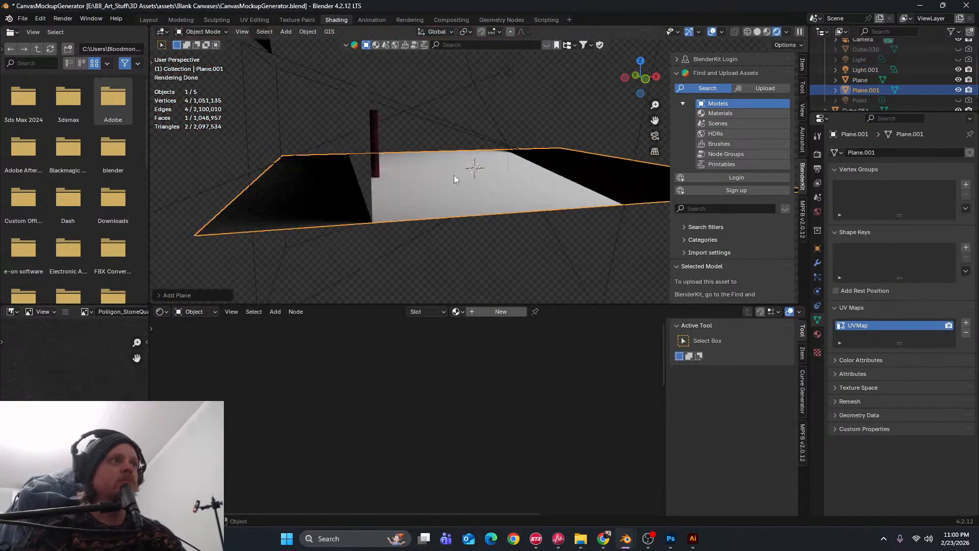
pyautogui.press('r')
pyautogui.press('x')
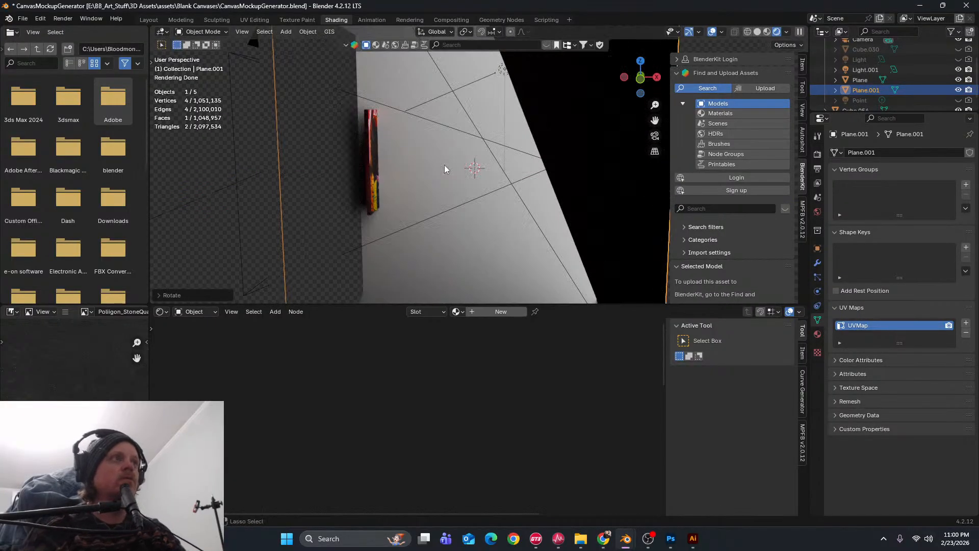
pyautogui.press('Escape')
pyautogui.write('ry90')
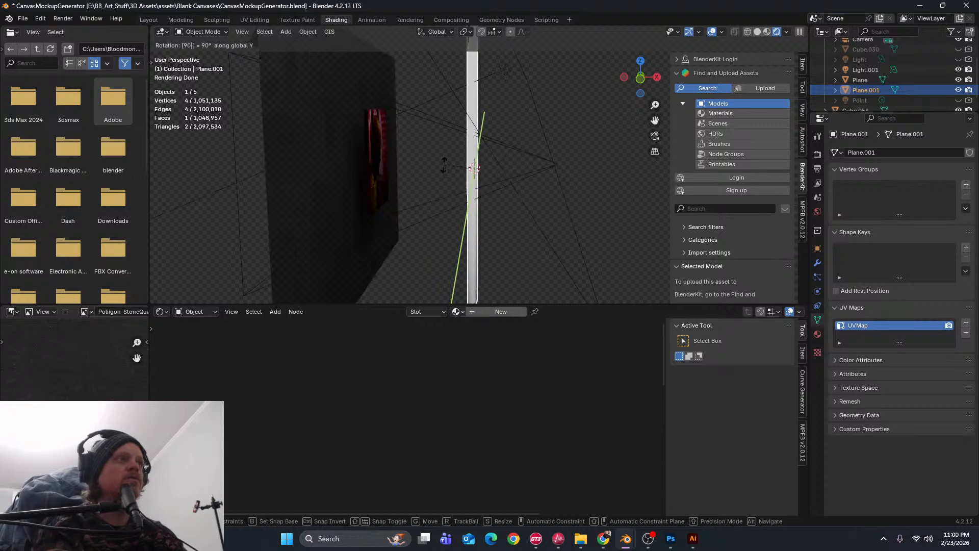
pyautogui.press('Return')
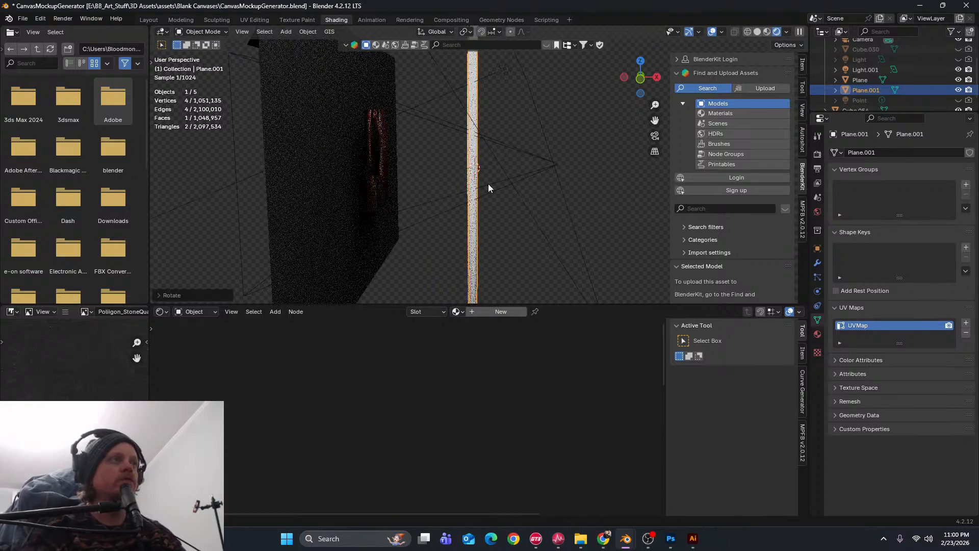
# Move the upright plane about -0.58 m along X so it forms a wall behind the Batman canvas
pyautogui.press('g')
pyautogui.press('y')
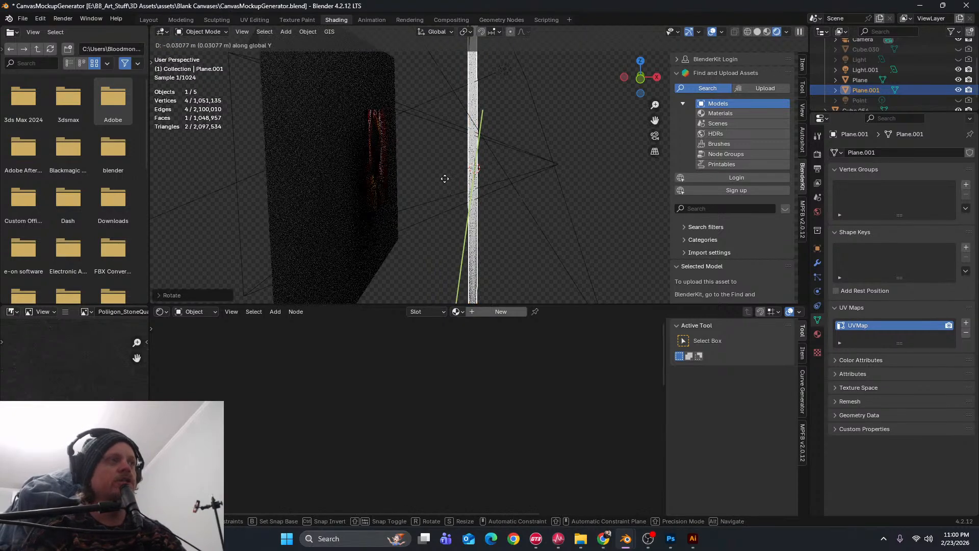
pyautogui.click(487, 173)
pyautogui.press('g')
pyautogui.press('x')
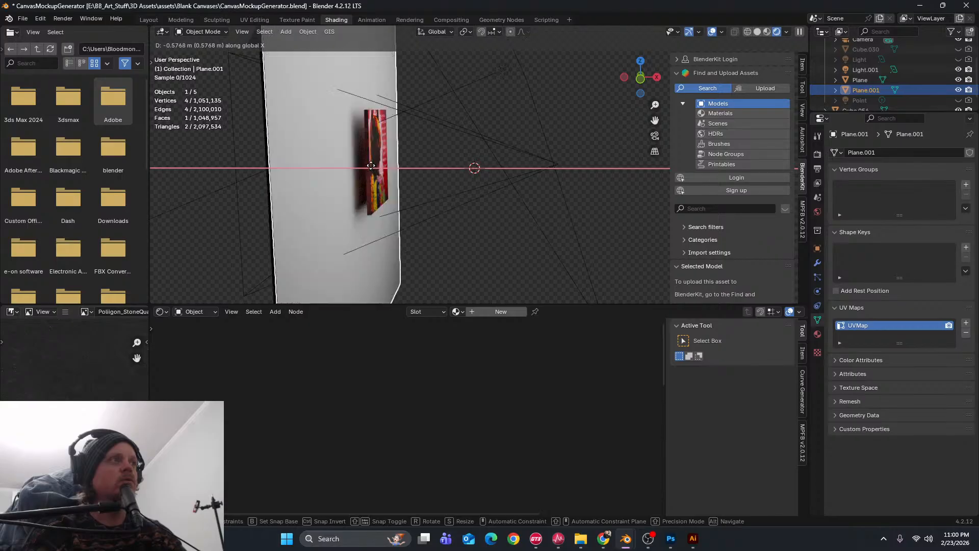
pyautogui.click(370, 171)
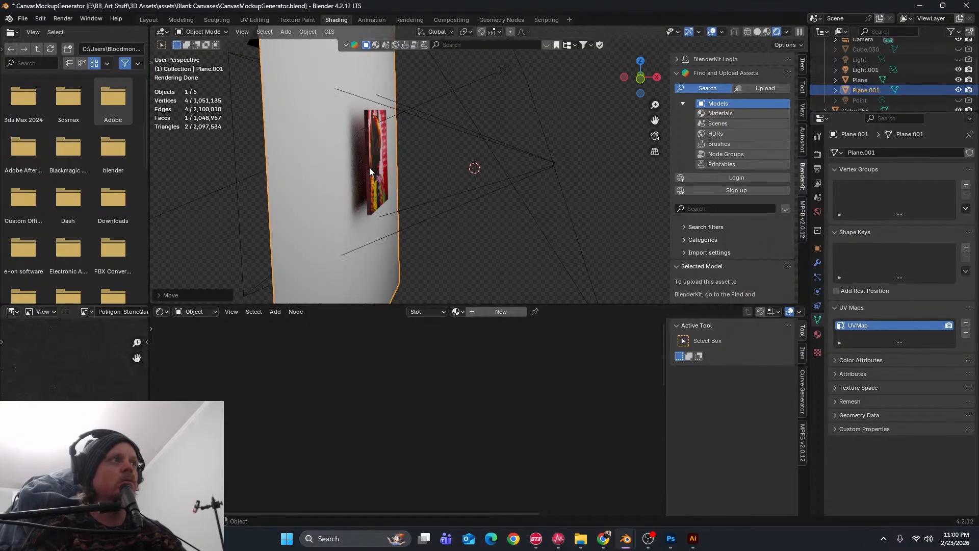
# Move the Batman canvas (Cube.054) slightly along X toward the wall plane and view it from the front
pyautogui.moveTo(371, 170); pyautogui.dragTo(392, 197, button='middle')
pyautogui.click(377, 167)
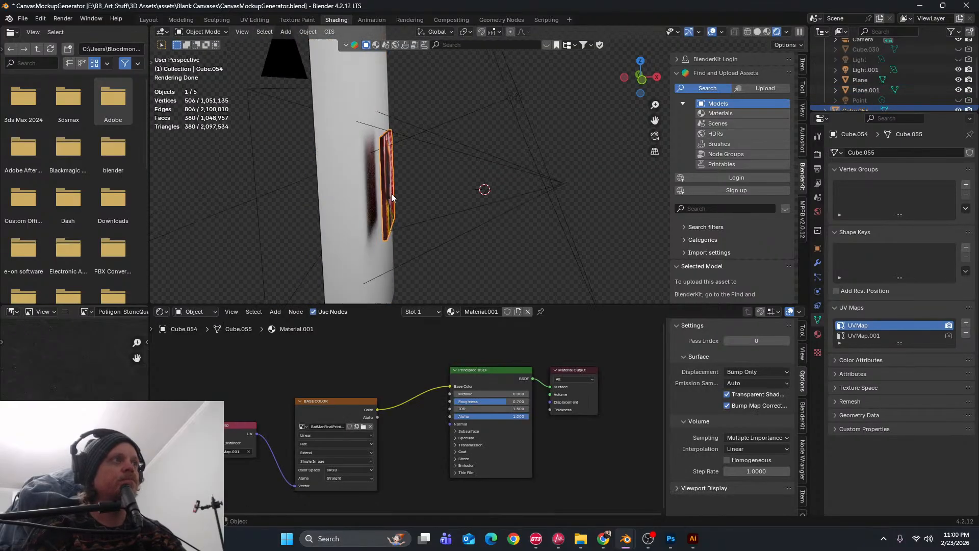
pyautogui.press('g')
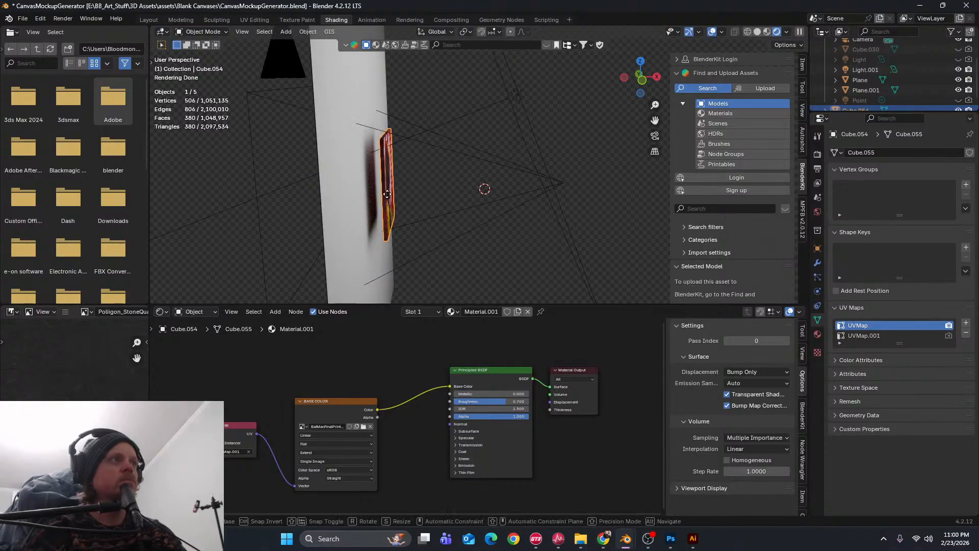
pyautogui.press('x')
pyautogui.click(382, 194)
pyautogui.moveTo(381, 194); pyautogui.dragTo(344, 165, button='middle')
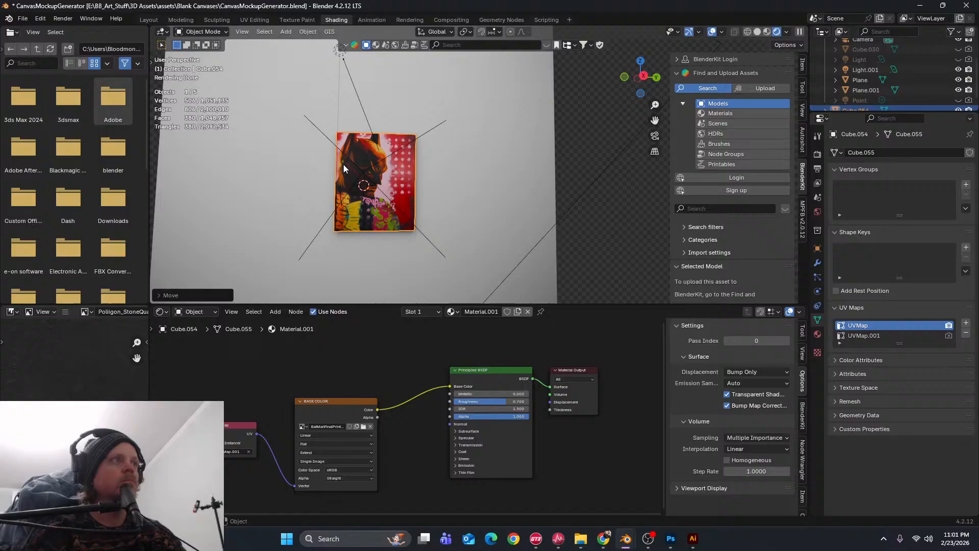
# Inspect the canvas's shadow through the camera and rotate Light.001 about -41° around the global X axis
pyautogui.click(339, 51)
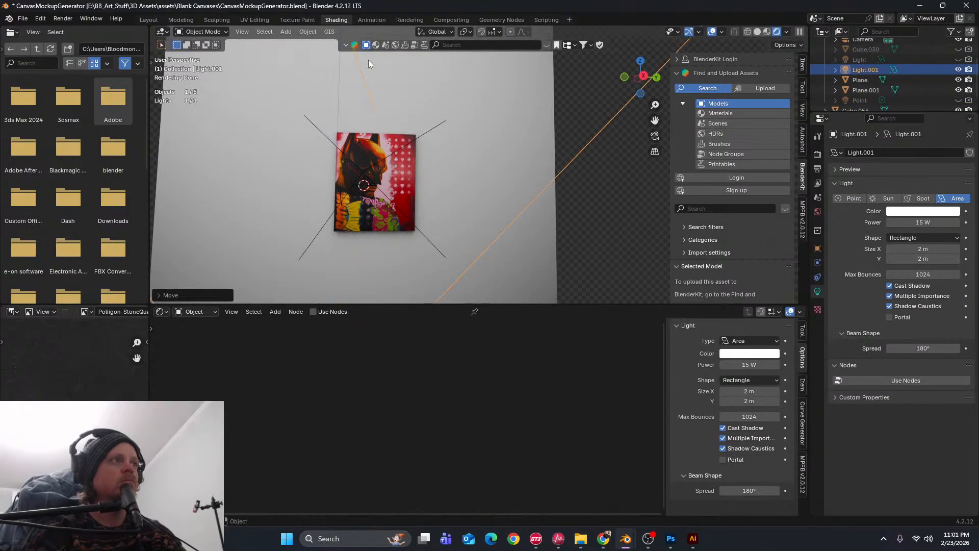
pyautogui.click(655, 136)
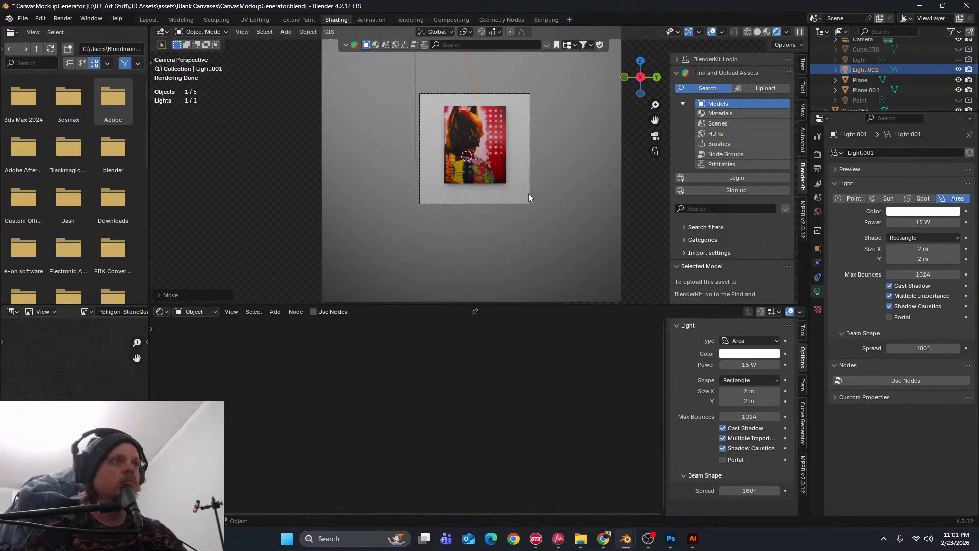
pyautogui.scroll(5, 527, 192)
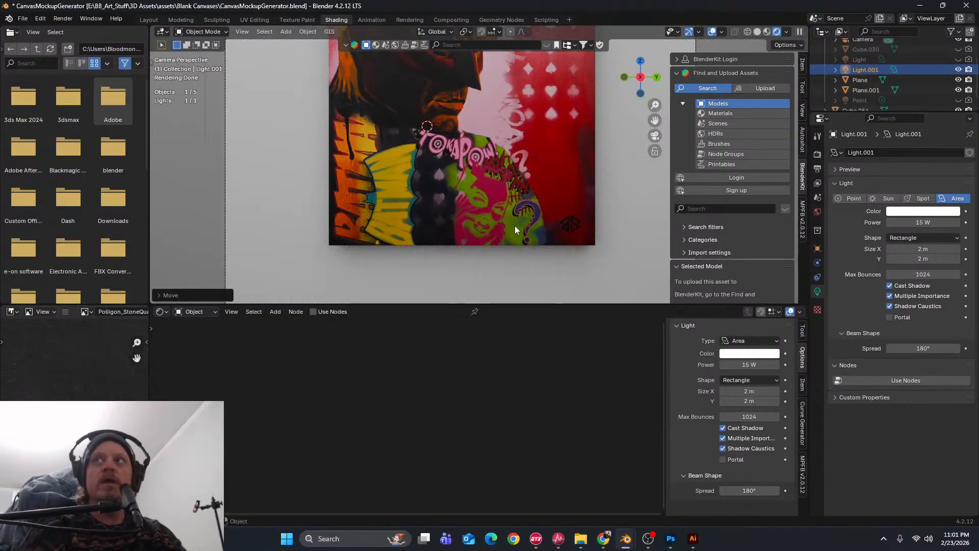
pyautogui.keyDown('shift'); pyautogui.moveTo(515, 226); pyautogui.dragTo(491, 166, button='middle'); pyautogui.keyUp('shift')
pyautogui.scroll(-5, 493, 164)
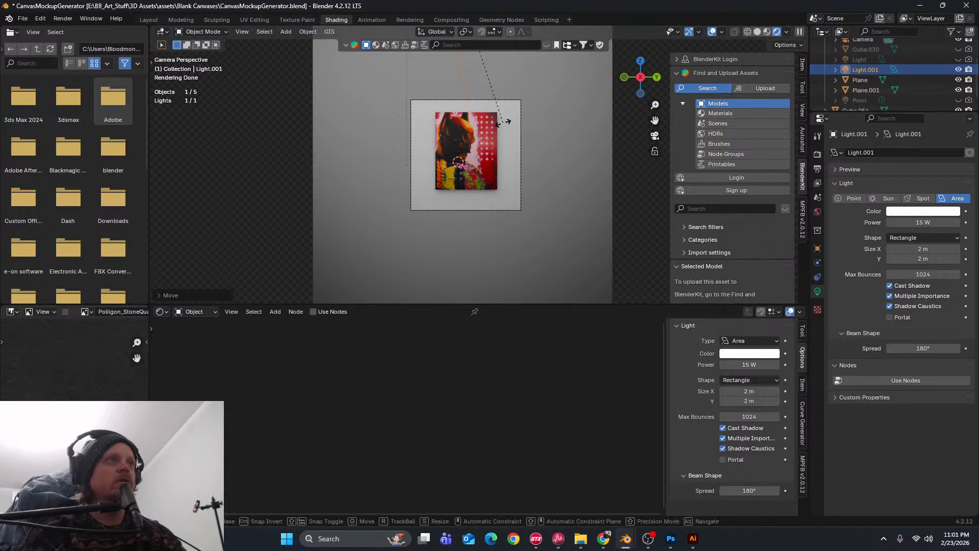
pyautogui.press('r')
pyautogui.press('x')
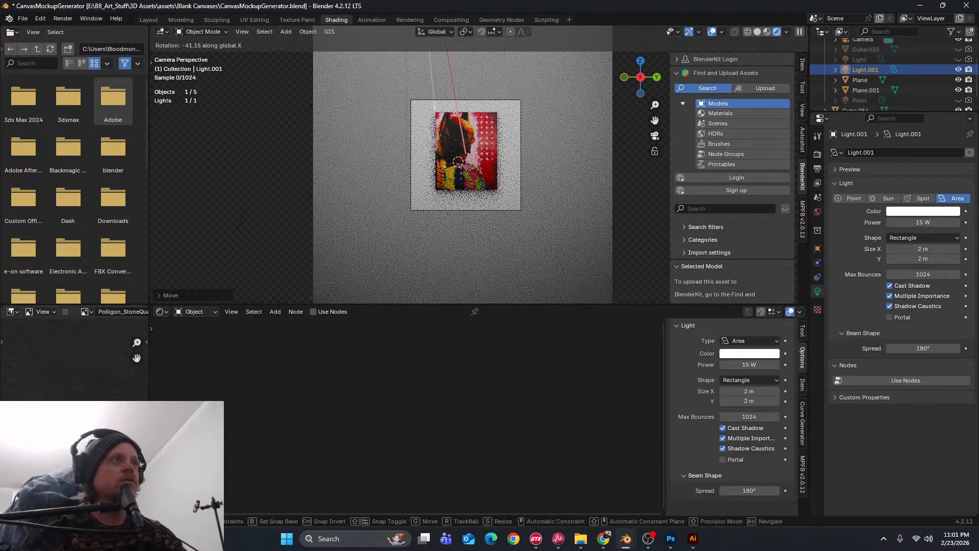
pyautogui.click(405, 105)
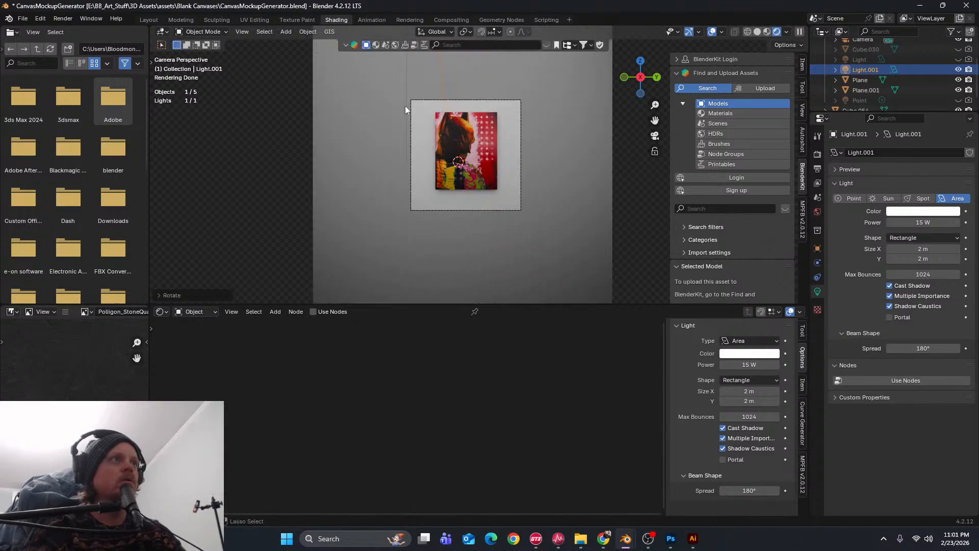
# Rotate Light.001 around the global Y axis, refining its tilt toward the canvas while viewing through the camera
pyautogui.press('KP_0')
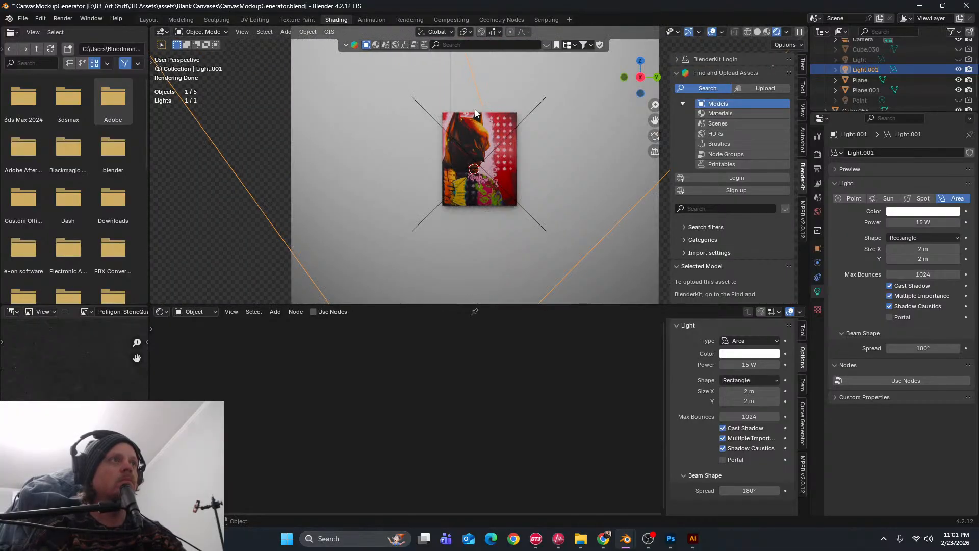
pyautogui.moveTo(489, 105); pyautogui.dragTo(510, 108, button='middle')
pyautogui.press('r')
pyautogui.press('y')
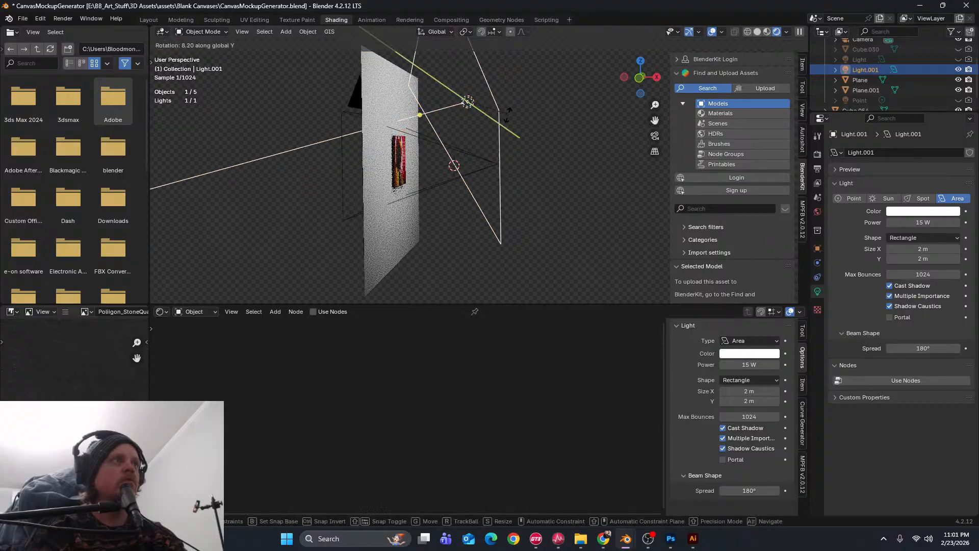
pyautogui.click(598, 92)
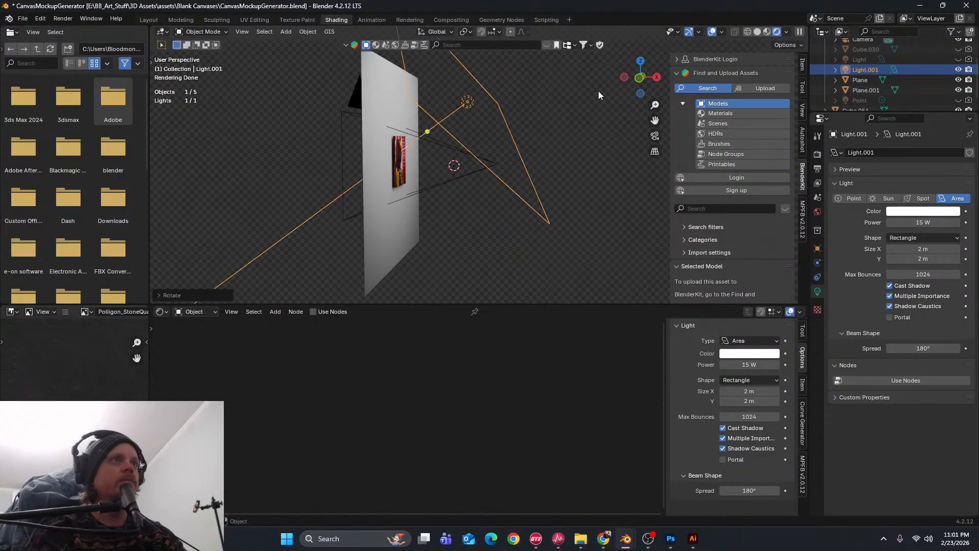
pyautogui.click(655, 136)
pyautogui.press('r')
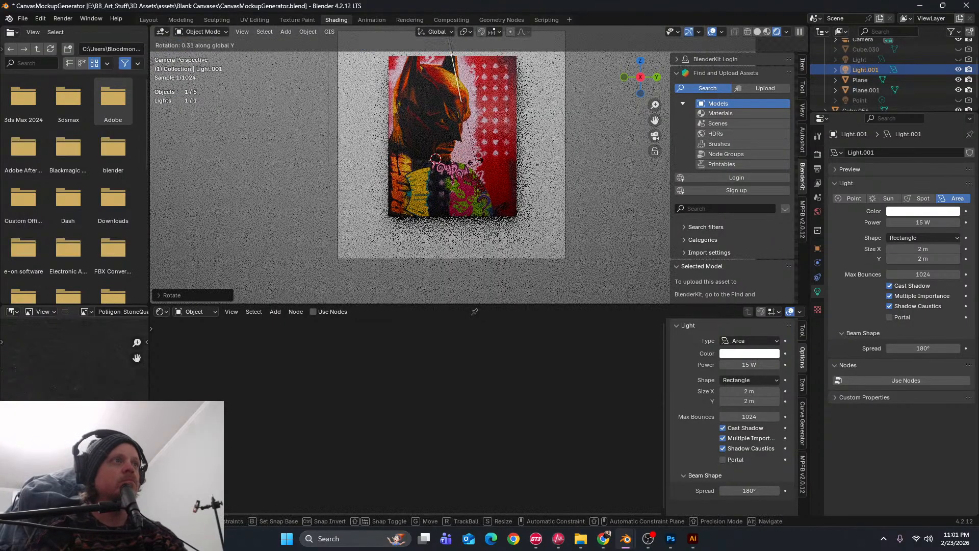
pyautogui.click(290, 130)
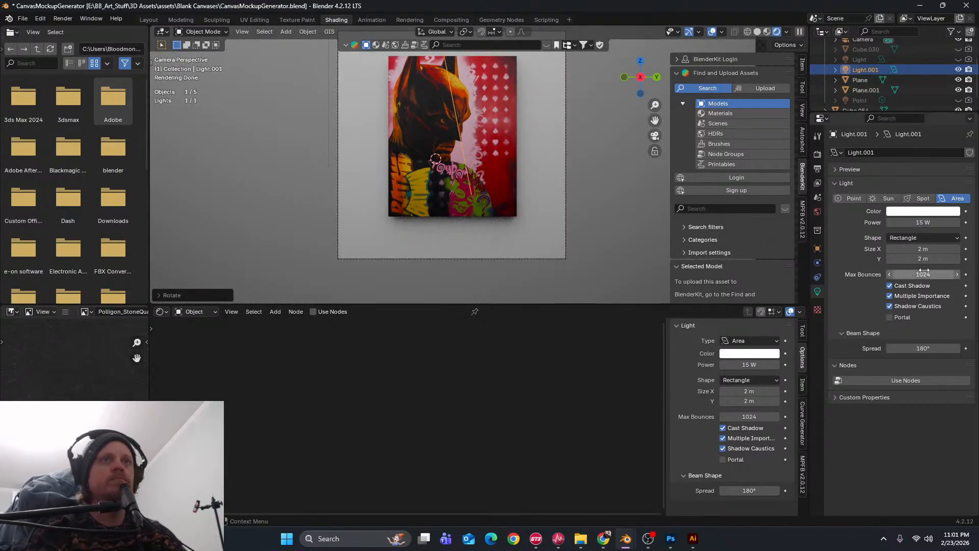
# Set the Light.001 area light's Size X and Size Y to 1 m
pyautogui.click(924, 249)
pyautogui.write('1')
pyautogui.press('Return')
pyautogui.click(923, 259)
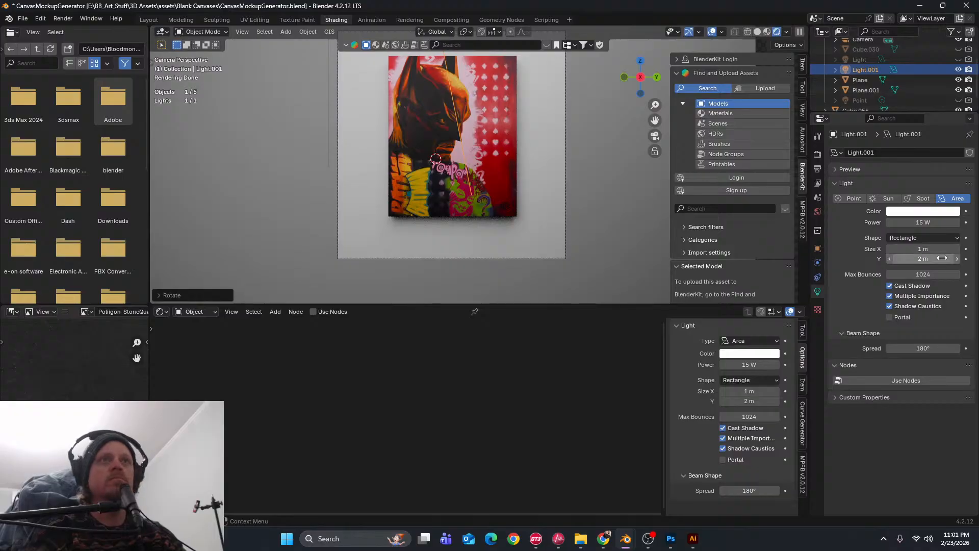
pyautogui.write('1')
pyautogui.press('Return')
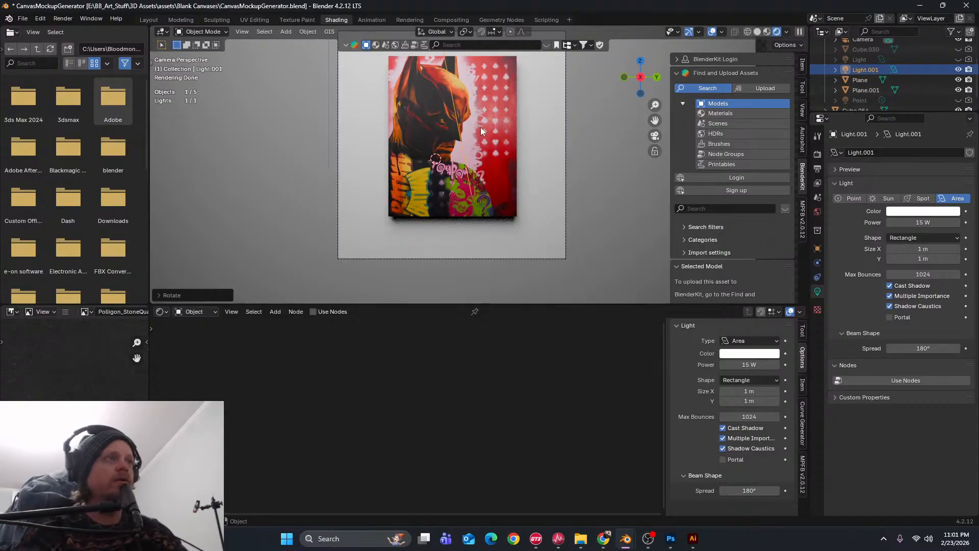
# Shift Light.001 along the global Y axis toward the Batman side of the canvas
pyautogui.scroll(-4, 470, 172)
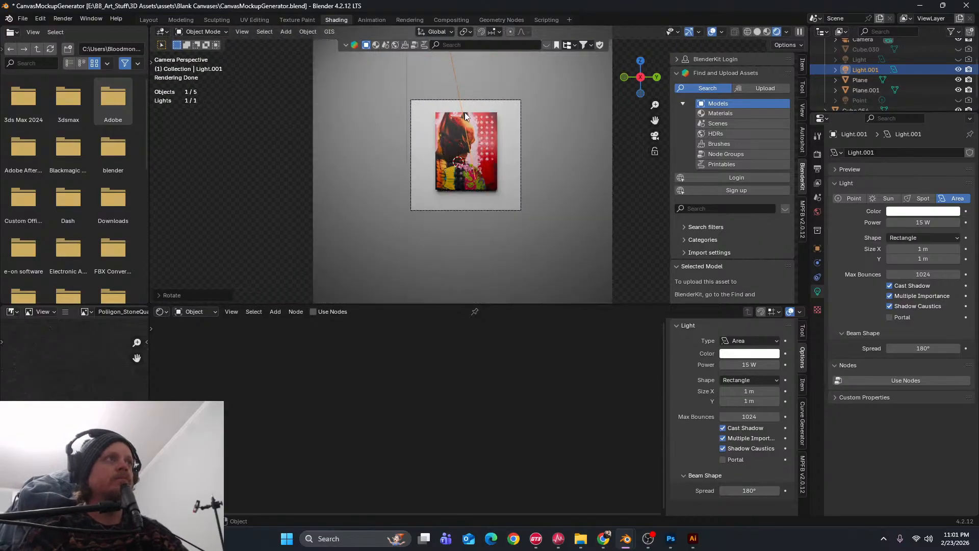
pyautogui.moveTo(461, 111)
pyautogui.mouseDown(button='middle')
pyautogui.moveTo(473, 130)
pyautogui.moveTo(474, 112)
pyautogui.mouseUp(button='middle')
pyautogui.press('g')
pyautogui.press('x')
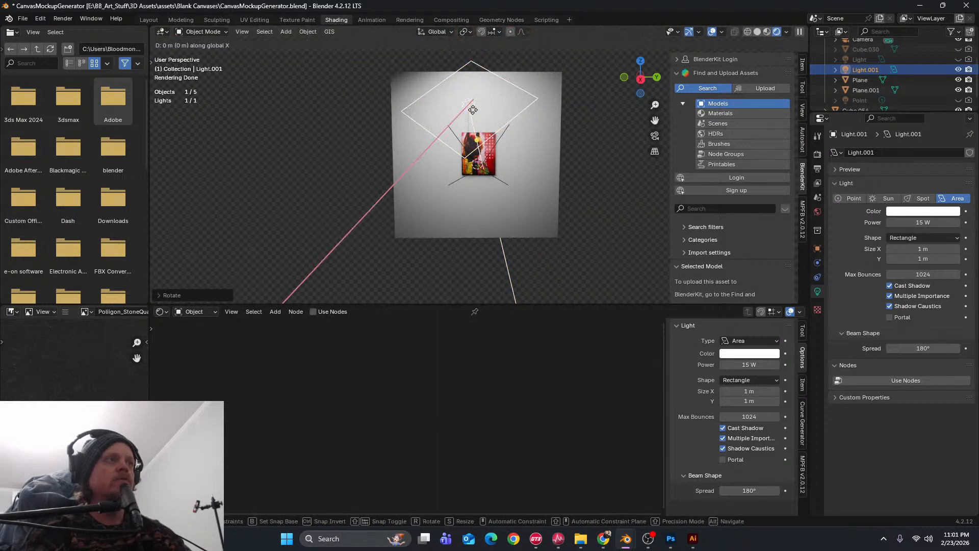
pyautogui.press('y')
pyautogui.click(500, 113)
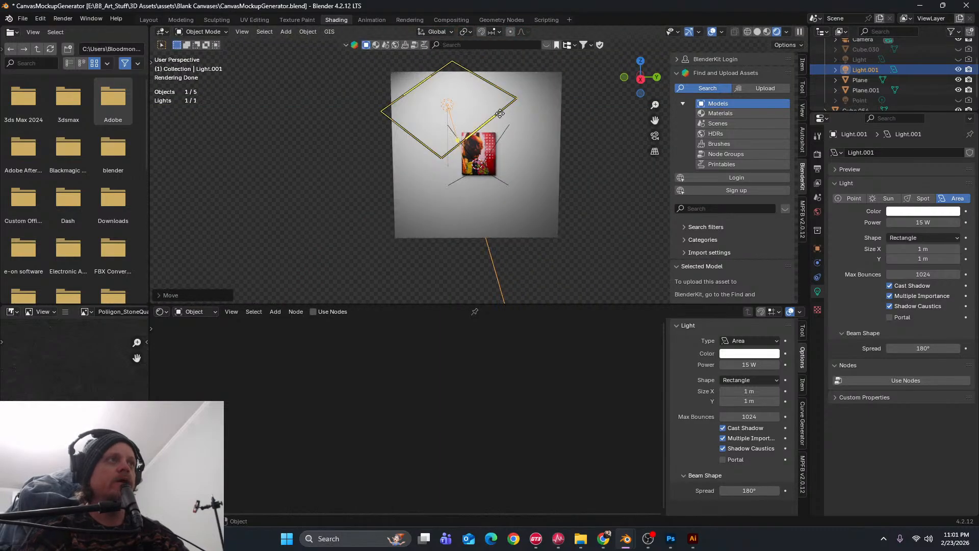
# Rotate Light.001 about 15° around the global X axis and inspect the canvas's shadow through the camera
pyautogui.press('r')
pyautogui.press('x')
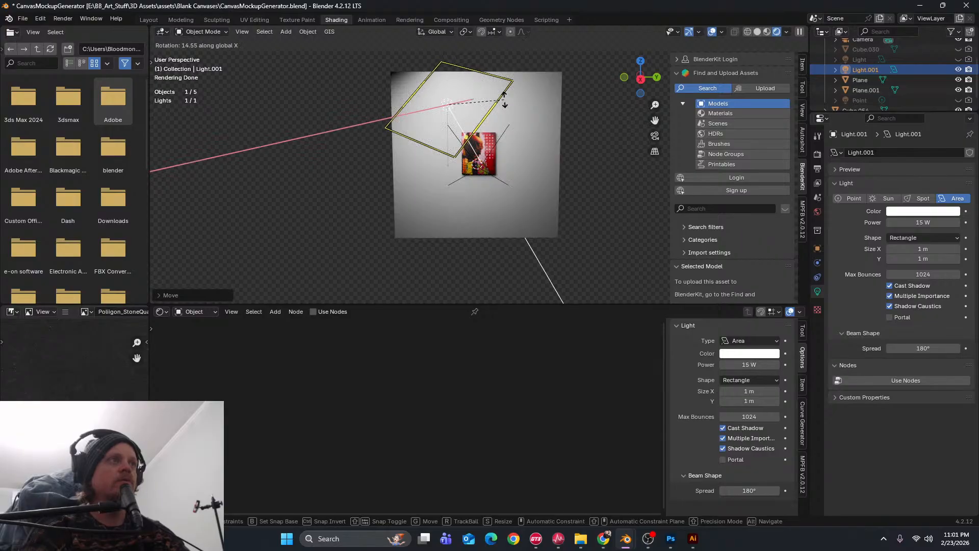
pyautogui.click(504, 100)
pyautogui.click(655, 137)
pyautogui.scroll(4, 494, 183)
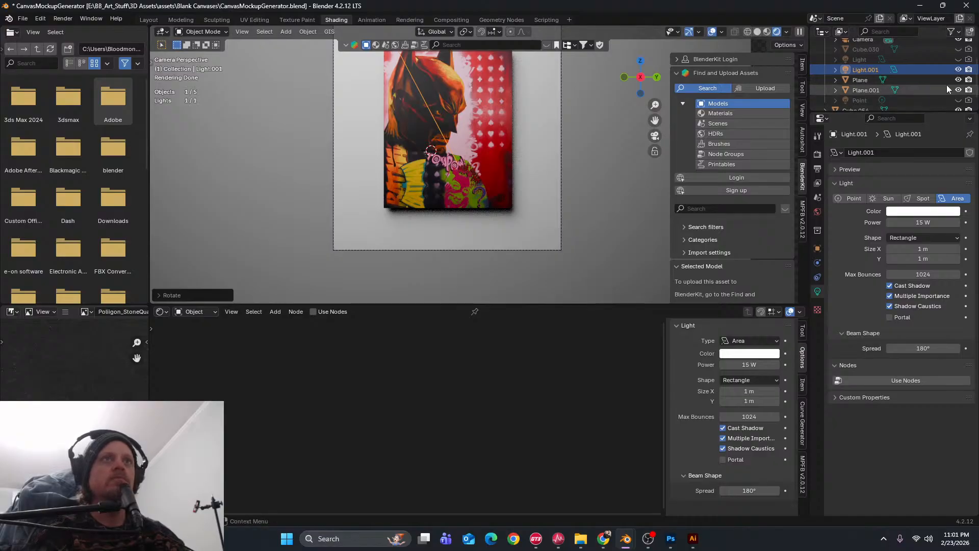
# Hide the added wall plane (Plane.001) in the viewport, keep Plane visible, and inspect the canvas on the transparent background
pyautogui.click(958, 70)
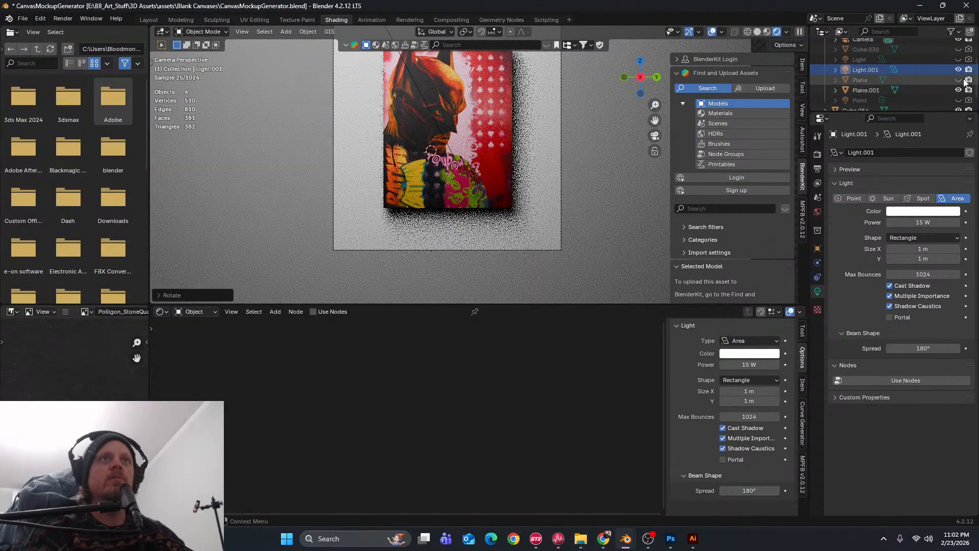
pyautogui.click(958, 90)
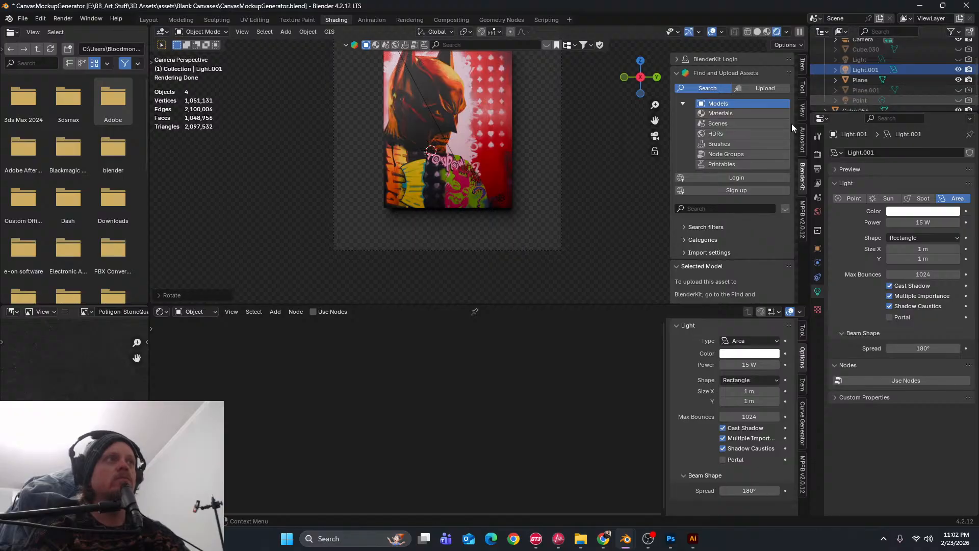
pyautogui.scroll(-2, 408, 146)
pyautogui.keyDown('shift'); pyautogui.moveTo(411, 146); pyautogui.dragTo(416, 161, button='middle'); pyautogui.keyUp('shift')
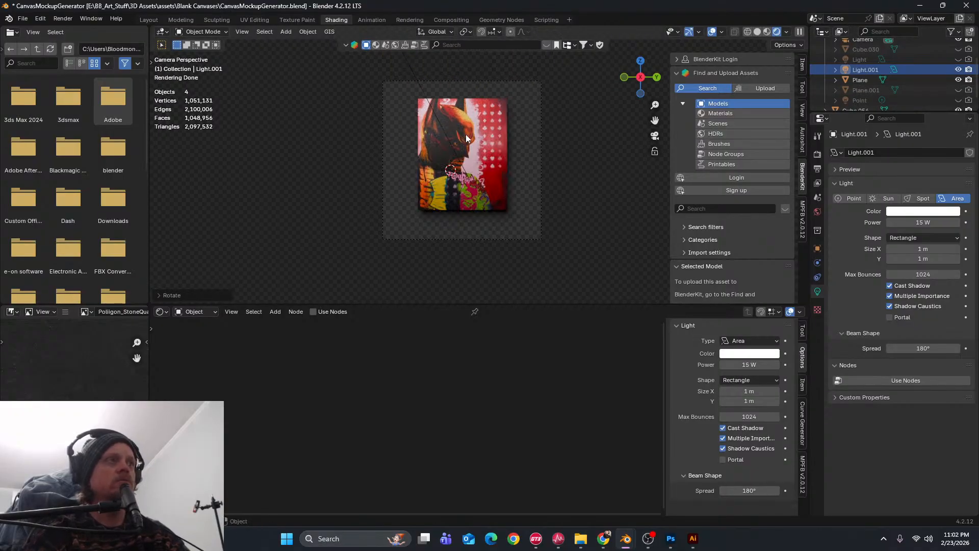
# Move the camera about 0.13 m along the global X axis toward the canvas so the artwork fills more of the frame
pyautogui.click(442, 145)
pyautogui.click(470, 81)
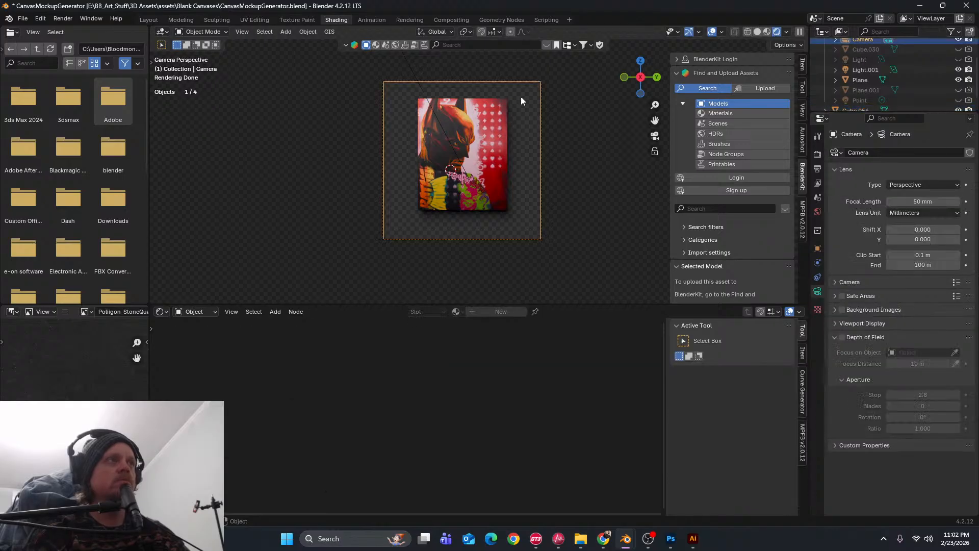
pyautogui.press('g')
pyautogui.press('y')
pyautogui.press('x')
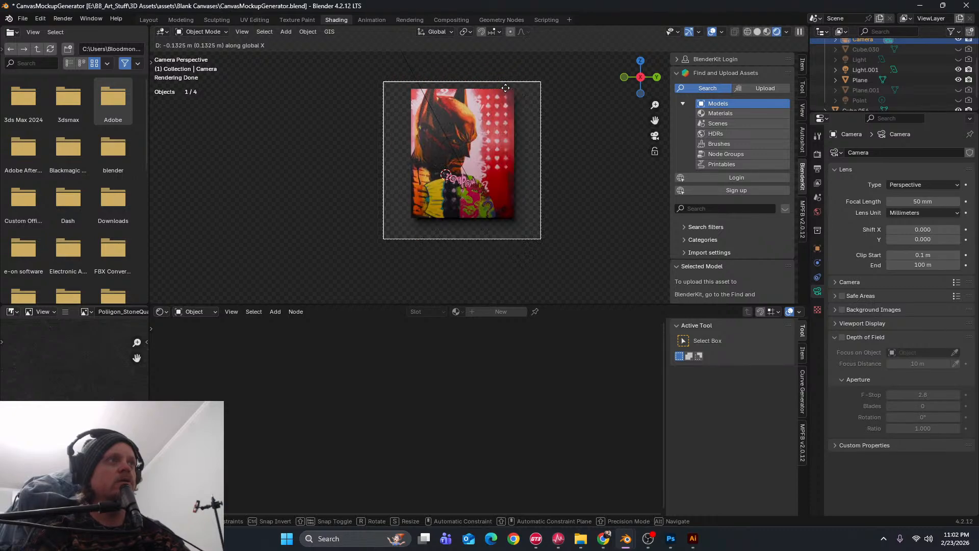
pyautogui.click(506, 87)
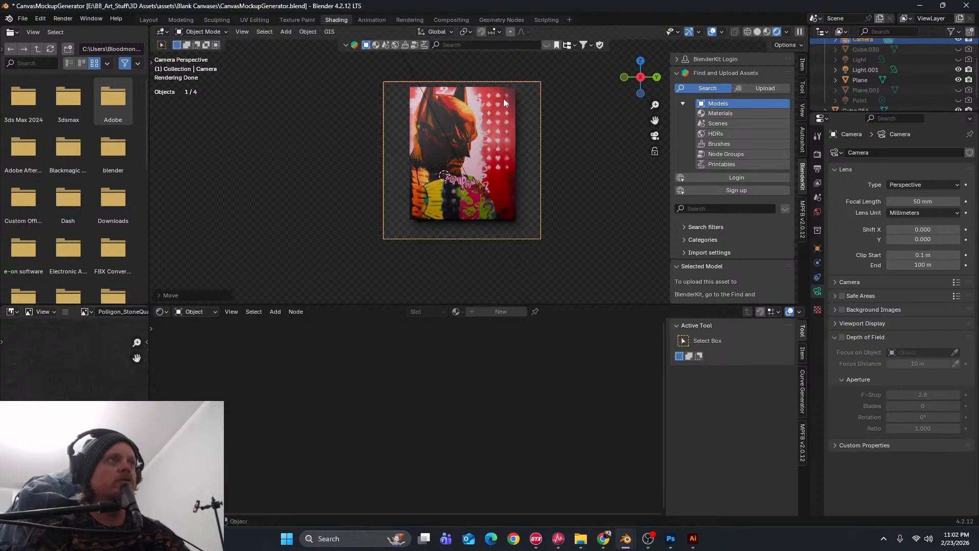
pyautogui.scroll(2, 458, 223)
pyautogui.scroll(-4, 458, 222)
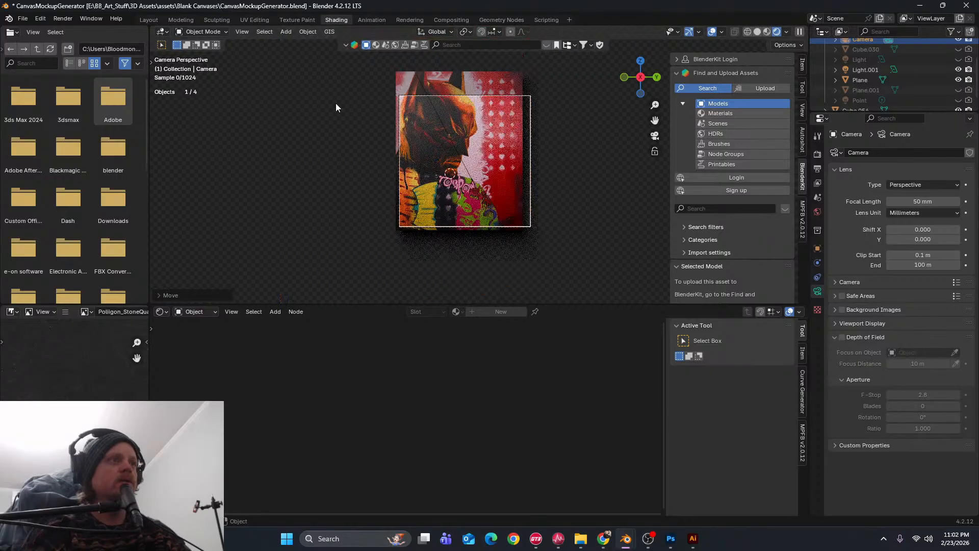
# Render the canvas as a still image from the camera
pyautogui.click(58, 19)
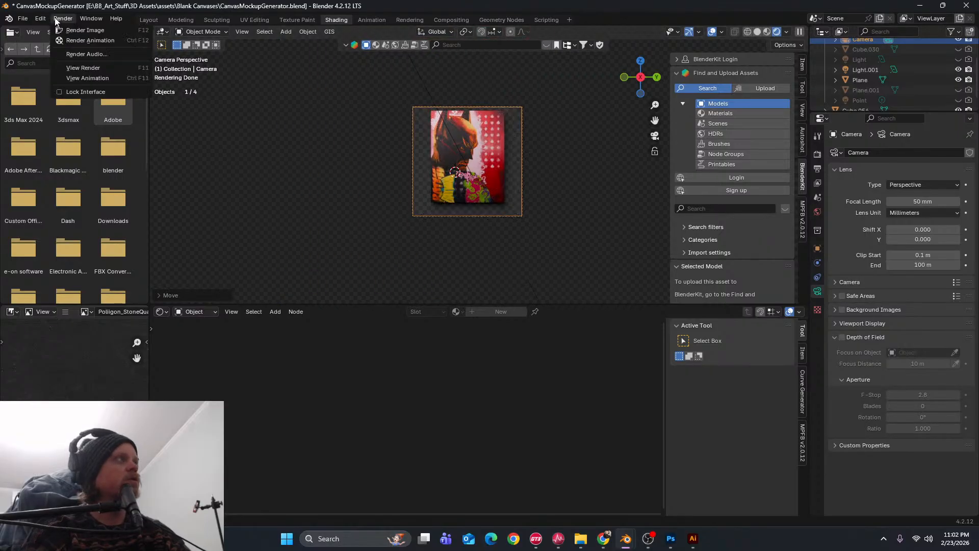
pyautogui.click(78, 29)
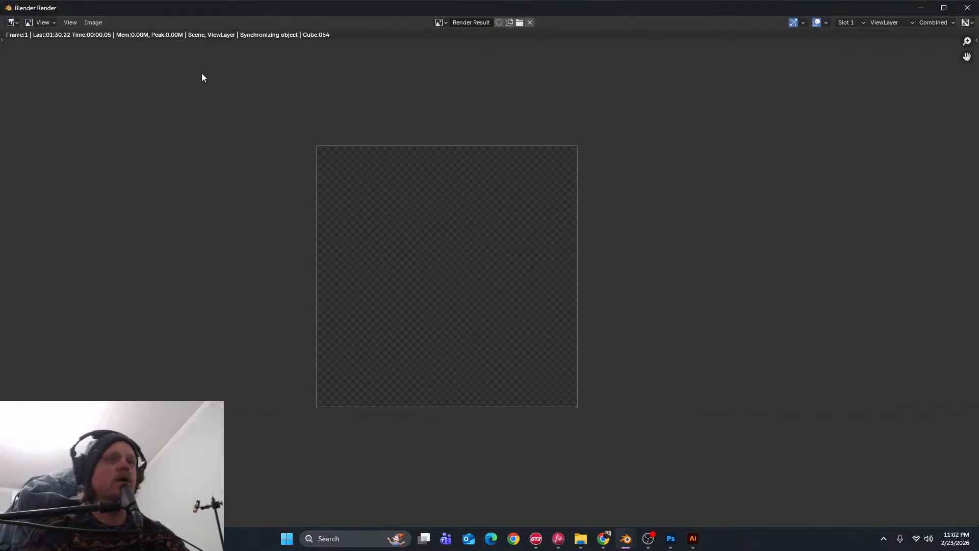
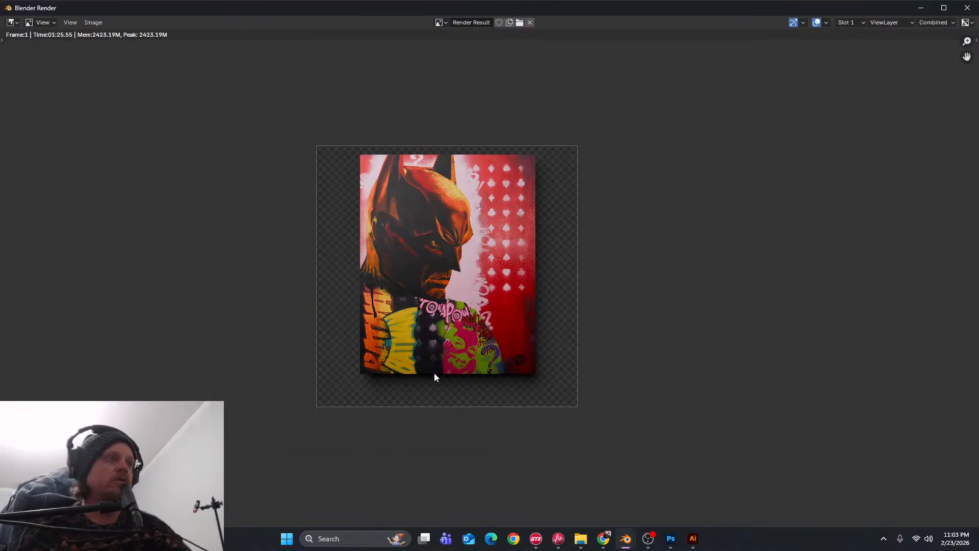
pyautogui.click(95, 22)
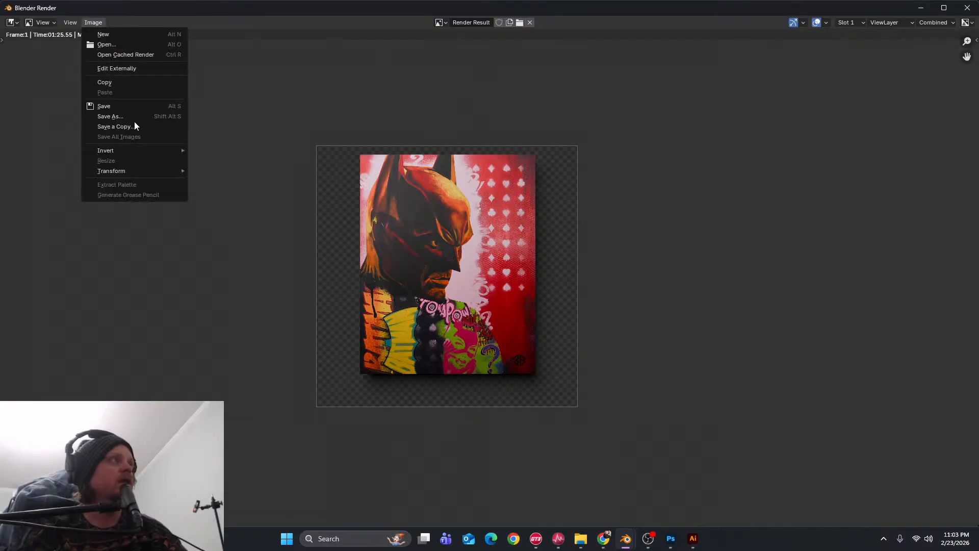
pyautogui.click(127, 116)
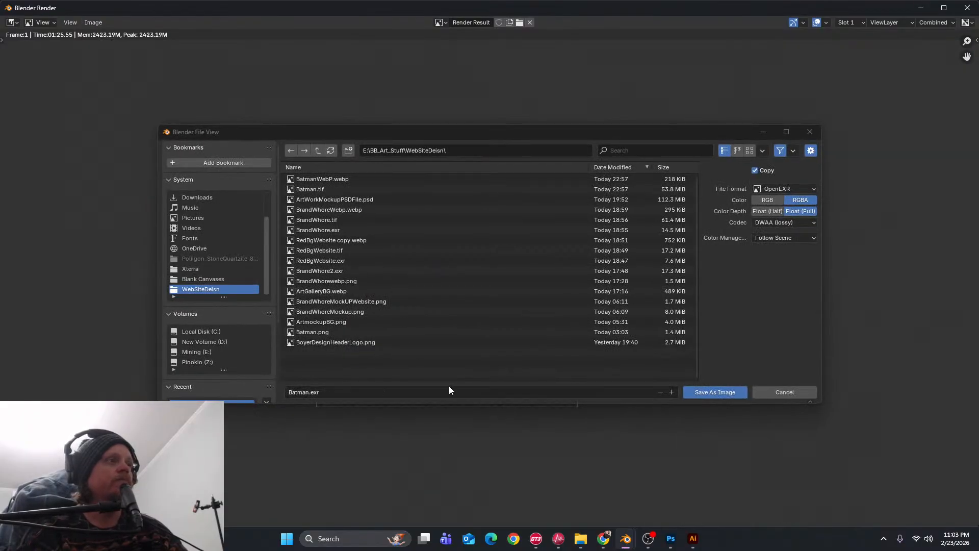
pyautogui.click(777, 390)
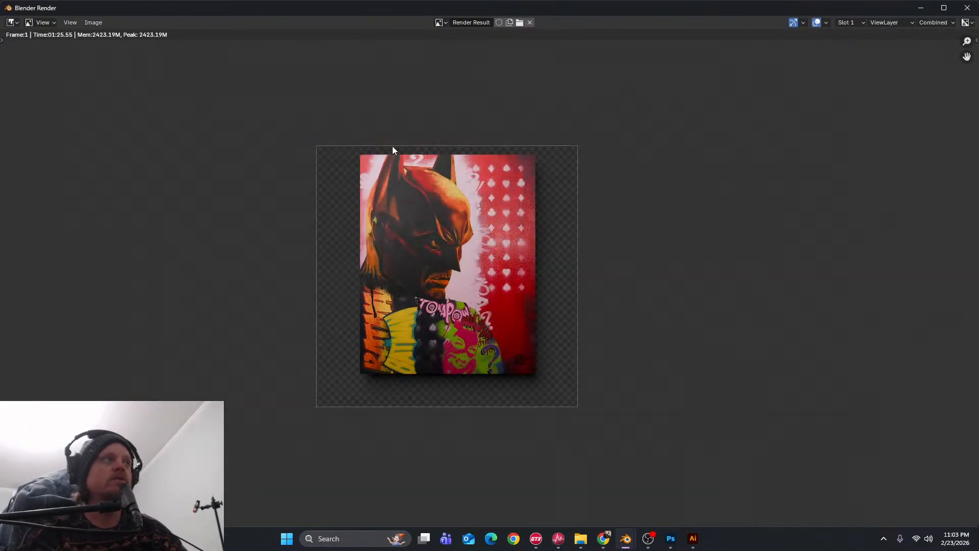
# Save the render in TIFF format as Batman.tif in the WebSiteDeisn folder, overwriting the existing file
pyautogui.click(93, 22)
pyautogui.click(145, 116)
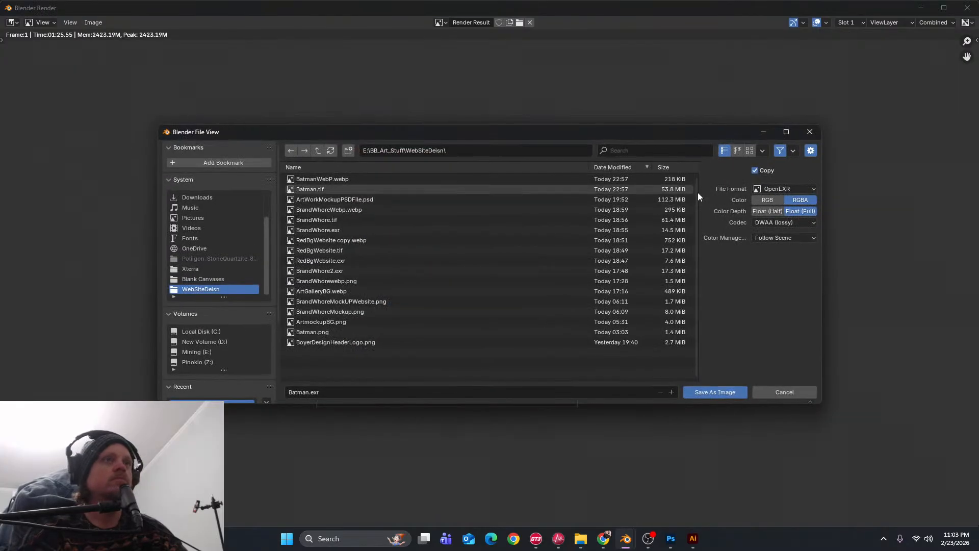
pyautogui.click(784, 190)
pyautogui.click(757, 271)
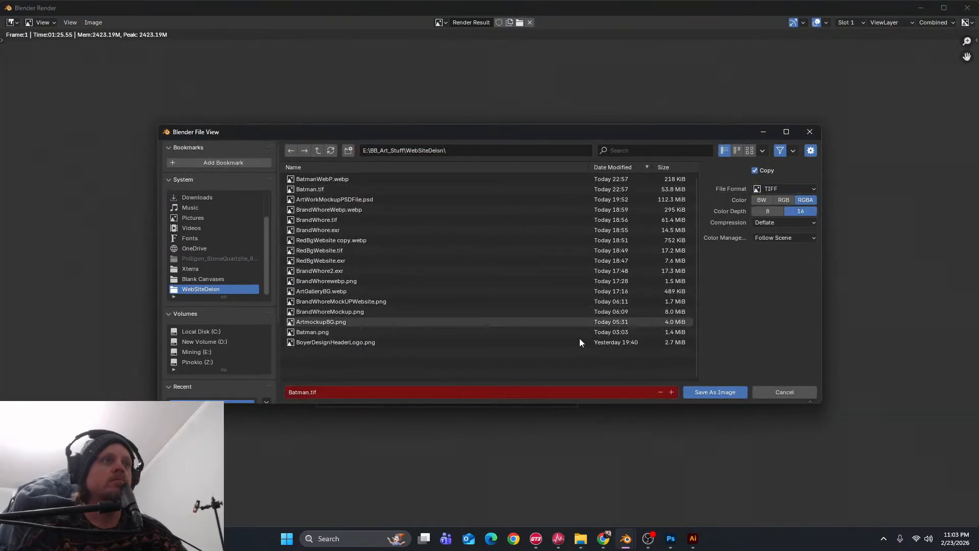
pyautogui.click(732, 393)
# In Photoshop, replace the old Batman layer in ArtWorkMockupPSDFile.psd with the new Batman TIFF, placed as an embedded object
pyautogui.click(671, 539)
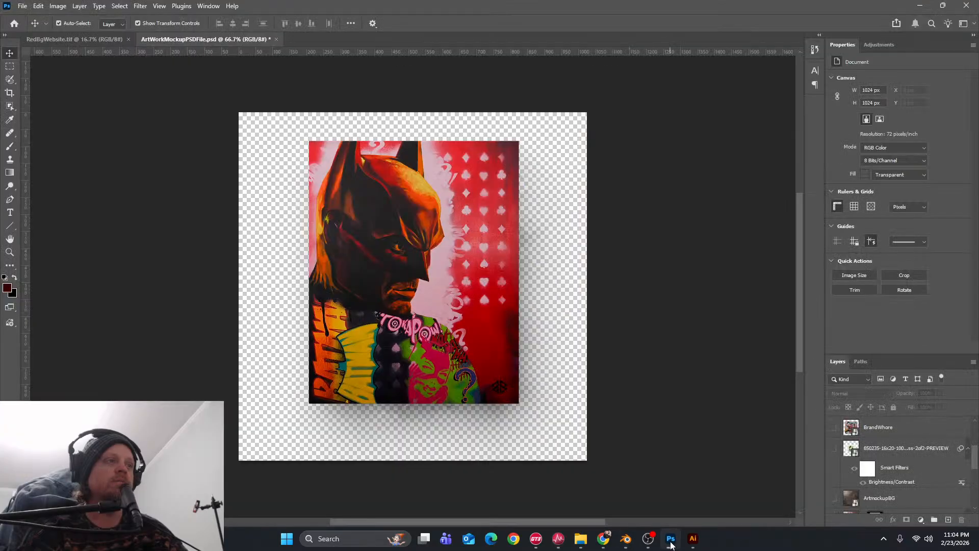
pyautogui.click(478, 235)
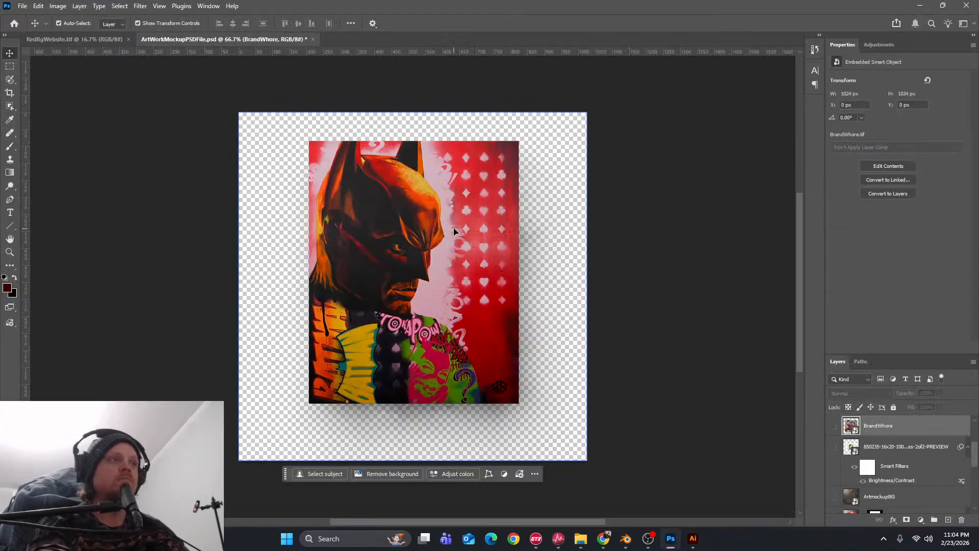
pyautogui.click(23, 6)
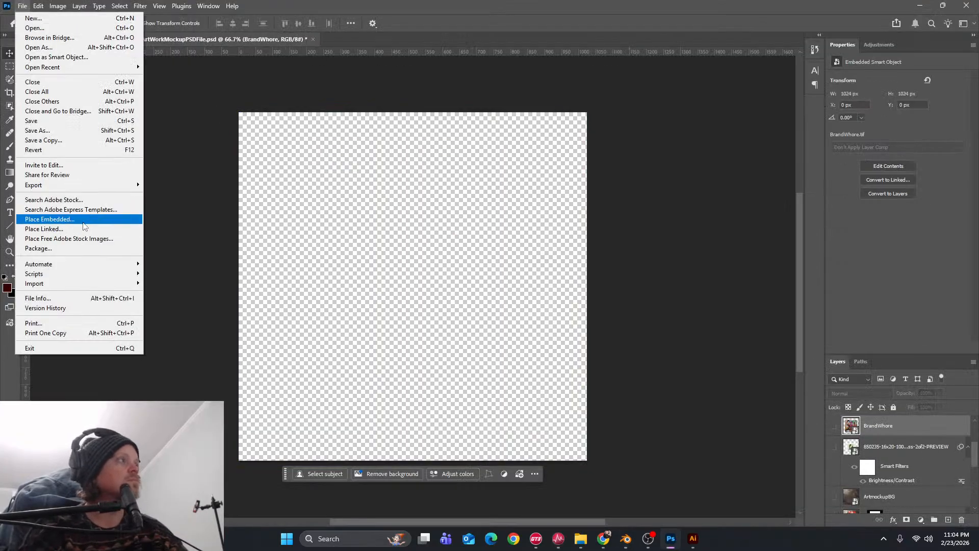
pyautogui.click(86, 218)
pyautogui.click(158, 82)
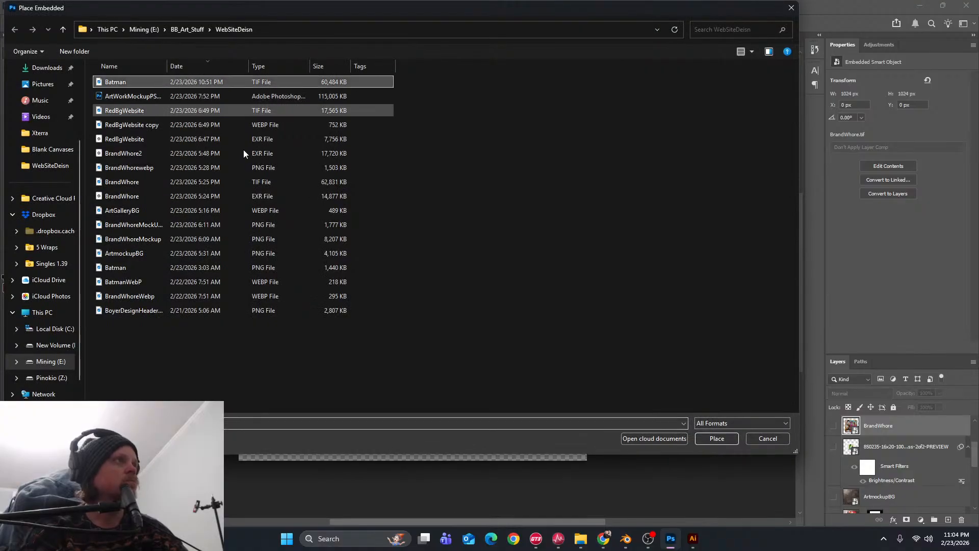
pyautogui.click(719, 439)
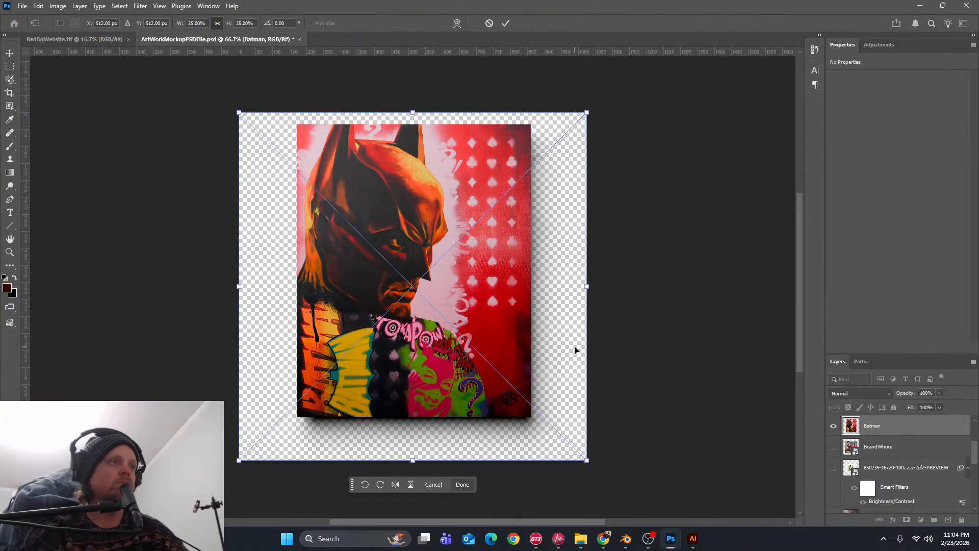
pyautogui.press('Return')
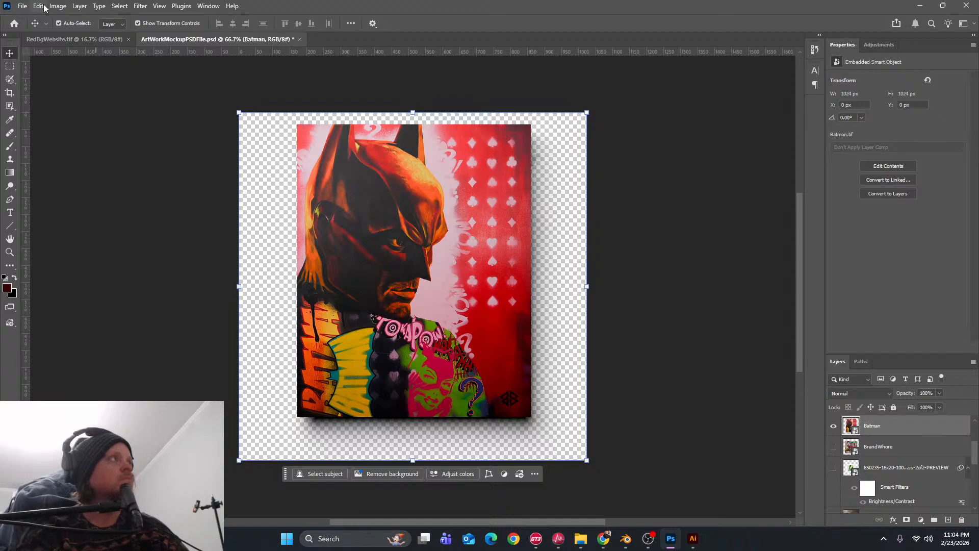
# Save a copy of the mockup as batmanWebP in Photoshop format with Maximize Compatibility enabled
pyautogui.click(23, 6)
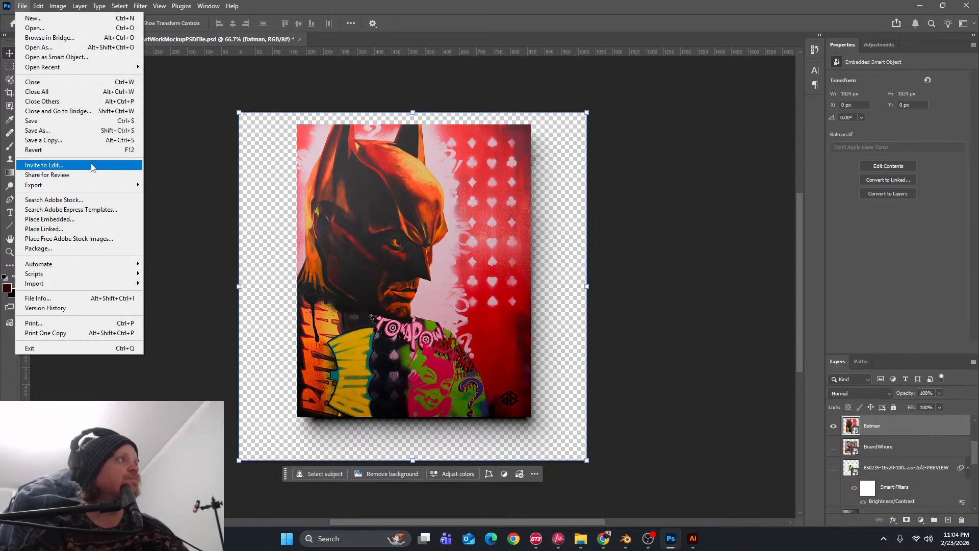
pyautogui.click(74, 141)
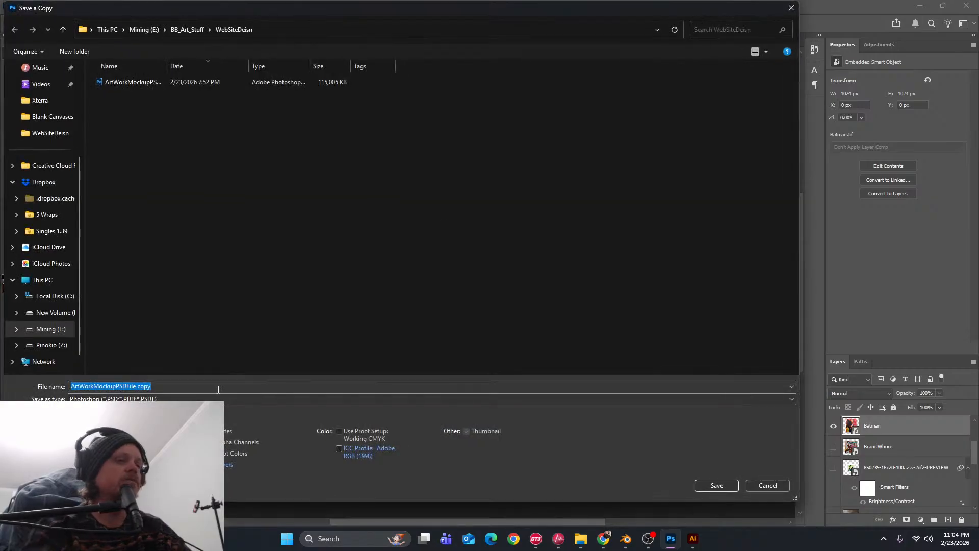
pyautogui.write('batmanWebP')
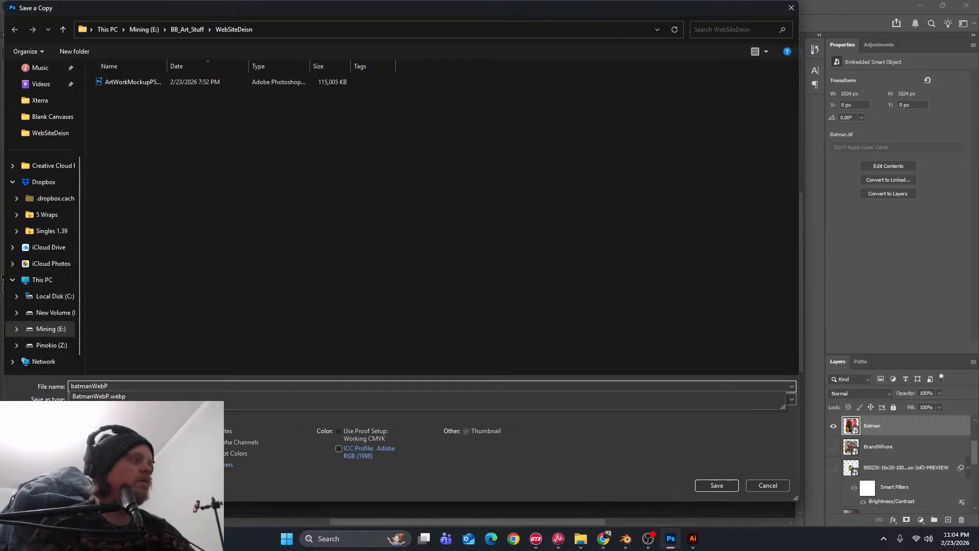
pyautogui.click(716, 485)
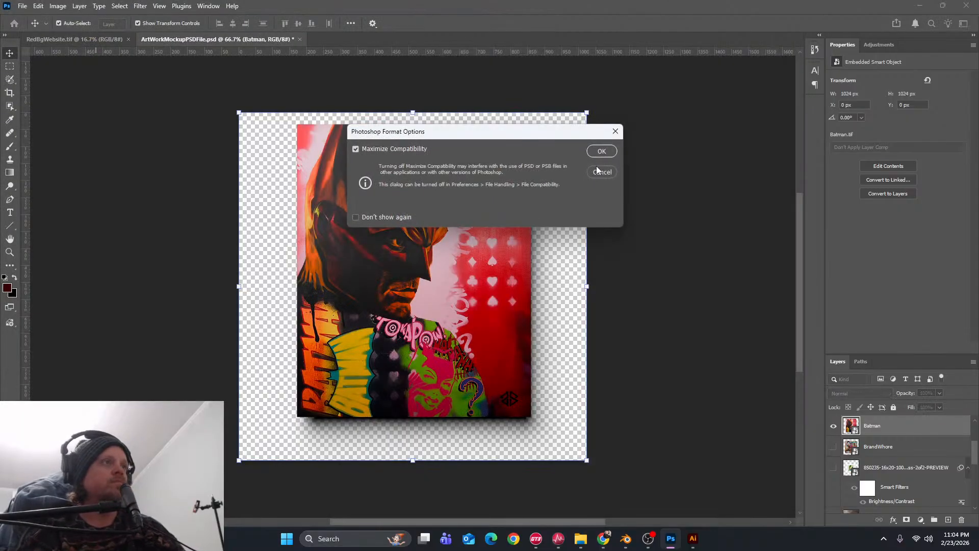
pyautogui.click(605, 151)
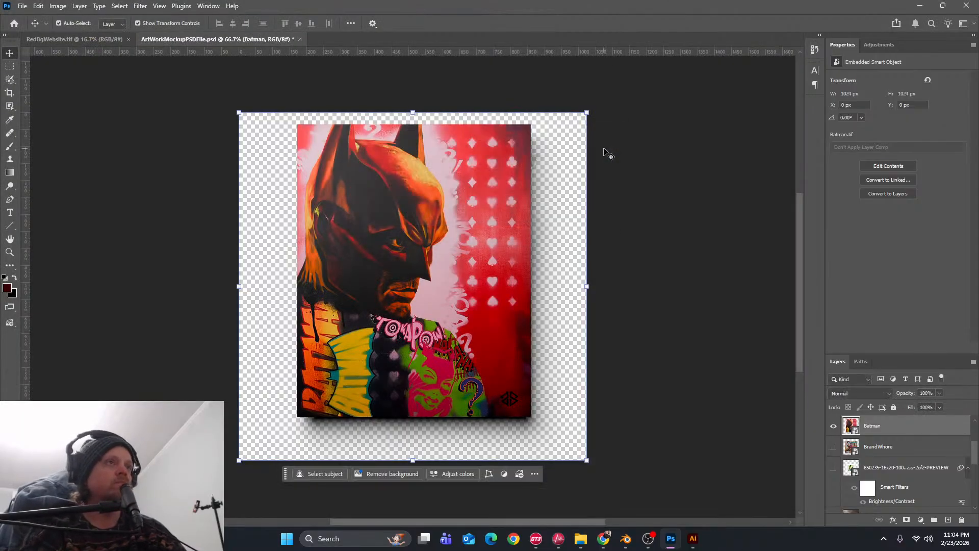
# Save a copy of the mockup in WebP format as BatmanWebP.webp, replacing the existing file and accepting the format options
pyautogui.click(22, 5)
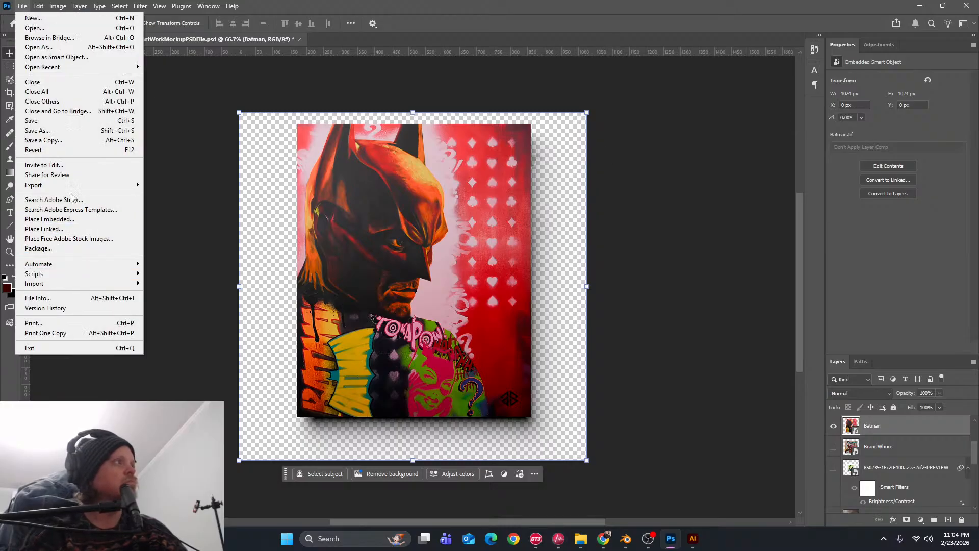
pyautogui.click(78, 141)
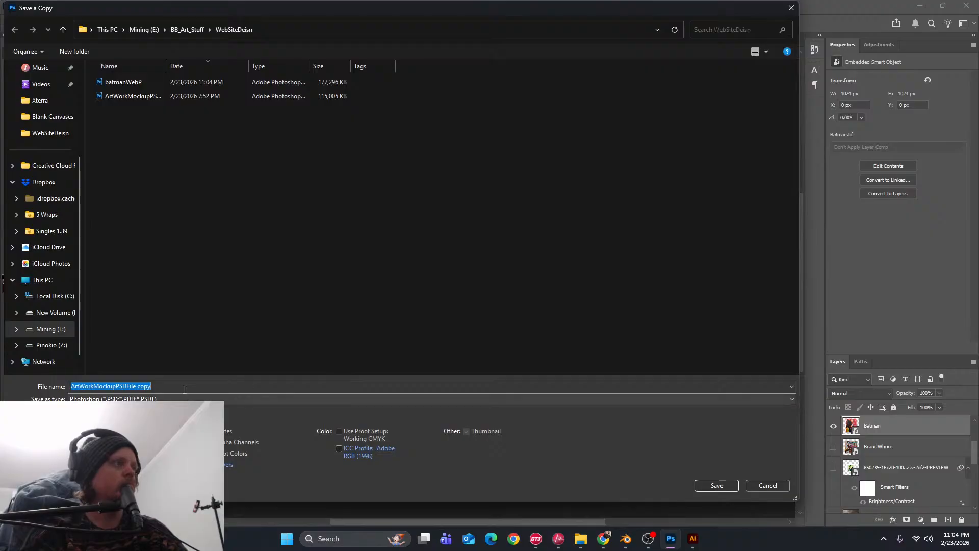
pyautogui.click(160, 399)
pyautogui.click(161, 389)
pyautogui.hotkey('ctrl', 'a')
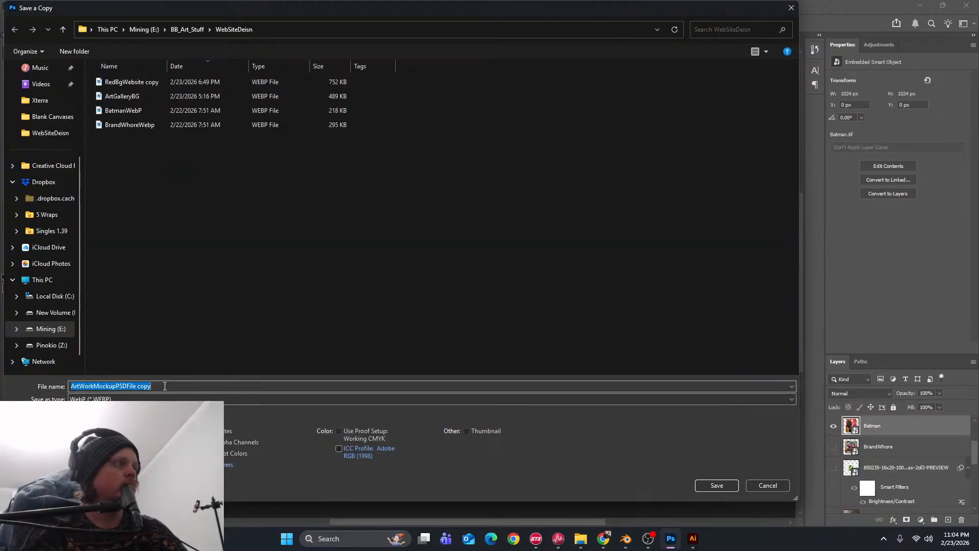
pyautogui.write('Batm=')
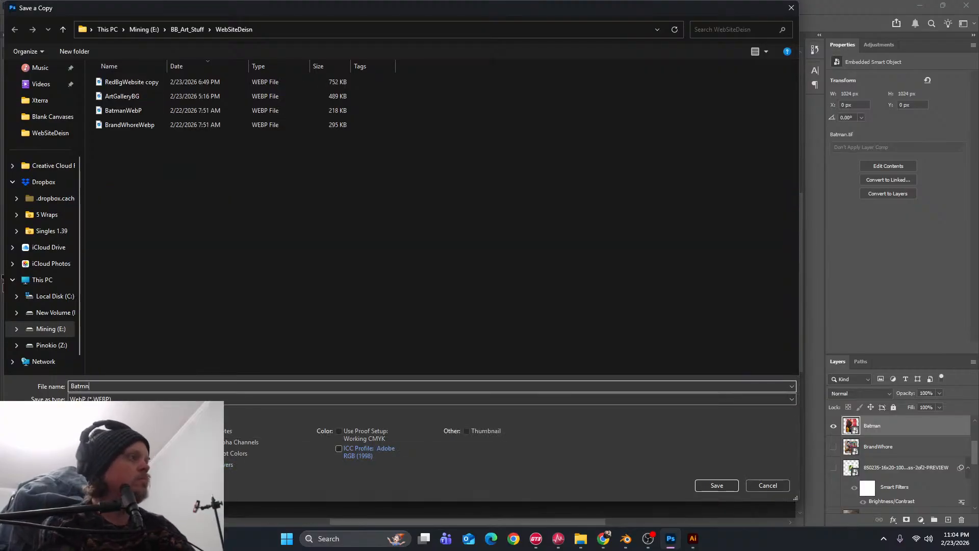
pyautogui.write('=')
pyautogui.press('BackSpace')
pyautogui.press('BackSpace')
pyautogui.press('BackSpace')
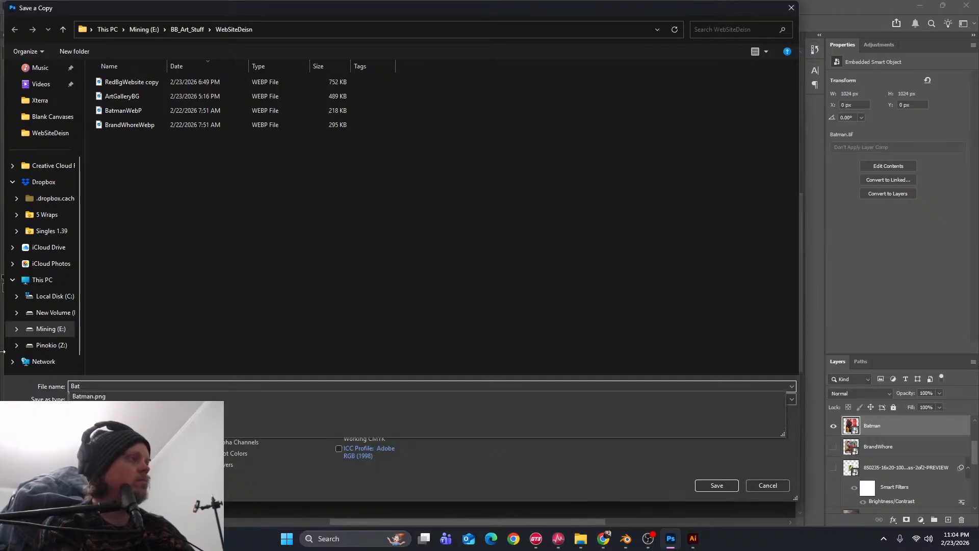
pyautogui.write('man')
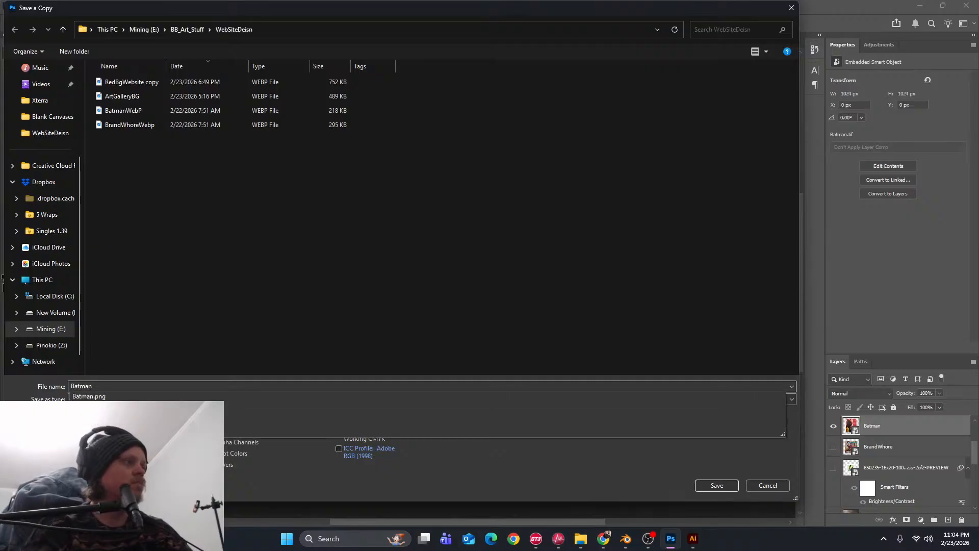
pyautogui.click(153, 423)
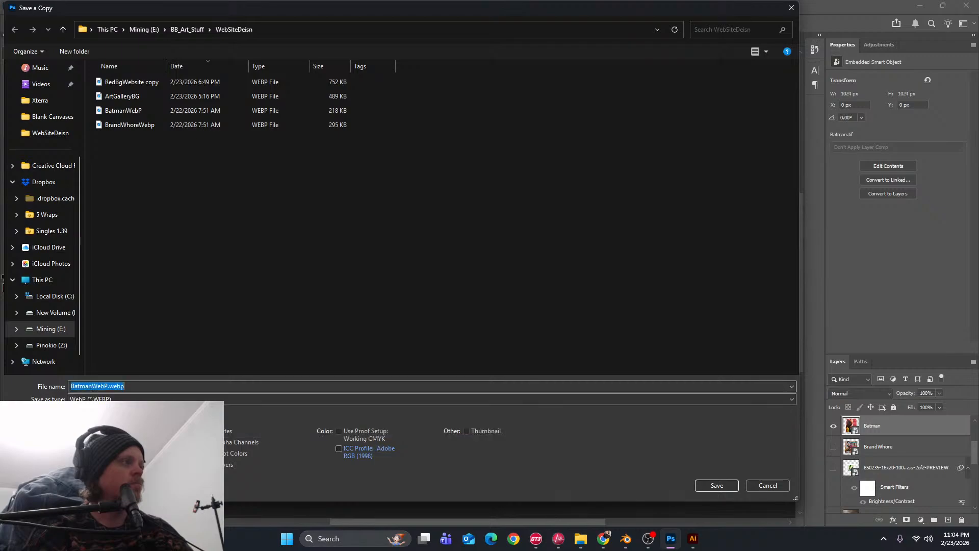
pyautogui.click(717, 485)
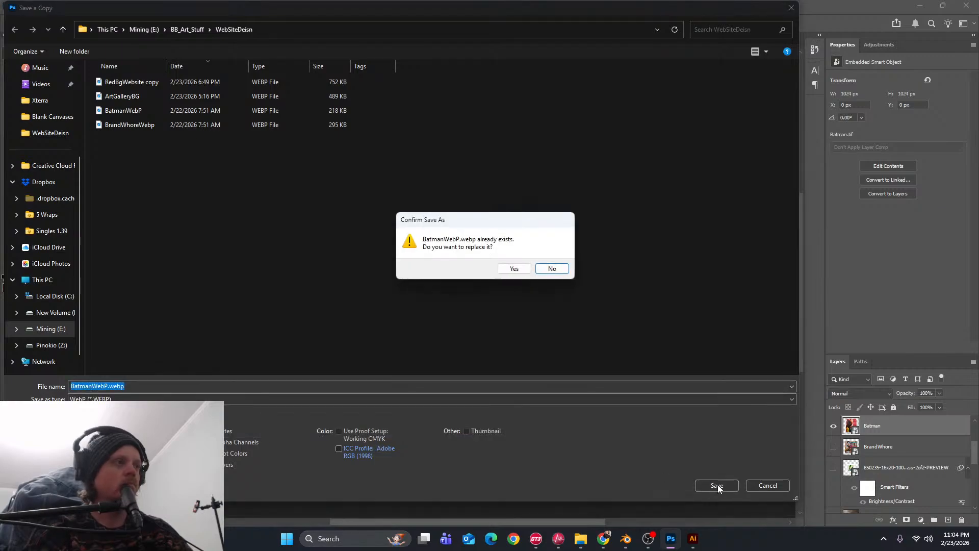
pyautogui.click(510, 267)
pyautogui.click(549, 145)
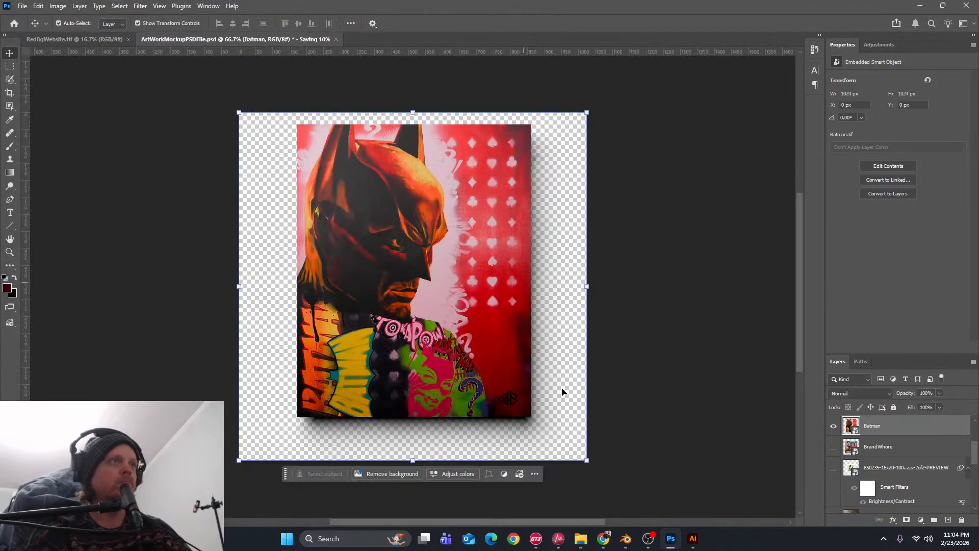
# Switch to the Wix Website Editor in Chrome and open product management for the Fine Art Prints section
pyautogui.moveTo(603, 538)
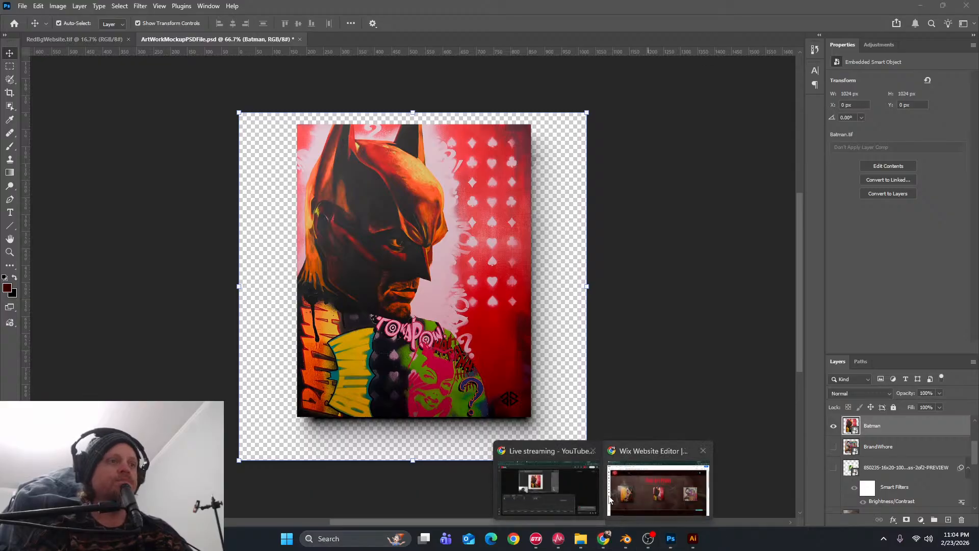
pyautogui.moveTo(580, 485)
pyautogui.click(658, 488)
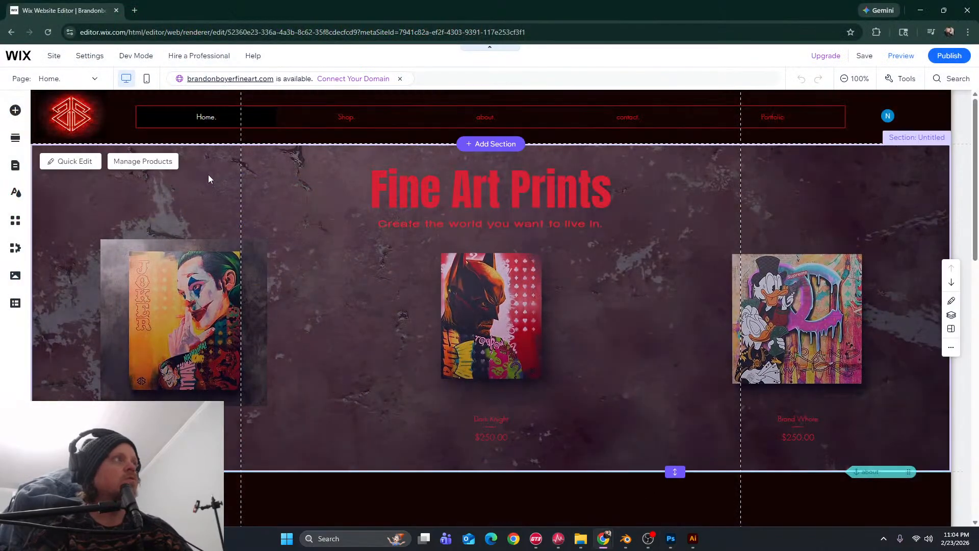
pyautogui.click(144, 161)
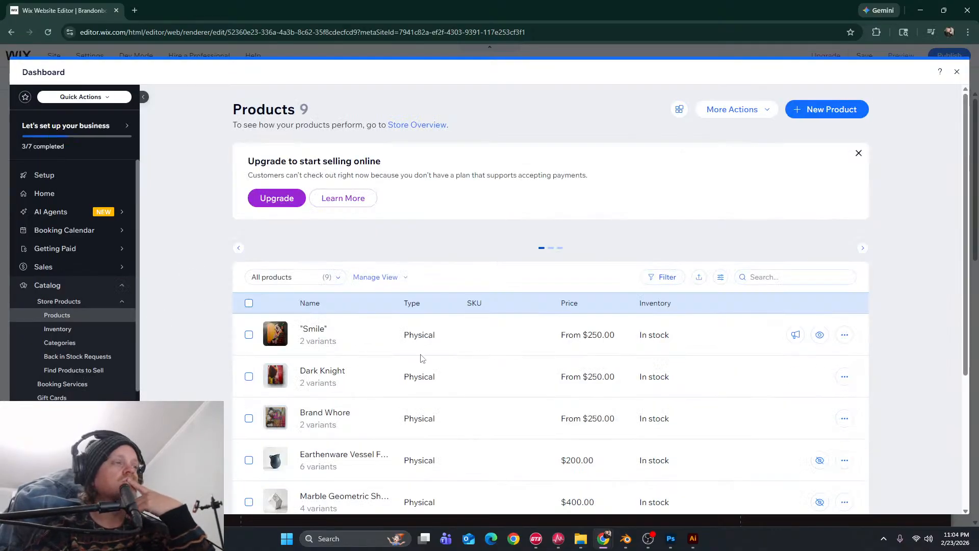
# Remove the current main image from the Dark Knight product and open the site's media files for choosing a replacement
pyautogui.scroll(-1, 357, 341)
pyautogui.click(323, 329)
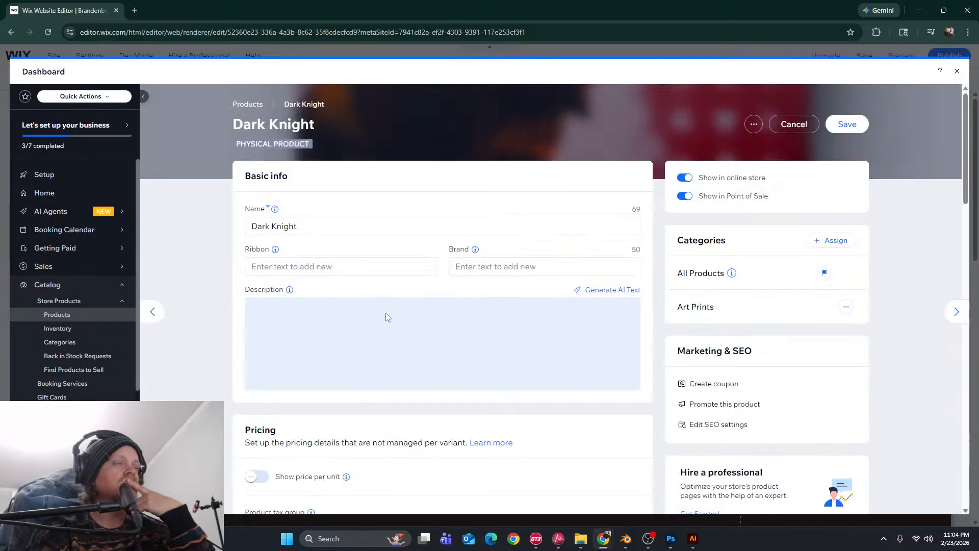
pyautogui.scroll(-10, 331, 292)
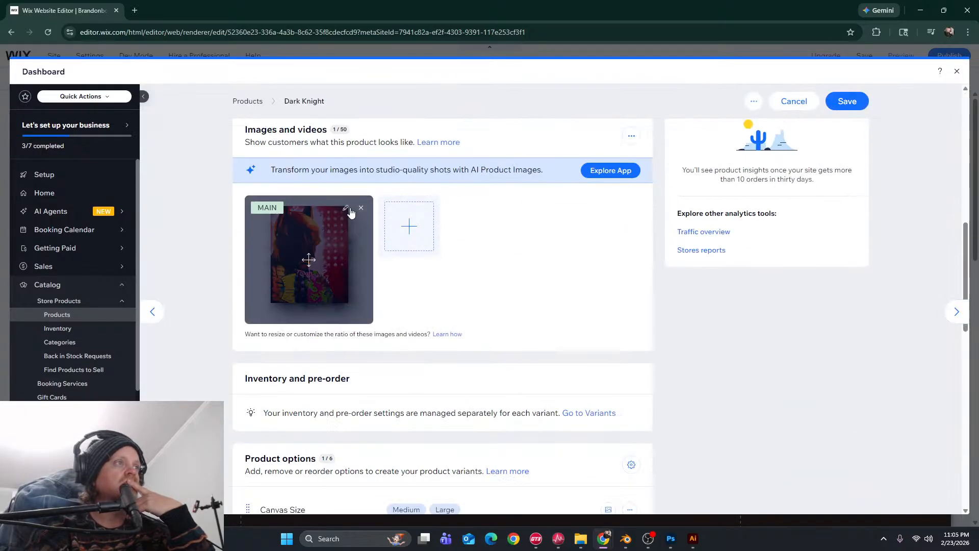
pyautogui.click(361, 209)
pyautogui.click(440, 224)
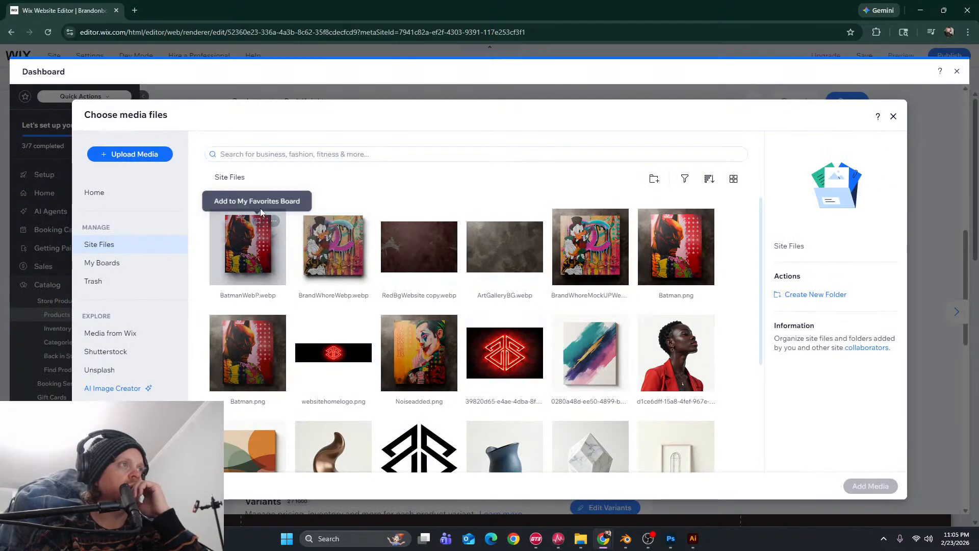
# Move the old BatmanWebP.webp, both Batman.png files and the BrandWhoreMockUP image from Site Files to the trash
pyautogui.click(274, 222)
pyautogui.click(336, 422)
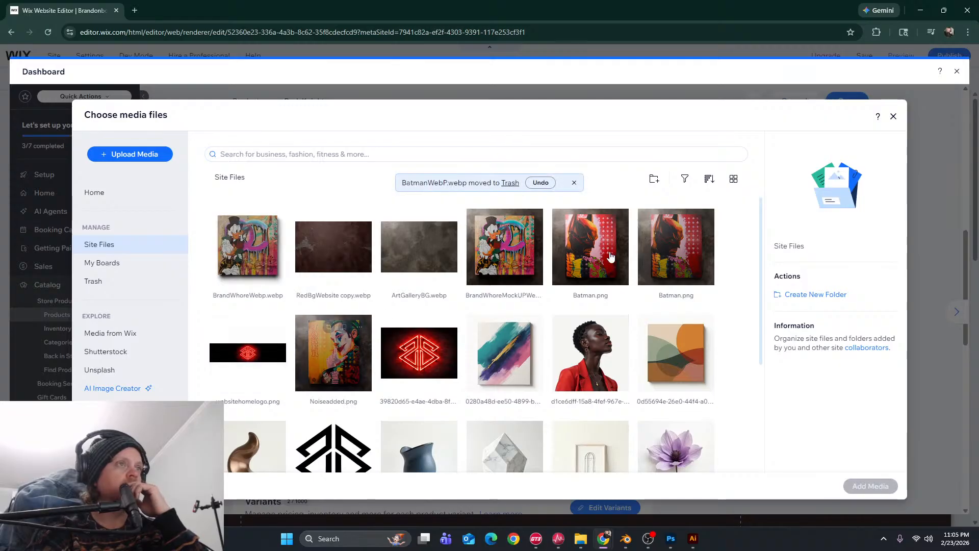
pyautogui.click(617, 221)
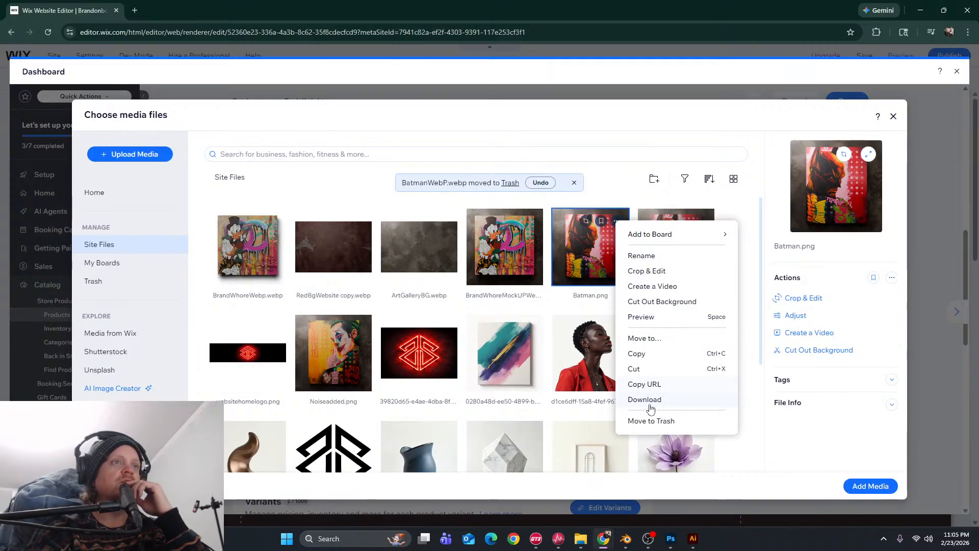
pyautogui.click(617, 221)
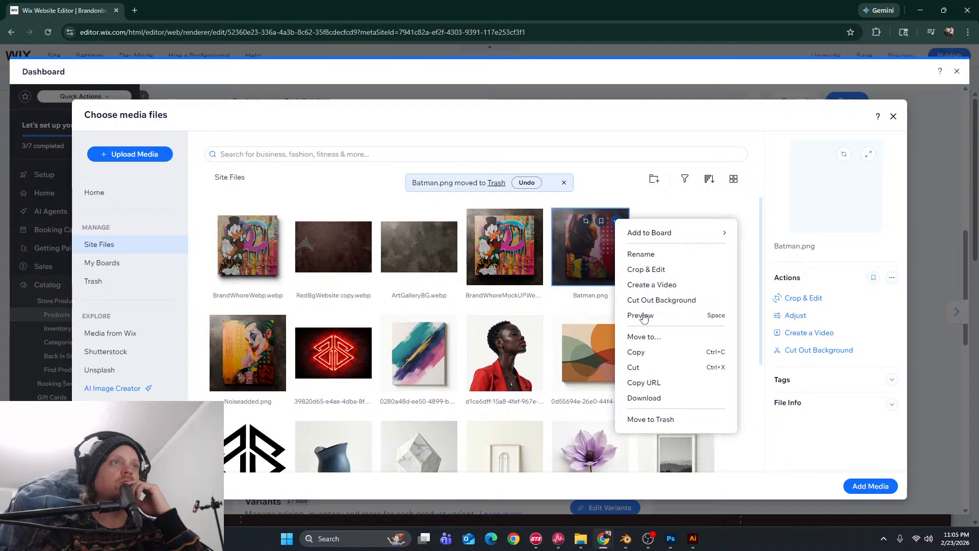
pyautogui.click(650, 421)
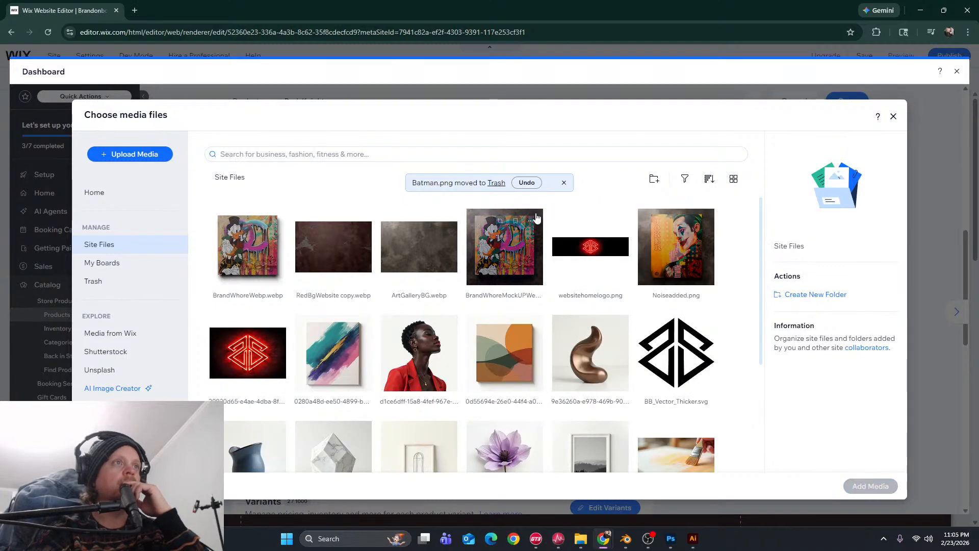
pyautogui.click(531, 221)
pyautogui.click(574, 420)
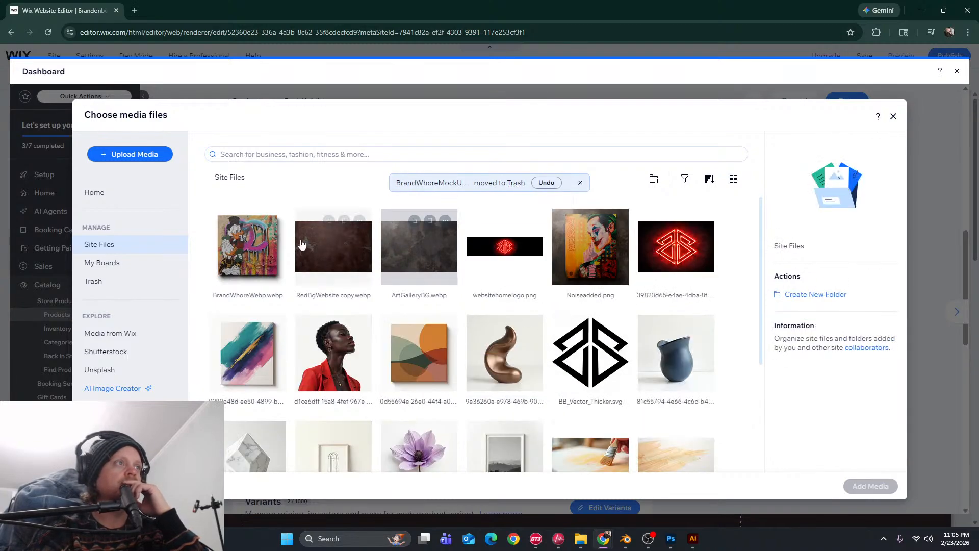
# Upload the BatmanWebP WebP file from the WebSiteDeisn folder and add it as the Dark Knight product's main image
pyautogui.click(133, 155)
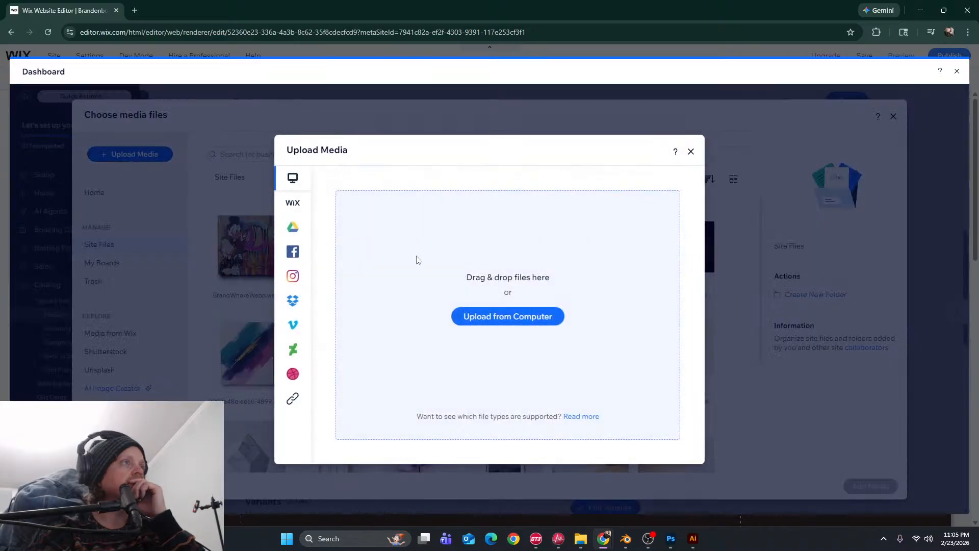
pyautogui.click(491, 314)
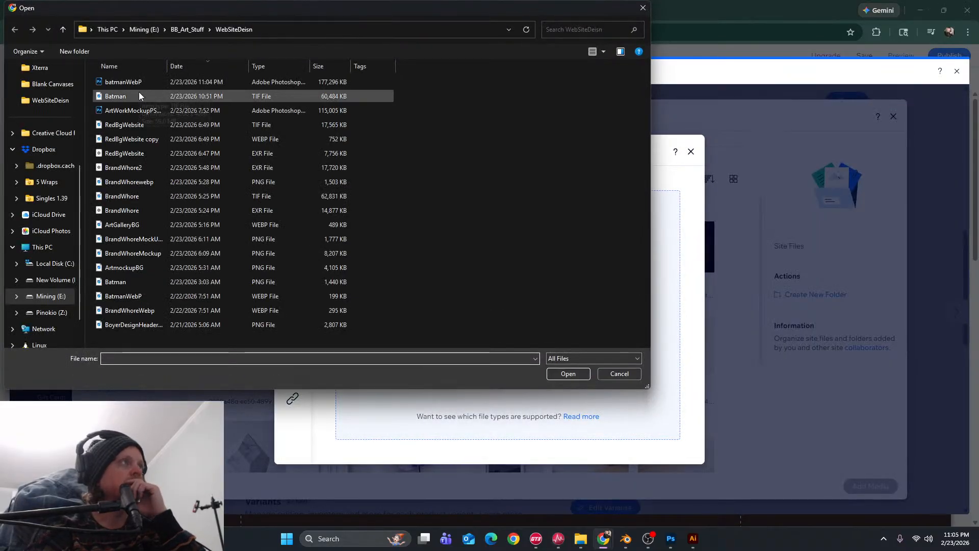
pyautogui.click(185, 297)
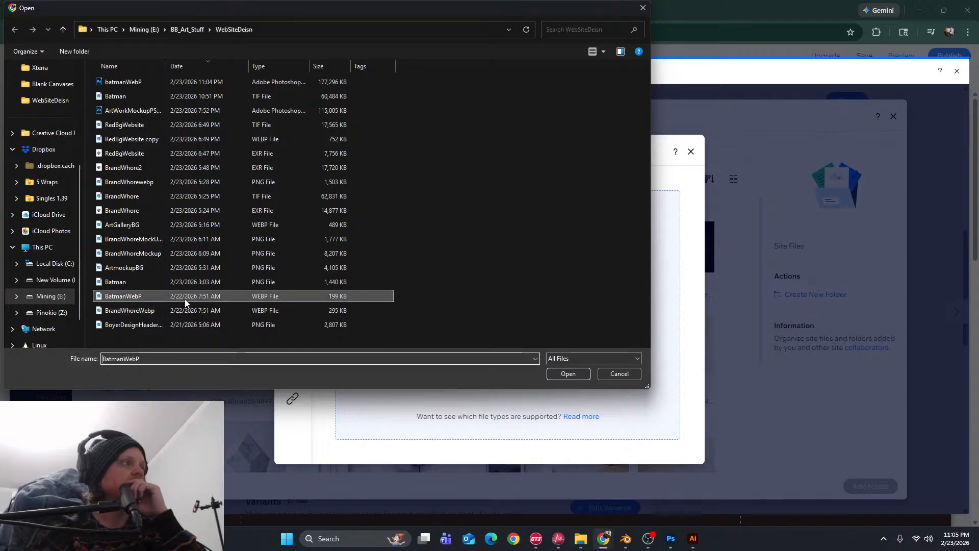
pyautogui.click(566, 373)
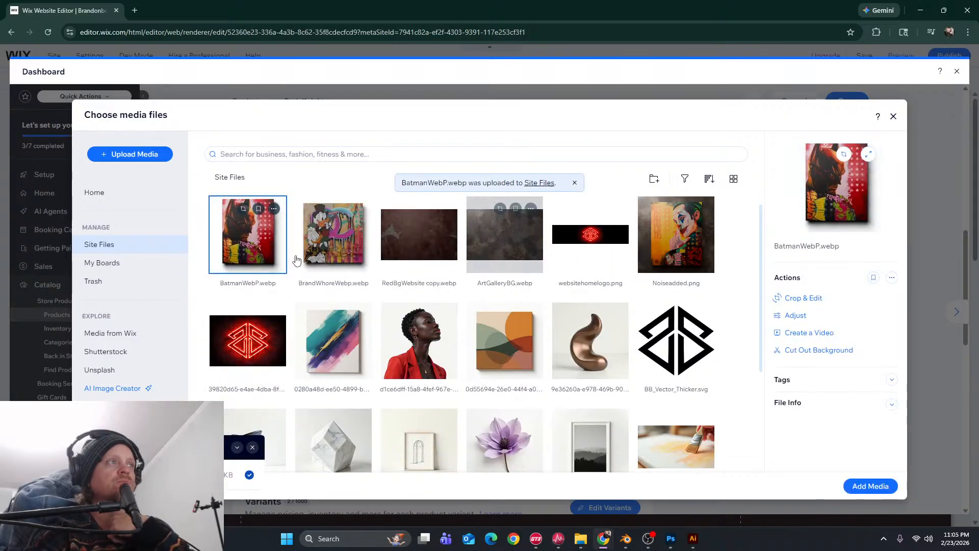
pyautogui.click(863, 486)
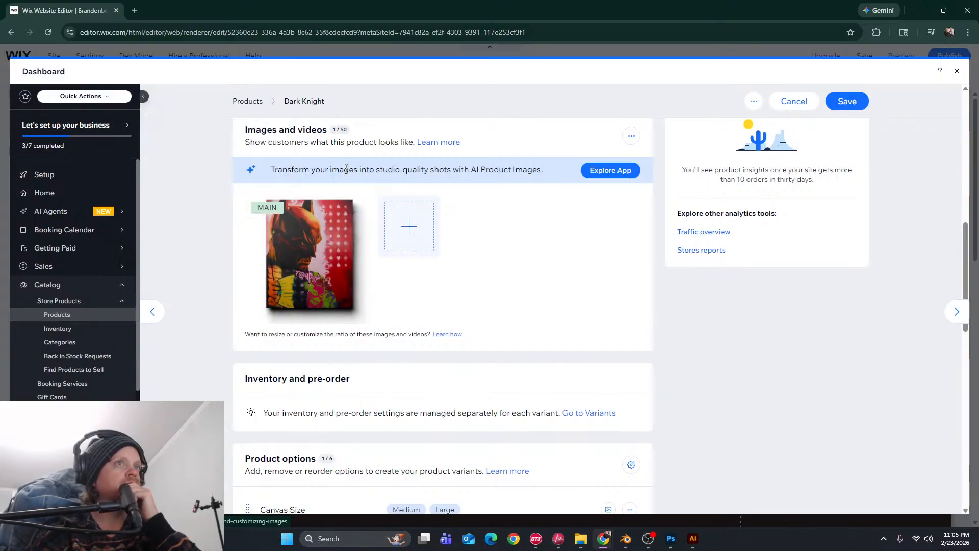
# Save the Dark Knight product and reload the website editor to refresh the Fine Art Prints gallery
pyautogui.click(847, 101)
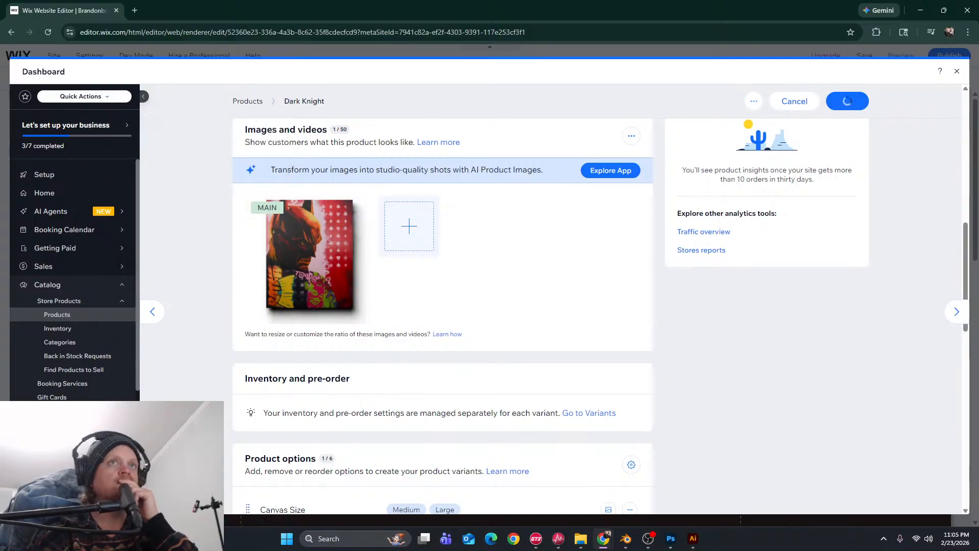
pyautogui.click(958, 72)
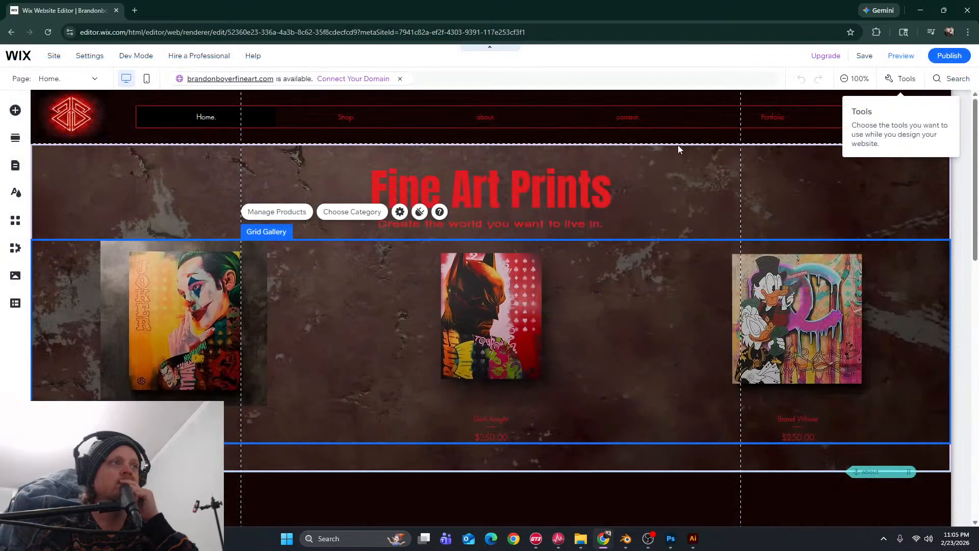
pyautogui.click(379, 32)
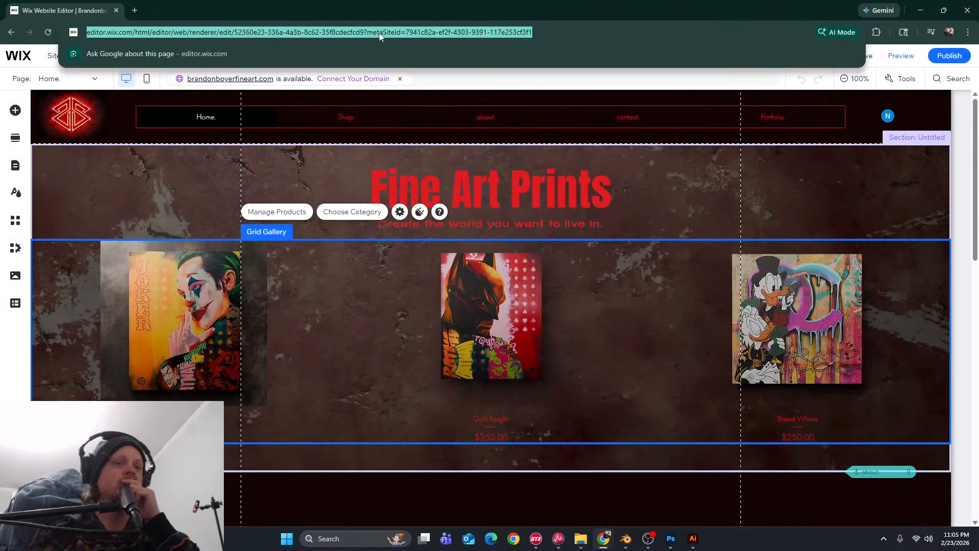
pyautogui.press('Return')
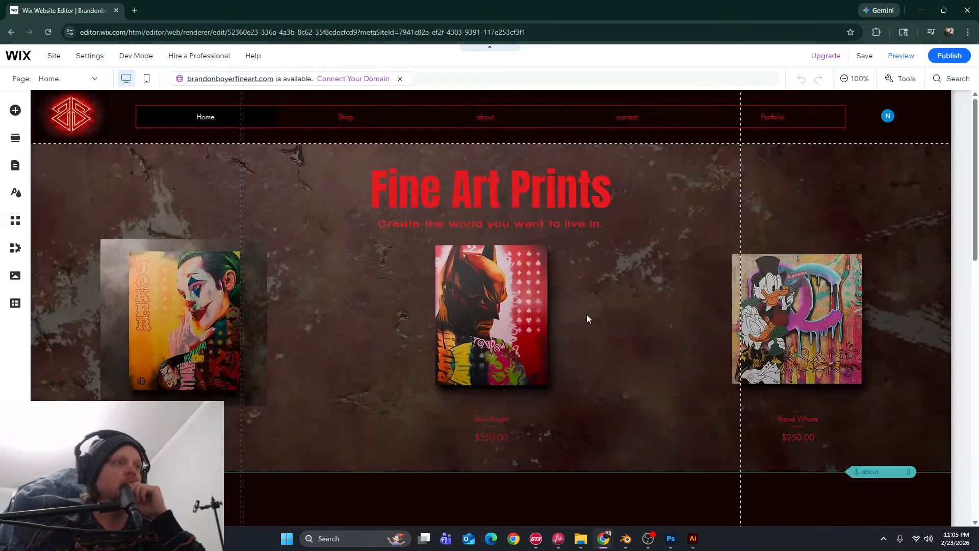
pyautogui.click(586, 314)
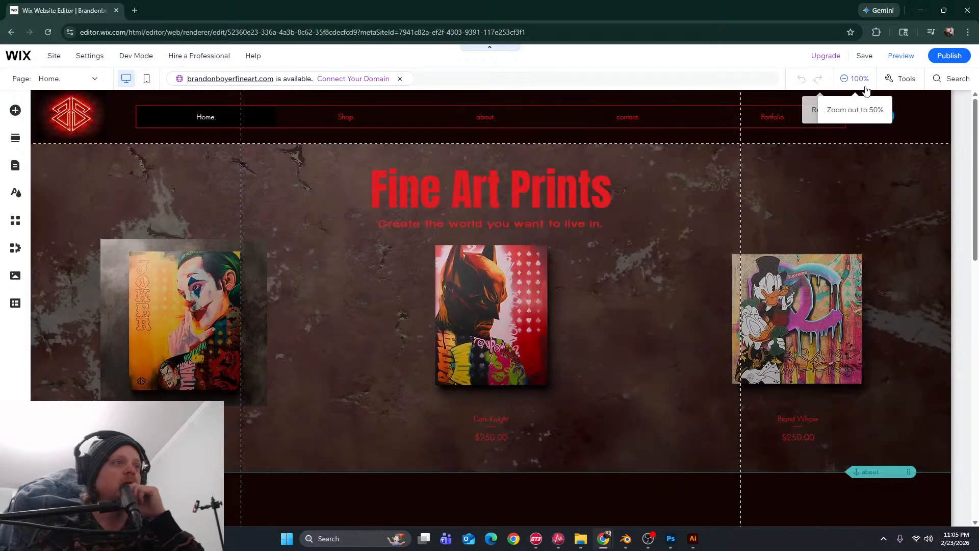
pyautogui.click(853, 109)
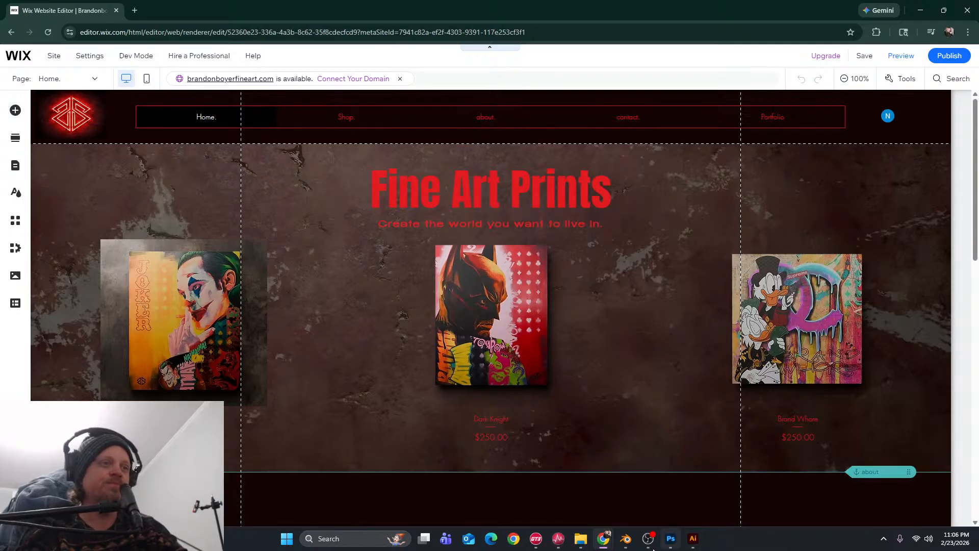
# Switch to Blender and move the area light Light.001 along the global Z axis
pyautogui.moveTo(626, 545)
pyautogui.click(581, 472)
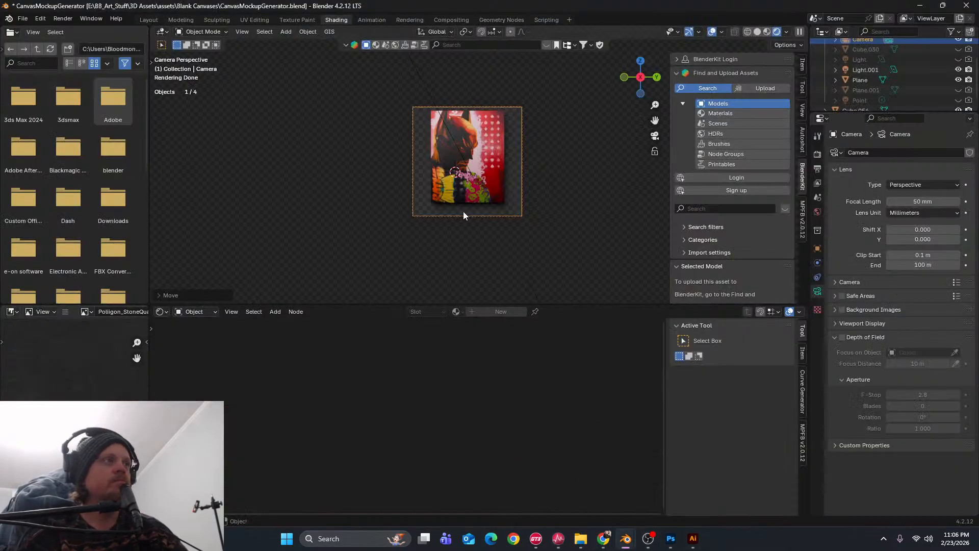
pyautogui.click(423, 86)
pyautogui.click(423, 84)
pyautogui.press('g')
pyautogui.press('z')
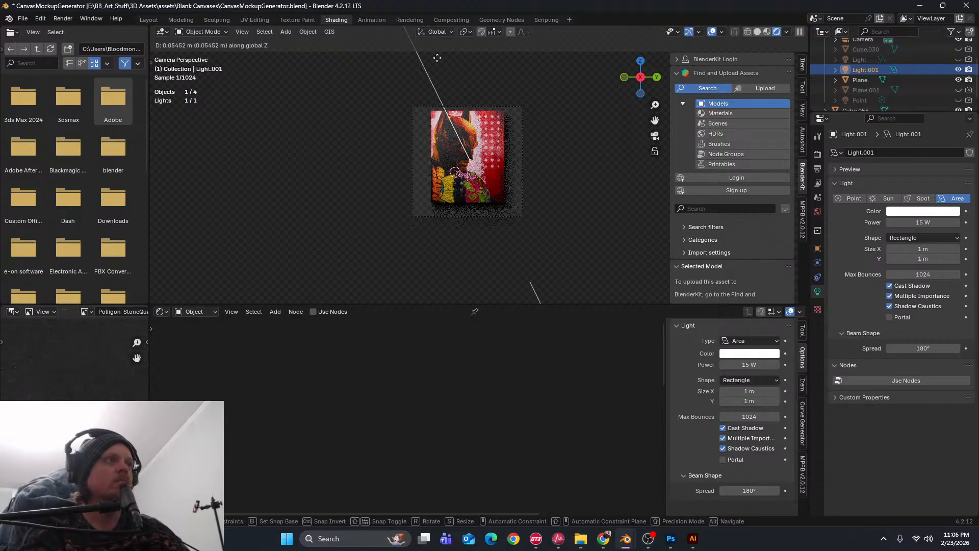
pyautogui.click(418, 167)
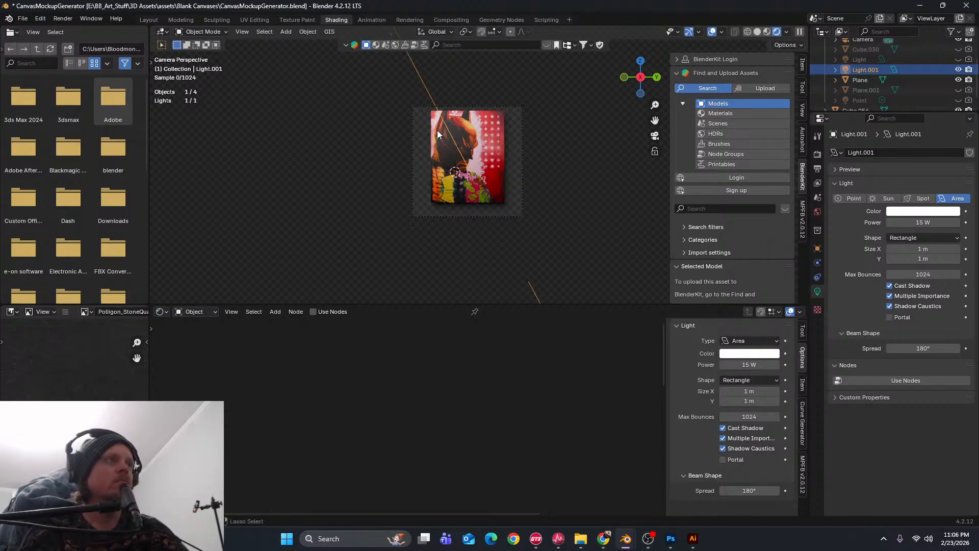
# Try moving the area light much lower along the global Z axis, and undo that move
pyautogui.click(436, 130)
pyautogui.click(437, 131)
pyautogui.press('g')
pyautogui.press('z')
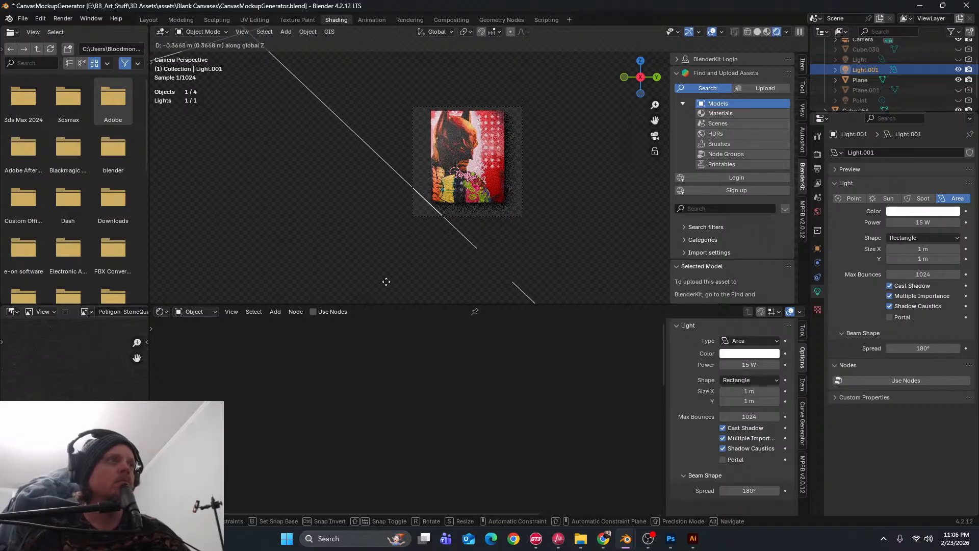
pyautogui.click(408, 263)
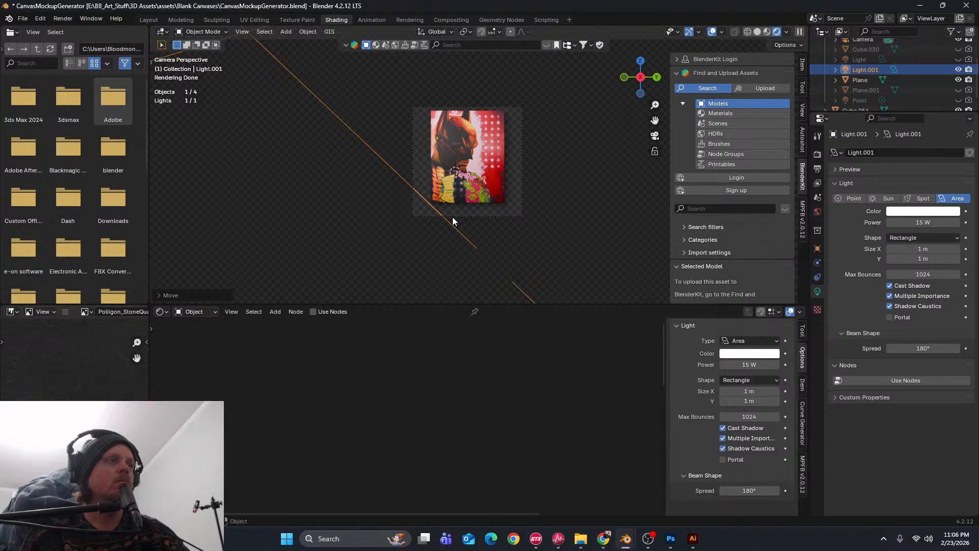
pyautogui.hotkey('ctrl', 'z')
# Nudge the area light along the global Z axis and rotate it slightly about the global Y axis, checking the canvas shading
pyautogui.press('g')
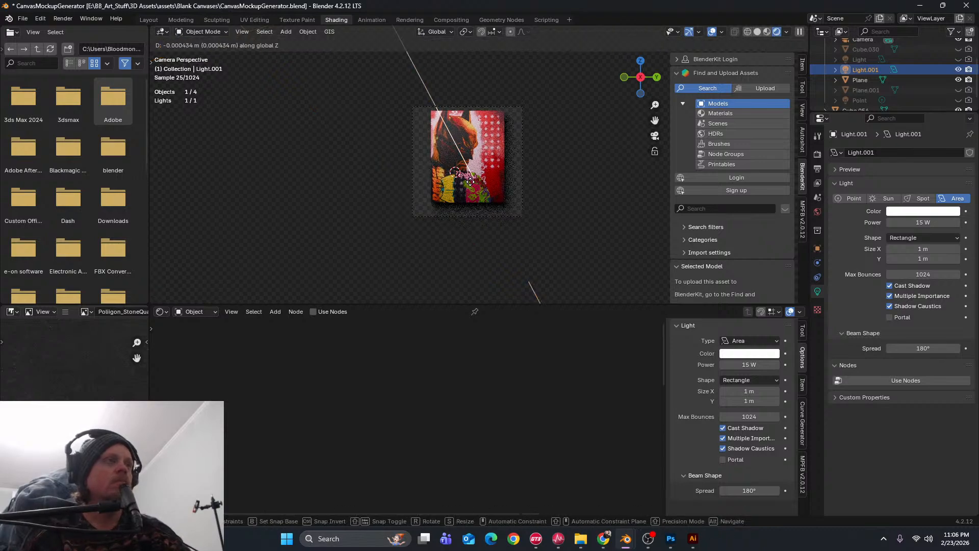
pyautogui.click(499, 159)
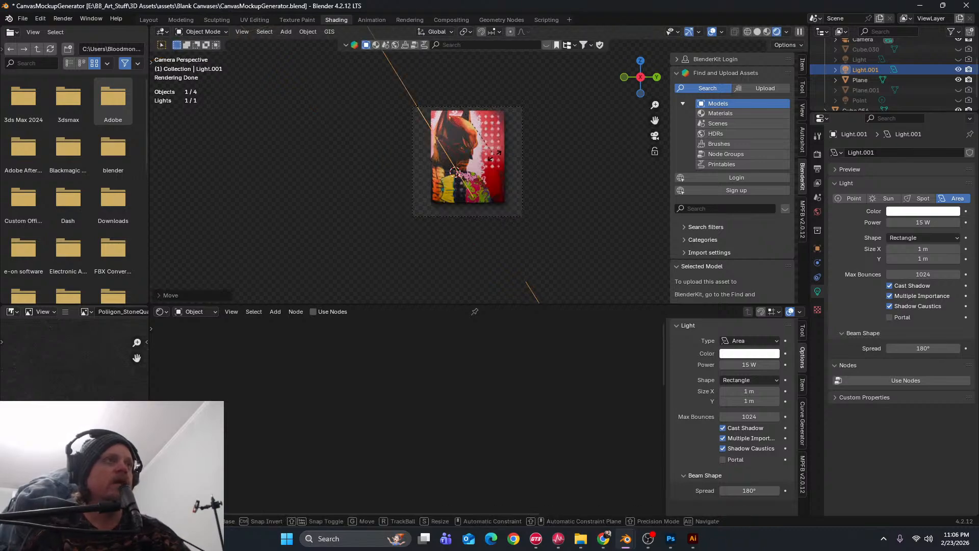
pyautogui.press('r')
pyautogui.press('y')
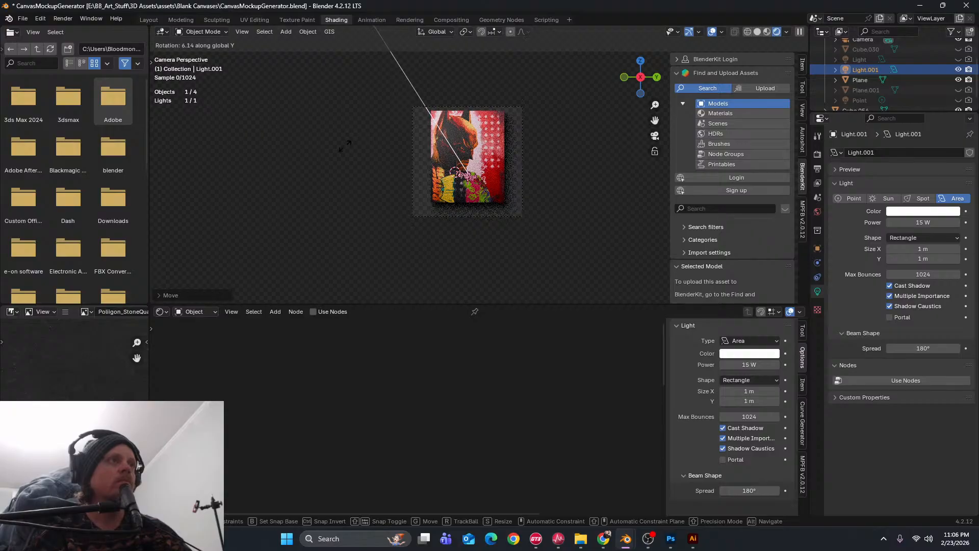
pyautogui.click(357, 84)
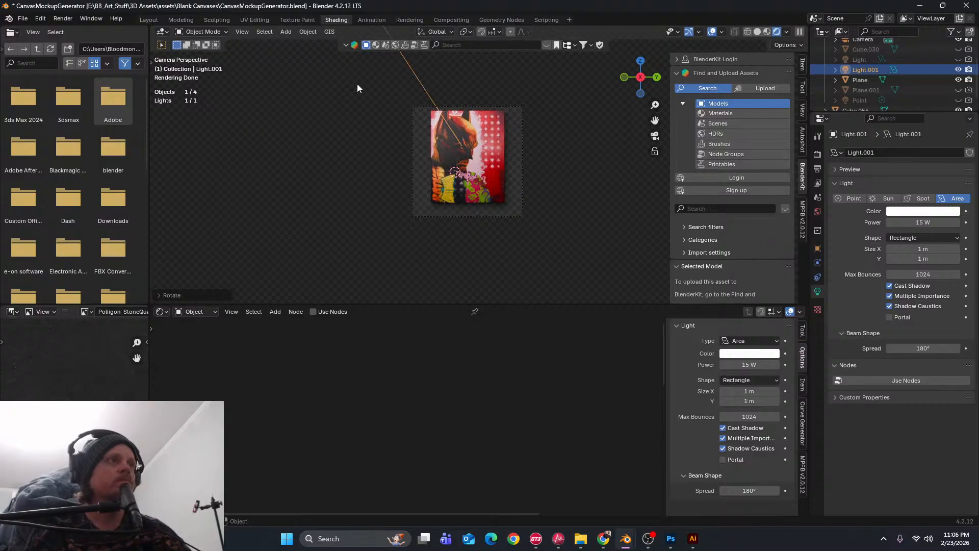
pyautogui.scroll(5, 436, 119)
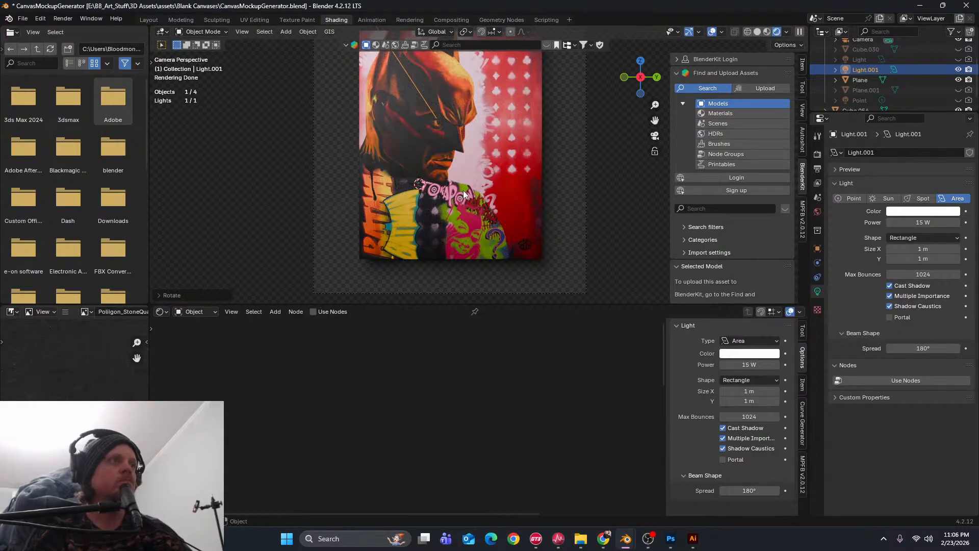
pyautogui.scroll(-5, 464, 190)
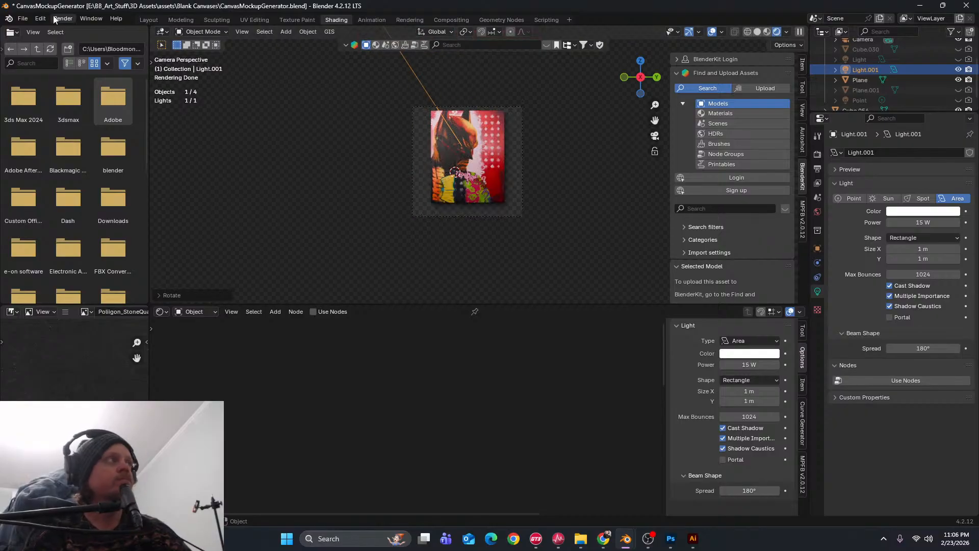
# Render the Batman canvas with the adjusted lighting and inspect the painted texture around the TOKAPOW lettering
pyautogui.click(63, 18)
pyautogui.click(80, 30)
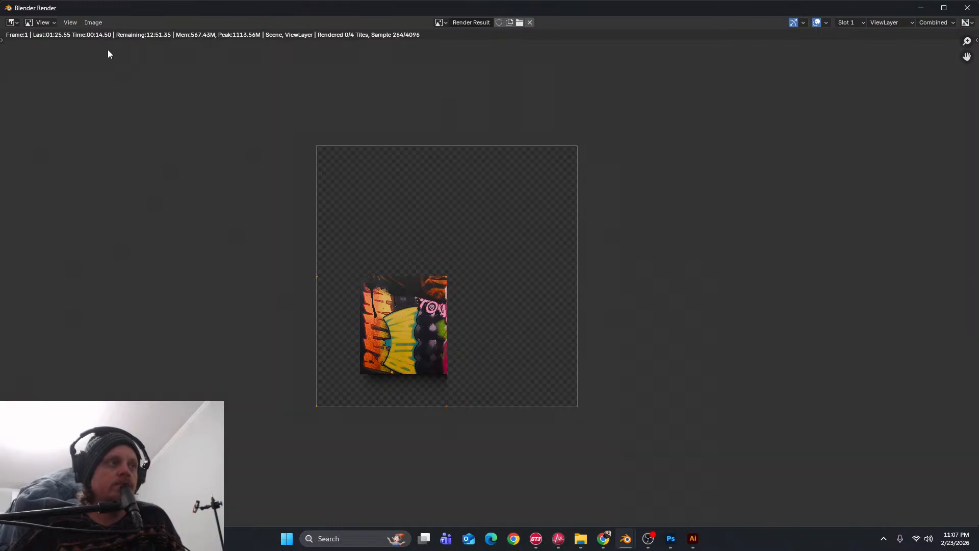
pyautogui.scroll(7, 386, 332)
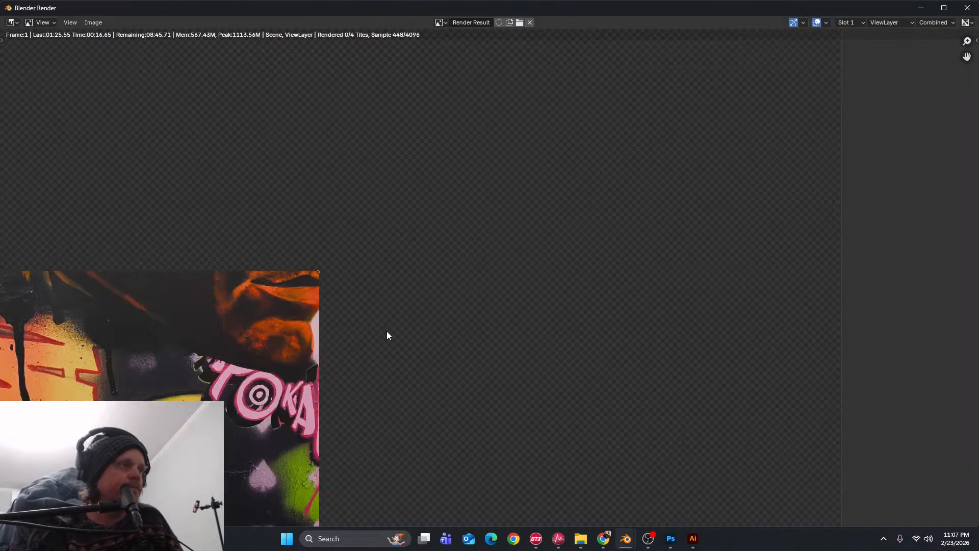
pyautogui.moveTo(264, 352); pyautogui.dragTo(451, 292, button='middle')
pyautogui.scroll(2, 323, 323)
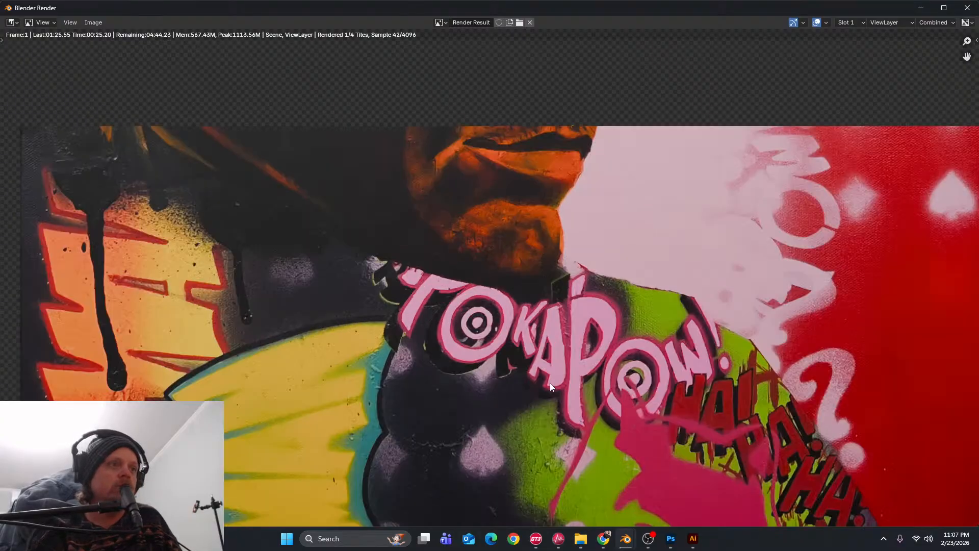
pyautogui.moveTo(524, 401); pyautogui.dragTo(513, 369, button='middle')
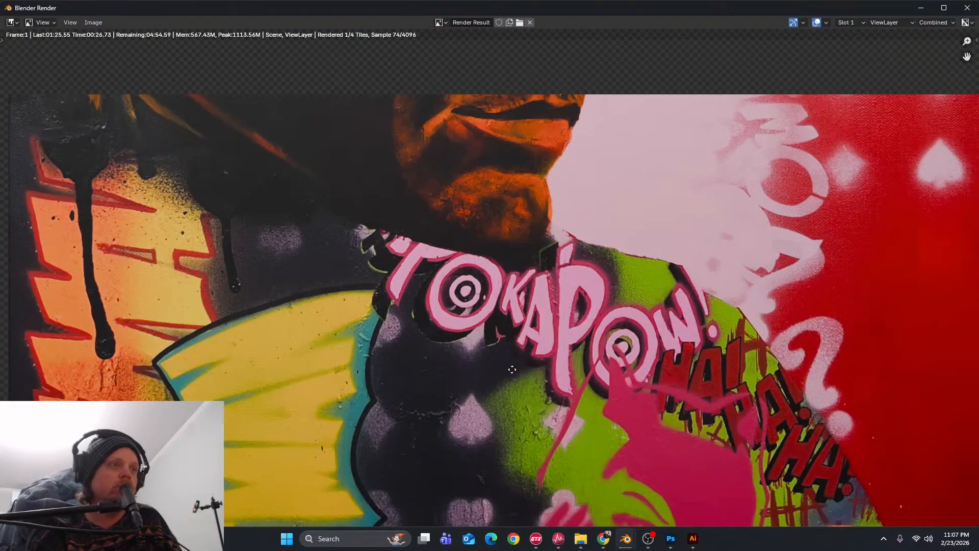
pyautogui.scroll(1, 519, 421)
pyautogui.scroll(-10, 551, 373)
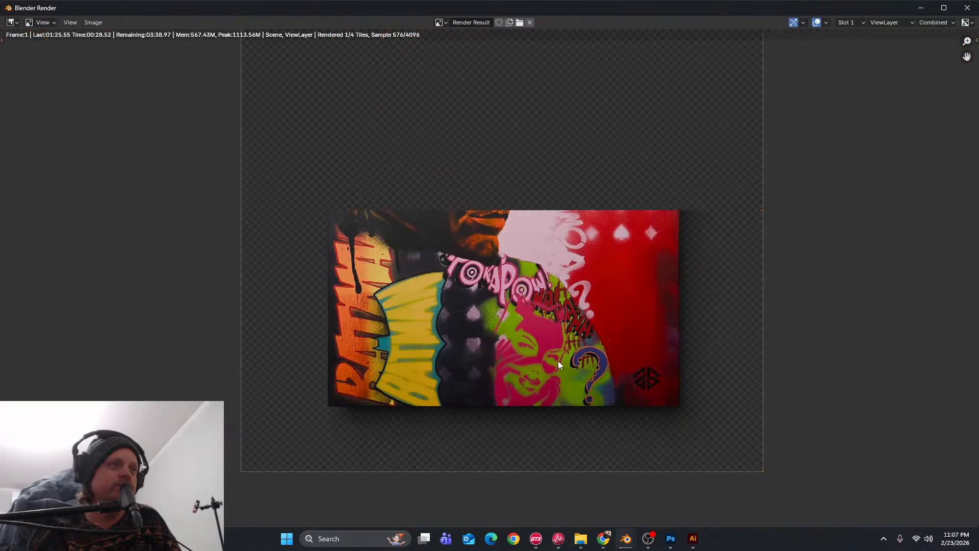
# Examine the Batman canvas render up close, checking the card-suit pattern, canvas weave, lettering and overall lighting
pyautogui.moveTo(535, 320); pyautogui.dragTo(484, 363, button='middle')
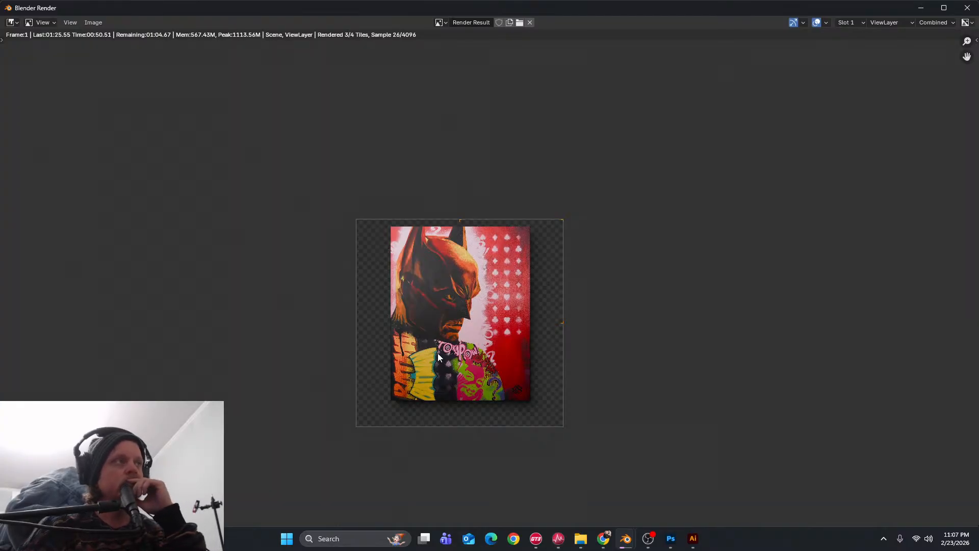
pyautogui.scroll(5, 438, 357)
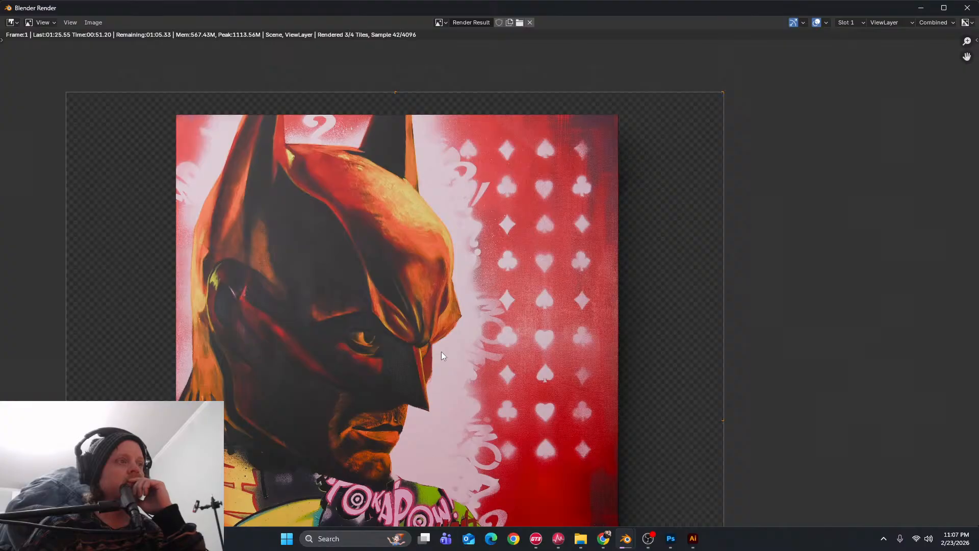
pyautogui.scroll(5, 427, 305)
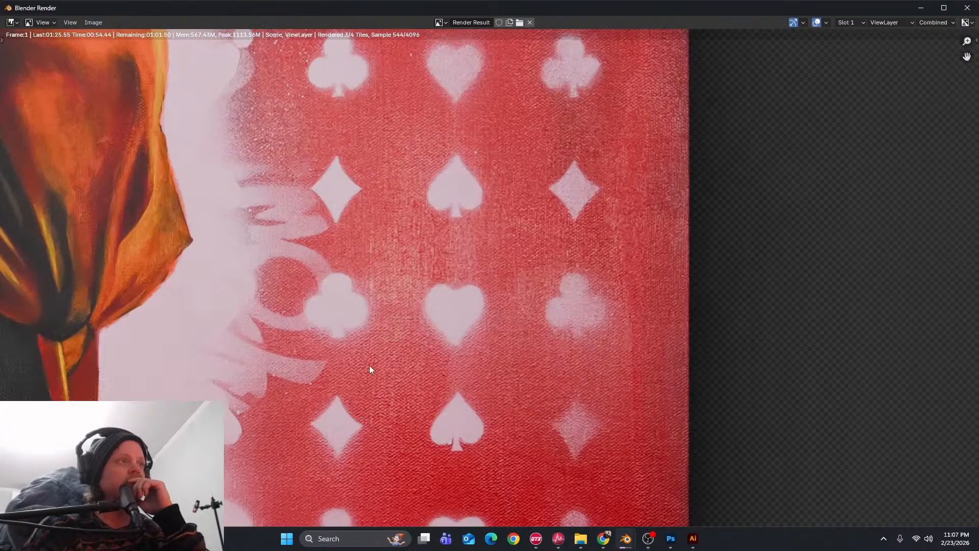
pyautogui.scroll(-4, 489, 209)
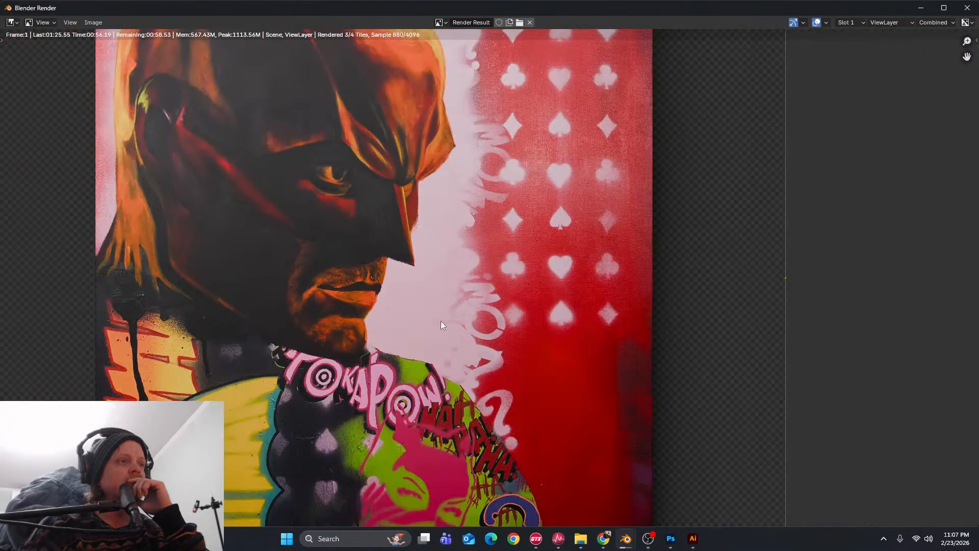
pyautogui.moveTo(442, 235)
pyautogui.mouseDown(button='middle')
pyautogui.moveTo(473, 165)
pyautogui.moveTo(473, 92)
pyautogui.mouseUp(button='middle')
pyautogui.scroll(6, 468, 349)
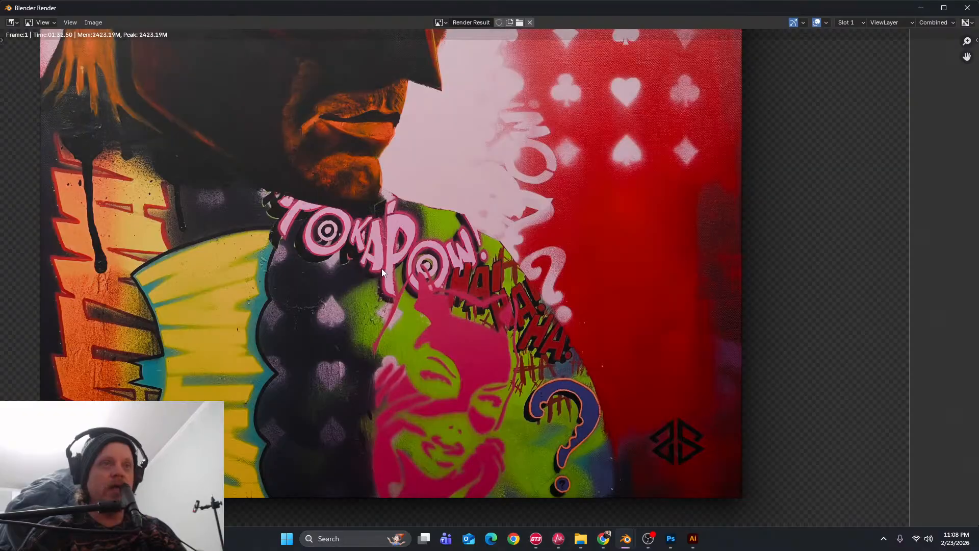
pyautogui.scroll(-3, 390, 289)
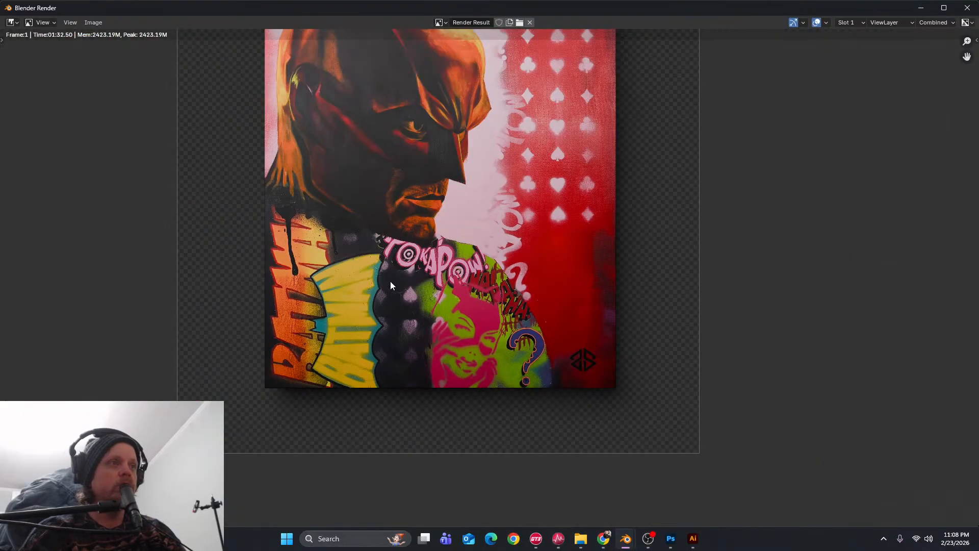
pyautogui.scroll(-2, 390, 281)
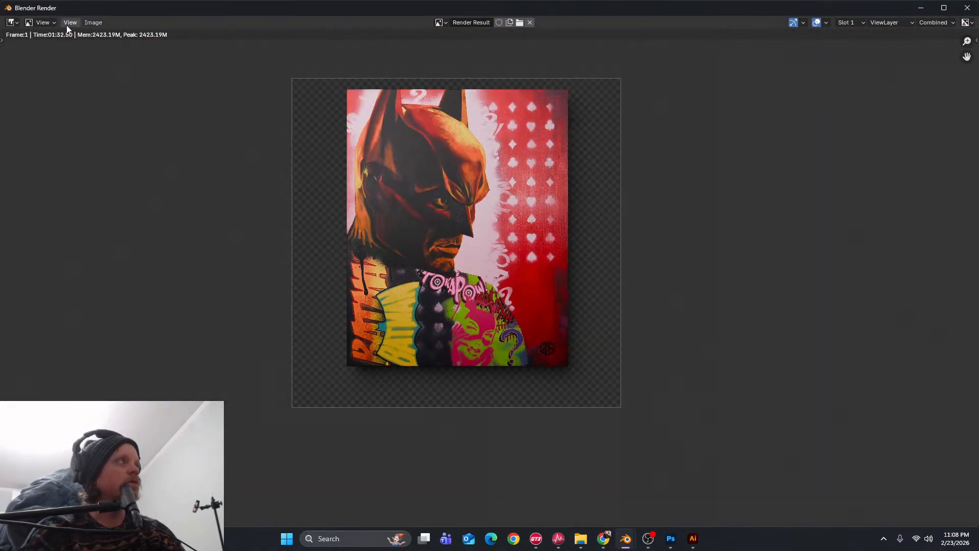
# Save the finished render in TIFF format, overwriting Batman.tif in the WebSiteDeisn folder
pyautogui.click(93, 22)
pyautogui.click(136, 117)
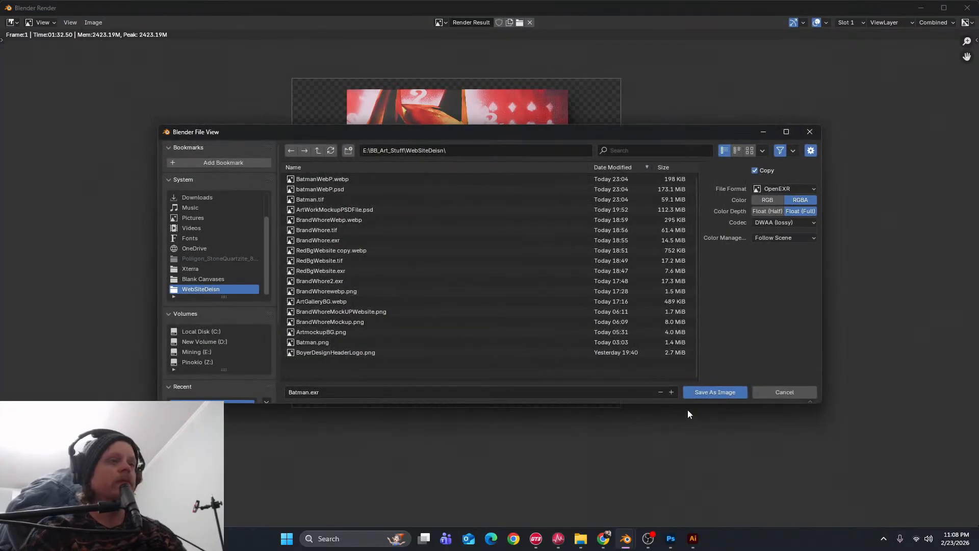
pyautogui.click(780, 189)
pyautogui.click(753, 272)
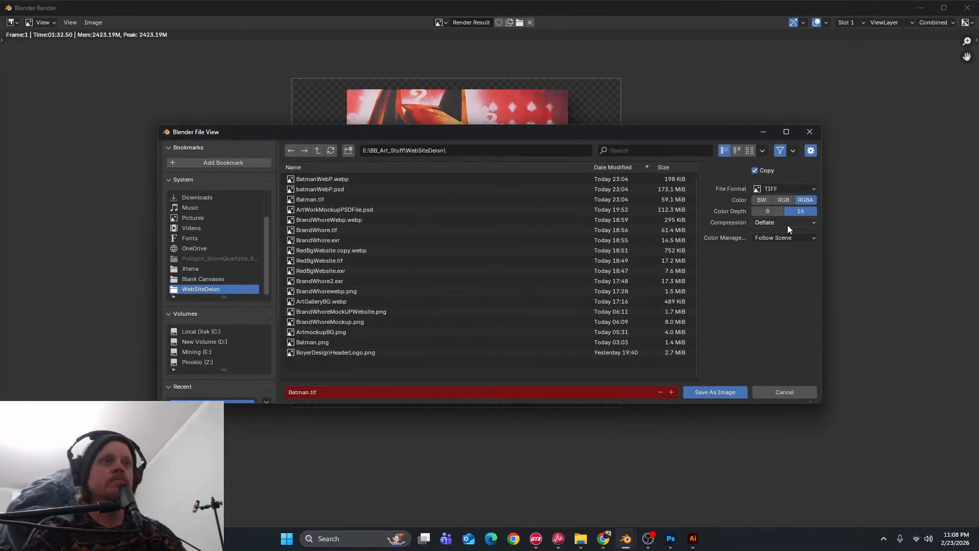
pyautogui.click(724, 391)
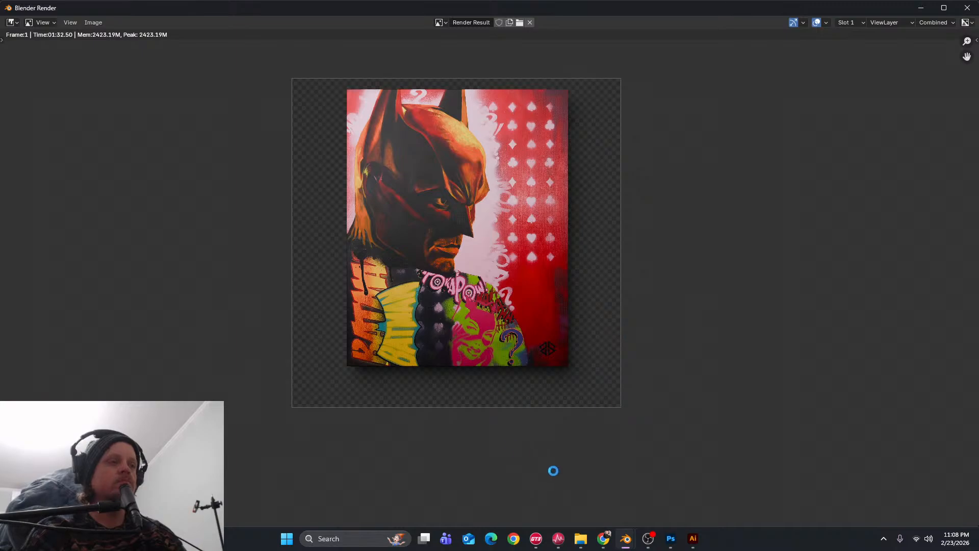
# Switch to Photoshop, delete the old Batman layer from ArtWorkMockupPSDFile.psd, and place the new Batman.tif as an embedded object
pyautogui.click(671, 540)
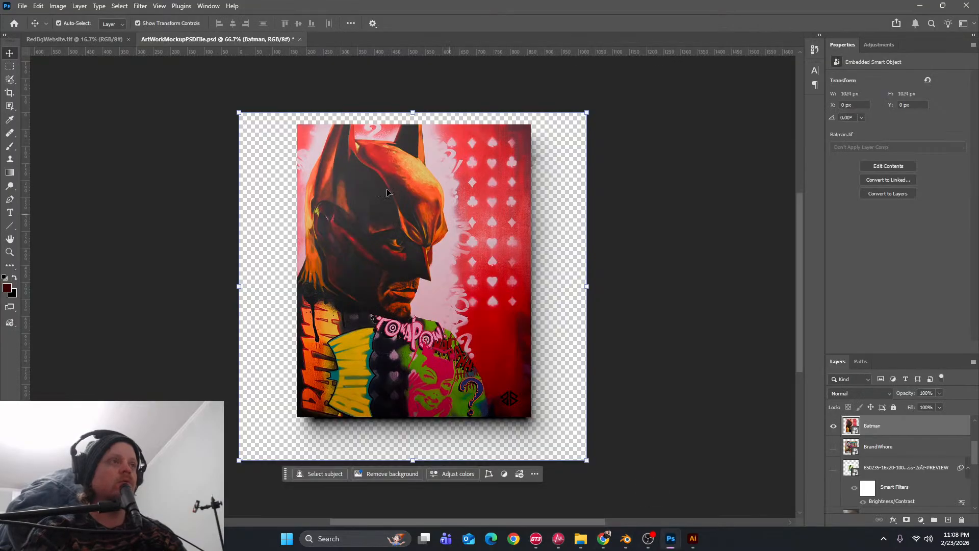
pyautogui.press('Delete')
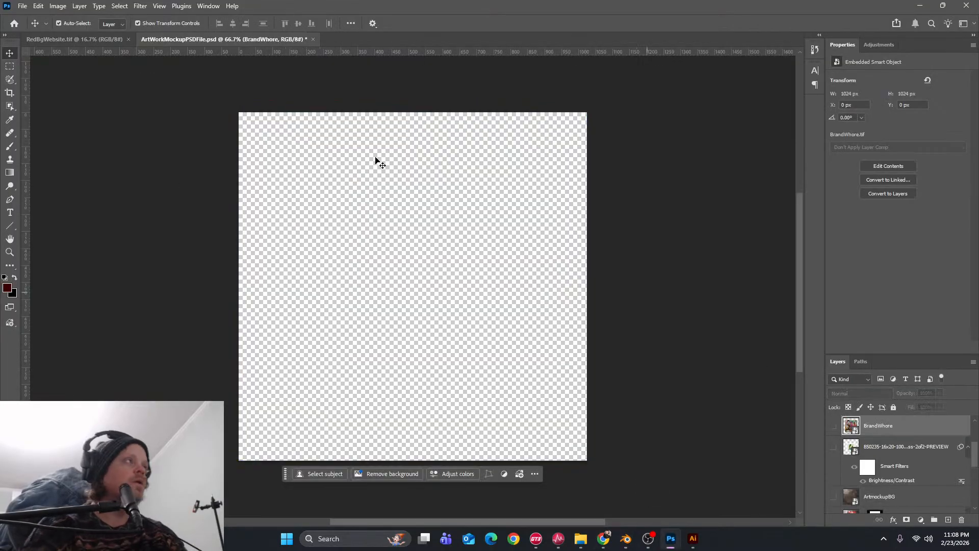
pyautogui.click(22, 5)
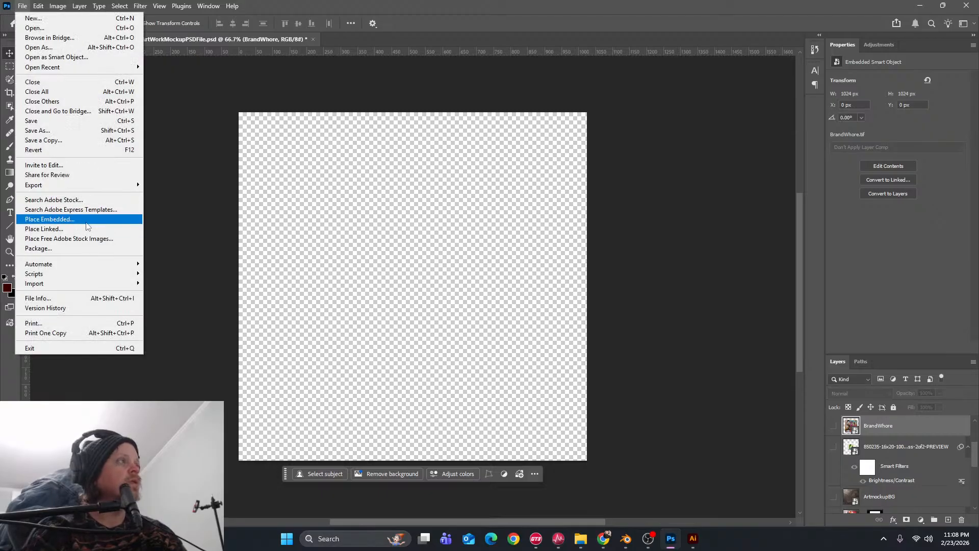
pyautogui.click(87, 222)
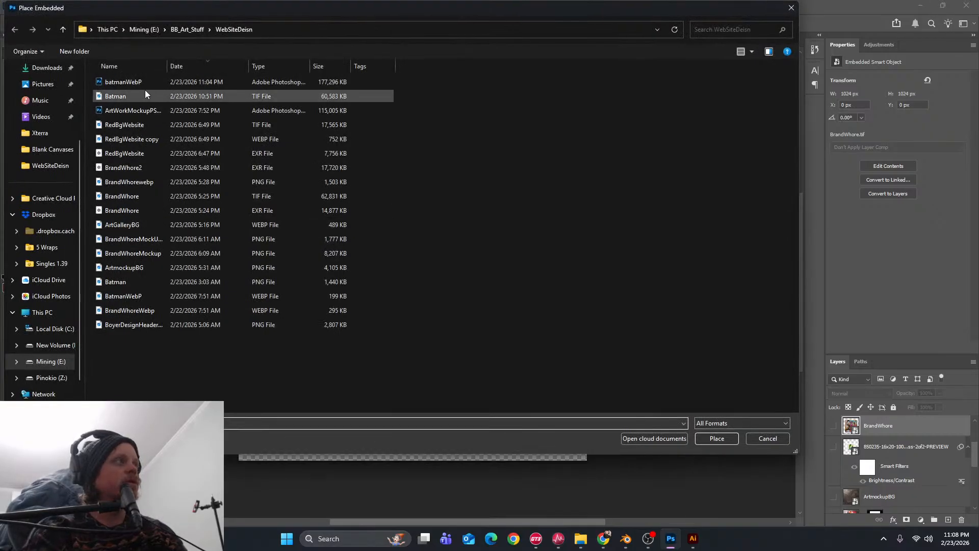
pyautogui.click(149, 96)
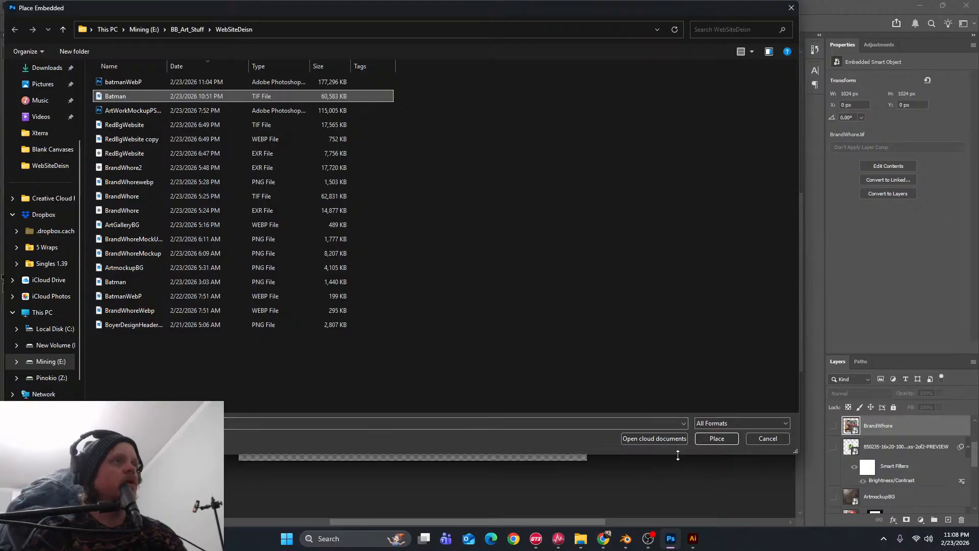
pyautogui.click(709, 437)
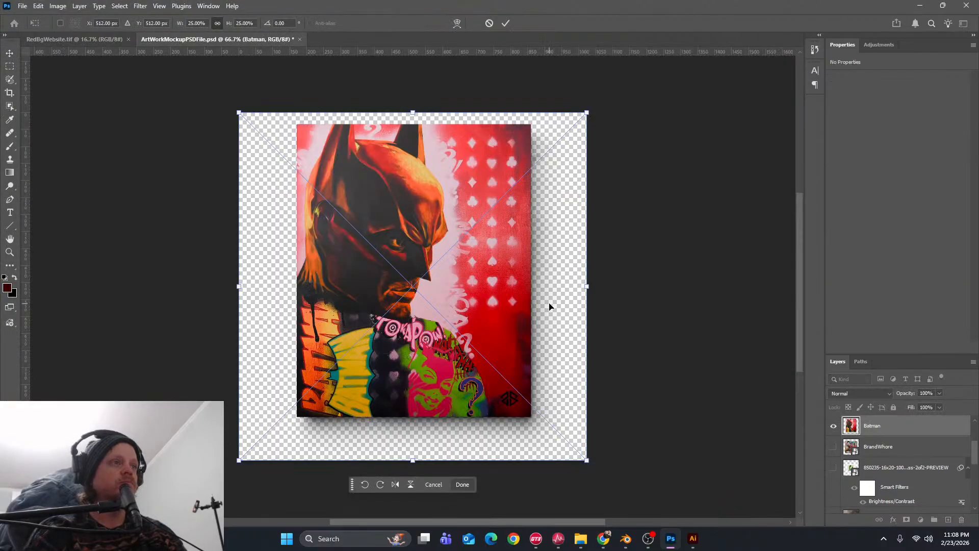
pyautogui.press('Return')
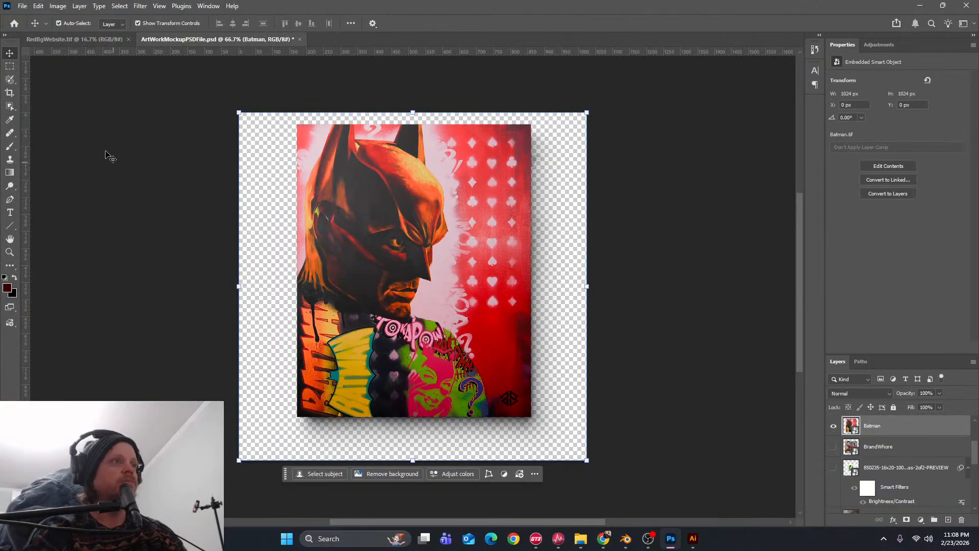
# Set up a copy of the Batman mockup in WebP format and enter a batman file name for it
pyautogui.click(24, 6)
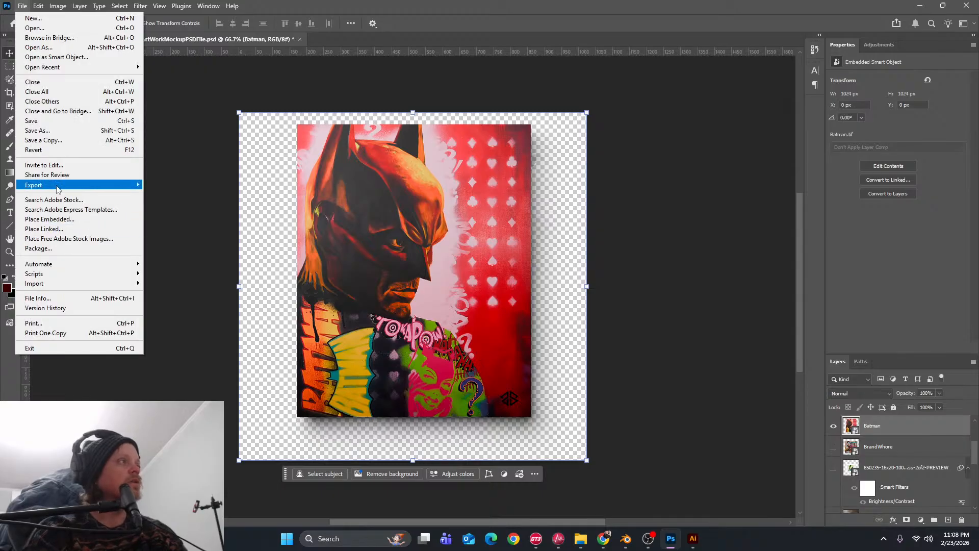
pyautogui.moveTo(122, 185)
pyautogui.click(71, 140)
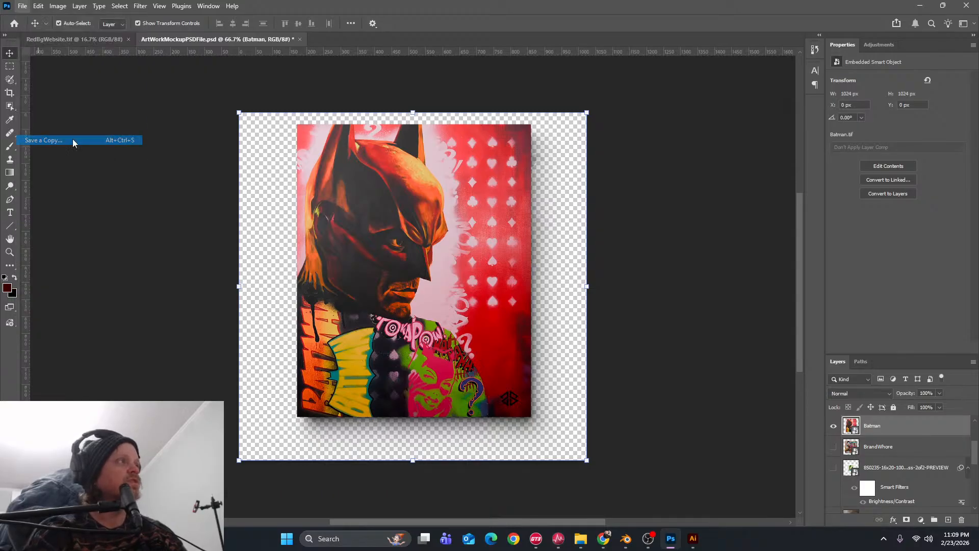
pyautogui.click(201, 400)
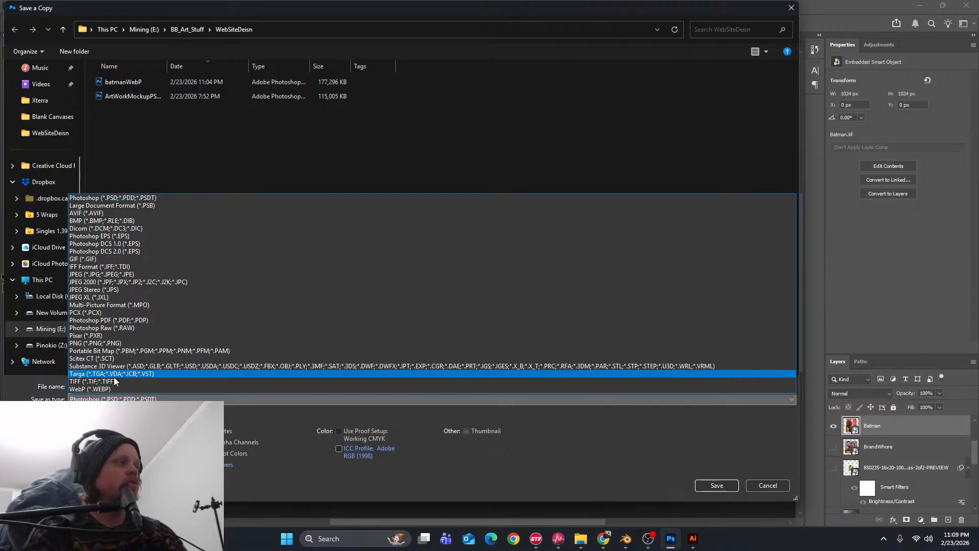
pyautogui.click(287, 375)
pyautogui.click(164, 387)
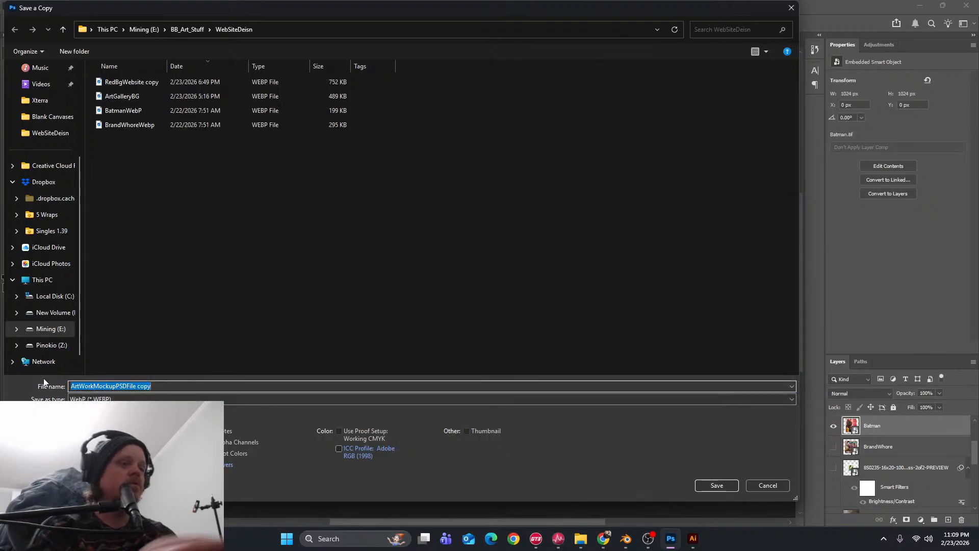
pyautogui.write('batmna')
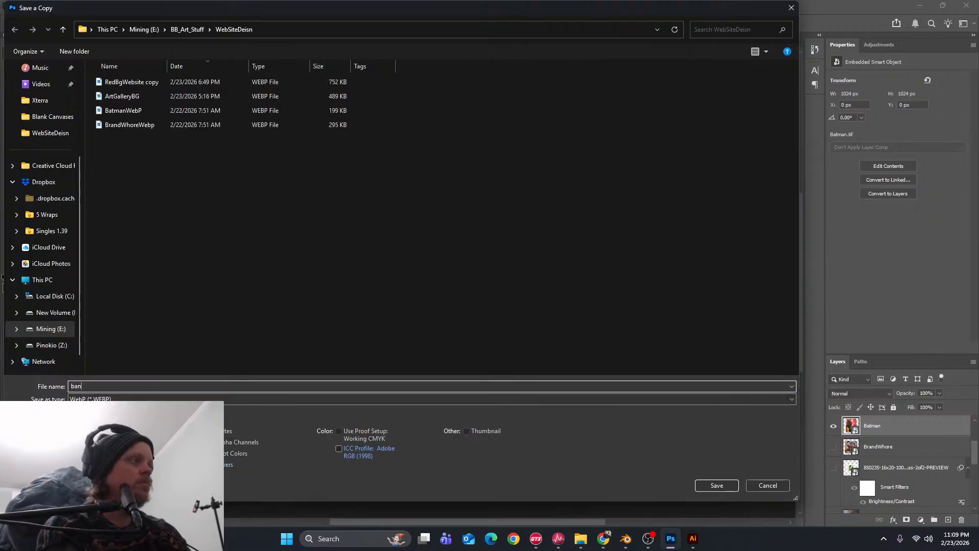
pyautogui.press('BackSpace')
pyautogui.write('0an')
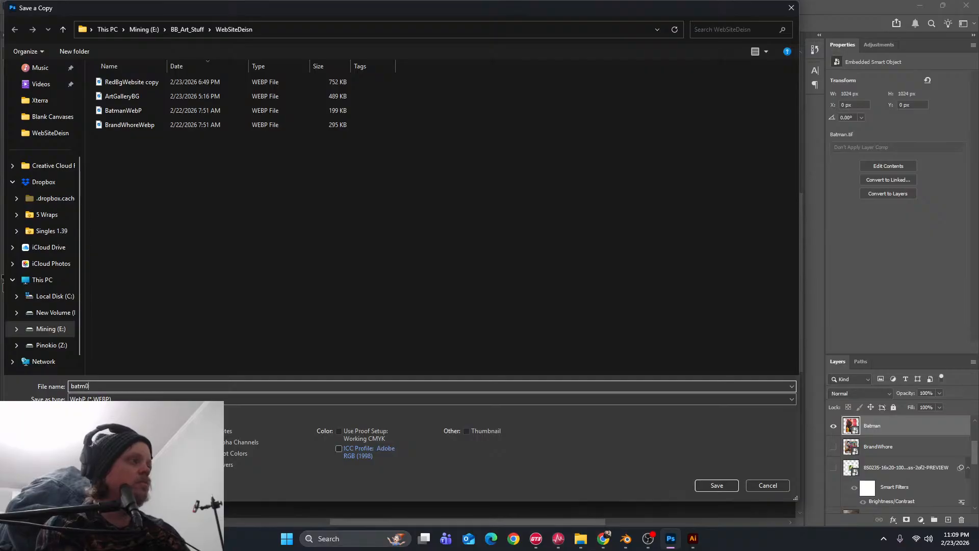
# Save a copy of the Batman artwork in WebP format as batmanWebP, replacing the existing file and accepting the export options
pyautogui.press('BackSpace')
pyautogui.write('anWebP')
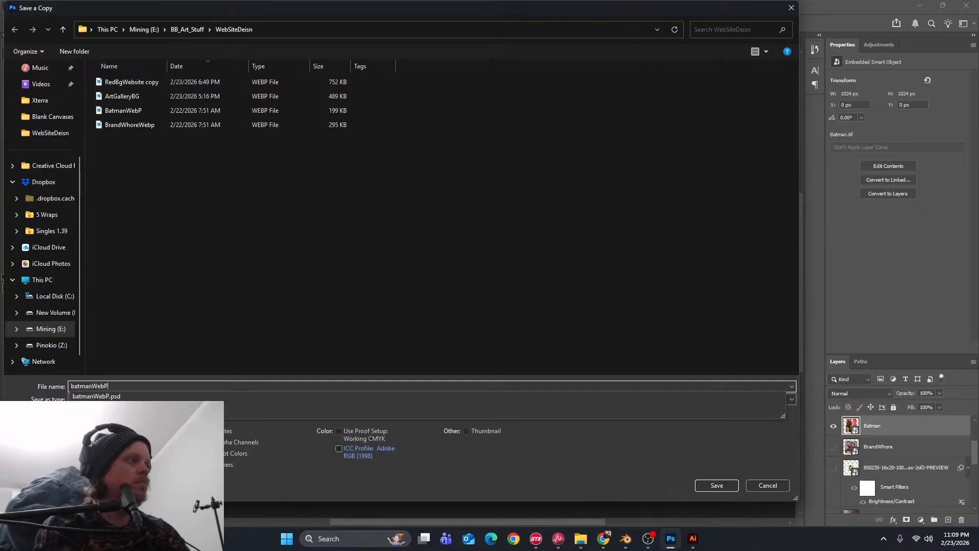
pyautogui.click(122, 327)
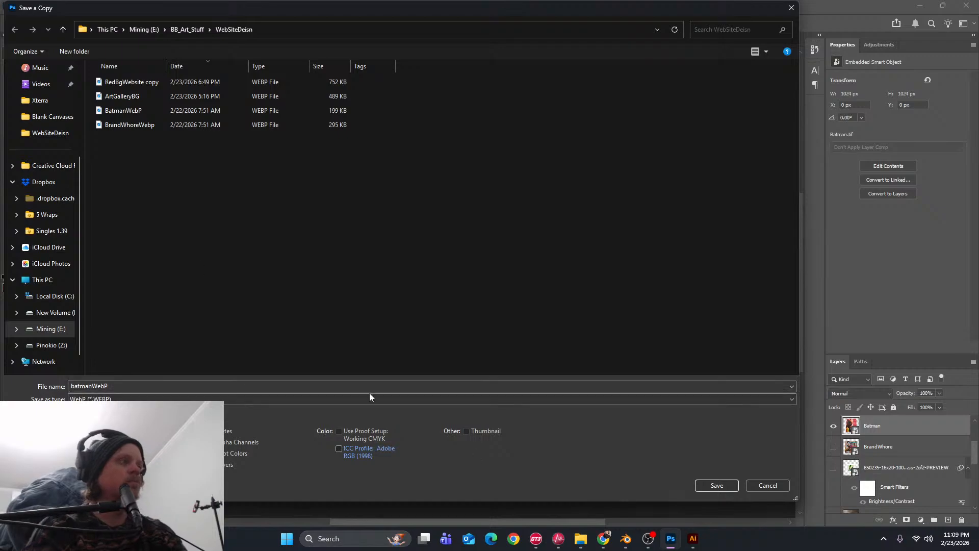
pyautogui.click(715, 488)
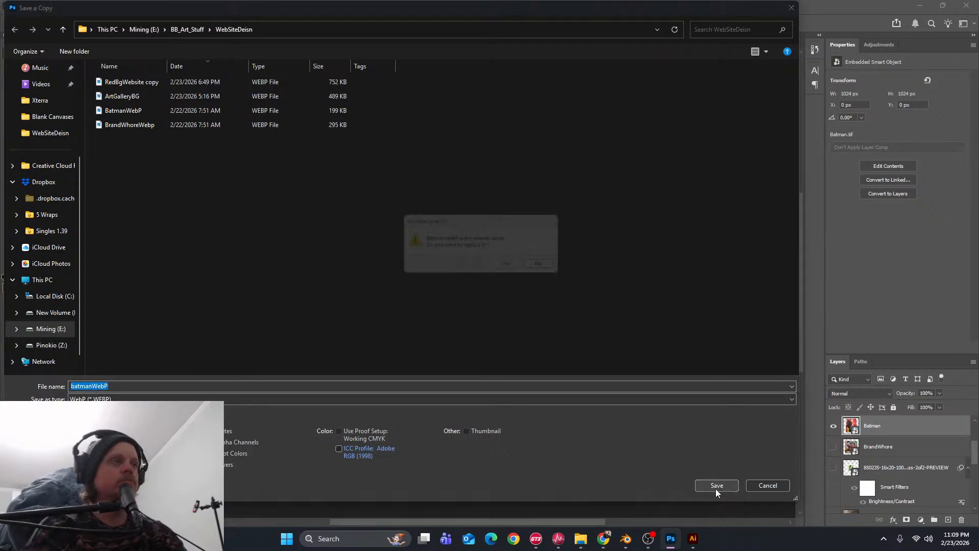
pyautogui.click(502, 268)
pyautogui.click(554, 140)
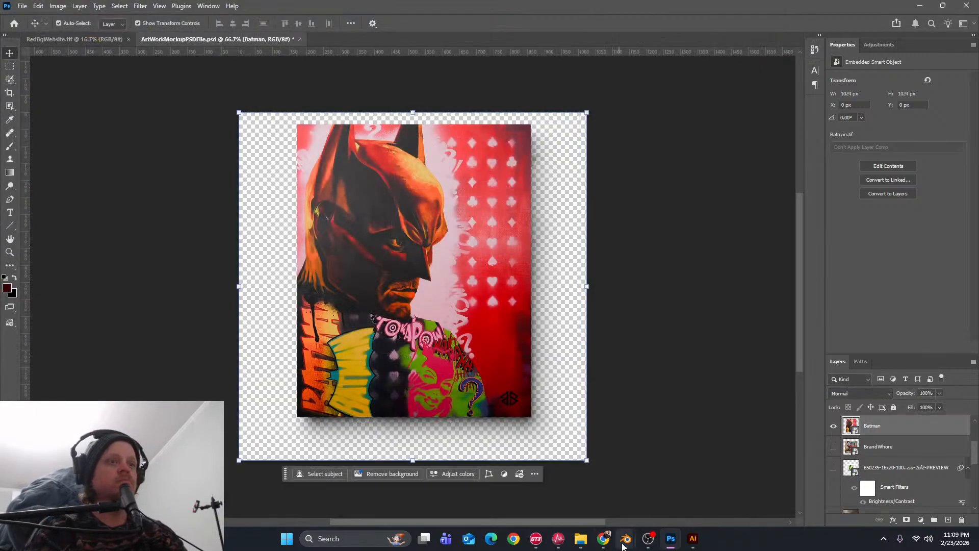
# Switch to the Wix website editor, open the Dark Knight product for editing and remove its main image
pyautogui.moveTo(603, 542)
pyautogui.click(658, 489)
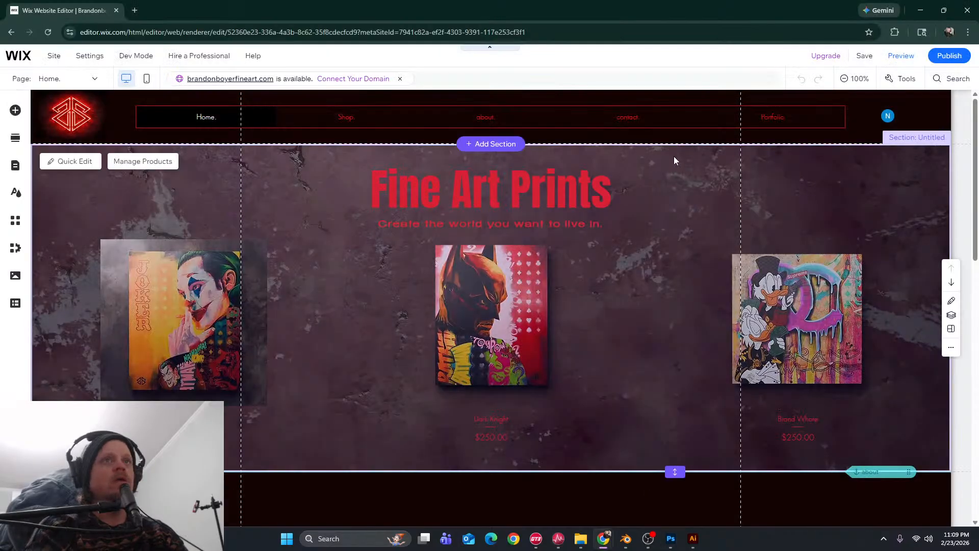
pyautogui.click(157, 164)
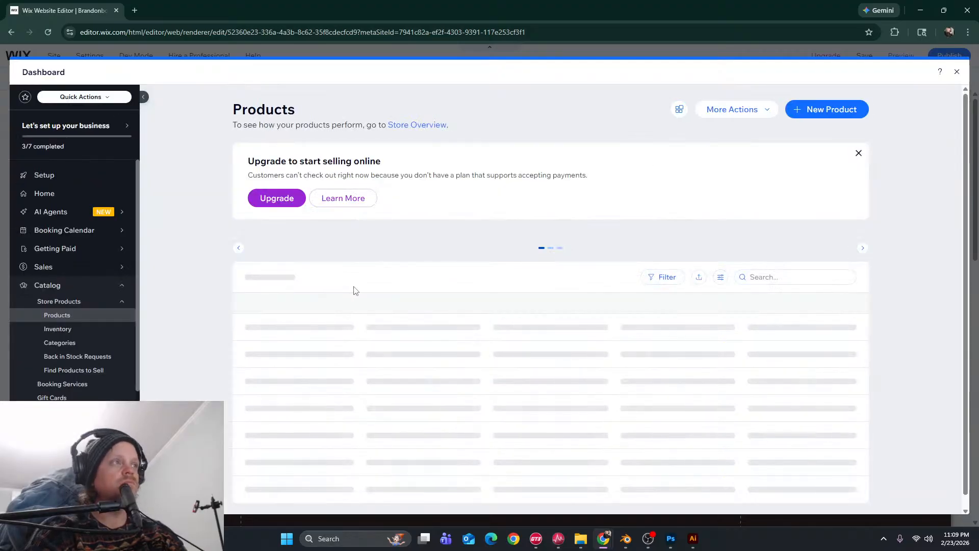
pyautogui.click(329, 372)
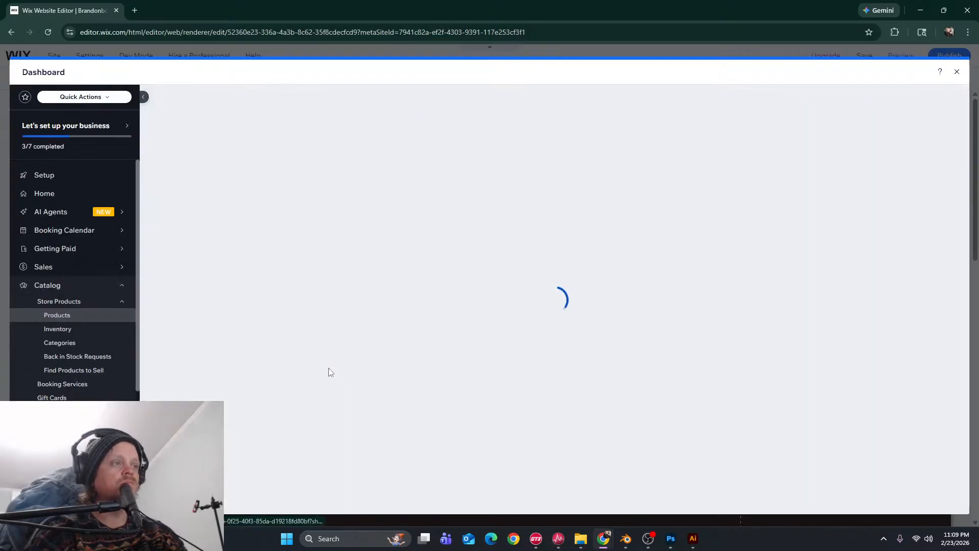
pyautogui.scroll(-10, 462, 365)
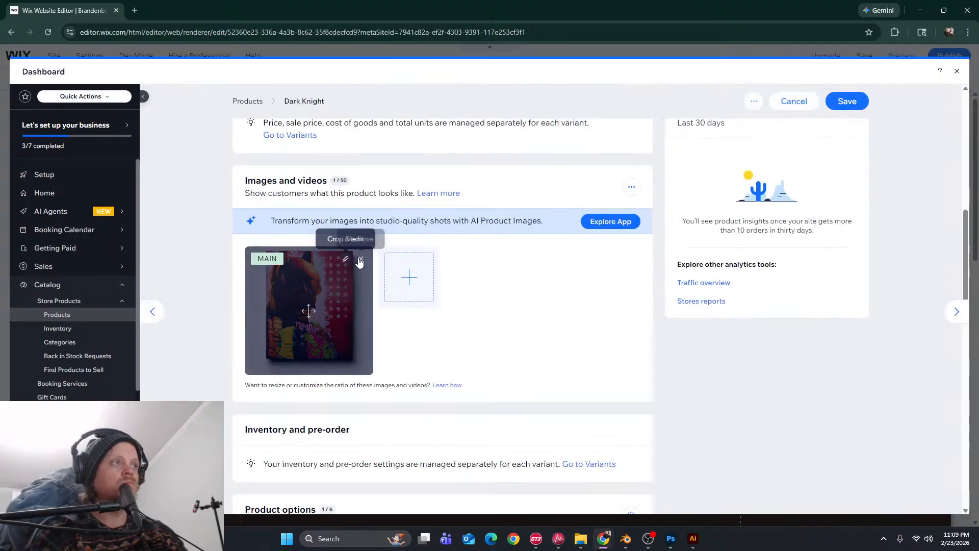
pyautogui.click(361, 260)
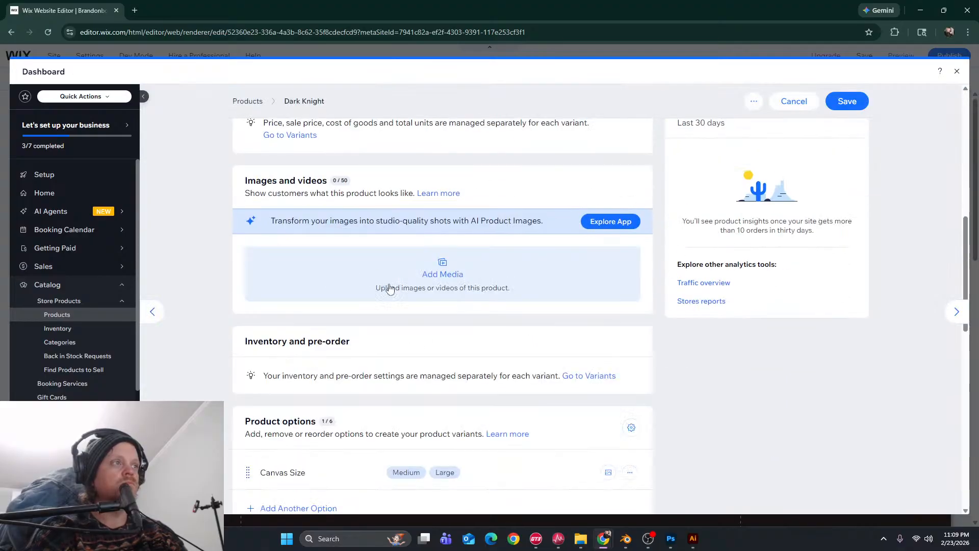
pyautogui.click(440, 264)
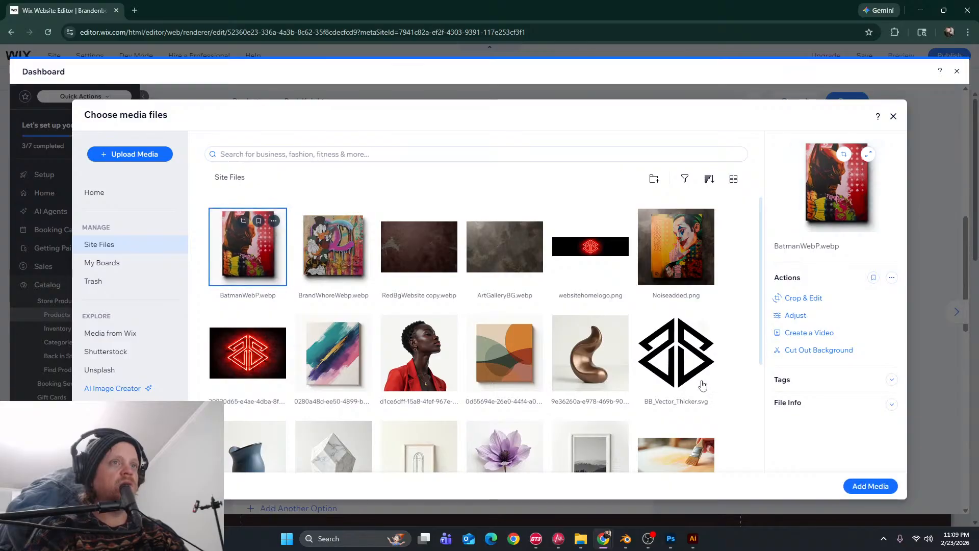
pyautogui.click(877, 486)
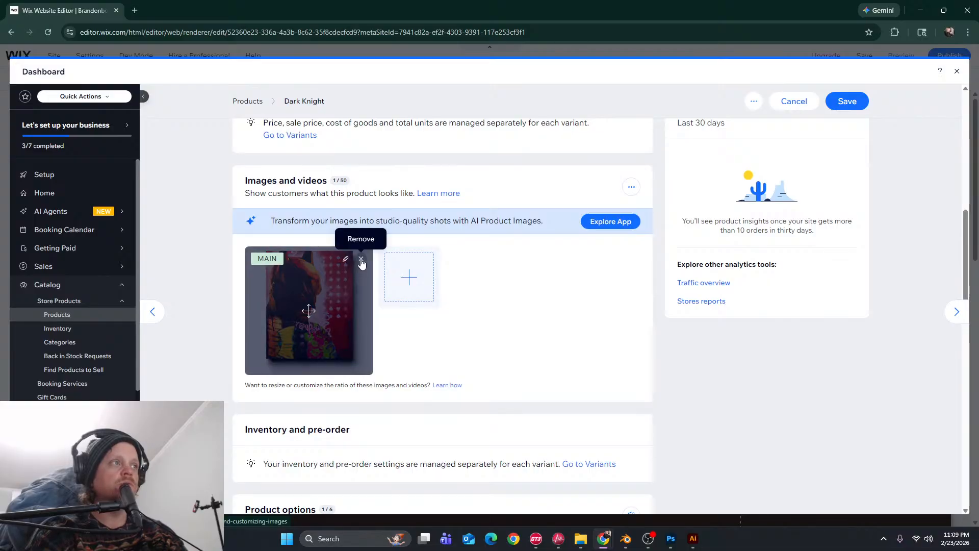
pyautogui.click(361, 261)
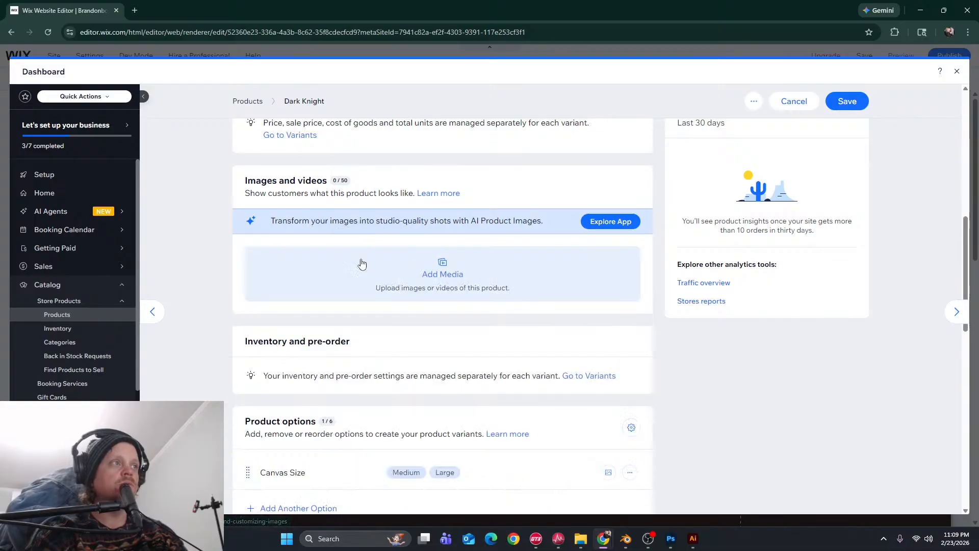
# Upload the BatmanWebP WebP file from the WebSiteDeisn folder to the site's media files for the product
pyautogui.click(442, 271)
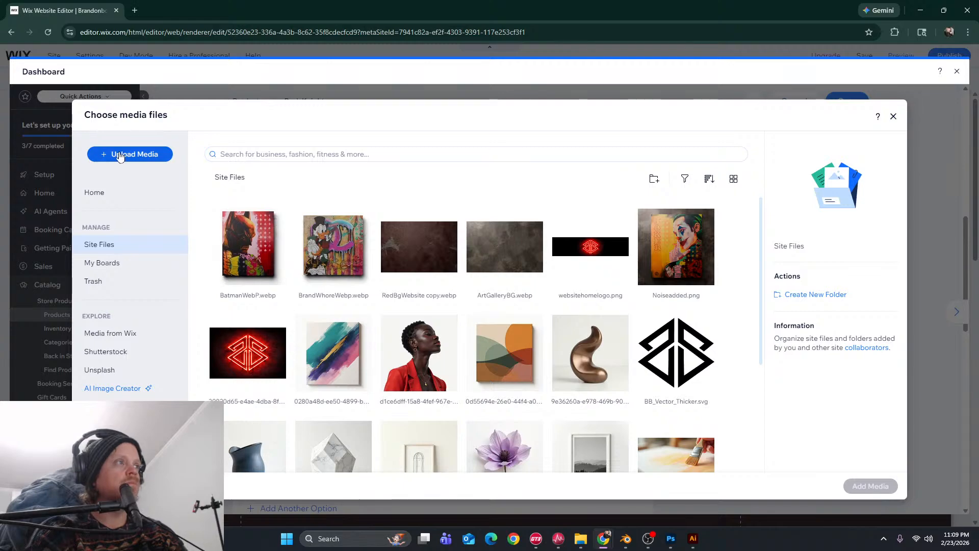
pyautogui.click(120, 155)
pyautogui.click(470, 320)
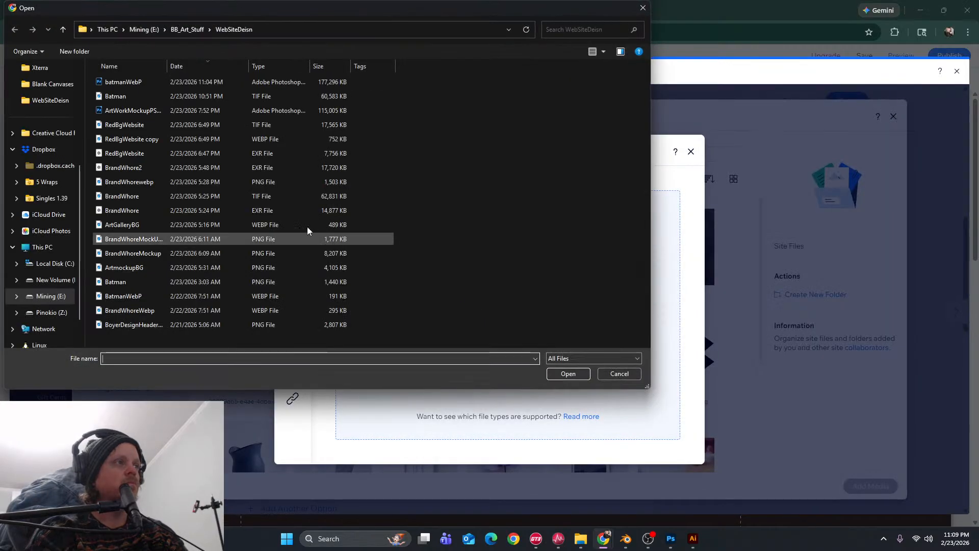
pyautogui.click(183, 297)
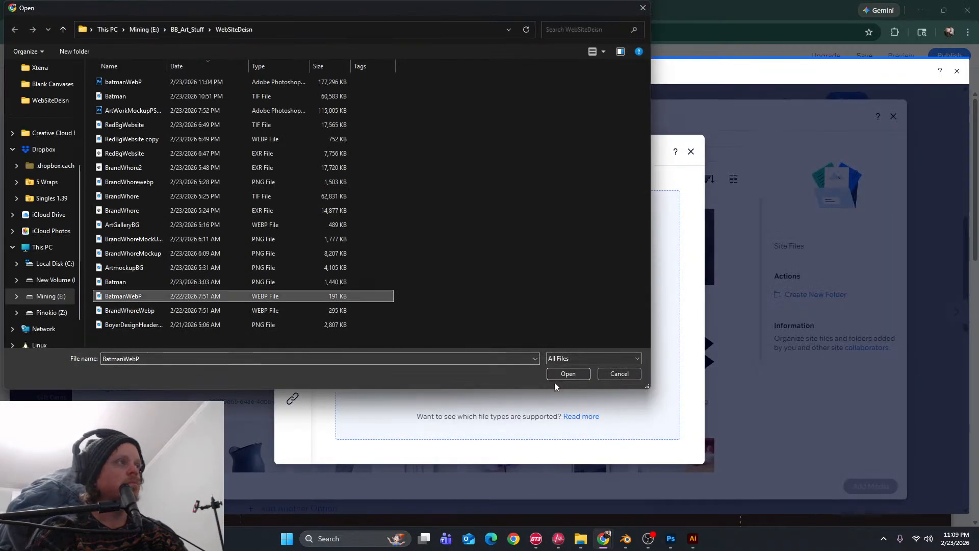
pyautogui.click(565, 373)
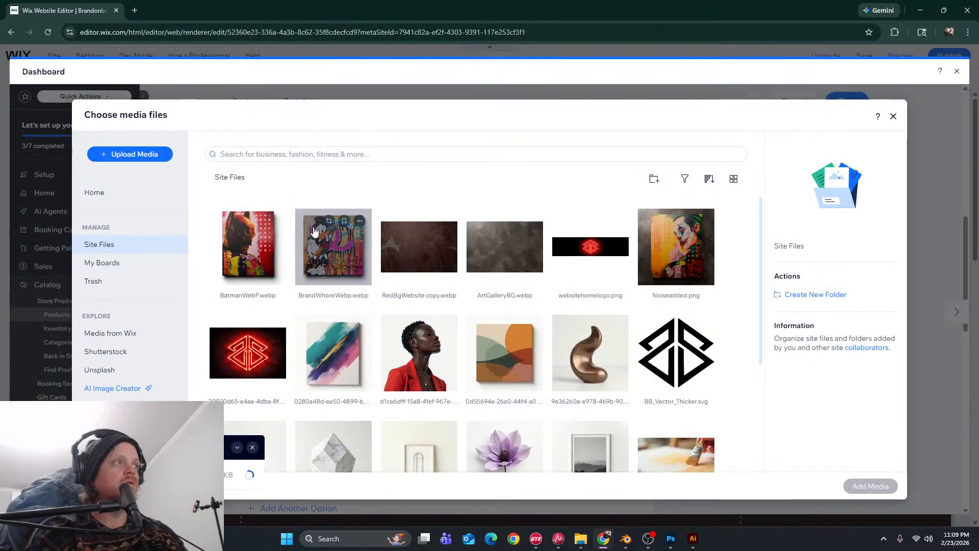
# Move the old BatmanWebP.webp to the trash and add the newly uploaded BatmanWebP.webp as the Dark Knight product image
pyautogui.click(274, 221)
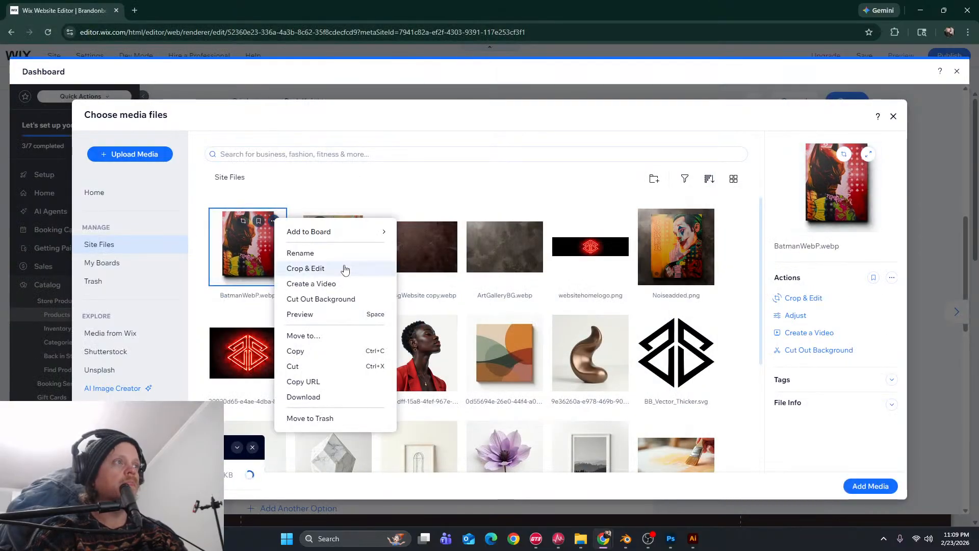
pyautogui.click(331, 419)
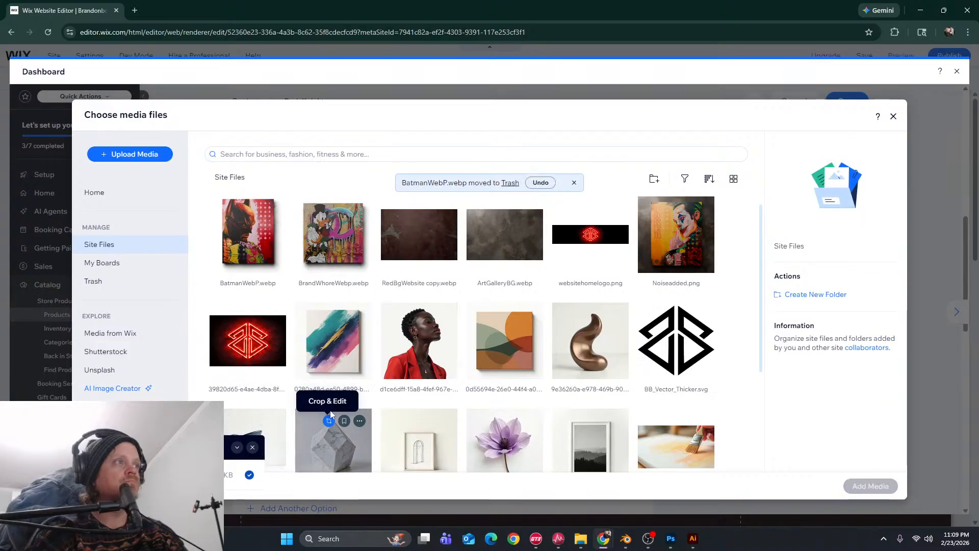
pyautogui.click(248, 235)
pyautogui.click(862, 486)
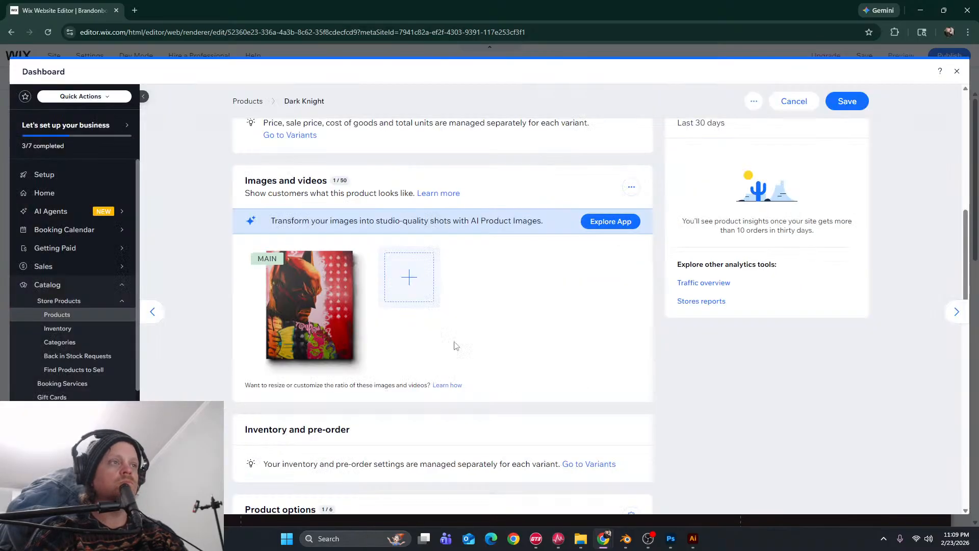
# Save the Dark Knight product, close the dashboard and reload the website editor page
pyautogui.click(847, 102)
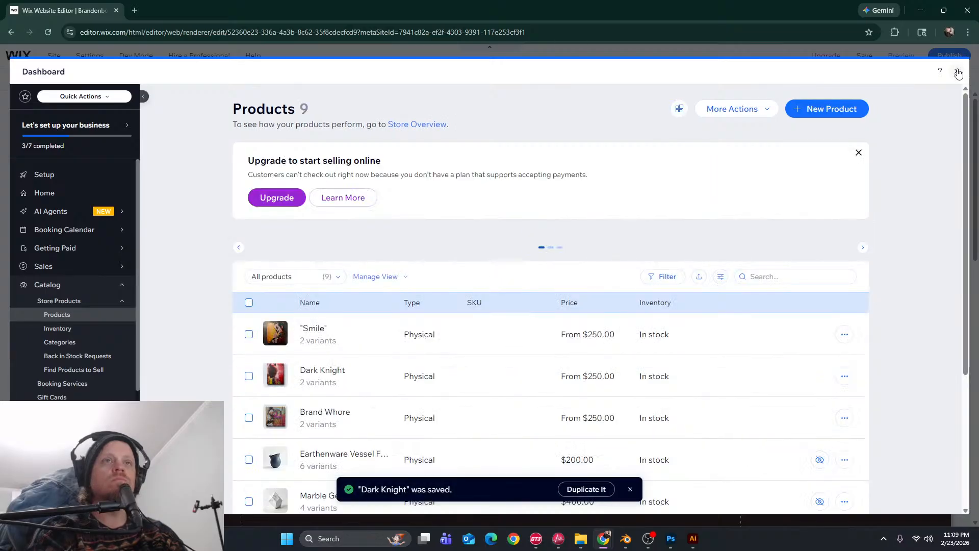
pyautogui.click(958, 73)
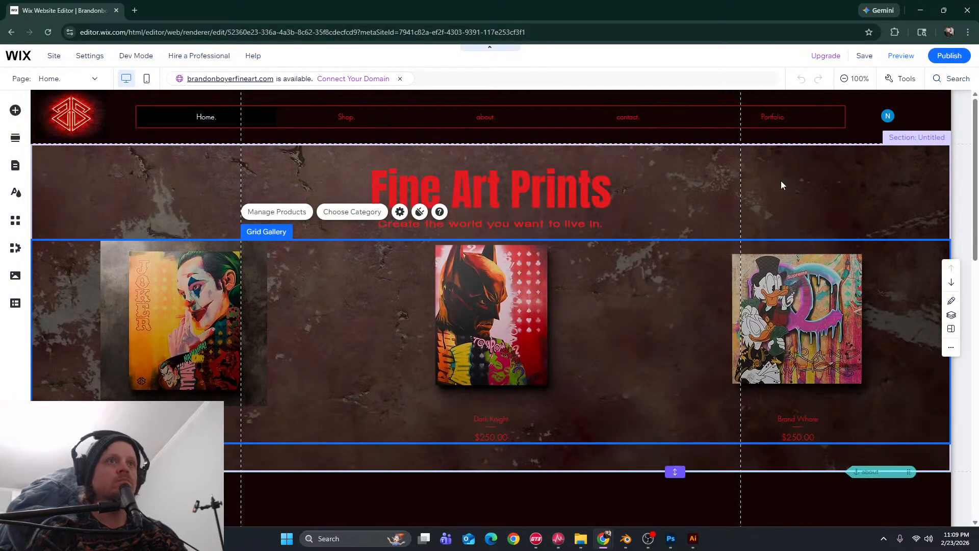
pyautogui.click(381, 33)
pyautogui.press('Return')
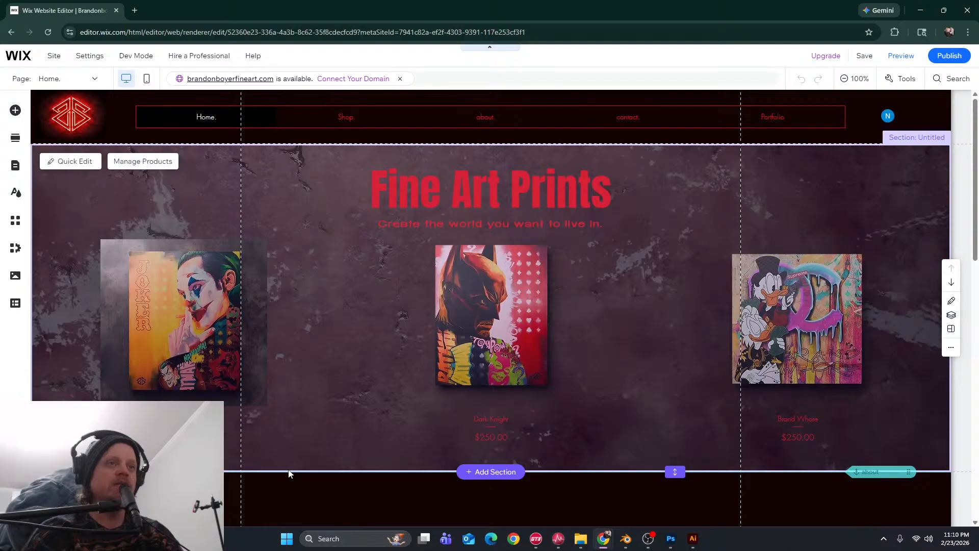
pyautogui.click(421, 297)
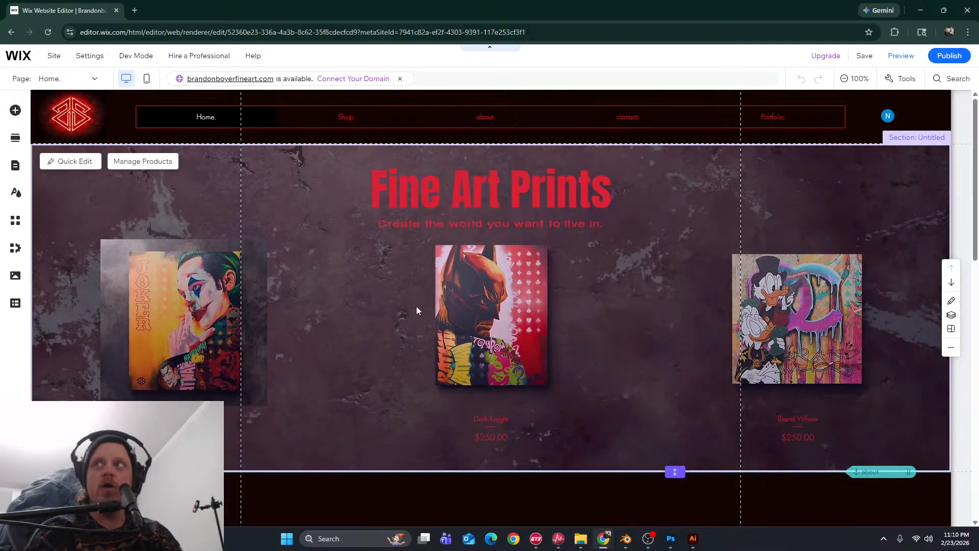
pyautogui.click(626, 487)
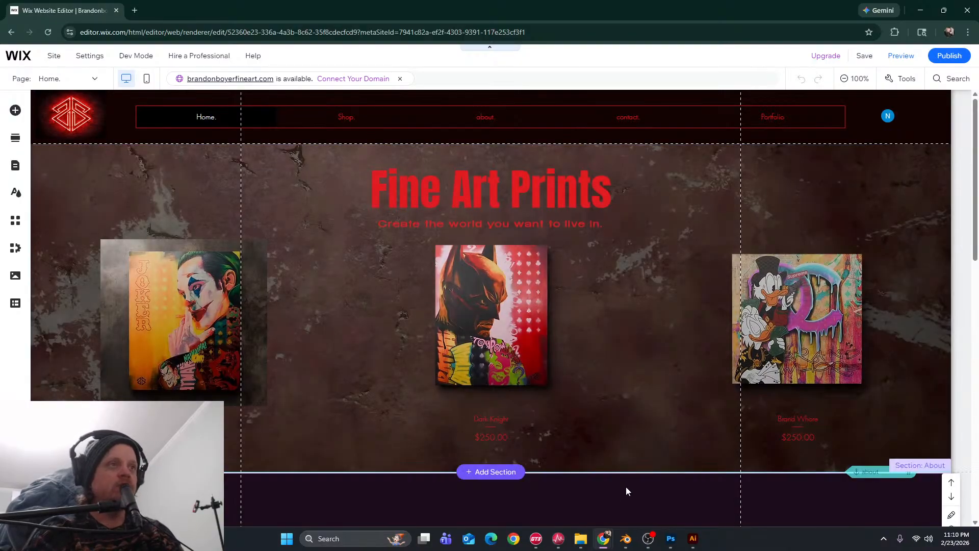
pyautogui.click(469, 462)
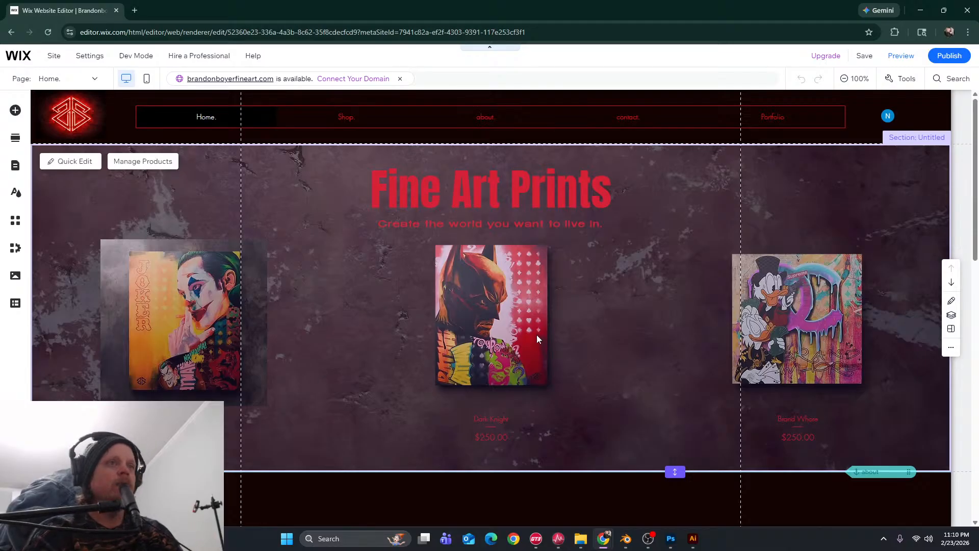
pyautogui.click(488, 334)
pyautogui.click(481, 317)
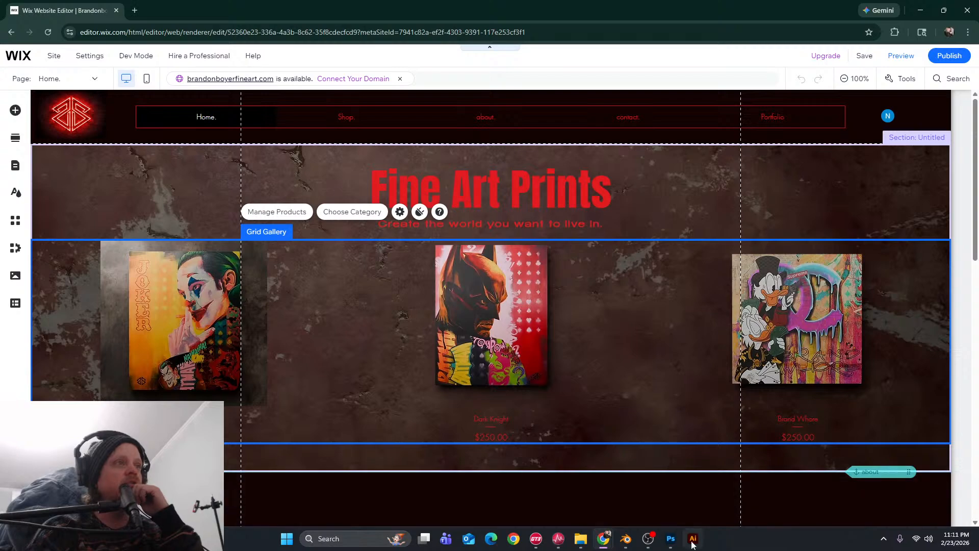
# Switch to the CanvasMockupGenerator file in Blender and replace the canvas's base color texture with TheJokerFinalPrint.png
pyautogui.moveTo(682, 545)
pyautogui.moveTo(628, 539)
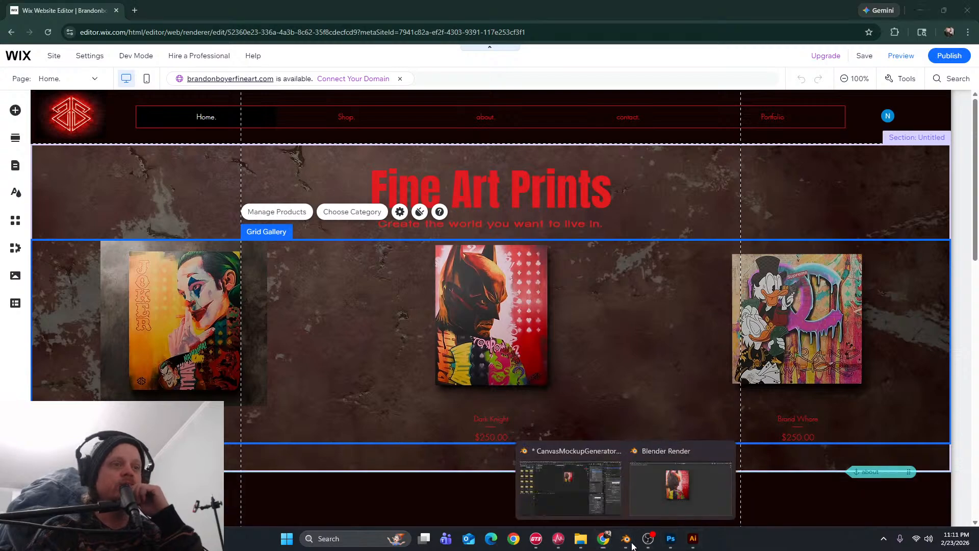
pyautogui.click(586, 492)
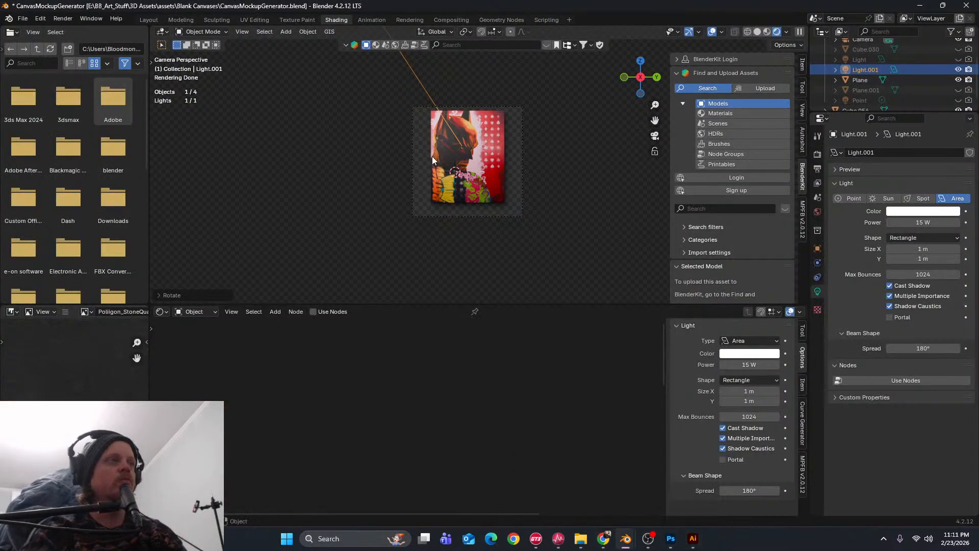
pyautogui.click(452, 172)
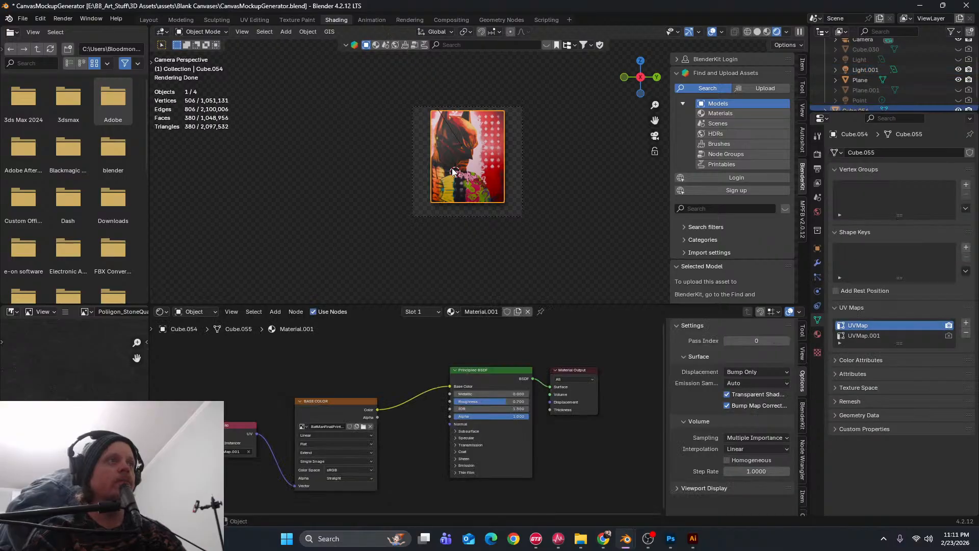
pyautogui.click(363, 427)
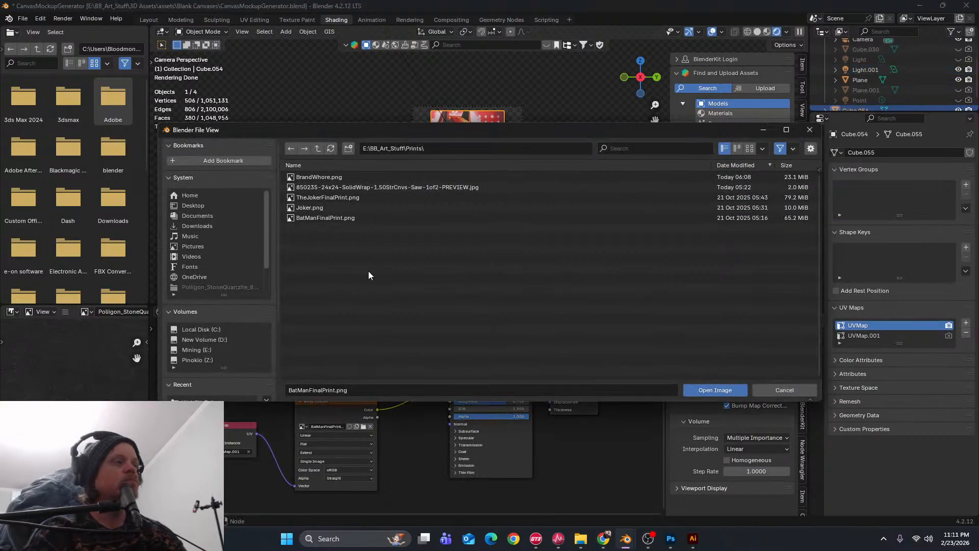
pyautogui.click(341, 198)
pyautogui.click(711, 388)
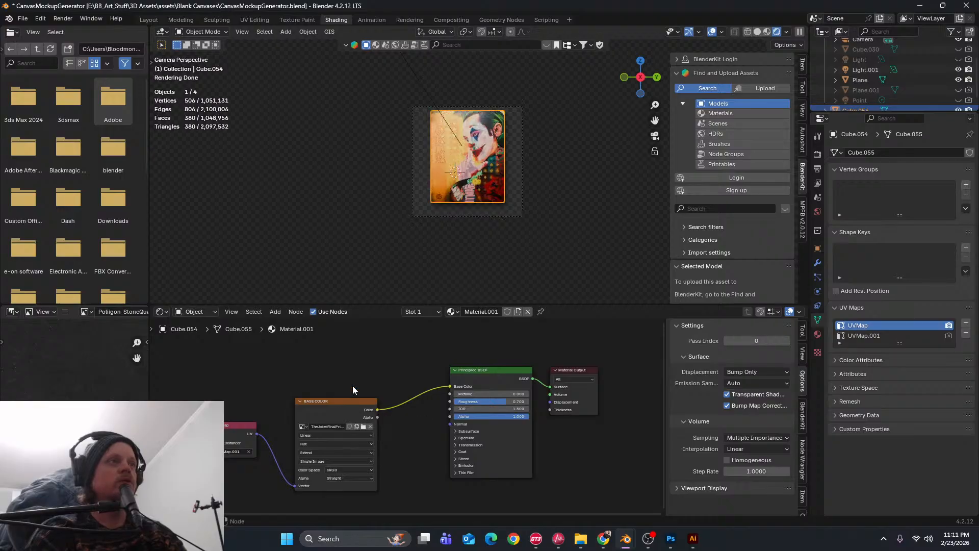
# Render a still image of the Joker canvas mockup from the camera view
pyautogui.scroll(4, 479, 159)
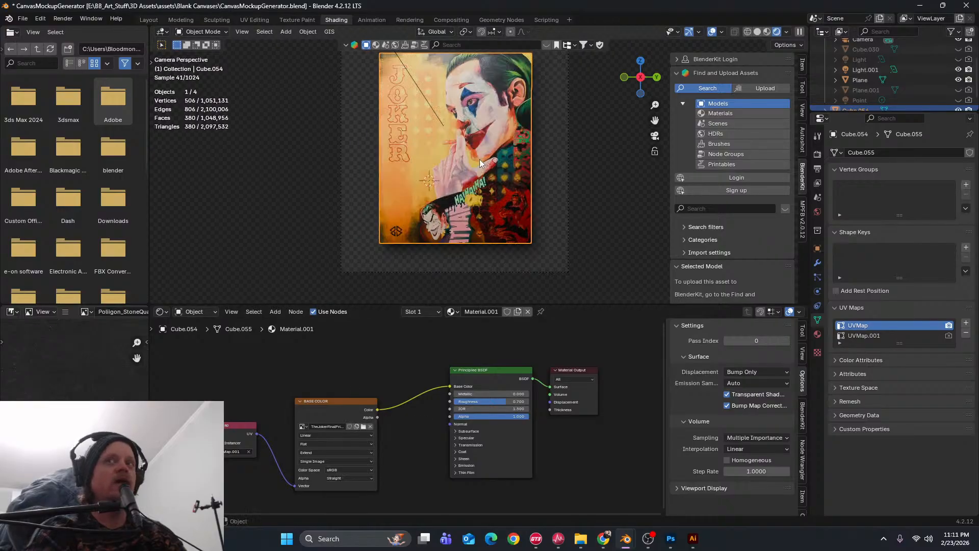
pyautogui.scroll(6, 479, 160)
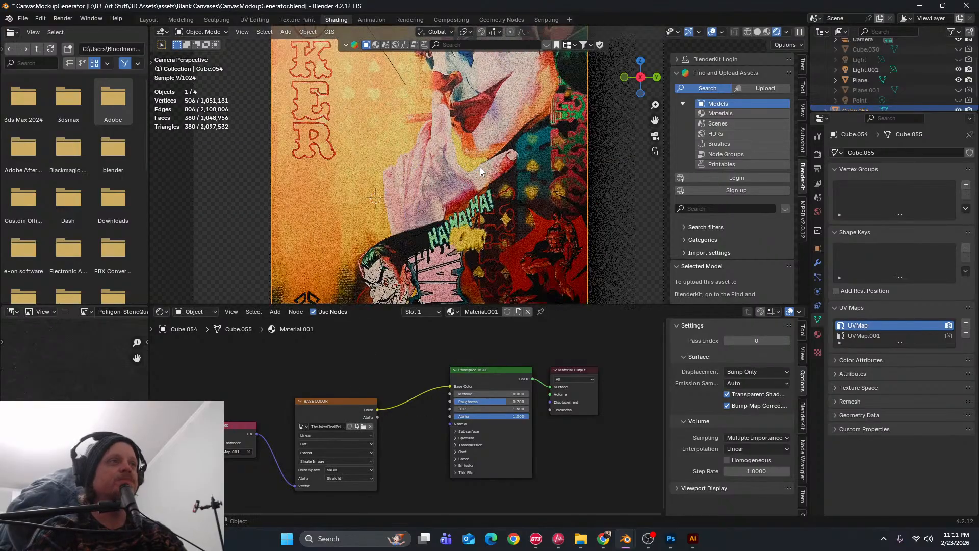
pyautogui.scroll(-5, 479, 168)
pyautogui.scroll(-3, 485, 176)
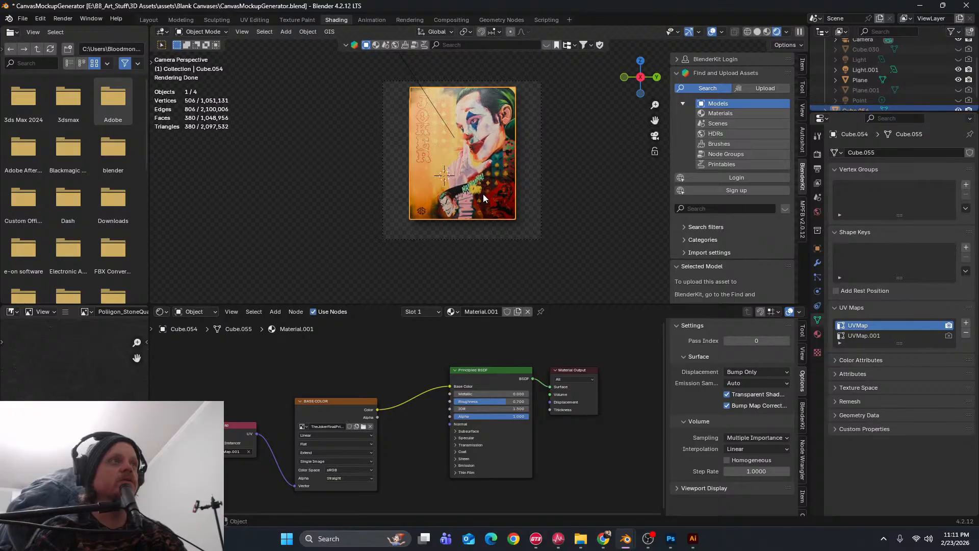
pyautogui.click(63, 18)
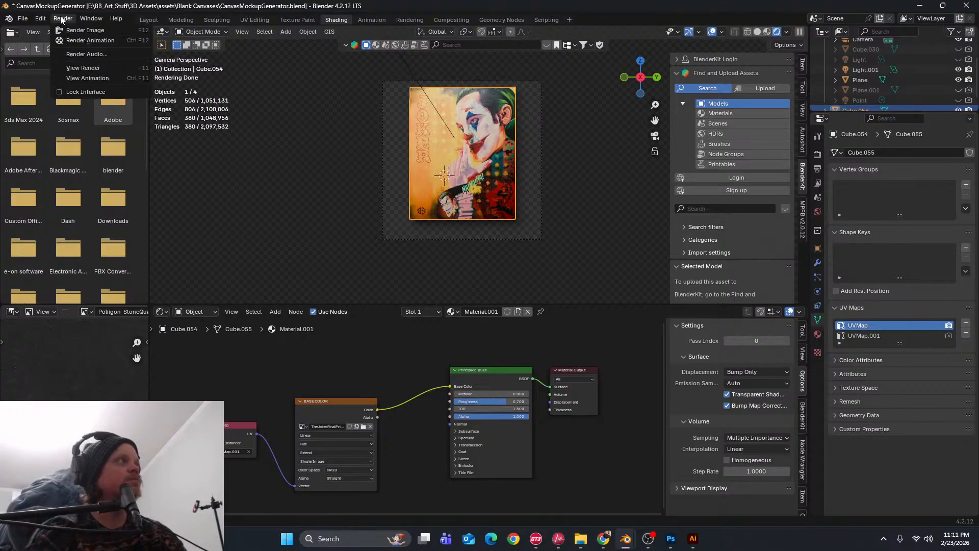
pyautogui.click(83, 31)
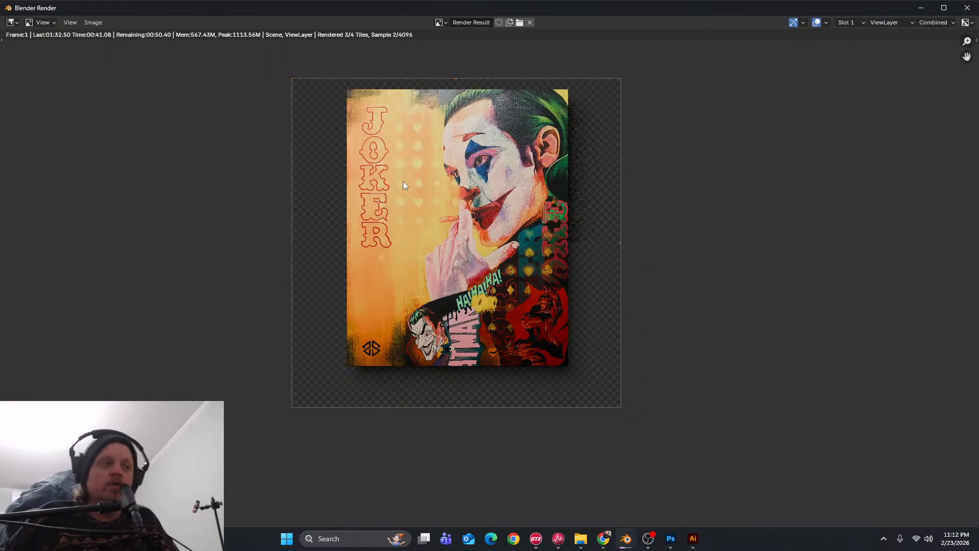
# Examine the rendered Joker canvas up close, checking the fabric texture, hand, lettering and Batman figure
pyautogui.scroll(6, 442, 272)
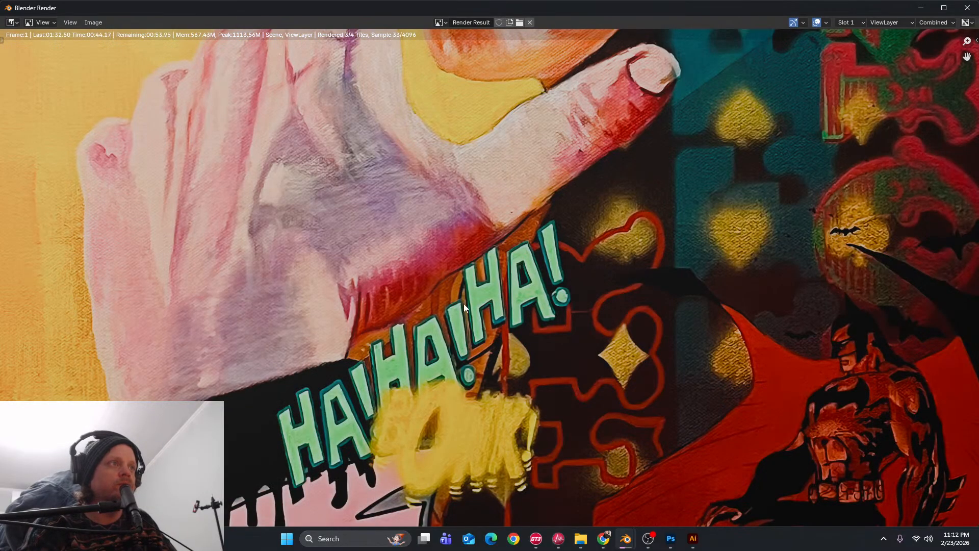
pyautogui.scroll(-3, 516, 334)
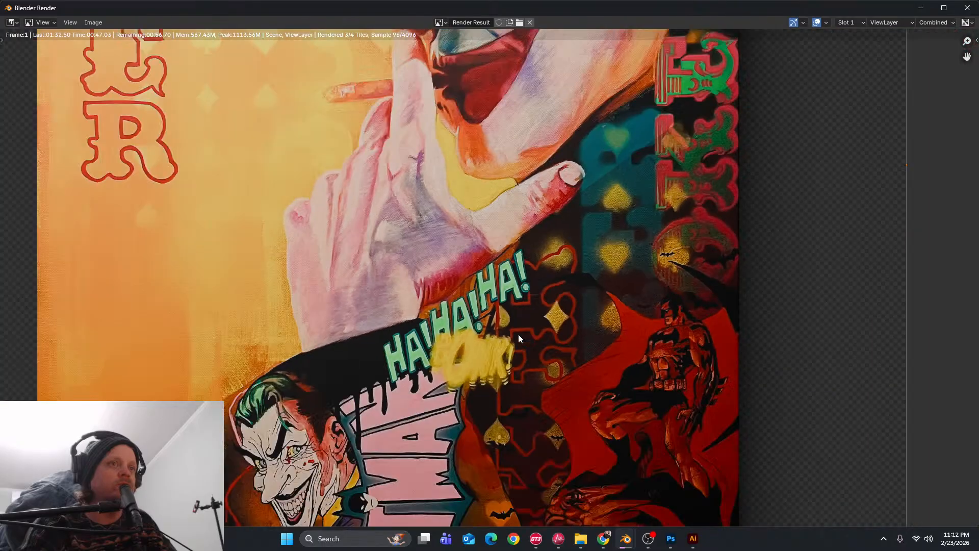
pyautogui.scroll(4, 513, 300)
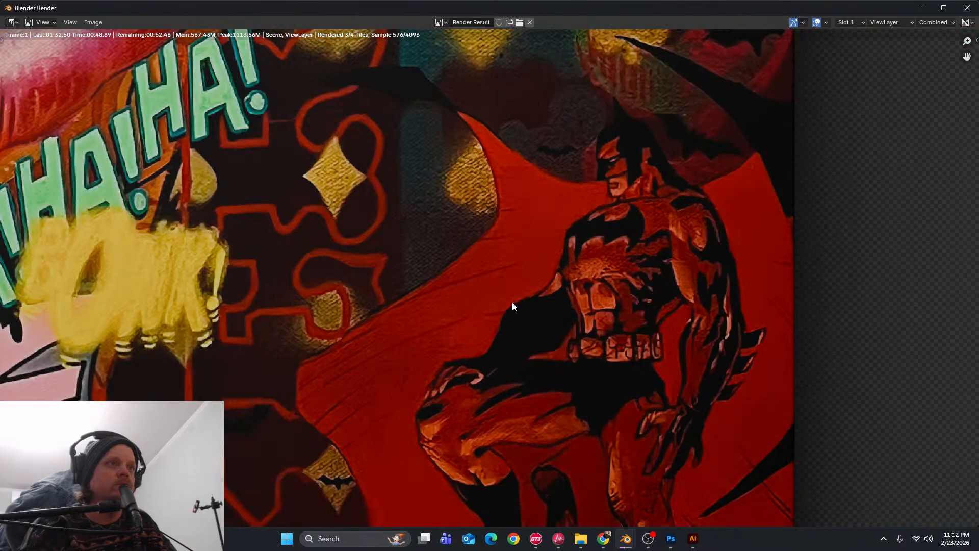
pyautogui.scroll(-3, 513, 306)
pyautogui.moveTo(398, 335); pyautogui.dragTo(506, 320, button='middle')
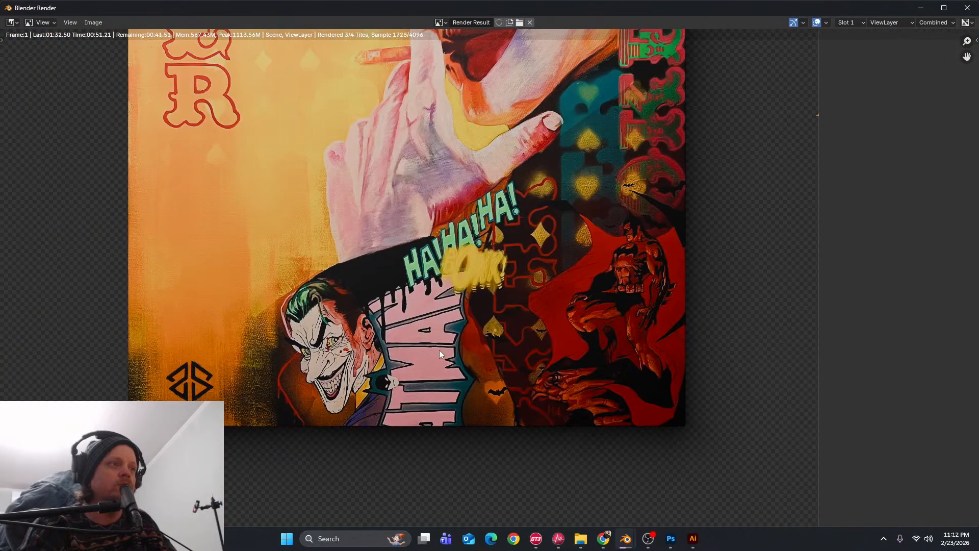
pyautogui.scroll(3, 505, 252)
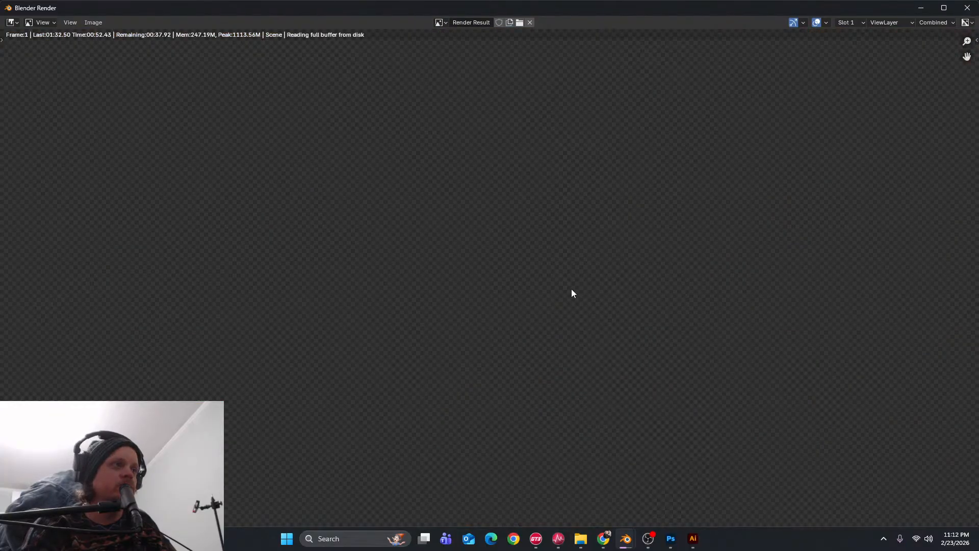
pyautogui.scroll(-4, 570, 289)
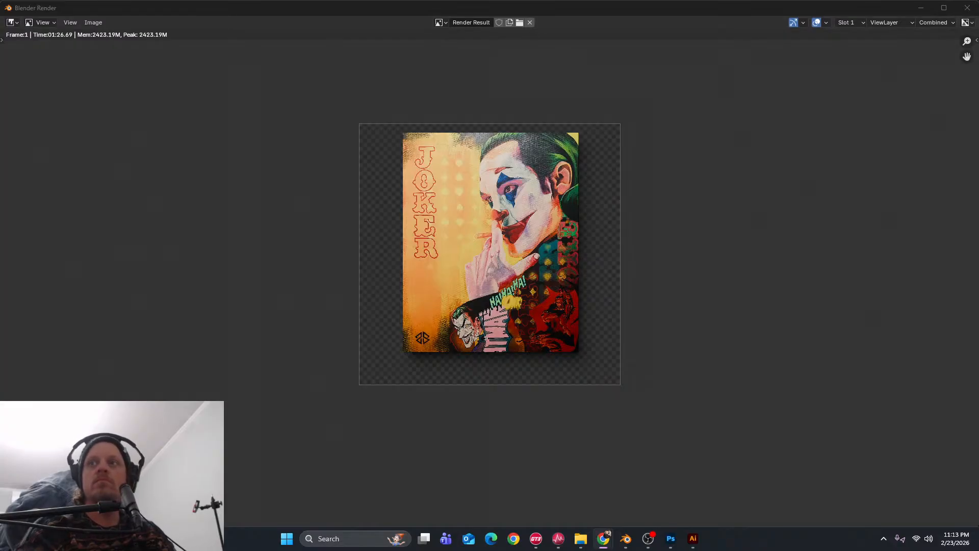
# Save the finished render as a TIFF file named Smile in the WebSiteDeisn folder
pyautogui.click(88, 22)
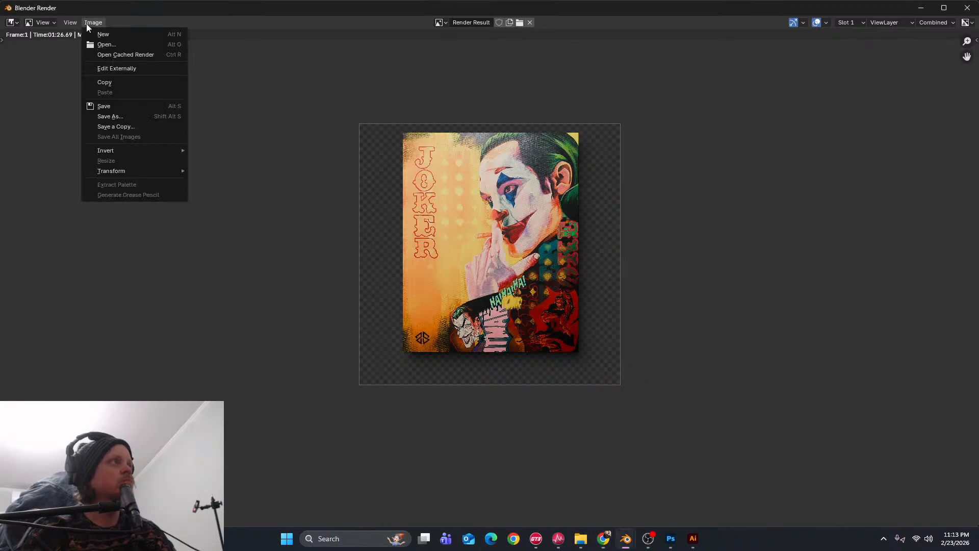
pyautogui.click(130, 116)
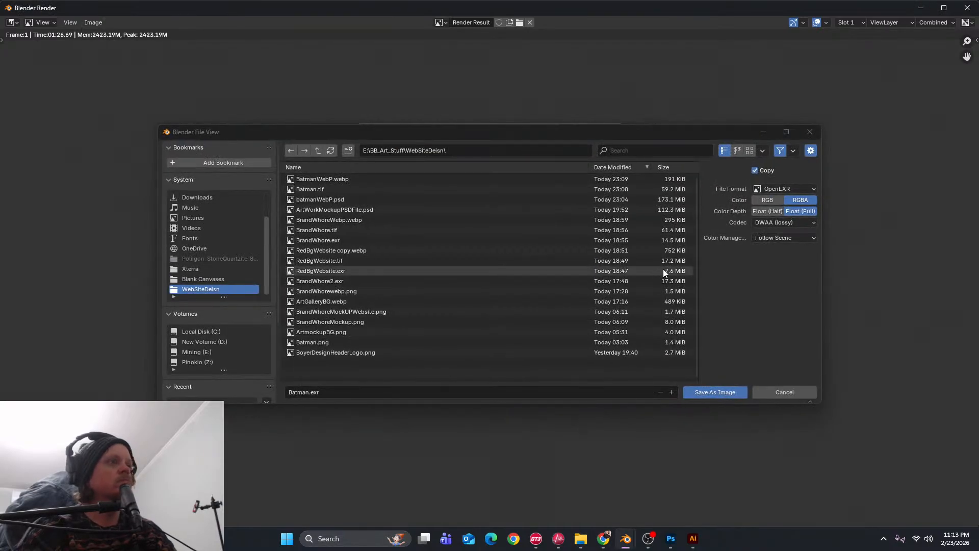
pyautogui.click(791, 189)
pyautogui.click(755, 272)
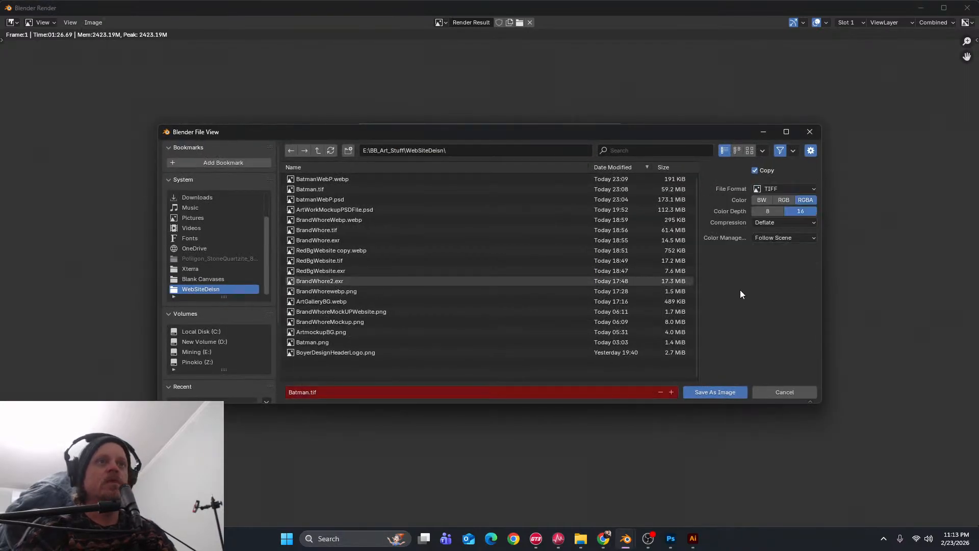
pyautogui.click(311, 392)
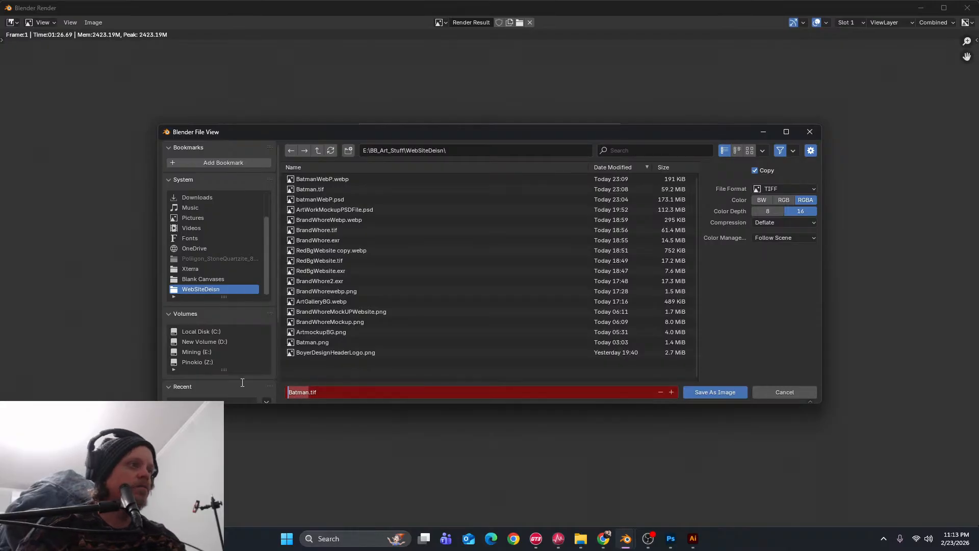
pyautogui.write('Smile')
pyautogui.press('Return')
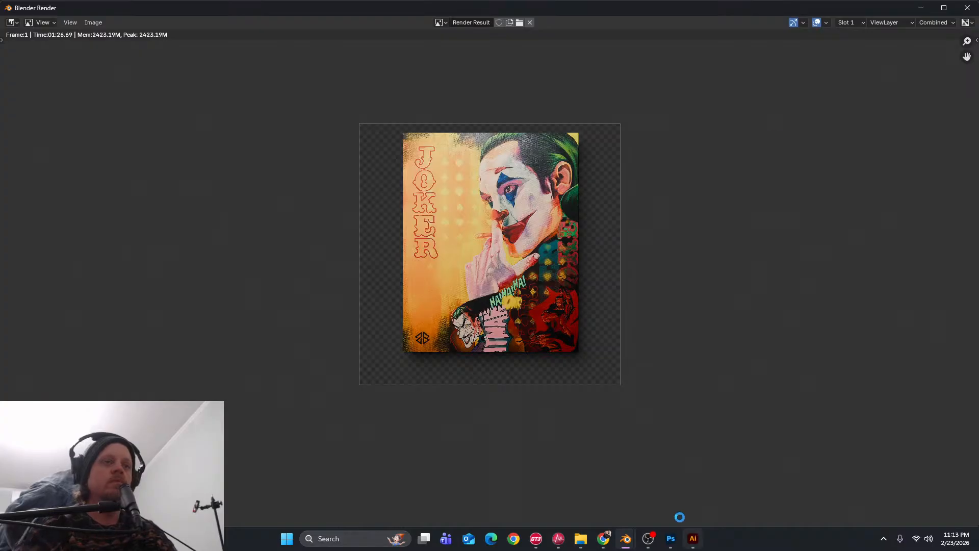
# Switch to ArtWorkMockupPSDFile.psd in Photoshop, place Smile.tif as an embedded object and hide the Batman layer
pyautogui.click(663, 487)
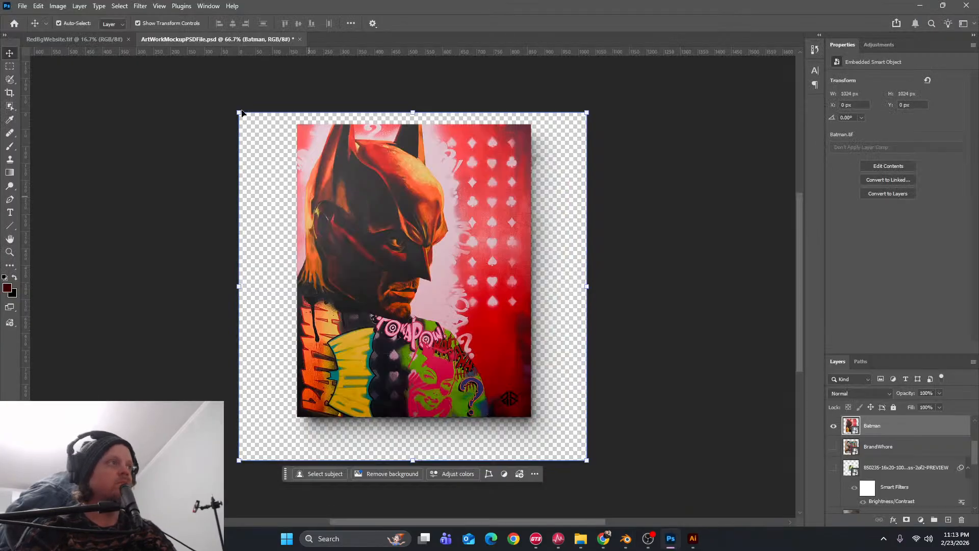
pyautogui.click(22, 5)
pyautogui.click(93, 220)
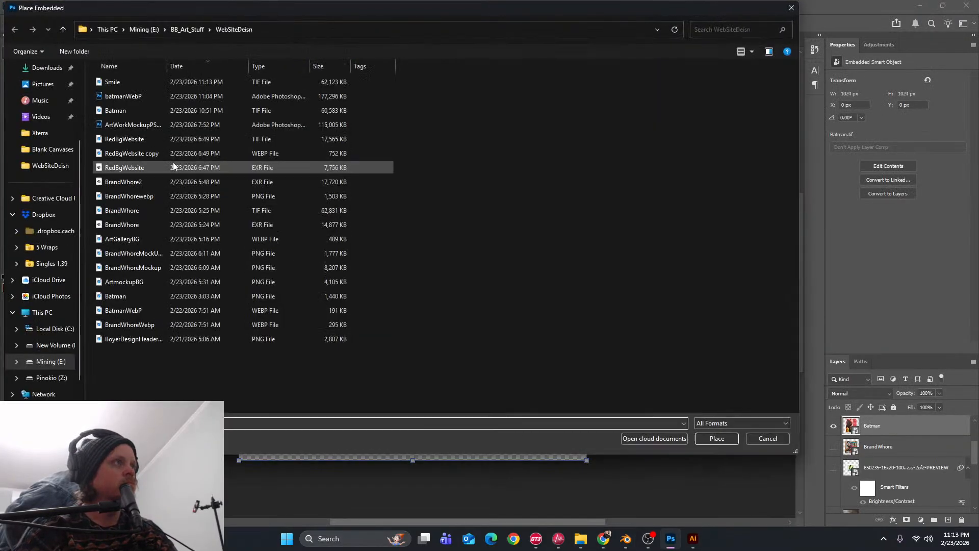
pyautogui.click(148, 82)
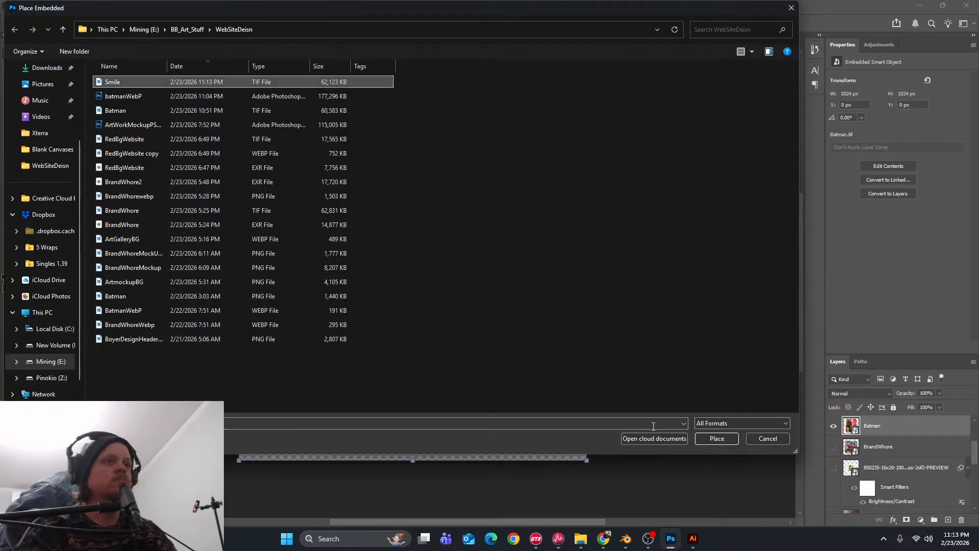
pyautogui.click(720, 438)
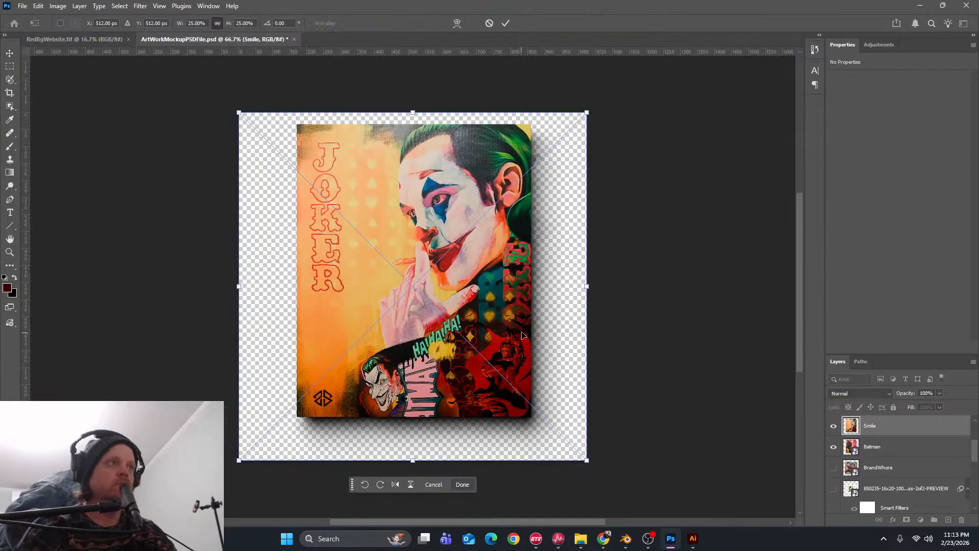
pyautogui.click(882, 452)
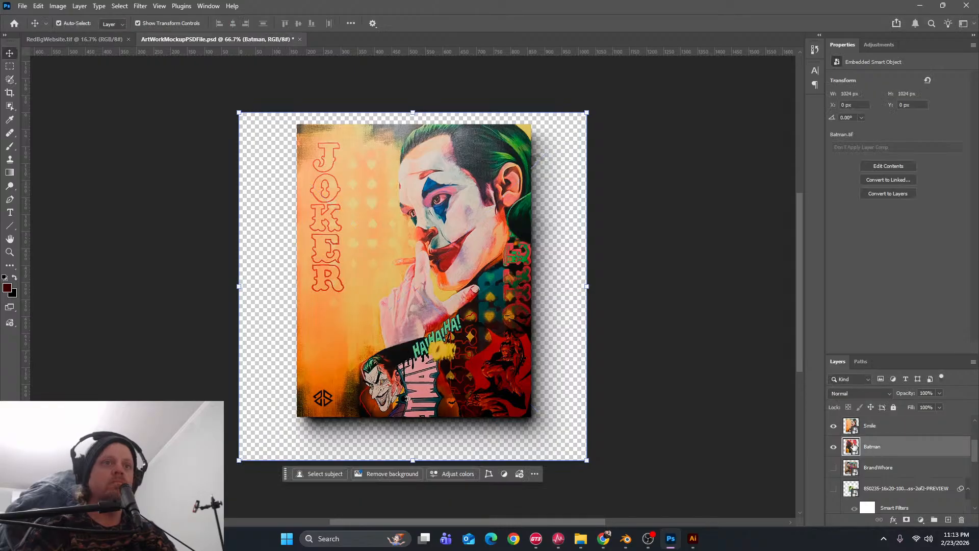
pyautogui.click(833, 447)
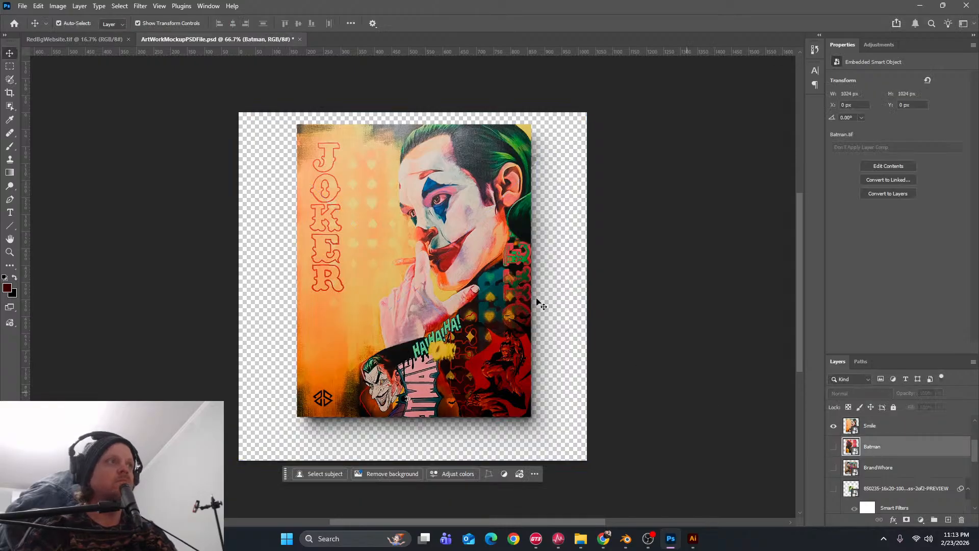
# Save a copy of the Joker mockup in WebP format as SmileWebP, with lossy compression at quality 90
pyautogui.click(22, 7)
pyautogui.click(43, 140)
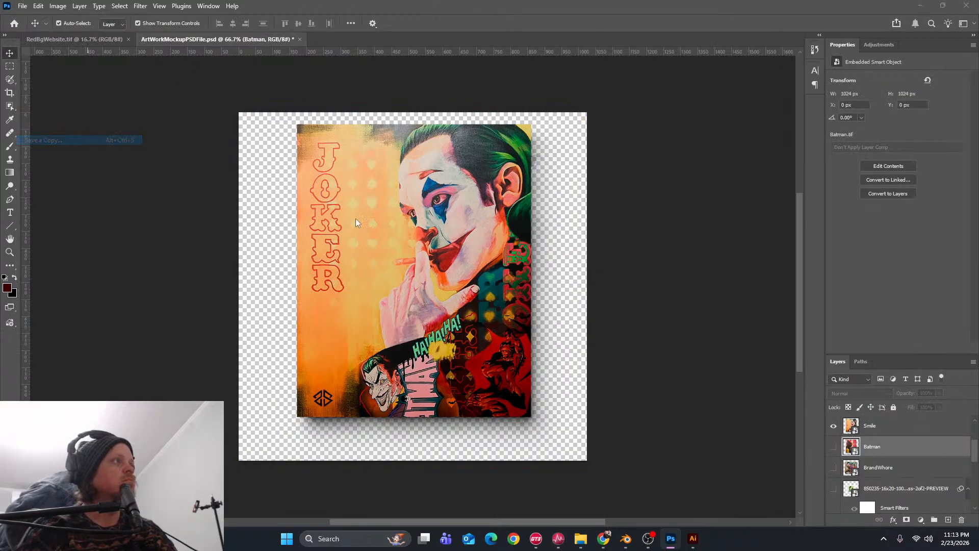
pyautogui.click(203, 398)
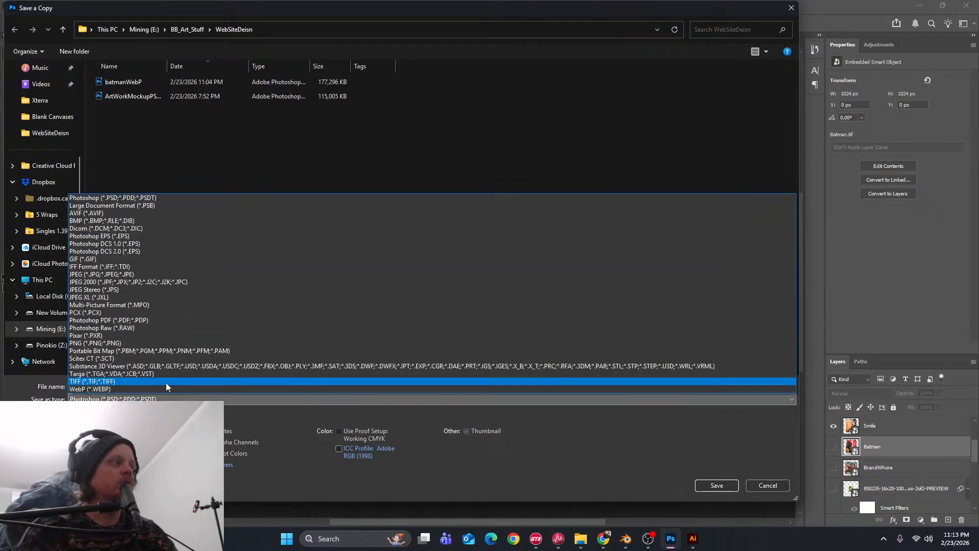
pyautogui.click(166, 381)
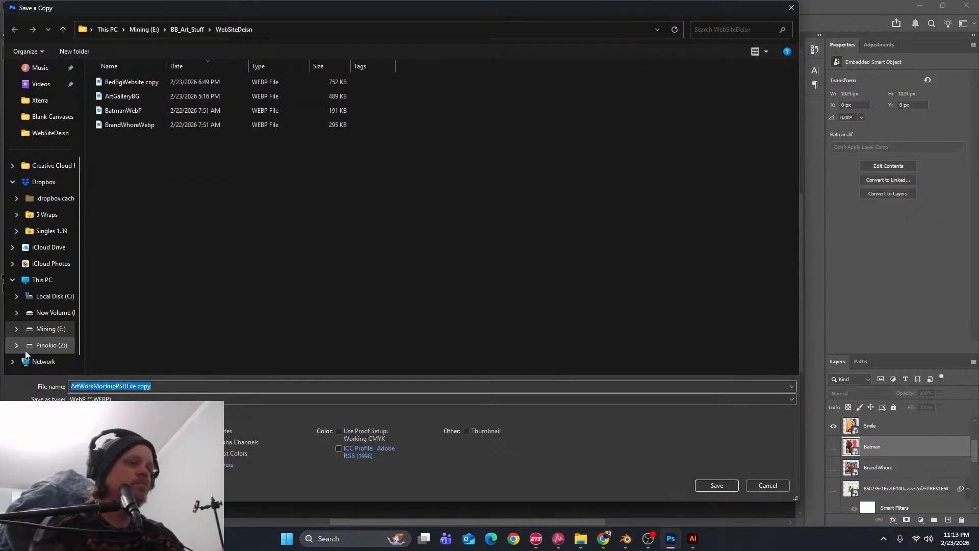
pyautogui.write('SmileWebP')
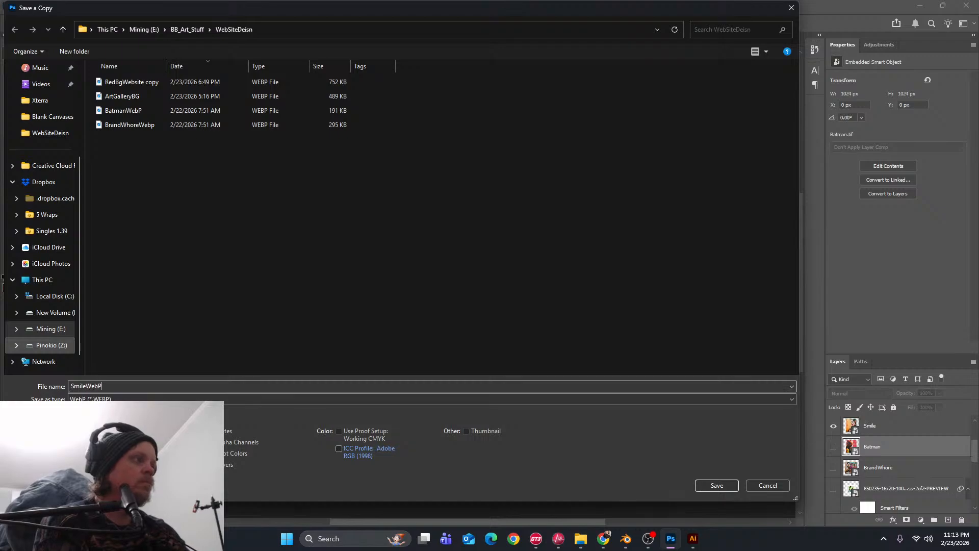
pyautogui.press('Return')
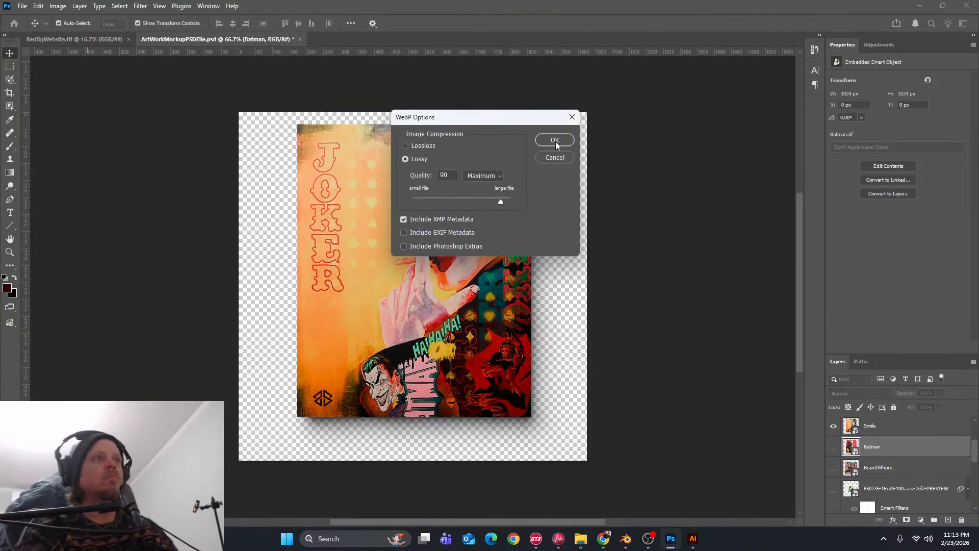
pyautogui.click(551, 141)
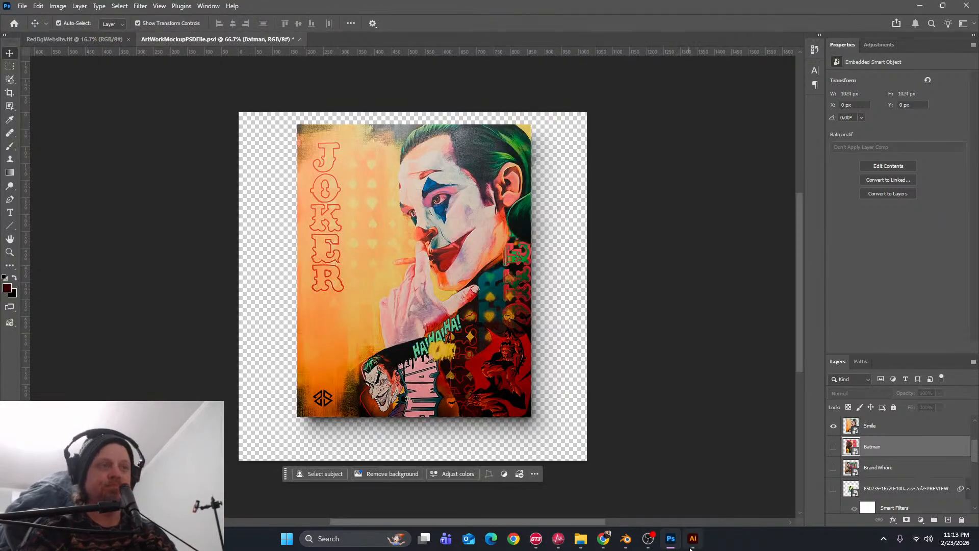
# Switch to the Wix website editor and open the "Smile" product from the gallery's product list
pyautogui.moveTo(631, 540)
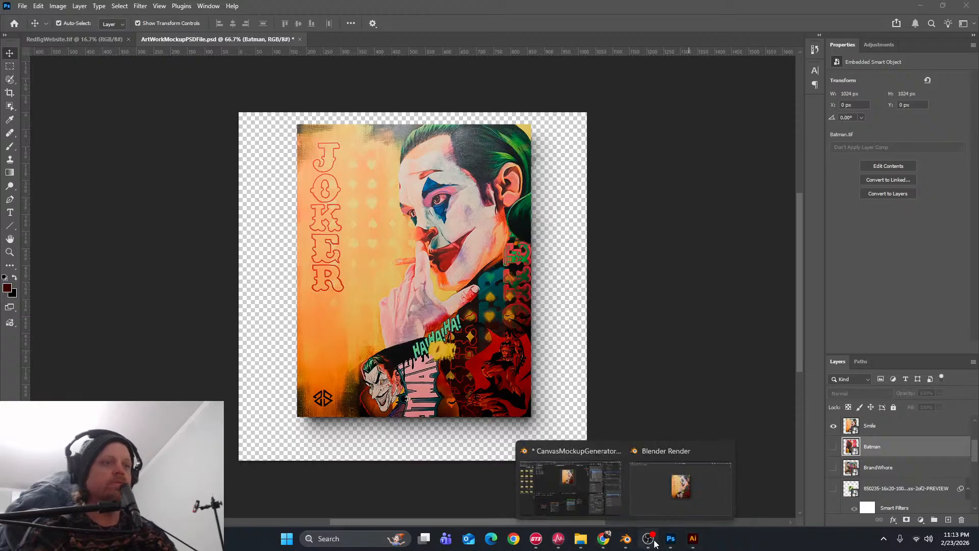
pyautogui.click(638, 498)
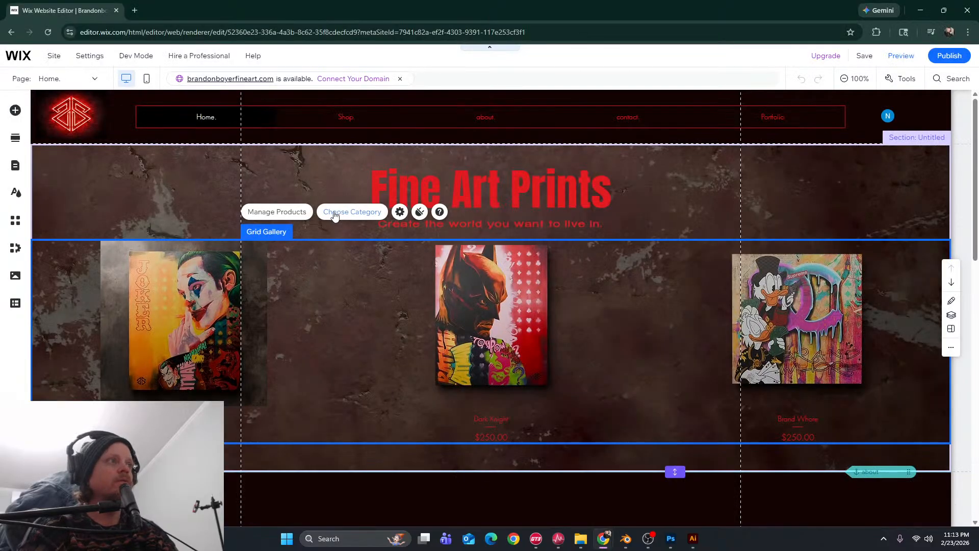
pyautogui.click(286, 214)
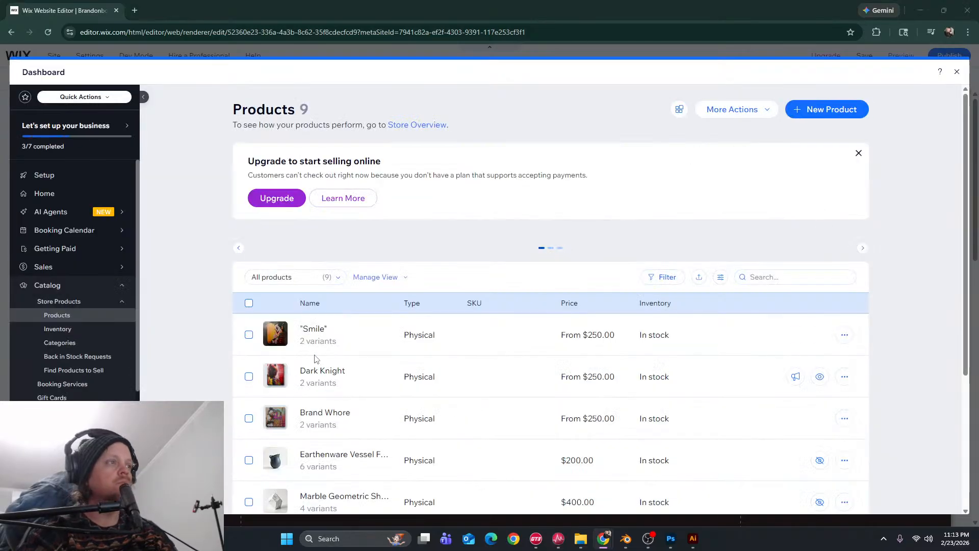
pyautogui.click(315, 329)
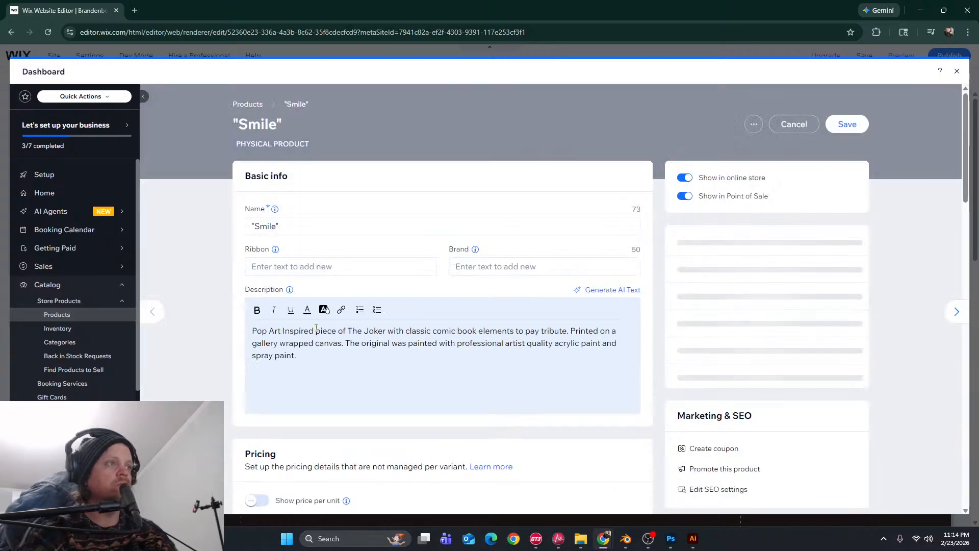
# Remove the "Smile" product's main image and move Noiseadded.png from the site files to the trash
pyautogui.scroll(-7, 342, 370)
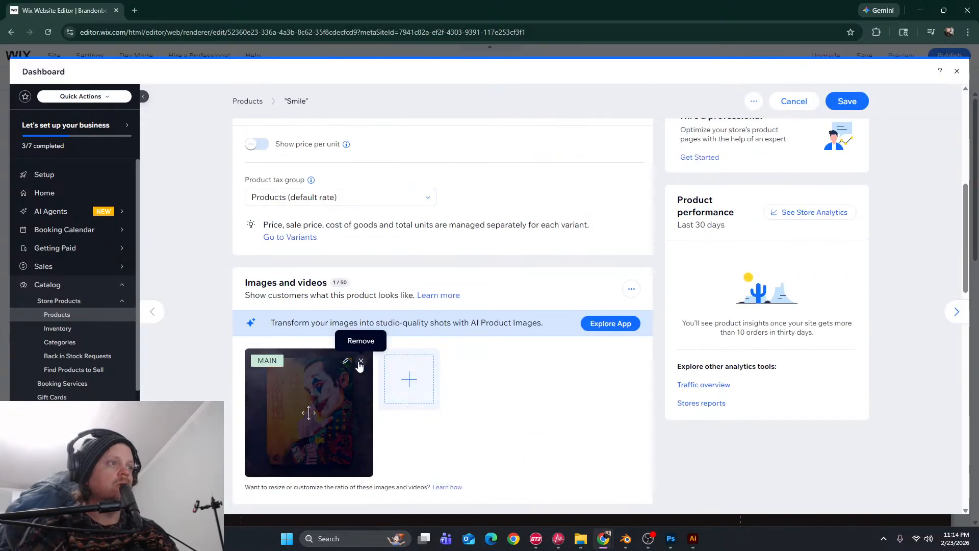
pyautogui.click(361, 365)
pyautogui.click(443, 368)
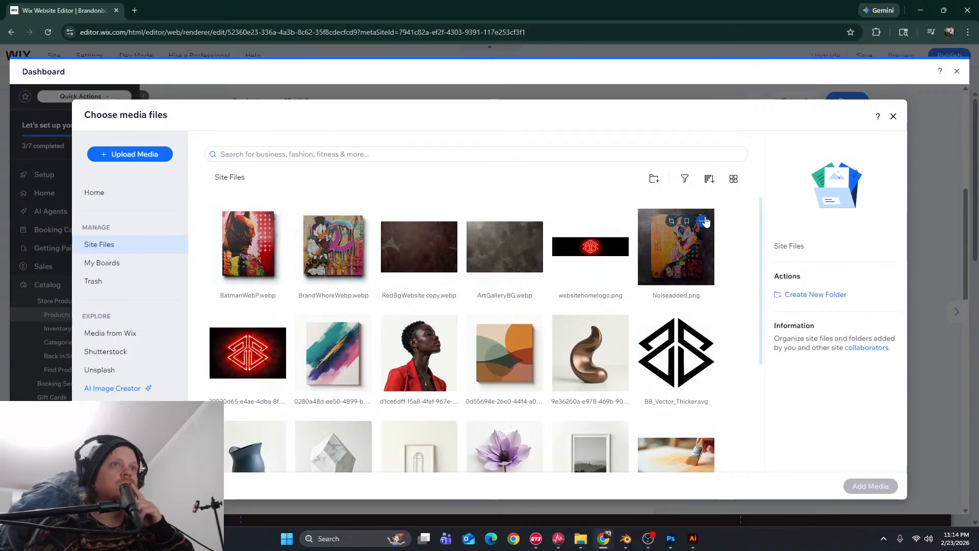
pyautogui.click(703, 221)
pyautogui.click(248, 197)
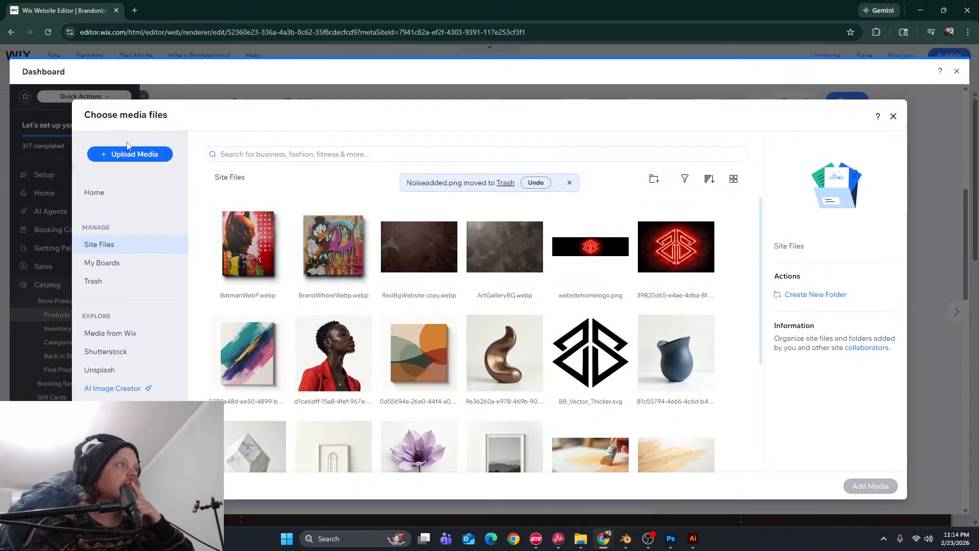
# Upload SmileWebP from the WebSiteDeisn folder to the site files and add it as the "Smile" product's image
pyautogui.click(130, 153)
pyautogui.click(521, 320)
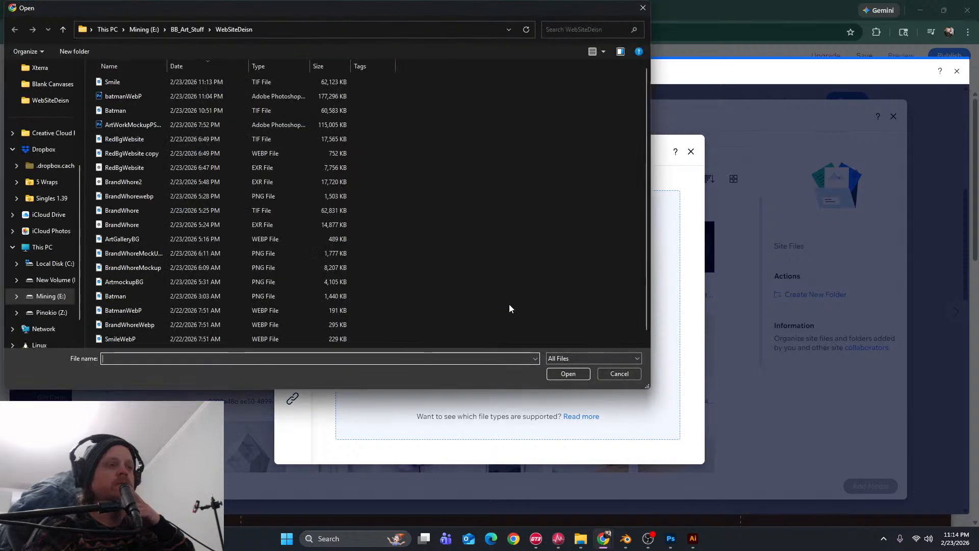
pyautogui.click(148, 81)
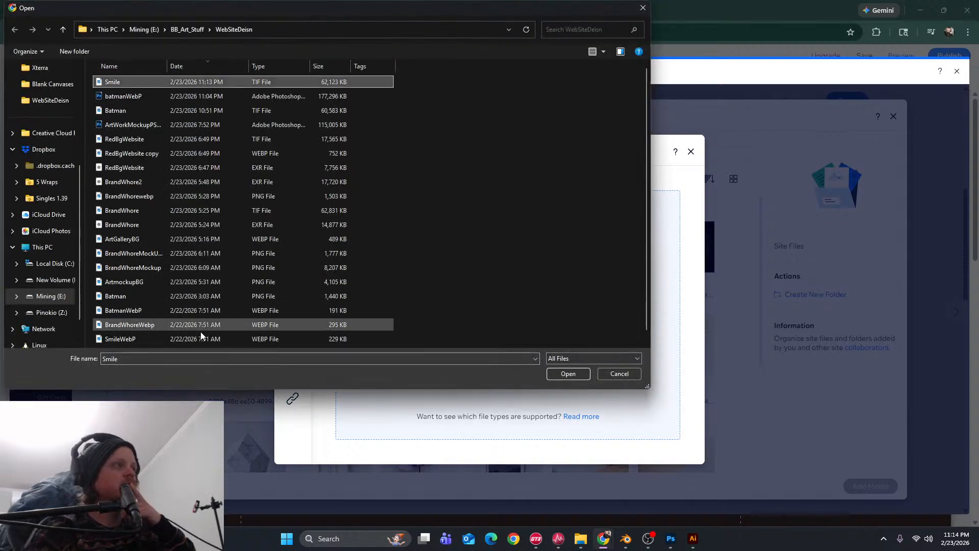
pyautogui.click(168, 339)
pyautogui.click(573, 374)
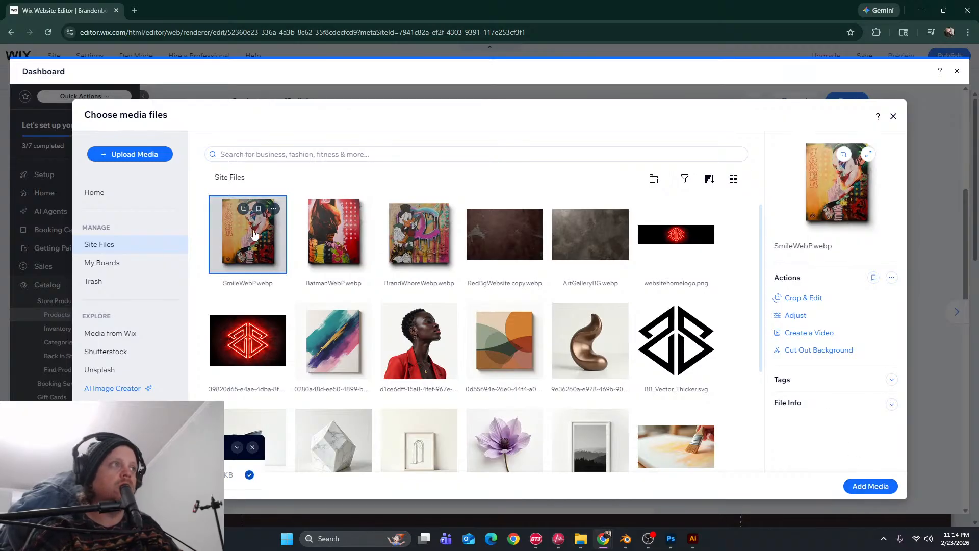
pyautogui.click(871, 485)
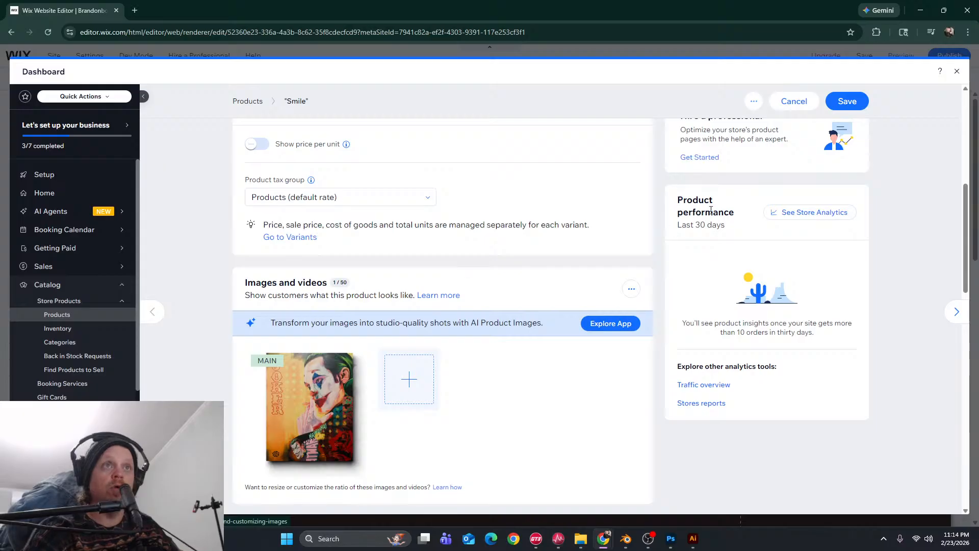
# Save the "Smile" product, close the dashboard and reload the website editor page
pyautogui.click(847, 102)
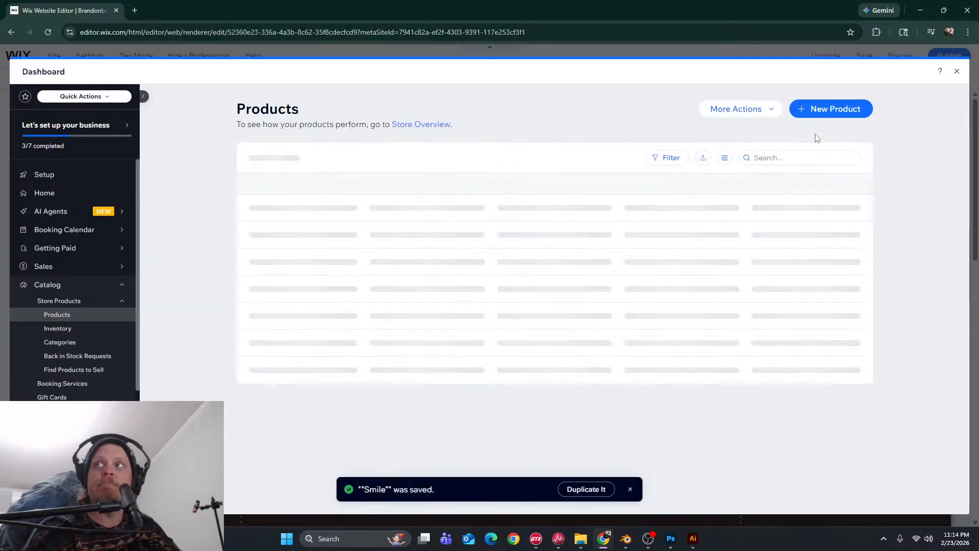
pyautogui.click(958, 72)
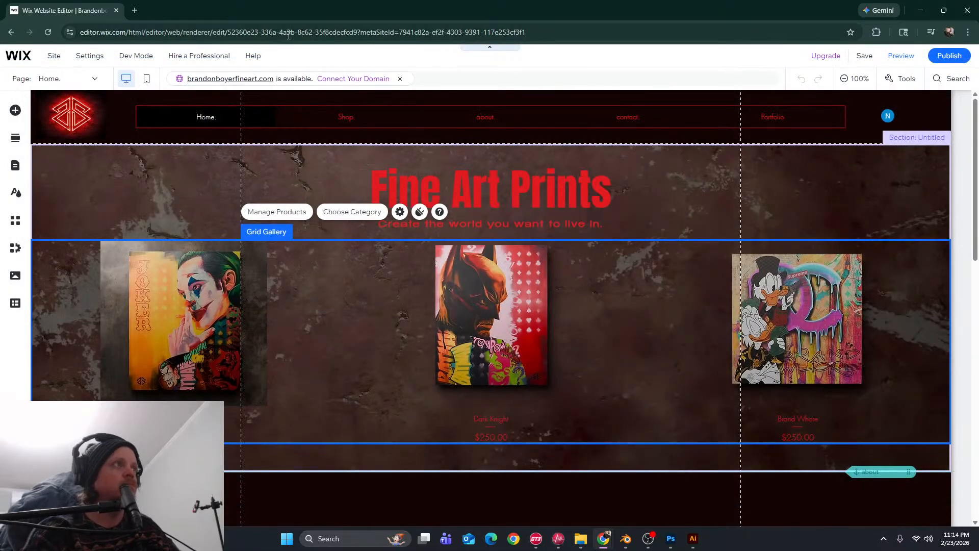
pyautogui.click(288, 35)
pyautogui.press('Return')
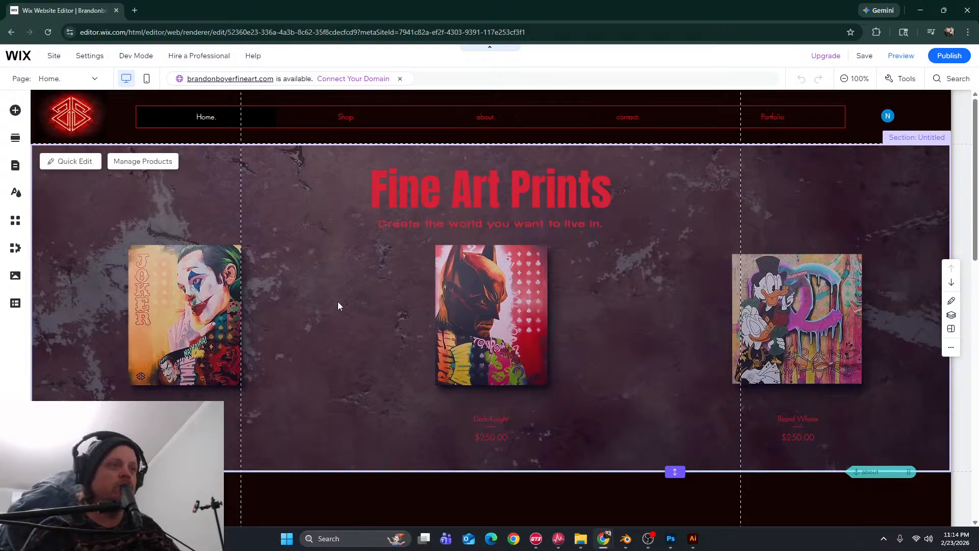
# Extend the lower edge of the Fine Art Prints section downward to make the section taller
pyautogui.scroll(-1, 313, 306)
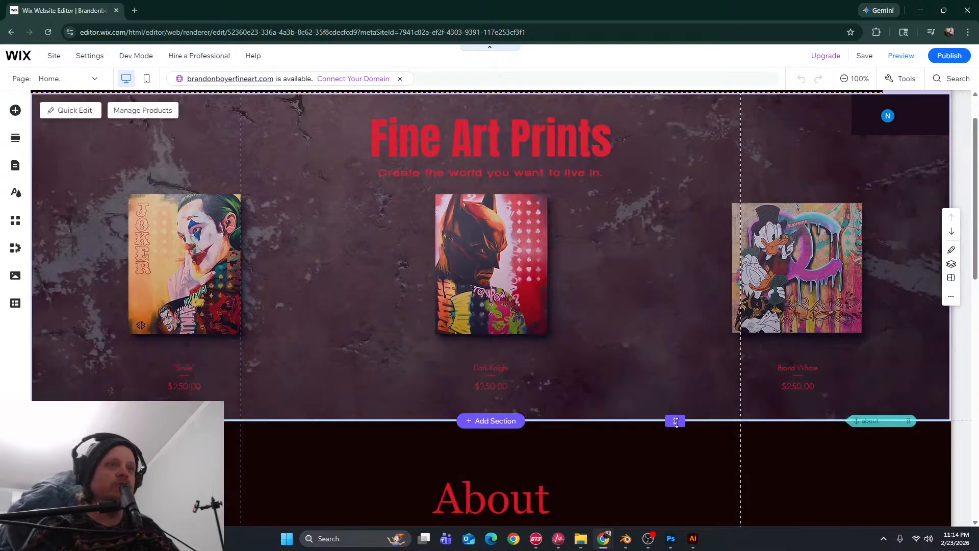
pyautogui.moveTo(676, 422); pyautogui.dragTo(675, 517)
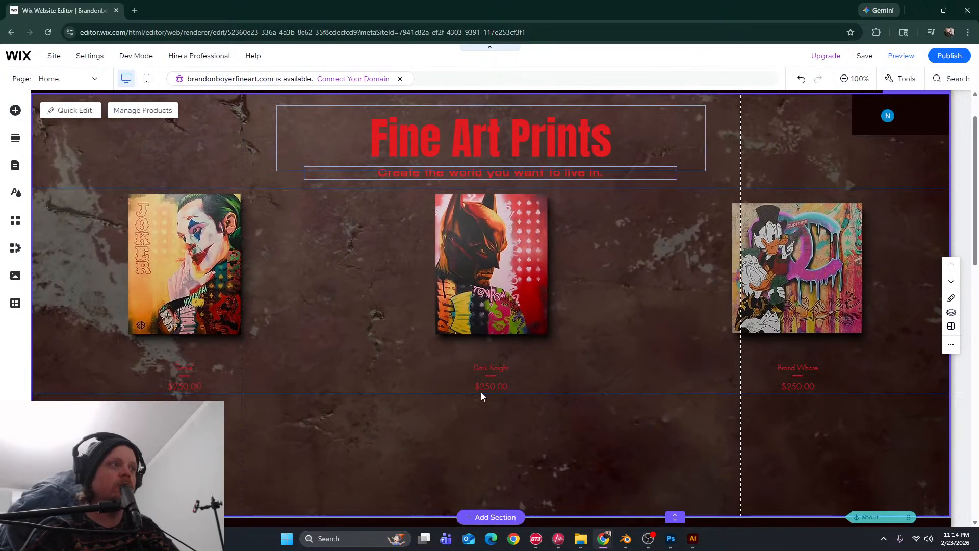
# Examine the grid gallery's category, display, management and design settings, including product cards, and its available plugins
pyautogui.click(481, 391)
pyautogui.click(399, 160)
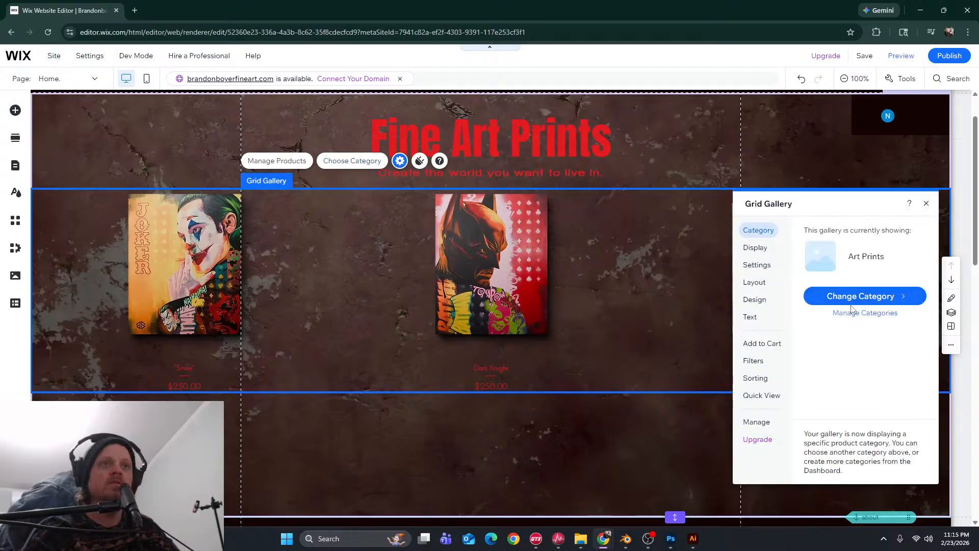
pyautogui.click(762, 253)
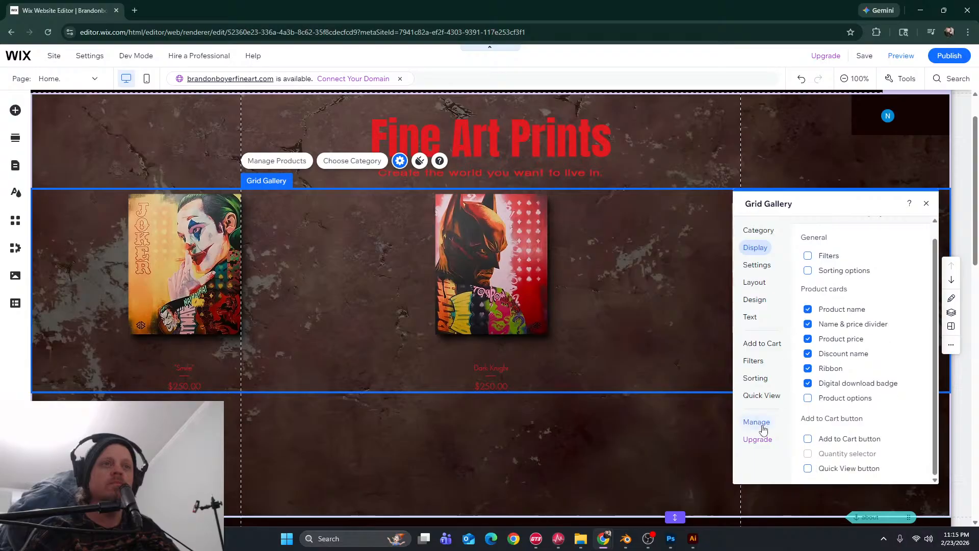
pyautogui.click(758, 423)
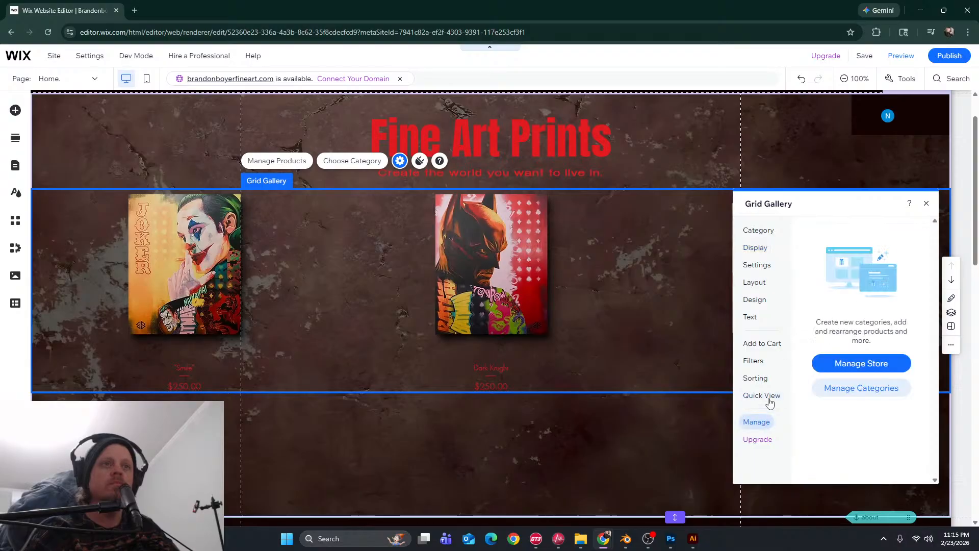
pyautogui.click(754, 299)
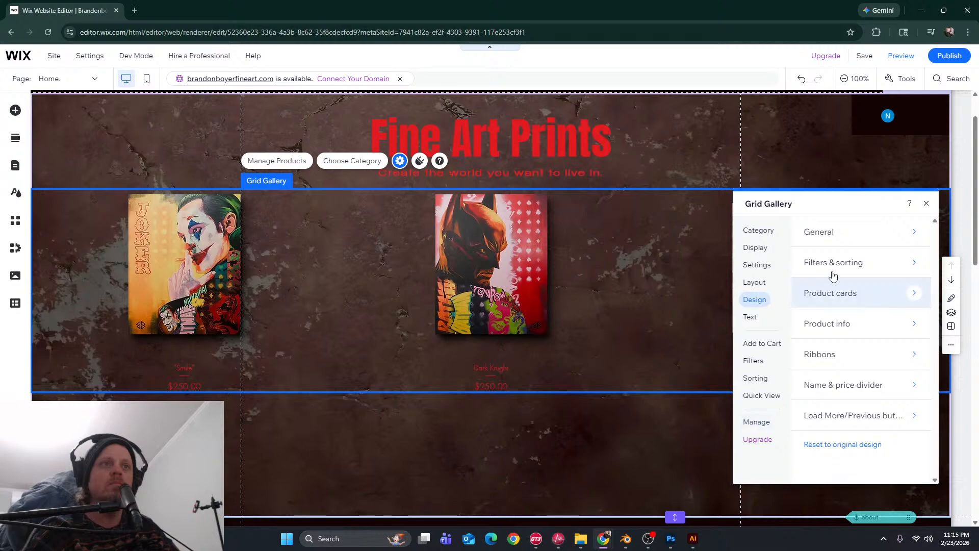
pyautogui.click(845, 231)
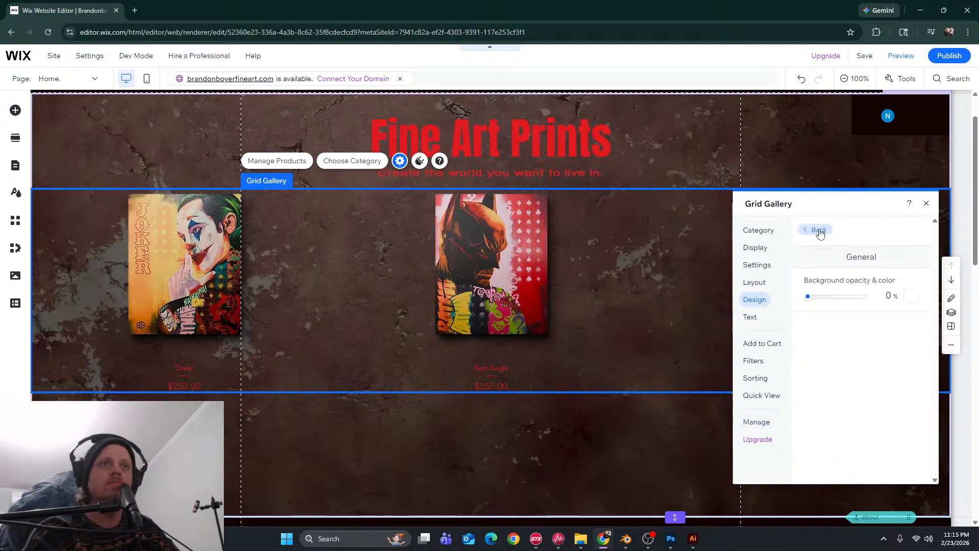
pyautogui.click(818, 230)
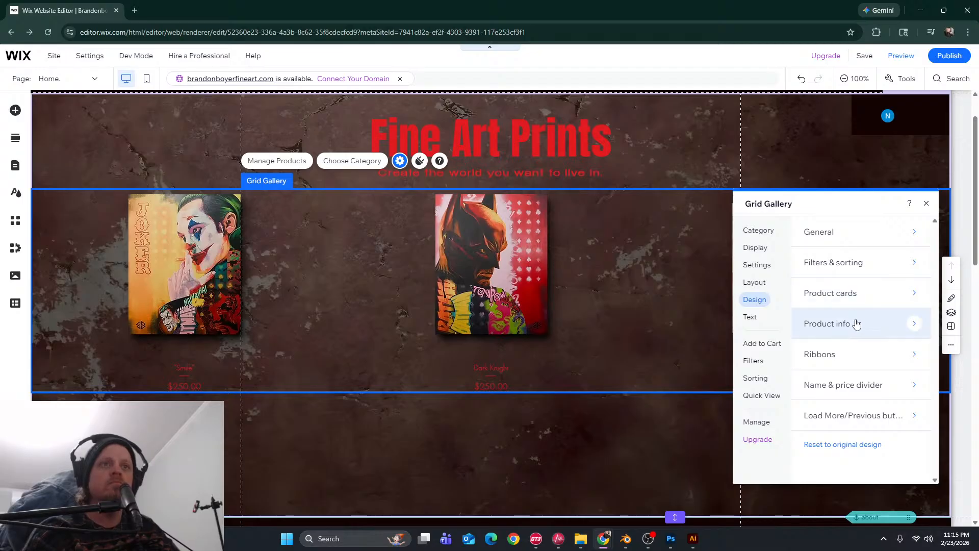
pyautogui.click(834, 299)
pyautogui.scroll(-2, 840, 317)
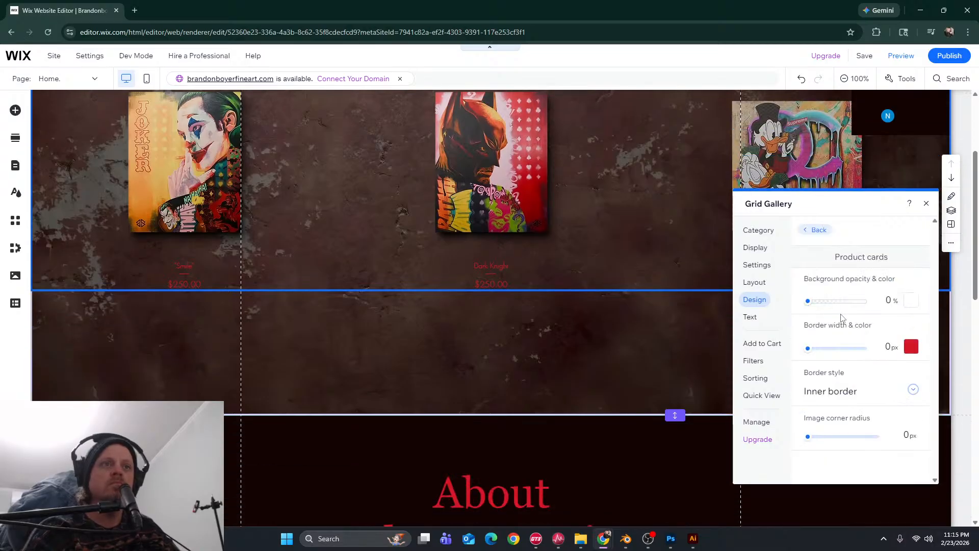
pyautogui.scroll(3, 842, 317)
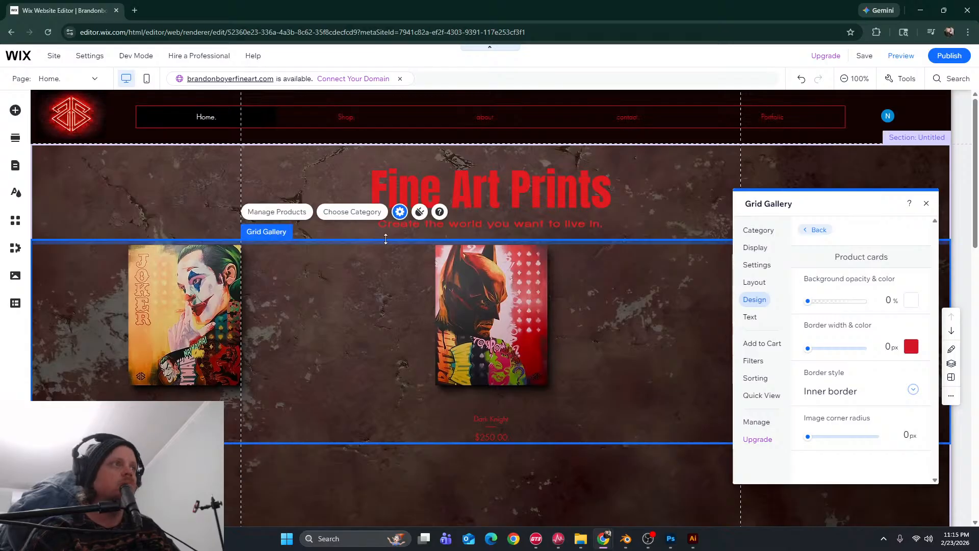
pyautogui.click(420, 213)
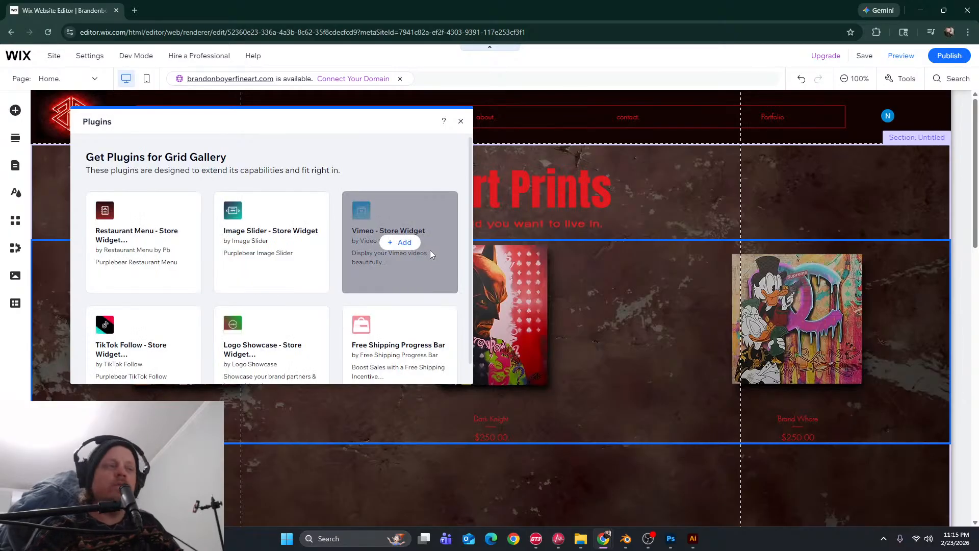
pyautogui.click(461, 122)
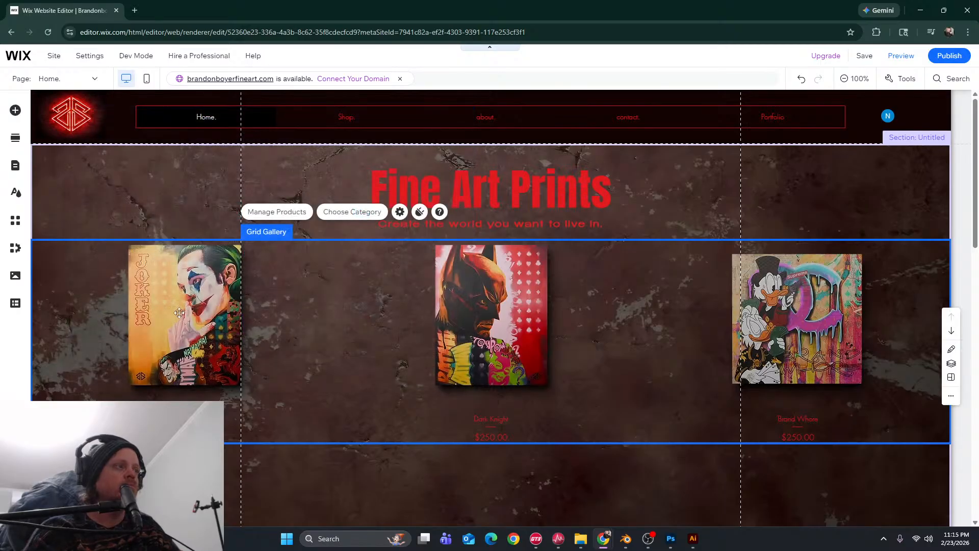
# Open the grid gallery's product grid layout settings and try Fixed grid behavior before returning to Responsive (Fit to screen)
pyautogui.rightClick(189, 307)
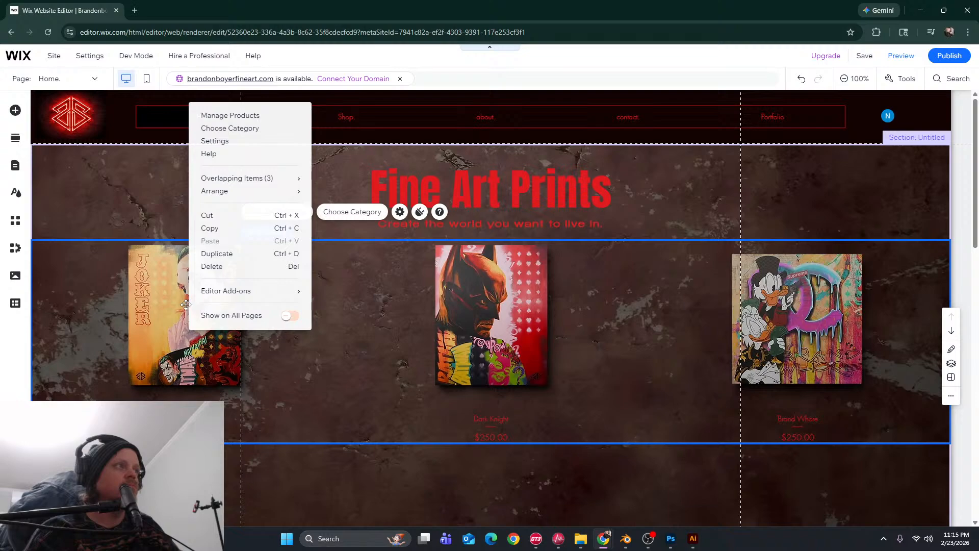
pyautogui.click(224, 141)
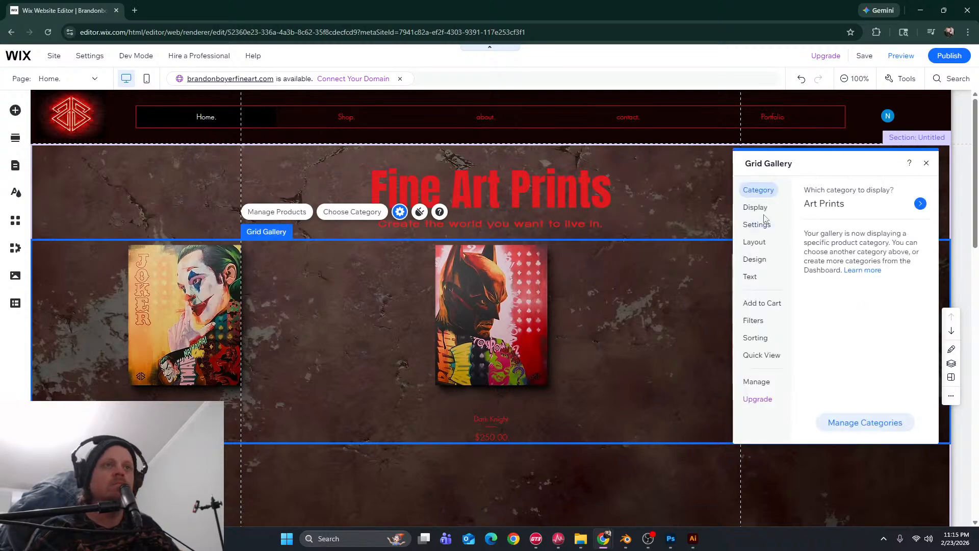
pyautogui.click(763, 211)
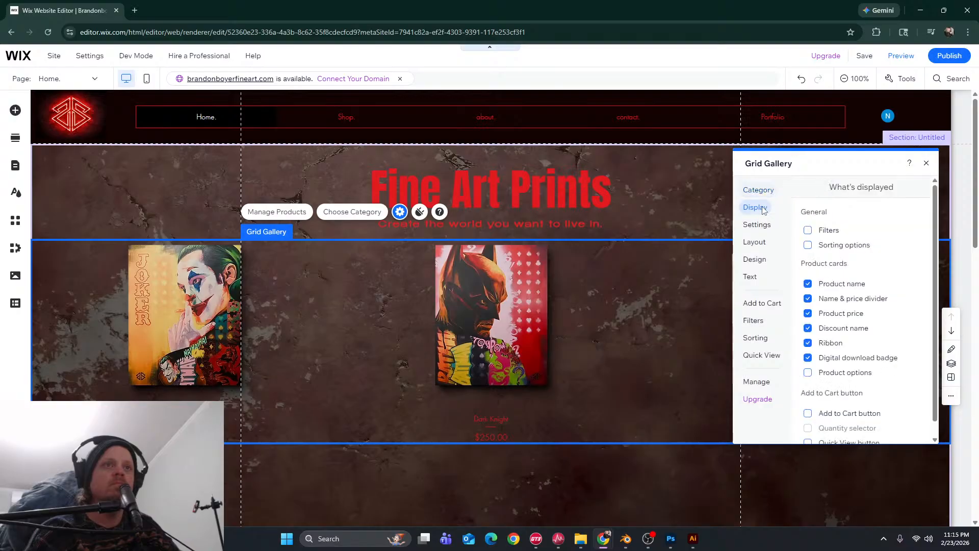
pyautogui.scroll(-1, 845, 321)
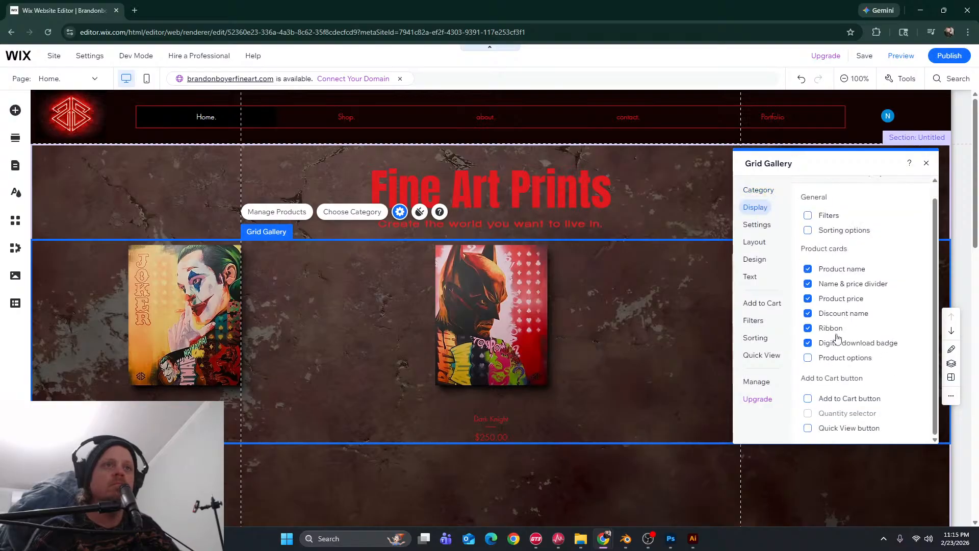
pyautogui.click(758, 243)
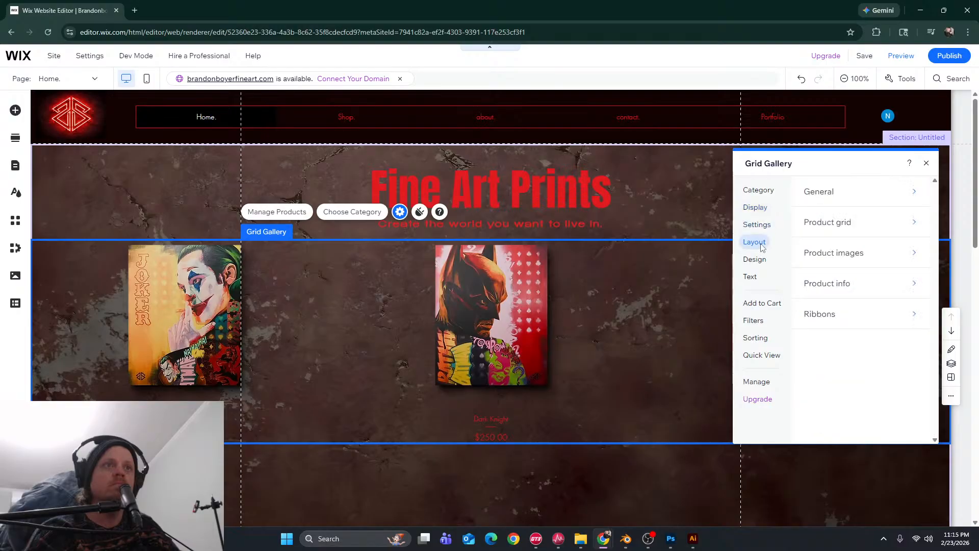
pyautogui.click(857, 240)
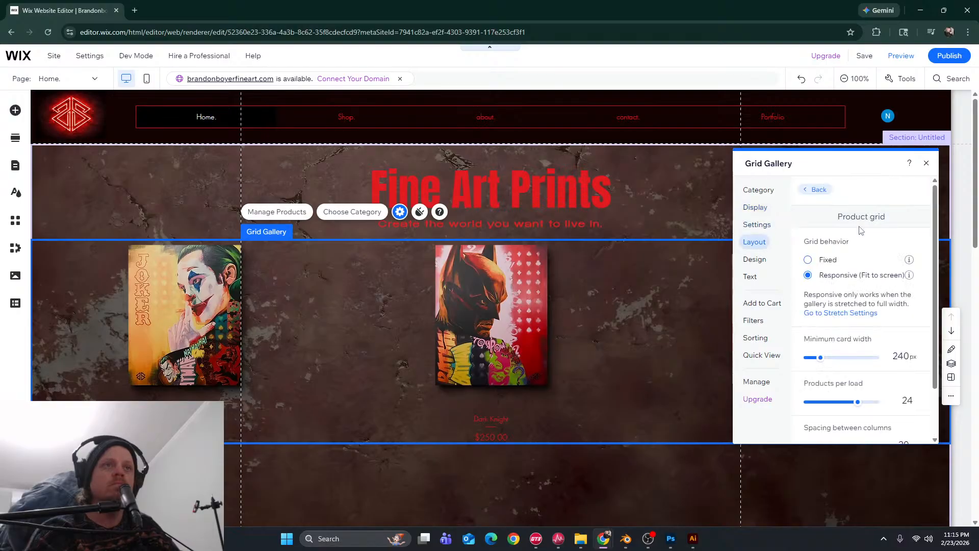
pyautogui.click(809, 261)
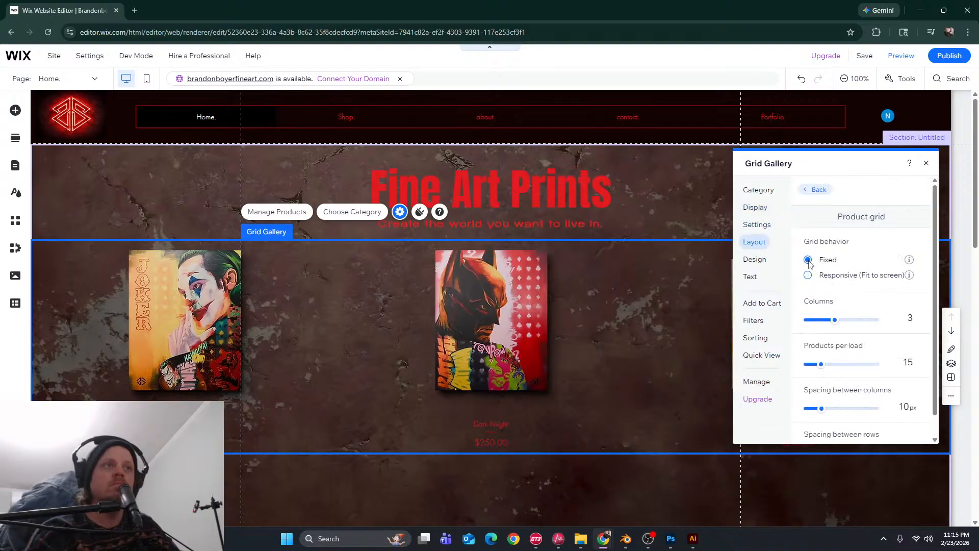
pyautogui.click(809, 275)
# Try smaller and larger minimum card widths for the product grid, settling on 383 px
pyautogui.scroll(-2, 819, 280)
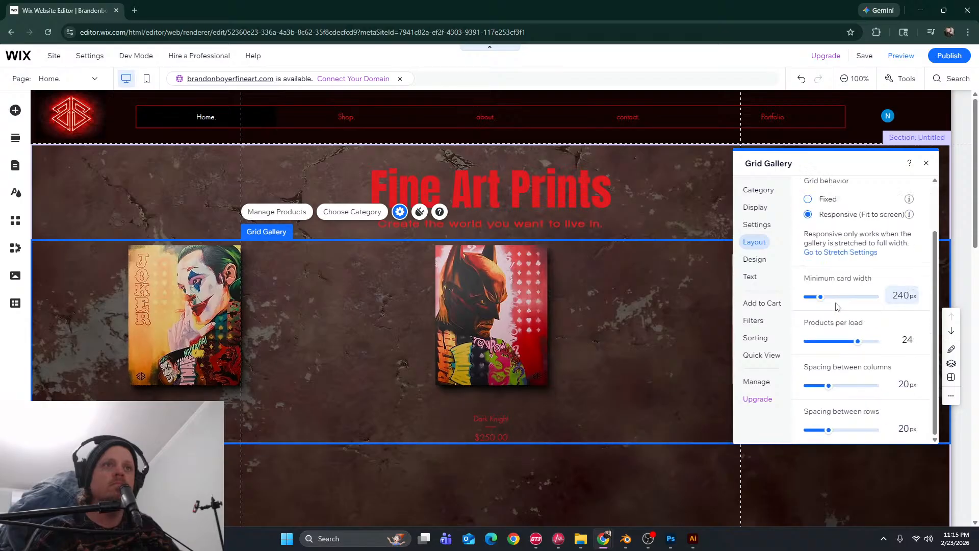
pyautogui.moveTo(821, 297)
pyautogui.mouseDown()
pyautogui.moveTo(840, 300)
pyautogui.moveTo(803, 303)
pyautogui.mouseUp()
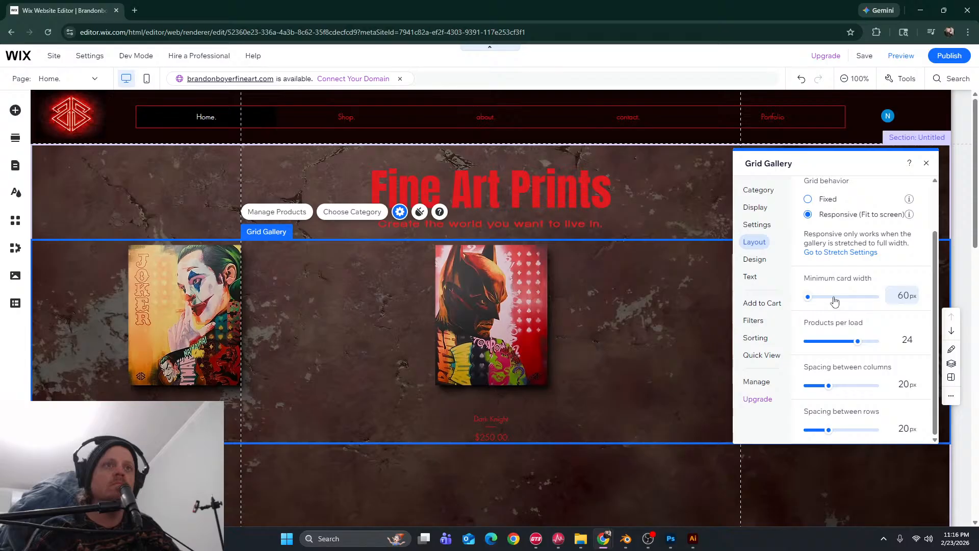
pyautogui.click(871, 300)
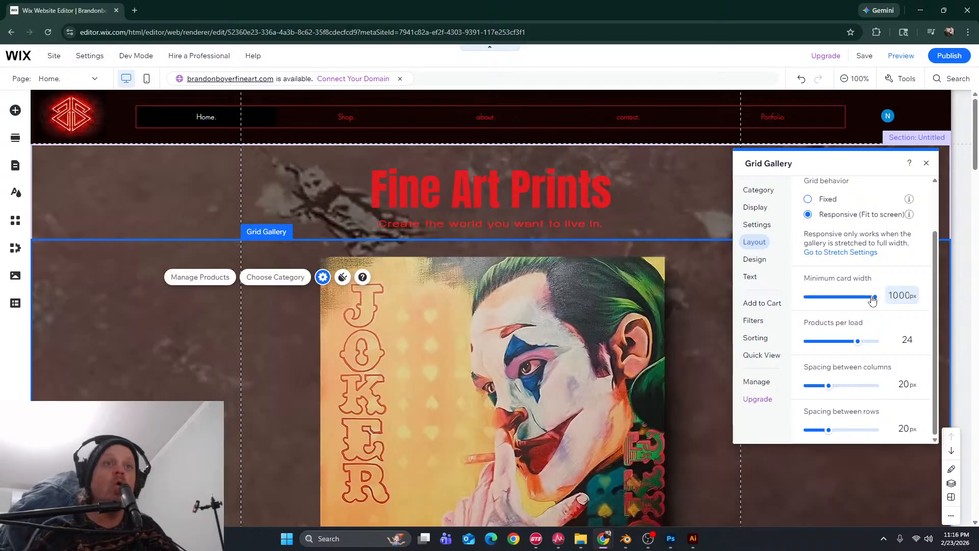
pyautogui.click(843, 299)
pyautogui.click(854, 300)
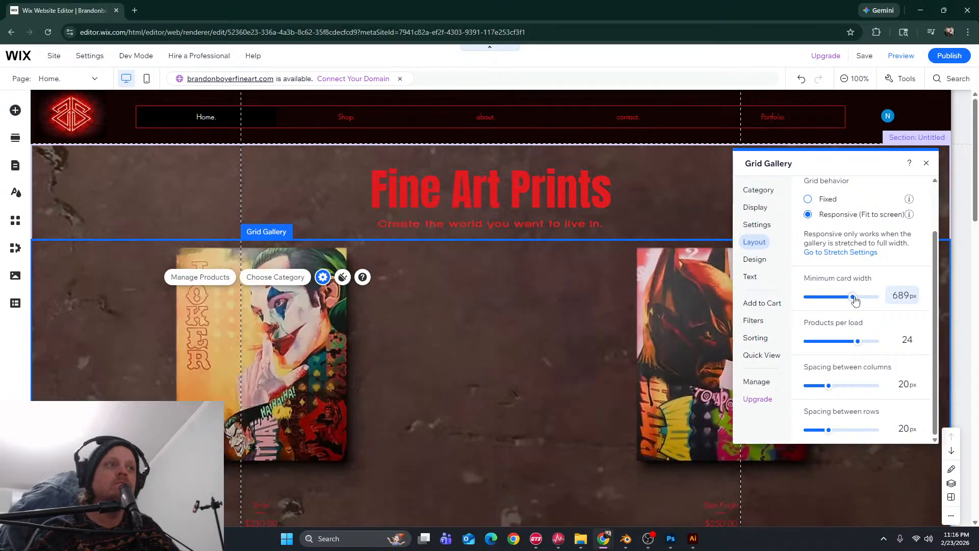
pyautogui.click(847, 300)
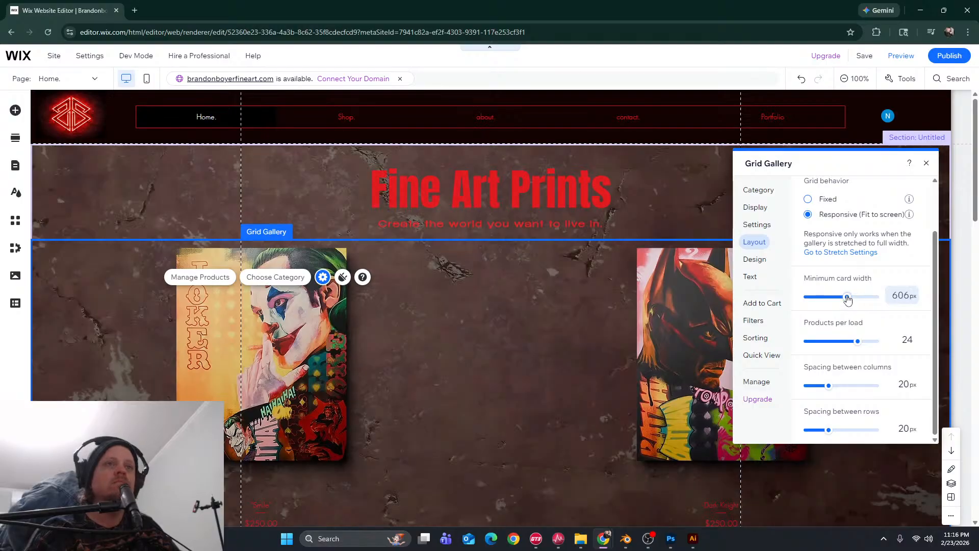
pyautogui.click(844, 299)
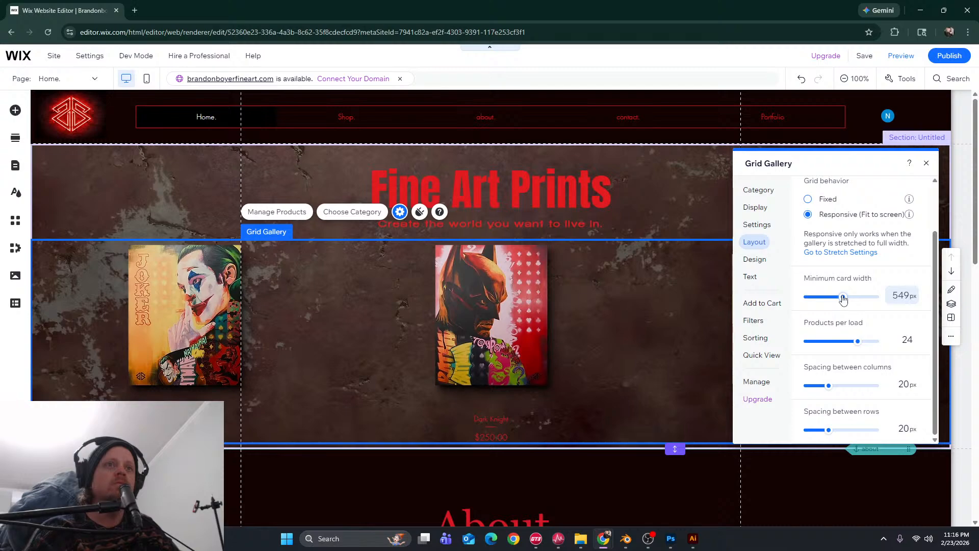
pyautogui.moveTo(843, 299); pyautogui.dragTo(831, 300)
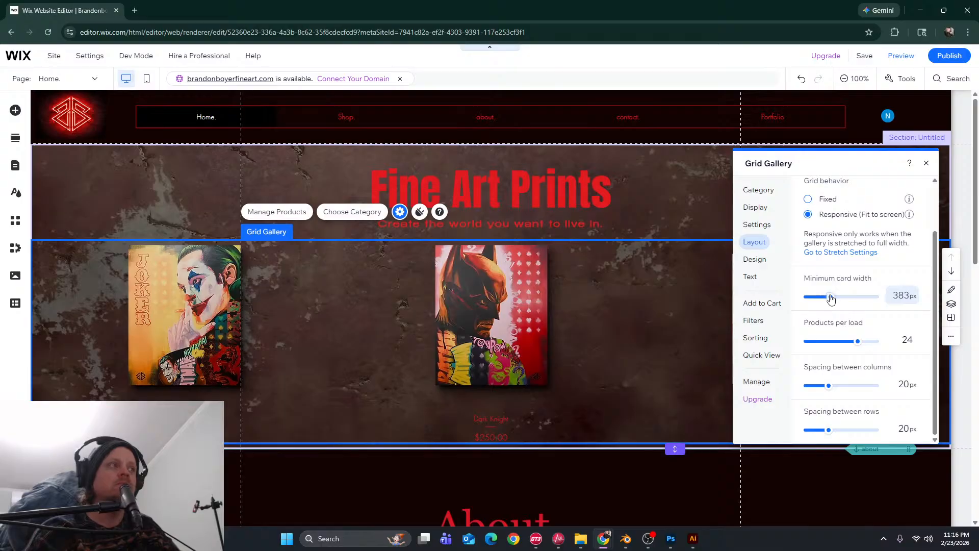
pyautogui.scroll(-3, 565, 306)
pyautogui.scroll(3, 567, 305)
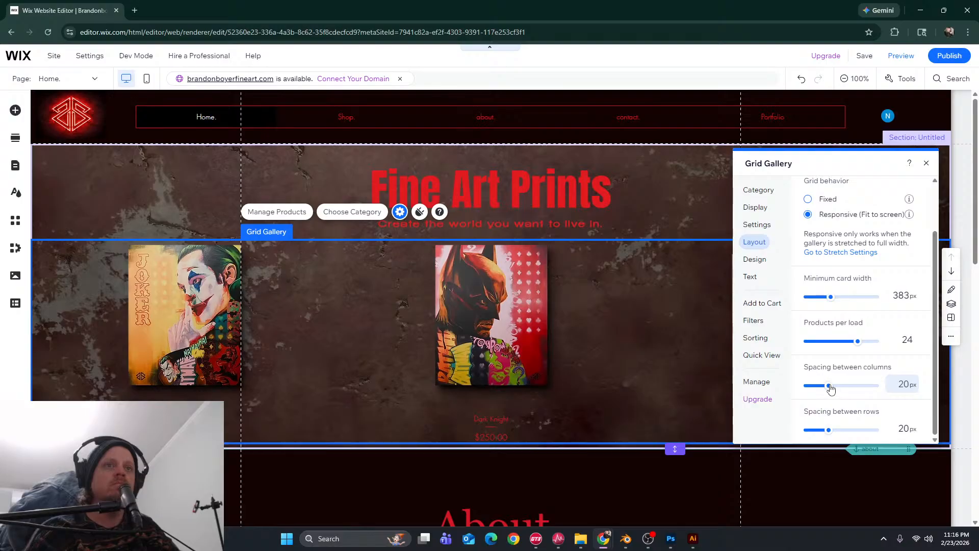
# Set the product grid's spacing between columns and between rows to 10 px each
pyautogui.moveTo(830, 388); pyautogui.dragTo(802, 396)
pyautogui.moveTo(829, 430); pyautogui.dragTo(771, 433)
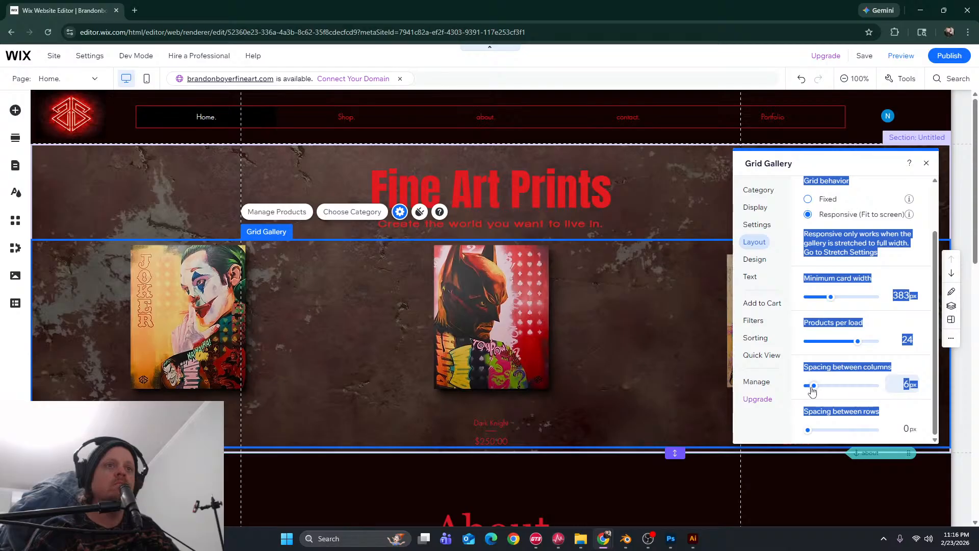
pyautogui.moveTo(812, 391); pyautogui.dragTo(814, 391)
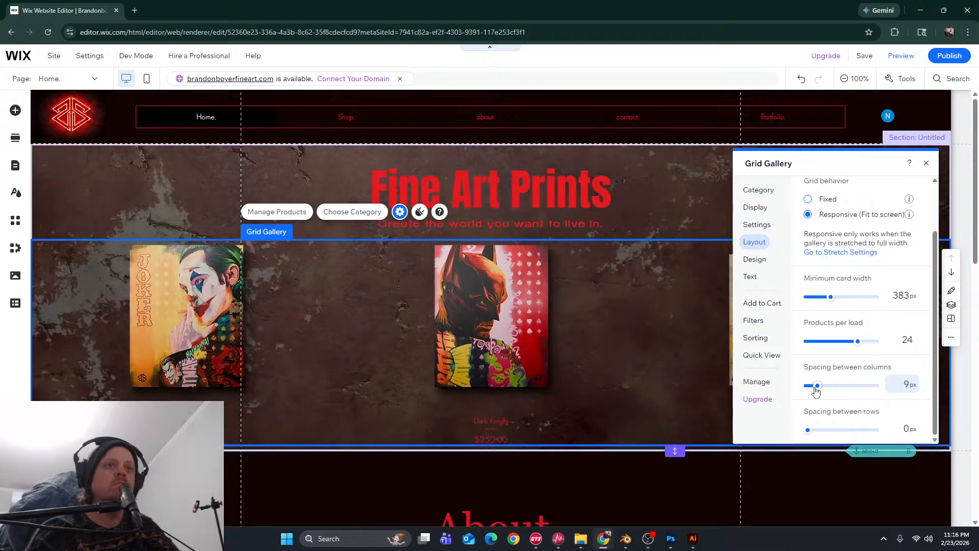
pyautogui.click(896, 426)
pyautogui.write('10')
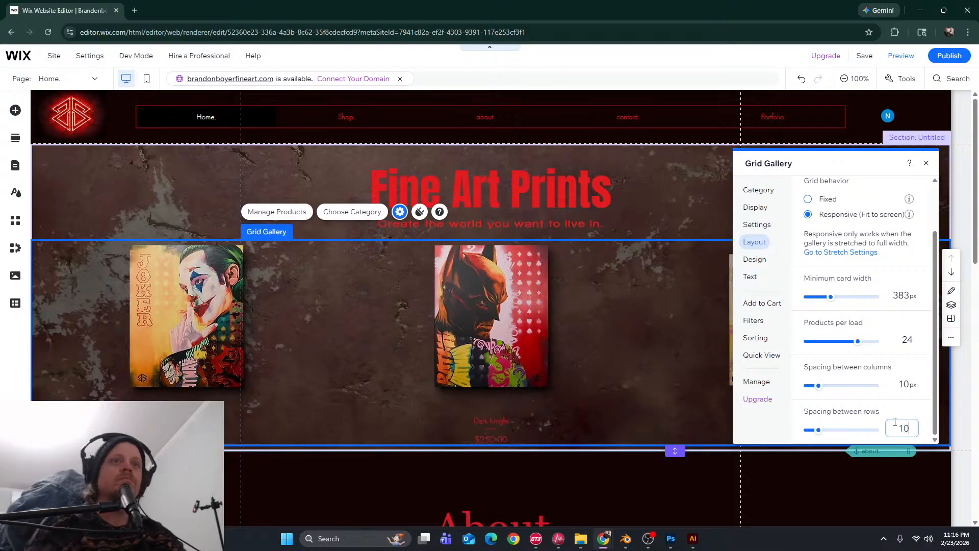
pyautogui.press('Return')
pyautogui.scroll(2, 844, 403)
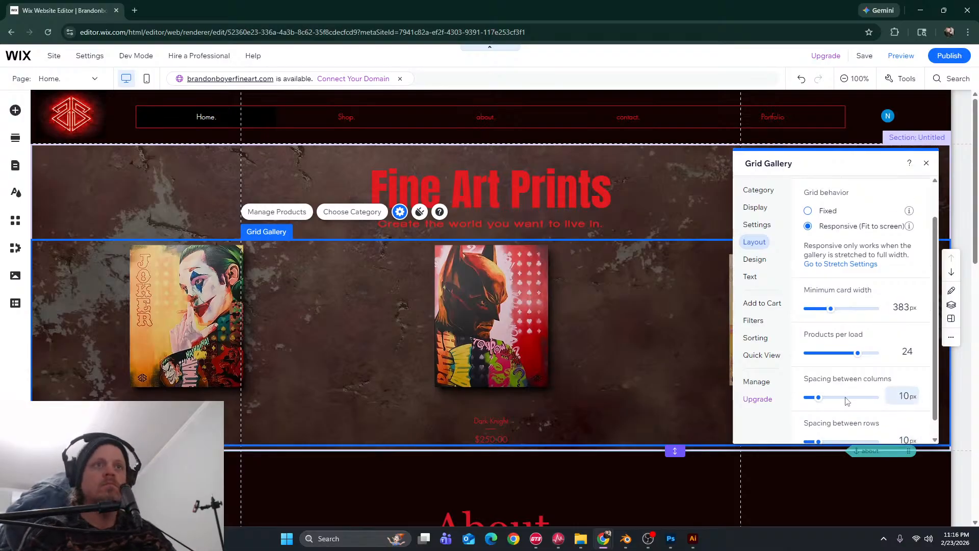
pyautogui.scroll(1, 859, 310)
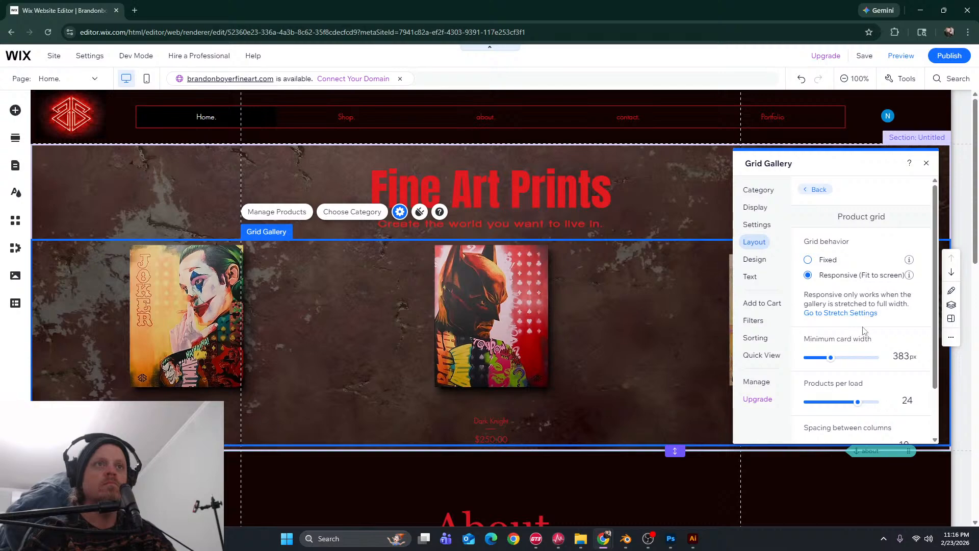
pyautogui.scroll(-1, 864, 330)
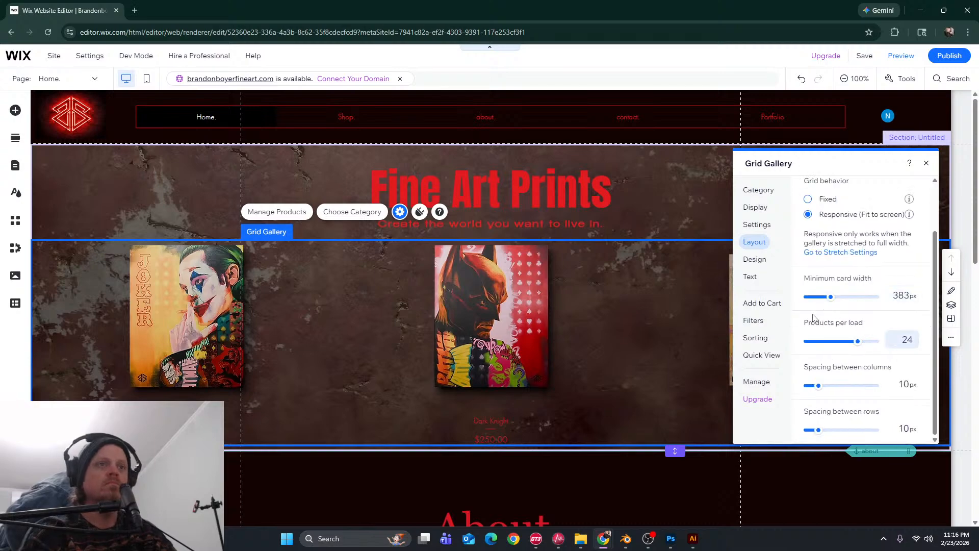
# Try a 15 px red border on the gallery's product cards before returning the border width to 0 px
pyautogui.click(756, 259)
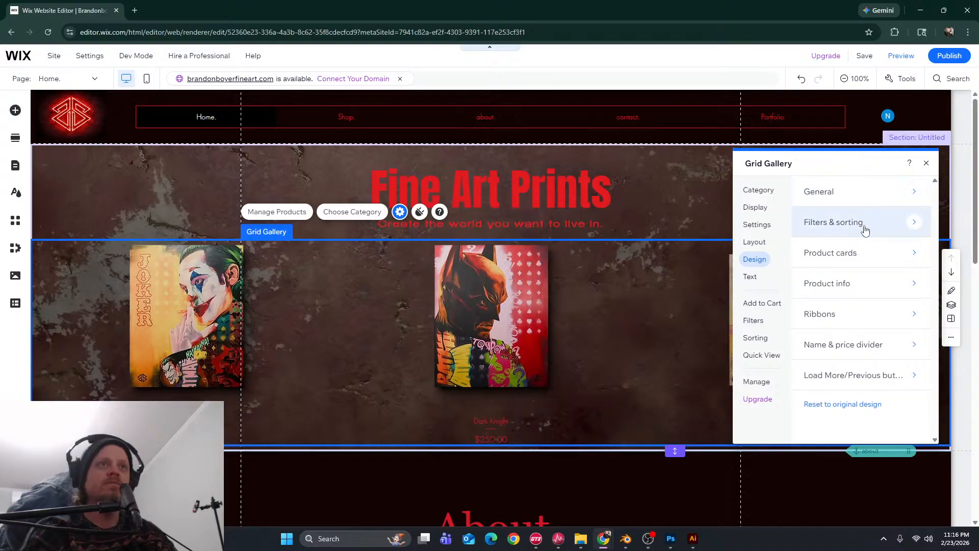
pyautogui.click(878, 259)
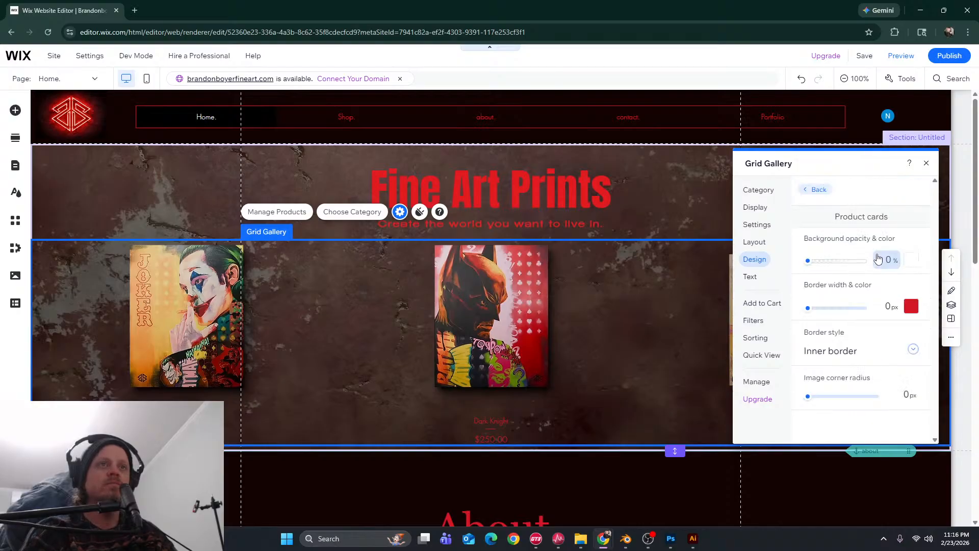
pyautogui.scroll(-2, 874, 342)
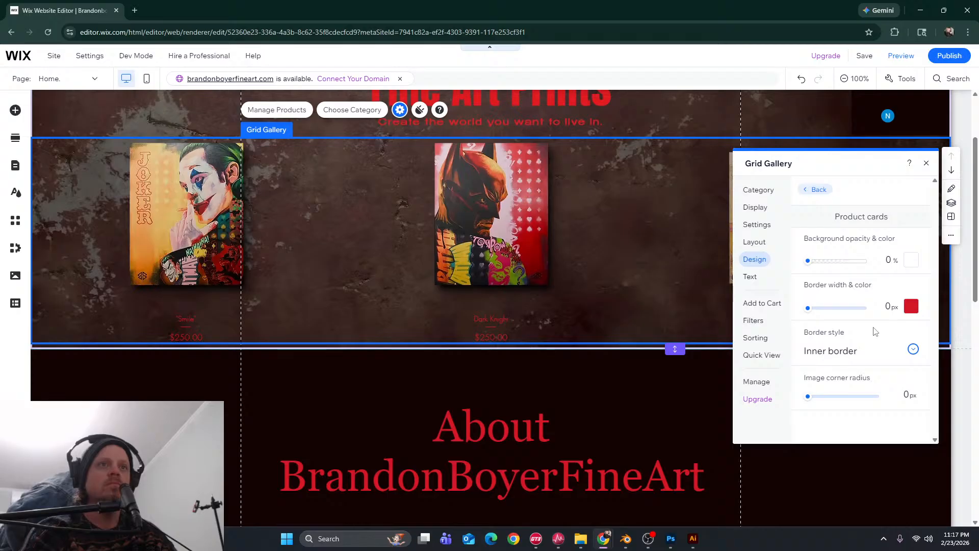
pyautogui.scroll(2, 856, 342)
pyautogui.moveTo(835, 308); pyautogui.dragTo(863, 311)
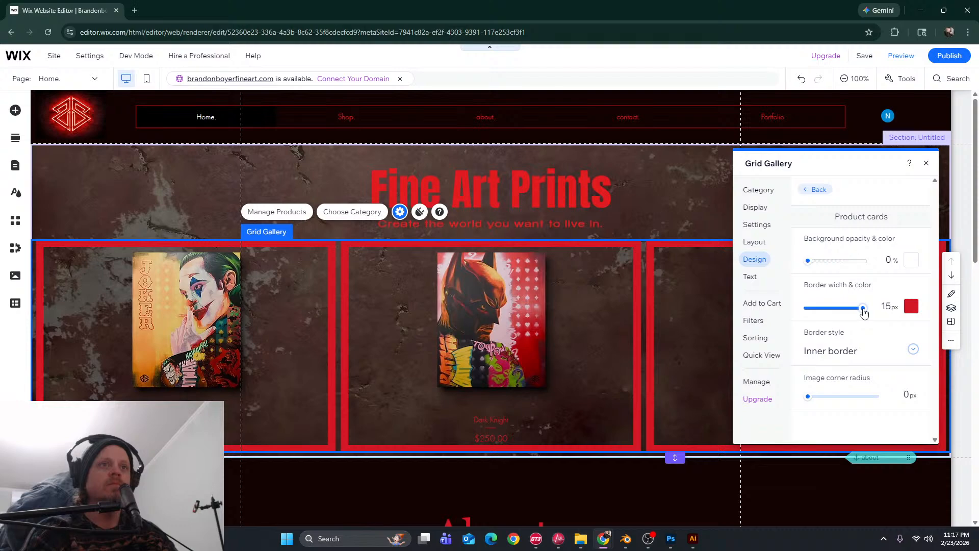
pyautogui.moveTo(862, 309); pyautogui.dragTo(783, 310)
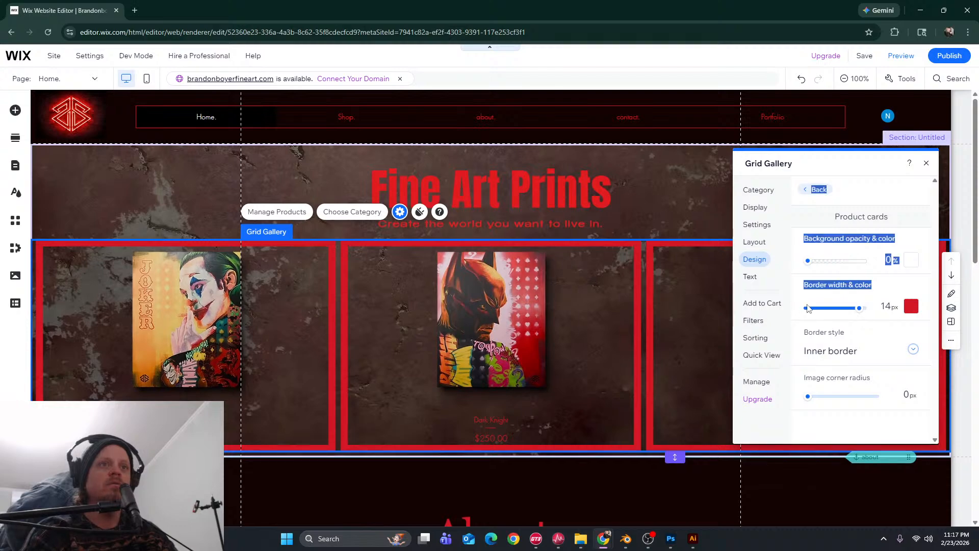
pyautogui.click(856, 309)
pyautogui.moveTo(856, 309); pyautogui.dragTo(771, 289)
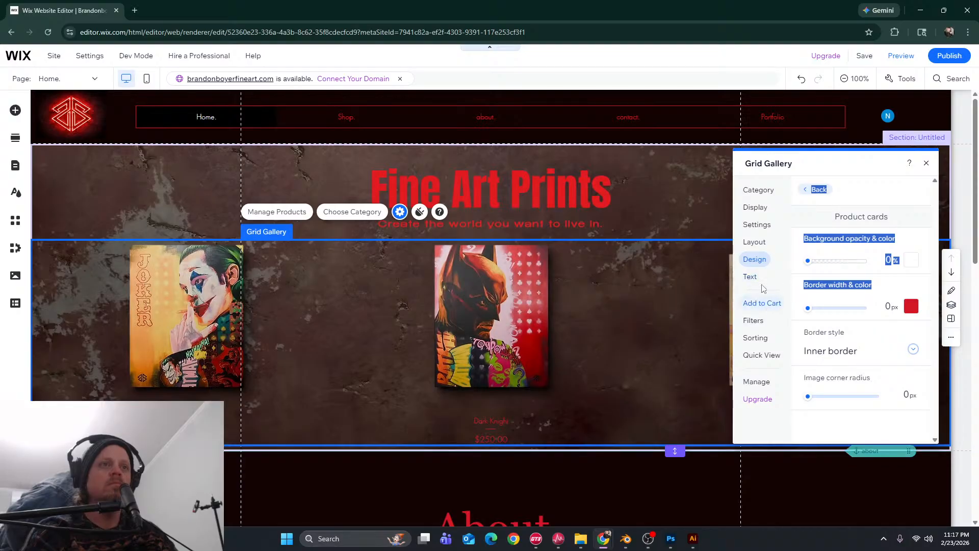
# Reduce the product grid's minimum card width to 60 px in the layout settings
pyautogui.click(757, 243)
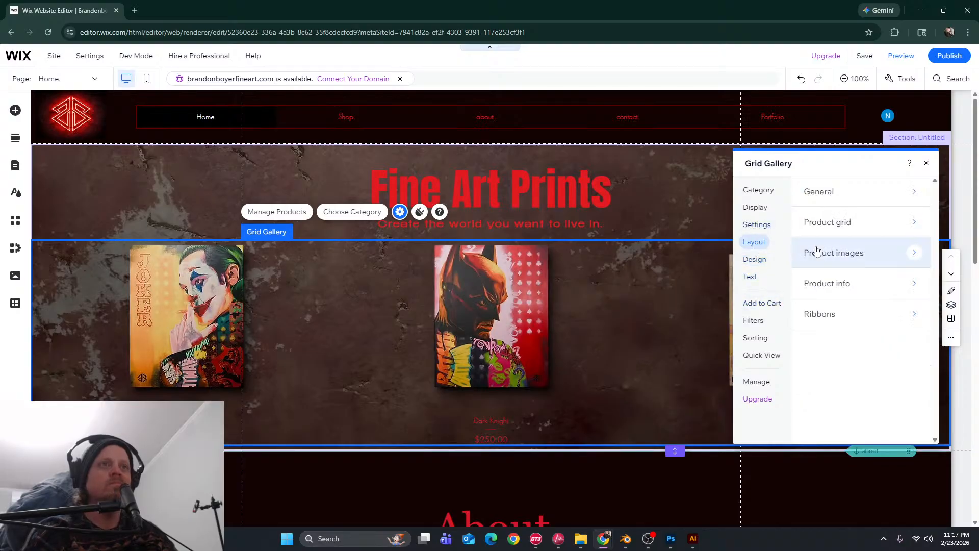
pyautogui.click(841, 227)
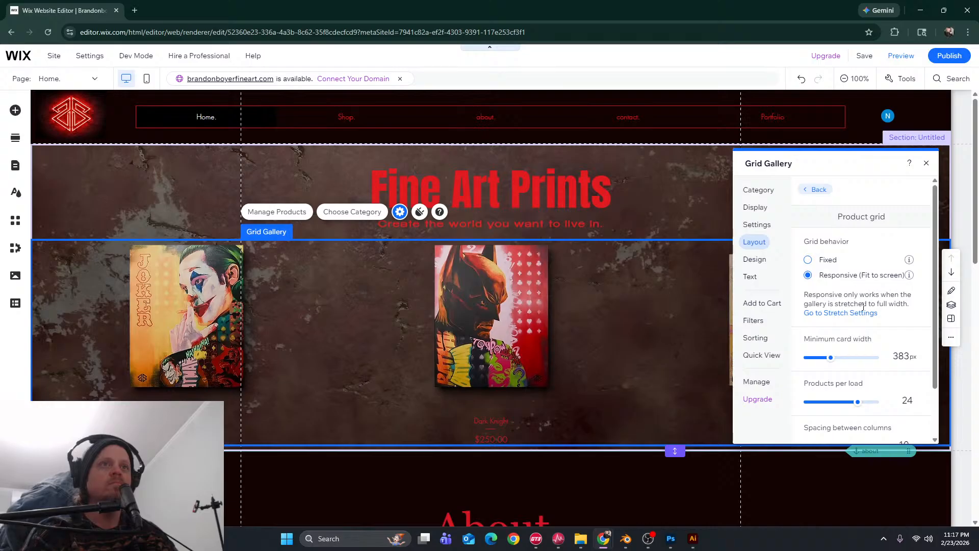
pyautogui.scroll(-1, 850, 260)
pyautogui.moveTo(831, 297); pyautogui.dragTo(783, 303)
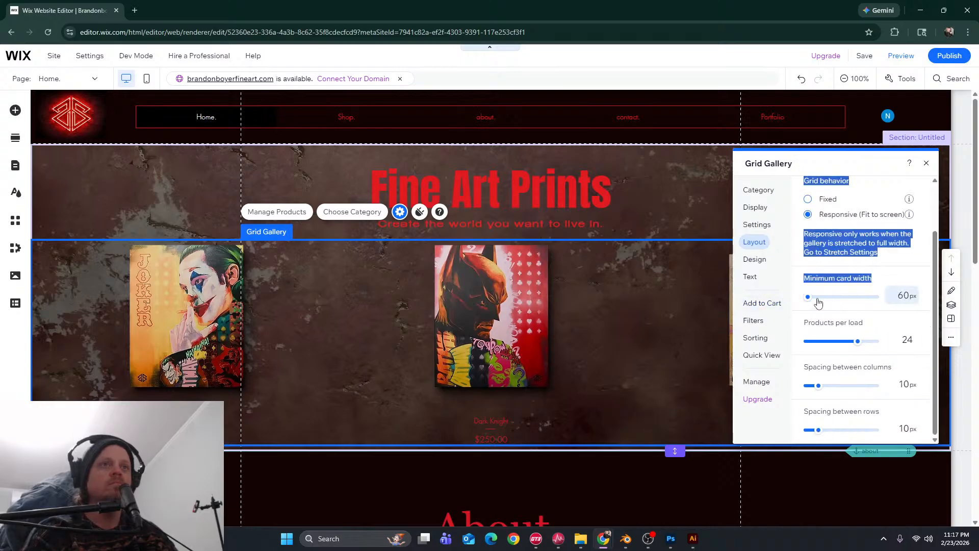
# Try the Outer border style on the product cards before returning to Inner border
pyautogui.click(760, 259)
pyautogui.click(836, 254)
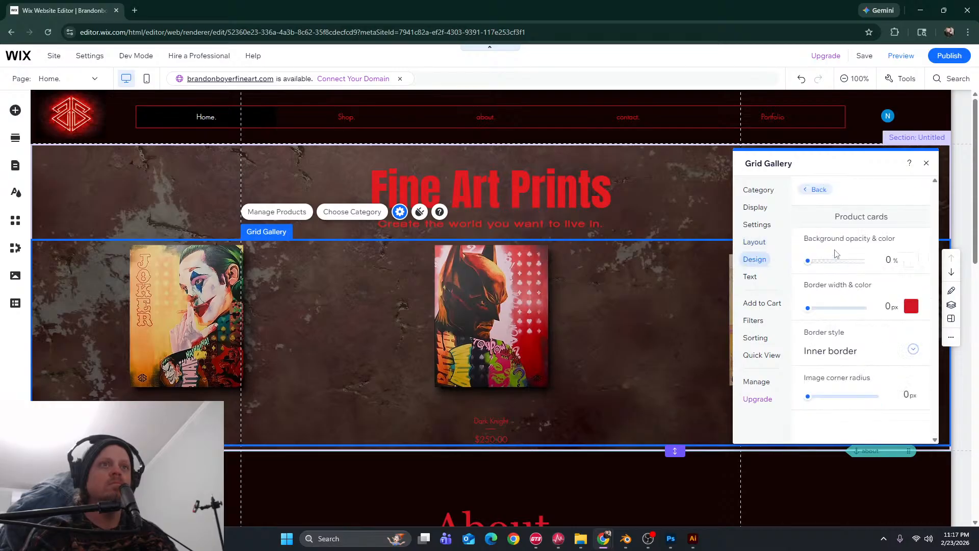
pyautogui.moveTo(811, 311); pyautogui.dragTo(760, 303)
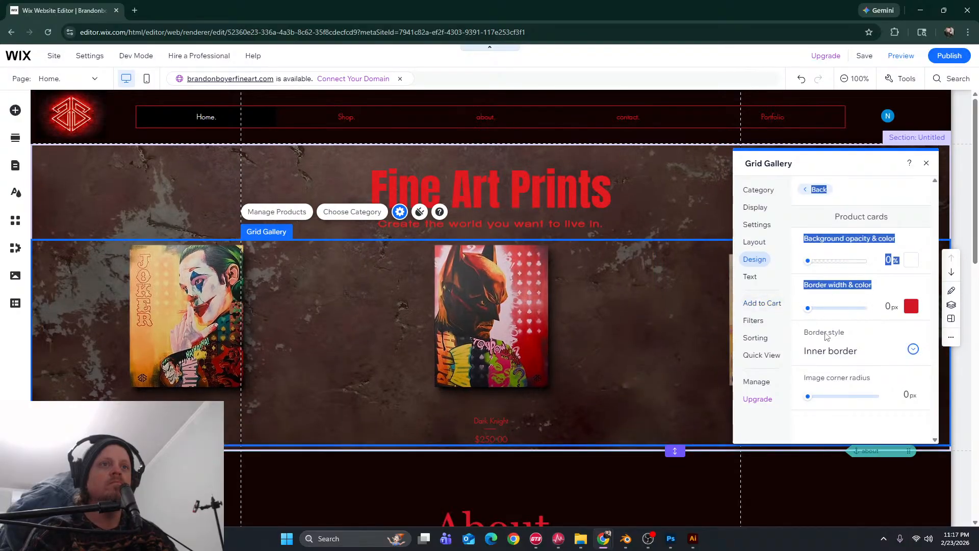
pyautogui.click(914, 351)
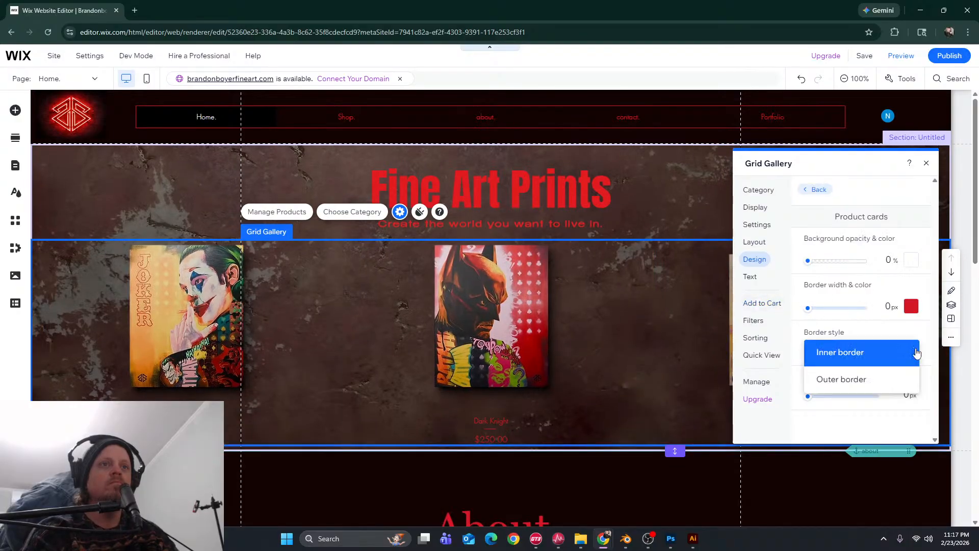
pyautogui.click(868, 382)
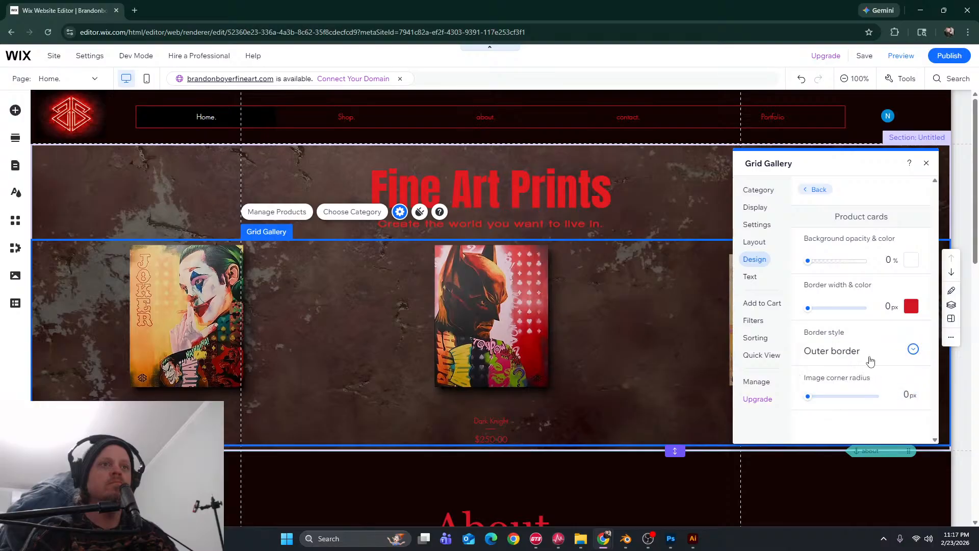
pyautogui.click(912, 352)
pyautogui.click(867, 325)
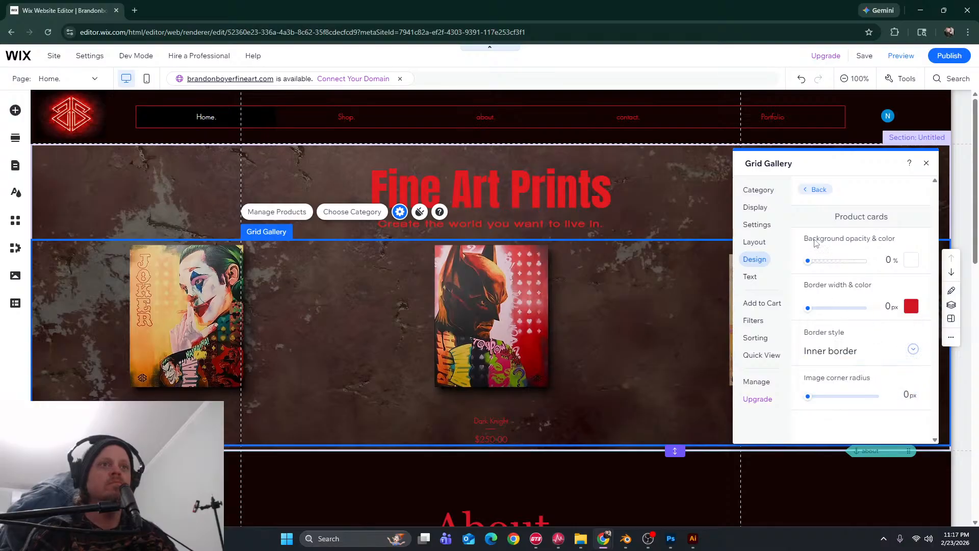
# Try Crop resizing for the gallery's product images, return to Fit, and set the image ratio to 1:1
pyautogui.click(753, 225)
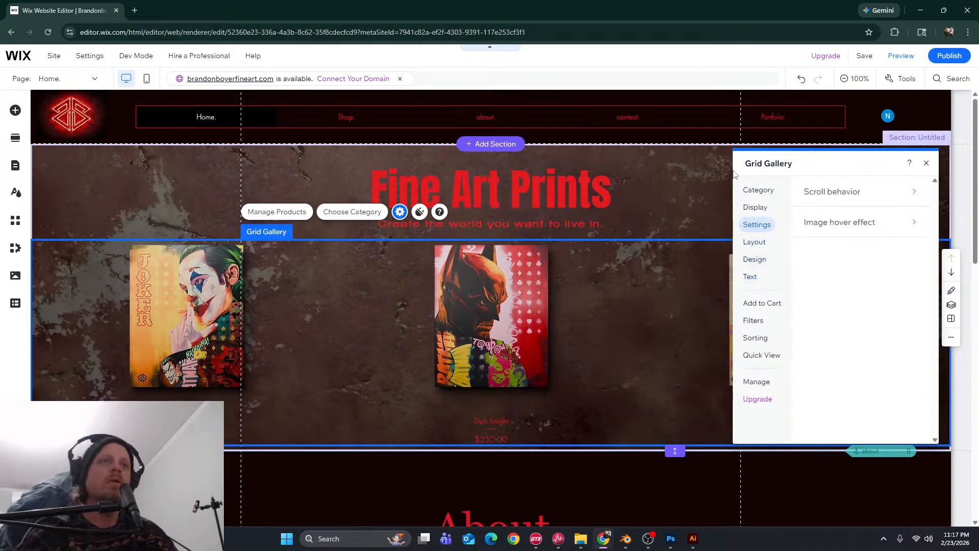
pyautogui.click(756, 206)
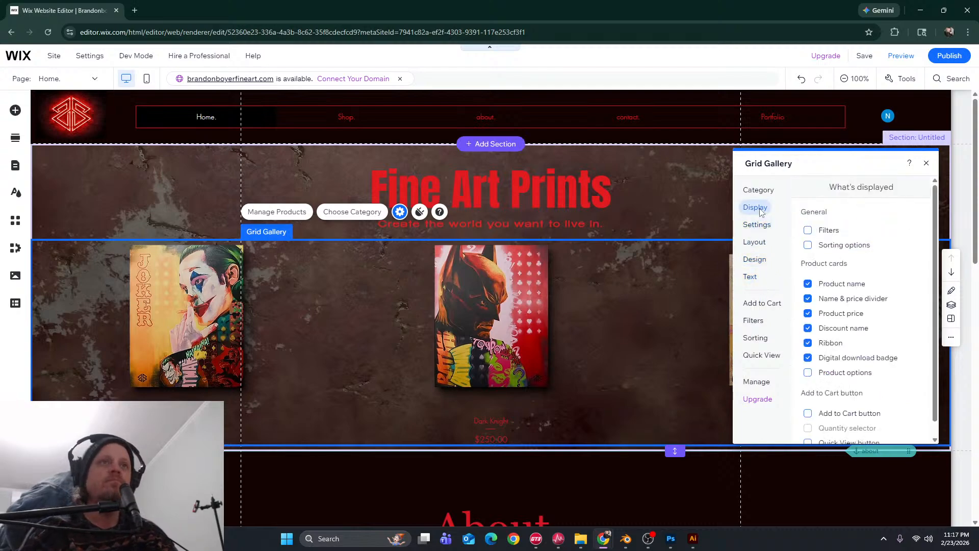
pyautogui.click(758, 240)
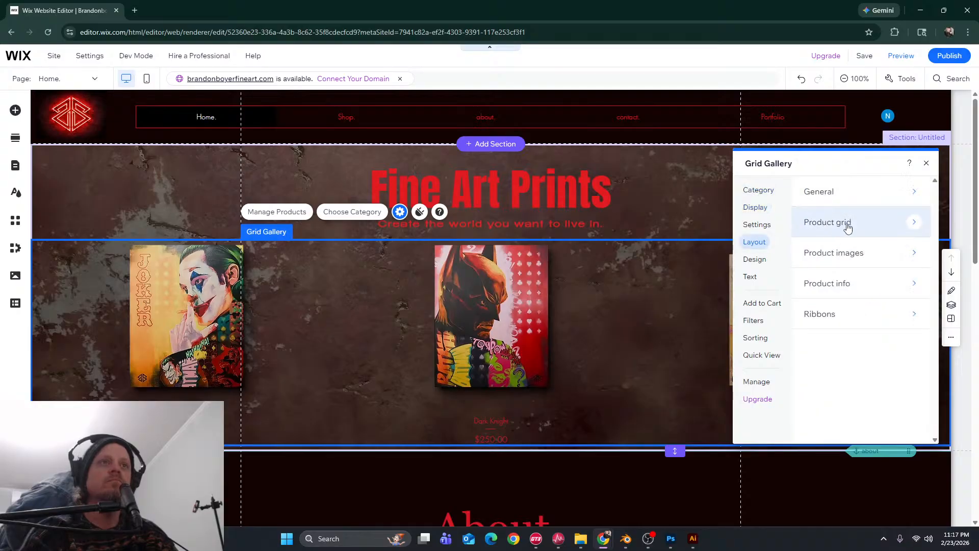
pyautogui.click(852, 253)
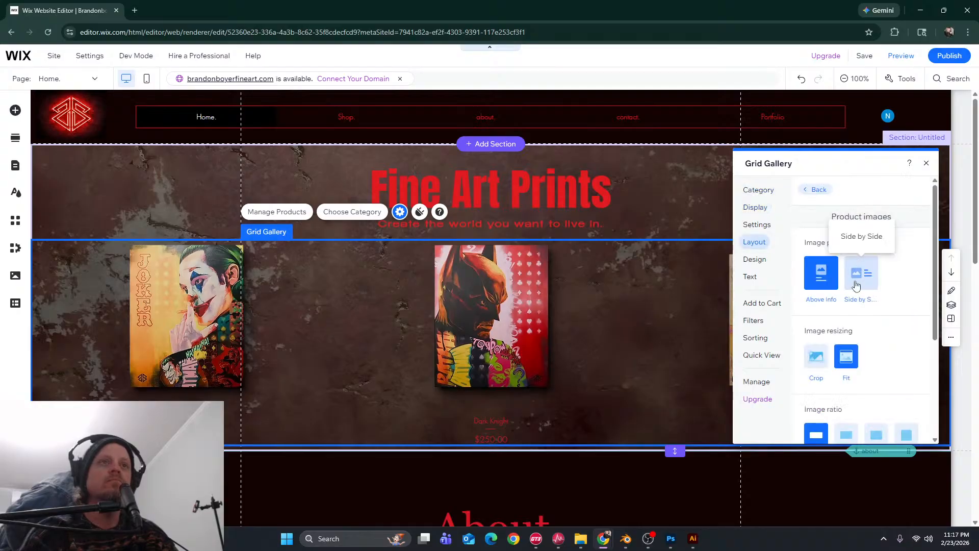
pyautogui.scroll(-2, 869, 332)
pyautogui.click(816, 257)
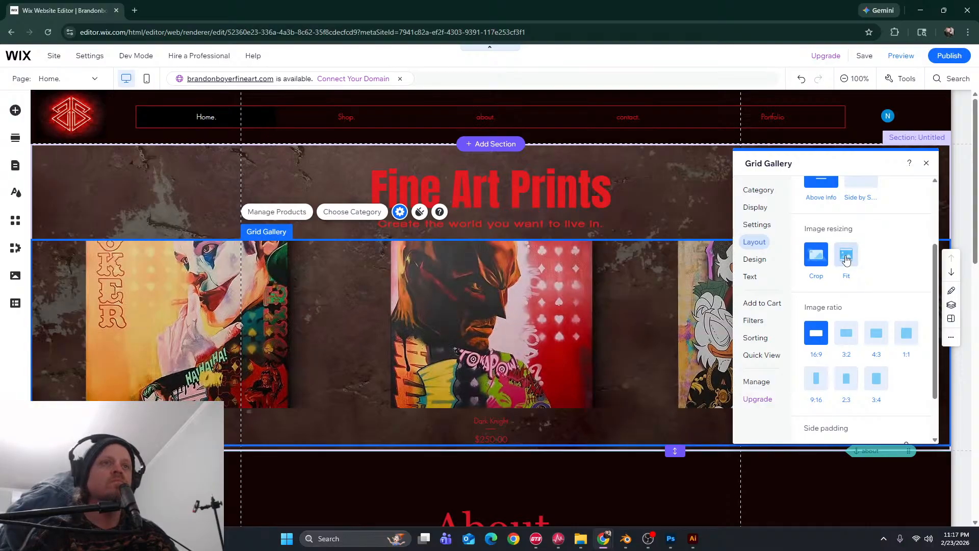
pyautogui.click(847, 258)
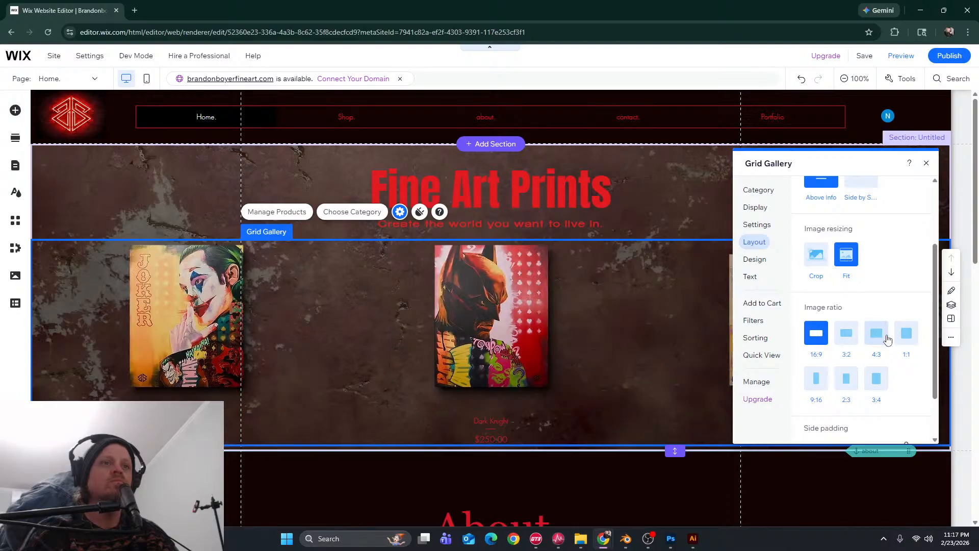
pyautogui.click(907, 333)
pyautogui.scroll(-6, 528, 323)
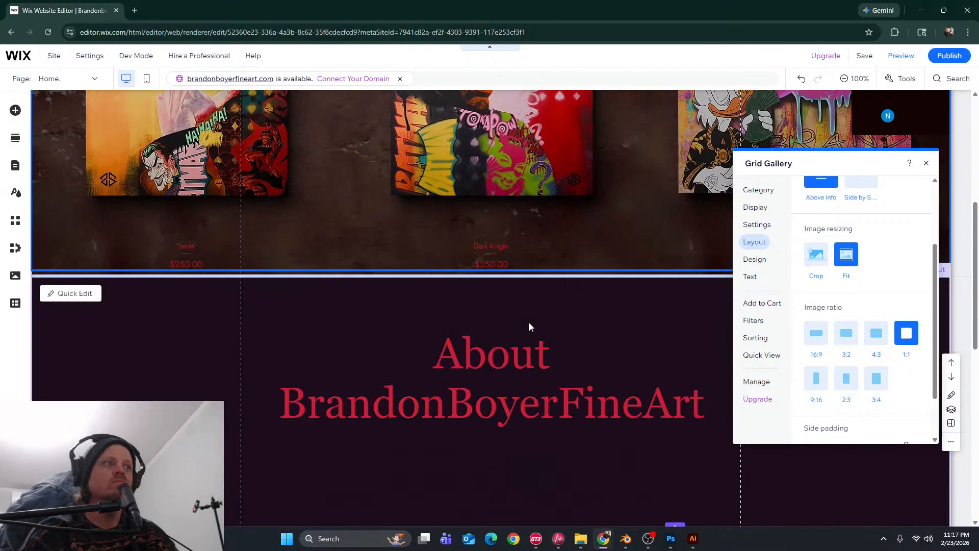
pyautogui.scroll(5, 531, 321)
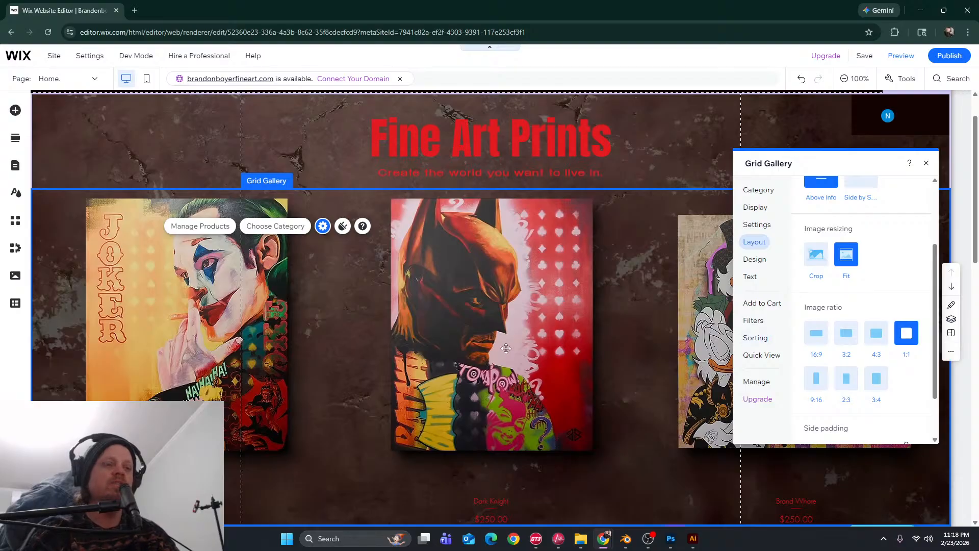
# Extend the lower edge of the Fine Art Prints section slightly below the enlarged grid gallery
pyautogui.scroll(-7, 508, 349)
pyautogui.scroll(3, 512, 349)
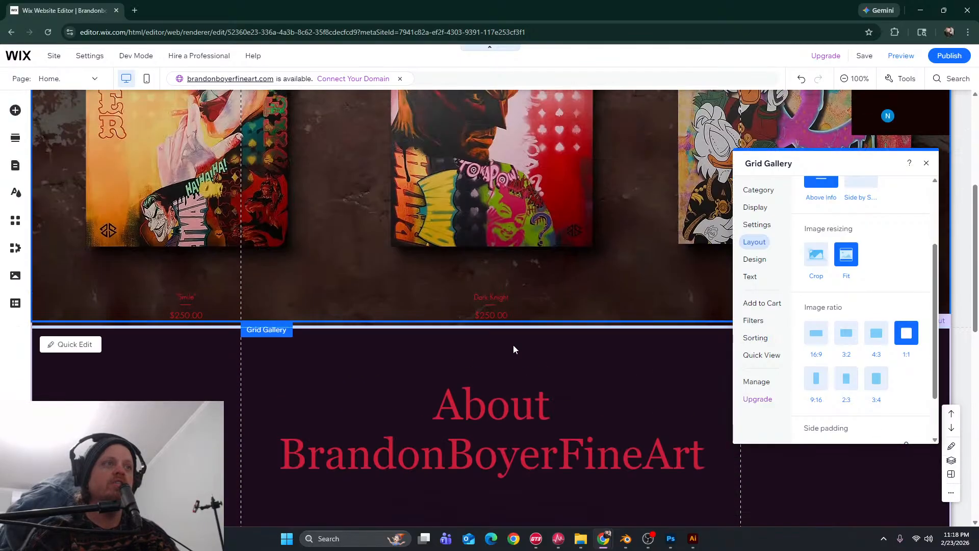
pyautogui.scroll(2, 516, 351)
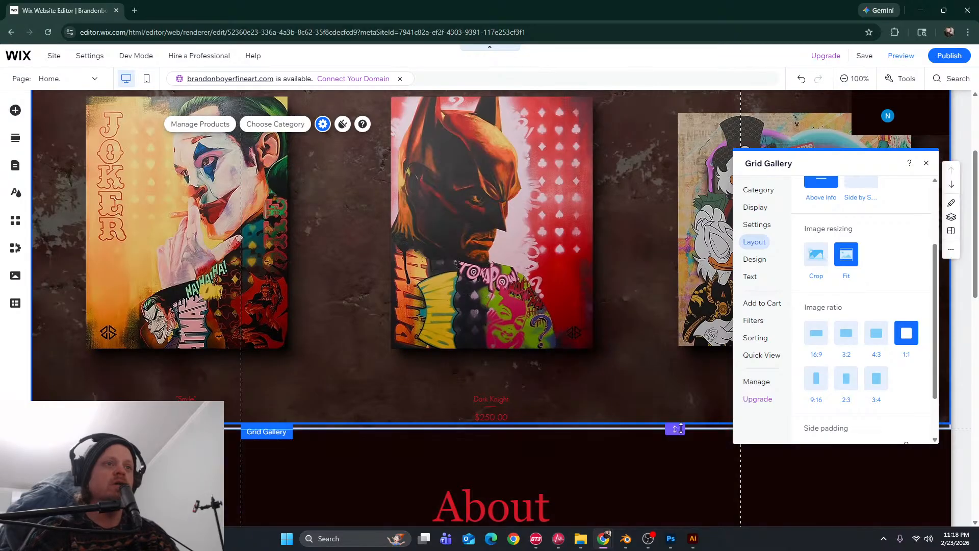
pyautogui.moveTo(675, 427); pyautogui.dragTo(676, 450)
pyautogui.scroll(3, 605, 383)
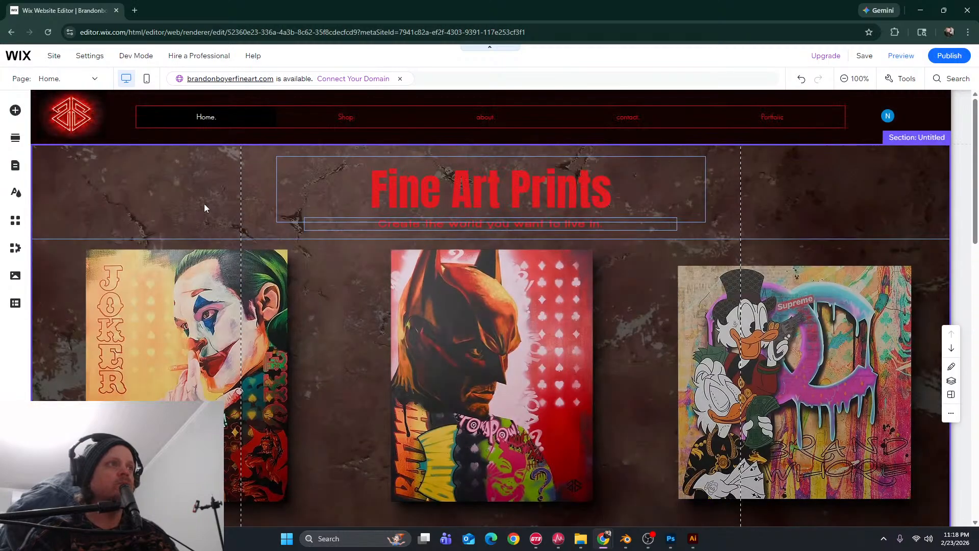
pyautogui.scroll(-3, 375, 334)
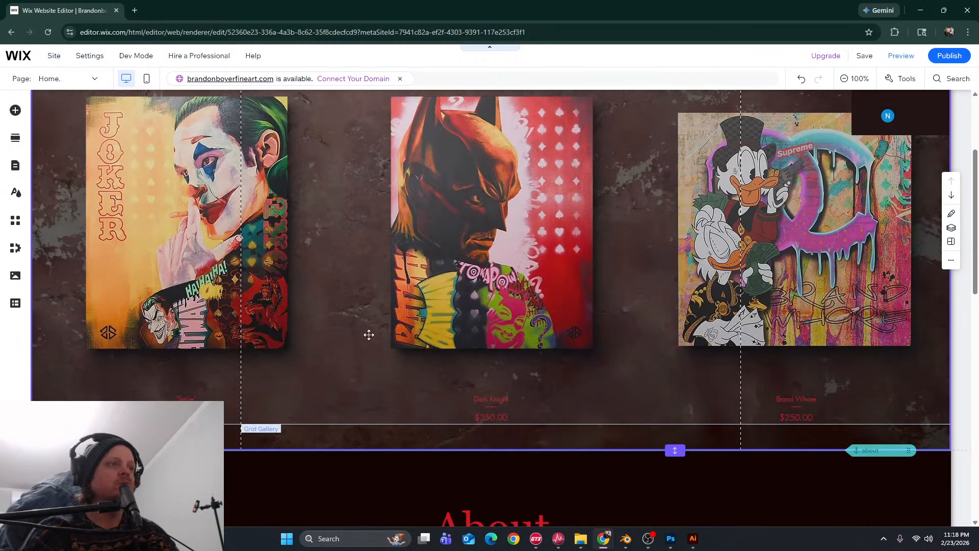
# Preview the site and examine how the enlarged art prints display in the home page gallery
pyautogui.click(370, 335)
pyautogui.scroll(3, 387, 335)
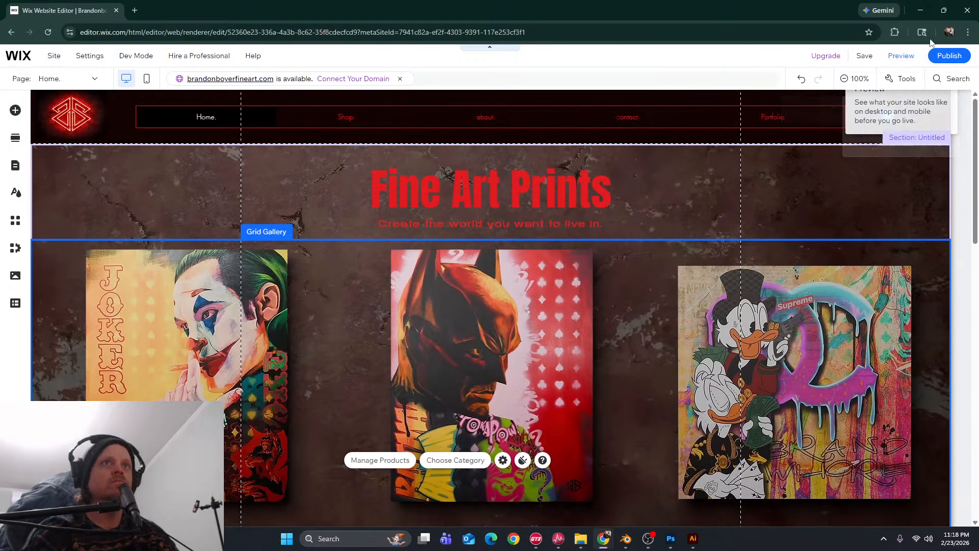
pyautogui.click(901, 58)
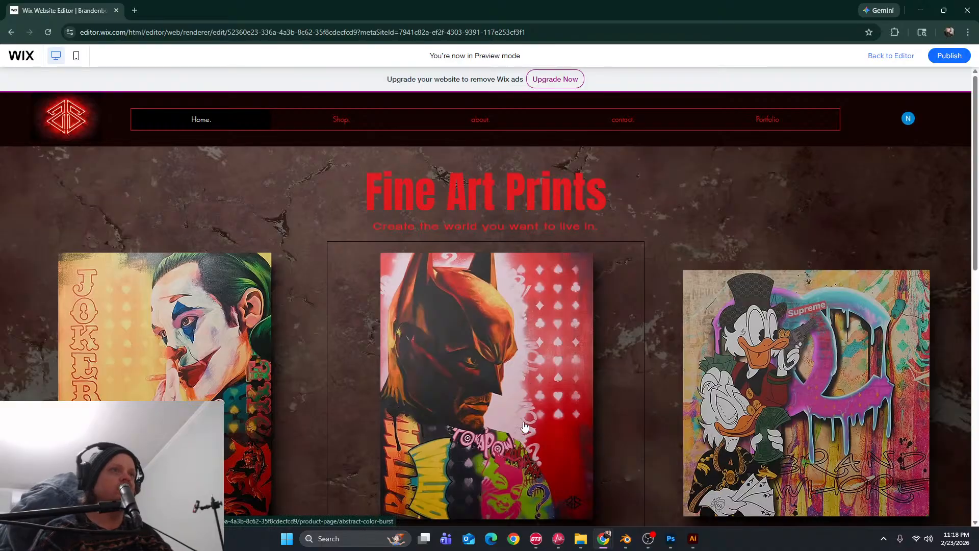
pyautogui.scroll(-3, 463, 370)
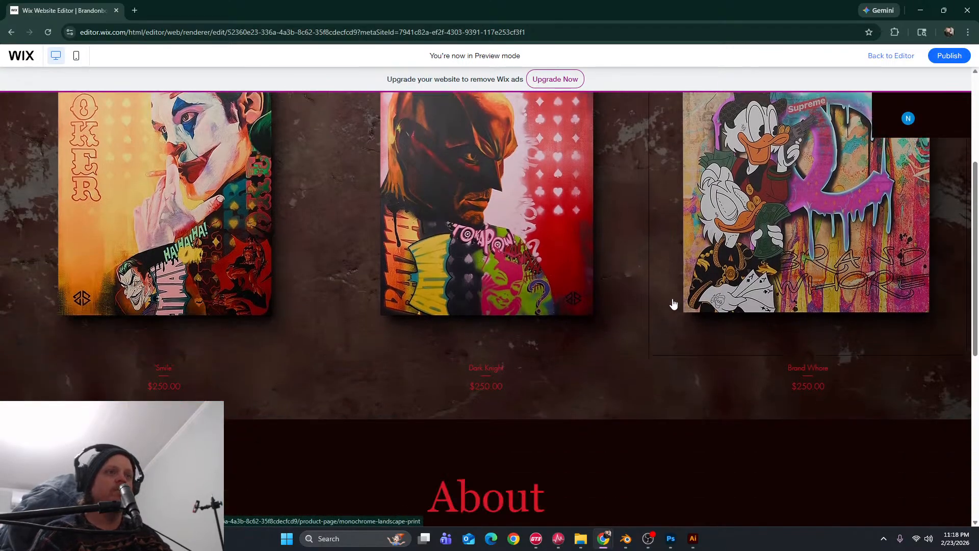
# Examine the hover borders around the art prints and the gallery's spacing across the previewed home page
pyautogui.scroll(3, 565, 275)
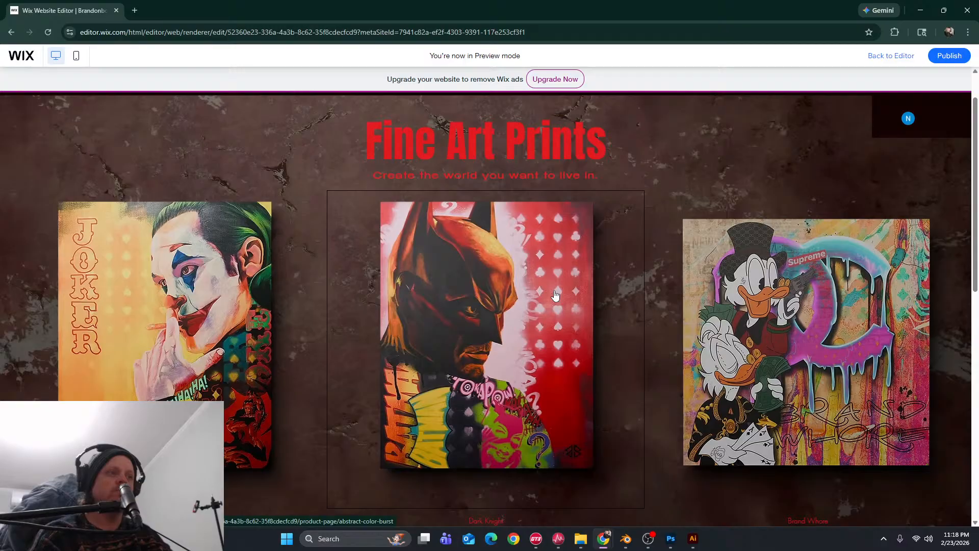
pyautogui.scroll(1, 510, 301)
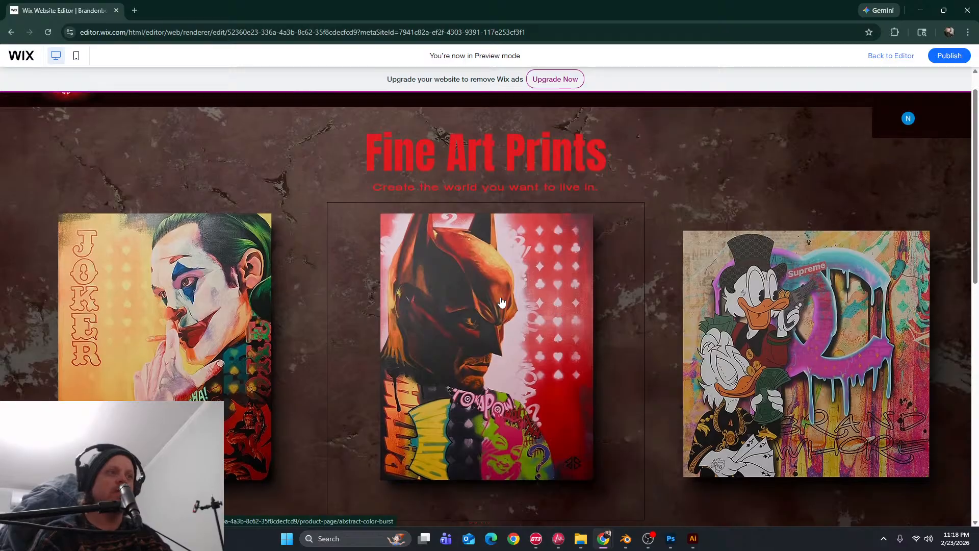
pyautogui.scroll(-1, 502, 302)
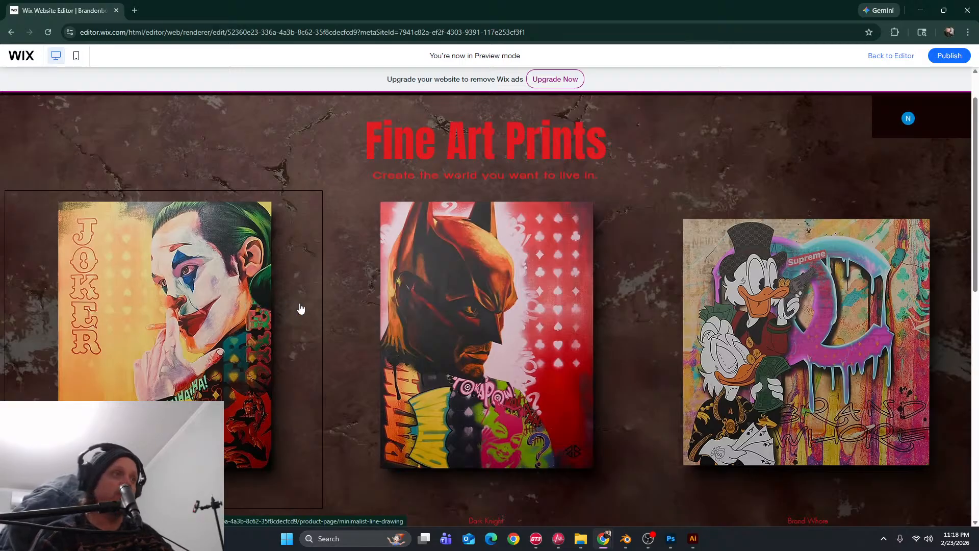
pyautogui.scroll(1, 439, 317)
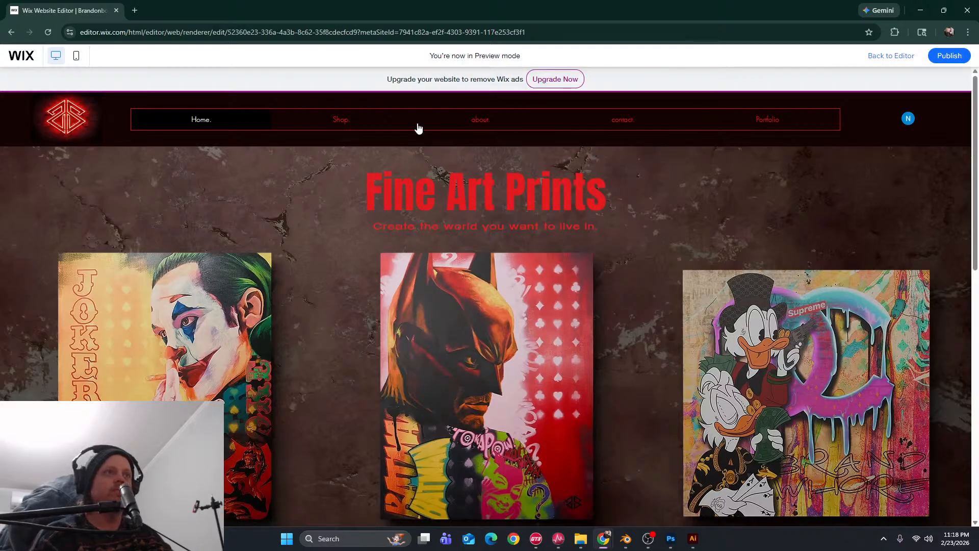
pyautogui.scroll(-8, 505, 444)
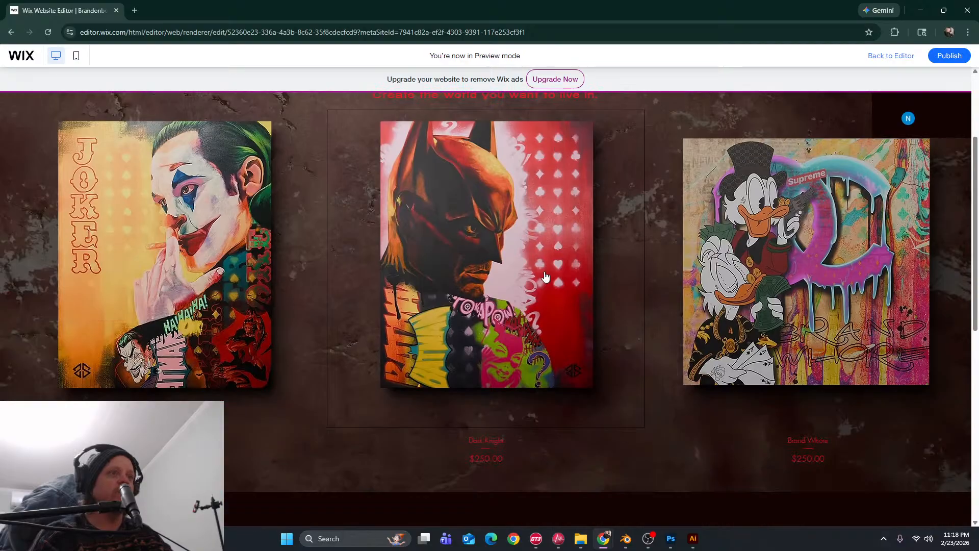
pyautogui.scroll(10, 502, 423)
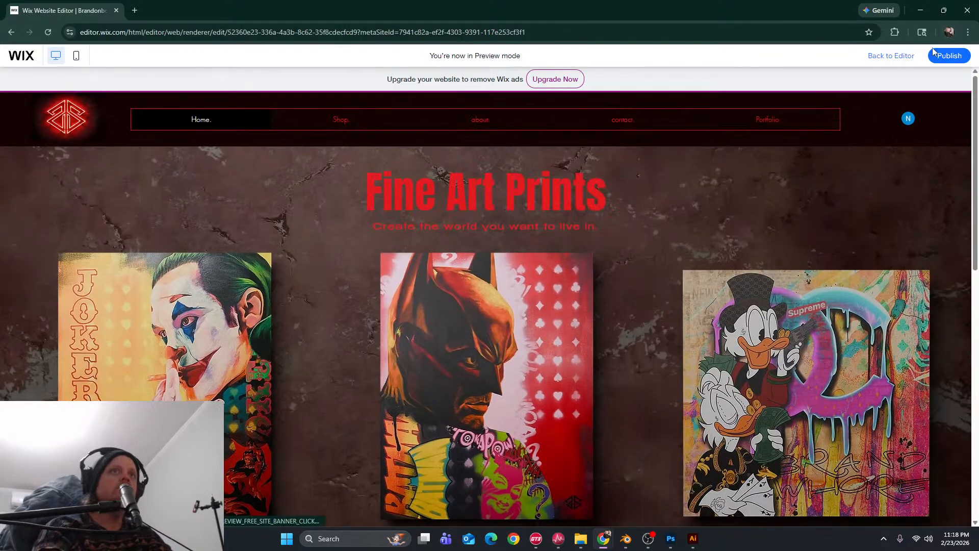
# Return to the editor and check the Quick Edit content and layout options of the Fine Art Prints section
pyautogui.click(900, 60)
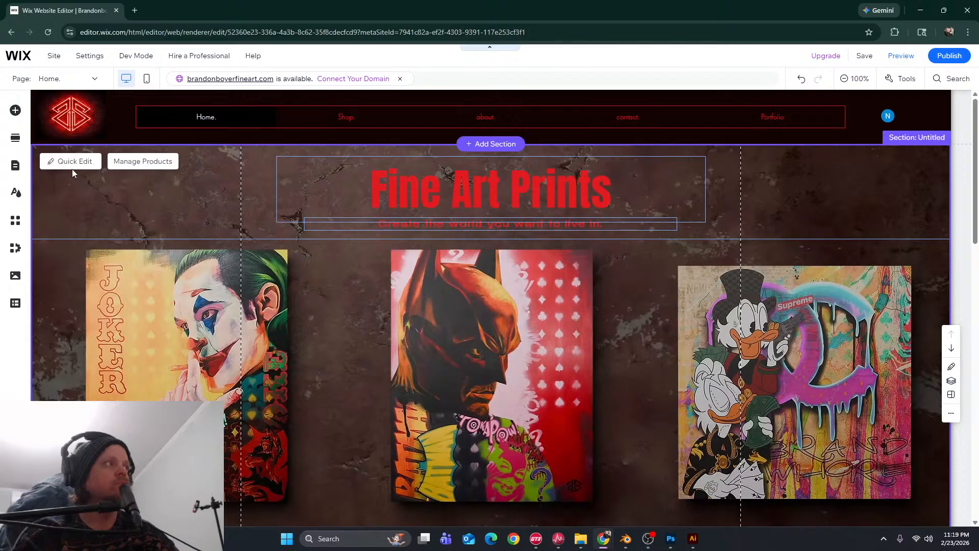
pyautogui.click(72, 162)
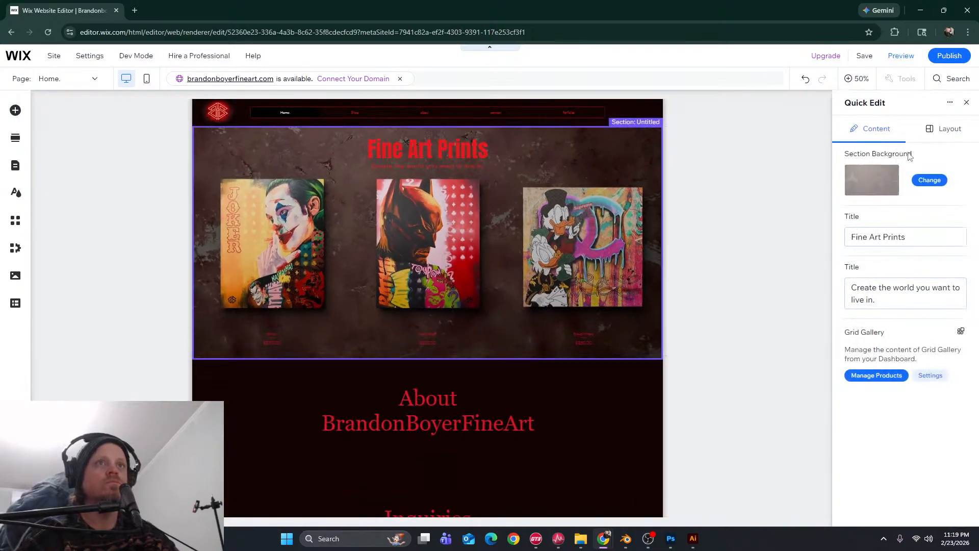
pyautogui.click(949, 131)
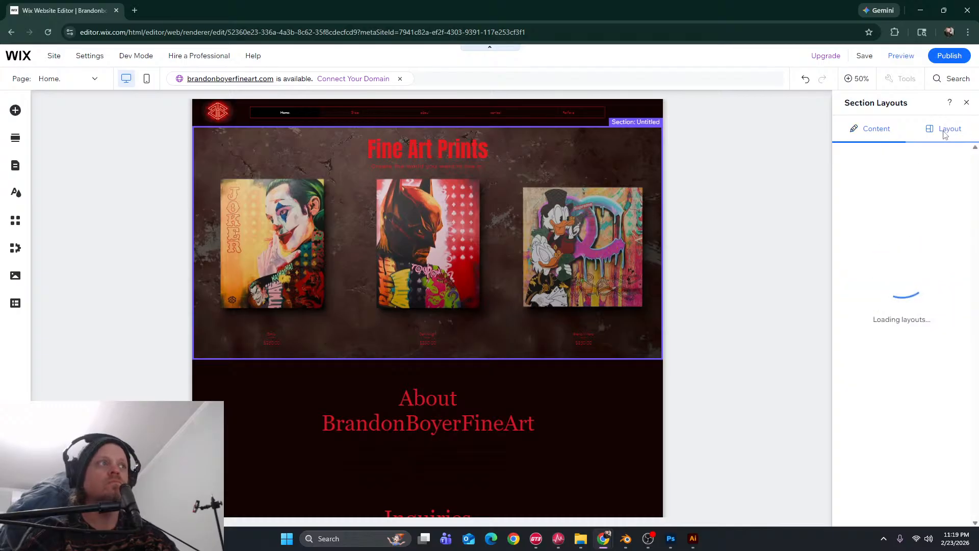
pyautogui.click(884, 127)
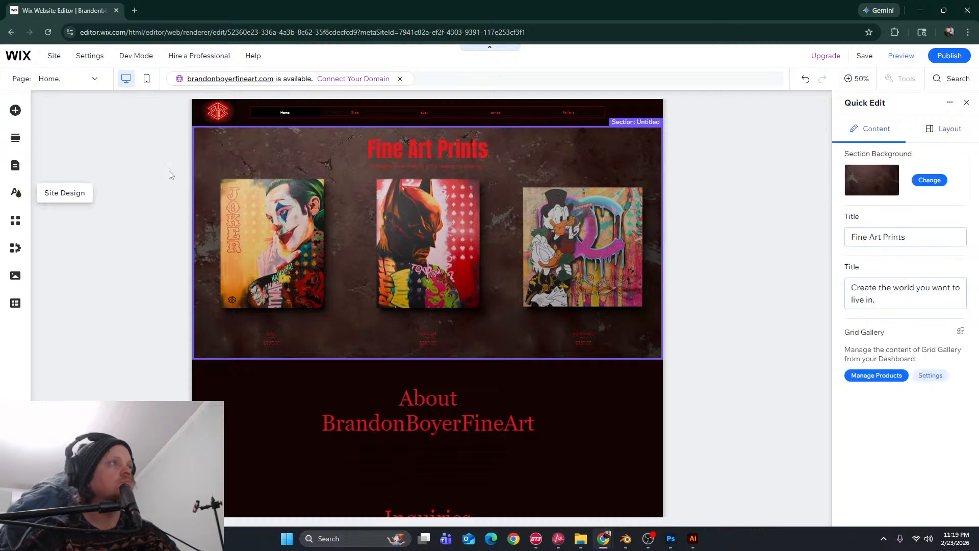
pyautogui.click(402, 169)
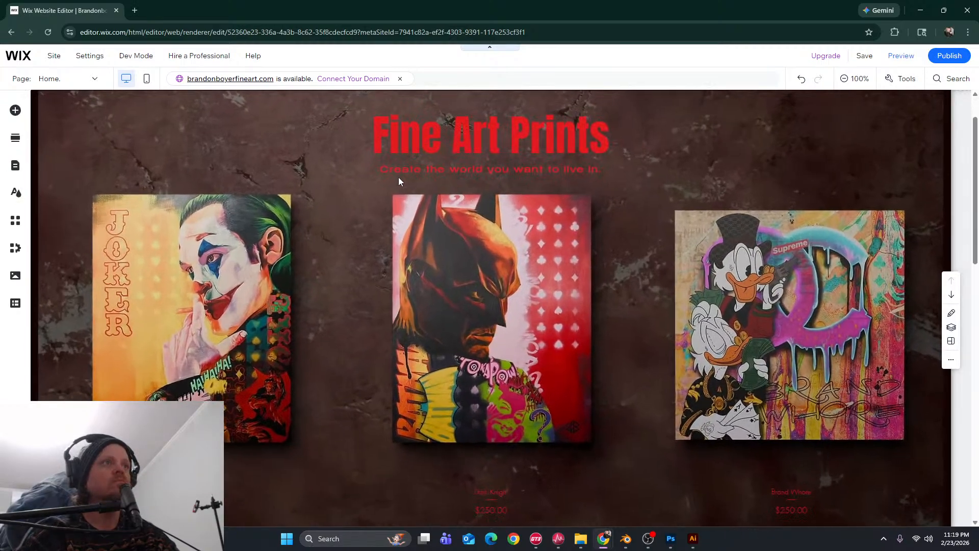
# Set the grid gallery's image hover effect to Zoom
pyautogui.click(247, 192)
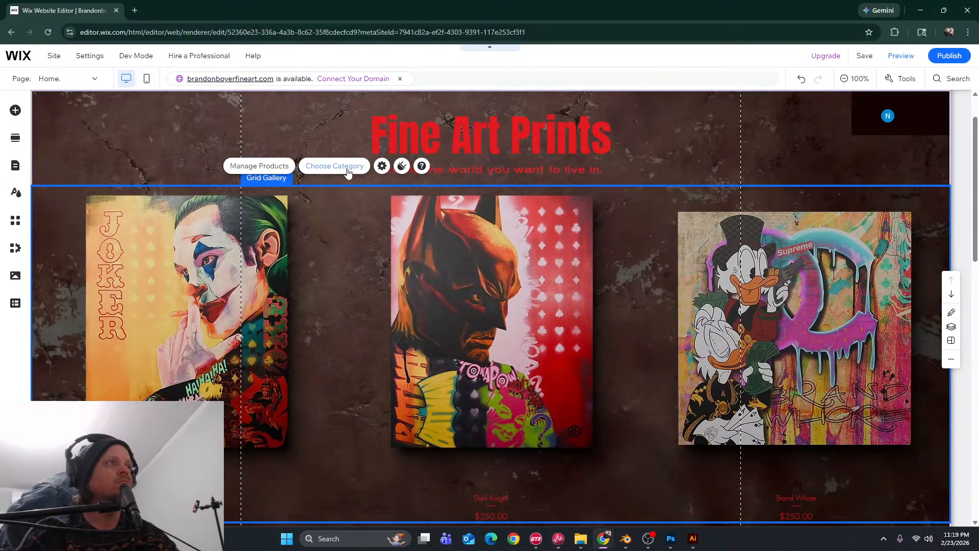
pyautogui.click(385, 169)
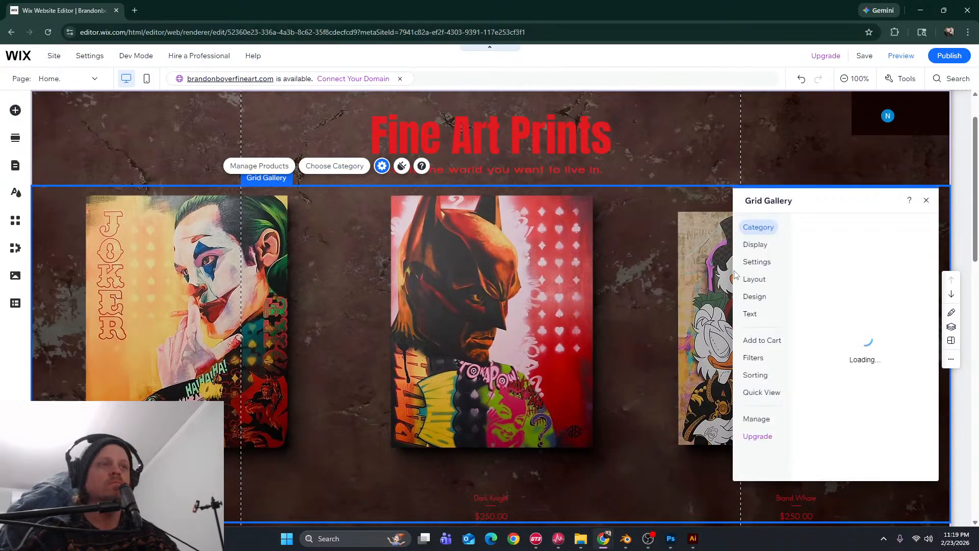
pyautogui.click(763, 267)
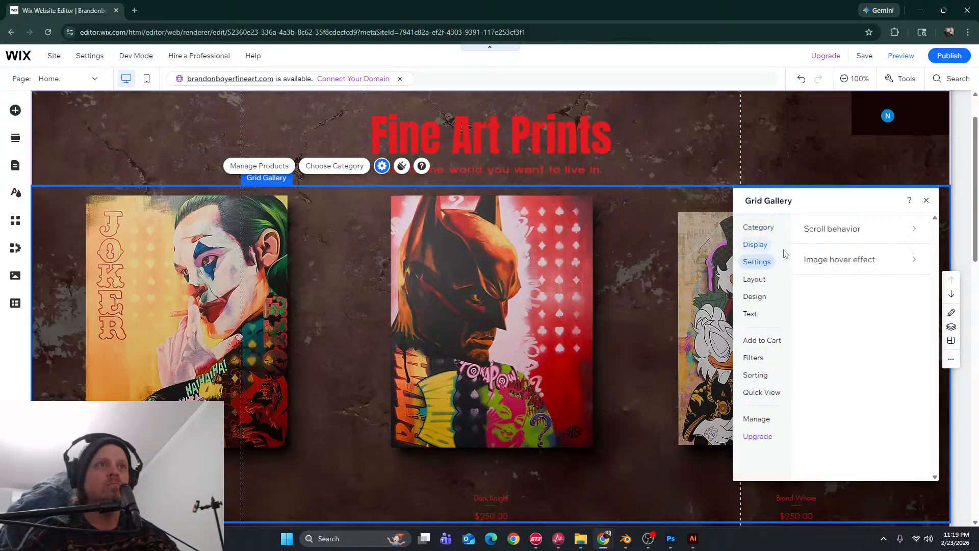
pyautogui.click(836, 259)
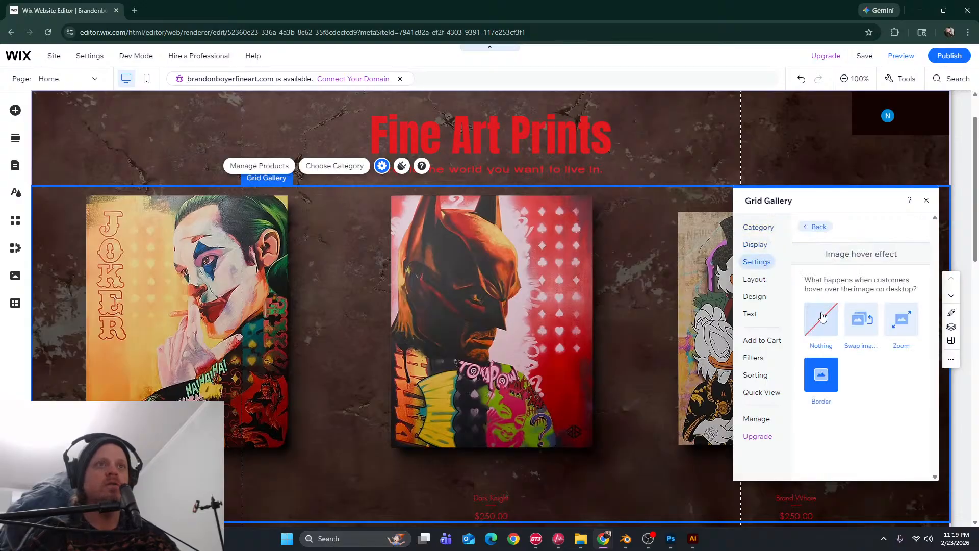
pyautogui.click(899, 320)
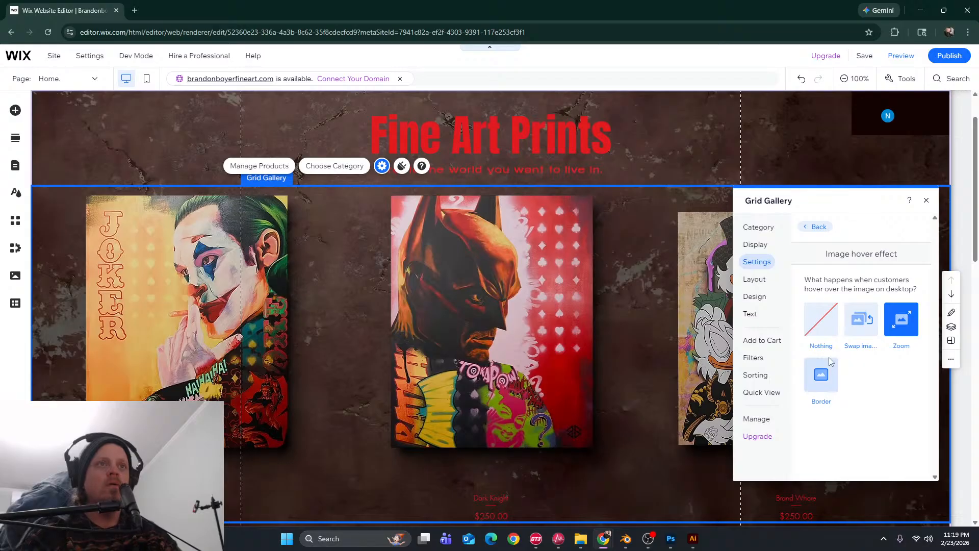
pyautogui.click(817, 227)
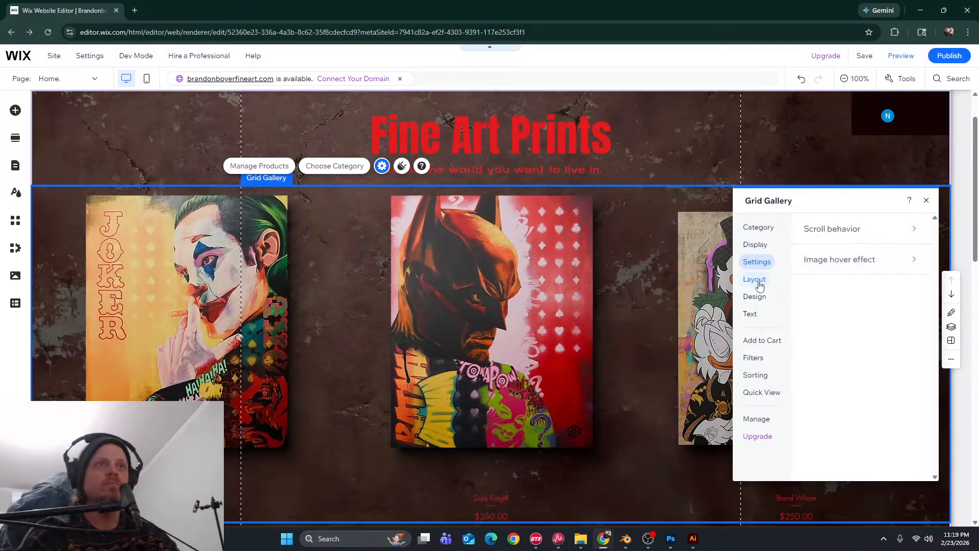
# Review the grid gallery's display options and its product info layout, including padding, alignment and pricing layout
pyautogui.click(755, 246)
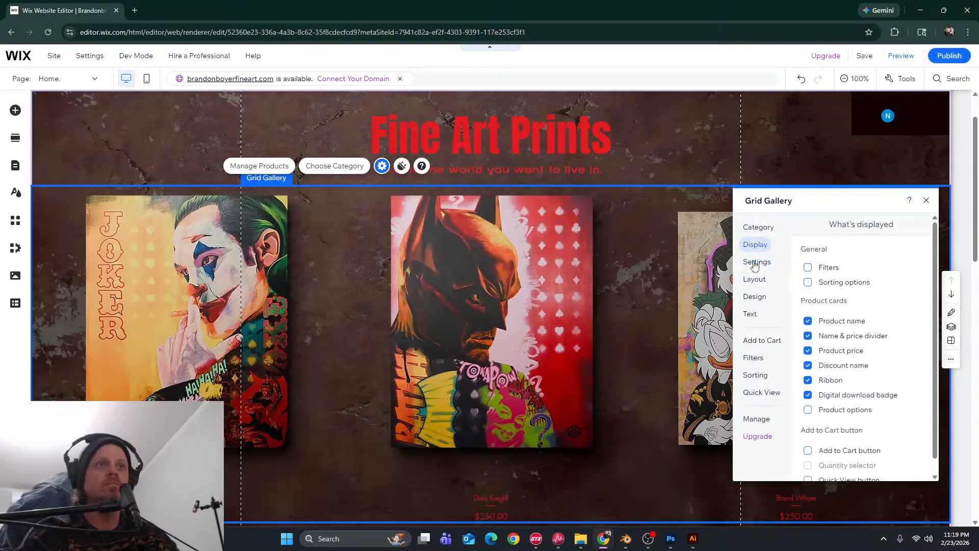
pyautogui.click(754, 279)
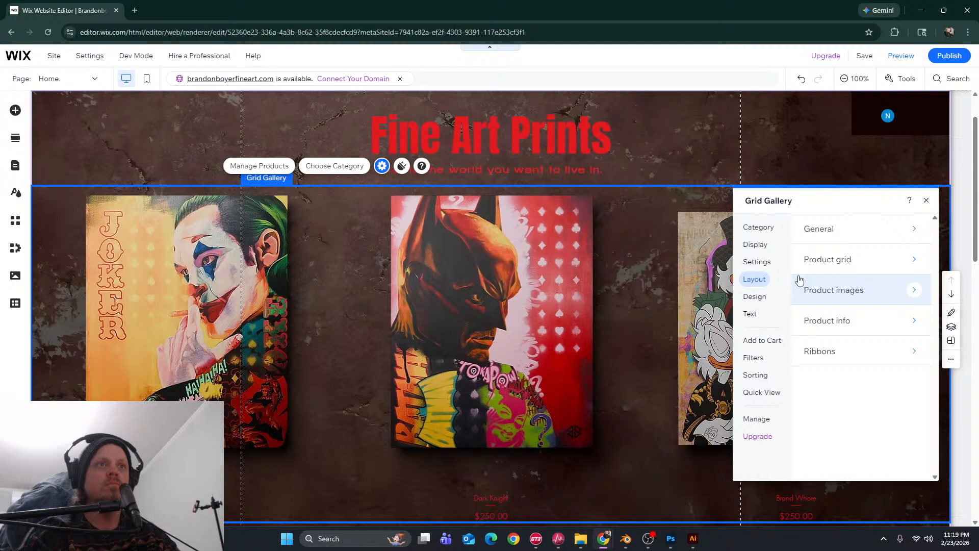
pyautogui.click(833, 320)
pyautogui.scroll(-2, 875, 377)
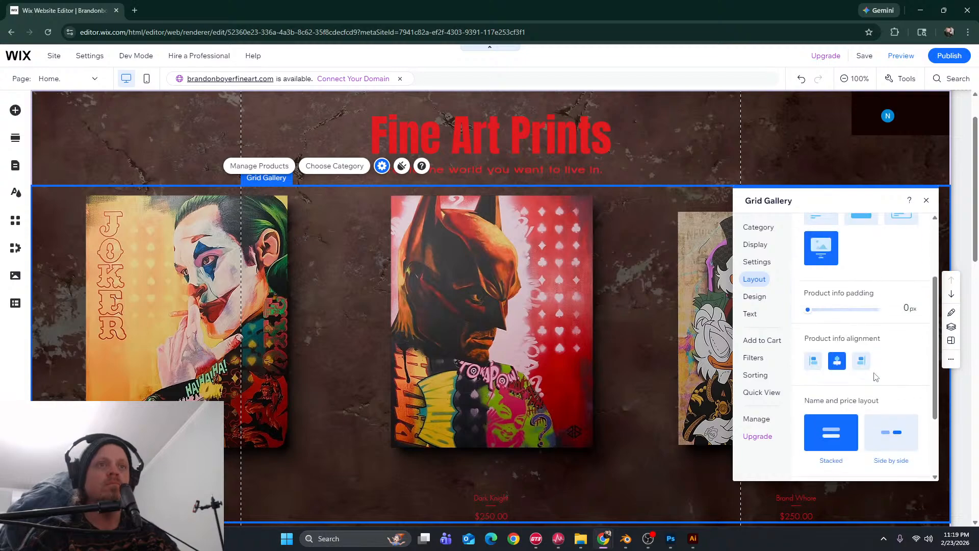
pyautogui.scroll(-2, 878, 371)
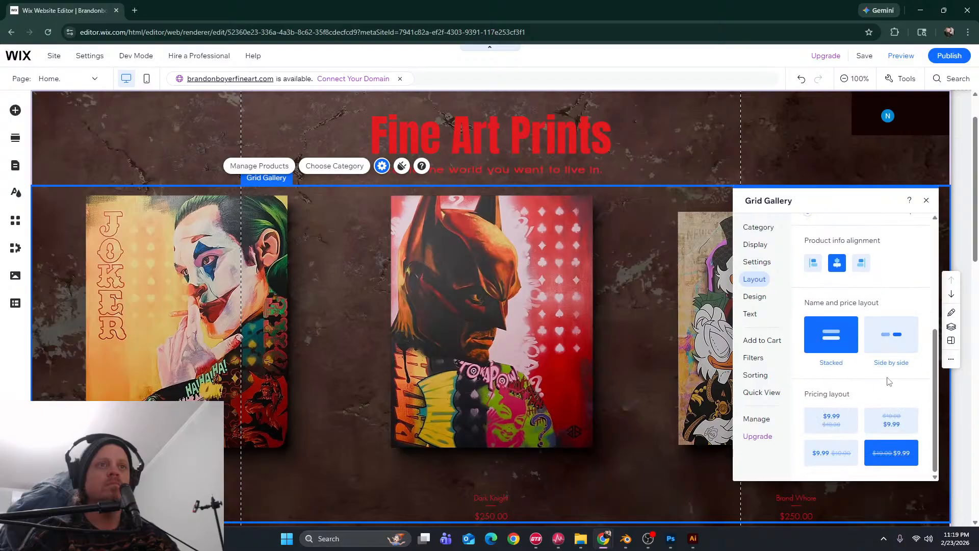
pyautogui.scroll(4, 886, 376)
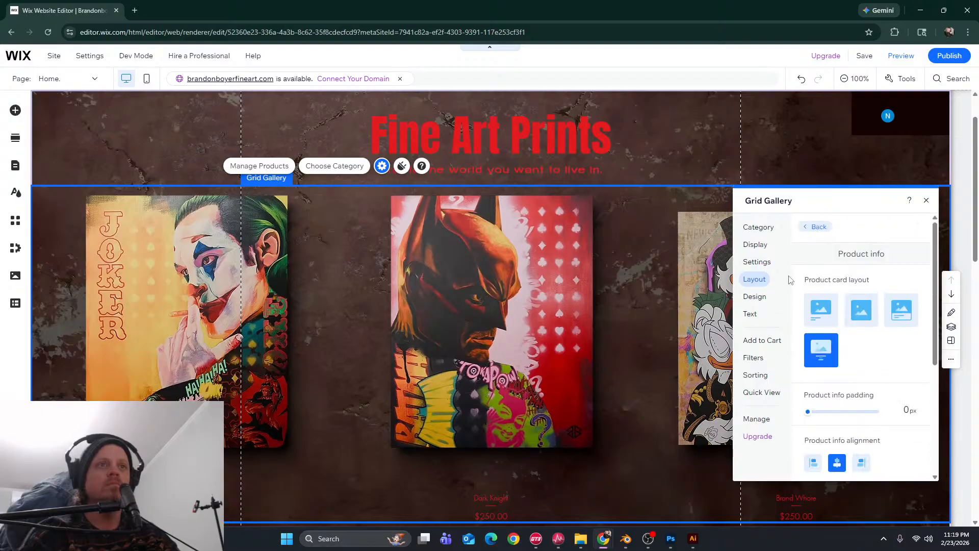
pyautogui.click(815, 227)
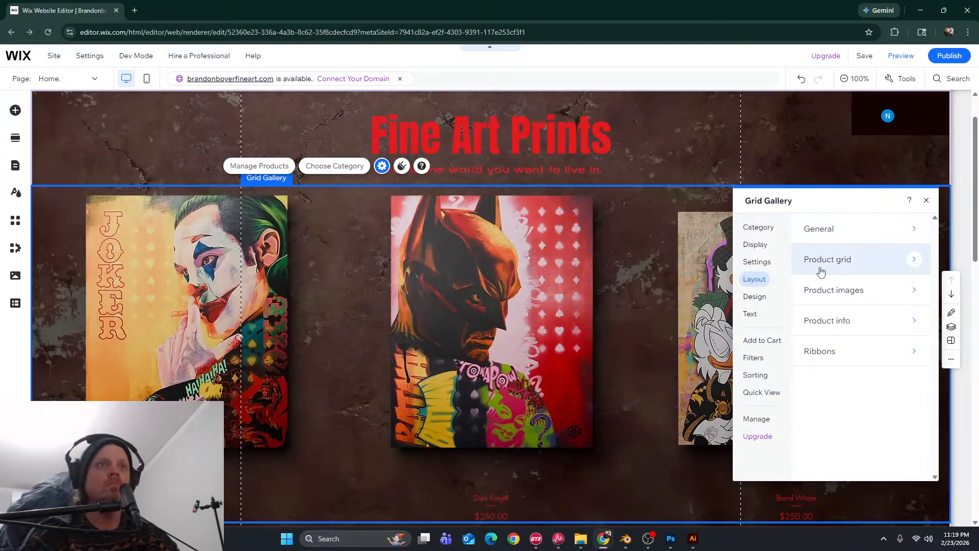
pyautogui.click(849, 325)
pyautogui.scroll(-2, 892, 366)
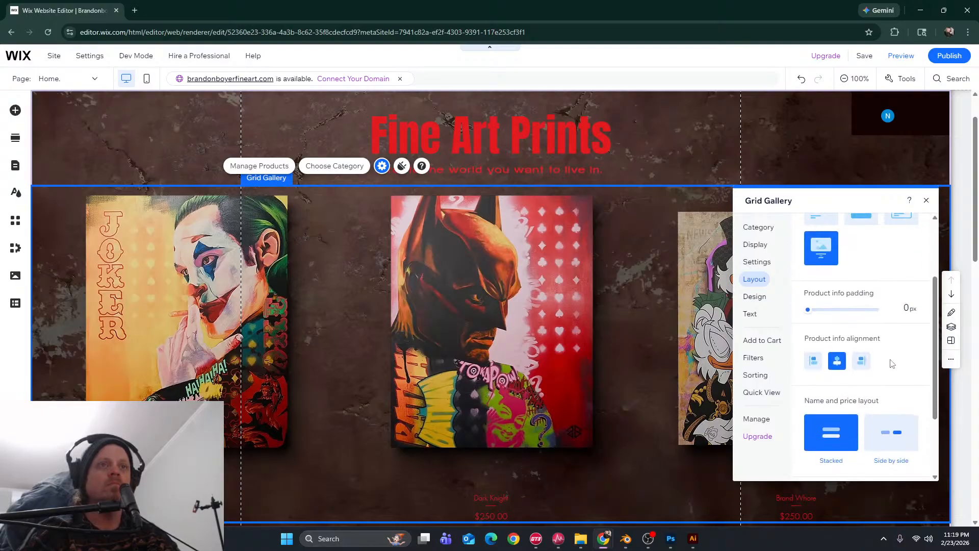
pyautogui.scroll(2, 892, 366)
# Review the product info font and color settings in the grid gallery's design options
pyautogui.click(757, 297)
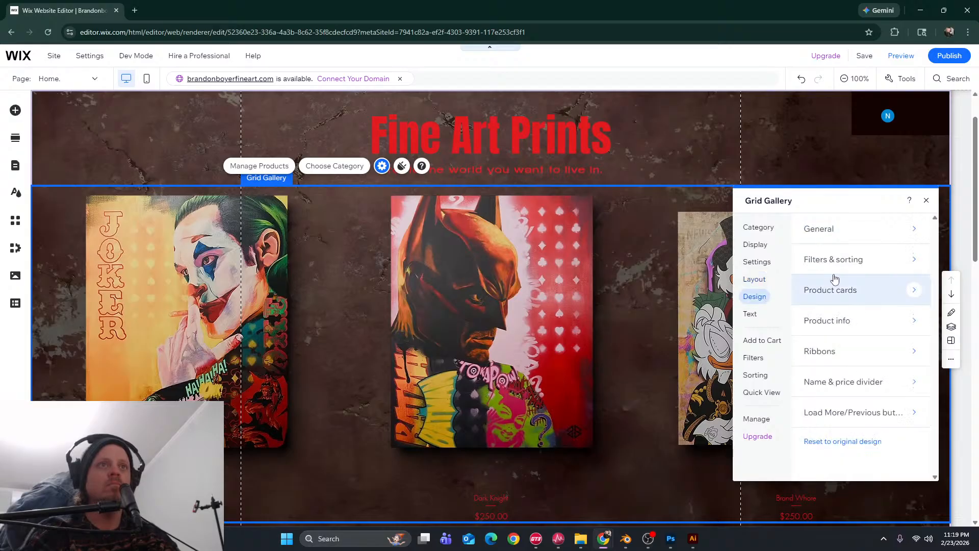
pyautogui.click(853, 323)
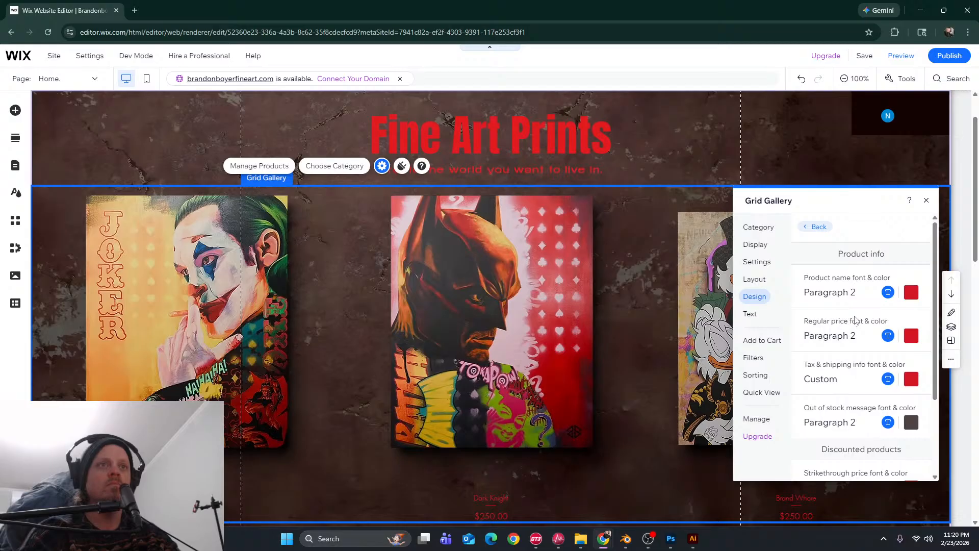
pyautogui.scroll(-2, 856, 319)
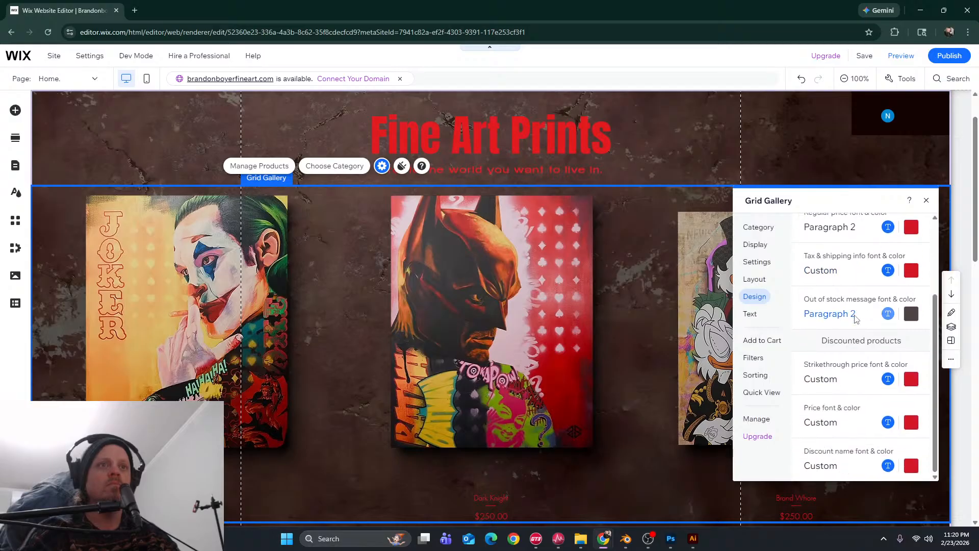
pyautogui.scroll(2, 855, 318)
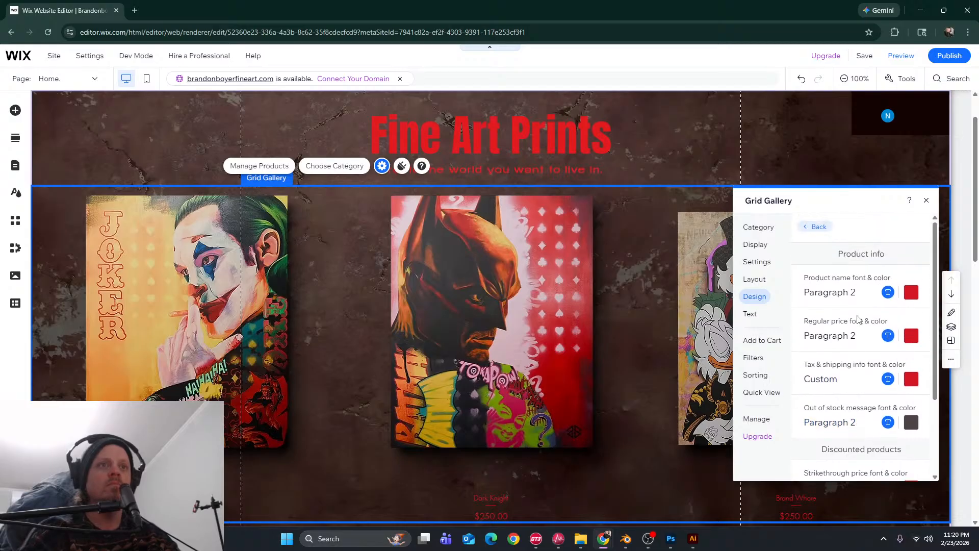
pyautogui.click(756, 248)
# Try the Nothing image hover effect on the grid gallery, return to Zoom, and close the gallery settings
pyautogui.click(754, 264)
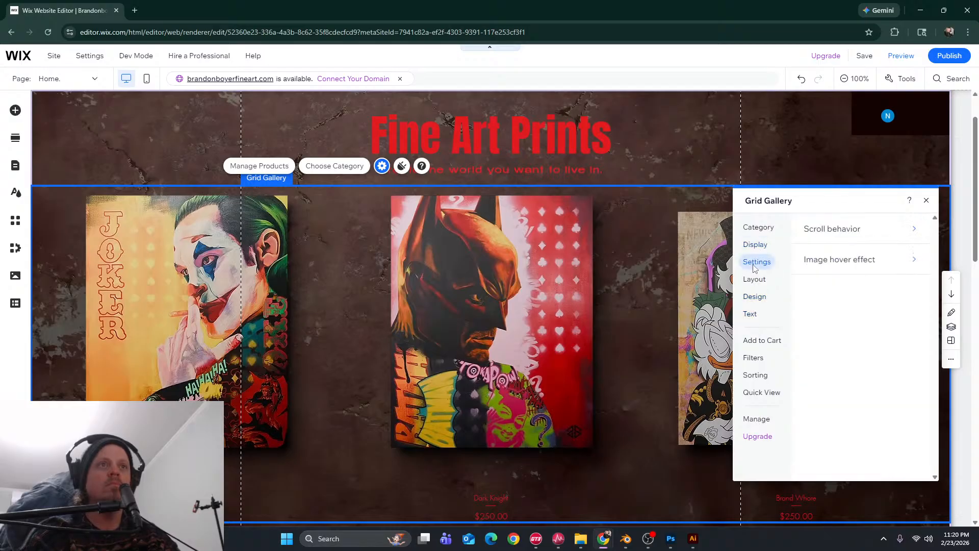
pyautogui.click(823, 257)
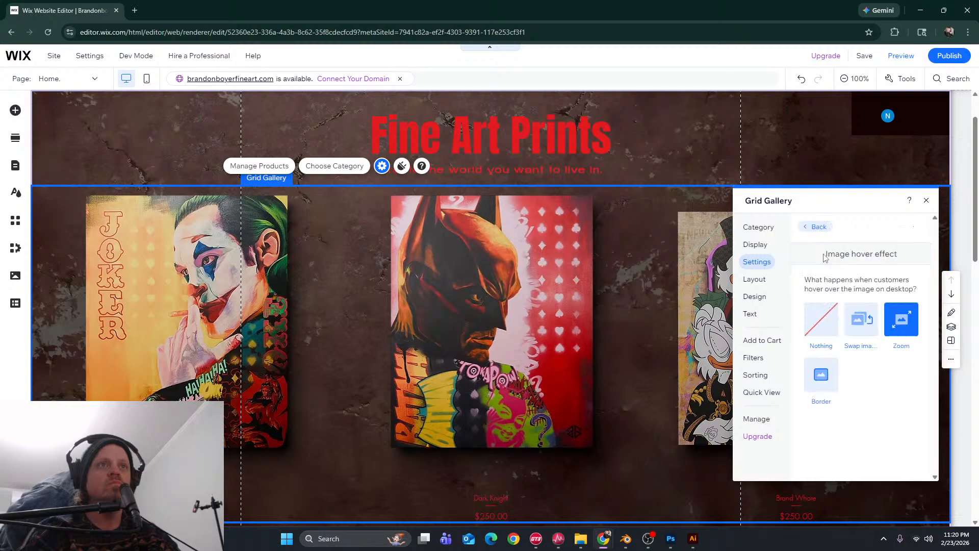
pyautogui.click(823, 319)
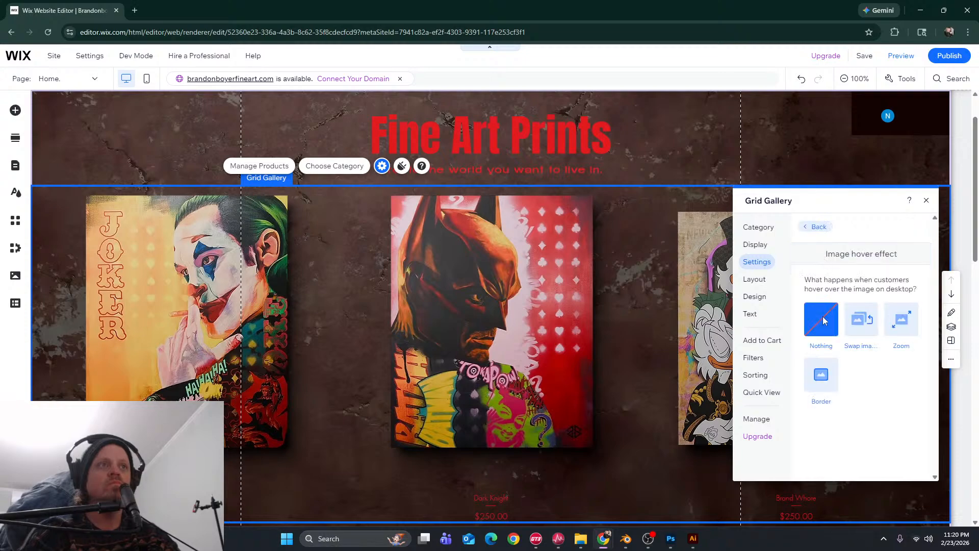
pyautogui.click(911, 322)
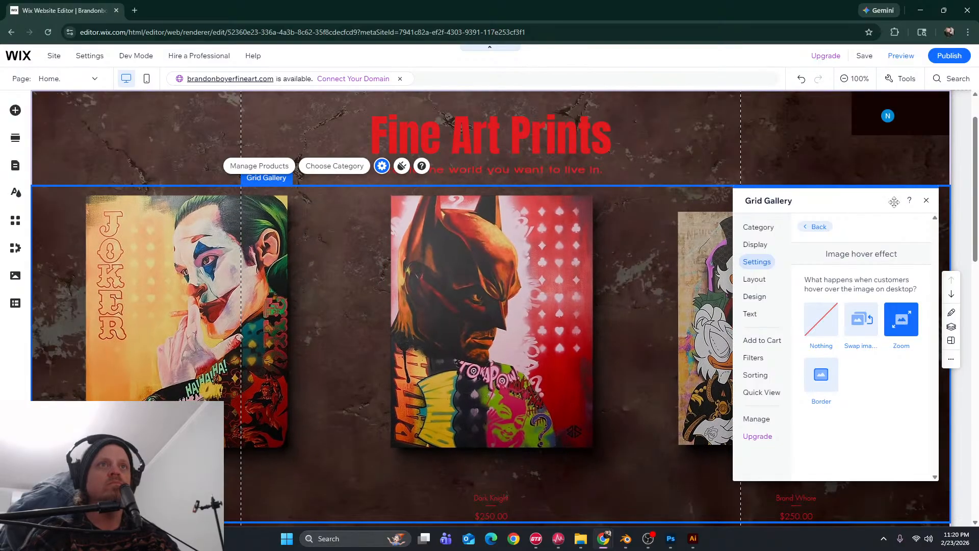
pyautogui.click(818, 227)
pyautogui.click(924, 202)
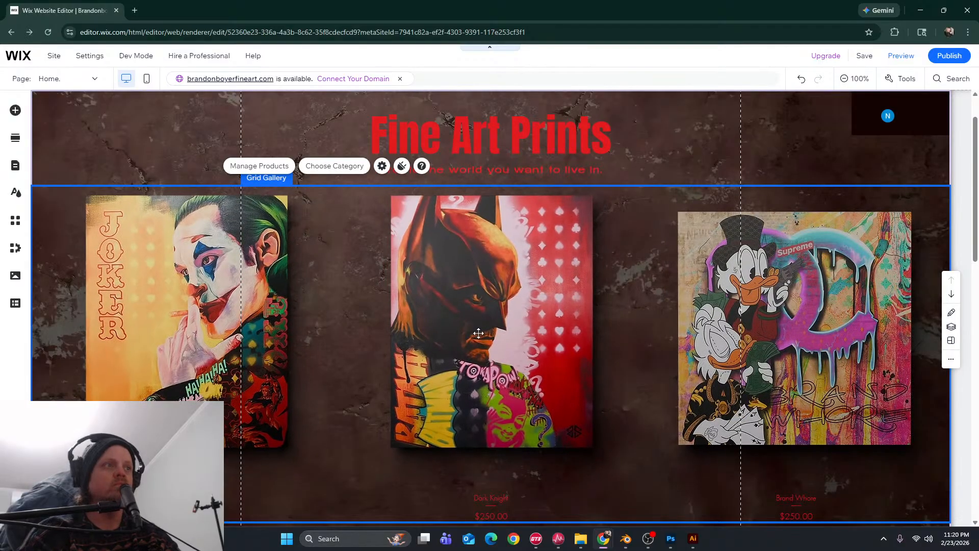
# Preview the site and check the Zoom hover effect on the home page art prints
pyautogui.click(900, 57)
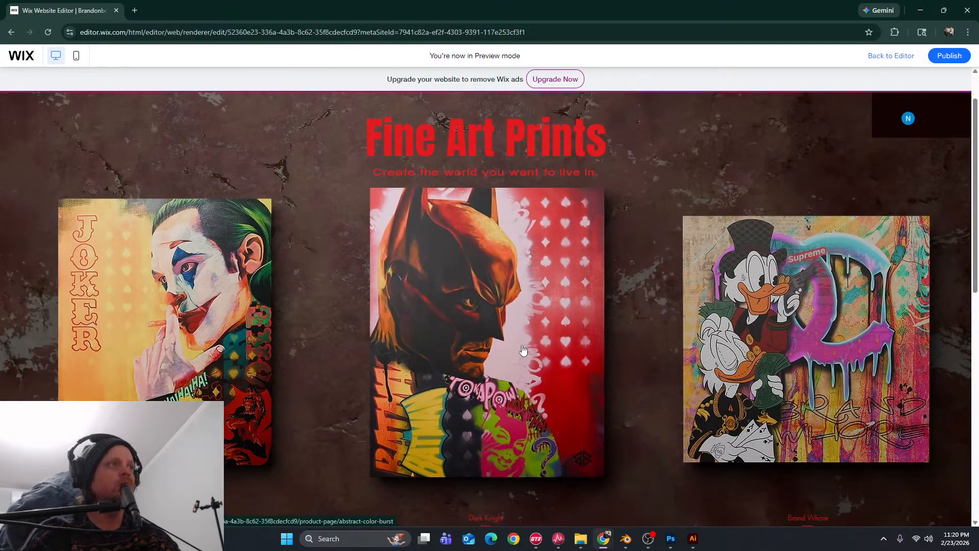
pyautogui.scroll(-4, 510, 345)
pyautogui.scroll(3, 509, 342)
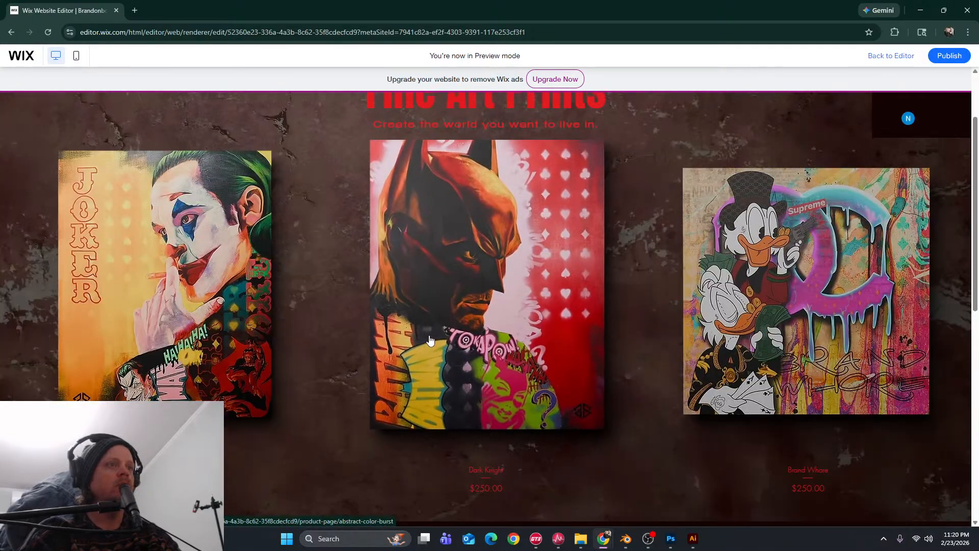
# Examine the previewed home page's art prints, their zoom hover effect and the Fine Art Prints heading, and return to the editor
pyautogui.scroll(2, 459, 345)
pyautogui.scroll(-3, 433, 347)
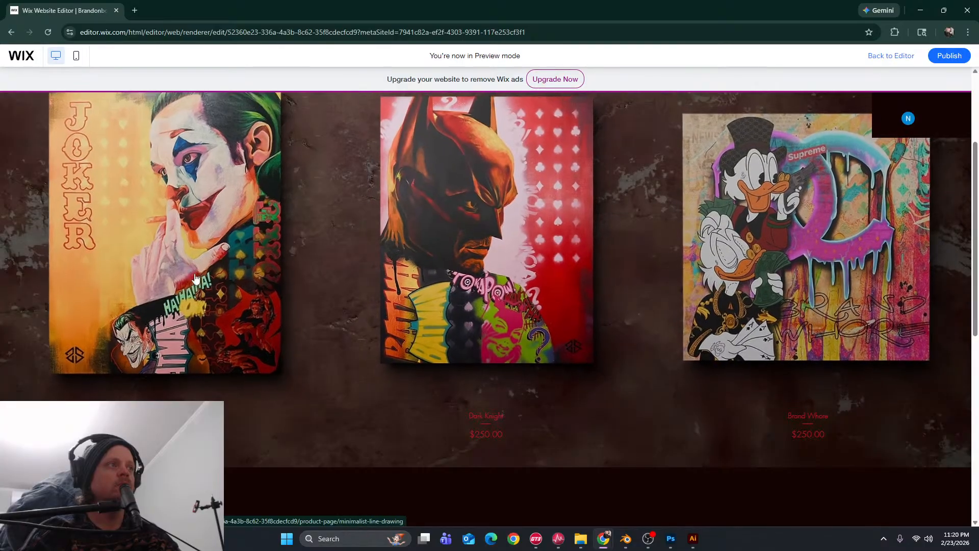
pyautogui.scroll(2, 351, 306)
pyautogui.scroll(-2, 306, 301)
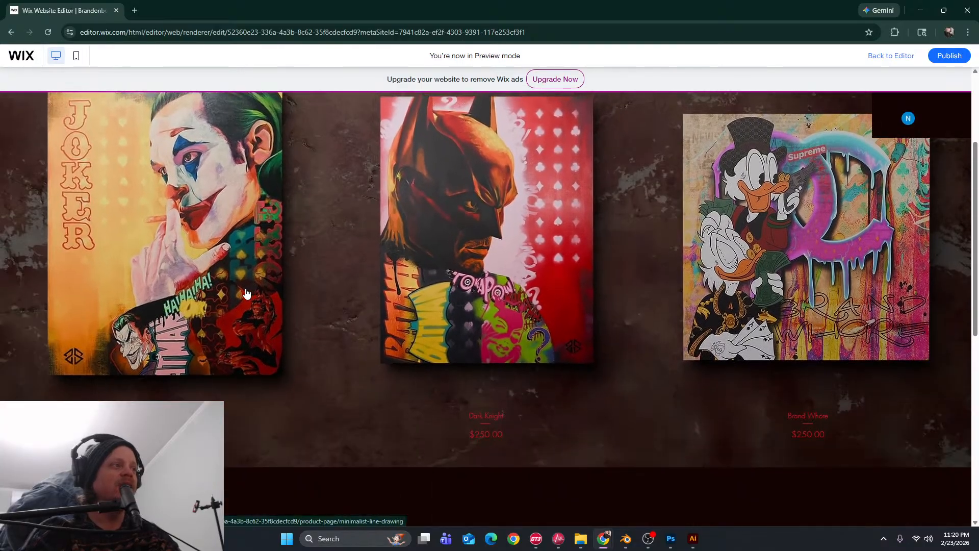
pyautogui.scroll(1, 247, 294)
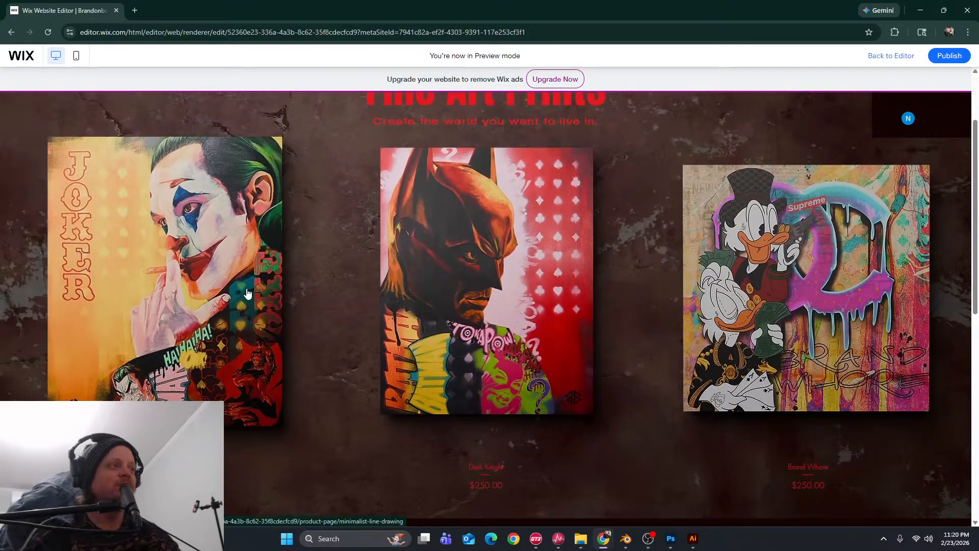
pyautogui.scroll(-3, 243, 295)
pyautogui.scroll(1, 243, 295)
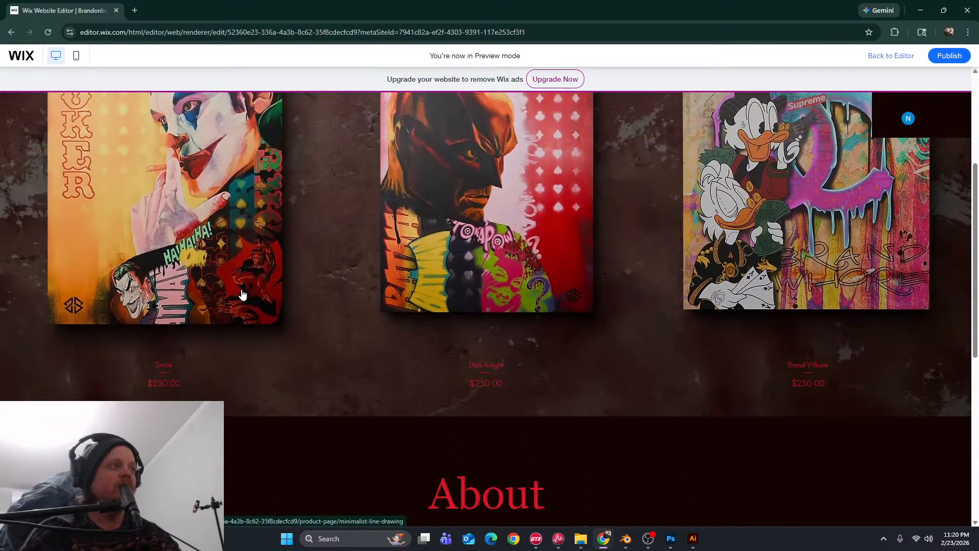
pyautogui.scroll(2, 357, 301)
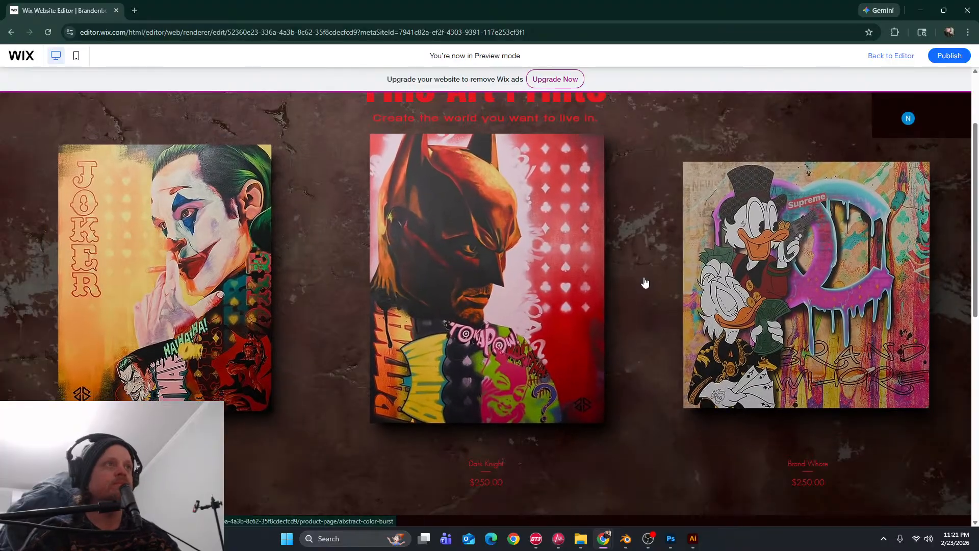
pyautogui.scroll(1, 641, 281)
pyautogui.scroll(1, 640, 281)
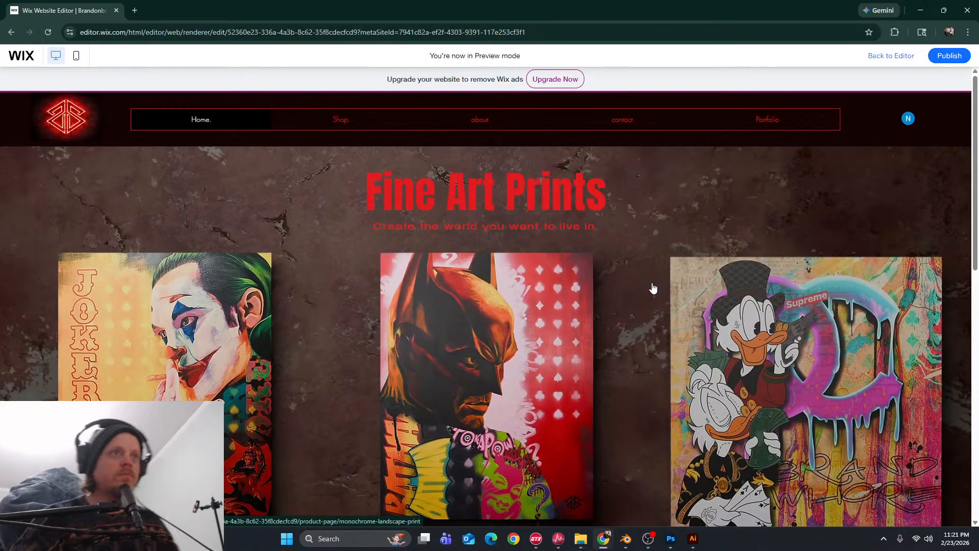
pyautogui.scroll(-1, 617, 269)
pyautogui.scroll(-2, 609, 291)
pyautogui.scroll(3, 606, 308)
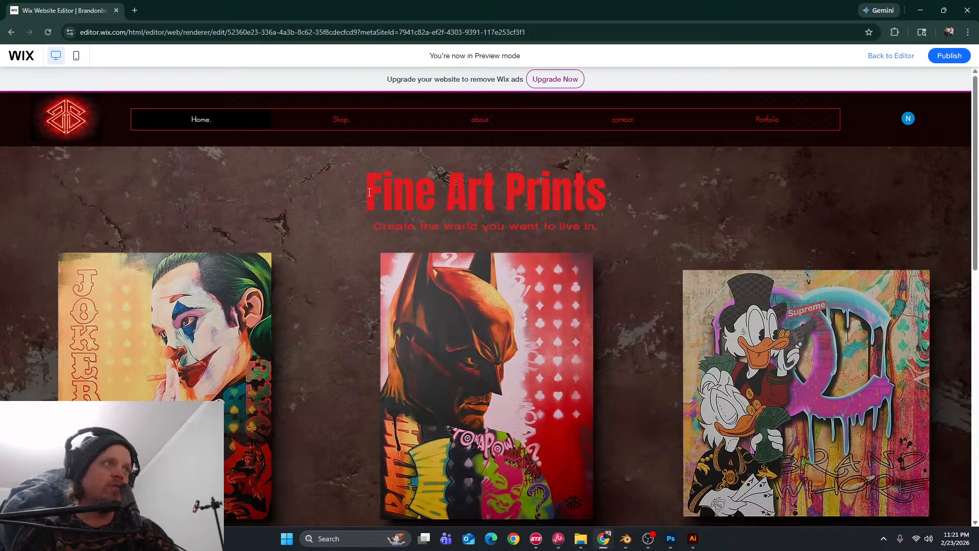
pyautogui.tripleClick(397, 192)
pyautogui.click(885, 55)
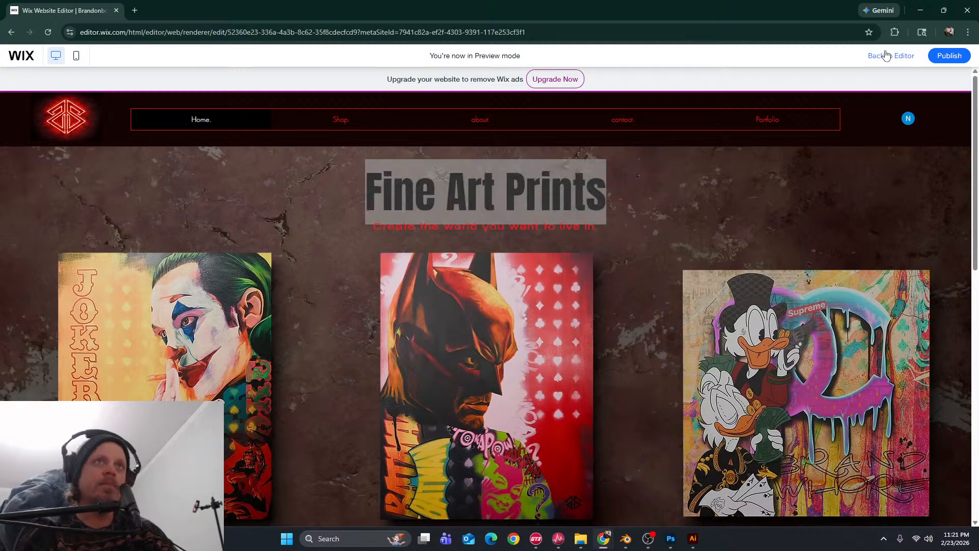
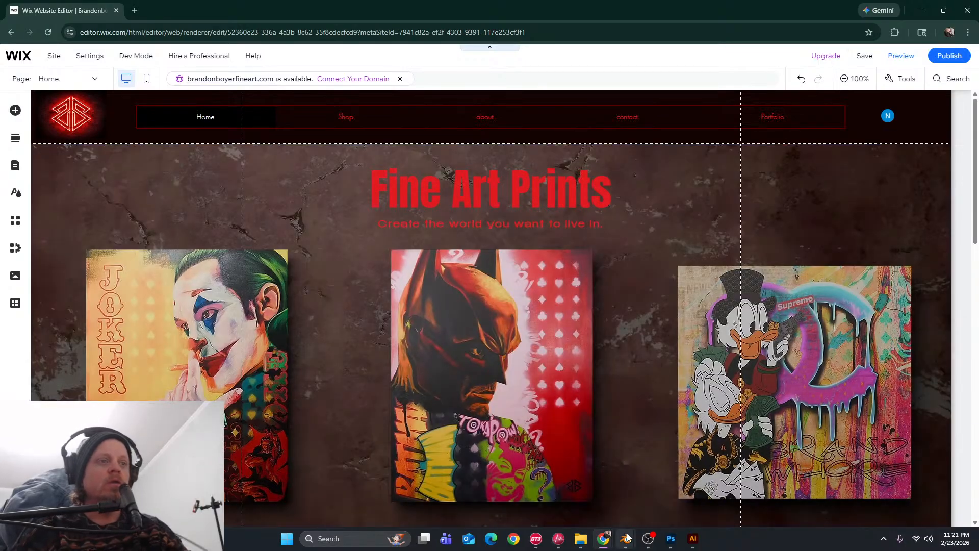
# Switch to Adobe Illustrator and add the text "Prints" to the blank artboard
pyautogui.click(690, 541)
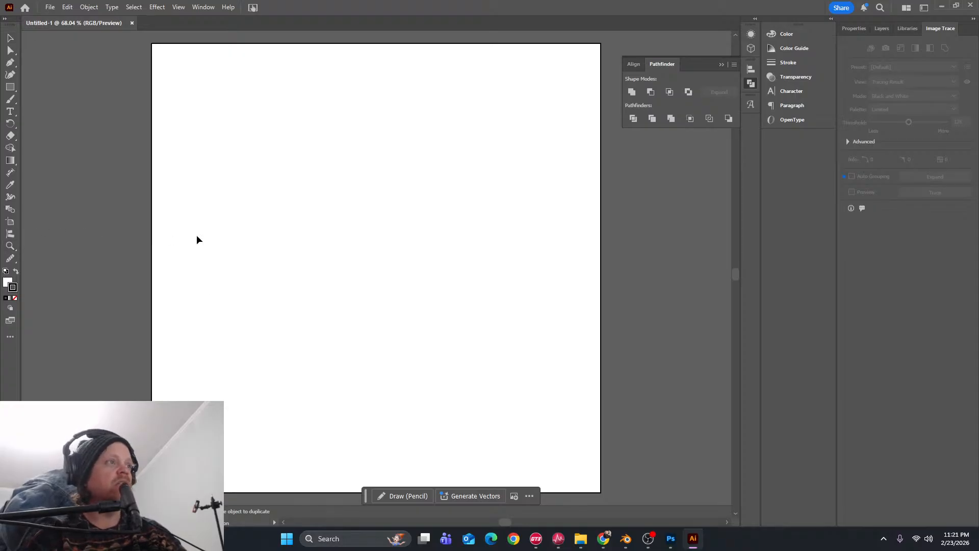
pyautogui.press('t')
pyautogui.click(331, 234)
pyautogui.press('BackSpace')
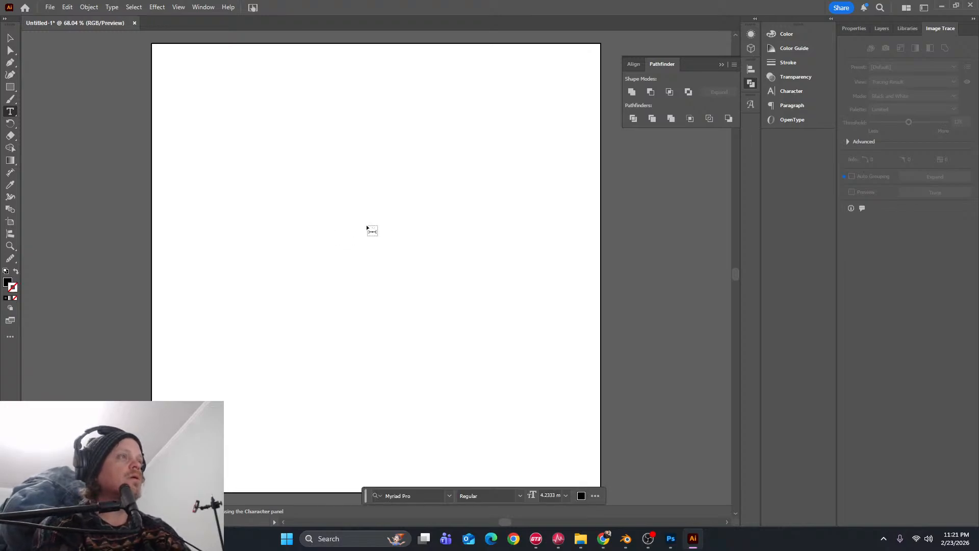
pyautogui.write('Prints')
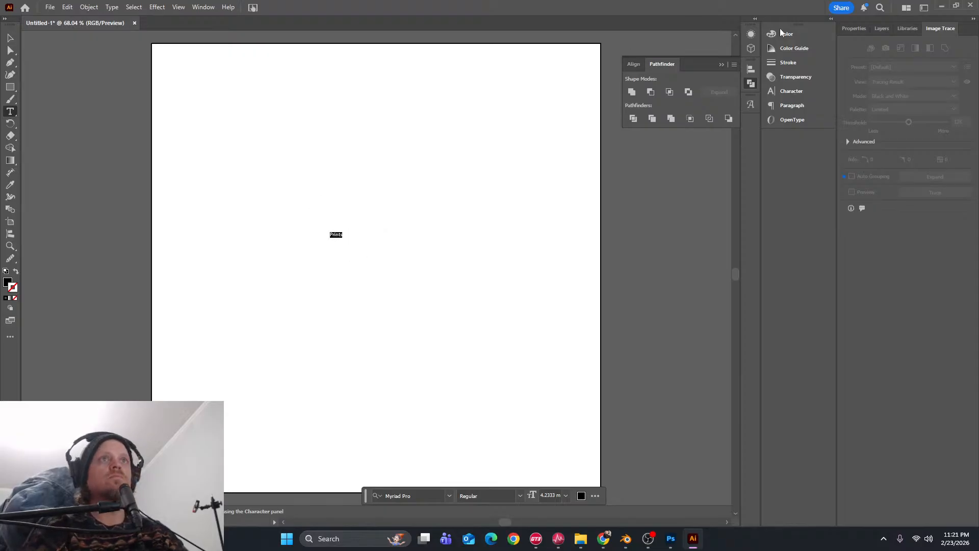
# Set the "Prints" text's font size to 100 mm and move the word fully onto the artboard
pyautogui.click(852, 29)
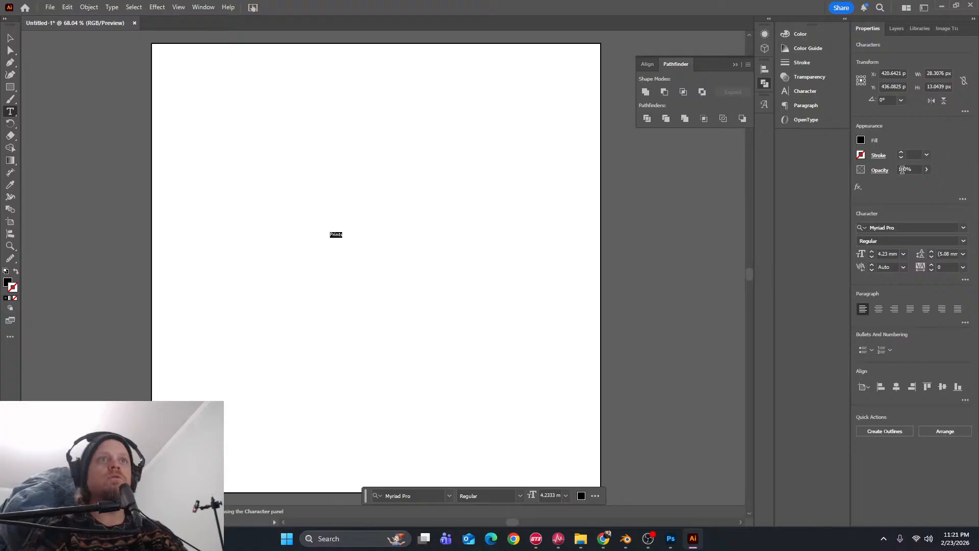
pyautogui.doubleClick(884, 253)
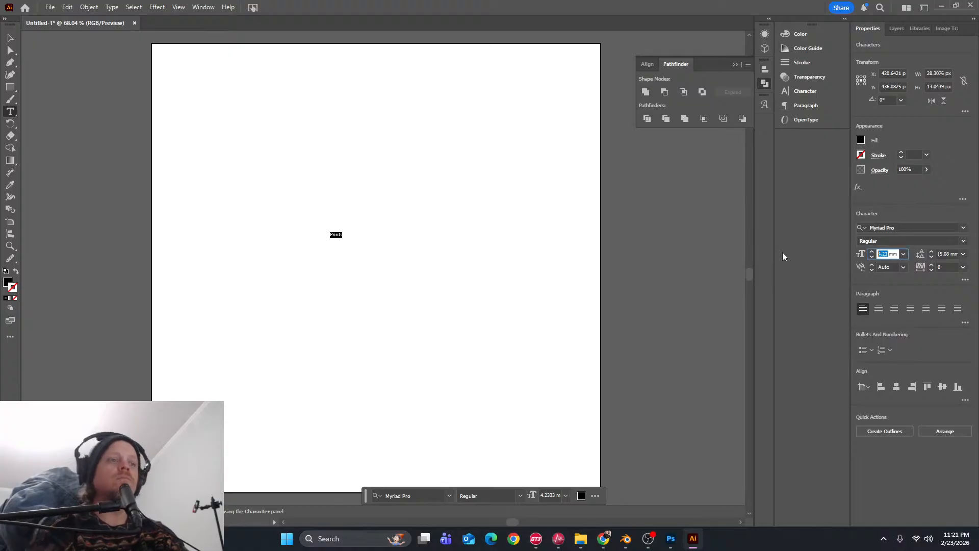
pyautogui.write('100')
pyautogui.press('Return')
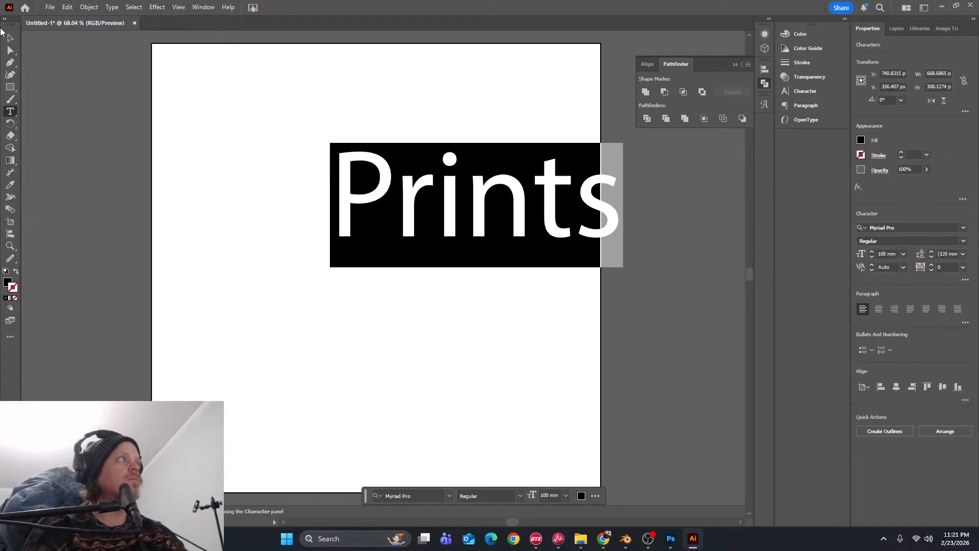
pyautogui.click(11, 38)
pyautogui.moveTo(411, 207); pyautogui.dragTo(300, 258)
# Try successive fonts on the word "Prints", including Navada and Neonderthaw Regular, and apply NeuropolXRg-Regular
pyautogui.doubleClick(299, 259)
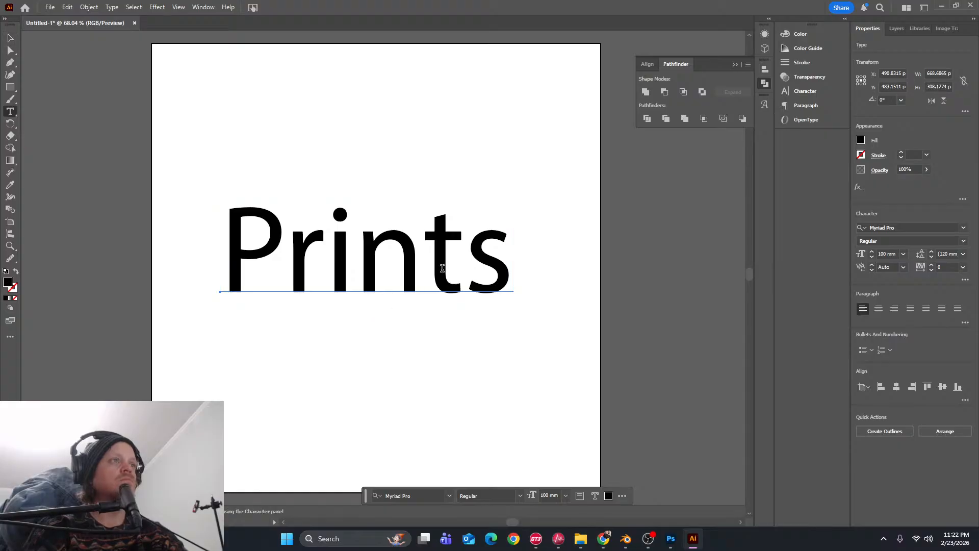
pyautogui.doubleClick(443, 268)
pyautogui.click(892, 228)
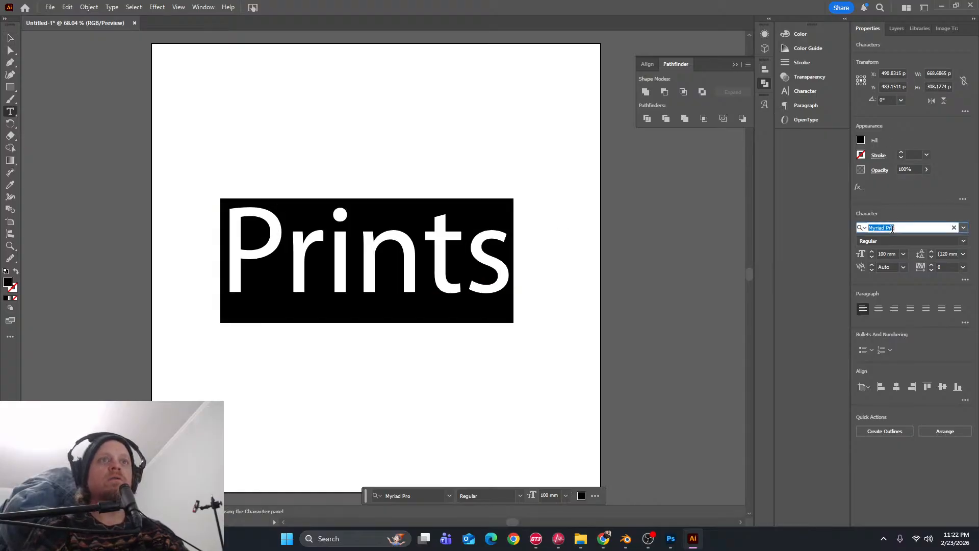
pyautogui.click(963, 228)
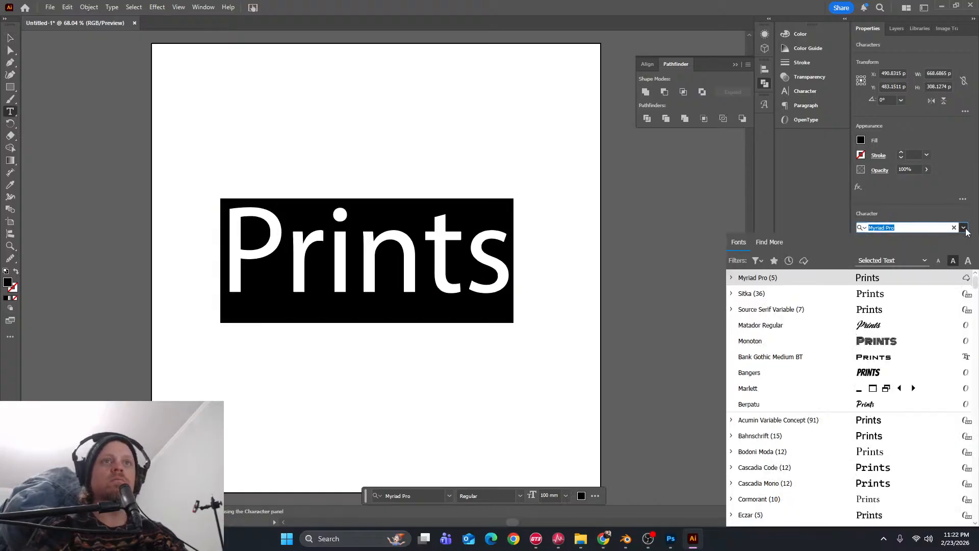
pyautogui.click(771, 281)
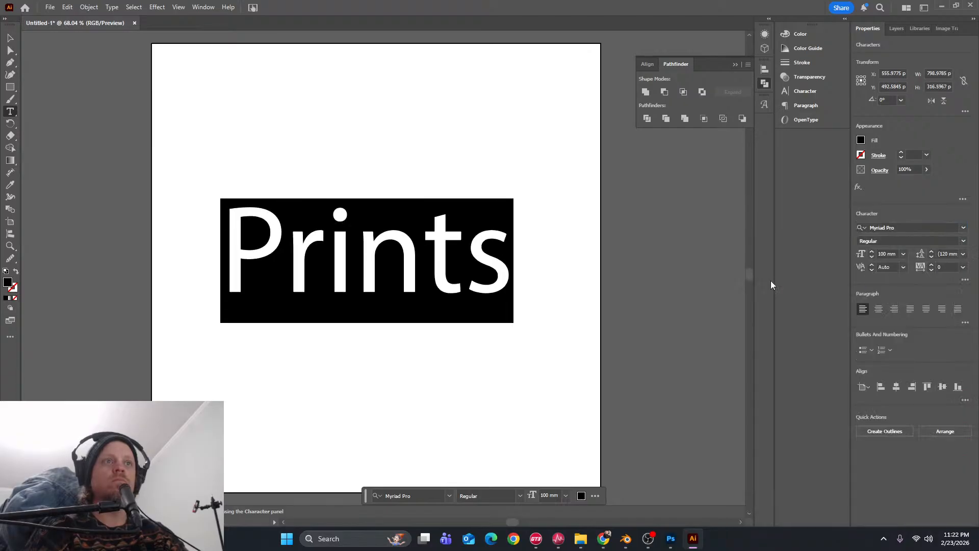
pyautogui.click(907, 227)
pyautogui.press('Down')
pyautogui.press('Down')
pyautogui.press('Down')
pyautogui.press('Down')
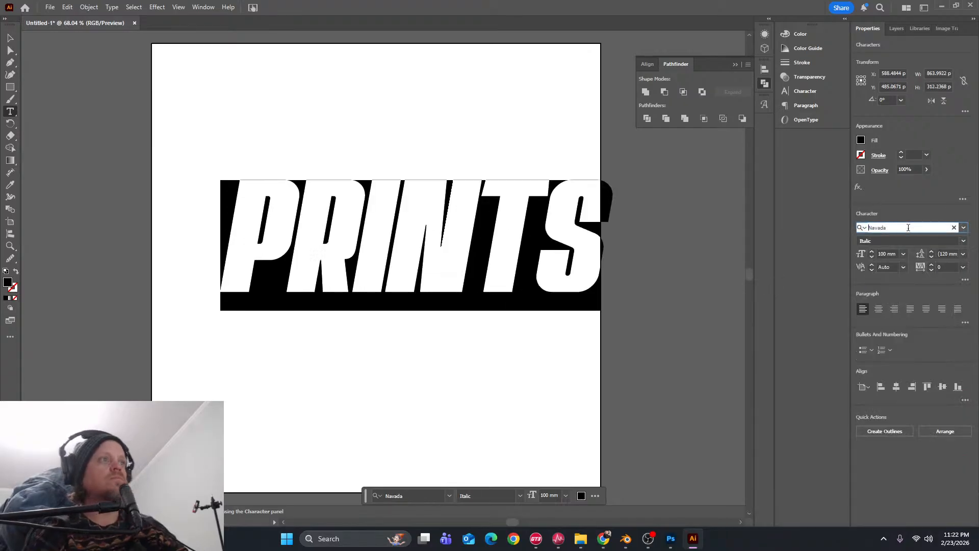
pyautogui.press('Down')
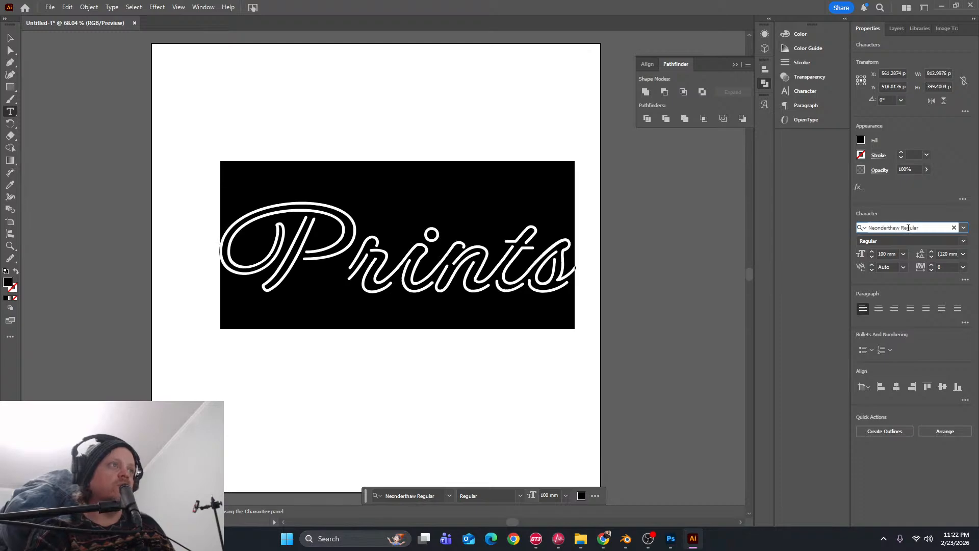
pyautogui.press('Up')
pyautogui.press('Down')
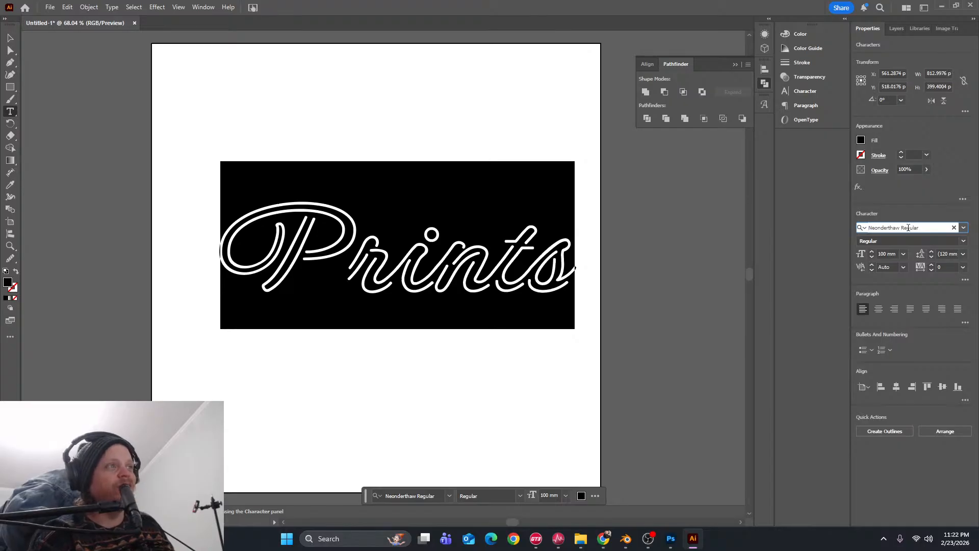
pyautogui.press('Down')
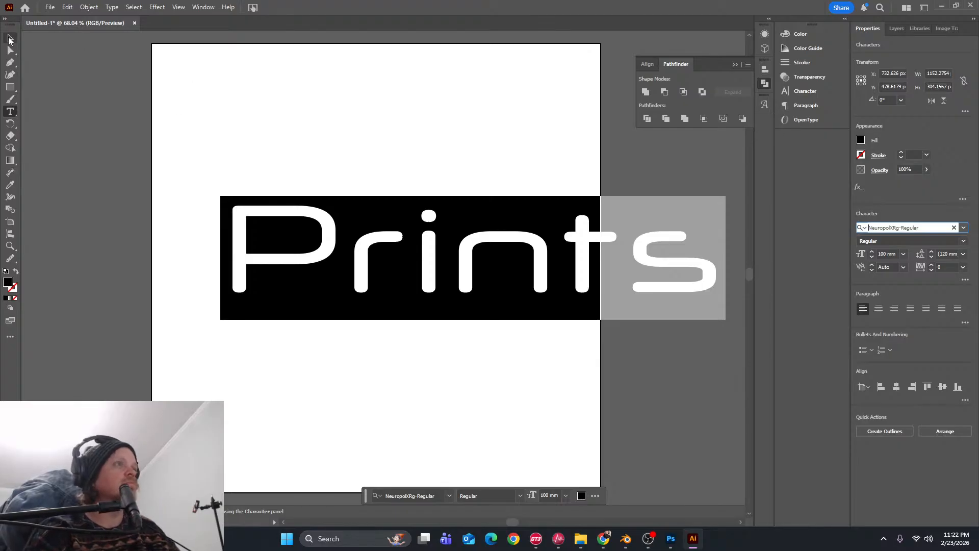
# Reduce the "Prints" text's font size to 75 mm, undo the stray bracket, and center the word on the artboard
pyautogui.moveTo(888, 255); pyautogui.dragTo(723, 228)
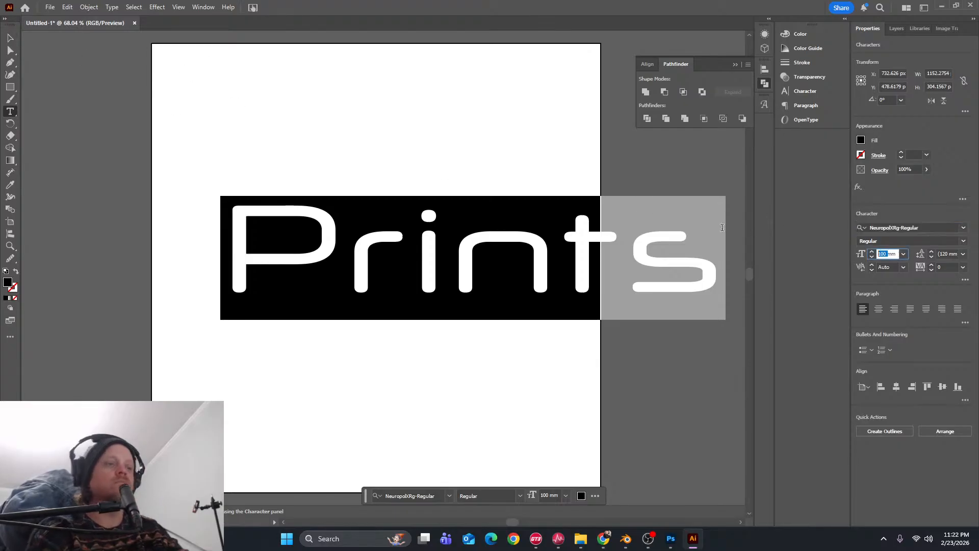
pyautogui.press('BackSpace')
pyautogui.press('Return')
pyautogui.write(']')
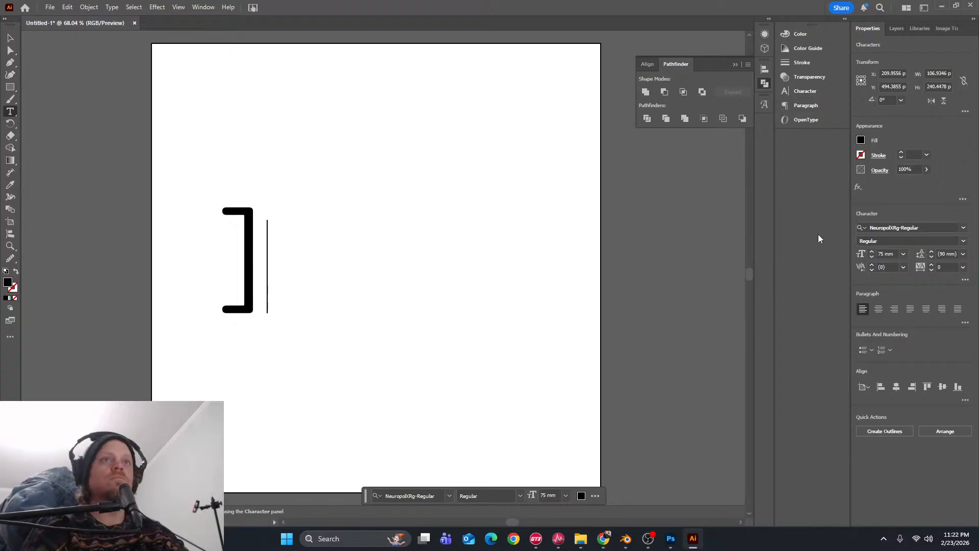
pyautogui.hotkey('ctrl', 'z')
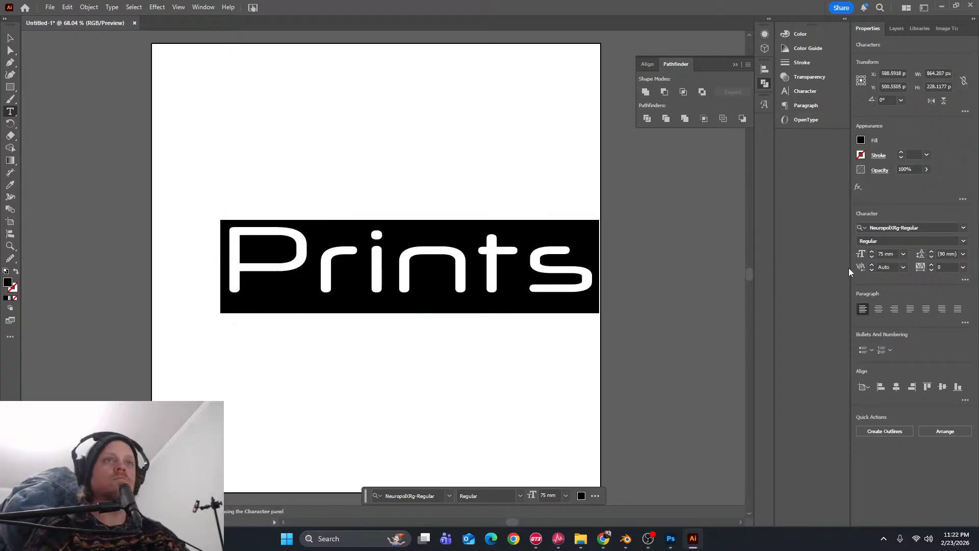
pyautogui.click(11, 38)
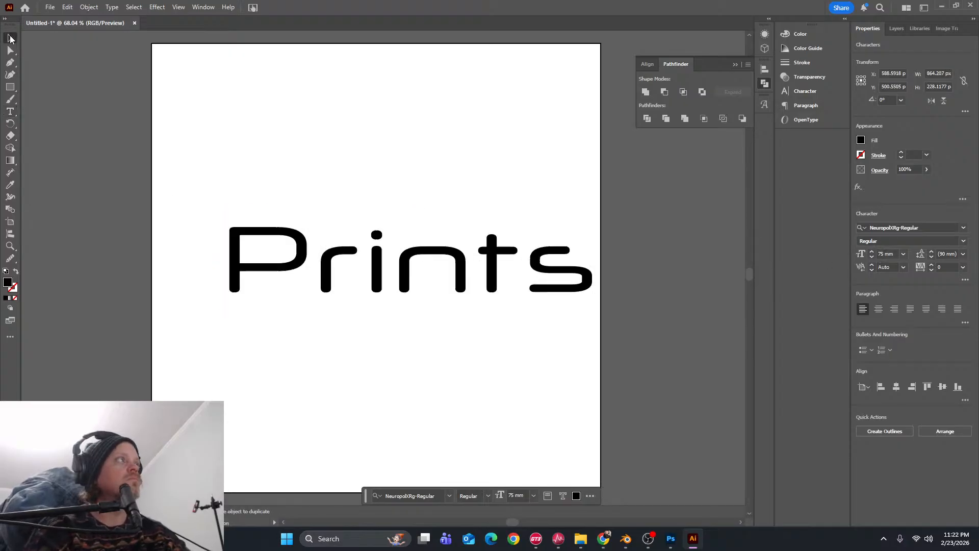
pyautogui.moveTo(382, 266); pyautogui.dragTo(355, 263)
# Select the word "Prints" and try successive fonts on it, including Niagara Solid, Night Vibes Free Version, OCR A Extended, Nutty Noisses and Optimistique
pyautogui.press('t')
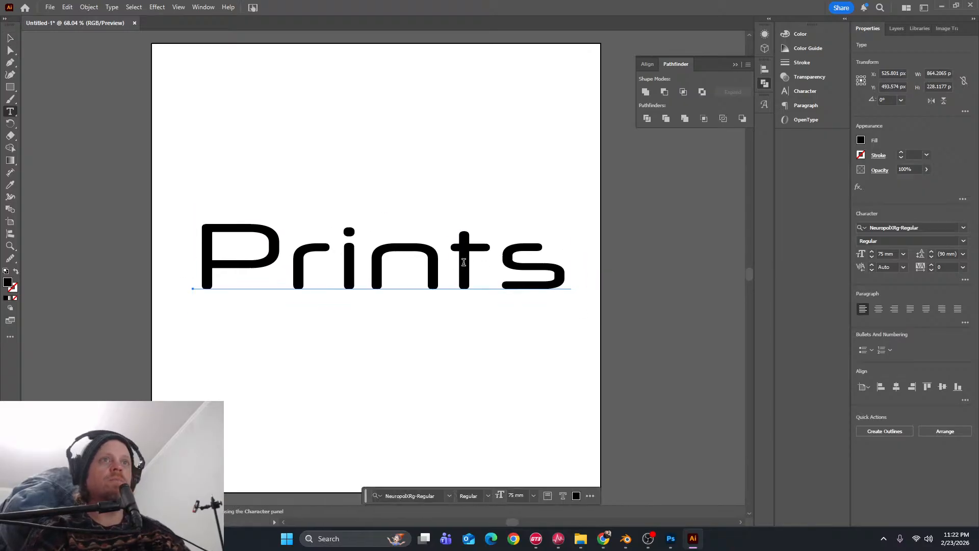
pyautogui.doubleClick(463, 262)
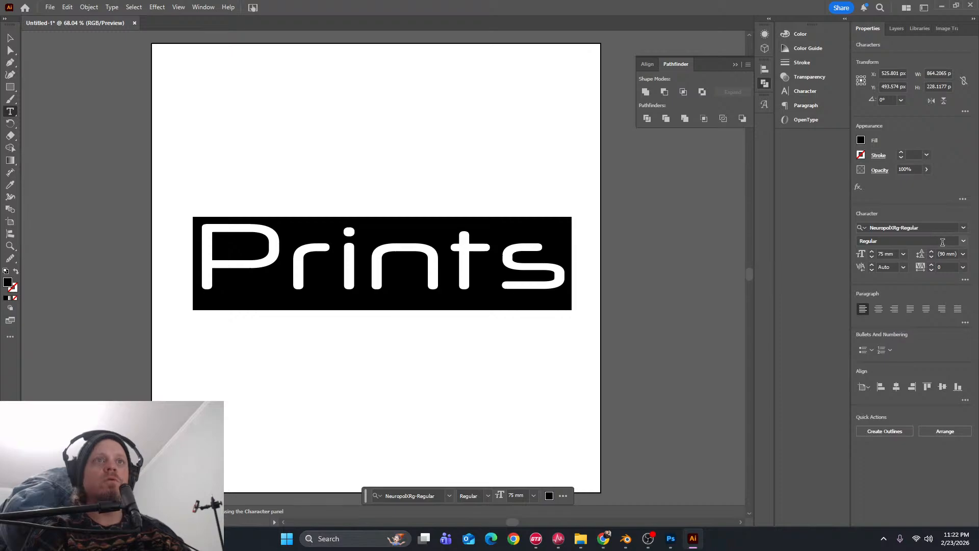
pyautogui.click(910, 229)
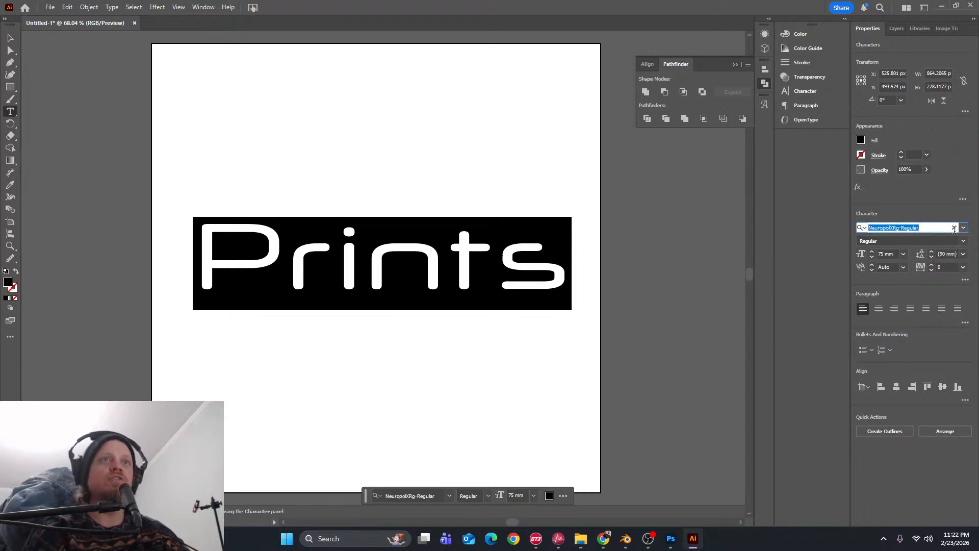
pyautogui.press('Down')
pyautogui.press('Down')
pyautogui.press('Down')
pyautogui.press('Down')
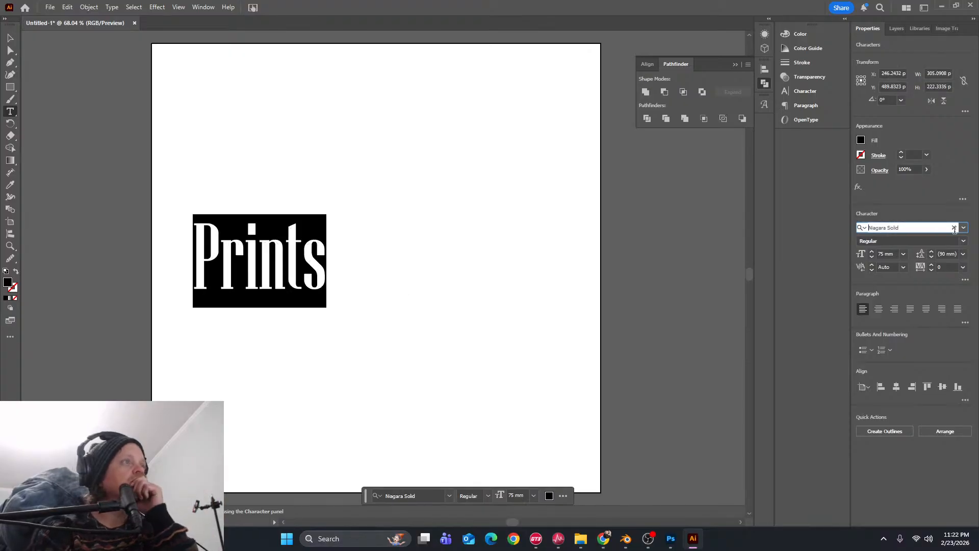
pyautogui.press('Down')
pyautogui.press('Up')
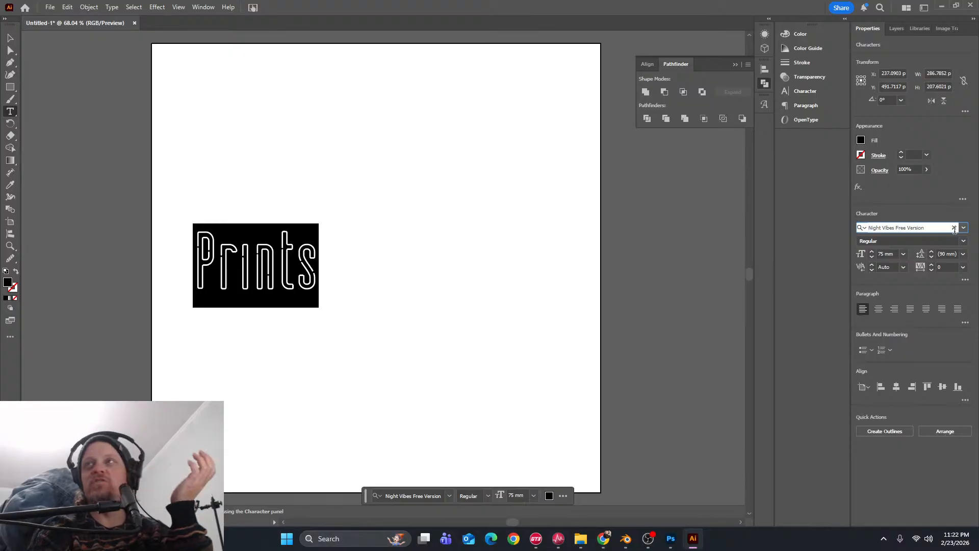
pyautogui.press('Down')
pyautogui.press('Down')
pyautogui.press('Down')
pyautogui.press('Down')
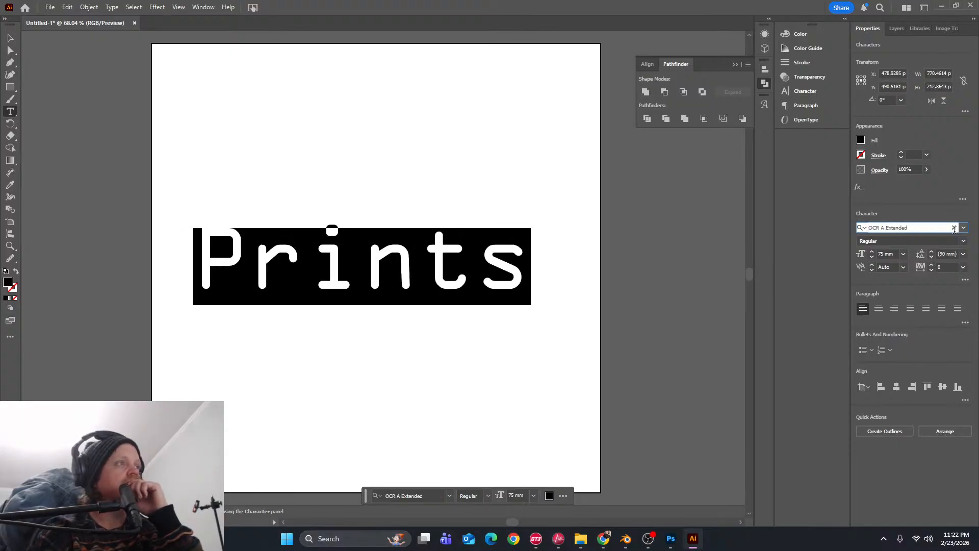
pyautogui.press('Down')
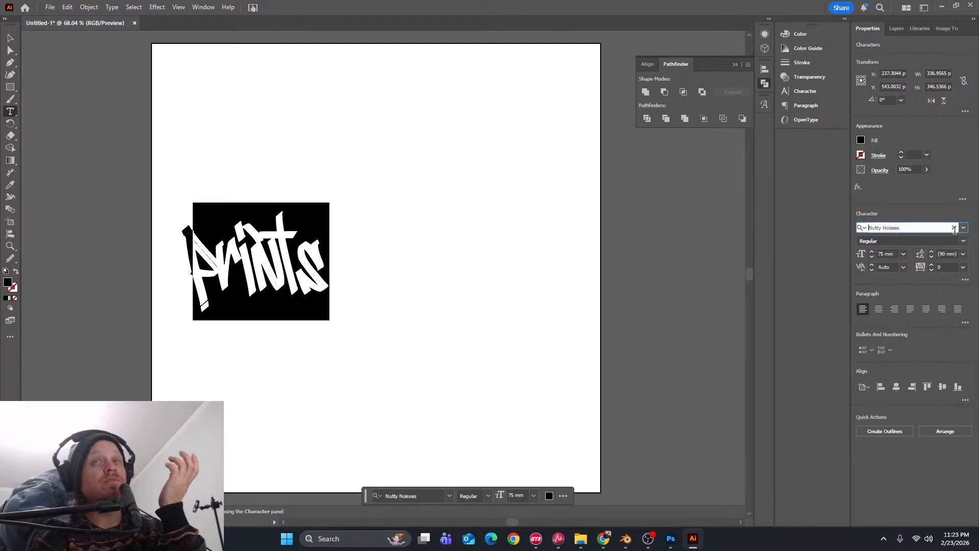
pyautogui.press('Down')
pyautogui.press('Down')
pyautogui.press('Down')
pyautogui.press('Down')
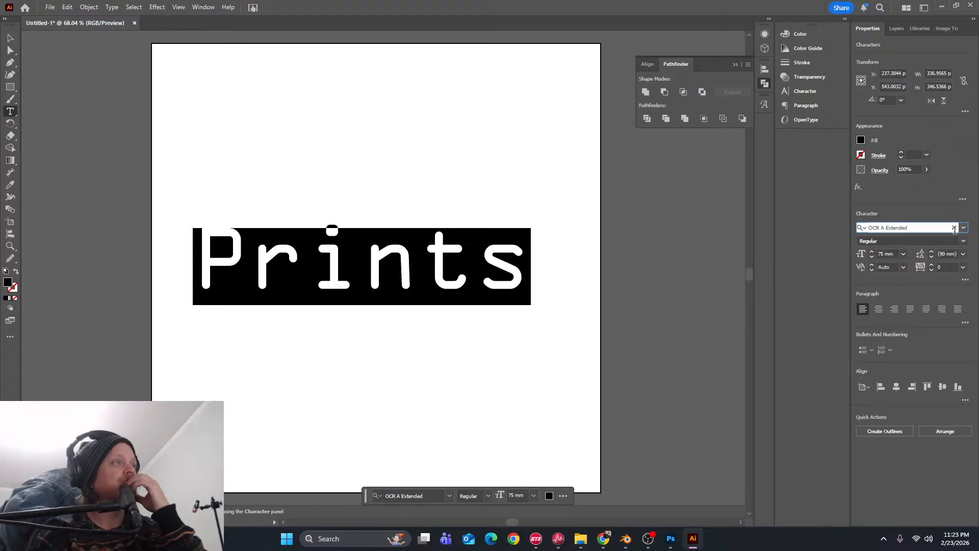
pyautogui.press('Down')
pyautogui.press('Down')
pyautogui.press('Down')
pyautogui.press('Down')
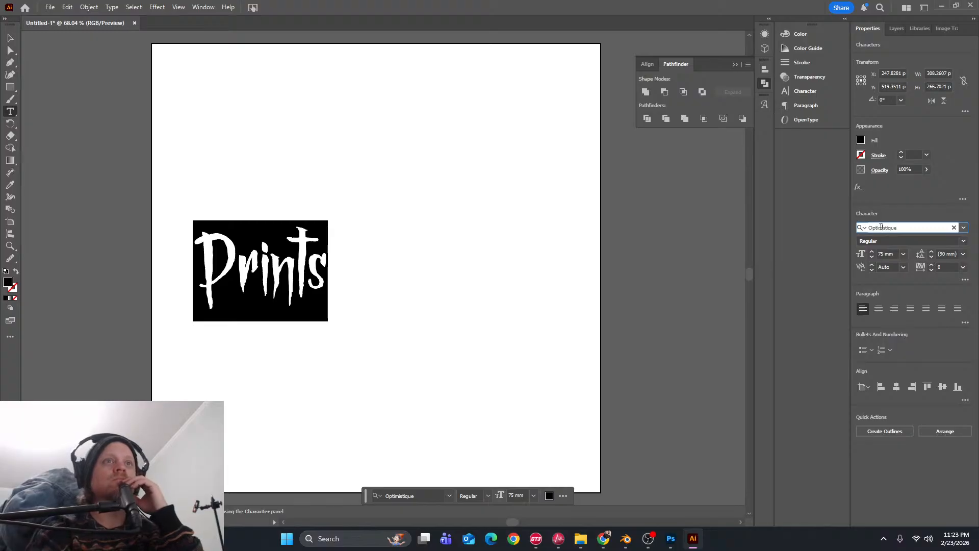
pyautogui.press('Left')
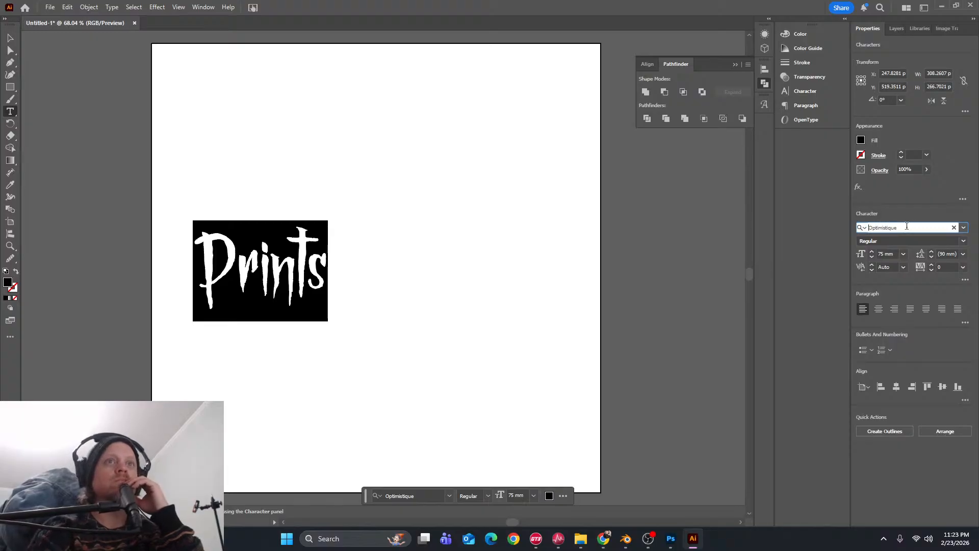
# Skip past the Opus symbol fonts in the font list and apply Orator Std Medium to "Prints"
pyautogui.click(964, 227)
pyautogui.scroll(-3, 825, 438)
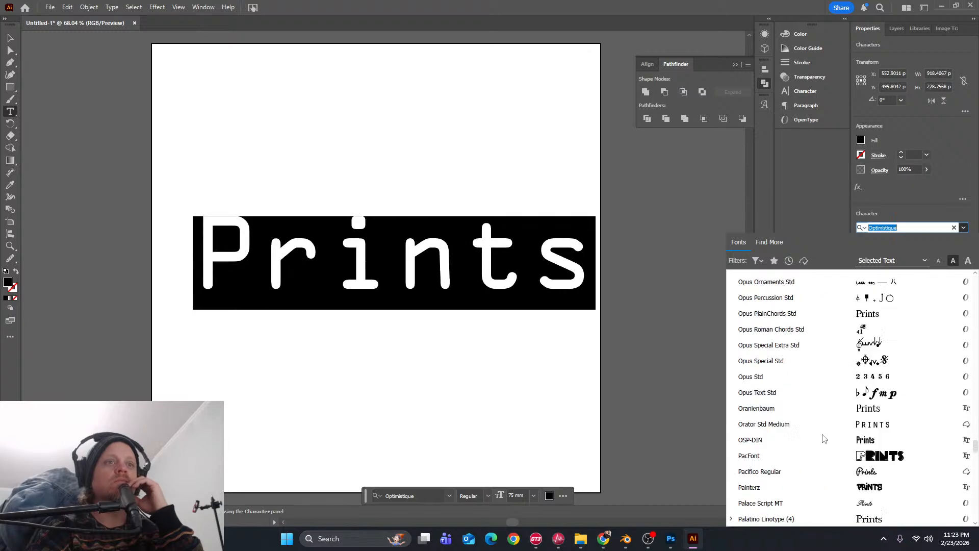
pyautogui.scroll(-3, 824, 438)
pyautogui.click(770, 286)
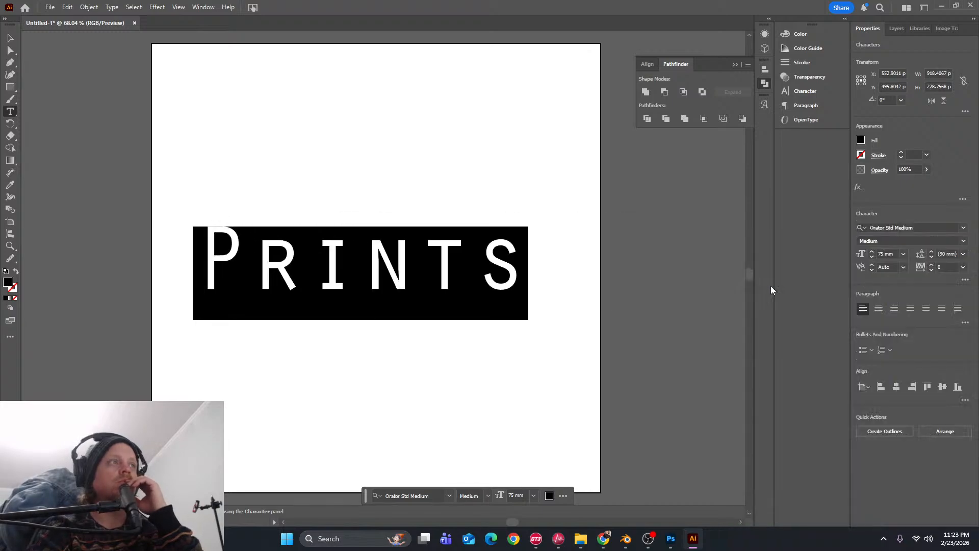
# Try the fonts following Orator Std on "Prints", including PacFont, Peak Sans Bold, Pirata One, Poppins, Prevalent and Prospec Outline
pyautogui.click(893, 226)
pyautogui.press('Down')
pyautogui.press('Down')
pyautogui.press('Down')
pyautogui.press('Down')
pyautogui.press('Down')
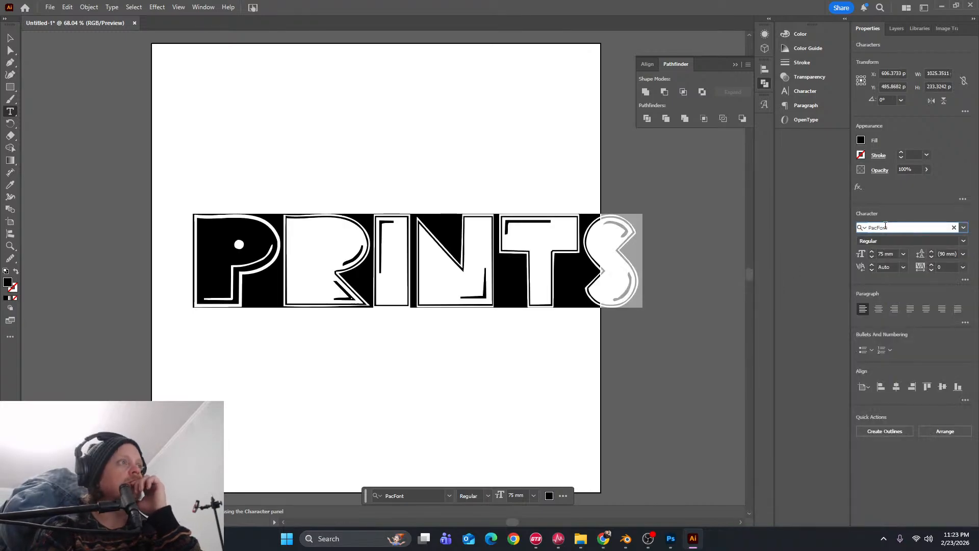
pyautogui.press('Down')
pyautogui.press('Down')
pyautogui.press('Down')
pyautogui.press('Down')
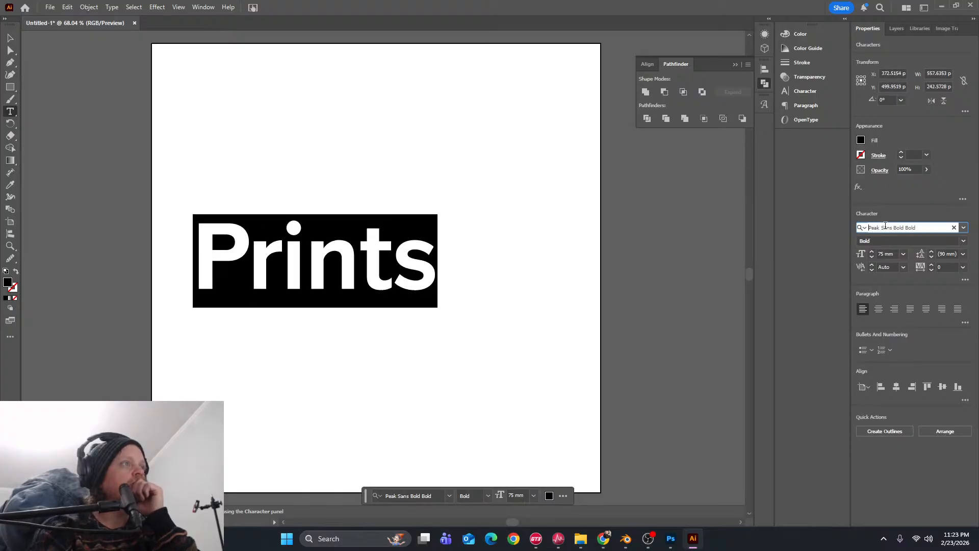
pyautogui.press('Down')
pyautogui.press('Down')
pyautogui.press('Down')
pyautogui.press('Down')
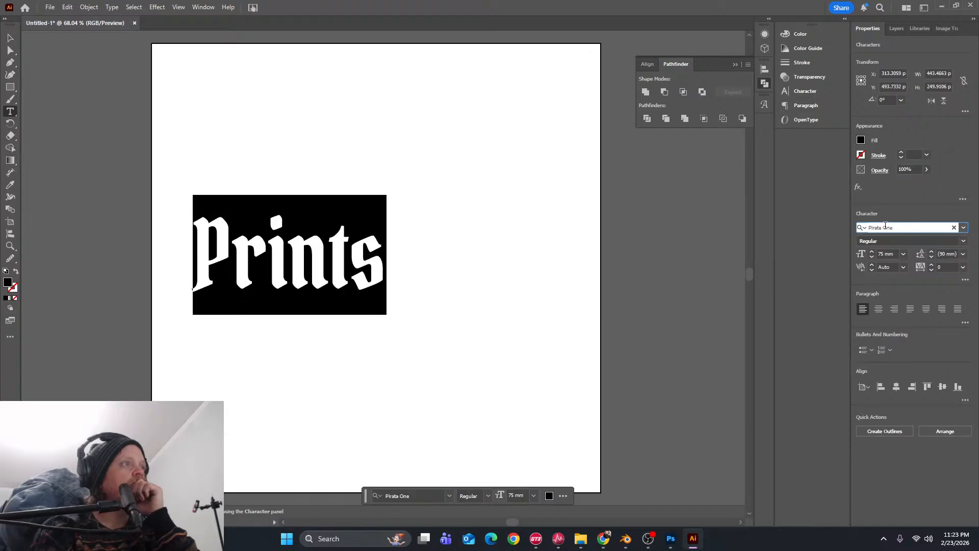
pyautogui.press('Down')
pyautogui.press('Down')
pyautogui.press('Down')
pyautogui.press('Down')
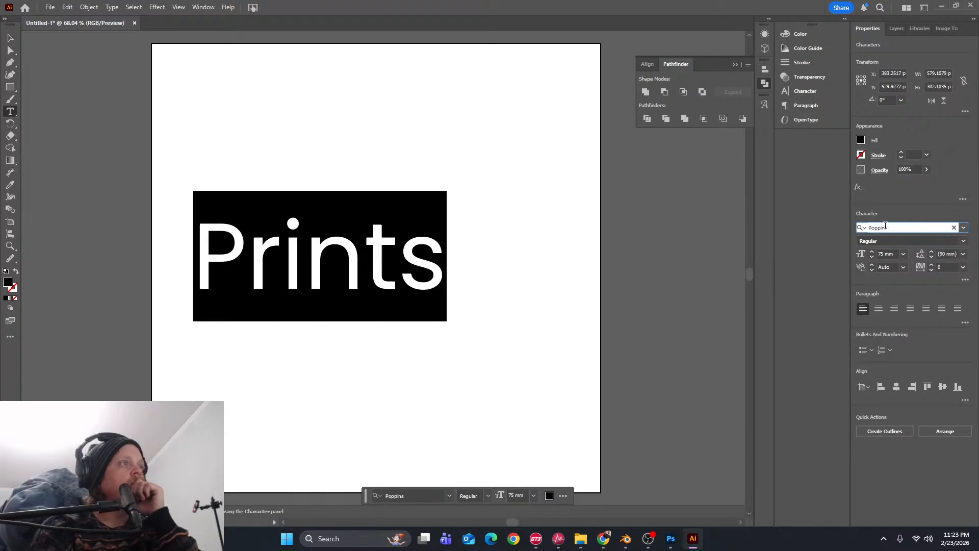
pyautogui.press('Down')
pyautogui.press('Down')
pyautogui.press('Down')
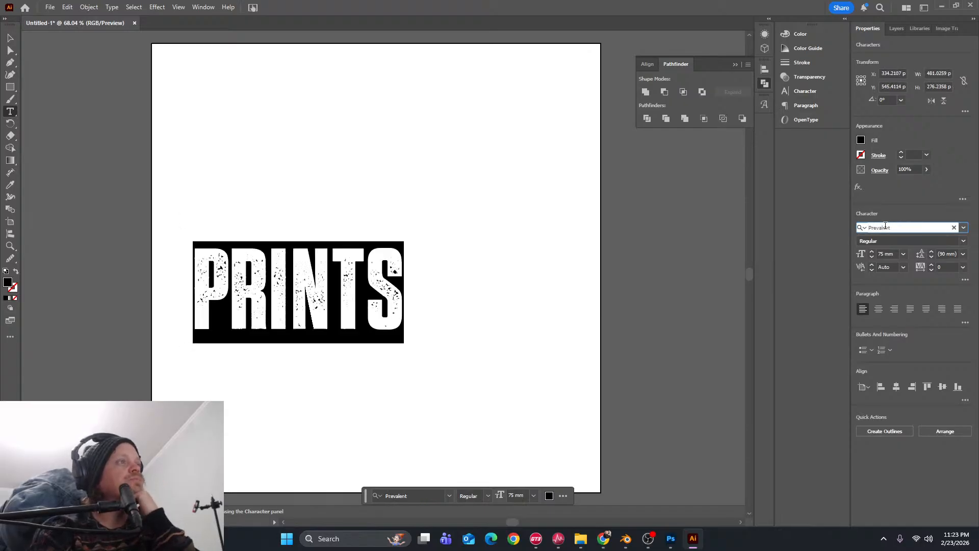
pyautogui.press('Down')
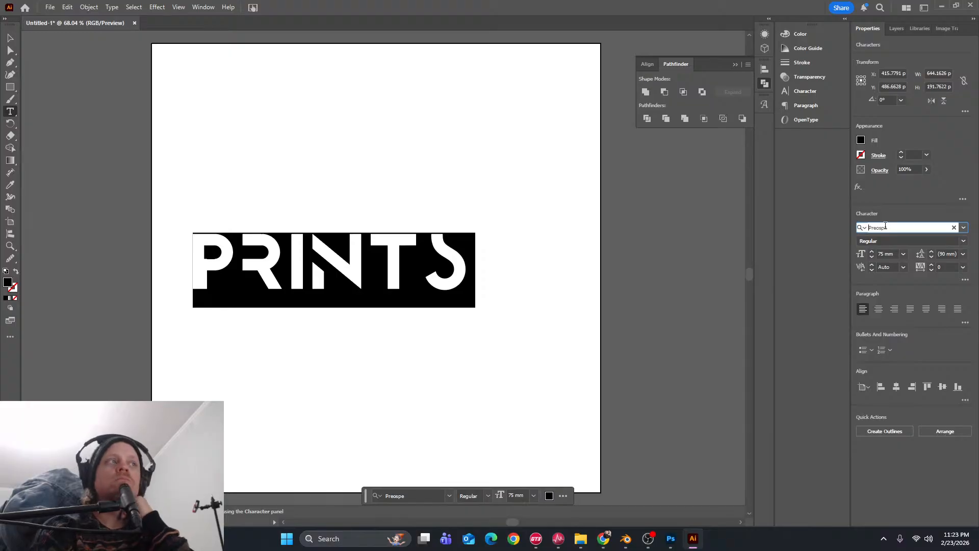
pyautogui.press('Down')
pyautogui.press('Down')
pyautogui.press('Down')
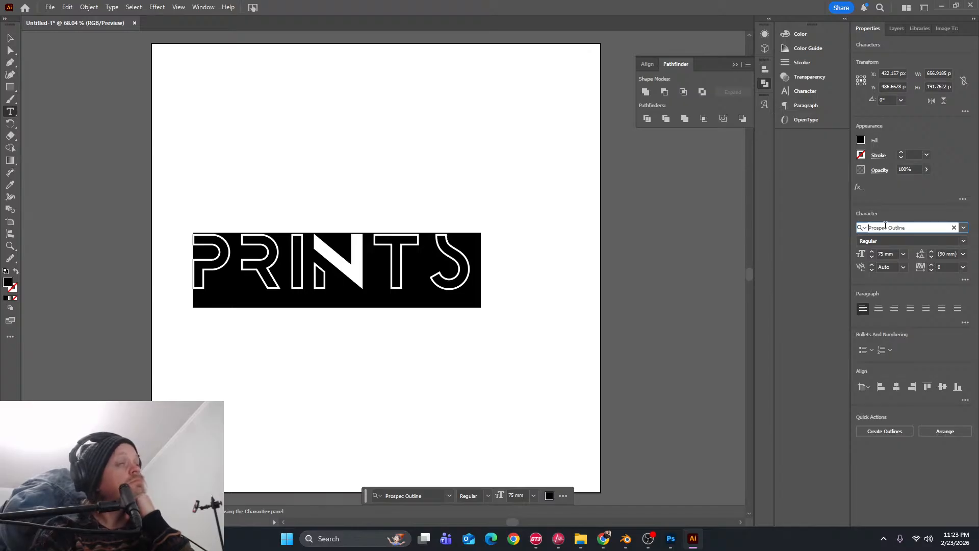
# Continue trying fonts on "Prints" from Rajdhani through Renature, Resrics and Richany Regular to Rockside Swash
pyautogui.press('Down')
pyautogui.press('Down')
pyautogui.press('Down')
pyautogui.press('Down')
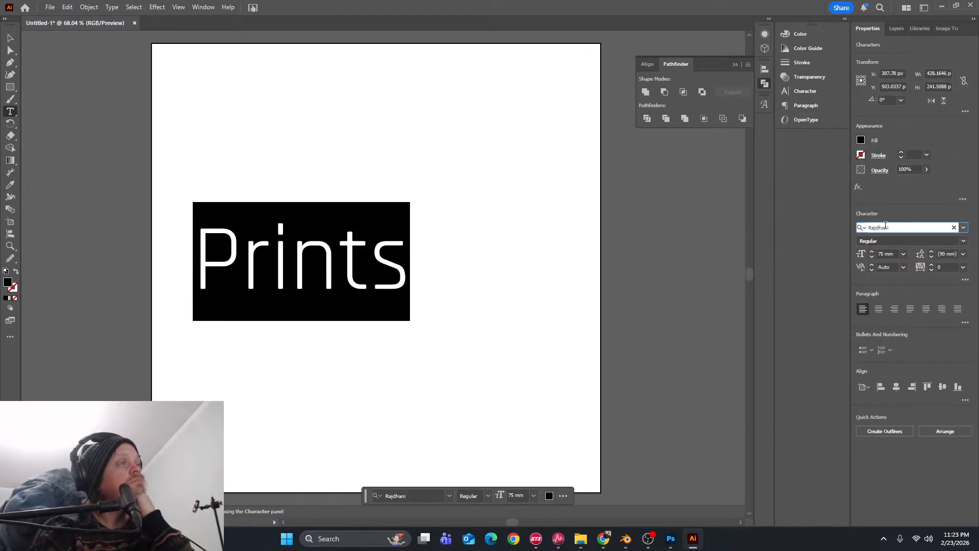
pyautogui.press('Down')
pyautogui.press('Down')
pyautogui.press('Down')
pyautogui.press('Down')
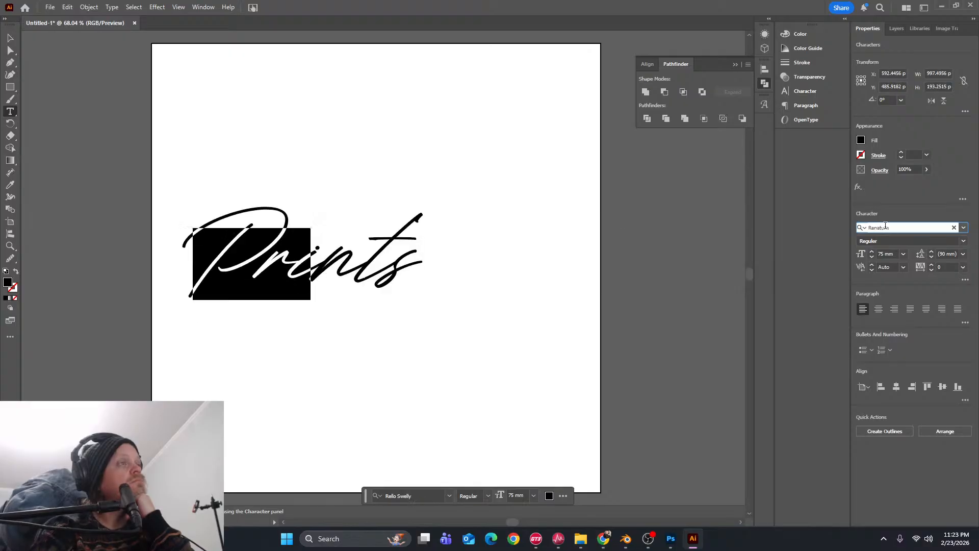
pyautogui.press('Down')
pyautogui.press('Down')
pyautogui.press('Down')
pyautogui.press('Down')
pyautogui.press('Down')
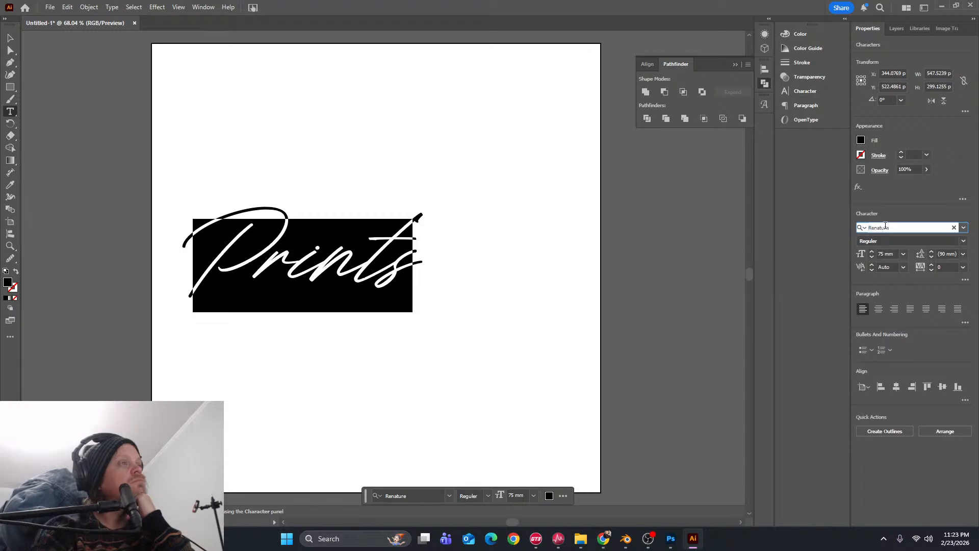
pyautogui.press('Down')
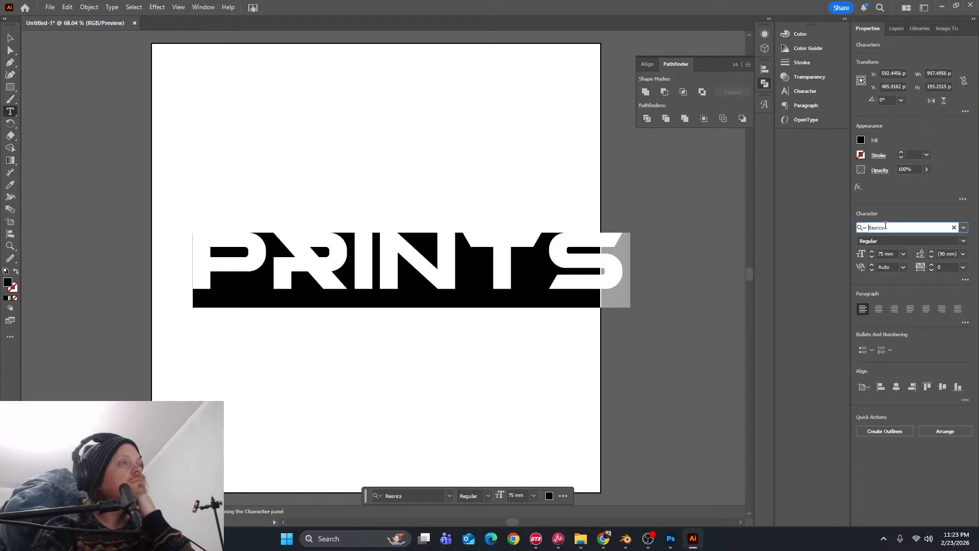
pyautogui.press('Down')
pyautogui.press('Down')
pyautogui.press('Down')
pyautogui.press('Down')
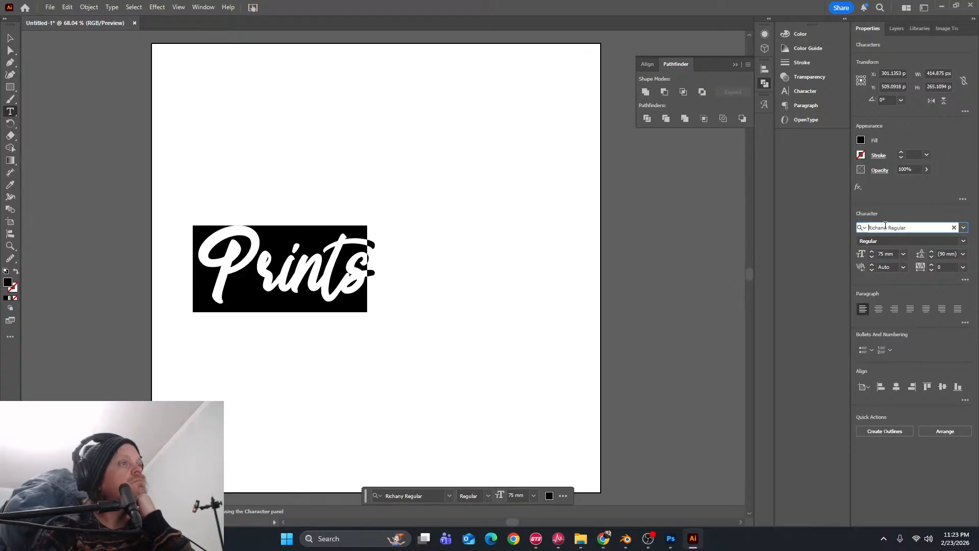
pyautogui.press('Down')
pyautogui.press('Down')
pyautogui.press('Down')
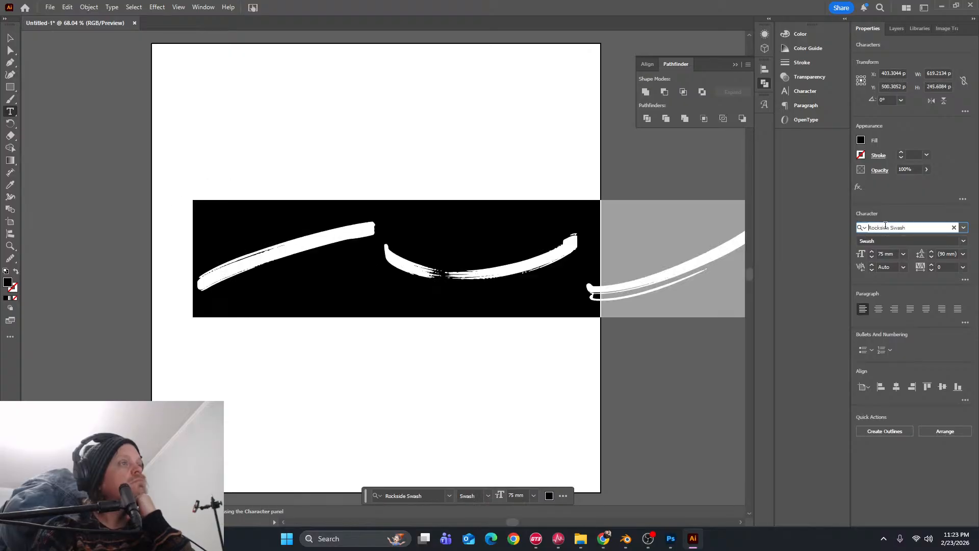
# Try ROG Fonts, Rolingone and Rosewood Std on "Prints" and apply Seeker Extra Bold
pyautogui.press('Down')
pyautogui.press('Down')
pyautogui.press('Down')
pyautogui.press('Down')
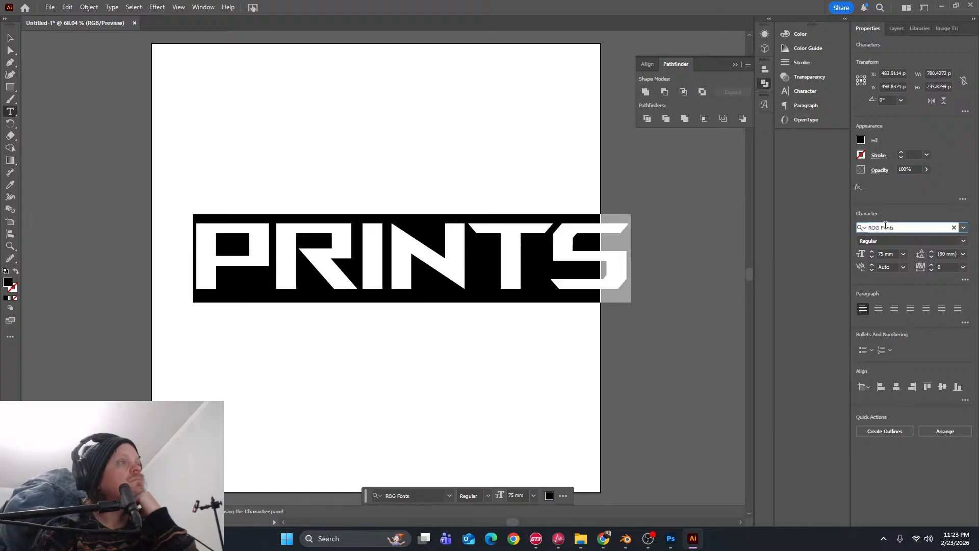
pyautogui.press('Down')
pyautogui.press('Down')
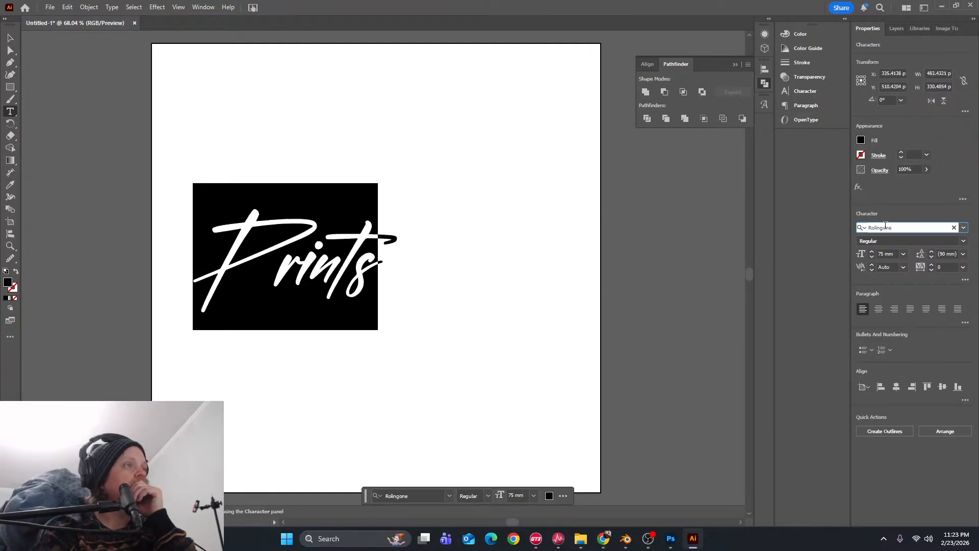
pyautogui.press('Down')
pyautogui.press('Down')
pyautogui.press('Down')
pyautogui.press('Down')
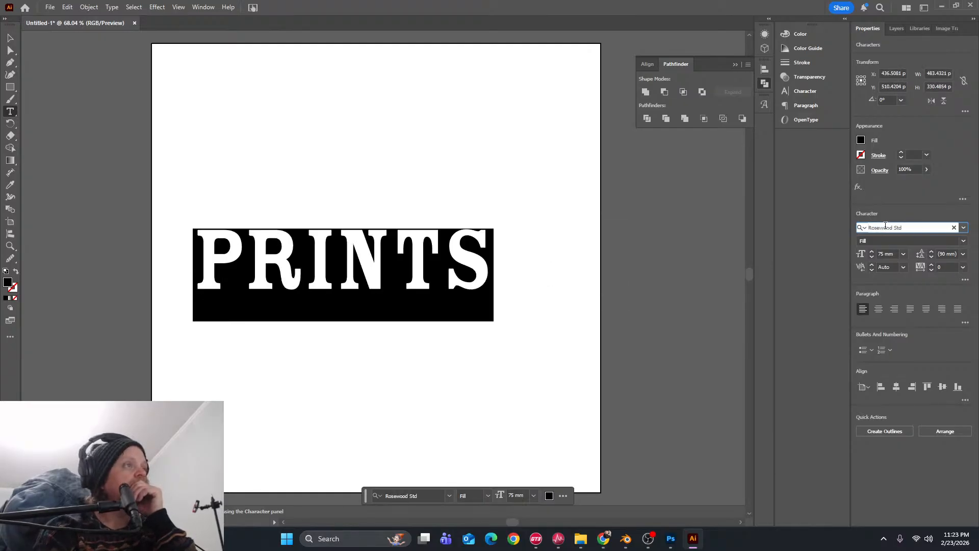
pyautogui.press('Down')
pyautogui.press('Down')
pyautogui.press('Down')
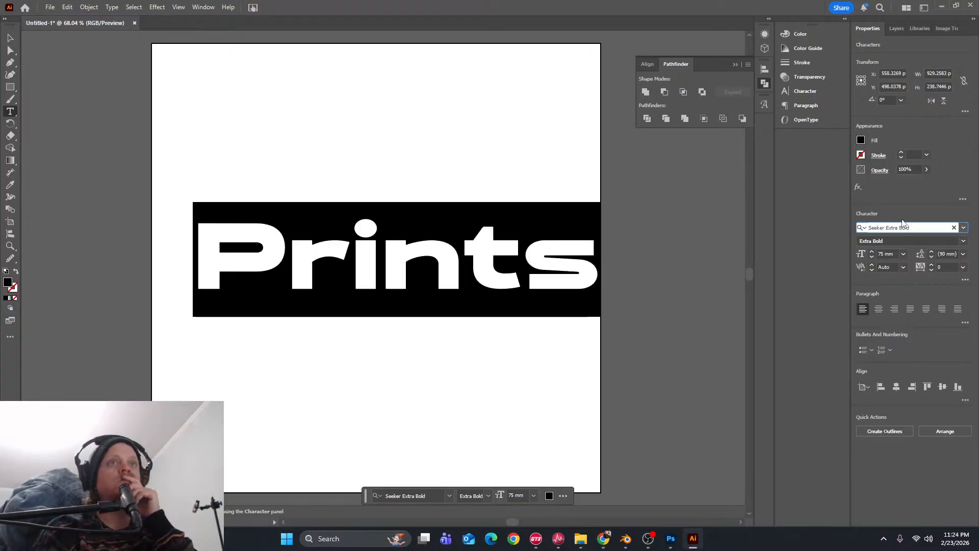
# Reapply Seeker Extra Bold from the font list and reselect the word "Prints" on the artboard
pyautogui.click(963, 228)
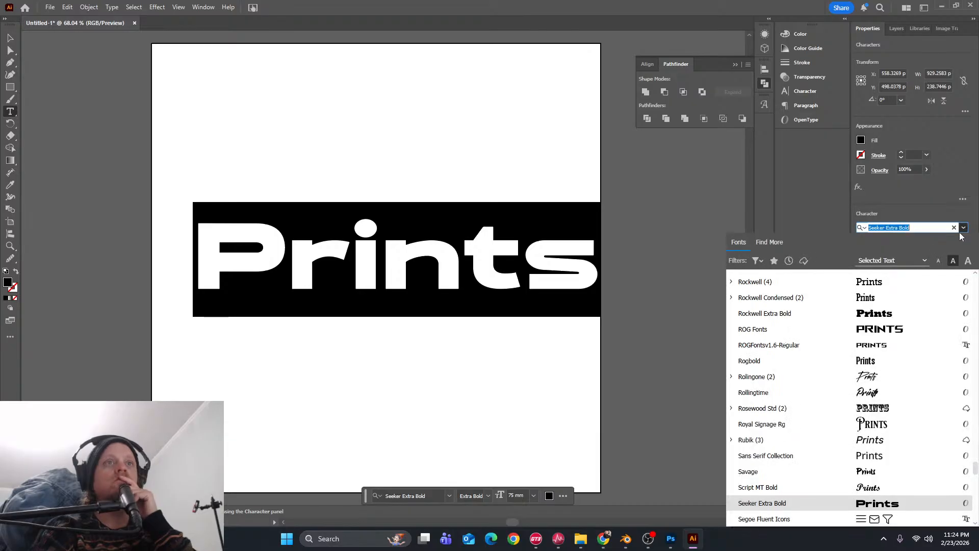
pyautogui.click(774, 504)
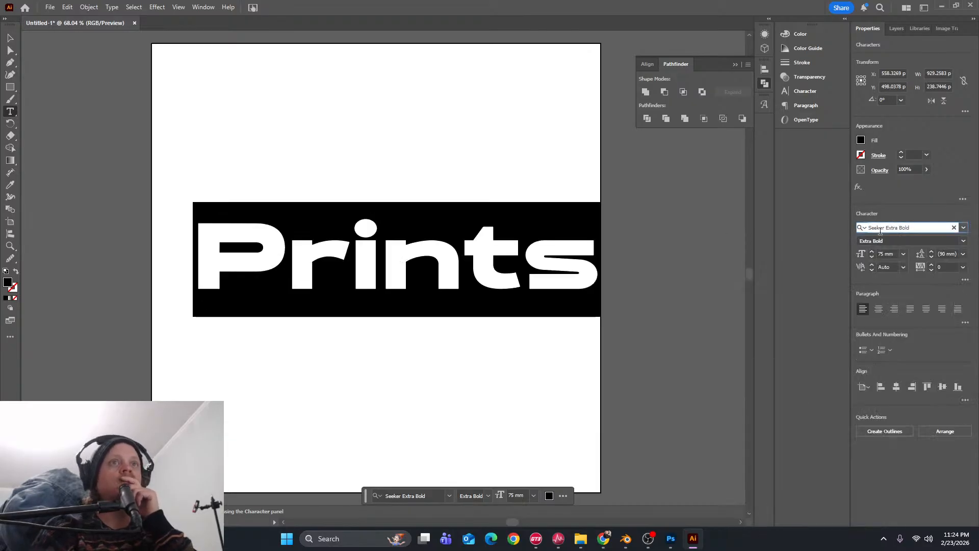
pyautogui.press('Down')
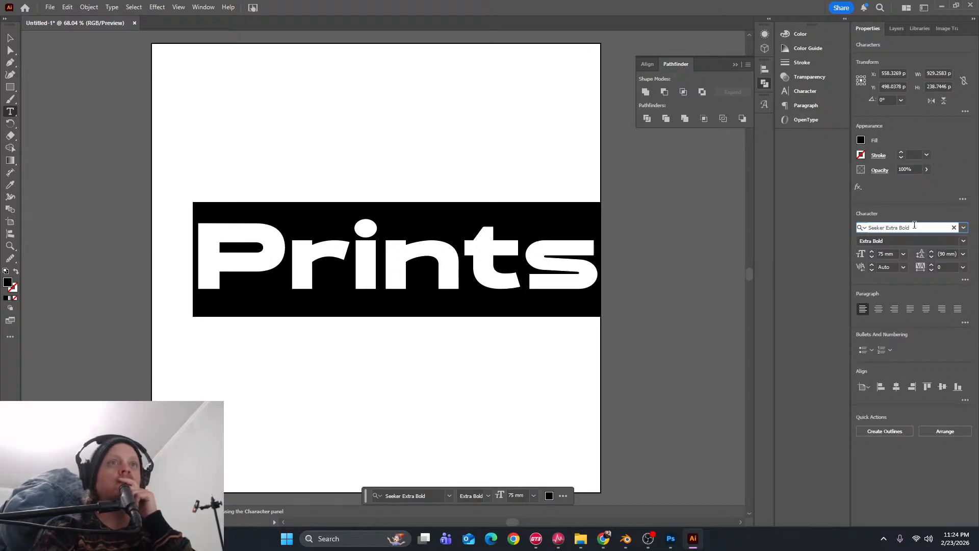
pyautogui.click(963, 228)
pyautogui.click(789, 503)
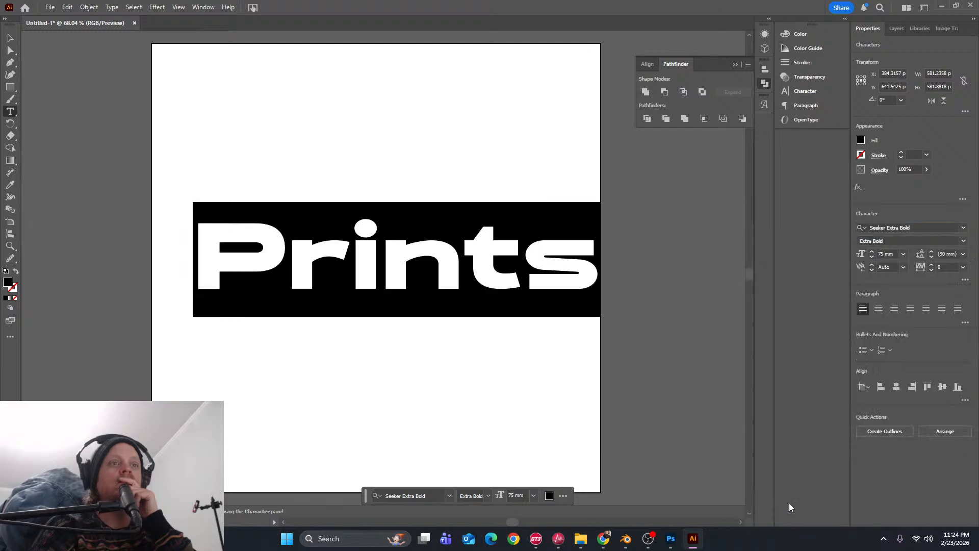
pyautogui.click(891, 230)
pyautogui.press('BackSpace')
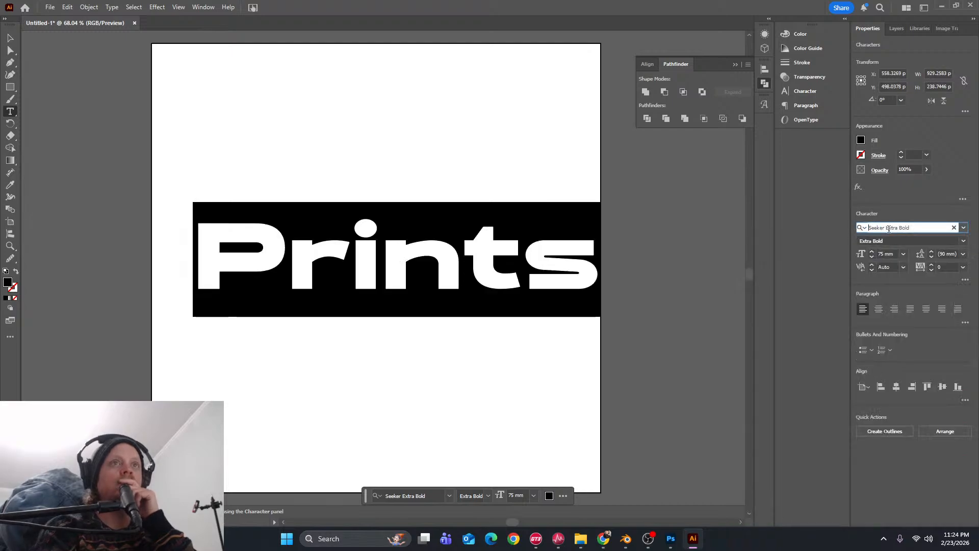
pyautogui.doubleClick(533, 265)
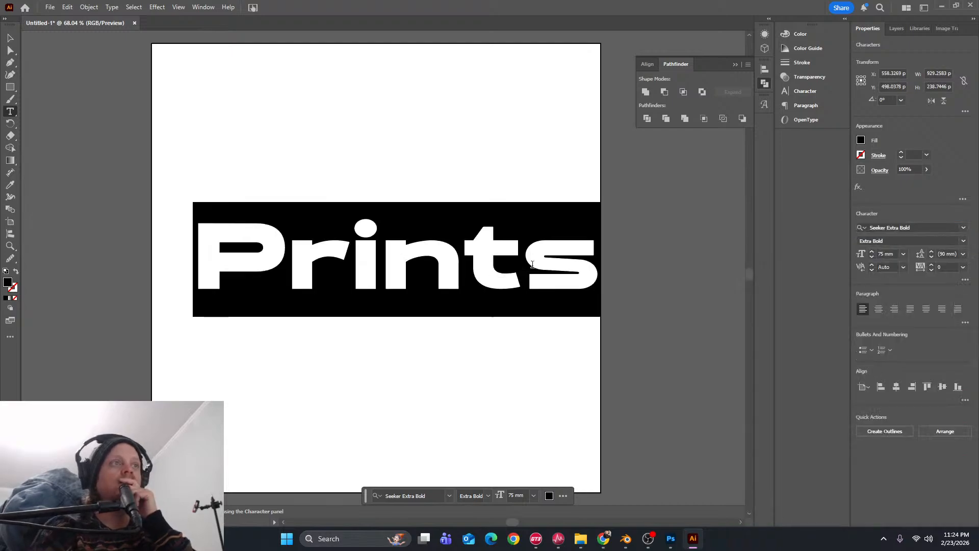
# Preview the fonts following Seeker Extra Bold on "Prints" in the font list and apply Sybarite Small Italic
pyautogui.click(893, 228)
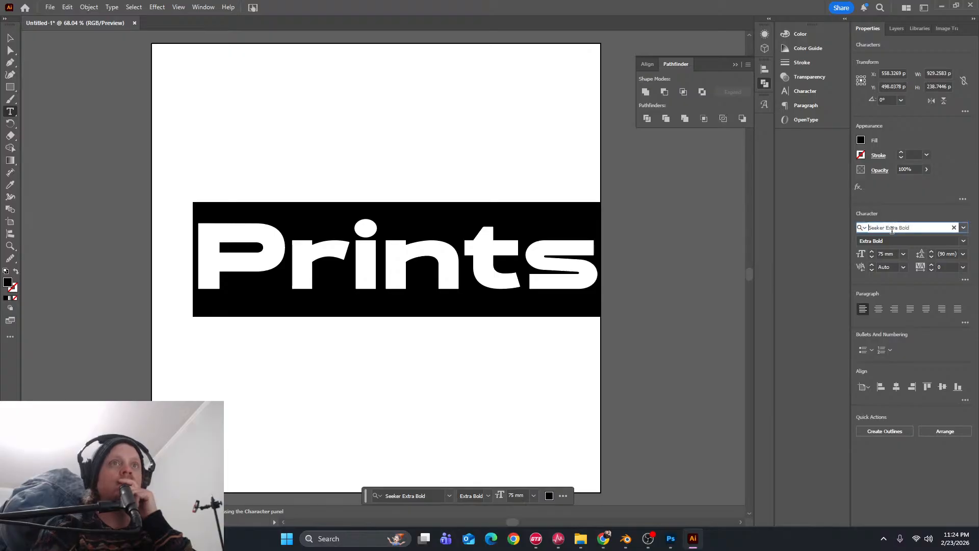
pyautogui.click(963, 227)
pyautogui.scroll(-2, 797, 455)
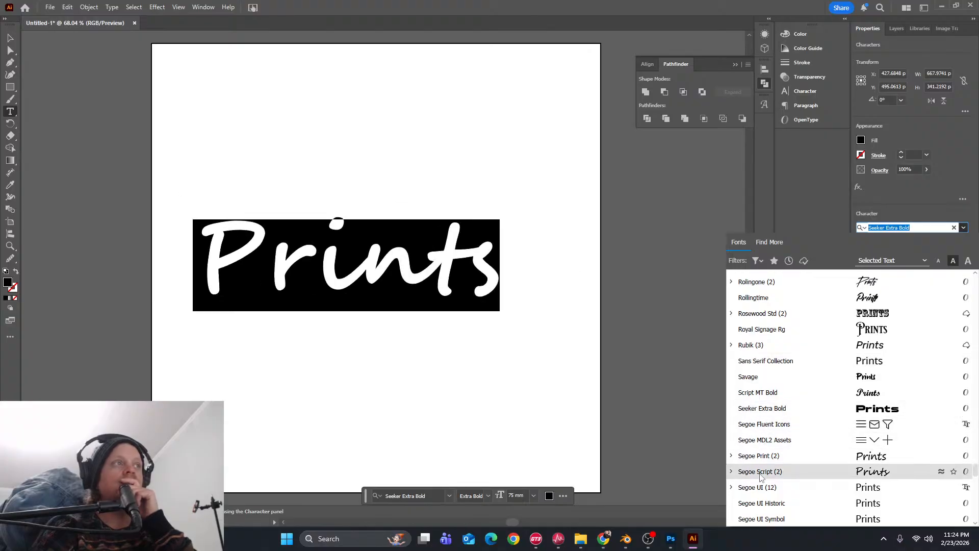
pyautogui.scroll(-5, 767, 513)
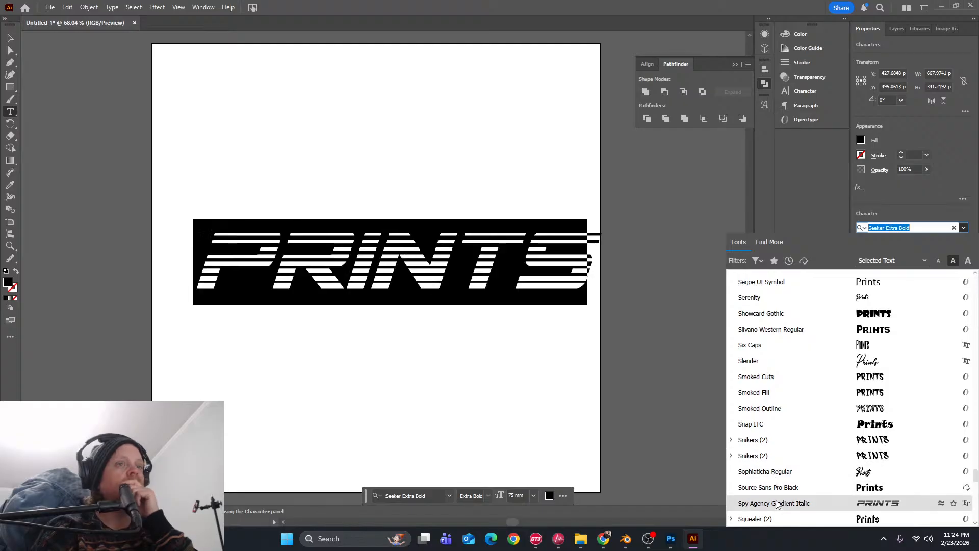
pyautogui.scroll(-4, 777, 504)
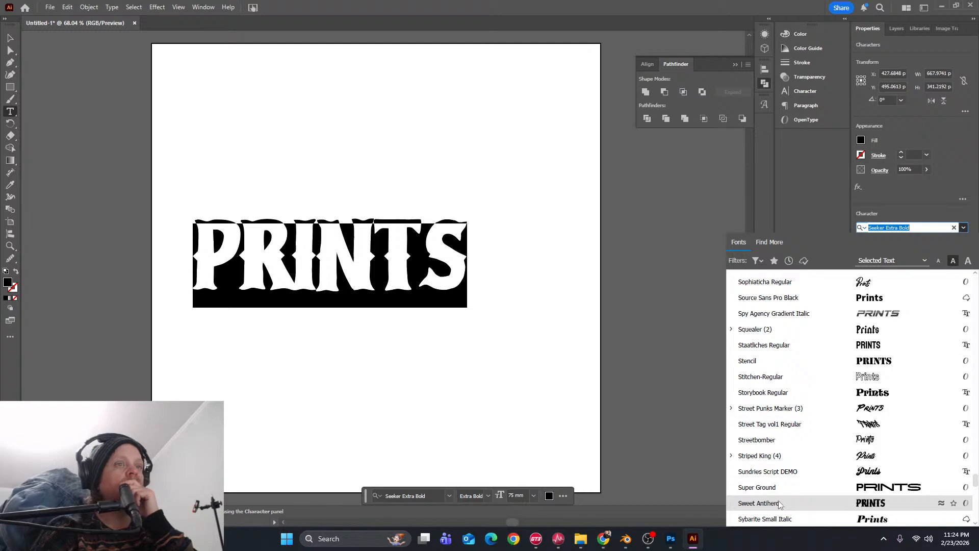
pyautogui.scroll(-3, 778, 498)
pyautogui.click(765, 377)
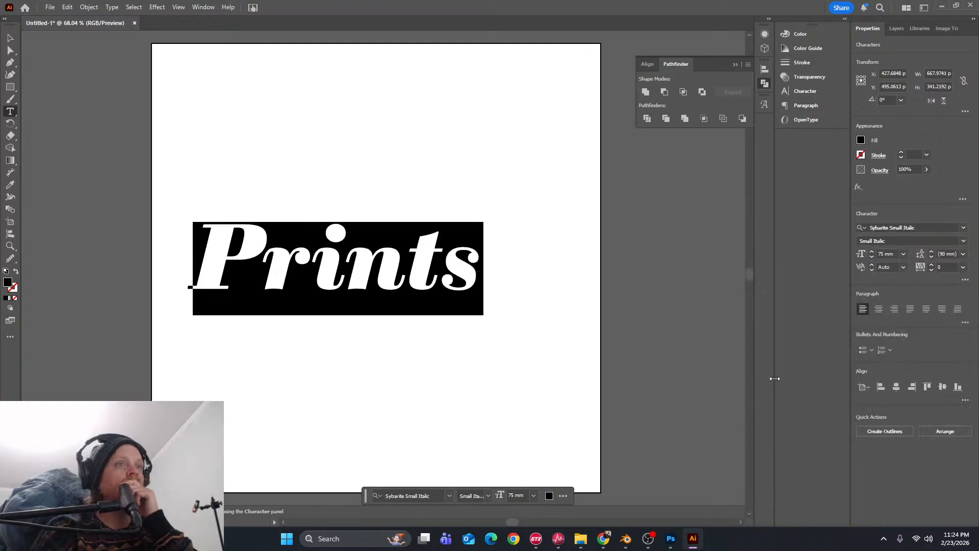
# Try the fonts following Sybarite Small Italic on "Prints", from Sylfaen through Tempus Sans ITC to Trajan Color
pyautogui.press('Down')
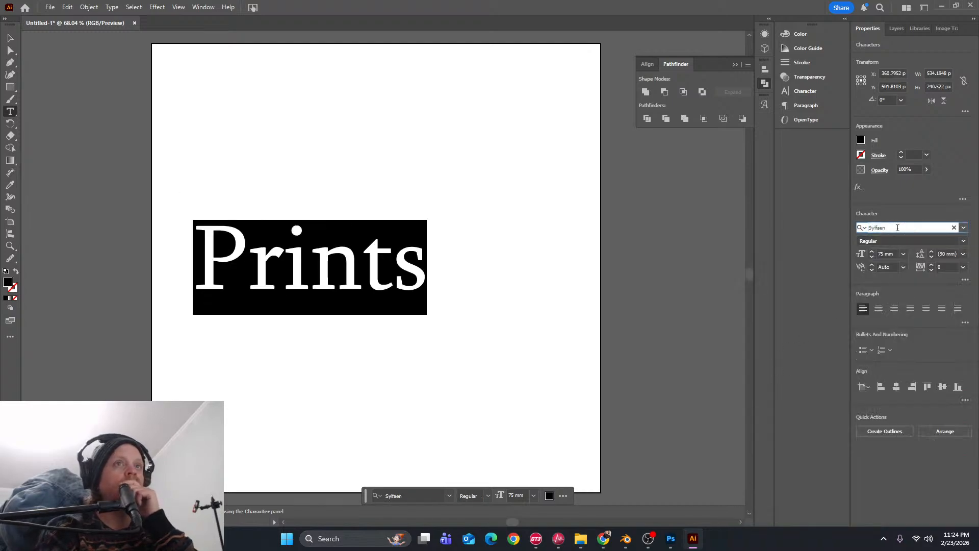
pyautogui.press('Down')
pyautogui.press('Down')
pyautogui.press('Down')
pyautogui.press('Down')
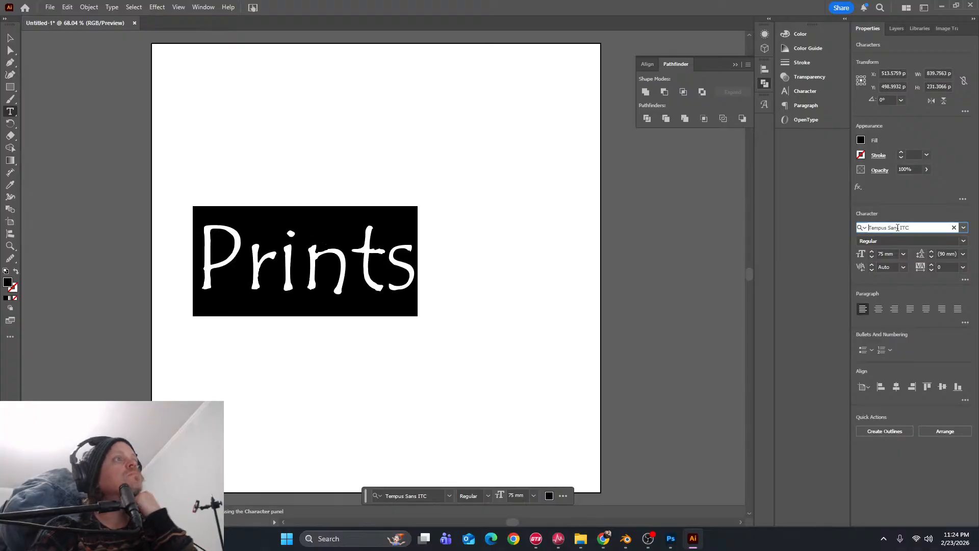
pyautogui.press('Down')
pyautogui.press('Down')
pyautogui.press('Down')
pyautogui.press('Down')
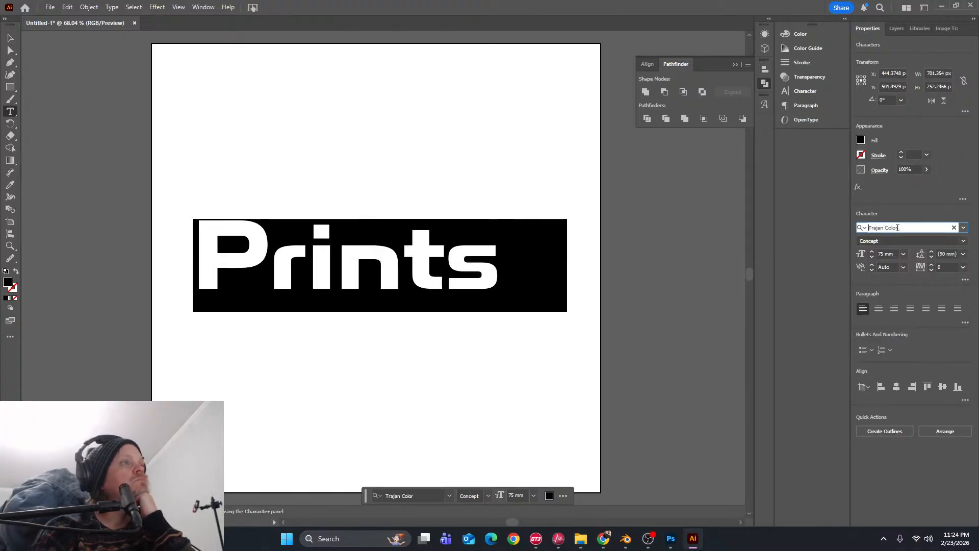
# Continue trying fonts on "Prints" through Tw Cen MT Condensed Extra Bold and Urban Starblues to Varino Outline-Regular
pyautogui.press('Down')
pyautogui.press('Down')
pyautogui.press('Down')
pyautogui.press('Down')
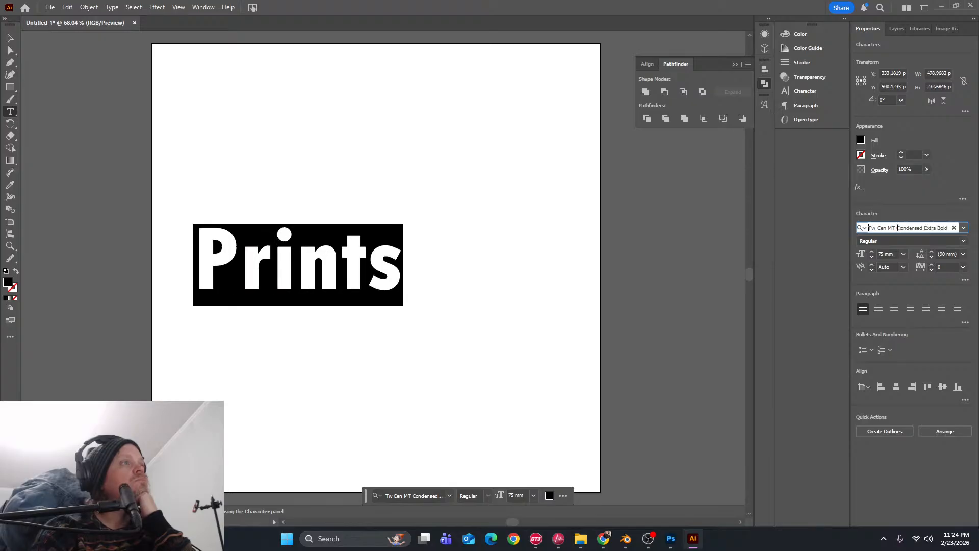
pyautogui.press('Down')
pyautogui.press('Down')
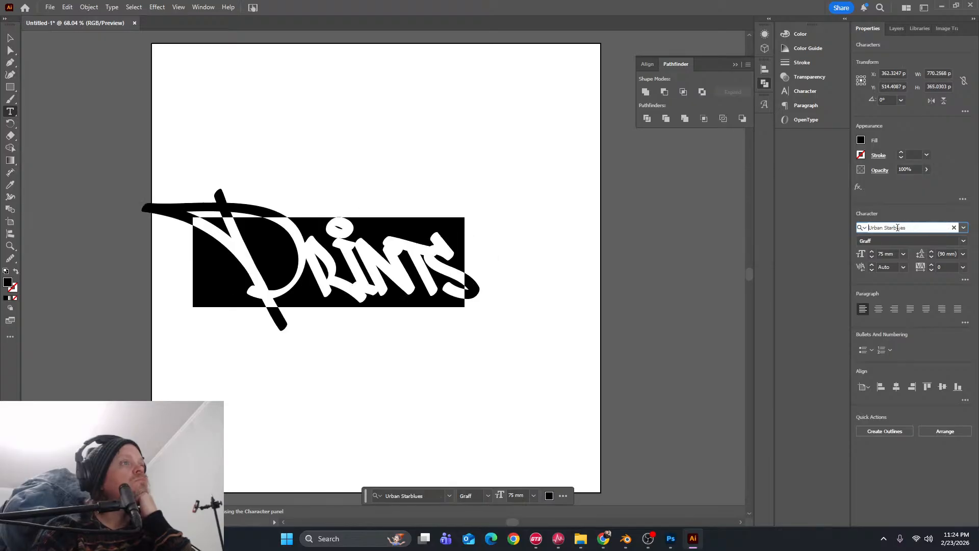
pyautogui.press('Down')
pyautogui.press('Down')
pyautogui.press('Down')
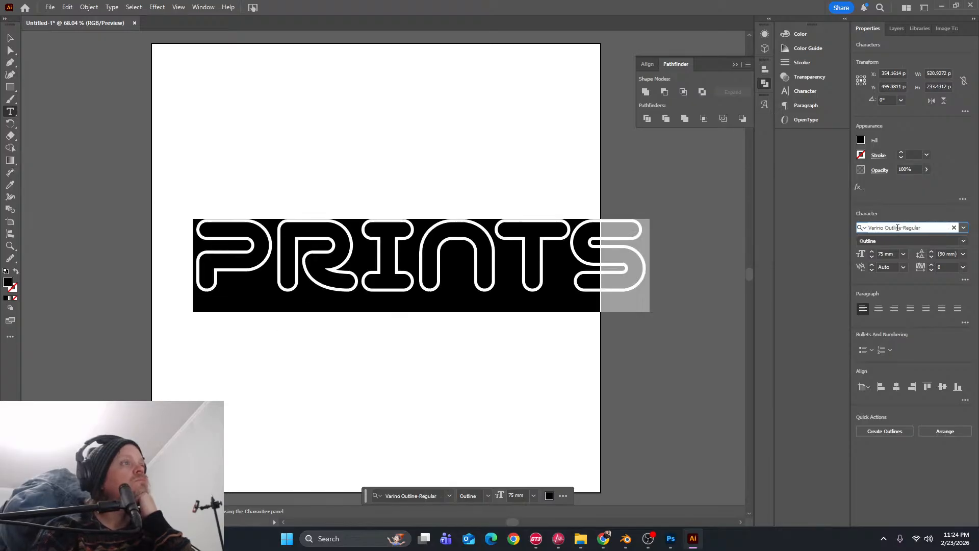
# Try the fonts around and after Varino Outline-Regular on "Prints" and settle on Vermin Vibes 2 Nightclub
pyautogui.press('Down')
pyautogui.press('Up')
pyautogui.press('Down')
pyautogui.press('Down')
pyautogui.press('Down')
pyautogui.press('Down')
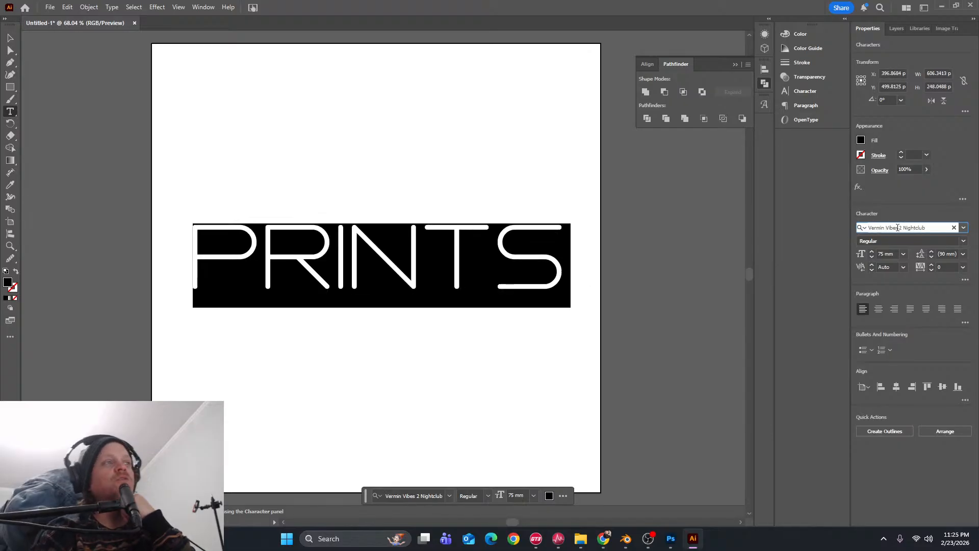
pyautogui.press('Down')
pyautogui.press('Up')
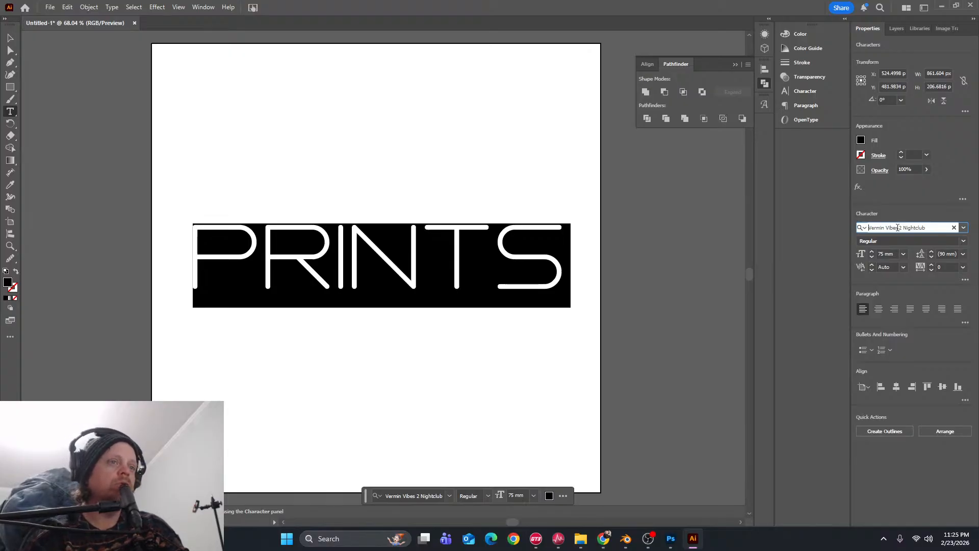
# View the Wix home page heading and the Photoshop artwork mockup, returning to the "Prints" lettering in Illustrator
pyautogui.moveTo(603, 543)
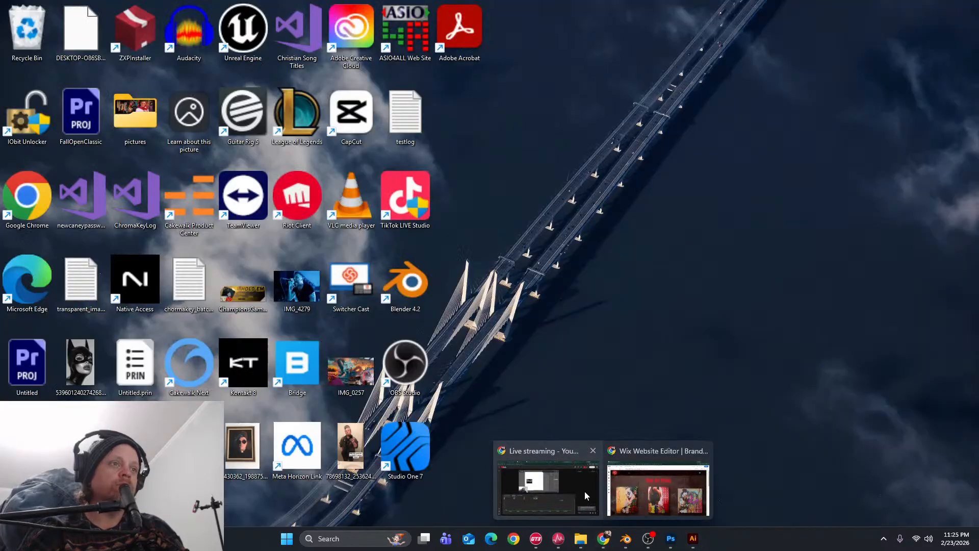
pyautogui.click(639, 485)
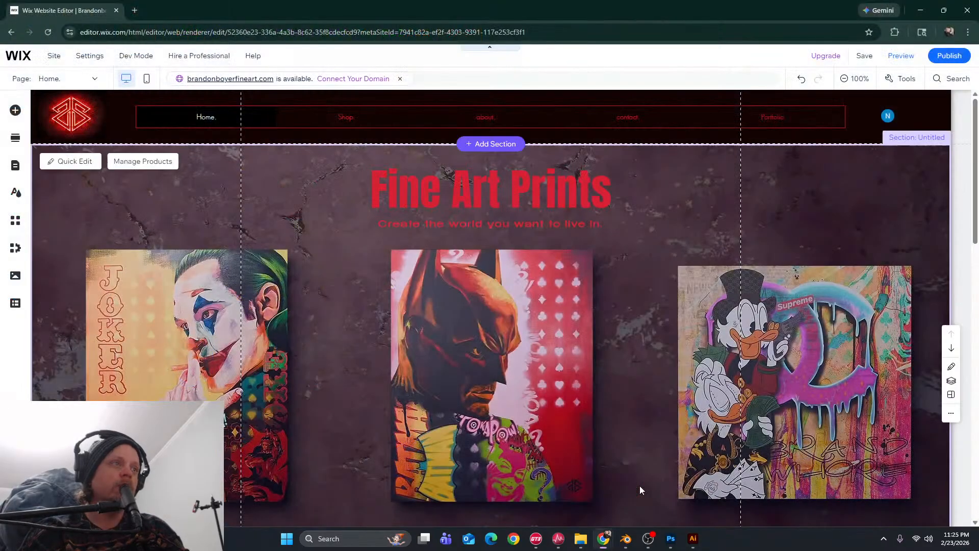
pyautogui.click(692, 540)
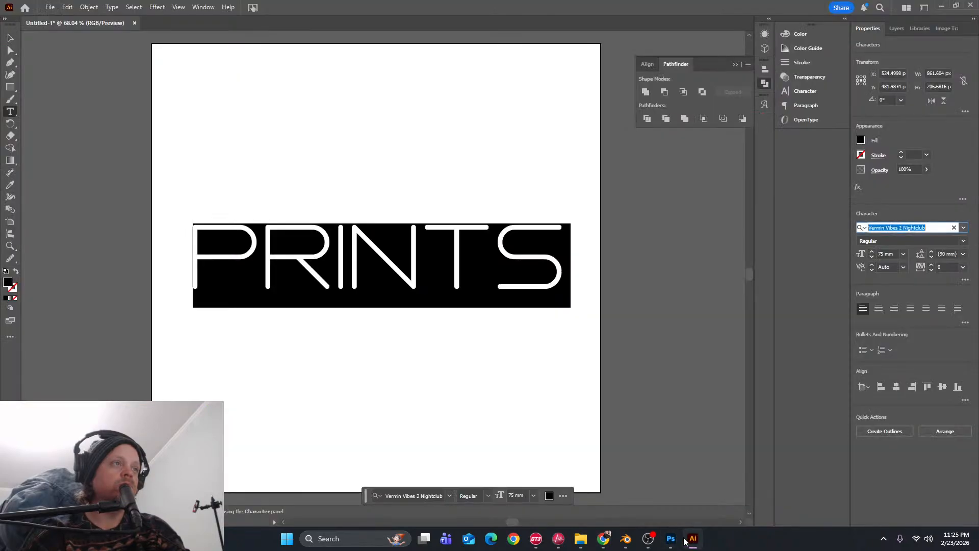
pyautogui.moveTo(678, 541)
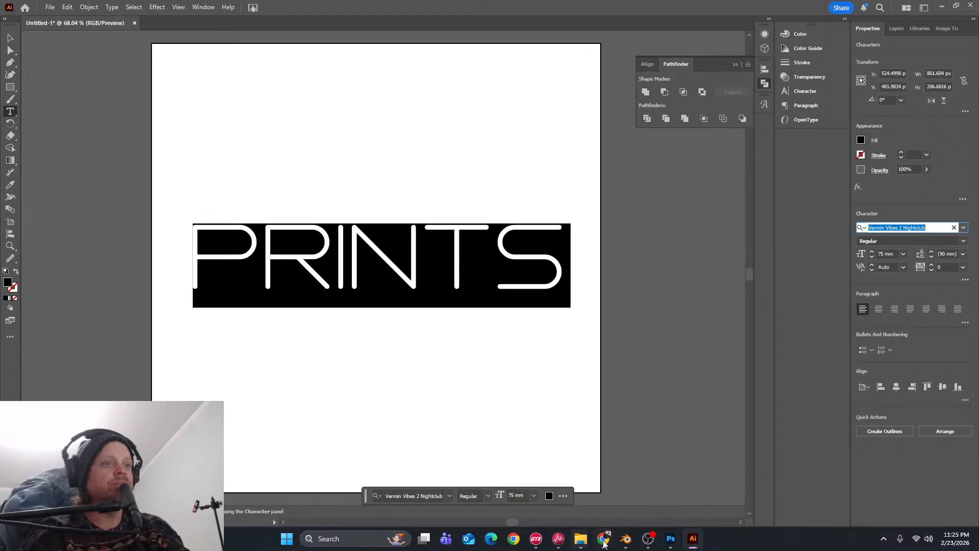
pyautogui.moveTo(600, 533)
pyautogui.moveTo(654, 481)
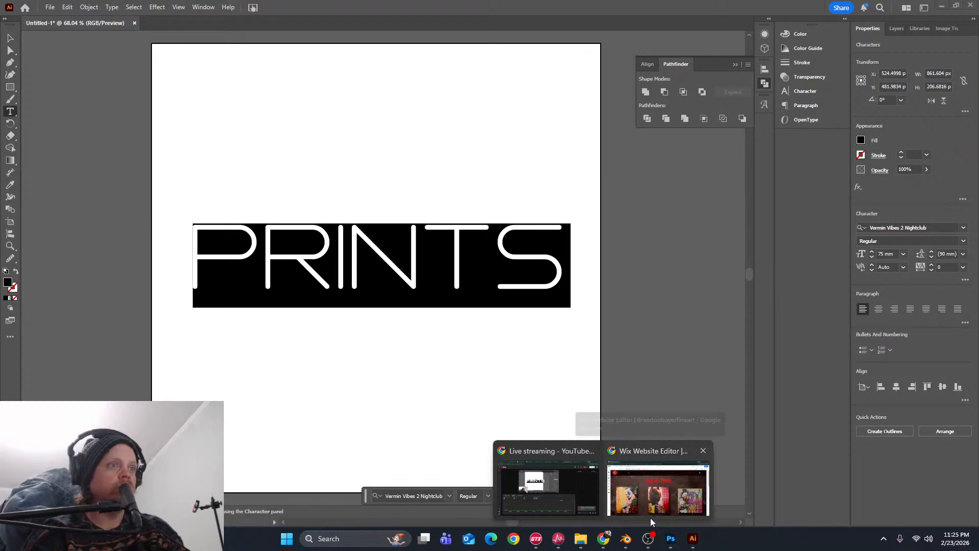
pyautogui.moveTo(646, 513)
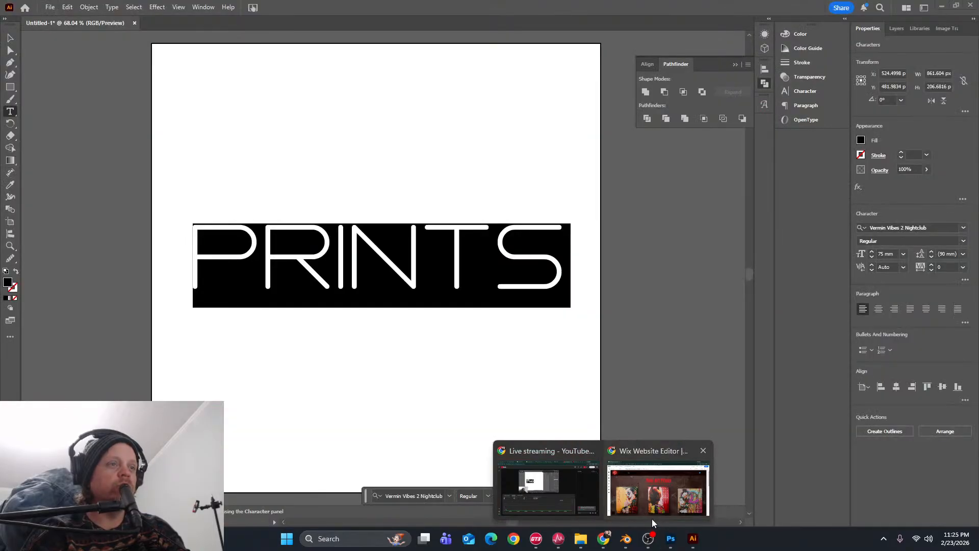
pyautogui.click(671, 539)
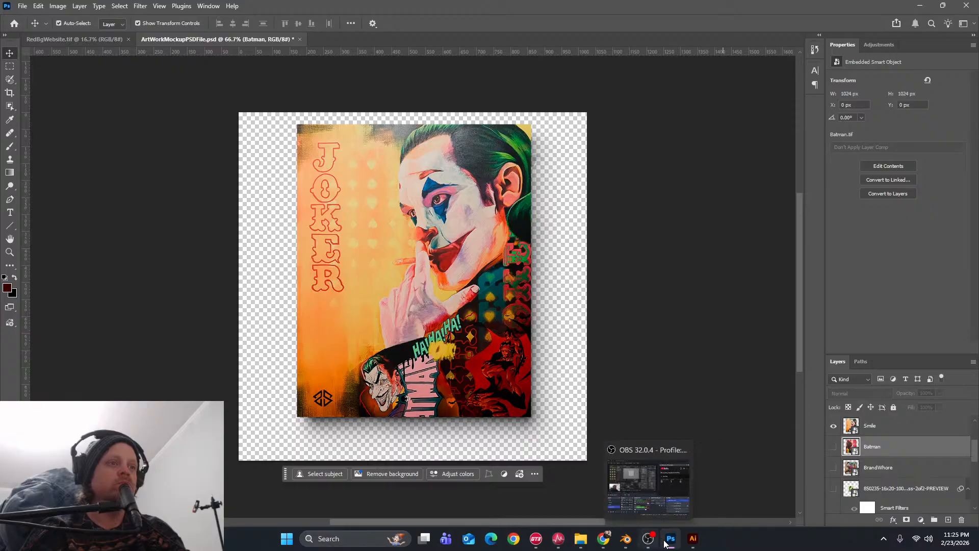
pyautogui.click(693, 539)
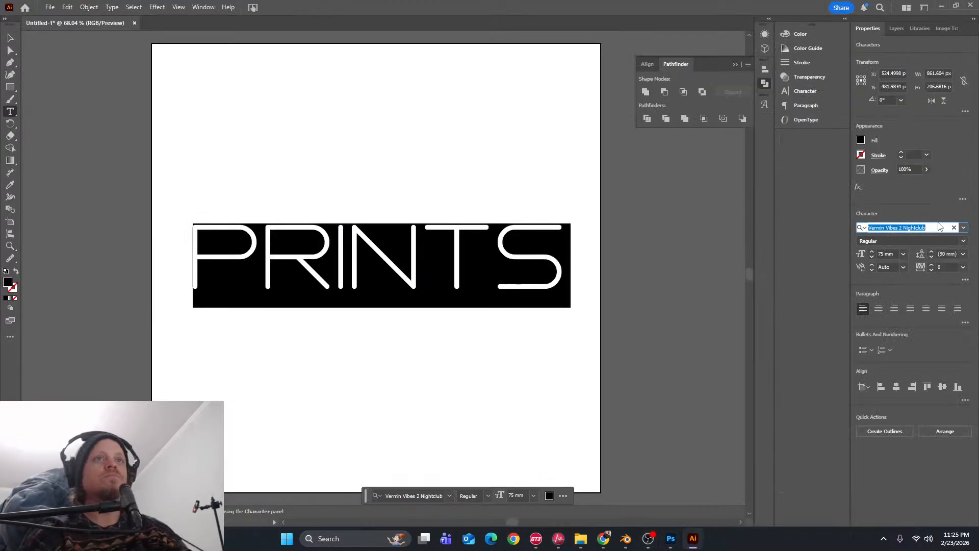
# Try the next fonts on "Prints", including Viner Hand ITC, Wide Latin, Wingdings 2 and YouMurderer BB
pyautogui.press('Down')
pyautogui.press('Down')
pyautogui.press('Down')
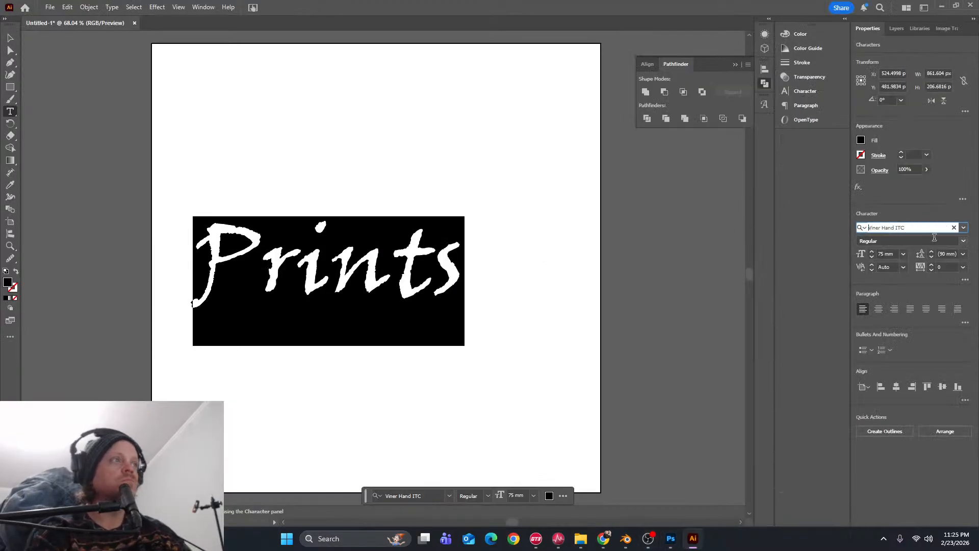
pyautogui.press('Down')
pyautogui.press('Down')
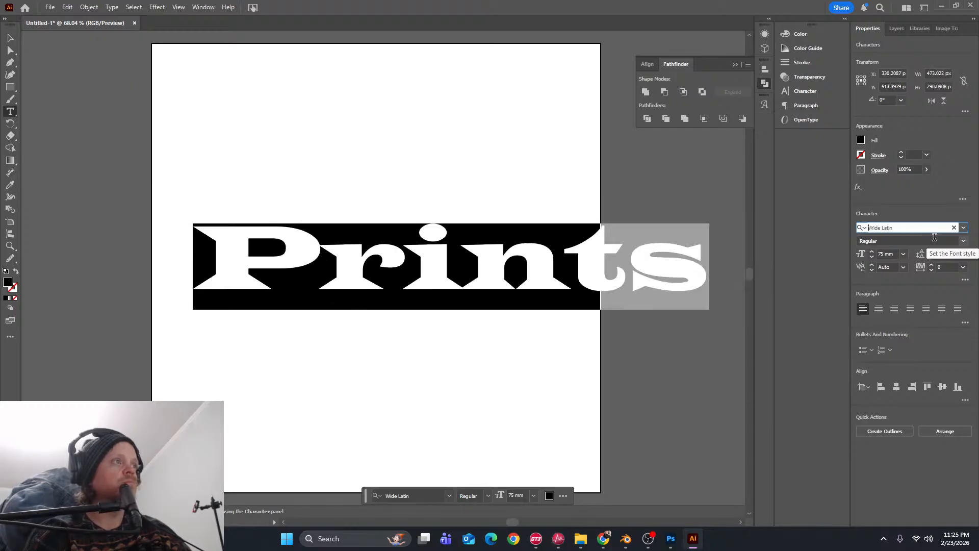
pyautogui.press('Down')
pyautogui.press('Down')
pyautogui.press('Down')
pyautogui.press('Down')
pyautogui.press('Down')
pyautogui.press('Down')
pyautogui.press('Down')
pyautogui.press('Down')
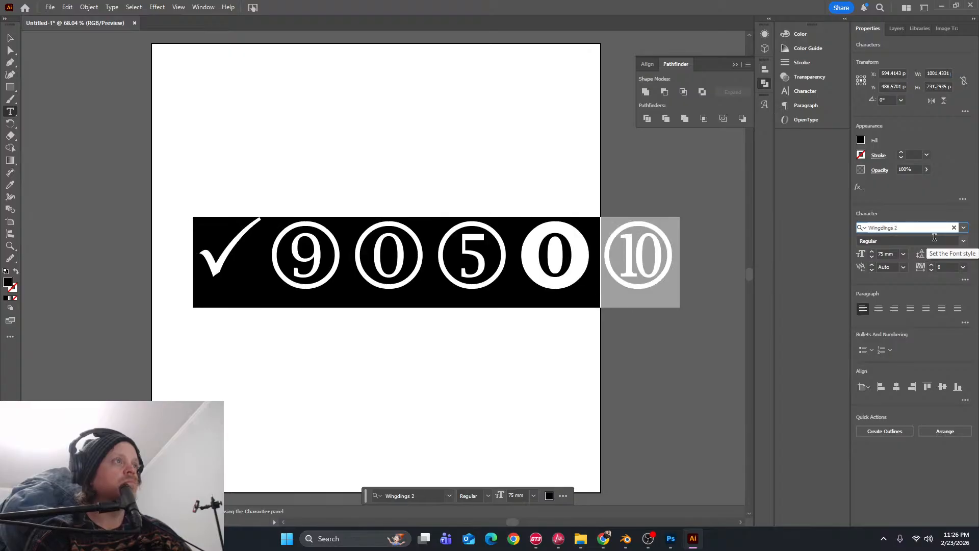
pyautogui.press('Down')
pyautogui.press('Down')
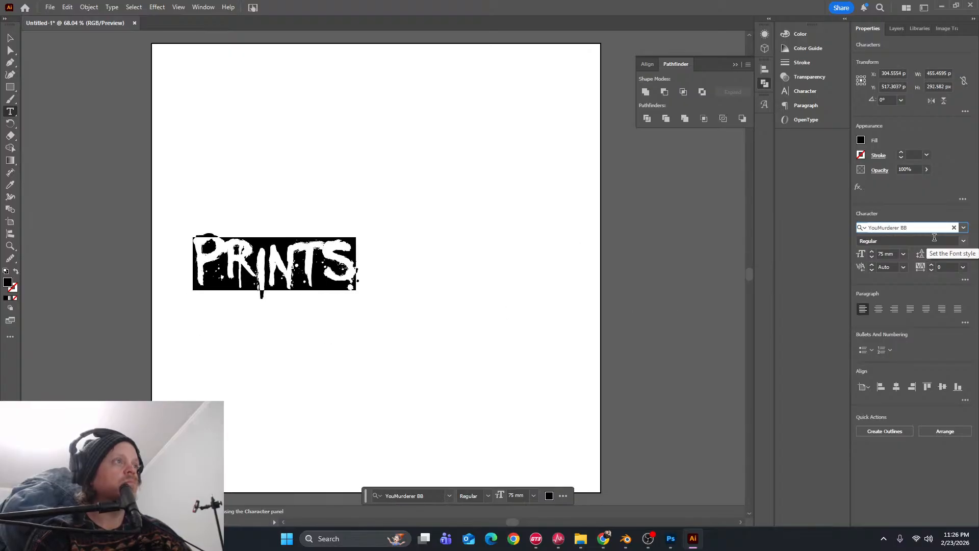
# Continue trying fonts on "Prints" through Yu Gothic UI and Microsoft JhengHei UI to SimSun-ExtB Regular
pyautogui.press('Down')
pyautogui.press('Down')
pyautogui.press('Down')
pyautogui.press('Down')
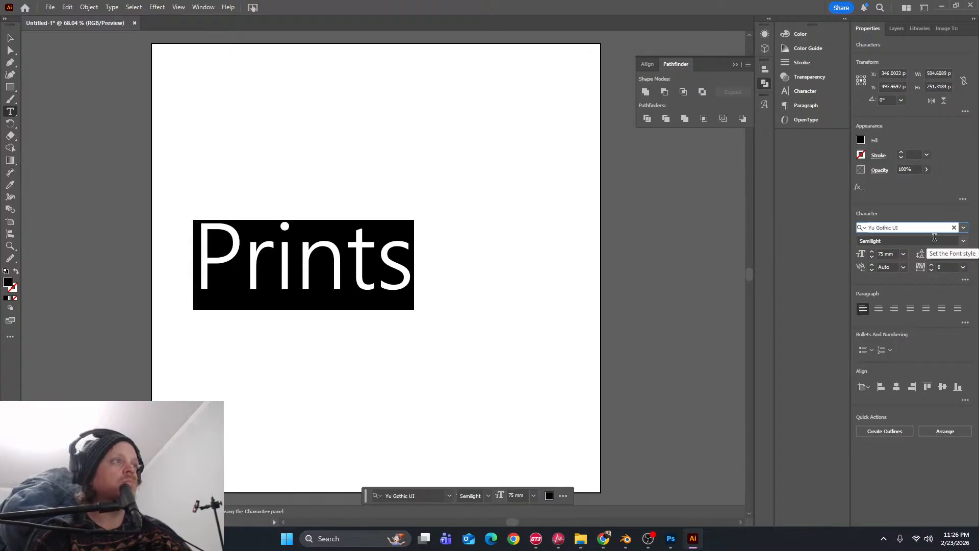
pyautogui.press('Down')
pyautogui.press('Down')
pyautogui.press('Down')
pyautogui.press('Down')
pyautogui.press('Down')
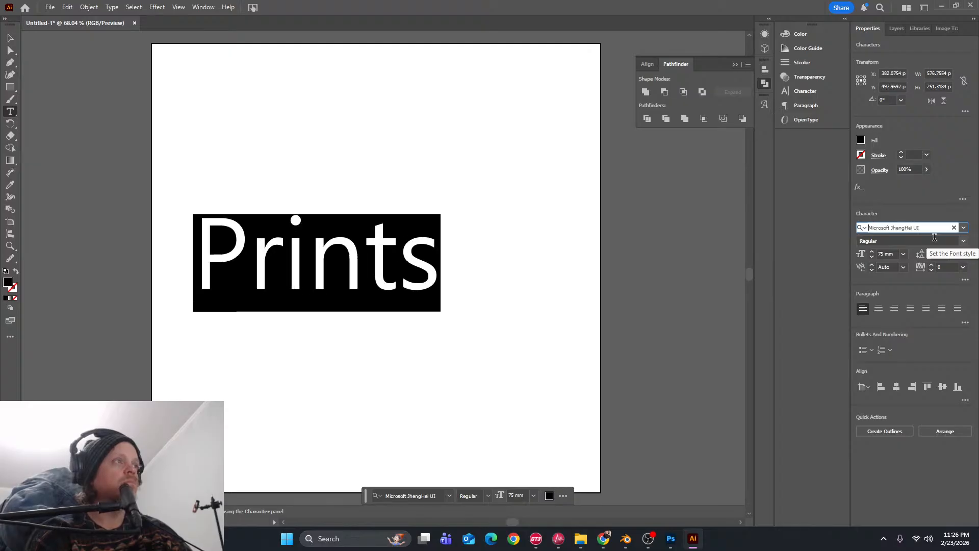
pyautogui.press('Down')
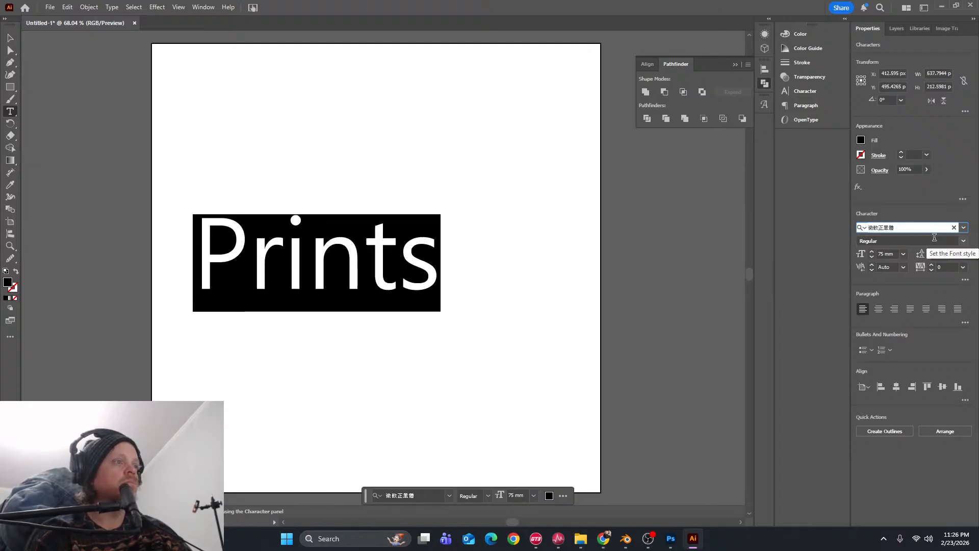
pyautogui.press('Down')
pyautogui.press('Down')
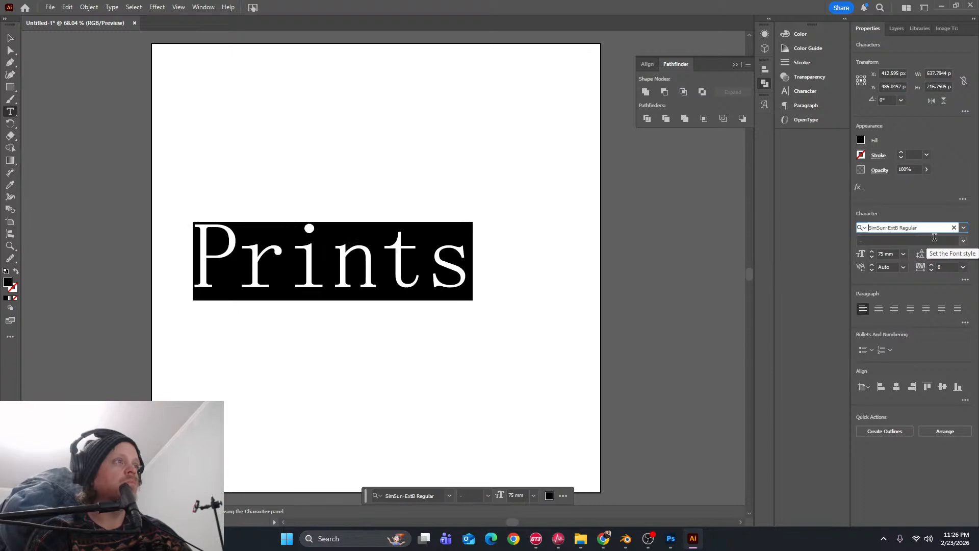
# Try the remaining fonts on "Prints", including Bastille Script Regular and Adobe Arabic, ending on Myanmar Text
pyautogui.press('Down')
pyautogui.press('Down')
pyautogui.press('Down')
pyautogui.press('Down')
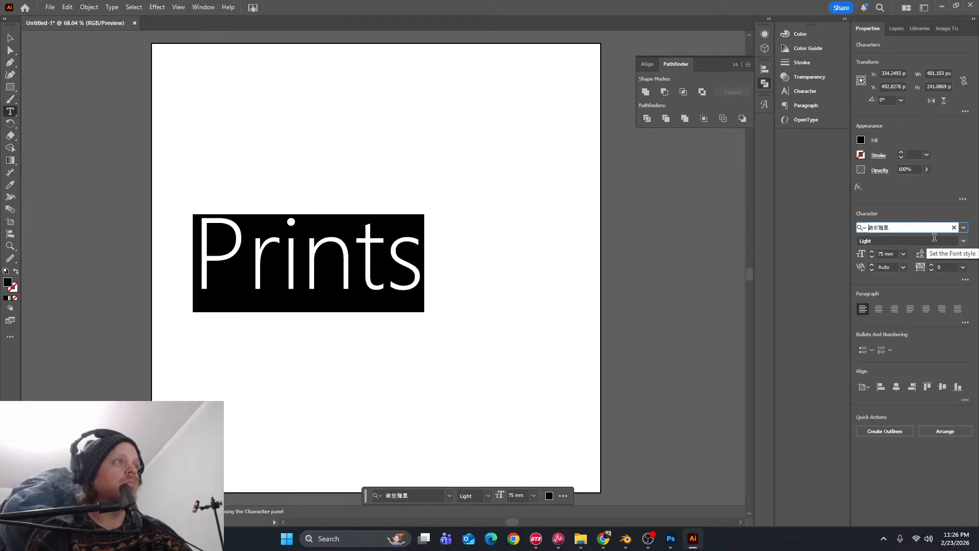
pyautogui.press('Down')
pyautogui.press('Down')
pyautogui.press('Down')
pyautogui.press('Down')
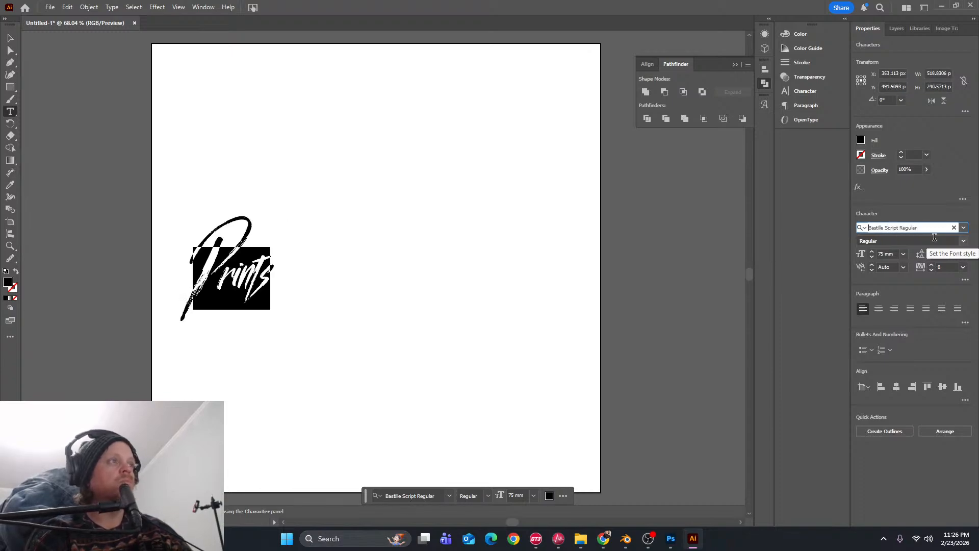
pyautogui.press('Down')
pyautogui.press('Down')
pyautogui.press('Down')
pyautogui.press('Down')
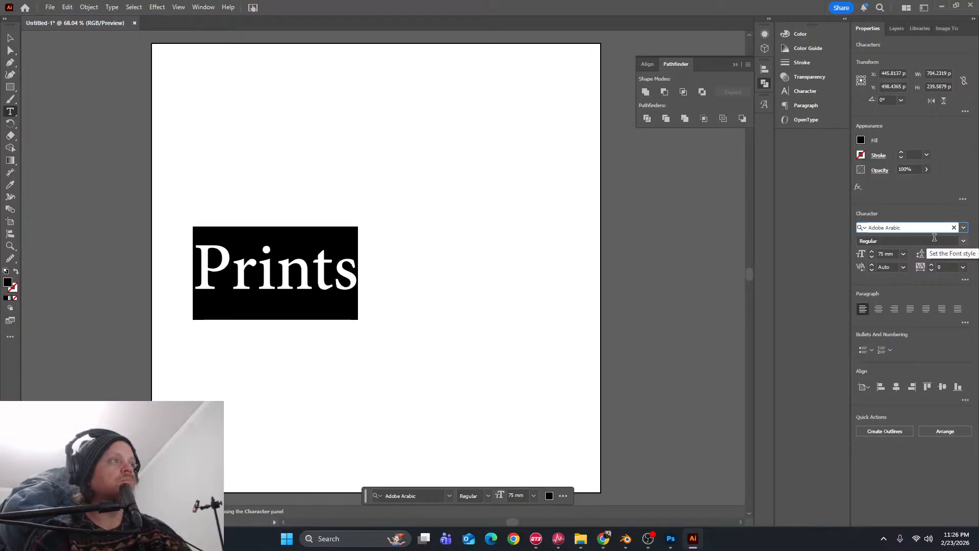
pyautogui.press('Down')
pyautogui.press('Down')
pyautogui.press('Down')
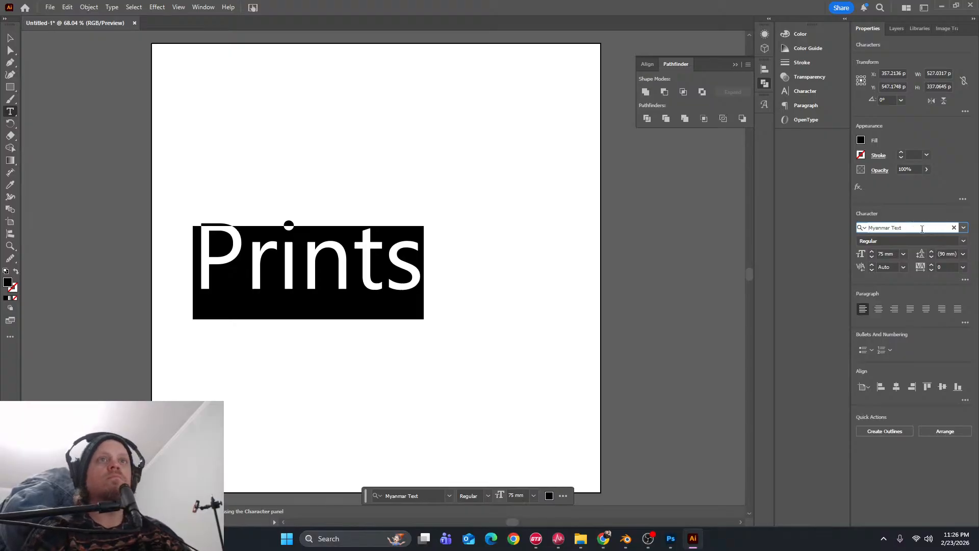
# Preview fonts on "Prints" in reverse order, including Preospe, Rage Italic, Palace Script MT, Optima Italic and OCR A Extended
pyautogui.click(964, 228)
pyautogui.scroll(-3, 786, 444)
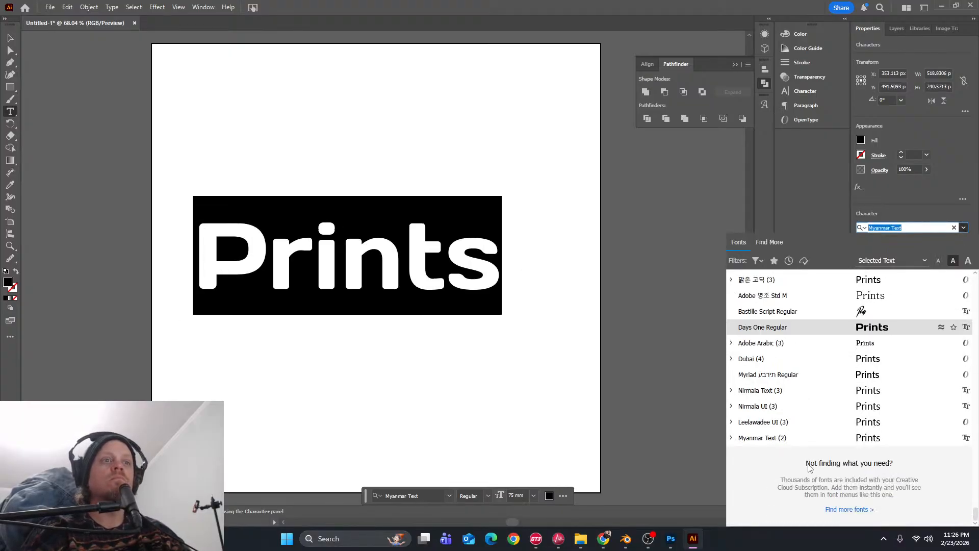
pyautogui.scroll(20, 787, 444)
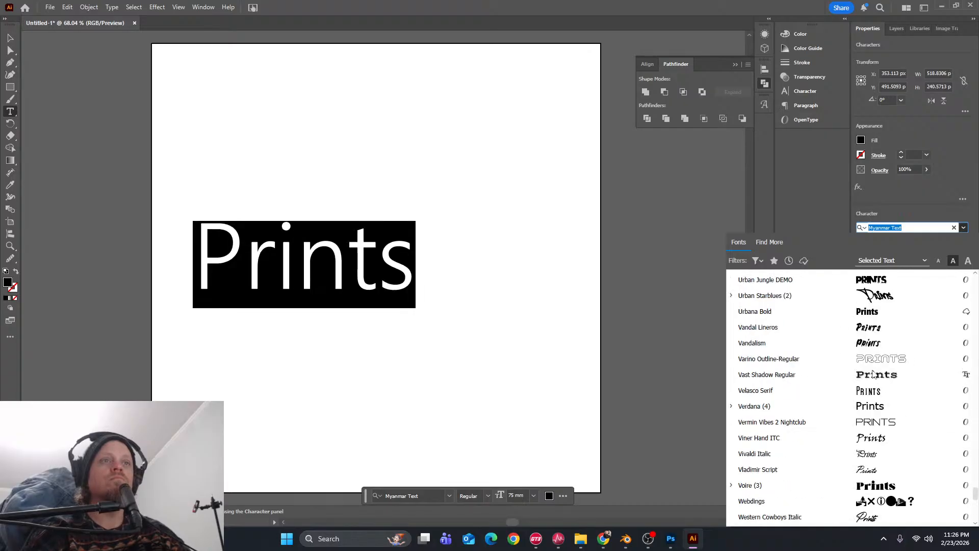
pyautogui.scroll(20, 847, 355)
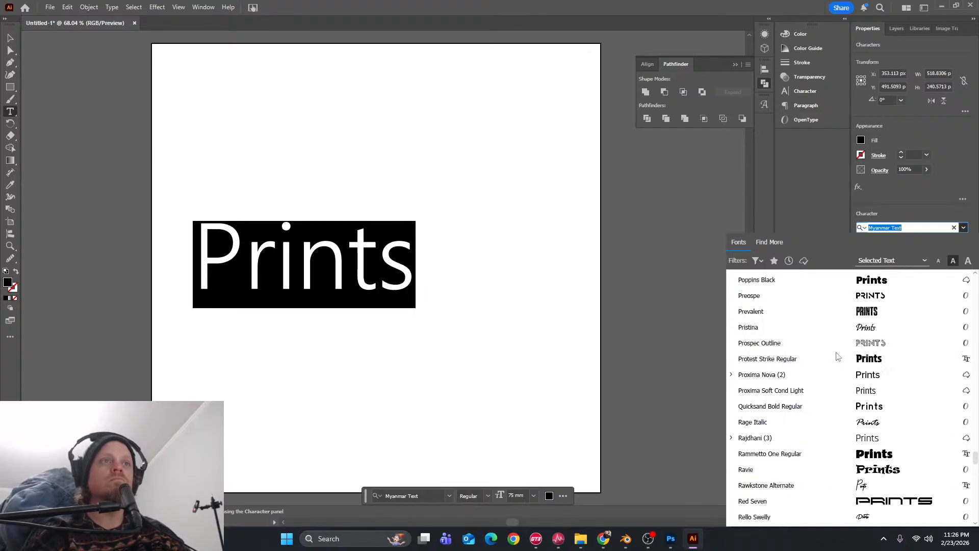
pyautogui.scroll(-2, 837, 385)
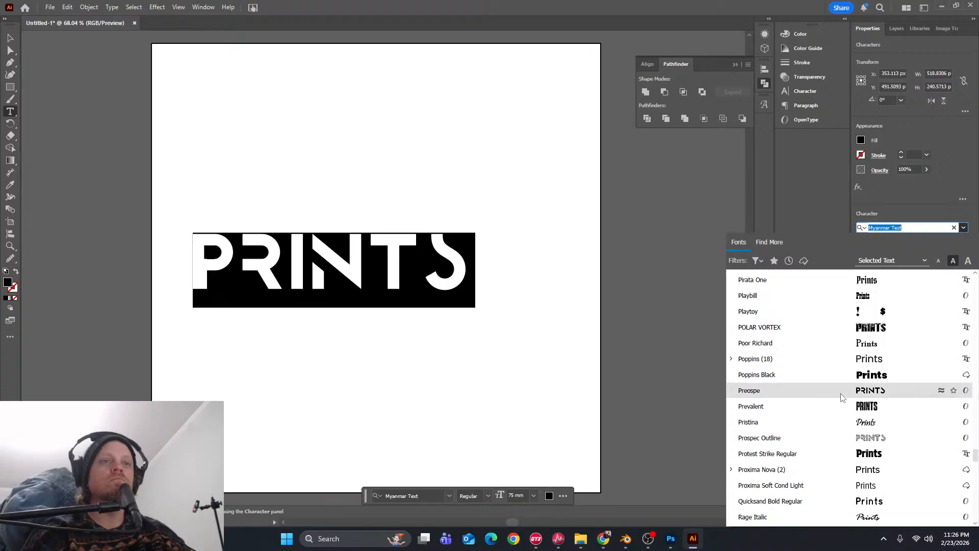
pyautogui.scroll(-3, 847, 398)
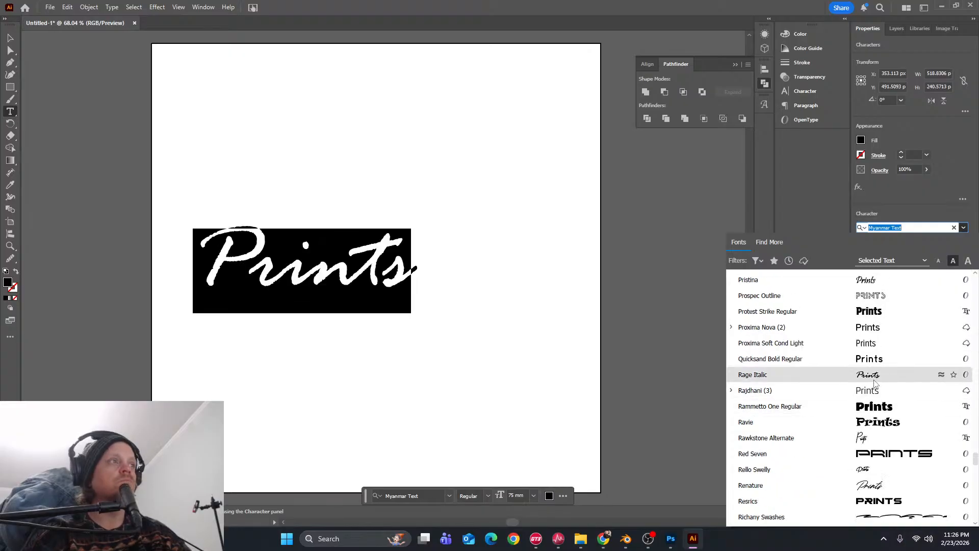
pyautogui.scroll(8, 874, 383)
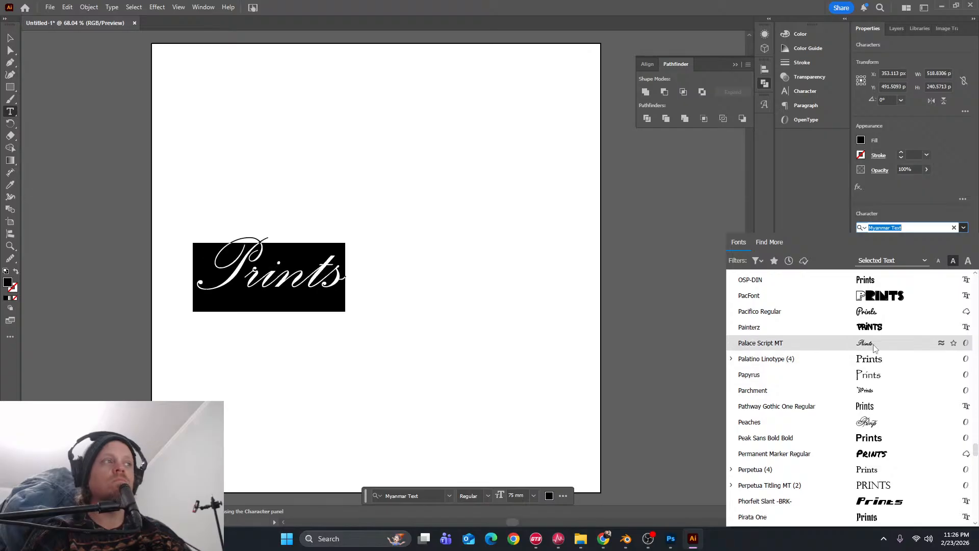
pyautogui.scroll(4, 883, 378)
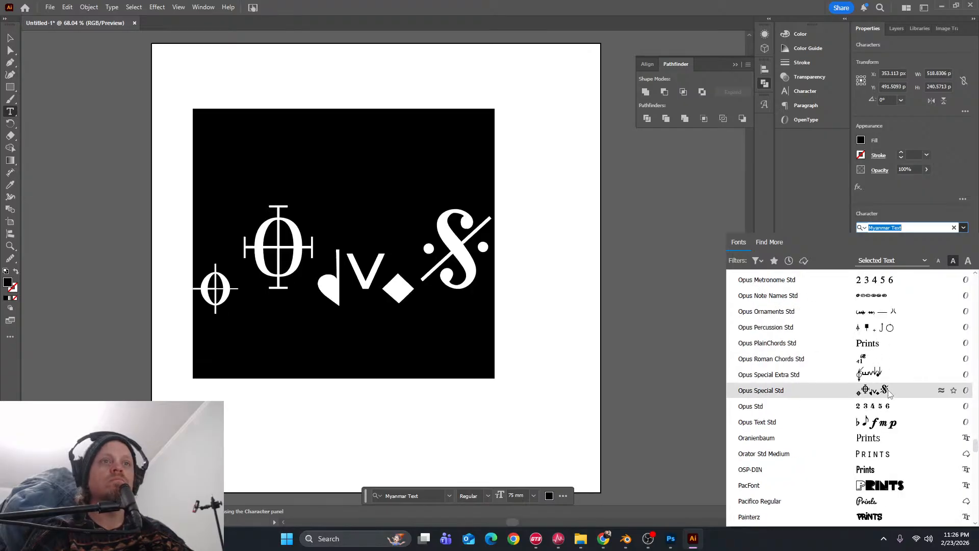
pyautogui.scroll(5, 888, 391)
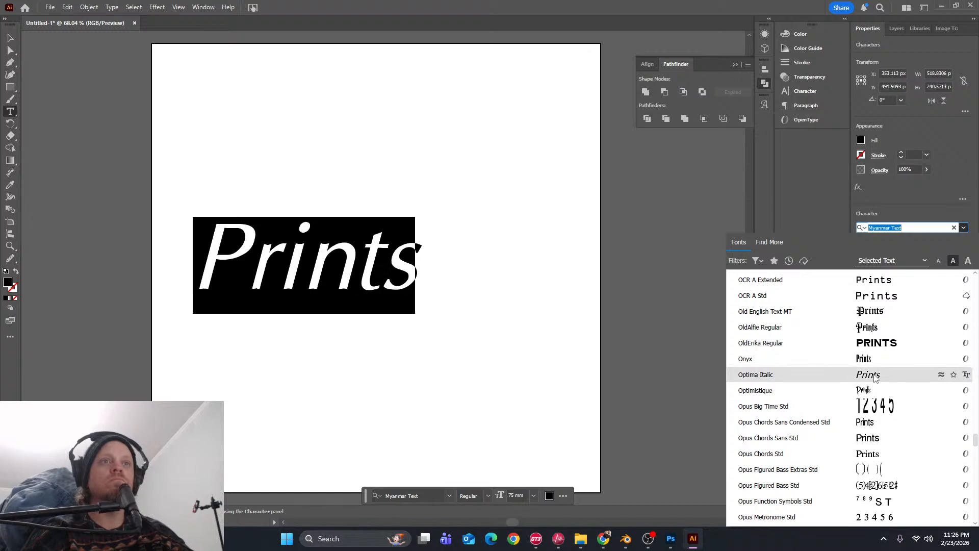
pyautogui.scroll(2, 886, 387)
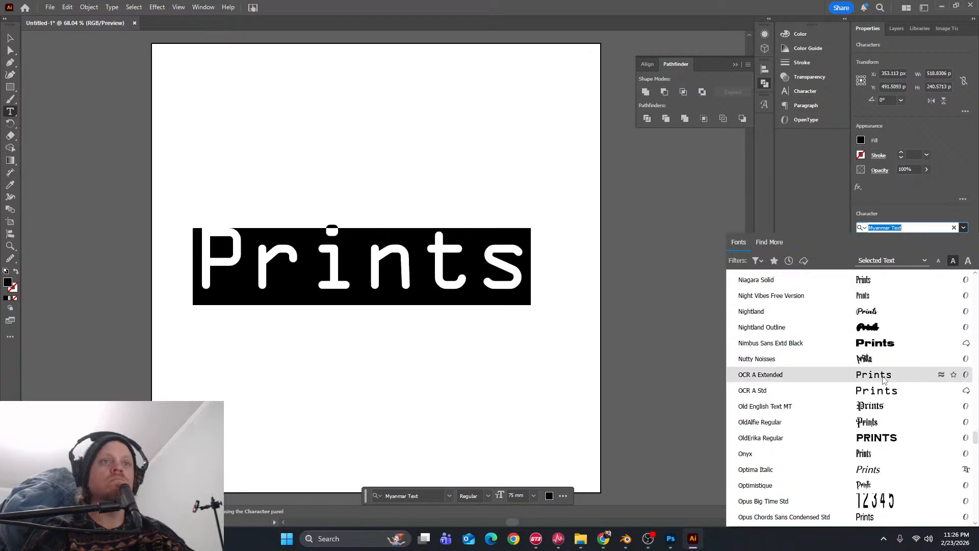
# Preview Neon Bines, Neonderthaw Regular, Murchison Script, Monoton and MLB Astros on the word "Prints"
pyautogui.scroll(2, 888, 384)
pyautogui.scroll(1, 889, 387)
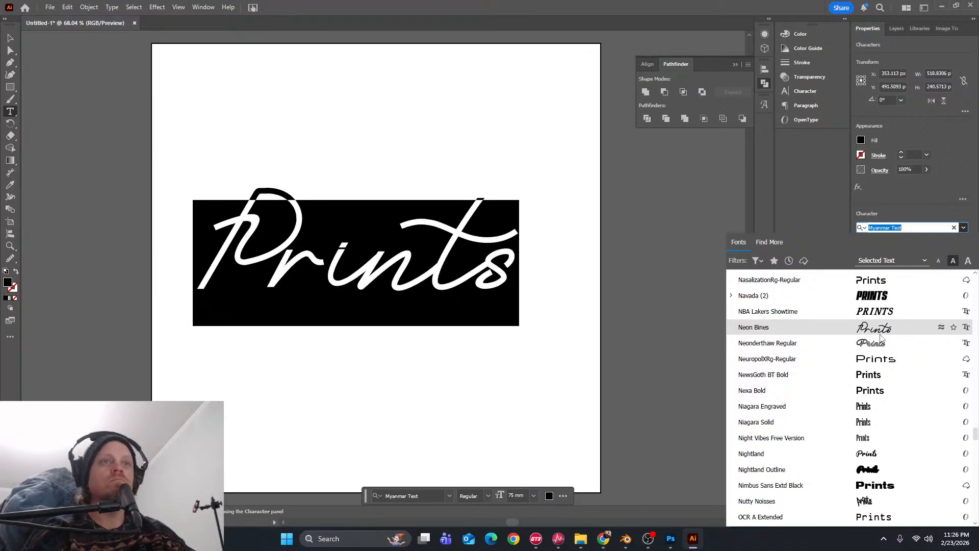
pyautogui.scroll(1, 881, 339)
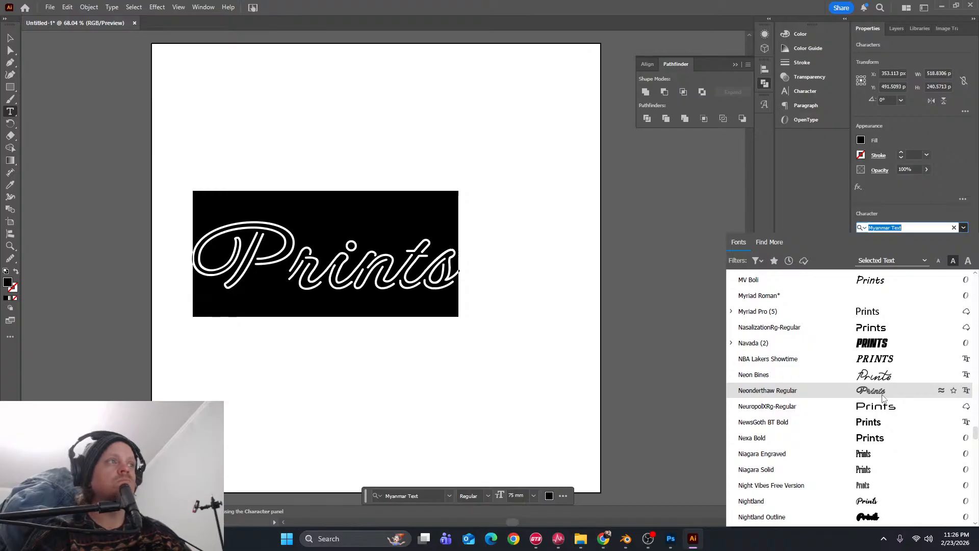
pyautogui.scroll(3, 883, 395)
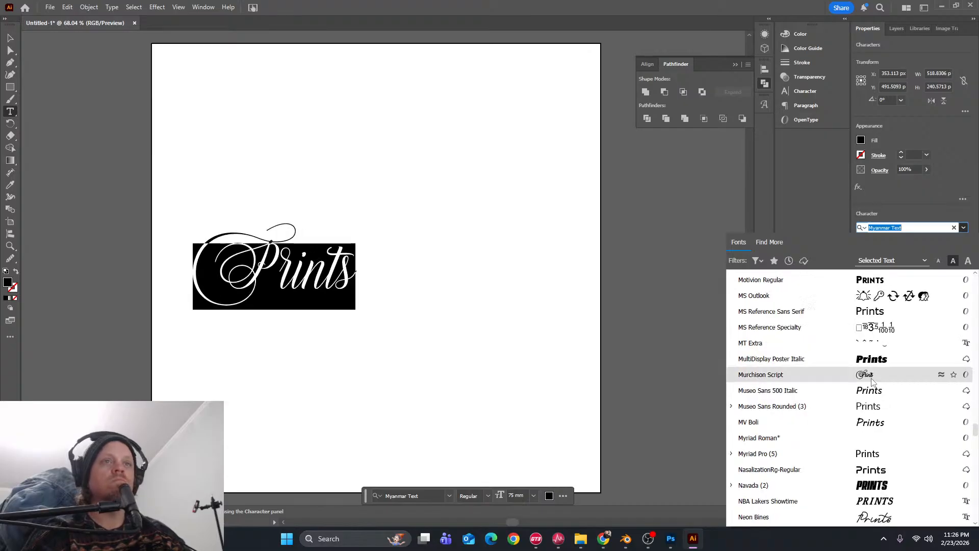
pyautogui.scroll(2, 872, 382)
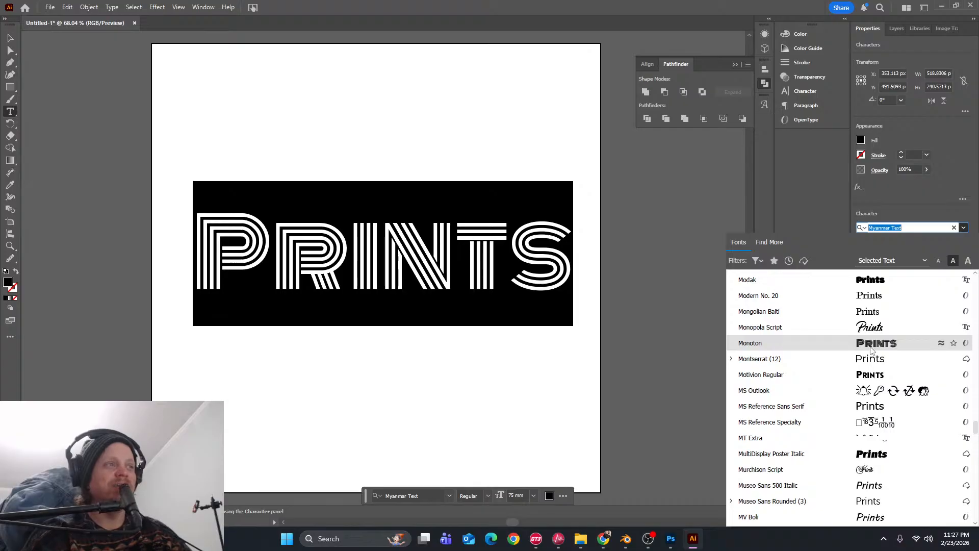
pyautogui.scroll(1, 871, 348)
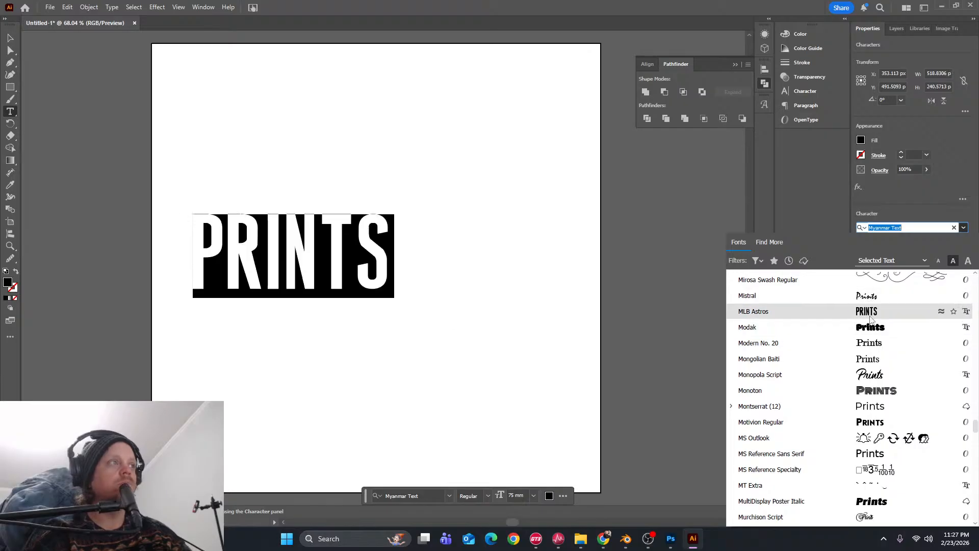
# Preview Mirosa Regular, Milestone, Merriweather, MaxfieldSwash and Masterday on the word "Prints"
pyautogui.scroll(2, 871, 319)
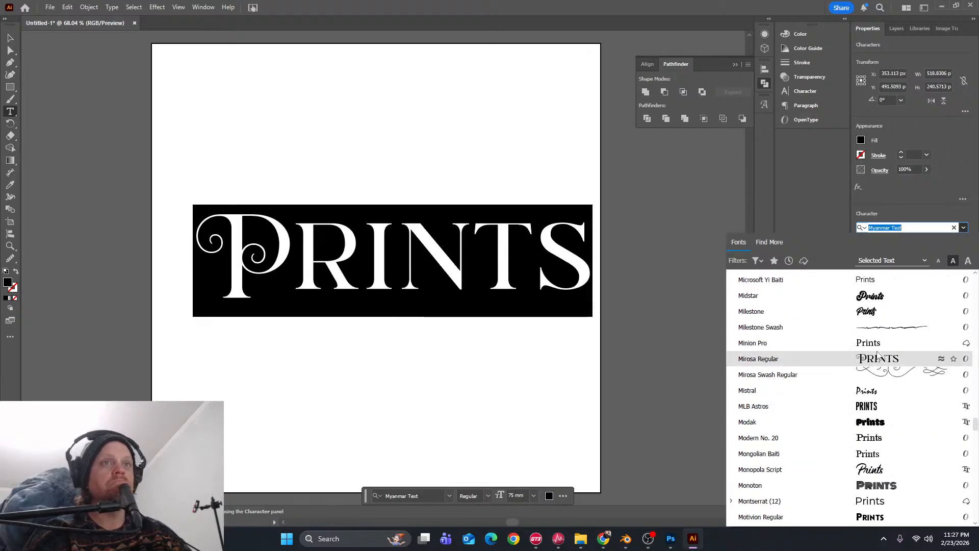
pyautogui.scroll(1, 876, 319)
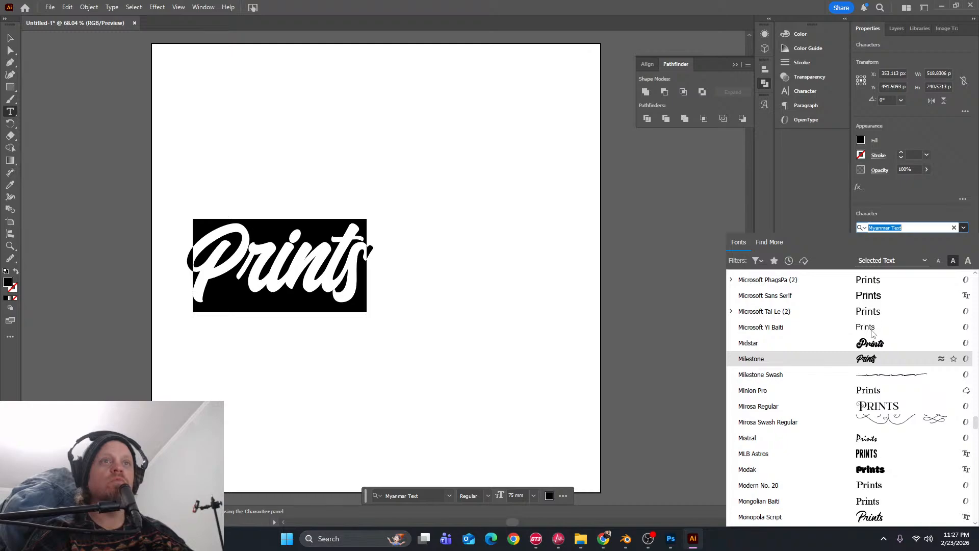
pyautogui.scroll(3, 872, 331)
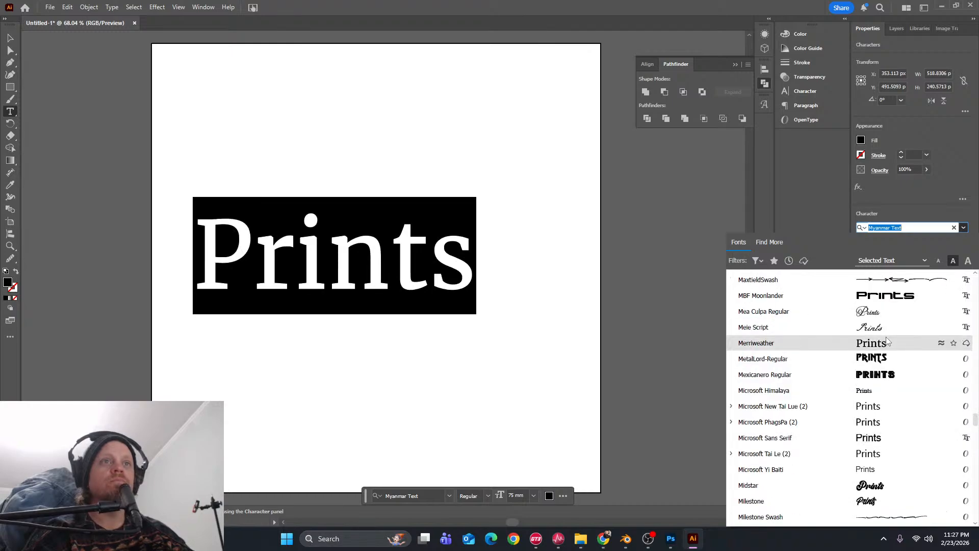
pyautogui.scroll(1, 875, 331)
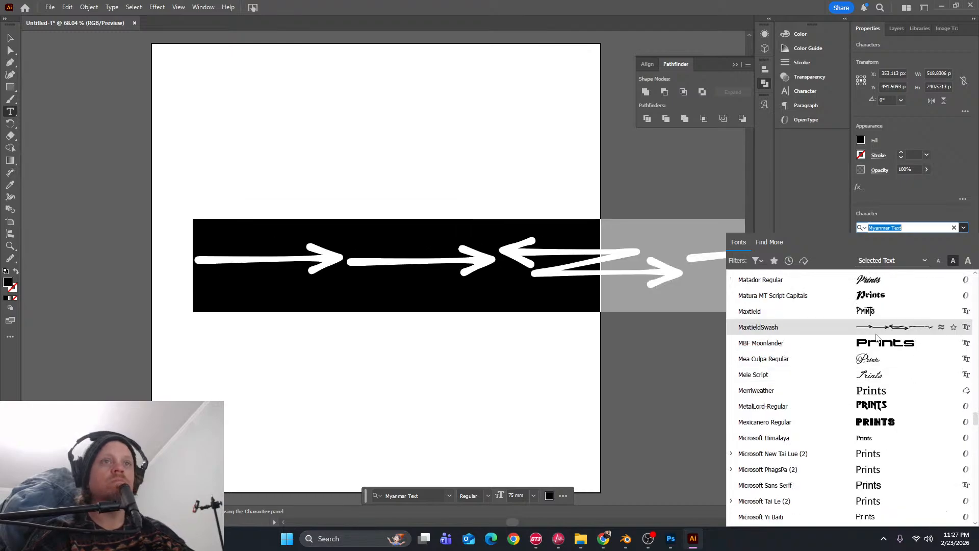
pyautogui.scroll(1, 876, 327)
pyautogui.scroll(1, 877, 327)
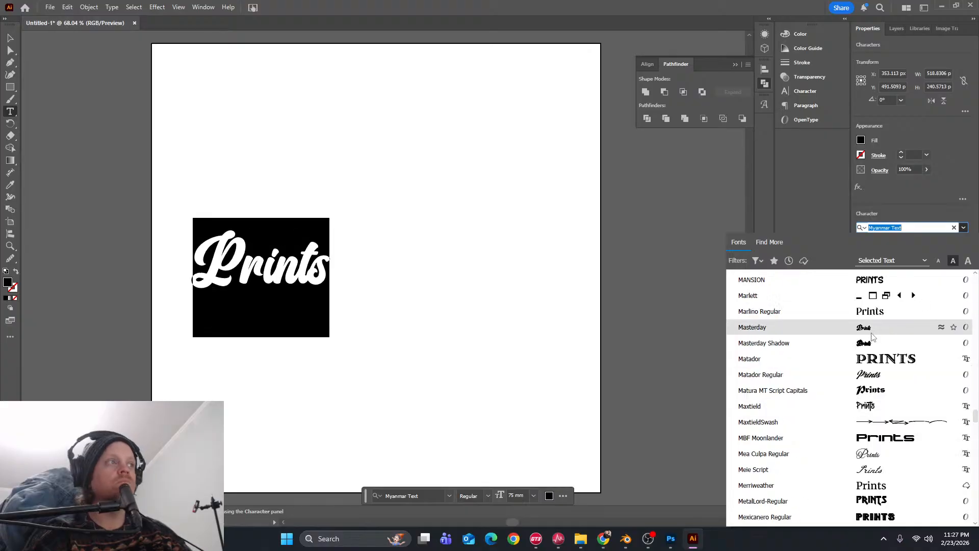
# Preview further fonts on "Prints", from Lucida Sans, Lucida Handwriting Italic and Learning Curve to Iorek Byrnison ornate and Ink Free
pyautogui.scroll(3, 873, 313)
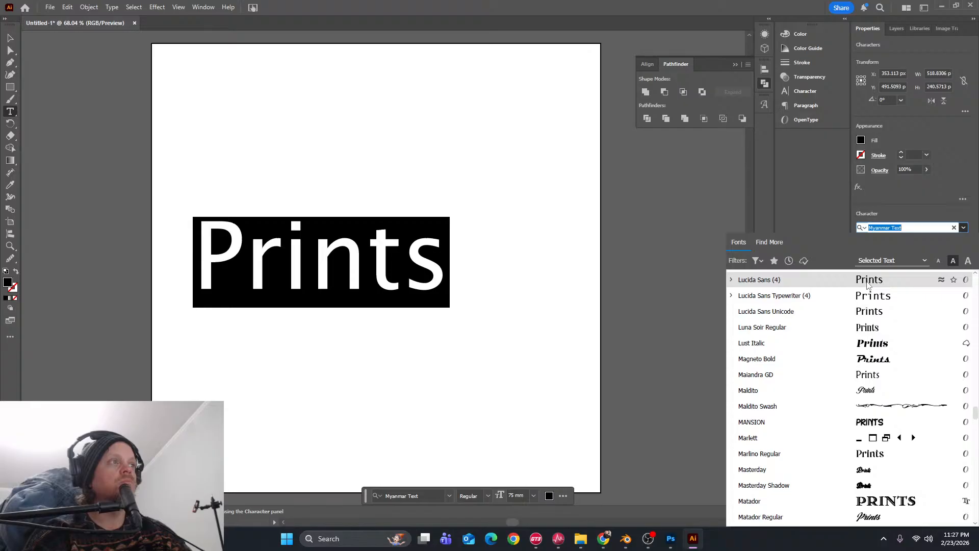
pyautogui.scroll(1, 867, 275)
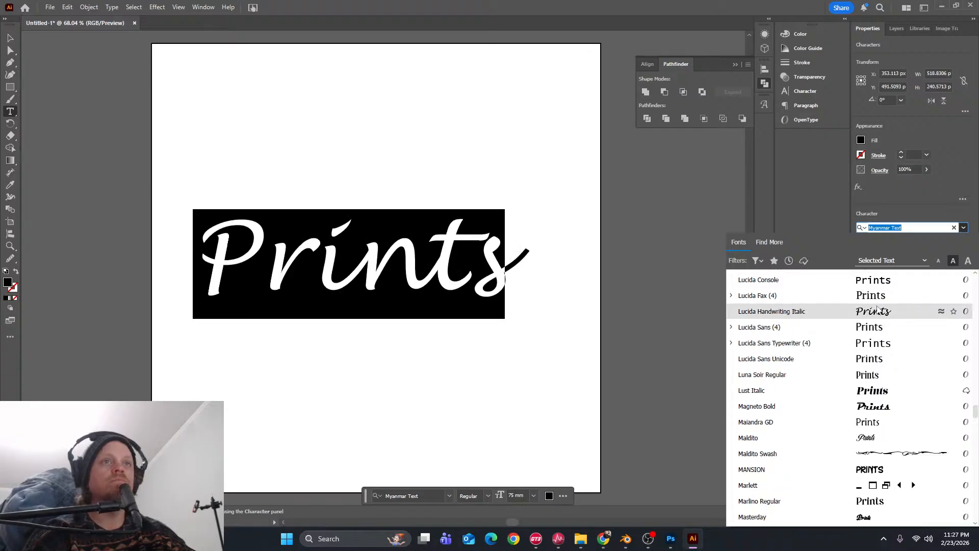
pyautogui.scroll(2, 874, 296)
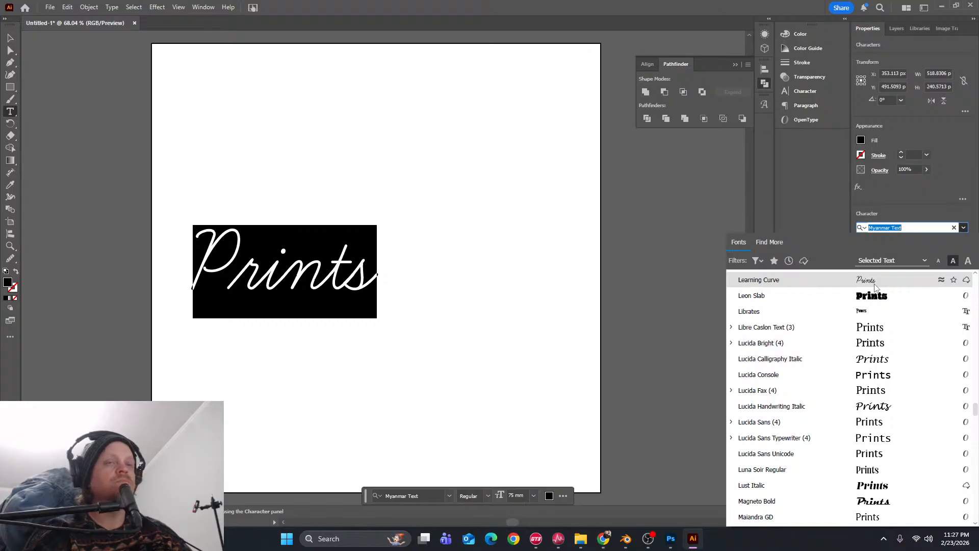
pyautogui.scroll(5, 875, 288)
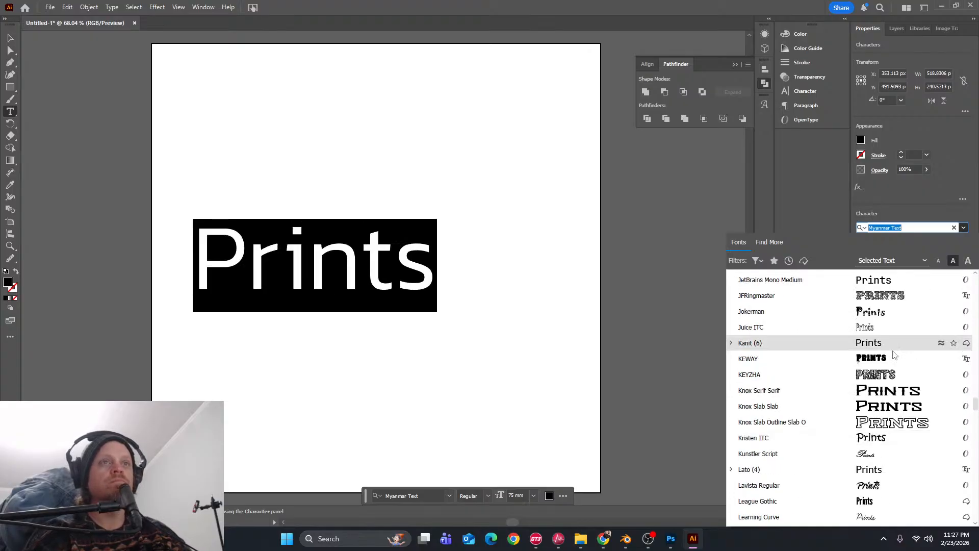
pyautogui.scroll(1, 881, 332)
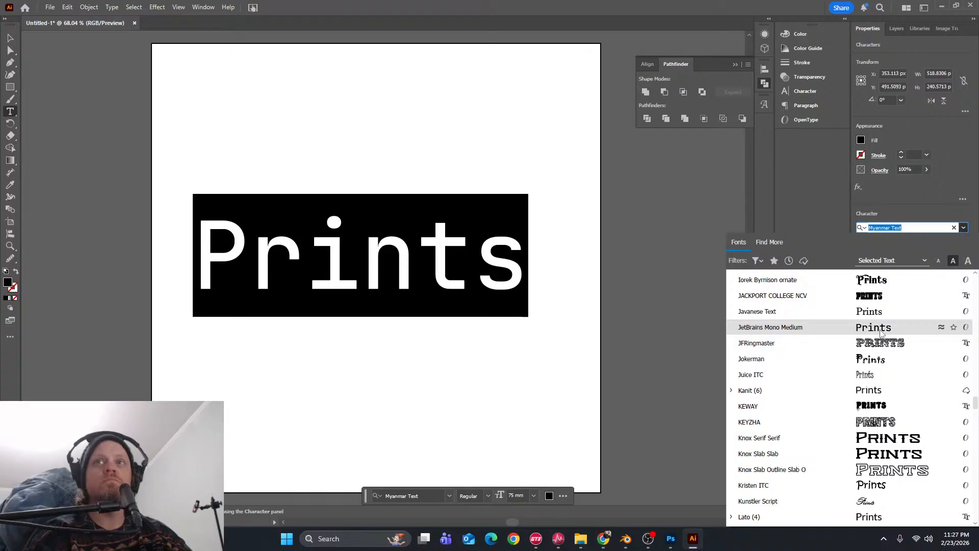
pyautogui.scroll(2, 881, 331)
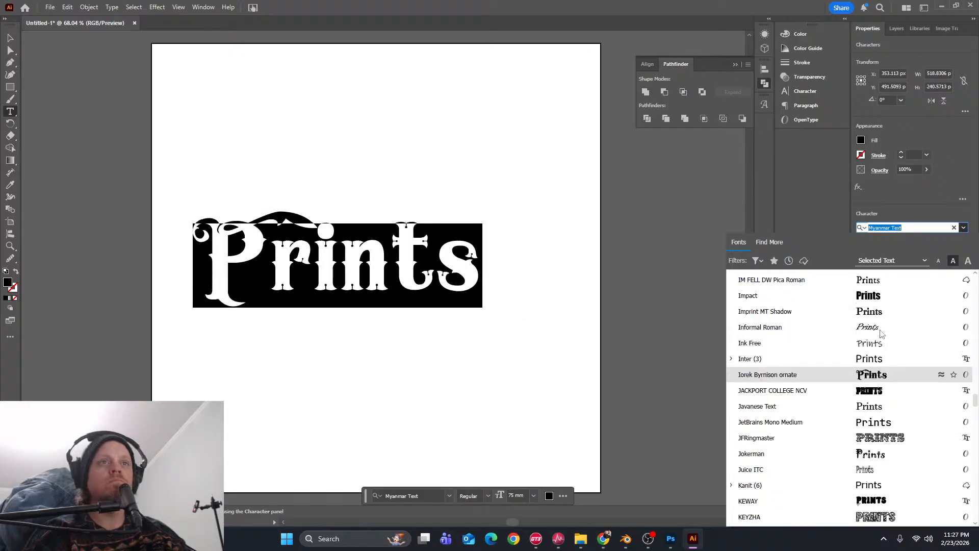
pyautogui.scroll(3, 875, 346)
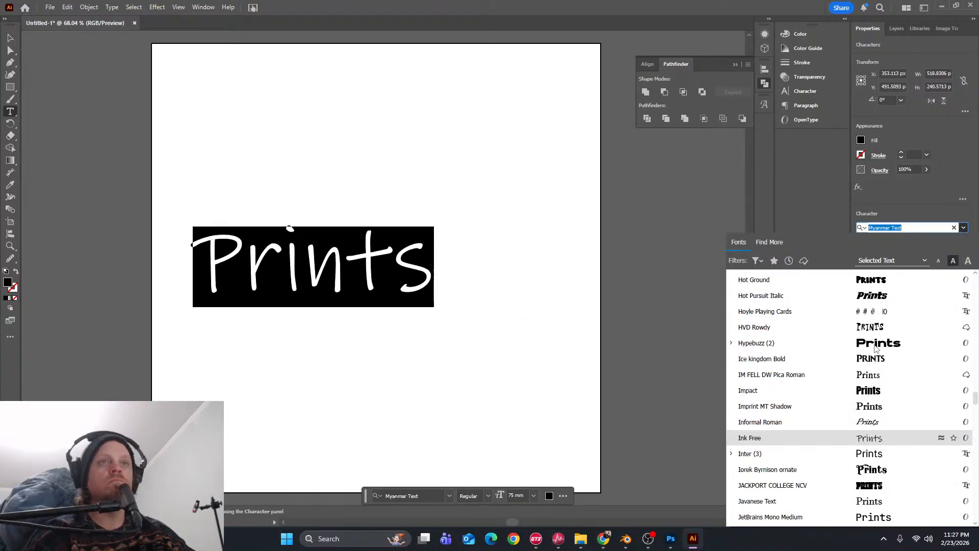
# Compare Hostrack and Hector Ink on "Prints" and set the word's font to Harlow Solid Italic
pyautogui.scroll(1, 875, 347)
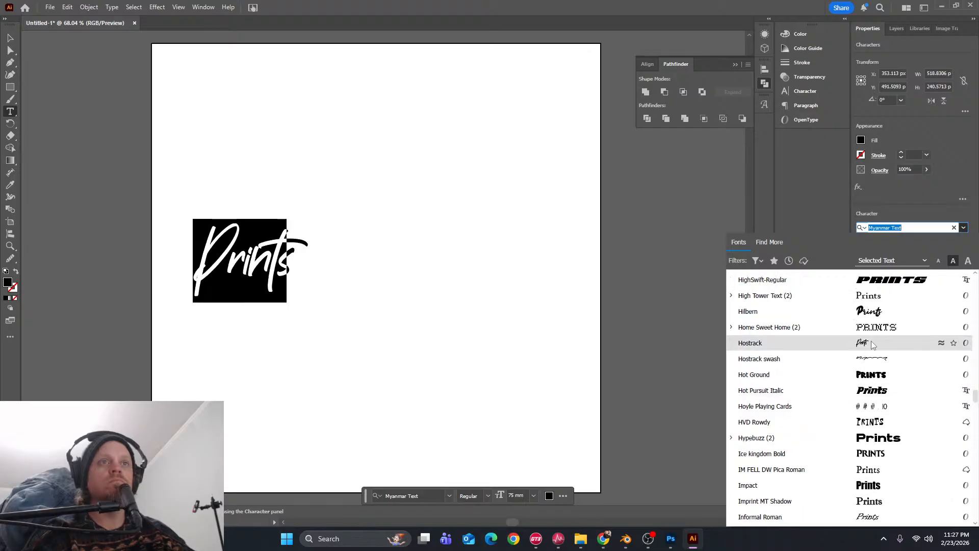
pyautogui.scroll(2, 882, 303)
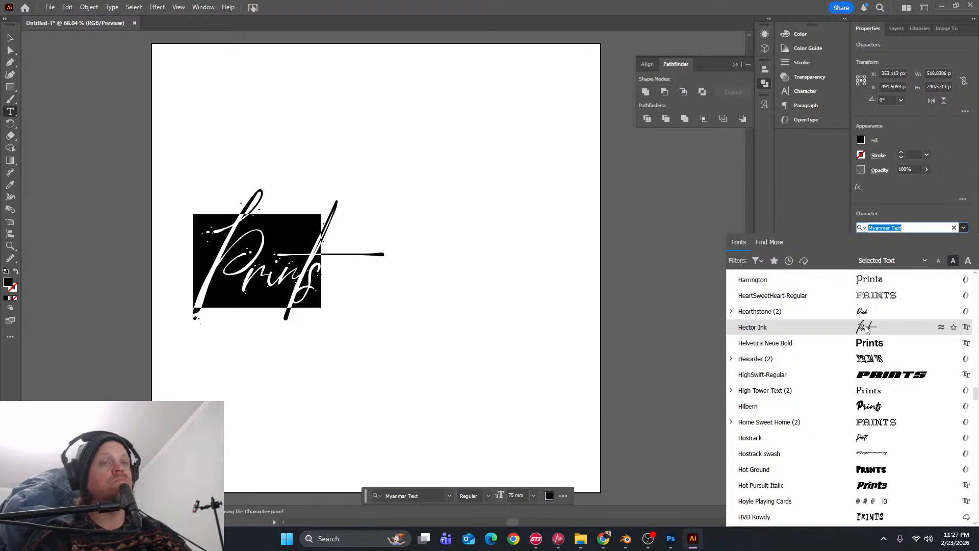
pyautogui.scroll(1, 866, 327)
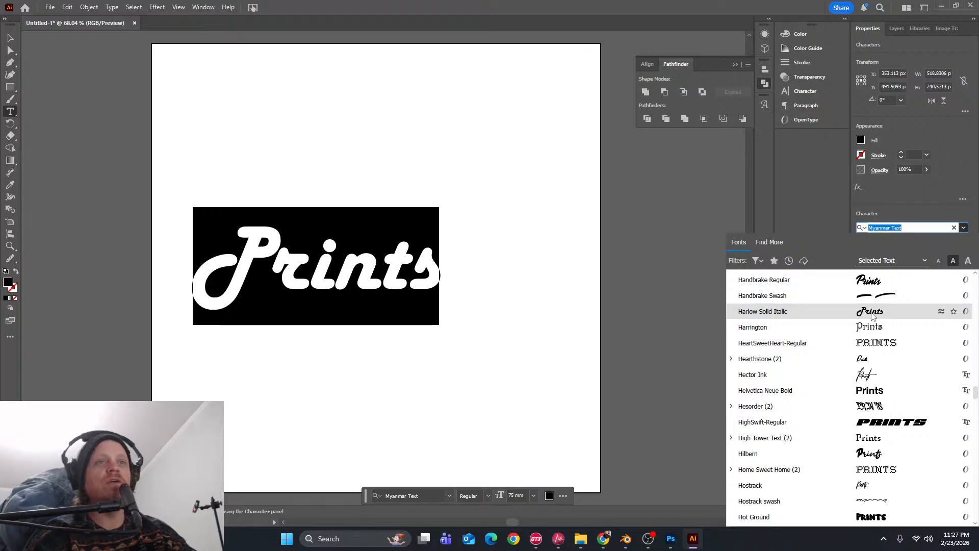
pyautogui.click(870, 312)
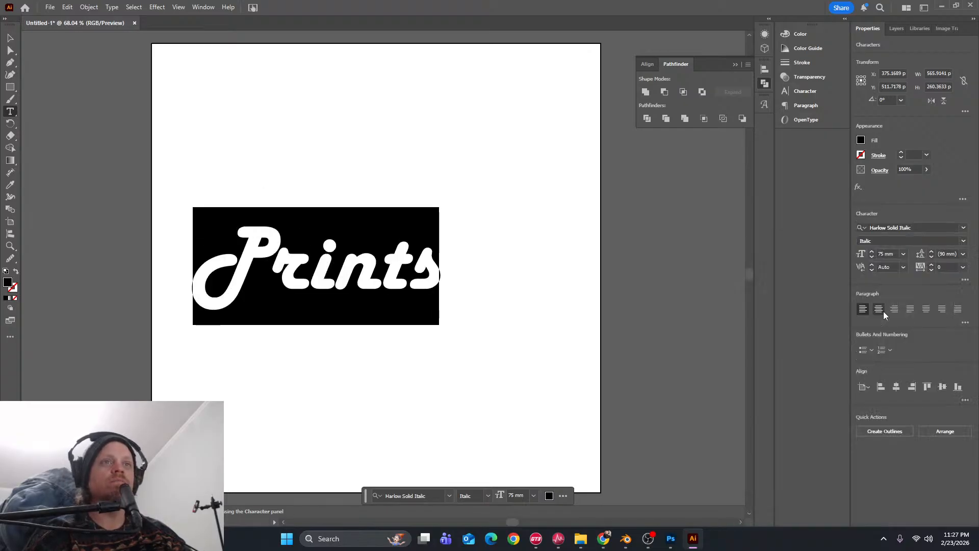
# View the "Fine Art Prints" heading on the Wix home page for comparison and return to the lettering in Illustrator
pyautogui.click(670, 540)
pyautogui.click(693, 539)
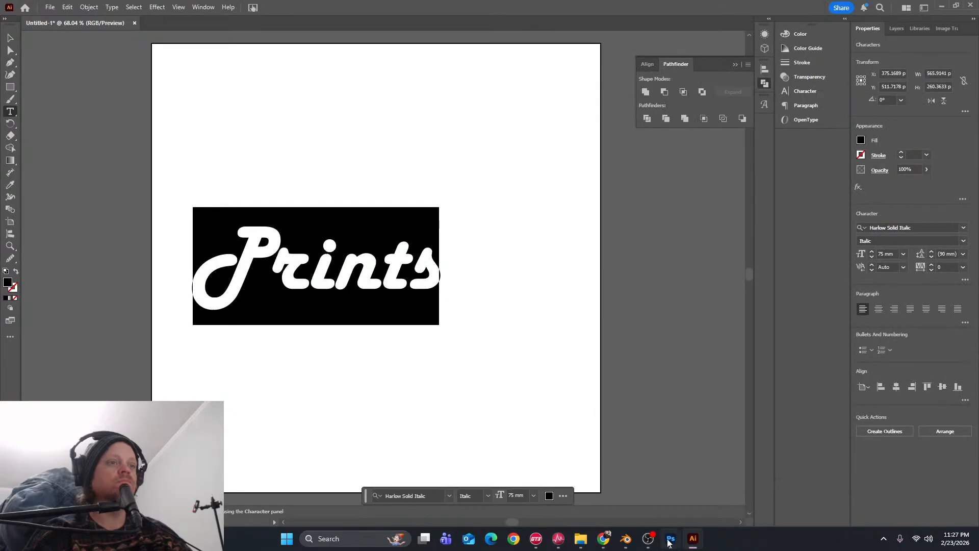
pyautogui.moveTo(649, 541)
pyautogui.moveTo(604, 540)
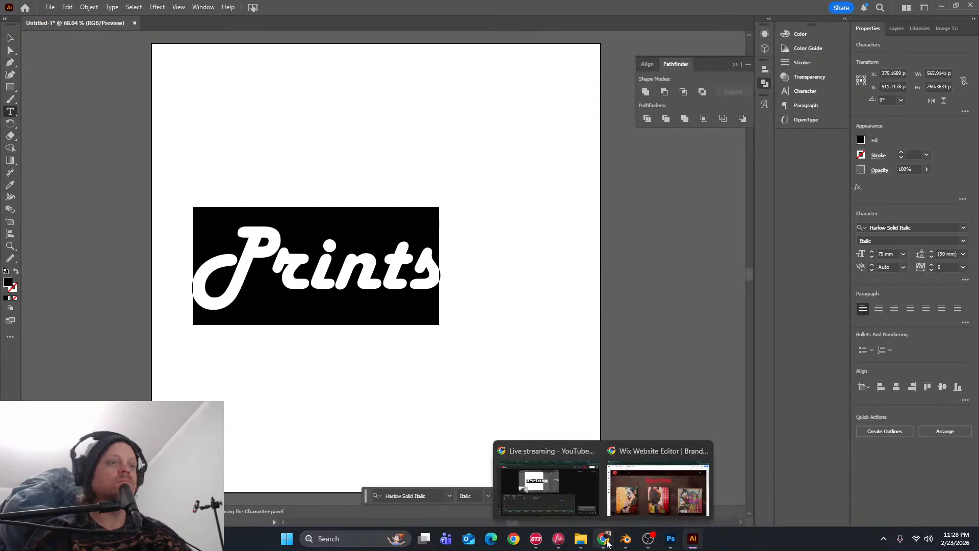
pyautogui.click(642, 515)
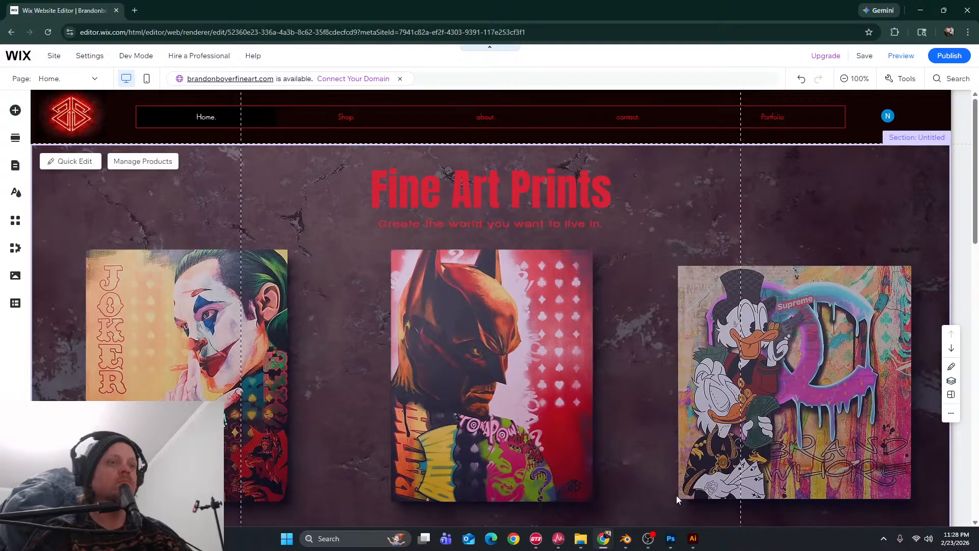
pyautogui.moveTo(692, 541)
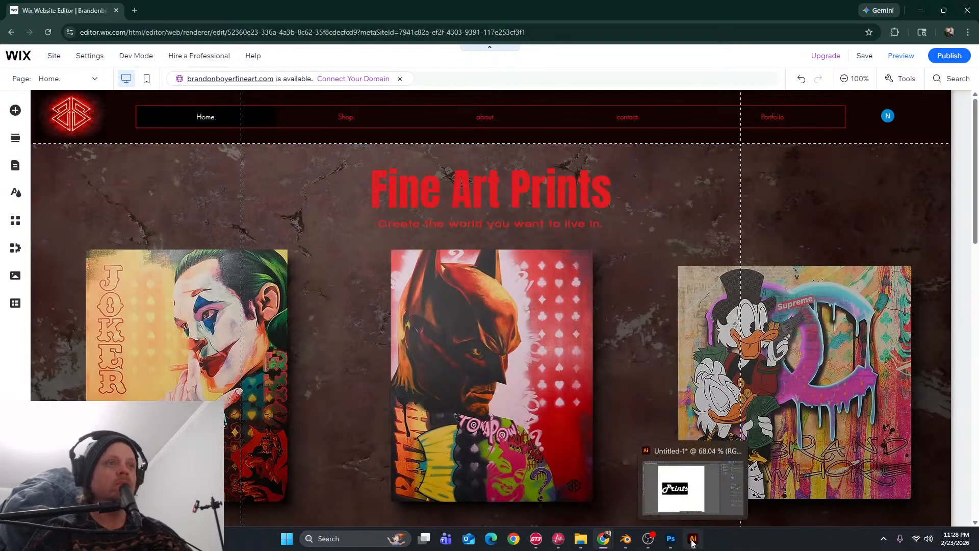
pyautogui.click(692, 540)
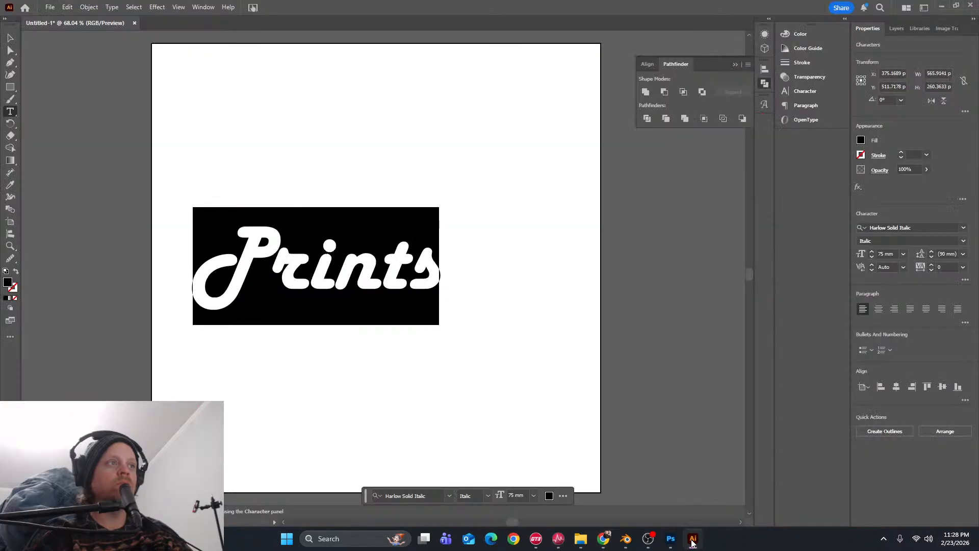
# Preview more fonts on the word "Prints", including Haettenschweiler, Great Vibes, Gloucester MT Extra Condensed, Goblin One and Futura PT
pyautogui.click(917, 230)
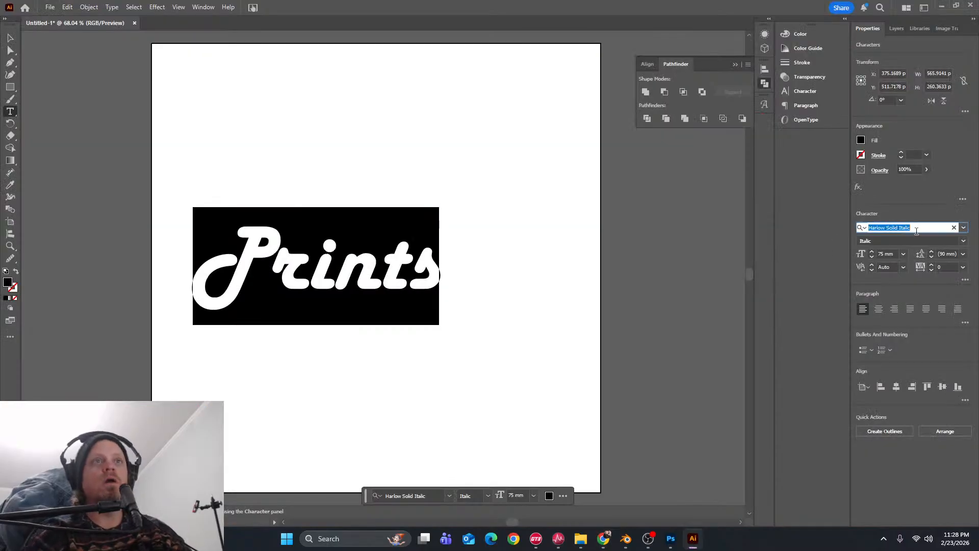
pyautogui.click(963, 228)
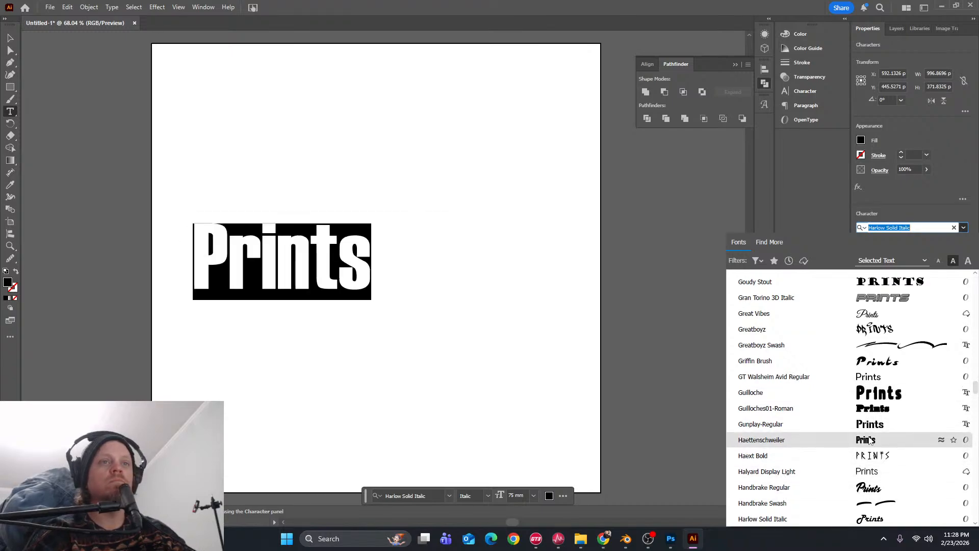
pyautogui.scroll(1, 890, 331)
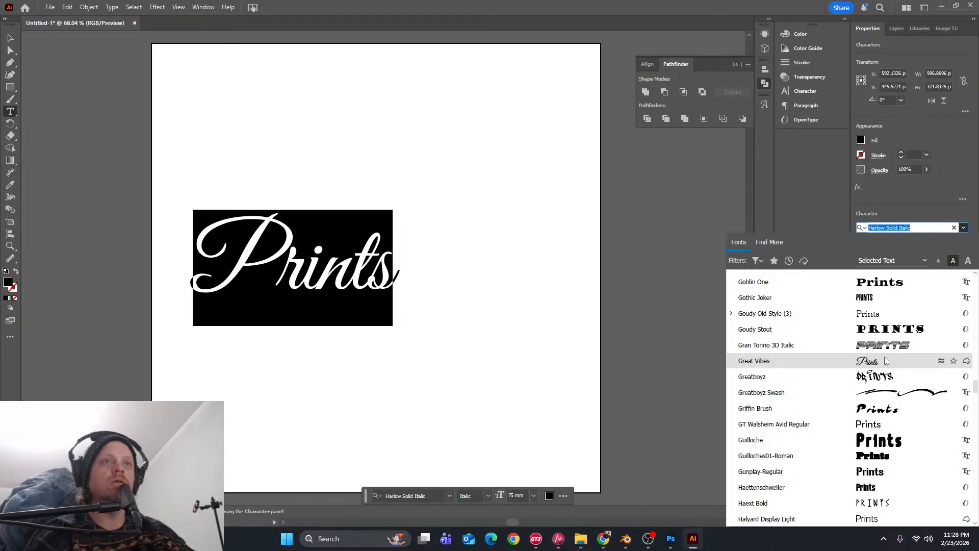
pyautogui.scroll(2, 886, 361)
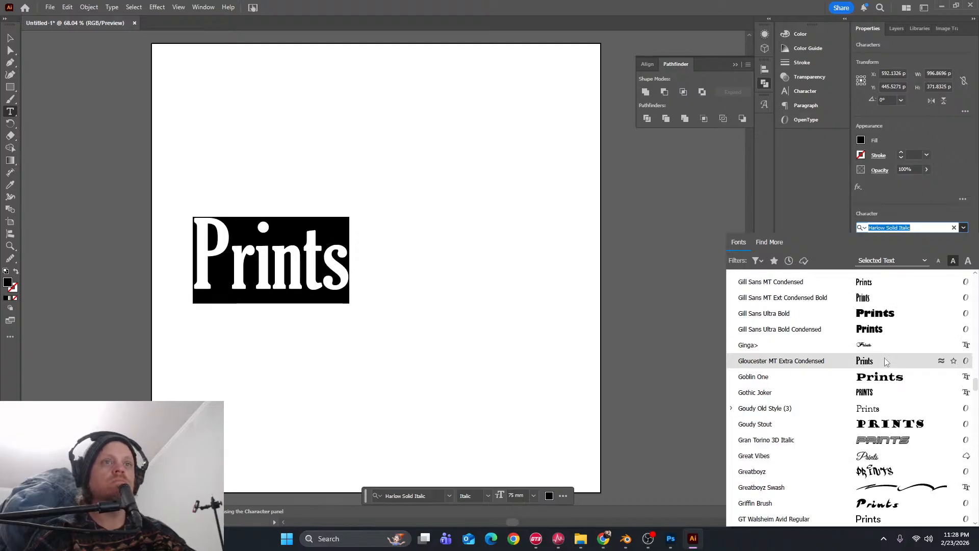
pyautogui.scroll(2, 885, 367)
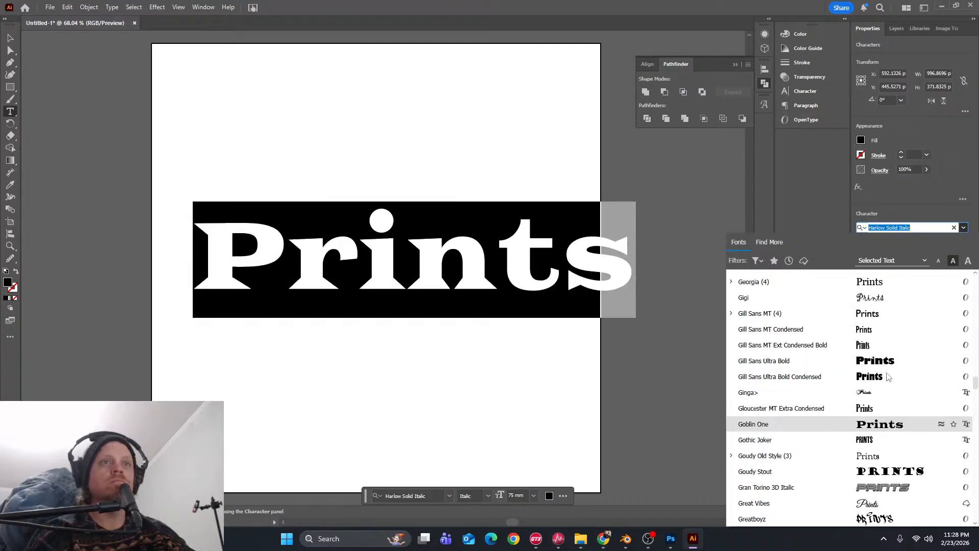
pyautogui.scroll(3, 885, 352)
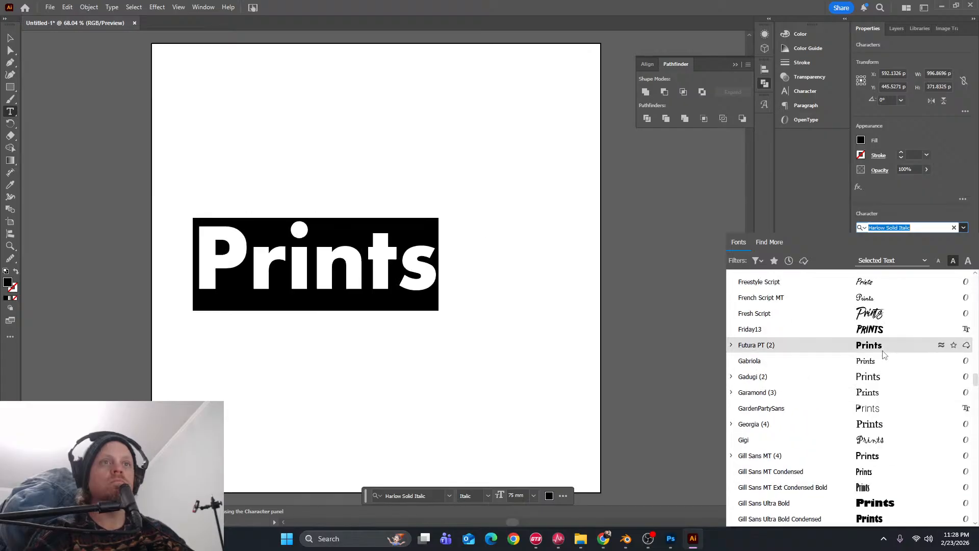
pyautogui.write('fff')
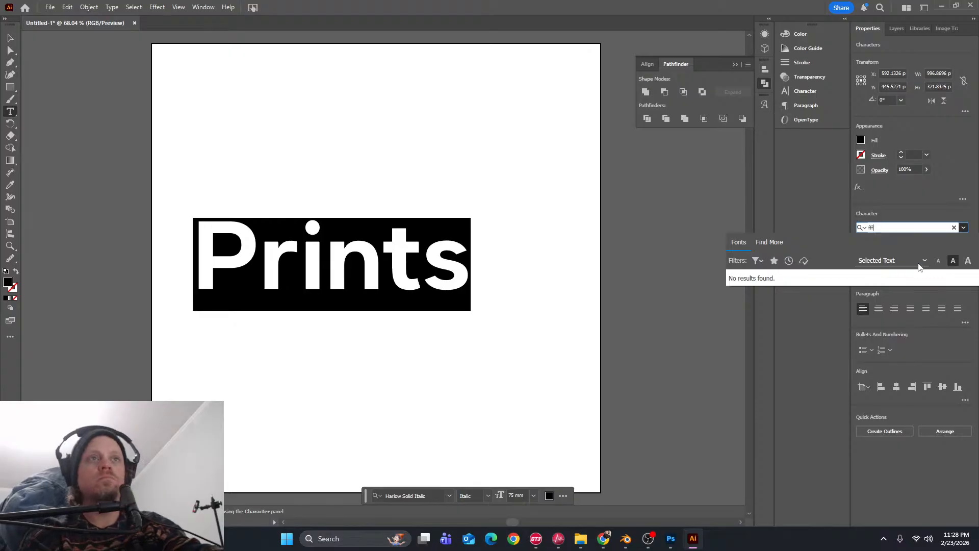
pyautogui.press('BackSpace')
pyautogui.press('BackSpace')
pyautogui.press('BackSpace')
# Compare Elephant, Demian and DD metalmol slant on "Prints" and set the word's font to DAVINCI
pyautogui.scroll(10, 890, 331)
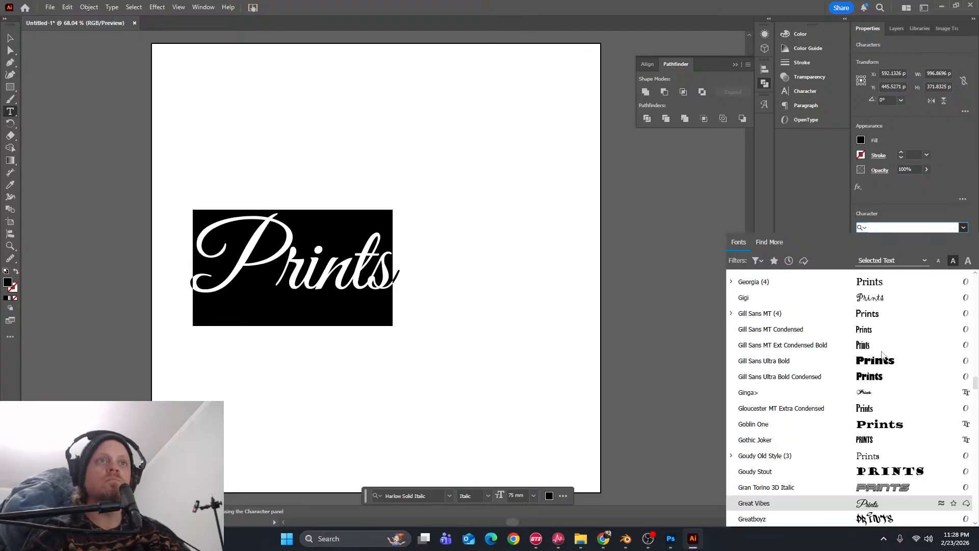
pyautogui.scroll(10, 884, 354)
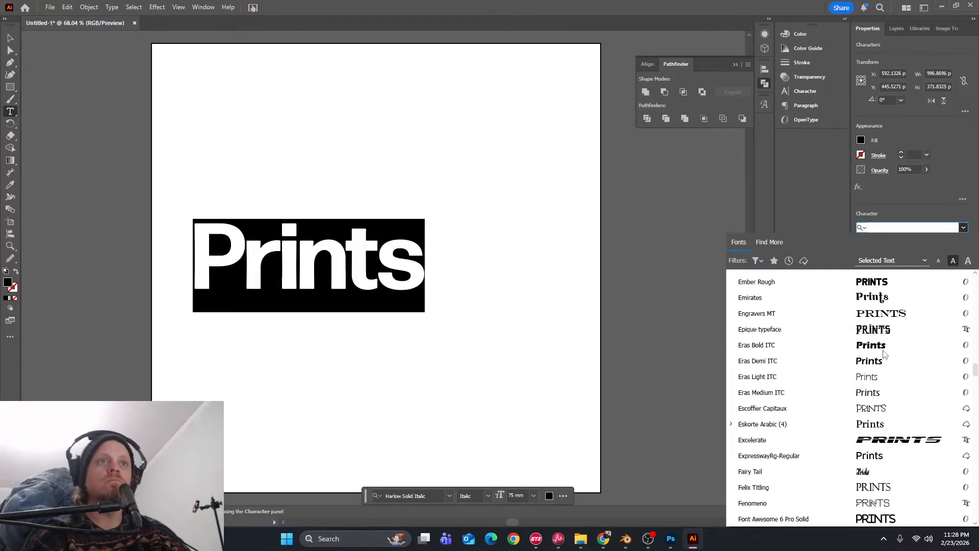
pyautogui.scroll(1, 885, 357)
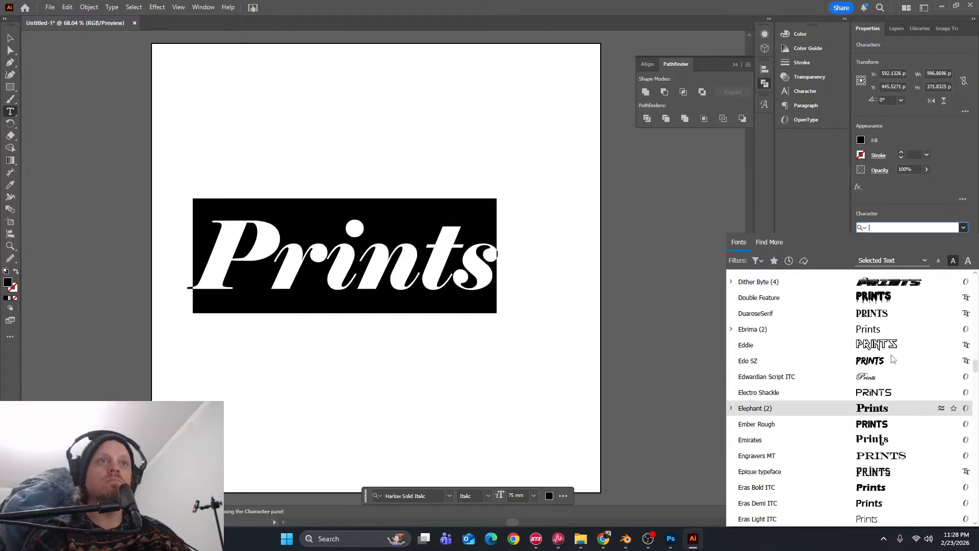
pyautogui.scroll(2, 880, 377)
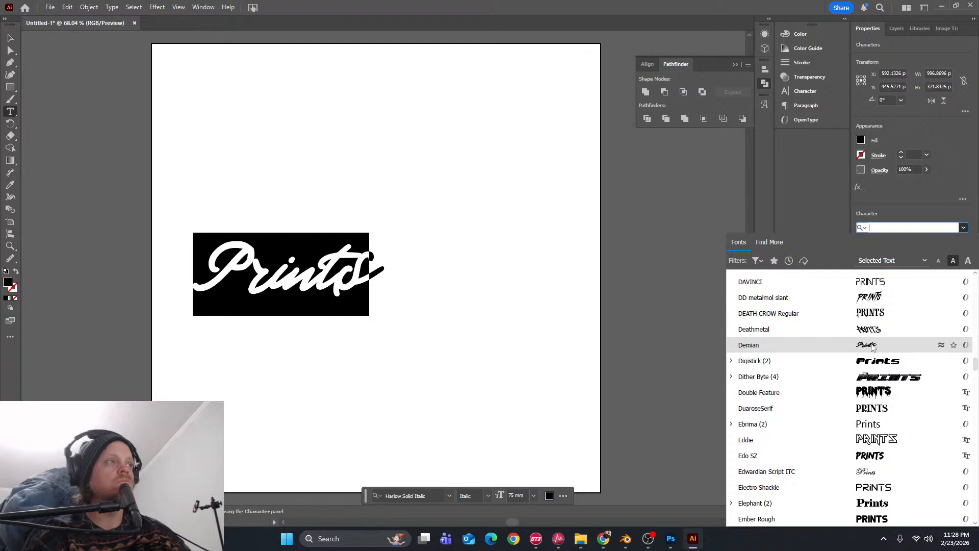
pyautogui.scroll(1, 881, 299)
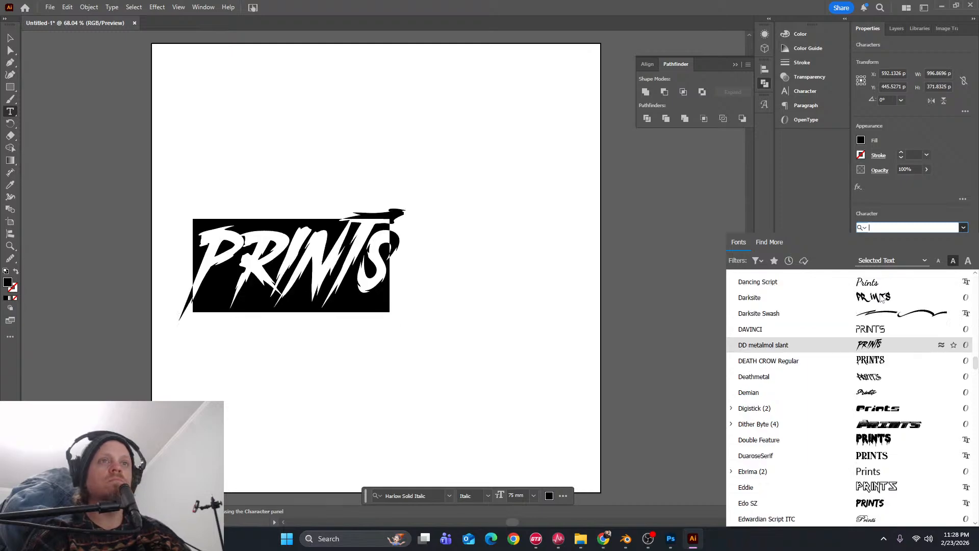
pyautogui.click(881, 331)
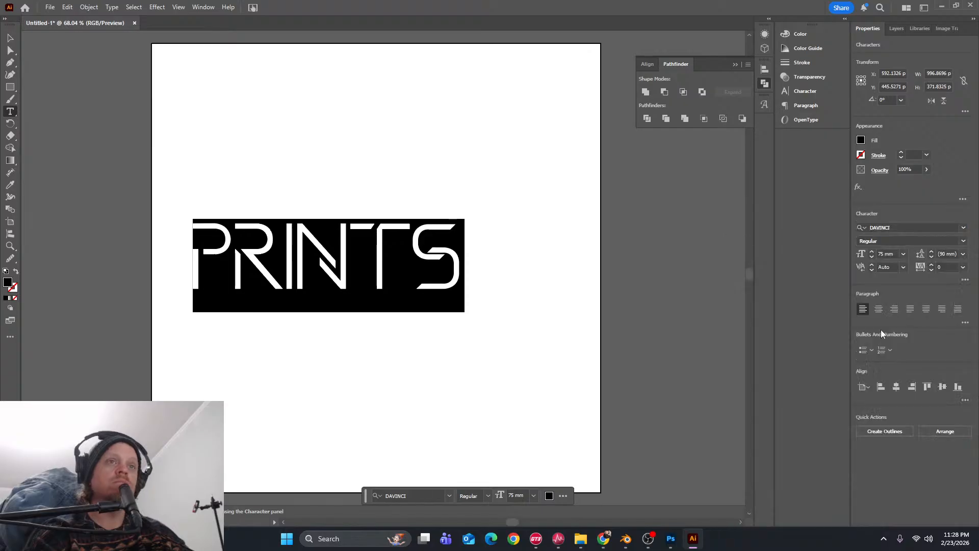
pyautogui.click(431, 273)
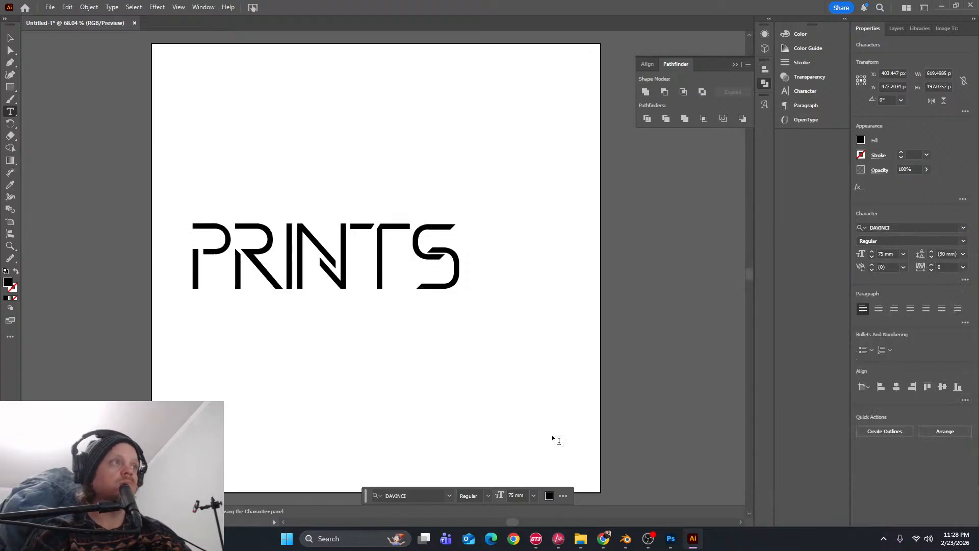
# Switch to the Wix home page to compare its "Fine Art Prints" heading with the new lettering, and return to Illustrator
pyautogui.moveTo(687, 537)
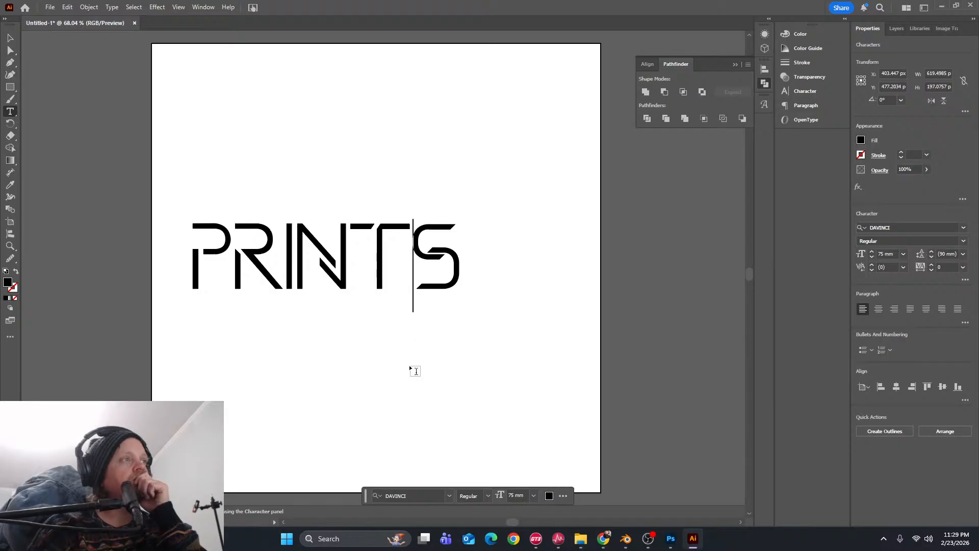
pyautogui.moveTo(607, 544)
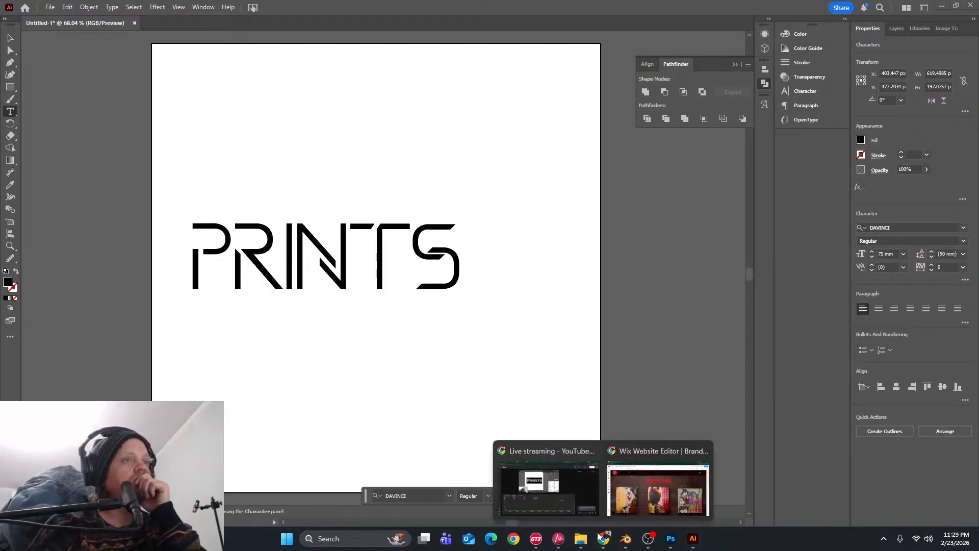
pyautogui.click(616, 493)
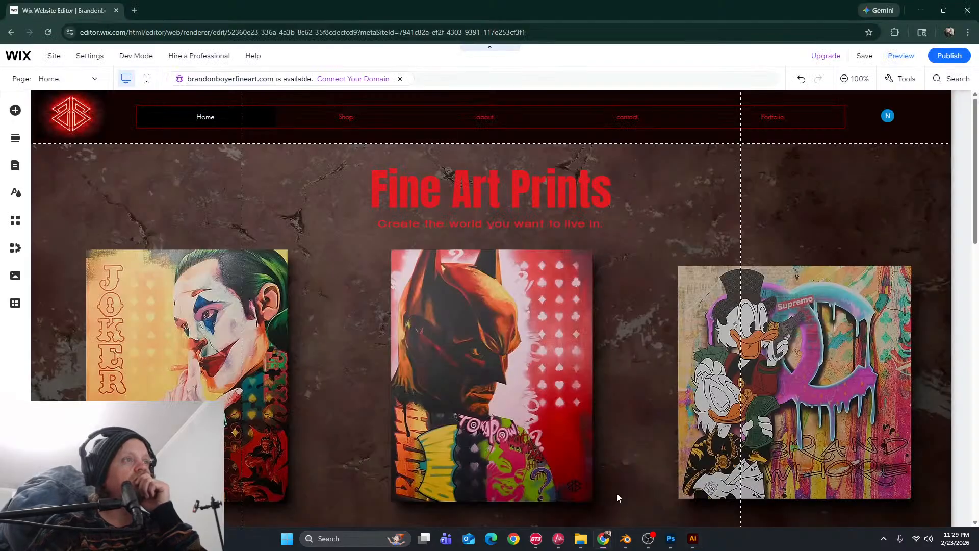
pyautogui.click(692, 541)
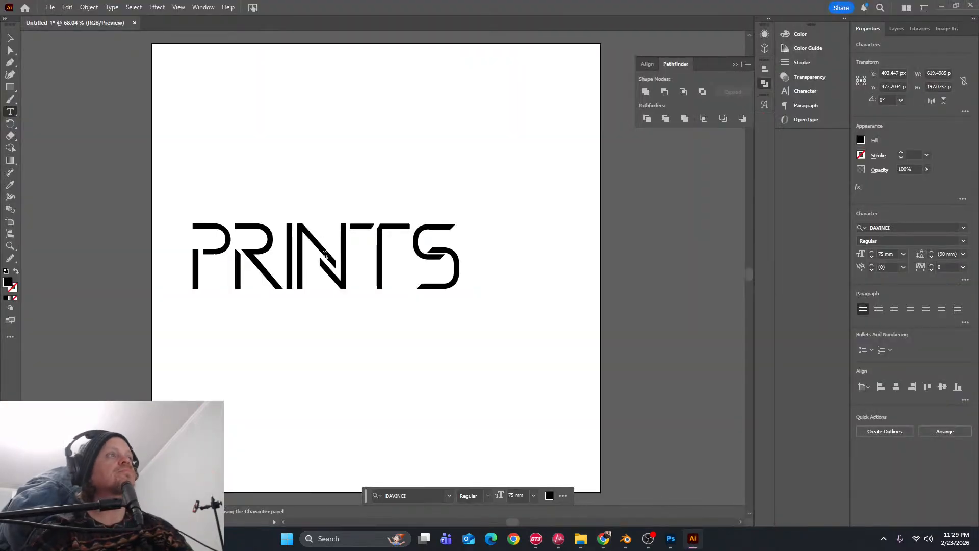
# Select the whole word "Prints" and reapply the DAVINCI font
pyautogui.click(891, 227)
pyautogui.hotkey('ctrl', 'a')
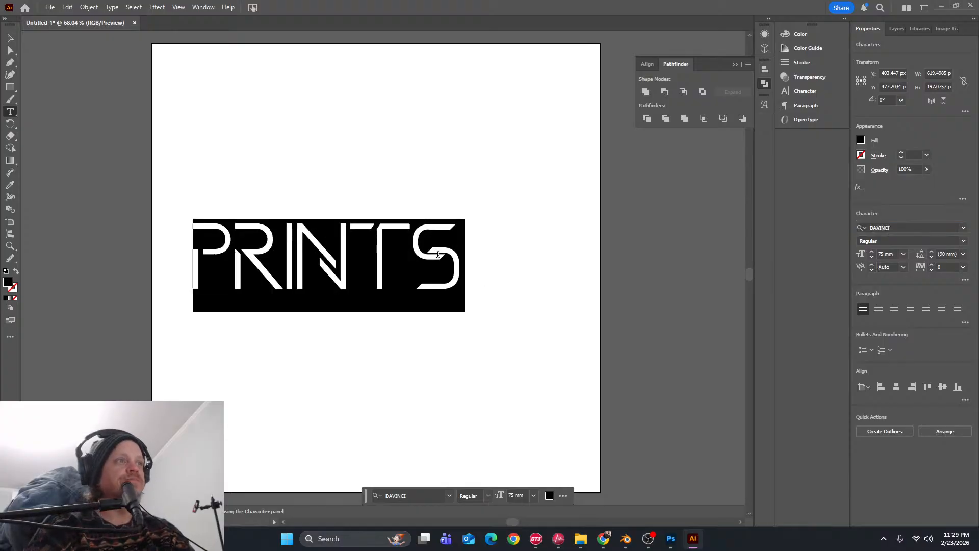
pyautogui.click(911, 226)
pyautogui.click(964, 228)
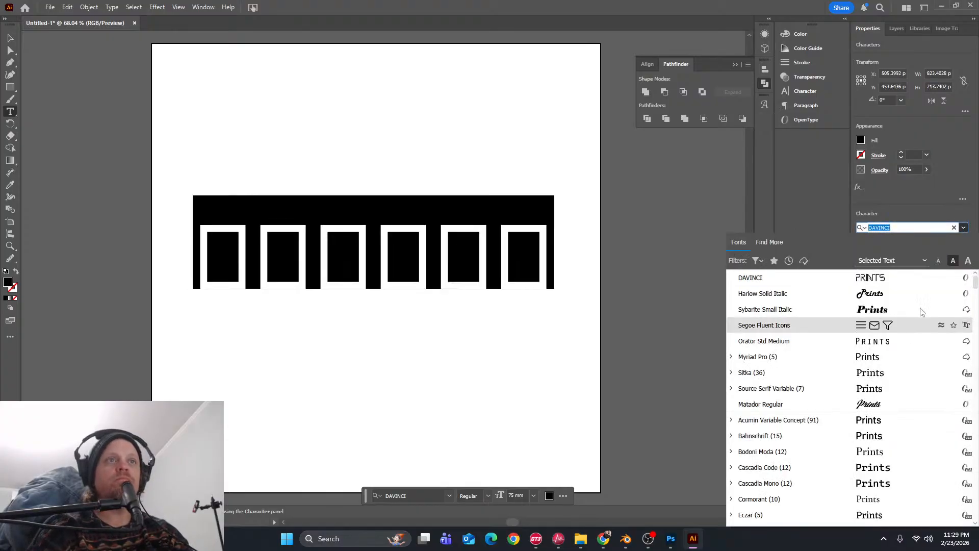
pyautogui.click(866, 278)
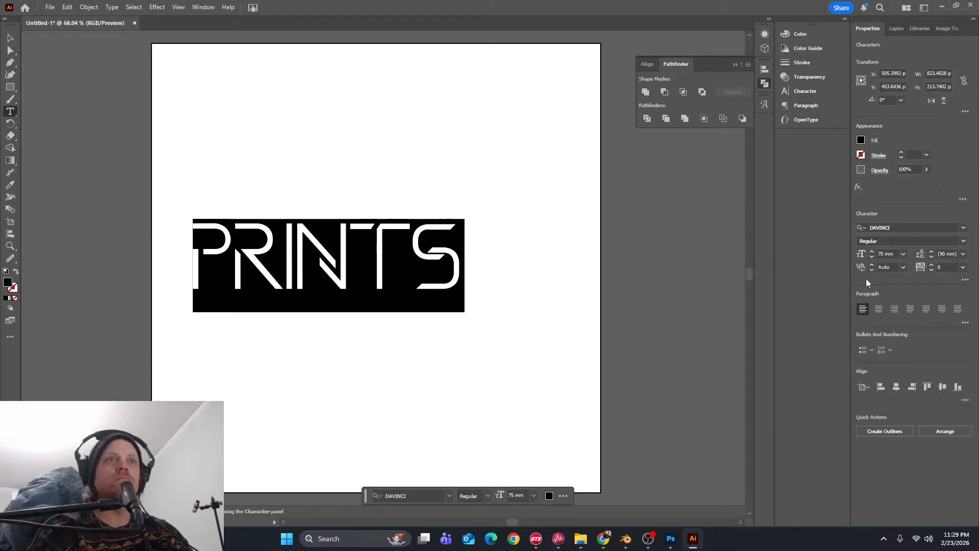
# Browse the font list down to the letter N, previewing Harlow Solid Italic, Niagara Solid and NasalizationRg-Regular on "Prints"
pyautogui.click(964, 228)
pyautogui.scroll(-4, 887, 298)
pyautogui.scroll(4, 899, 289)
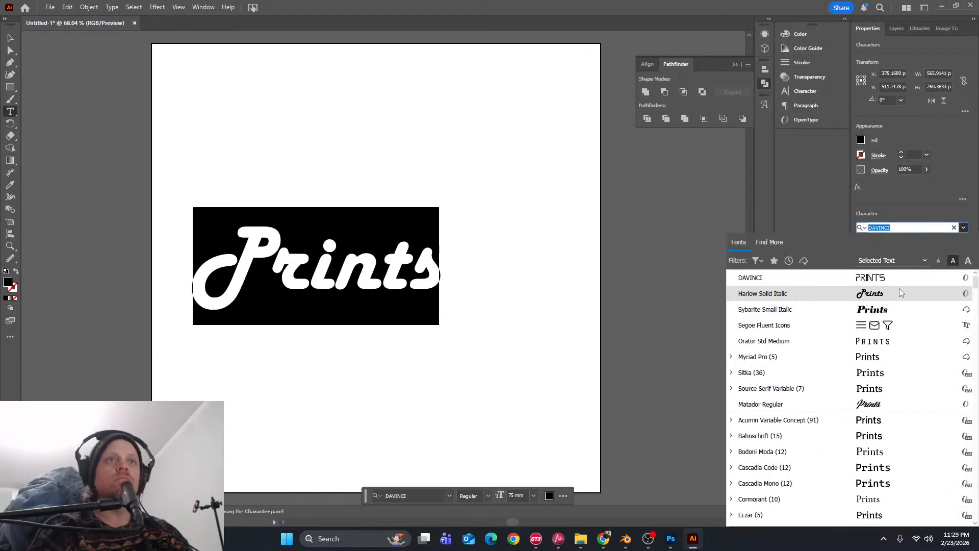
pyautogui.scroll(-6, 900, 289)
pyautogui.scroll(-18, 907, 318)
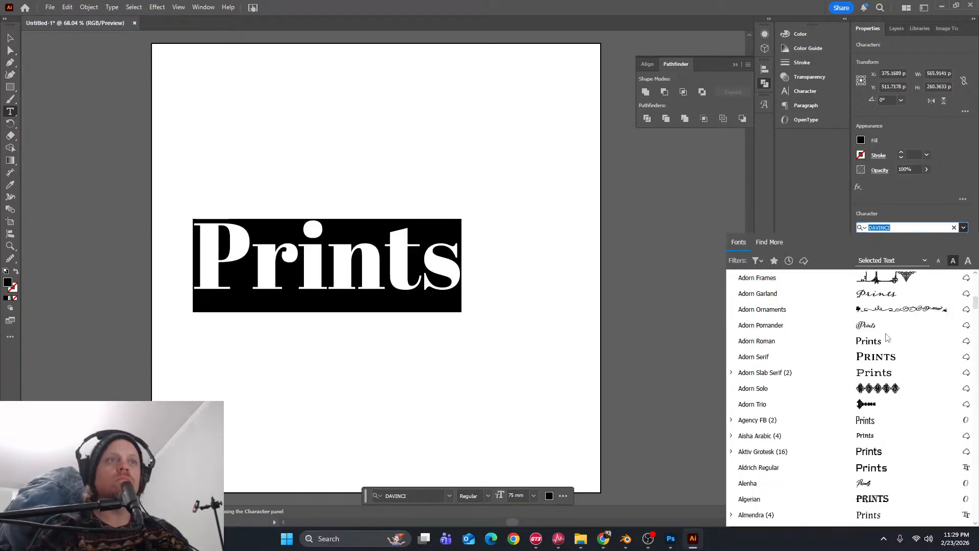
pyautogui.scroll(-20, 874, 380)
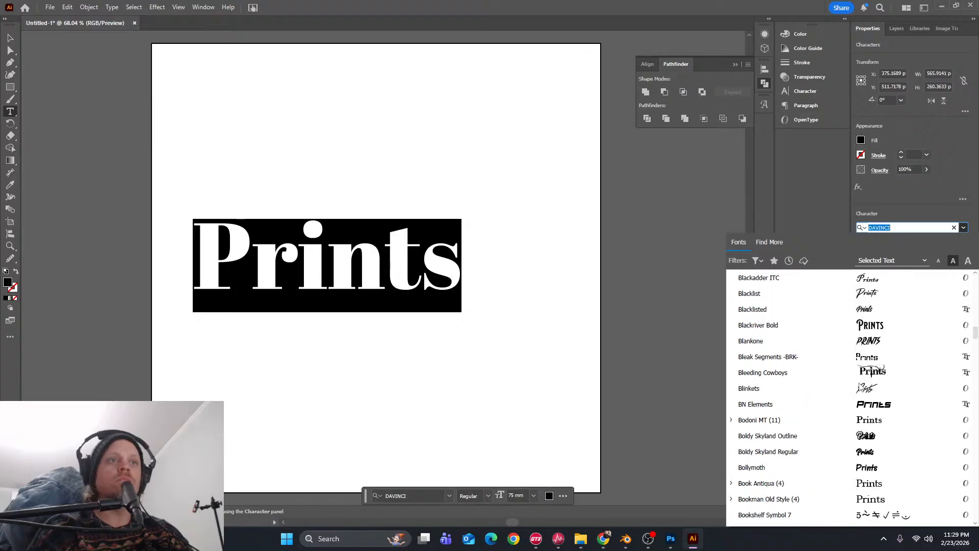
pyautogui.scroll(-20, 847, 406)
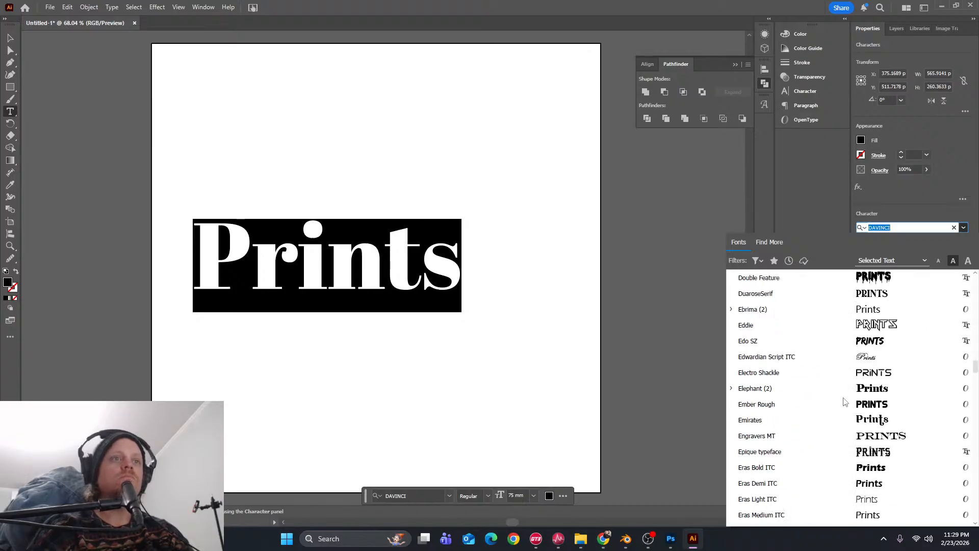
pyautogui.scroll(-20, 835, 418)
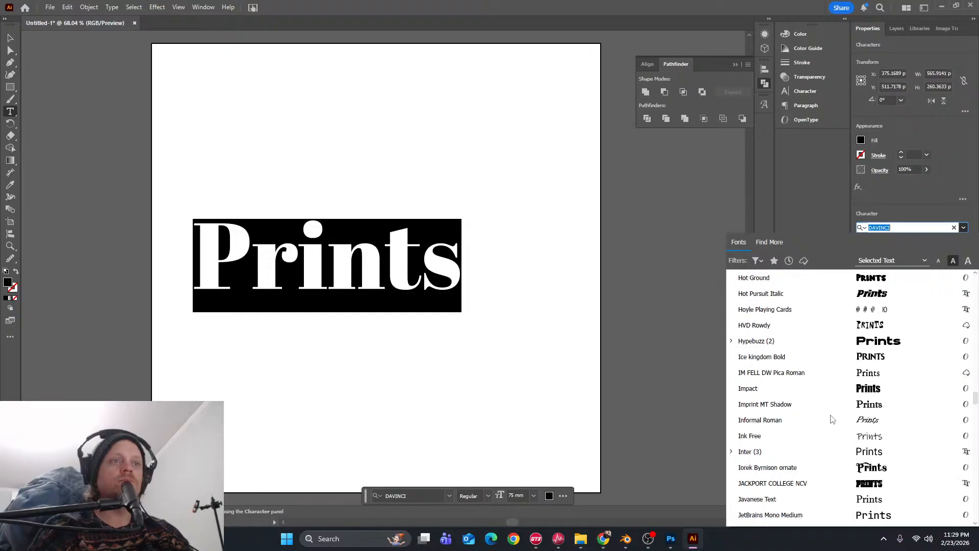
pyautogui.scroll(-18, 833, 414)
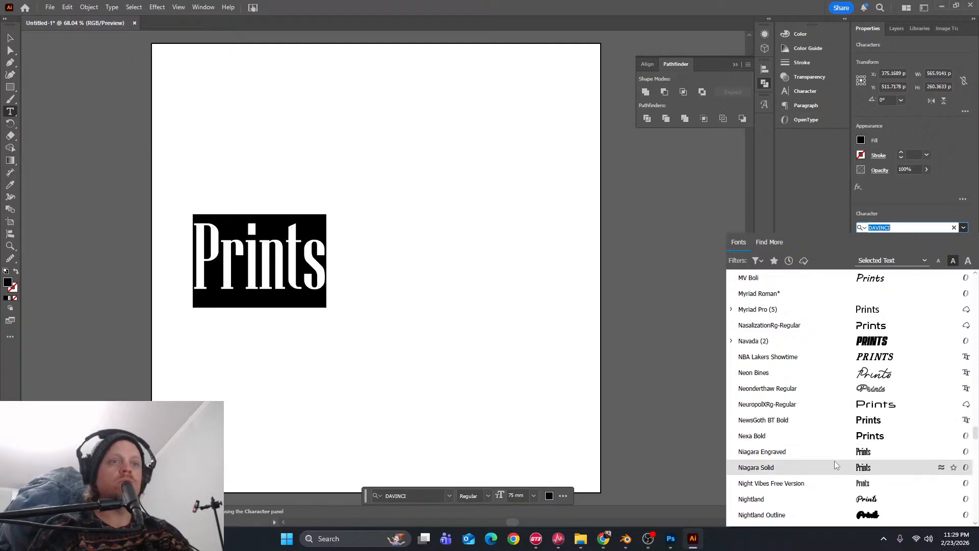
pyautogui.scroll(-4, 834, 460)
pyautogui.scroll(3, 831, 460)
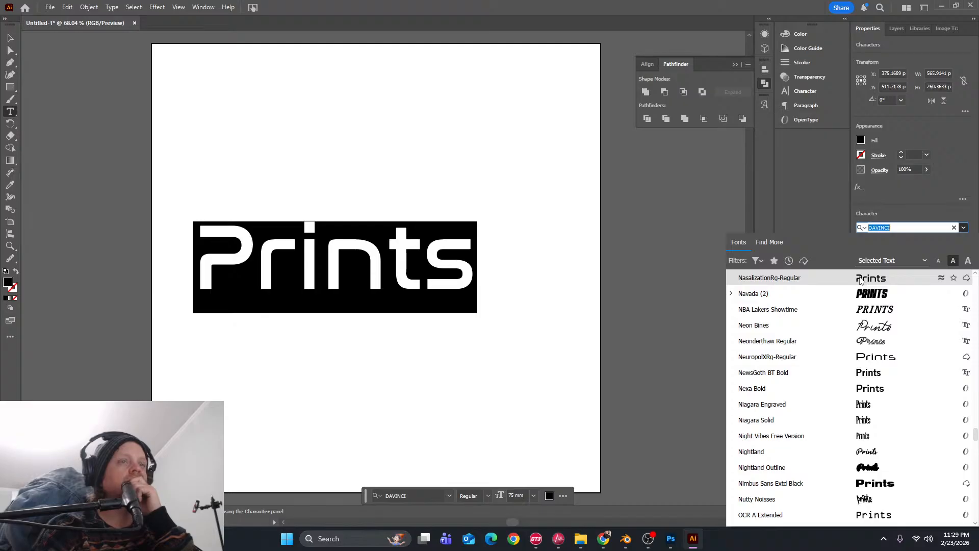
# Browse the font list with live previews and set the word "Prints" in Vermin Vibes 2 Nightclub
pyautogui.scroll(-10, 863, 395)
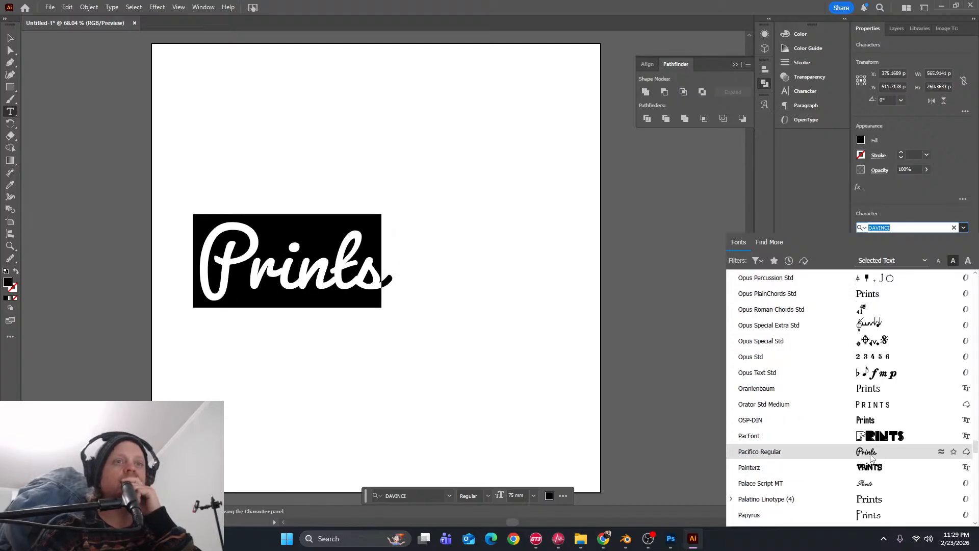
pyautogui.scroll(-8, 873, 453)
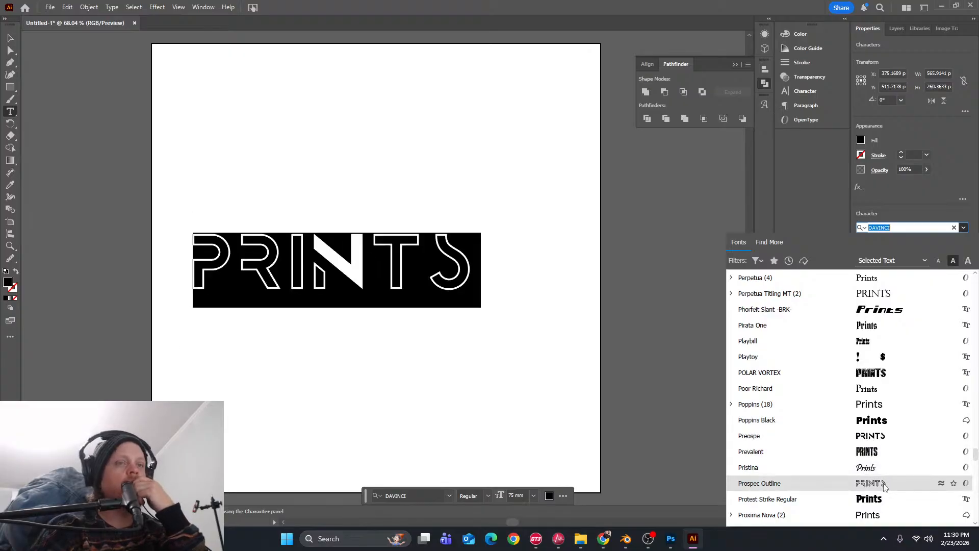
pyautogui.scroll(-1, 884, 486)
pyautogui.scroll(-2, 888, 474)
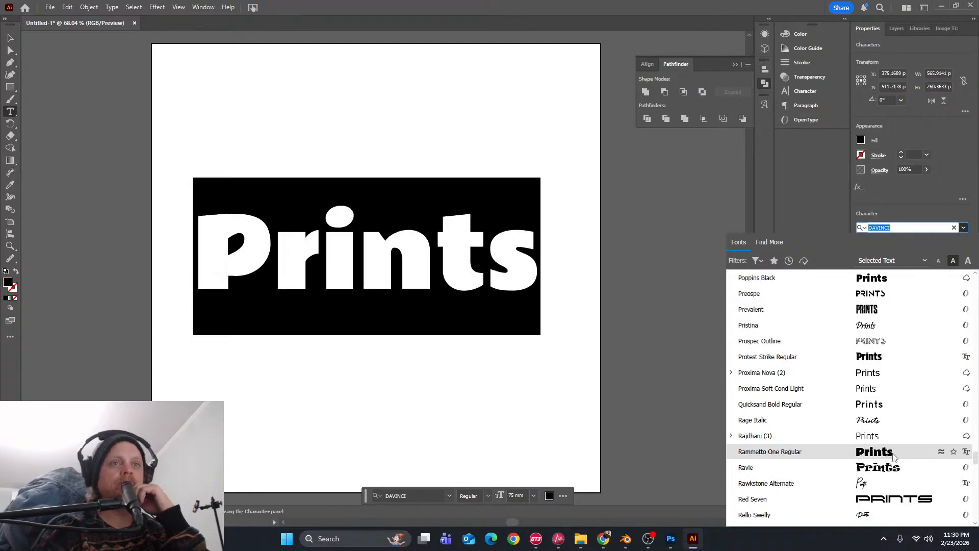
pyautogui.scroll(-1, 887, 440)
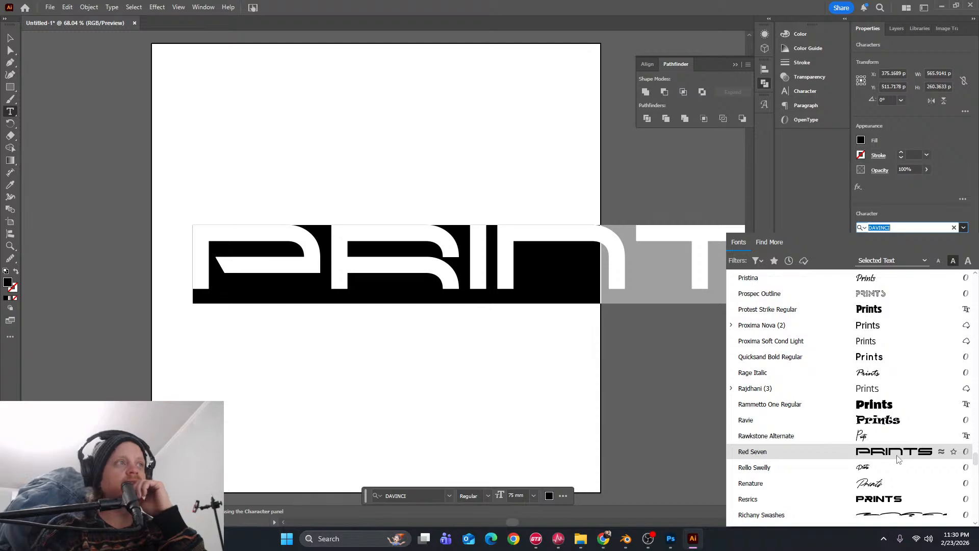
pyautogui.scroll(-2, 899, 459)
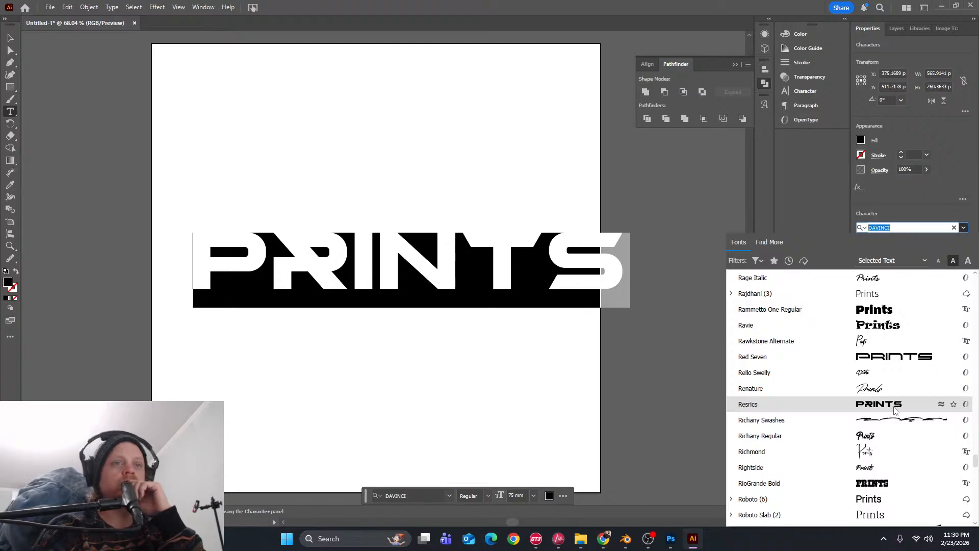
pyautogui.scroll(-4, 871, 470)
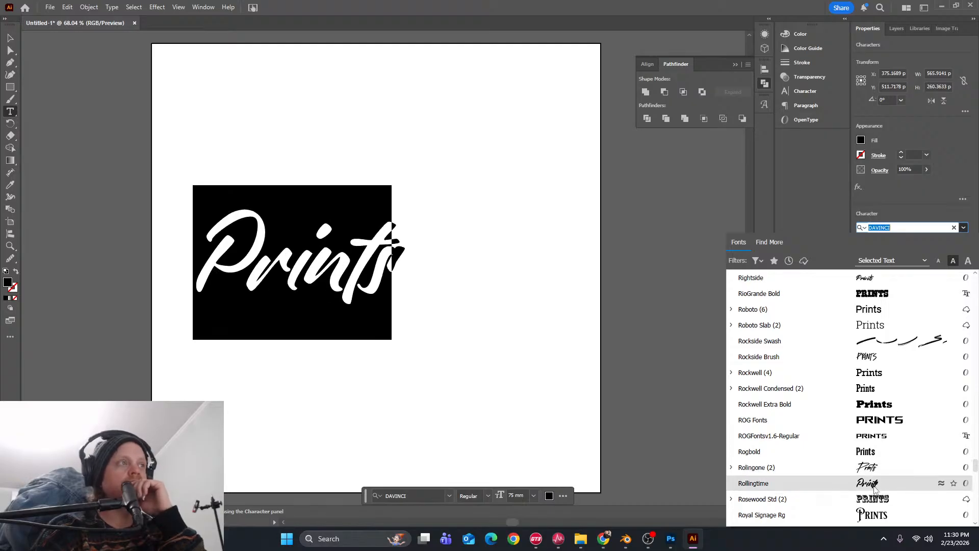
pyautogui.scroll(-2, 875, 485)
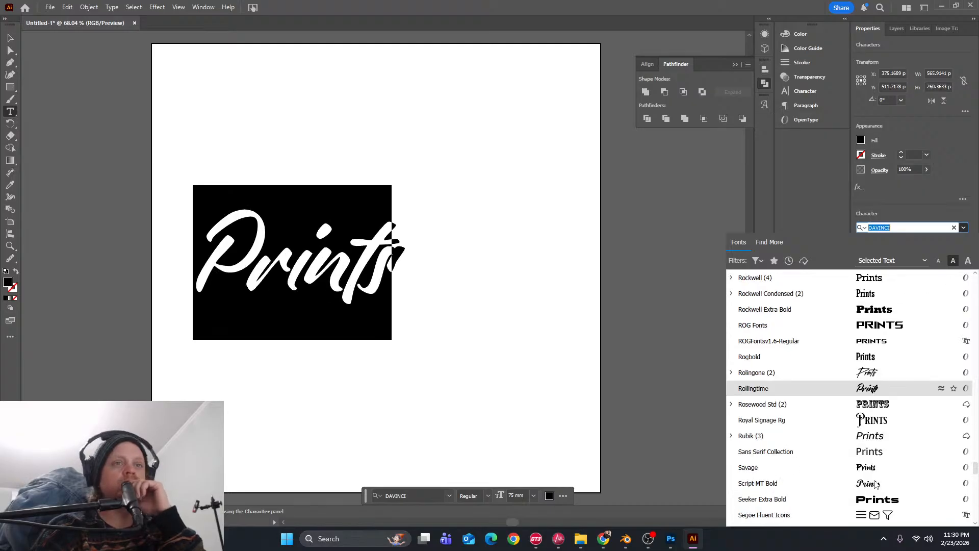
pyautogui.scroll(-3, 881, 462)
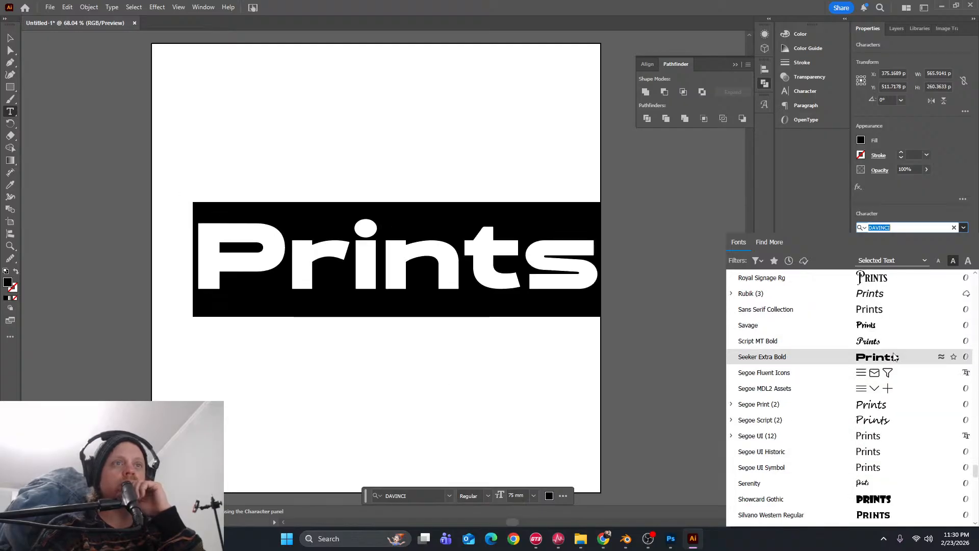
pyautogui.scroll(-4, 892, 370)
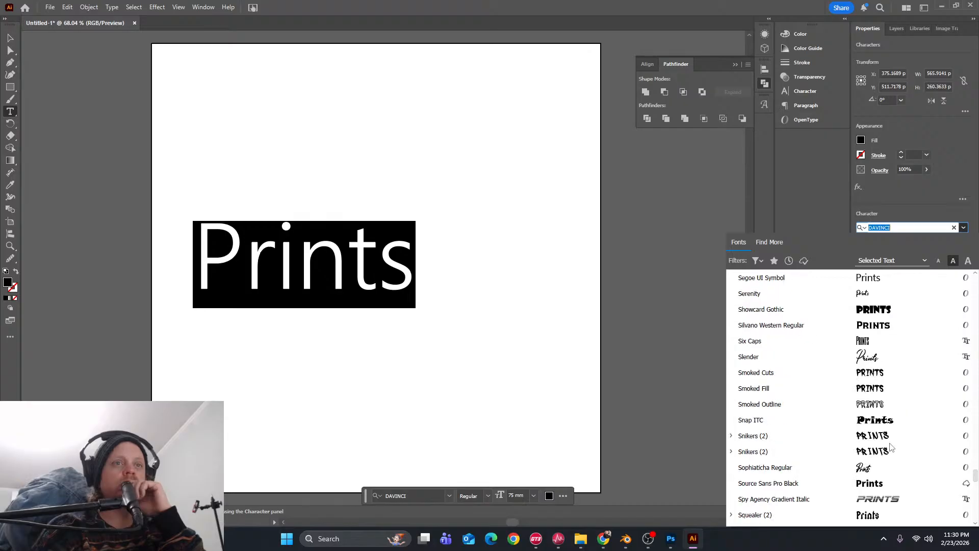
pyautogui.scroll(-3, 892, 447)
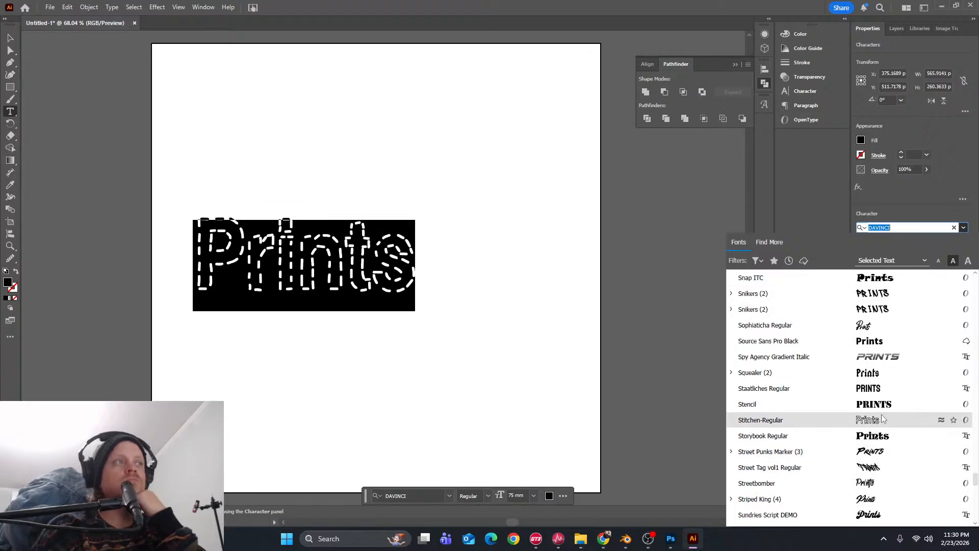
pyautogui.scroll(-5, 885, 423)
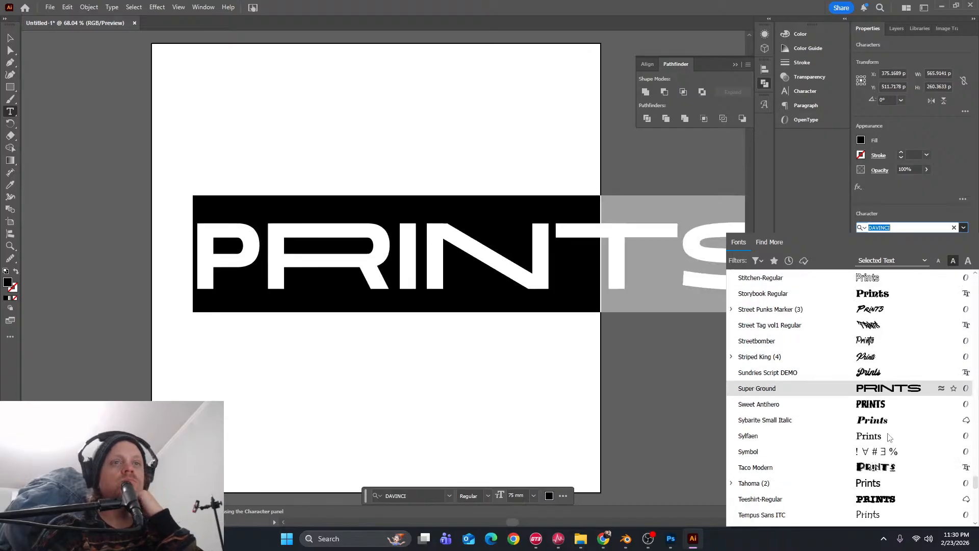
pyautogui.scroll(-3, 890, 437)
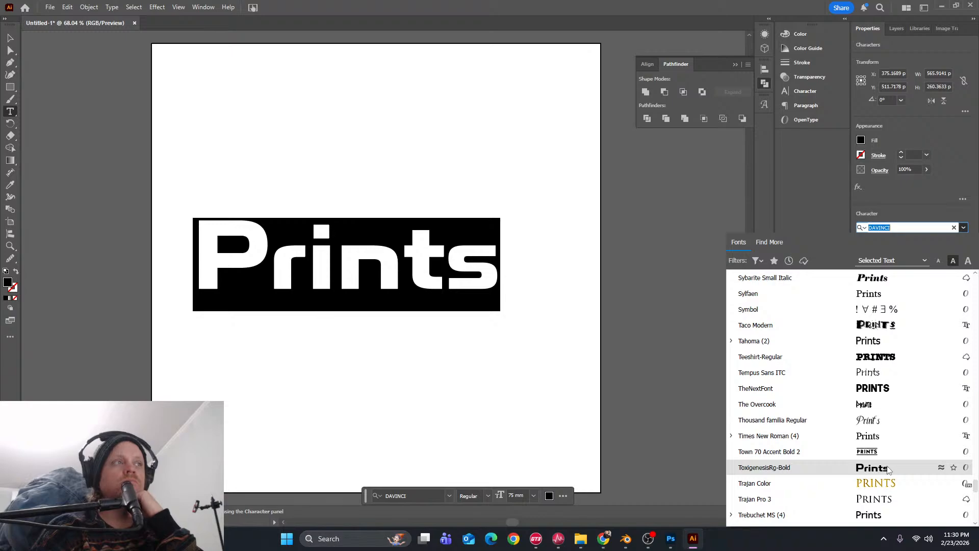
pyautogui.scroll(-3, 888, 470)
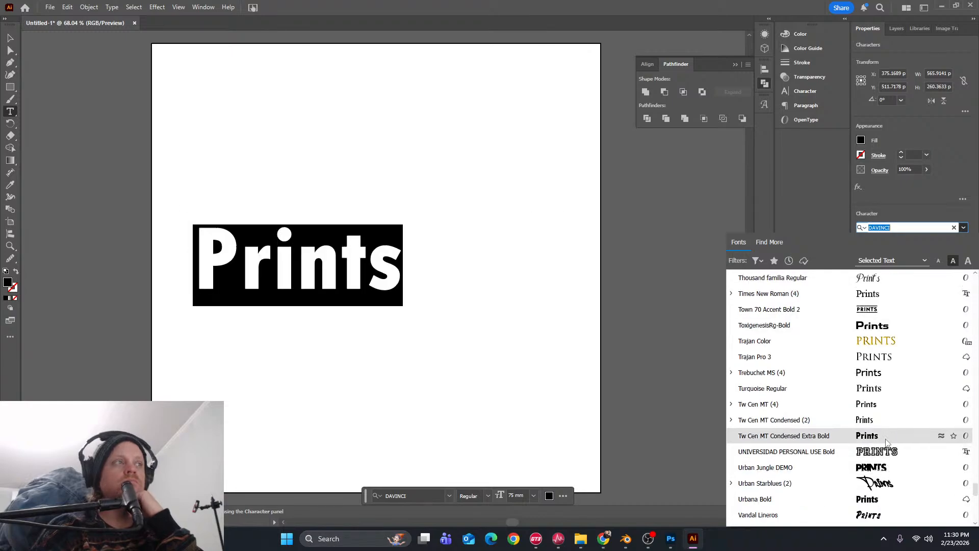
pyautogui.scroll(-3, 887, 441)
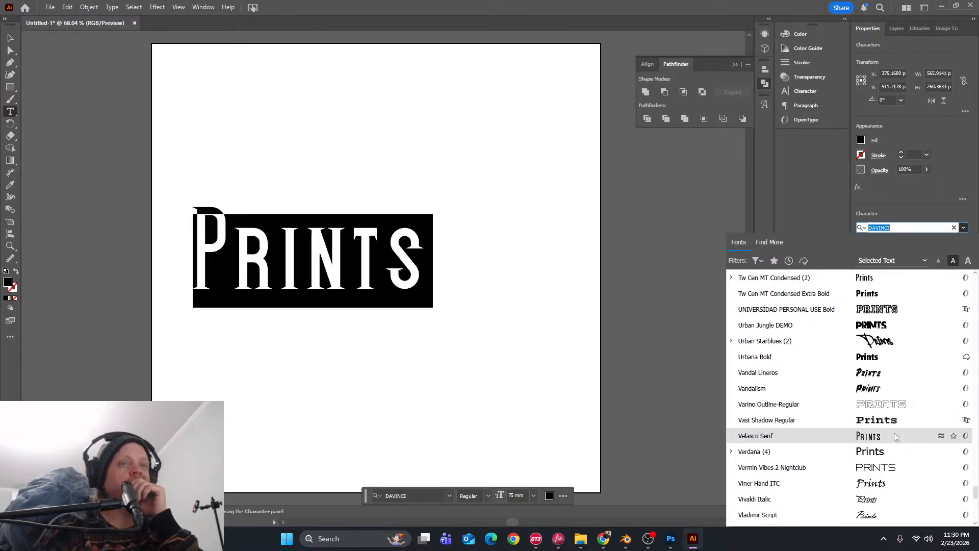
pyautogui.click(888, 468)
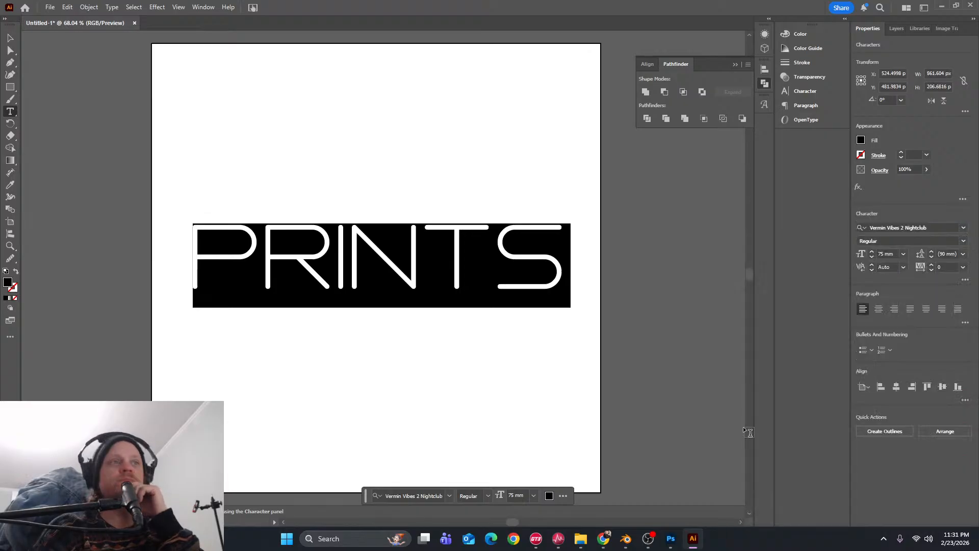
# Show the transparency grid behind the artwork and select the whole word "PRINTS"
pyautogui.click(426, 257)
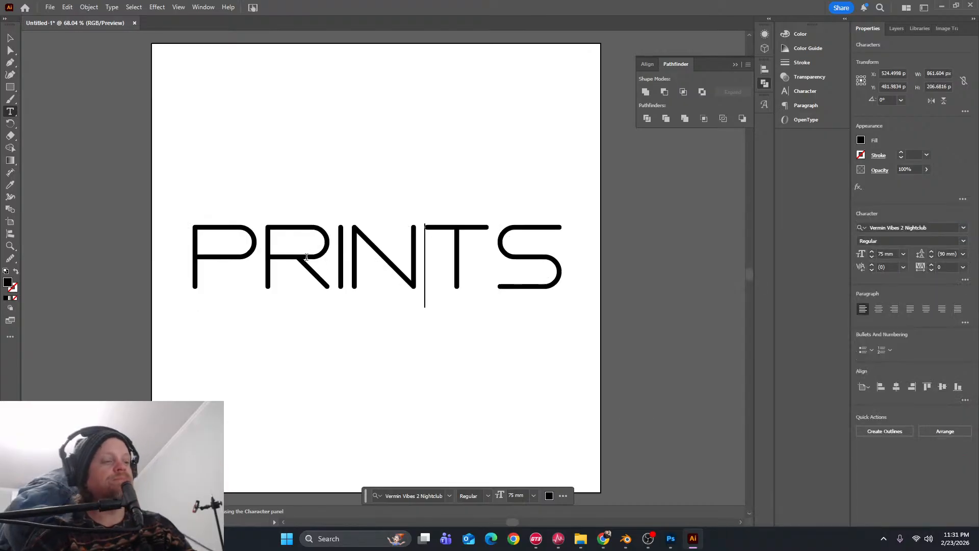
pyautogui.hotkey('shift', 'ctrl', 'd')
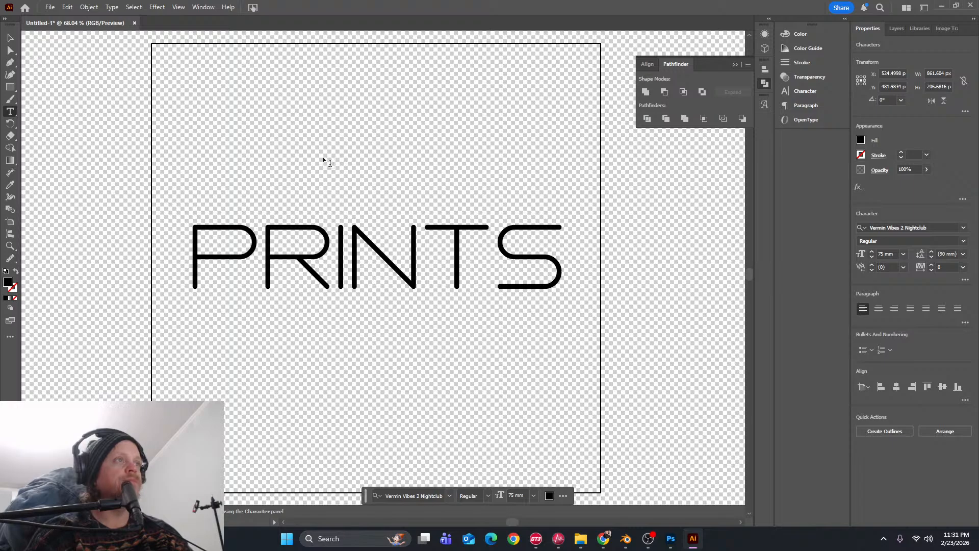
pyautogui.hotkey('ctrl', 'a')
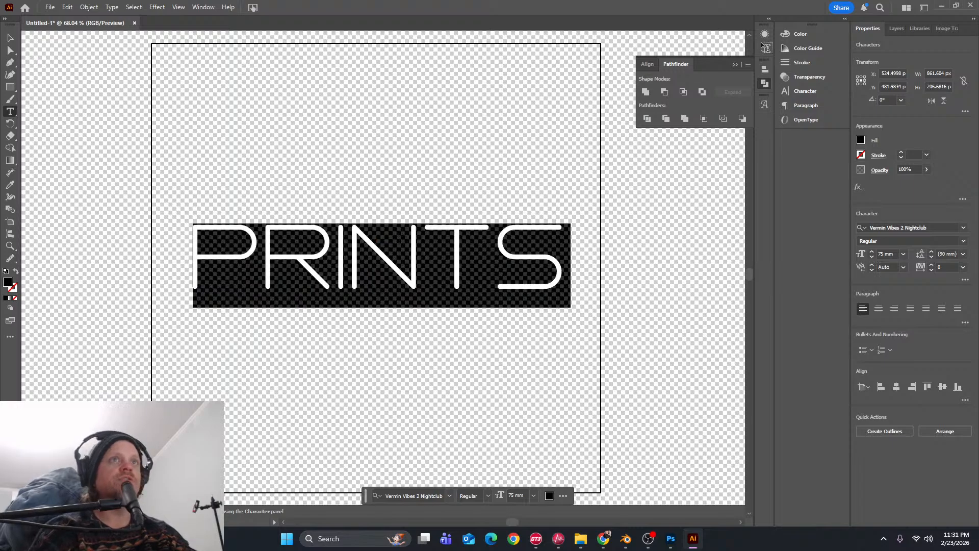
# Export the artwork as an SVG file named PrintsSVG into the WebSiteDeisn folder, accepting the SVG options as offered
pyautogui.click(49, 7)
pyautogui.moveTo(102, 241)
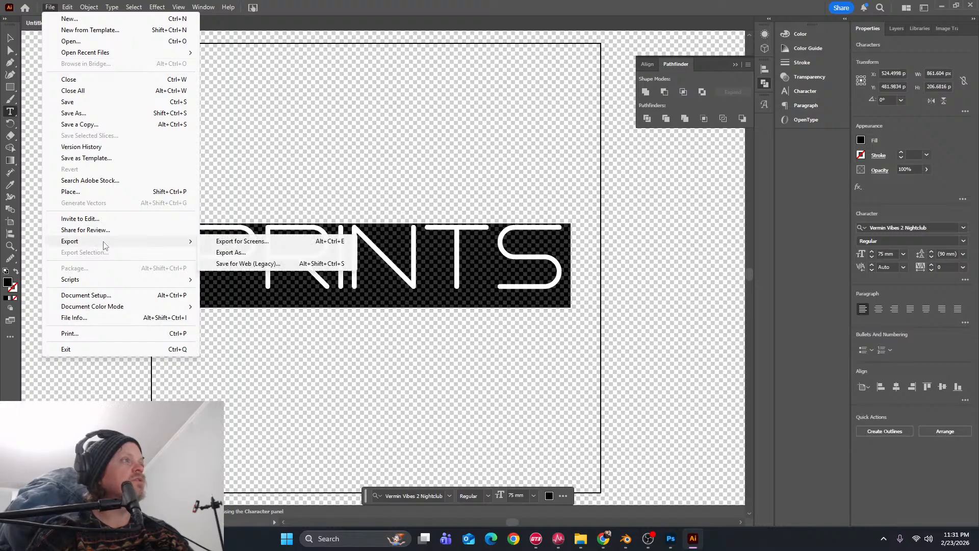
pyautogui.click(279, 253)
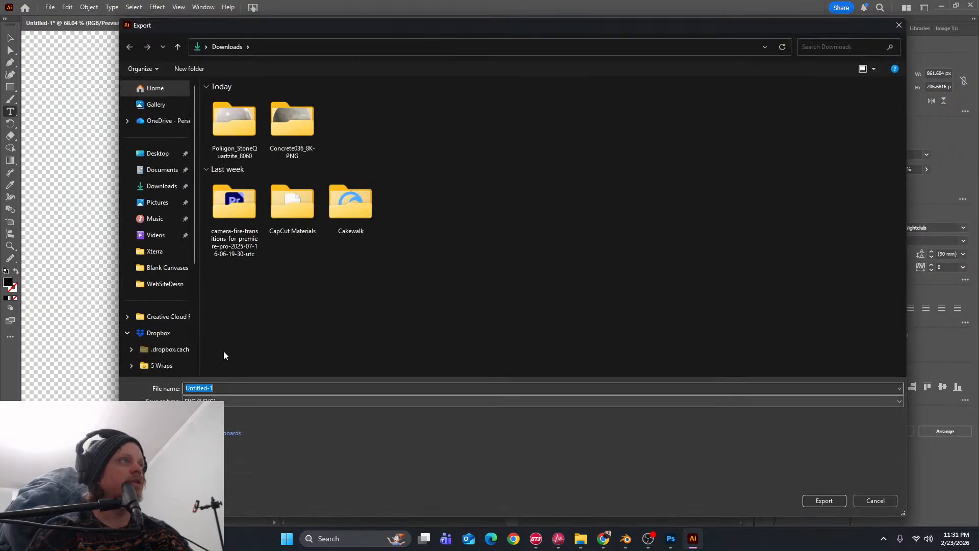
pyautogui.click(176, 285)
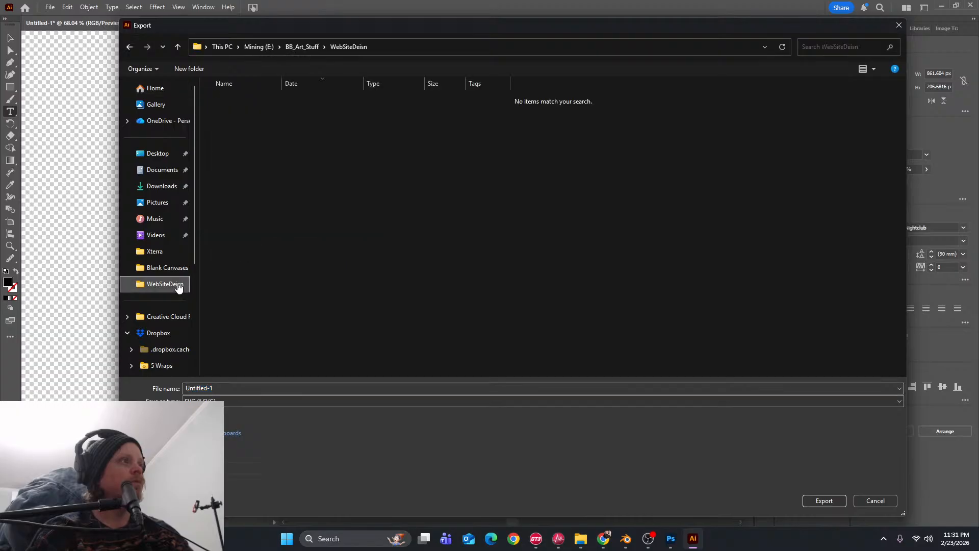
pyautogui.hotkey('alt', 'n')
pyautogui.write('P')
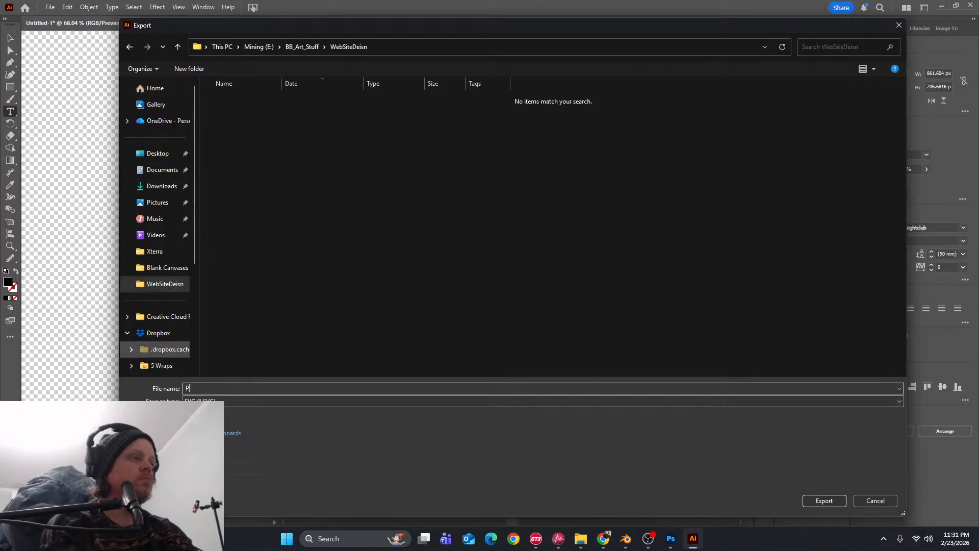
pyautogui.write('rintsSVG')
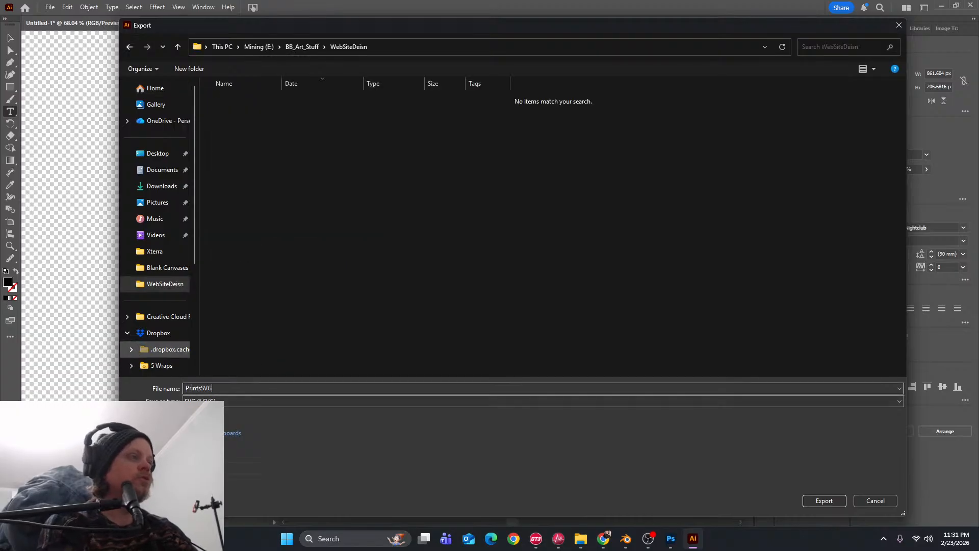
pyautogui.press('Return')
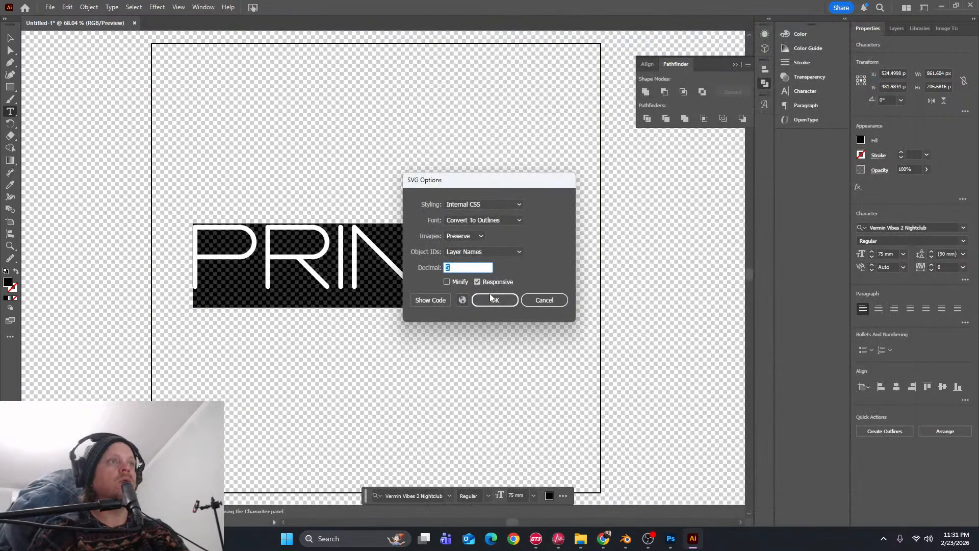
pyautogui.click(492, 299)
# Switch to Blender and import PrintsSVG.svg as Scalable Vector Graphics from the WebSiteDeisn folder in E:\BB_Art_Stuff
pyautogui.moveTo(626, 538)
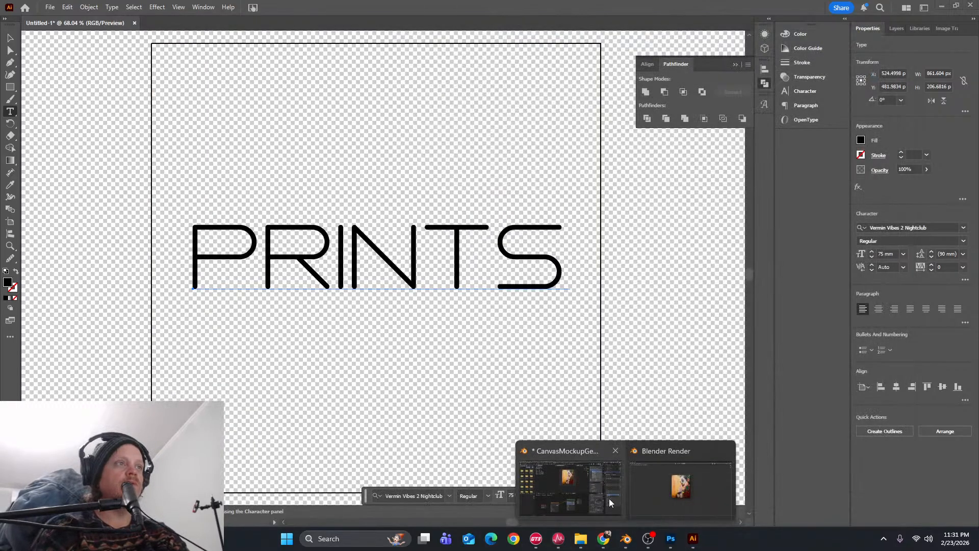
pyautogui.click(568, 481)
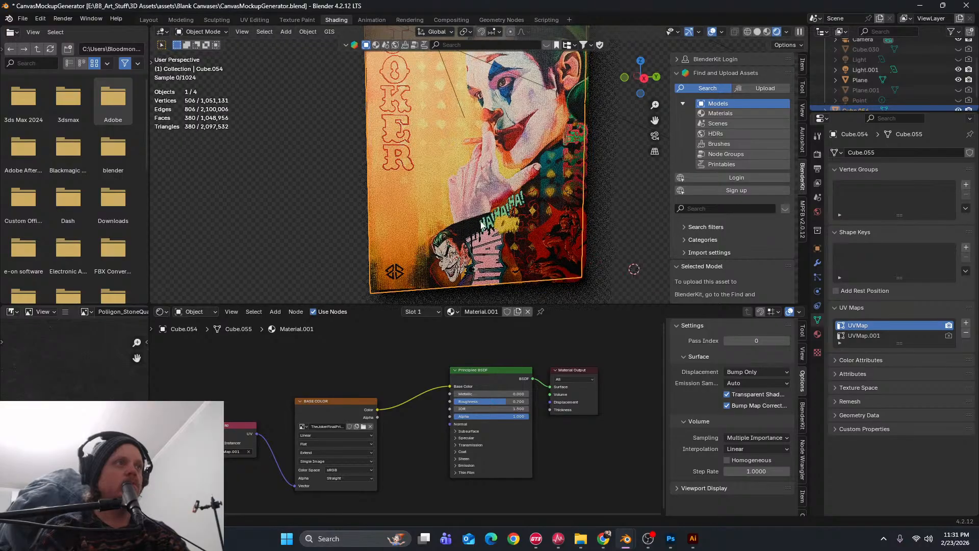
pyautogui.scroll(-6, 481, 225)
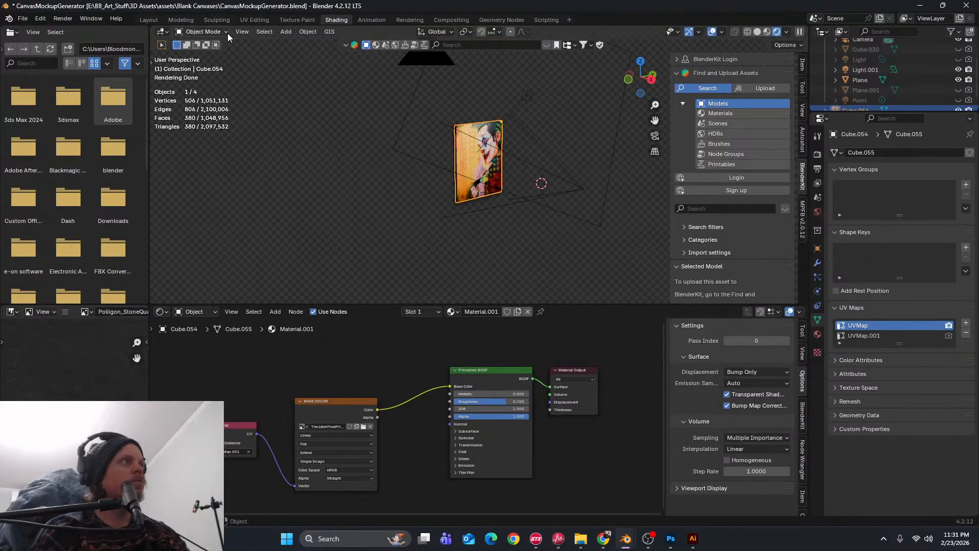
pyautogui.click(290, 32)
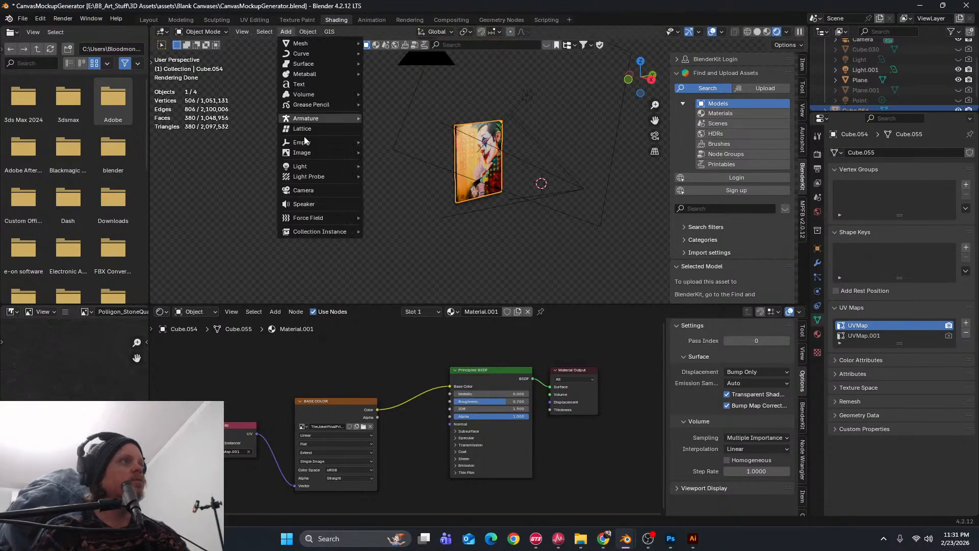
pyautogui.click(23, 18)
pyautogui.moveTo(60, 163)
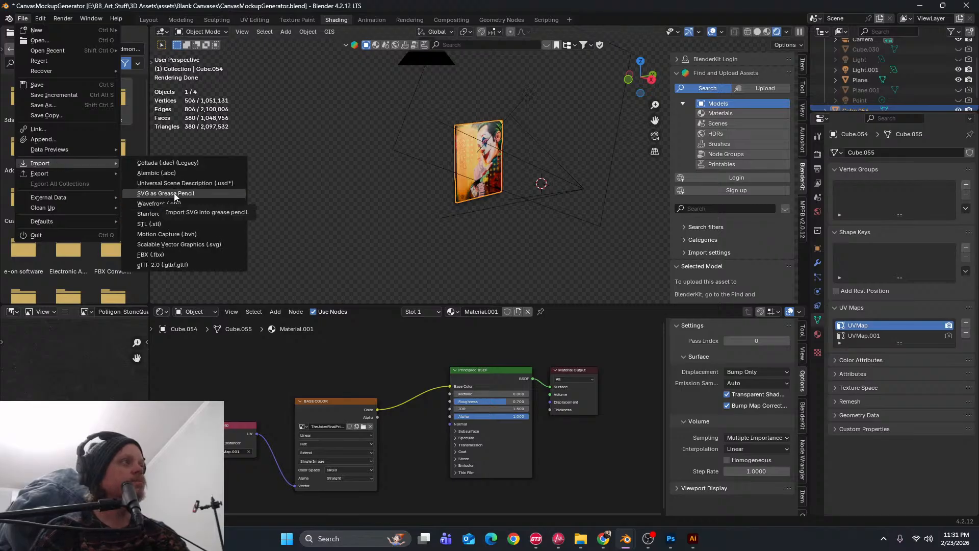
pyautogui.click(185, 245)
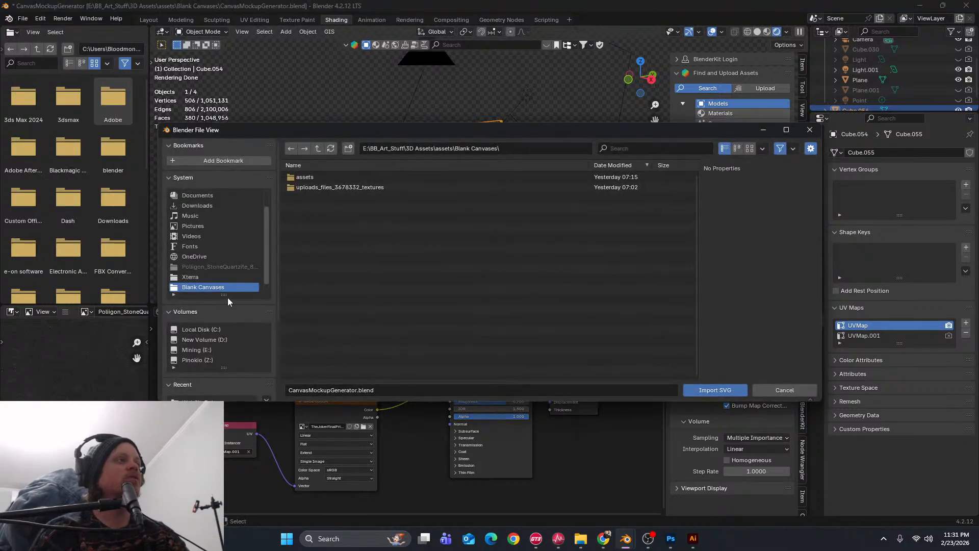
pyautogui.click(215, 350)
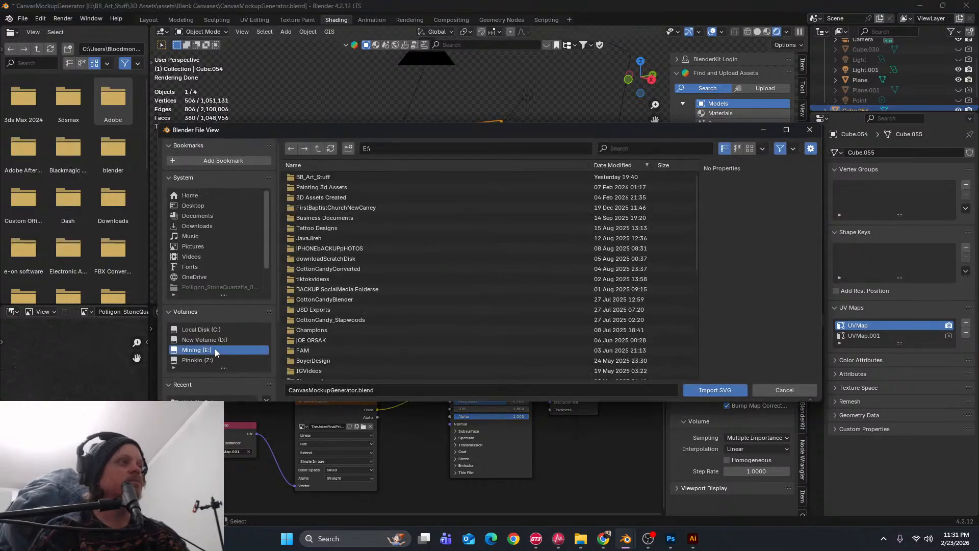
pyautogui.doubleClick(317, 172)
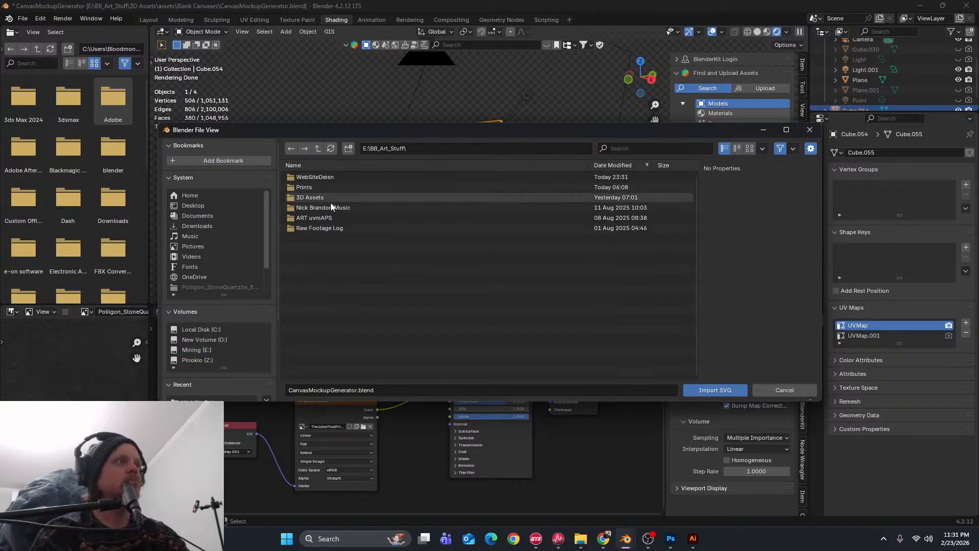
pyautogui.doubleClick(320, 176)
pyautogui.click(323, 177)
pyautogui.click(715, 391)
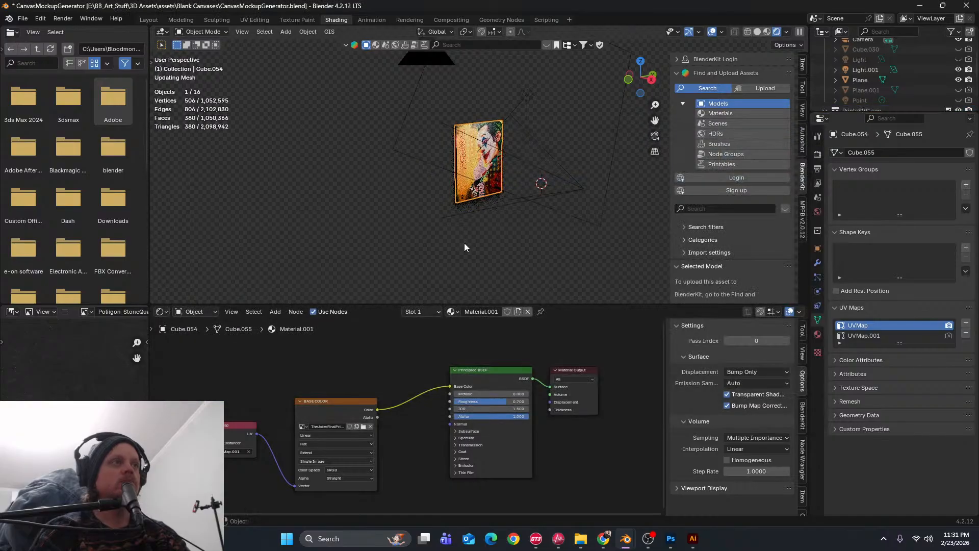
pyautogui.scroll(-3, 466, 214)
pyautogui.moveTo(468, 199); pyautogui.dragTo(379, 198, button='middle')
pyautogui.press('s')
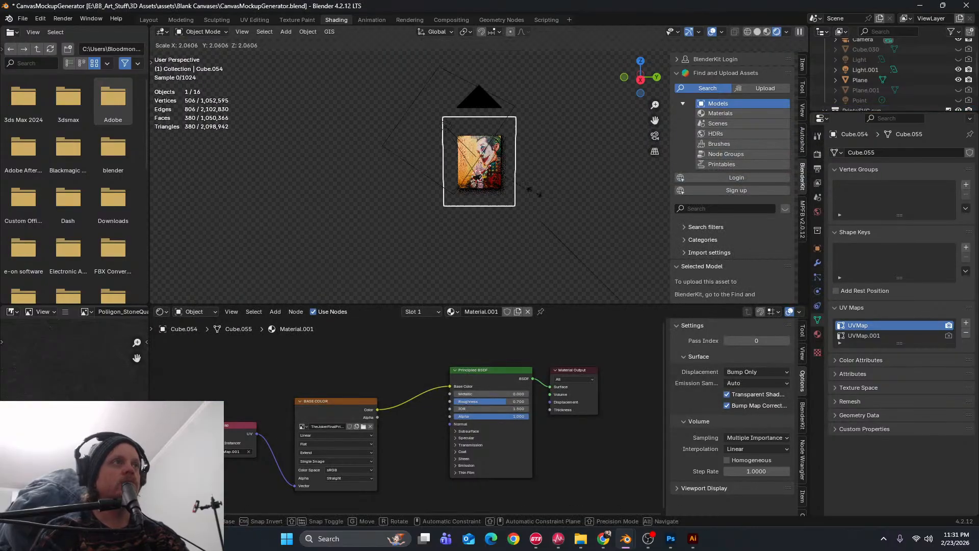
pyautogui.click(489, 198)
pyautogui.hotkey('ctrl', 'z')
# Select all the imported PRINTS letter curves, scale the word up and view it from the top
pyautogui.moveTo(446, 201); pyautogui.dragTo(476, 200, button='middle')
pyautogui.scroll(-6, 886, 89)
pyautogui.keyDown('ctrl'); pyautogui.click(874, 90); pyautogui.keyUp('ctrl')
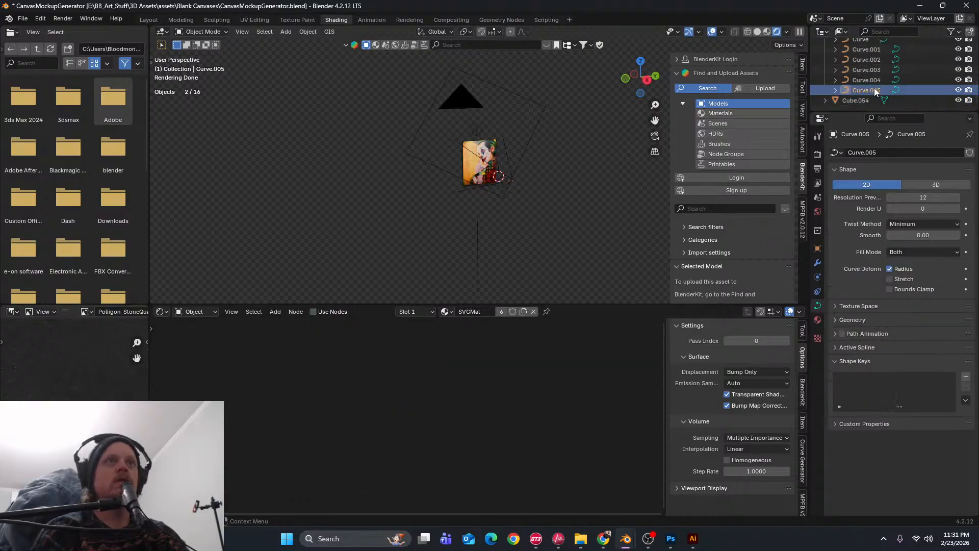
pyautogui.scroll(3, 874, 88)
pyautogui.keyDown('shift'); pyautogui.click(866, 101); pyautogui.keyUp('shift')
pyautogui.moveTo(524, 182); pyautogui.dragTo(555, 284, button='middle')
pyautogui.press('s')
pyautogui.click(318, 232)
pyautogui.click(640, 69)
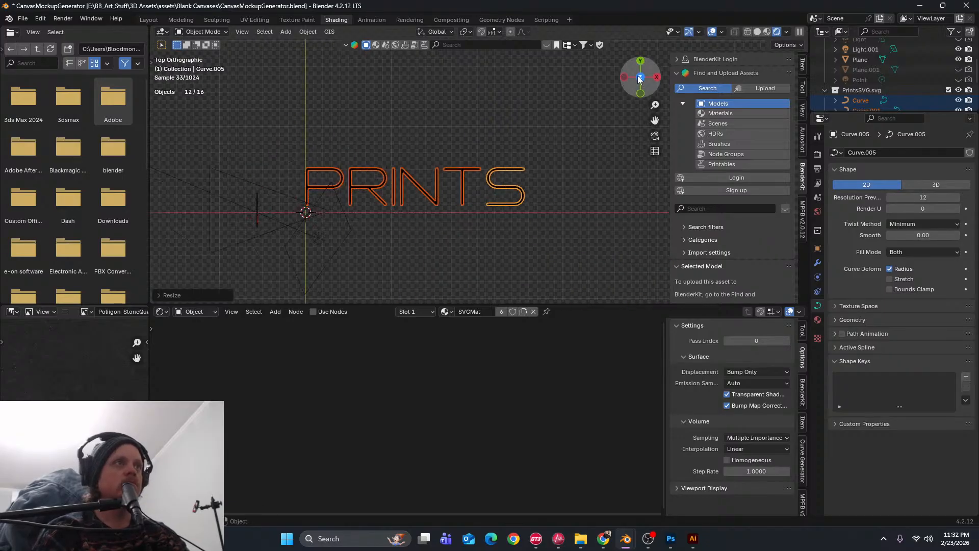
pyautogui.scroll(5, 409, 218)
pyautogui.scroll(3, 400, 192)
pyautogui.press('Tab')
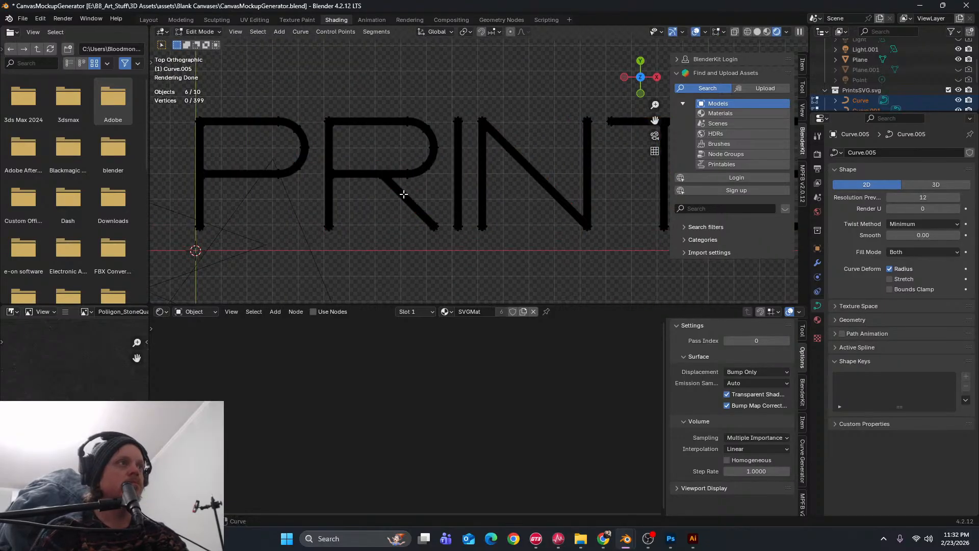
pyautogui.press('Tab')
pyautogui.press('Tab')
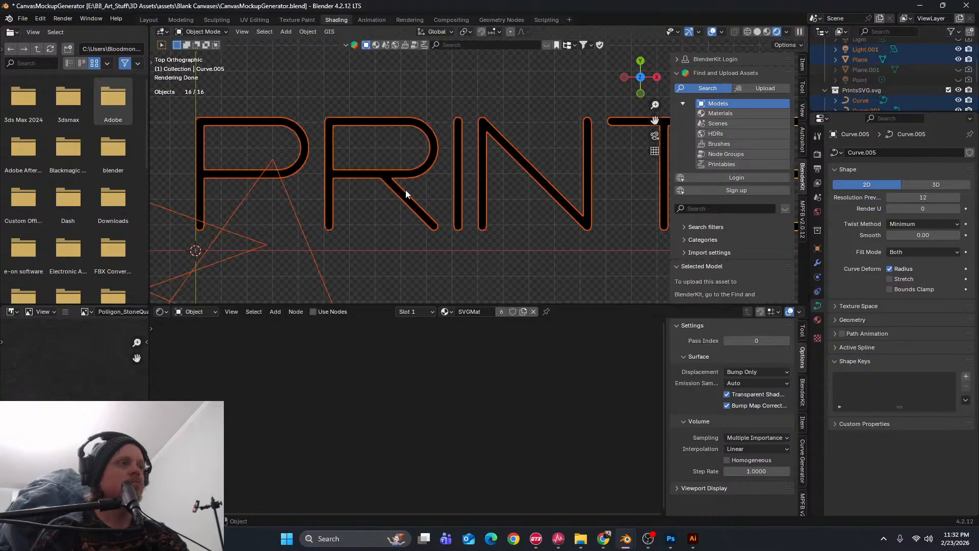
pyautogui.press('a')
pyautogui.scroll(-4, 491, 189)
pyautogui.scroll(-3, 464, 182)
pyautogui.click(478, 188)
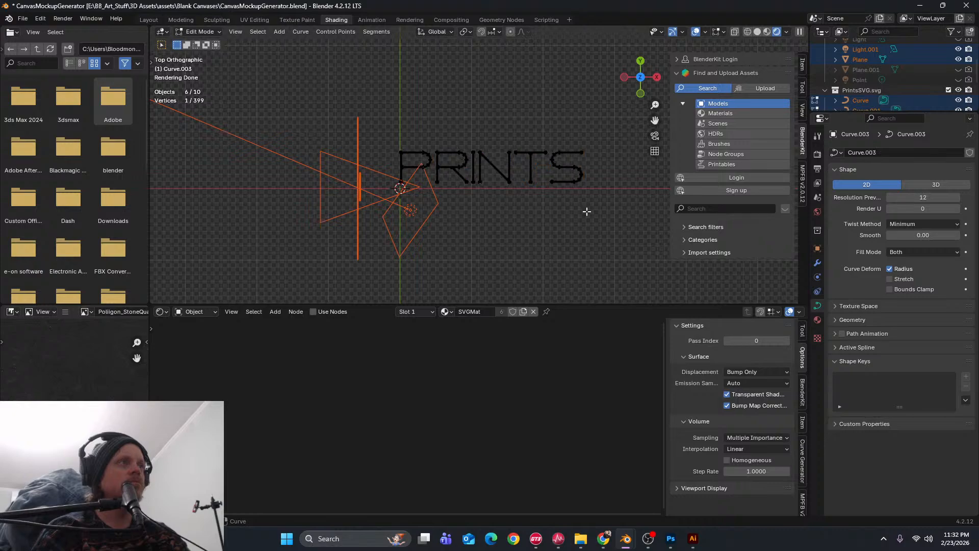
pyautogui.moveTo(599, 208); pyautogui.dragTo(374, 115)
pyautogui.moveTo(454, 258); pyautogui.dragTo(476, 214, button='middle')
pyautogui.click(422, 216)
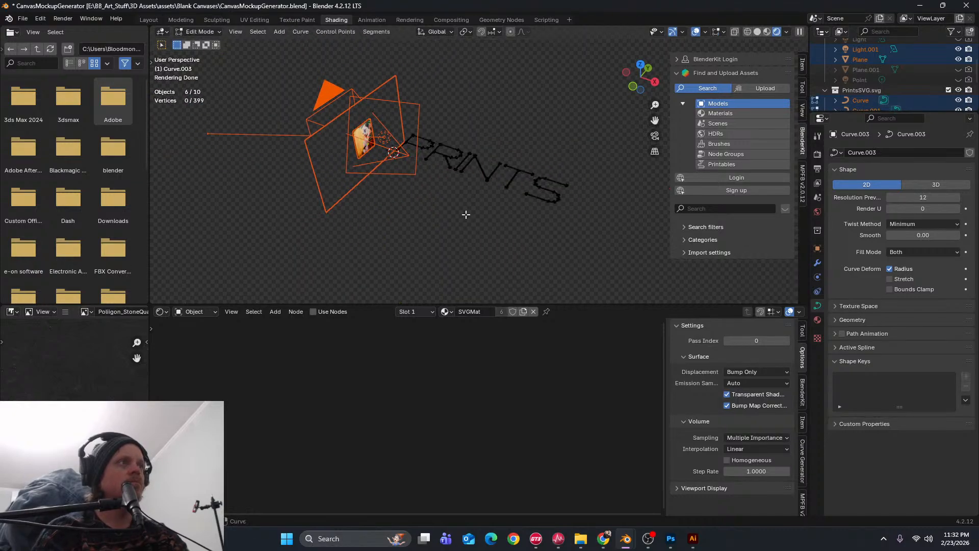
pyautogui.click(200, 32)
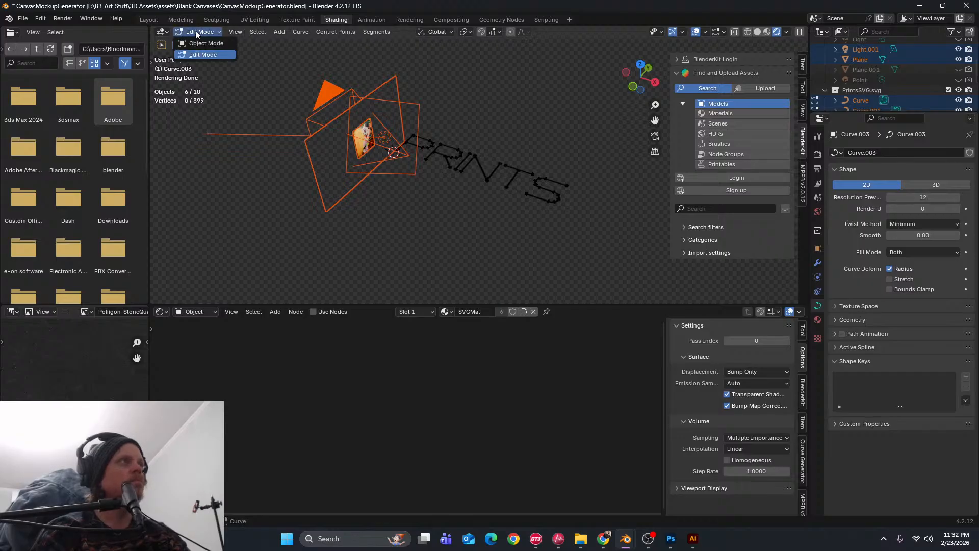
pyautogui.click(201, 41)
# Select the PRINTS letters and remove the camera, lights and canvas objects from the selection
pyautogui.click(478, 170)
pyautogui.moveTo(463, 165); pyautogui.dragTo(491, 227, button='middle')
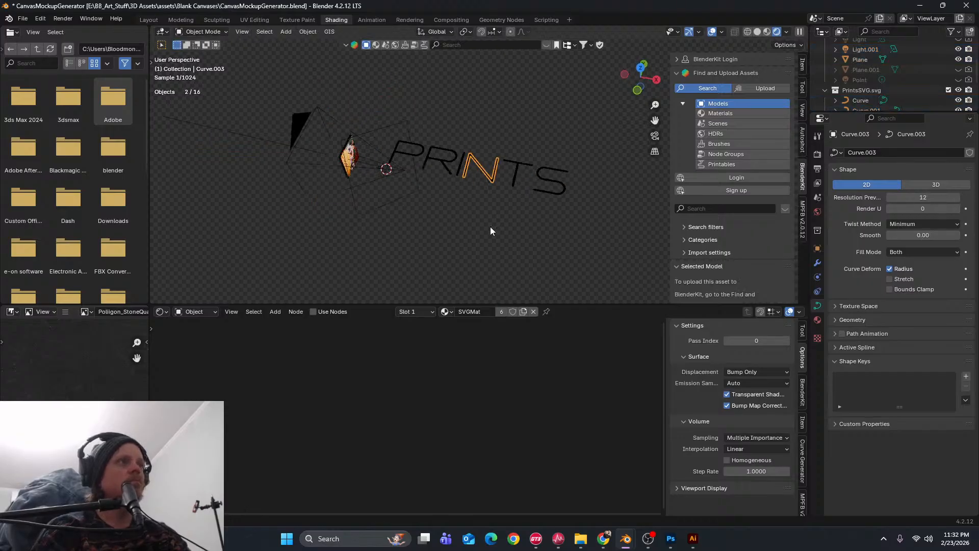
pyautogui.moveTo(386, 128); pyautogui.dragTo(588, 186)
pyautogui.moveTo(589, 186); pyautogui.dragTo(366, 106, button='middle')
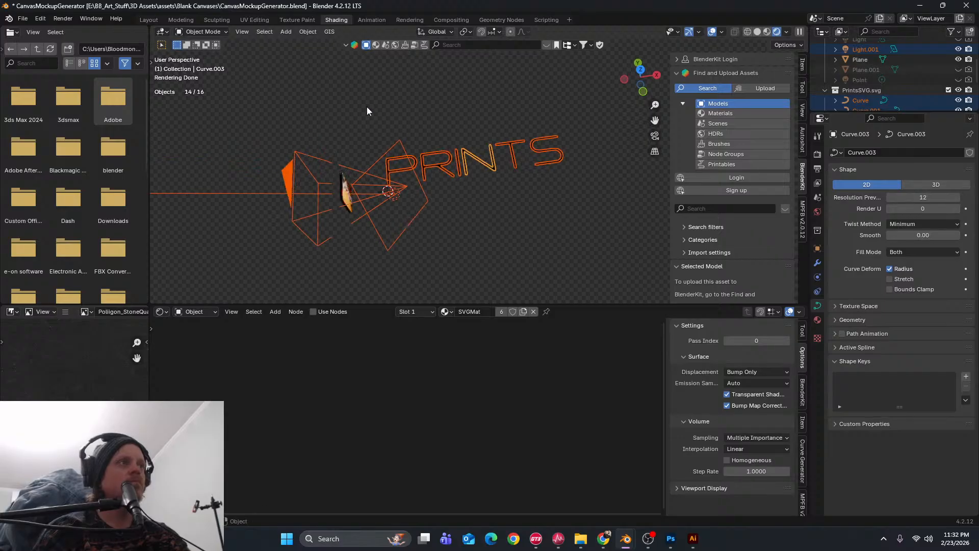
pyautogui.moveTo(607, 176); pyautogui.dragTo(464, 176, button='middle')
pyautogui.keyDown('ctrl'); pyautogui.moveTo(356, 163); pyautogui.dragTo(390, 218); pyautogui.keyUp('ctrl')
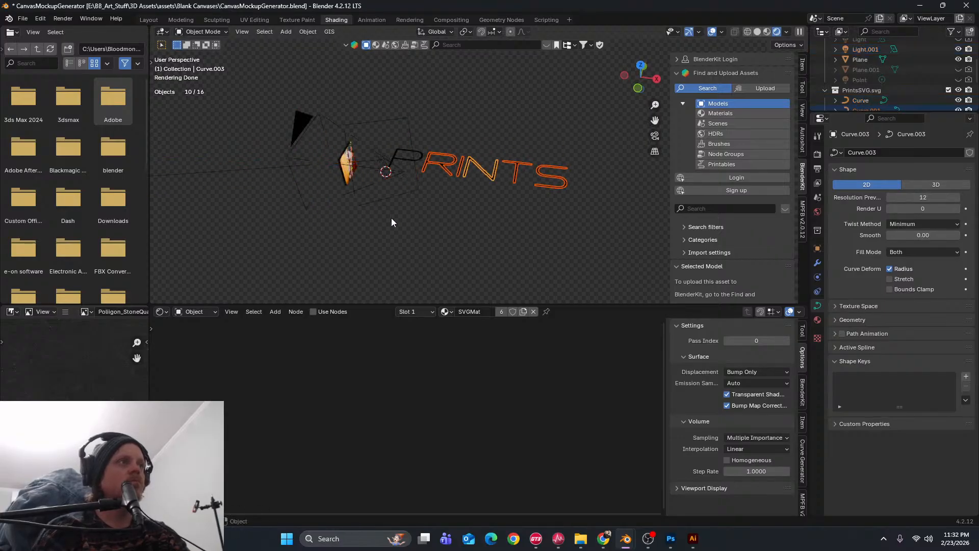
# Add the letter P back to the selection while keeping the scene objects deselected
pyautogui.moveTo(391, 218); pyautogui.dragTo(364, 177, button='middle')
pyautogui.moveTo(436, 180); pyautogui.dragTo(400, 193, button='middle')
pyautogui.scroll(1, 482, 133)
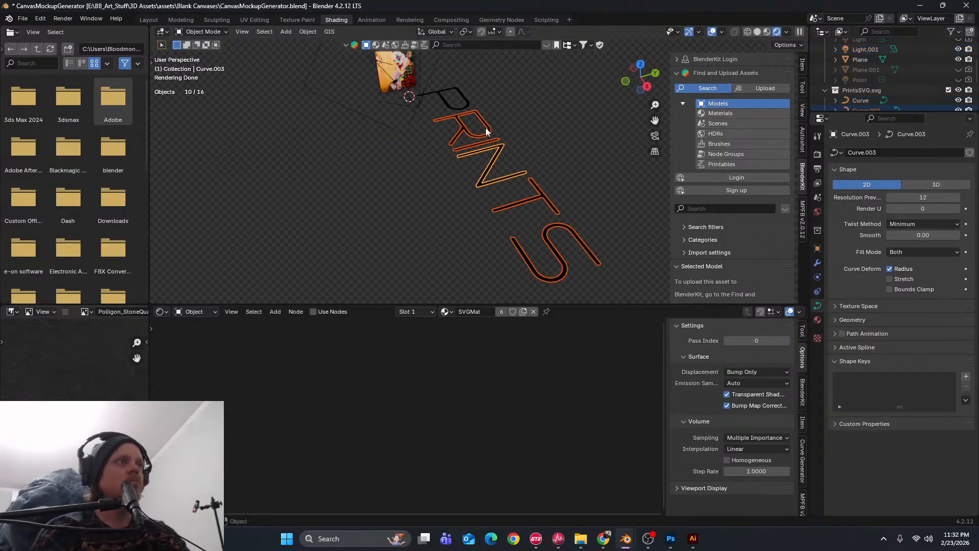
pyautogui.keyDown('shift'); pyautogui.moveTo(485, 131); pyautogui.dragTo(439, 183, button='middle'); pyautogui.keyUp('shift')
pyautogui.scroll(1, 437, 183)
pyautogui.keyDown('shift'); pyautogui.moveTo(386, 159); pyautogui.dragTo(445, 216); pyautogui.keyUp('shift')
pyautogui.keyDown('ctrl'); pyautogui.moveTo(431, 98); pyautogui.dragTo(466, 131); pyautogui.keyUp('ctrl')
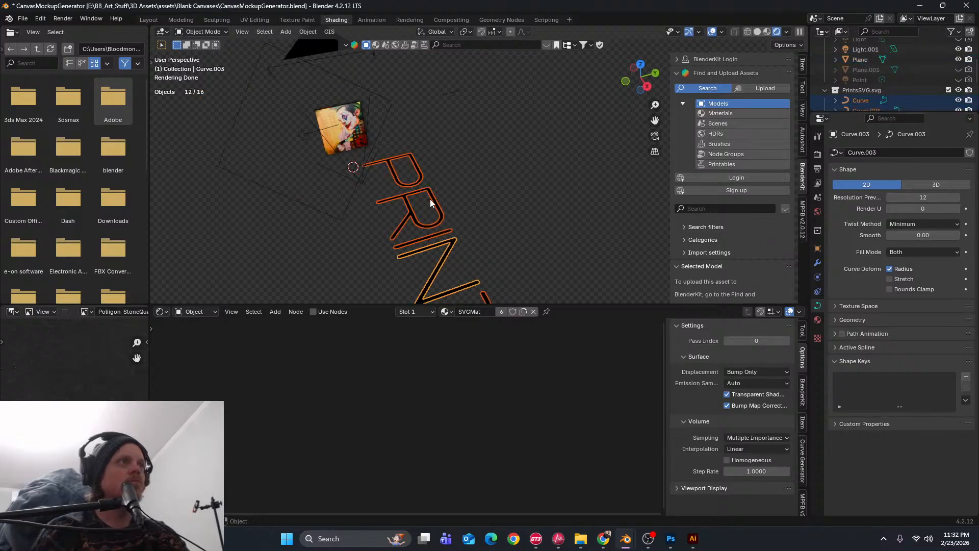
# Move the selected PRINTS letters along the X axis, away from the canvas
pyautogui.moveTo(430, 200); pyautogui.dragTo(577, 206, button='middle')
pyautogui.moveTo(463, 278)
pyautogui.keyDown('shift'); pyautogui.mouseDown(button='middle')
pyautogui.moveTo(480, 207)
pyautogui.moveTo(461, 286)
pyautogui.mouseUp(button='middle'); pyautogui.keyUp('shift')
pyautogui.scroll(-3, 480, 207)
pyautogui.press('g')
pyautogui.press('x')
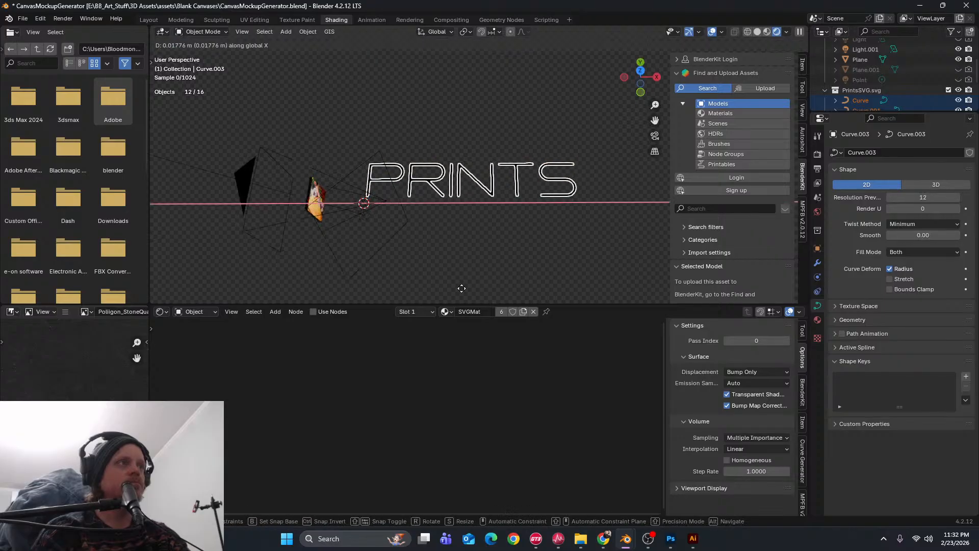
pyautogui.click(551, 283)
# Convert the selected letter curves to meshes
pyautogui.scroll(5, 519, 223)
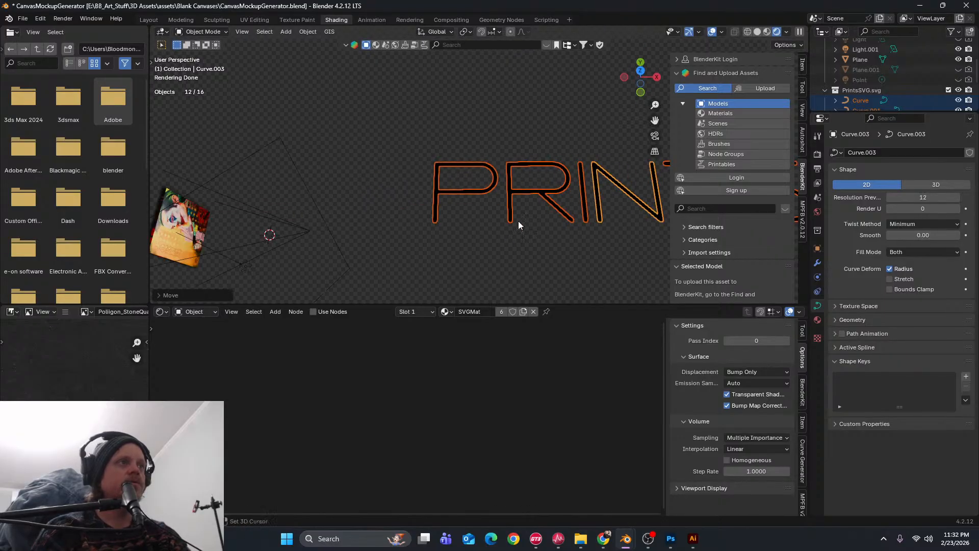
pyautogui.click(308, 32)
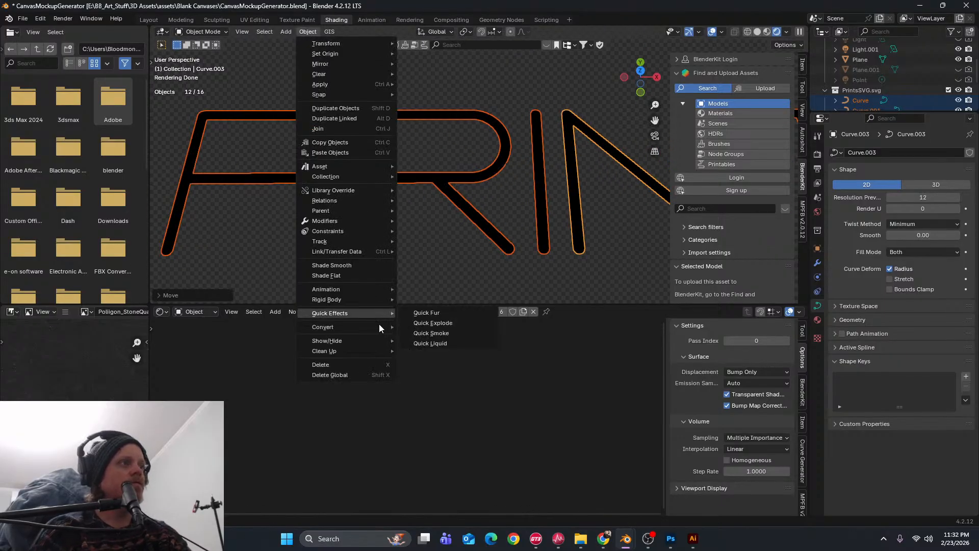
pyautogui.moveTo(369, 327)
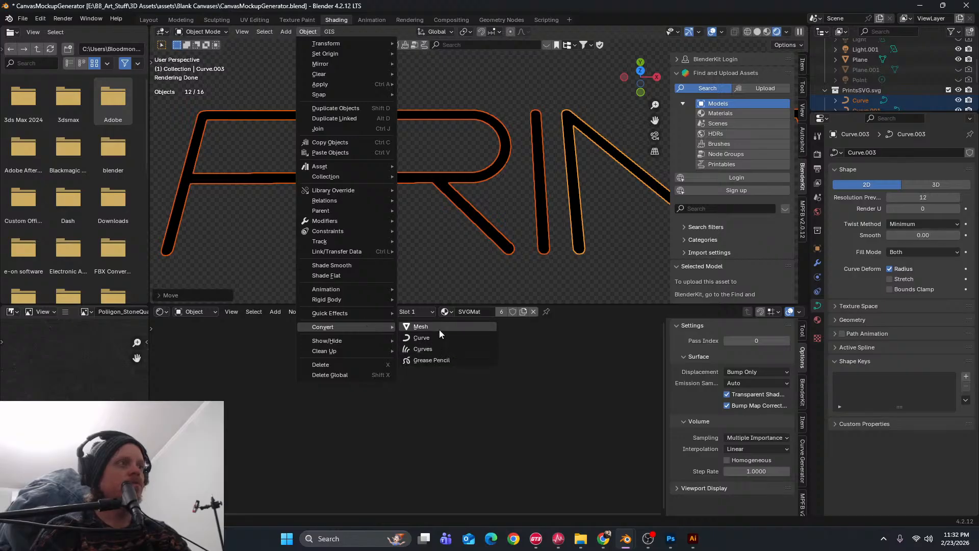
pyautogui.click(440, 327)
# Enter Edit Mode on the letter meshes and switch the viewport to solid shading
pyautogui.press('Tab')
pyautogui.scroll(4, 416, 225)
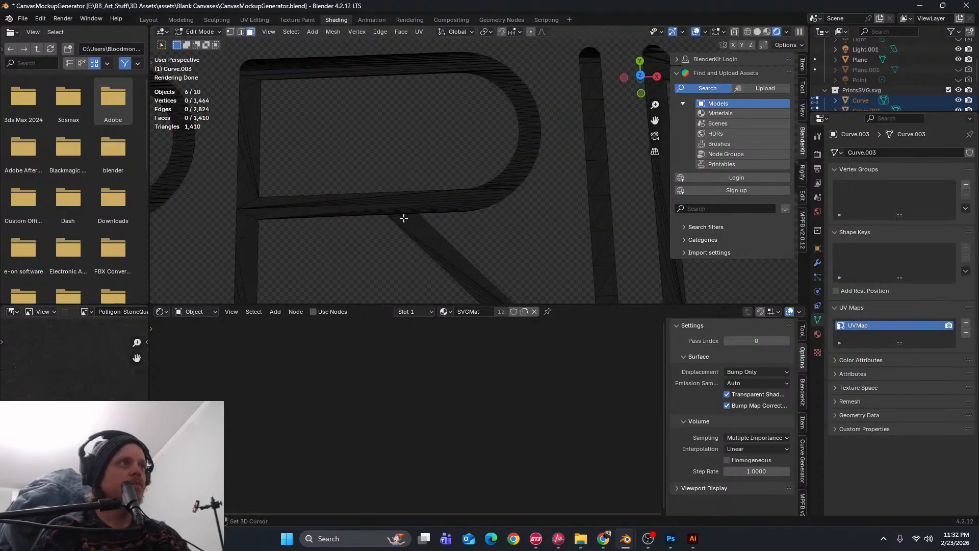
pyautogui.scroll(3, 408, 219)
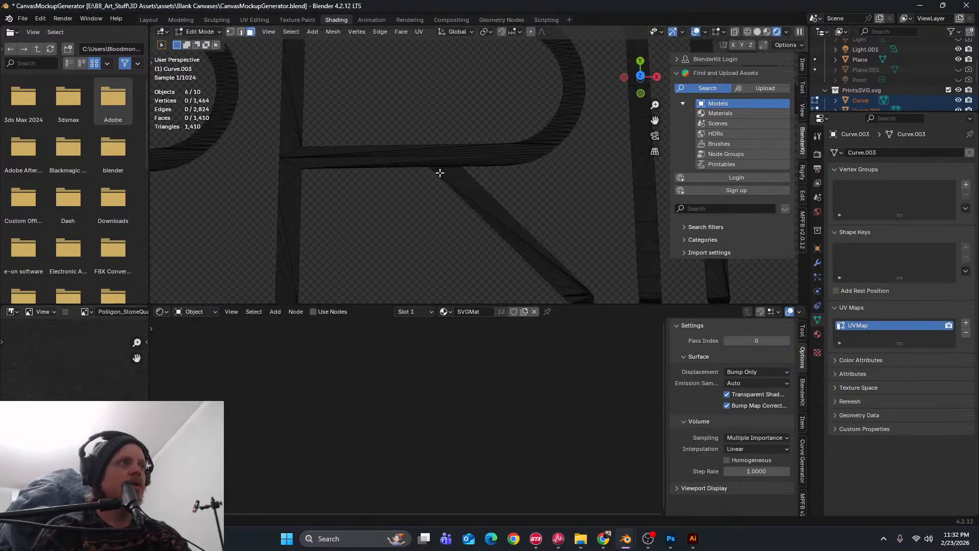
pyautogui.click(758, 32)
pyautogui.scroll(-4, 312, 181)
pyautogui.keyDown('shift'); pyautogui.moveTo(658, 194); pyautogui.dragTo(339, 190, button='middle'); pyautogui.keyUp('shift')
pyautogui.keyDown('shift'); pyautogui.moveTo(449, 197); pyautogui.dragTo(342, 194, button='middle'); pyautogui.keyUp('shift')
pyautogui.scroll(2, 343, 195)
pyautogui.scroll(-5, 340, 195)
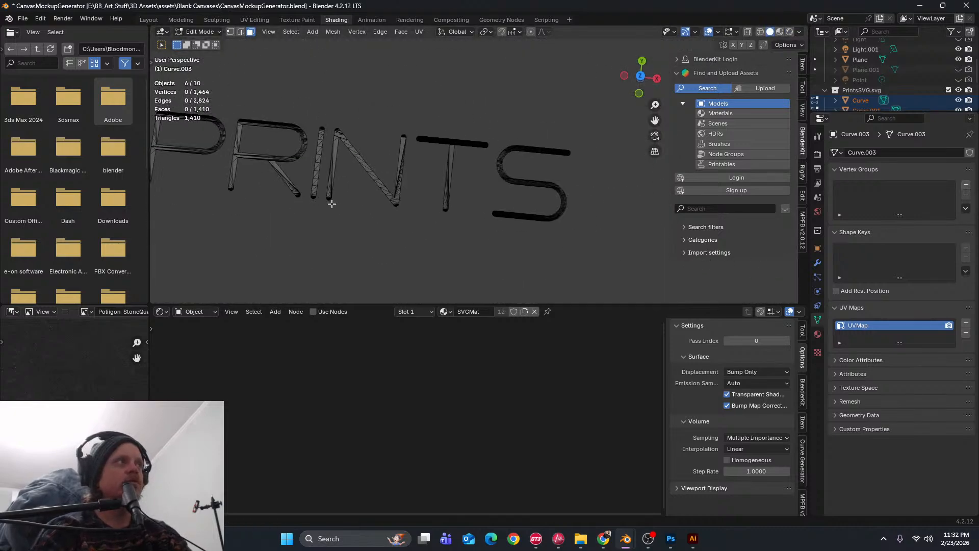
# Select all geometry of the PRINTS letters and simplify it with Limited Dissolve
pyautogui.press('a')
pyautogui.moveTo(278, 198); pyautogui.dragTo(330, 203, button='middle')
pyautogui.scroll(3, 390, 212)
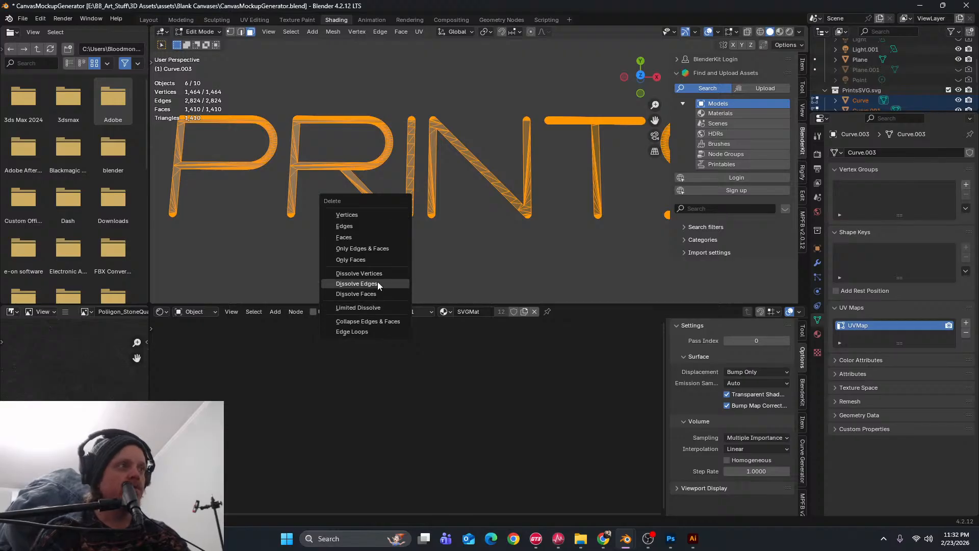
pyautogui.click(380, 308)
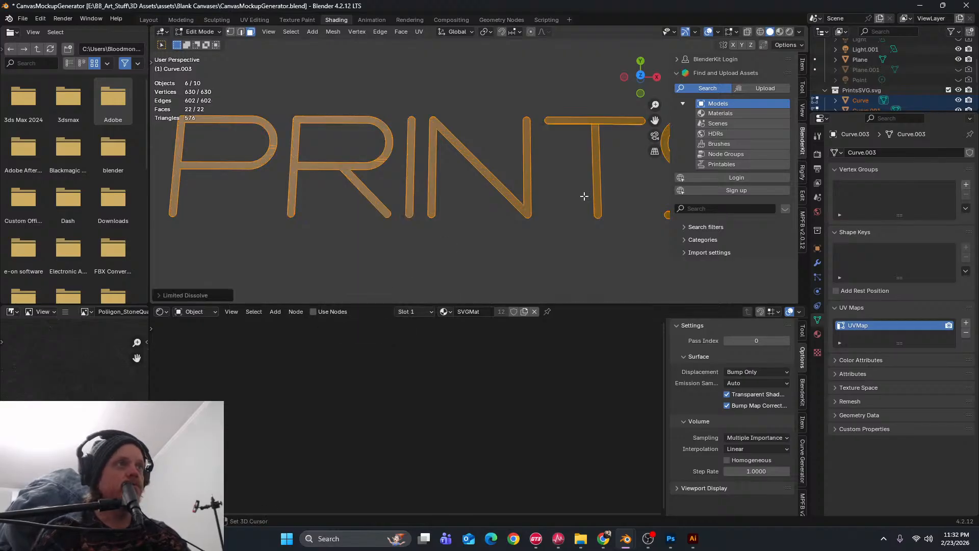
# Delete the two leftover edges crossing the curved bowl of the letter P in edge select mode
pyautogui.keyDown('shift'); pyautogui.moveTo(584, 195); pyautogui.dragTo(490, 209, button='middle'); pyautogui.keyUp('shift')
pyautogui.scroll(8, 490, 208)
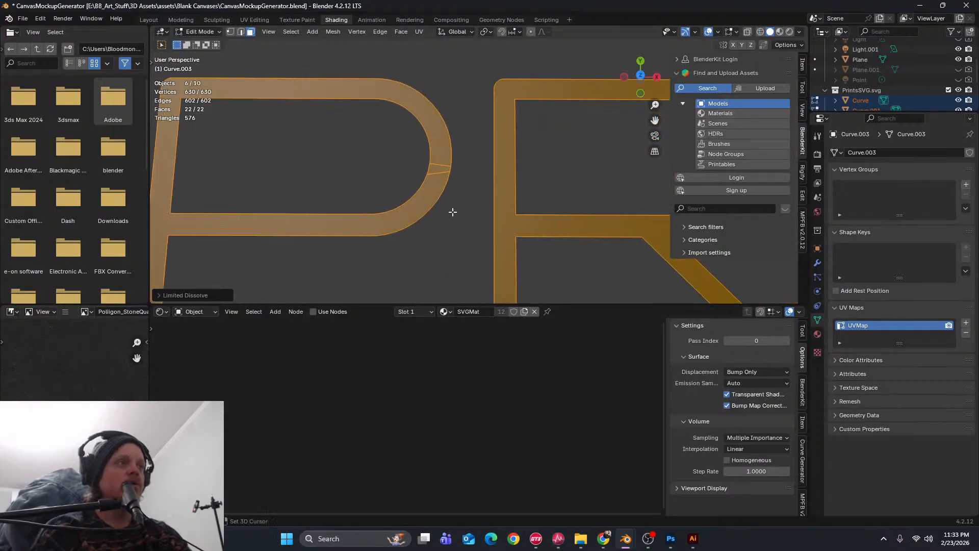
pyautogui.keyDown('shift'); pyautogui.moveTo(452, 212); pyautogui.dragTo(393, 213, button='middle'); pyautogui.keyUp('shift')
pyautogui.scroll(-2, 416, 225)
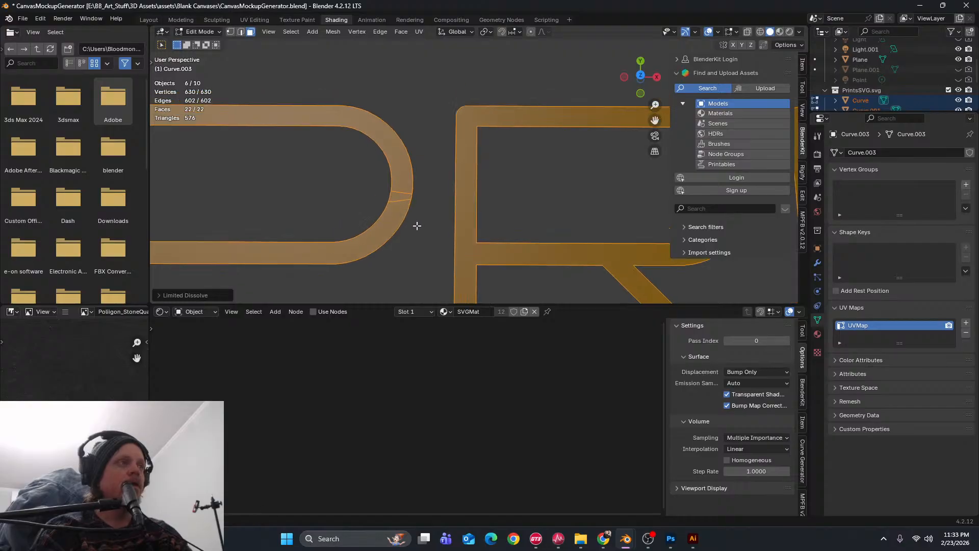
pyautogui.scroll(4, 438, 212)
pyautogui.press('2')
pyautogui.click(423, 230)
pyautogui.keyDown('shift'); pyautogui.moveTo(423, 230); pyautogui.dragTo(451, 204, button='middle'); pyautogui.keyUp('shift')
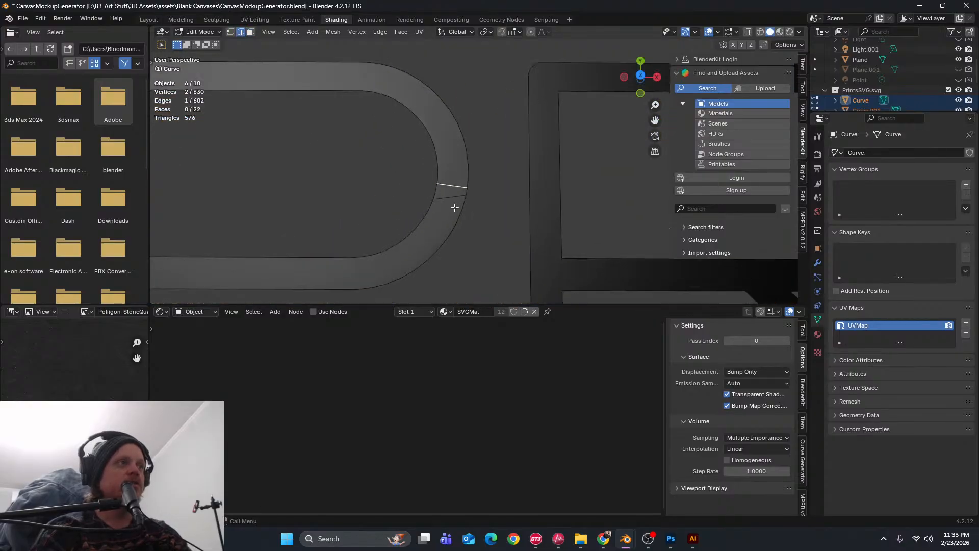
pyautogui.press('x')
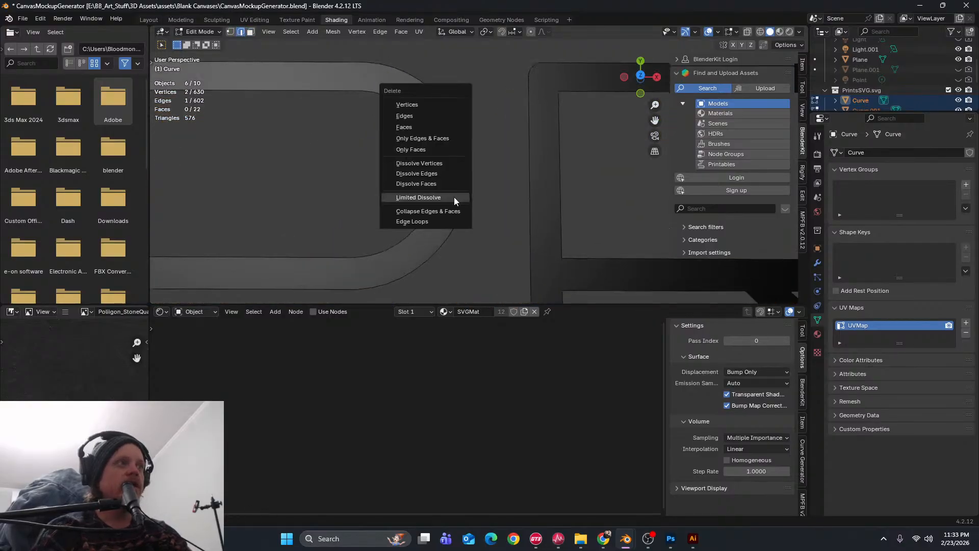
pyautogui.click(430, 115)
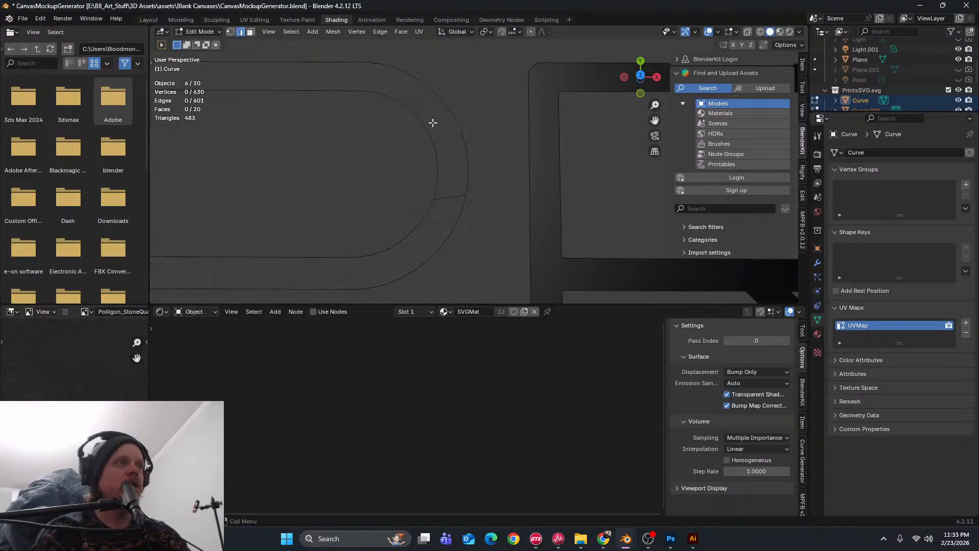
pyautogui.press('x')
pyautogui.click(451, 197)
# Delete the two leftover edges crossing the curved bowl of the letter R
pyautogui.scroll(-3, 461, 202)
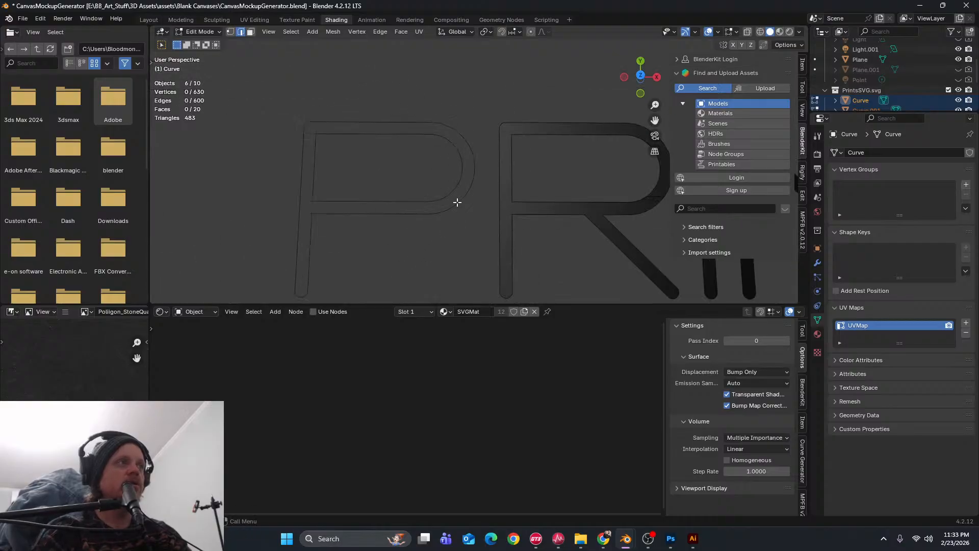
pyautogui.scroll(-2, 457, 202)
pyautogui.scroll(4, 448, 187)
pyautogui.click(439, 185)
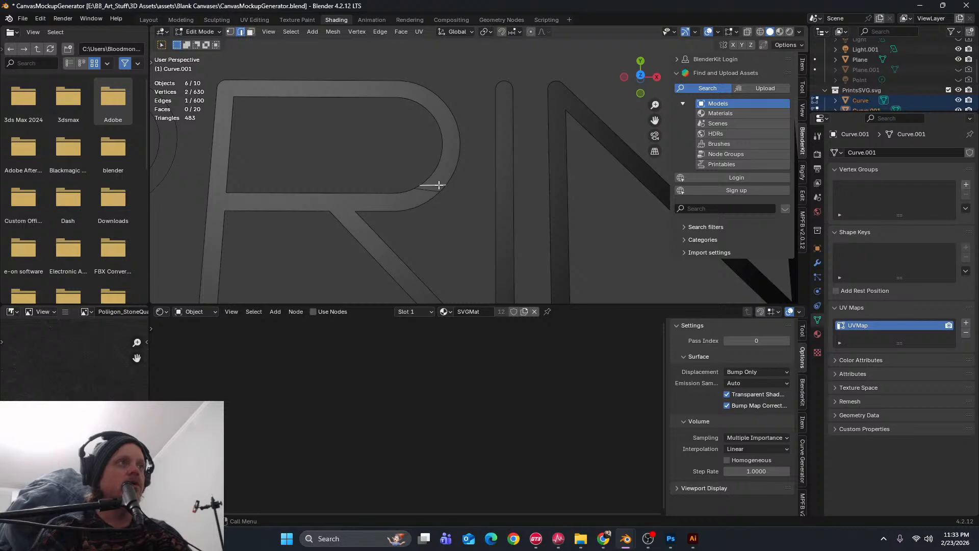
pyautogui.press('x')
pyautogui.click(439, 185)
pyautogui.click(426, 190)
pyautogui.press('x')
pyautogui.click(426, 190)
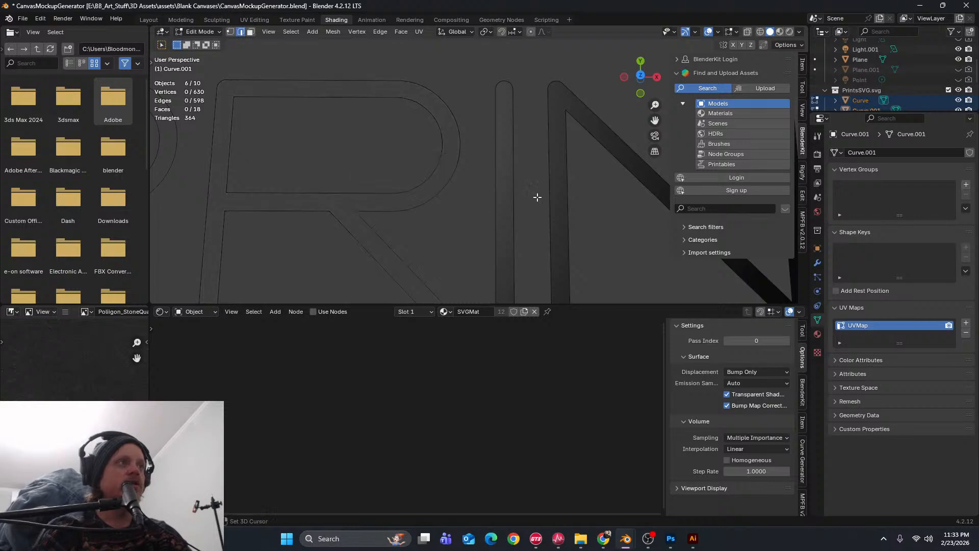
# Delete the edge separating the letter T's stem from its crossbar
pyautogui.keyDown('shift'); pyautogui.moveTo(554, 215); pyautogui.dragTo(394, 205, button='middle'); pyautogui.keyUp('shift')
pyautogui.keyDown('shift'); pyautogui.moveTo(327, 232); pyautogui.dragTo(363, 176, button='middle'); pyautogui.keyUp('shift')
pyautogui.keyDown('shift'); pyautogui.moveTo(516, 158); pyautogui.dragTo(412, 202, button='middle'); pyautogui.keyUp('shift')
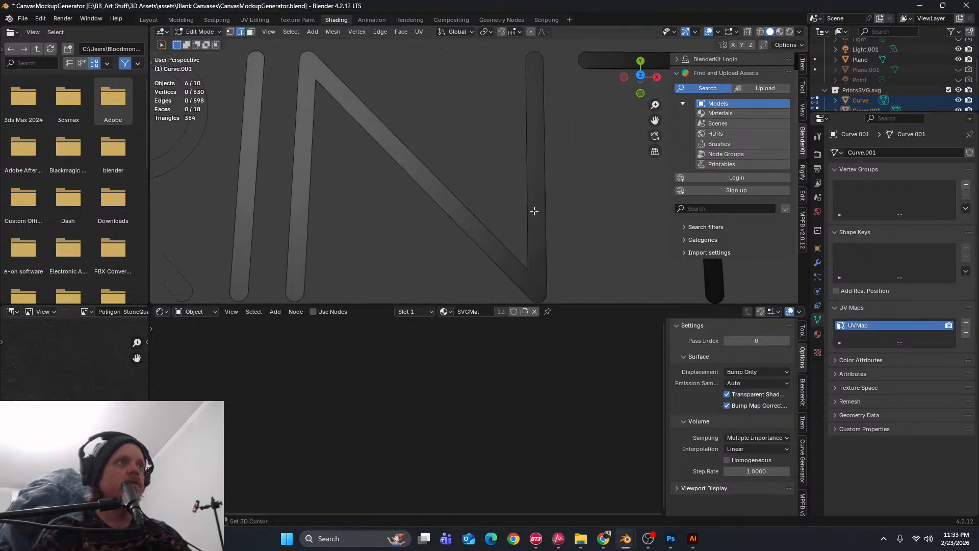
pyautogui.keyDown('shift'); pyautogui.moveTo(534, 211); pyautogui.dragTo(461, 131, button='middle'); pyautogui.keyUp('shift')
pyautogui.click(448, 87)
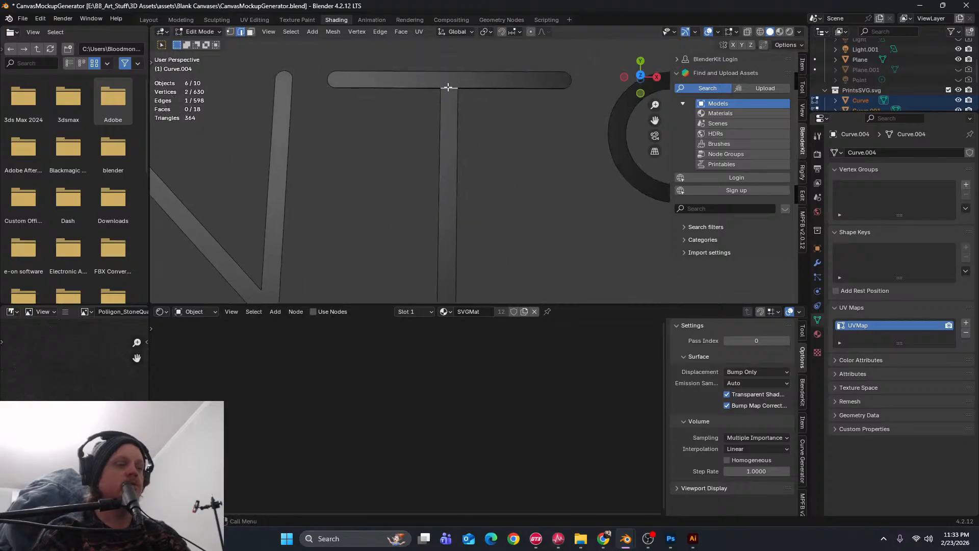
pyautogui.press('x')
pyautogui.click(448, 87)
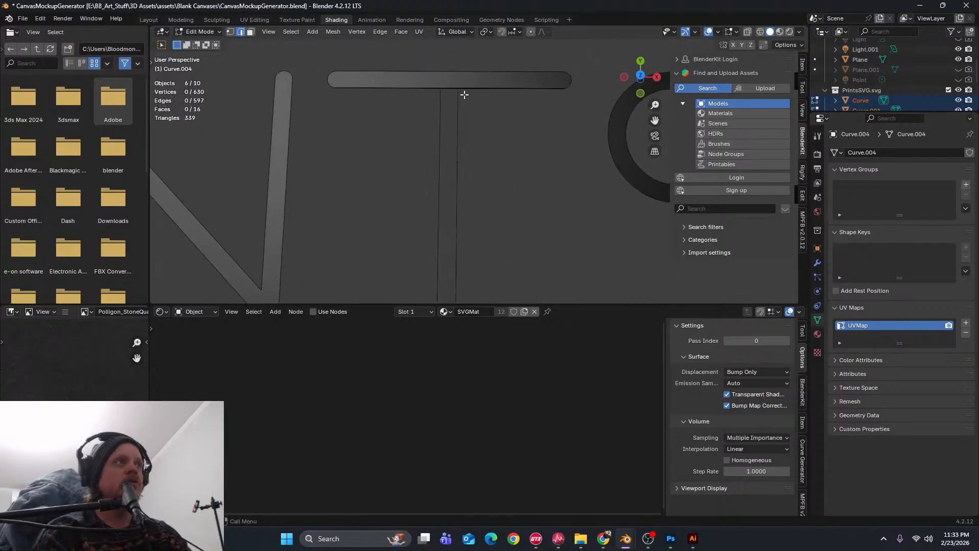
# Delete one more overlapping edge where the letter T's stem meets its crossbar
pyautogui.keyDown('shift'); pyautogui.moveTo(520, 101); pyautogui.dragTo(436, 180, button='middle'); pyautogui.keyUp('shift')
pyautogui.keyDown('shift'); pyautogui.moveTo(491, 221); pyautogui.dragTo(396, 144, button='middle'); pyautogui.keyUp('shift')
pyautogui.scroll(-3, 396, 145)
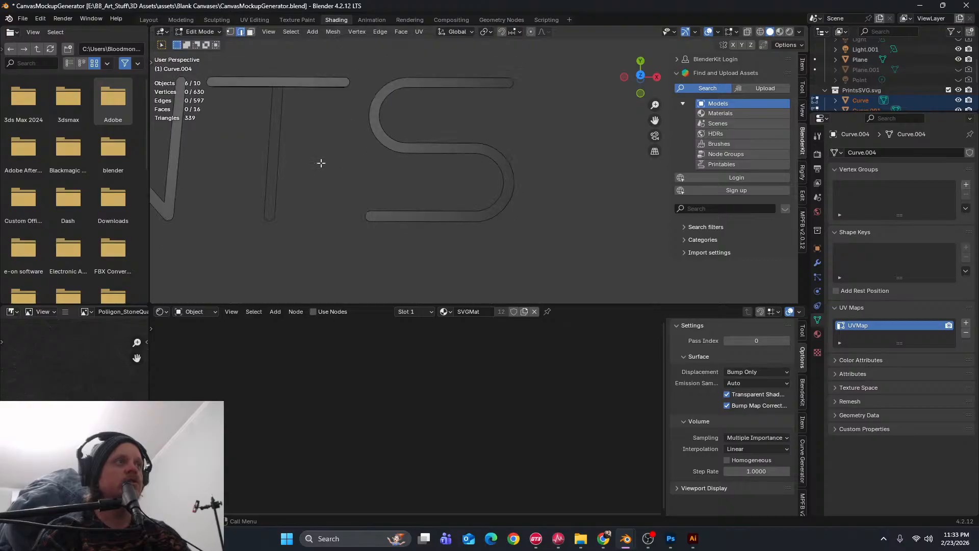
pyautogui.keyDown('shift'); pyautogui.moveTo(237, 156); pyautogui.dragTo(435, 175, button='middle'); pyautogui.keyUp('shift')
pyautogui.keyDown('shift'); pyautogui.moveTo(325, 169); pyautogui.dragTo(413, 186, button='middle'); pyautogui.keyUp('shift')
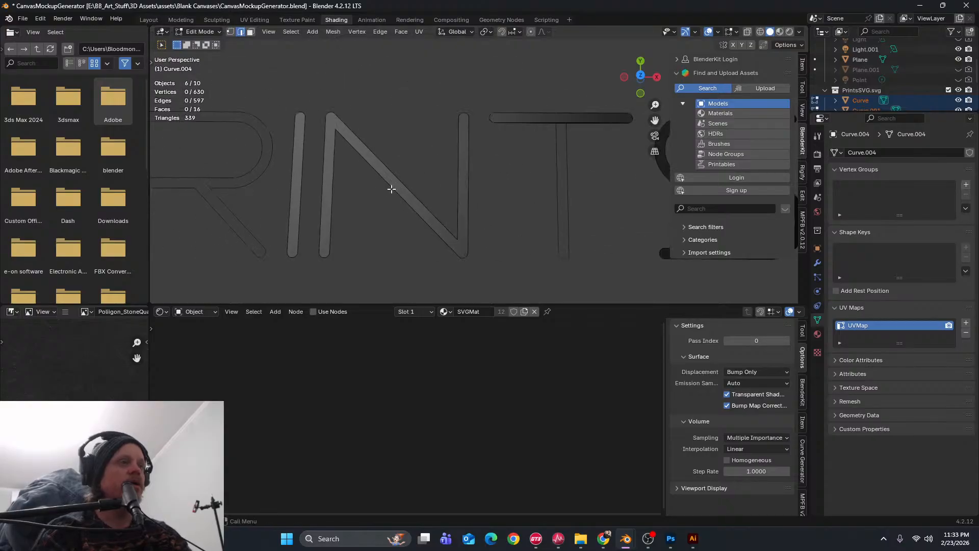
pyautogui.keyDown('shift'); pyautogui.moveTo(590, 148); pyautogui.dragTo(472, 192, button='middle'); pyautogui.keyUp('shift')
pyautogui.scroll(4, 472, 192)
pyautogui.click(459, 165)
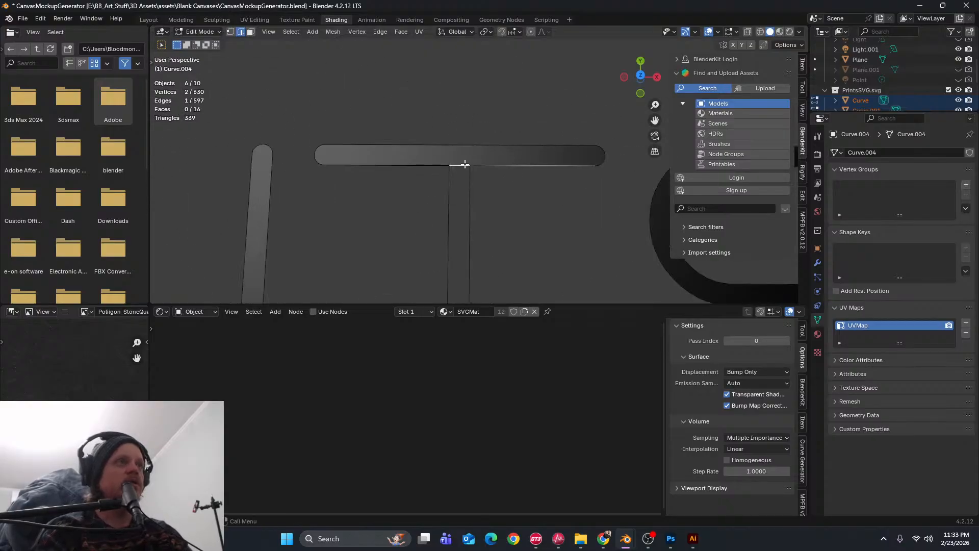
pyautogui.press('x')
pyautogui.click(459, 164)
pyautogui.click(459, 165)
pyautogui.press('x')
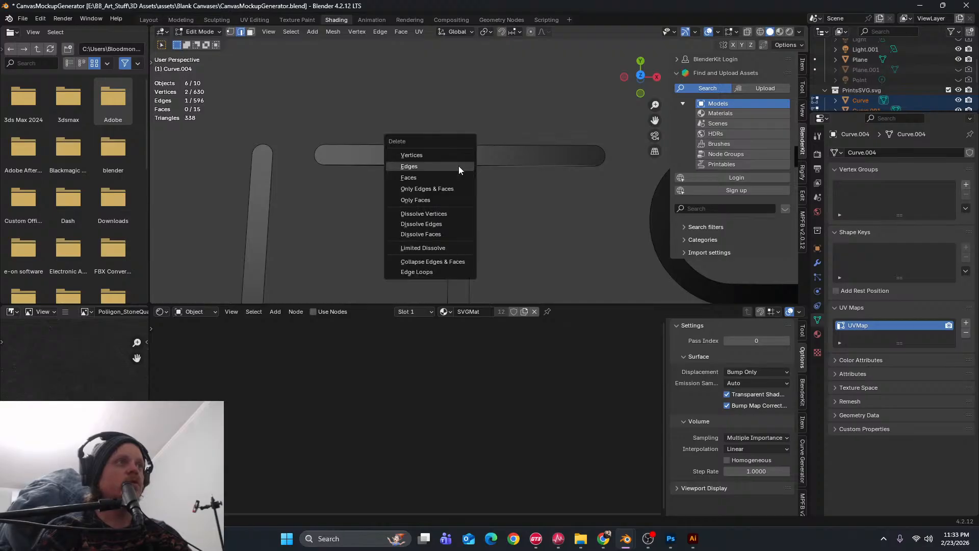
pyautogui.click(516, 148)
pyautogui.click(462, 166)
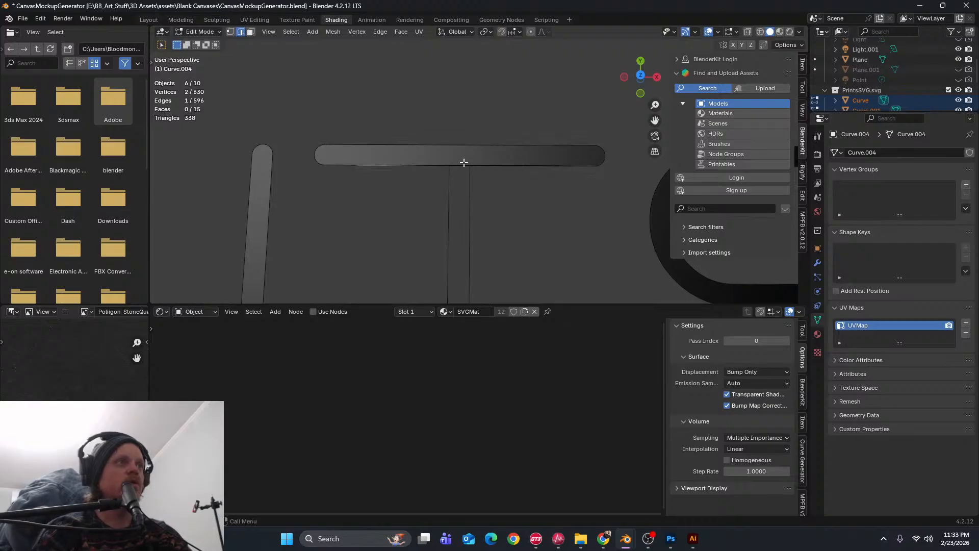
# Select all geometry of the PRINTS letters and merge the duplicate vertices by distance
pyautogui.scroll(-8, 459, 173)
pyautogui.press('a')
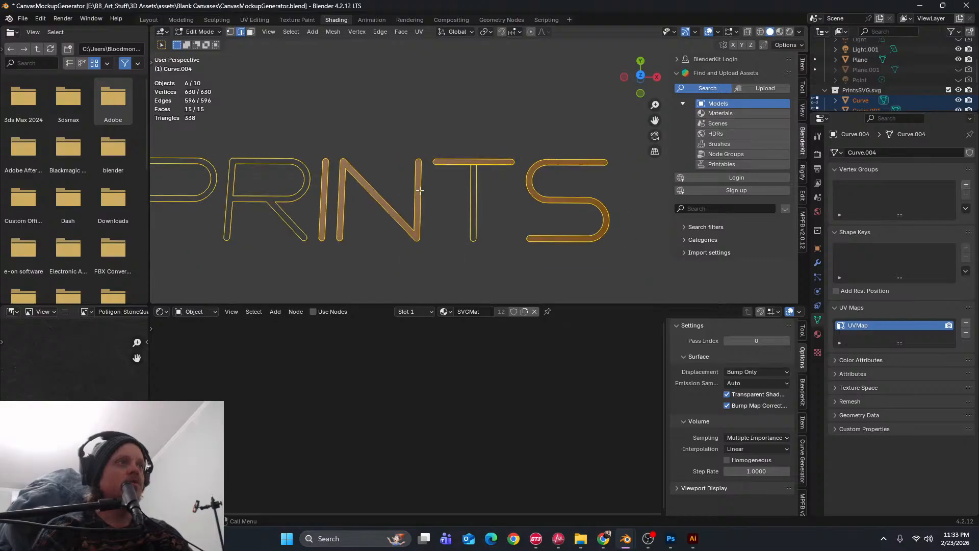
pyautogui.scroll(5, 418, 195)
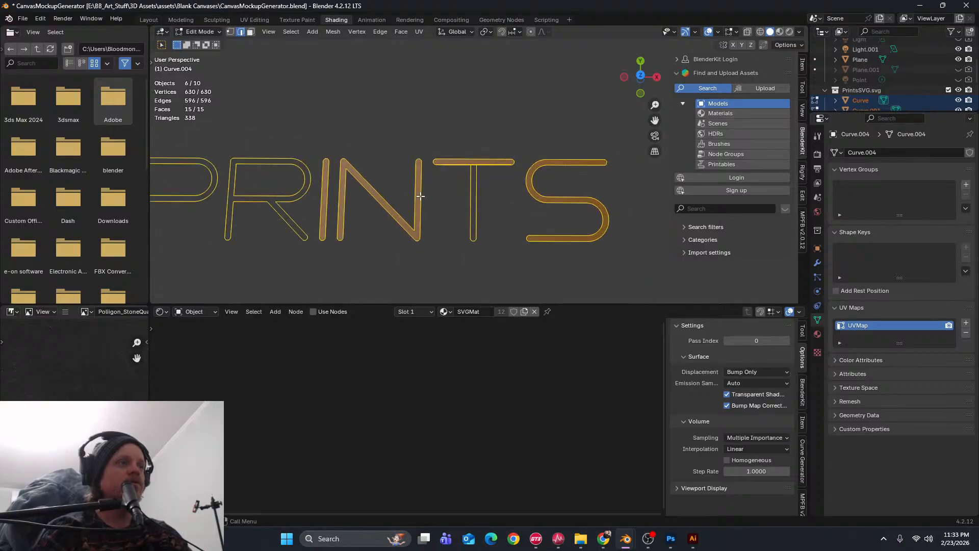
pyautogui.press('x')
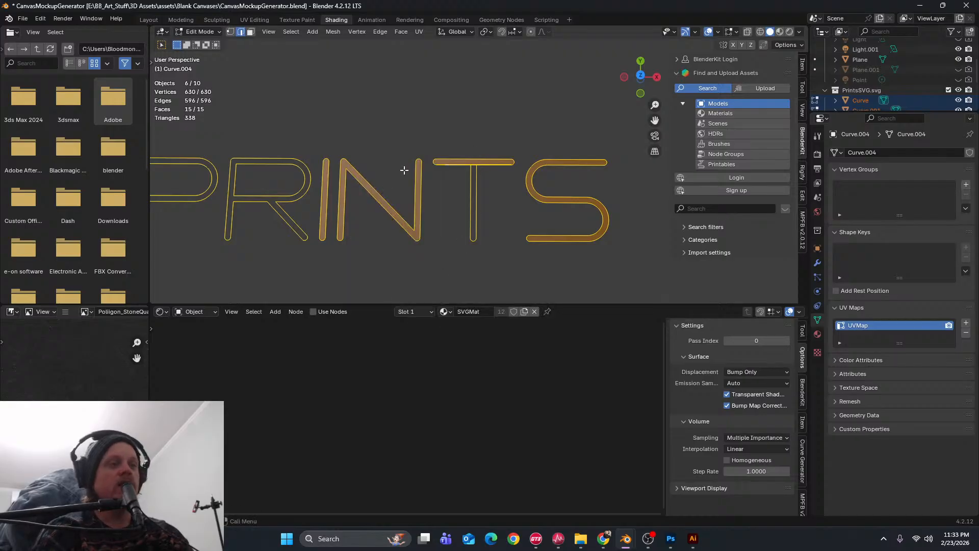
pyautogui.press('m')
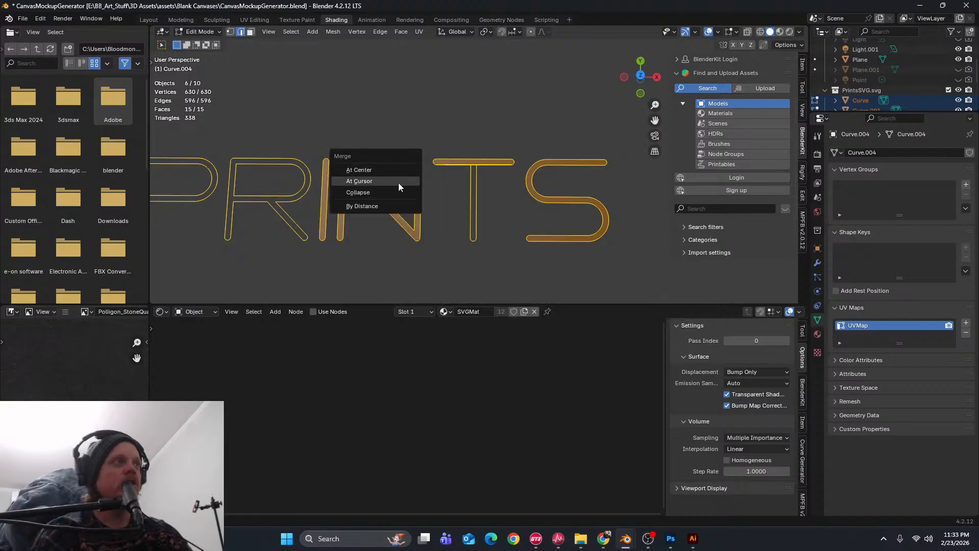
pyautogui.click(387, 207)
# Delete the stacked duplicate edges one by one at the T's stem and crossbar junction until the stem opens into the crossbar
pyautogui.scroll(10, 476, 184)
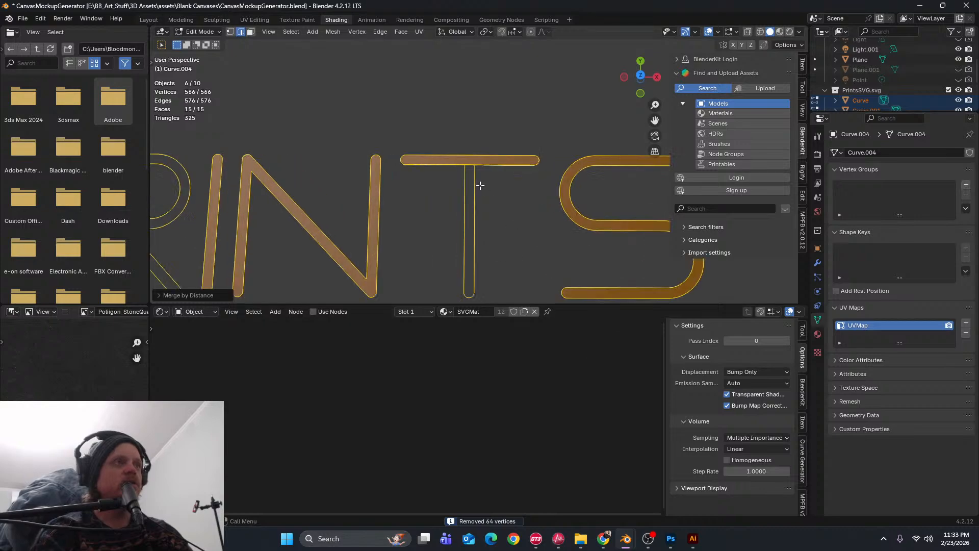
pyautogui.click(446, 165)
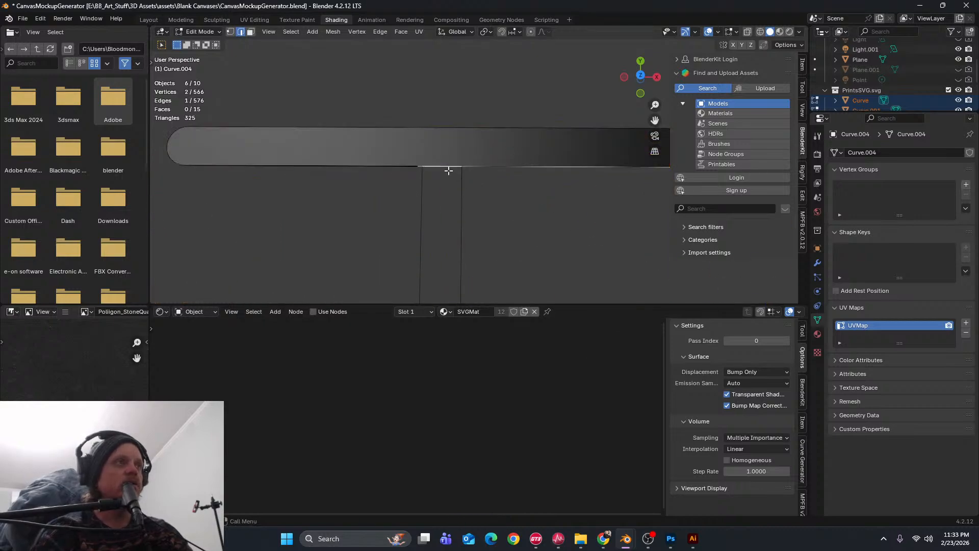
pyautogui.press('x')
pyautogui.click(433, 169)
pyautogui.press('x')
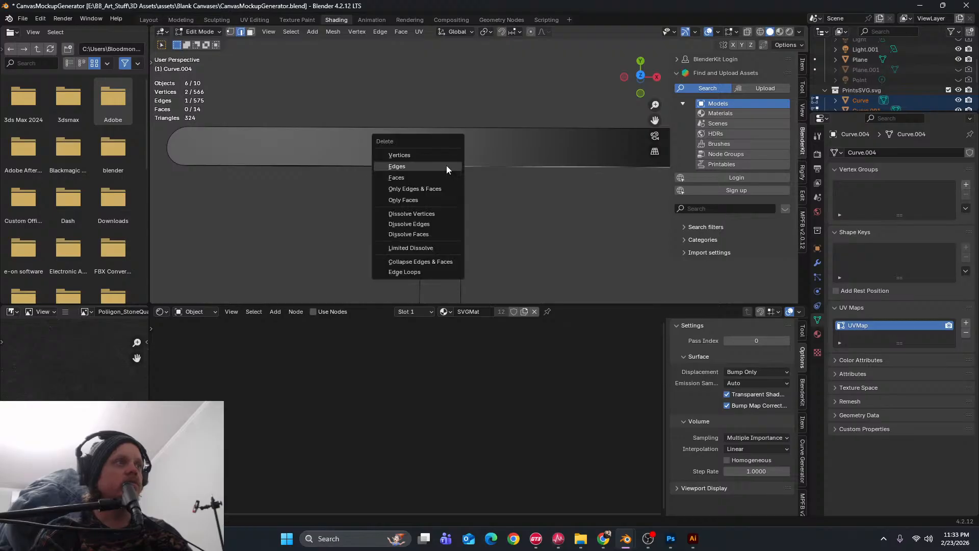
pyautogui.click(446, 165)
pyautogui.click(446, 166)
pyautogui.press('x')
pyautogui.click(446, 166)
pyautogui.click(446, 166)
pyautogui.press('x')
pyautogui.click(446, 165)
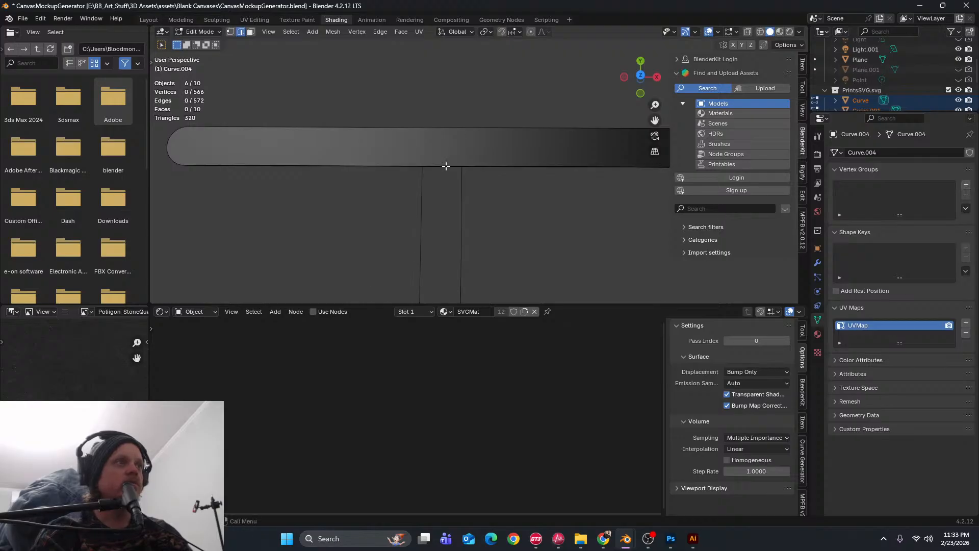
pyautogui.click(446, 166)
pyautogui.press('x')
pyautogui.click(445, 166)
pyautogui.click(446, 166)
pyautogui.press('x')
pyautogui.click(446, 166)
pyautogui.click(446, 166)
pyautogui.press('x')
pyautogui.click(445, 166)
pyautogui.click(444, 166)
pyautogui.press('x')
pyautogui.click(445, 166)
pyautogui.click(445, 166)
pyautogui.press('x')
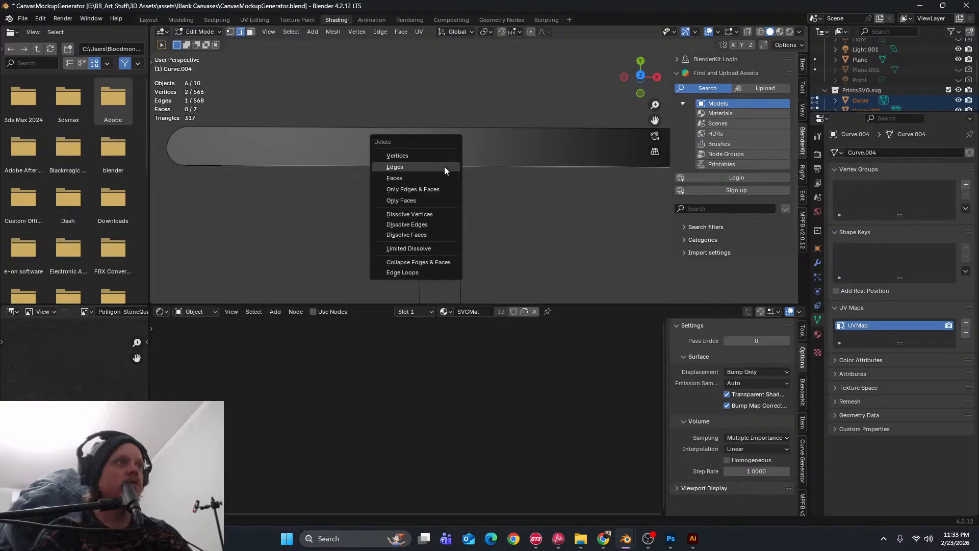
pyautogui.click(445, 167)
pyautogui.click(445, 167)
pyautogui.press('x')
pyautogui.click(445, 166)
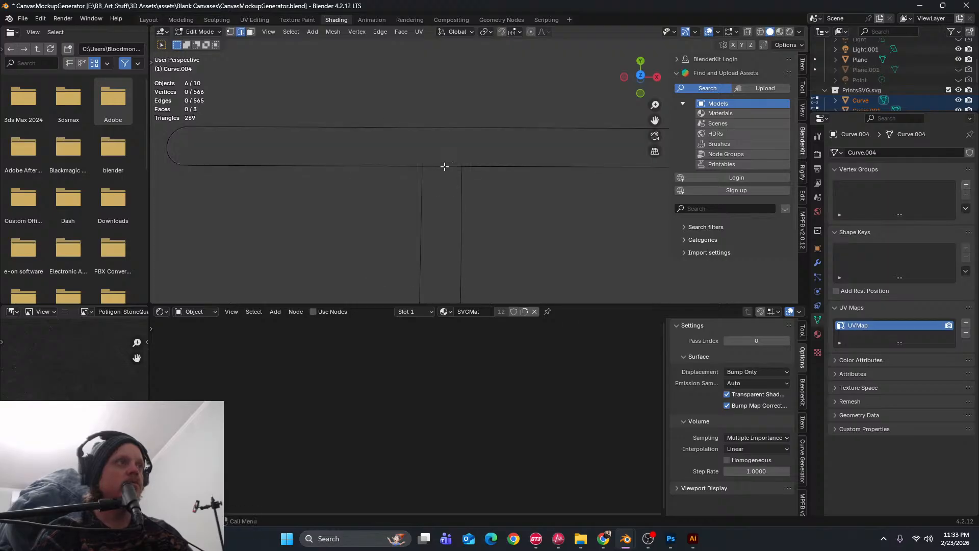
pyautogui.click(446, 158)
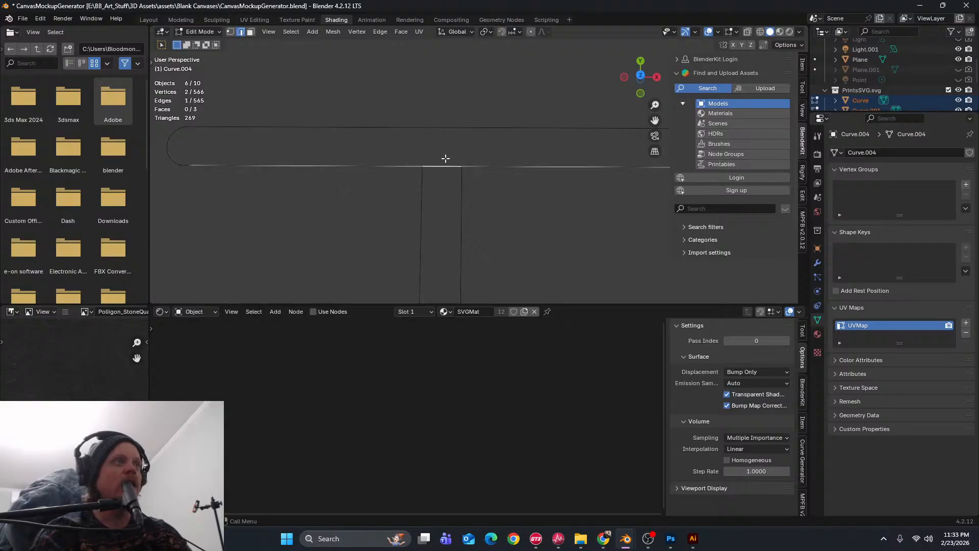
pyautogui.press('x')
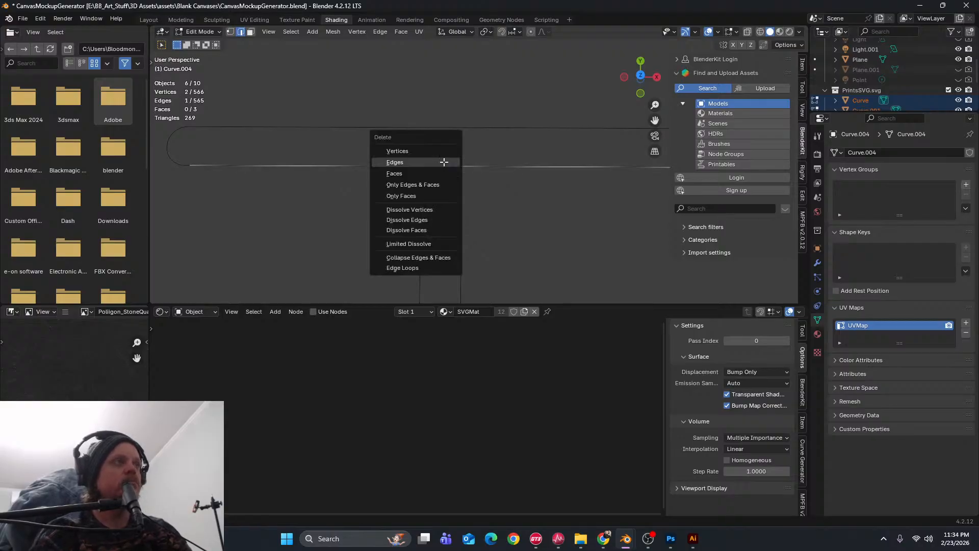
pyautogui.click(440, 166)
# Remove the letter N's fill in face select mode with Only Faces, keeping its outline edges
pyautogui.scroll(-5, 454, 171)
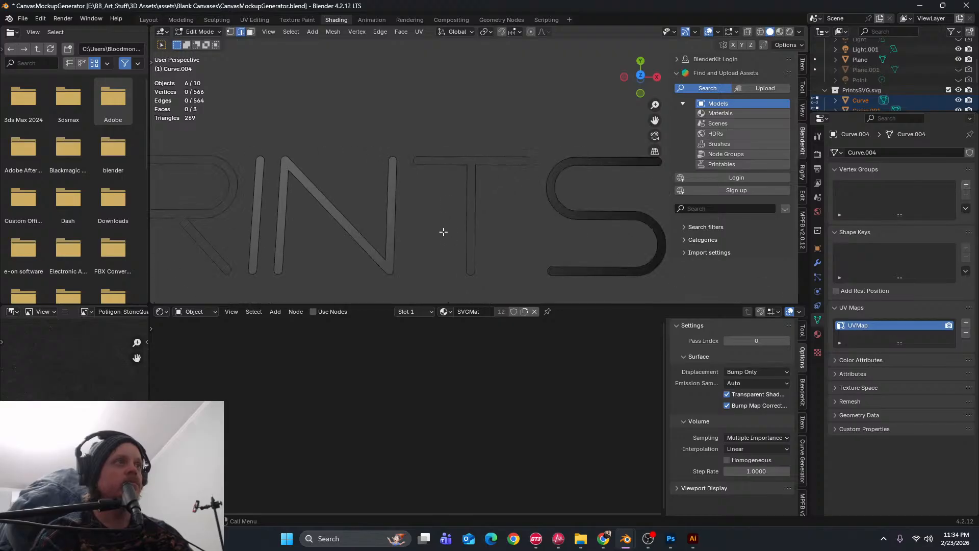
pyautogui.scroll(2, 423, 224)
pyautogui.scroll(2, 448, 200)
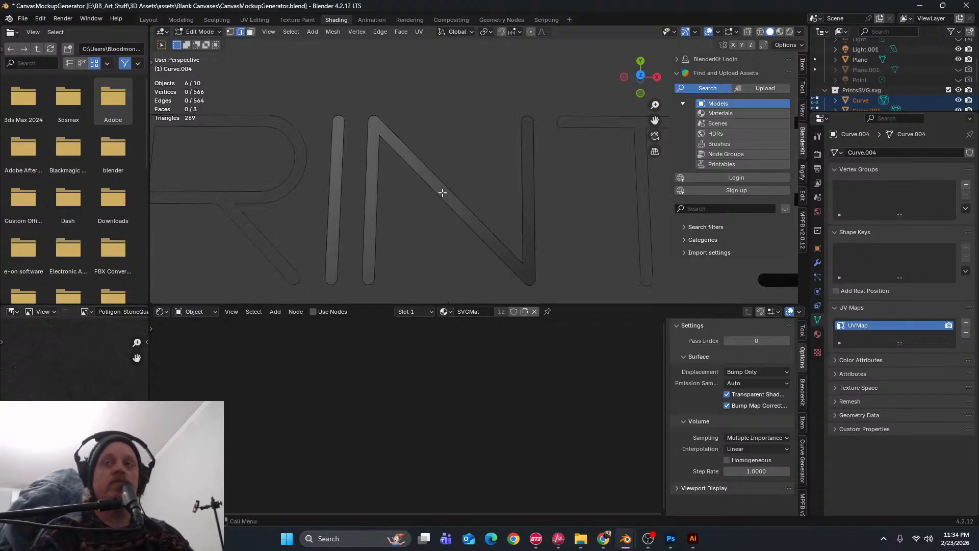
pyautogui.press('3')
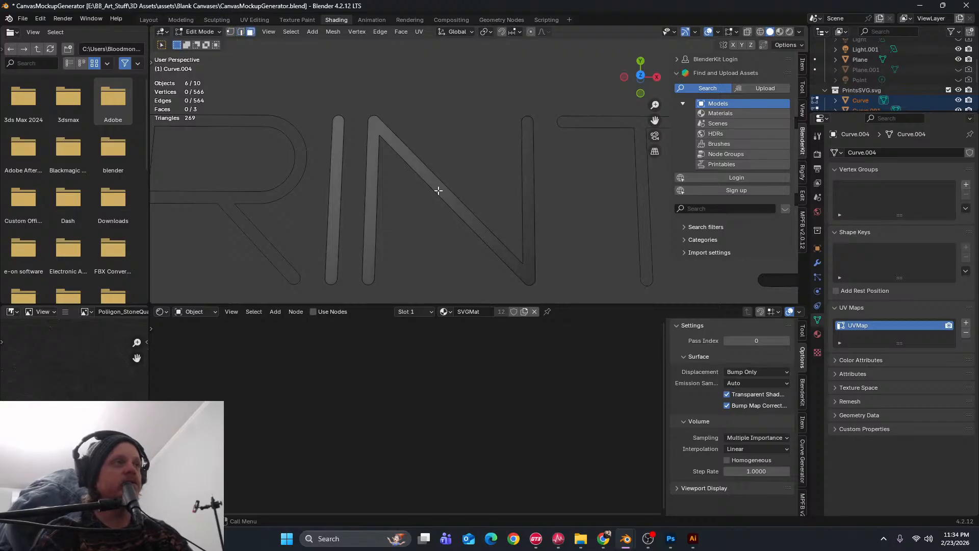
pyautogui.click(438, 190)
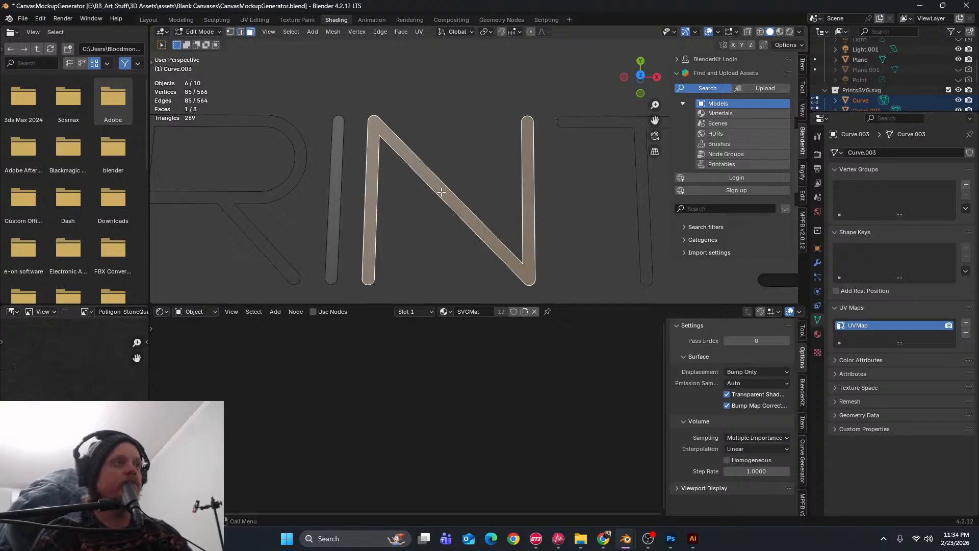
pyautogui.press('x')
pyautogui.click(432, 226)
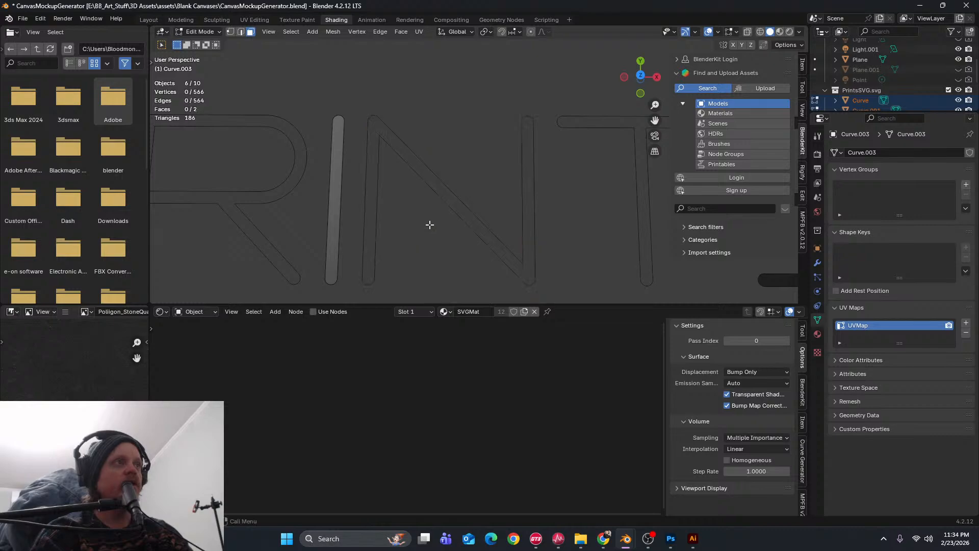
# Remove the letter I's fill with Only Faces, keeping its outline edges
pyautogui.keyDown('shift'); pyautogui.moveTo(343, 216); pyautogui.dragTo(408, 202, button='middle'); pyautogui.keyUp('shift')
pyautogui.click(400, 197)
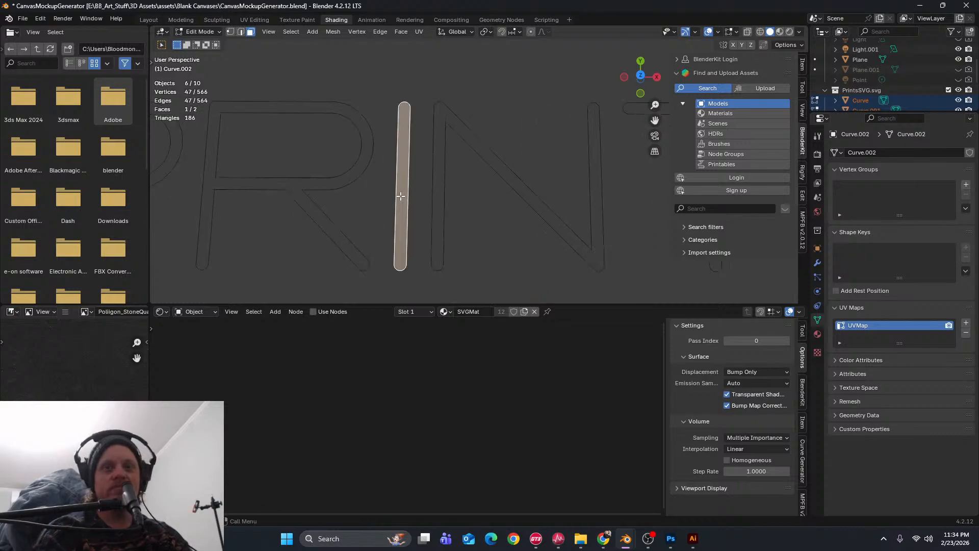
pyautogui.press('x')
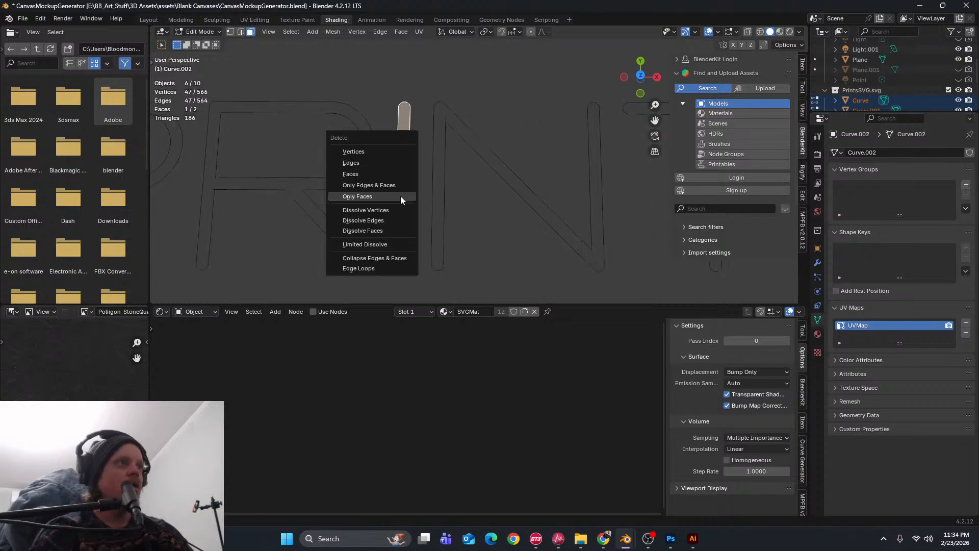
pyautogui.click(377, 197)
# Remove the letter S's fill with Only Faces, keeping its outline edges
pyautogui.keyDown('shift'); pyautogui.moveTo(576, 196); pyautogui.dragTo(256, 200, button='middle'); pyautogui.keyUp('shift')
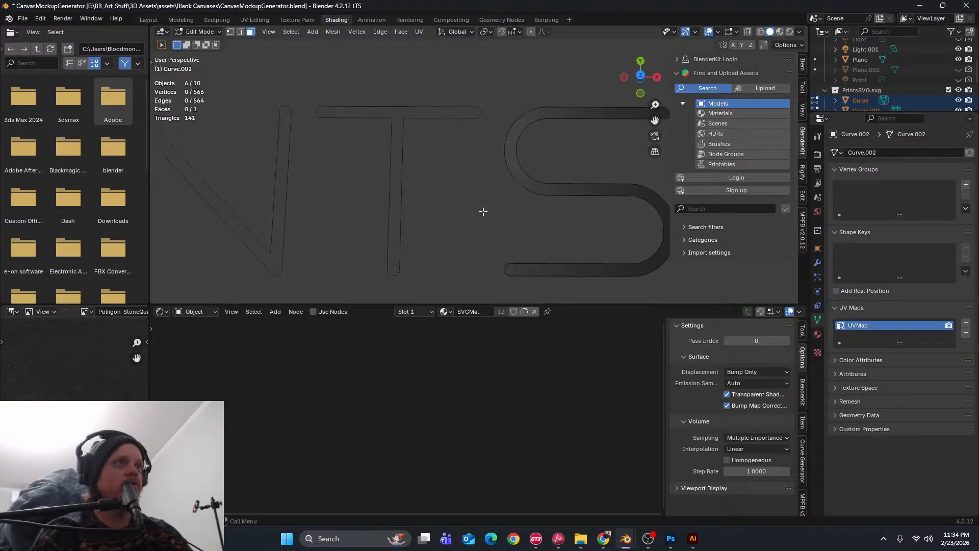
pyautogui.keyDown('shift'); pyautogui.moveTo(487, 210); pyautogui.dragTo(287, 207, button='middle'); pyautogui.keyUp('shift')
pyautogui.click(343, 186)
pyautogui.press('x')
pyautogui.click(345, 186)
# Check the PRINTS outlines in Object Mode and return to Edit Mode with all their geometry selected
pyautogui.keyDown('shift'); pyautogui.moveTo(350, 250); pyautogui.dragTo(442, 212, button='middle'); pyautogui.keyUp('shift')
pyautogui.scroll(3, 428, 192)
pyautogui.scroll(5, 506, 186)
pyautogui.scroll(-5, 506, 191)
pyautogui.press('Tab')
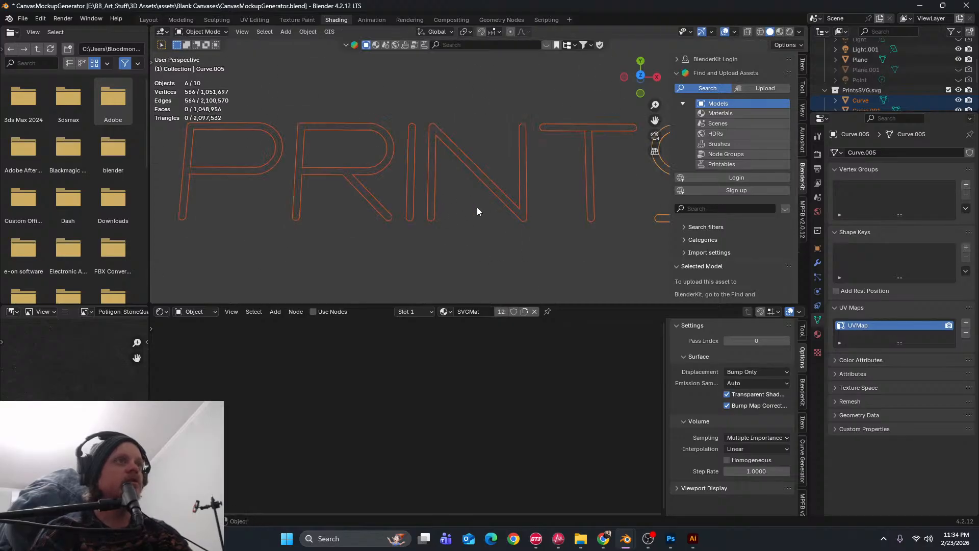
pyautogui.scroll(-5, 475, 207)
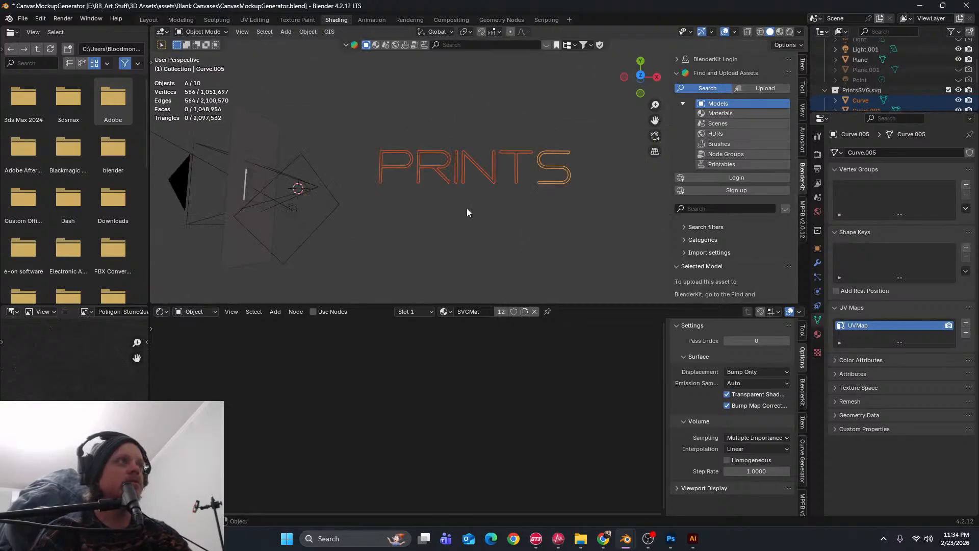
pyautogui.press('Tab')
pyautogui.scroll(8, 459, 199)
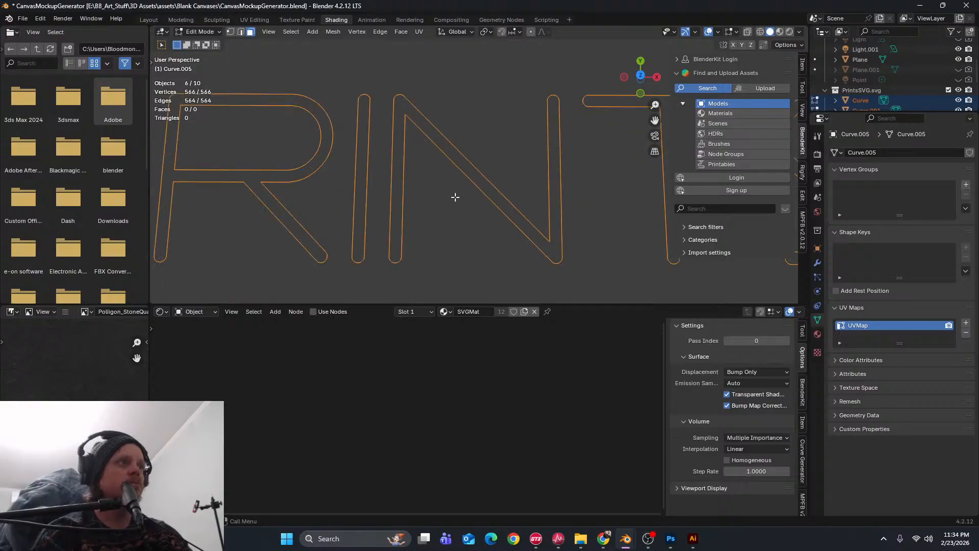
# Examine the selected outlines of the PRINTS letters from several angles and distances
pyautogui.keyDown('shift'); pyautogui.moveTo(568, 220); pyautogui.dragTo(496, 209, button='middle'); pyautogui.keyUp('shift')
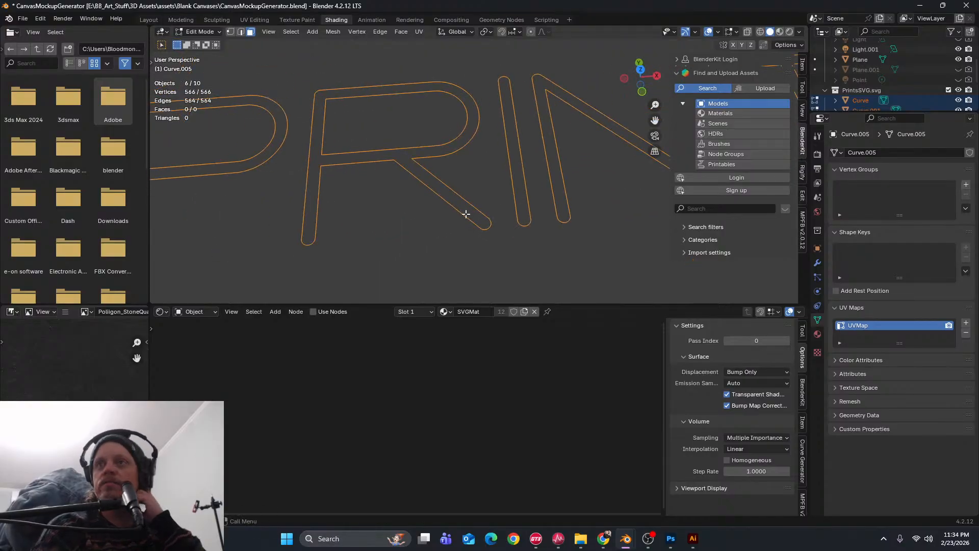
pyautogui.moveTo(536, 232); pyautogui.dragTo(506, 248, button='middle')
pyautogui.scroll(-4, 433, 215)
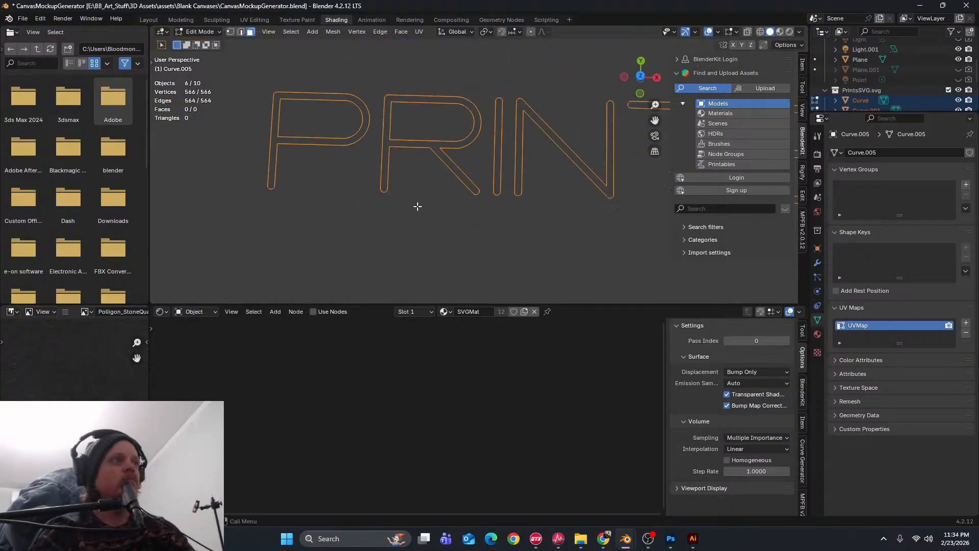
pyautogui.keyDown('shift'); pyautogui.moveTo(378, 203); pyautogui.dragTo(514, 203, button='middle'); pyautogui.keyUp('shift')
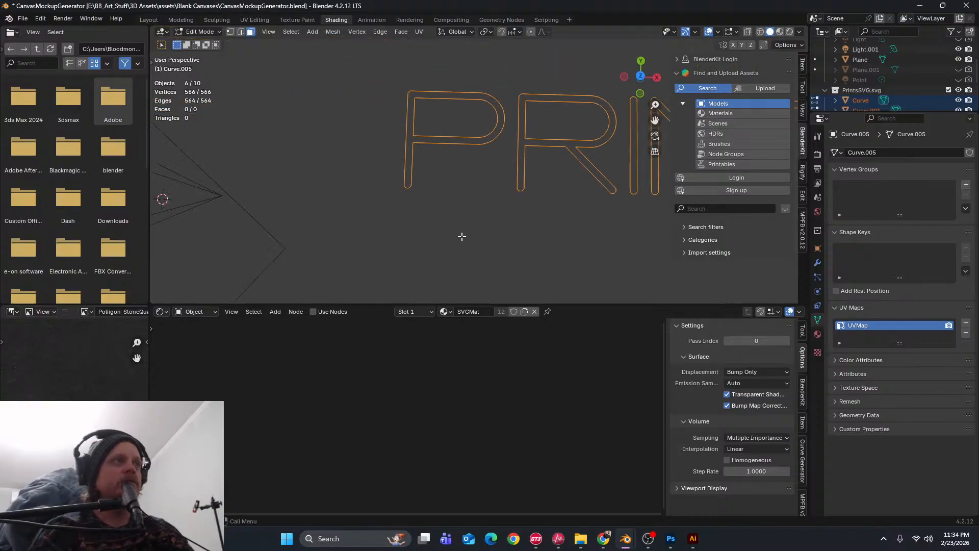
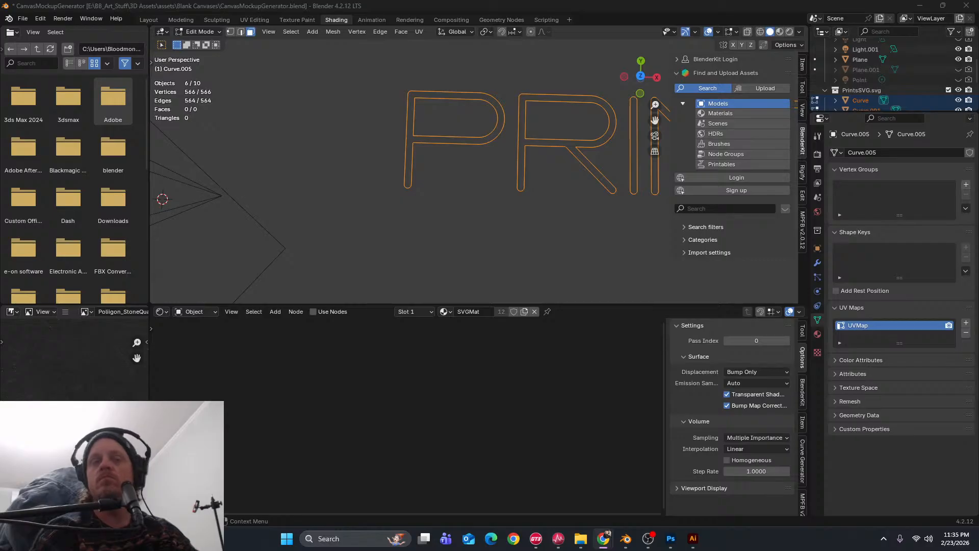
pyautogui.scroll(-2, 476, 169)
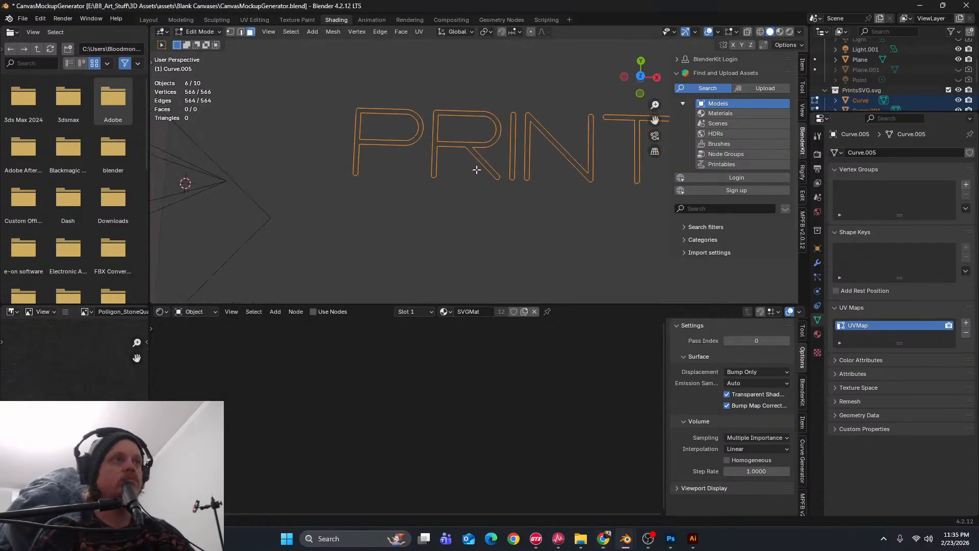
pyautogui.scroll(-3, 499, 181)
pyautogui.keyDown('shift'); pyautogui.moveTo(467, 182); pyautogui.dragTo(527, 183, button='middle'); pyautogui.keyUp('shift')
pyautogui.scroll(4, 487, 180)
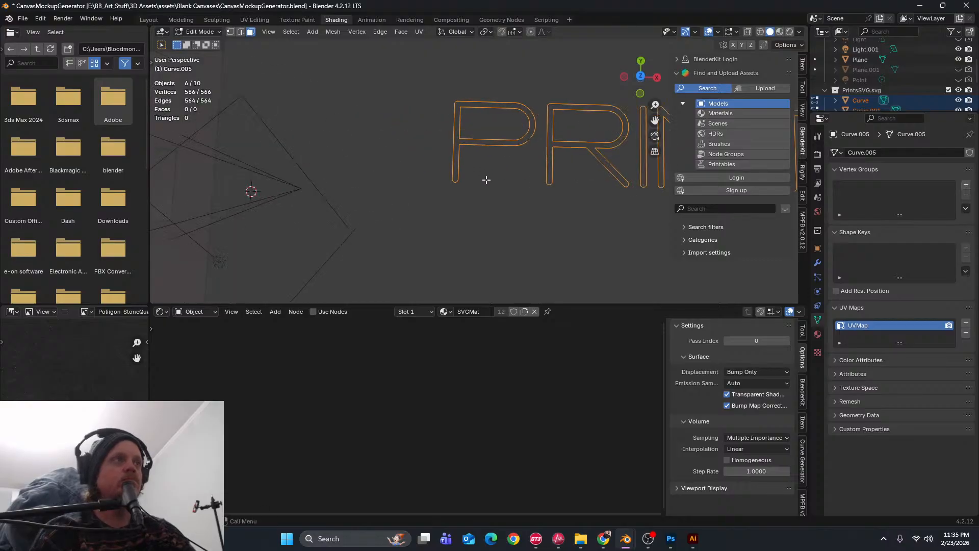
pyautogui.scroll(2, 486, 180)
pyautogui.scroll(1, 480, 192)
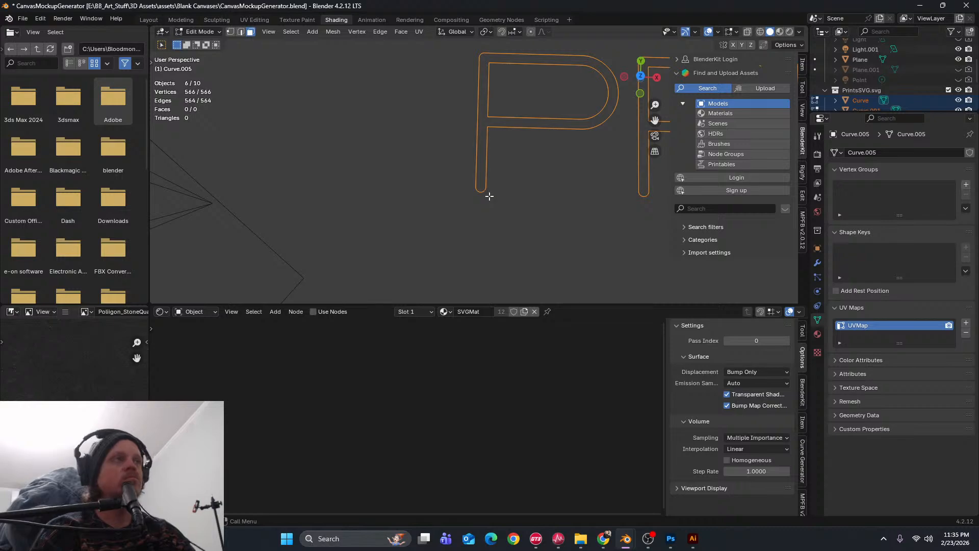
# Edit only the letter P's mesh and subdivide the straight lower edge of its inner bowl outline
pyautogui.keyDown('shift'); pyautogui.moveTo(489, 194); pyautogui.dragTo(487, 213, button='middle'); pyautogui.keyUp('shift')
pyautogui.keyDown('shift'); pyautogui.moveTo(497, 165); pyautogui.dragTo(487, 199, button='middle'); pyautogui.keyUp('shift')
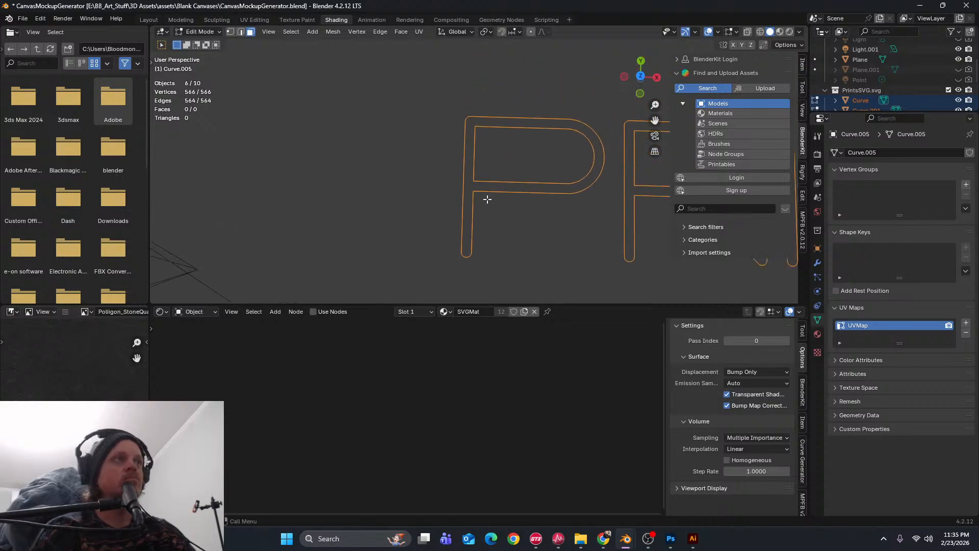
pyautogui.scroll(2, 477, 181)
pyautogui.press('Tab')
pyautogui.click(479, 193)
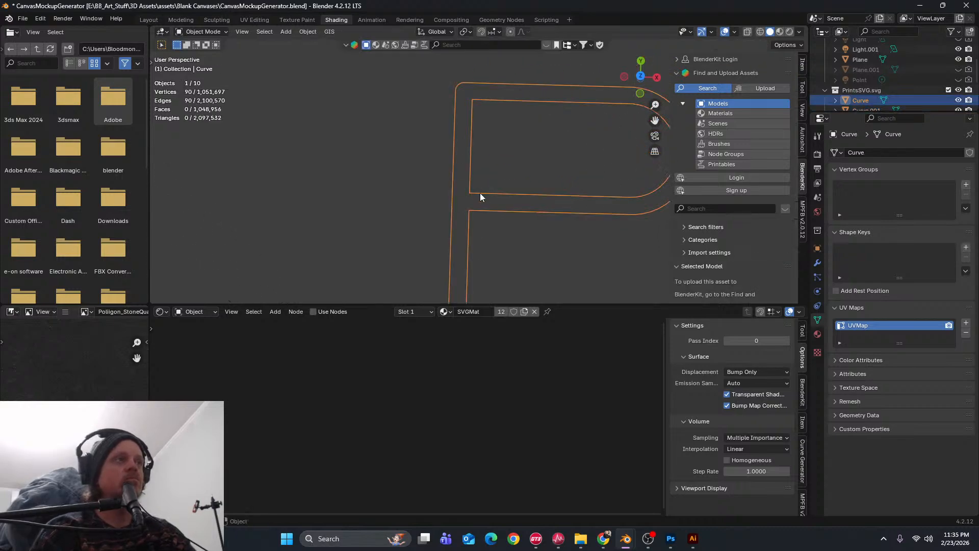
pyautogui.press('Tab')
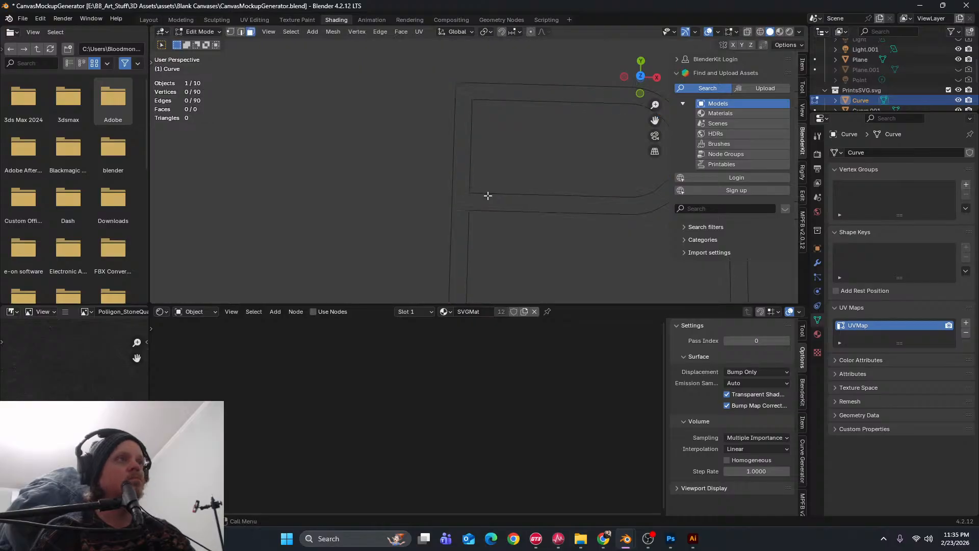
pyautogui.press('1')
pyautogui.click(630, 197)
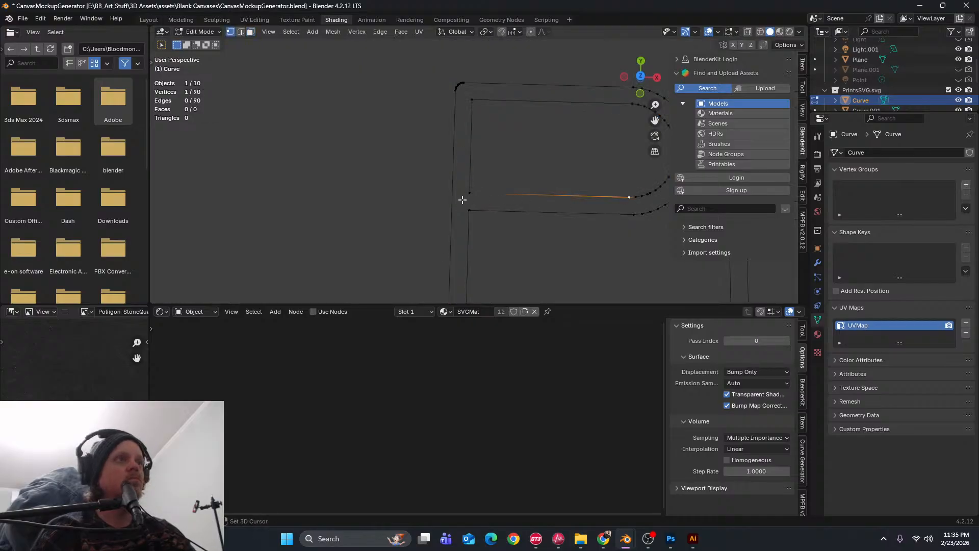
pyautogui.keyDown('shift'); pyautogui.click(469, 193); pyautogui.keyUp('shift')
pyautogui.rightClick(520, 195)
pyautogui.click(488, 207)
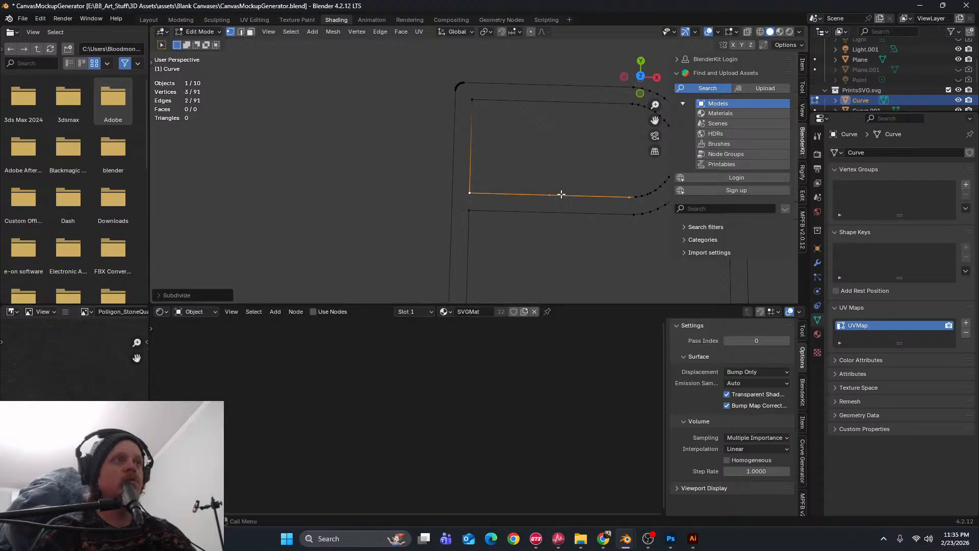
# Slide the new midpoint vertex close to the P's stem and delete the short edge between it and the corner
pyautogui.click(550, 196)
pyautogui.hotkey('shift', 'v')
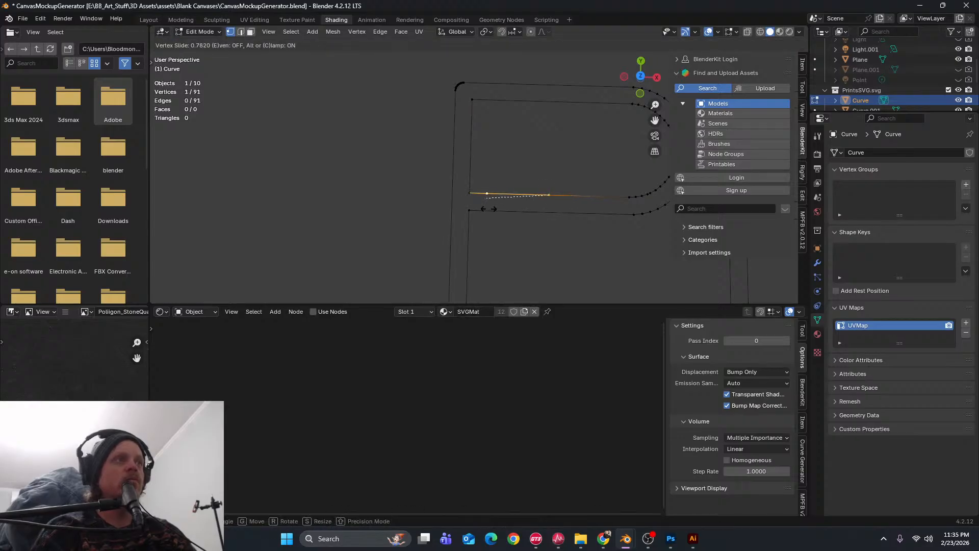
pyautogui.click(489, 206)
pyautogui.press('2')
pyautogui.press('x')
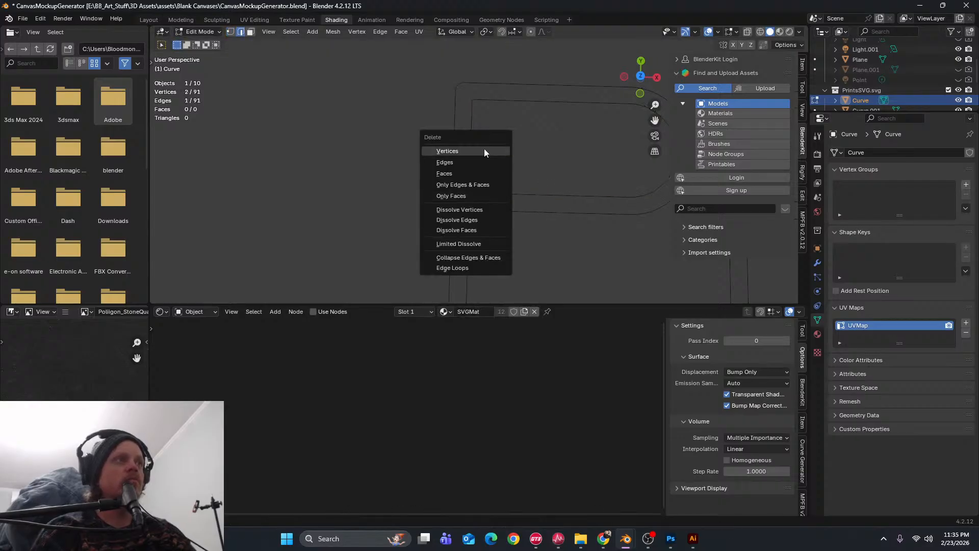
pyautogui.click(472, 161)
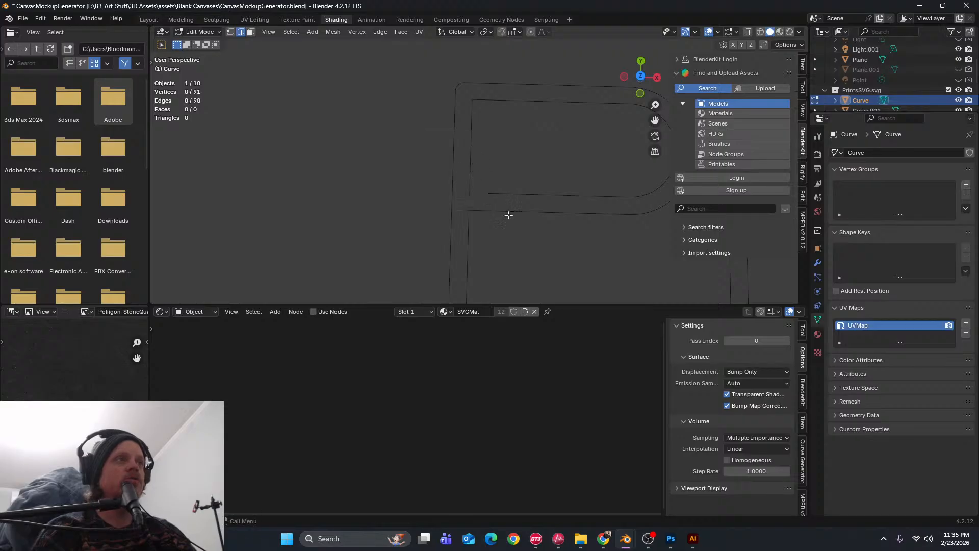
# Try an edge bevel on the P's inner upper stem edge and undo it
pyautogui.keyDown('shift'); pyautogui.moveTo(547, 224); pyautogui.dragTo(529, 203, button='middle'); pyautogui.keyUp('shift')
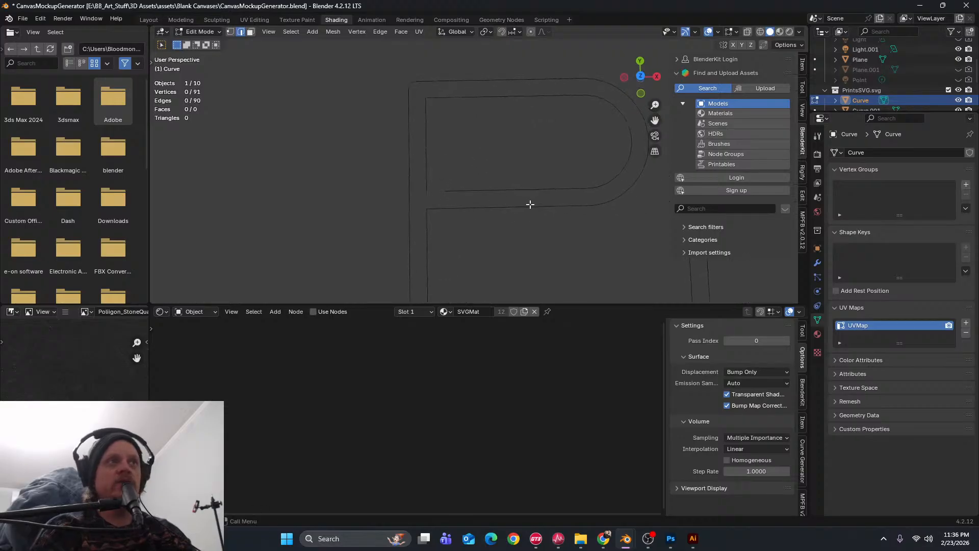
pyautogui.keyDown('shift'); pyautogui.moveTo(442, 103); pyautogui.dragTo(487, 126, button='middle'); pyautogui.keyUp('shift')
pyautogui.scroll(2, 464, 110)
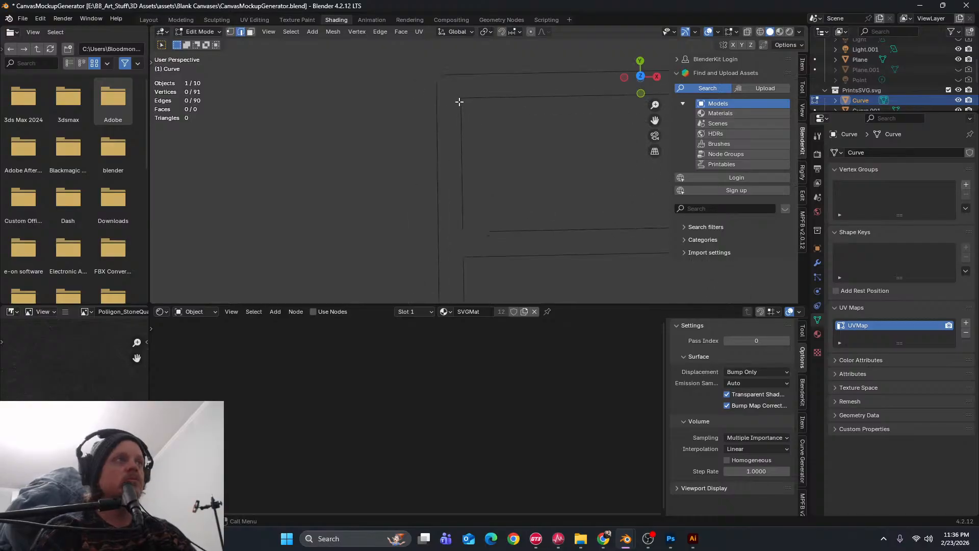
pyautogui.click(462, 107)
pyautogui.press('1')
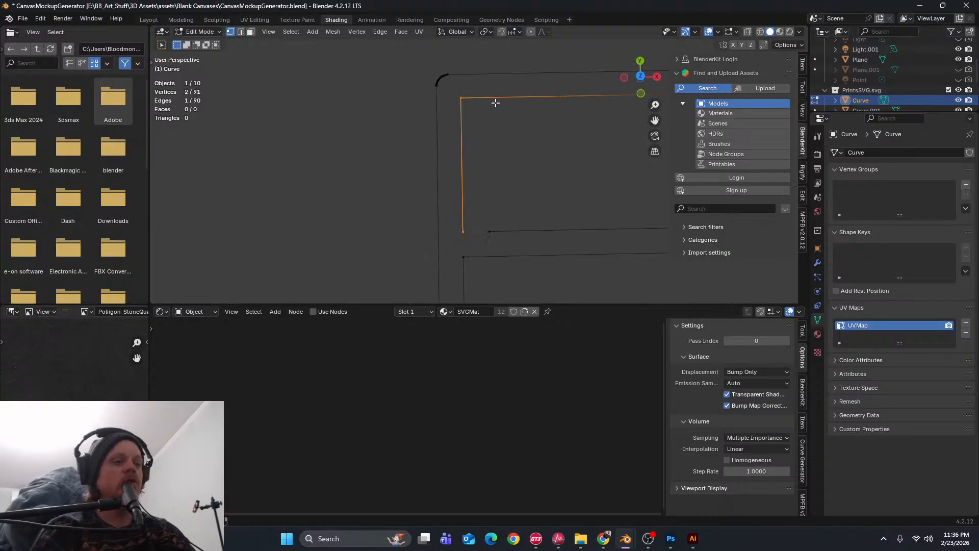
pyautogui.hotkey('ctrl', 'b')
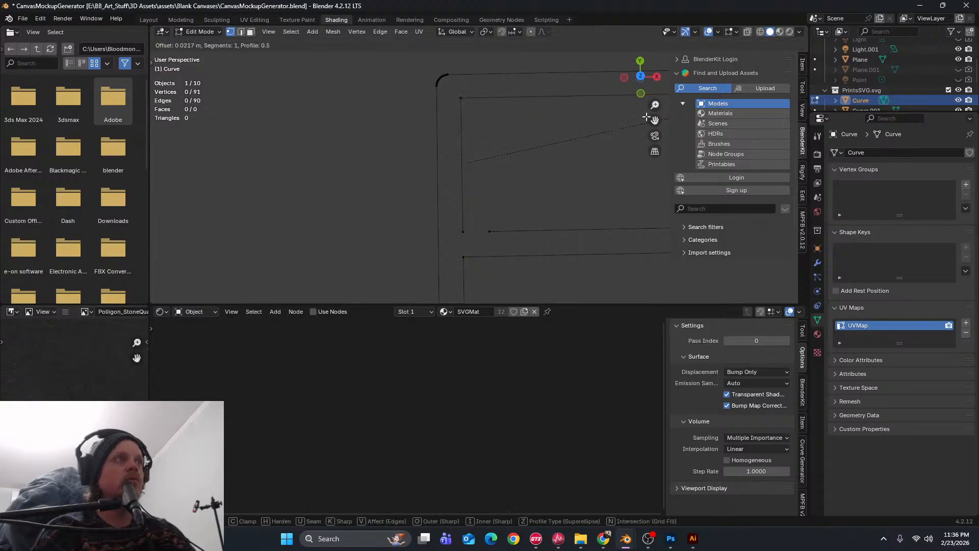
pyautogui.click(646, 117)
pyautogui.hotkey('ctrl', 'z')
pyautogui.rightClick(461, 100)
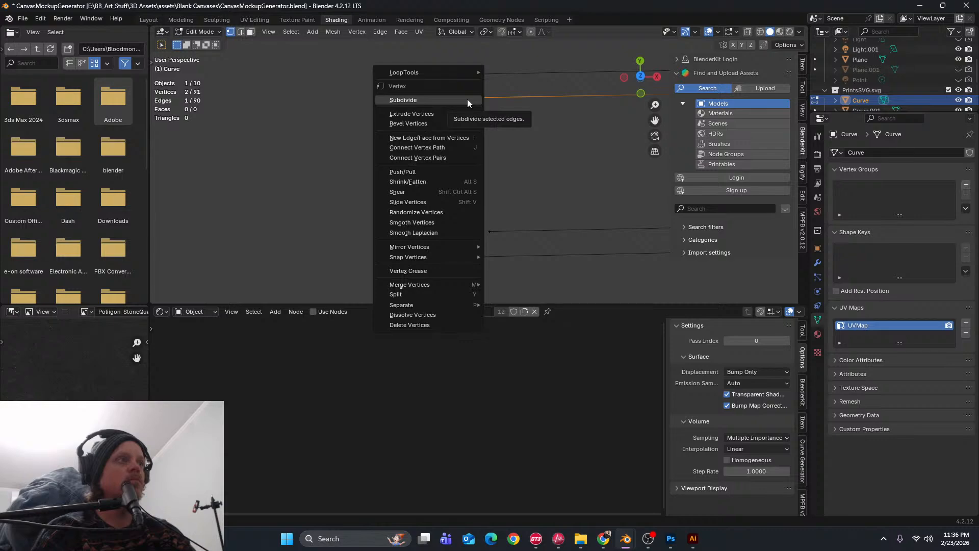
# Select all six PRINTS letter outlines in Object Mode and join them into one mesh object
pyautogui.scroll(-7, 542, 97)
pyautogui.keyDown('shift'); pyautogui.moveTo(516, 175); pyautogui.dragTo(454, 167, button='middle'); pyautogui.keyUp('shift')
pyautogui.scroll(-5, 453, 167)
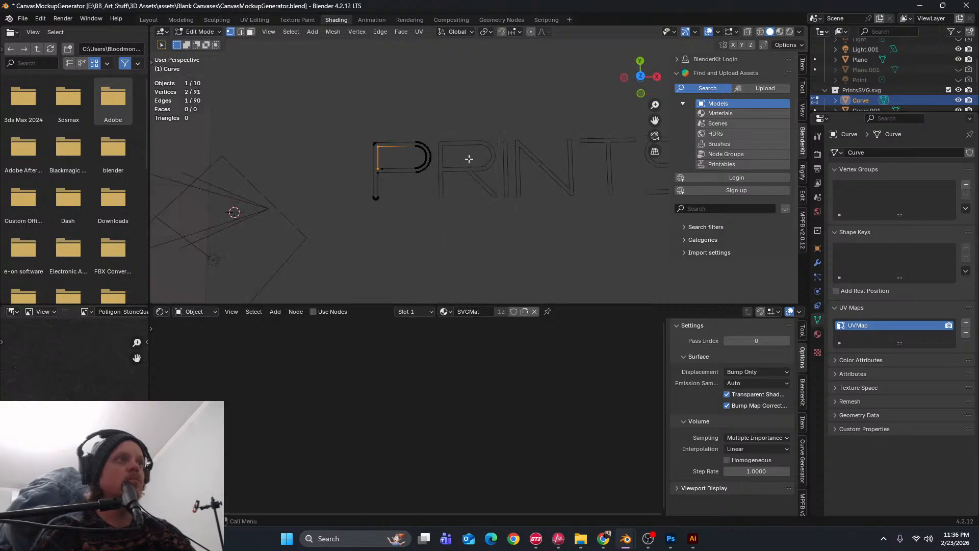
pyautogui.press('a')
pyautogui.moveTo(411, 127); pyautogui.dragTo(626, 195)
pyautogui.press('Tab')
pyautogui.moveTo(389, 120); pyautogui.dragTo(622, 199)
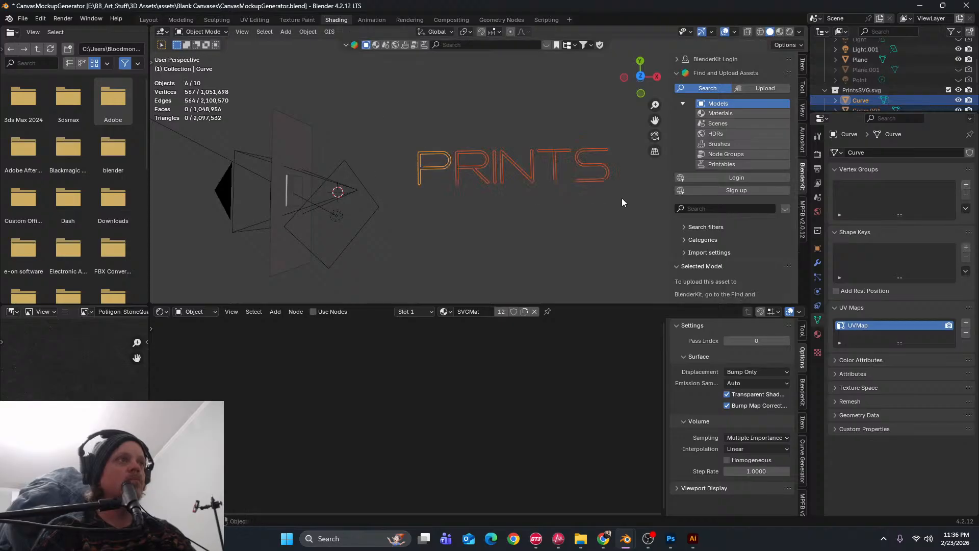
pyautogui.scroll(3, 466, 176)
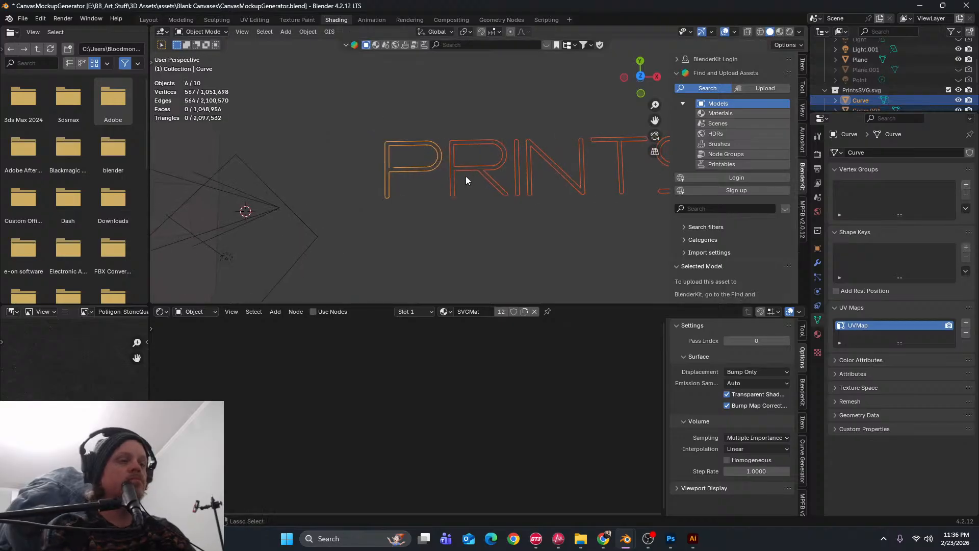
pyautogui.hotkey('ctrl', 'j')
# Apply All Transforms to the joined PRINTS mesh and enter Edit Mode
pyautogui.scroll(3, 457, 151)
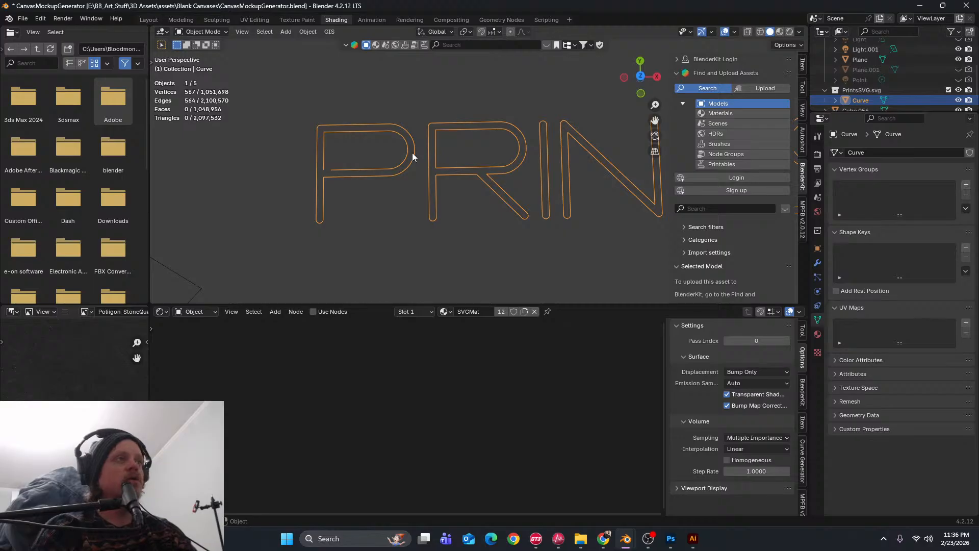
pyautogui.scroll(3, 447, 155)
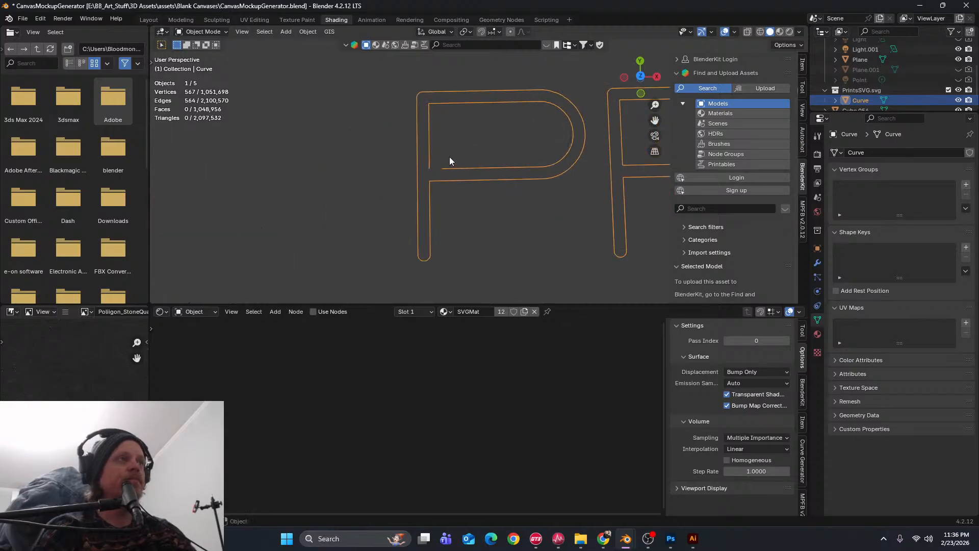
pyautogui.scroll(-3, 449, 161)
pyautogui.hotkey('ctrl', 'a')
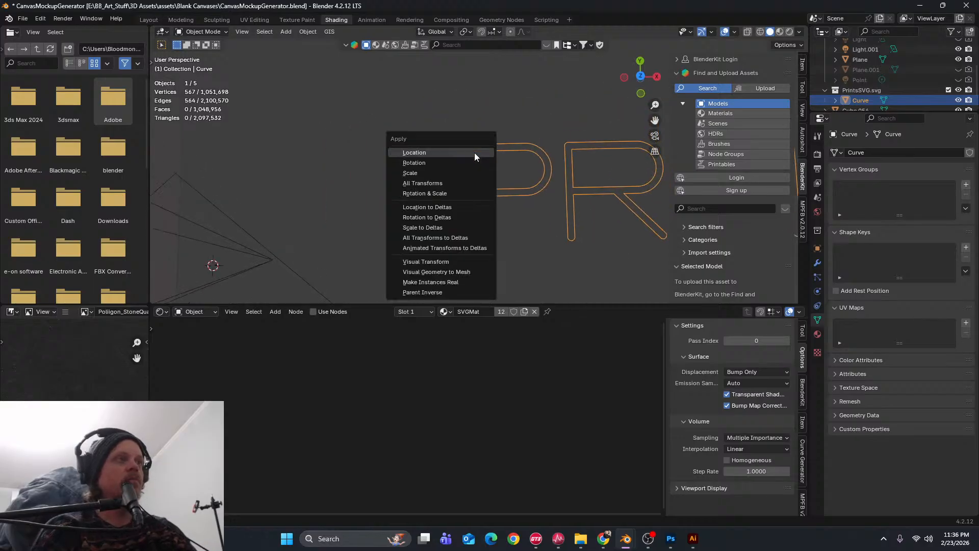
pyautogui.click(454, 183)
pyautogui.scroll(2, 448, 156)
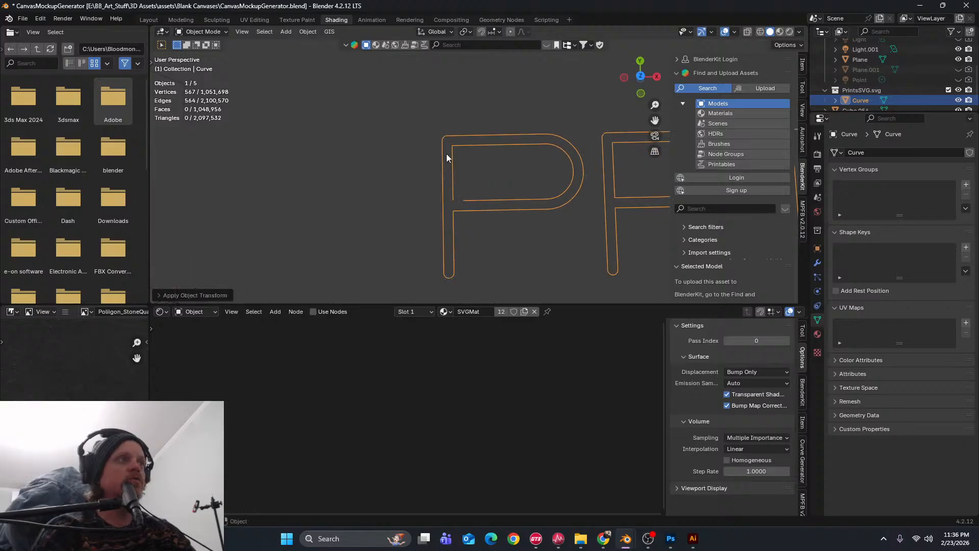
pyautogui.press('Tab')
# Try an edge bevel on the single vertex at the P's inner upper-left corner, then look up the vertex bevel command
pyautogui.click(453, 146)
pyautogui.hotkey('ctrl', 'b')
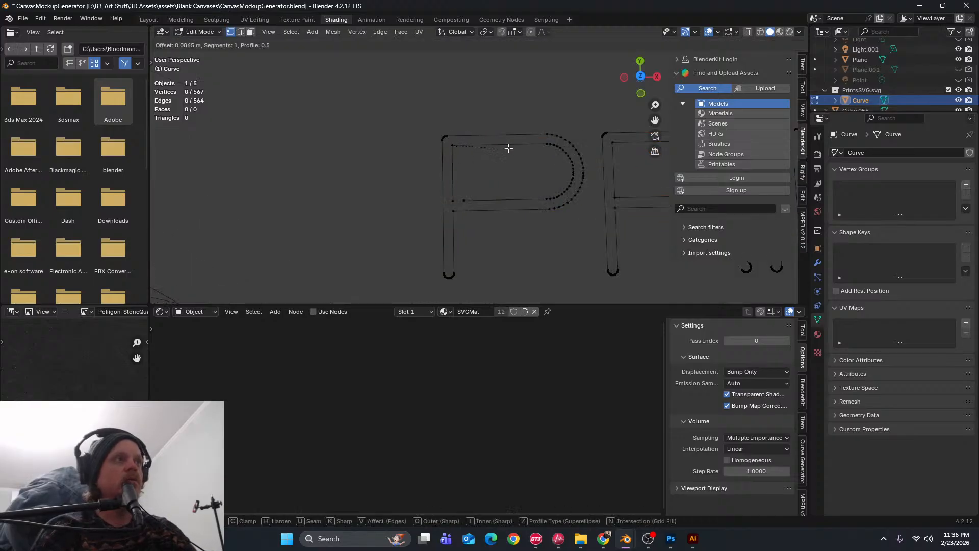
pyautogui.click(267, 74)
pyautogui.hotkey('ctrl', 'z')
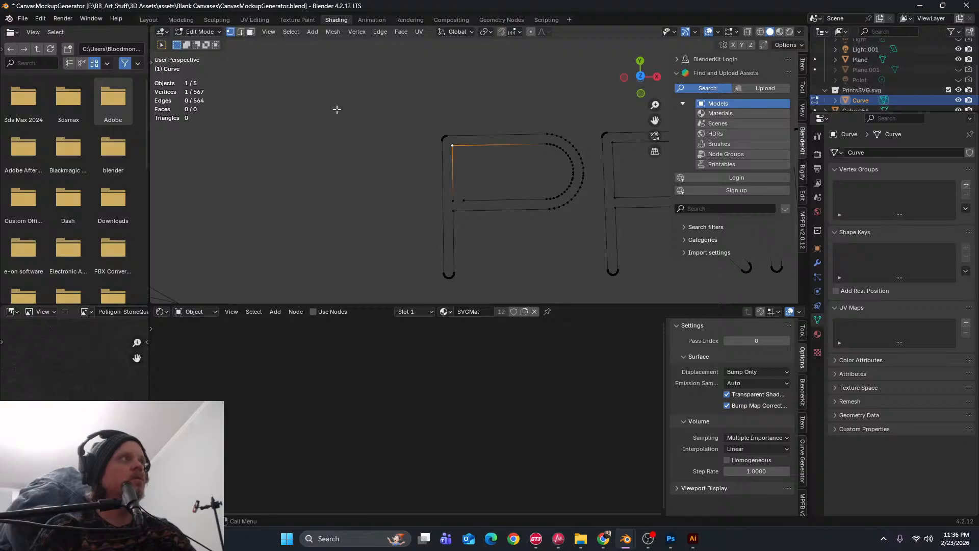
pyautogui.scroll(6, 457, 137)
pyautogui.scroll(2, 431, 171)
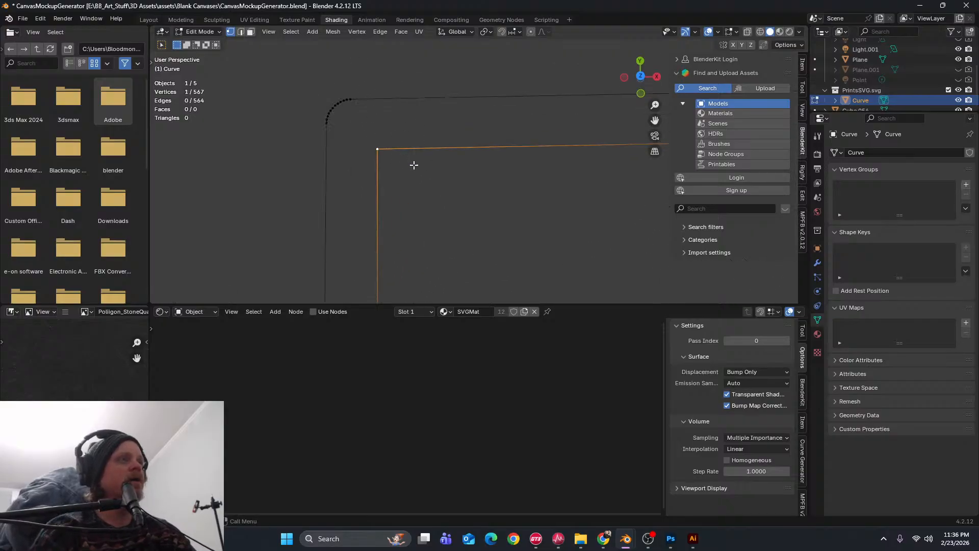
pyautogui.hotkey('ctrl', 'b')
pyautogui.rightClick(581, 228)
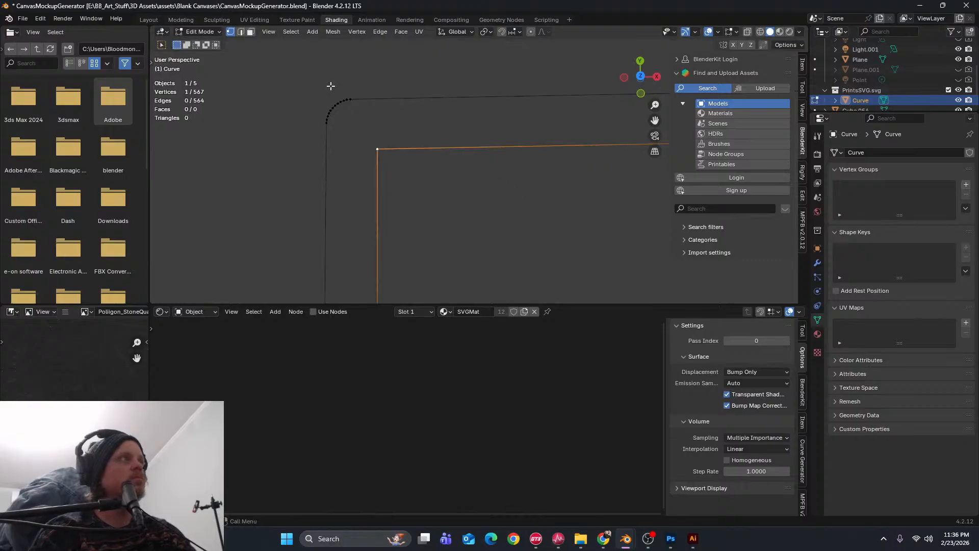
pyautogui.rightClick(378, 151)
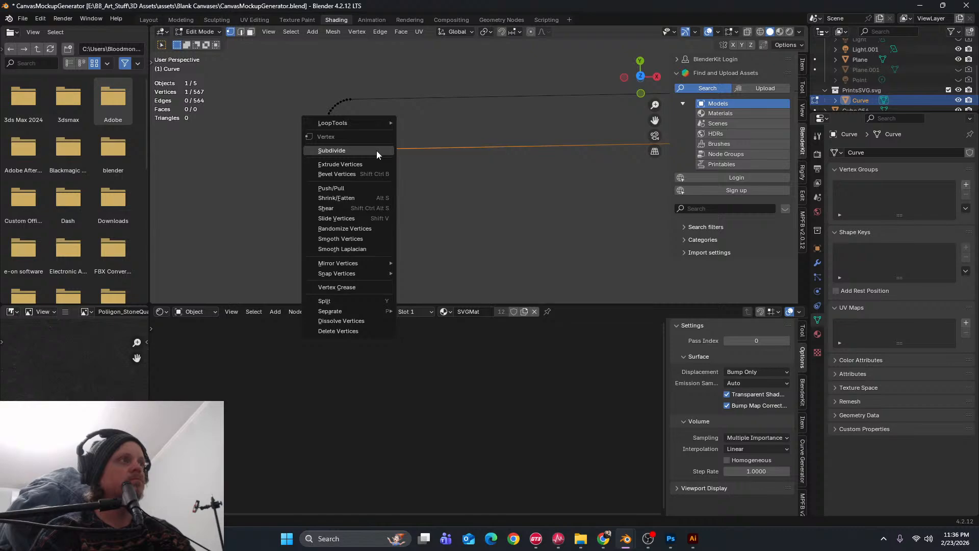
pyautogui.click(468, 137)
# Apply a vertex bevel about 0.017 m wide to the P's inner upper-left corner
pyautogui.scroll(-3, 415, 148)
pyautogui.scroll(-2, 421, 157)
pyautogui.click(445, 159)
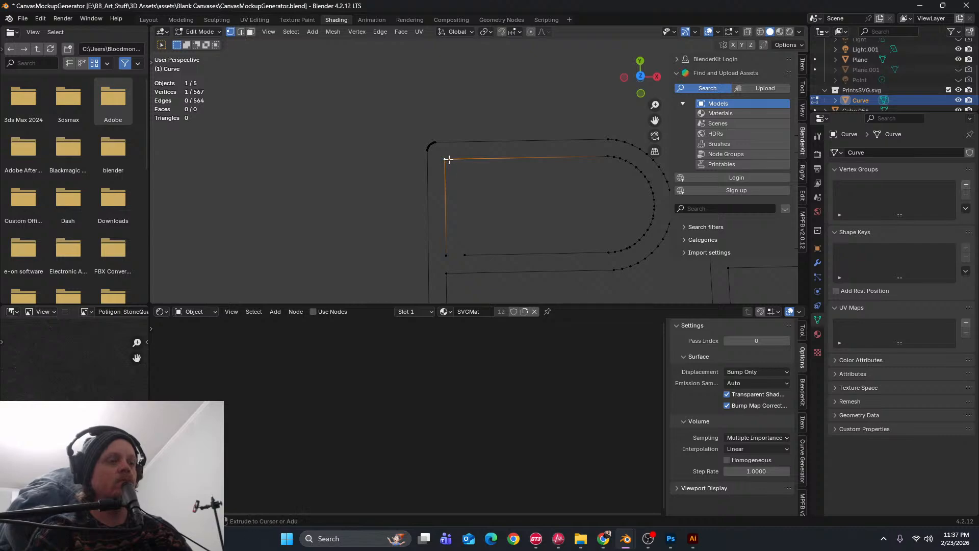
pyautogui.hotkey('ctrl', 'shift', 'b')
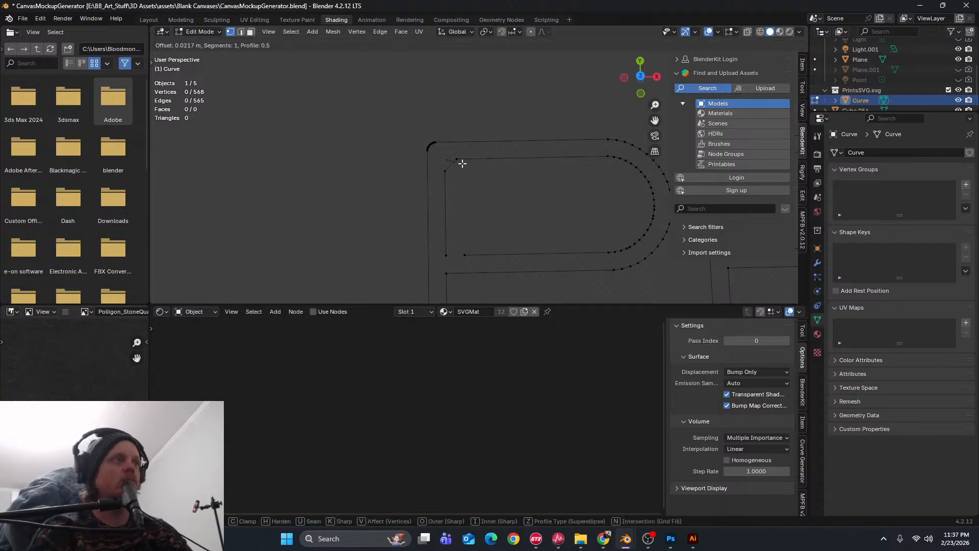
pyautogui.click(461, 162)
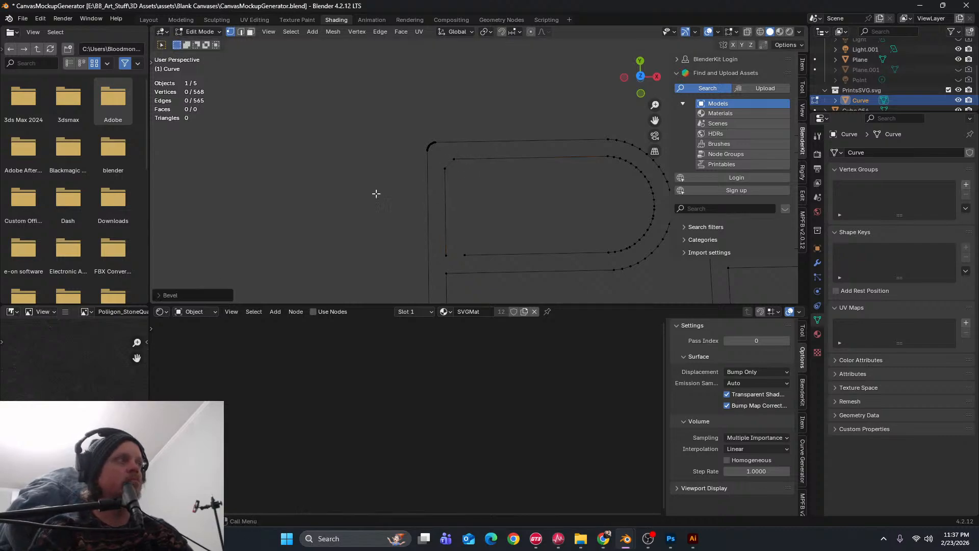
# Raise the corner bevel's segment count to 6
pyautogui.click(155, 295)
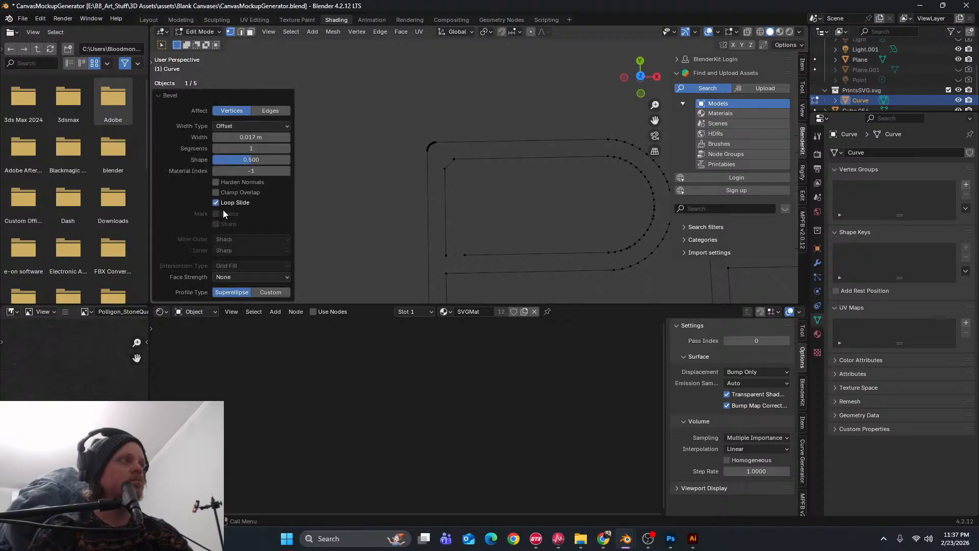
pyautogui.click(287, 149)
pyautogui.click(286, 149)
pyautogui.click(287, 148)
pyautogui.click(287, 149)
pyautogui.click(287, 149)
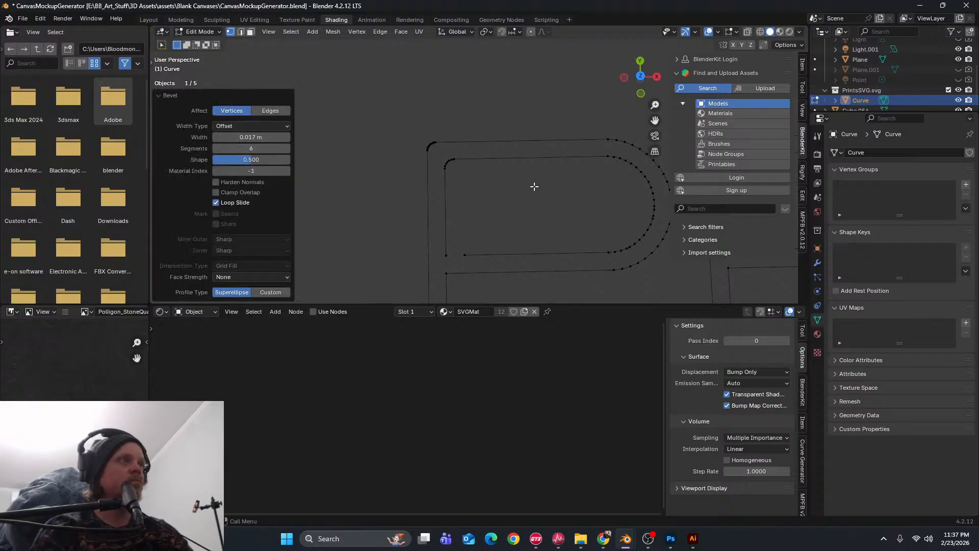
# Examine the P's rounded inner corner and the gap at the bowl's lower edge from near and far
pyautogui.scroll(-3, 506, 187)
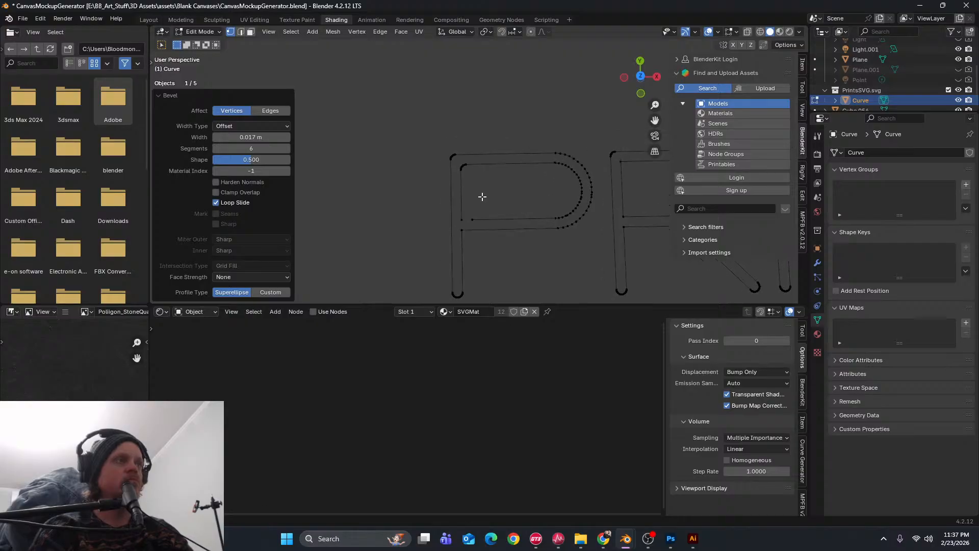
pyautogui.scroll(5, 481, 197)
pyautogui.scroll(-3, 481, 164)
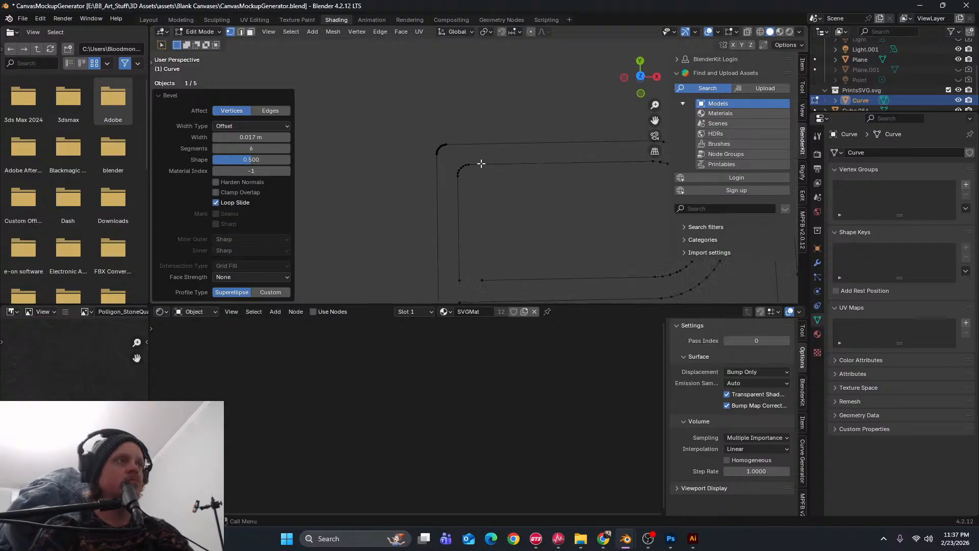
pyautogui.moveTo(558, 187)
pyautogui.keyDown('shift'); pyautogui.mouseDown(button='middle')
pyautogui.moveTo(435, 161)
pyautogui.moveTo(525, 157)
pyautogui.mouseUp(button='middle'); pyautogui.keyUp('shift')
pyautogui.keyDown('shift'); pyautogui.moveTo(452, 201); pyautogui.dragTo(485, 188, button='middle'); pyautogui.keyUp('shift')
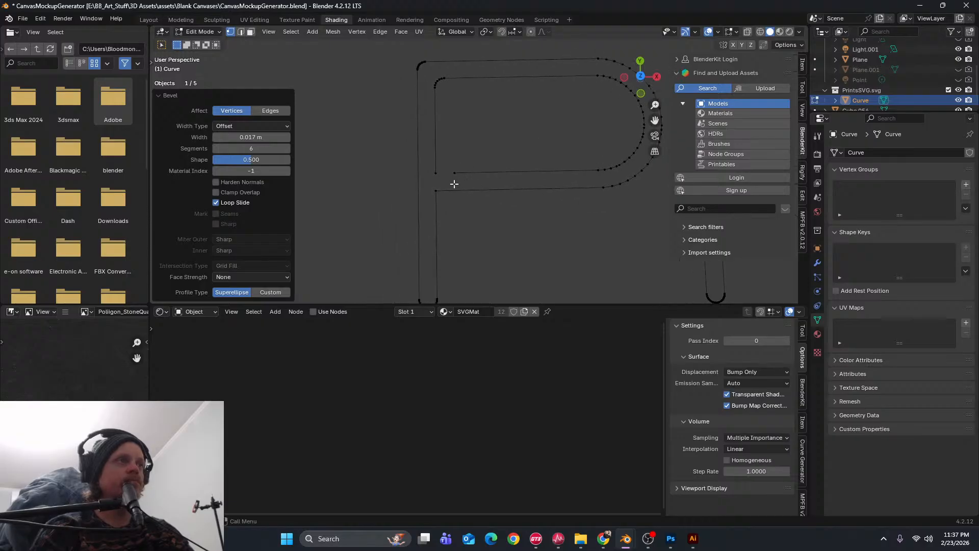
pyautogui.scroll(5, 453, 169)
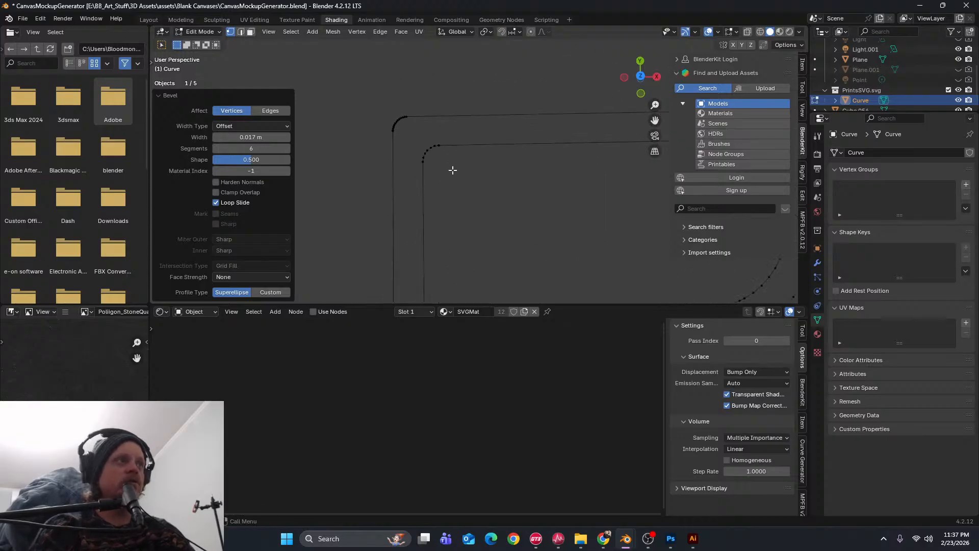
pyautogui.scroll(-5, 391, 165)
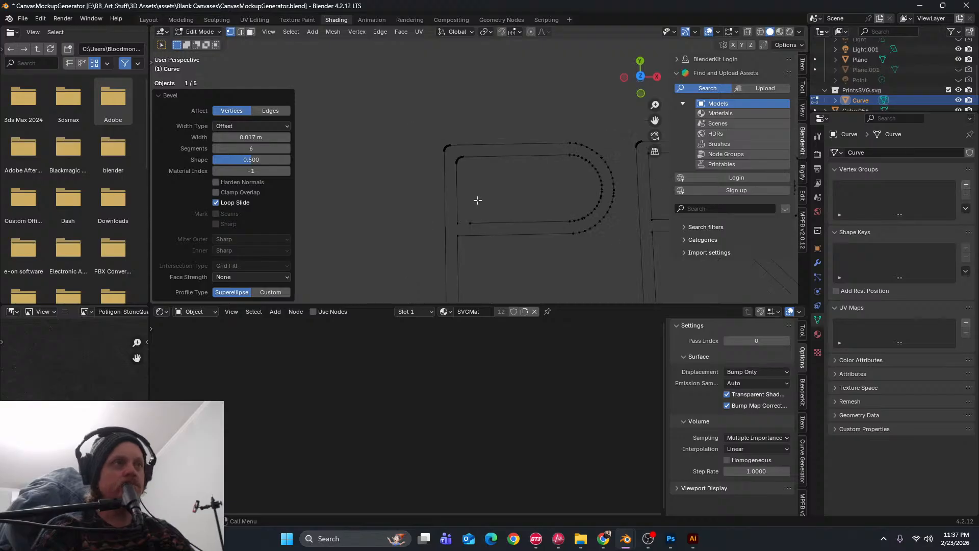
# Examine the P's rounded upper-left corners, the bowl's lower gap and the rounded end of its stem
pyautogui.scroll(4, 478, 202)
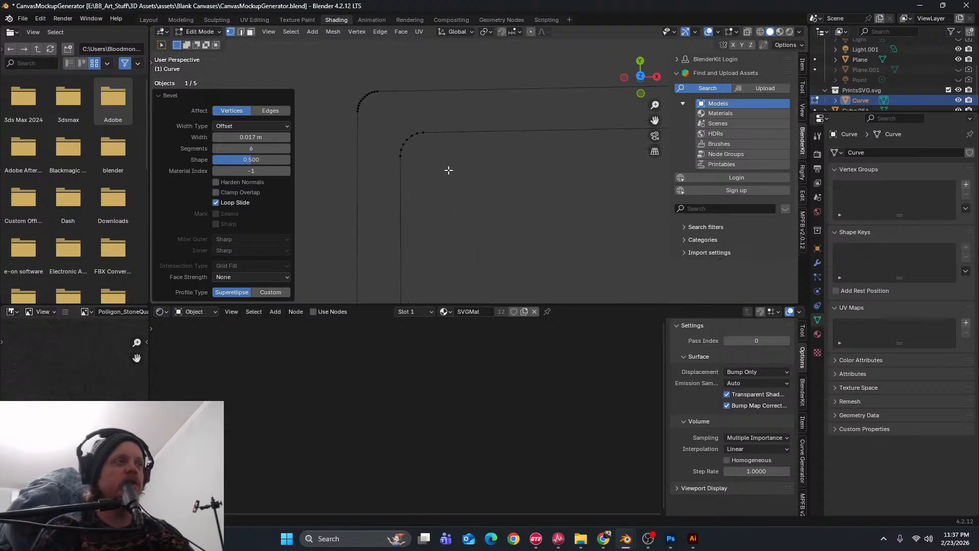
pyautogui.scroll(-3, 448, 168)
pyautogui.scroll(-3, 467, 175)
pyautogui.scroll(4, 478, 230)
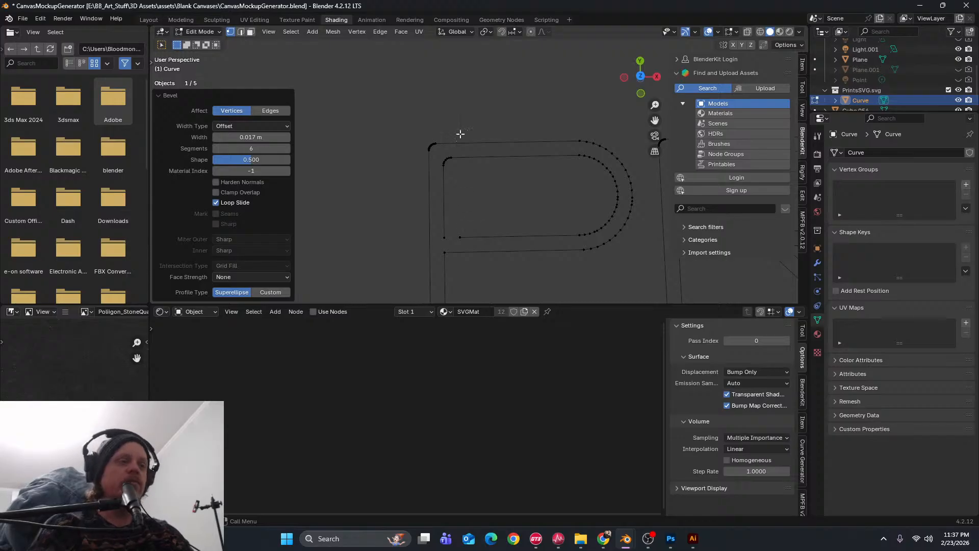
pyautogui.scroll(2, 442, 173)
pyautogui.scroll(-3, 459, 214)
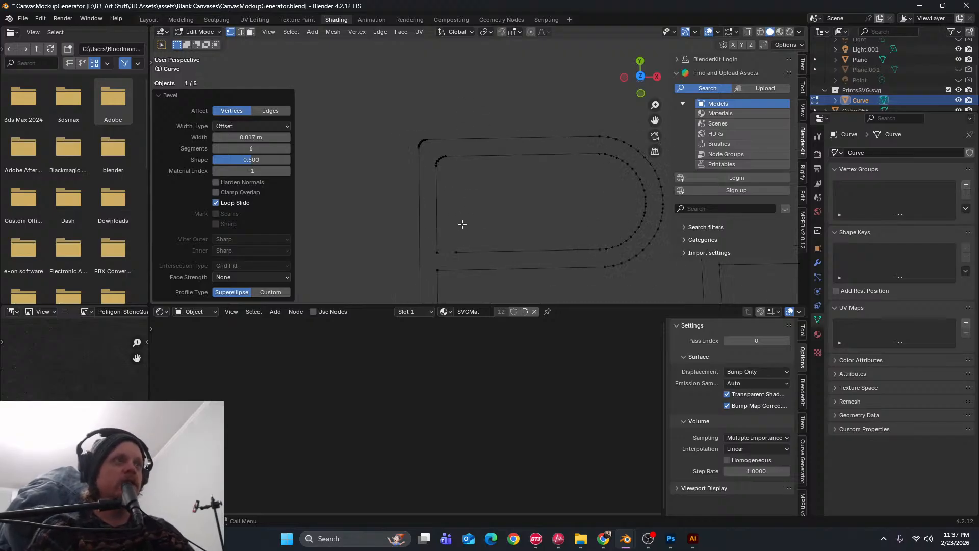
pyautogui.scroll(4, 477, 199)
pyautogui.keyDown('shift'); pyautogui.moveTo(458, 268); pyautogui.dragTo(455, 179, button='middle'); pyautogui.keyUp('shift')
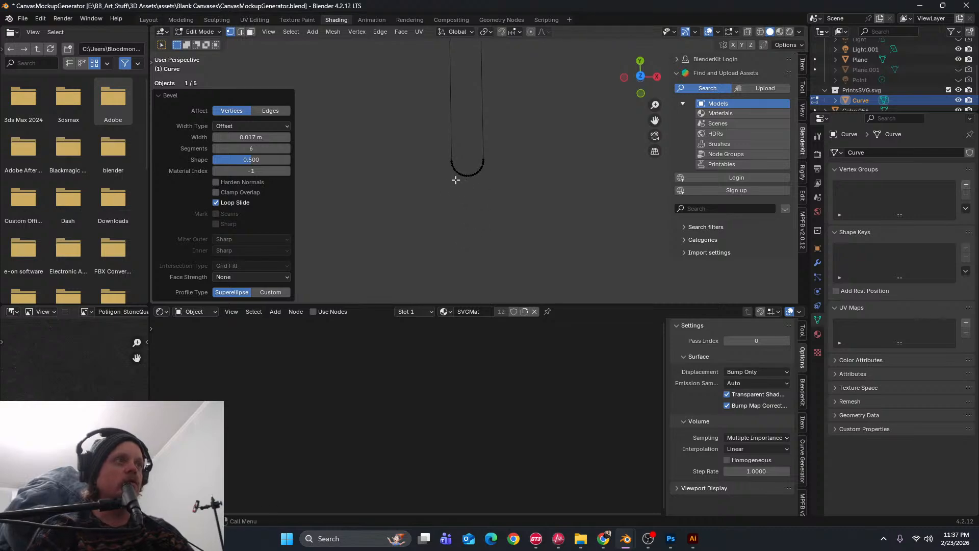
pyautogui.scroll(2, 454, 180)
pyautogui.scroll(-4, 459, 179)
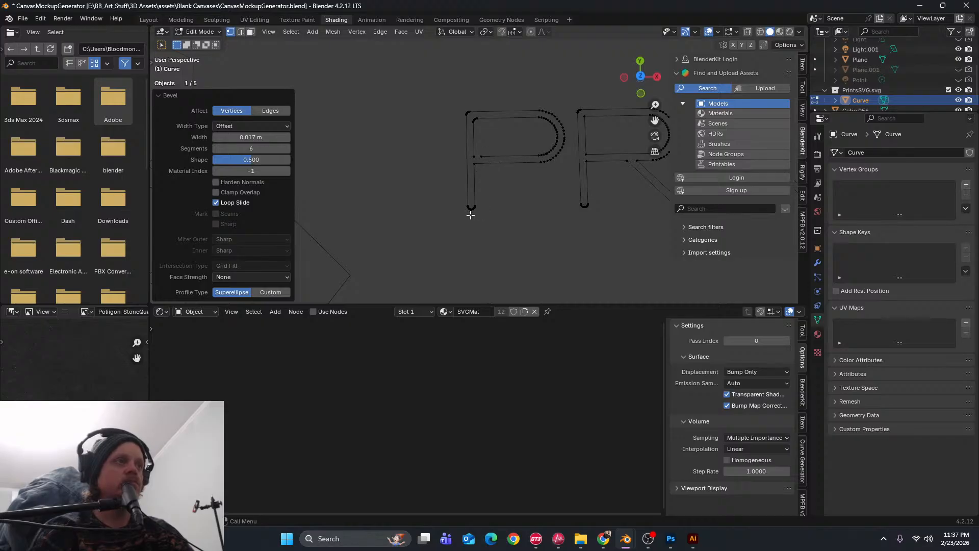
# Delete the vertices forming the rounded end at the bottom of the P's stem
pyautogui.scroll(6, 471, 214)
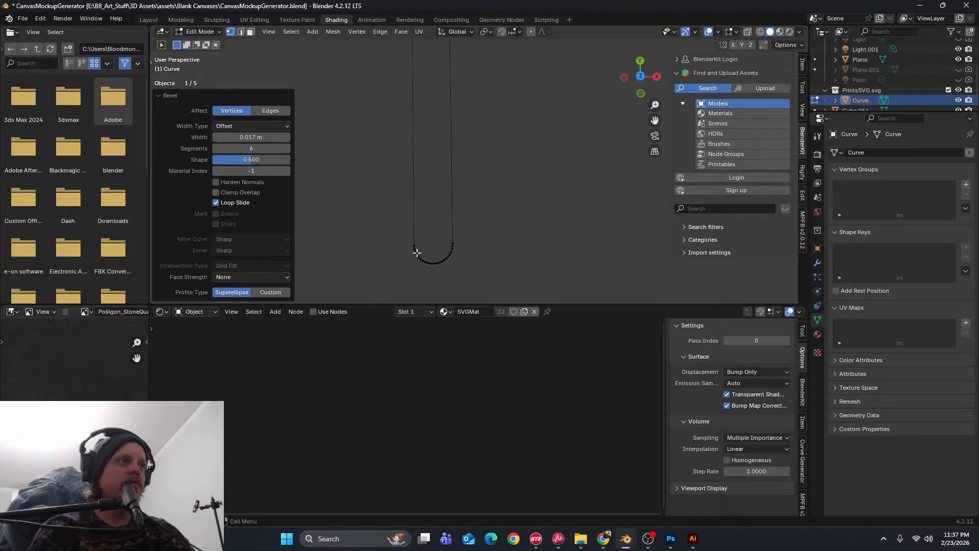
pyautogui.keyDown('shift'); pyautogui.moveTo(417, 253); pyautogui.dragTo(420, 224, button='middle'); pyautogui.keyUp('shift')
pyautogui.moveTo(407, 216); pyautogui.dragTo(483, 236)
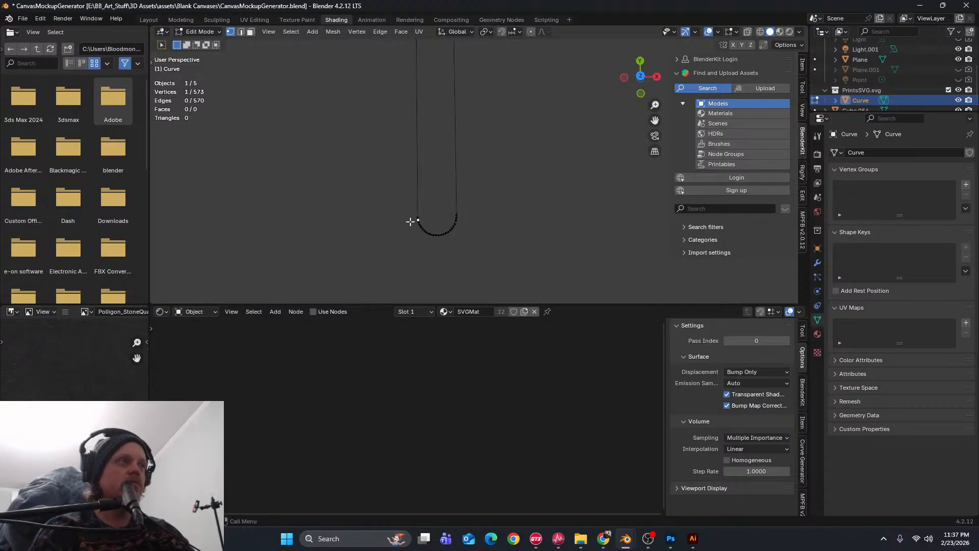
pyautogui.moveTo(414, 221); pyautogui.dragTo(497, 236)
pyautogui.press('x')
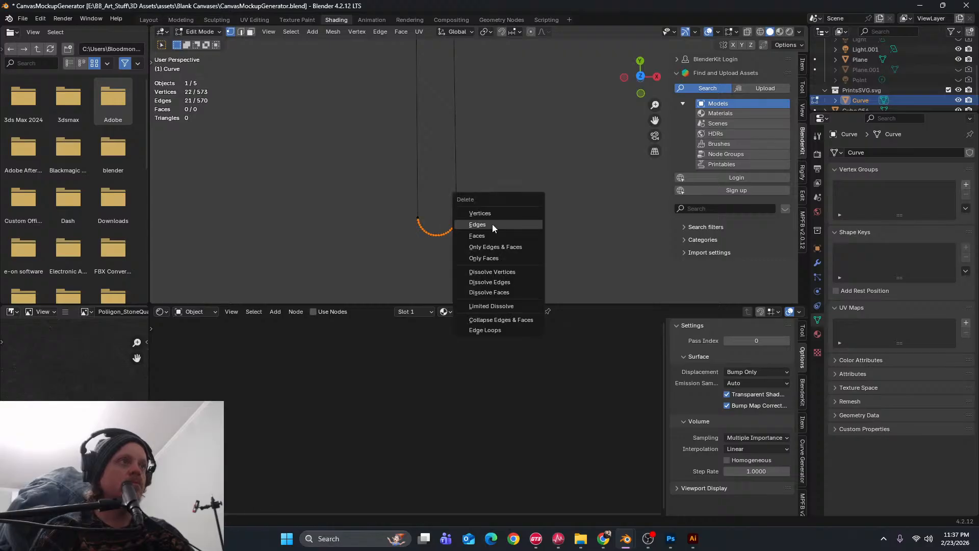
pyautogui.click(490, 212)
# Apply a 6-segment vertex bevel about 0.026 m wide to the R's inner upper-left corner
pyautogui.moveTo(455, 221); pyautogui.dragTo(458, 212, button='middle')
pyautogui.scroll(-5, 461, 209)
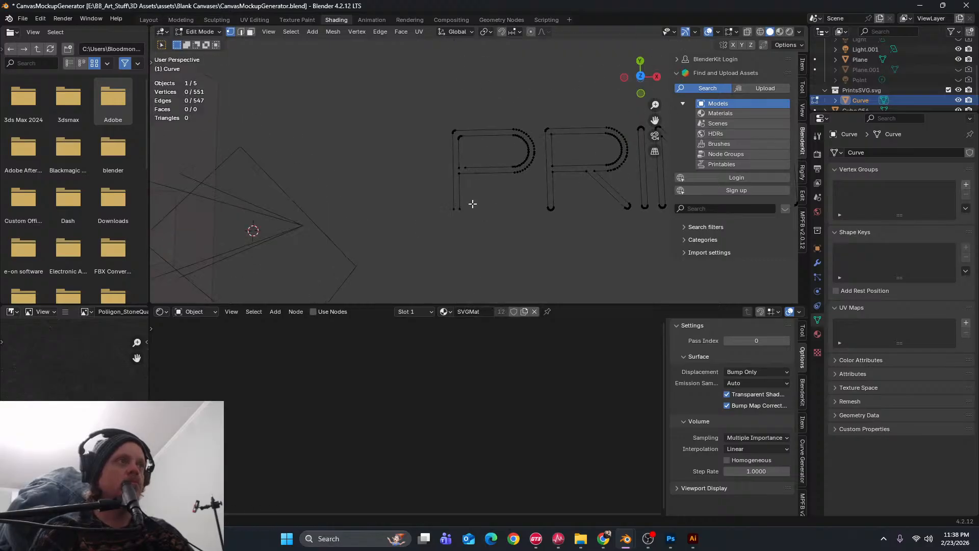
pyautogui.scroll(2, 466, 231)
pyautogui.scroll(3, 466, 230)
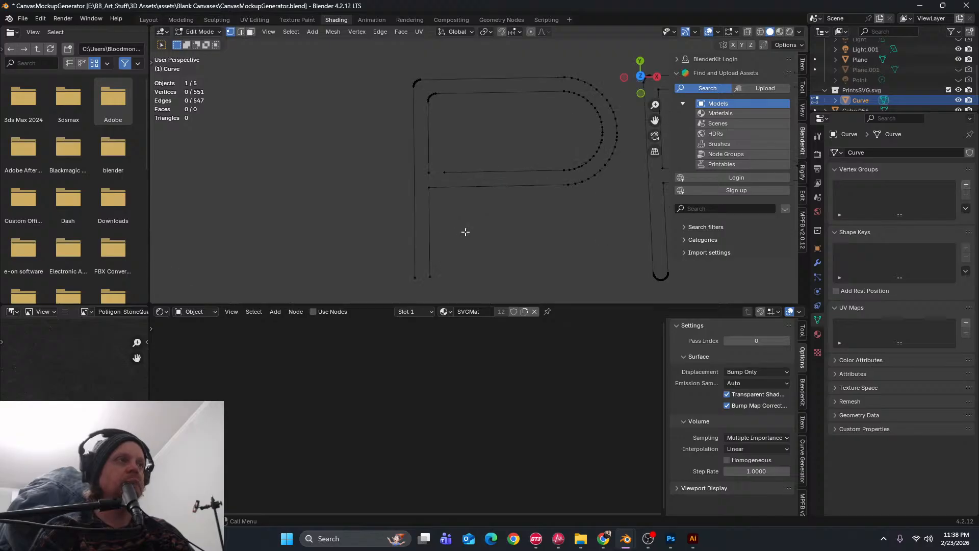
pyautogui.keyDown('shift'); pyautogui.moveTo(579, 228); pyautogui.dragTo(394, 228, button='middle'); pyautogui.keyUp('shift')
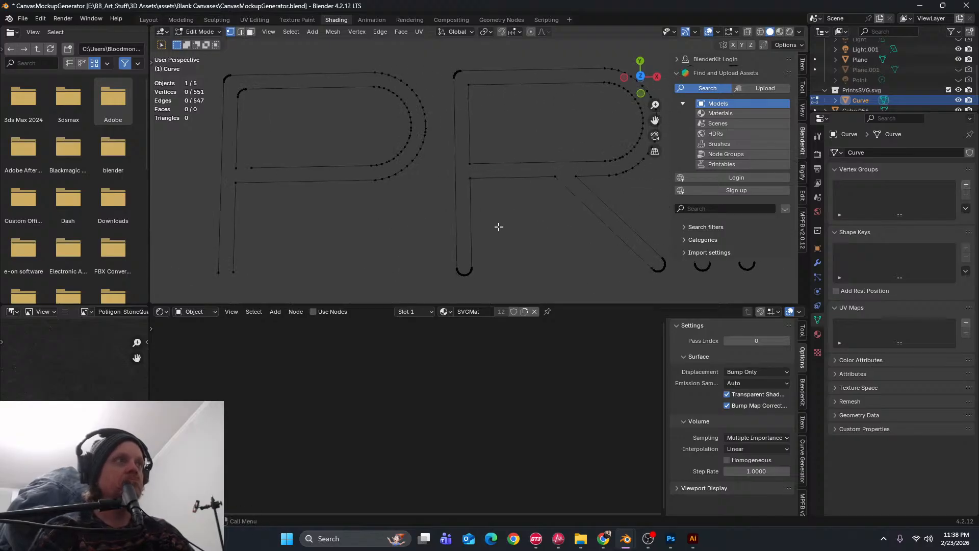
pyautogui.keyDown('shift'); pyautogui.moveTo(498, 225); pyautogui.dragTo(418, 273, button='middle'); pyautogui.keyUp('shift')
pyautogui.click(407, 116)
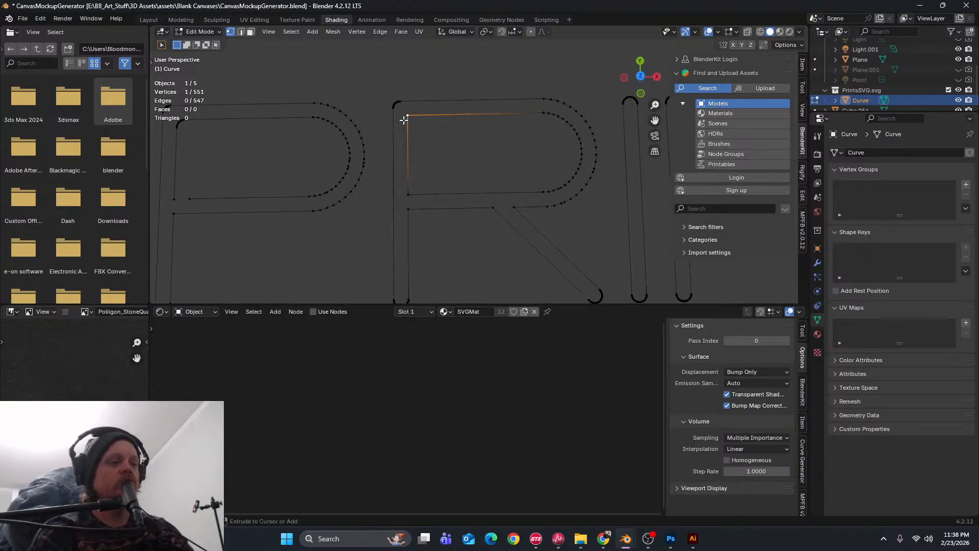
pyautogui.hotkey('ctrl', 'shift', 'b')
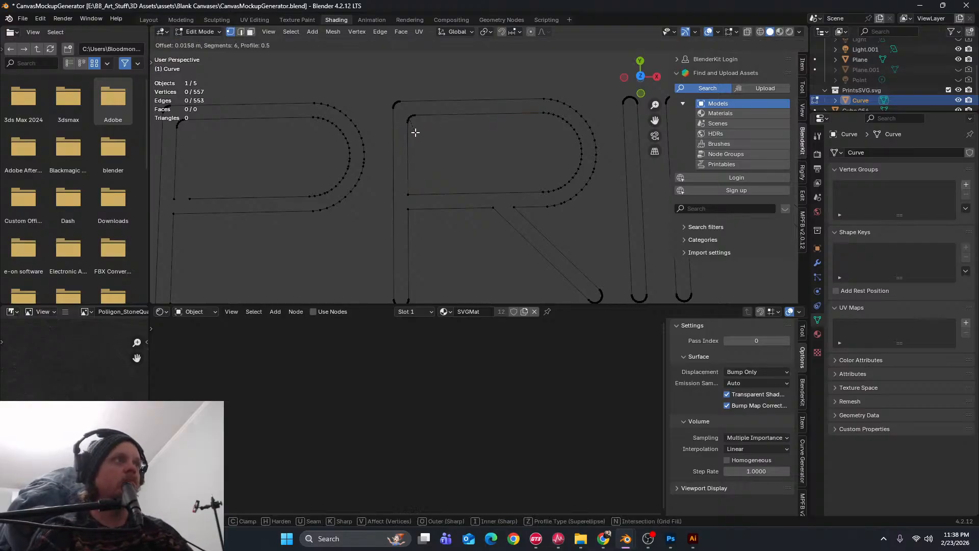
pyautogui.click(403, 124)
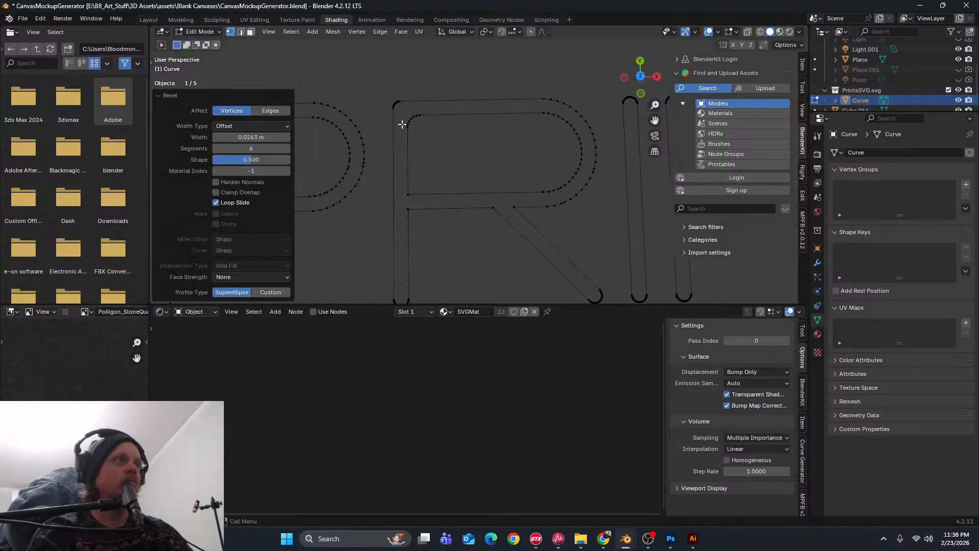
# Delete the small rounding vertices at the R's outer upper-left corner, keeping the stem and top edge ends
pyautogui.click(397, 104)
pyautogui.scroll(4, 410, 113)
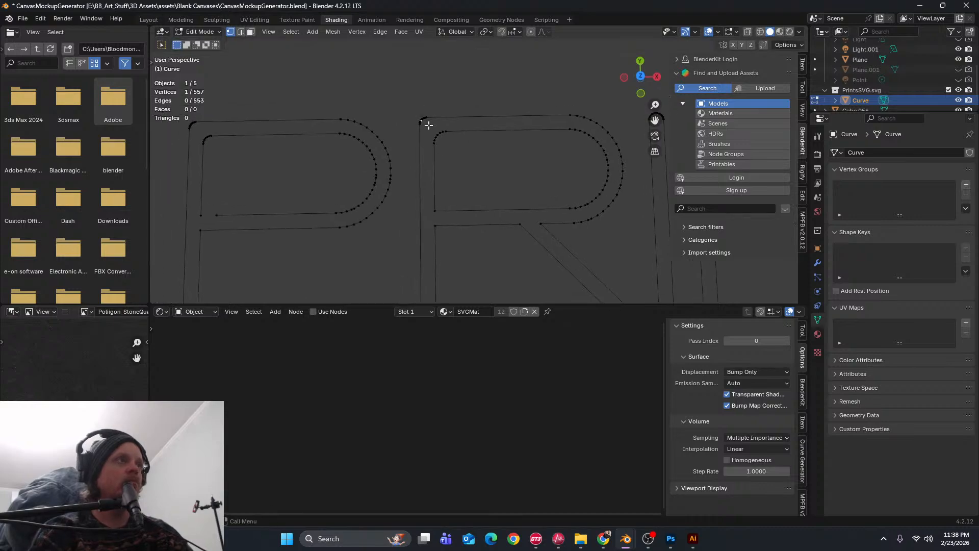
pyautogui.keyDown('shift'); pyautogui.moveTo(381, 87); pyautogui.dragTo(401, 107, button='middle'); pyautogui.keyUp('shift')
pyautogui.scroll(2, 402, 108)
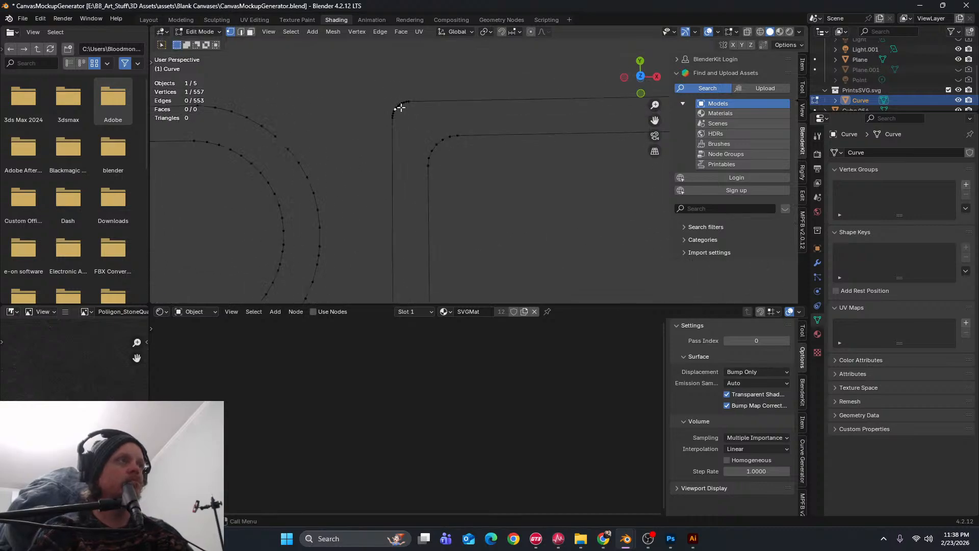
pyautogui.scroll(3, 378, 90)
pyautogui.moveTo(389, 123); pyautogui.dragTo(422, 151)
pyautogui.press('x')
pyautogui.click(422, 150)
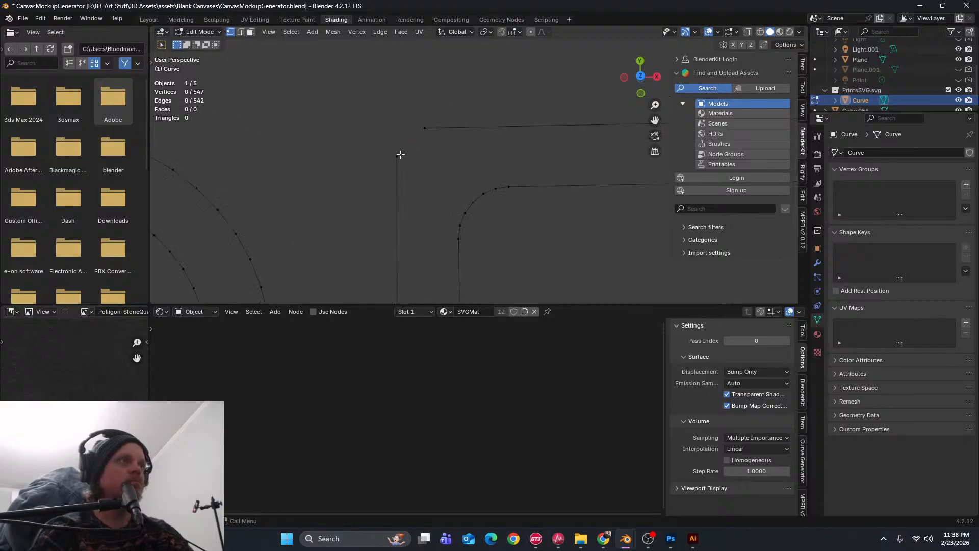
# Move the top vertex of the R's outer stem line about 0.0143 m up along Y, level with the top edge
pyautogui.click(399, 155)
pyautogui.press('g')
pyautogui.press('y')
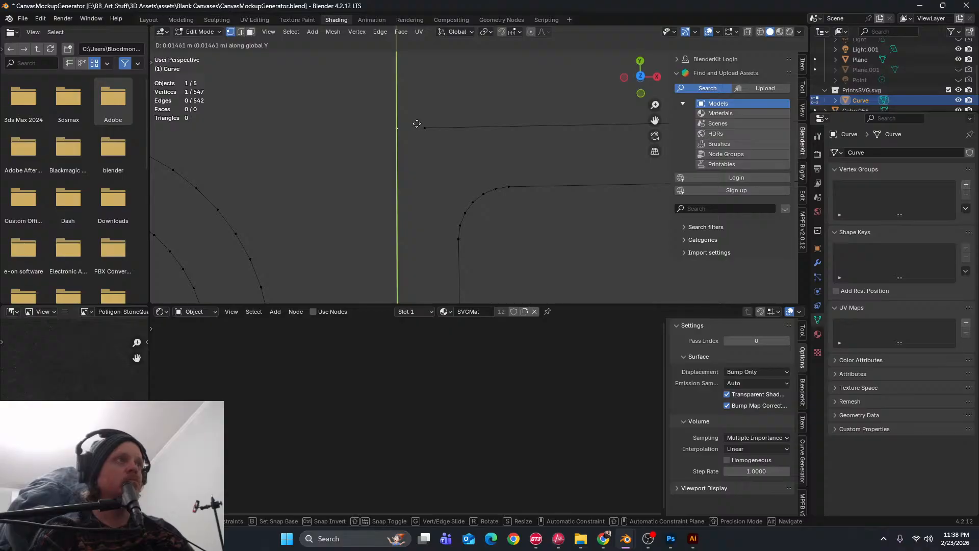
pyautogui.click(417, 124)
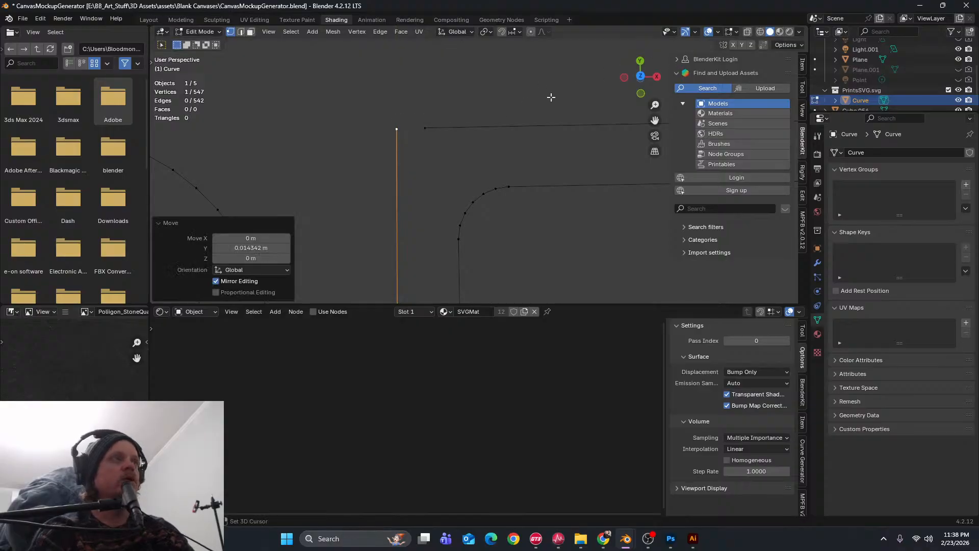
# Enable snapping with the Active base and Vertex target, and turn on Auto Merge
pyautogui.hotkey('shift', 'Tab')
pyautogui.click(516, 32)
pyautogui.click(555, 62)
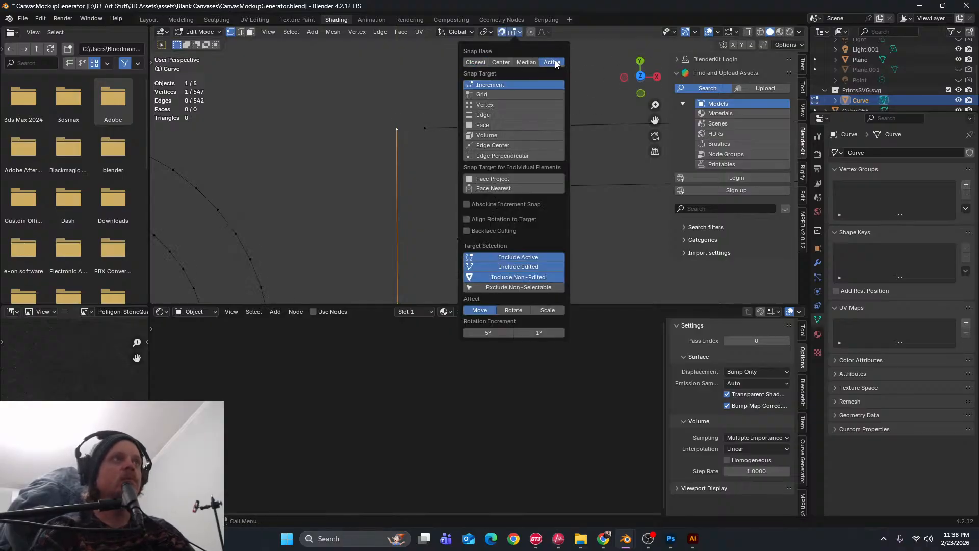
pyautogui.click(485, 105)
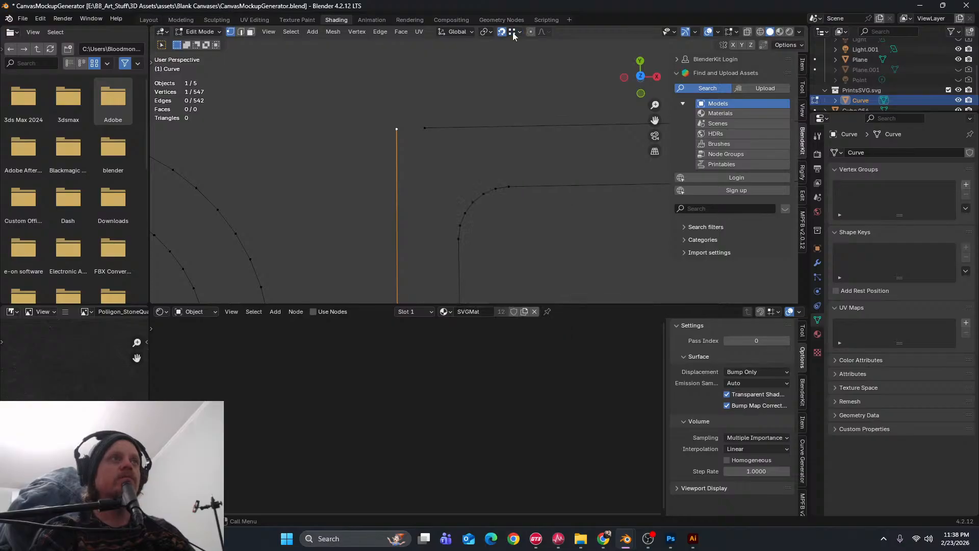
pyautogui.click(765, 45)
pyautogui.click(785, 45)
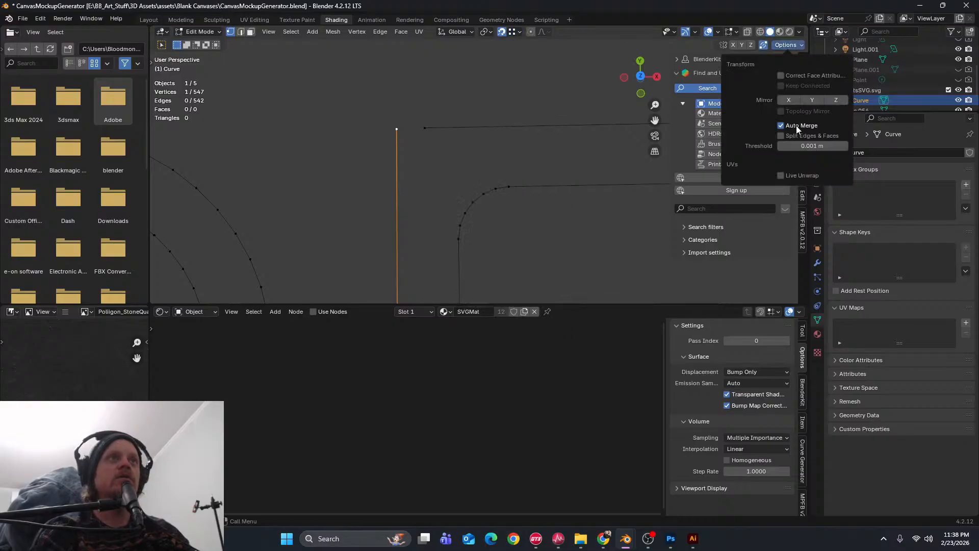
# Snap the left end vertex of the R's top edge onto the stem's top vertex and merge by distance
pyautogui.click(425, 127)
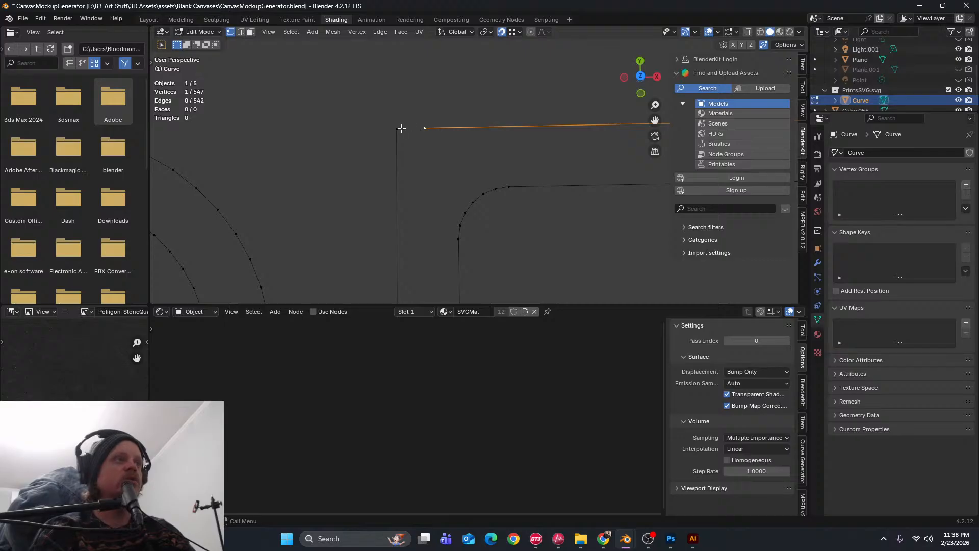
pyautogui.press('g')
pyautogui.click(398, 129)
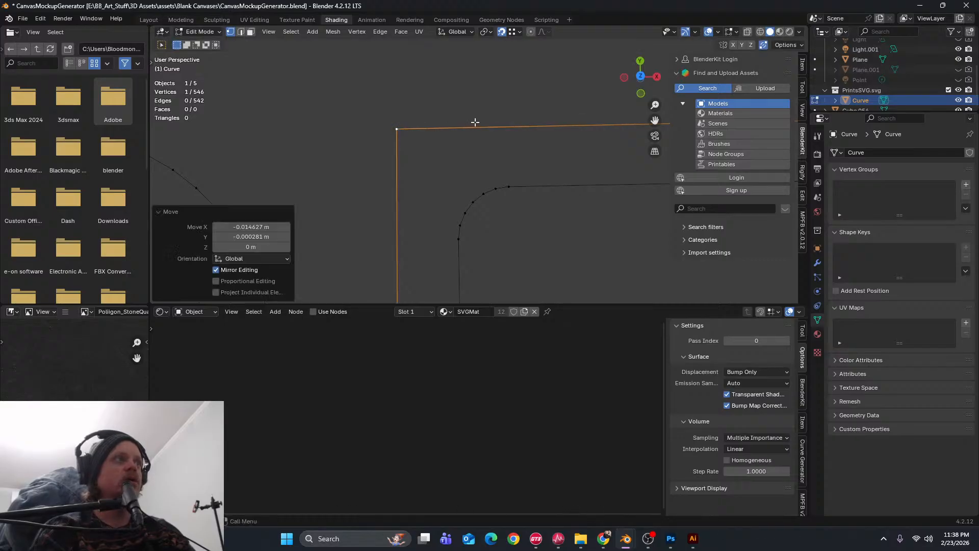
pyautogui.press('m')
pyautogui.click(403, 128)
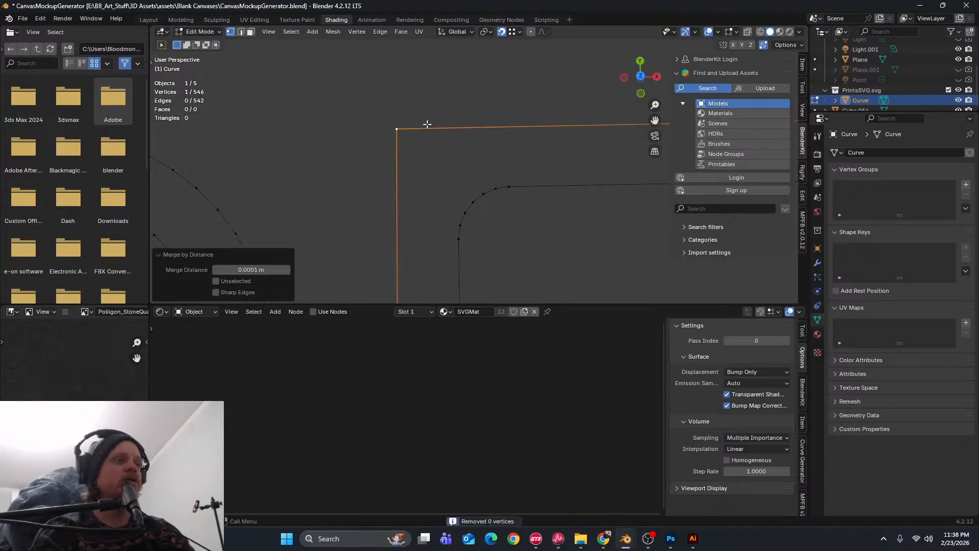
# Repeat the merge by distance on the R's outer corner, then test-move the corner vertex and undo the move
pyautogui.moveTo(368, 118); pyautogui.dragTo(421, 148)
pyautogui.press('m')
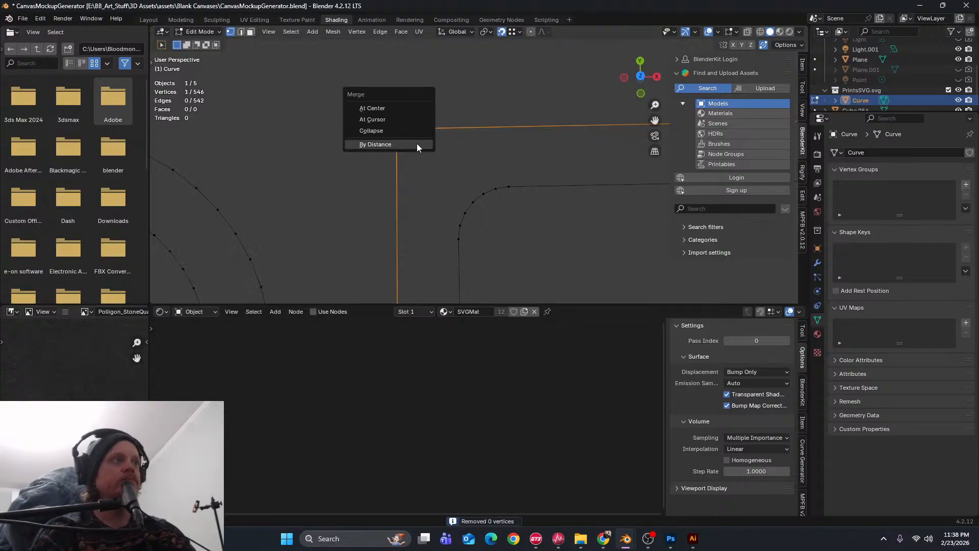
pyautogui.click(416, 144)
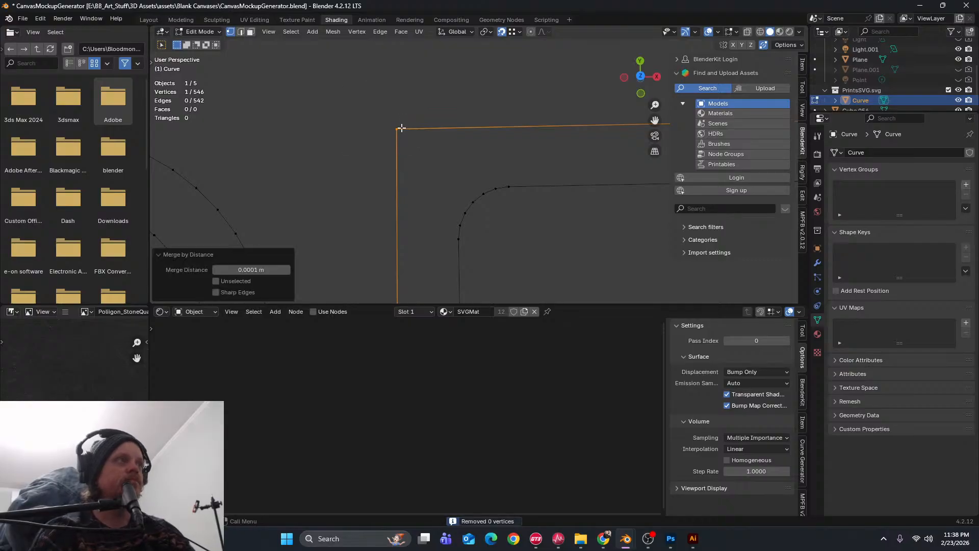
pyautogui.press('g')
pyautogui.click(417, 115)
pyautogui.hotkey('ctrl', 'z')
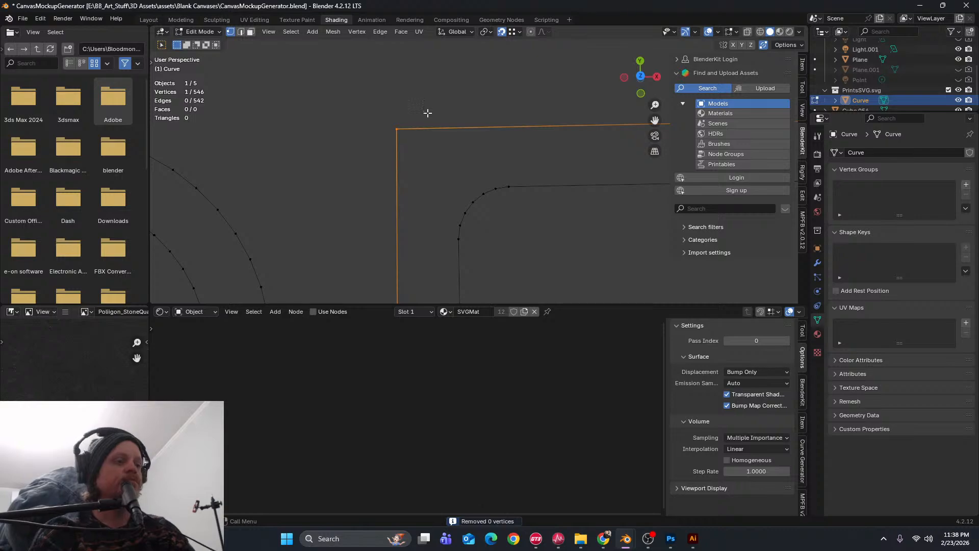
# Apply a 6-segment vertex bevel about 0.03 m wide to the R's outer upper-left corner
pyautogui.hotkey('ctrl', 'shift', 'b')
pyautogui.scroll(5, 454, 151)
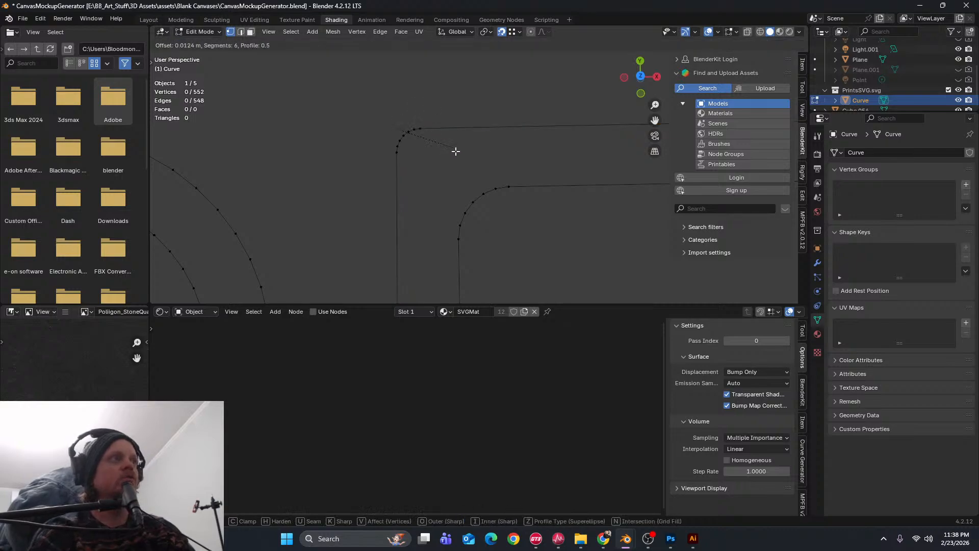
pyautogui.click(480, 173)
pyautogui.scroll(-3, 492, 170)
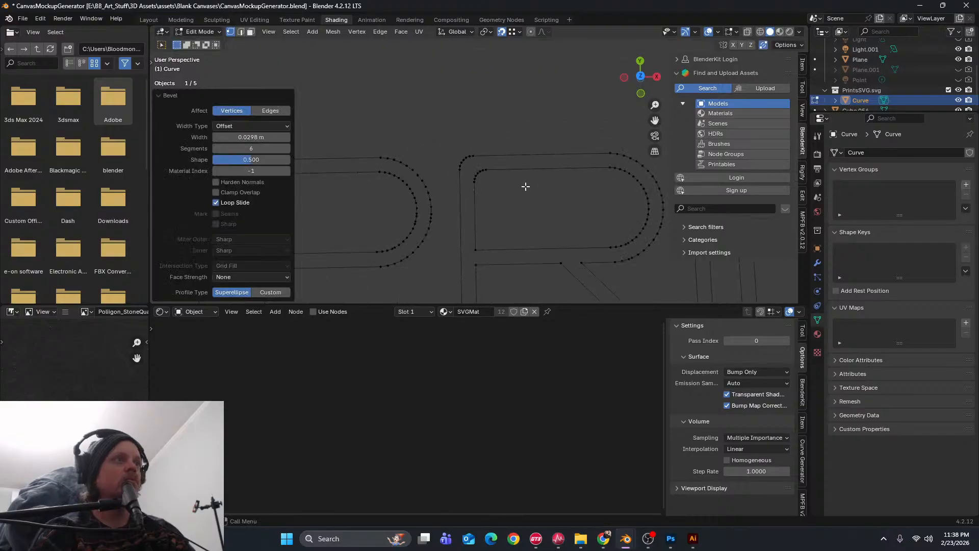
# Delete the rounding vertices at the P's outer upper-left corner, keeping the stem and top edge ends
pyautogui.scroll(-4, 474, 133)
pyautogui.scroll(6, 385, 127)
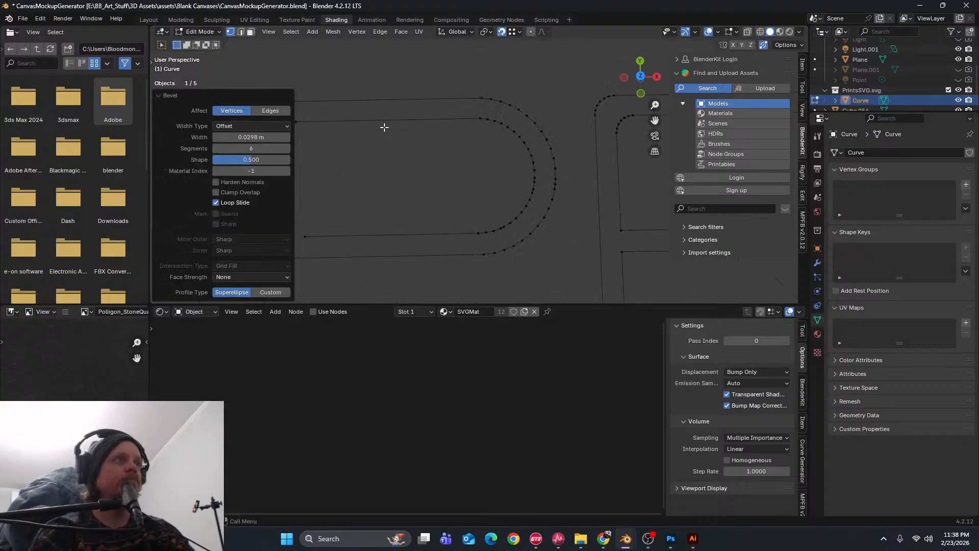
pyautogui.keyDown('shift'); pyautogui.moveTo(558, 109); pyautogui.dragTo(466, 138, button='middle'); pyautogui.keyUp('shift')
pyautogui.scroll(3, 485, 145)
pyautogui.keyDown('shift'); pyautogui.moveTo(513, 176); pyautogui.dragTo(494, 212, button='middle'); pyautogui.keyUp('shift')
pyautogui.scroll(4, 494, 169)
pyautogui.keyDown('shift'); pyautogui.moveTo(497, 146); pyautogui.dragTo(432, 135, button='middle'); pyautogui.keyUp('shift')
pyautogui.scroll(1, 479, 191)
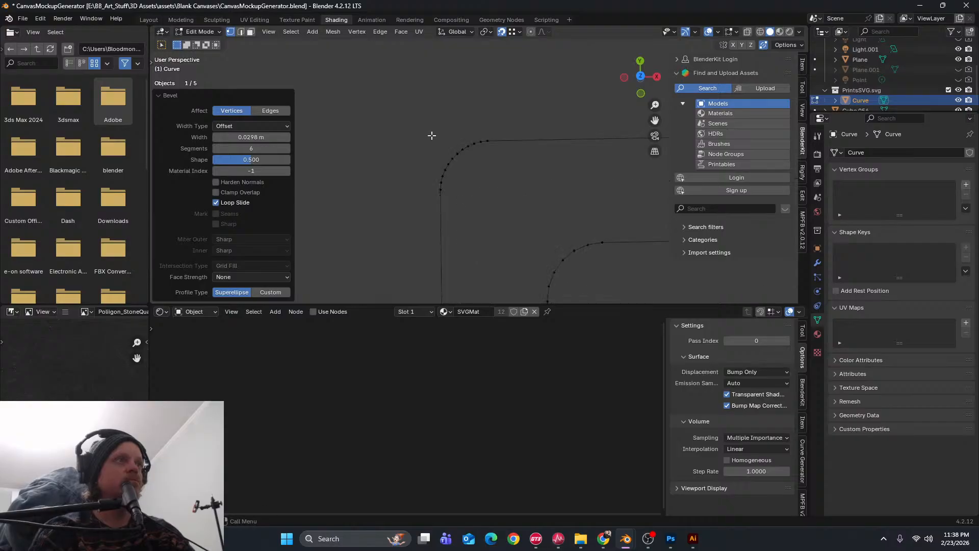
pyautogui.moveTo(432, 136); pyautogui.dragTo(483, 182)
pyautogui.press('x')
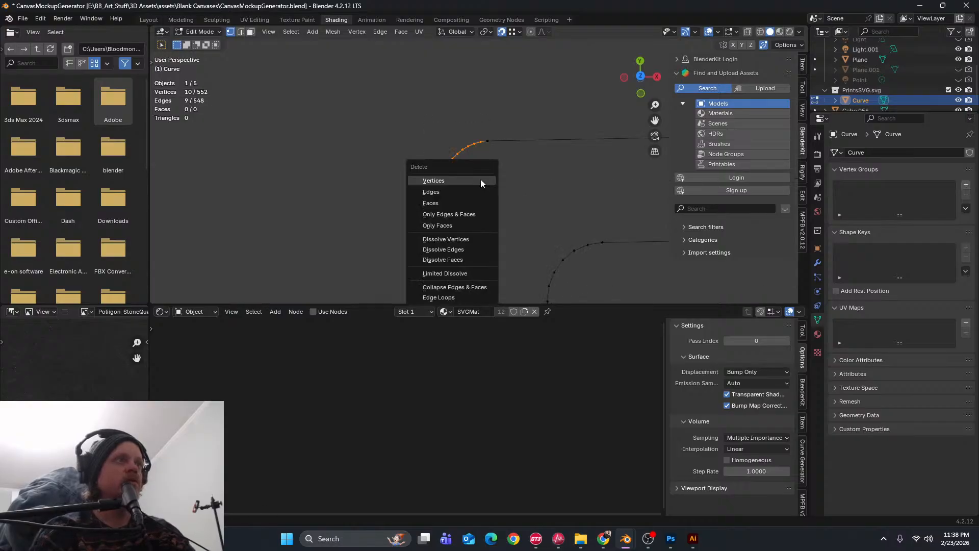
pyautogui.click(480, 181)
# Raise the P stem's top vertex about 0.014 m along Y, and snap the left end of the top edge onto it
pyautogui.click(448, 186)
pyautogui.press('g')
pyautogui.press('y')
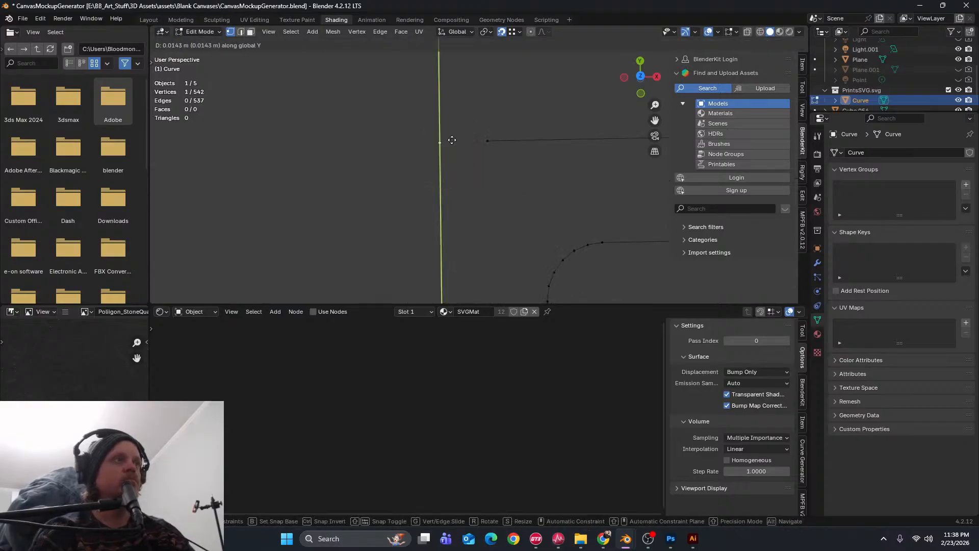
pyautogui.click(452, 139)
pyautogui.click(490, 142)
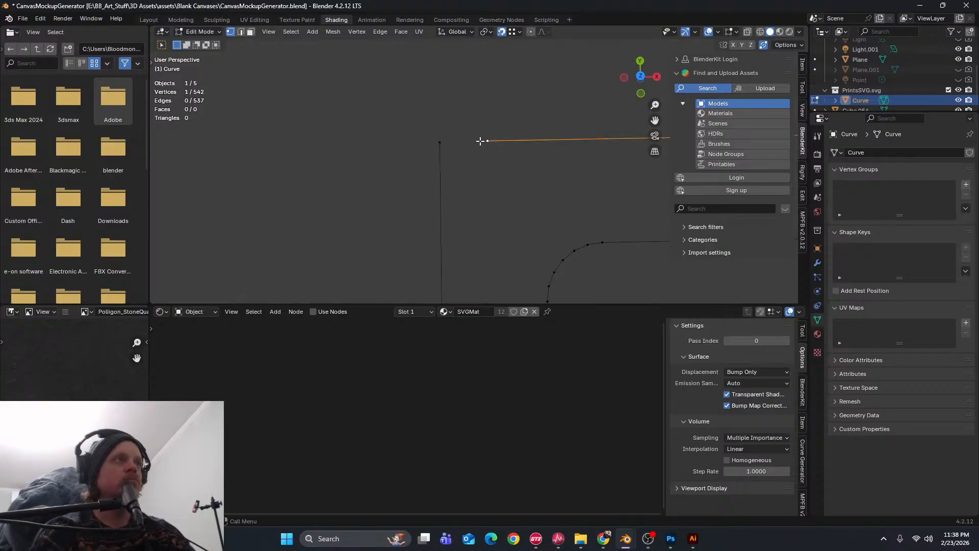
pyautogui.press('g')
pyautogui.click(441, 143)
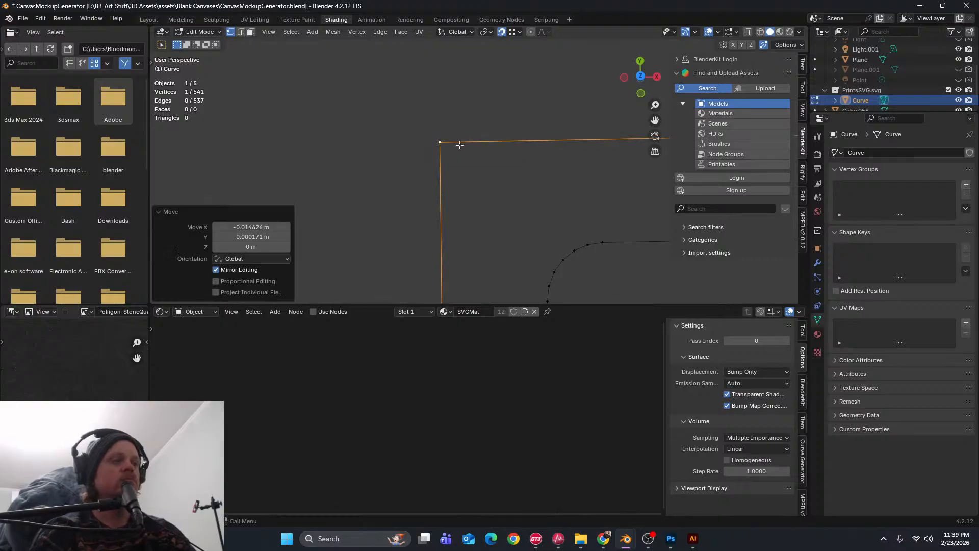
# Merge the P's outer upper-left corner by distance and apply a 6-segment vertex bevel about 0.034 m wide to it
pyautogui.press('m')
pyautogui.click(461, 146)
pyautogui.press('m')
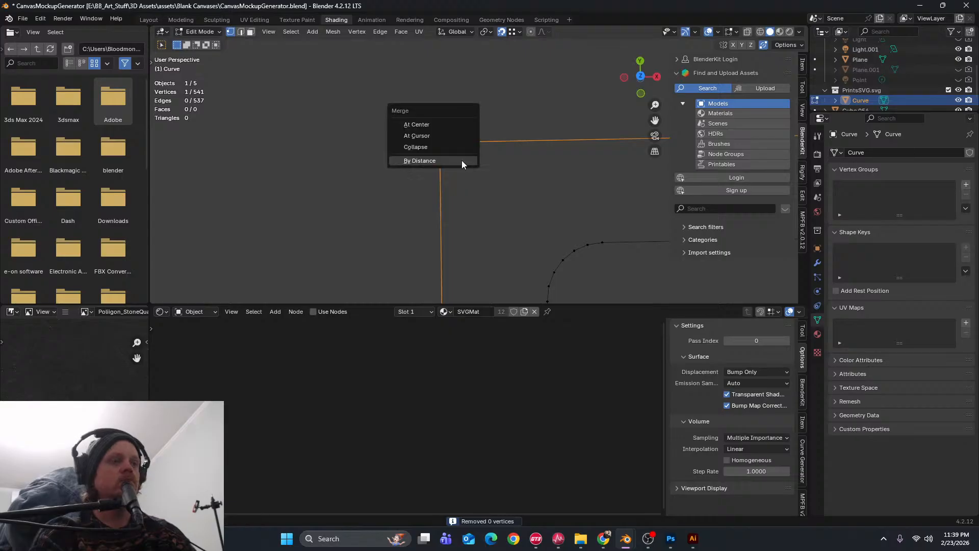
pyautogui.click(462, 162)
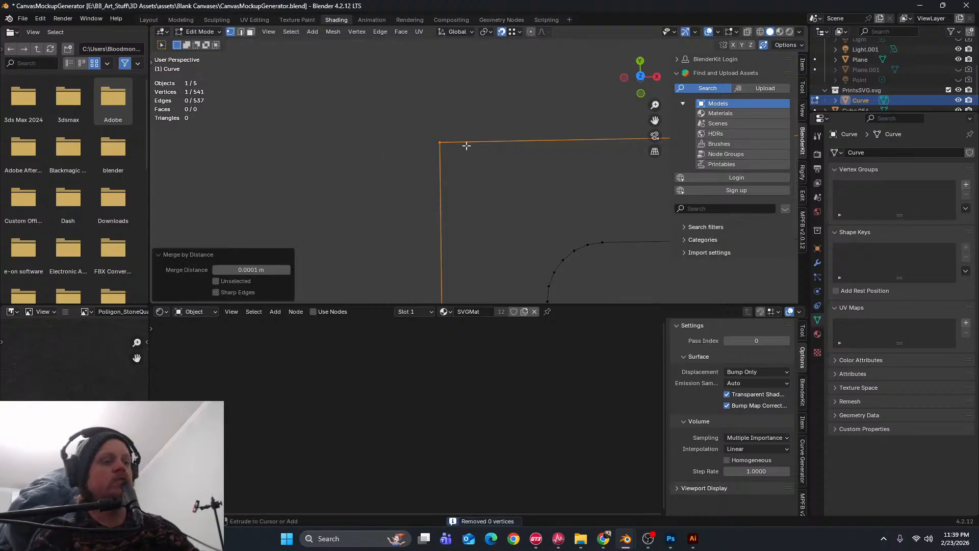
pyautogui.hotkey('ctrl', 'shift', 'b')
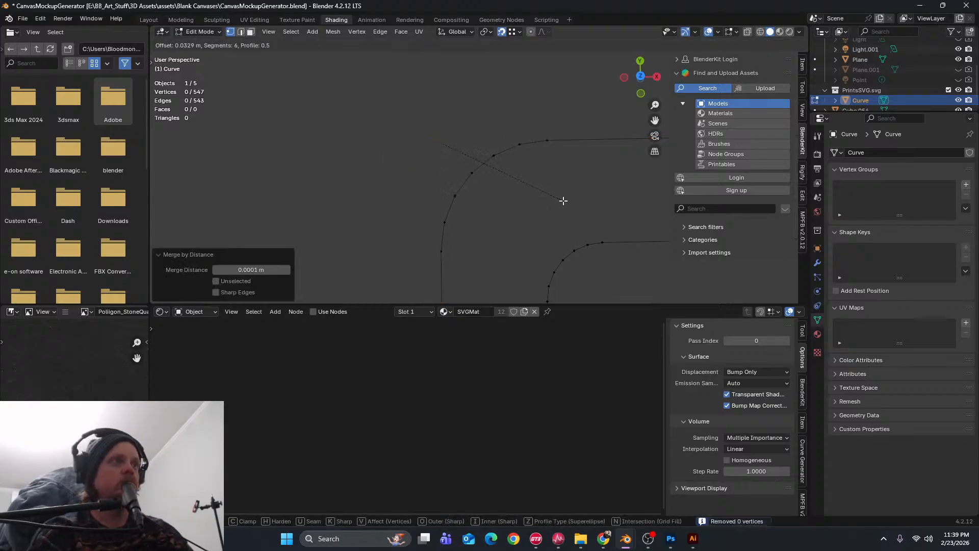
pyautogui.click(563, 200)
# Delete the rounded end cap vertices at the bottom of the R's stem
pyautogui.scroll(-4, 563, 201)
pyautogui.keyDown('shift'); pyautogui.moveTo(612, 218); pyautogui.dragTo(435, 176, button='middle'); pyautogui.keyUp('shift')
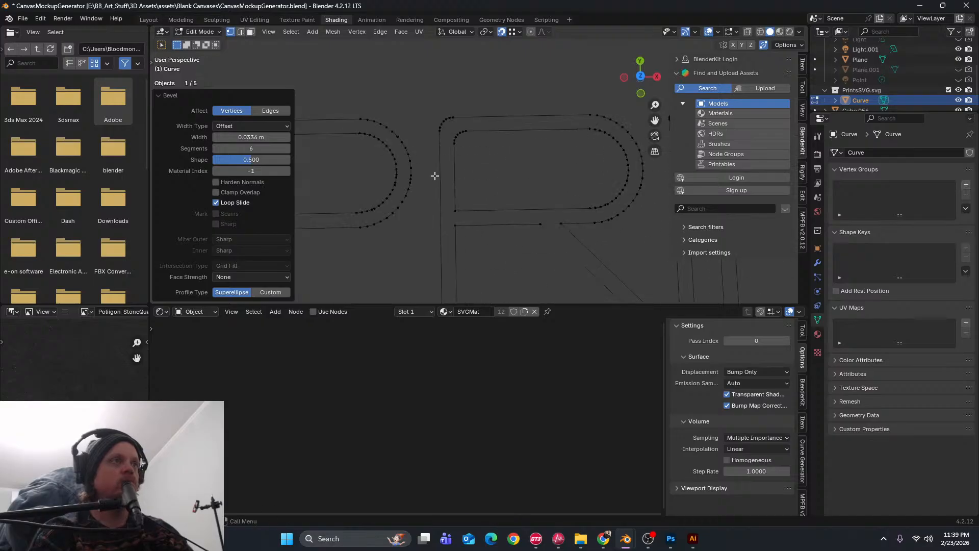
pyautogui.scroll(-5, 435, 175)
pyautogui.scroll(2, 476, 183)
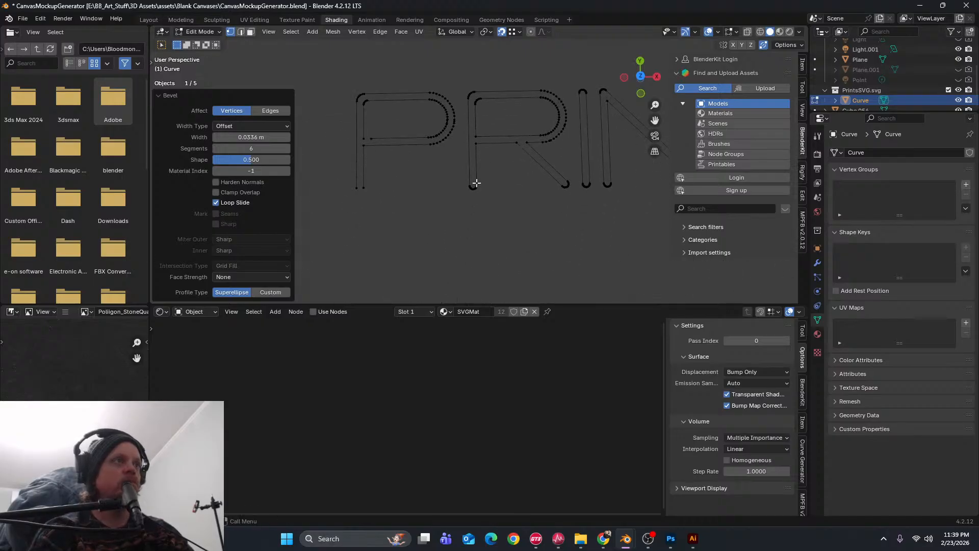
pyautogui.scroll(9, 475, 184)
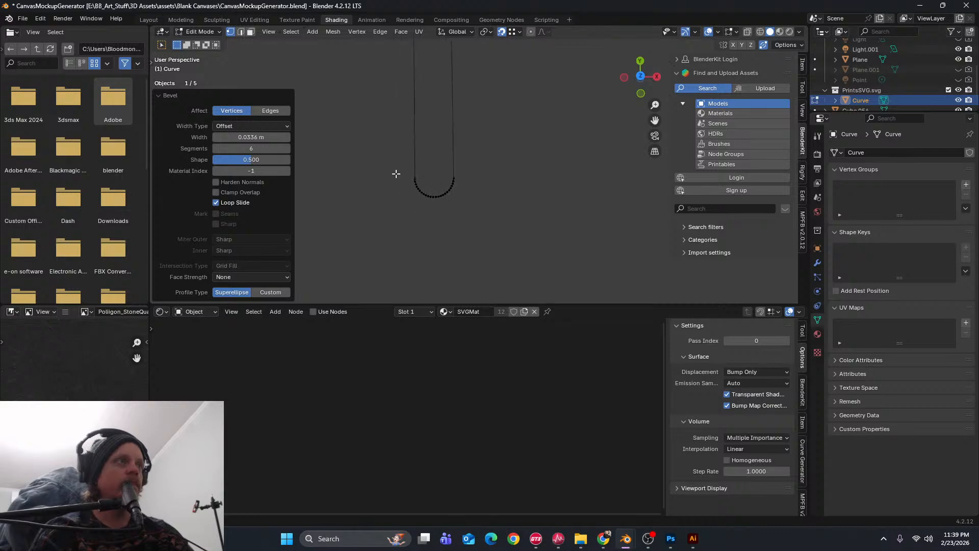
pyautogui.moveTo(406, 171); pyautogui.dragTo(459, 202)
pyautogui.press('x')
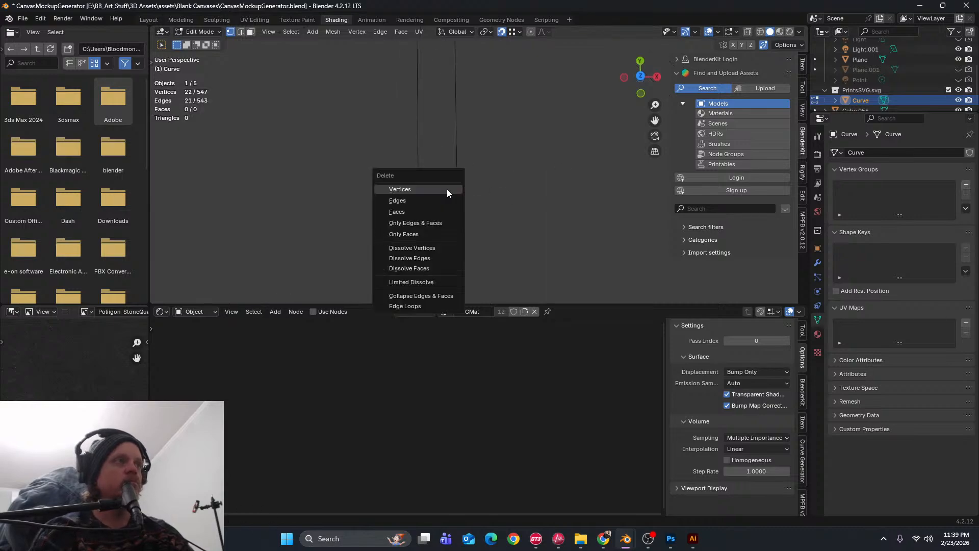
pyautogui.click(447, 188)
# Delete the rounded end cap vertices at the bottom of the R's diagonal leg, keeping the end vertices of both leg edges
pyautogui.scroll(-6, 525, 192)
pyautogui.scroll(6, 437, 194)
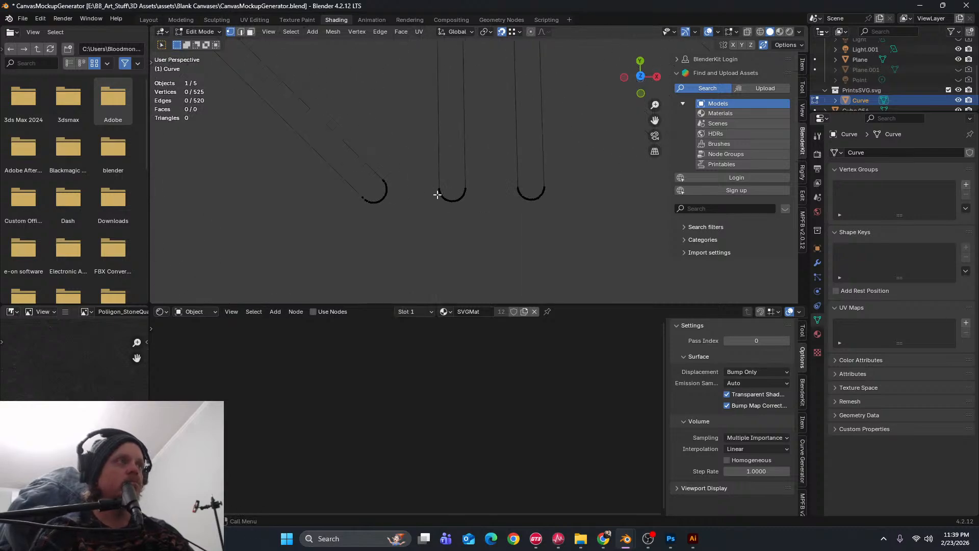
pyautogui.keyDown('shift'); pyautogui.moveTo(397, 199); pyautogui.dragTo(462, 180, button='middle'); pyautogui.keyUp('shift')
pyautogui.scroll(1, 442, 188)
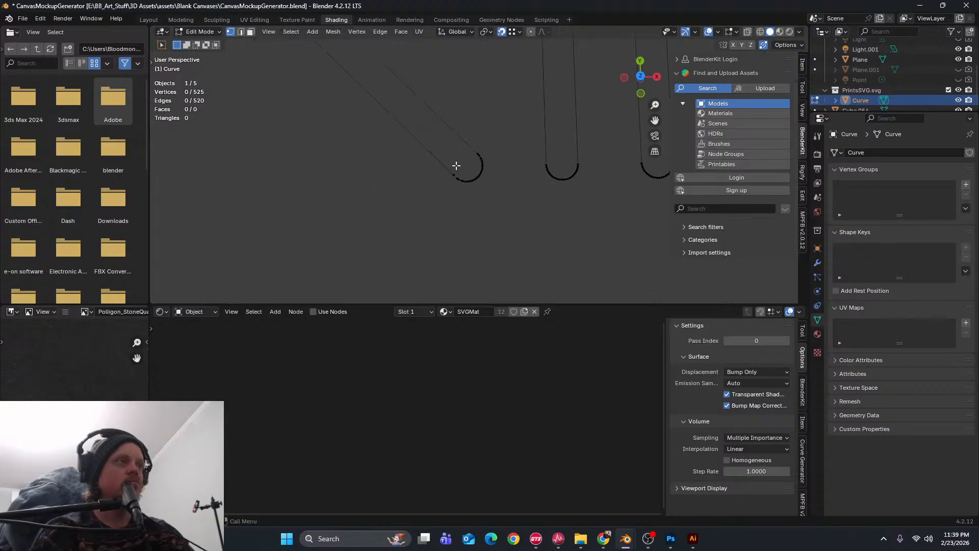
pyautogui.moveTo(456, 166); pyautogui.dragTo(491, 197)
pyautogui.press('x')
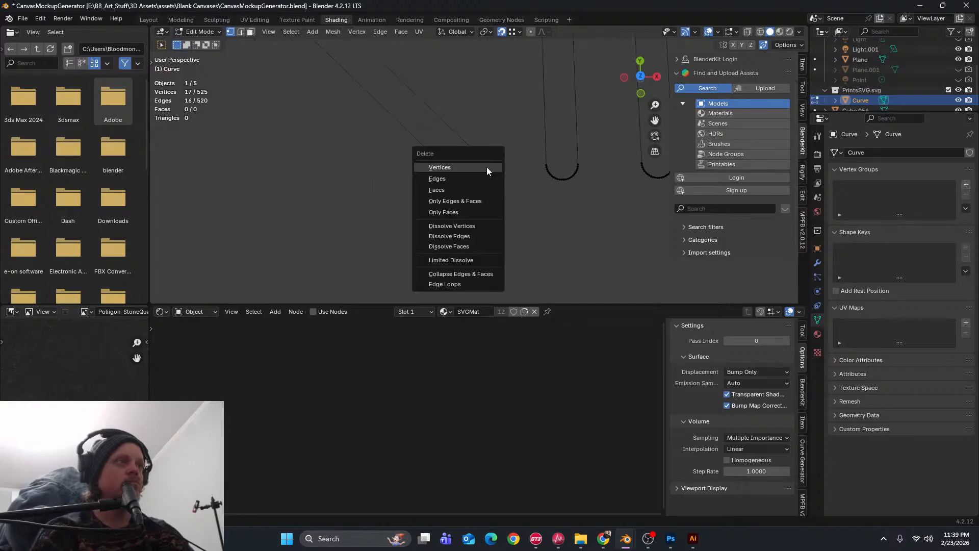
pyautogui.click(487, 166)
pyautogui.moveTo(477, 158); pyautogui.dragTo(492, 174)
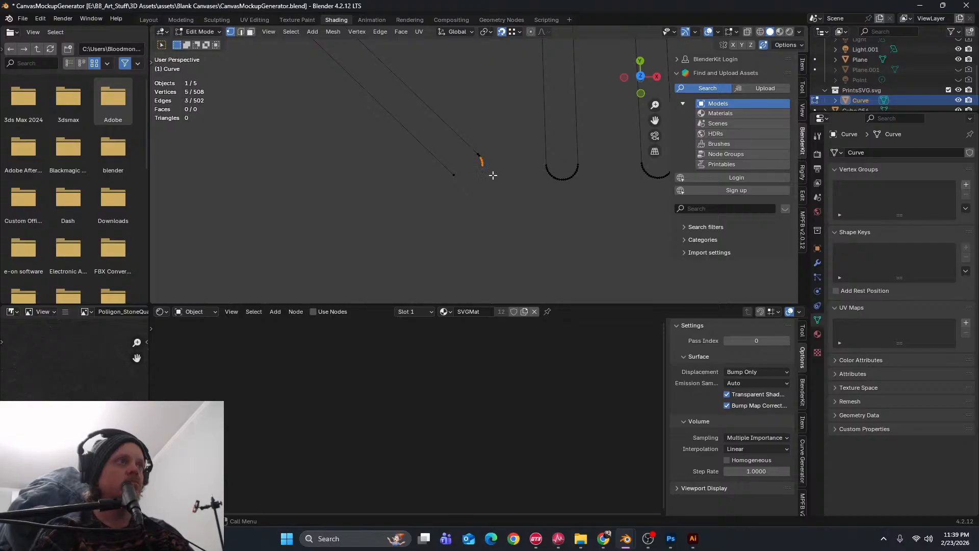
pyautogui.press('x')
pyautogui.click(479, 169)
pyautogui.press('x')
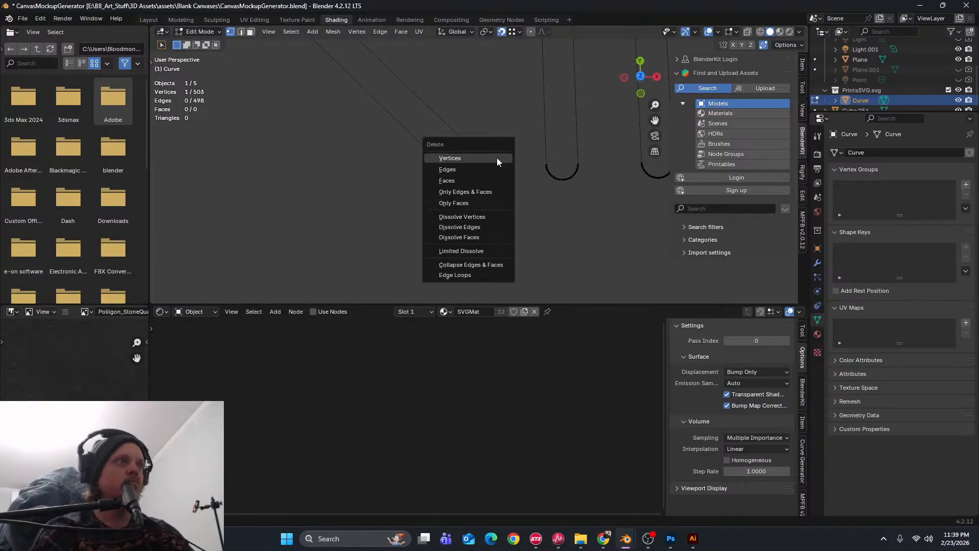
pyautogui.click(499, 158)
# Move the bottom vertex of the R leg's right-hand edge about 0.018 m down along Y and 0.035 m right along X
pyautogui.click(478, 170)
pyautogui.press('g')
pyautogui.press('y')
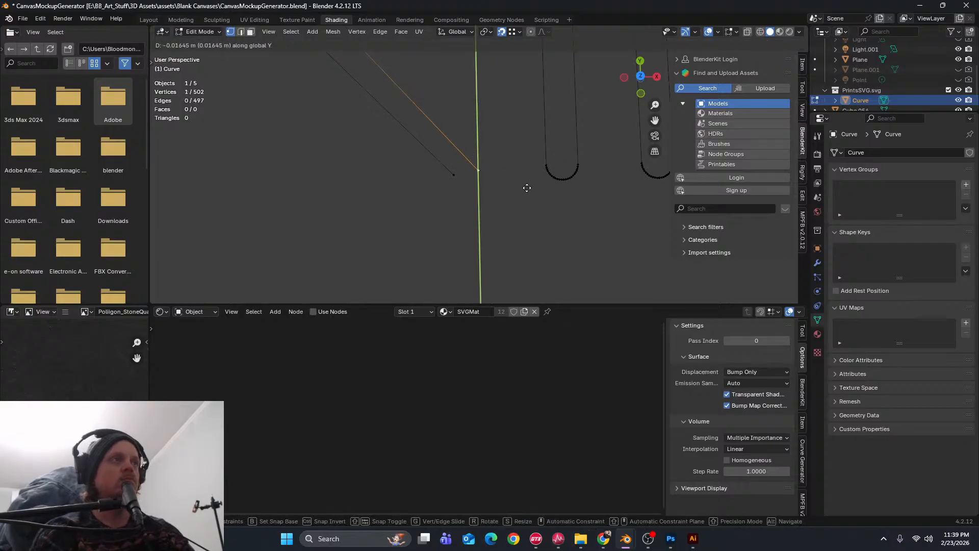
pyautogui.click(527, 189)
pyautogui.press('g')
pyautogui.press('y')
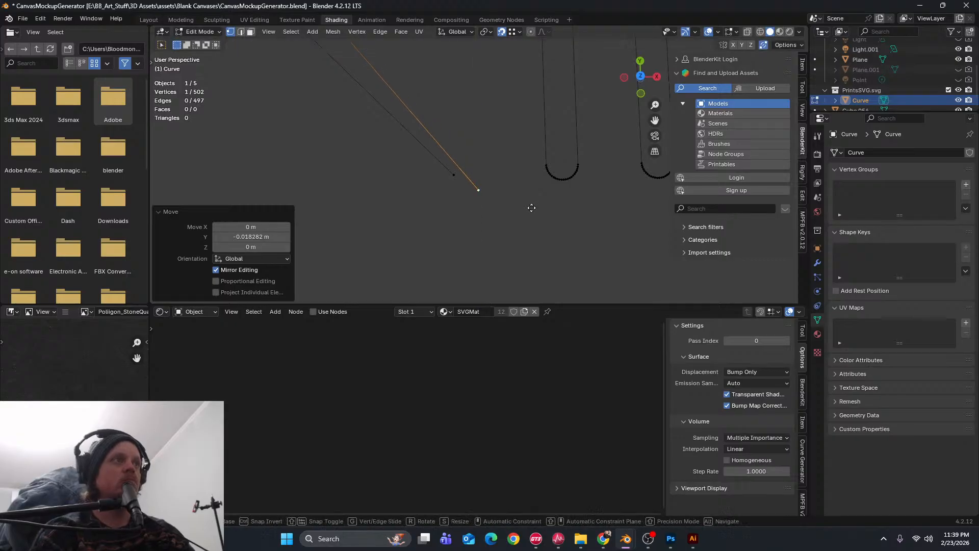
pyautogui.press('x')
pyautogui.click(567, 195)
# Turn off snapping and slide that leg vertex up its edge by a factor of 0.070, level with the other edge's end
pyautogui.scroll(-4, 485, 168)
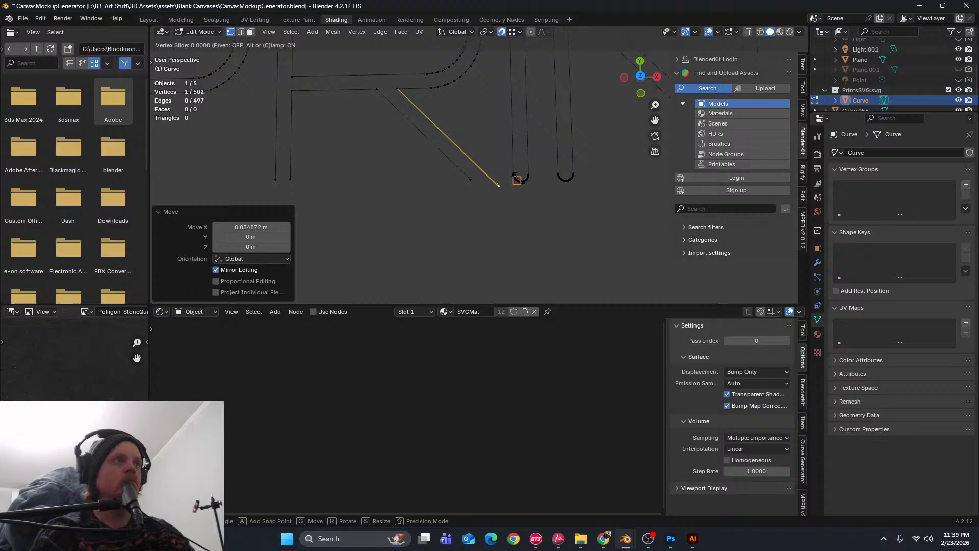
pyautogui.click(512, 173)
pyautogui.hotkey('ctrl', 'z')
pyautogui.hotkey('shift', 'Tab')
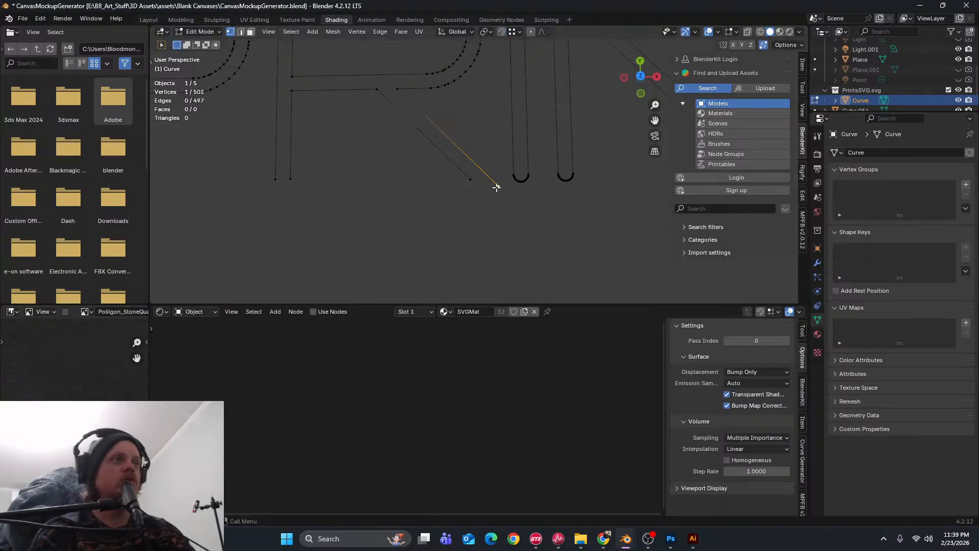
pyautogui.hotkey('shift', 'v')
pyautogui.click(491, 179)
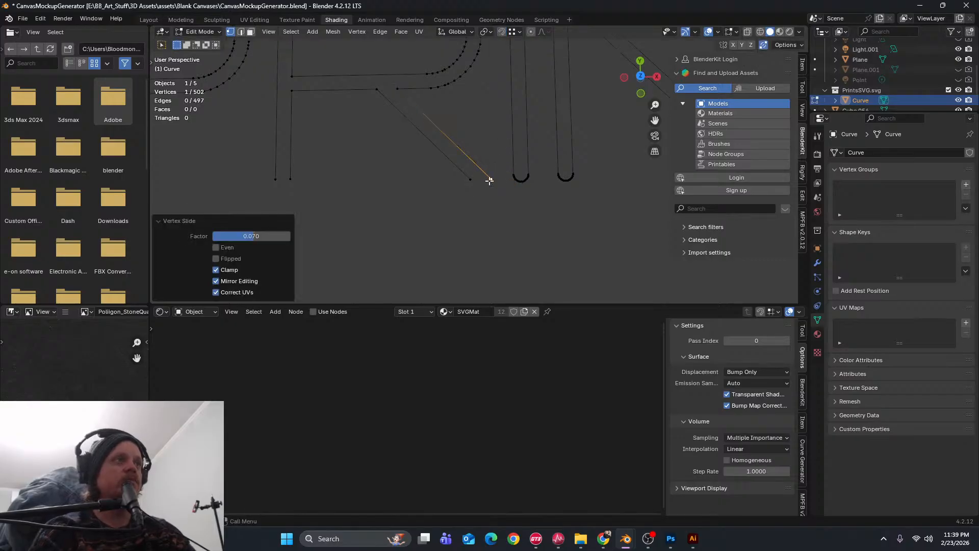
# Subdivide the straight bottom edge of the R's inner counter to add a midpoint vertex
pyautogui.scroll(-2, 453, 175)
pyautogui.keyDown('shift'); pyautogui.moveTo(460, 174); pyautogui.dragTo(472, 198, button='middle'); pyautogui.keyUp('shift')
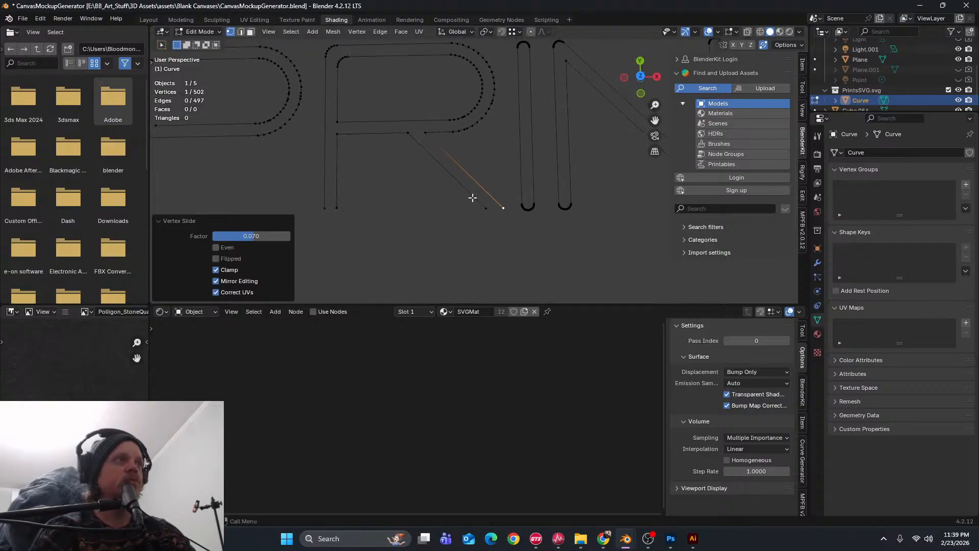
pyautogui.keyDown('shift'); pyautogui.moveTo(354, 132); pyautogui.dragTo(461, 159, button='middle'); pyautogui.keyUp('shift')
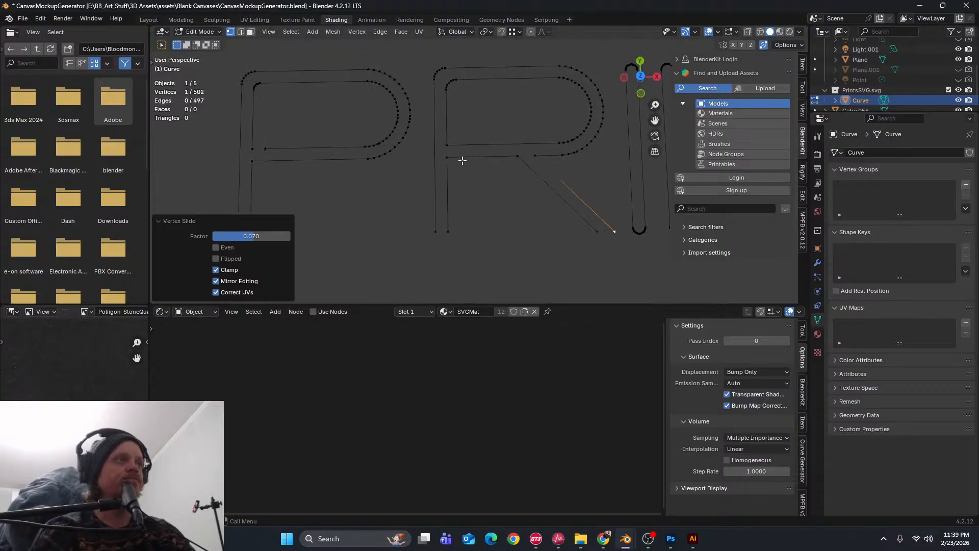
pyautogui.scroll(4, 433, 140)
pyautogui.scroll(-6, 436, 143)
pyautogui.scroll(5, 440, 141)
pyautogui.scroll(-3, 441, 141)
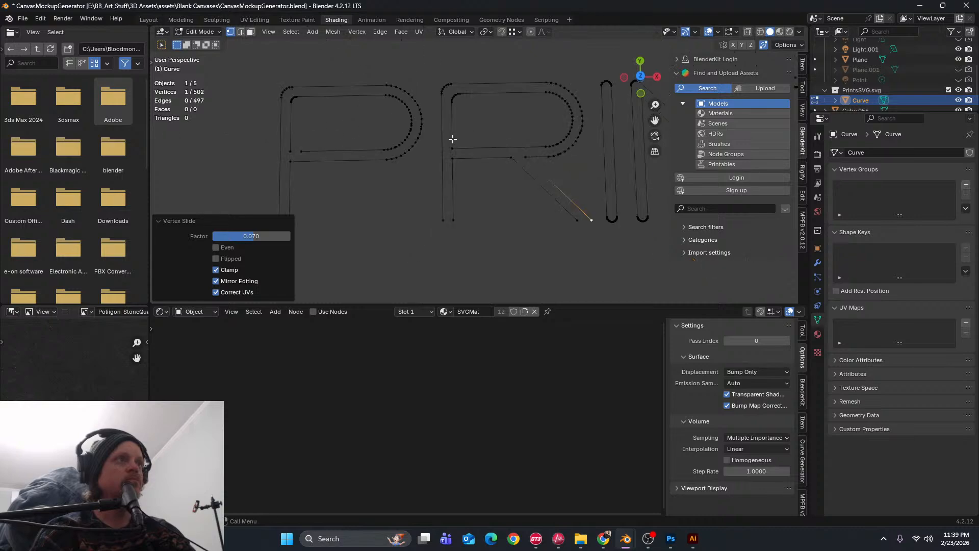
pyautogui.click(458, 154)
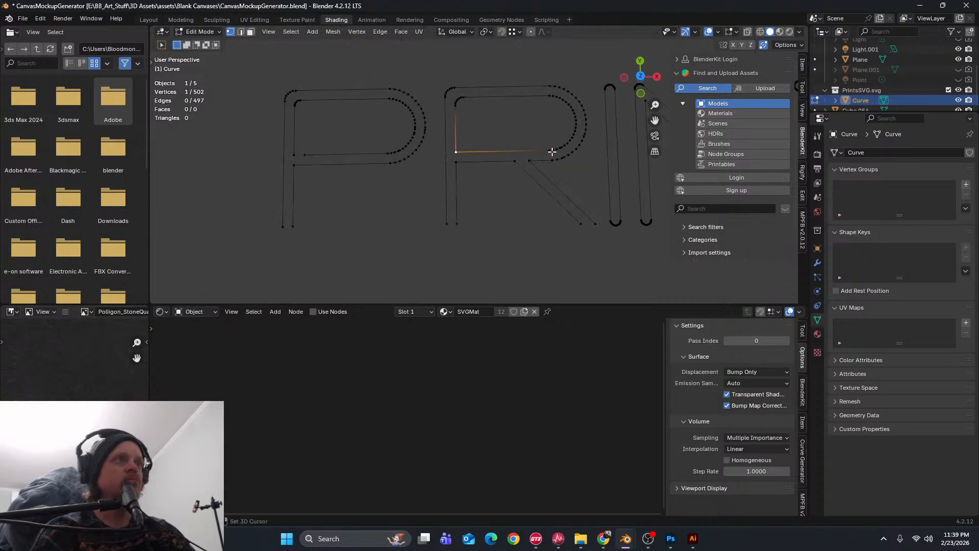
pyautogui.keyDown('shift'); pyautogui.click(550, 151); pyautogui.keyUp('shift')
pyautogui.scroll(3, 504, 152)
pyautogui.keyDown('shift'); pyautogui.moveTo(555, 141); pyautogui.dragTo(492, 168, button='middle'); pyautogui.keyUp('shift')
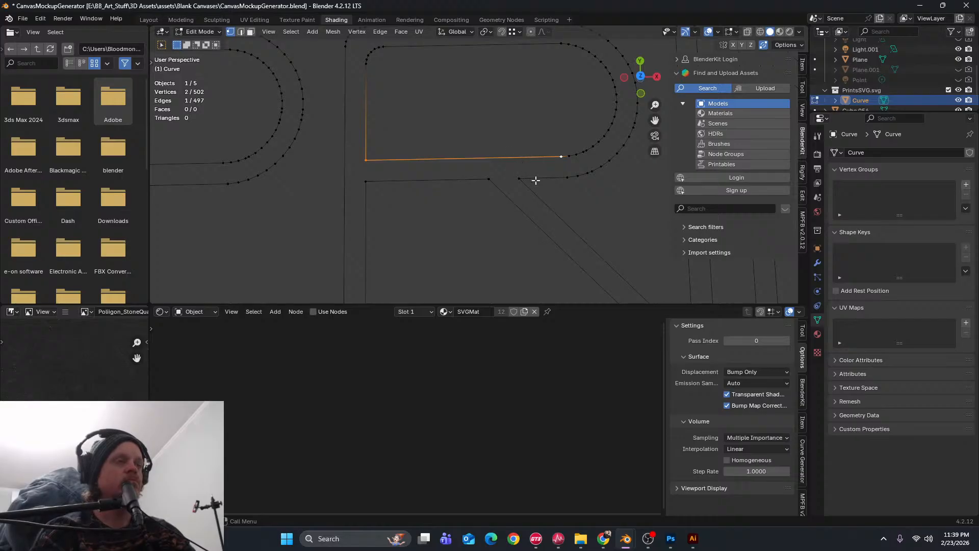
pyautogui.scroll(-2, 502, 162)
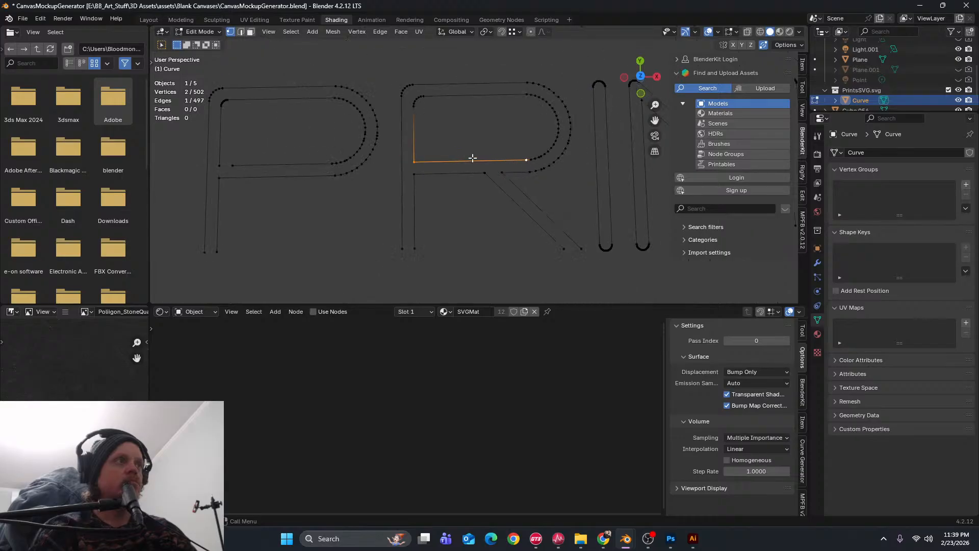
pyautogui.rightClick(448, 161)
pyautogui.click(448, 162)
# Slide the new vertex close to the R counter's lower-left corner and delete the short edge between them to open a gap
pyautogui.click(466, 161)
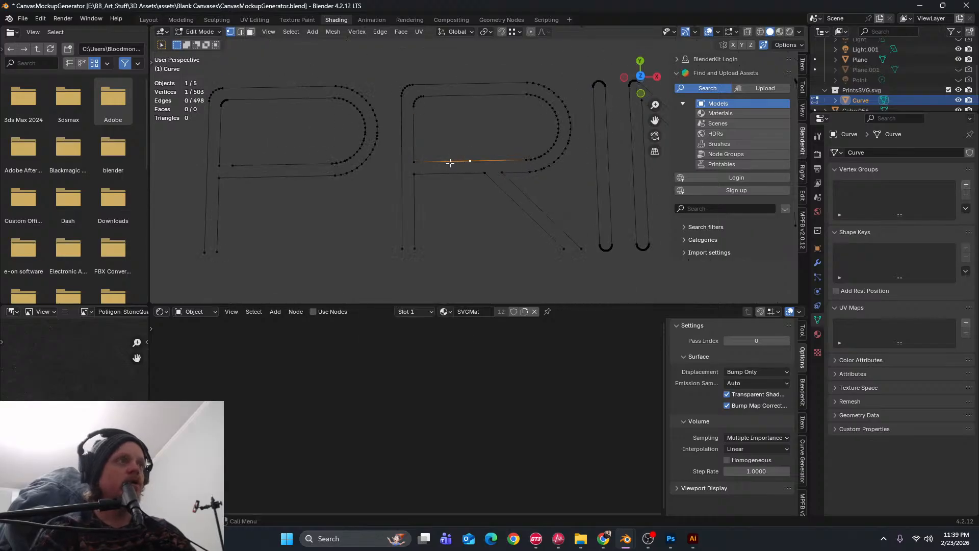
pyautogui.hotkey('shift', 'v')
pyautogui.click(408, 164)
pyautogui.keyDown('shift'); pyautogui.moveTo(428, 165); pyautogui.dragTo(485, 175, button='middle'); pyautogui.keyUp('shift')
pyautogui.scroll(3, 485, 175)
pyautogui.press('2')
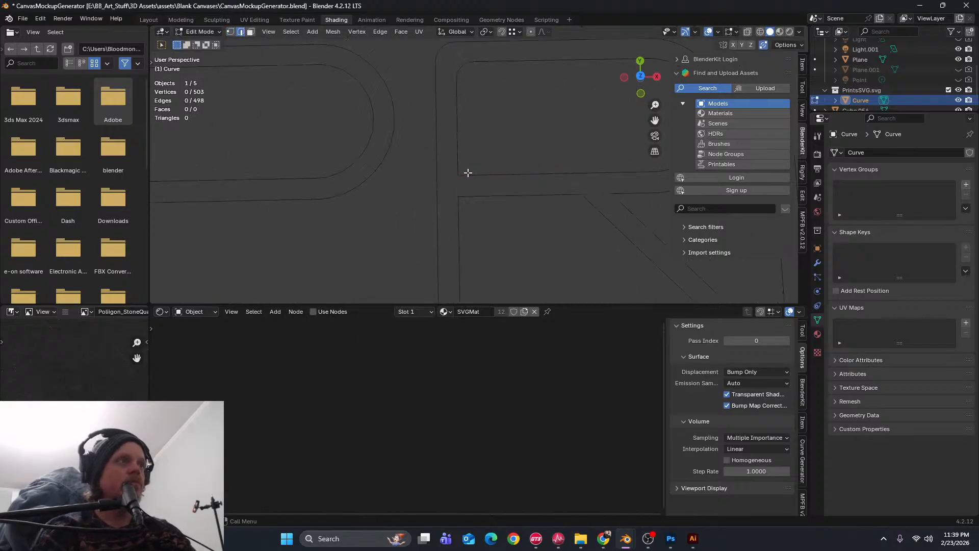
pyautogui.click(468, 174)
pyautogui.press('x')
pyautogui.click(462, 187)
# Apply a 6-segment vertex bevel about 0.02 m wide where the R bowl's underside meets the left edge of the leg
pyautogui.scroll(-3, 468, 184)
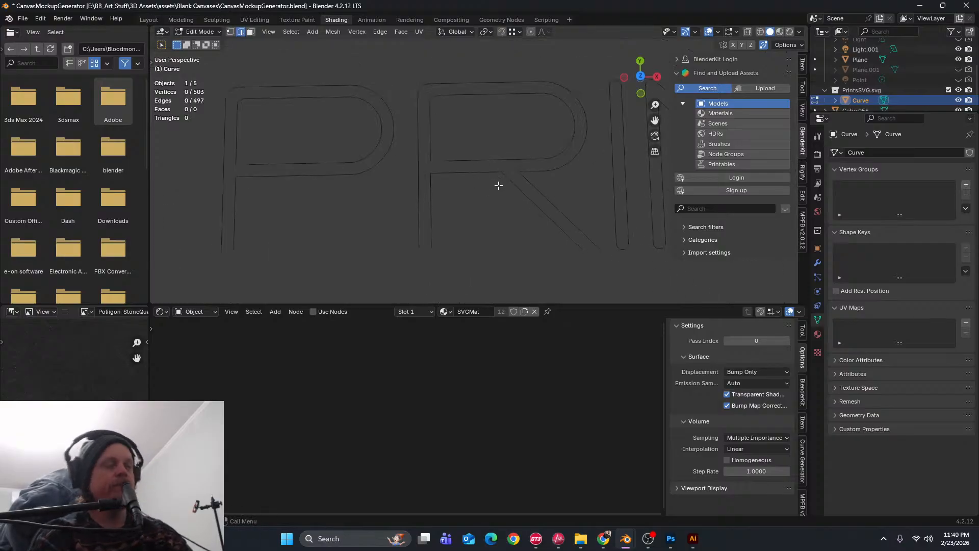
pyautogui.click(509, 172)
pyautogui.scroll(2, 510, 172)
pyautogui.press('1')
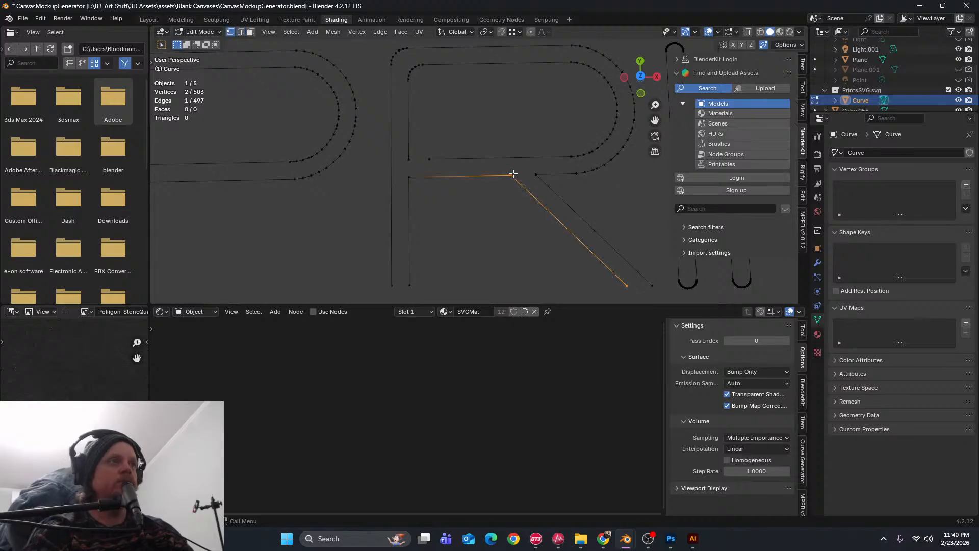
pyautogui.hotkey('ctrl', 'b')
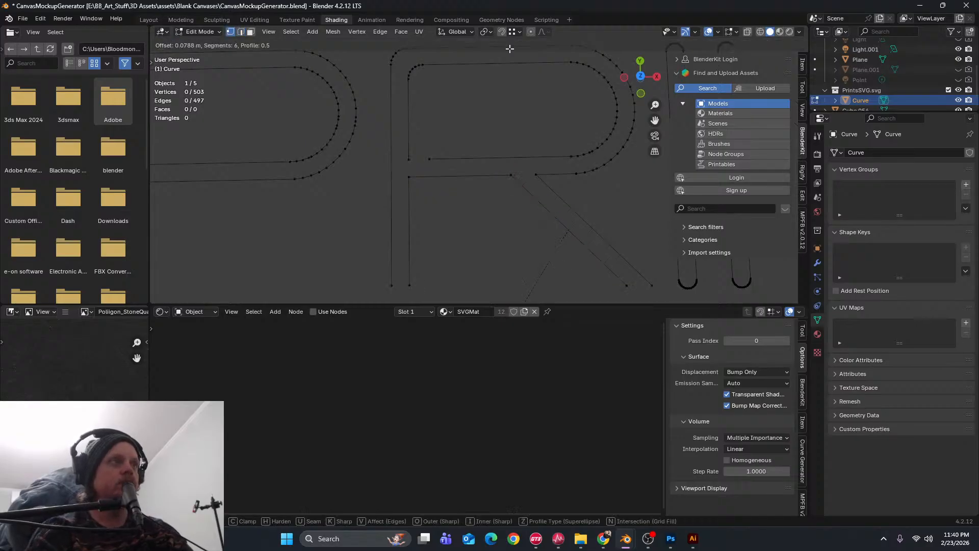
pyautogui.click(524, 257)
pyautogui.hotkey('ctrl', 'z')
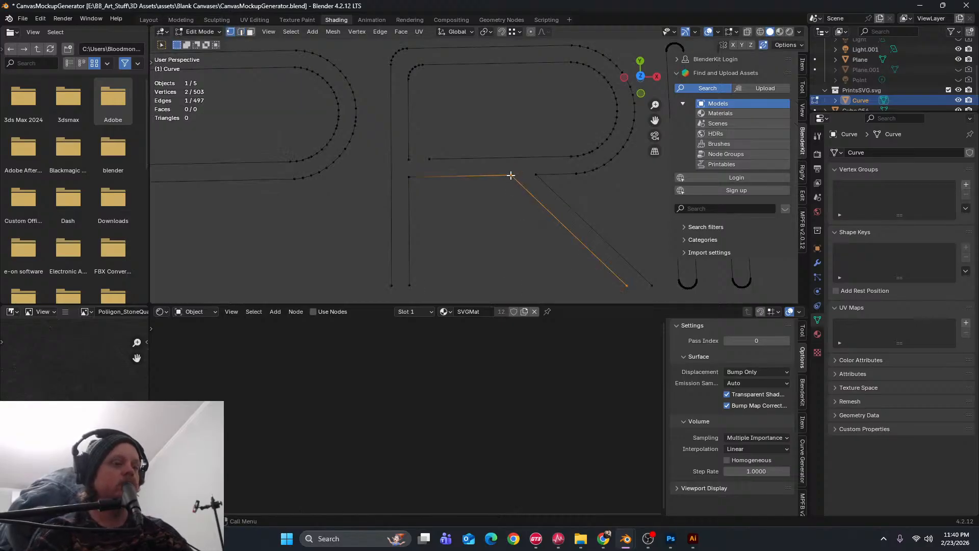
pyautogui.hotkey('ctrl', 'b')
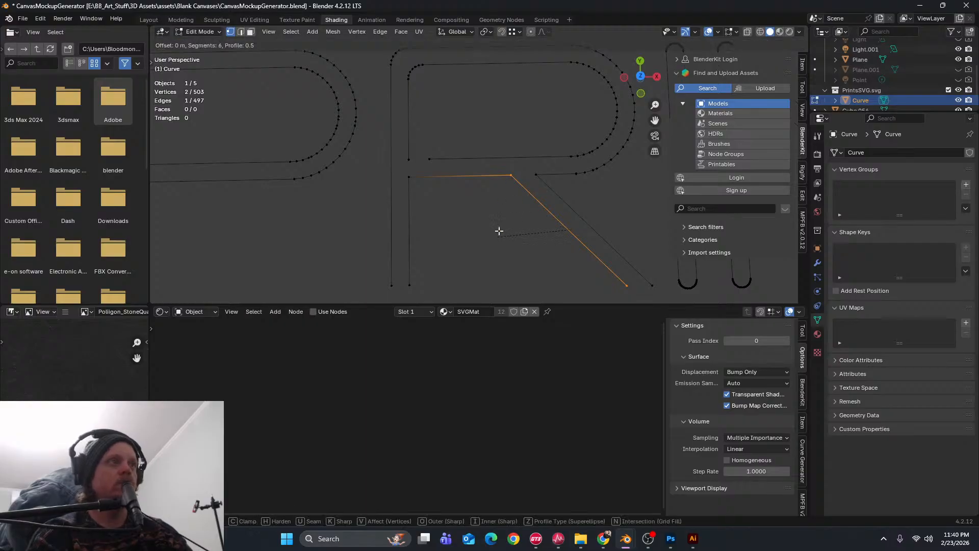
pyautogui.click(610, 37)
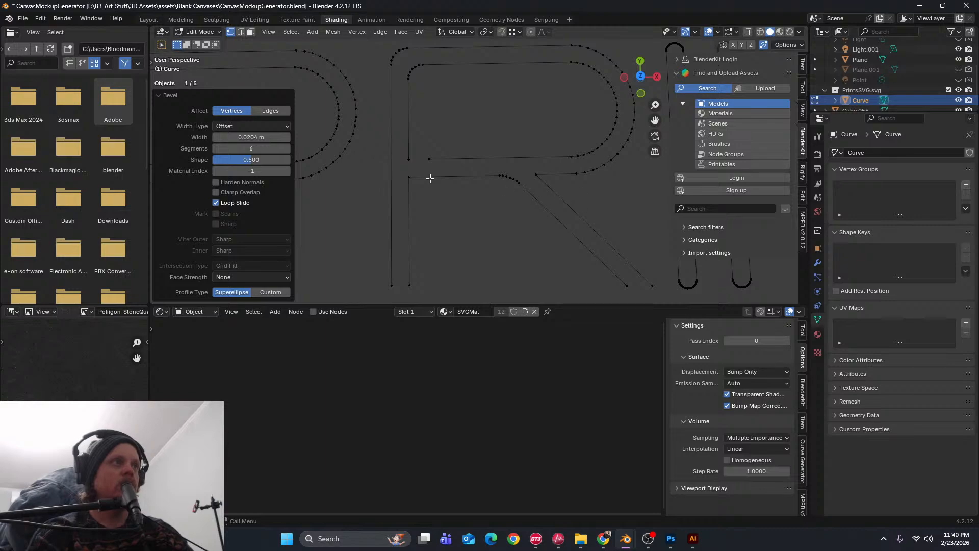
# Try a 6-segment vertex bevel about 0.026 m wide where the R bowl's underside meets the stem, and undo it
pyautogui.hotkey('ctrl', 'z')
pyautogui.hotkey('ctrl', 'b')
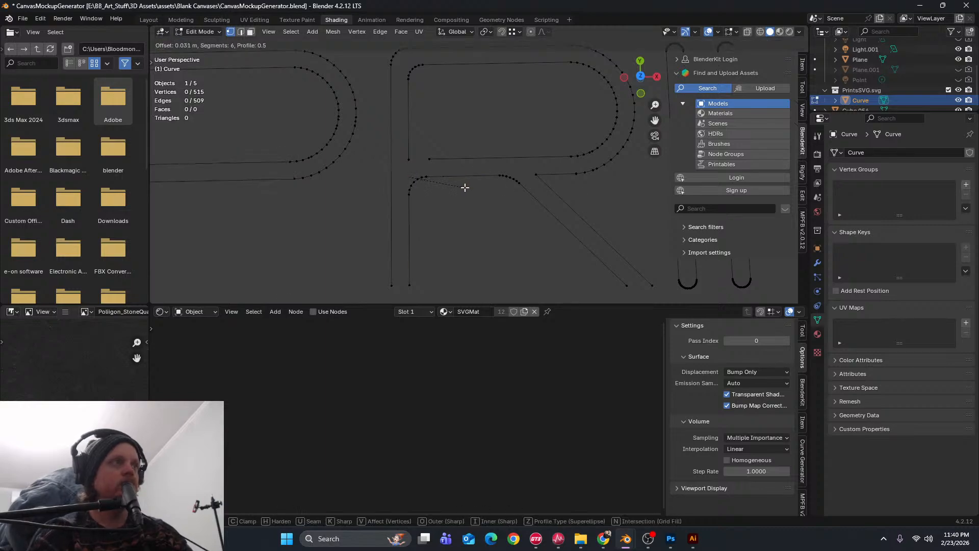
pyautogui.click(461, 186)
pyautogui.scroll(-5, 491, 186)
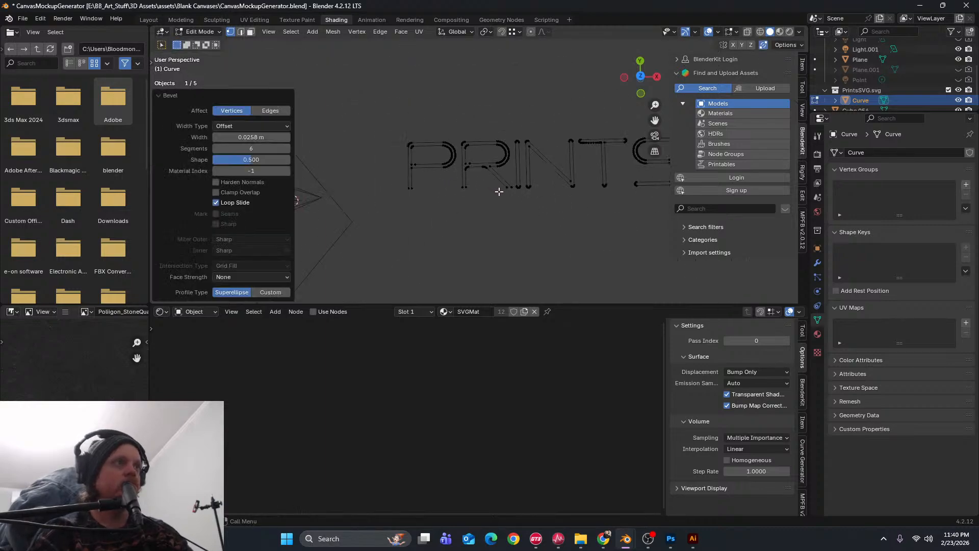
pyautogui.scroll(8, 499, 191)
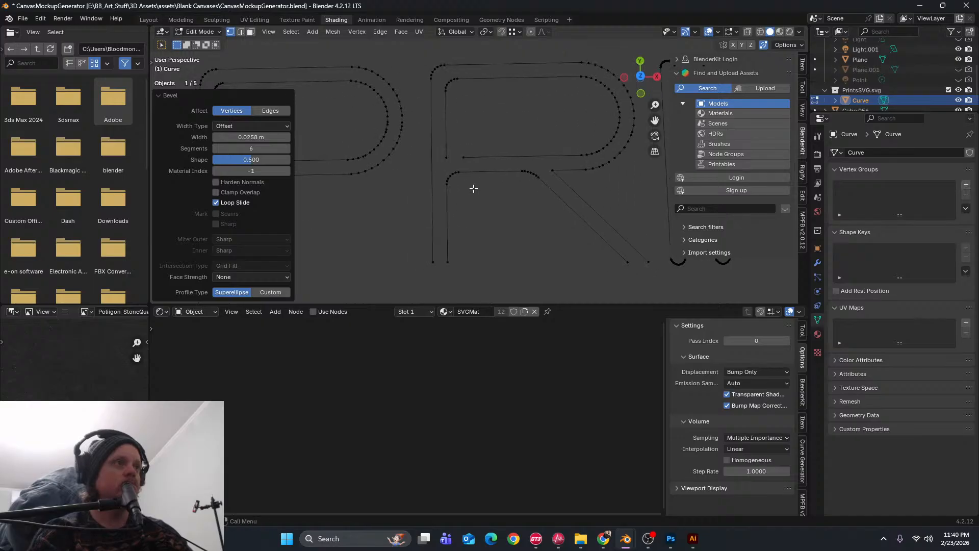
pyautogui.hotkey('ctrl', 'z')
pyautogui.scroll(2, 461, 184)
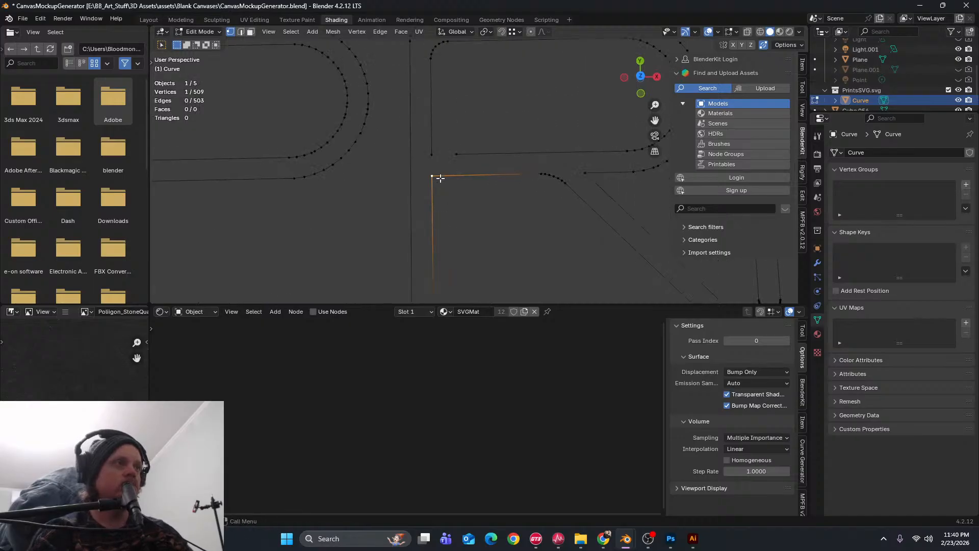
pyautogui.hotkey('ctrl', 'z')
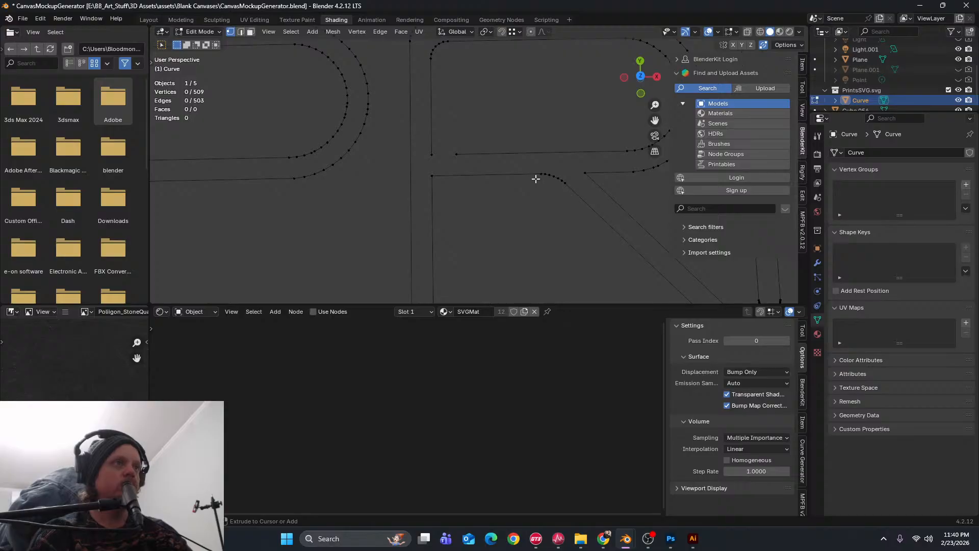
pyautogui.hotkey('ctrl', 'shift', 'z')
# Subdivide the R stem's inner edge below the bowl to add a midpoint vertex
pyautogui.keyDown('shift'); pyautogui.moveTo(453, 288); pyautogui.dragTo(461, 210, button='middle'); pyautogui.keyUp('shift')
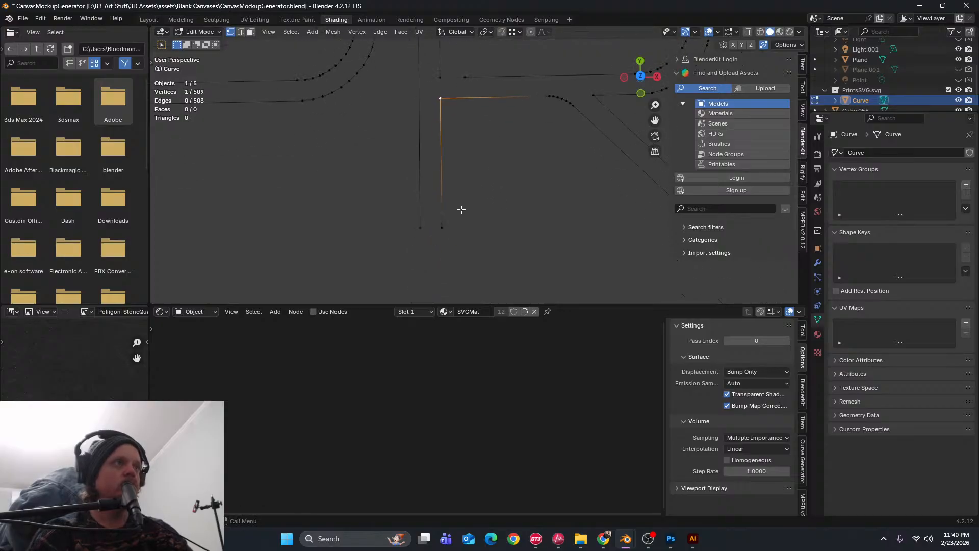
pyautogui.click(442, 228)
pyautogui.keyDown('shift'); pyautogui.moveTo(461, 122); pyautogui.dragTo(459, 192, button='middle'); pyautogui.keyUp('shift')
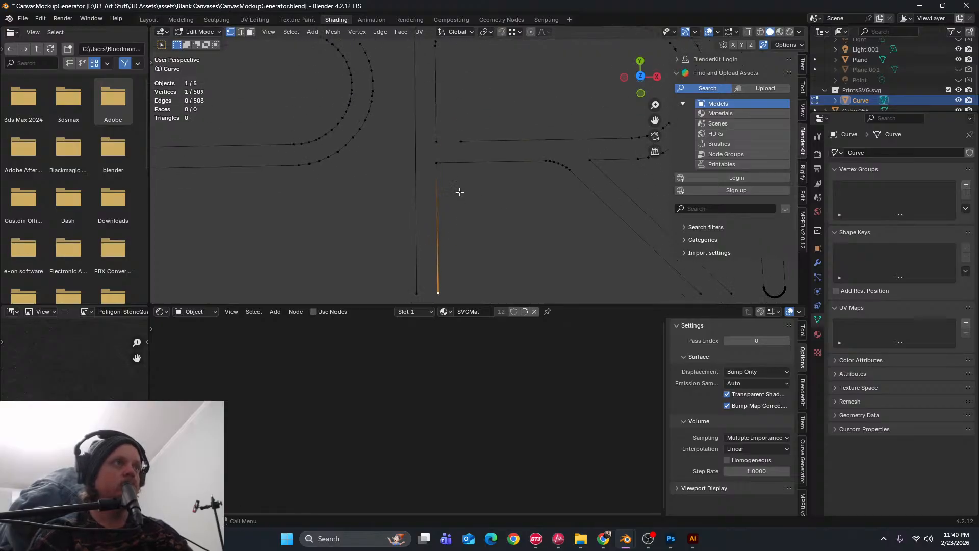
pyautogui.keyDown('shift'); pyautogui.click(438, 164); pyautogui.keyUp('shift')
pyautogui.rightClick(437, 173)
pyautogui.click(437, 173)
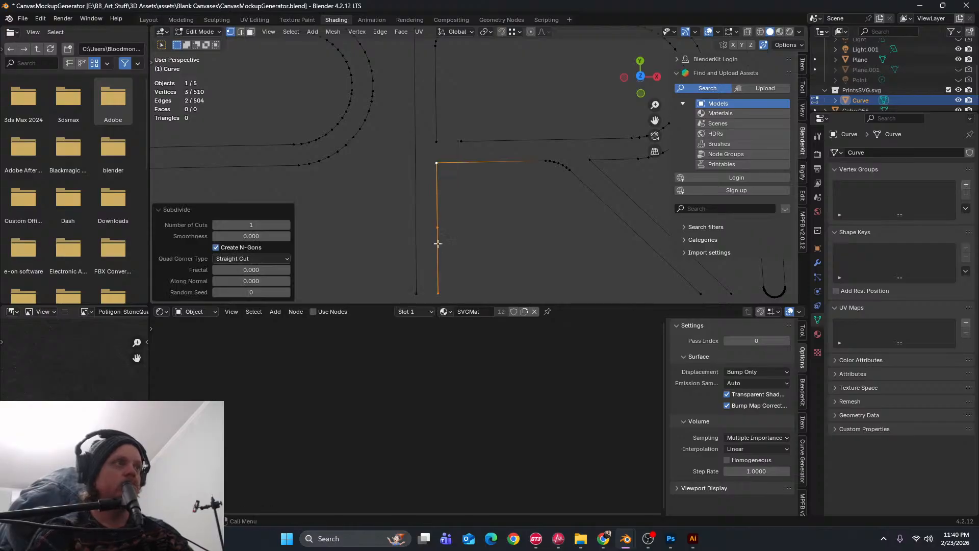
# Slide the new stem vertex up by a factor of 0.754 and delete the short edge above it to open a gap
pyautogui.press('g')
pyautogui.press('g')
pyautogui.click(466, 174)
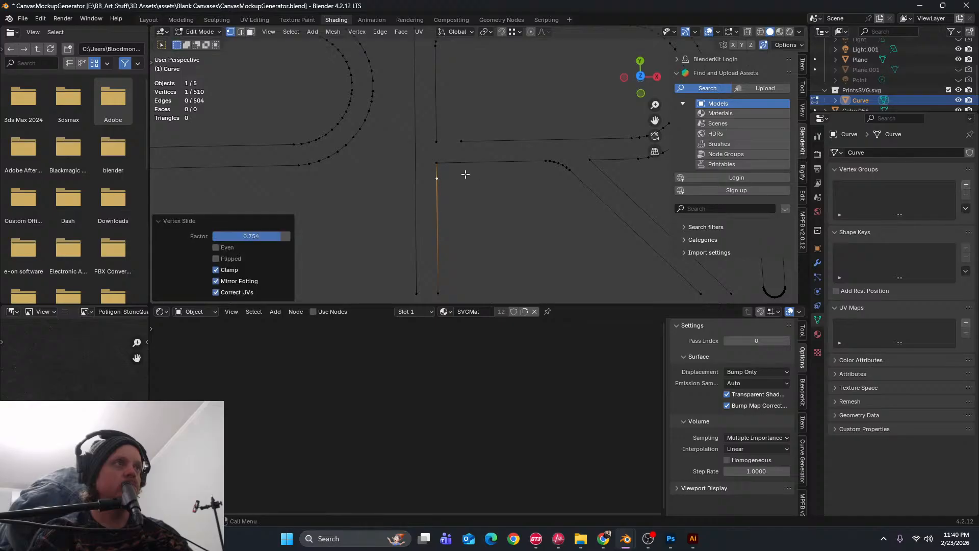
pyautogui.press('2')
pyautogui.click(437, 171)
pyautogui.press('x')
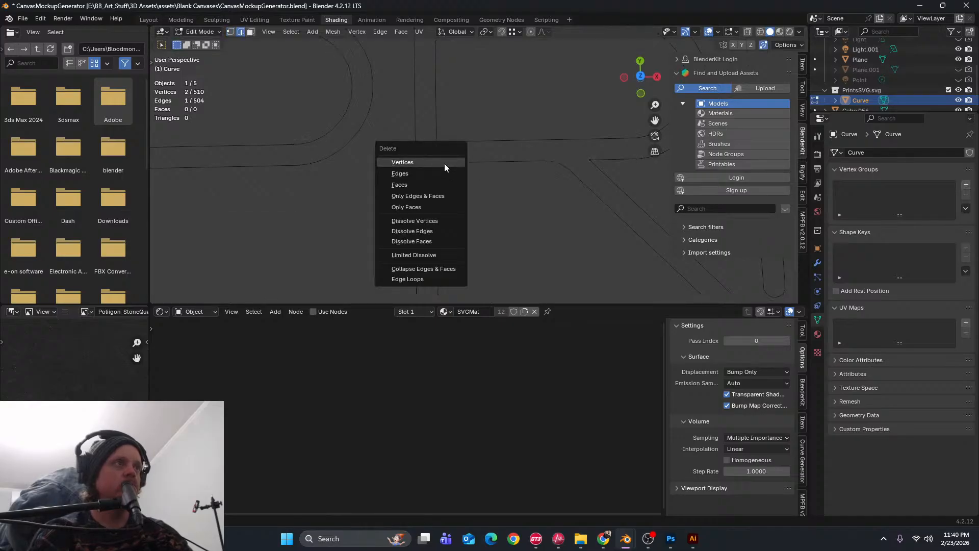
pyautogui.click(446, 172)
# Subdivide the right edge of the R's diagonal leg to add a midpoint vertex
pyautogui.scroll(-5, 492, 174)
pyautogui.scroll(2, 511, 185)
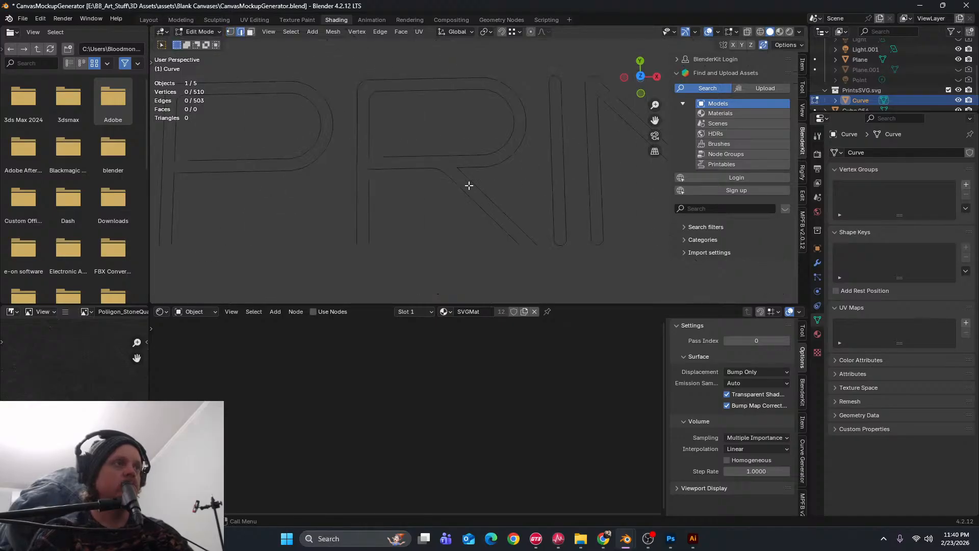
pyautogui.scroll(2, 466, 171)
pyautogui.click(450, 171)
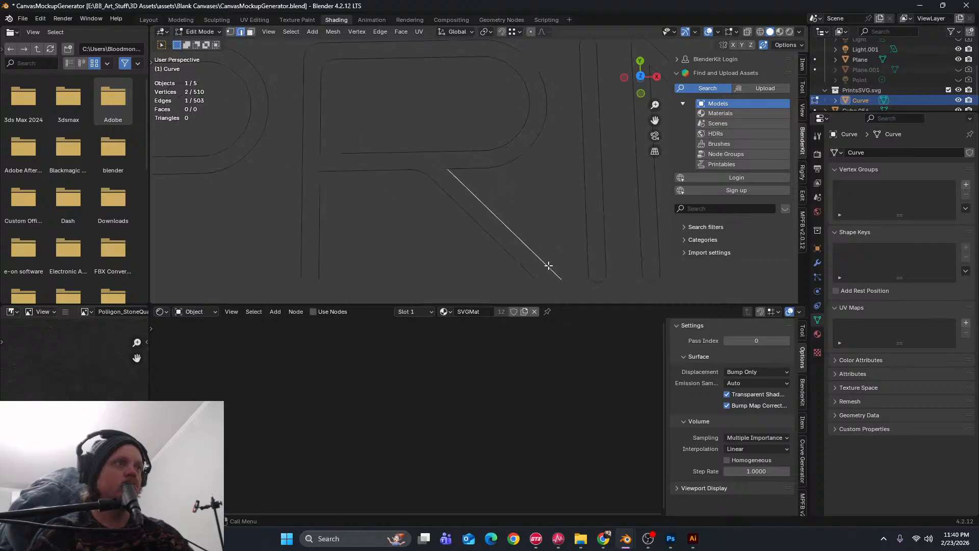
pyautogui.press('1')
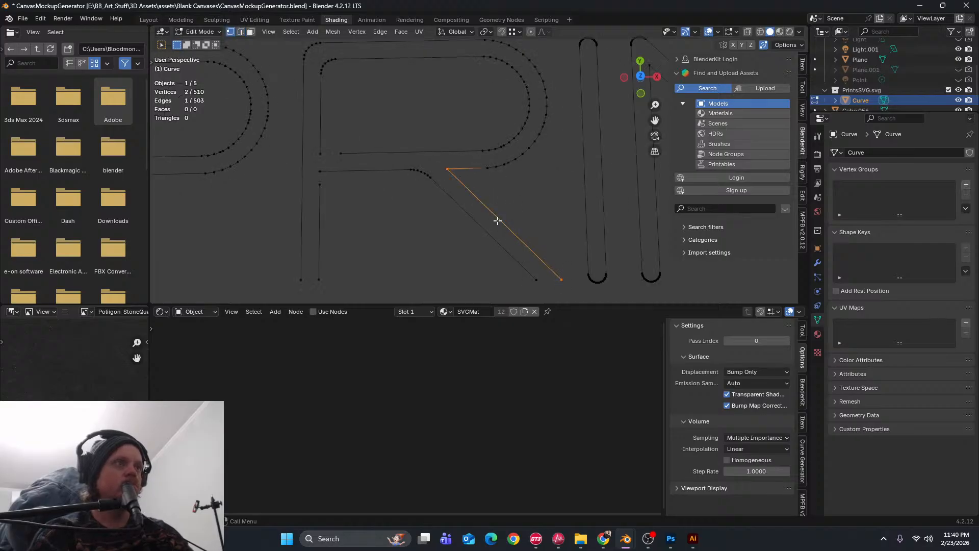
pyautogui.rightClick(498, 220)
pyautogui.click(497, 215)
# Slide the new leg vertex close to the bowl and delete only the short edge between them to open a gap
pyautogui.click(505, 227)
pyautogui.hotkey('shift', 'v')
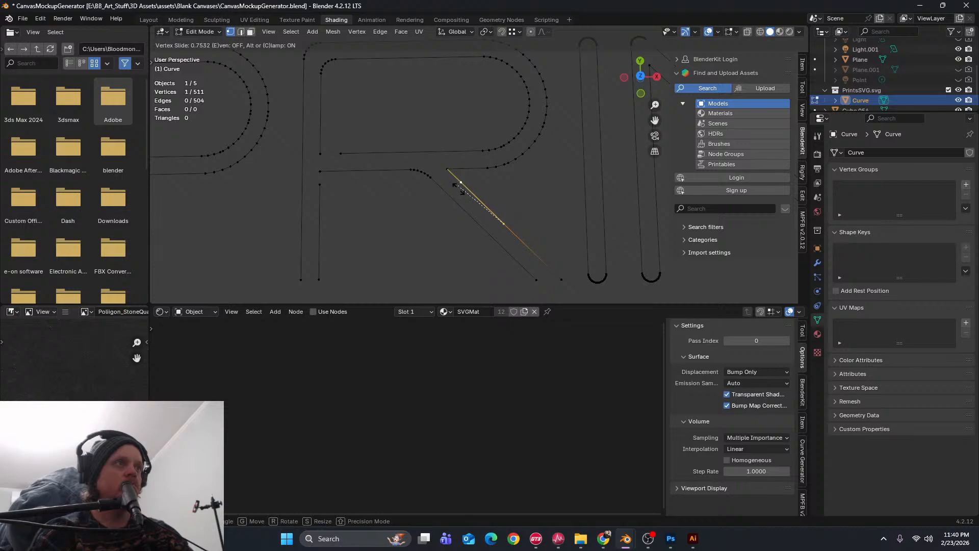
pyautogui.click(455, 175)
pyautogui.press('2')
pyautogui.press('x')
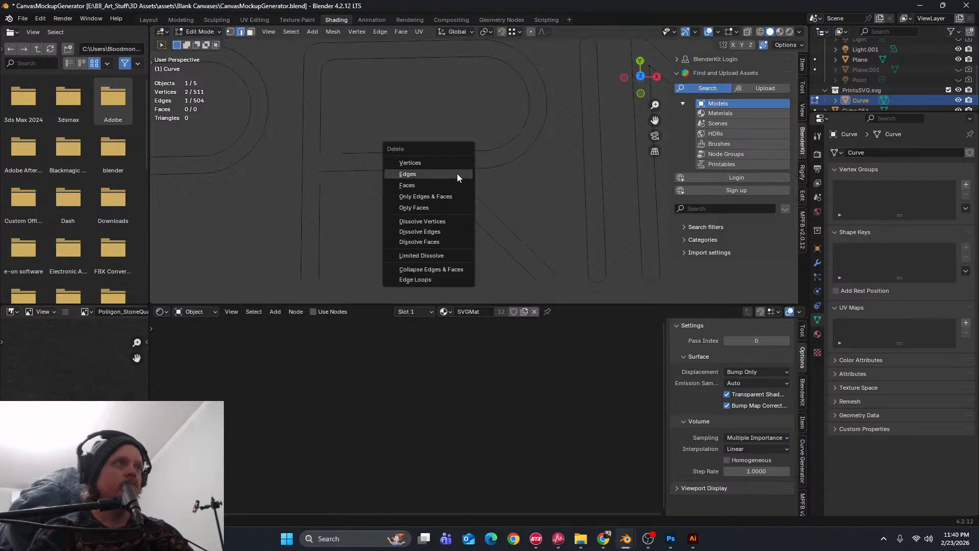
pyautogui.click(440, 161)
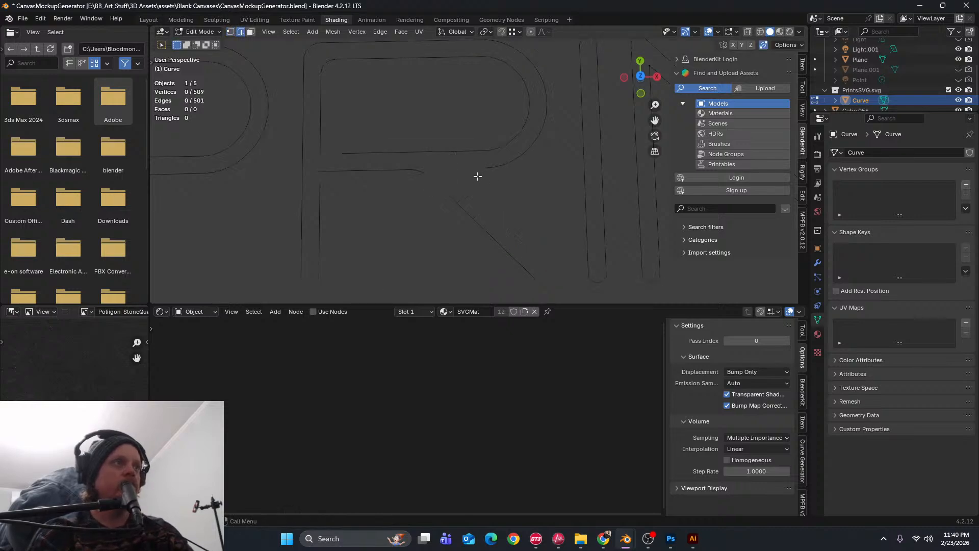
pyautogui.hotkey('ctrl', 'z')
pyautogui.press('x')
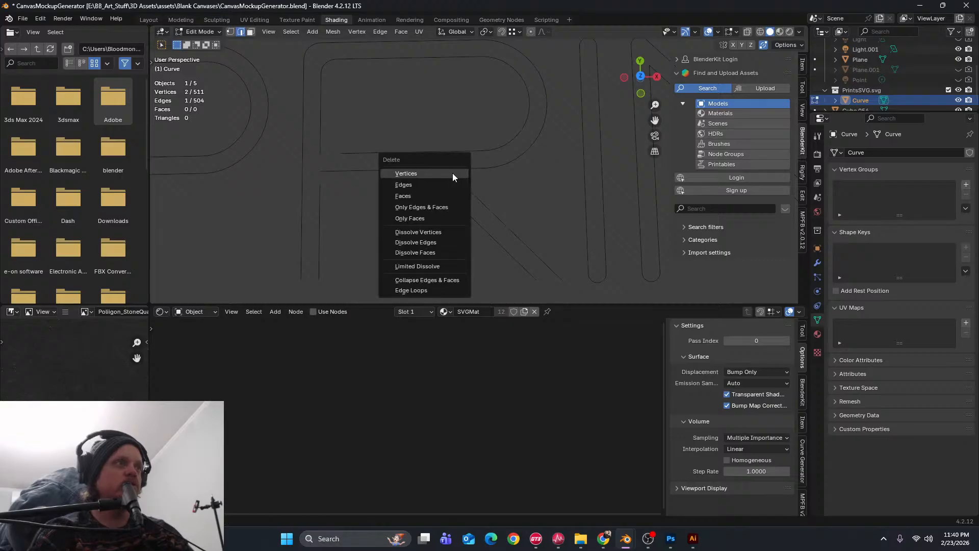
pyautogui.click(430, 184)
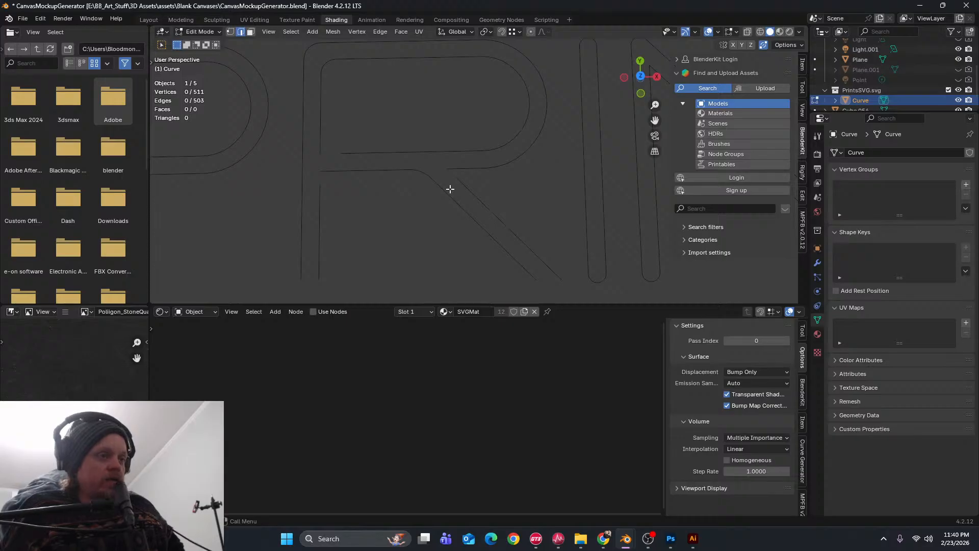
pyautogui.press('Right')
pyautogui.press('Right')
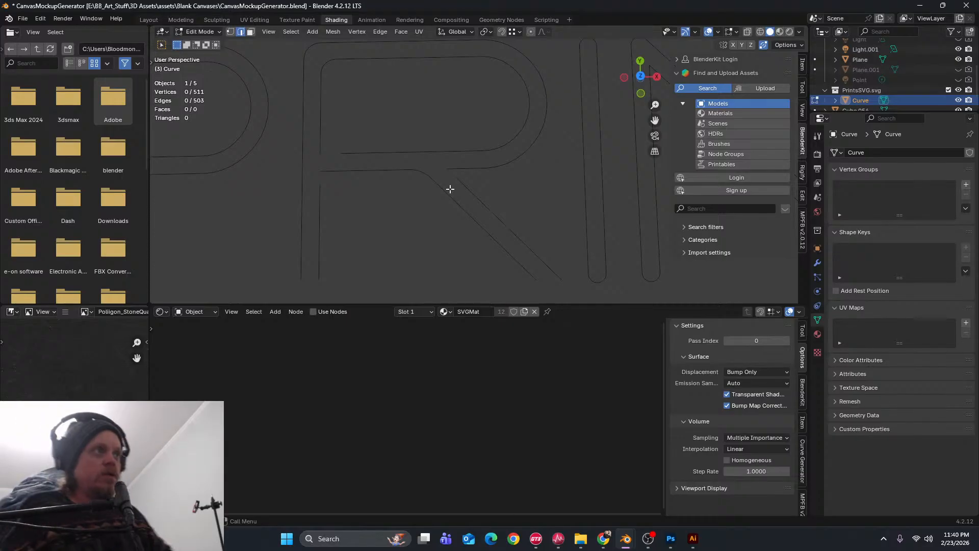
pyautogui.press('space')
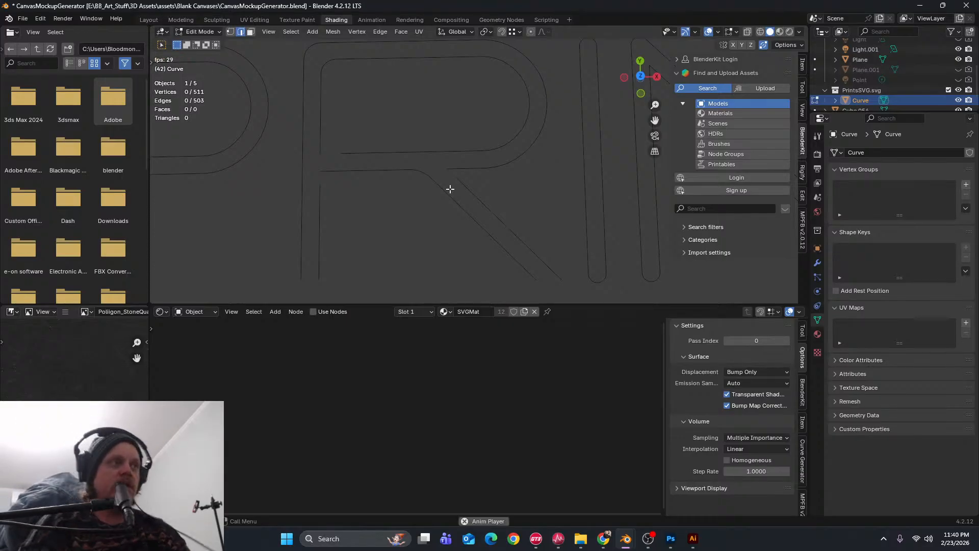
pyautogui.scroll(-3, 467, 170)
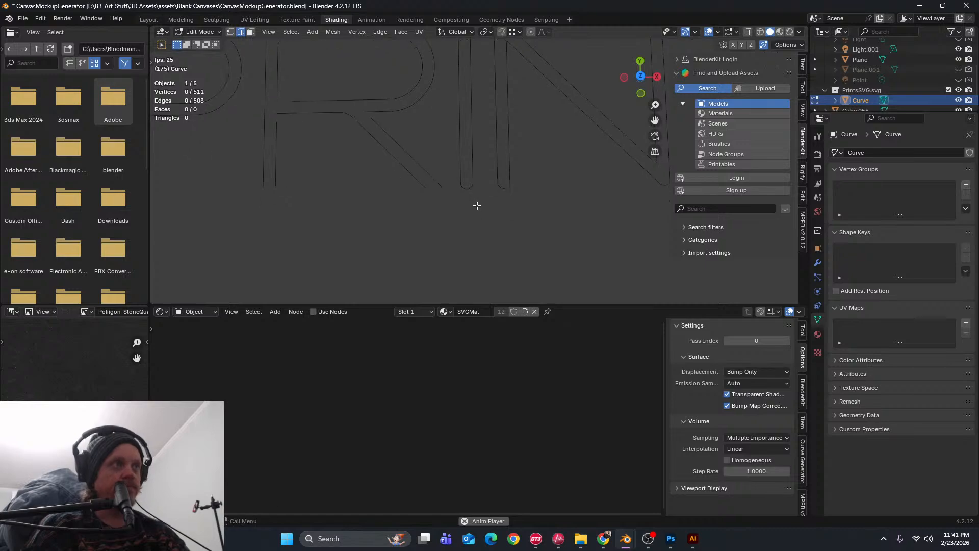
pyautogui.press('Tab')
pyautogui.press('Tab')
pyautogui.press('Tab')
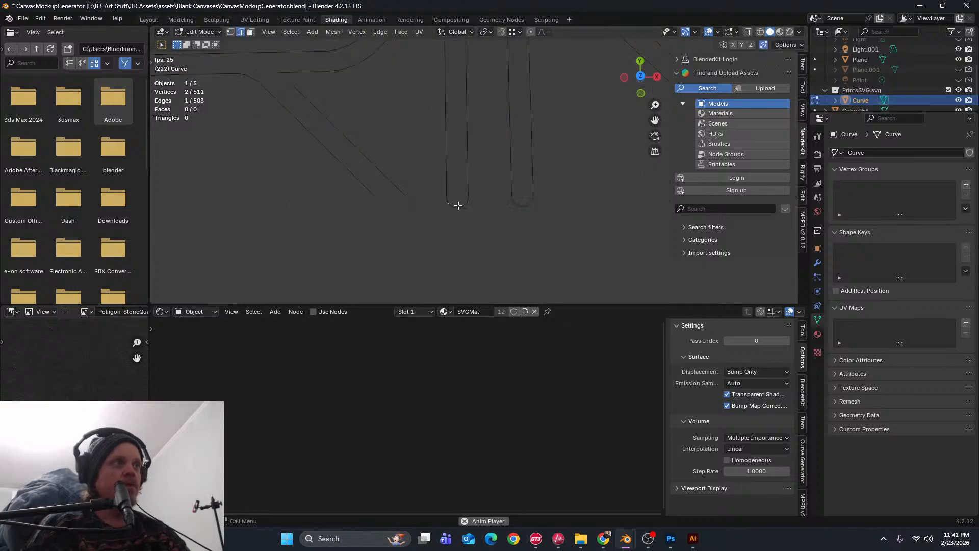
pyautogui.press('Tab')
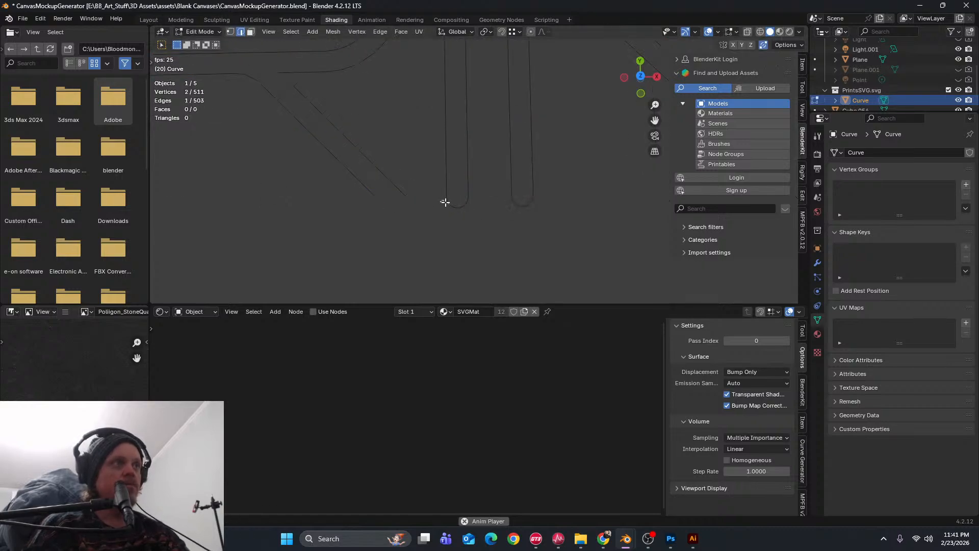
# Delete the rounded bottom caps of the I and the N's left stem, including the stray leftover vertices
pyautogui.moveTo(445, 199); pyautogui.dragTo(517, 218)
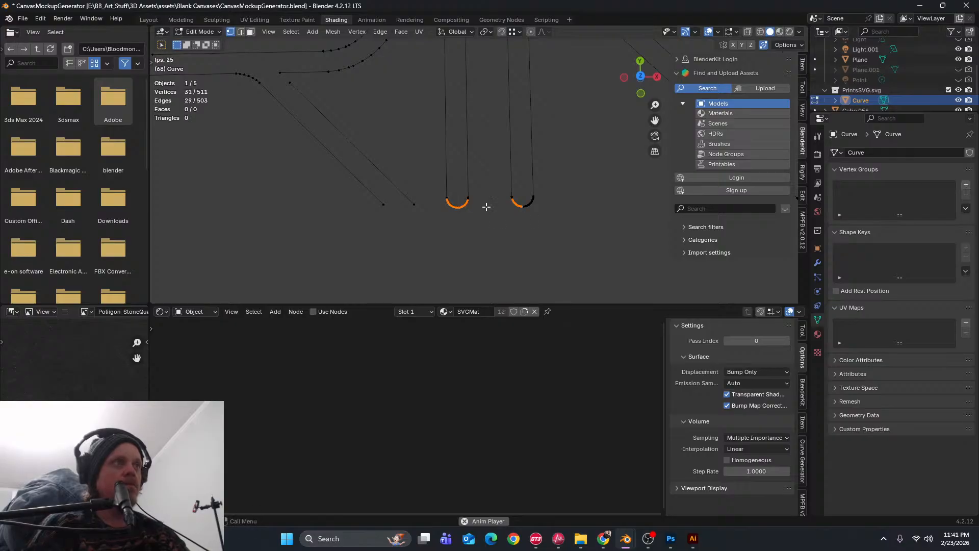
pyautogui.moveTo(442, 199); pyautogui.dragTo(604, 222)
pyautogui.press('x')
pyautogui.click(573, 191)
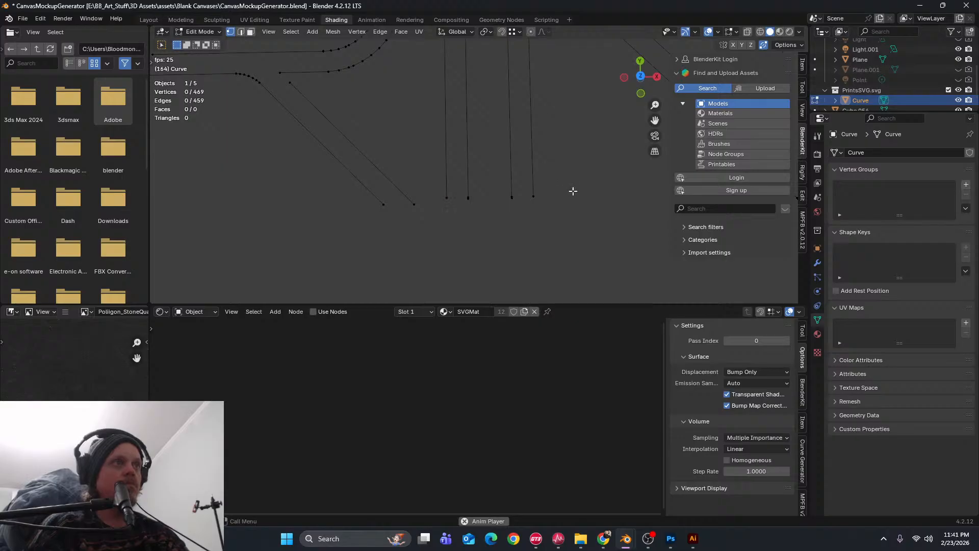
pyautogui.scroll(5, 515, 202)
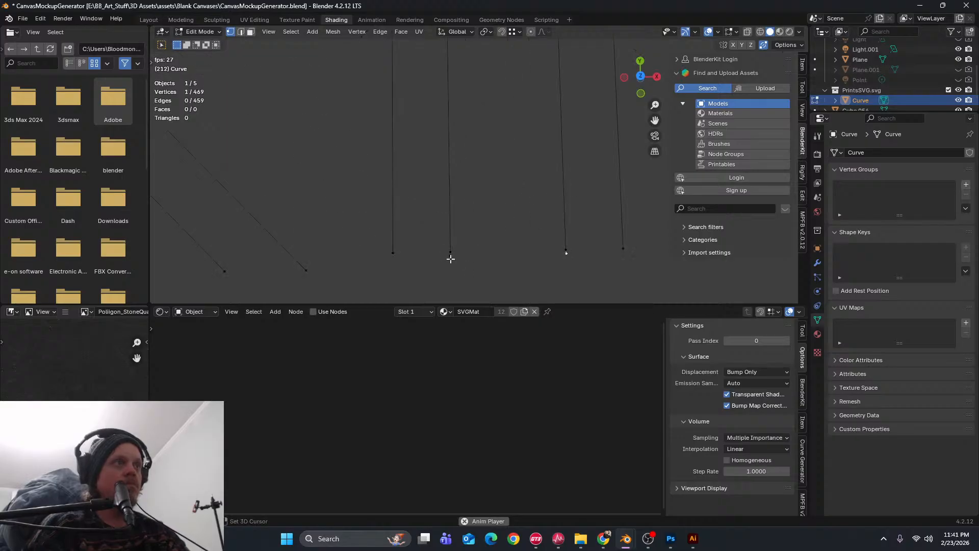
pyautogui.press('x')
pyautogui.click(463, 257)
# Move the four open bottom ends of the I and the N's left stem by -0.008583 m along Y
pyautogui.moveTo(374, 234); pyautogui.dragTo(626, 265)
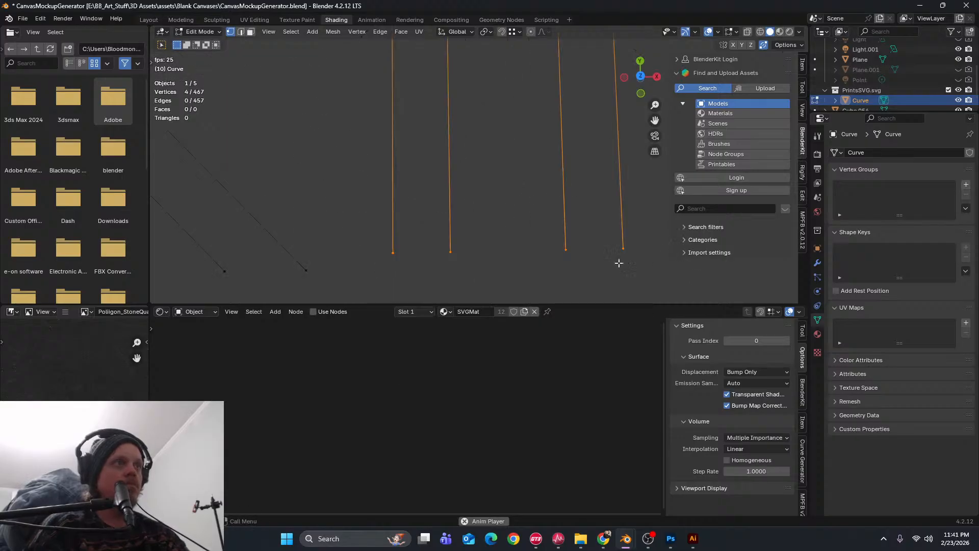
pyautogui.scroll(-3, 619, 263)
pyautogui.press('g')
pyautogui.press('y')
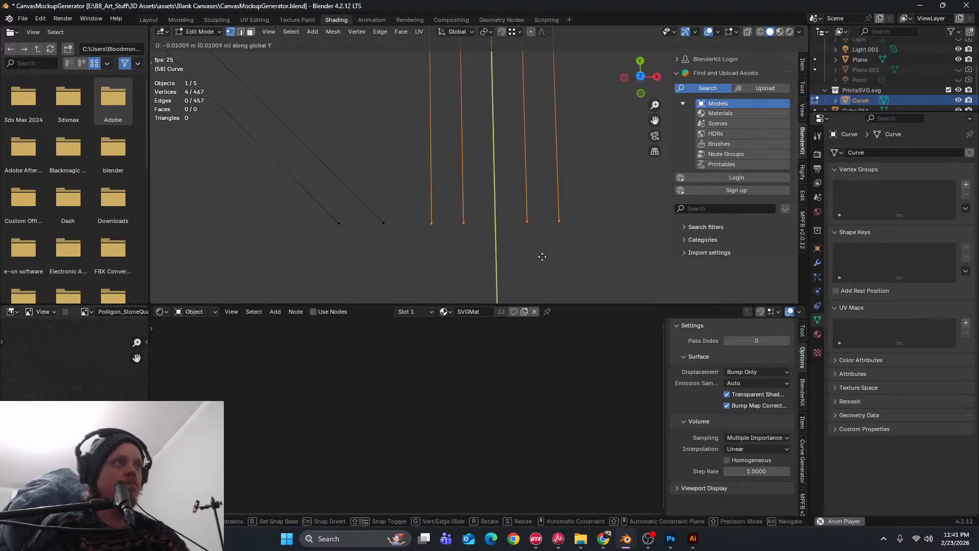
pyautogui.click(541, 252)
# Subdivide the inner edge of the N's left stem to add a midpoint vertex
pyautogui.scroll(-5, 514, 212)
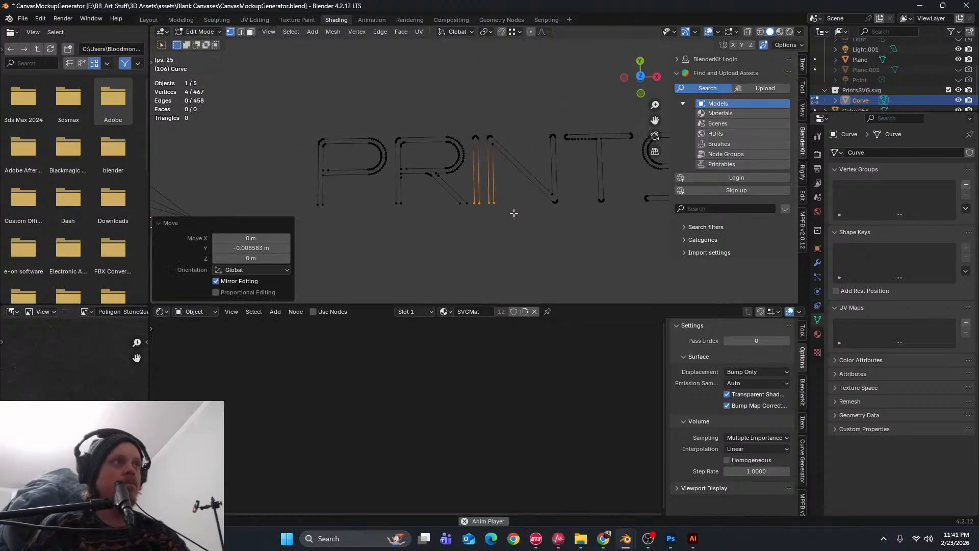
pyautogui.scroll(2, 514, 213)
pyautogui.click(505, 152)
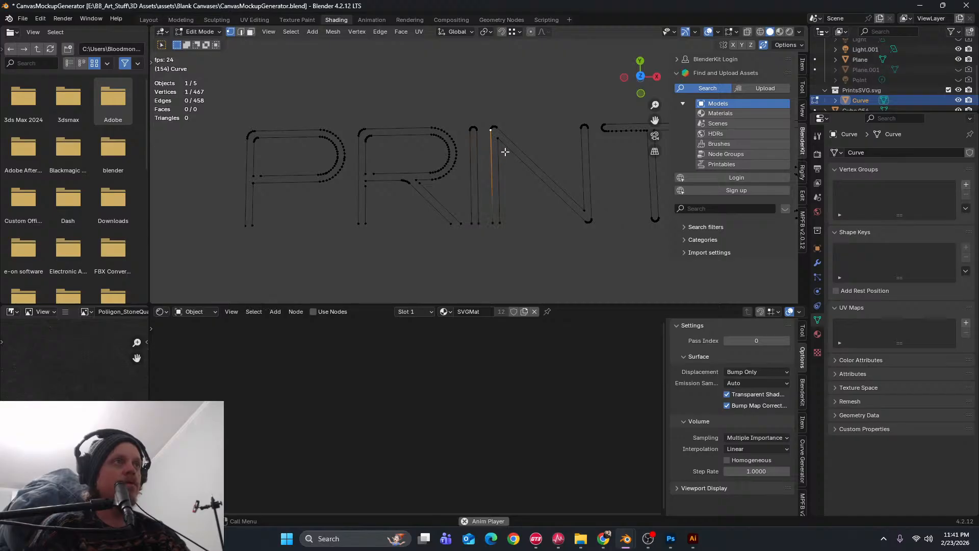
pyautogui.scroll(3, 490, 169)
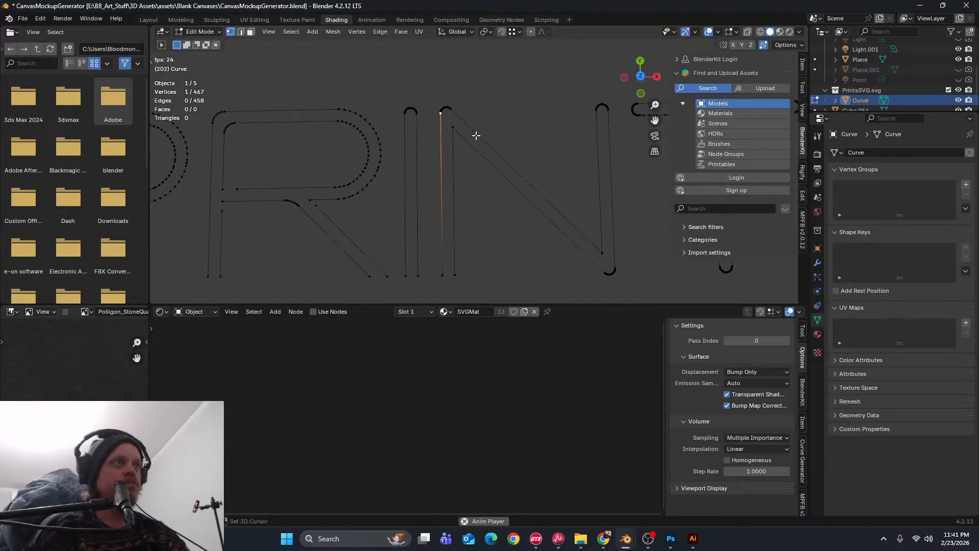
pyautogui.click(452, 128)
pyautogui.keyDown('shift'); pyautogui.click(455, 275); pyautogui.keyUp('shift')
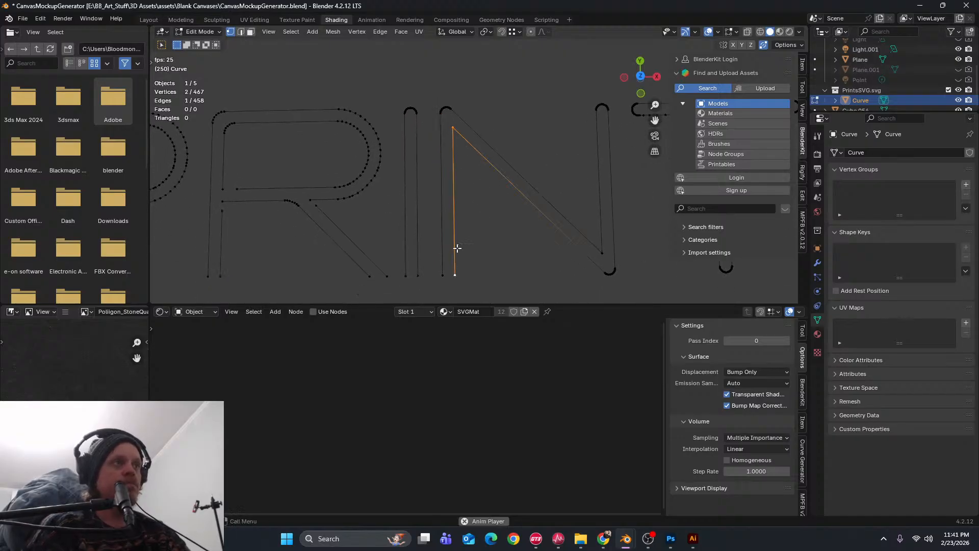
pyautogui.rightClick(467, 153)
pyautogui.click(467, 153)
# Slide the new N stem vertex close to the upper inner corner and delete the short edge between them to open a gap
pyautogui.click(474, 194)
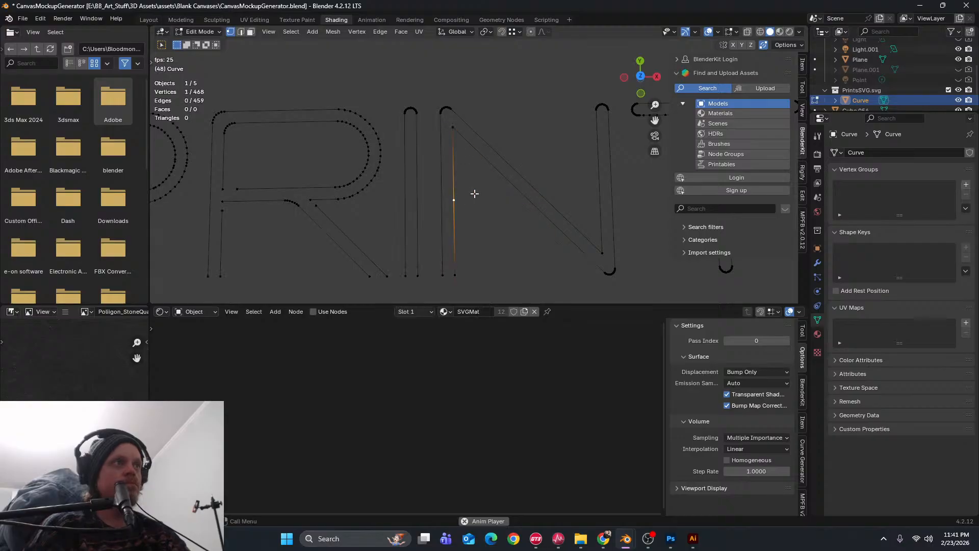
pyautogui.press('g')
pyautogui.press('g')
pyautogui.click(478, 134)
pyautogui.press('2')
pyautogui.click(453, 136)
pyautogui.press('x')
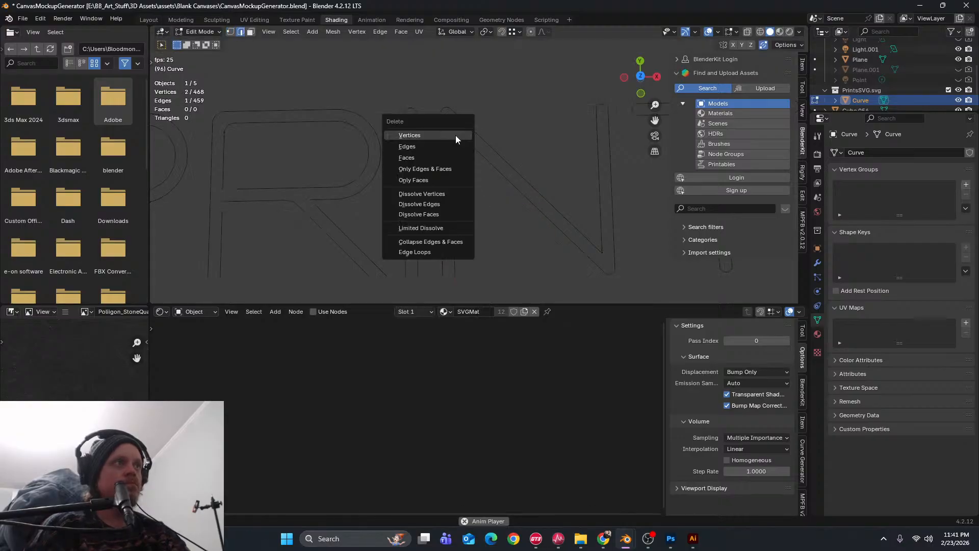
pyautogui.click(446, 148)
pyautogui.keyDown('shift'); pyautogui.moveTo(582, 226); pyautogui.dragTo(522, 202, button='middle'); pyautogui.keyUp('shift')
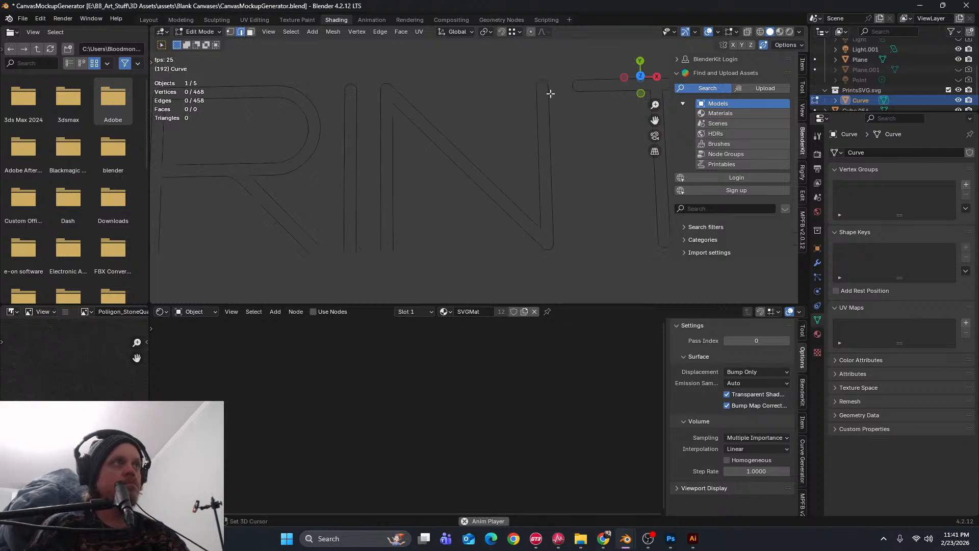
# Subdivide the upper edge of the N's diagonal to add a midpoint vertex
pyautogui.keyDown('shift'); pyautogui.moveTo(551, 92); pyautogui.dragTo(528, 120, button='middle'); pyautogui.keyUp('shift')
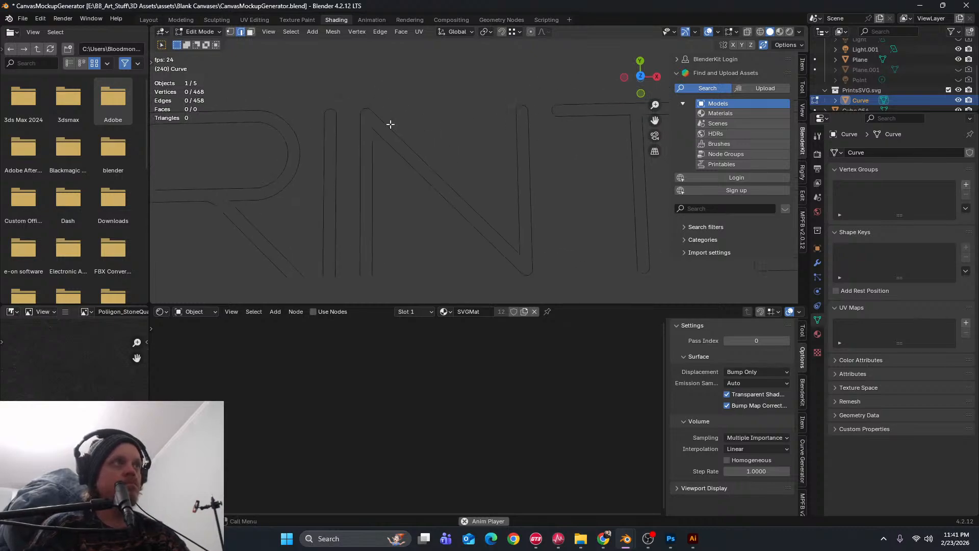
pyautogui.click(519, 252)
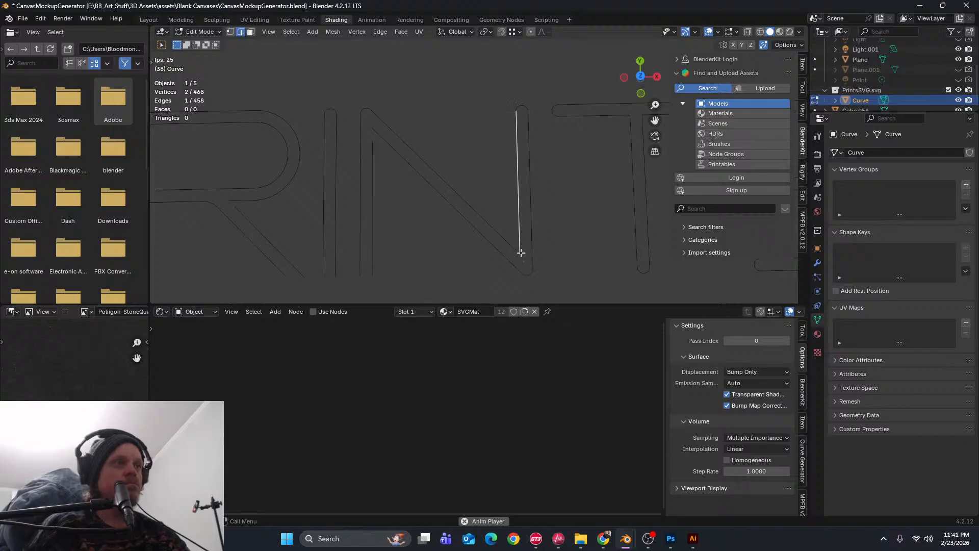
pyautogui.press('1')
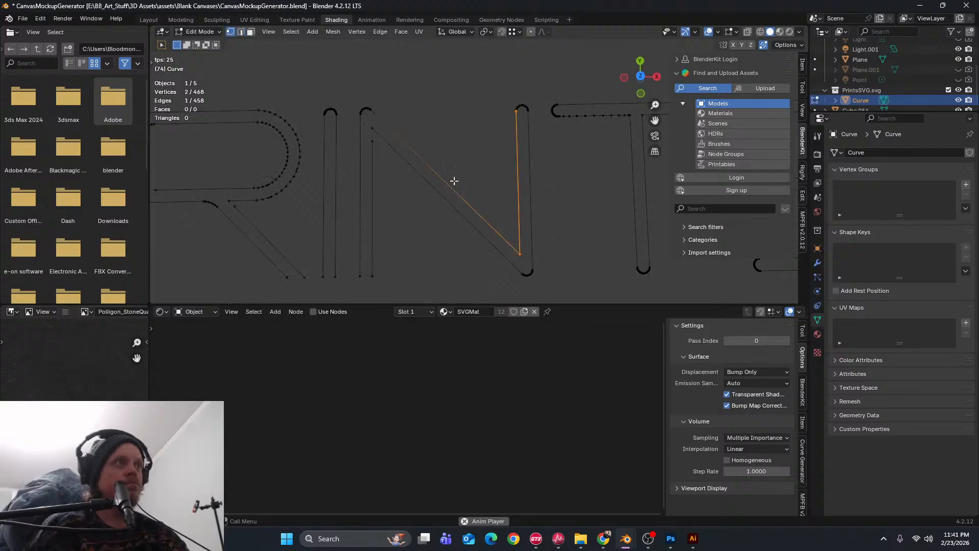
pyautogui.keyDown('shift'); pyautogui.click(371, 110); pyautogui.keyUp('shift')
pyautogui.rightClick(476, 202)
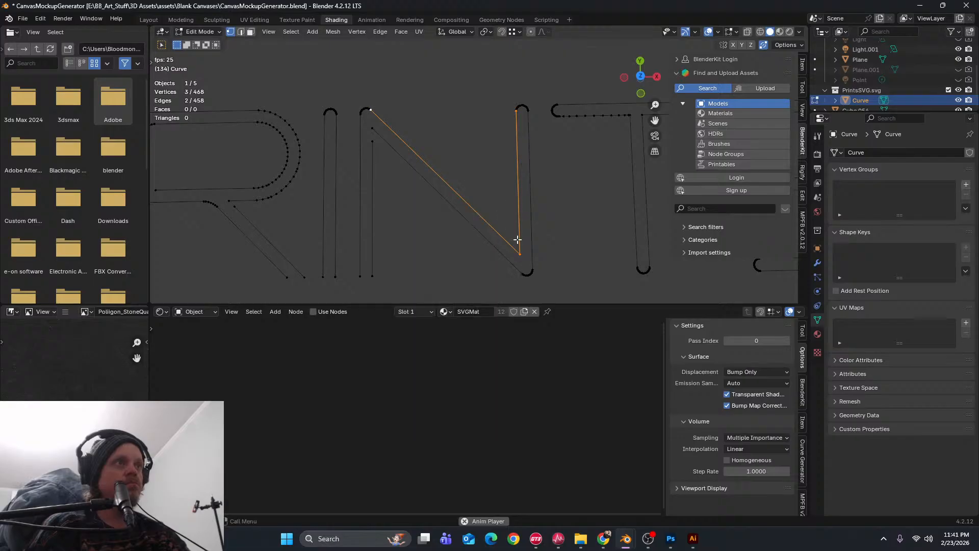
pyautogui.click(515, 242)
pyautogui.keyDown('shift'); pyautogui.click(372, 110); pyautogui.keyUp('shift')
pyautogui.rightClick(471, 203)
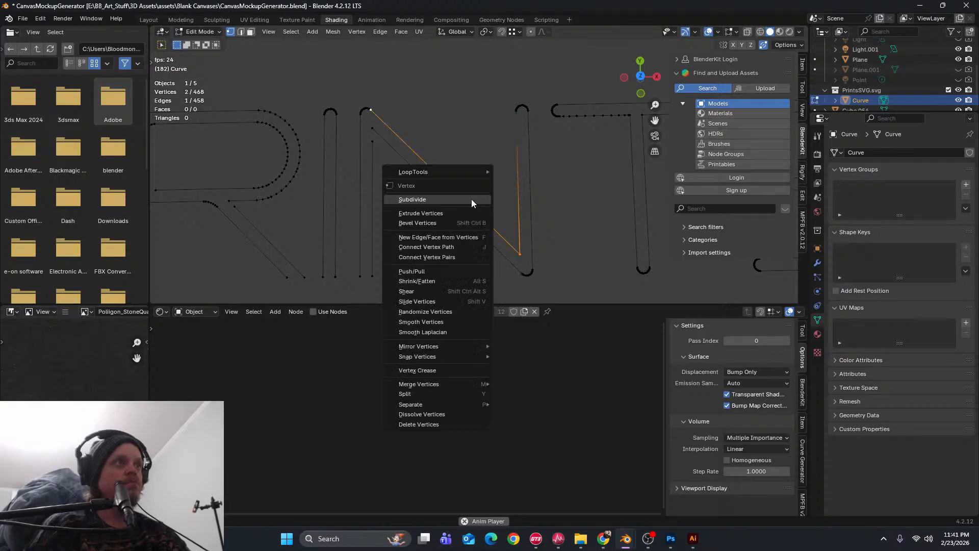
pyautogui.click(470, 200)
# Slide the N diagonal's new vertex close to the lower inner corner and delete the short edge between them to open a gap
pyautogui.click(444, 181)
pyautogui.hotkey('shift', 'v')
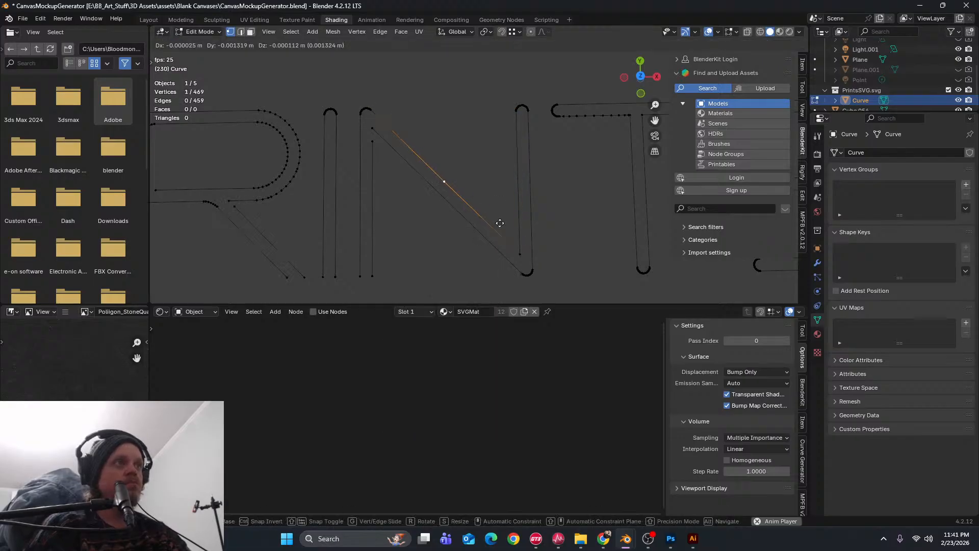
pyautogui.click(559, 291)
pyautogui.press('2')
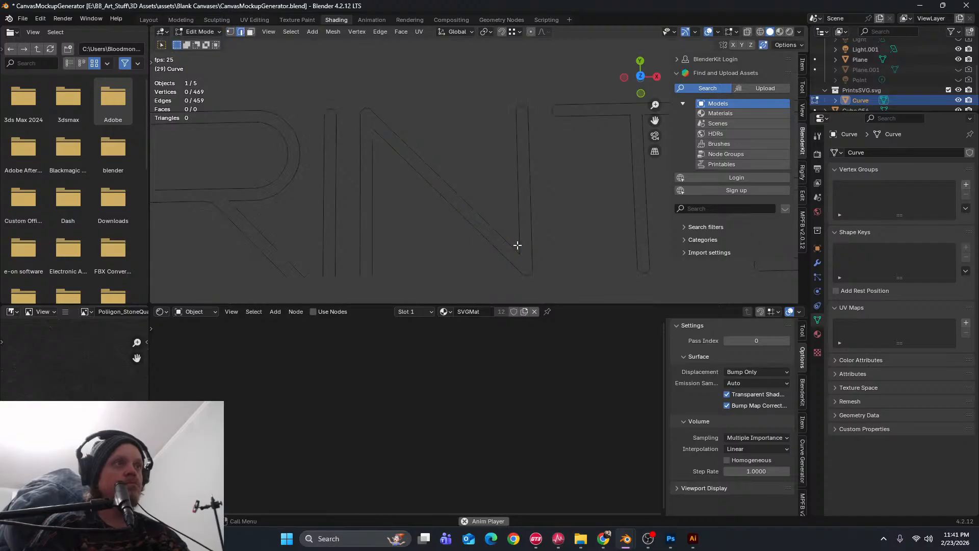
pyautogui.rightClick(515, 250)
pyautogui.click(512, 249)
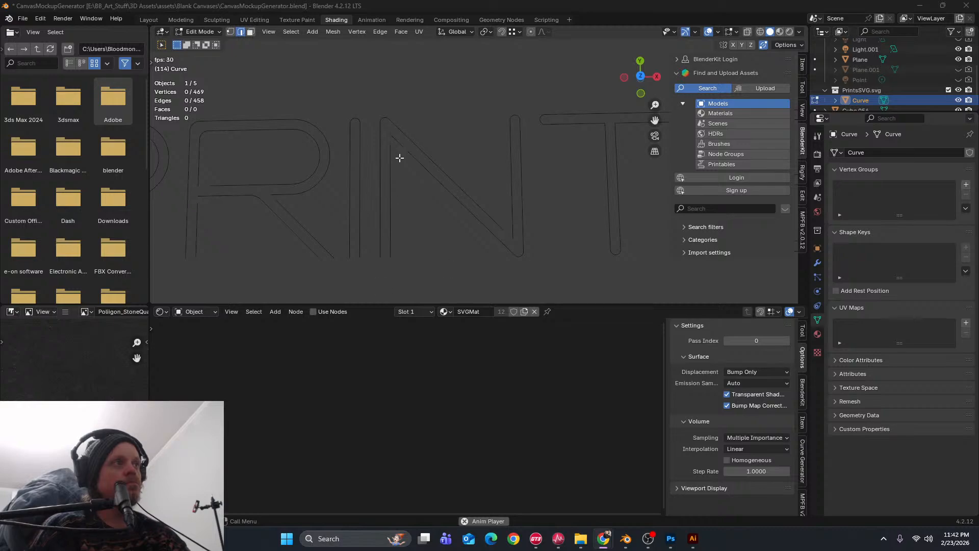
# Delete the vertices of the rounded bottom cap on the T's stem
pyautogui.keyDown('shift'); pyautogui.moveTo(634, 240); pyautogui.dragTo(437, 253, button='middle'); pyautogui.keyUp('shift')
pyautogui.scroll(3, 467, 245)
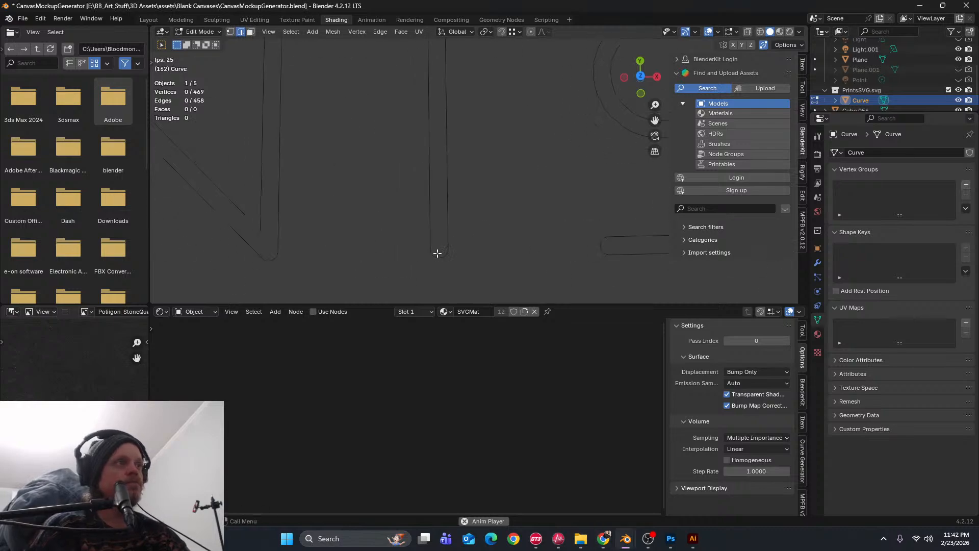
pyautogui.click(435, 255)
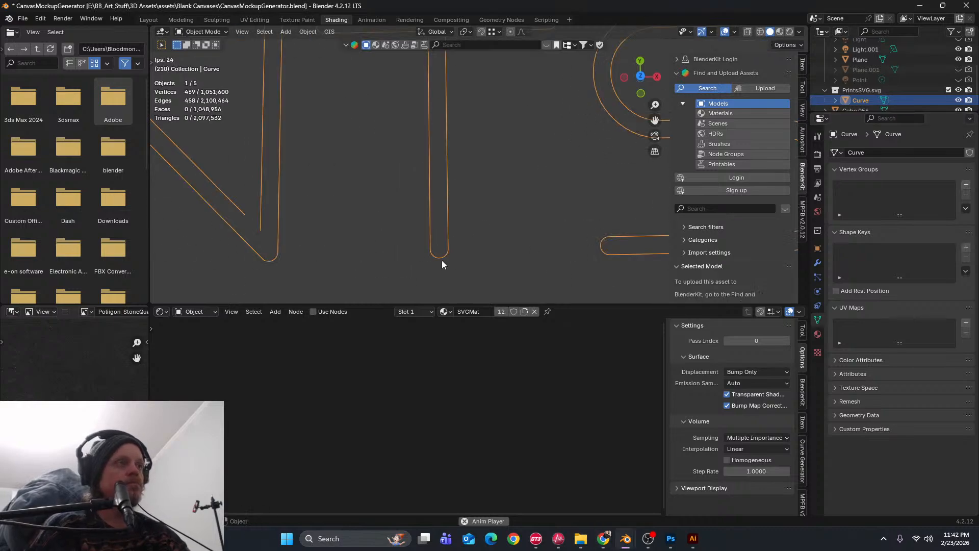
pyautogui.press('1')
pyautogui.moveTo(425, 251); pyautogui.dragTo(478, 268)
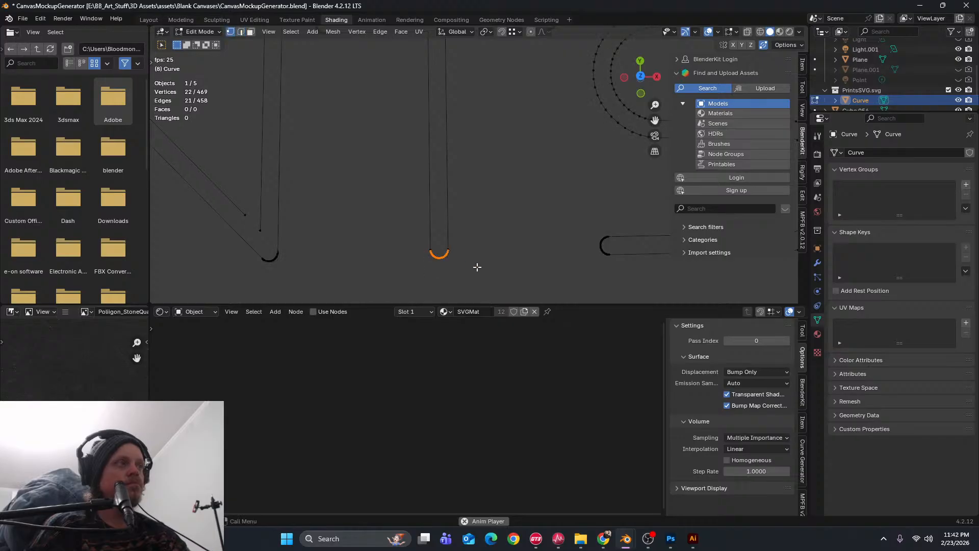
pyautogui.press('x')
pyautogui.click(460, 258)
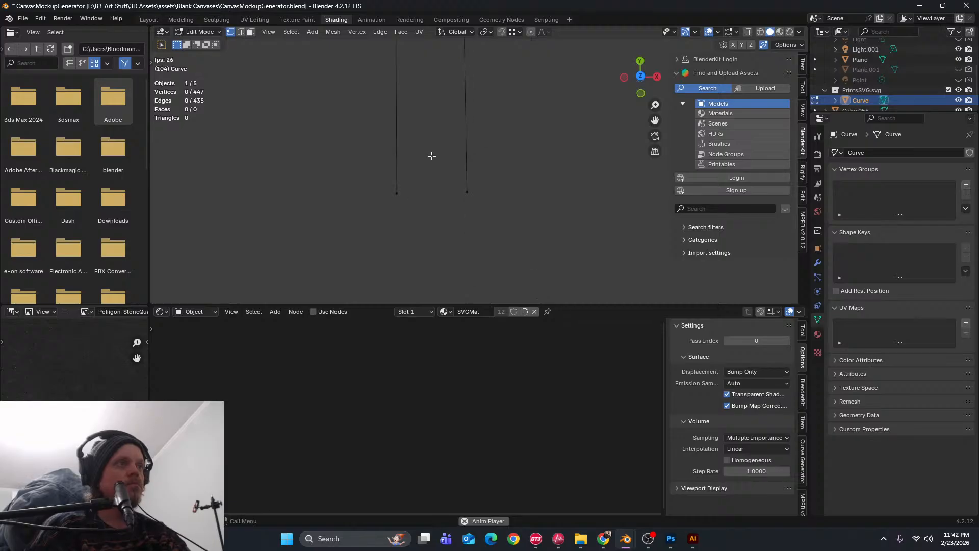
# Move the two open bottom ends of the T's stem by -0.020894 m along Y
pyautogui.moveTo(411, 164); pyautogui.dragTo(508, 199)
pyautogui.press('g')
pyautogui.press('y')
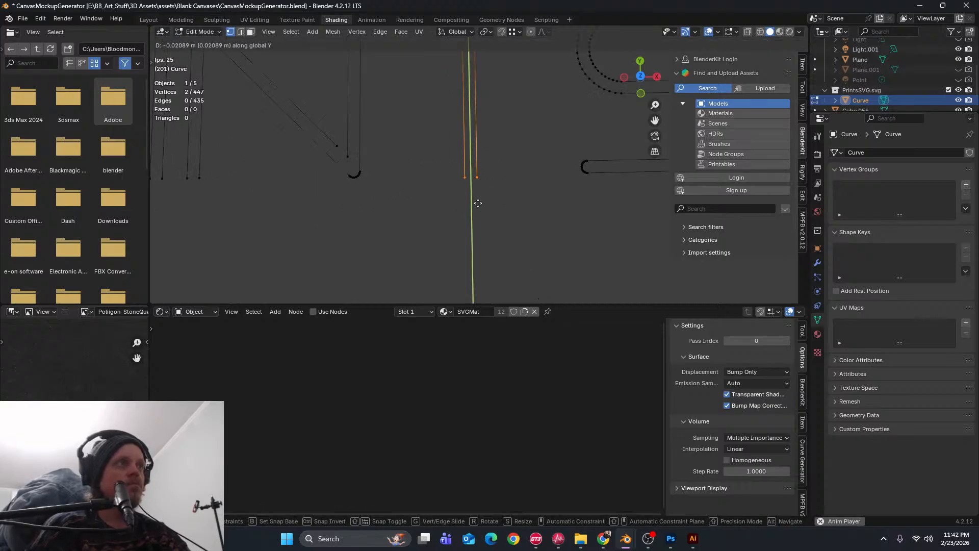
pyautogui.click(478, 203)
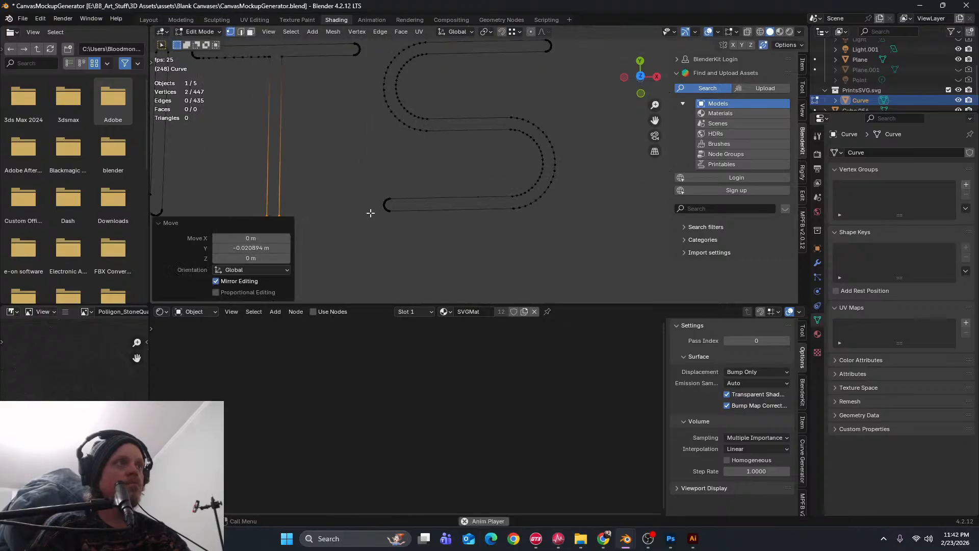
# Subdivide the outer straight edge of the S's bottom stroke to add a midpoint vertex
pyautogui.click(398, 217)
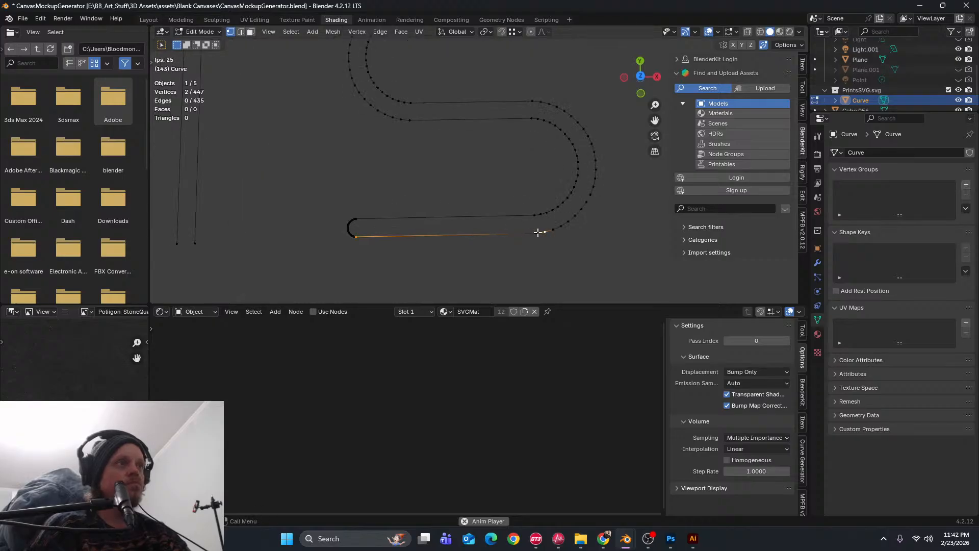
pyautogui.click(538, 233)
pyautogui.keyDown('shift'); pyautogui.click(356, 236); pyautogui.keyUp('shift')
pyautogui.rightClick(383, 239)
pyautogui.click(384, 239)
# Slide the S's new bottom vertex toward the rounded end by a factor of 0.808, plus a second slide of 0.502
pyautogui.click(454, 236)
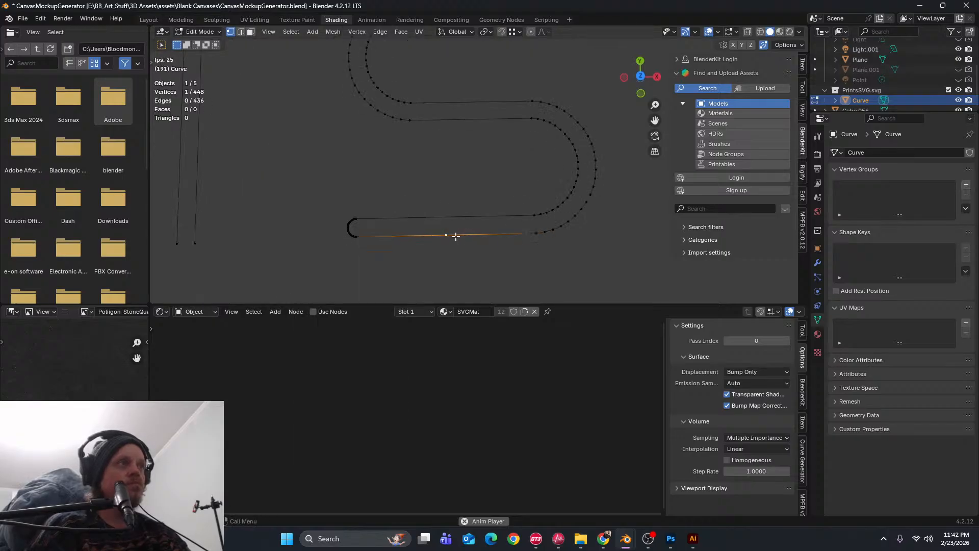
pyautogui.hotkey('shift', 'v')
pyautogui.click(372, 240)
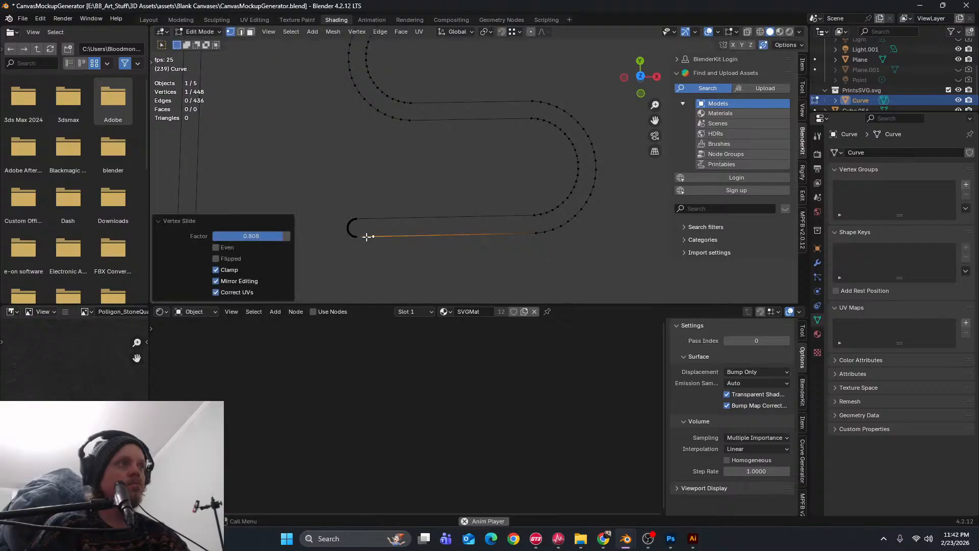
pyautogui.hotkey('shift', 'v')
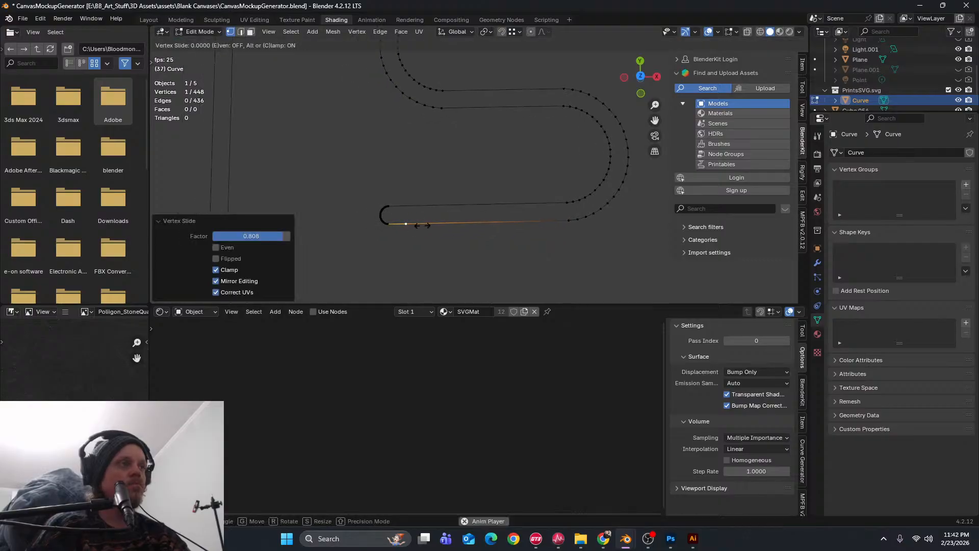
pyautogui.click(414, 227)
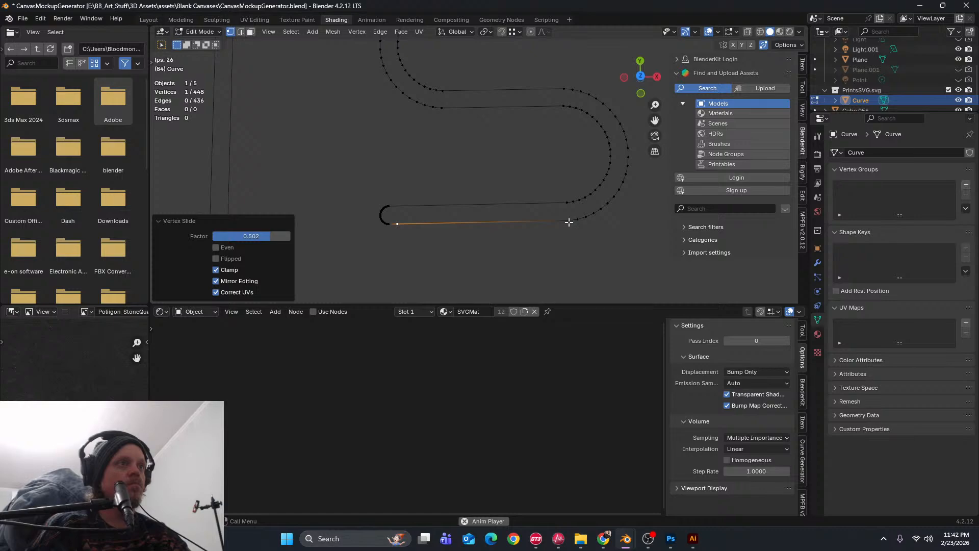
# Subdivide the remaining long edge under the S and slide its midpoint vertex toward the rounded end by a factor of 0.788
pyautogui.keyDown('shift'); pyautogui.click(397, 224); pyautogui.keyUp('shift')
pyautogui.rightClick(481, 223)
pyautogui.click(478, 224)
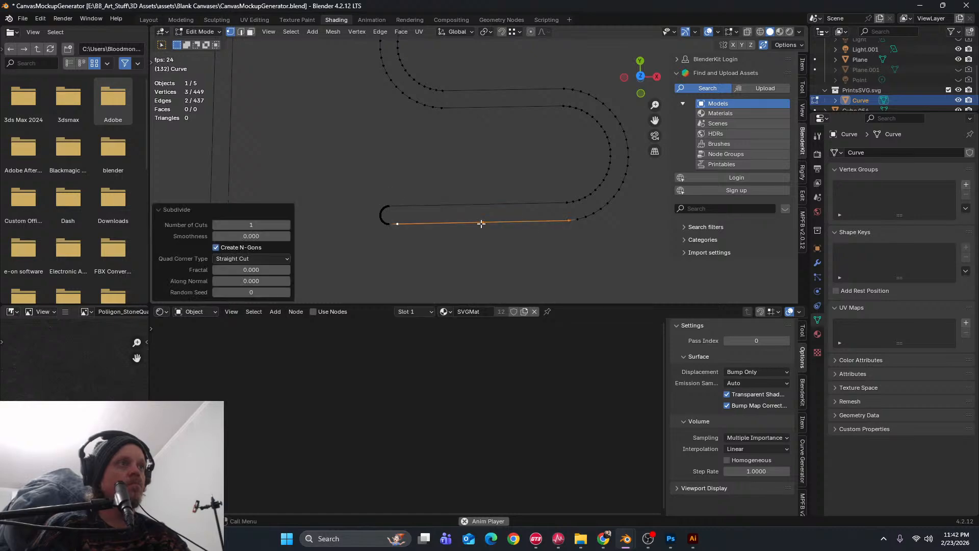
pyautogui.click(481, 223)
pyautogui.hotkey('shift', 'v')
pyautogui.click(409, 234)
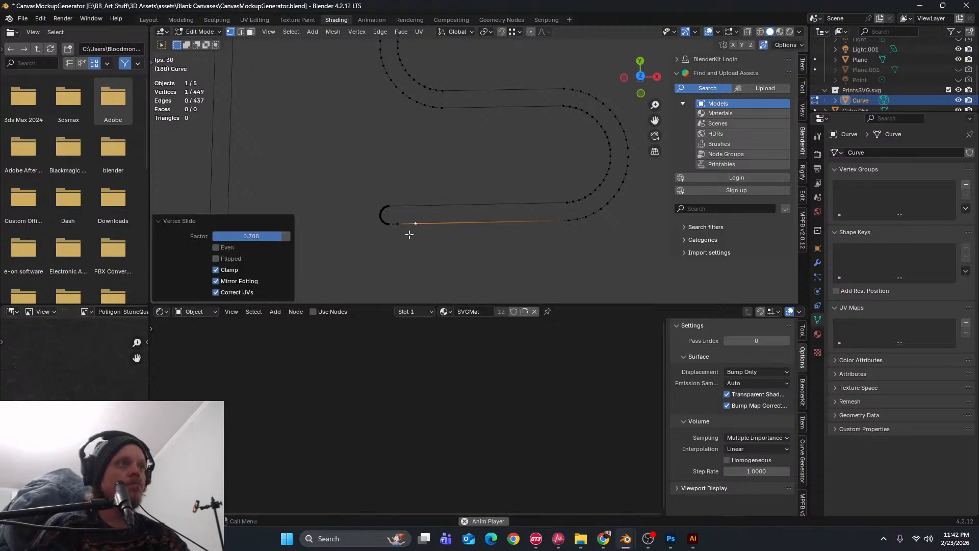
# Delete the short edge between the two added vertices on the S's bottom stroke to open a gap
pyautogui.press('2')
pyautogui.click(404, 222)
pyautogui.press('x')
pyautogui.click(418, 233)
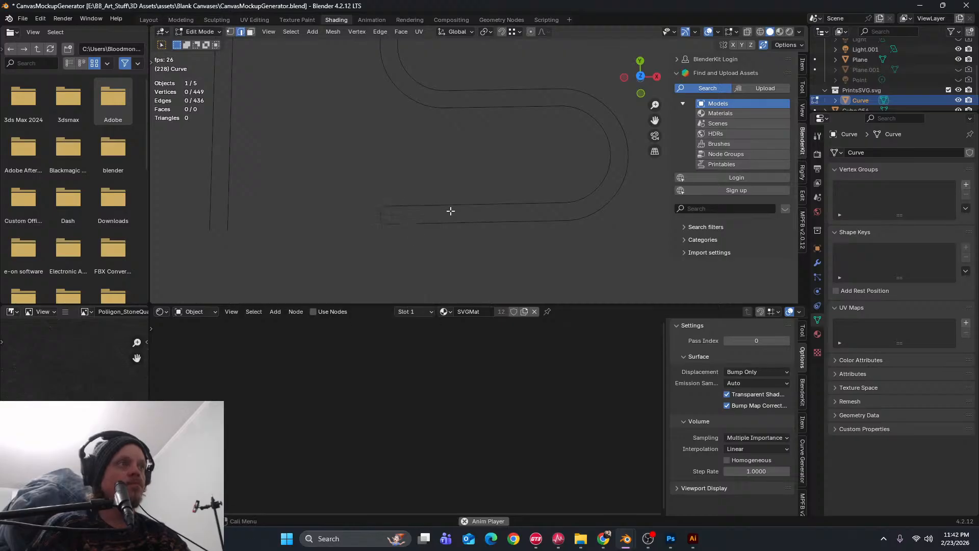
pyautogui.scroll(-3, 450, 205)
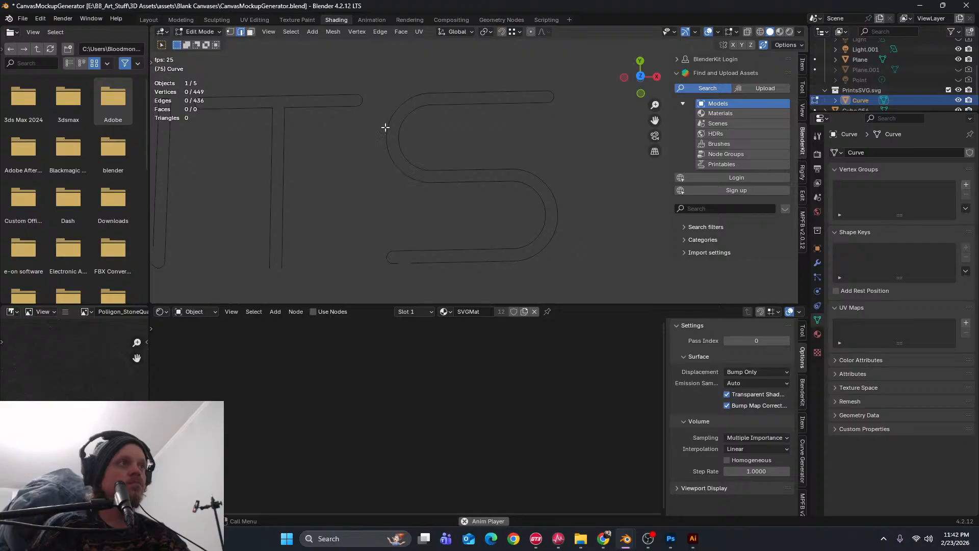
# Subdivide the inner straight edge of the S's top stroke and slide the midpoint toward the rounded end by a factor of 0.871
pyautogui.keyDown('shift'); pyautogui.moveTo(549, 106); pyautogui.dragTo(510, 134, button='middle'); pyautogui.keyUp('shift')
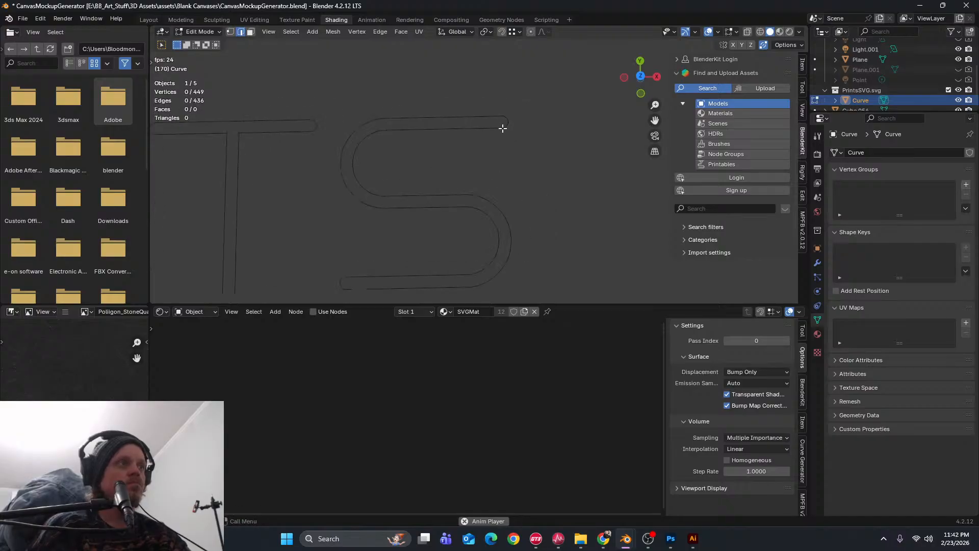
pyautogui.press('1')
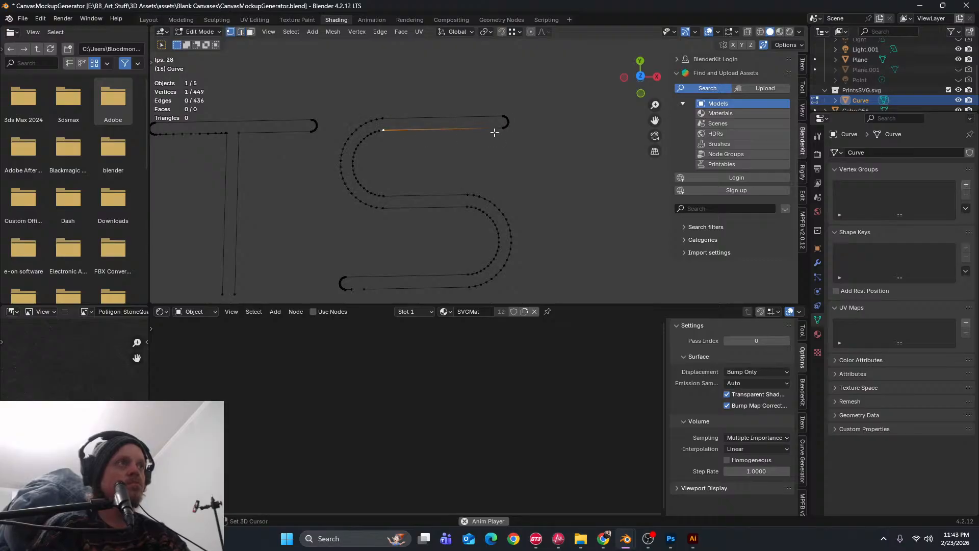
pyautogui.rightClick(476, 131)
pyautogui.click(477, 131)
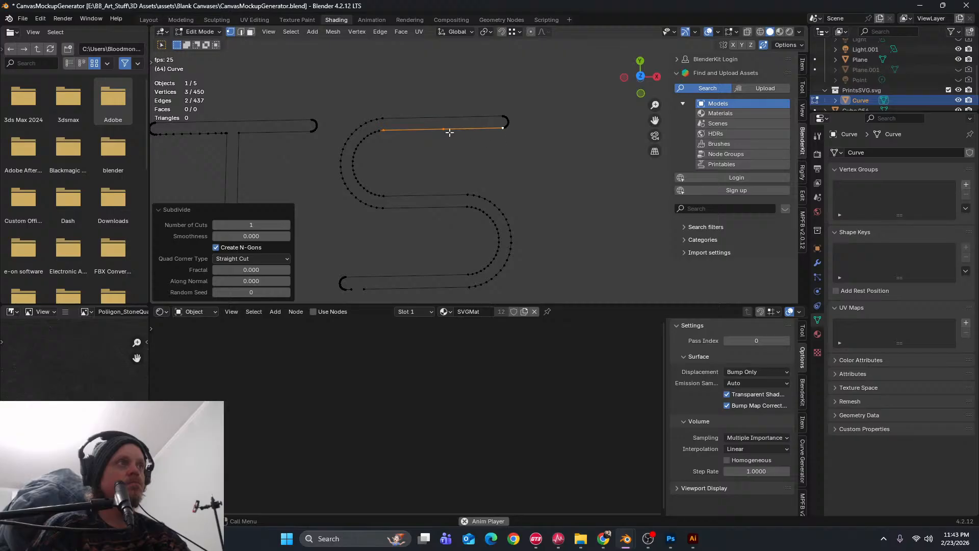
pyautogui.press('g')
pyautogui.press('g')
pyautogui.click(502, 137)
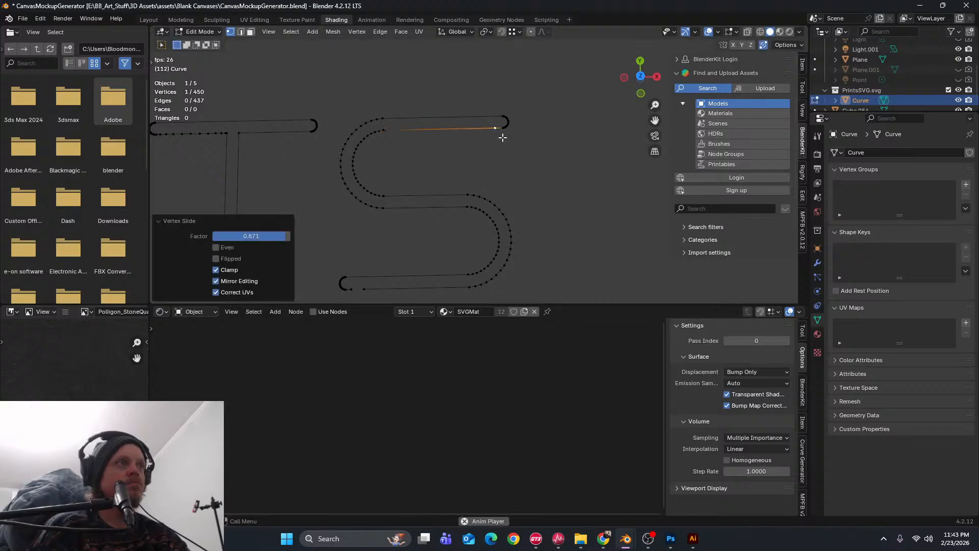
# Add another midpoint on the S's top inner edge, slide it by 0.768 toward the first, and delete the short edge between them
pyautogui.rightClick(447, 131)
pyautogui.click(448, 131)
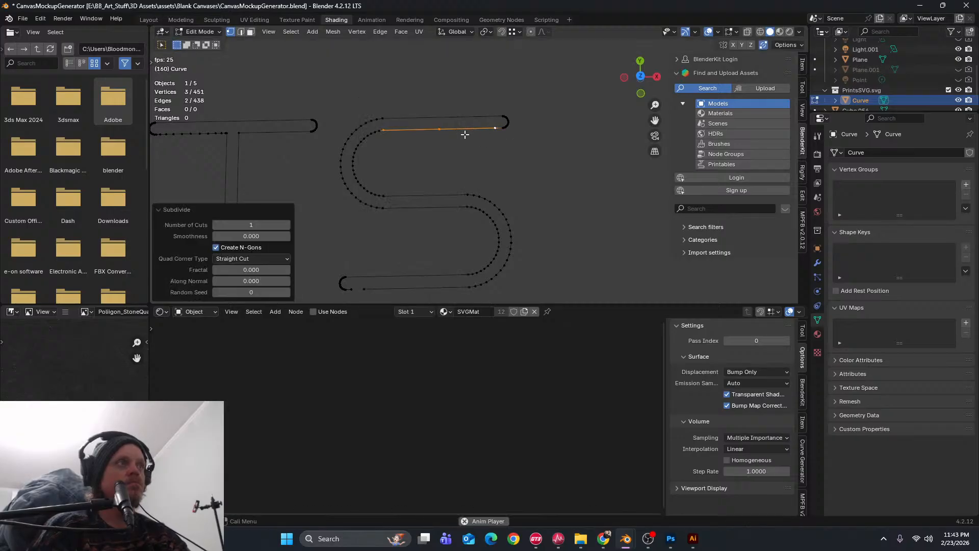
pyautogui.press('2')
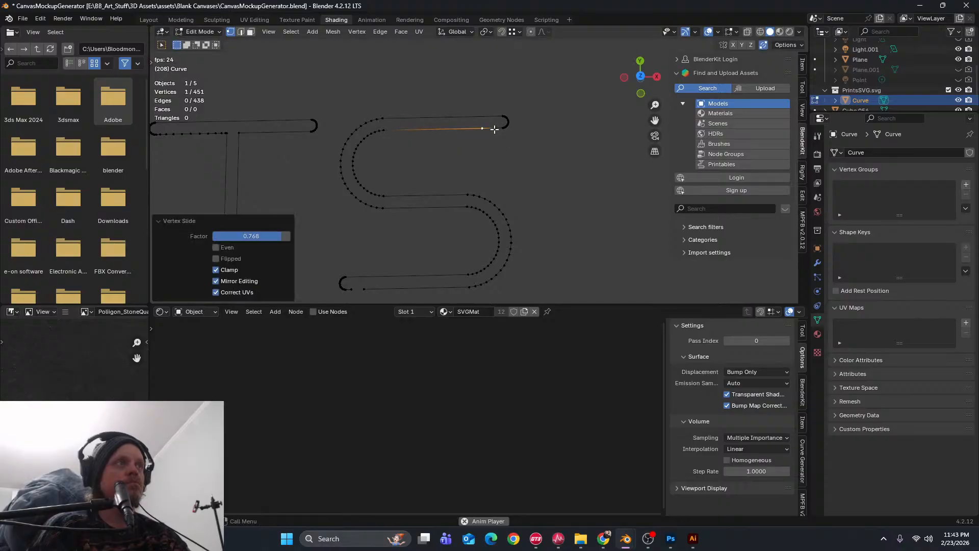
pyautogui.click(490, 129)
pyautogui.press('x')
pyautogui.click(481, 129)
pyautogui.scroll(-3, 492, 138)
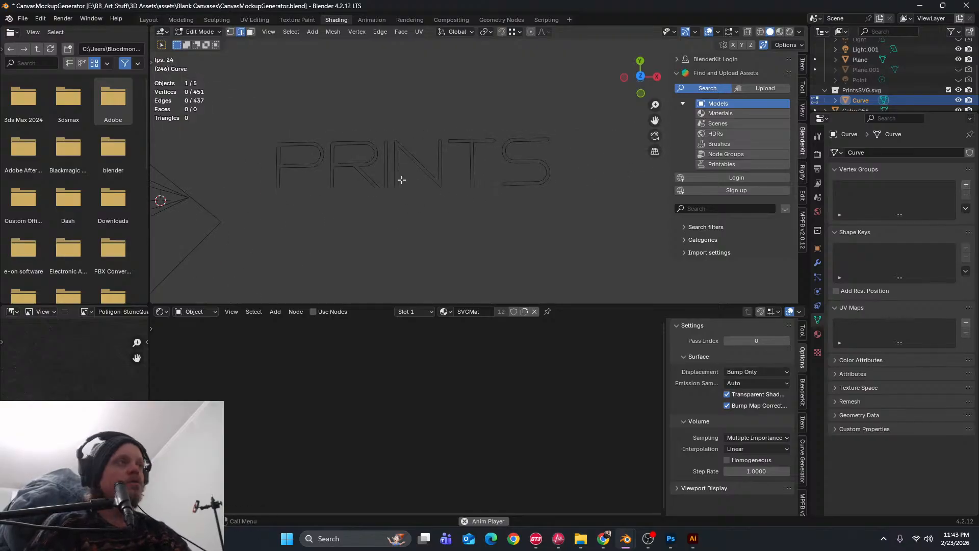
# Return to Object Mode and convert the PRINTS outline mesh to a curve
pyautogui.press('Tab')
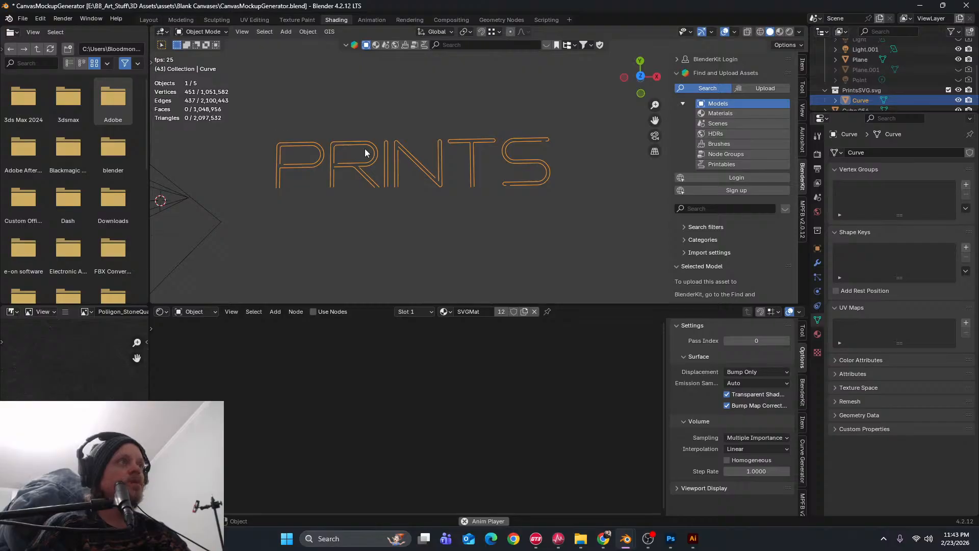
pyautogui.click(308, 31)
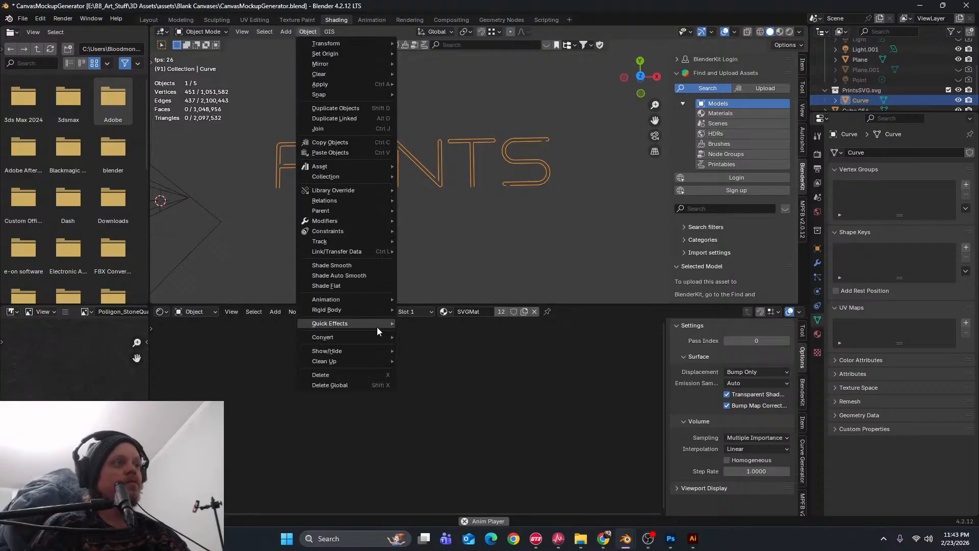
pyautogui.moveTo(375, 341)
pyautogui.click(436, 349)
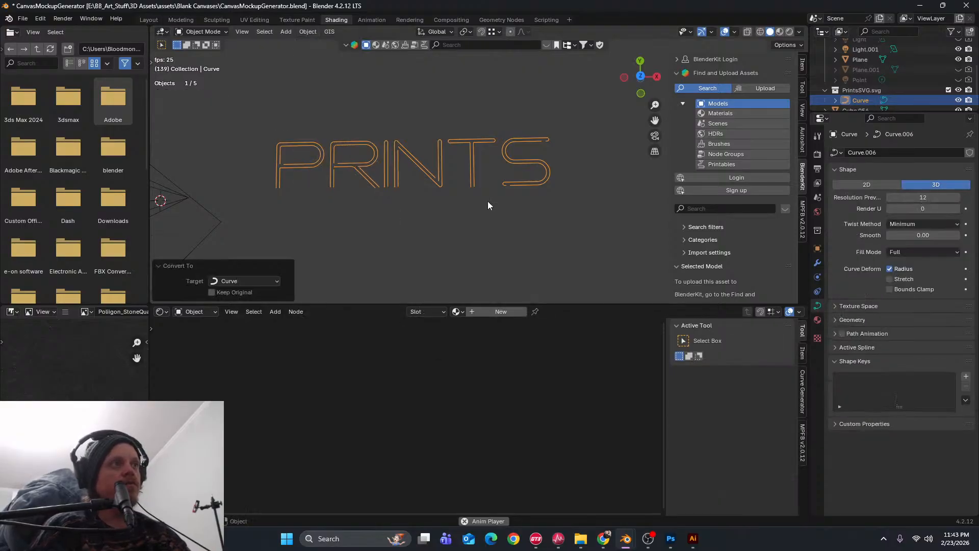
pyautogui.scroll(-2, 368, 187)
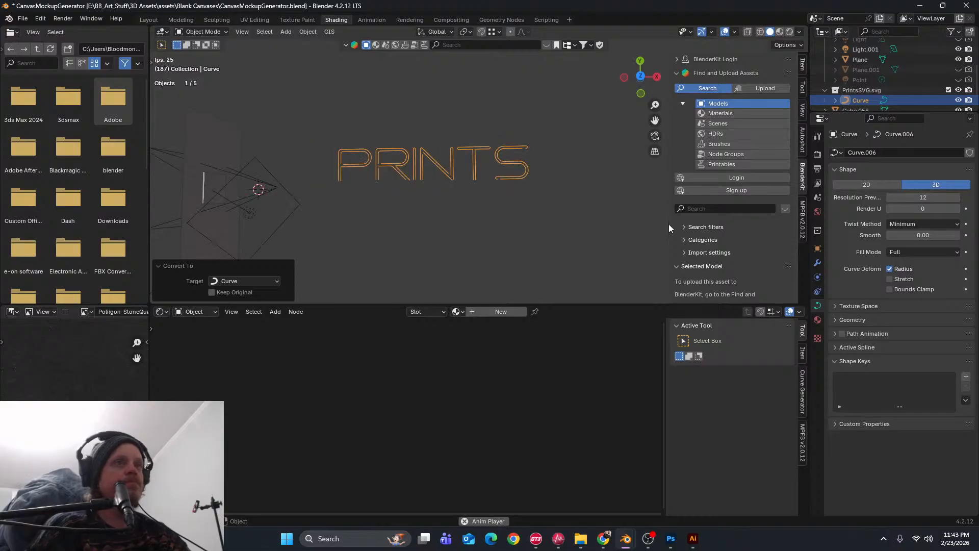
pyautogui.scroll(8, 399, 178)
pyautogui.keyDown('shift'); pyautogui.moveTo(545, 193); pyautogui.dragTo(356, 171, button='middle'); pyautogui.keyUp('shift')
pyautogui.scroll(2, 430, 182)
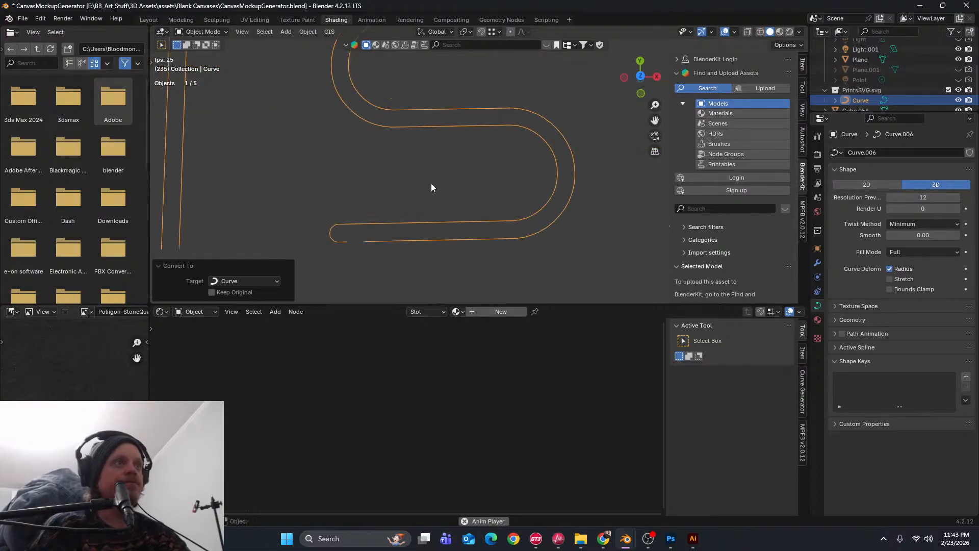
# Undo the curve conversion and reopen the PRINTS outline mesh for vertex editing with nothing selected
pyautogui.scroll(-4, 430, 190)
pyautogui.scroll(-3, 329, 185)
pyautogui.keyDown('shift'); pyautogui.moveTo(301, 183); pyautogui.dragTo(497, 173, button='middle'); pyautogui.keyUp('shift')
pyautogui.hotkey('ctrl', 'z')
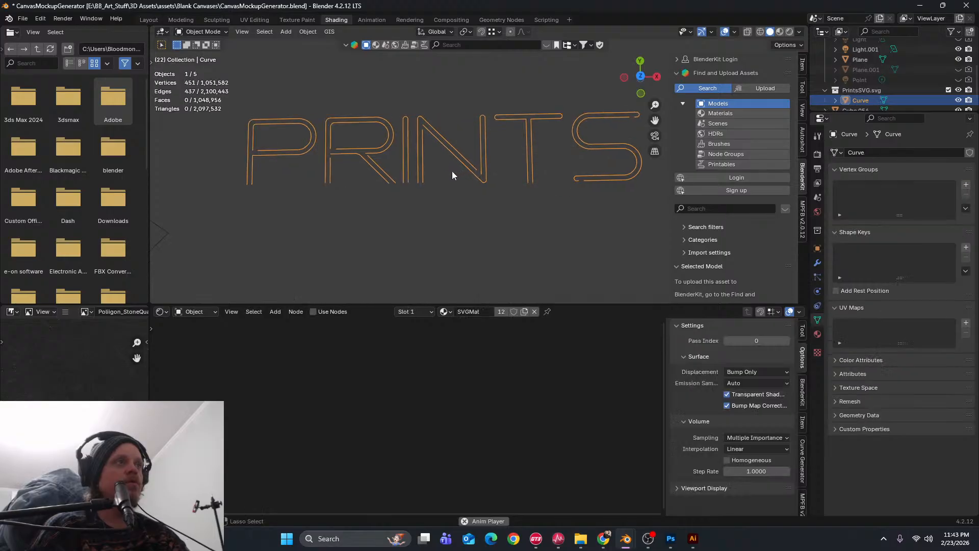
pyautogui.press('Tab')
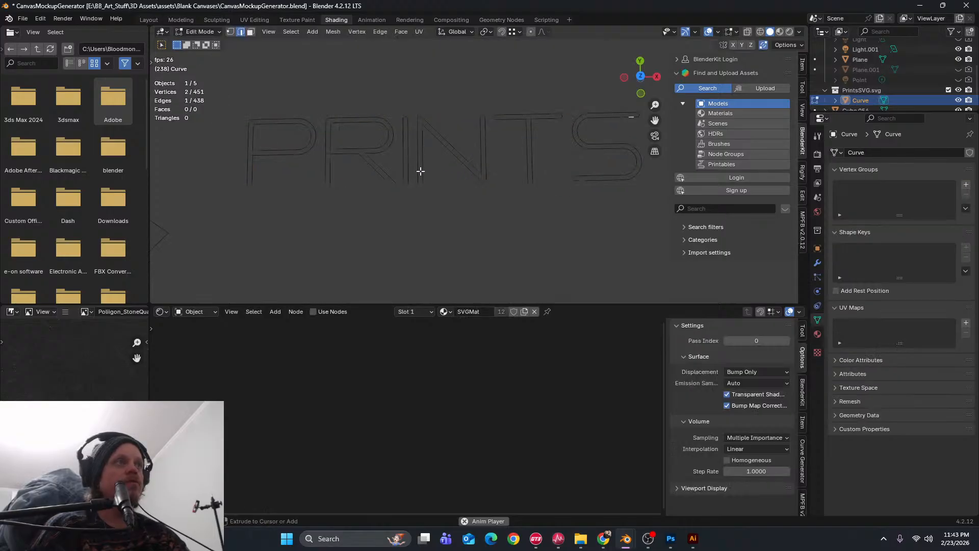
pyautogui.press('a')
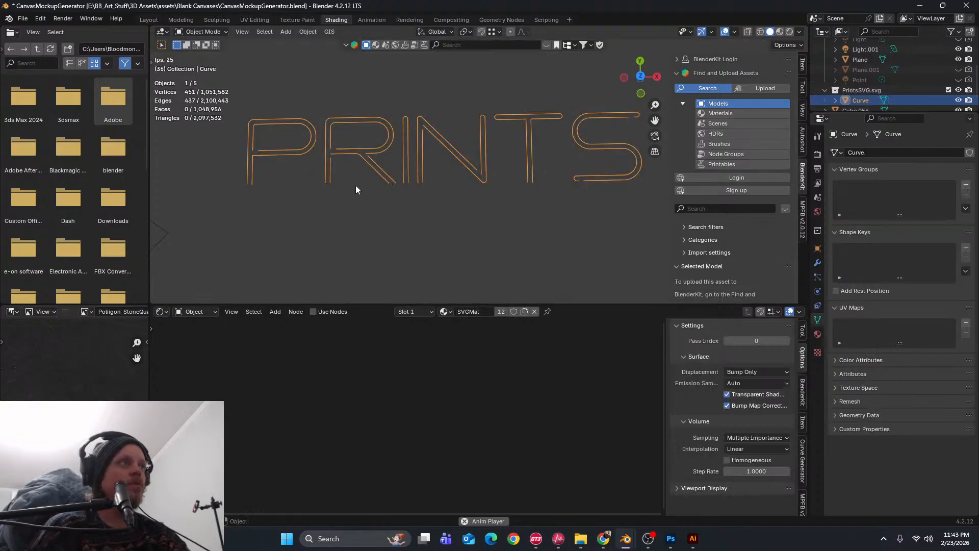
pyautogui.hotkey('alt', 'a')
pyautogui.moveTo(339, 179); pyautogui.dragTo(418, 166, button='middle')
pyautogui.scroll(3, 418, 166)
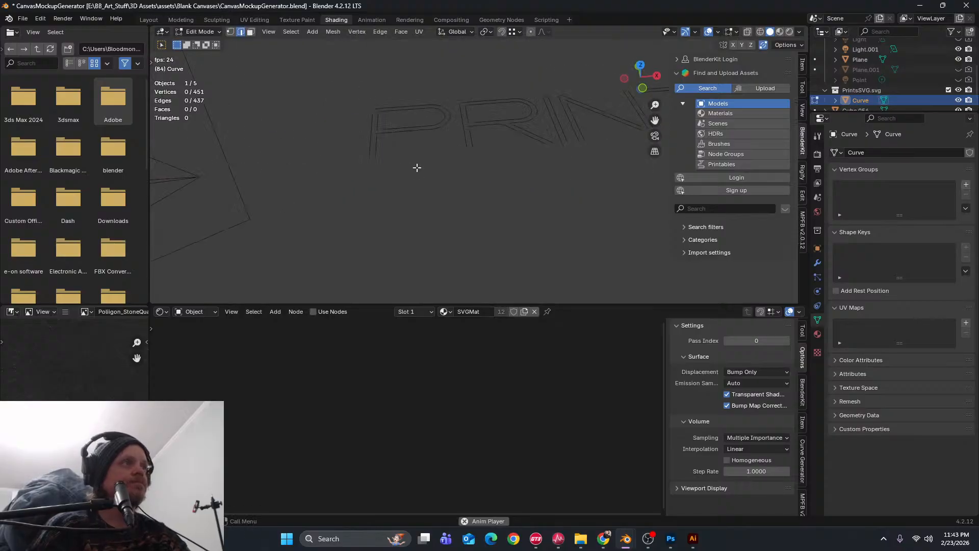
pyautogui.press('1')
pyautogui.moveTo(335, 156); pyautogui.dragTo(412, 217, button='middle')
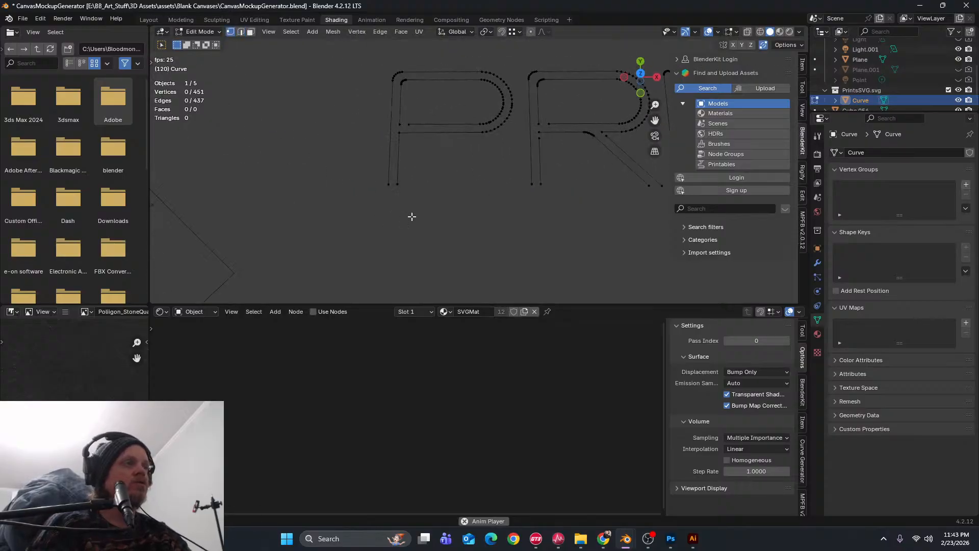
# Select the open-end vertices on the P's stem and counter and on the R's stem and counter
pyautogui.click(389, 187)
pyautogui.keyDown('shift'); pyautogui.click(397, 187); pyautogui.keyUp('shift')
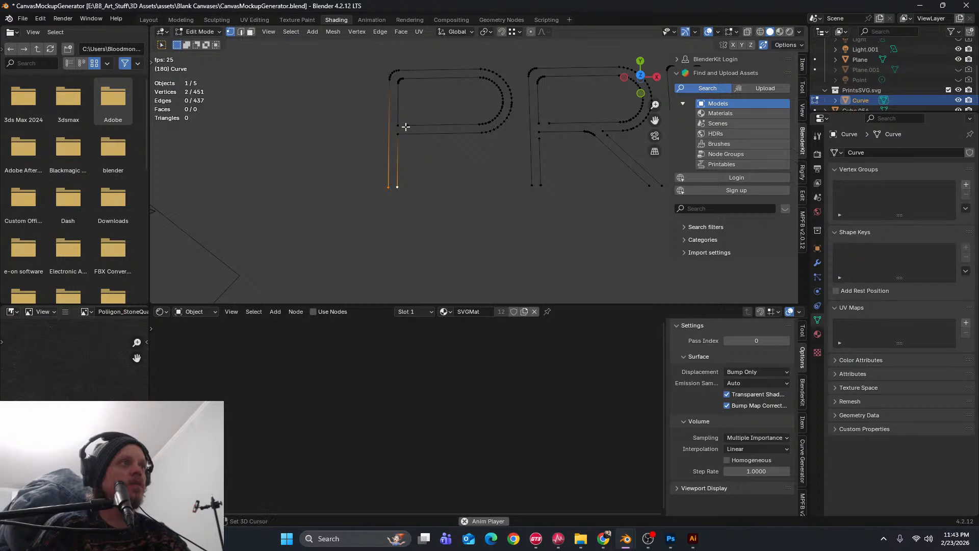
pyautogui.keyDown('shift'); pyautogui.click(405, 126); pyautogui.keyUp('shift')
pyautogui.keyDown('shift'); pyautogui.moveTo(517, 145); pyautogui.dragTo(415, 173, button='middle'); pyautogui.keyUp('shift')
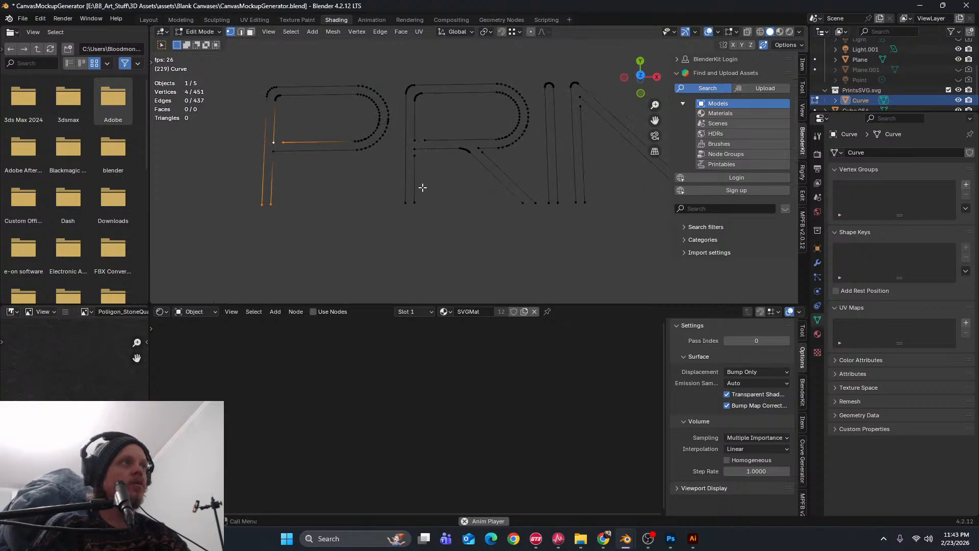
pyautogui.keyDown('shift'); pyautogui.click(406, 202); pyautogui.keyUp('shift')
pyautogui.keyDown('shift'); pyautogui.click(414, 203); pyautogui.keyUp('shift')
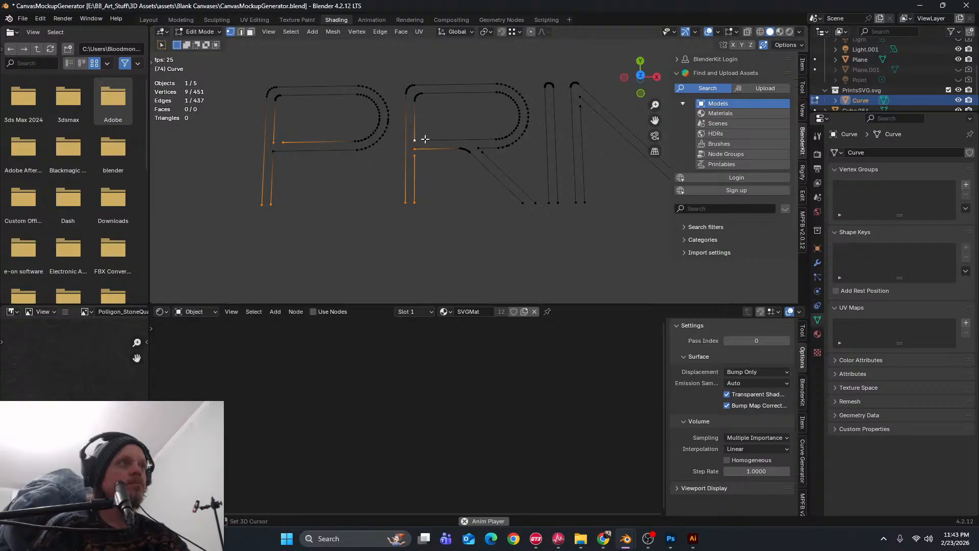
pyautogui.keyDown('shift'); pyautogui.click(425, 139); pyautogui.keyUp('shift')
pyautogui.keyDown('shift'); pyautogui.moveTo(496, 165); pyautogui.dragTo(408, 147, button='middle'); pyautogui.keyUp('shift')
# Add the bottom end vertices of the R's leg, the I and the N's first stem to the selection
pyautogui.keyDown('shift'); pyautogui.click(438, 184); pyautogui.keyUp('shift')
pyautogui.keyDown('shift'); pyautogui.click(448, 184); pyautogui.keyUp('shift')
pyautogui.keyDown('shift'); pyautogui.click(460, 184); pyautogui.keyUp('shift')
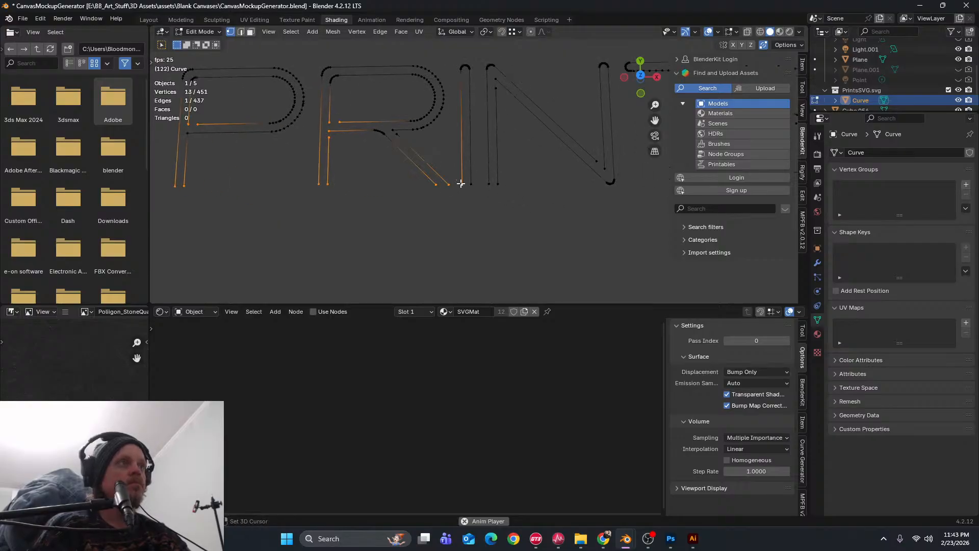
pyautogui.keyDown('shift'); pyautogui.click(471, 183); pyautogui.keyUp('shift')
pyautogui.keyDown('shift'); pyautogui.click(489, 184); pyautogui.keyUp('shift')
pyautogui.keyDown('shift'); pyautogui.click(498, 183); pyautogui.keyUp('shift')
# Add the N's inner corner gap vertices and the T stem's bottom end vertices to the selection
pyautogui.keyDown('shift'); pyautogui.moveTo(497, 184); pyautogui.dragTo(390, 183, button='middle'); pyautogui.keyUp('shift')
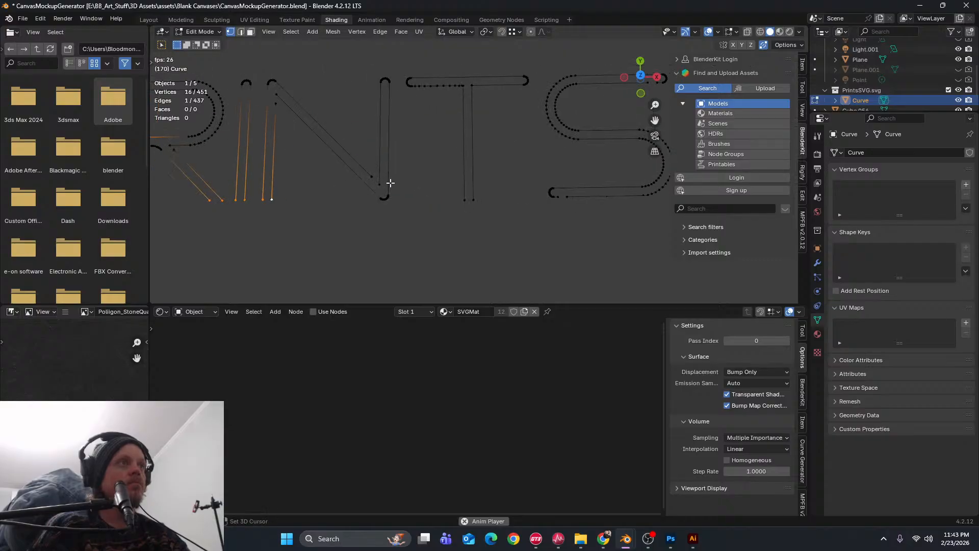
pyautogui.keyDown('shift'); pyautogui.click(373, 178); pyautogui.keyUp('shift')
pyautogui.keyDown('shift'); pyautogui.click(380, 183); pyautogui.keyUp('shift')
pyautogui.keyDown('shift'); pyautogui.click(276, 95); pyautogui.keyUp('shift')
pyautogui.keyDown('shift'); pyautogui.click(276, 103); pyautogui.keyUp('shift')
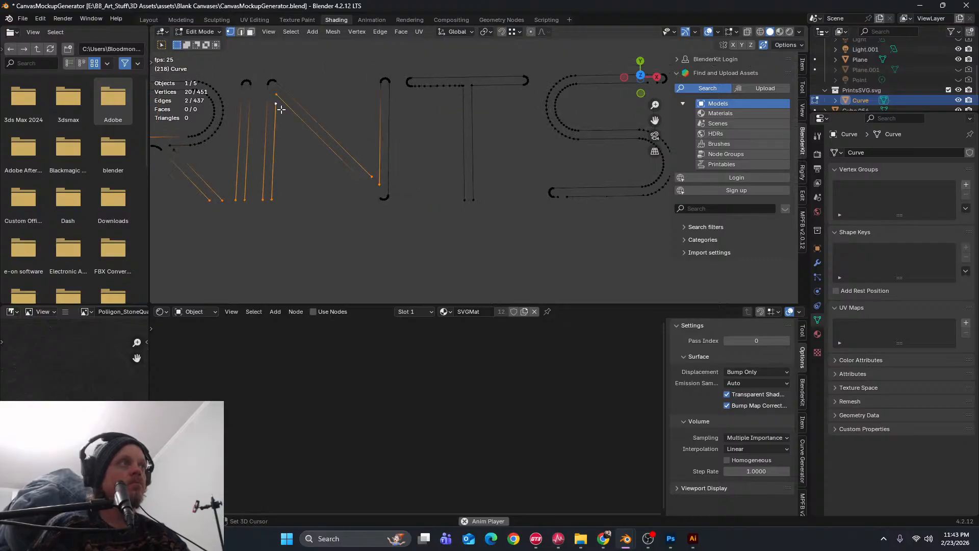
pyautogui.keyDown('shift'); pyautogui.moveTo(451, 153); pyautogui.dragTo(356, 157, button='middle'); pyautogui.keyUp('shift')
pyautogui.keyDown('shift'); pyautogui.click(370, 205); pyautogui.keyUp('shift')
pyautogui.keyDown('shift'); pyautogui.click(379, 205); pyautogui.keyUp('shift')
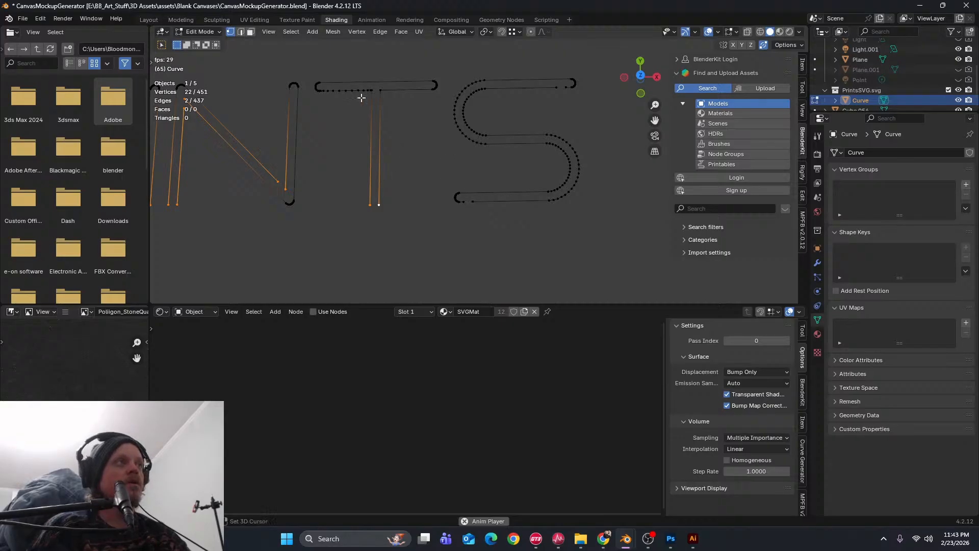
# Subdivide both long vertical edges of the T's stem with one cut each
pyautogui.scroll(3, 430, 175)
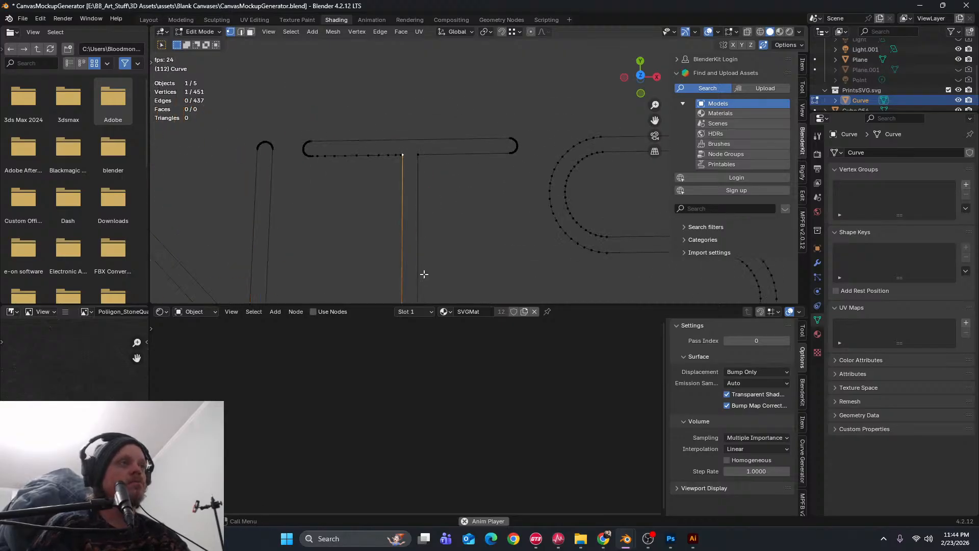
pyautogui.keyDown('shift'); pyautogui.moveTo(424, 274); pyautogui.dragTo(411, 207, button='middle'); pyautogui.keyUp('shift')
pyautogui.click(403, 254)
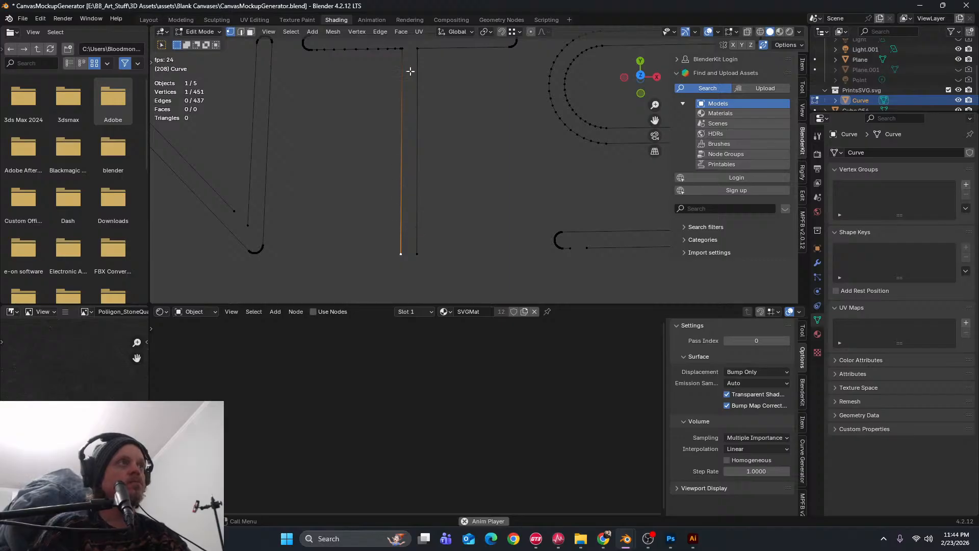
pyautogui.keyDown('shift'); pyautogui.click(403, 51); pyautogui.keyUp('shift')
pyautogui.rightClick(401, 71)
pyautogui.click(402, 71)
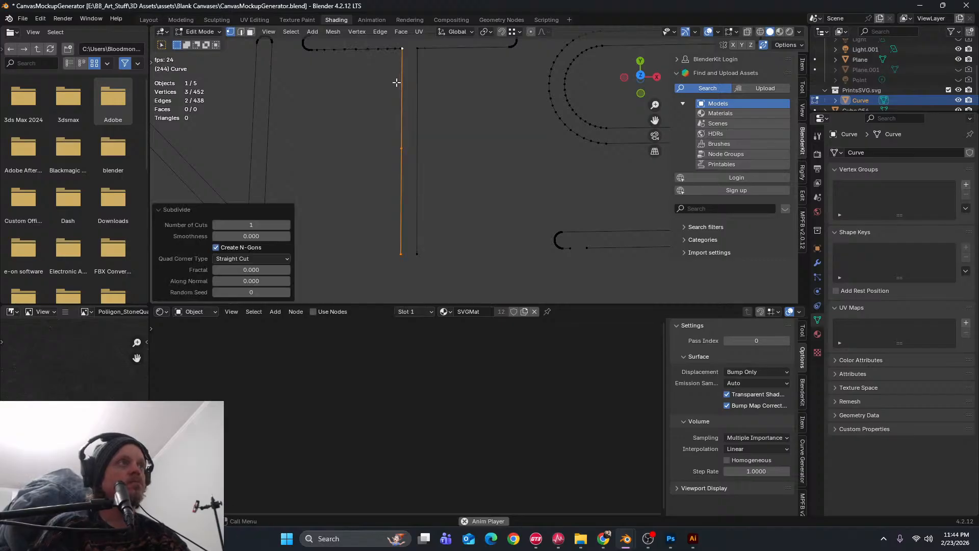
pyautogui.click(418, 49)
pyautogui.keyDown('shift'); pyautogui.click(417, 254); pyautogui.keyUp('shift')
pyautogui.rightClick(419, 148)
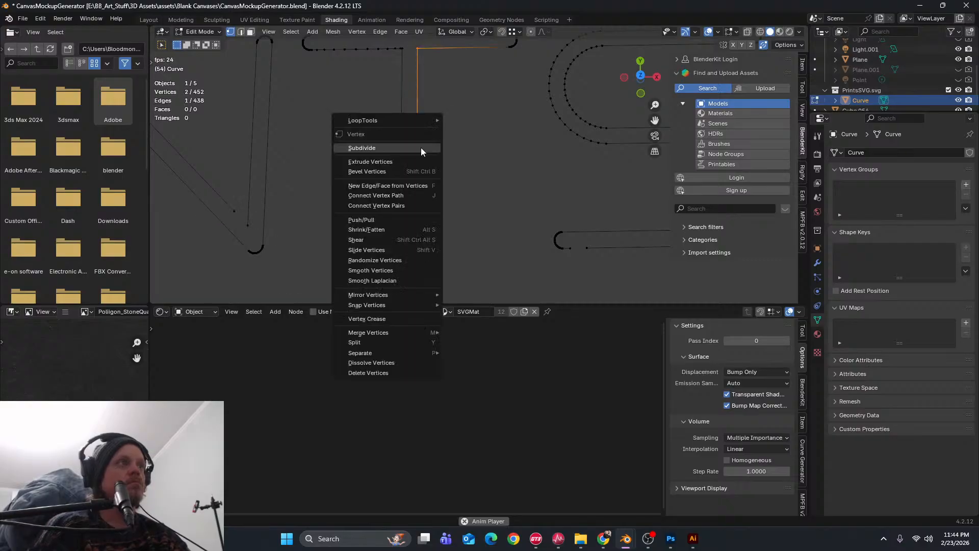
pyautogui.click(419, 149)
# Slide the two new T stem midpoints up toward the crossbar by a factor of 0.898
pyautogui.click(417, 151)
pyautogui.keyDown('shift'); pyautogui.click(401, 148); pyautogui.keyUp('shift')
pyautogui.press('g')
pyautogui.press('g')
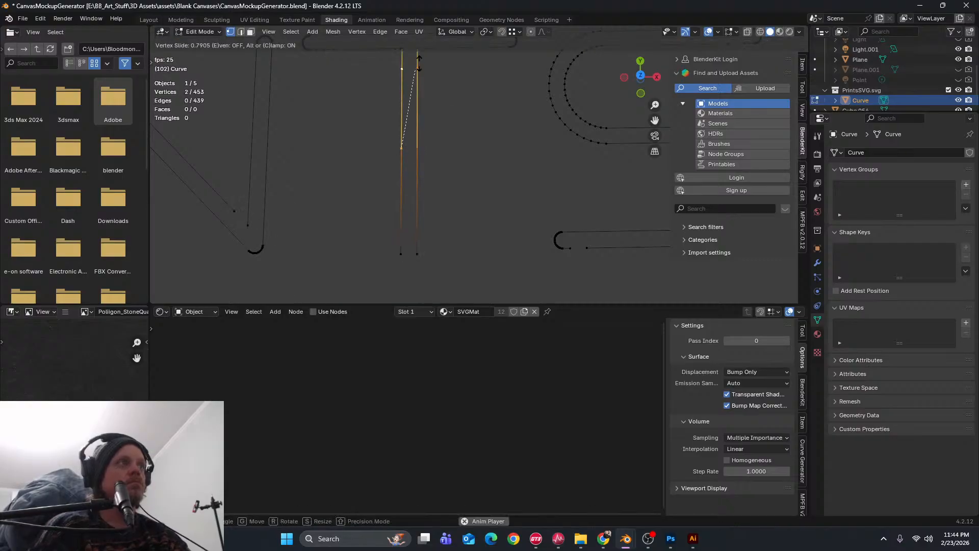
pyautogui.click(420, 59)
pyautogui.keyDown('shift'); pyautogui.moveTo(421, 74); pyautogui.dragTo(430, 146, button='middle'); pyautogui.keyUp('shift')
pyautogui.scroll(2, 431, 147)
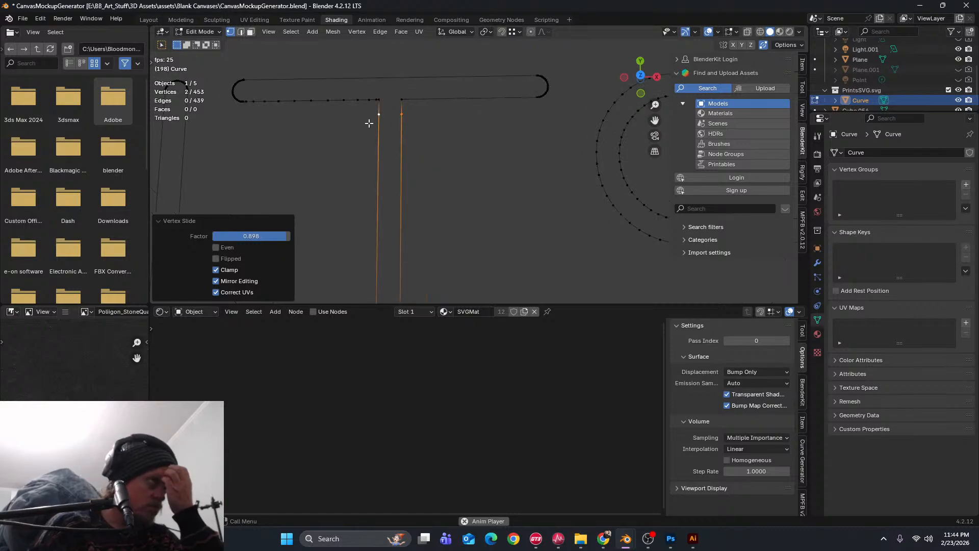
pyautogui.scroll(-3, 395, 163)
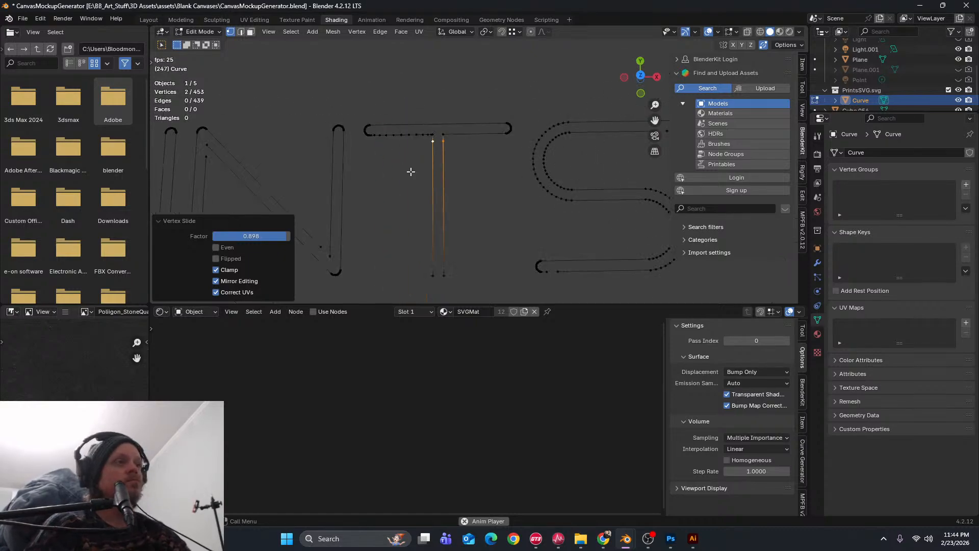
# Delete the two short edges joining the T's stem to its crossbar to open gaps
pyautogui.scroll(3, 405, 138)
pyautogui.press('2')
pyautogui.click(413, 147)
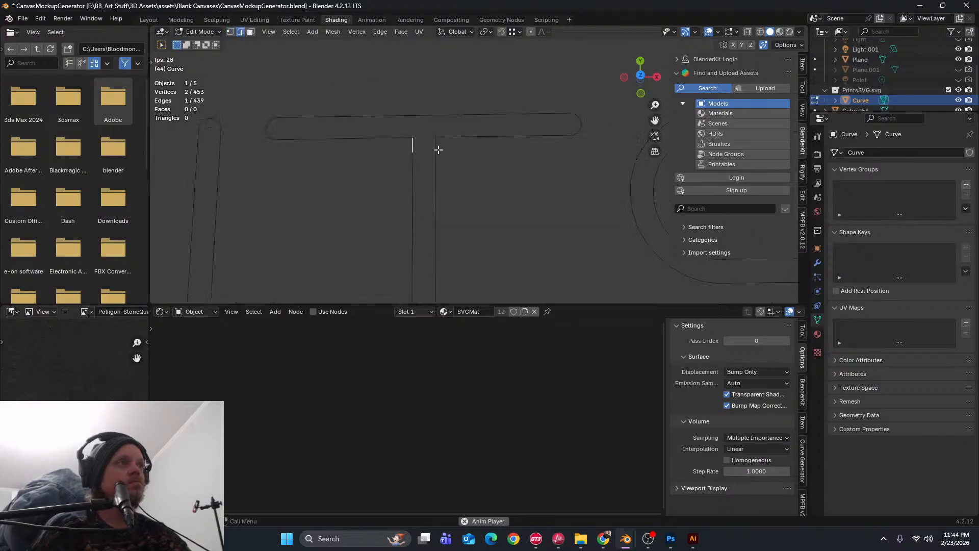
pyautogui.keyDown('shift'); pyautogui.click(434, 146); pyautogui.keyUp('shift')
pyautogui.press('x')
pyautogui.click(433, 146)
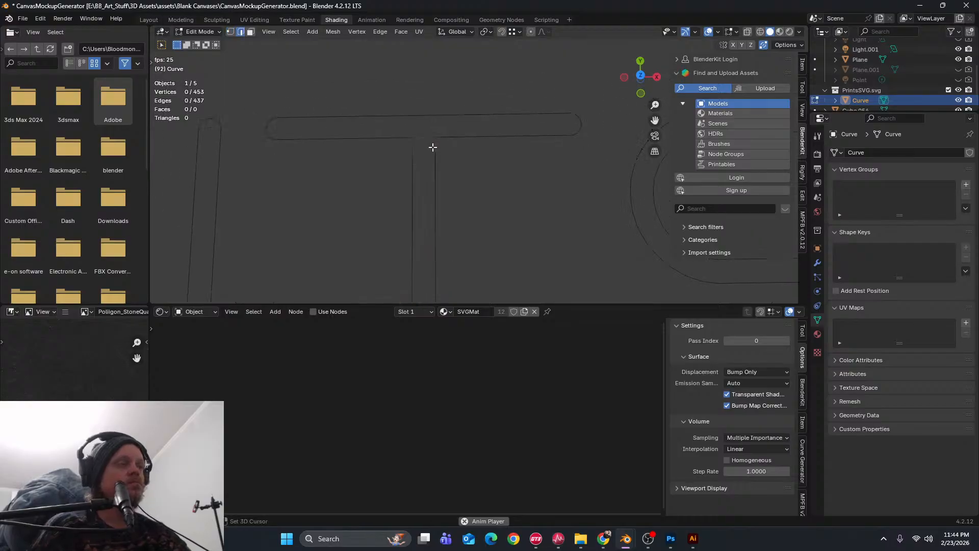
pyautogui.keyDown('shift'); pyautogui.moveTo(434, 147); pyautogui.dragTo(448, 163, button='middle'); pyautogui.keyUp('shift')
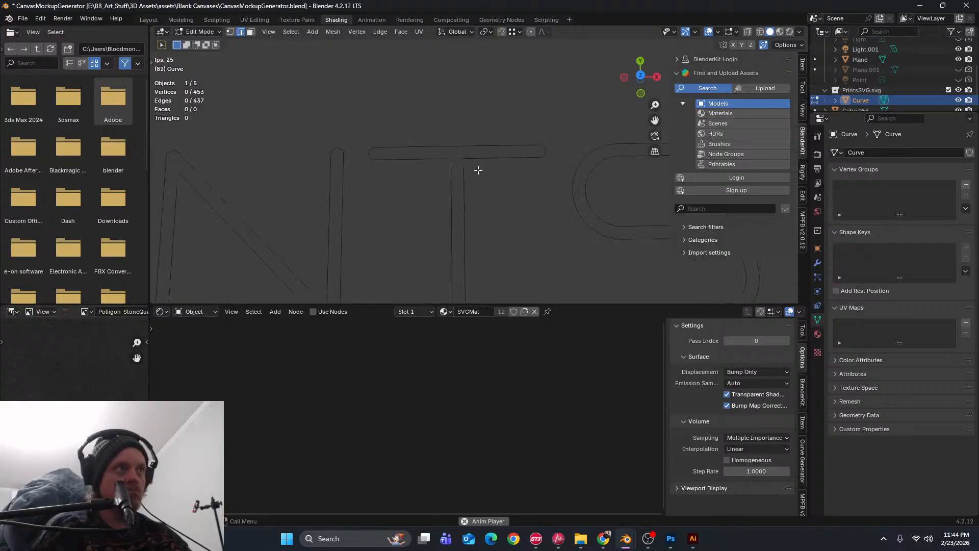
# Dissolve the surplus vertex on the underside of the T's crossbar next to the stem
pyautogui.scroll(6, 466, 164)
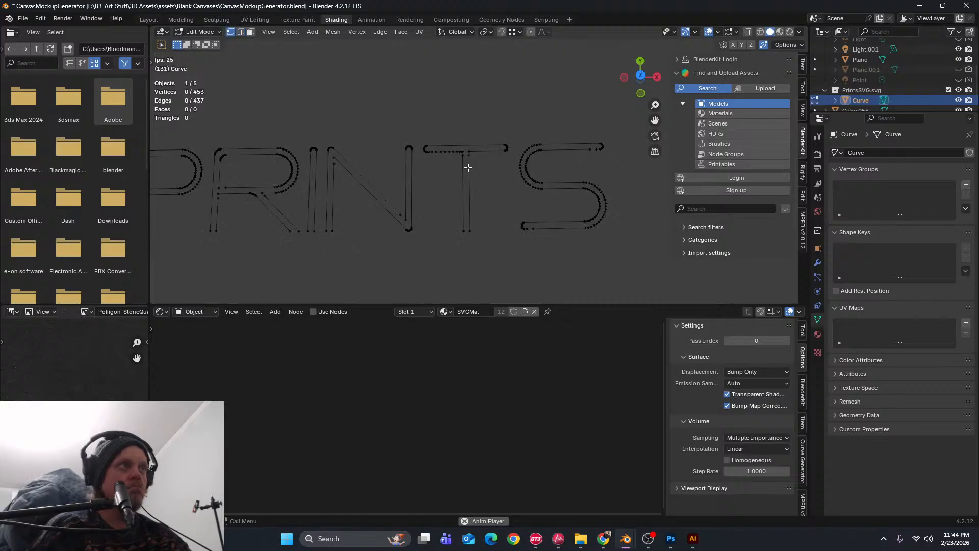
pyautogui.click(447, 142)
pyautogui.keyDown('shift'); pyautogui.click(453, 141); pyautogui.keyUp('shift')
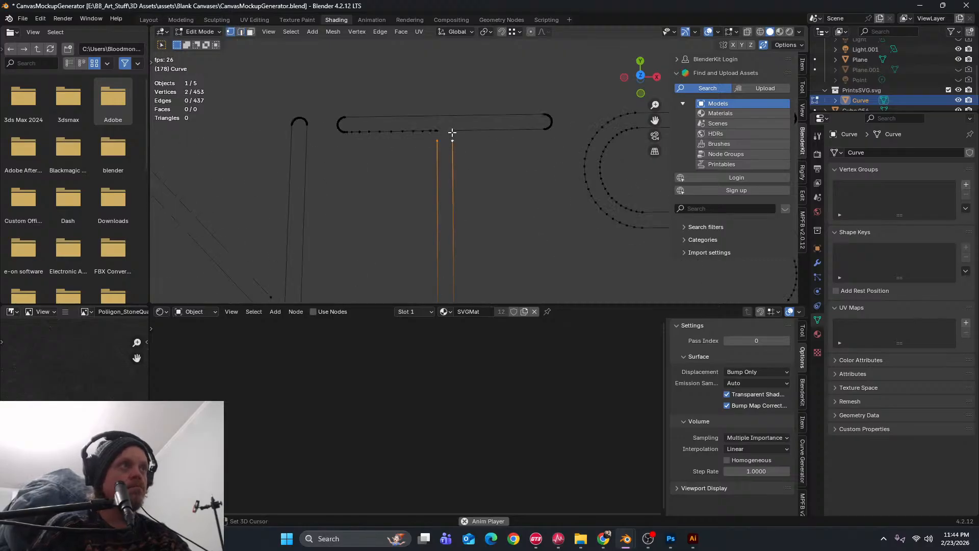
pyautogui.keyDown('shift'); pyautogui.click(452, 131); pyautogui.keyUp('shift')
pyautogui.keyDown('shift'); pyautogui.click(438, 132); pyautogui.keyUp('shift')
pyautogui.click(435, 131)
pyautogui.press('x')
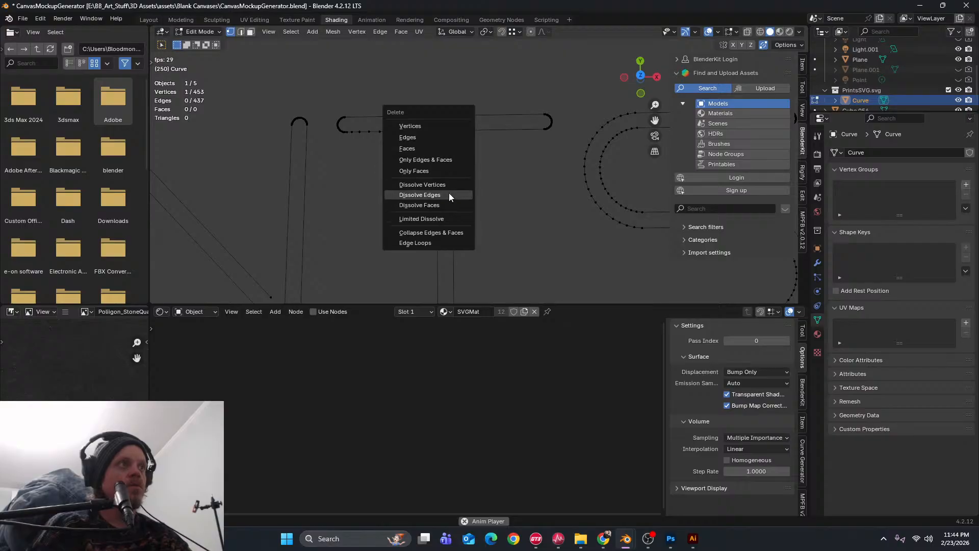
pyautogui.click(447, 185)
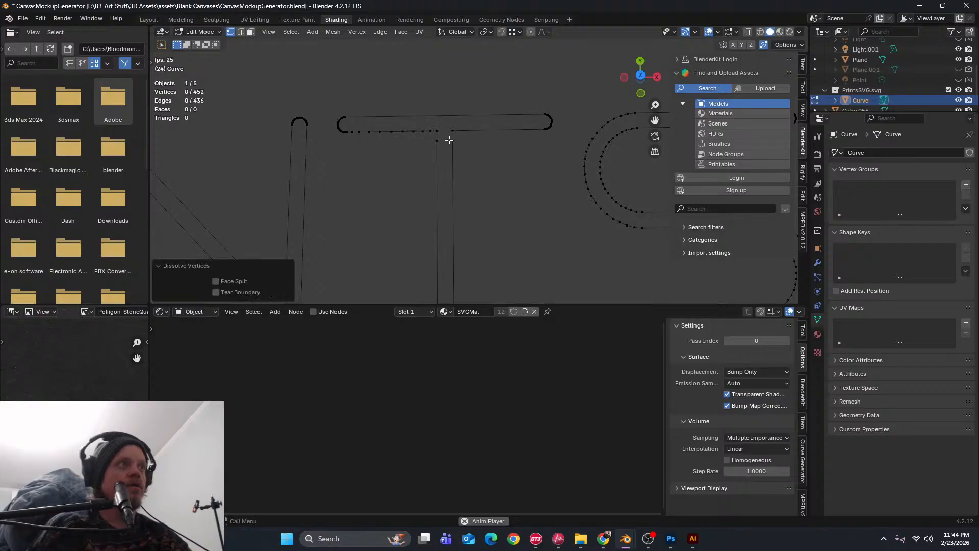
# Select the T's gap vertices on the crossbar and stem top, plus both vertices at the stem's bottom
pyautogui.click(437, 130)
pyautogui.keyDown('shift'); pyautogui.click(453, 130); pyautogui.keyUp('shift')
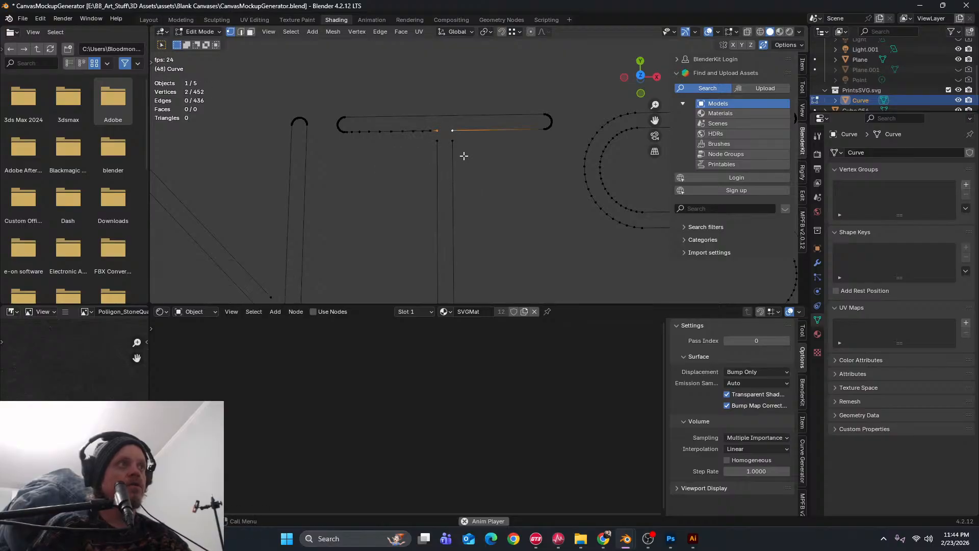
pyautogui.keyDown('shift'); pyautogui.click(436, 141); pyautogui.keyUp('shift')
pyautogui.keyDown('shift'); pyautogui.click(453, 143); pyautogui.keyUp('shift')
pyautogui.keyDown('shift'); pyautogui.moveTo(466, 199); pyautogui.dragTo(448, 64, button='middle'); pyautogui.keyUp('shift')
pyautogui.keyDown('shift'); pyautogui.click(434, 197); pyautogui.keyUp('shift')
pyautogui.keyDown('shift'); pyautogui.click(418, 201); pyautogui.keyUp('shift')
# Add the gap vertices on the S's bottom and top strokes to the selection
pyautogui.keyDown('shift'); pyautogui.moveTo(491, 183); pyautogui.dragTo(347, 202, button='middle'); pyautogui.keyUp('shift')
pyautogui.keyDown('shift'); pyautogui.click(457, 206); pyautogui.keyUp('shift')
pyautogui.keyDown('shift'); pyautogui.click(443, 207); pyautogui.keyUp('shift')
pyautogui.keyDown('shift'); pyautogui.moveTo(531, 97); pyautogui.dragTo(392, 228, button='middle'); pyautogui.keyUp('shift')
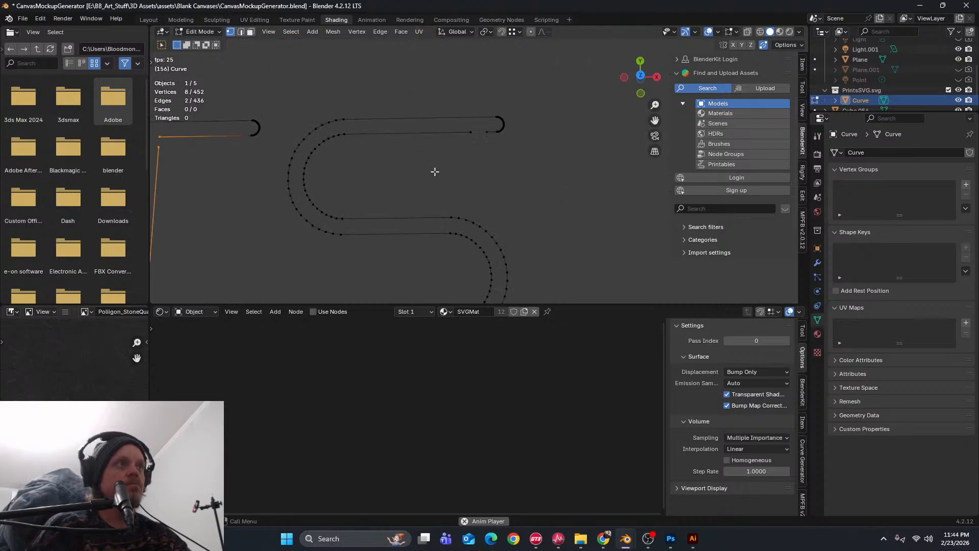
pyautogui.keyDown('shift'); pyautogui.click(471, 133); pyautogui.keyUp('shift')
pyautogui.keyDown('shift'); pyautogui.click(486, 134); pyautogui.keyUp('shift')
# Add the N's gap vertices at both inner corners and its first stem's bottom vertices to the selection
pyautogui.keyDown('shift'); pyautogui.moveTo(296, 189); pyautogui.dragTo(619, 163, button='middle'); pyautogui.keyUp('shift')
pyautogui.keyDown('shift'); pyautogui.moveTo(342, 235); pyautogui.dragTo(494, 176, button='middle'); pyautogui.keyUp('shift')
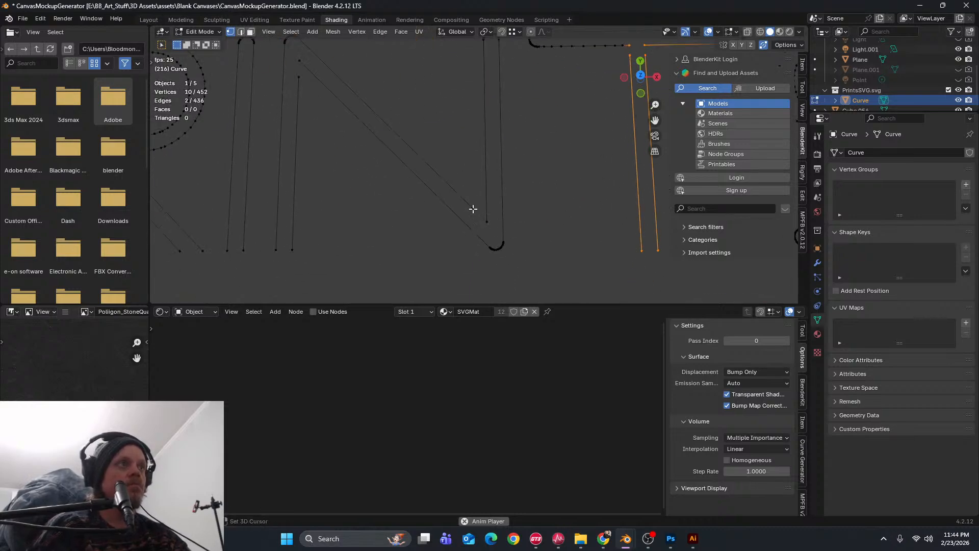
pyautogui.keyDown('shift'); pyautogui.click(473, 208); pyautogui.keyUp('shift')
pyautogui.keyDown('shift'); pyautogui.click(482, 221); pyautogui.keyUp('shift')
pyautogui.keyDown('shift'); pyautogui.moveTo(318, 226); pyautogui.dragTo(446, 254, button='middle'); pyautogui.keyUp('shift')
pyautogui.keyDown('shift'); pyautogui.click(393, 237); pyautogui.keyUp('shift')
pyautogui.keyDown('shift'); pyautogui.click(375, 240); pyautogui.keyUp('shift')
pyautogui.keyDown('shift'); pyautogui.click(453, 124); pyautogui.keyUp('shift')
pyautogui.keyDown('shift'); pyautogui.click(453, 110); pyautogui.keyUp('shift')
# Add the bottom end vertices of the I and the R's leg to the selection
pyautogui.keyDown('shift'); pyautogui.moveTo(404, 221); pyautogui.dragTo(416, 130, button='middle'); pyautogui.keyUp('shift')
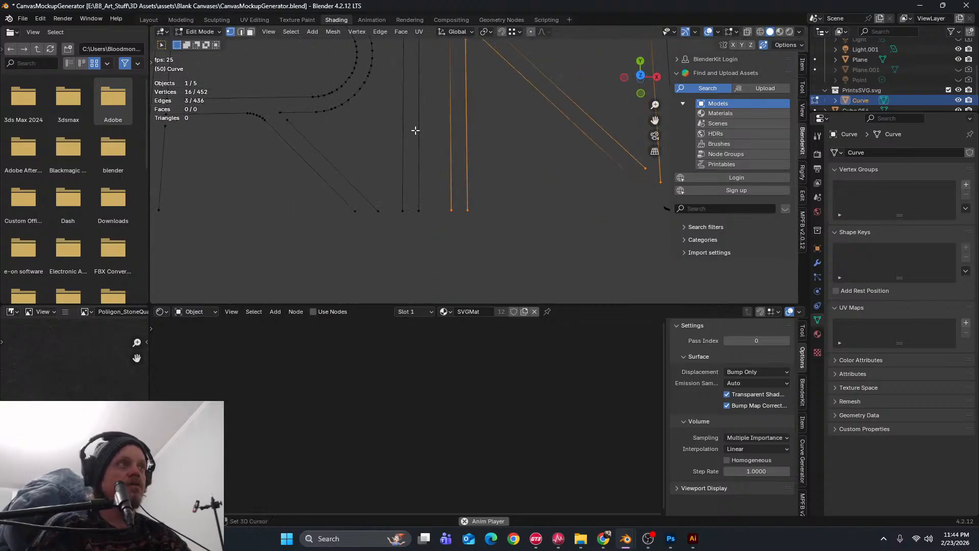
pyautogui.keyDown('shift'); pyautogui.click(418, 209); pyautogui.keyUp('shift')
pyautogui.keyDown('shift'); pyautogui.click(403, 210); pyautogui.keyUp('shift')
pyautogui.keyDown('shift'); pyautogui.moveTo(345, 209); pyautogui.dragTo(469, 197, button='middle'); pyautogui.keyUp('shift')
pyautogui.keyDown('shift'); pyautogui.click(478, 193); pyautogui.keyUp('shift')
pyautogui.keyDown('shift'); pyautogui.click(456, 194); pyautogui.keyUp('shift')
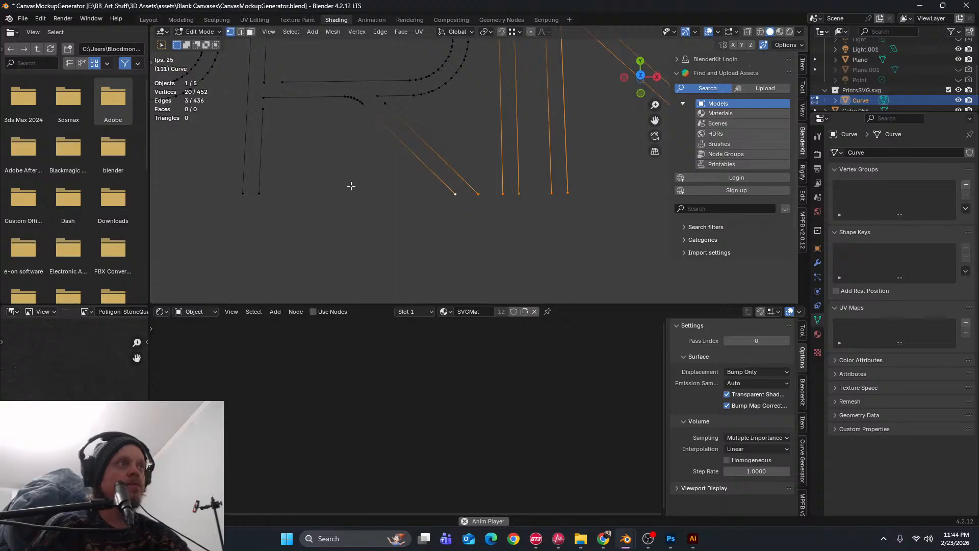
# Add the R's gap vertices at the leg, bowl and stem junctions and its stem's bottom vertices to the selection
pyautogui.keyDown('shift'); pyautogui.moveTo(351, 186); pyautogui.dragTo(496, 202, button='middle'); pyautogui.keyUp('shift')
pyautogui.keyDown('shift'); pyautogui.click(526, 119); pyautogui.keyUp('shift')
pyautogui.keyDown('shift'); pyautogui.click(519, 112); pyautogui.keyUp('shift')
pyautogui.keyDown('shift'); pyautogui.click(423, 98); pyautogui.keyUp('shift')
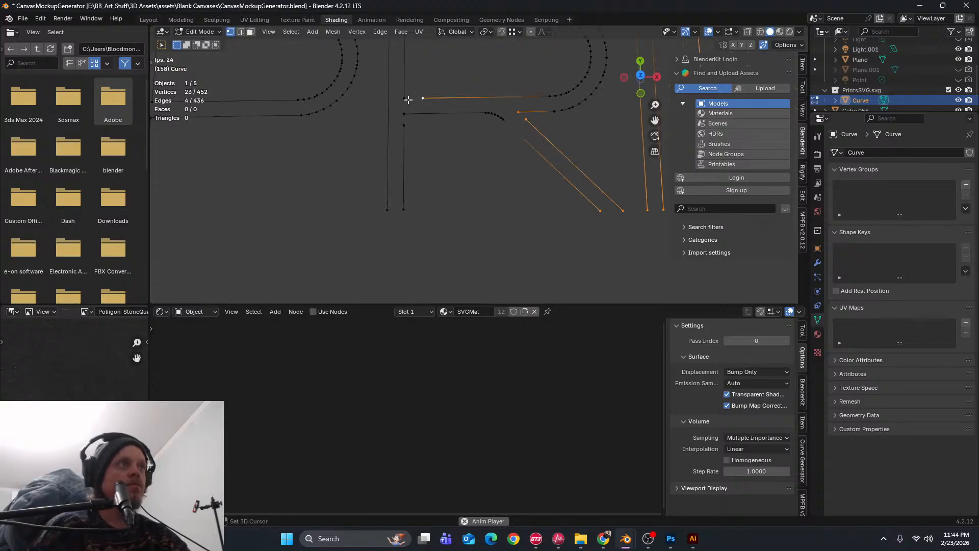
pyautogui.keyDown('shift'); pyautogui.click(404, 98); pyautogui.keyUp('shift')
pyautogui.keyDown('shift'); pyautogui.click(404, 114); pyautogui.keyUp('shift')
pyautogui.keyDown('shift'); pyautogui.click(404, 126); pyautogui.keyUp('shift')
pyautogui.keyDown('shift'); pyautogui.click(404, 209); pyautogui.keyUp('shift')
pyautogui.keyDown('shift'); pyautogui.click(387, 209); pyautogui.keyUp('shift')
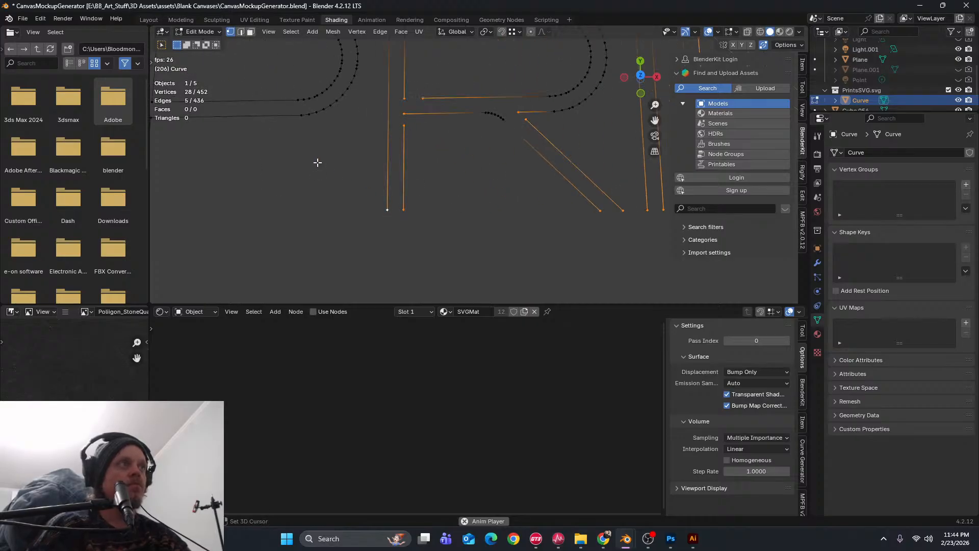
# Add the P's counter gap vertices and the outer junction vertex where its bowl meets the stem to the selection
pyautogui.keyDown('shift'); pyautogui.moveTo(317, 163); pyautogui.dragTo(461, 212, button='middle'); pyautogui.keyUp('shift')
pyautogui.keyDown('shift'); pyautogui.click(465, 175); pyautogui.keyUp('shift')
pyautogui.keyDown('shift'); pyautogui.click(448, 176); pyautogui.keyUp('shift')
pyautogui.keyDown('shift'); pyautogui.click(449, 193); pyautogui.keyUp('shift')
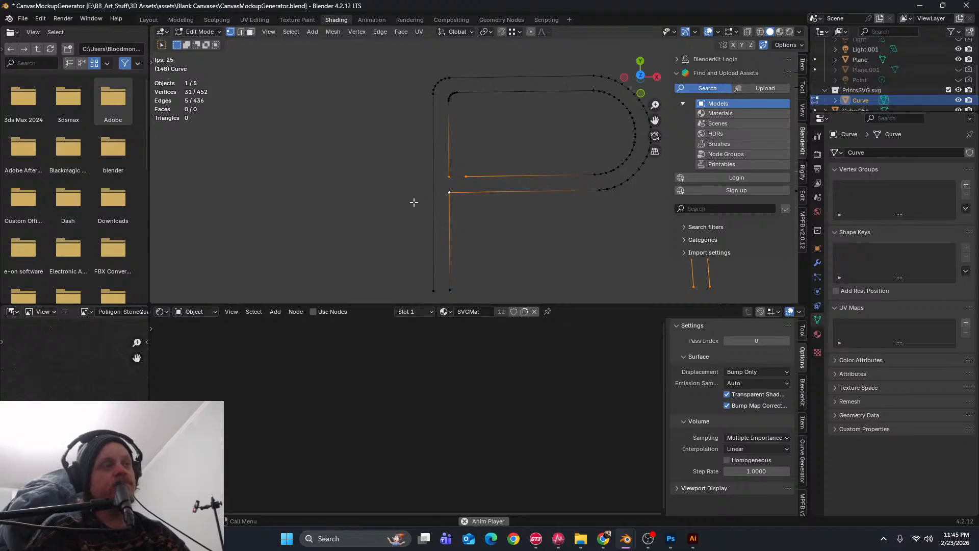
# Subdivide the P's inner stem edge below the bowl with 1 cut and slide the new vertex up close to the bowl junction
pyautogui.click(453, 267)
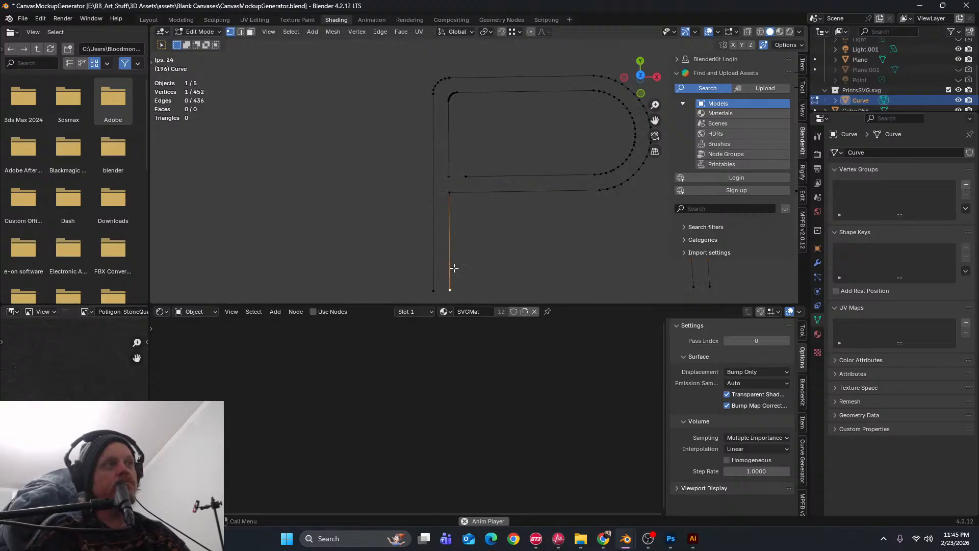
pyautogui.keyDown('shift'); pyautogui.click(450, 193); pyautogui.keyUp('shift')
pyautogui.rightClick(452, 203)
pyautogui.click(453, 205)
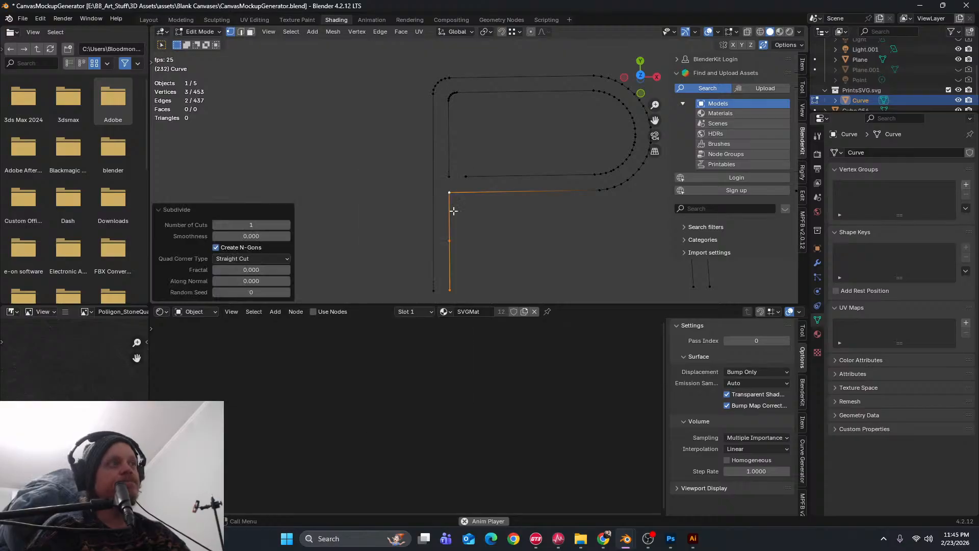
pyautogui.click(454, 241)
pyautogui.press('g')
pyautogui.press('g')
pyautogui.click(474, 206)
# Delete the short edge between the P's bowl junction and the vertex just below it on the stem
pyautogui.press('2')
pyautogui.click(449, 199)
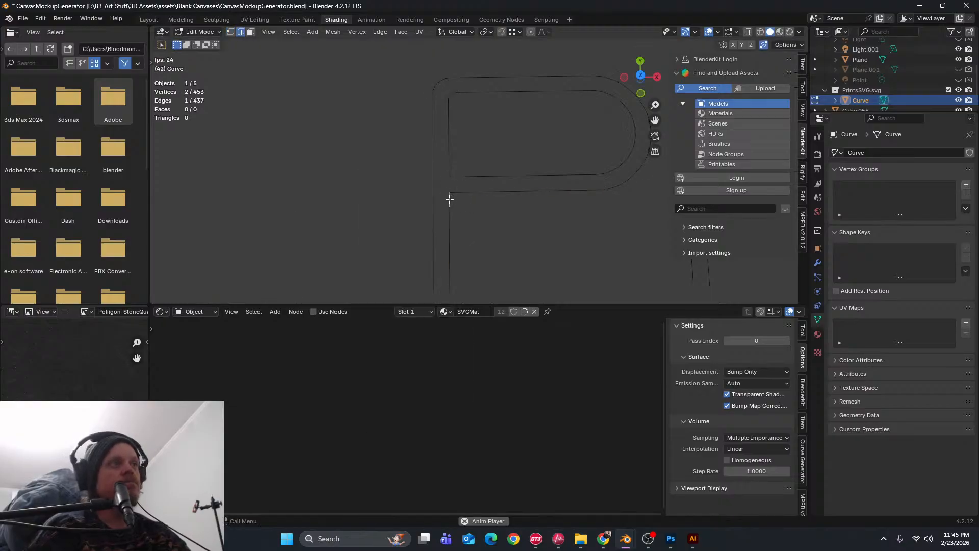
pyautogui.press('x')
pyautogui.click(446, 154)
pyautogui.press('1')
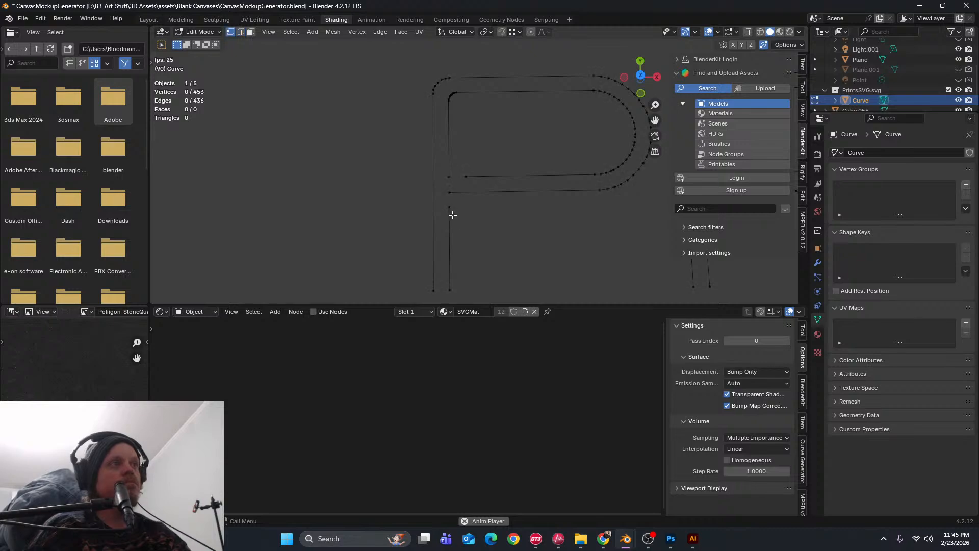
# Select the P's stem bottom vertices and all gap vertices where its bowl and counter meet the stem
pyautogui.click(449, 206)
pyautogui.keyDown('shift'); pyautogui.click(449, 289); pyautogui.keyUp('shift')
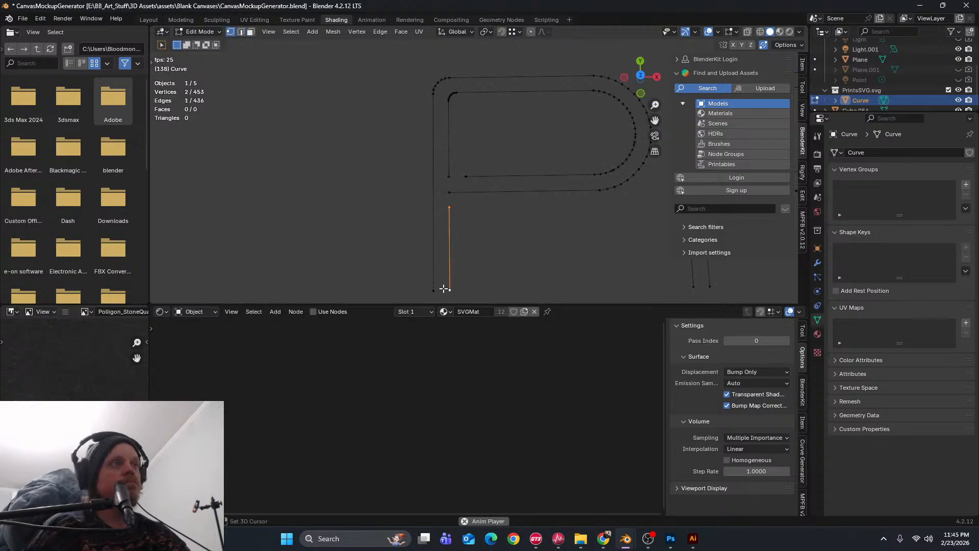
pyautogui.keyDown('shift'); pyautogui.click(434, 289); pyautogui.keyUp('shift')
pyautogui.keyDown('shift'); pyautogui.click(449, 193); pyautogui.keyUp('shift')
pyautogui.keyDown('shift'); pyautogui.click(466, 177); pyautogui.keyUp('shift')
pyautogui.keyDown('shift'); pyautogui.click(450, 177); pyautogui.keyUp('shift')
# Add the R's counter gap vertices, outer bowl junction vertex and the stem vertex below it to the selection
pyautogui.keyDown('shift'); pyautogui.moveTo(453, 179); pyautogui.dragTo(298, 210, button='middle'); pyautogui.keyUp('shift')
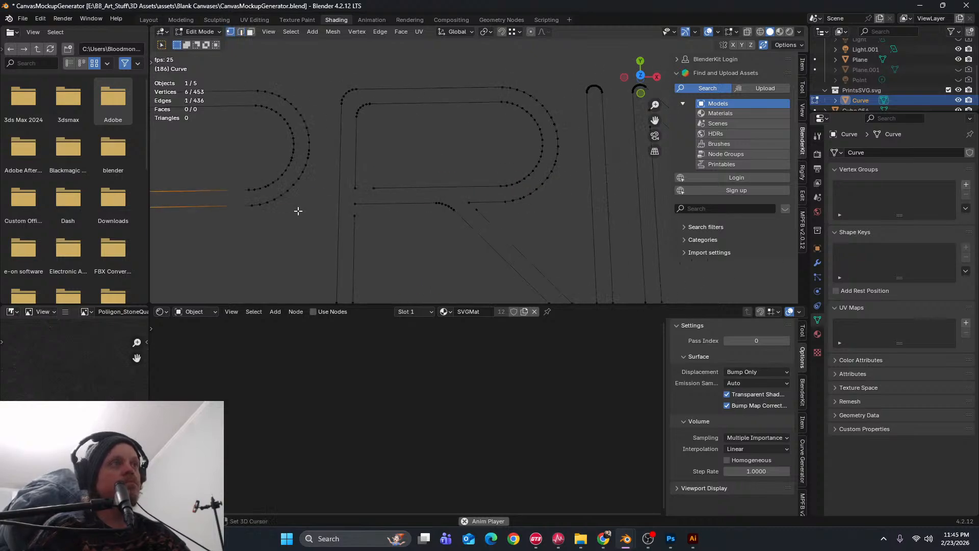
pyautogui.keyDown('shift'); pyautogui.click(373, 188); pyautogui.keyUp('shift')
pyautogui.keyDown('shift'); pyautogui.click(355, 188); pyautogui.keyUp('shift')
pyautogui.keyDown('shift'); pyautogui.click(355, 204); pyautogui.keyUp('shift')
pyautogui.keyDown('shift'); pyautogui.click(355, 216); pyautogui.keyUp('shift')
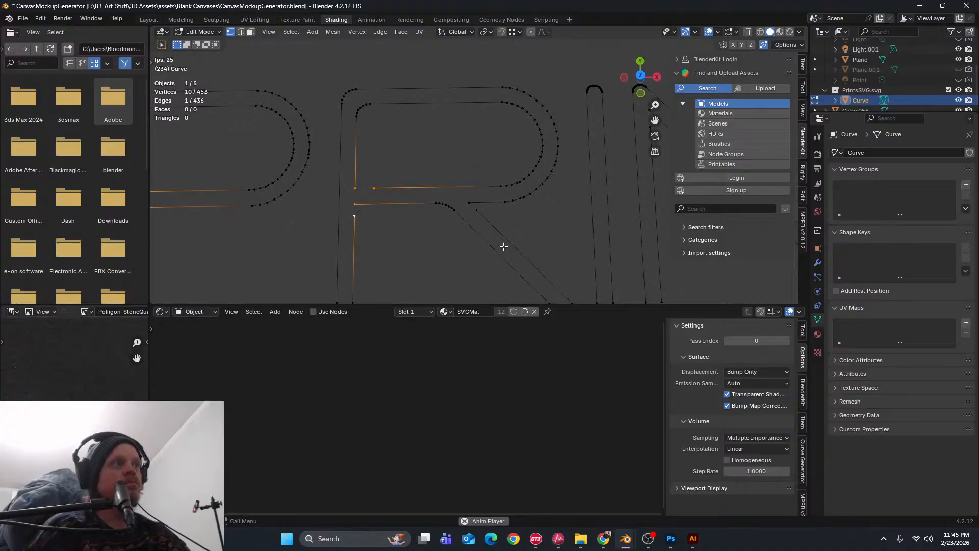
# Add the R's gap vertices between bowl and leg, plus the bottom vertices of the R, the I and the N's first stem, to the selection
pyautogui.keyDown('shift'); pyautogui.moveTo(477, 209); pyautogui.dragTo(389, 137, button='middle'); pyautogui.keyUp('shift')
pyautogui.keyDown('shift'); pyautogui.click(380, 128); pyautogui.keyUp('shift')
pyautogui.keyDown('shift'); pyautogui.click(388, 137); pyautogui.keyUp('shift')
pyautogui.keyDown('shift'); pyautogui.moveTo(243, 215); pyautogui.dragTo(614, 237); pyautogui.keyUp('shift')
# Add the N's gap vertices at the upper and lower inner corners of its diagonal to the selection
pyautogui.keyDown('shift'); pyautogui.moveTo(596, 106); pyautogui.dragTo(446, 192, button='middle'); pyautogui.keyUp('shift')
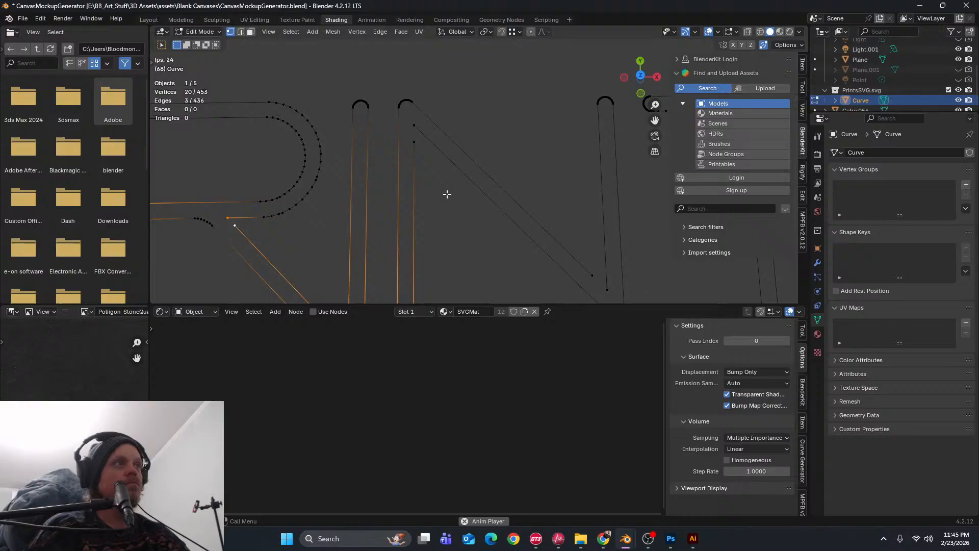
pyautogui.keyDown('shift'); pyautogui.click(414, 125); pyautogui.keyUp('shift')
pyautogui.keyDown('shift'); pyautogui.click(414, 142); pyautogui.keyUp('shift')
pyautogui.keyDown('shift'); pyautogui.moveTo(551, 242); pyautogui.dragTo(411, 130, button='middle'); pyautogui.keyUp('shift')
pyautogui.keyDown('shift'); pyautogui.moveTo(446, 155); pyautogui.dragTo(458, 169); pyautogui.keyUp('shift')
pyautogui.keyDown('shift'); pyautogui.moveTo(461, 173); pyautogui.dragTo(471, 186); pyautogui.keyUp('shift')
# Add the T's stem bottom vertices and the gap vertices where its stem meets the crossbar to the selection
pyautogui.keyDown('shift'); pyautogui.moveTo(496, 171); pyautogui.dragTo(374, 224, button='middle'); pyautogui.keyUp('shift')
pyautogui.keyDown('shift'); pyautogui.moveTo(512, 220); pyautogui.dragTo(424, 187, button='middle'); pyautogui.keyUp('shift')
pyautogui.keyDown('shift'); pyautogui.moveTo(387, 217); pyautogui.dragTo(487, 246); pyautogui.keyUp('shift')
pyautogui.keyDown('shift'); pyautogui.moveTo(426, 109); pyautogui.dragTo(427, 217, button='middle'); pyautogui.keyUp('shift')
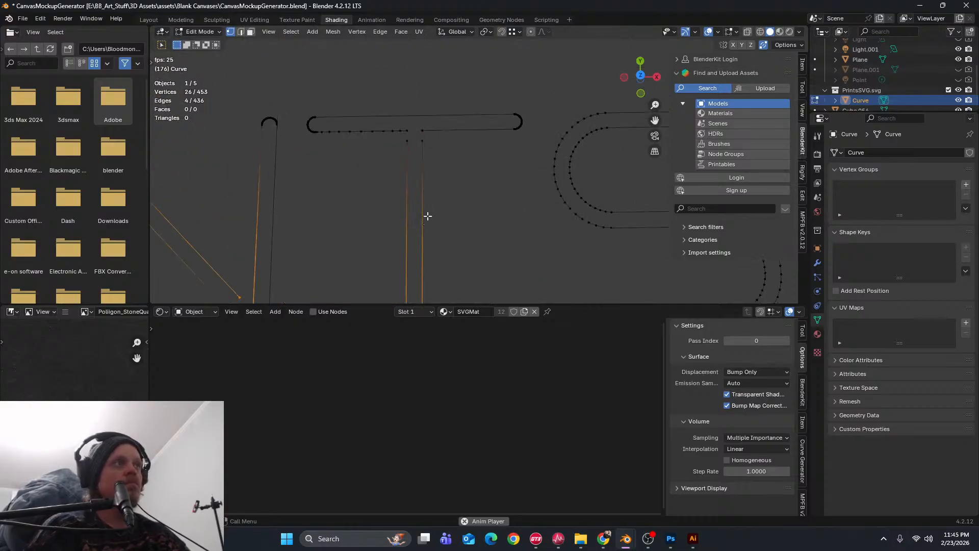
pyautogui.keyDown('shift'); pyautogui.moveTo(411, 130); pyautogui.dragTo(431, 148); pyautogui.keyUp('shift')
# Add the S's gap vertices near its lower and upper stroke ends to the selection
pyautogui.keyDown('shift'); pyautogui.moveTo(512, 211); pyautogui.dragTo(452, 169, button='middle'); pyautogui.keyUp('shift')
pyautogui.keyDown('shift'); pyautogui.moveTo(378, 248); pyautogui.dragTo(409, 260); pyautogui.keyUp('shift')
pyautogui.keyDown('shift'); pyautogui.moveTo(477, 158); pyautogui.dragTo(410, 230, button='middle'); pyautogui.keyUp('shift')
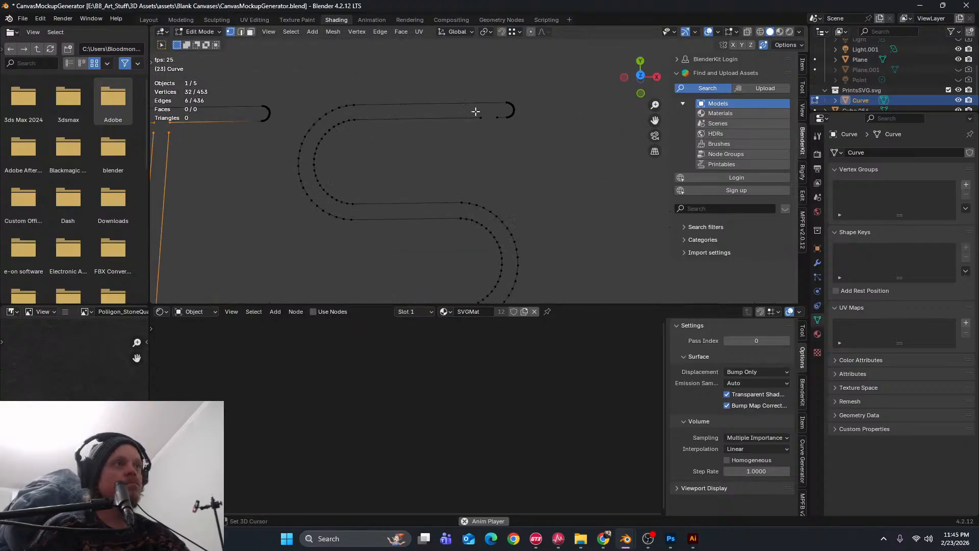
pyautogui.keyDown('shift'); pyautogui.moveTo(473, 110); pyautogui.dragTo(501, 129); pyautogui.keyUp('shift')
# Try to extrude all selected end and gap vertices about 0.007 m downward along the global Z axis
pyautogui.scroll(-1, 420, 165)
pyautogui.scroll(-4, 420, 164)
pyautogui.moveTo(420, 164); pyautogui.dragTo(528, 113, button='middle')
pyautogui.scroll(3, 528, 113)
pyautogui.keyDown('shift'); pyautogui.moveTo(496, 238); pyautogui.dragTo(519, 180, button='middle'); pyautogui.keyUp('shift')
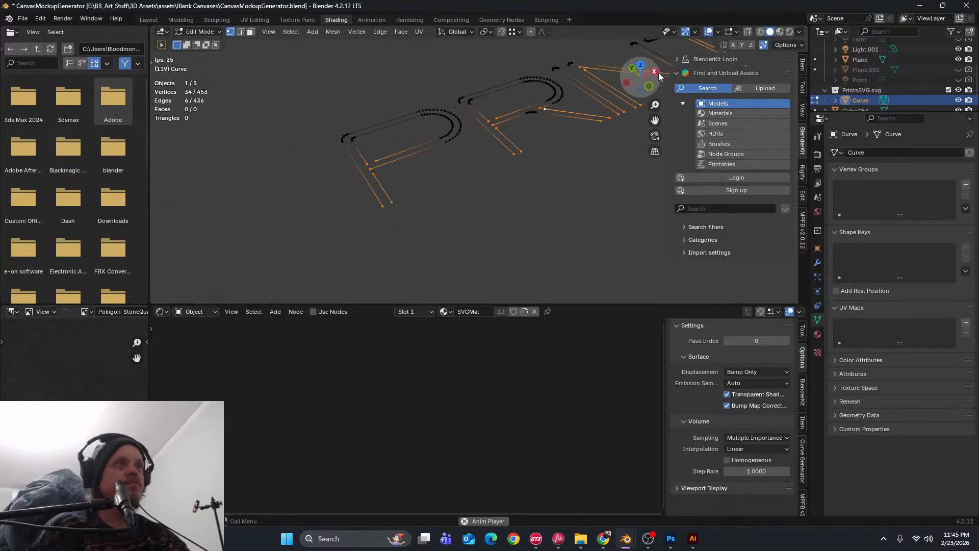
pyautogui.click(656, 70)
pyautogui.keyDown('shift'); pyautogui.moveTo(604, 130); pyautogui.dragTo(463, 204, button='middle'); pyautogui.keyUp('shift')
pyautogui.scroll(10, 472, 203)
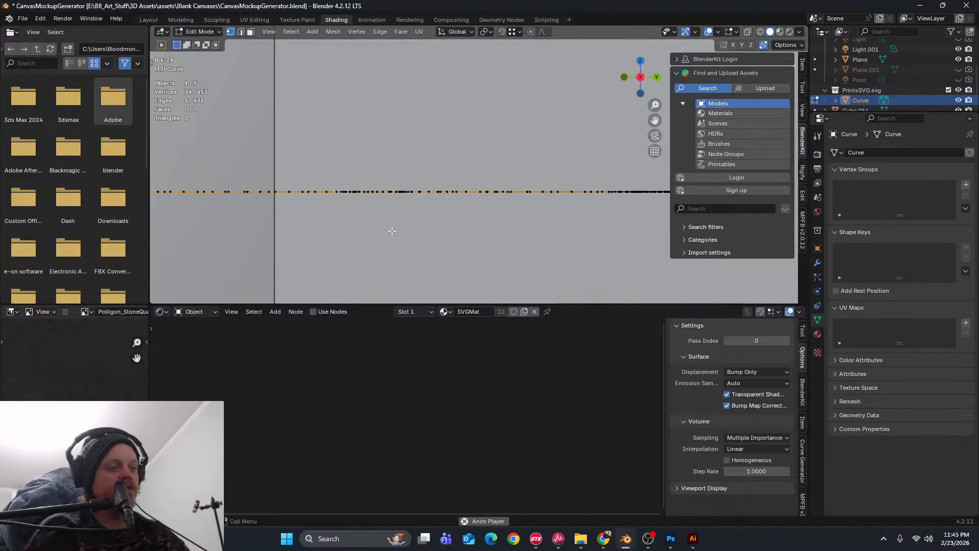
pyautogui.press('g')
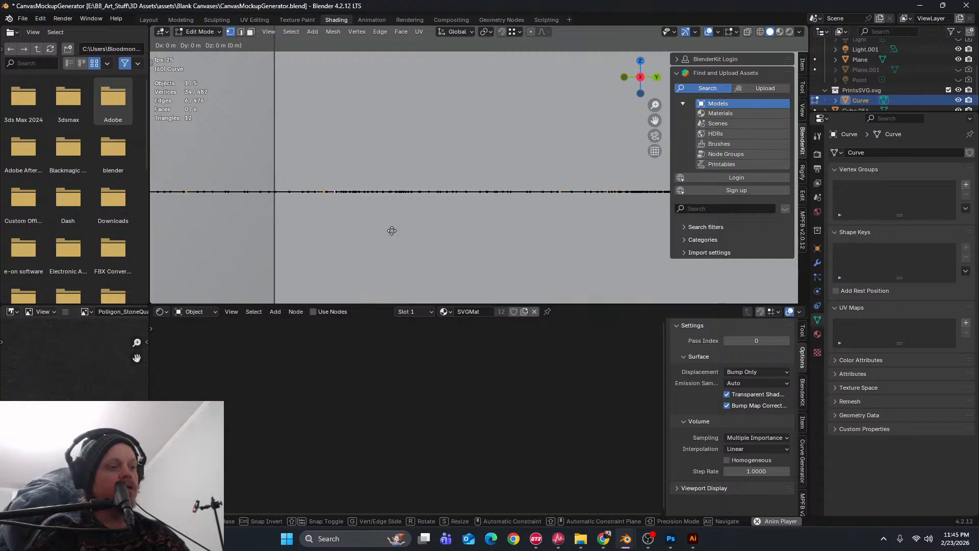
pyautogui.press('z')
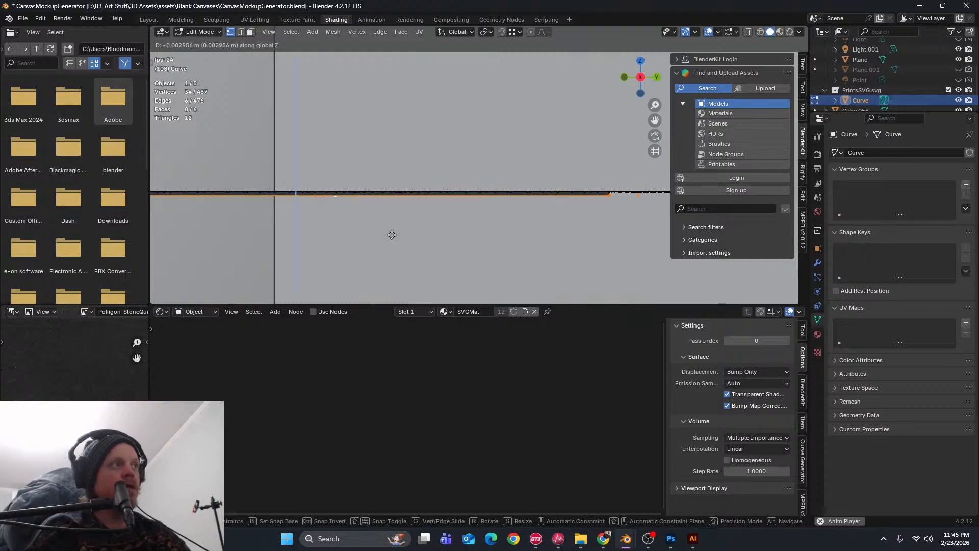
pyautogui.click(389, 238)
# Inspect the extruded letter ends from an angle and undo the downward extrusion
pyautogui.moveTo(389, 238); pyautogui.dragTo(446, 232, button='middle')
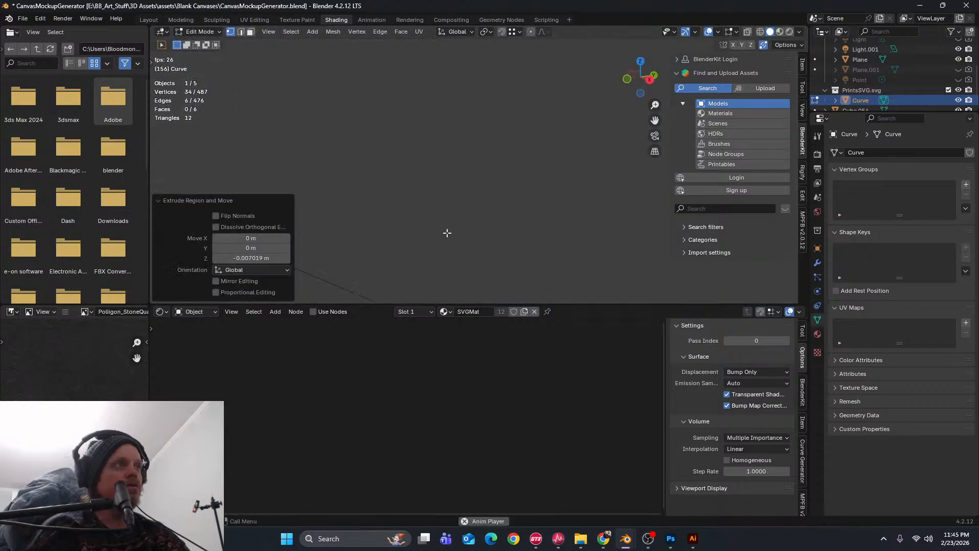
pyautogui.scroll(-5, 431, 199)
pyautogui.moveTo(409, 191); pyautogui.dragTo(489, 212, button='middle')
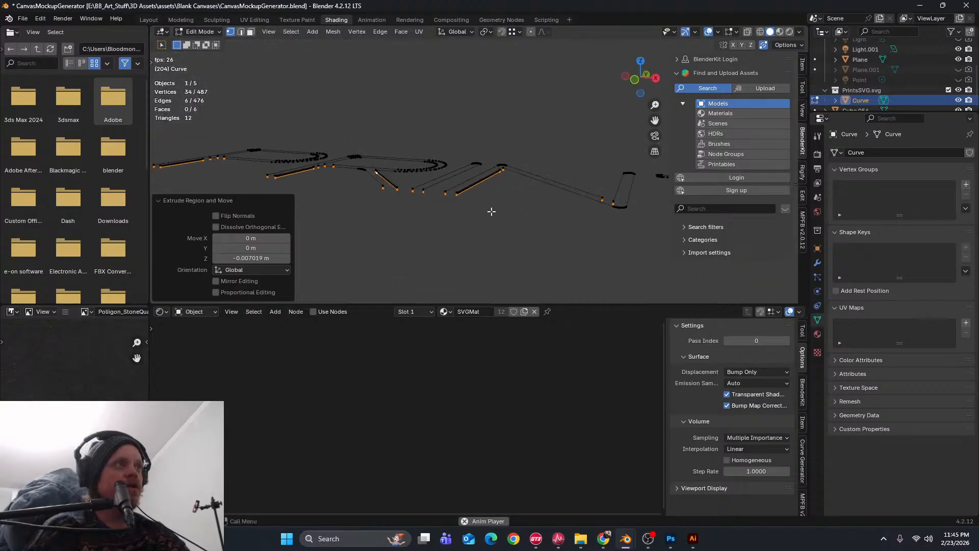
pyautogui.scroll(5, 480, 232)
pyautogui.scroll(-3, 480, 231)
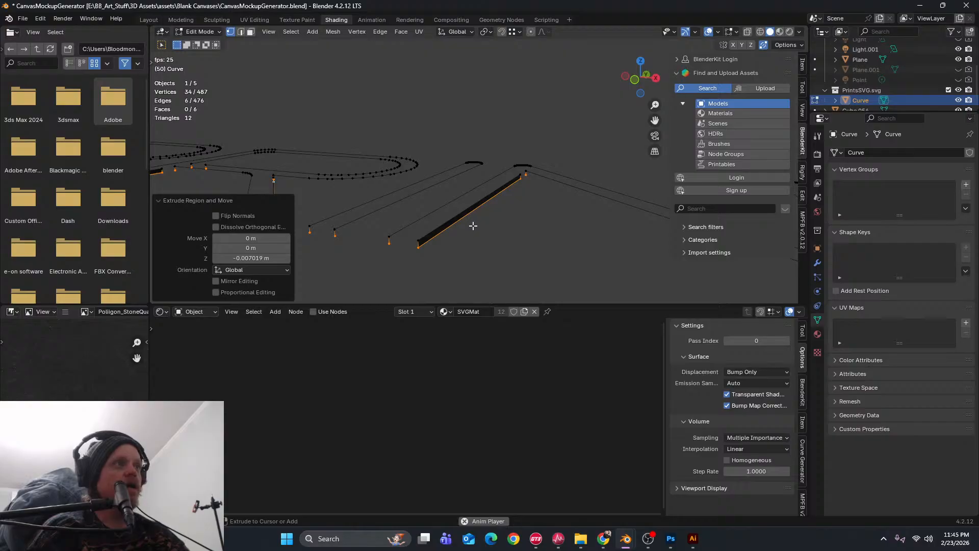
pyautogui.hotkey('ctrl', 'z')
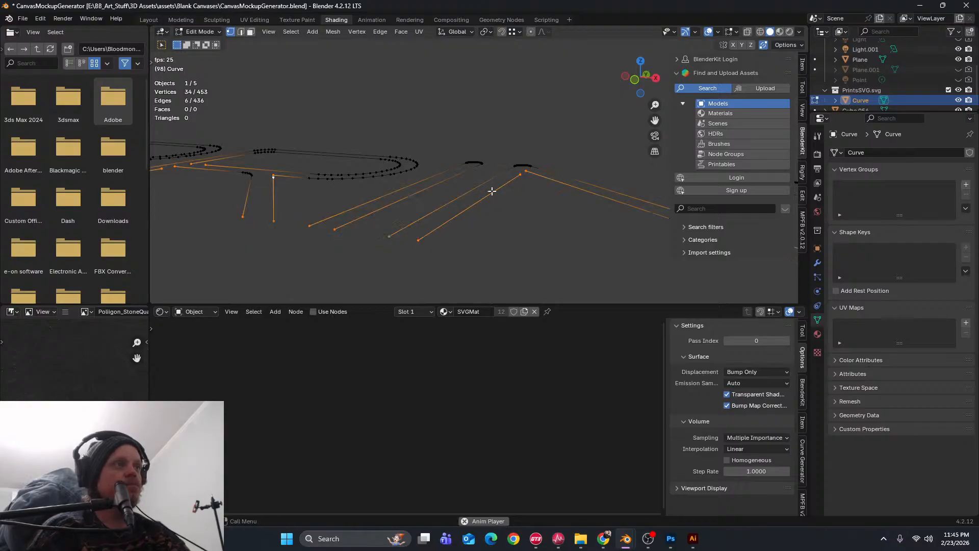
# Deselect the lower gap vertex at the top of the N's first stem and both bottom vertices of the T's stem
pyautogui.moveTo(489, 191)
pyautogui.mouseDown(button='middle')
pyautogui.moveTo(490, 240)
pyautogui.moveTo(508, 190)
pyautogui.mouseUp(button='middle')
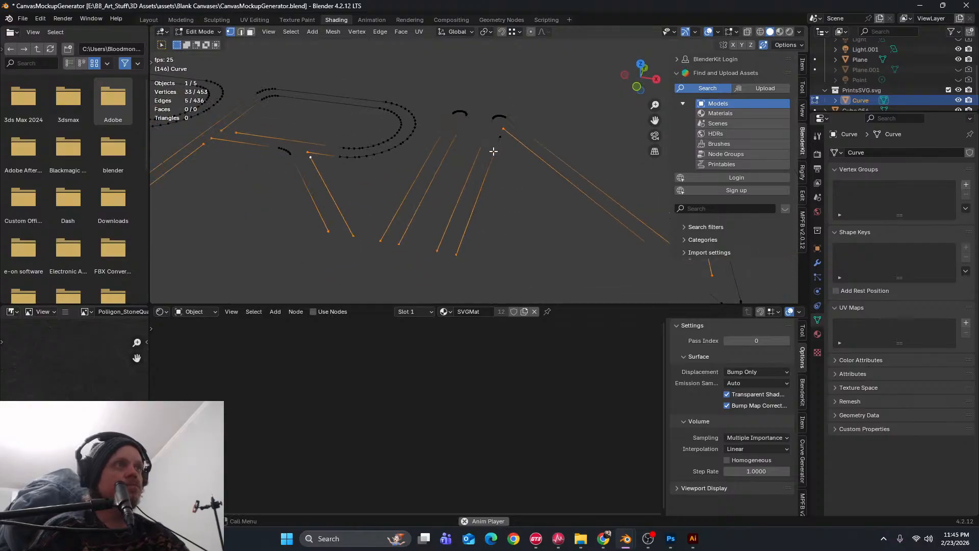
pyautogui.scroll(-2, 540, 179)
pyautogui.keyDown('shift'); pyautogui.moveTo(605, 229); pyautogui.dragTo(383, 227, button='middle'); pyautogui.keyUp('shift')
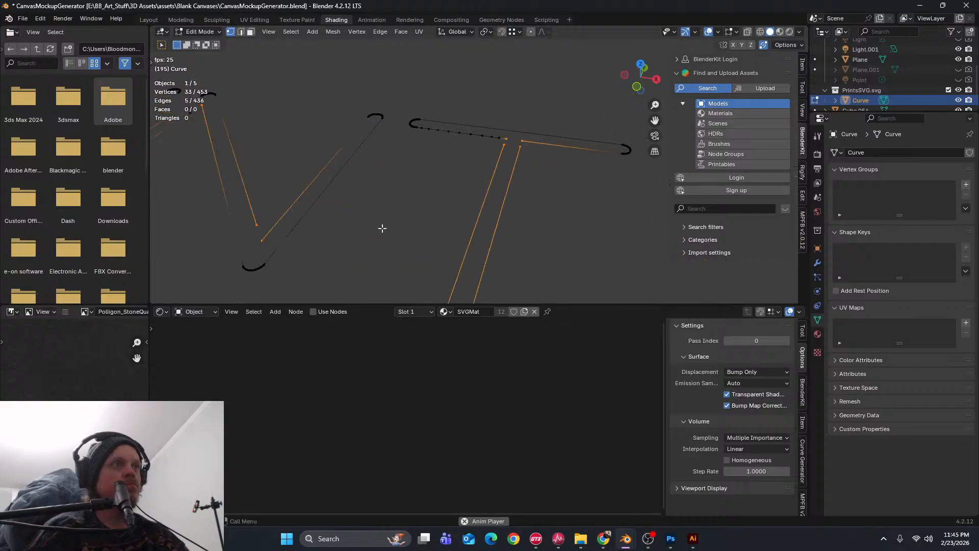
pyautogui.keyDown('shift'); pyautogui.moveTo(453, 207); pyautogui.dragTo(401, 159, button='middle'); pyautogui.keyUp('shift')
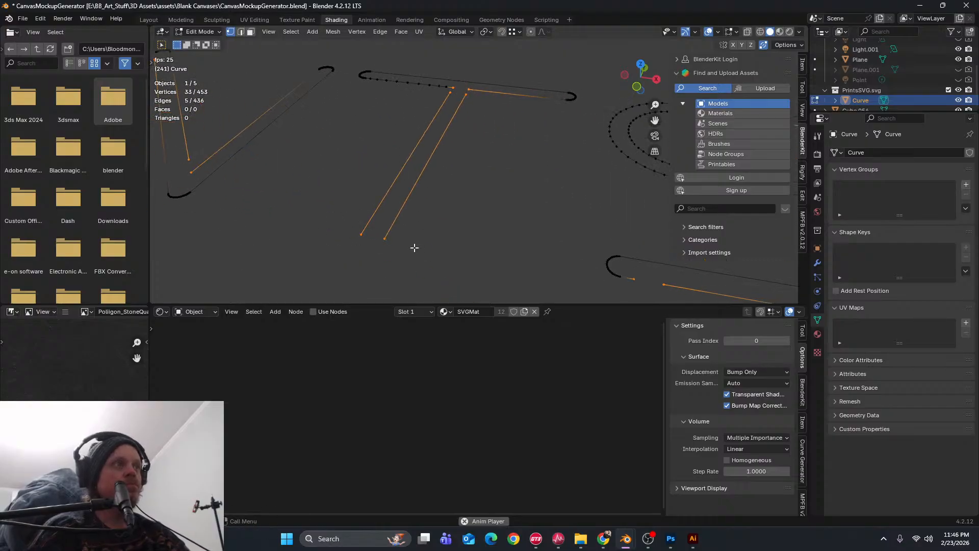
pyautogui.keyDown('ctrl'); pyautogui.moveTo(346, 223); pyautogui.dragTo(412, 260); pyautogui.keyUp('ctrl')
# Deselect the outer bottom vertex of the R's leg
pyautogui.moveTo(491, 234)
pyautogui.keyDown('shift'); pyautogui.mouseDown(button='middle')
pyautogui.moveTo(453, 261)
pyautogui.moveTo(409, 243)
pyautogui.moveTo(354, 181)
pyautogui.moveTo(376, 201)
pyautogui.moveTo(636, 224)
pyautogui.mouseUp(button='middle'); pyautogui.keyUp('shift')
pyautogui.scroll(-3, 378, 195)
pyautogui.keyDown('shift'); pyautogui.moveTo(450, 188); pyautogui.dragTo(586, 223, button='middle'); pyautogui.keyUp('shift')
pyautogui.moveTo(505, 201); pyautogui.dragTo(541, 232, button='middle')
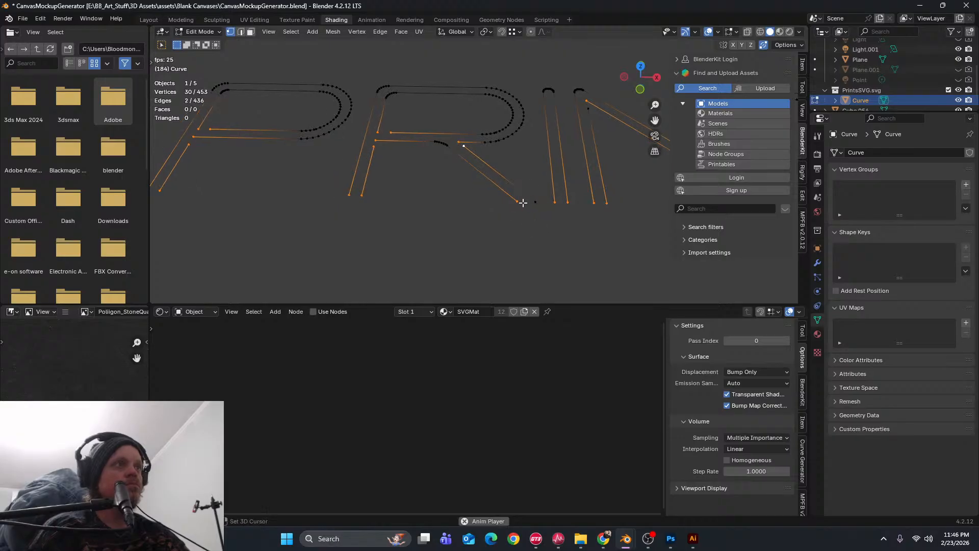
# Deselect the letters' lower leg ends and extrude the remaining inner-corner vertices down about 0.0096 m along Z
pyautogui.keyDown('shift'); pyautogui.click(523, 203); pyautogui.keyUp('shift')
pyautogui.keyDown('shift'); pyautogui.click(360, 199); pyautogui.keyUp('shift')
pyautogui.keyDown('shift'); pyautogui.click(344, 197); pyautogui.keyUp('shift')
pyautogui.keyDown('shift'); pyautogui.moveTo(371, 203); pyautogui.dragTo(614, 221, button='middle'); pyautogui.keyUp('shift')
pyautogui.moveTo(450, 206); pyautogui.dragTo(448, 183, button='middle')
pyautogui.click(657, 77)
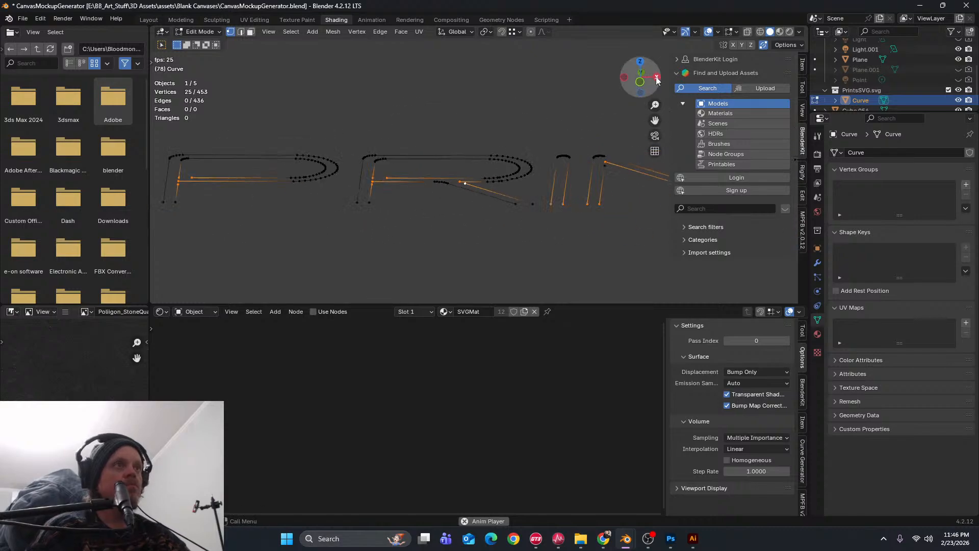
pyautogui.keyDown('shift'); pyautogui.moveTo(553, 212); pyautogui.dragTo(358, 218, button='middle'); pyautogui.keyUp('shift')
pyautogui.scroll(4, 358, 219)
pyautogui.hotkey('shift', 'd')
pyautogui.press('z')
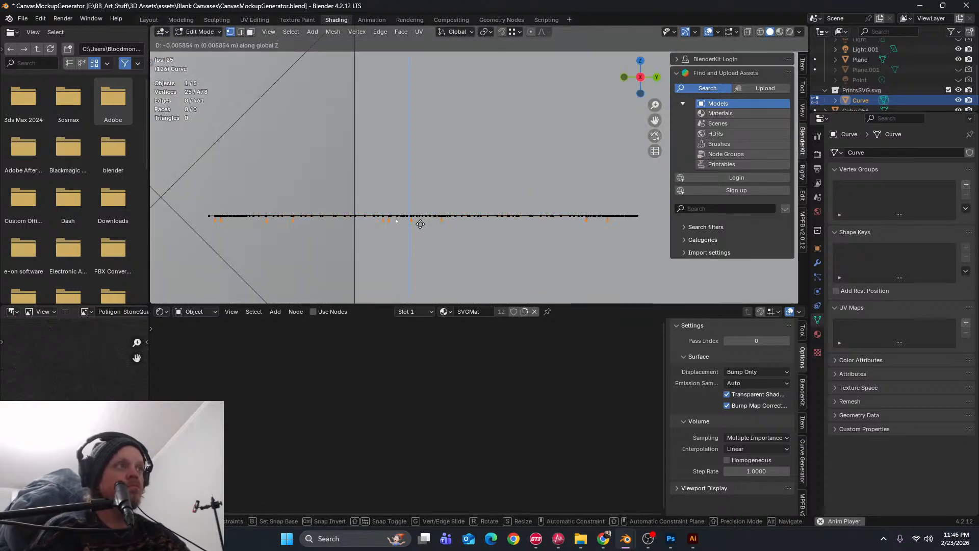
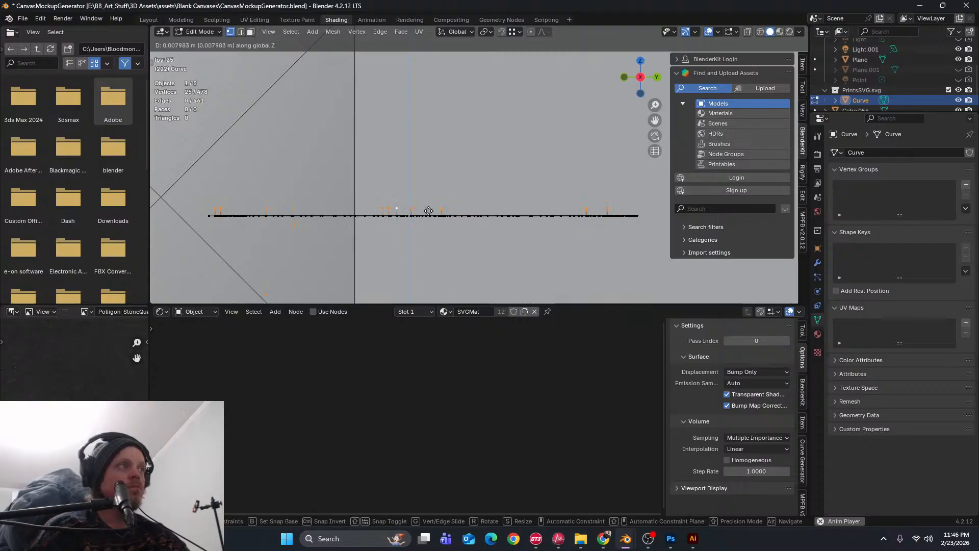
pyautogui.click(406, 227)
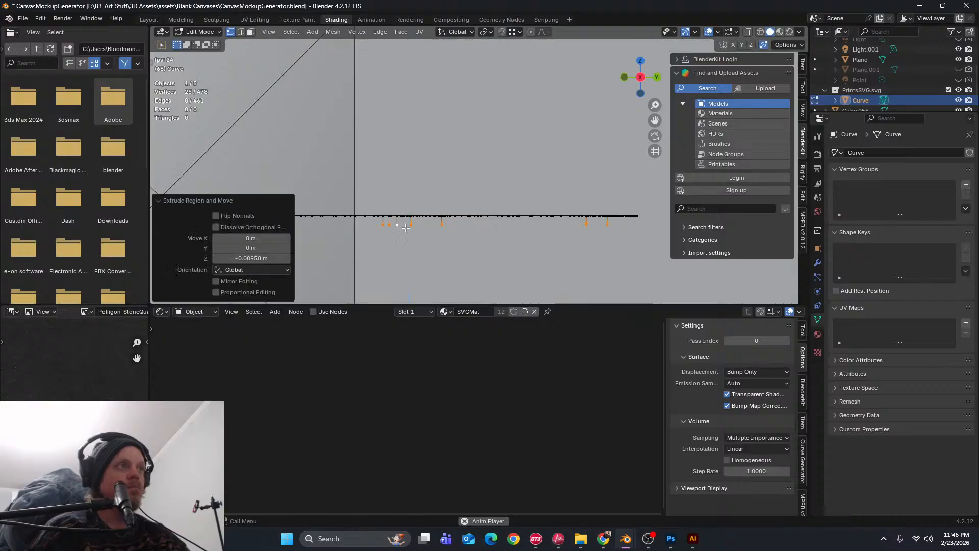
# Move the extruded inner-corner vertices a further 0.009 m or so down along Z
pyautogui.moveTo(377, 229); pyautogui.dragTo(447, 188, button='middle')
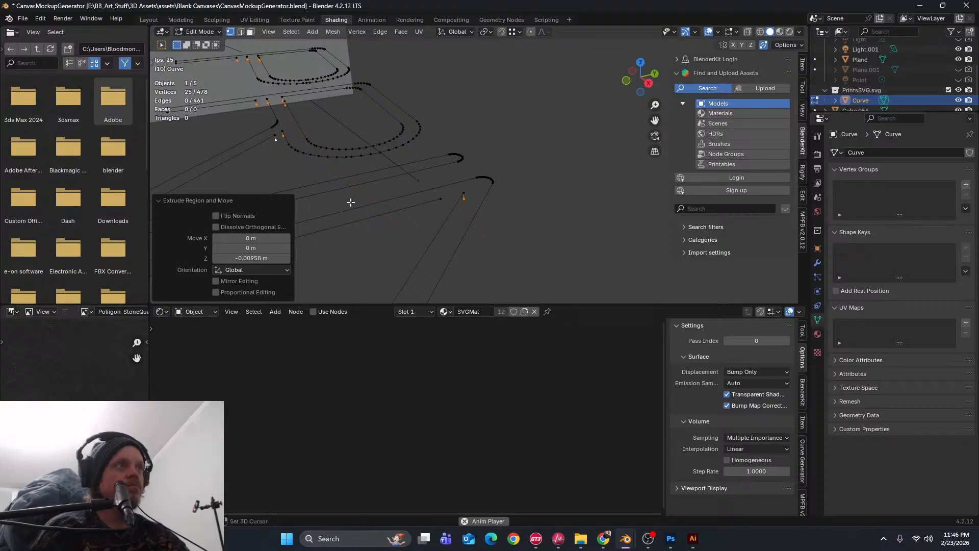
pyautogui.moveTo(350, 201); pyautogui.dragTo(533, 173, button='middle')
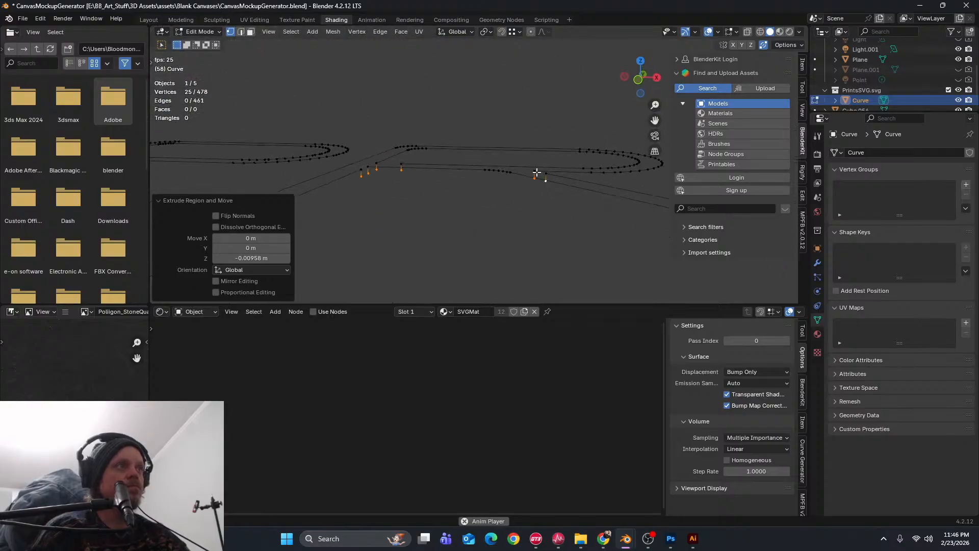
pyautogui.press('g')
pyautogui.press('z')
pyautogui.click(506, 209)
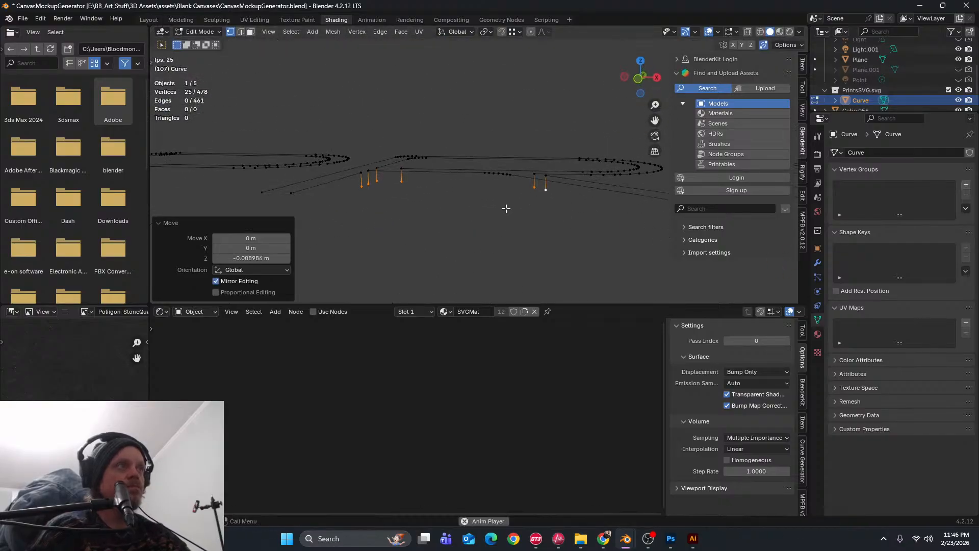
# Select the bottom leg-end vertices of P, R, I, N and T and extrude them down about 0.018 m along Z
pyautogui.moveTo(387, 211); pyautogui.dragTo(521, 213, button='middle')
pyautogui.moveTo(440, 213); pyautogui.dragTo(460, 298, button='middle')
pyautogui.click(641, 69)
pyautogui.keyDown('shift'); pyautogui.moveTo(534, 215); pyautogui.dragTo(412, 195, button='middle'); pyautogui.keyUp('shift')
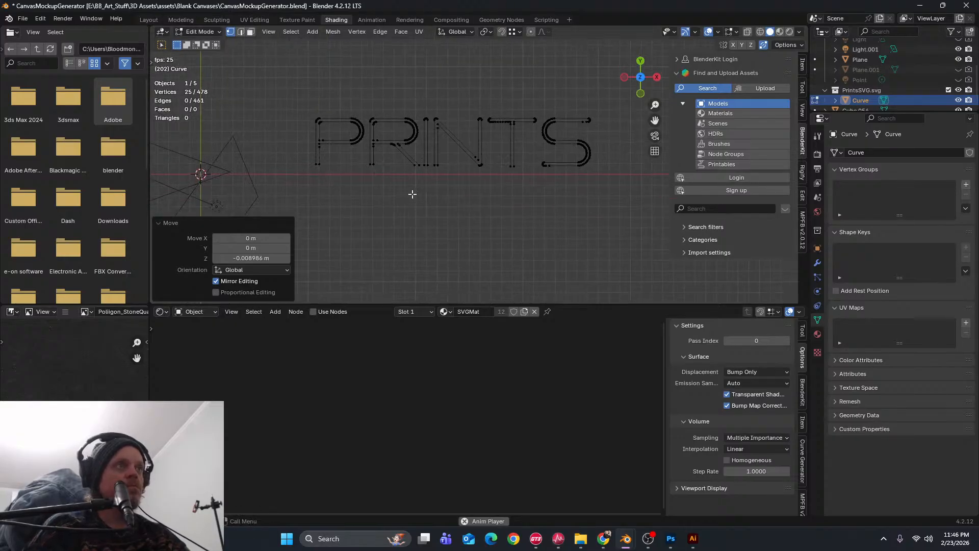
pyautogui.moveTo(300, 156); pyautogui.dragTo(514, 175)
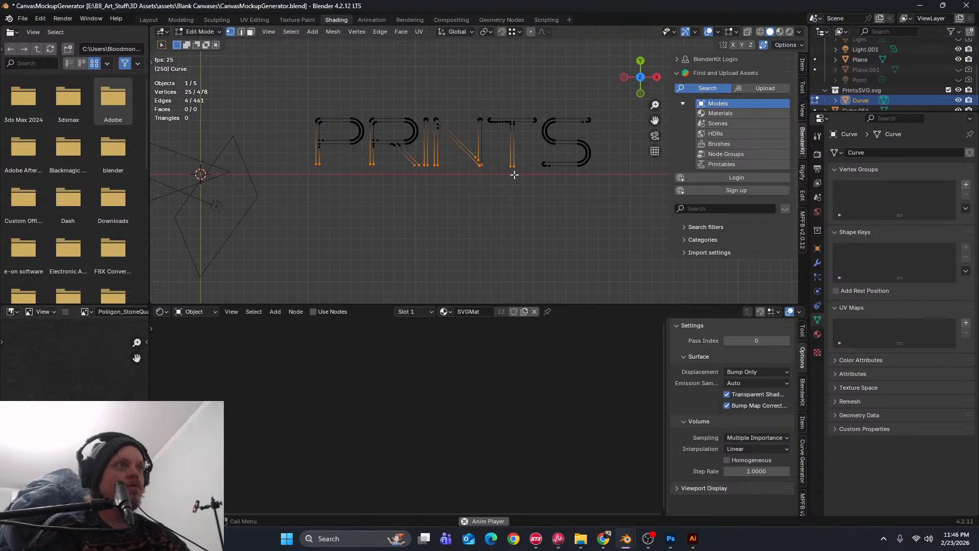
pyautogui.moveTo(284, 162); pyautogui.dragTo(516, 169)
pyautogui.scroll(4, 497, 169)
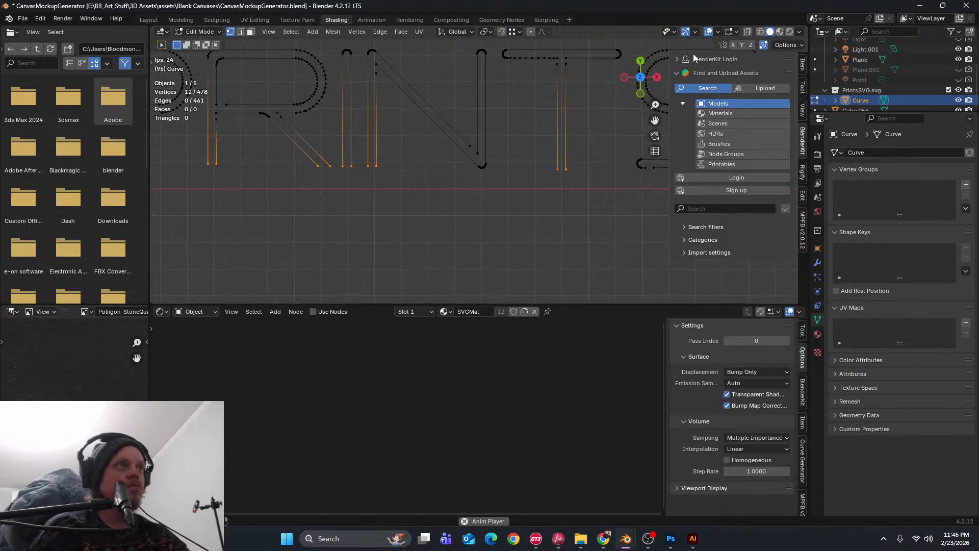
pyautogui.click(658, 78)
pyautogui.scroll(3, 417, 162)
pyautogui.scroll(3, 417, 162)
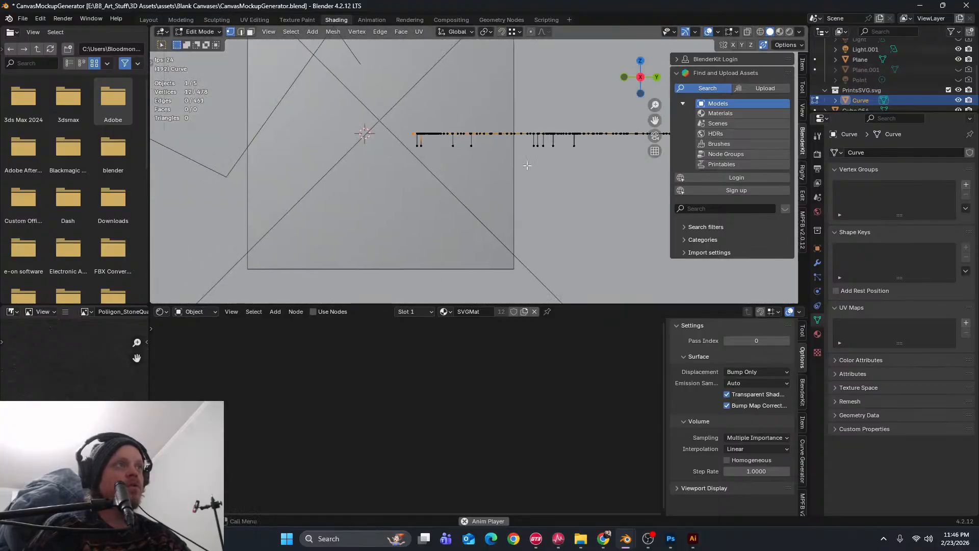
pyautogui.hotkey('shift', 'd')
pyautogui.press('z')
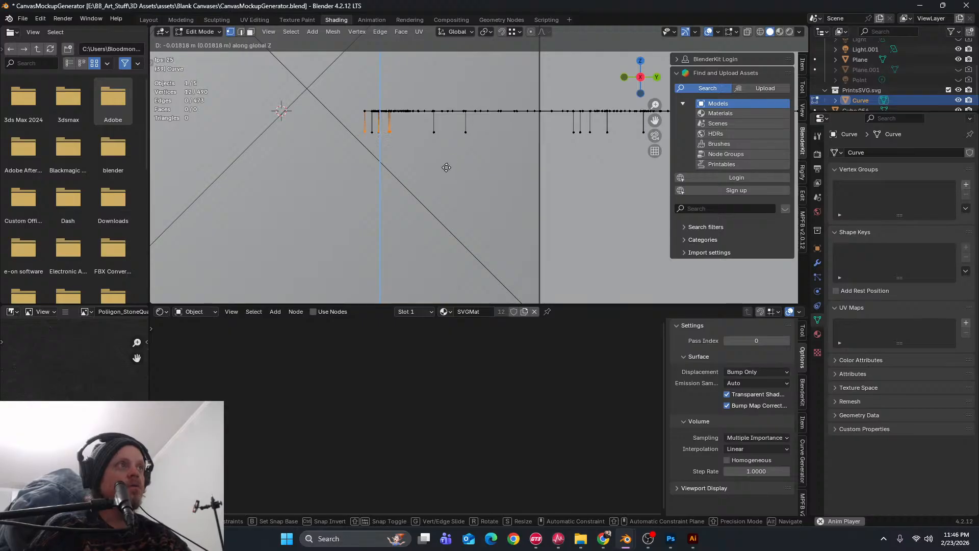
pyautogui.click(446, 167)
# Select the vertices where the leg ends of P, R, I, N and T and the S's open corners turn downward
pyautogui.scroll(-5, 447, 167)
pyautogui.moveTo(446, 167); pyautogui.dragTo(584, 217, button='middle')
pyautogui.scroll(-5, 520, 182)
pyautogui.keyDown('shift'); pyautogui.moveTo(466, 232); pyautogui.dragTo(587, 165, button='middle'); pyautogui.keyUp('shift')
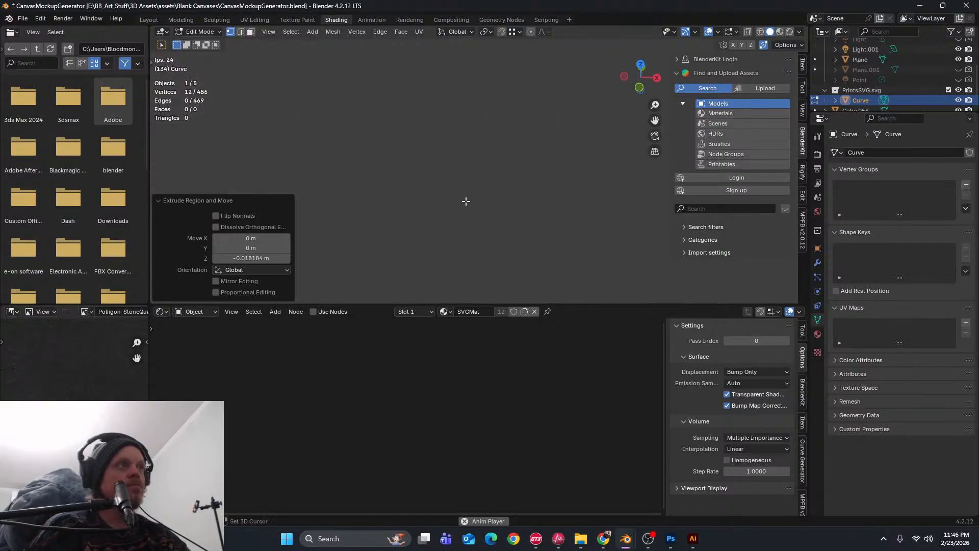
pyautogui.scroll(-6, 442, 136)
pyautogui.scroll(8, 471, 168)
pyautogui.scroll(-4, 451, 199)
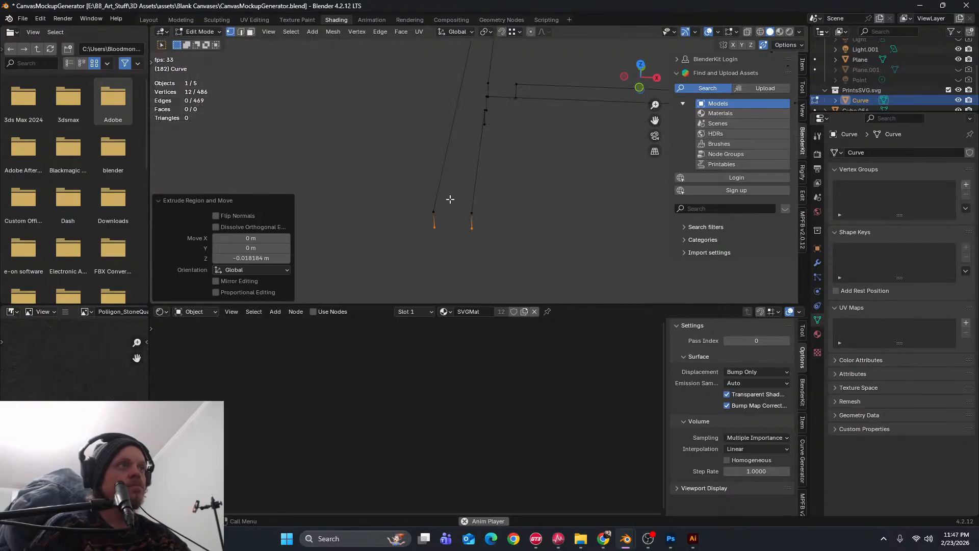
pyautogui.click(436, 211)
pyautogui.keyDown('shift'); pyautogui.click(470, 213); pyautogui.keyUp('shift')
pyautogui.scroll(-8, 510, 210)
pyautogui.keyDown('shift'); pyautogui.moveTo(546, 205); pyautogui.dragTo(464, 190, button='middle'); pyautogui.keyUp('shift')
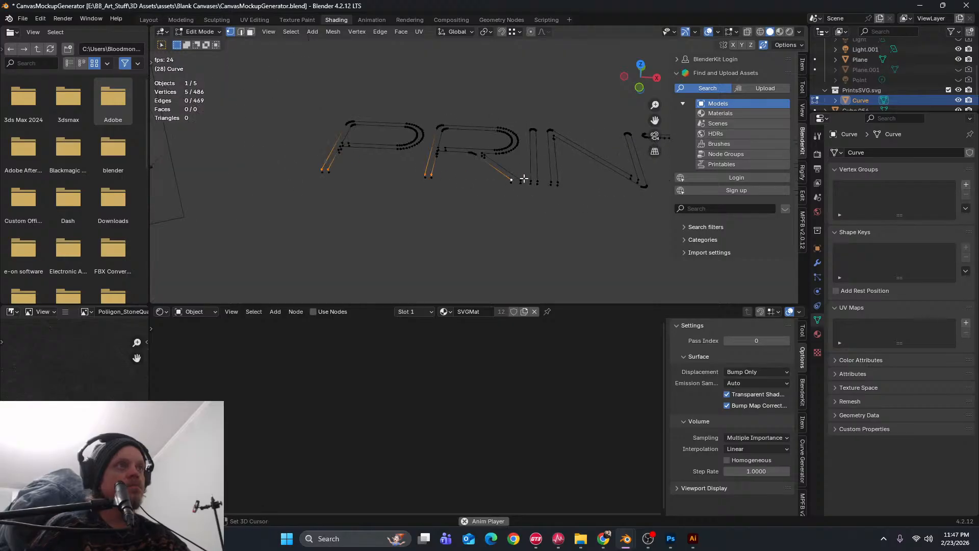
pyautogui.keyDown('shift'); pyautogui.click(560, 181); pyautogui.keyUp('shift')
pyautogui.keyDown('shift'); pyautogui.moveTo(561, 181); pyautogui.dragTo(415, 179, button='middle'); pyautogui.keyUp('shift')
pyautogui.scroll(8, 415, 179)
pyautogui.keyDown('shift'); pyautogui.moveTo(587, 198); pyautogui.dragTo(497, 170, button='middle'); pyautogui.keyUp('shift')
pyautogui.scroll(-5, 520, 147)
pyautogui.scroll(5, 496, 170)
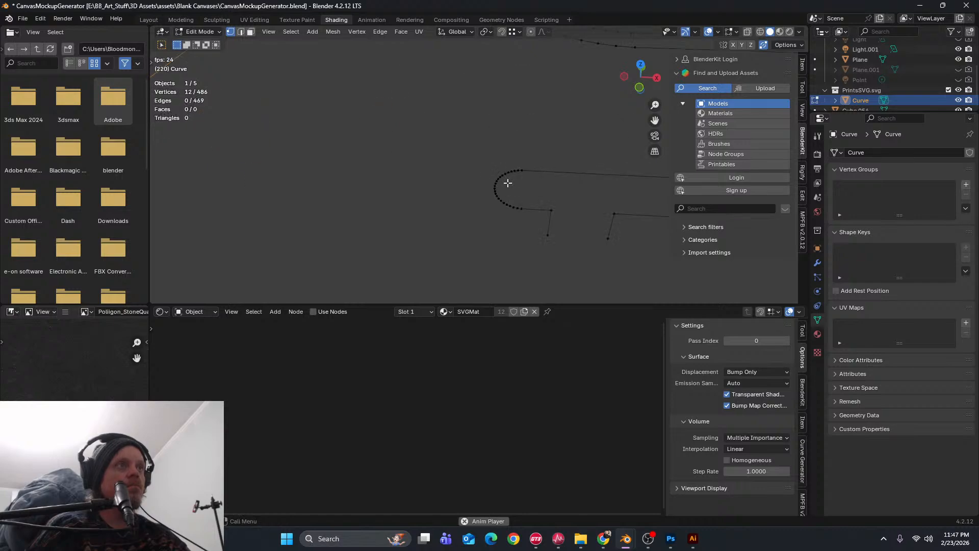
pyautogui.scroll(-4, 617, 205)
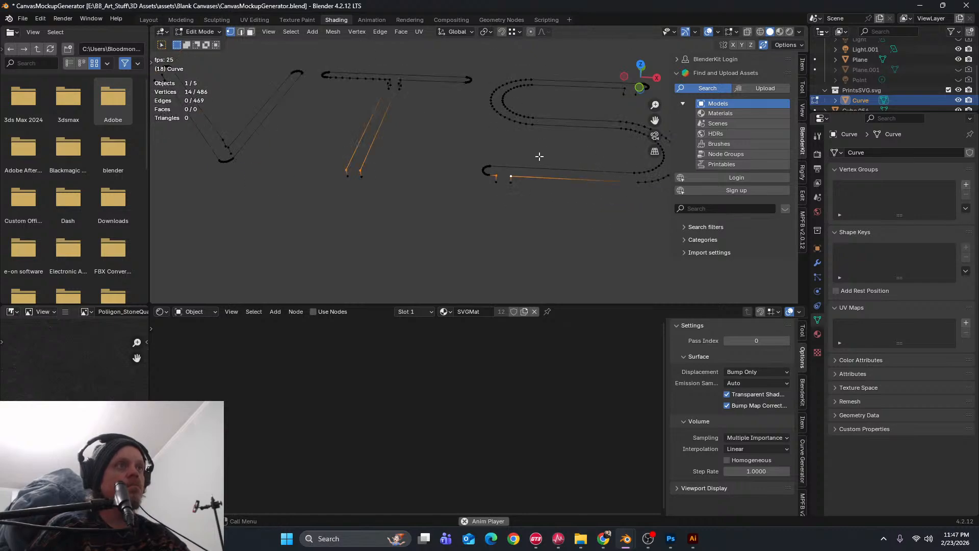
pyautogui.keyDown('shift'); pyautogui.moveTo(606, 120); pyautogui.dragTo(550, 122, button='middle'); pyautogui.keyUp('shift')
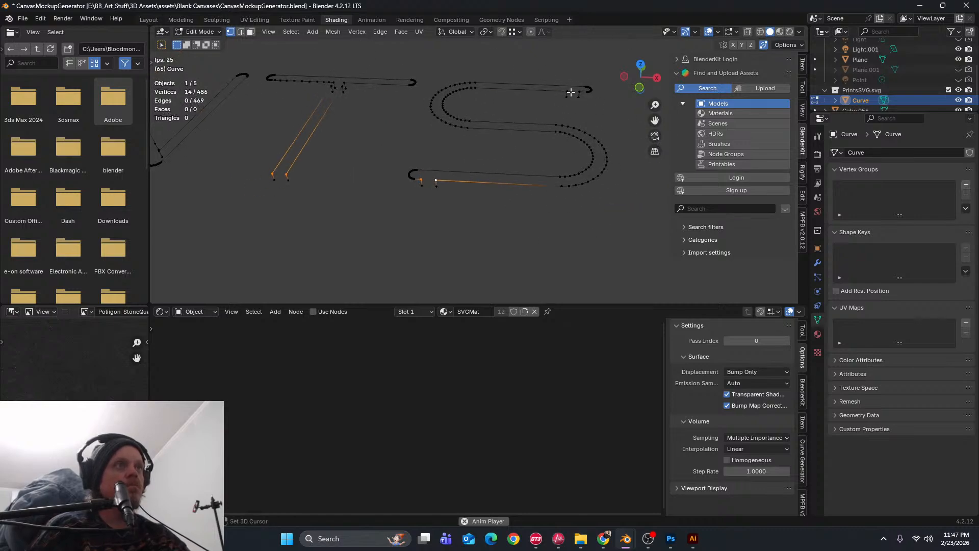
pyautogui.hotkey('ctrl', 'b')
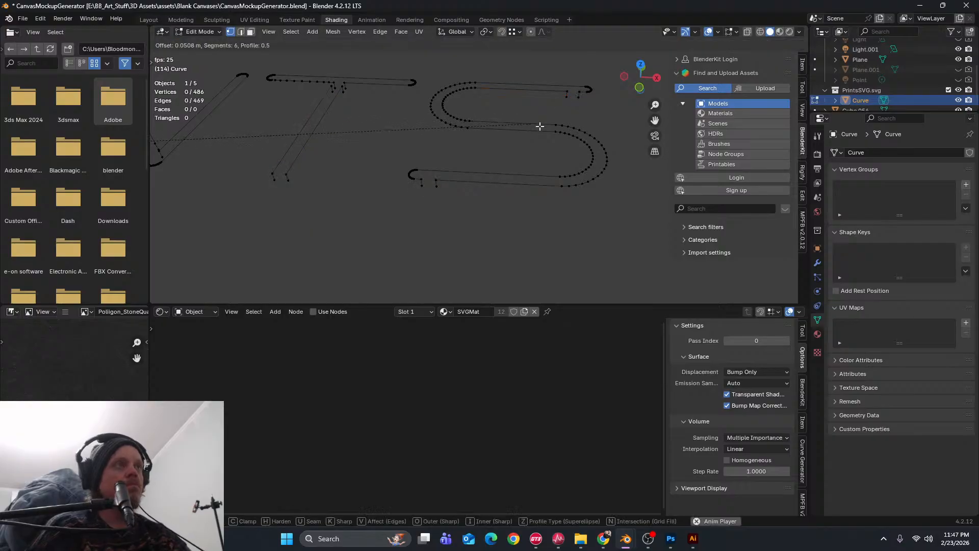
pyautogui.click(371, 93)
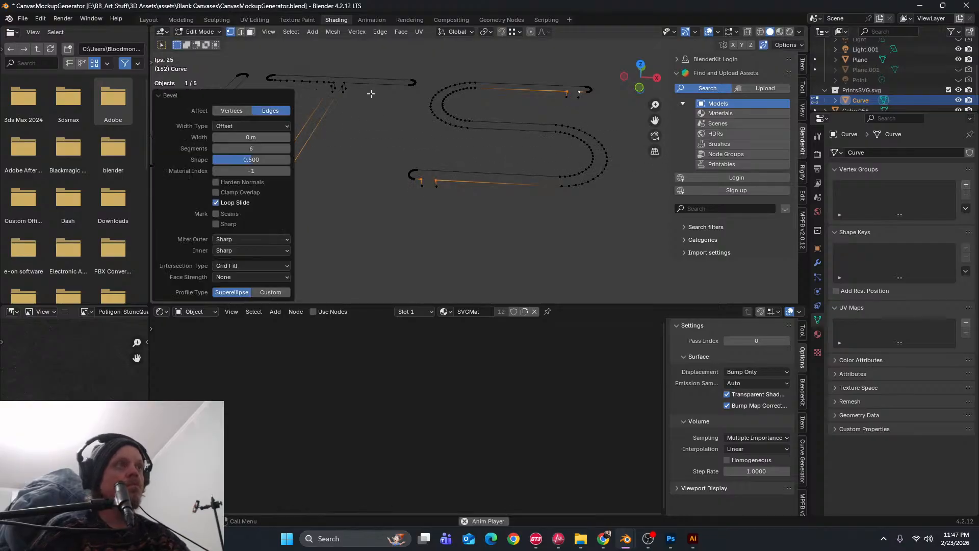
pyautogui.hotkey('ctrl', 'z')
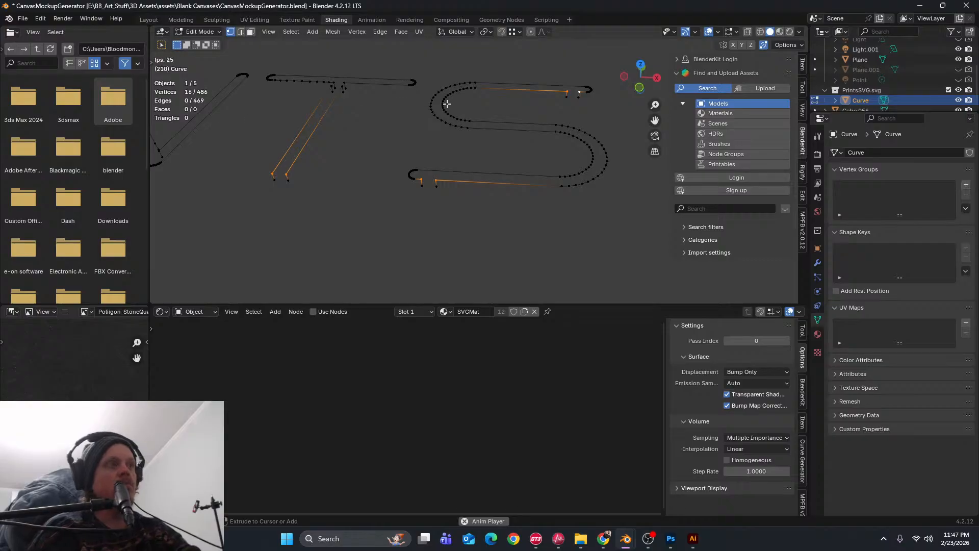
# Round the selected leg-end and S corner vertices with a six-segment vertex bevel 0.0105 m wide
pyautogui.hotkey('ctrl', 'b')
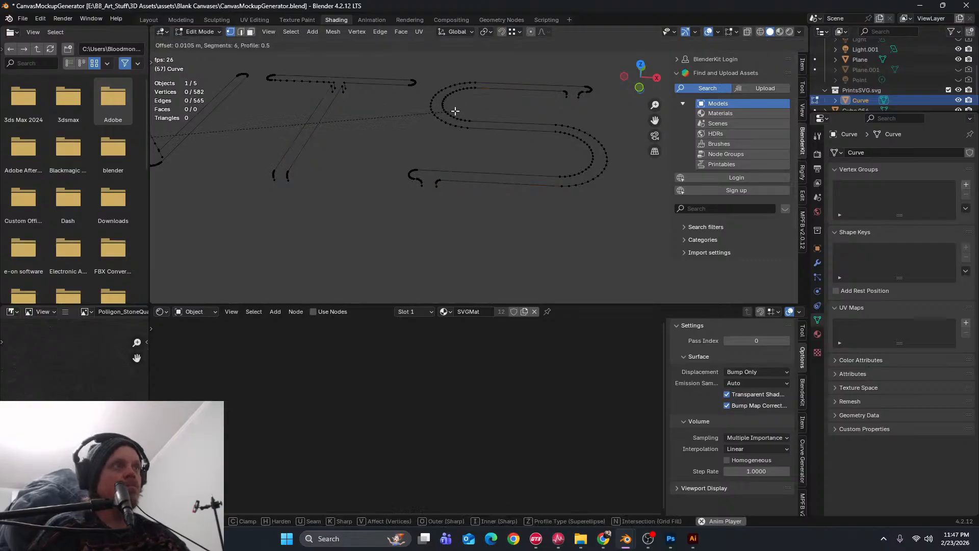
pyautogui.click(455, 111)
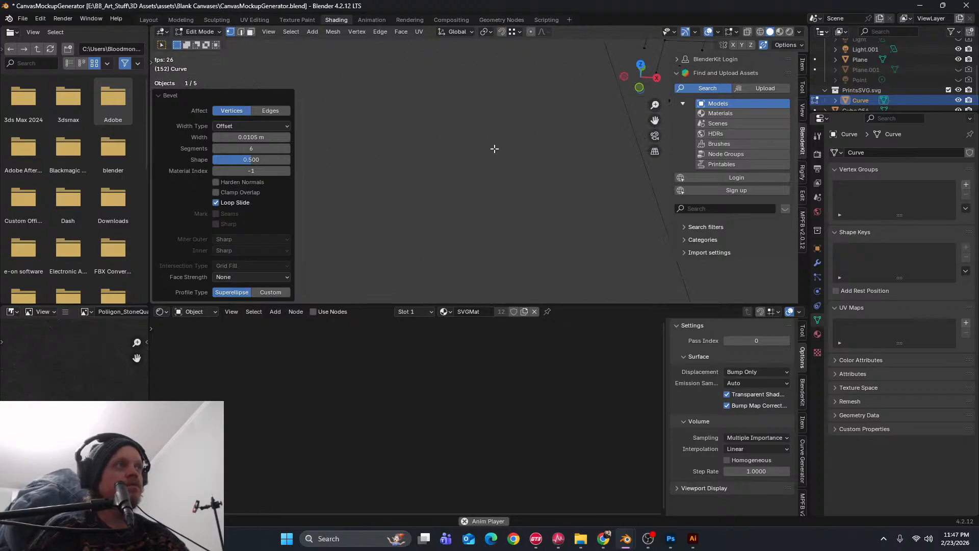
pyautogui.scroll(-4, 544, 131)
pyautogui.moveTo(544, 131); pyautogui.dragTo(499, 129, button='middle')
pyautogui.scroll(2, 528, 144)
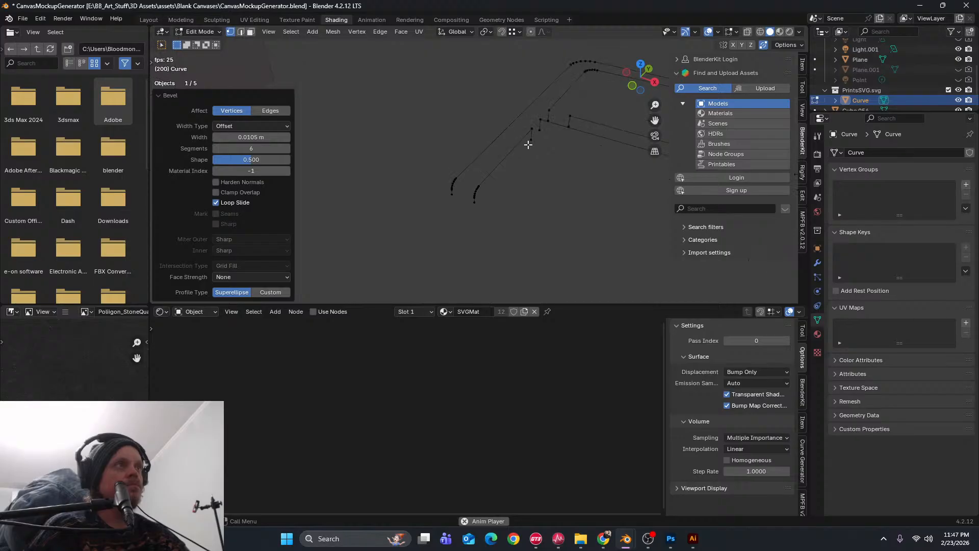
pyautogui.click(451, 121)
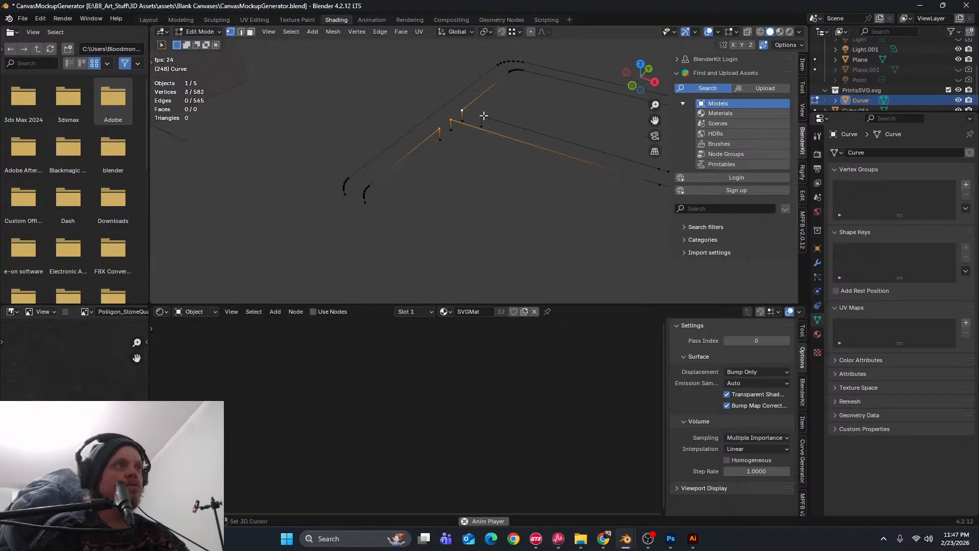
pyautogui.keyDown('shift'); pyautogui.click(396, 115); pyautogui.keyUp('shift')
pyautogui.hotkey('ctrl', 'b')
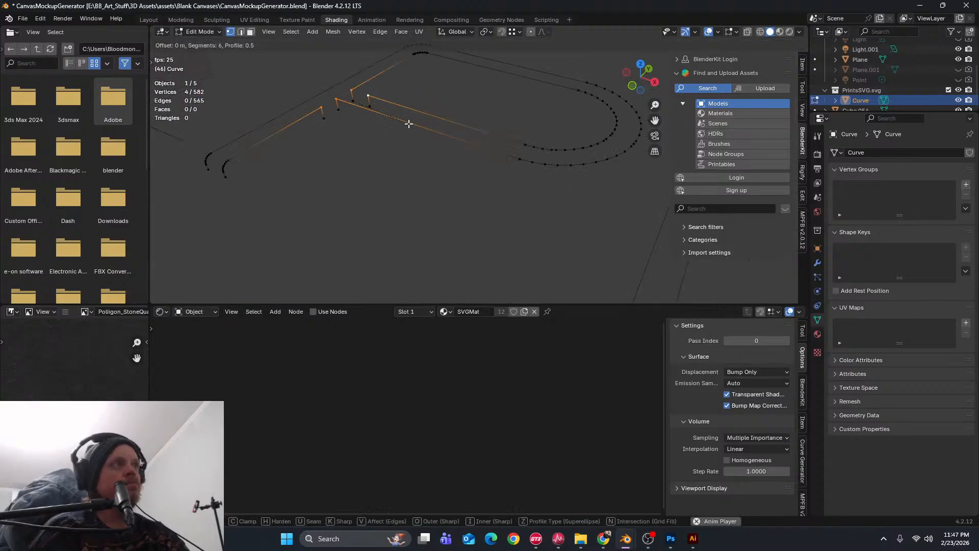
pyautogui.click(442, 130)
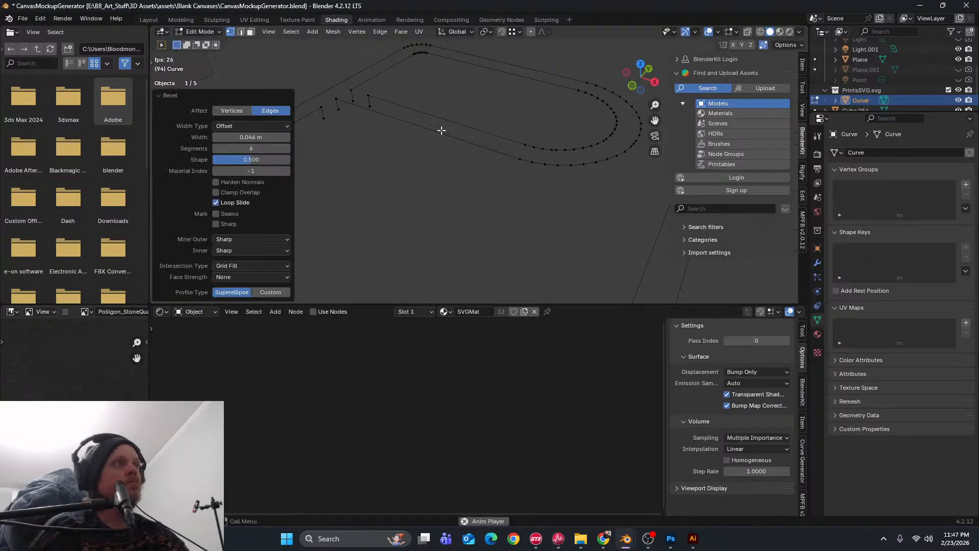
# Round the four inner corner vertices where the P's bowl meets its stem with a six-segment vertex bevel 0.0151 m wide
pyautogui.click(350, 91)
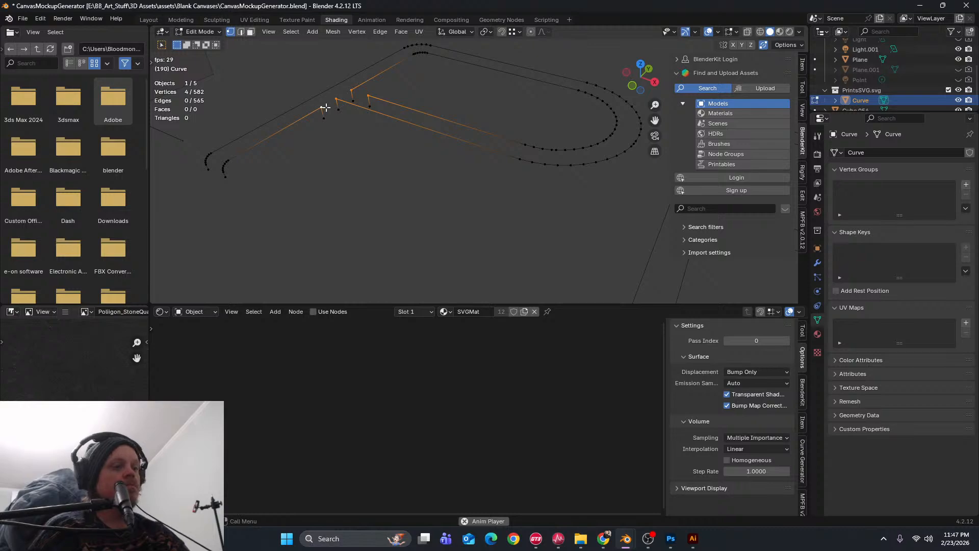
pyautogui.hotkey('ctrl', 'shift', 'b')
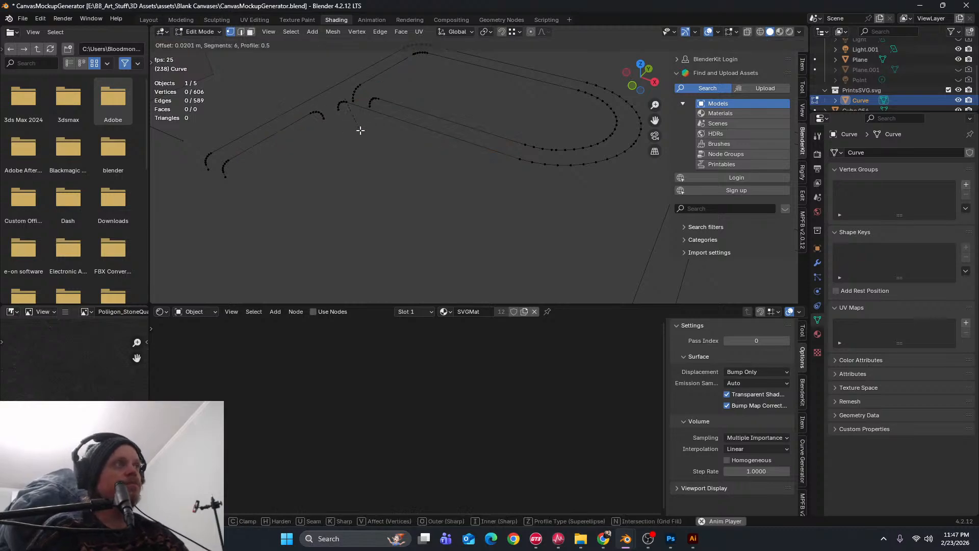
pyautogui.click(359, 127)
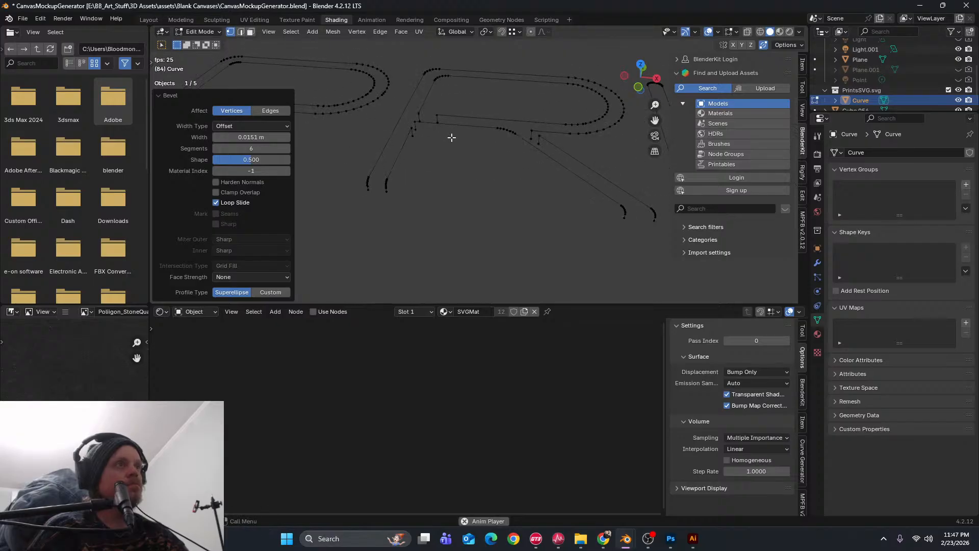
# Round the R's six inner corner vertices at the stem, bowl and leg with a six-segment vertex bevel 0.0126 m wide
pyautogui.click(416, 122)
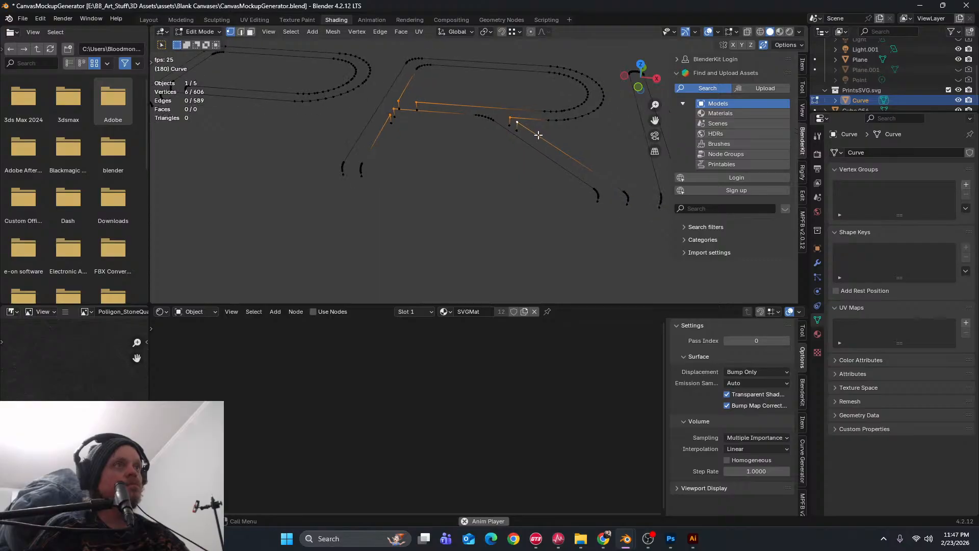
pyautogui.hotkey('ctrl', 'shift', 'b')
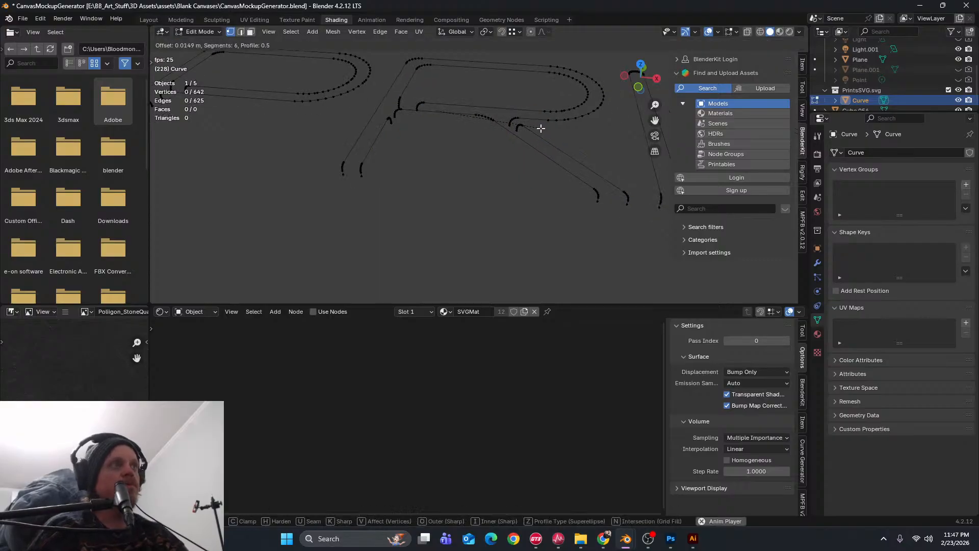
pyautogui.click(540, 127)
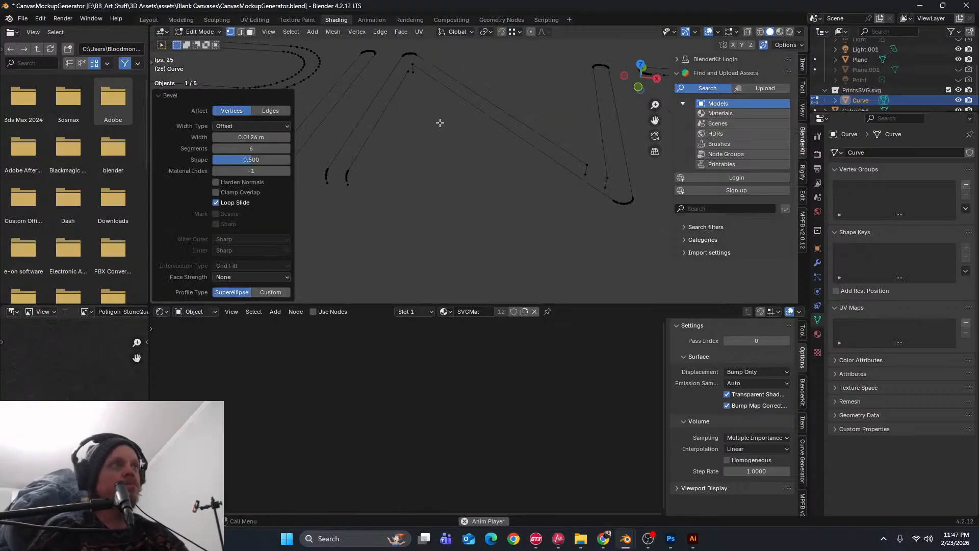
# Round three of the N's inner corner vertices along the diagonal and right stem with a six-segment vertex bevel 0.00886 m wide
pyautogui.click(394, 77)
pyautogui.keyDown('shift'); pyautogui.click(569, 202); pyautogui.keyUp('shift')
pyautogui.keyDown('shift'); pyautogui.click(552, 188); pyautogui.keyUp('shift')
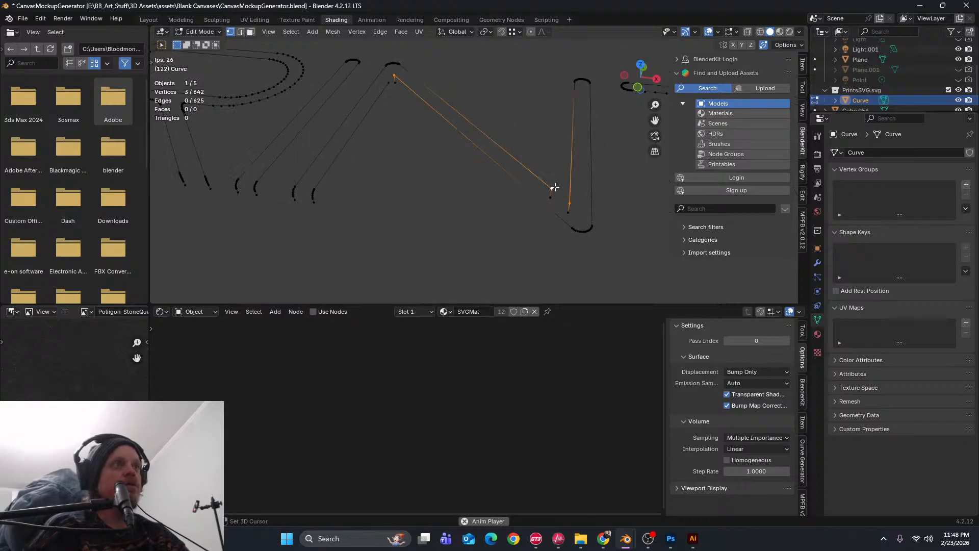
pyautogui.hotkey('ctrl', 'b')
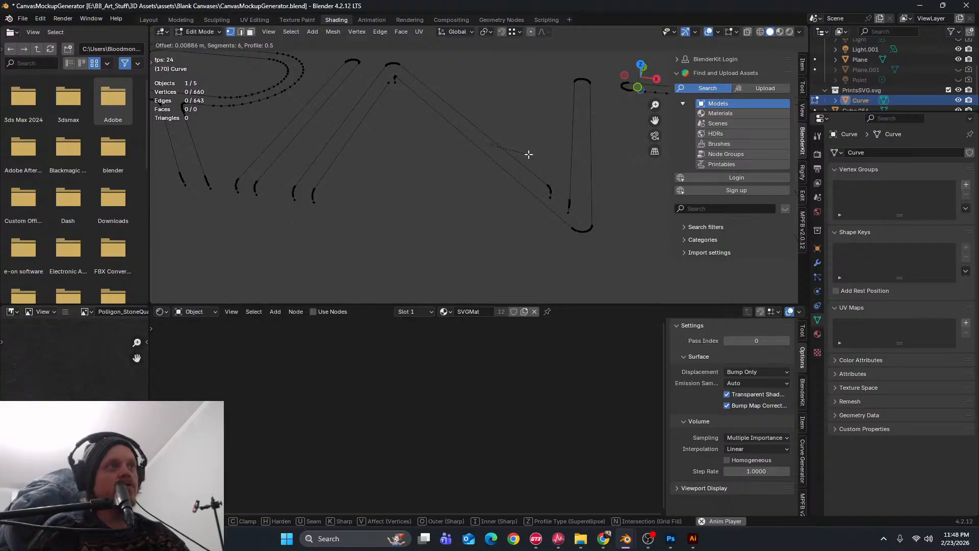
pyautogui.click(529, 154)
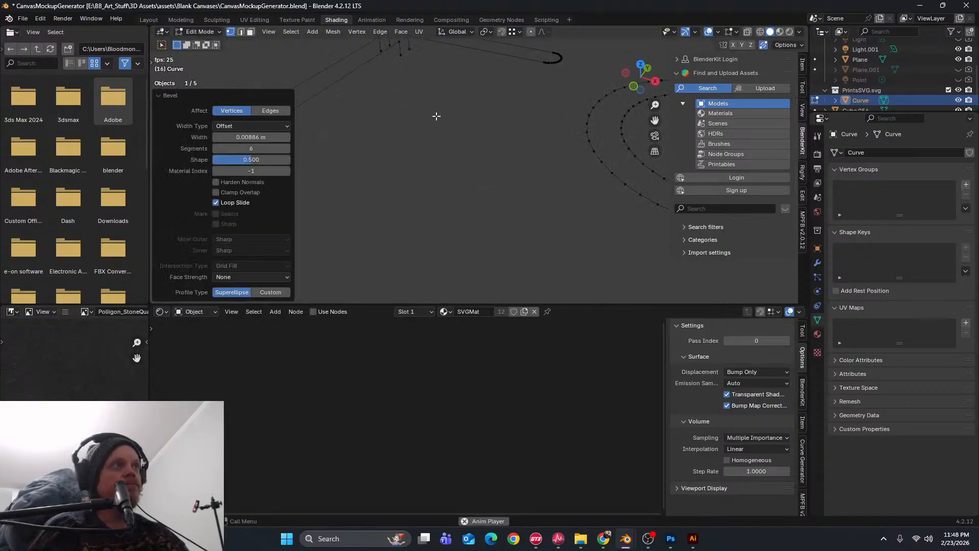
# Round the T's inner corner vertices where the stem meets the crossbar with a six-segment vertex bevel 0.00882 m wide
pyautogui.click(431, 84)
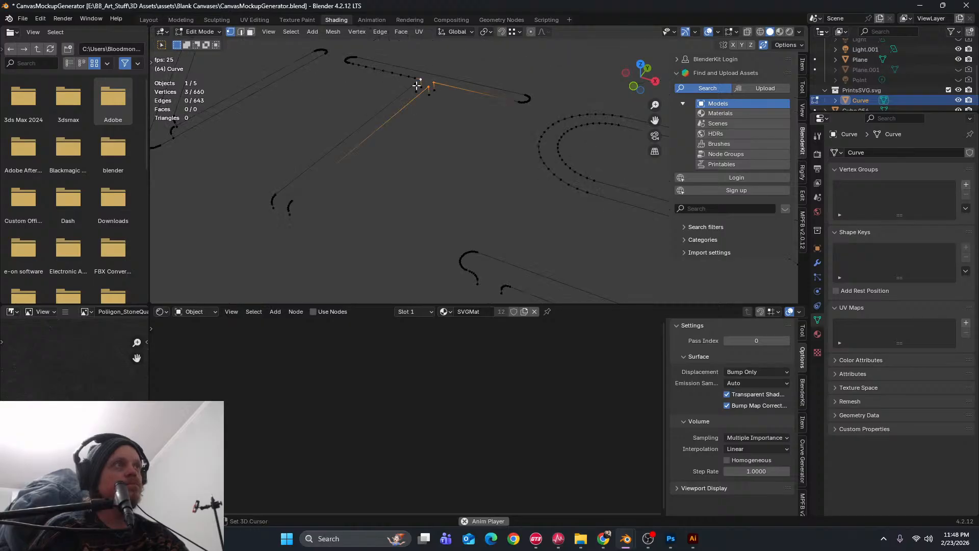
pyautogui.hotkey('ctrl', 'shift', 'b')
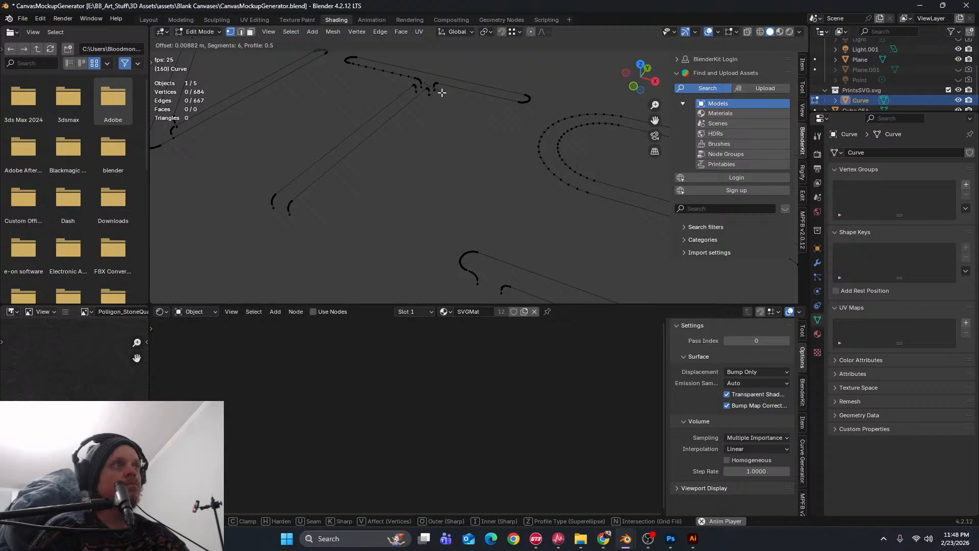
pyautogui.click(441, 92)
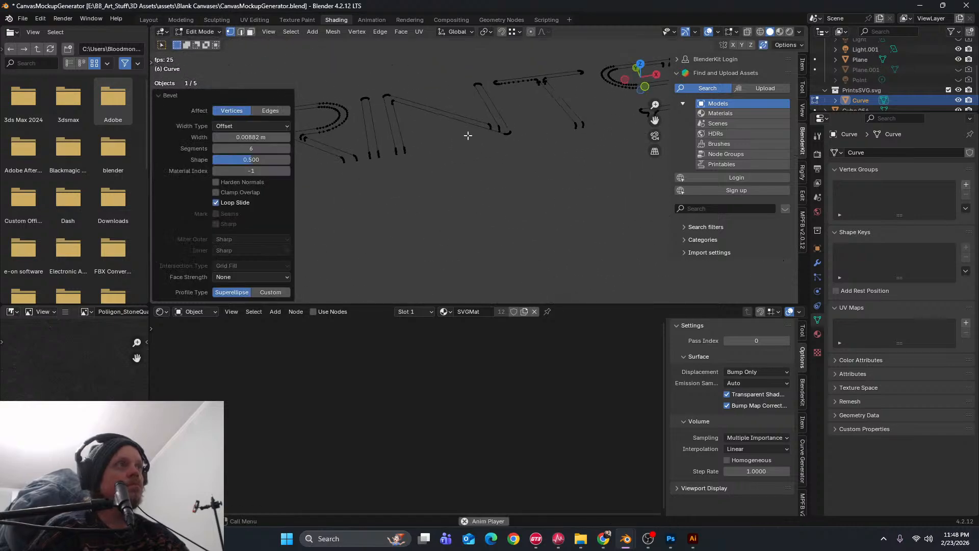
# Extrude the inner upper end of the N's left stem downward along Z and round its corner with a six-segment vertex bevel
pyautogui.moveTo(435, 151); pyautogui.dragTo(349, 74, button='middle')
pyautogui.click(323, 74)
pyautogui.press('g')
pyautogui.press('z')
pyautogui.click(296, 74)
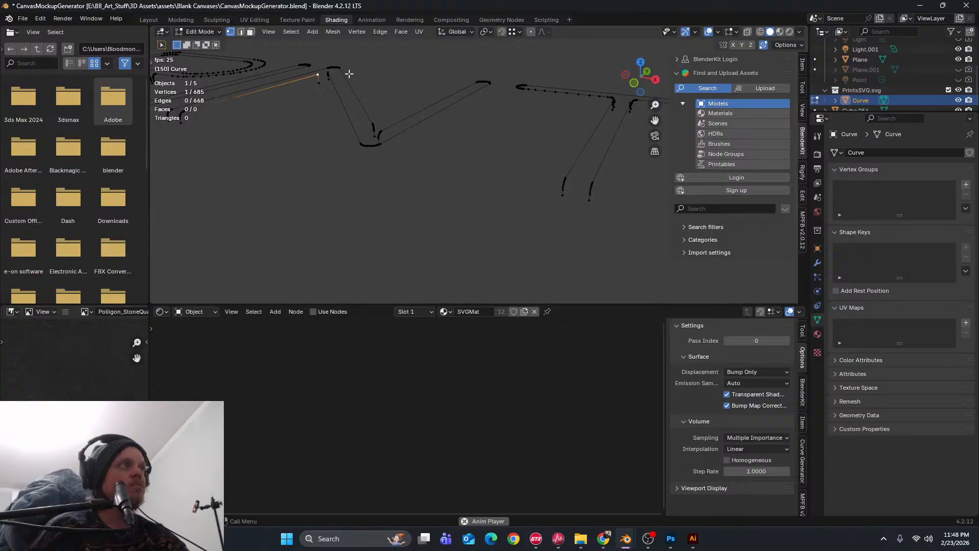
pyautogui.hotkey('ctrl', 'shift', 'b')
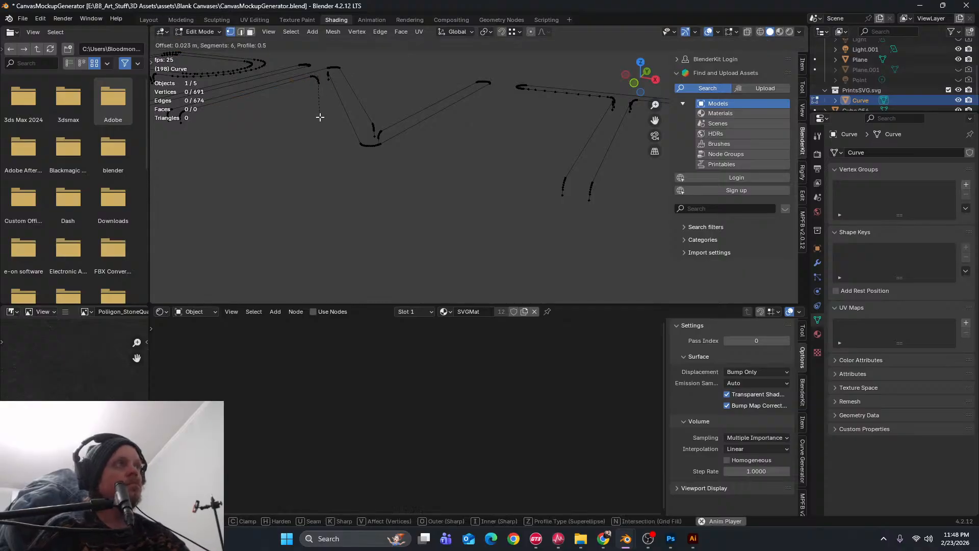
pyautogui.click(323, 111)
# Leave mesh editing and convert the PRINTS lettering from a mesh to a curve object
pyautogui.moveTo(322, 110); pyautogui.dragTo(510, 218, button='middle')
pyautogui.press('Tab')
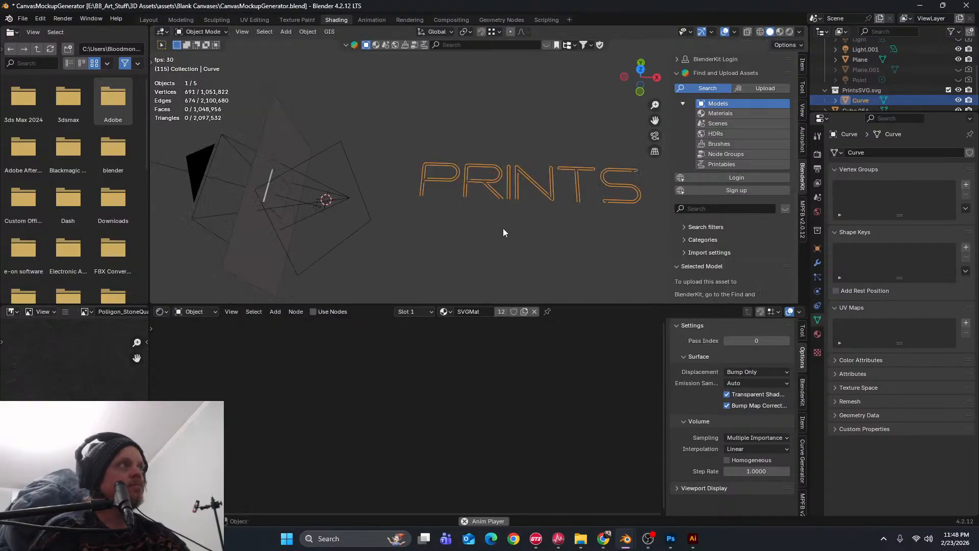
pyautogui.click(308, 32)
pyautogui.moveTo(363, 336)
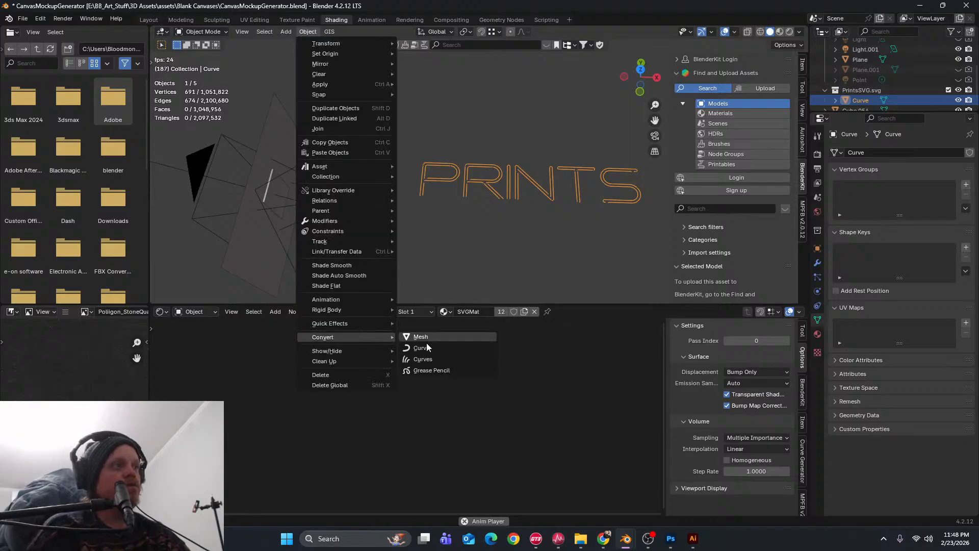
pyautogui.click(423, 348)
pyautogui.moveTo(459, 265); pyautogui.dragTo(541, 214, button='middle')
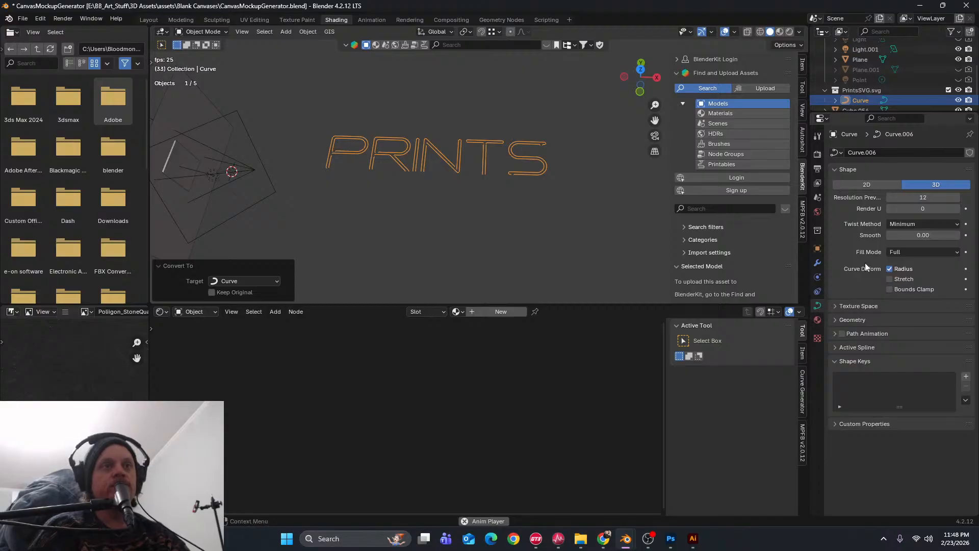
# Give the lettering curve tubular thickness with a round geometry bevel 0.008 m deep
pyautogui.click(840, 320)
pyautogui.scroll(-3, 851, 388)
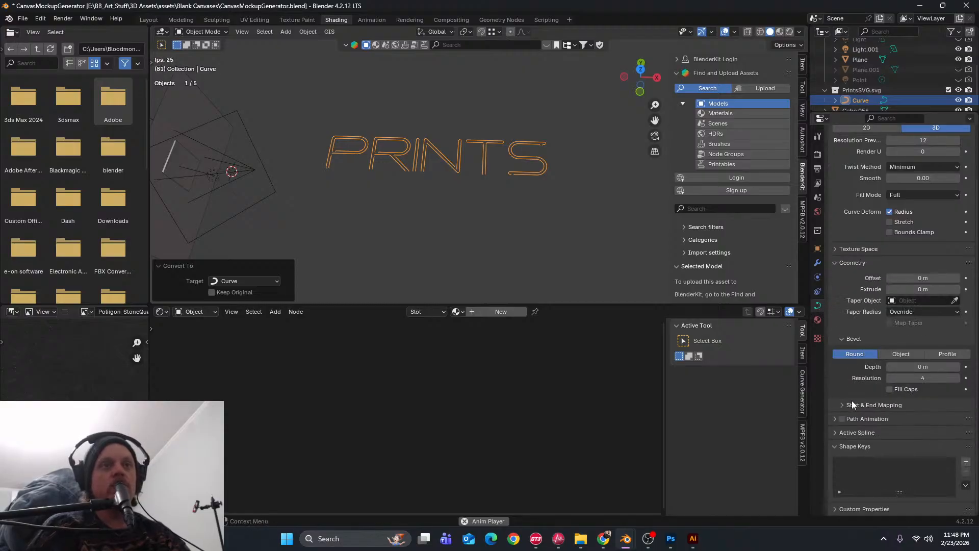
pyautogui.moveTo(918, 367)
pyautogui.mouseDown()
pyautogui.moveTo(948, 367)
pyautogui.moveTo(913, 366)
pyautogui.mouseUp()
pyautogui.scroll(6, 406, 210)
pyautogui.keyDown('shift'); pyautogui.moveTo(415, 200); pyautogui.dragTo(595, 244, button='middle'); pyautogui.keyUp('shift')
pyautogui.moveTo(912, 367); pyautogui.dragTo(902, 366)
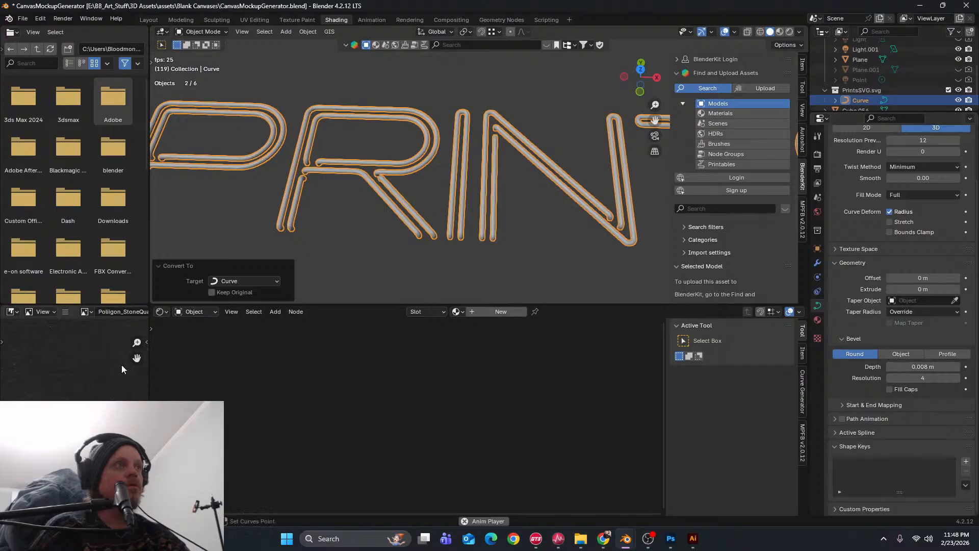
# Examine the bends, joints and open ends of the letter tubes from several angles
pyautogui.keyDown('shift'); pyautogui.moveTo(262, 179); pyautogui.dragTo(301, 192, button='middle'); pyautogui.keyUp('shift')
pyautogui.scroll(2, 305, 184)
pyautogui.scroll(-5, 305, 184)
pyautogui.moveTo(391, 205); pyautogui.dragTo(341, 161, button='middle')
pyautogui.scroll(5, 404, 207)
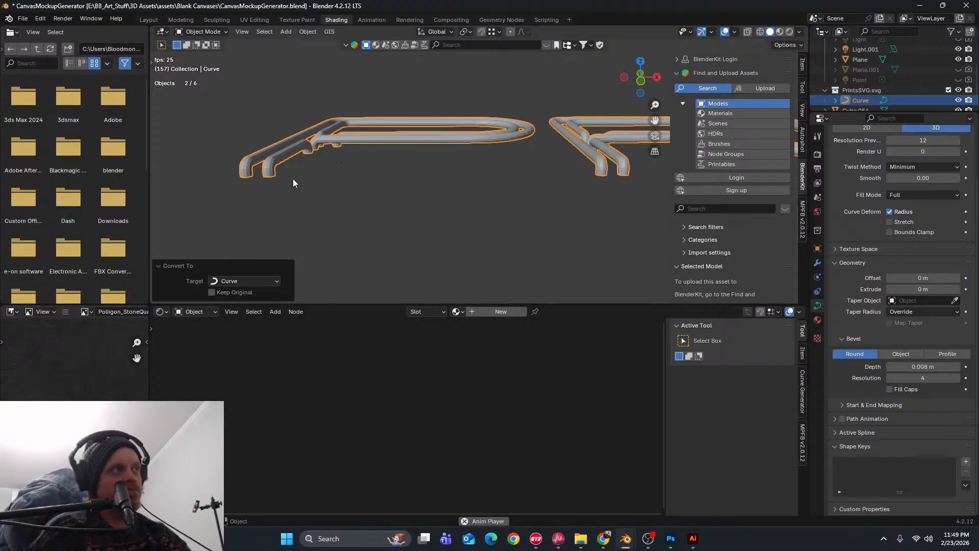
pyautogui.moveTo(293, 182); pyautogui.dragTo(307, 208, button='middle')
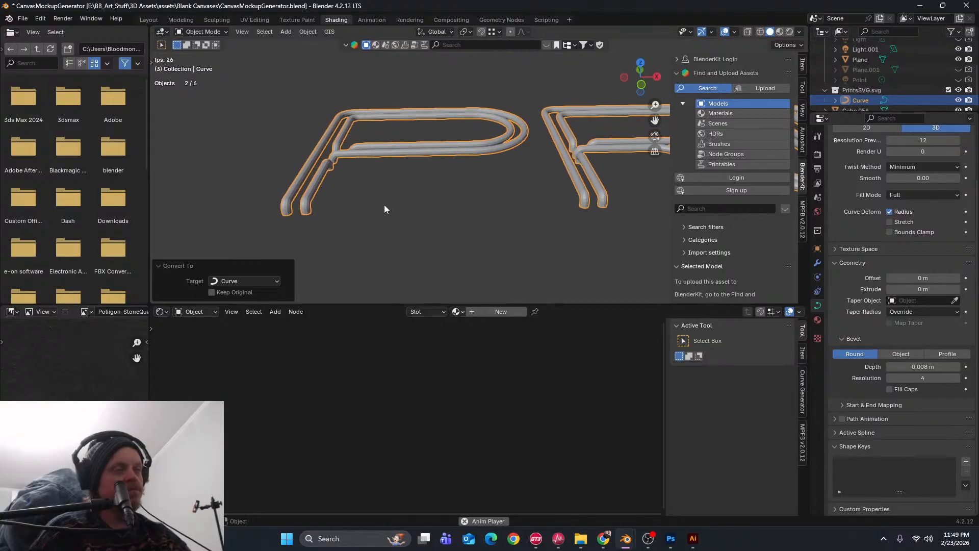
pyautogui.scroll(-1, 512, 199)
pyautogui.moveTo(531, 179); pyautogui.dragTo(530, 225, button='middle')
# Set the curve's bevel resolution to 12 and fill the tube ends with caps
pyautogui.moveTo(958, 380); pyautogui.dragTo(969, 380)
pyautogui.click(957, 379)
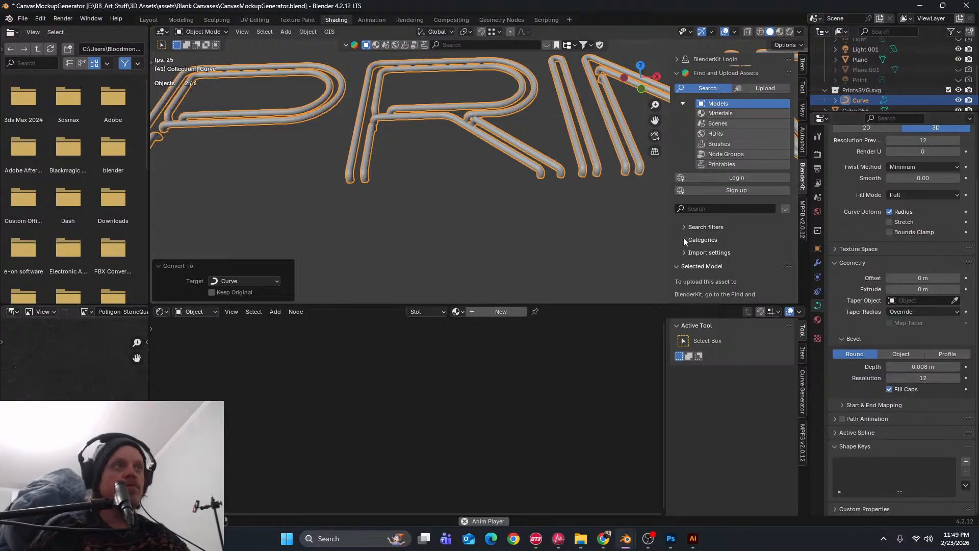
pyautogui.moveTo(561, 216); pyautogui.dragTo(518, 225, button='middle')
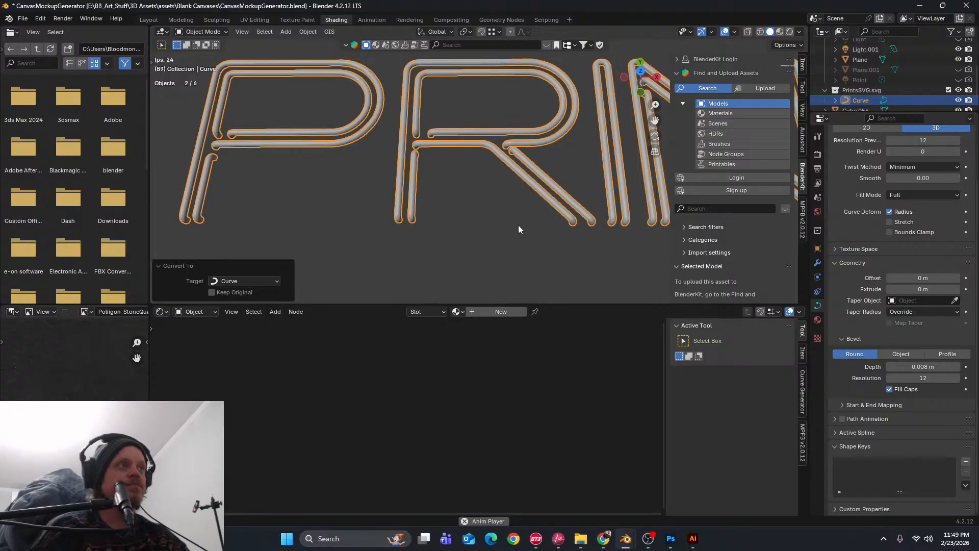
pyautogui.scroll(6, 505, 204)
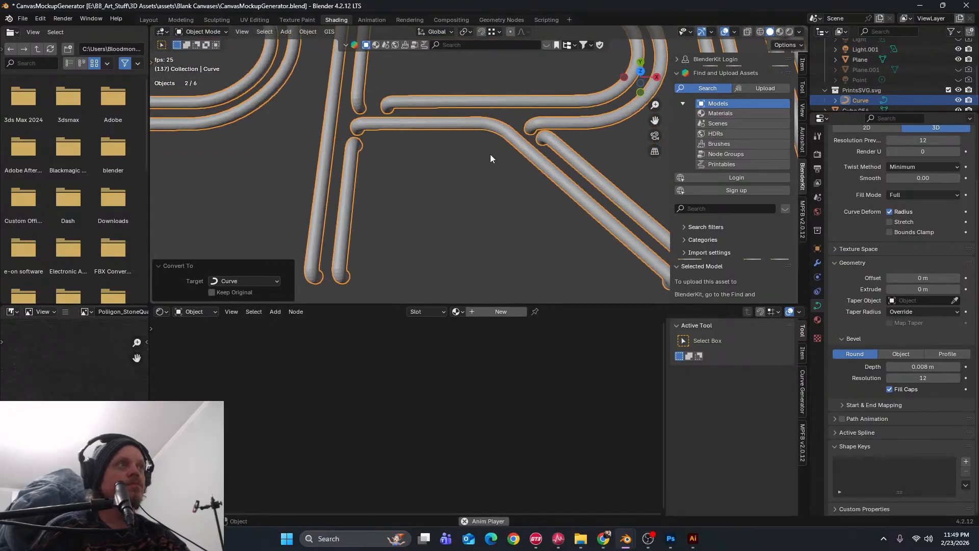
# Rotate the PRINTS lettering 90° about the global Z axis
pyautogui.scroll(-8, 491, 158)
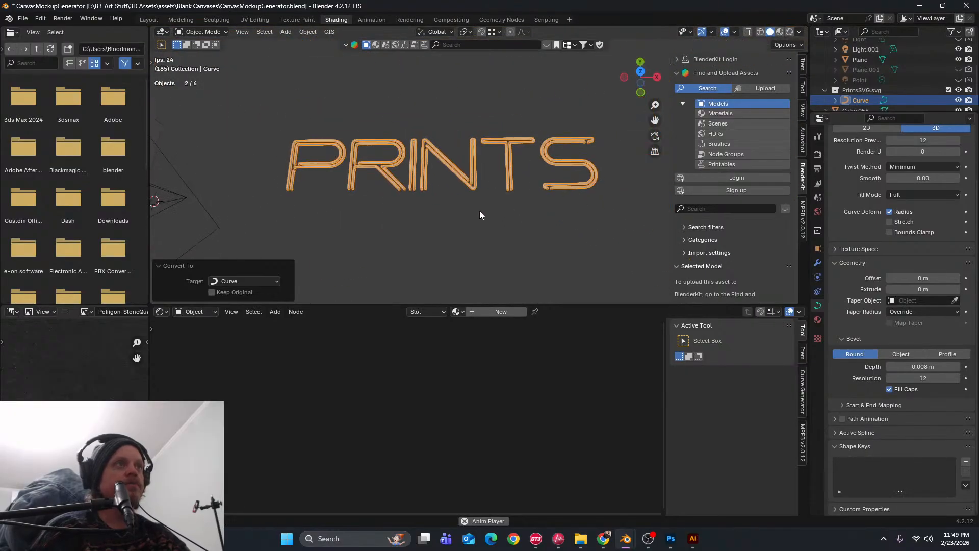
pyautogui.scroll(-5, 479, 209)
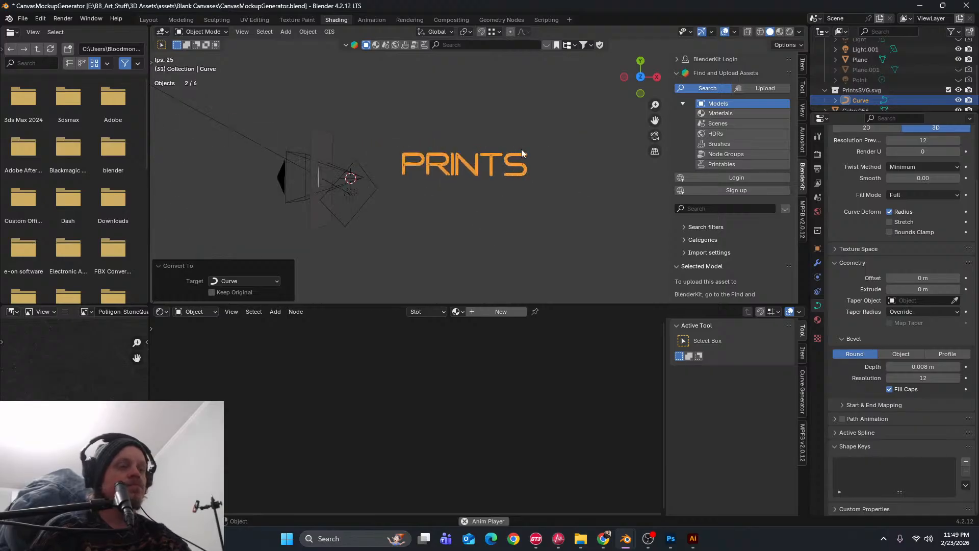
pyautogui.press('r')
pyautogui.press('z')
pyautogui.press('9')
pyautogui.press('0')
pyautogui.press('Return')
# Stand the PRINTS lettering upright by rotating it 90° about the global Y axis
pyautogui.moveTo(501, 136); pyautogui.dragTo(426, 112, button='middle')
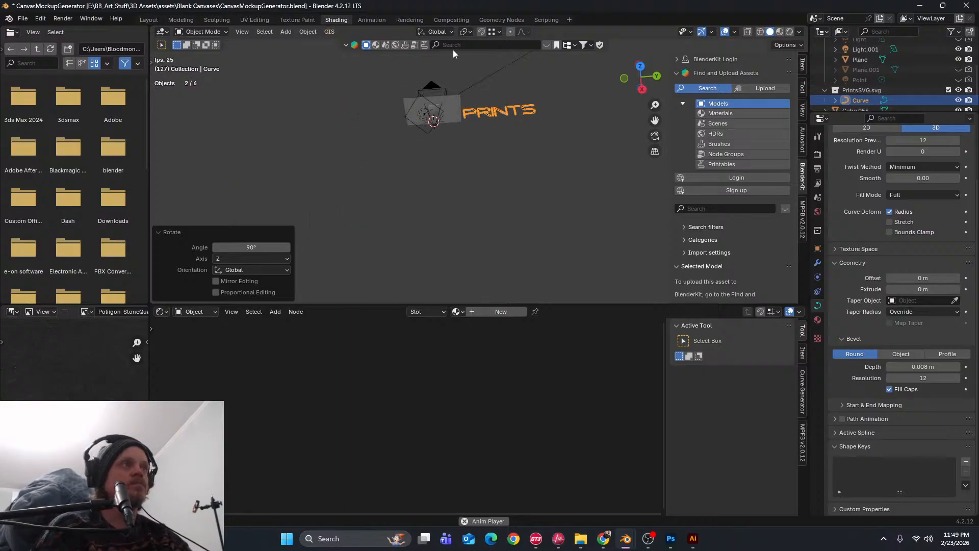
pyautogui.scroll(4, 510, 201)
pyautogui.keyDown('shift'); pyautogui.moveTo(488, 113); pyautogui.dragTo(500, 198, button='middle'); pyautogui.keyUp('shift')
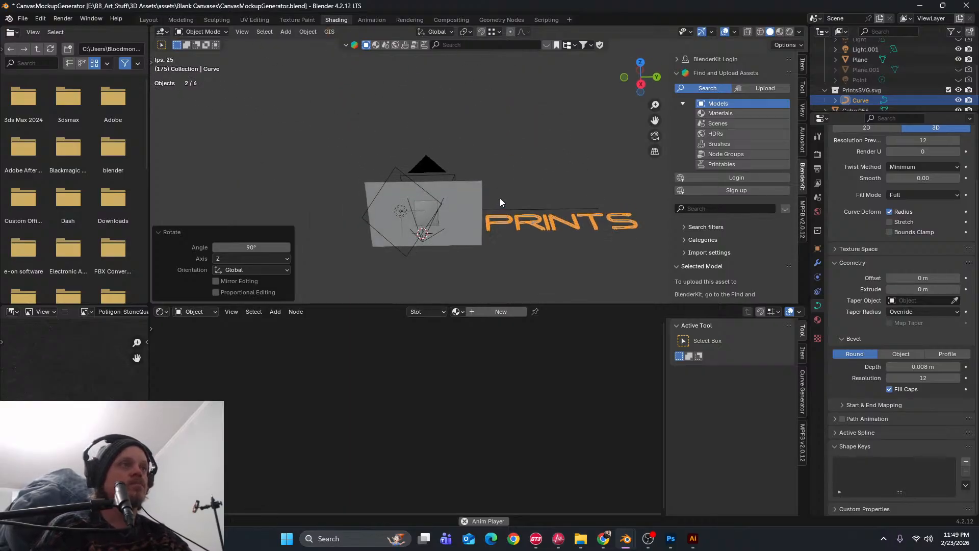
pyautogui.write('ry')
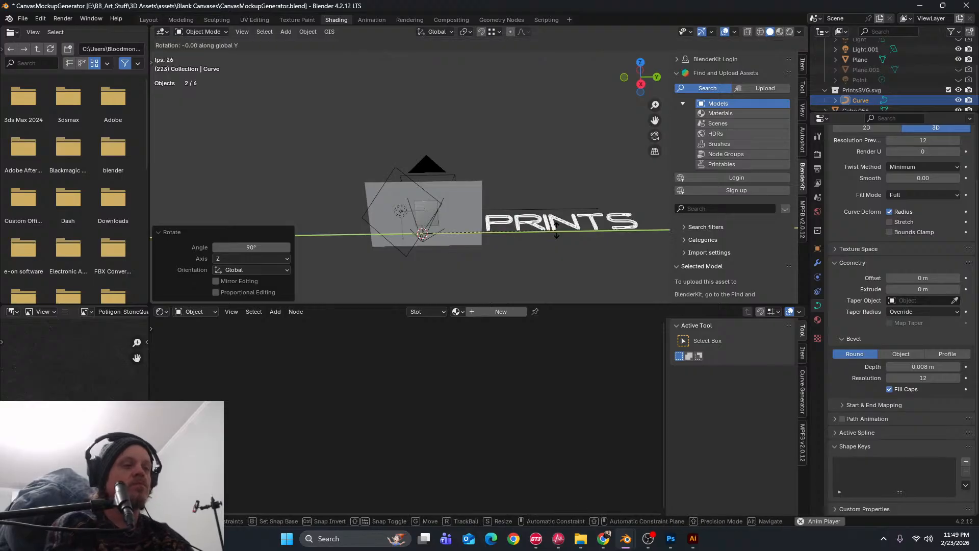
pyautogui.write('90')
pyautogui.press('Return')
# Move the lettering about -0.39 m along X and -2.2008 m along Y to bring it in front of the wall plane
pyautogui.press('g')
pyautogui.press('x')
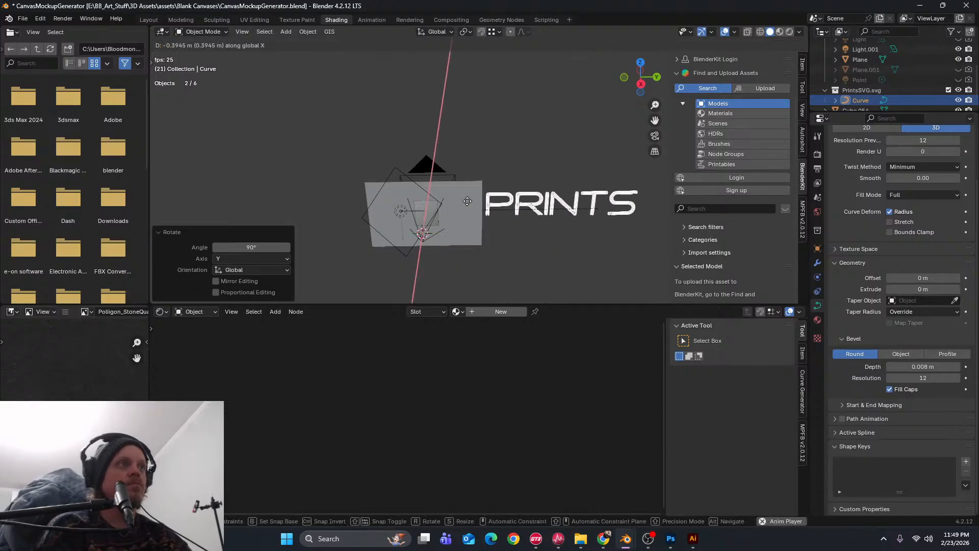
pyautogui.click(468, 200)
pyautogui.press('g')
pyautogui.press('y')
pyautogui.click(344, 185)
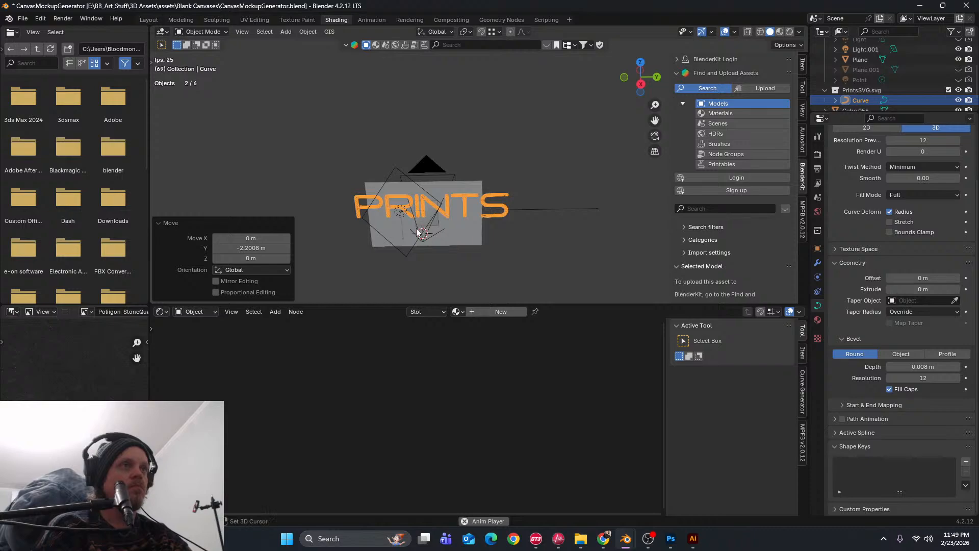
pyautogui.scroll(3, 417, 232)
pyautogui.click(641, 80)
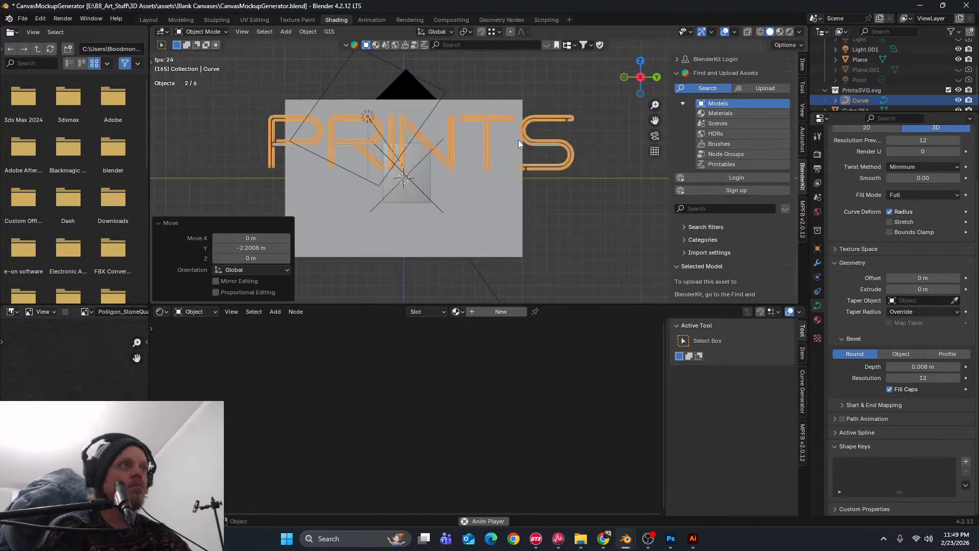
pyautogui.press('s')
pyautogui.click(418, 152)
pyautogui.hotkey('ctrl', 'z')
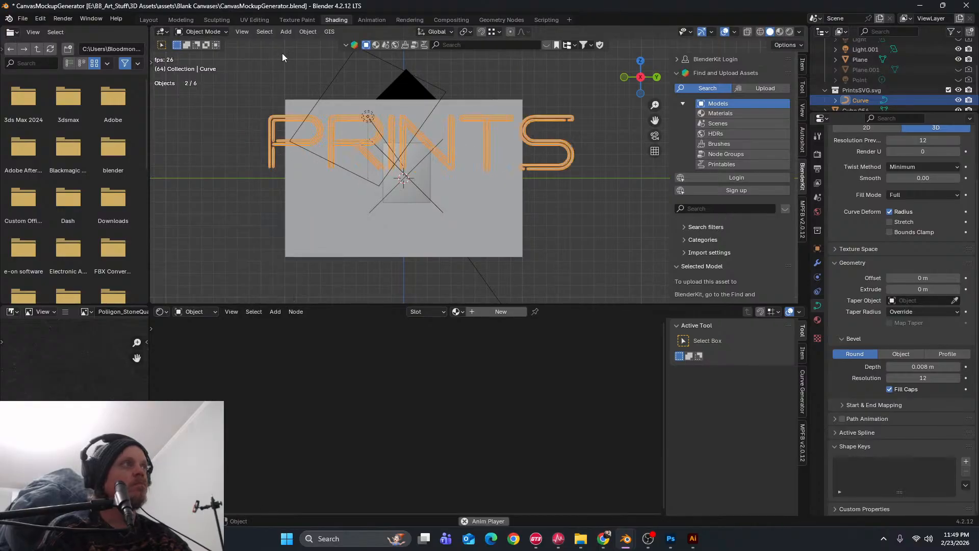
# Set the lettering's origin to its geometry and scale it uniformly to 0.341
pyautogui.click(308, 31)
pyautogui.moveTo(347, 54)
pyautogui.click(428, 65)
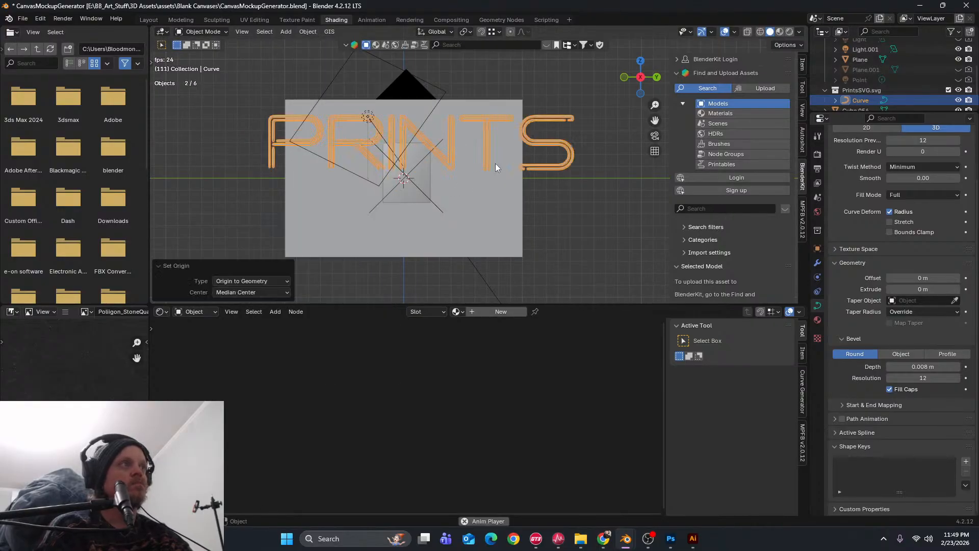
pyautogui.press('s')
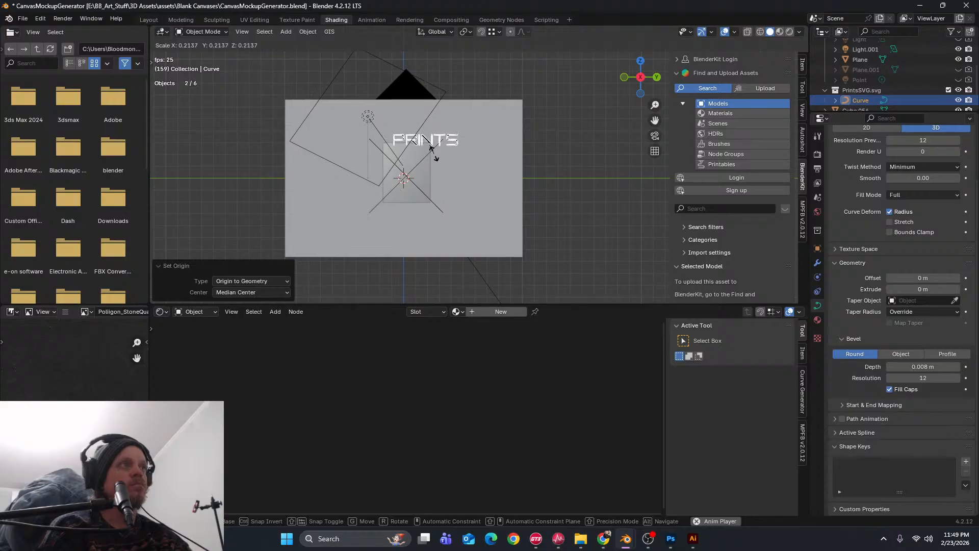
pyautogui.click(443, 153)
# Move the scaled lettering in the negative Y direction until it is roughly centered above the canvas
pyautogui.press('g')
pyautogui.press('y')
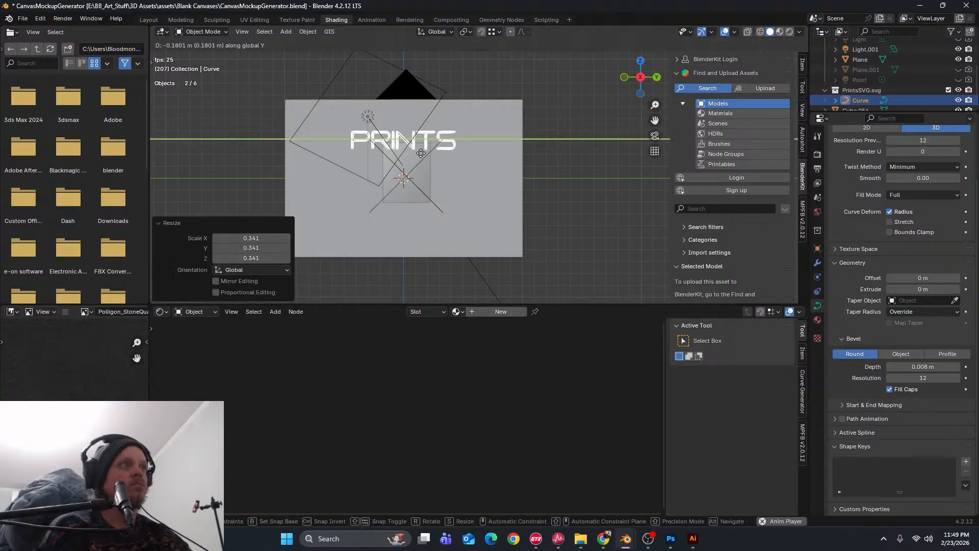
pyautogui.click(424, 152)
pyautogui.press('g')
pyautogui.press('x')
pyautogui.click(431, 142)
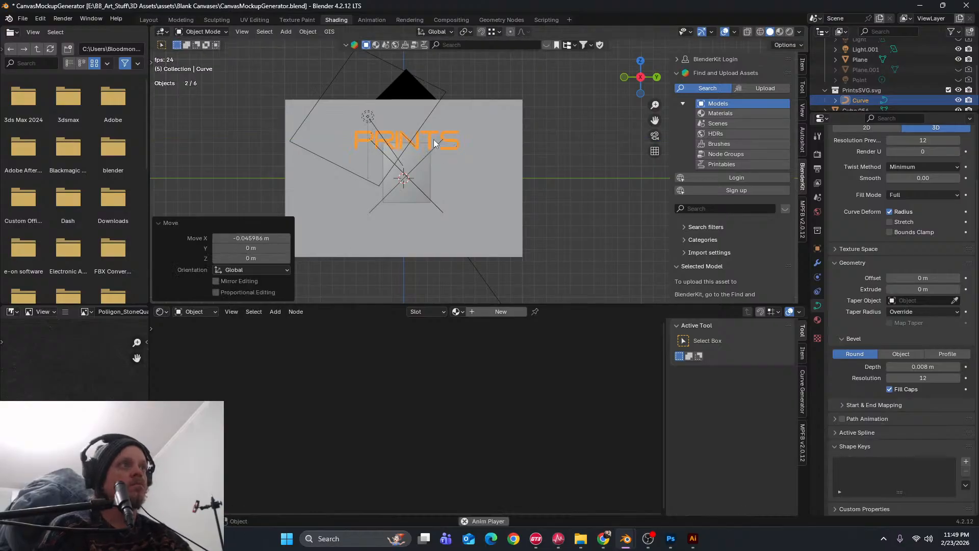
pyautogui.hotkey('ctrl', 'z')
# Fine-tune the lettering's sideways position by moving it -0.004289 m and a further -0.088063 m along Y
pyautogui.press('g')
pyautogui.press('y')
pyautogui.click(429, 144)
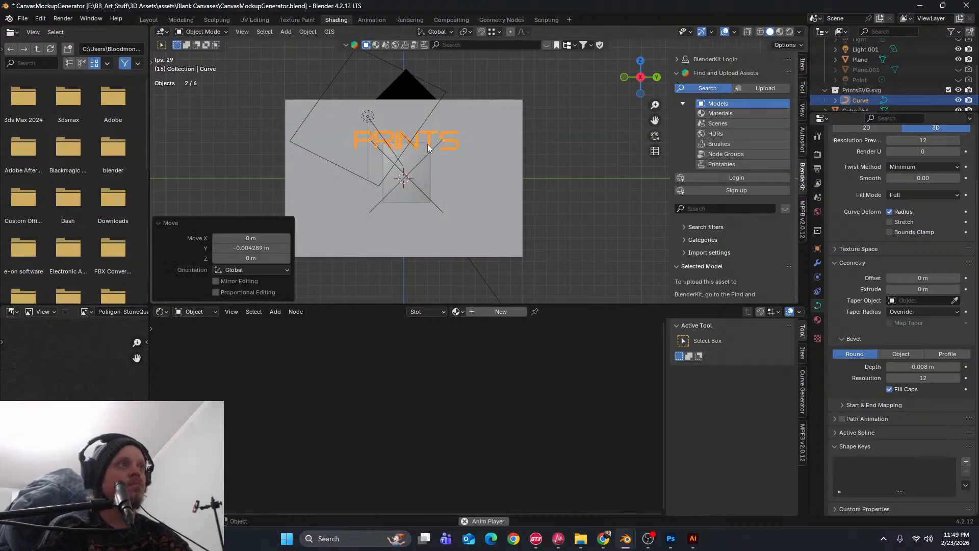
pyautogui.moveTo(397, 147); pyautogui.dragTo(427, 158, button='middle')
pyautogui.press('g')
pyautogui.press('y')
pyautogui.click(383, 146)
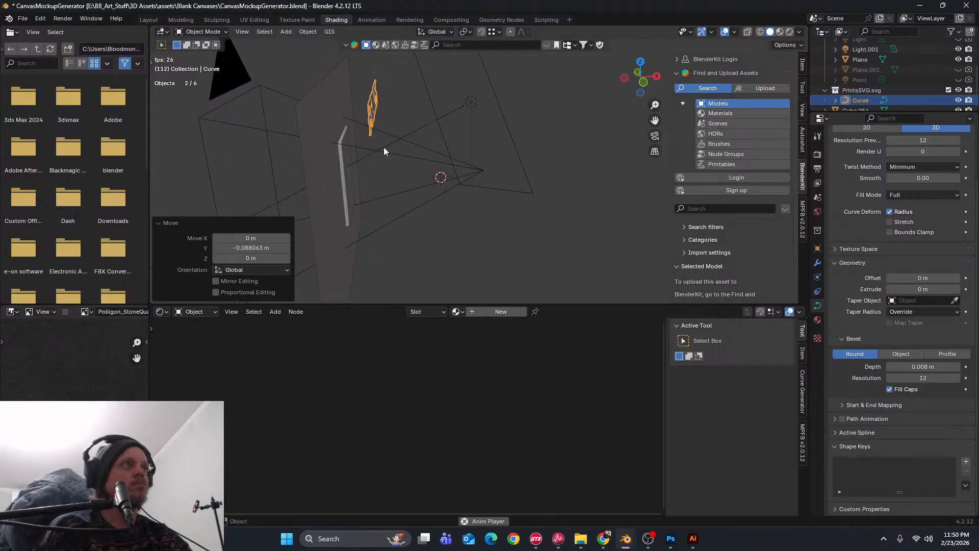
# Move the lettering about -0.23 m along X onto the wall and correct its depth by 0.014025 m
pyautogui.press('g')
pyautogui.press('x')
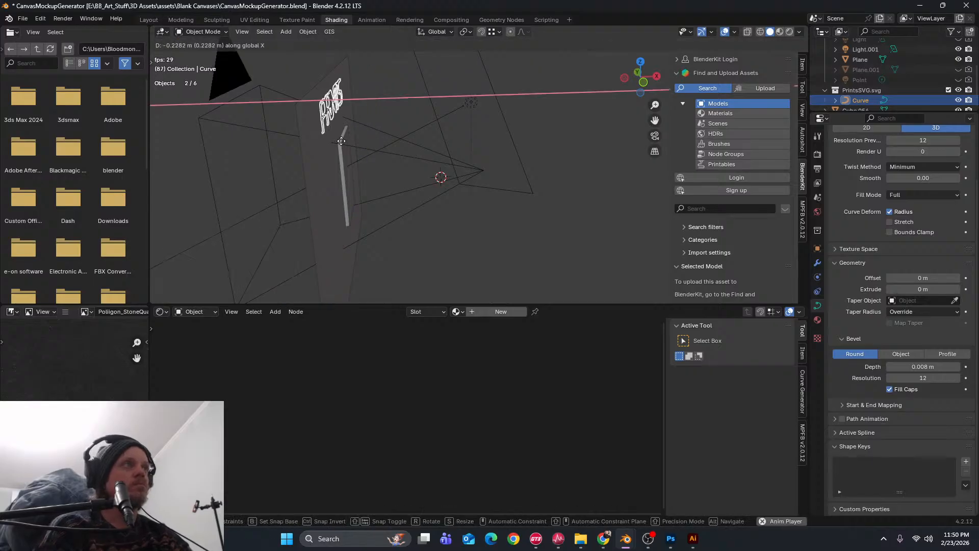
pyautogui.click(341, 141)
pyautogui.moveTo(341, 141); pyautogui.dragTo(364, 193, button='middle')
pyautogui.press('g')
pyautogui.press('x')
pyautogui.click(358, 204)
# Fine-tune the lettering's depth against the wall by moving it 0.000128 m along X
pyautogui.press('x')
pyautogui.press('g')
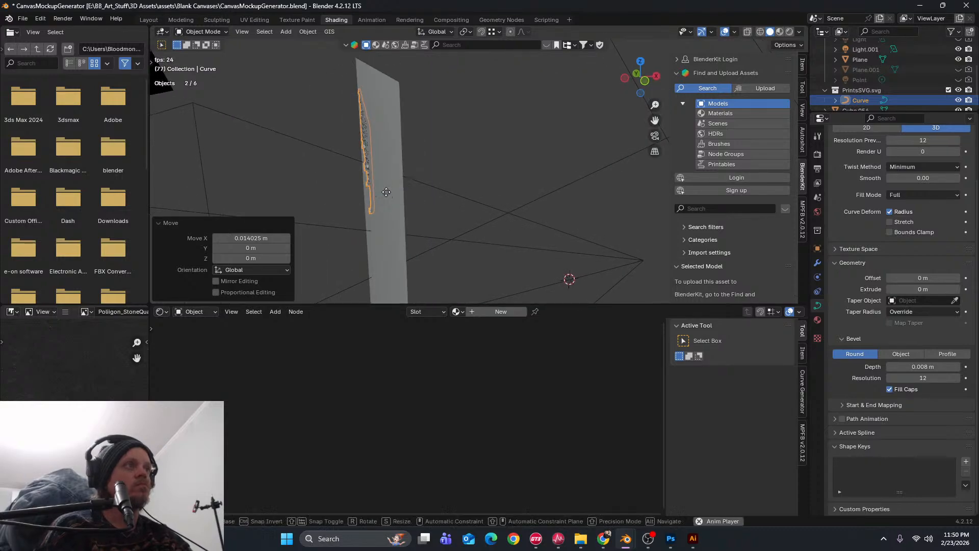
pyautogui.press('Escape')
pyautogui.press('g')
pyautogui.press('x')
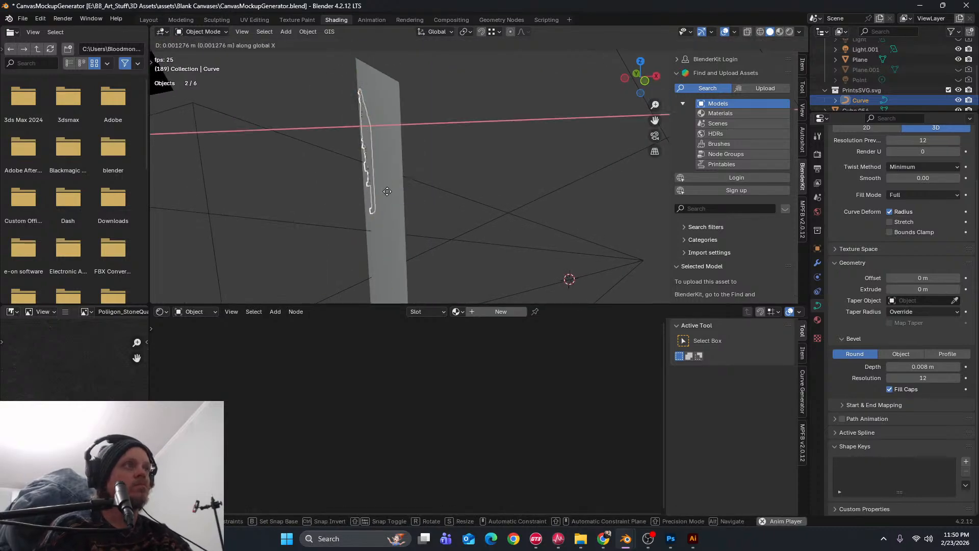
pyautogui.click(383, 191)
# Switch the viewport to material preview and check from behind the wall where the tube ends poke through
pyautogui.moveTo(383, 196); pyautogui.dragTo(471, 184, button='middle')
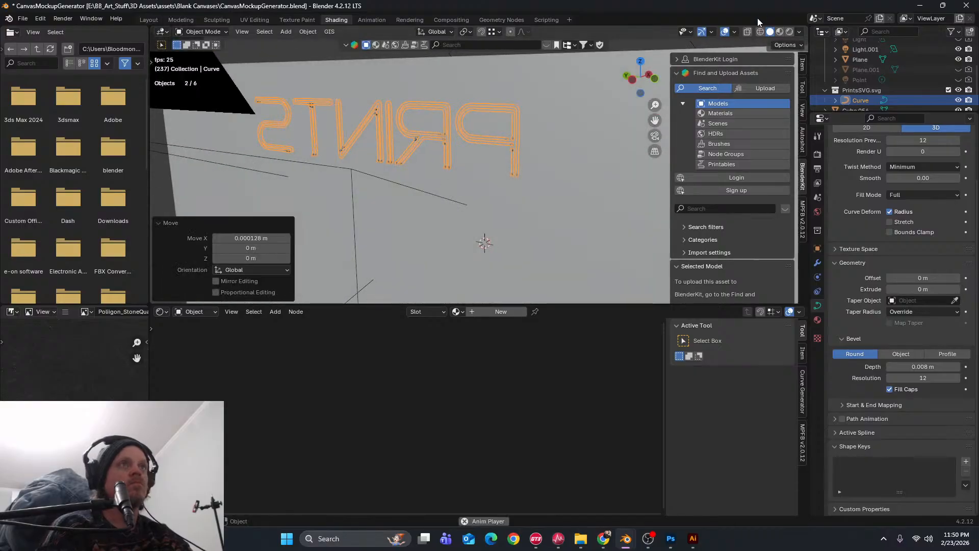
pyautogui.click(779, 32)
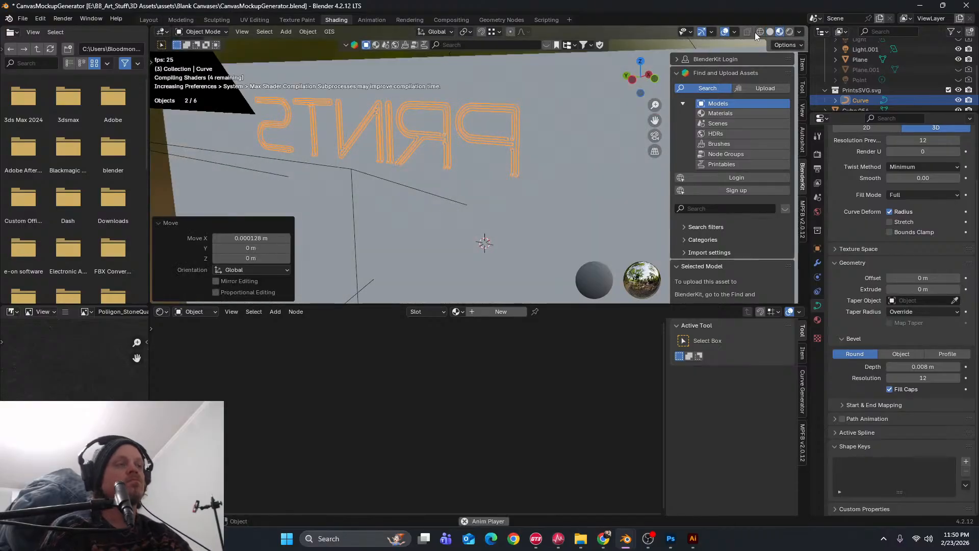
pyautogui.scroll(2, 317, 121)
pyautogui.moveTo(394, 134); pyautogui.dragTo(418, 152, button='middle')
pyautogui.scroll(6, 557, 224)
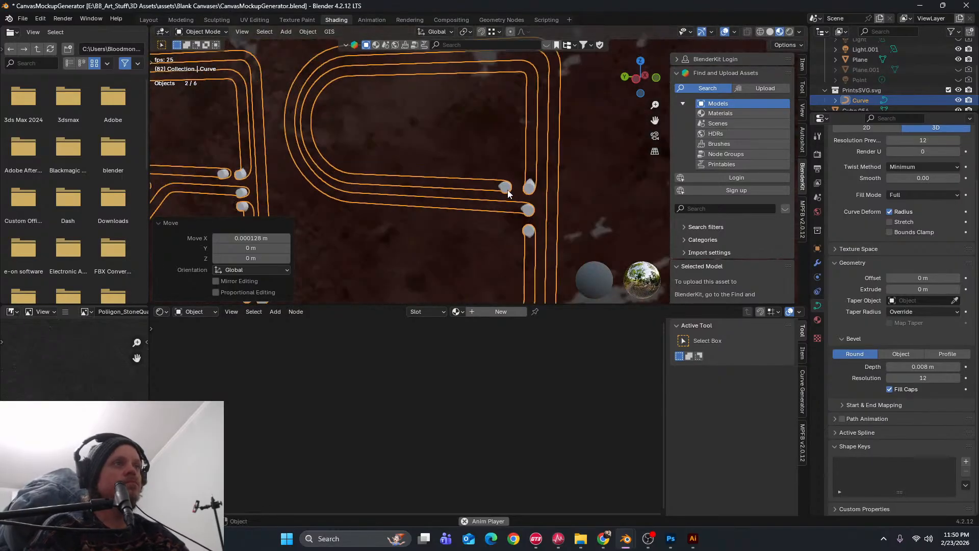
pyautogui.press('Tab')
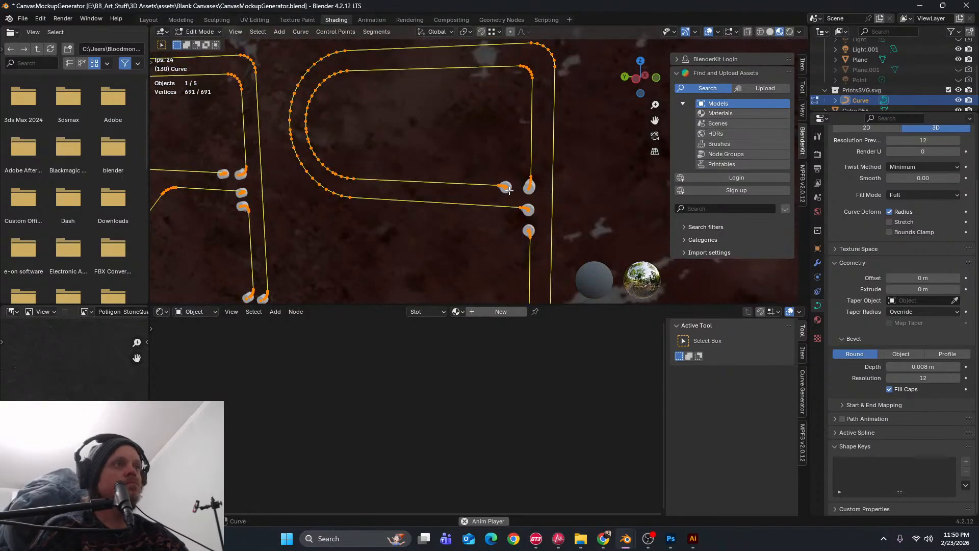
pyautogui.scroll(-8, 507, 188)
pyautogui.press('Tab')
# Move the lettering 0.003026 m along X, slightly further out from the wall surface
pyautogui.moveTo(510, 192); pyautogui.dragTo(462, 200, button='middle')
pyautogui.press('g')
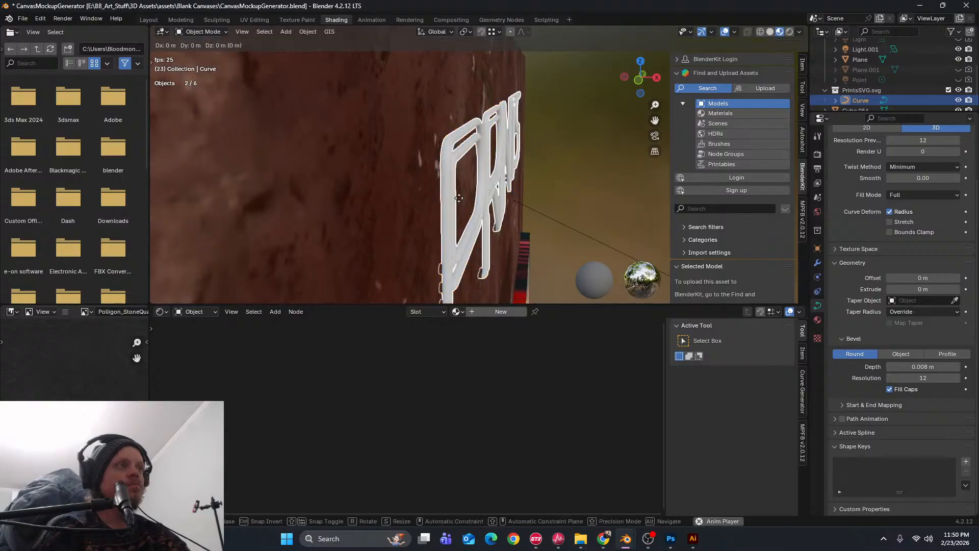
pyautogui.press('y')
pyautogui.press('x')
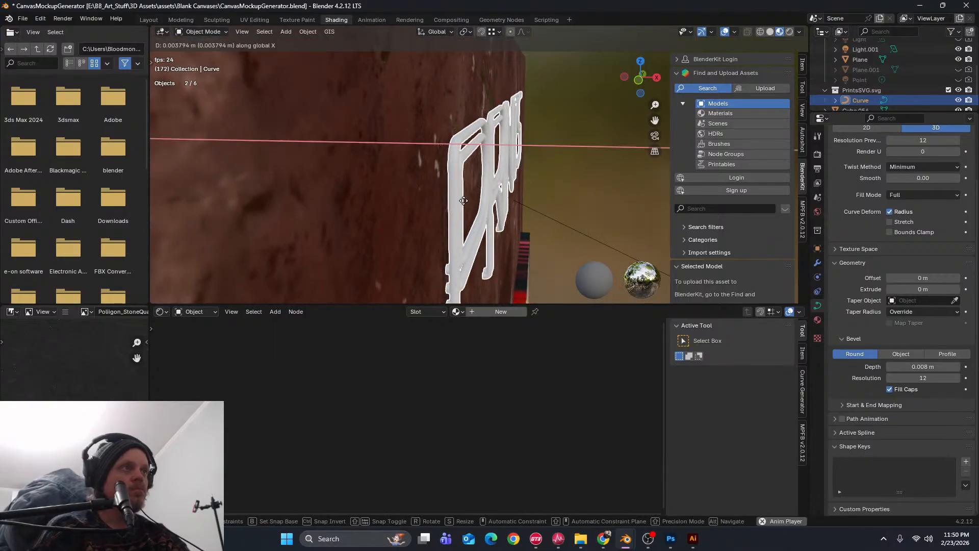
pyautogui.click(464, 201)
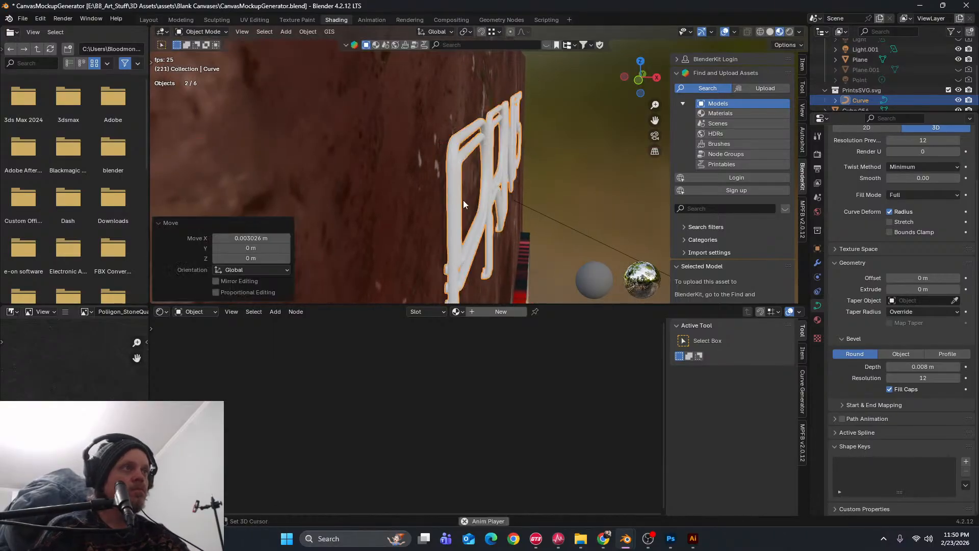
# Set the lettering curve's render resolution U to 12
pyautogui.scroll(-5, 465, 205)
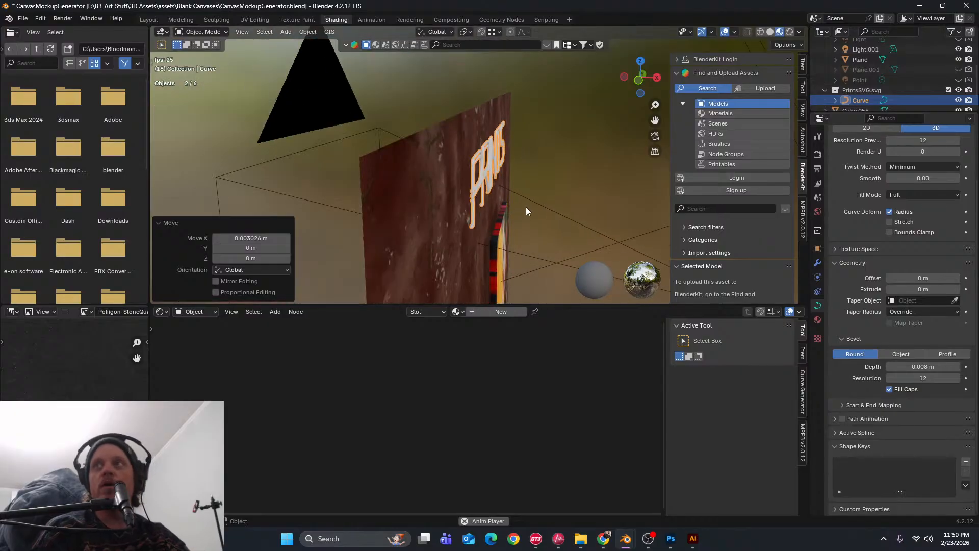
pyautogui.moveTo(541, 216); pyautogui.dragTo(390, 189, button='middle')
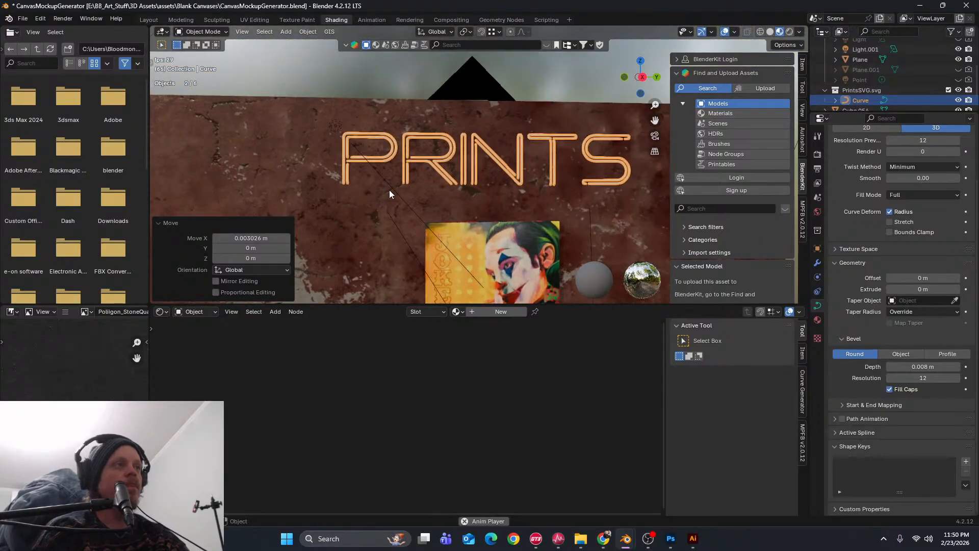
pyautogui.scroll(5, 446, 184)
pyautogui.scroll(-2, 447, 186)
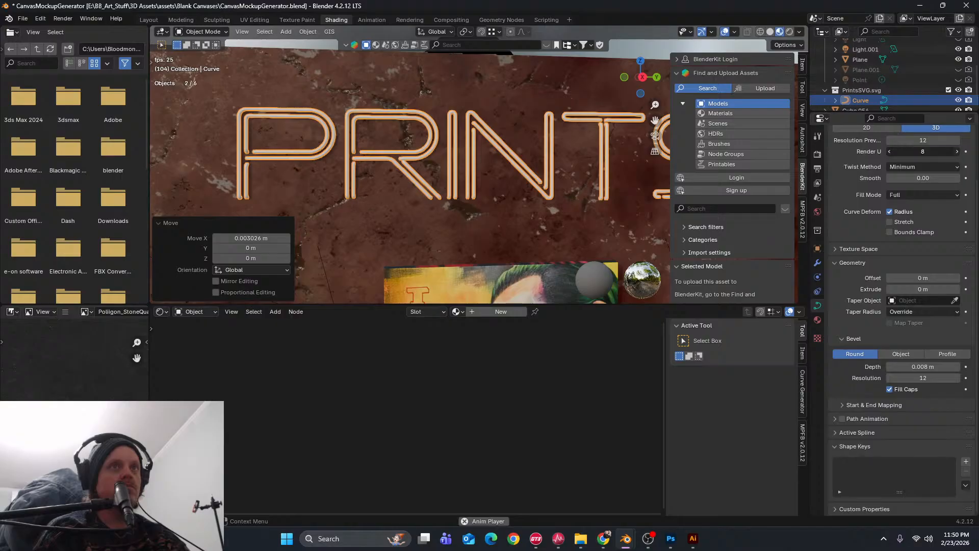
pyautogui.scroll(10, 503, 176)
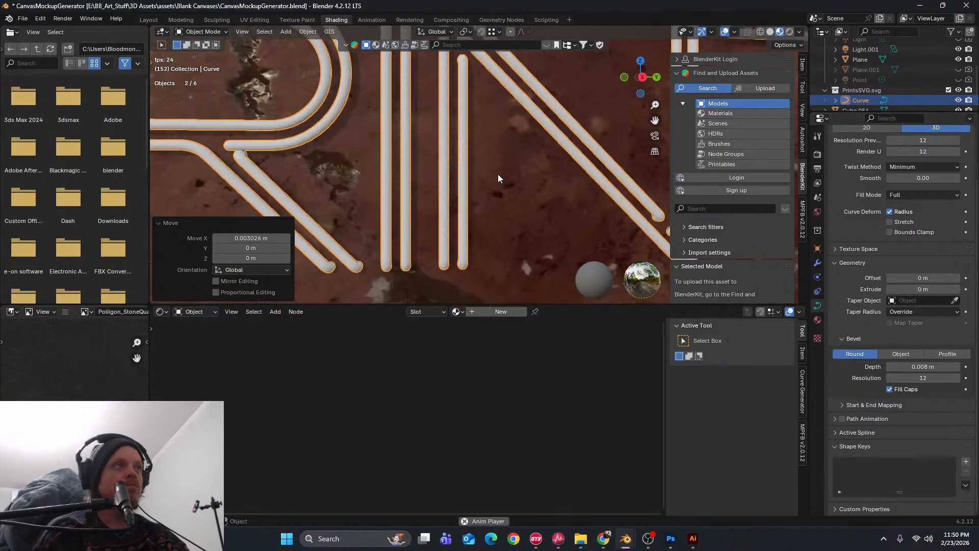
pyautogui.scroll(-10, 461, 180)
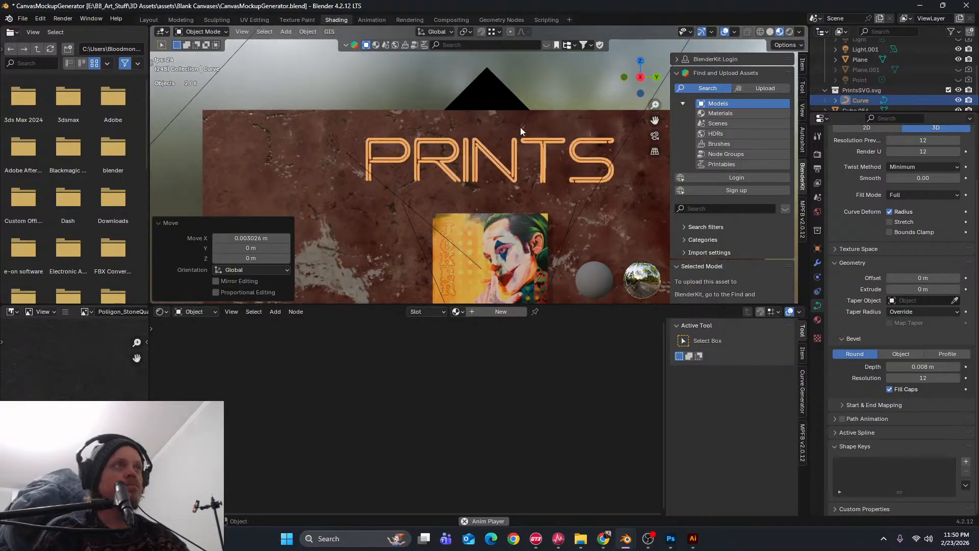
# Examine the lettering's placement above the canvas and its tubes up close, keeping the lettering as the selected object
pyautogui.click(518, 127)
pyautogui.scroll(-3, 565, 228)
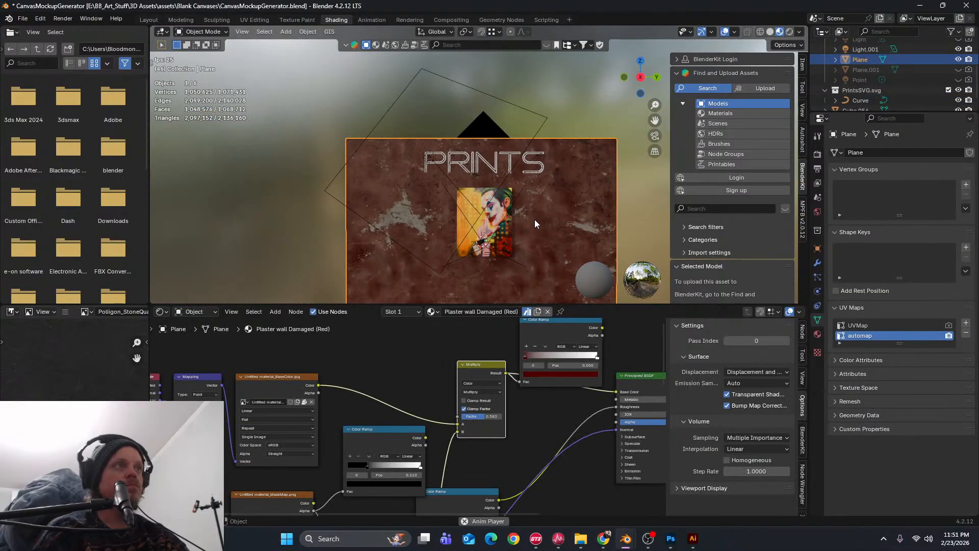
pyautogui.keyDown('shift'); pyautogui.moveTo(534, 220); pyautogui.dragTo(522, 209, button='middle'); pyautogui.keyUp('shift')
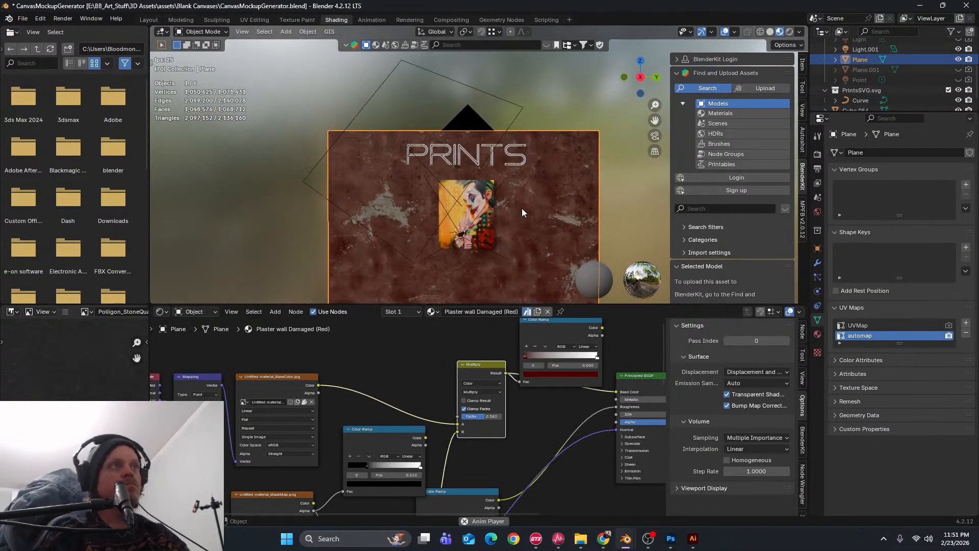
pyautogui.scroll(2, 440, 159)
pyautogui.click(442, 153)
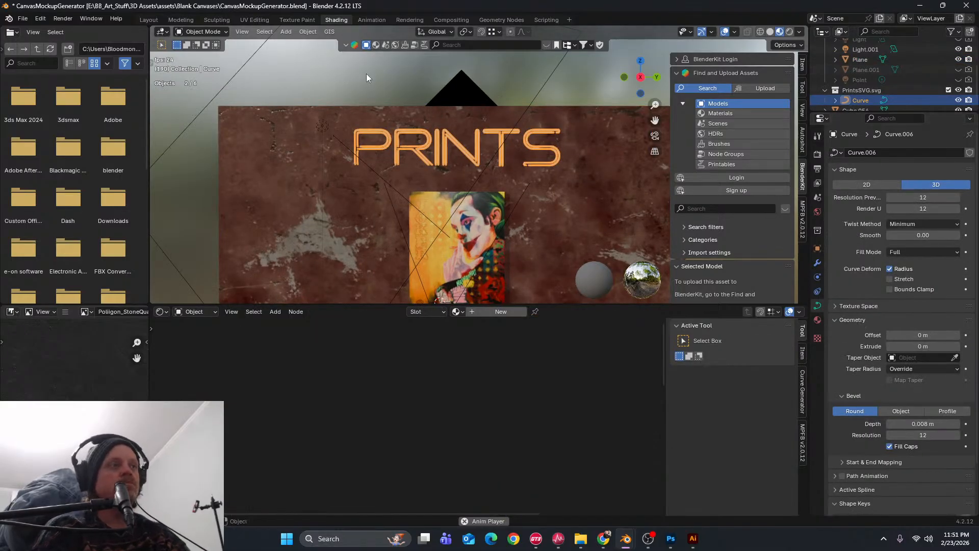
pyautogui.scroll(-3, 880, 362)
pyautogui.scroll(3, 877, 353)
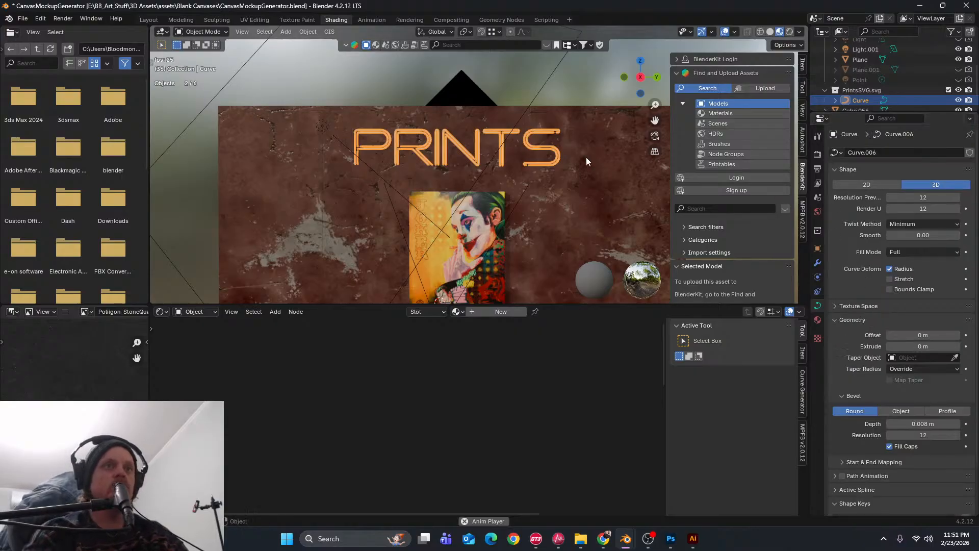
pyautogui.scroll(4, 464, 179)
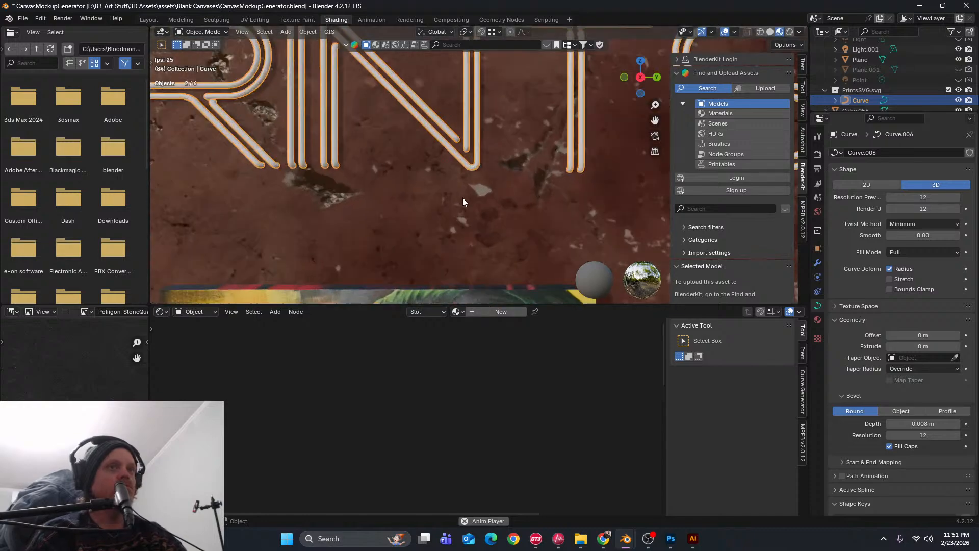
pyautogui.click(817, 263)
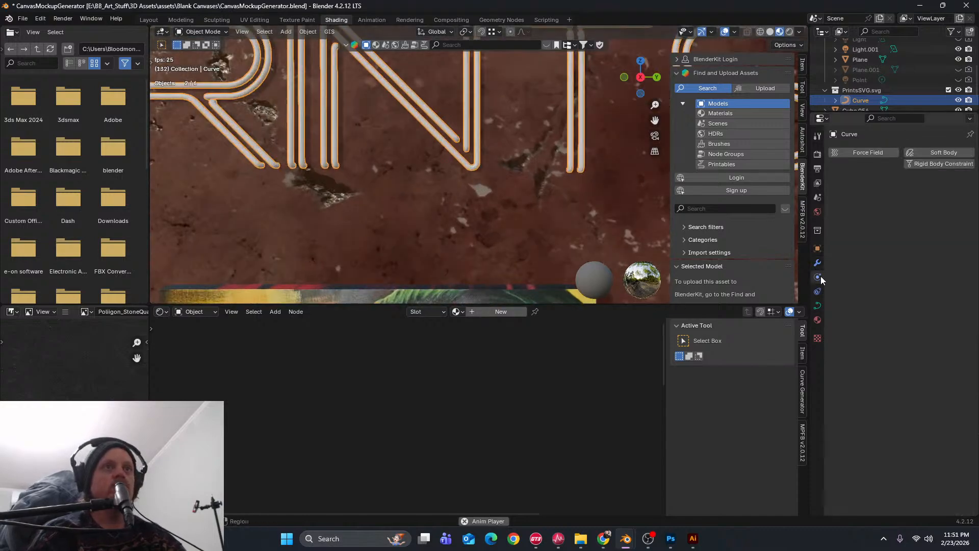
pyautogui.click(817, 291)
pyautogui.click(817, 305)
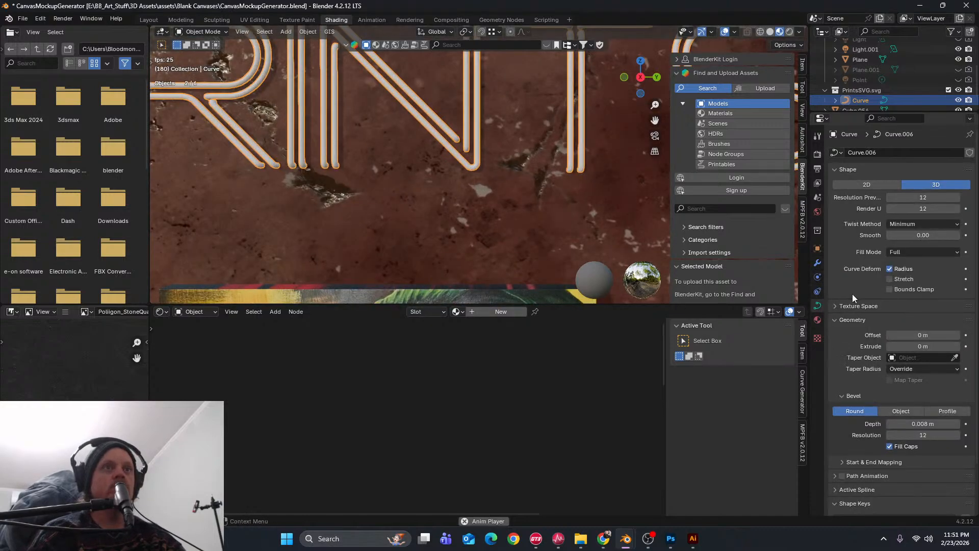
pyautogui.scroll(-3, 853, 296)
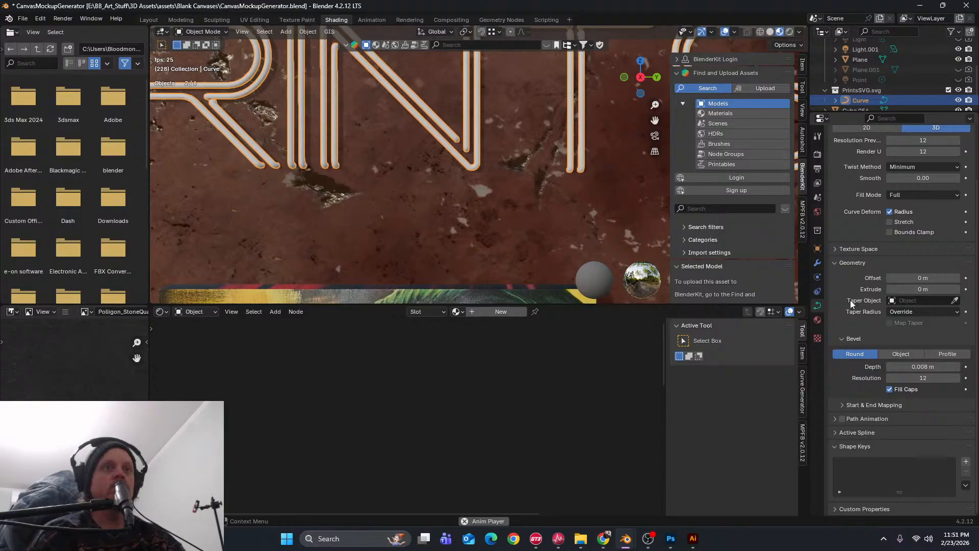
pyautogui.scroll(3, 849, 299)
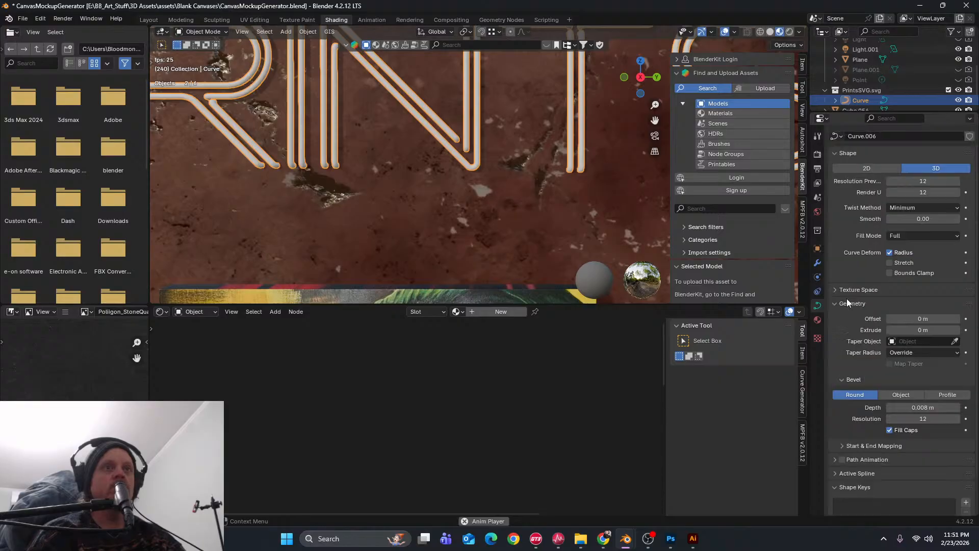
# Convert the PRINTS lettering curve to a mesh
pyautogui.click(306, 32)
pyautogui.moveTo(369, 326)
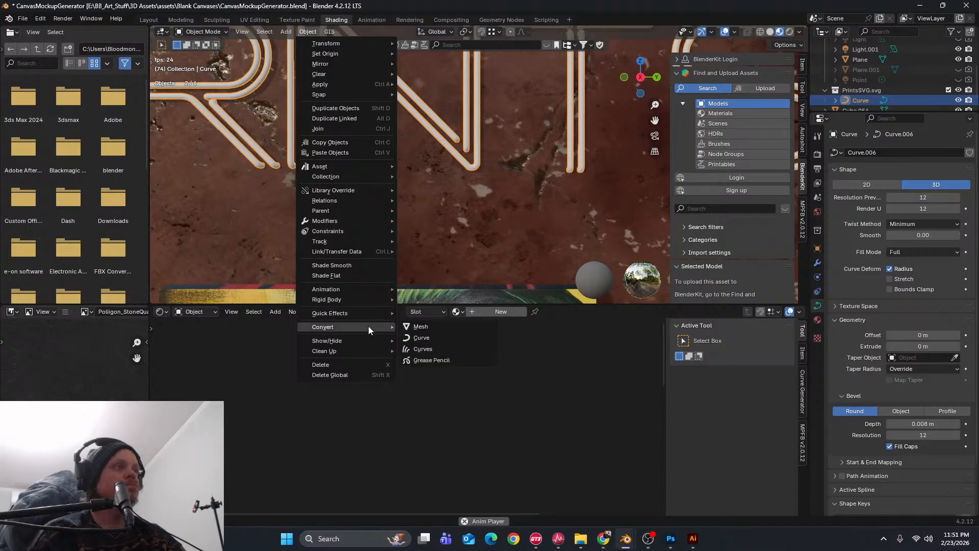
pyautogui.click(449, 329)
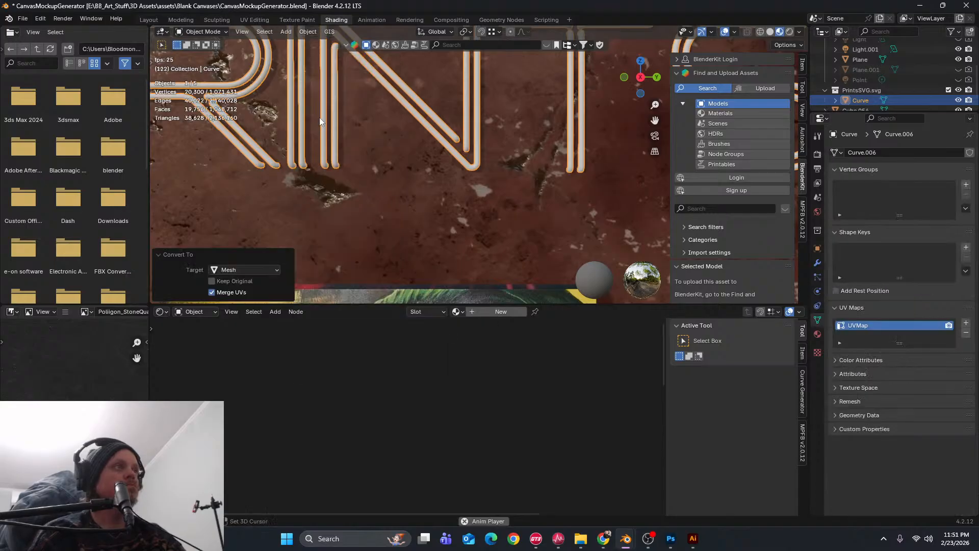
pyautogui.scroll(4, 446, 203)
pyautogui.scroll(4, 447, 203)
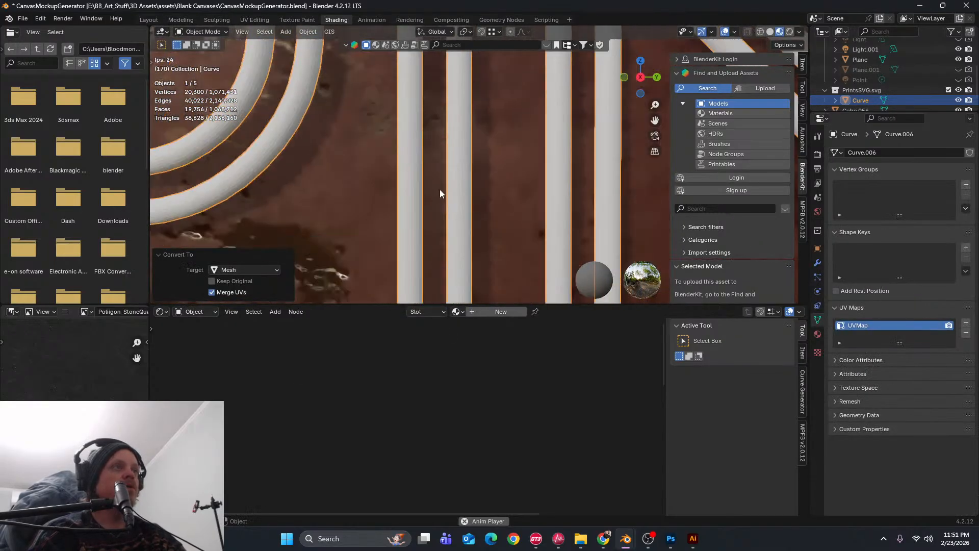
# Apply Shade Auto Smooth with a 30° angle to the lettering mesh
pyautogui.click(322, 31)
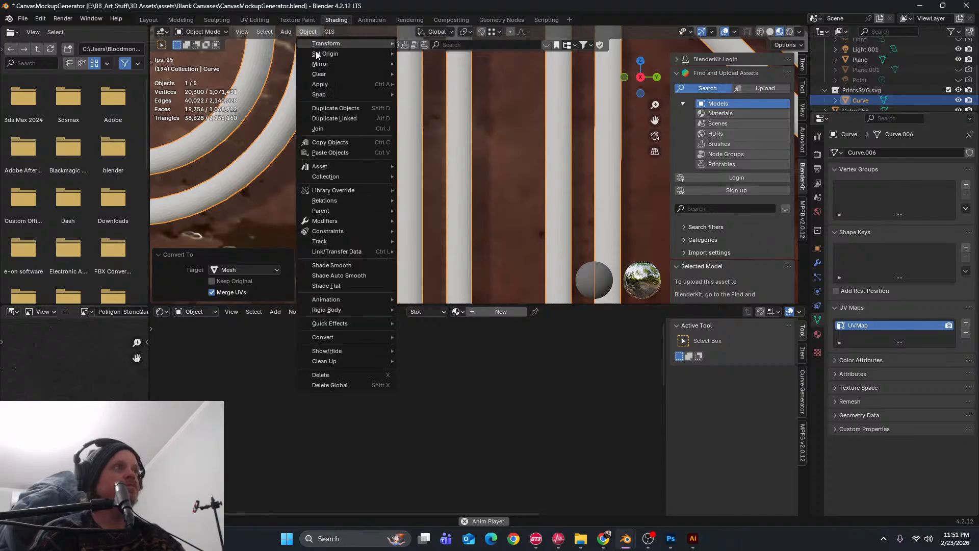
pyautogui.click(354, 275)
pyautogui.scroll(-6, 449, 212)
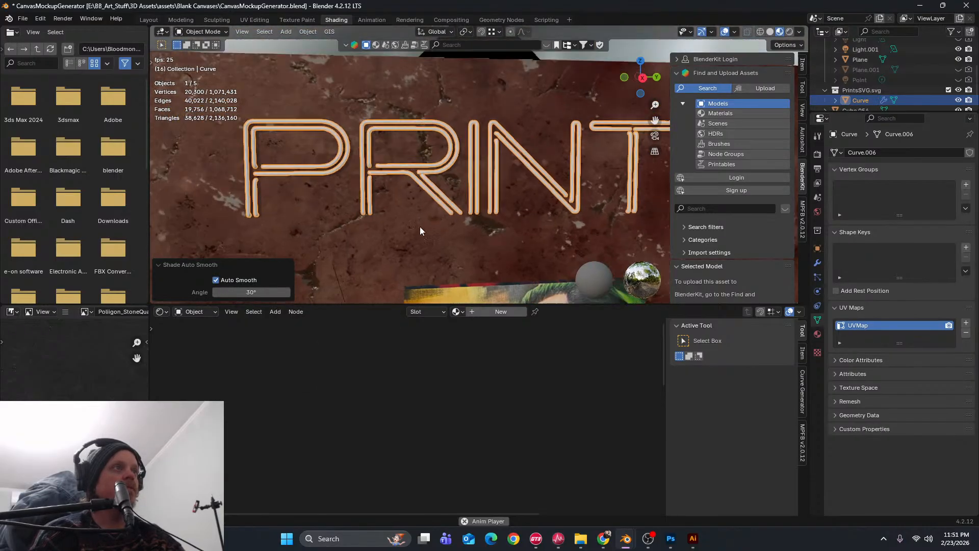
# Box-select the lettering's tube ends from behind the wall in Edit Mode and try to move them
pyautogui.moveTo(421, 231); pyautogui.dragTo(464, 233, button='middle')
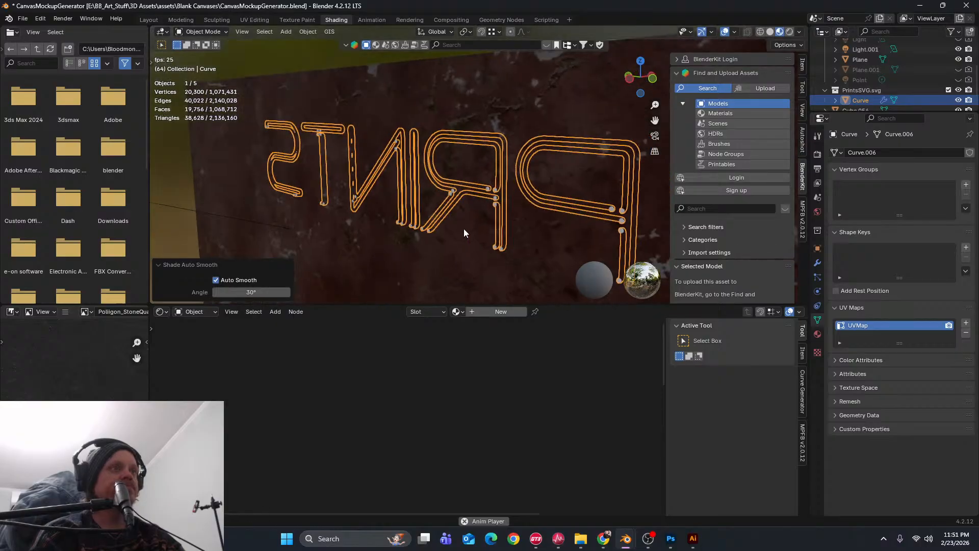
pyautogui.press('Tab')
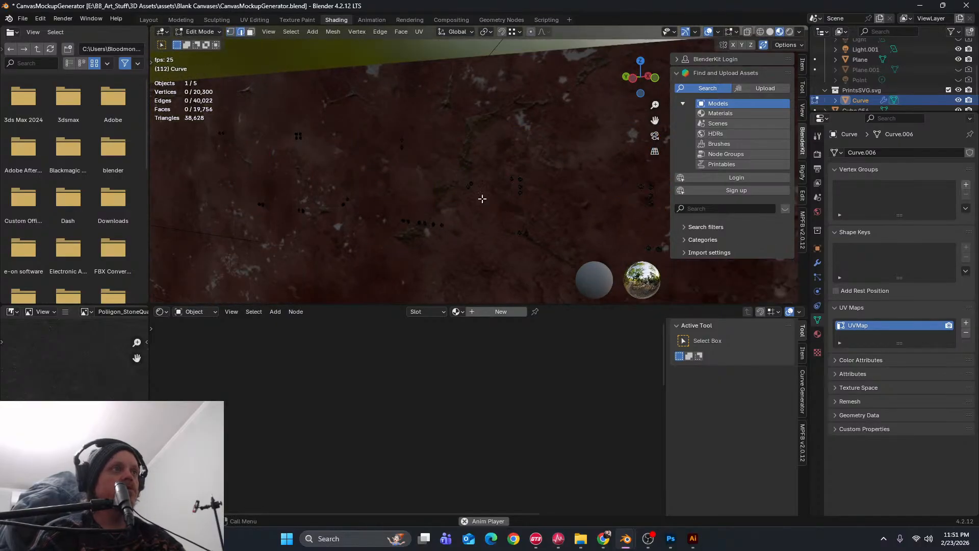
pyautogui.scroll(9, 470, 209)
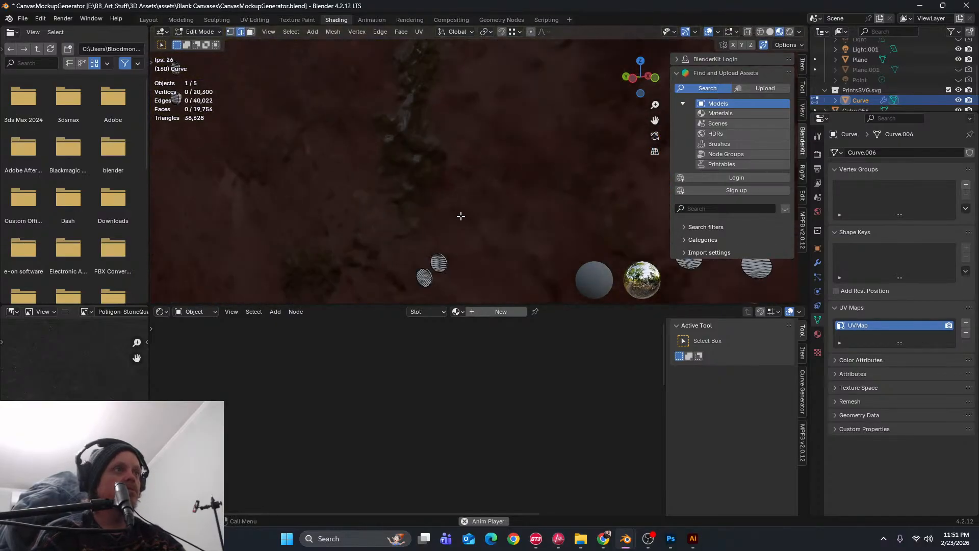
pyautogui.scroll(-9, 331, 179)
pyautogui.keyDown('shift'); pyautogui.moveTo(482, 242); pyautogui.dragTo(383, 173, button='middle'); pyautogui.keyUp('shift')
pyautogui.moveTo(232, 124); pyautogui.dragTo(605, 232)
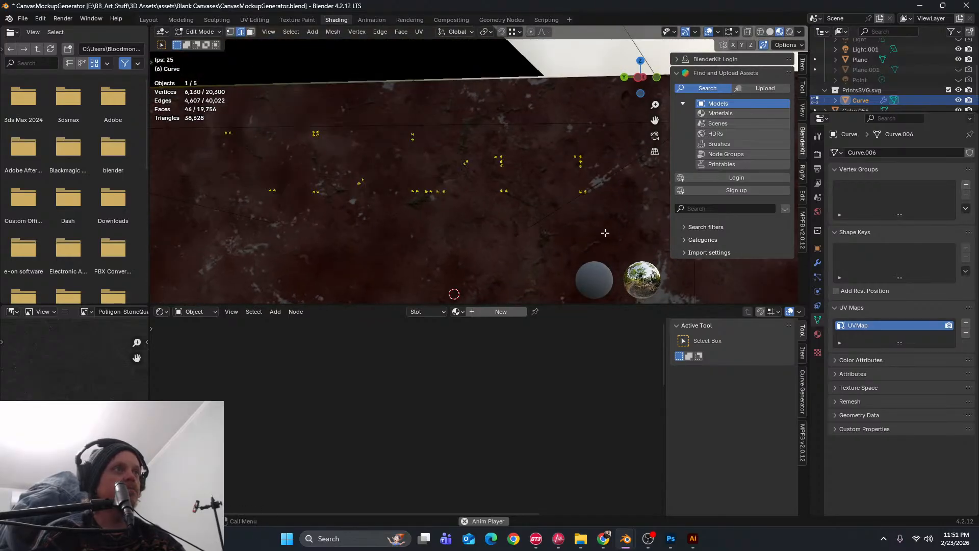
pyautogui.moveTo(583, 218); pyautogui.dragTo(749, 234, button='middle')
pyautogui.scroll(4, 409, 249)
pyautogui.moveTo(451, 244); pyautogui.dragTo(489, 233, button='middle')
pyautogui.press('g')
pyautogui.rightClick(552, 256)
# Select the whole lettering mesh and return it to Object Mode
pyautogui.press('a')
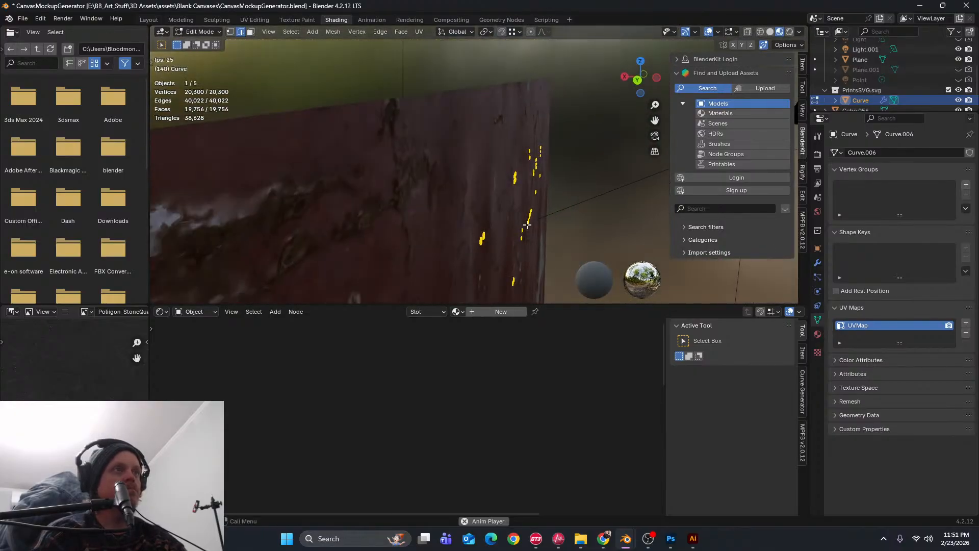
pyautogui.click(196, 32)
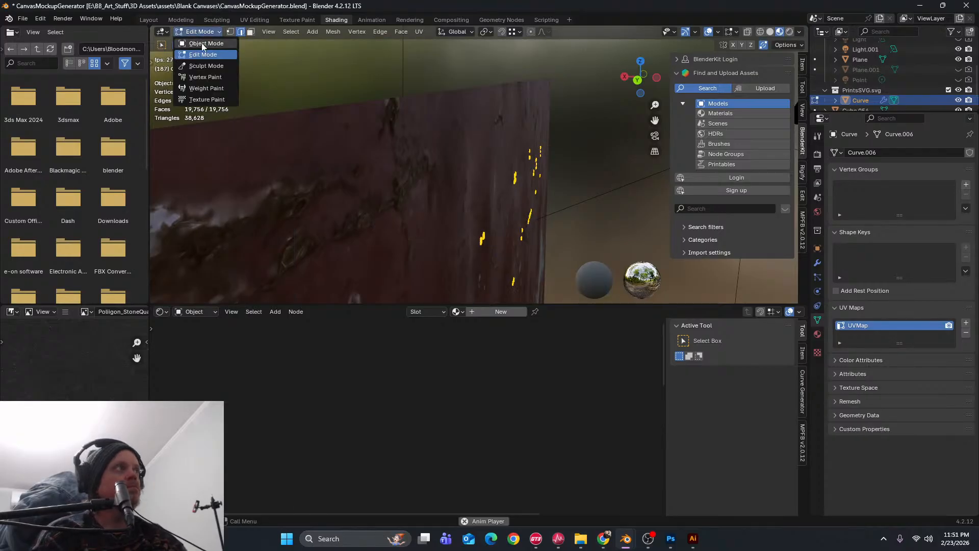
pyautogui.click(202, 44)
pyautogui.moveTo(440, 105); pyautogui.dragTo(455, 232, button='middle')
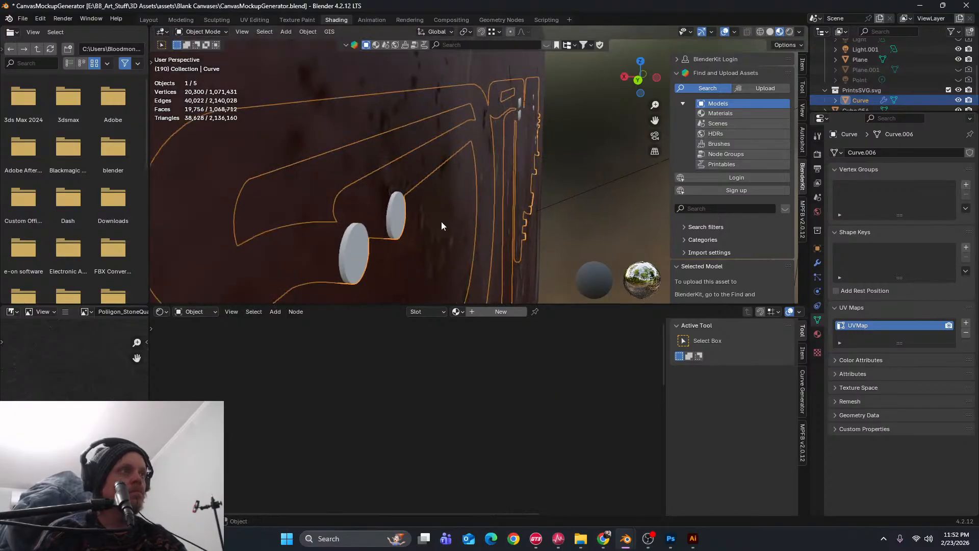
pyautogui.press('g')
pyautogui.press('x')
pyautogui.click(441, 222)
pyautogui.hotkey('ctrl', 'z')
pyautogui.press('g')
pyautogui.press('x')
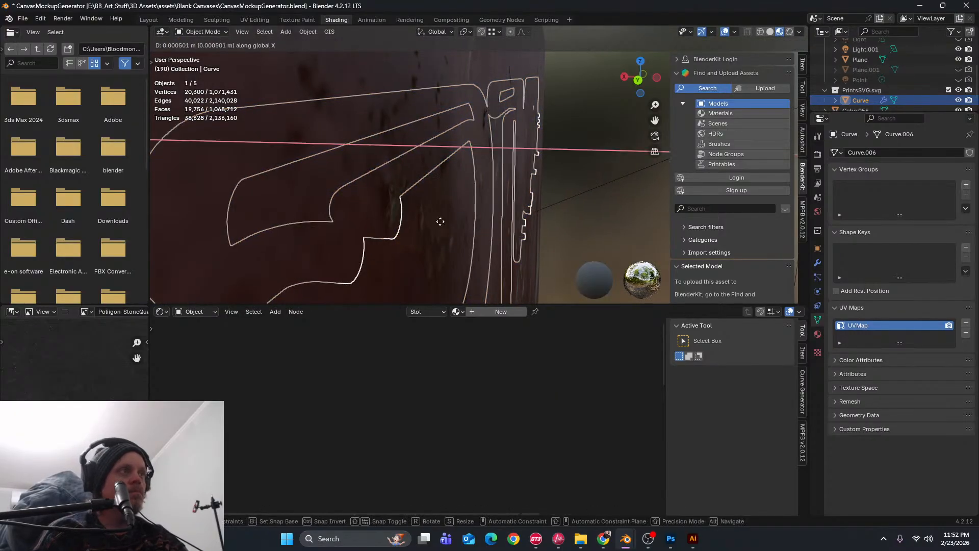
pyautogui.press('Escape')
pyautogui.press('Tab')
pyautogui.press('Tab')
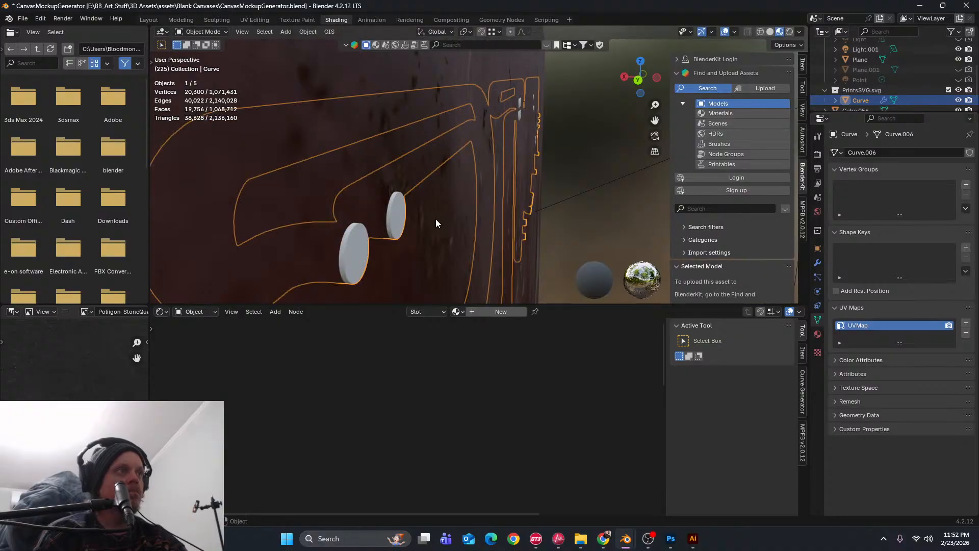
# Move the lettering slightly along the global X axis to adjust its depth in the wall
pyautogui.press('g')
pyautogui.press('x')
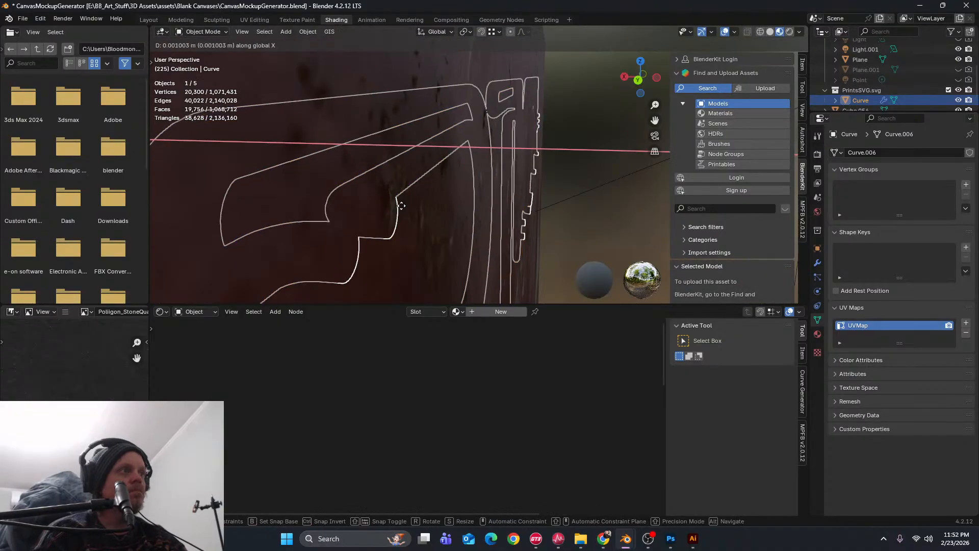
pyautogui.click(409, 207)
# Enter Edit Mode on the lettering and box-select all its tube ends from behind the wall
pyautogui.moveTo(365, 247); pyautogui.dragTo(300, 199, button='middle')
pyautogui.scroll(-5, 378, 194)
pyautogui.press('Tab')
pyautogui.moveTo(378, 194); pyautogui.dragTo(337, 194, button='middle')
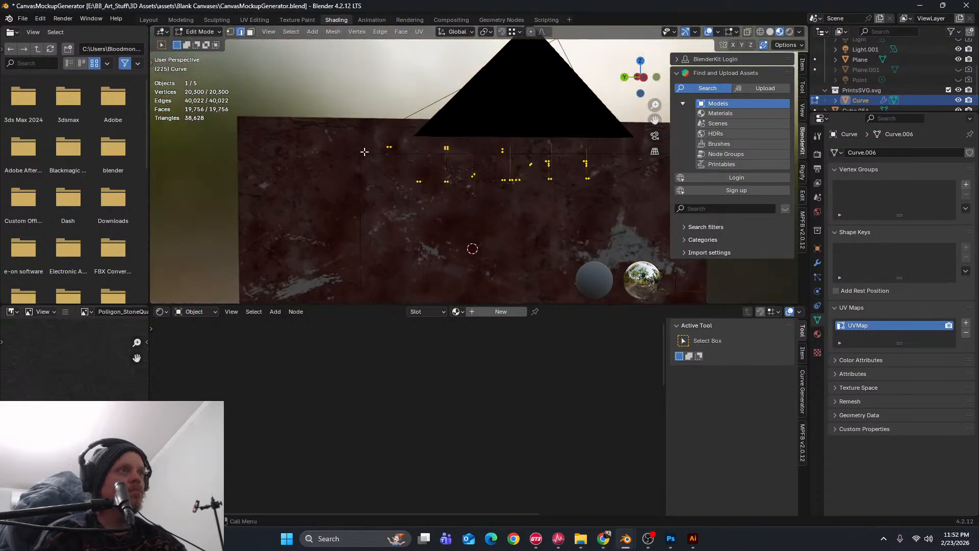
pyautogui.moveTo(350, 131); pyautogui.dragTo(618, 212)
pyautogui.scroll(9, 485, 198)
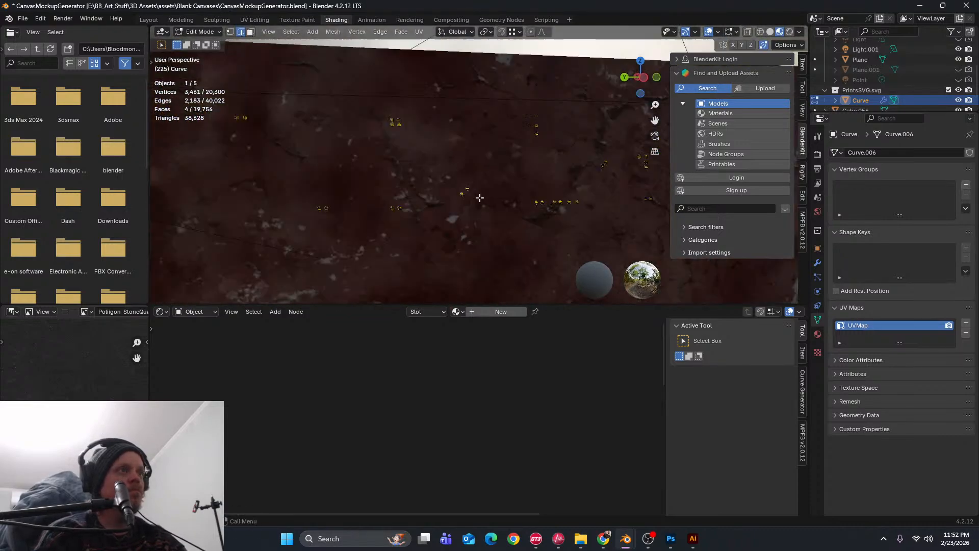
pyautogui.moveTo(411, 239); pyautogui.dragTo(396, 159, button='middle')
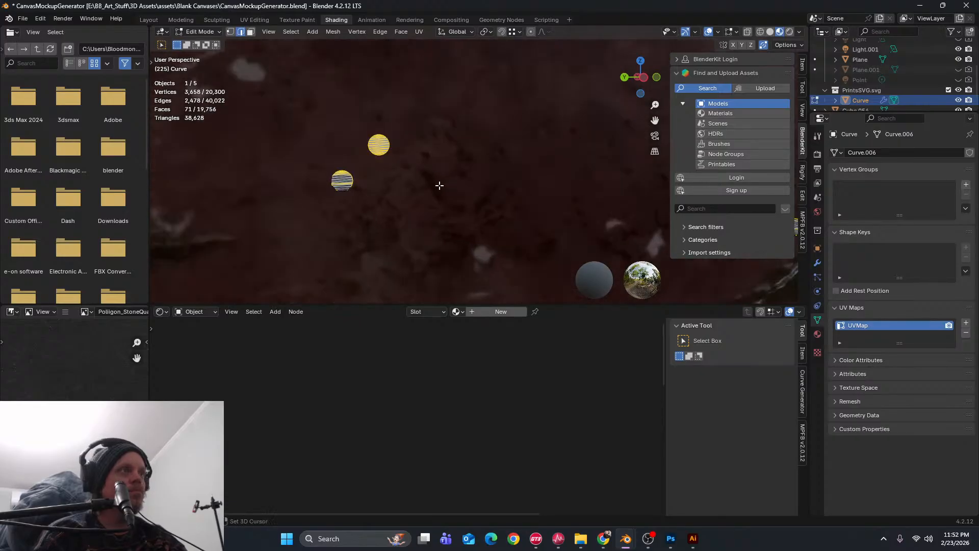
pyautogui.keyDown('shift'); pyautogui.moveTo(398, 217); pyautogui.dragTo(398, 217); pyautogui.keyUp('shift')
pyautogui.scroll(-6, 530, 192)
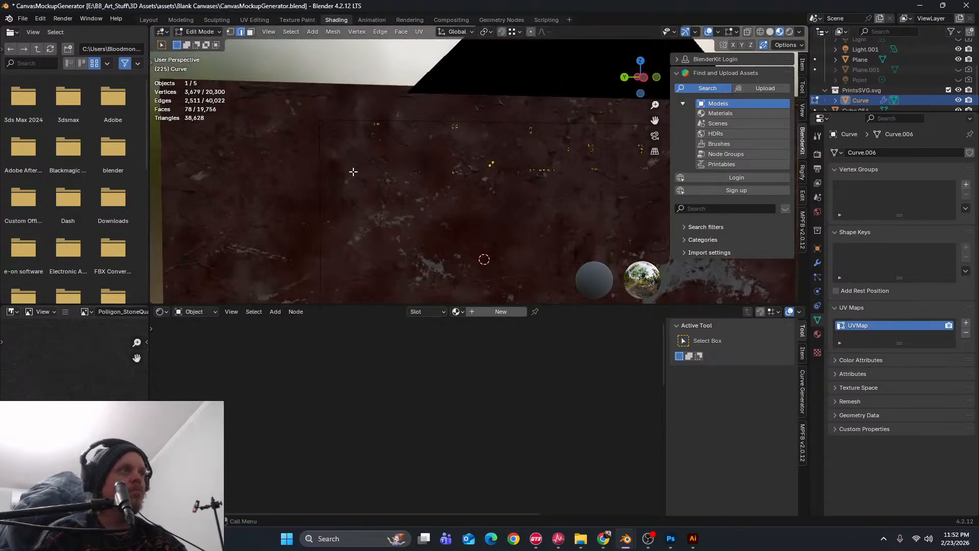
# Clear the selection and box-select only the cluster of four tube ends behind the wall
pyautogui.scroll(4, 369, 132)
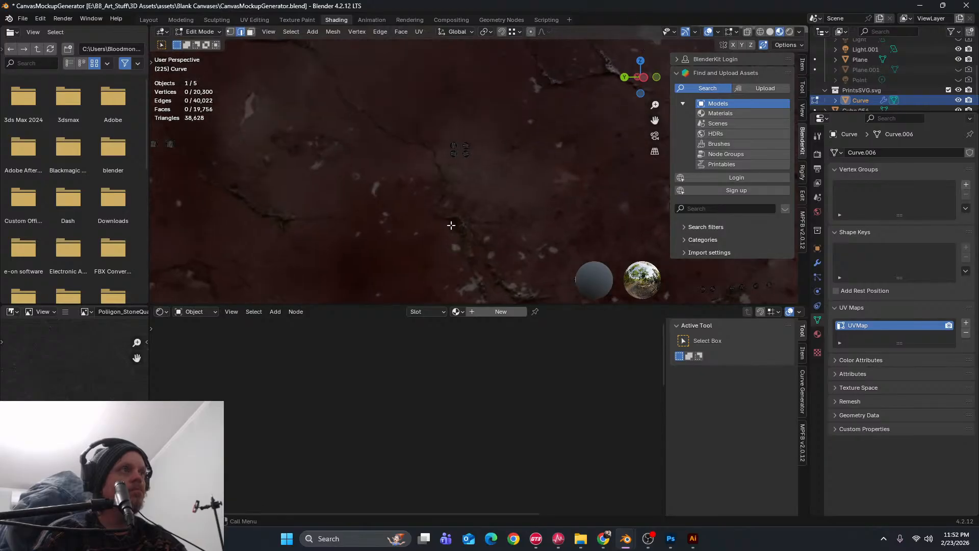
pyautogui.scroll(-5, 518, 189)
pyautogui.keyDown('shift'); pyautogui.moveTo(341, 163); pyautogui.dragTo(264, 140, button='middle'); pyautogui.keyUp('shift')
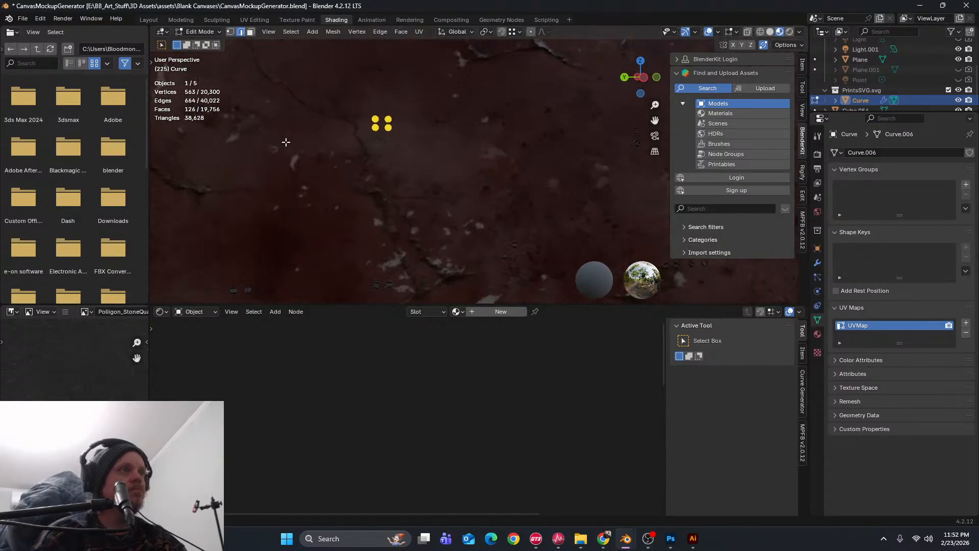
pyautogui.scroll(4, 402, 124)
pyautogui.keyDown('shift'); pyautogui.moveTo(304, 113); pyautogui.dragTo(463, 189, button='middle'); pyautogui.keyUp('shift')
pyautogui.scroll(2, 462, 190)
pyautogui.scroll(6, 463, 190)
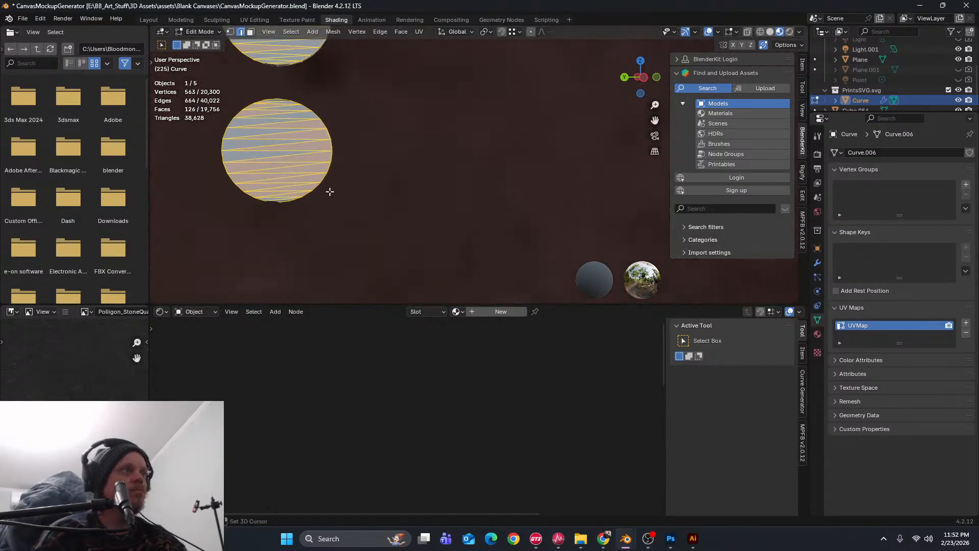
pyautogui.scroll(-5, 478, 233)
pyautogui.moveTo(291, 62); pyautogui.dragTo(571, 250)
pyautogui.scroll(-3, 488, 264)
pyautogui.scroll(-4, 488, 264)
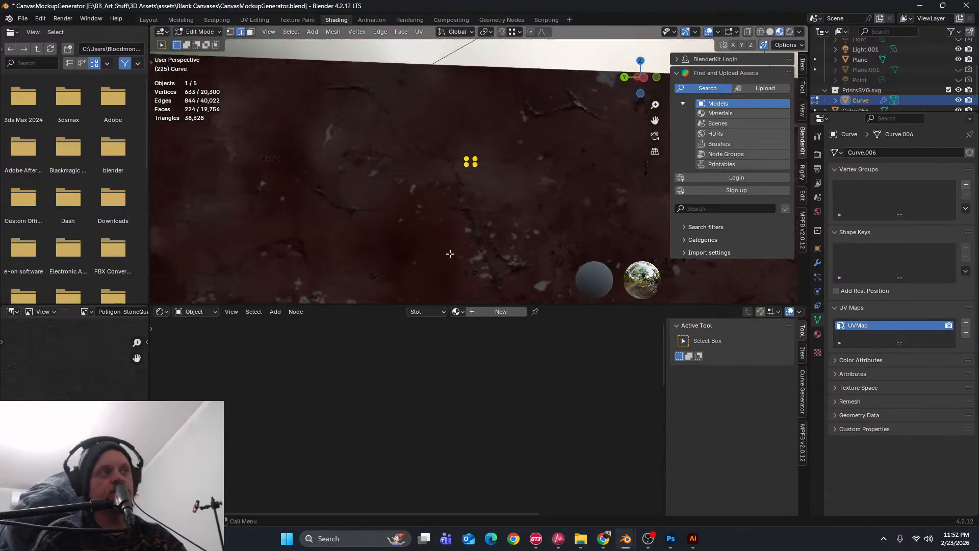
# In vertex select mode, select the rim loops of all four tube ends in the cluster behind the wall
pyautogui.moveTo(448, 256); pyautogui.dragTo(435, 217, button='middle')
pyautogui.scroll(5, 399, 170)
pyautogui.scroll(12, 459, 199)
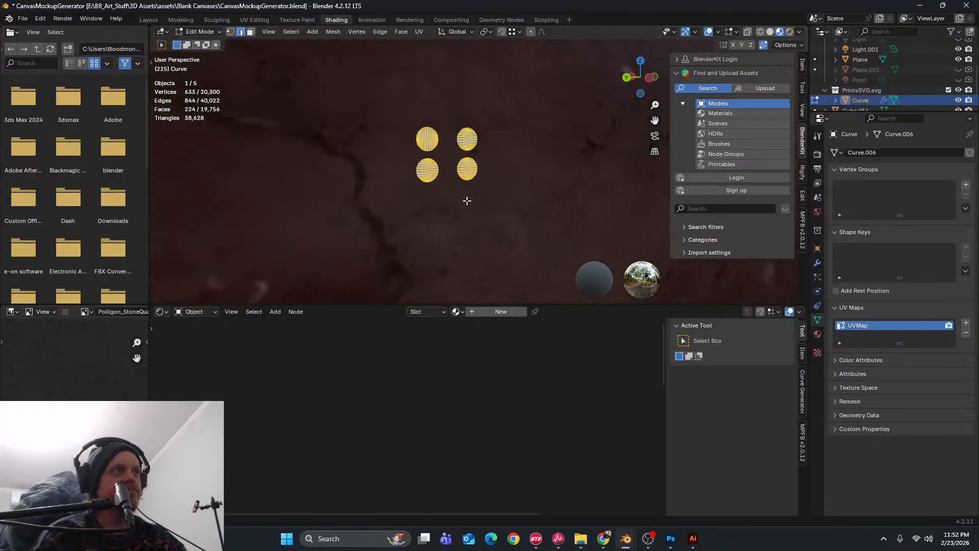
pyautogui.scroll(3, 561, 204)
pyautogui.click(556, 198)
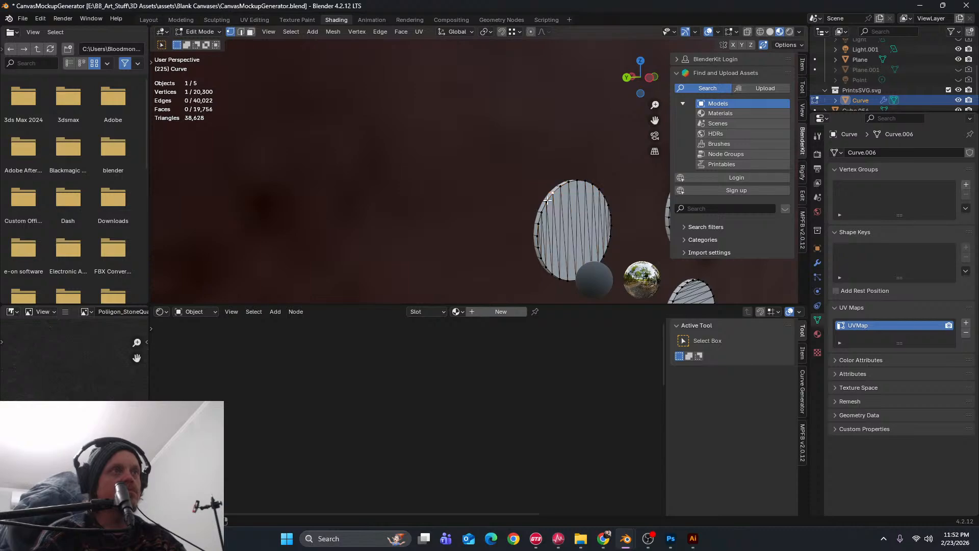
pyautogui.moveTo(576, 224); pyautogui.dragTo(474, 232, button='middle')
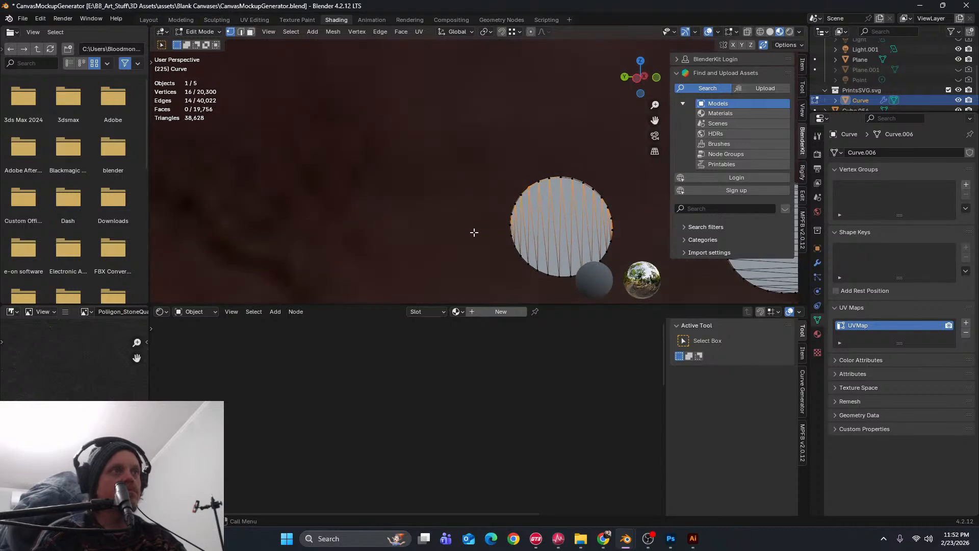
pyautogui.keyDown('shift'); pyautogui.moveTo(617, 231); pyautogui.dragTo(423, 227, button='middle'); pyautogui.keyUp('shift')
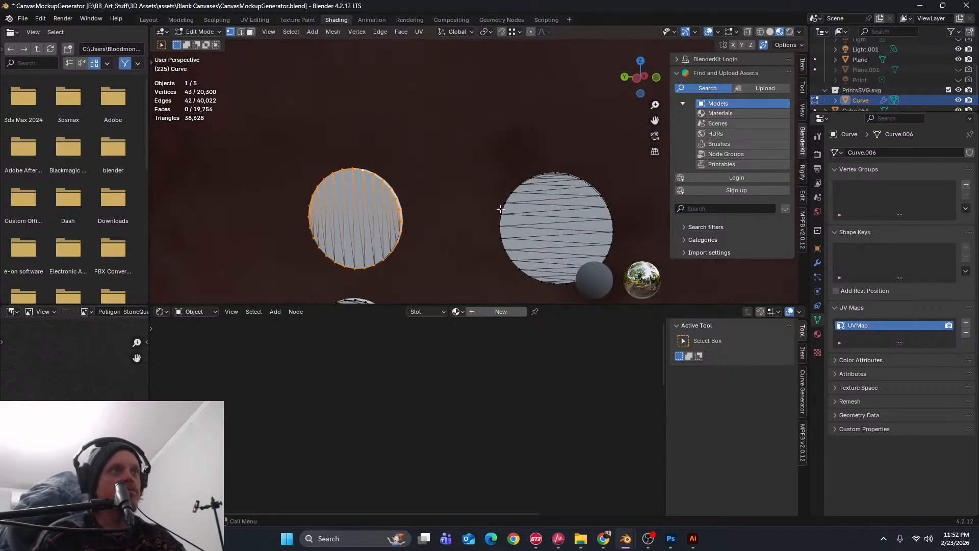
pyautogui.scroll(2, 576, 187)
pyautogui.click(595, 181)
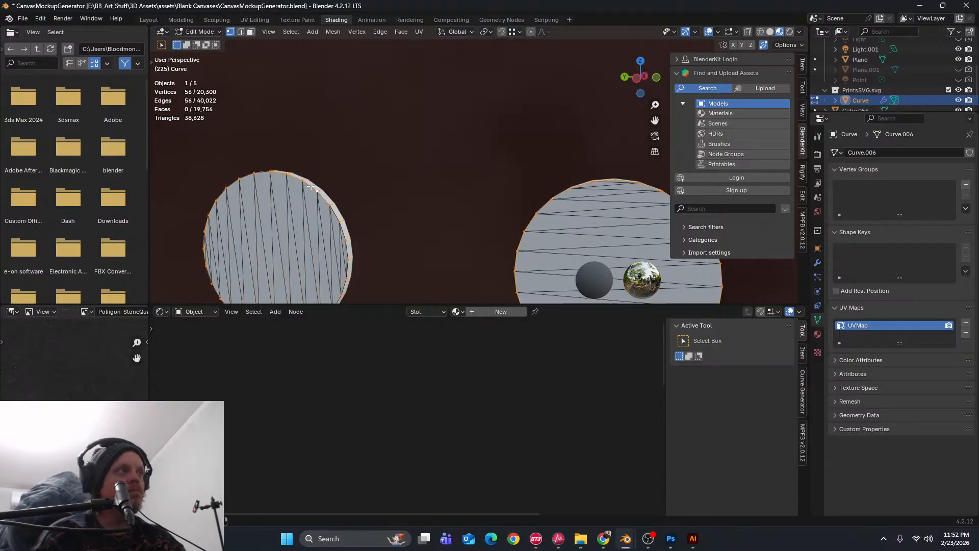
pyautogui.scroll(-5, 392, 246)
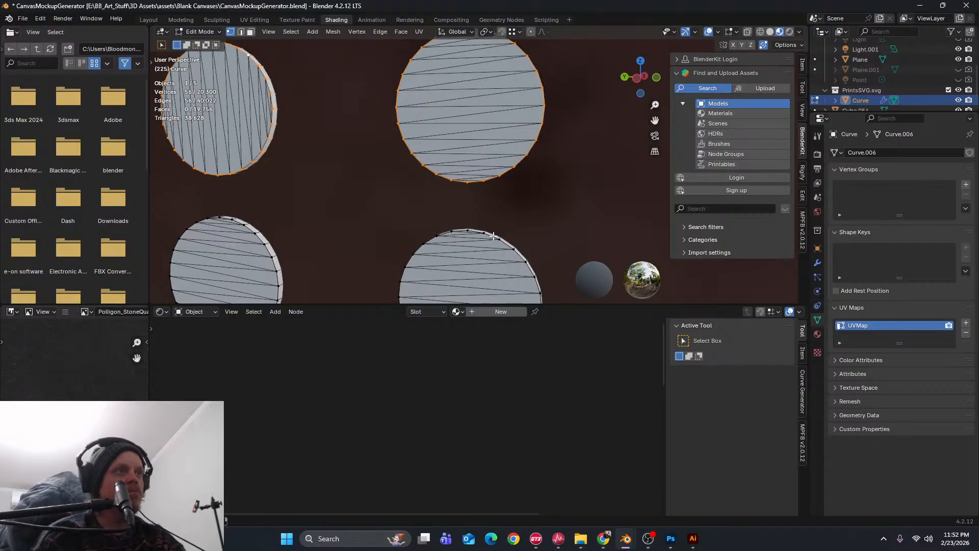
pyautogui.scroll(-15, 247, 228)
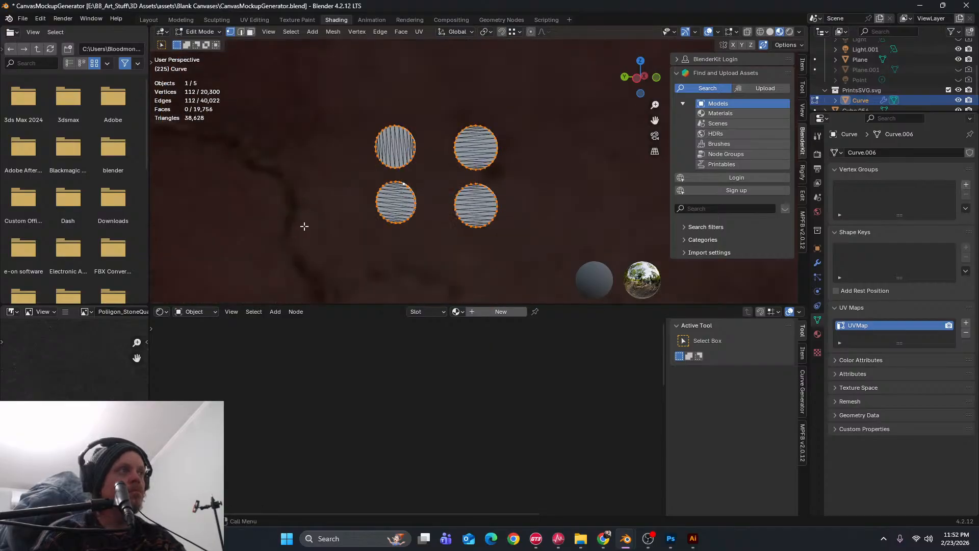
# Add the rim loops of the outermost upper pair of tube ends to the selection
pyautogui.keyDown('shift'); pyautogui.moveTo(403, 220); pyautogui.dragTo(470, 138, button='middle'); pyautogui.keyUp('shift')
pyautogui.scroll(6, 470, 138)
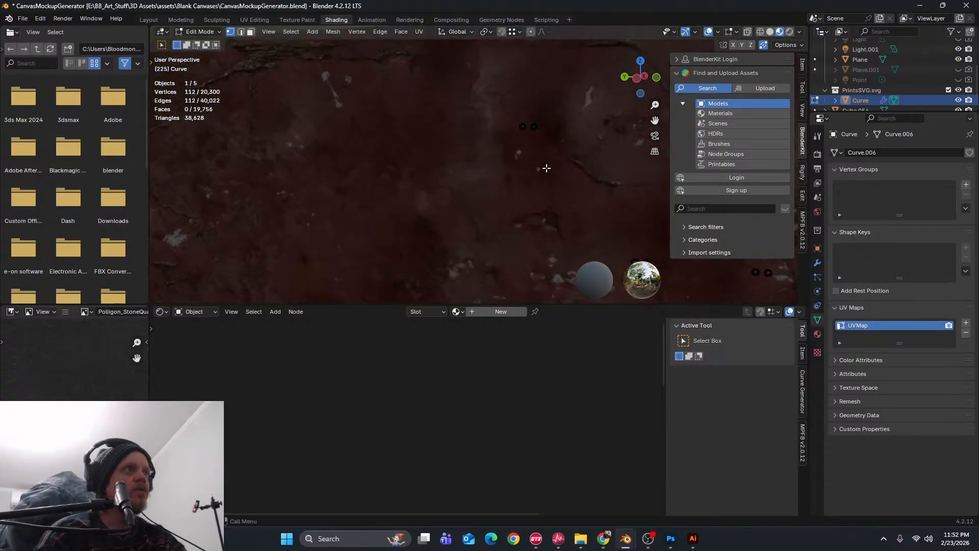
pyautogui.scroll(8, 475, 175)
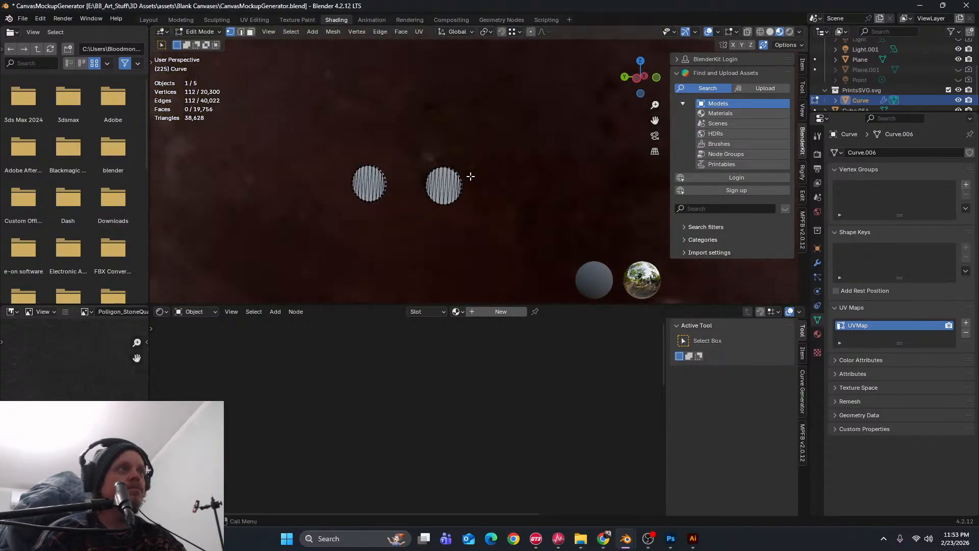
pyautogui.moveTo(309, 202); pyautogui.dragTo(328, 178, button='middle')
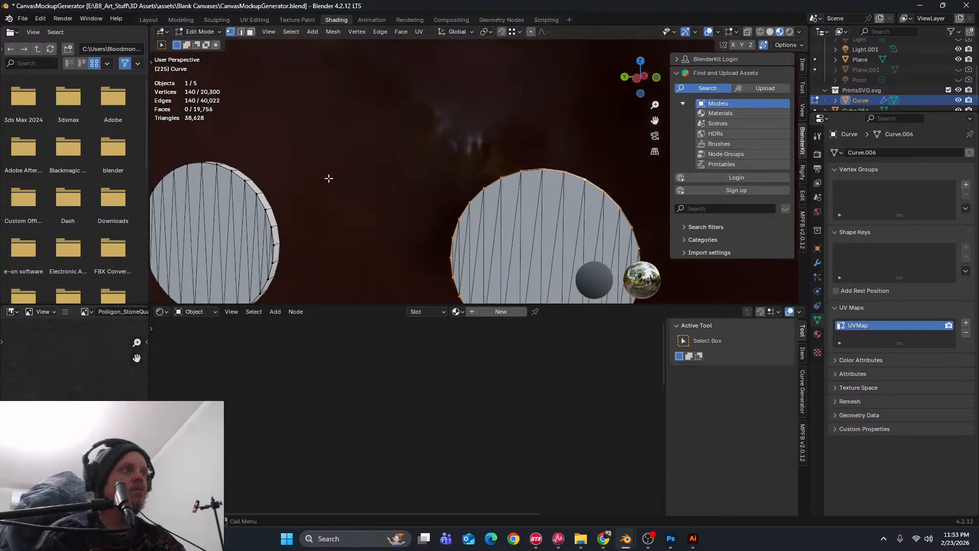
pyautogui.scroll(-10, 318, 193)
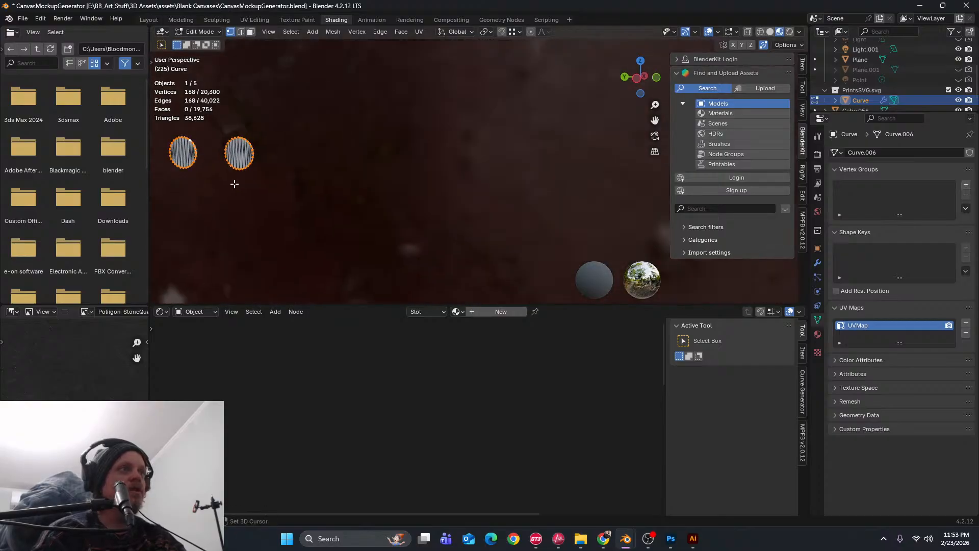
# Add the rim loops of the outermost lower pair of tube ends to the selection
pyautogui.keyDown('shift'); pyautogui.moveTo(540, 227); pyautogui.dragTo(317, 140, button='middle'); pyautogui.keyUp('shift')
pyautogui.keyDown('shift'); pyautogui.moveTo(352, 234); pyautogui.dragTo(546, 87, button='middle'); pyautogui.keyUp('shift')
pyautogui.scroll(4, 397, 165)
pyautogui.scroll(3, 397, 165)
pyautogui.keyDown('shift'); pyautogui.moveTo(398, 166); pyautogui.dragTo(546, 173, button='middle'); pyautogui.keyUp('shift')
pyautogui.scroll(2, 462, 165)
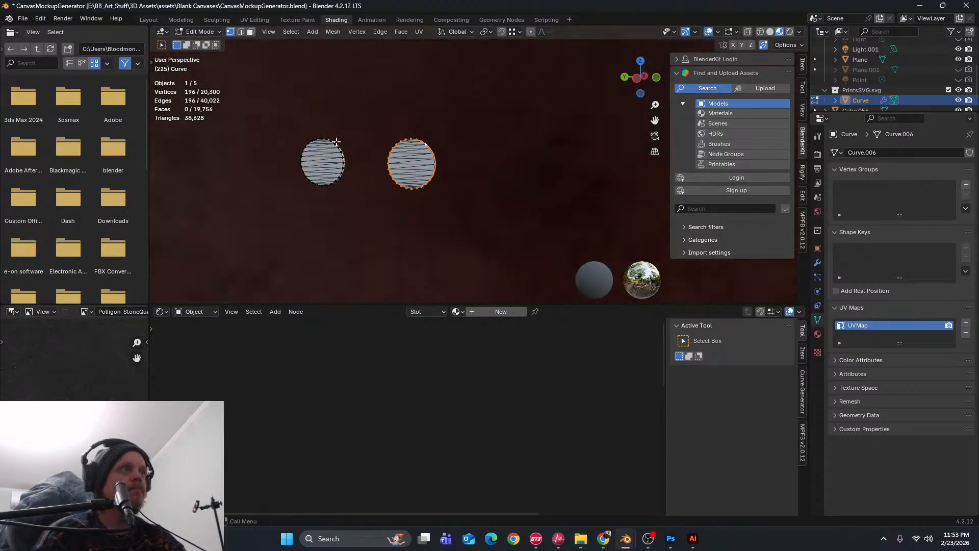
pyautogui.scroll(-4, 543, 168)
# Add the rim loops of the pair of tube ends directly below the four-end cluster to the selection
pyautogui.keyDown('shift'); pyautogui.moveTo(480, 175); pyautogui.dragTo(262, 179, button='middle'); pyautogui.keyUp('shift')
pyautogui.scroll(2, 262, 179)
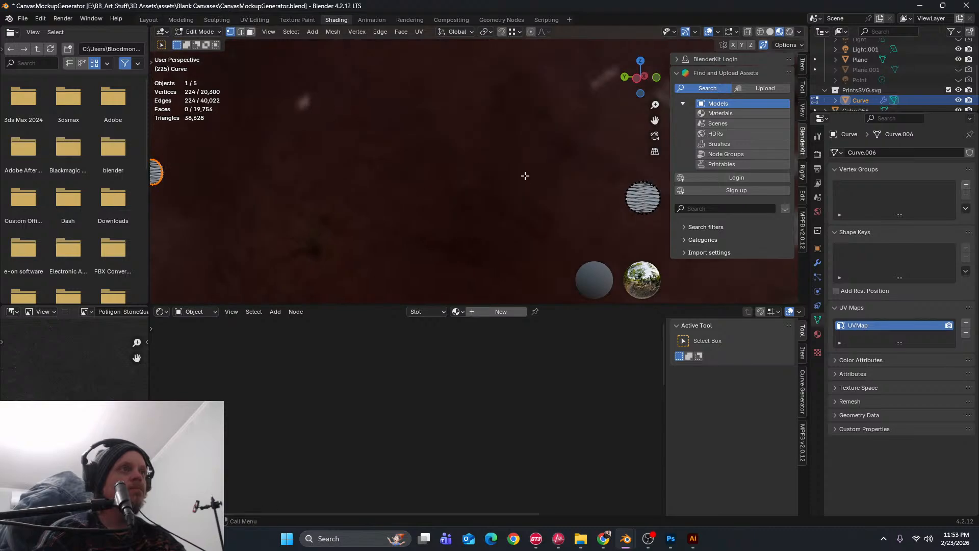
pyautogui.keyDown('shift'); pyautogui.moveTo(584, 185); pyautogui.dragTo(393, 179, button='middle'); pyautogui.keyUp('shift')
pyautogui.scroll(3, 395, 179)
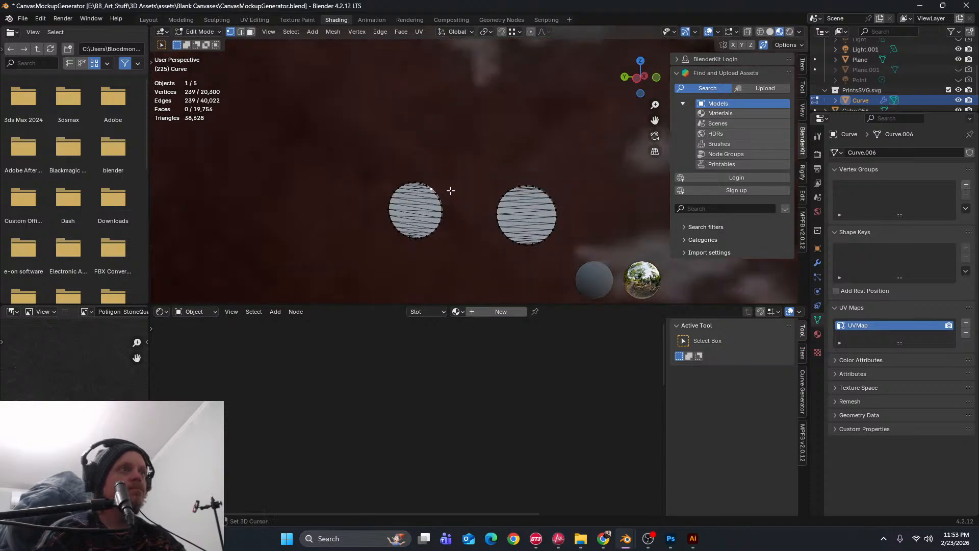
pyautogui.press('l')
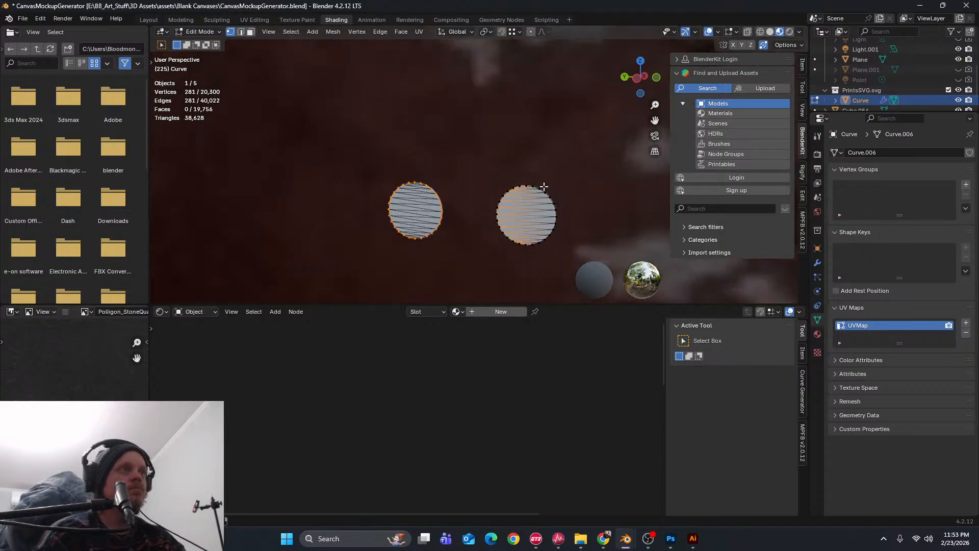
pyautogui.hotkey('shift', 'l')
pyautogui.scroll(3, 596, 211)
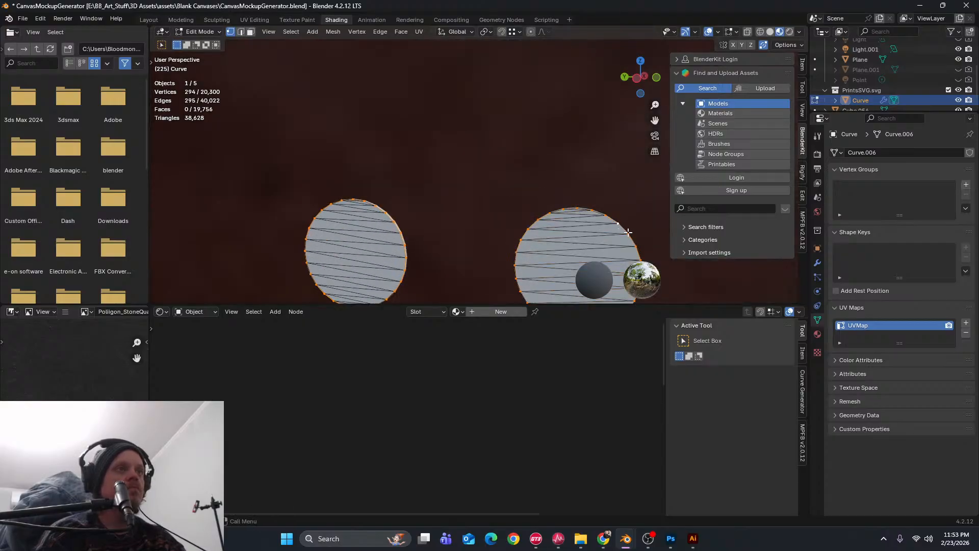
pyautogui.scroll(-18, 628, 233)
# Add the rim loops of the diagonally placed pair of tube ends near the middle of the lettering to the selection
pyautogui.keyDown('shift'); pyautogui.moveTo(555, 192); pyautogui.dragTo(479, 229, button='middle'); pyautogui.keyUp('shift')
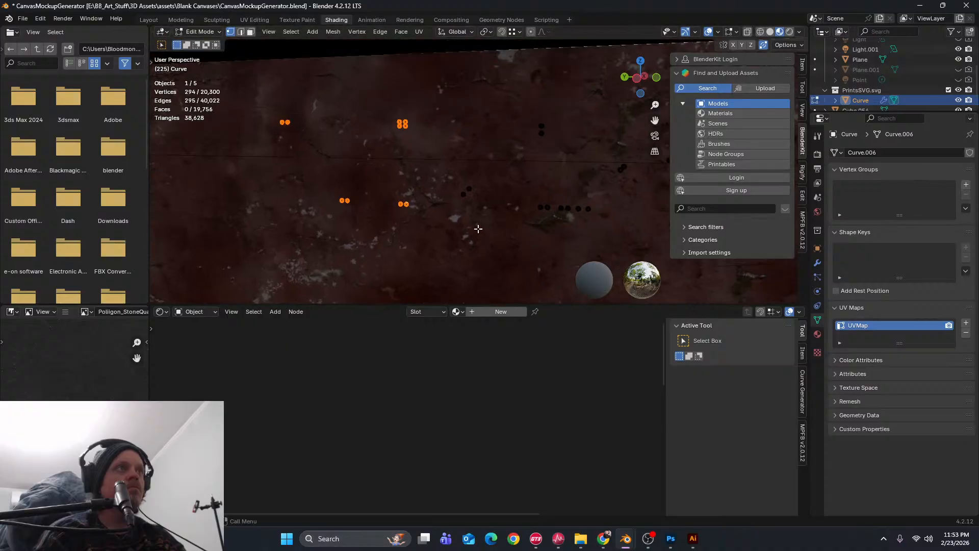
pyautogui.scroll(12, 478, 229)
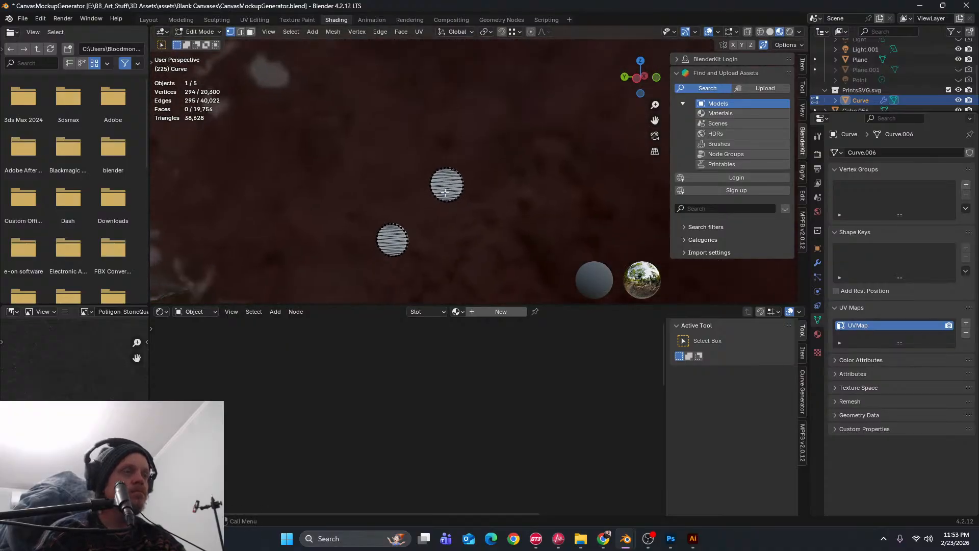
pyautogui.scroll(4, 445, 190)
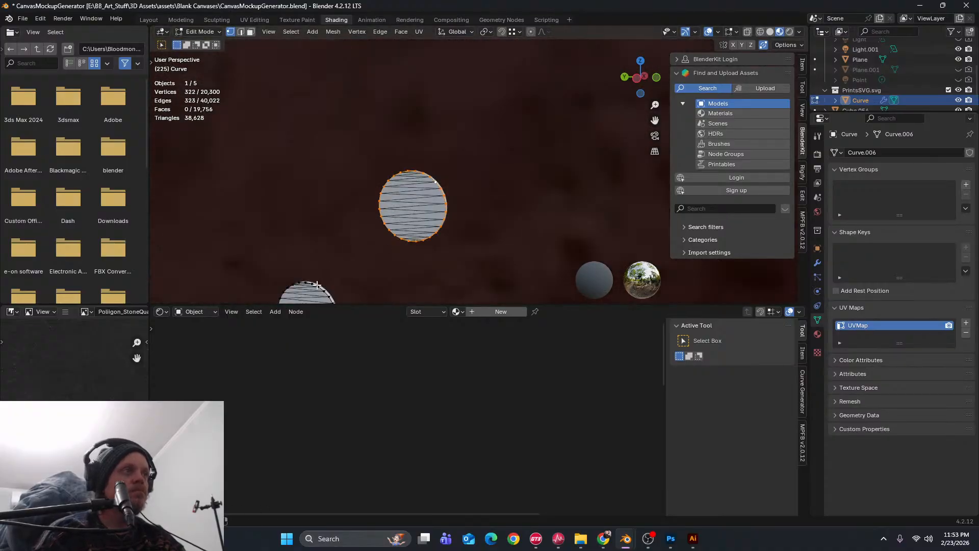
pyautogui.scroll(-8, 382, 267)
pyautogui.keyDown('shift'); pyautogui.moveTo(516, 208); pyautogui.dragTo(364, 218, button='middle'); pyautogui.keyUp('shift')
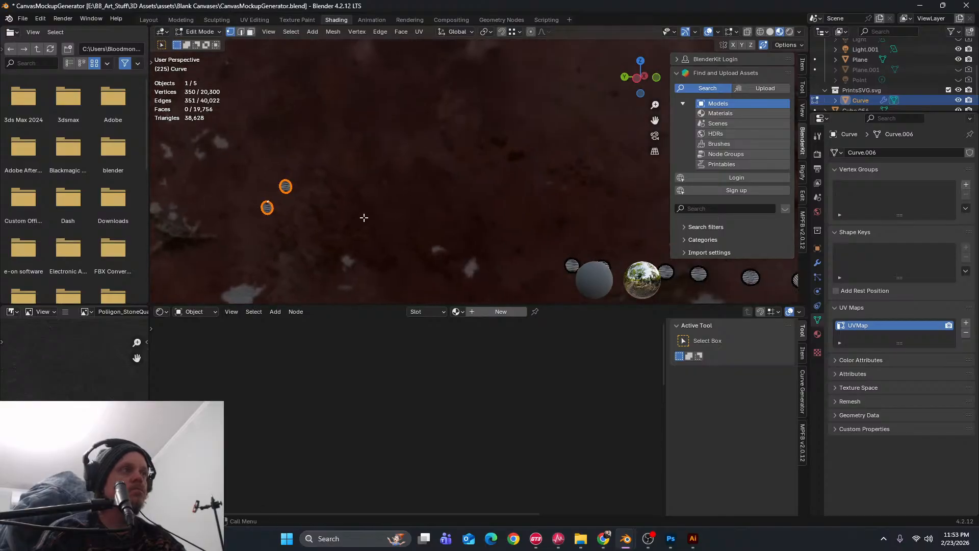
pyautogui.scroll(3, 286, 208)
pyautogui.keyDown('shift'); pyautogui.moveTo(241, 209); pyautogui.dragTo(363, 219, button='middle'); pyautogui.keyUp('shift')
pyautogui.scroll(2, 265, 231)
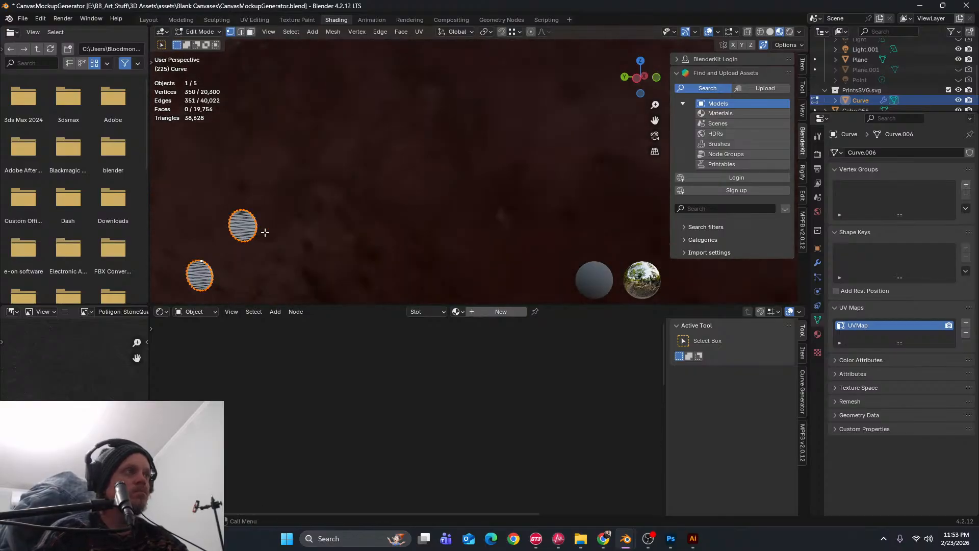
# Try to move the selected tube-end rims behind the wall
pyautogui.keyDown('shift'); pyautogui.moveTo(265, 231); pyautogui.dragTo(362, 219, button='middle'); pyautogui.keyUp('shift')
pyautogui.scroll(3, 449, 201)
pyautogui.press('g')
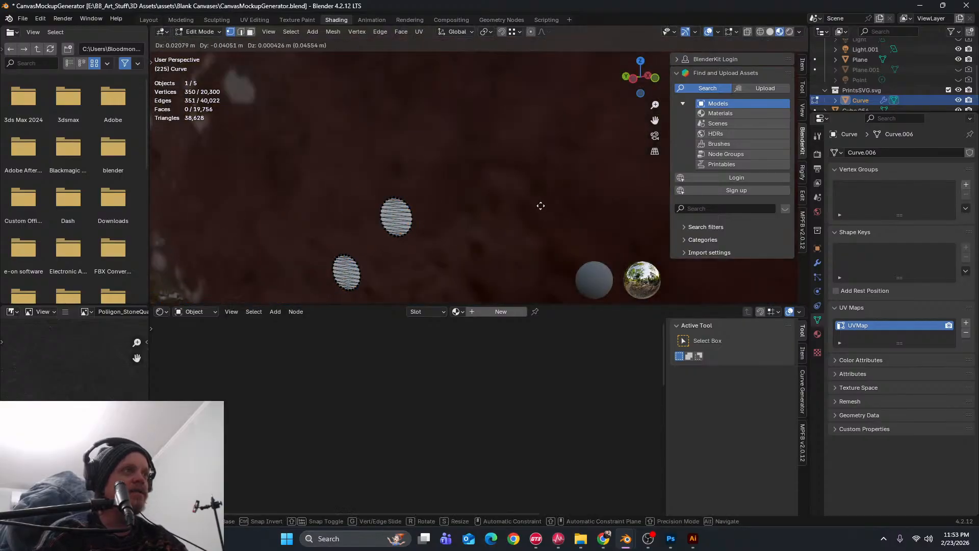
pyautogui.click(437, 195)
pyautogui.hotkey('ctrl', 'z')
# Undo the rim selection and the earlier edits until the PRINTS lettering is an unconverted curve in its original orientation
pyautogui.hotkey('ctrl', 'z')
pyautogui.hotkey('ctrl', 'z')
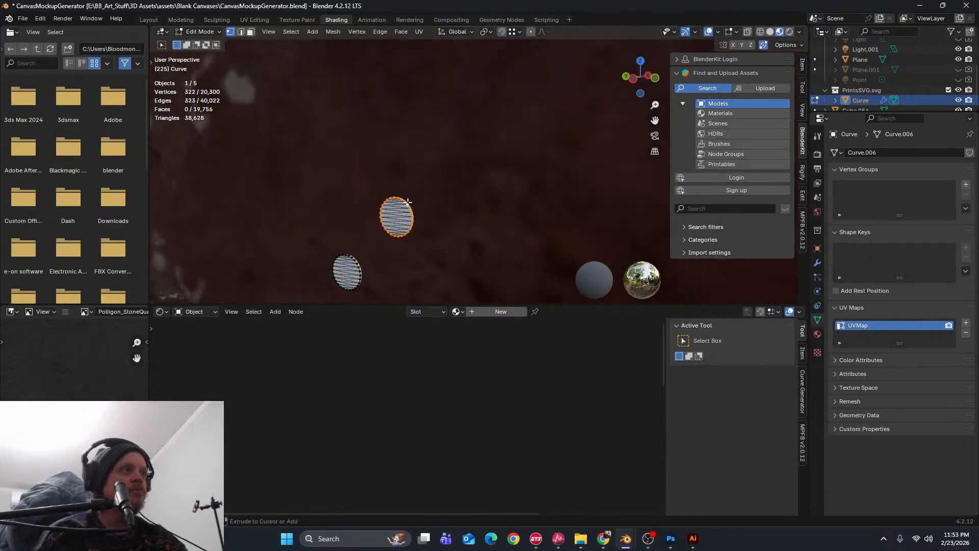
pyautogui.scroll(-12, 440, 191)
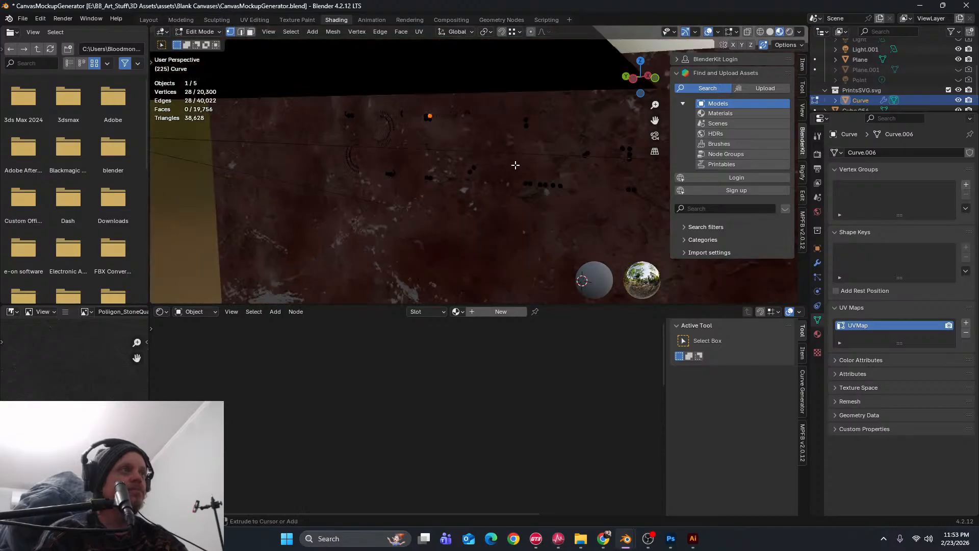
pyautogui.hotkey('ctrl', 'z')
pyautogui.hotkey('ctrl', 'z')
pyautogui.hotkey('ctrl', 'z')
pyautogui.hotkey('ctrl', 'z')
pyautogui.scroll(-4, 518, 166)
pyautogui.moveTo(518, 166); pyautogui.dragTo(329, 172, button='middle')
pyautogui.hotkey('ctrl', 'z')
pyautogui.hotkey('ctrl', 'z')
pyautogui.hotkey('ctrl', 'z')
pyautogui.hotkey('ctrl', 'z')
pyautogui.hotkey('ctrl', 'z')
pyautogui.hotkey('ctrl', 'z')
pyautogui.scroll(-5, 499, 183)
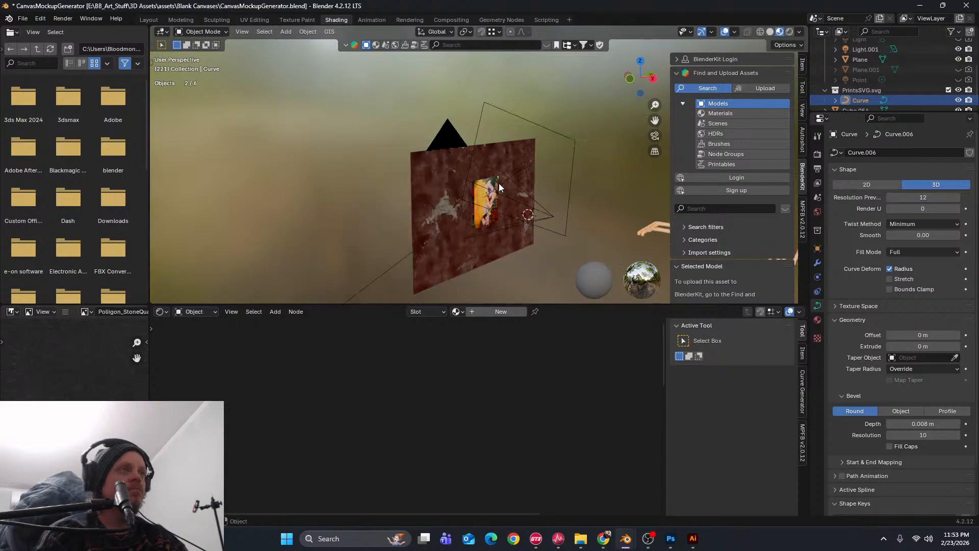
# Examine the roundness and bent ends of the lettering's curve tubes up close
pyautogui.keyDown('shift'); pyautogui.moveTo(499, 183); pyautogui.dragTo(434, 183, button='middle'); pyautogui.keyUp('shift')
pyautogui.scroll(4, 451, 248)
pyautogui.scroll(2, 487, 231)
pyautogui.scroll(2, 487, 231)
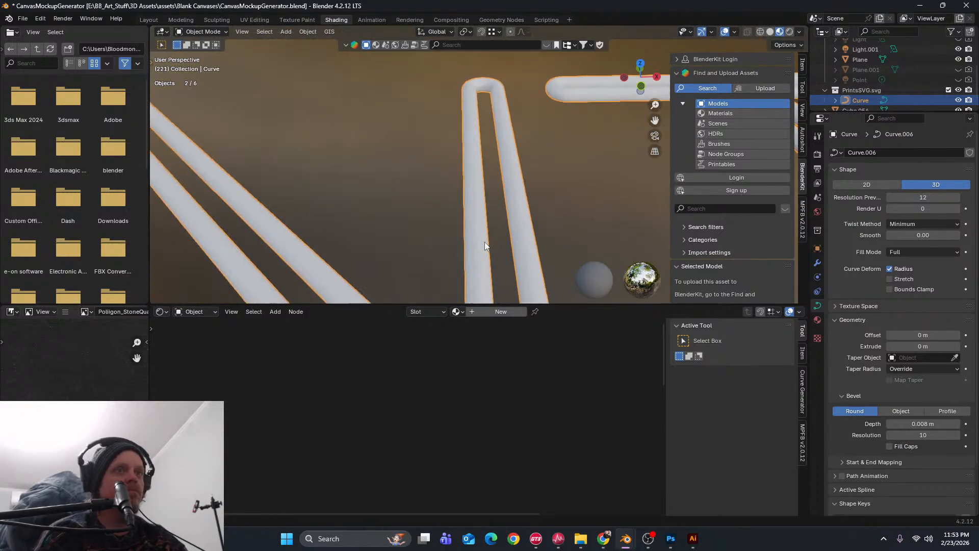
pyautogui.scroll(1, 484, 242)
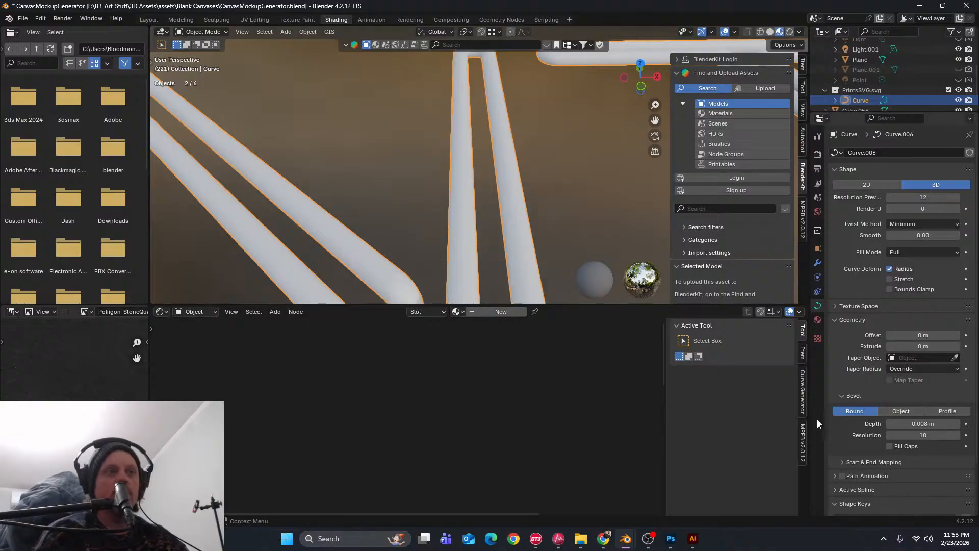
pyautogui.scroll(-4, 495, 239)
pyautogui.moveTo(495, 239); pyautogui.dragTo(500, 295, button='middle')
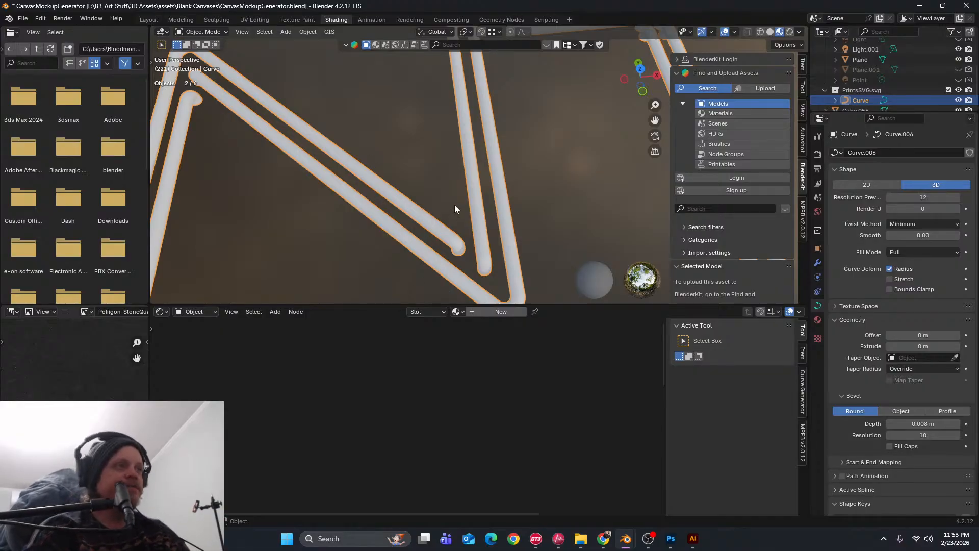
# Rotate the lettering 90° about the global Z axis and 90° about the global Y axis
pyautogui.scroll(-7, 453, 199)
pyautogui.write('rz')
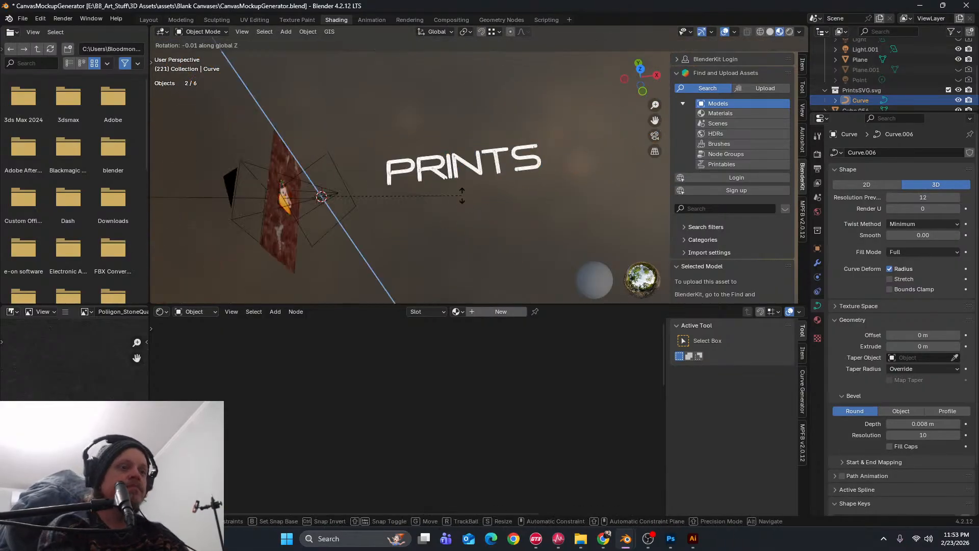
pyautogui.write('90')
pyautogui.press('Return')
pyautogui.write('ry')
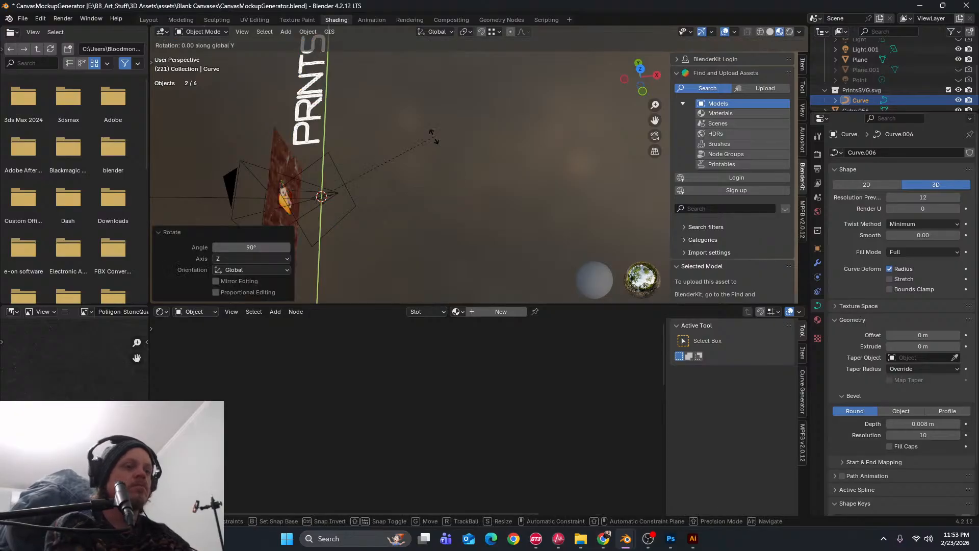
pyautogui.write('90')
pyautogui.press('Return')
# Move the lettering about -0.49 m along X and -2.27 m along Y so it sits in front of the wall
pyautogui.moveTo(424, 126); pyautogui.dragTo(456, 128, button='middle')
pyautogui.press('g')
pyautogui.press('x')
pyautogui.click(439, 107)
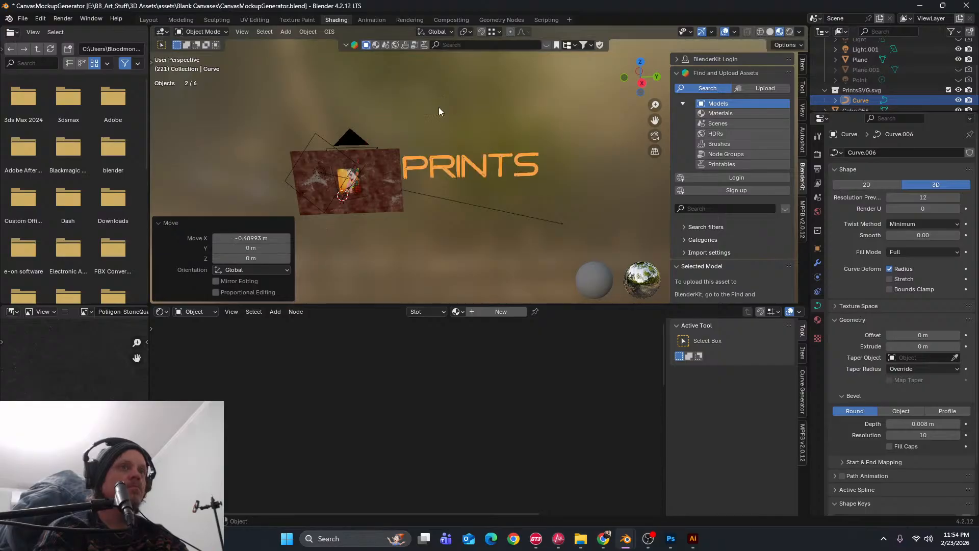
pyautogui.press('g')
pyautogui.press('y')
pyautogui.click(429, 134)
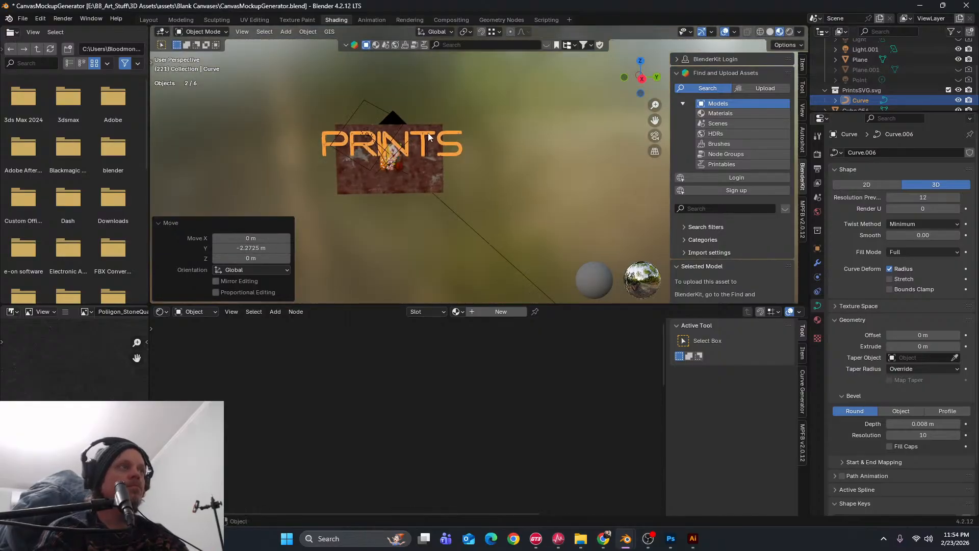
# Set the lettering's bevel resolution to 12 and convert the curve to a mesh
pyautogui.scroll(6, 461, 180)
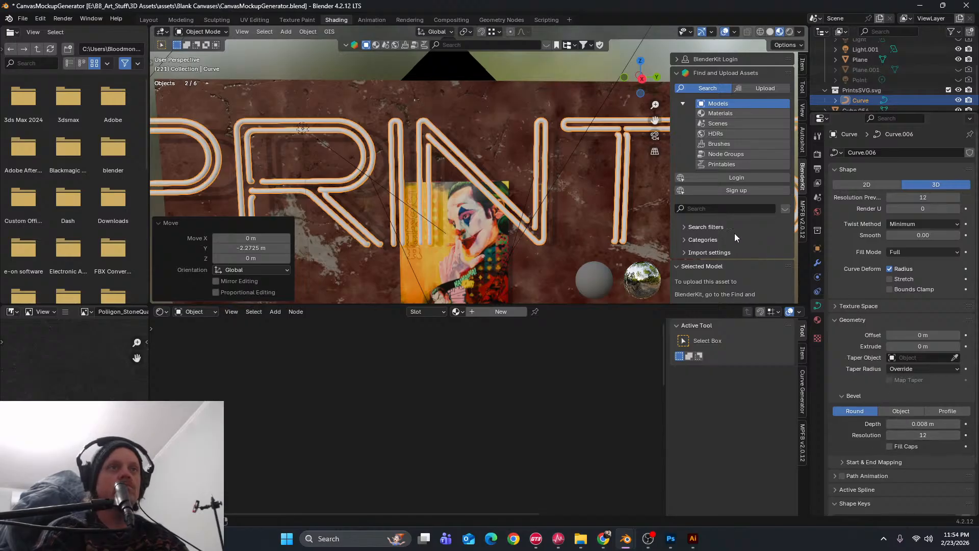
pyautogui.click(306, 32)
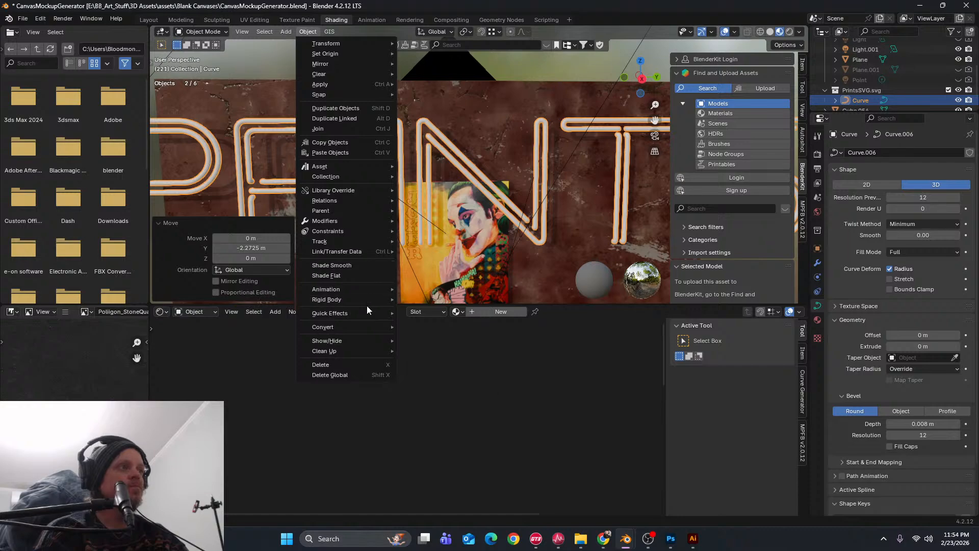
pyautogui.moveTo(378, 327)
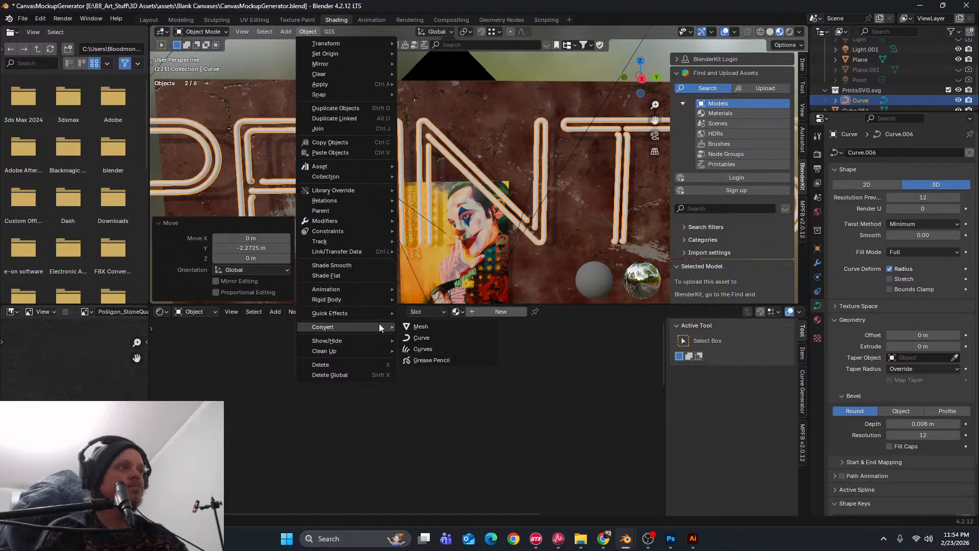
pyautogui.click(424, 329)
# Apply Shade Auto Smooth to the lettering mesh and scale it to about 0.832
pyautogui.click(308, 33)
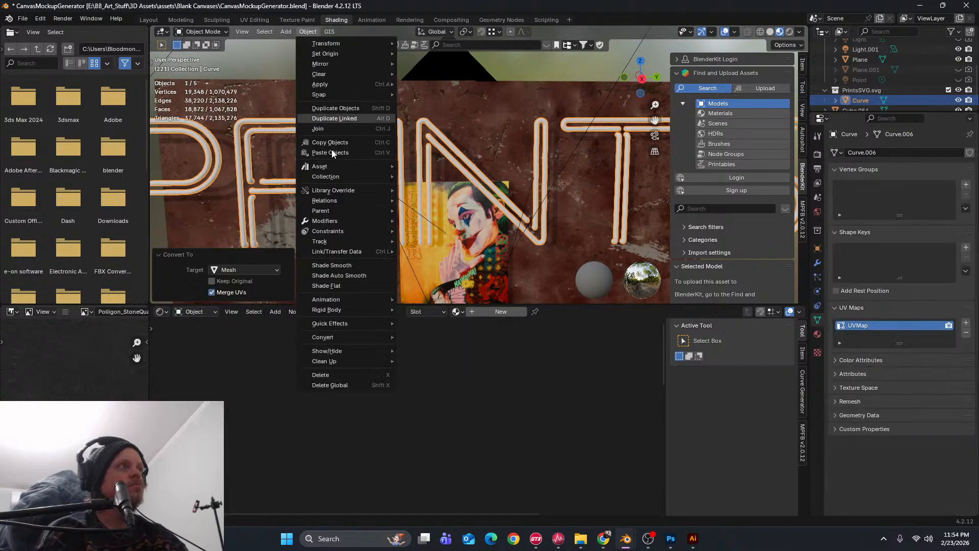
pyautogui.click(351, 276)
pyautogui.scroll(-3, 422, 186)
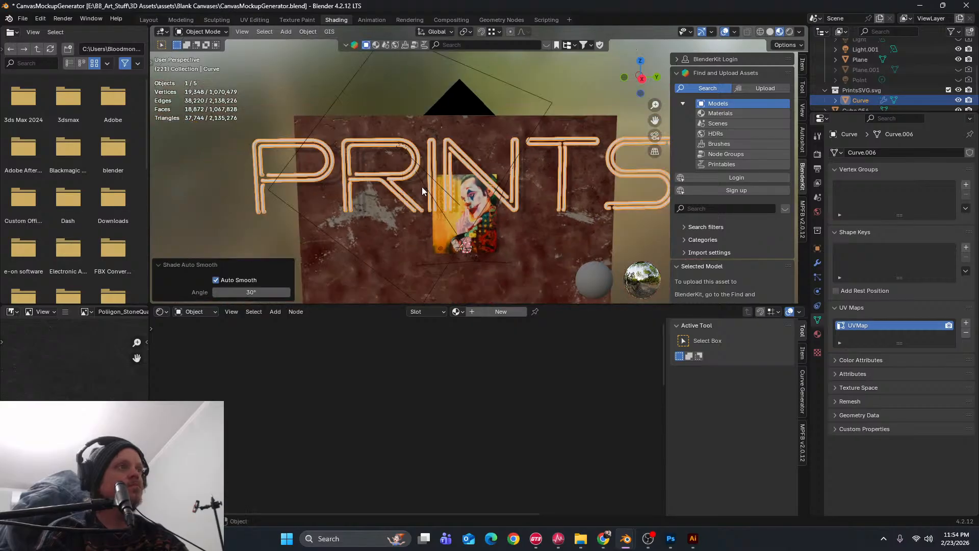
pyautogui.press('s')
pyautogui.click(473, 180)
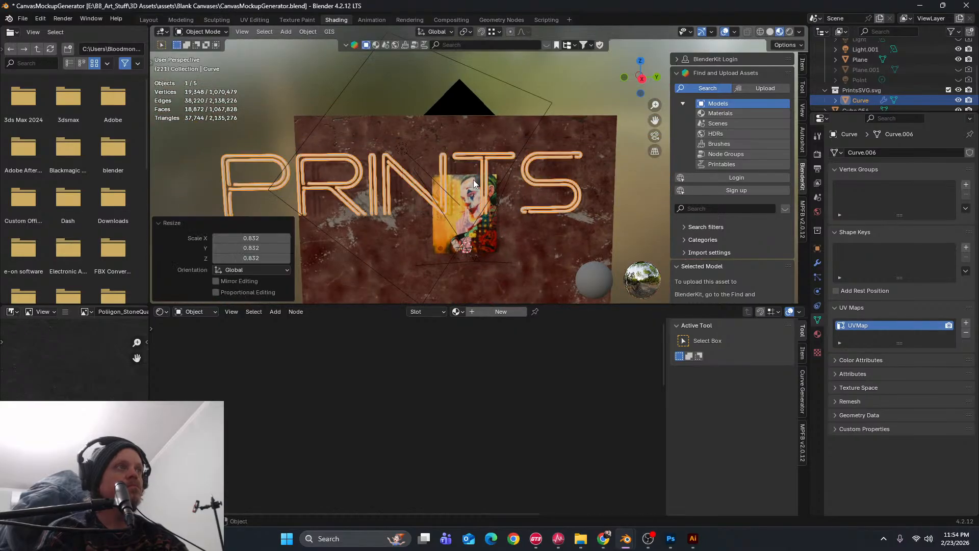
# Set the lettering's origin to its geometry and scale it to about 0.299 so it fits on the wall
pyautogui.click(308, 31)
pyautogui.moveTo(326, 53)
pyautogui.click(434, 65)
pyautogui.press('s')
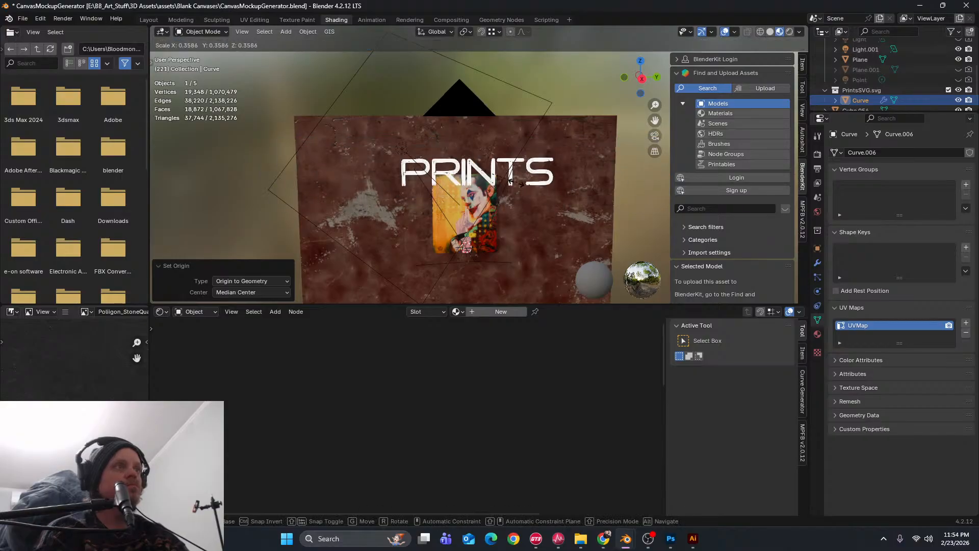
pyautogui.click(507, 188)
# Raise the lettering about 0.159 m along Z so it sits above the canvas
pyautogui.press('g')
pyautogui.press('z')
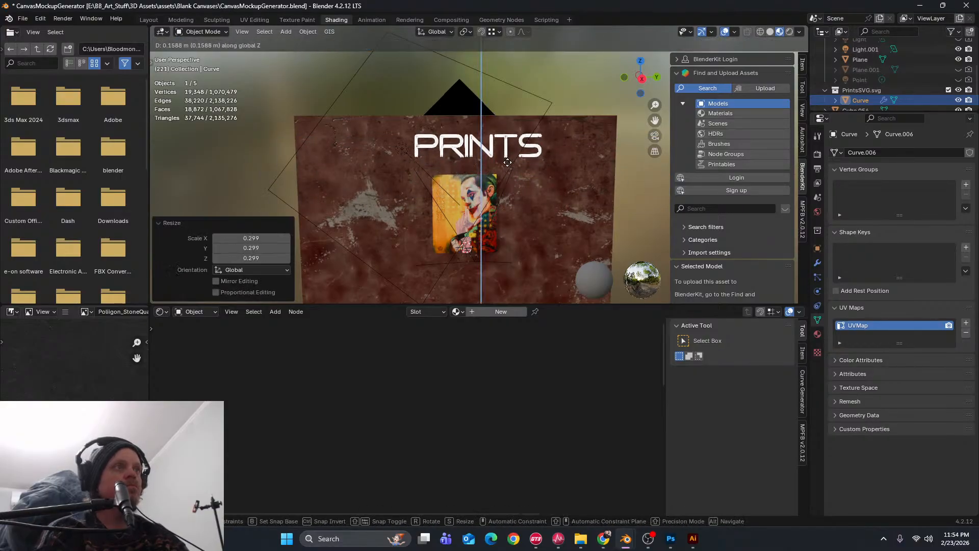
pyautogui.click(515, 168)
# Try to move the lettering against the wall along the Y axis
pyautogui.moveTo(515, 168); pyautogui.dragTo(486, 204, button='middle')
pyautogui.scroll(3, 486, 200)
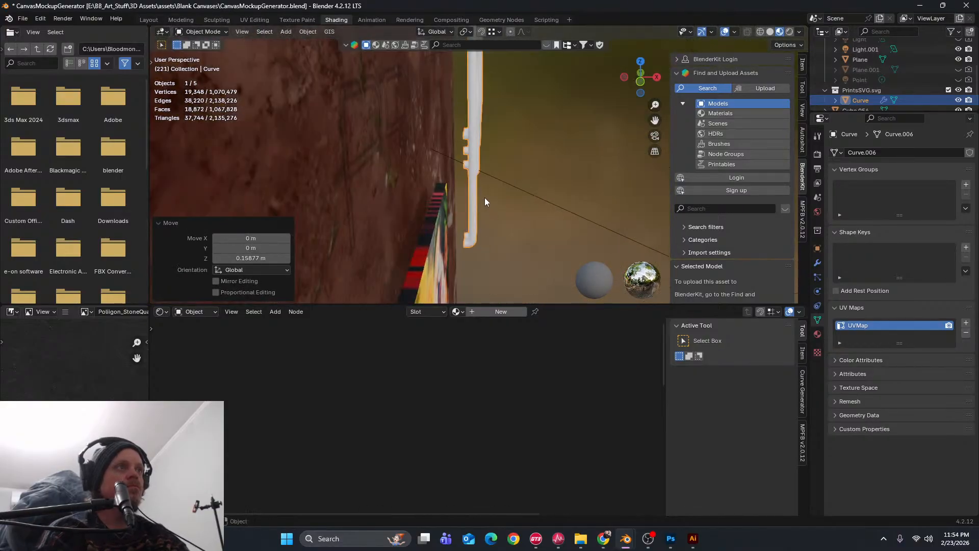
pyautogui.press('g')
pyautogui.press('y')
pyautogui.click(440, 195)
pyautogui.hotkey('ctrl', 'z')
# Move the lettering about -0.09 m along X so its bent tube ends pass through the wall
pyautogui.press('g')
pyautogui.press('x')
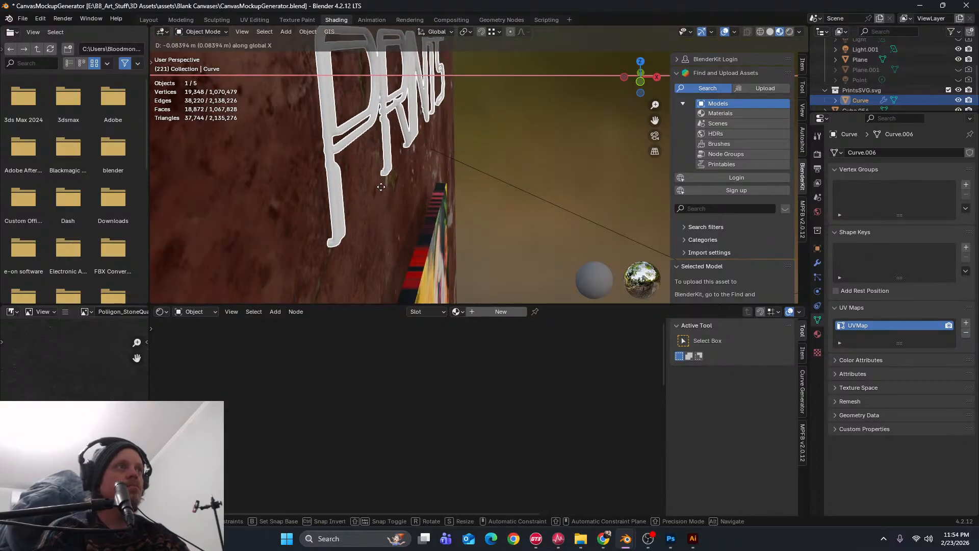
pyautogui.click(378, 182)
pyautogui.moveTo(377, 182); pyautogui.dragTo(451, 182, button='middle')
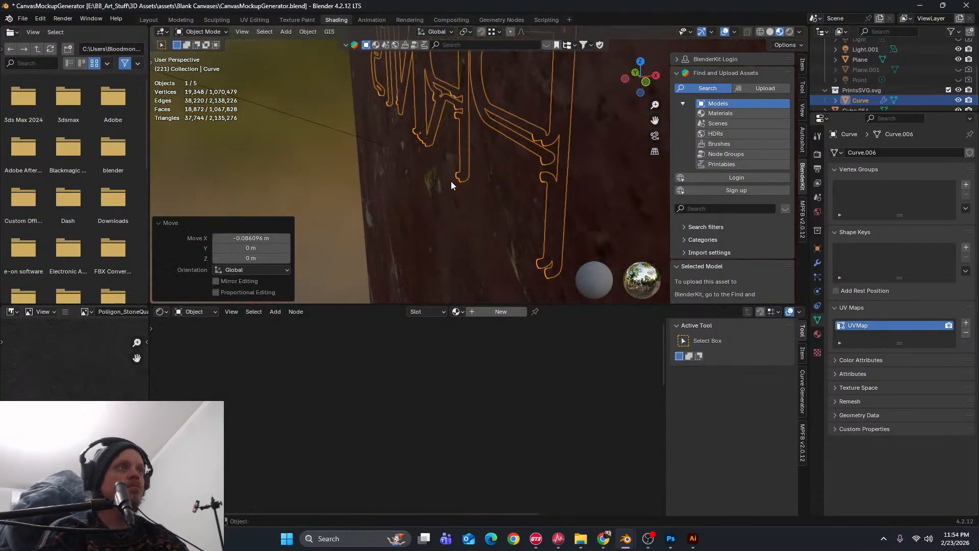
pyautogui.press('g')
pyautogui.press('x')
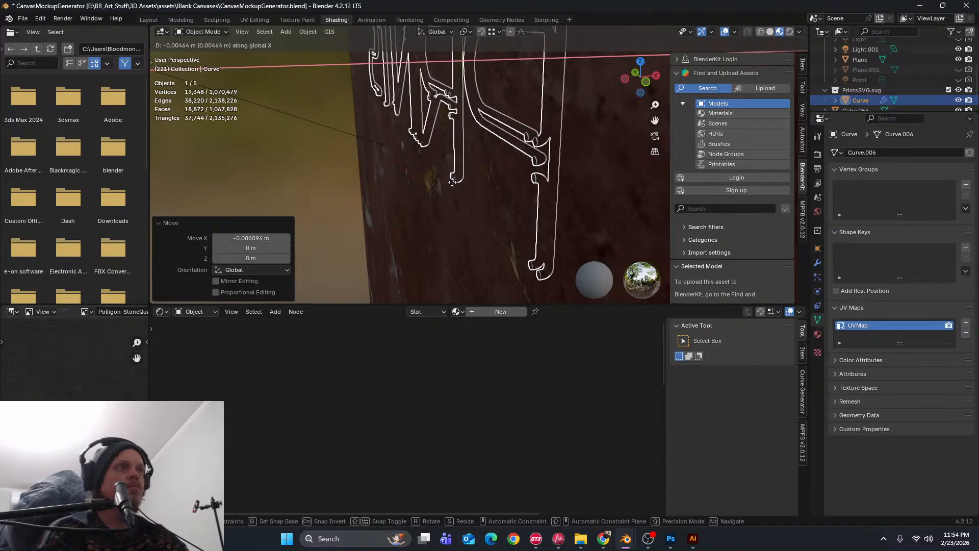
pyautogui.click(452, 182)
# In Edit Mode, select the rim loops of the outermost cluster of four tube ends behind the wall
pyautogui.moveTo(452, 182); pyautogui.dragTo(365, 208, button='middle')
pyautogui.scroll(4, 366, 208)
pyautogui.press('Tab')
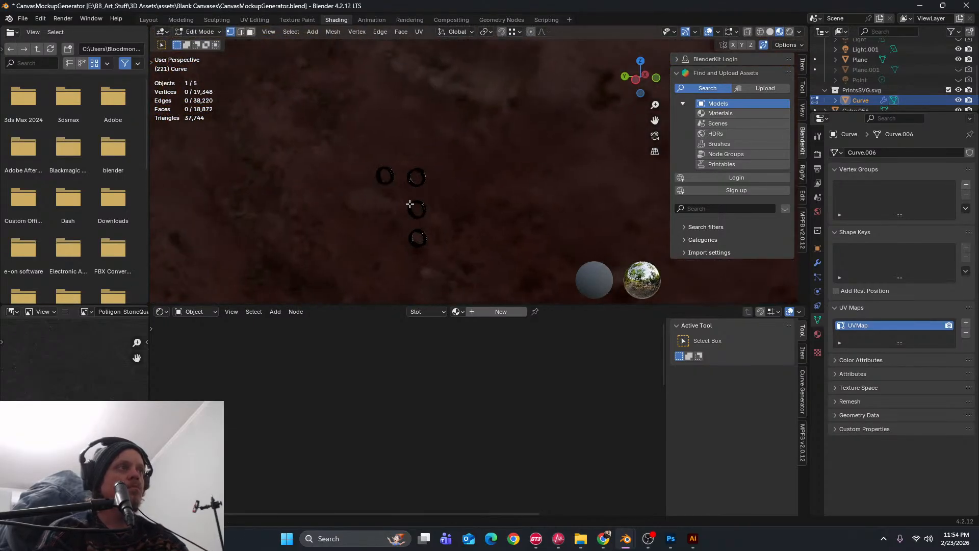
pyautogui.scroll(5, 328, 212)
pyautogui.scroll(3, 308, 213)
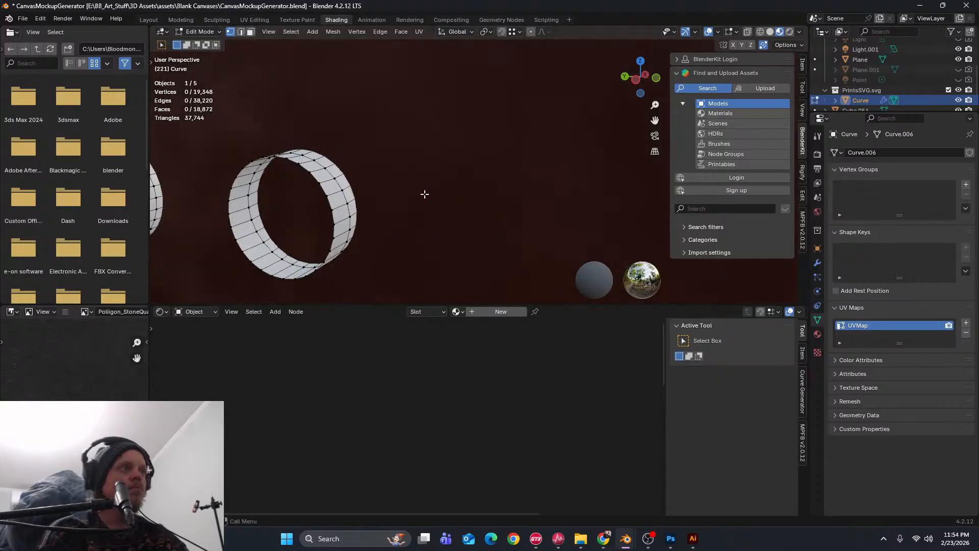
pyautogui.keyDown('alt'); pyautogui.keyDown('shift'); pyautogui.click(324, 192); pyautogui.keyUp('shift'); pyautogui.keyUp('alt')
pyautogui.scroll(-4, 326, 204)
pyautogui.keyDown('shift'); pyautogui.scroll(-2, 378, 243); pyautogui.keyUp('shift')
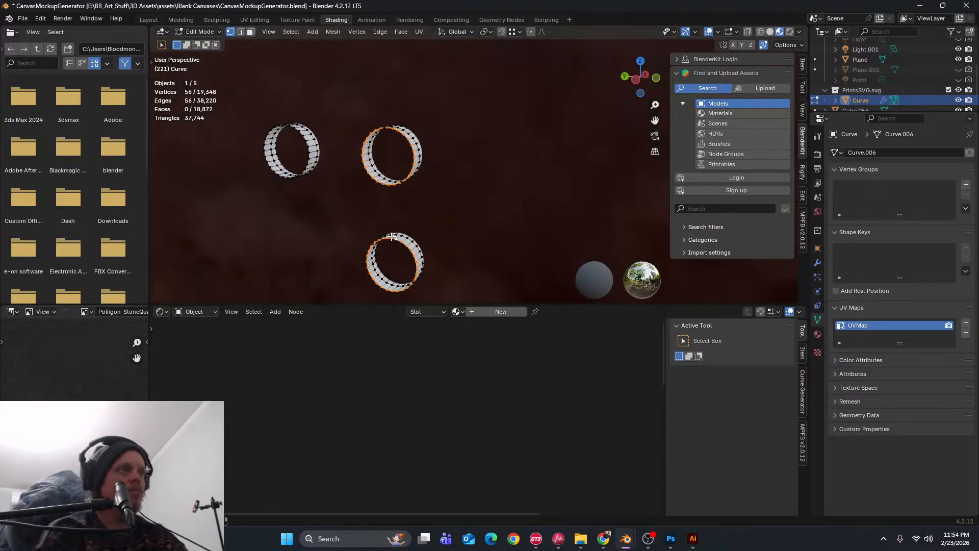
pyautogui.keyDown('shift'); pyautogui.moveTo(361, 228); pyautogui.dragTo(369, 72, button='middle'); pyautogui.keyUp('shift')
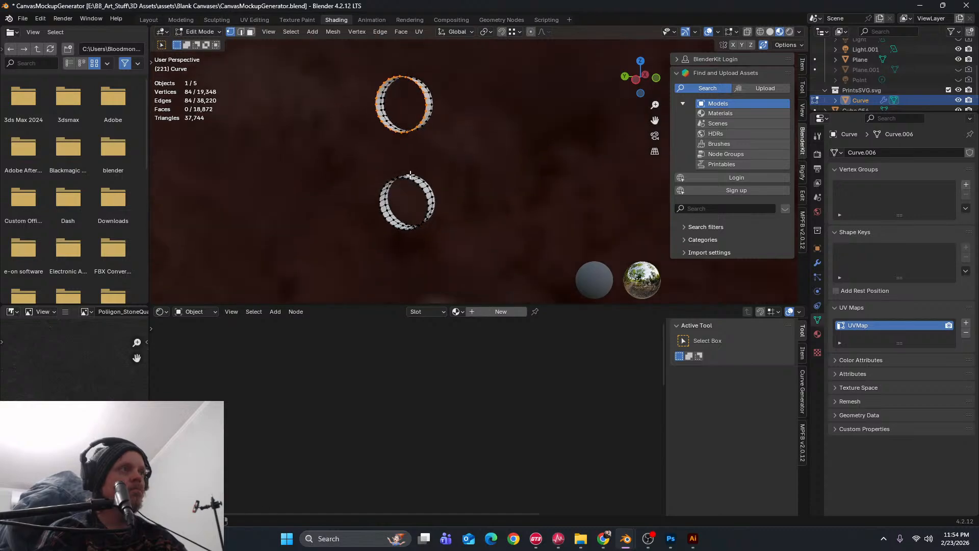
pyautogui.keyDown('alt'); pyautogui.keyDown('shift'); pyautogui.click(413, 180); pyautogui.keyUp('shift'); pyautogui.keyUp('alt')
# Add the rim loops of the pair of tube ends below the outermost four-end cluster to the selection
pyautogui.scroll(-5, 404, 192)
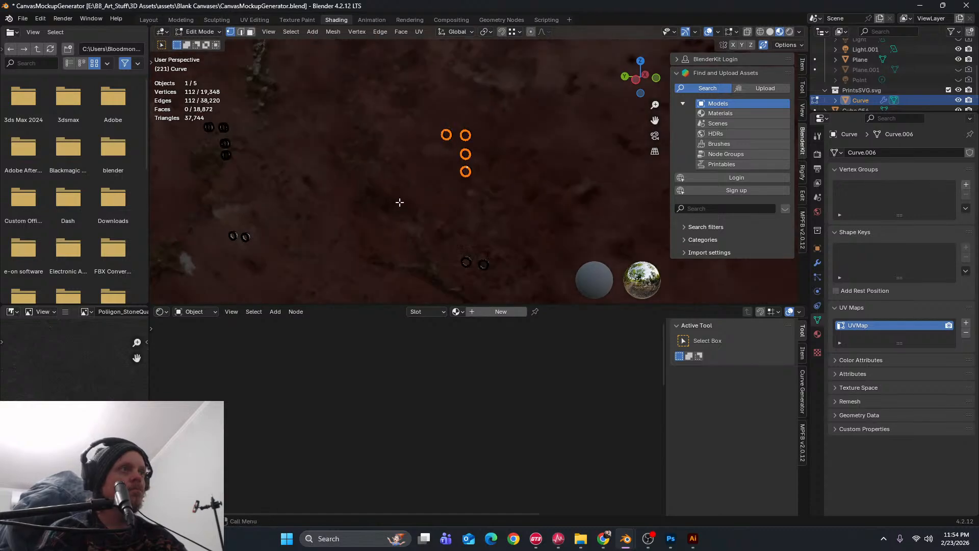
pyautogui.scroll(6, 457, 212)
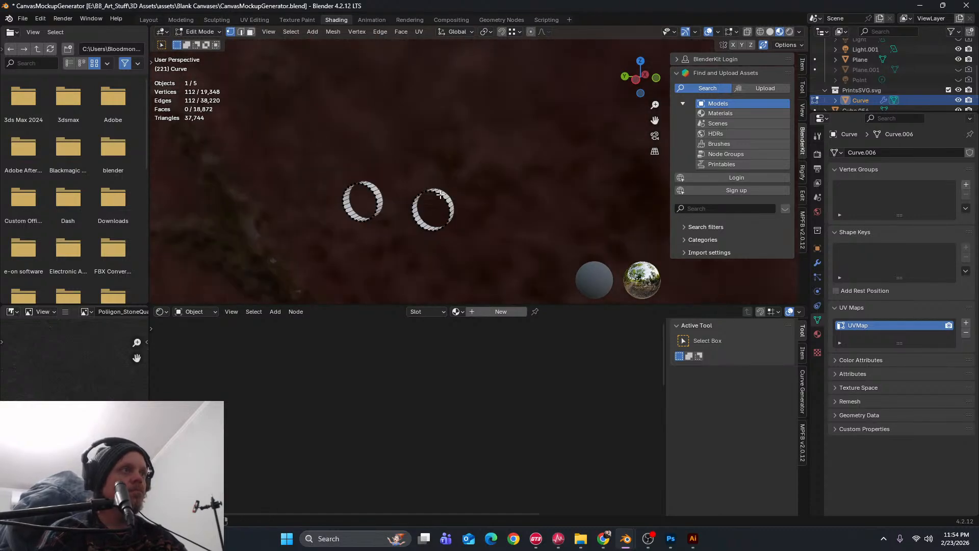
pyautogui.scroll(-4, 349, 185)
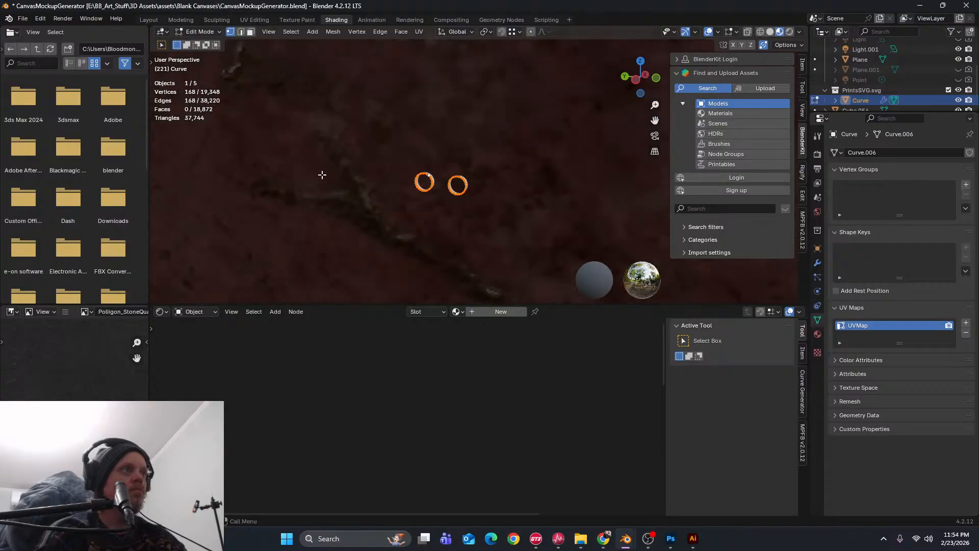
# Add the rim loops of the neighbouring cluster of four tube ends to the selection
pyautogui.scroll(-3, 349, 189)
pyautogui.keyDown('shift'); pyautogui.moveTo(350, 192); pyautogui.dragTo(462, 137, button='middle'); pyautogui.keyUp('shift')
pyautogui.scroll(7, 462, 136)
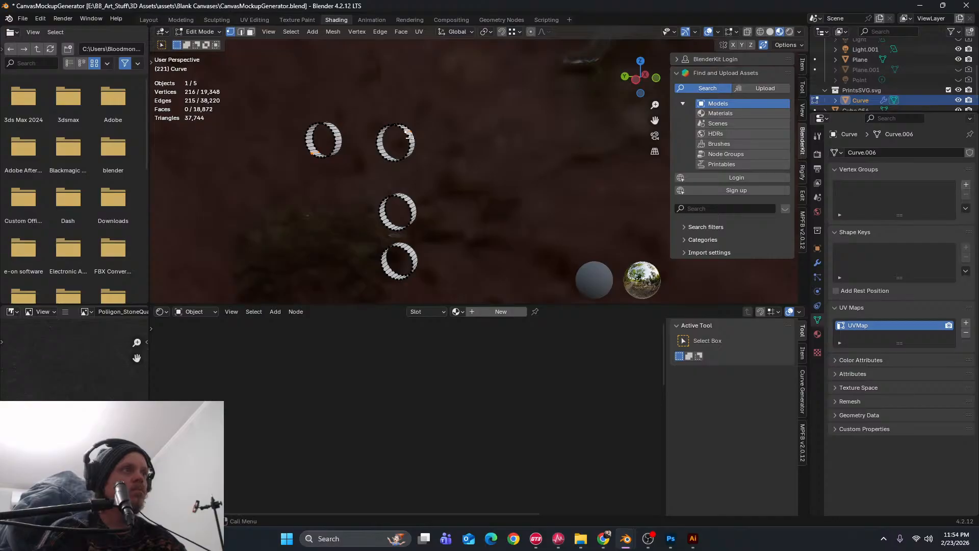
pyautogui.scroll(5, 410, 136)
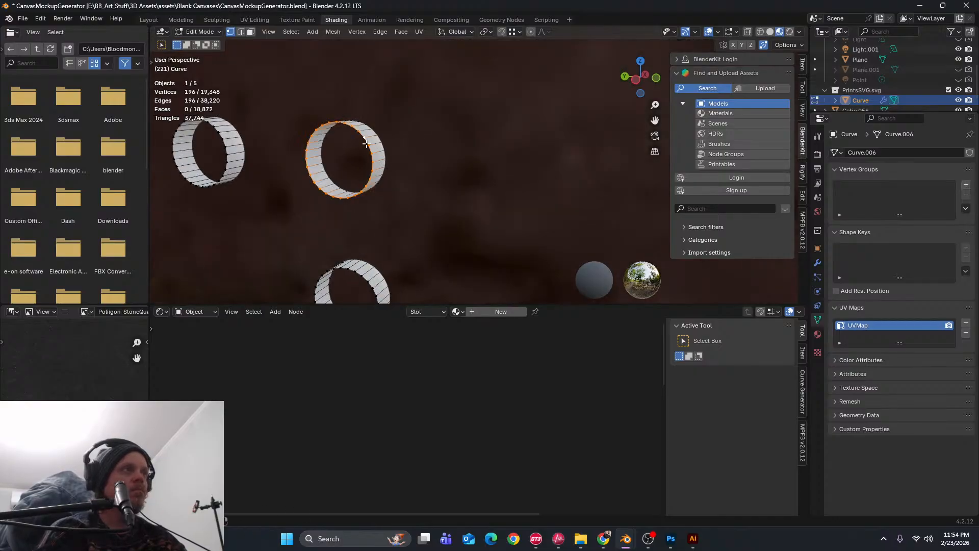
pyautogui.keyDown('shift'); pyautogui.moveTo(390, 285); pyautogui.dragTo(400, 221, button='middle'); pyautogui.keyUp('shift')
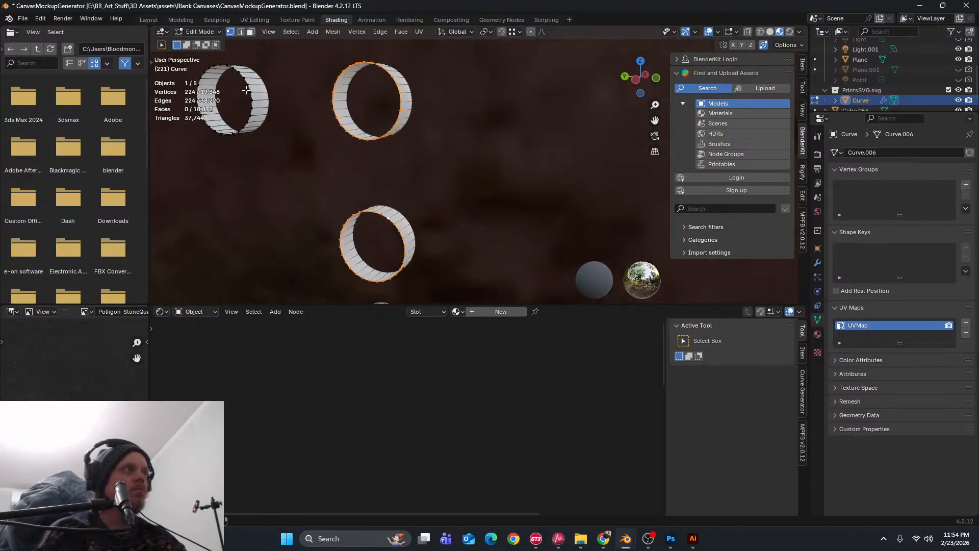
pyautogui.moveTo(252, 96); pyautogui.dragTo(427, 134, button='middle')
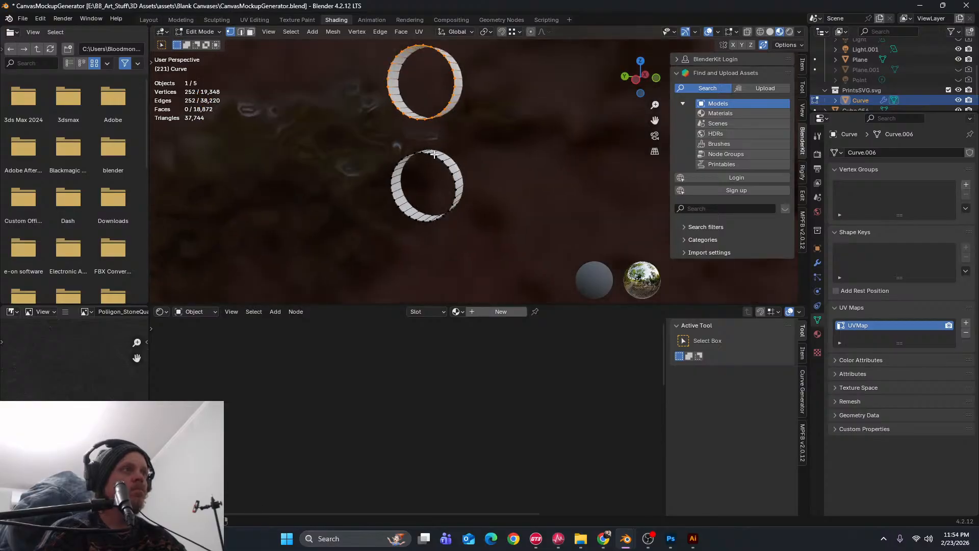
# Add the rim loops of the pair of tube ends directly below the neighbouring four-end cluster to the selection
pyautogui.scroll(-12, 428, 173)
pyautogui.keyDown('shift'); pyautogui.moveTo(422, 184); pyautogui.dragTo(425, 139, button='middle'); pyautogui.keyUp('shift')
pyautogui.scroll(5, 451, 210)
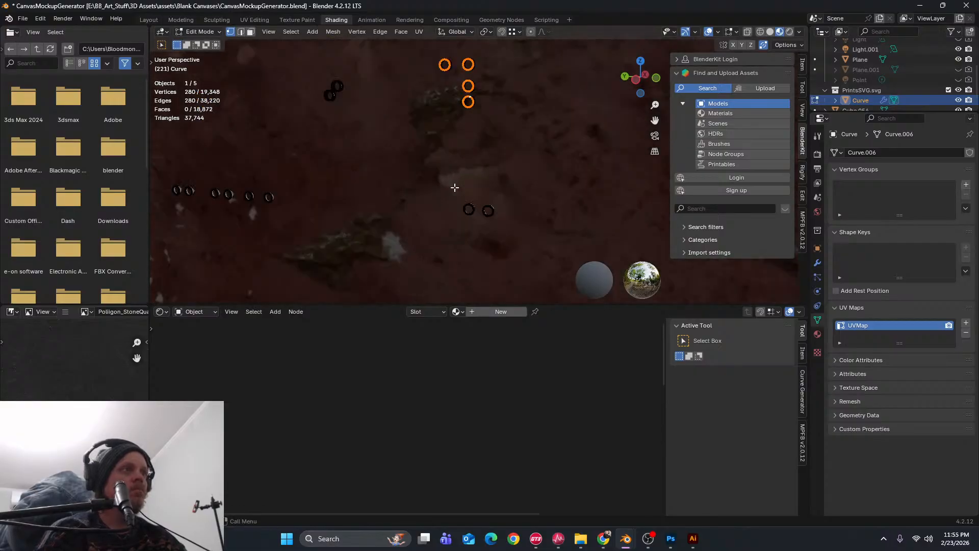
pyautogui.keyDown('shift'); pyautogui.moveTo(451, 212); pyautogui.dragTo(436, 133, button='middle'); pyautogui.keyUp('shift')
pyautogui.scroll(9, 368, 163)
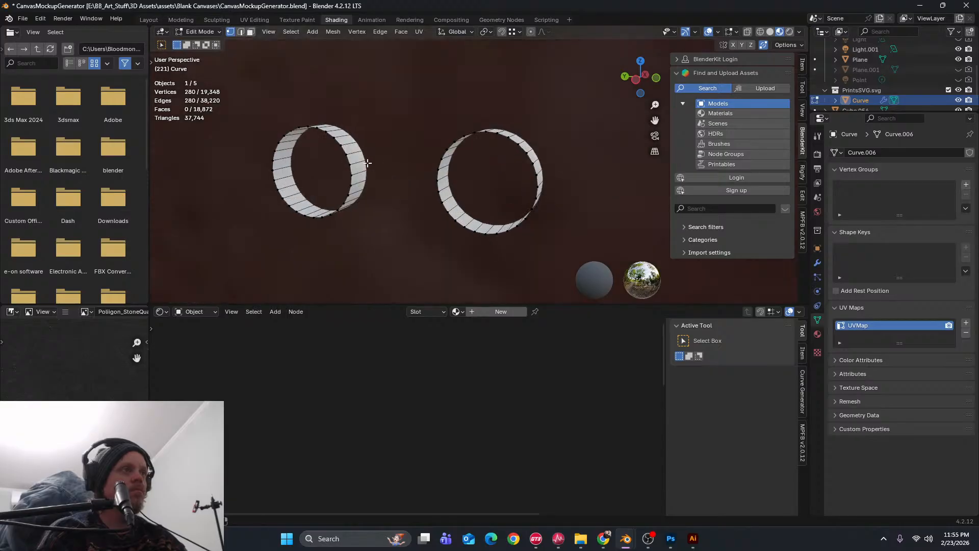
pyautogui.keyDown('alt'); pyautogui.keyDown('shift'); pyautogui.click(466, 134); pyautogui.keyUp('shift'); pyautogui.keyUp('alt')
pyautogui.scroll(-7, 448, 141)
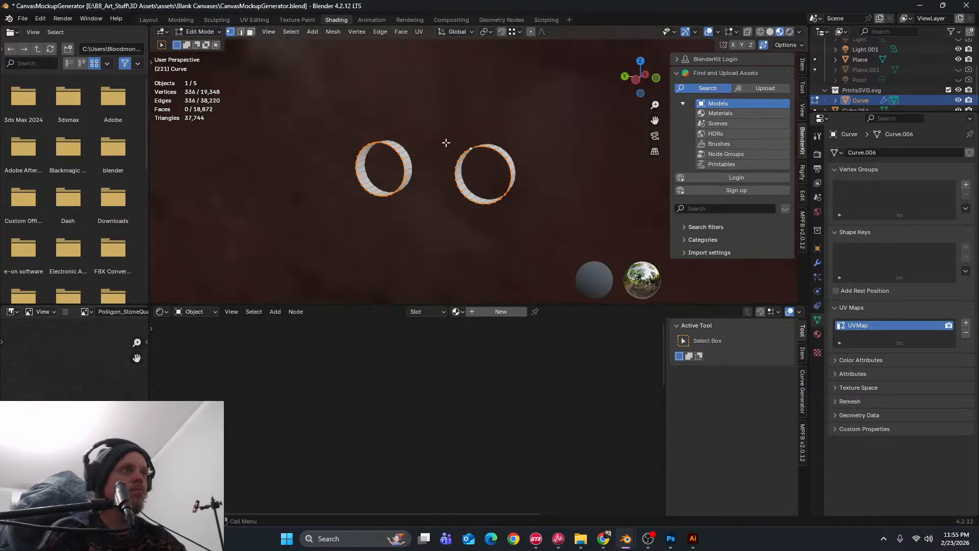
# Add the rim loops of the two diagonally placed tube ends beside the neighbouring four-end cluster to the selection
pyautogui.keyDown('shift'); pyautogui.moveTo(249, 93); pyautogui.dragTo(520, 187, button='middle'); pyautogui.keyUp('shift')
pyautogui.scroll(-4, 367, 158)
pyautogui.keyDown('shift'); pyautogui.moveTo(423, 92); pyautogui.dragTo(450, 151, button='middle'); pyautogui.keyUp('shift')
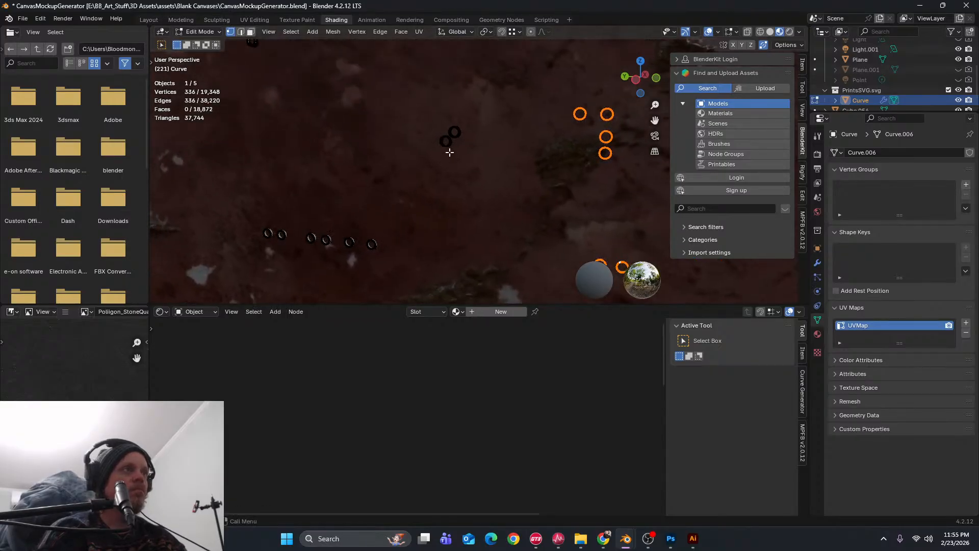
pyautogui.scroll(6, 448, 149)
pyautogui.keyDown('shift'); pyautogui.moveTo(409, 97); pyautogui.dragTo(411, 170, button='middle'); pyautogui.keyUp('shift')
pyautogui.scroll(5, 411, 170)
pyautogui.keyDown('alt'); pyautogui.keyDown('shift'); pyautogui.click(304, 144); pyautogui.keyUp('shift'); pyautogui.keyUp('alt')
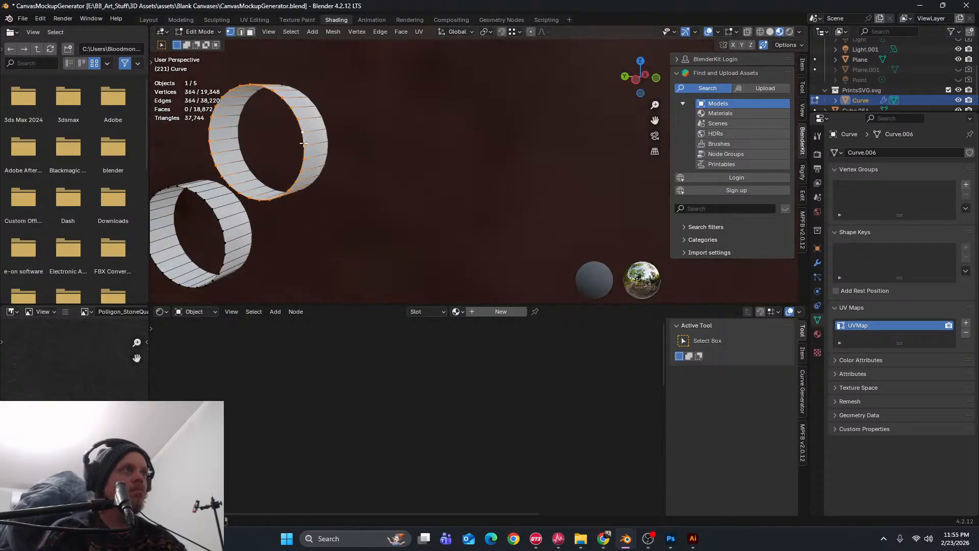
pyautogui.keyDown('alt'); pyautogui.keyDown('shift'); pyautogui.click(216, 215); pyautogui.keyUp('shift'); pyautogui.keyUp('alt')
pyautogui.scroll(-12, 238, 215)
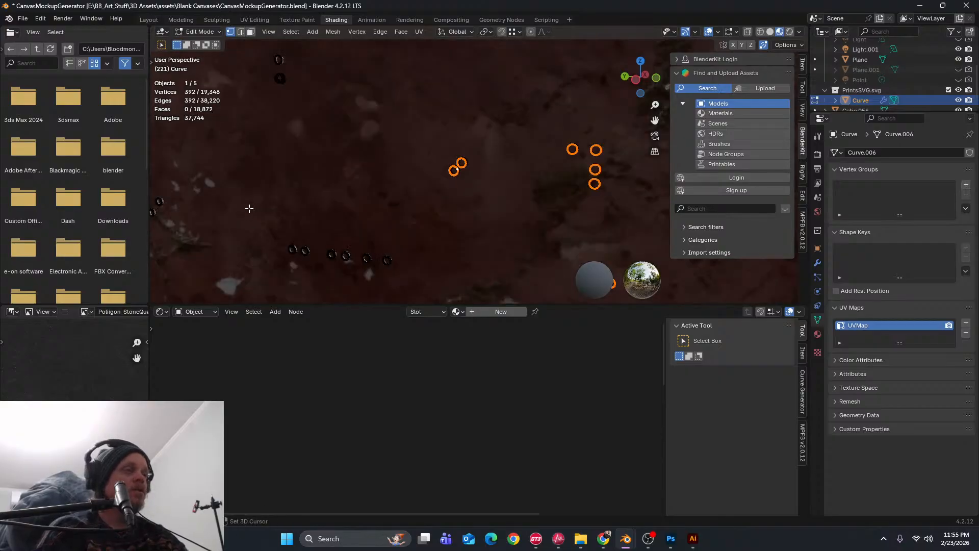
# Add the rim loops of the row of six tube ends along the base of the lettering to the selection
pyautogui.keyDown('shift'); pyautogui.moveTo(388, 245); pyautogui.dragTo(439, 195, button='middle'); pyautogui.keyUp('shift')
pyautogui.scroll(5, 474, 116)
pyautogui.scroll(5, 404, 181)
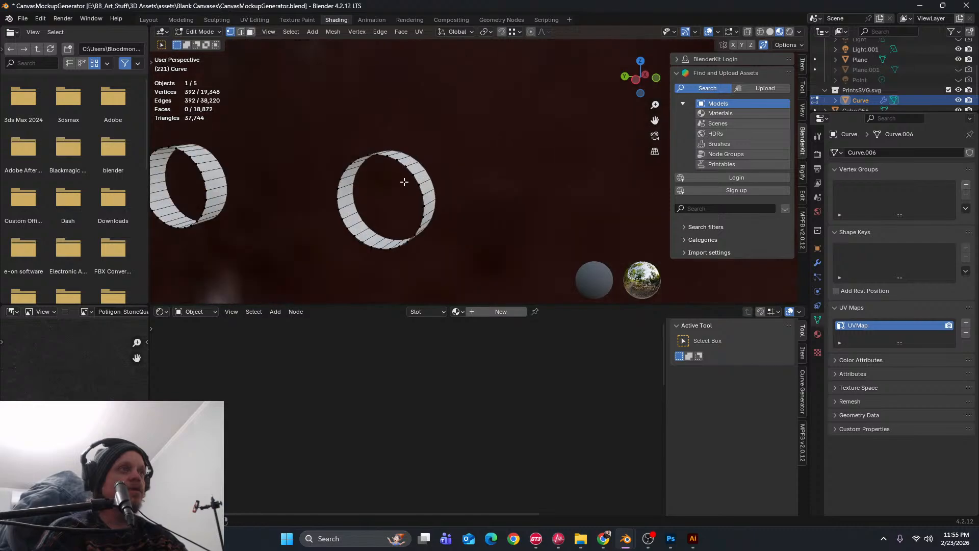
pyautogui.keyDown('shift'); pyautogui.moveTo(303, 173); pyautogui.dragTo(479, 188, button='middle'); pyautogui.keyUp('shift')
pyautogui.scroll(-4, 353, 163)
pyautogui.scroll(7, 497, 194)
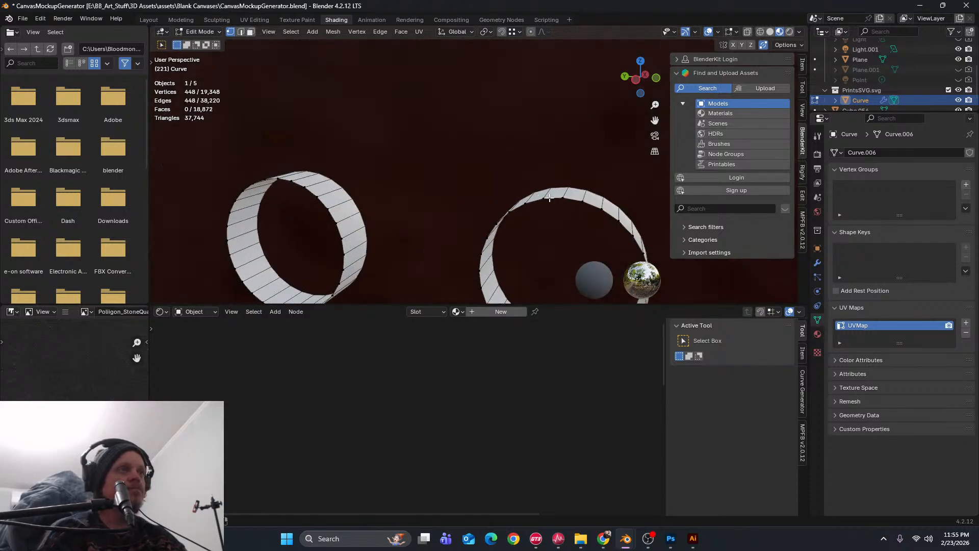
pyautogui.keyDown('alt'); pyautogui.keyDown('shift'); pyautogui.click(308, 191); pyautogui.keyUp('shift'); pyautogui.keyUp('alt')
pyautogui.scroll(-18, 391, 216)
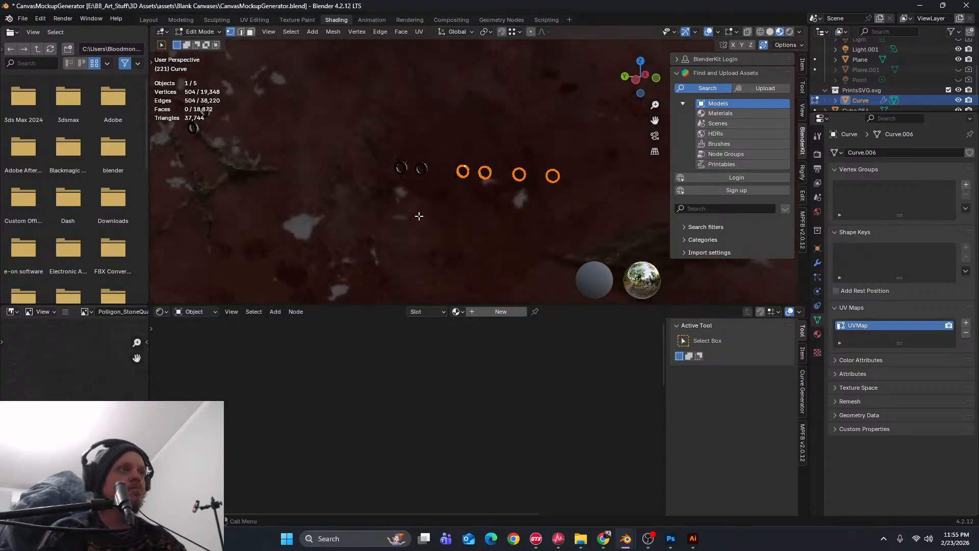
pyautogui.scroll(15, 423, 204)
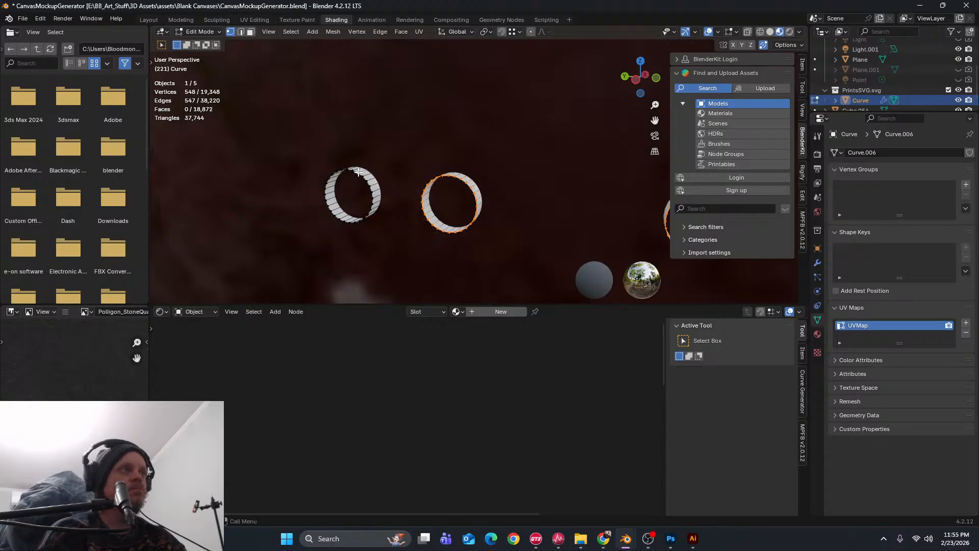
pyautogui.scroll(-10, 304, 163)
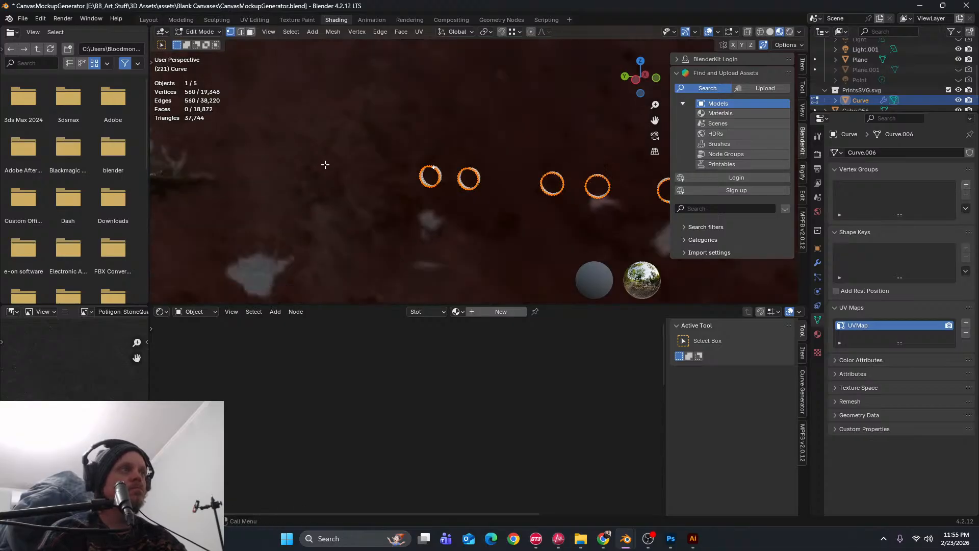
# Add the rim loops of the vertically stacked pair of tube ends above the row of six to the selection
pyautogui.moveTo(376, 164); pyautogui.dragTo(398, 191, button='middle')
pyautogui.scroll(9, 418, 182)
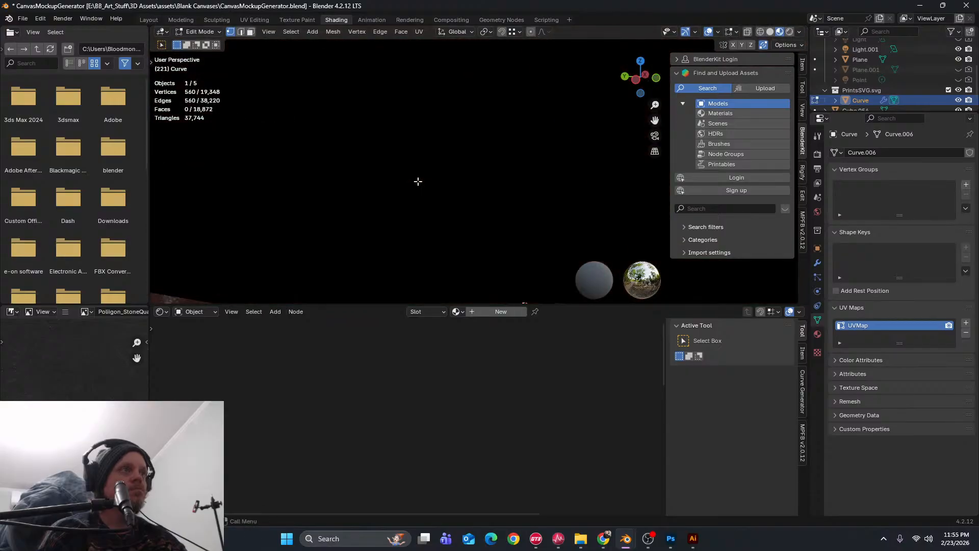
pyautogui.scroll(6, 414, 187)
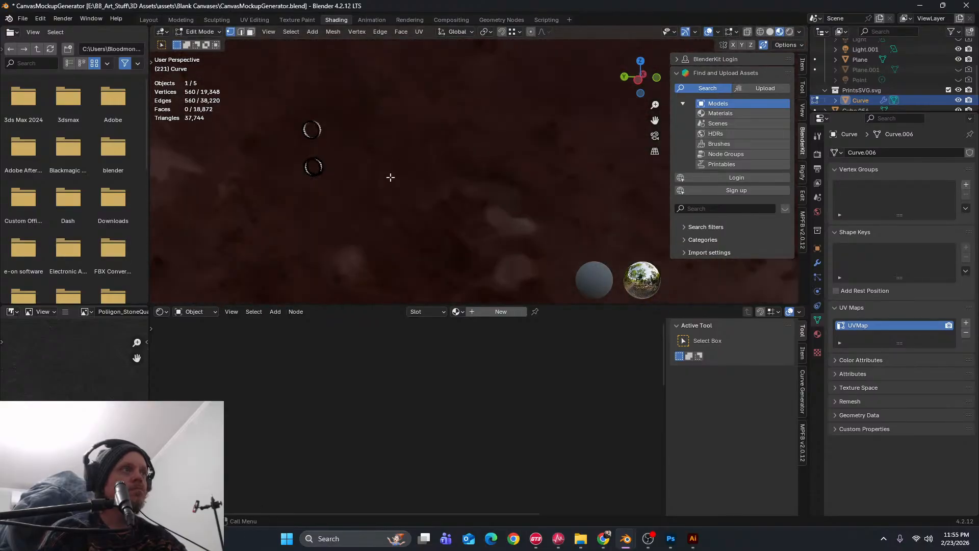
pyautogui.press('l')
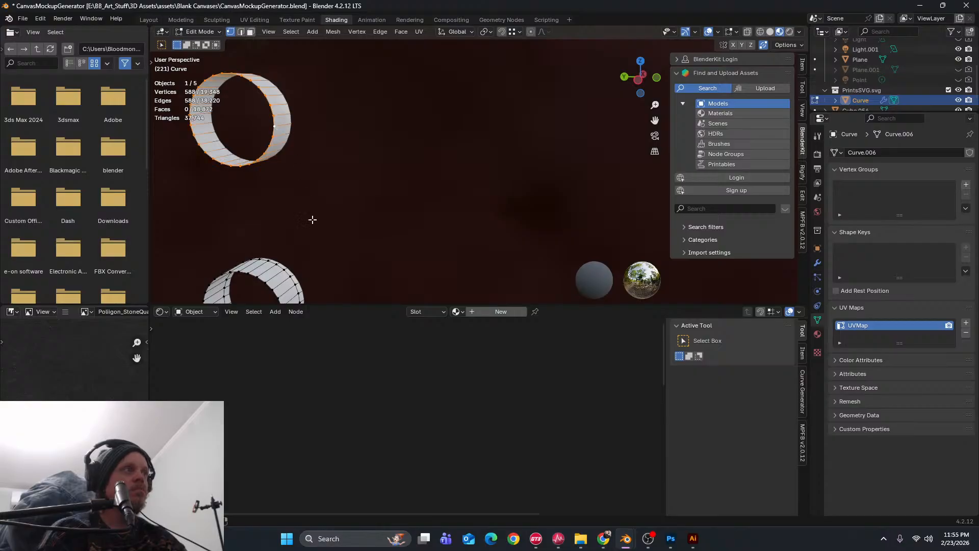
pyautogui.scroll(-16, 316, 232)
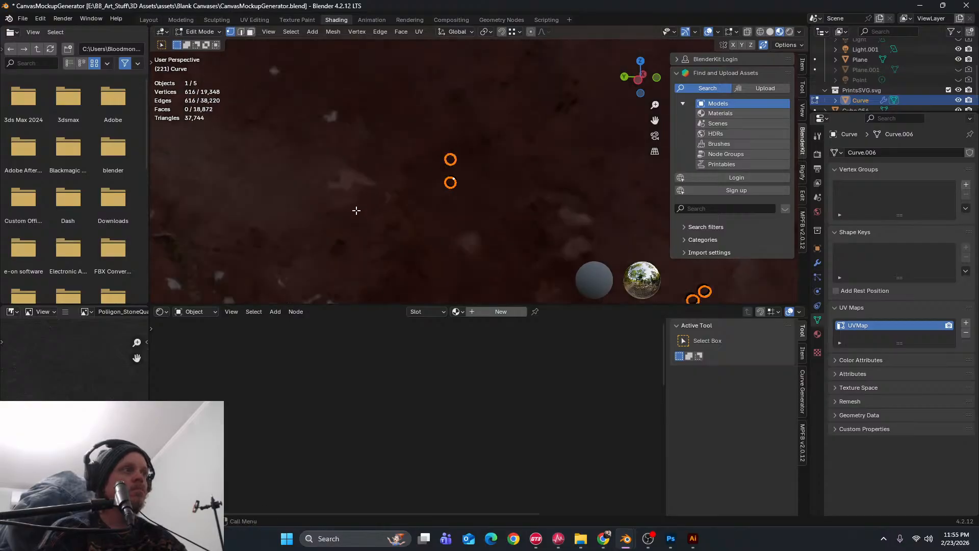
# Add the rim loops of the diagonal pair of tube ends between the row of six and the letter T to the selection
pyautogui.keyDown('shift'); pyautogui.moveTo(384, 224); pyautogui.dragTo(441, 156, button='middle'); pyautogui.keyUp('shift')
pyautogui.scroll(8, 438, 174)
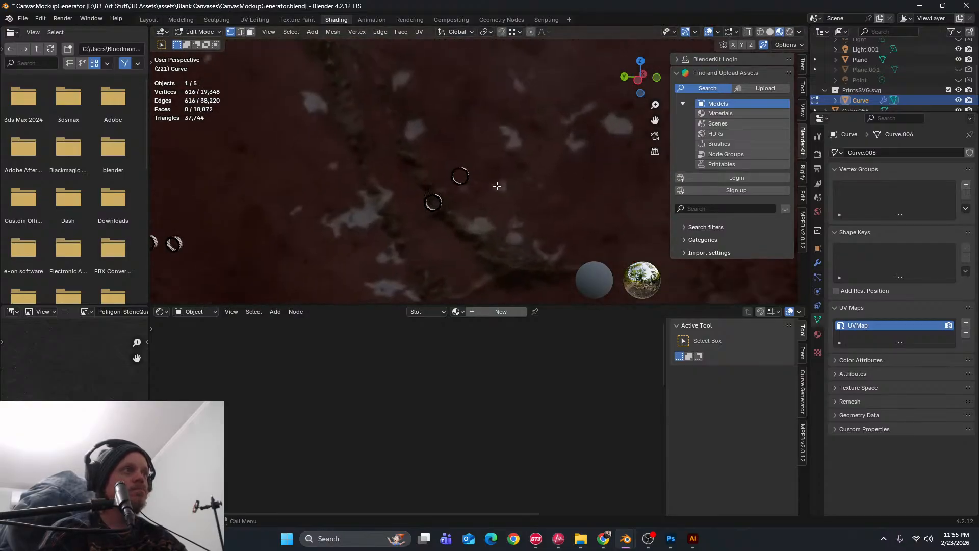
pyautogui.keyDown('shift'); pyautogui.moveTo(392, 229); pyautogui.dragTo(466, 125, button='middle'); pyautogui.keyUp('shift')
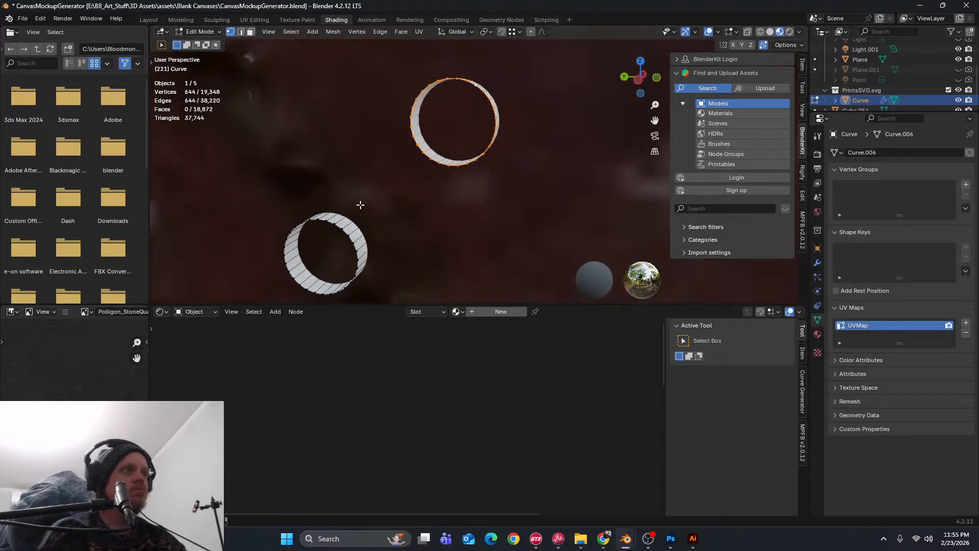
pyautogui.scroll(-10, 344, 213)
# Add the rim loops of the four-end cluster behind the top of the letter T to the selection
pyautogui.keyDown('shift'); pyautogui.moveTo(342, 117); pyautogui.dragTo(414, 263, button='middle'); pyautogui.keyUp('shift')
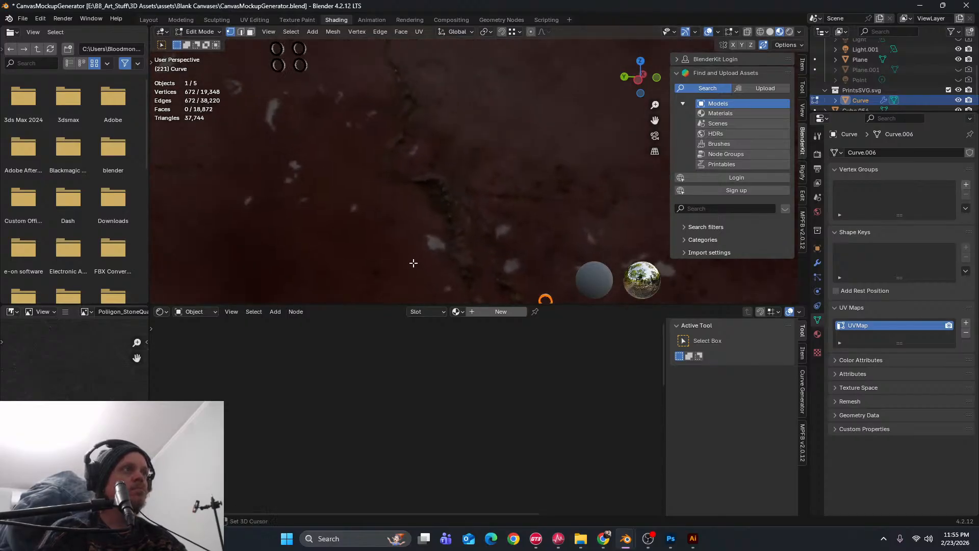
pyautogui.keyDown('shift'); pyautogui.moveTo(362, 134); pyautogui.dragTo(437, 190, button='middle'); pyautogui.keyUp('shift')
pyautogui.scroll(6, 320, 158)
pyautogui.keyDown('shift'); pyautogui.moveTo(320, 158); pyautogui.dragTo(375, 159, button='middle'); pyautogui.keyUp('shift')
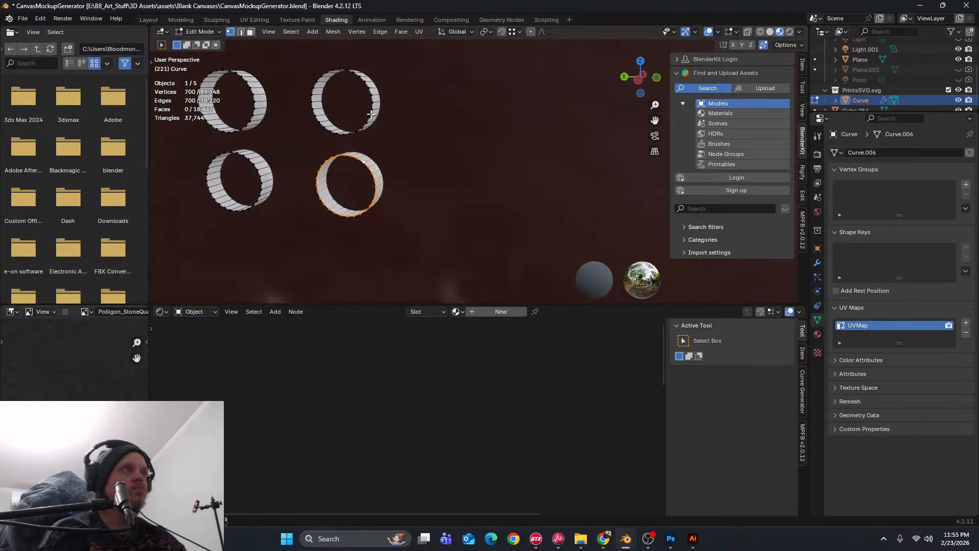
pyautogui.keyDown('shift'); pyautogui.moveTo(369, 113); pyautogui.dragTo(450, 138, button='middle'); pyautogui.keyUp('shift')
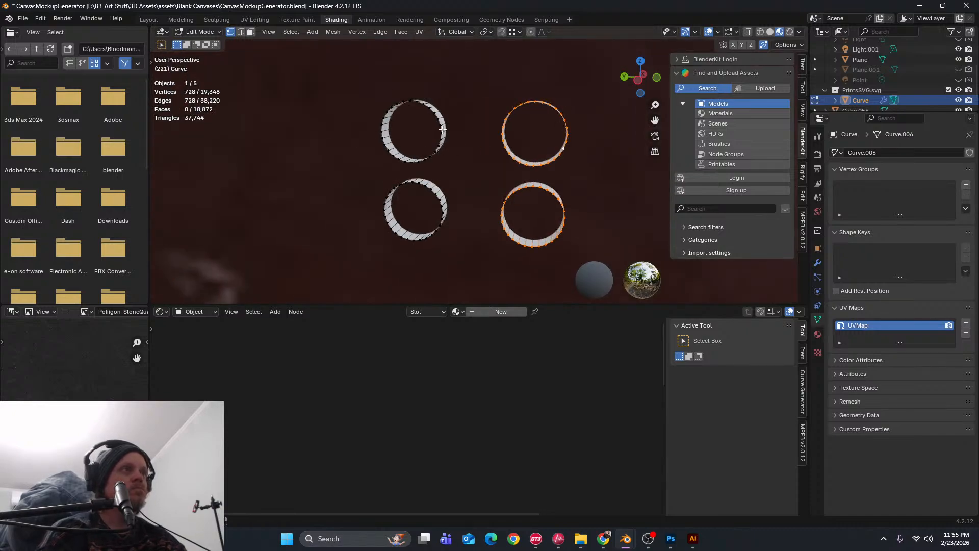
pyautogui.press('l')
pyautogui.scroll(-10, 481, 234)
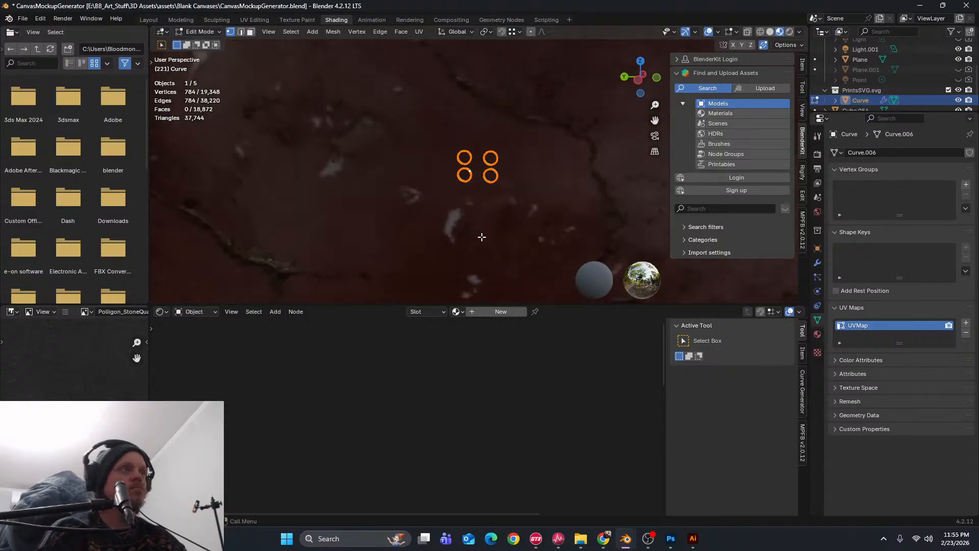
# Add the rim loops of the two tube ends at the base of the letter T to the selection
pyautogui.keyDown('shift'); pyautogui.moveTo(493, 236); pyautogui.dragTo(455, 151, button='middle'); pyautogui.keyUp('shift')
pyautogui.scroll(9, 455, 154)
pyautogui.keyDown('shift'); pyautogui.moveTo(412, 179); pyautogui.dragTo(415, 160, button='middle'); pyautogui.keyUp('shift')
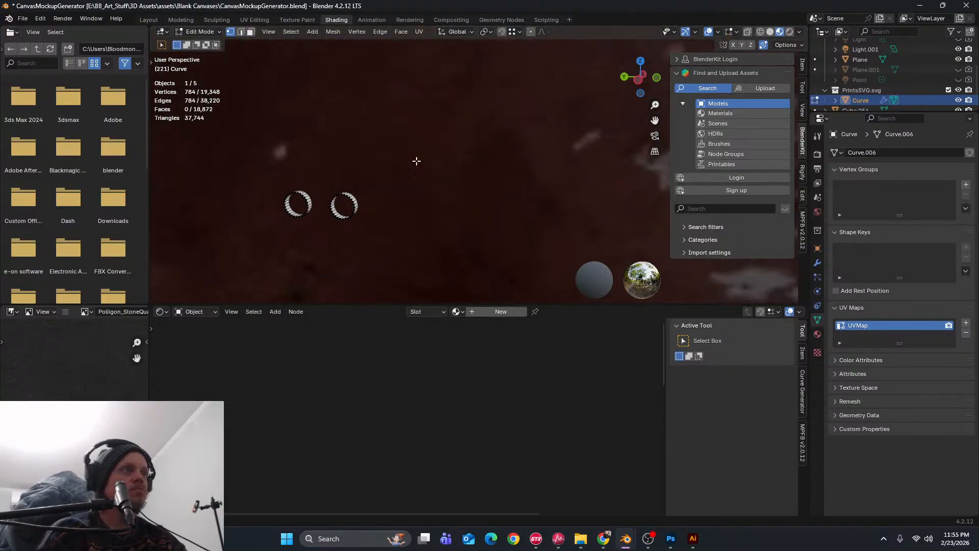
pyautogui.keyDown('shift'); pyautogui.moveTo(319, 204); pyautogui.dragTo(399, 156, button='middle'); pyautogui.keyUp('shift')
pyautogui.scroll(4, 399, 155)
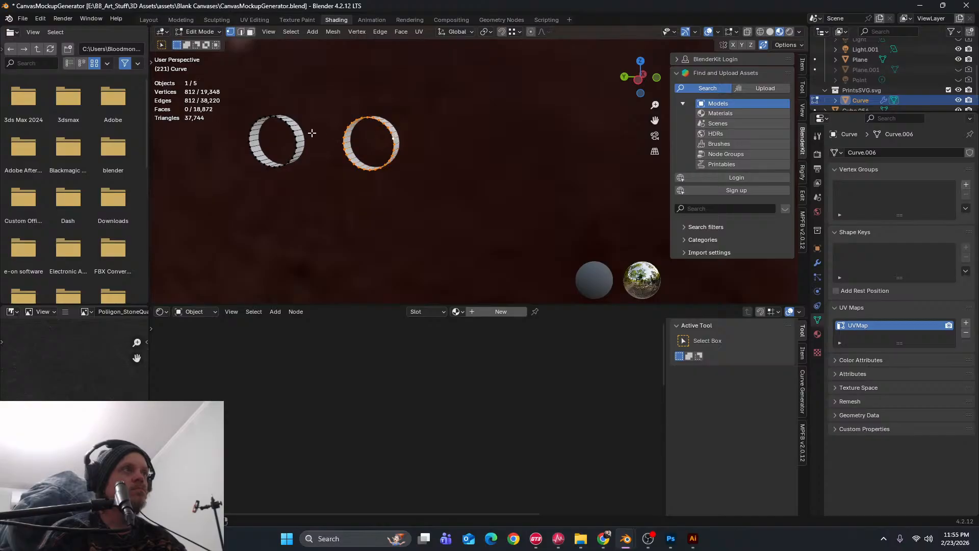
pyautogui.scroll(-12, 304, 146)
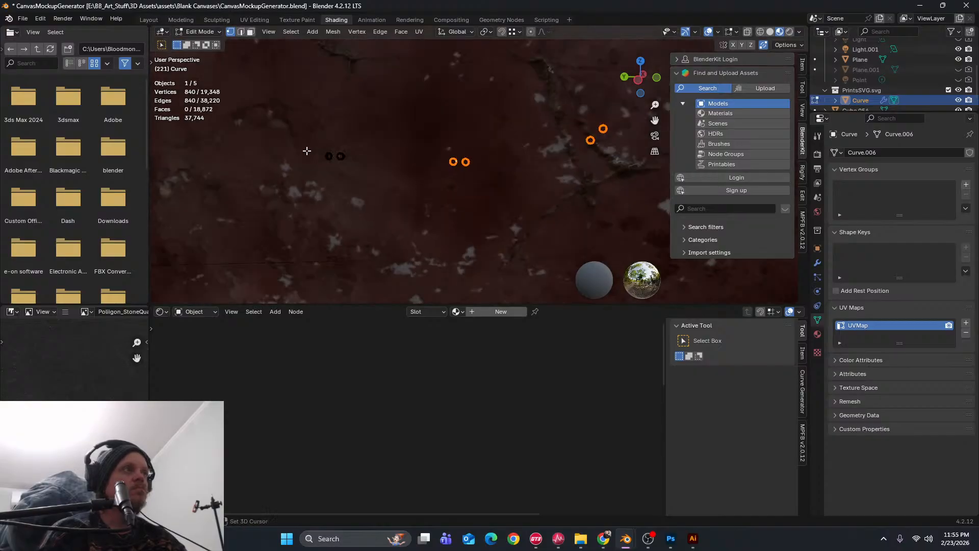
# Add the rim loops of the two tube ends at the lower end of the letter S to the selection
pyautogui.scroll(4, 306, 151)
pyautogui.keyDown('shift'); pyautogui.moveTo(306, 151); pyautogui.dragTo(433, 199, button='middle'); pyautogui.keyUp('shift')
pyautogui.scroll(2, 357, 203)
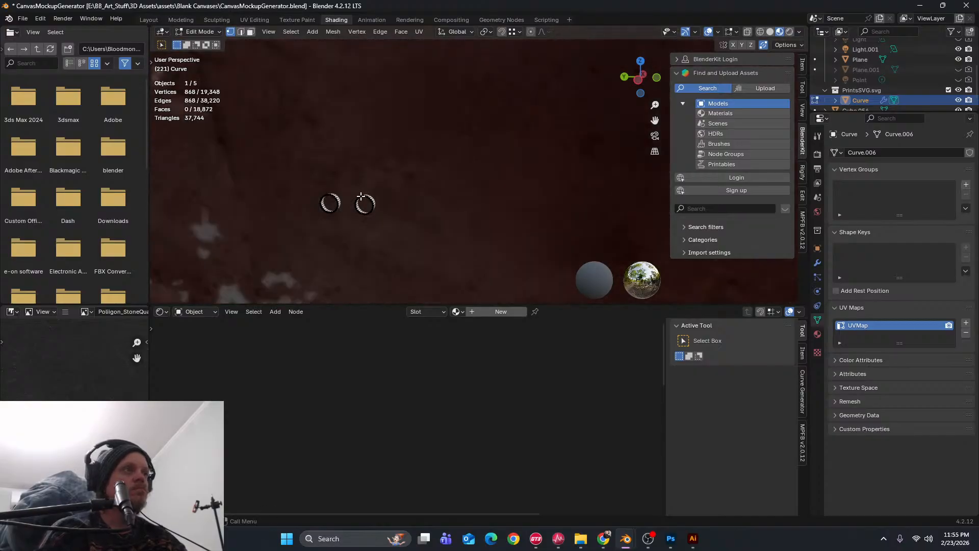
pyautogui.scroll(5, 361, 197)
pyautogui.moveTo(361, 197); pyautogui.dragTo(383, 185, button='middle')
pyautogui.keyDown('shift'); pyautogui.moveTo(316, 224); pyautogui.dragTo(509, 83, button='middle'); pyautogui.keyUp('shift')
pyautogui.scroll(3, 381, 218)
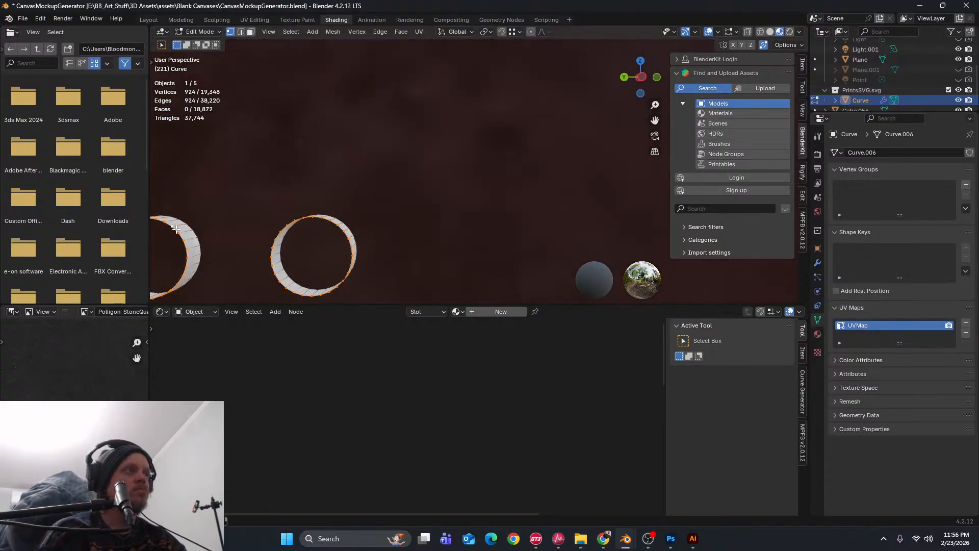
pyautogui.scroll(-3, 323, 142)
pyautogui.scroll(-5, 402, 124)
# Add the rim loops of the two tube ends at the upper end of the letter S to the selection
pyautogui.keyDown('shift'); pyautogui.moveTo(403, 124); pyautogui.dragTo(346, 251, button='middle'); pyautogui.keyUp('shift')
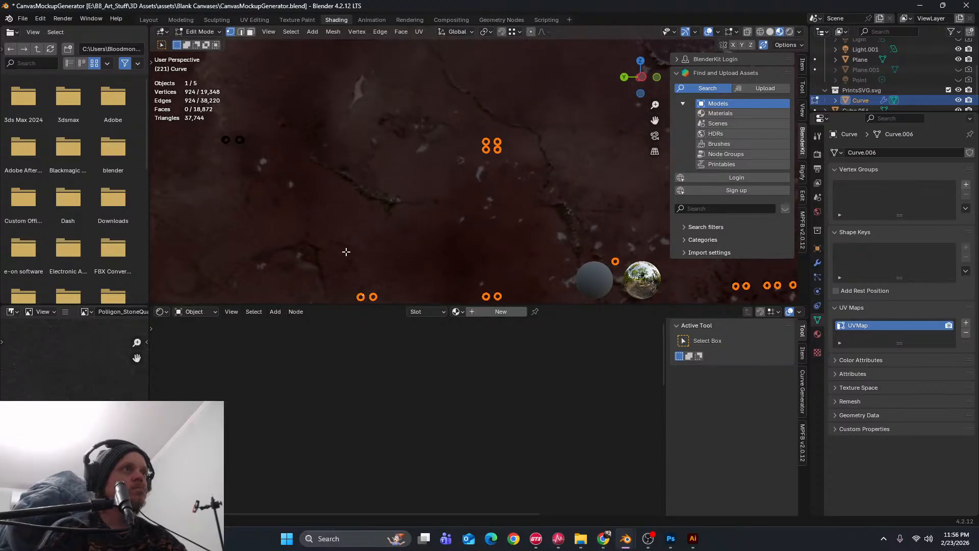
pyautogui.scroll(-2, 339, 189)
pyautogui.keyDown('shift'); pyautogui.moveTo(351, 183); pyautogui.dragTo(450, 205, button='middle'); pyautogui.keyUp('shift')
pyautogui.scroll(4, 377, 196)
pyautogui.scroll(5, 411, 190)
pyautogui.keyDown('shift'); pyautogui.moveTo(306, 191); pyautogui.dragTo(474, 164, button='middle'); pyautogui.keyUp('shift')
pyautogui.scroll(2, 411, 190)
pyautogui.scroll(3, 415, 186)
pyautogui.keyDown('shift'); pyautogui.moveTo(415, 187); pyautogui.dragTo(457, 185, button='middle'); pyautogui.keyUp('shift')
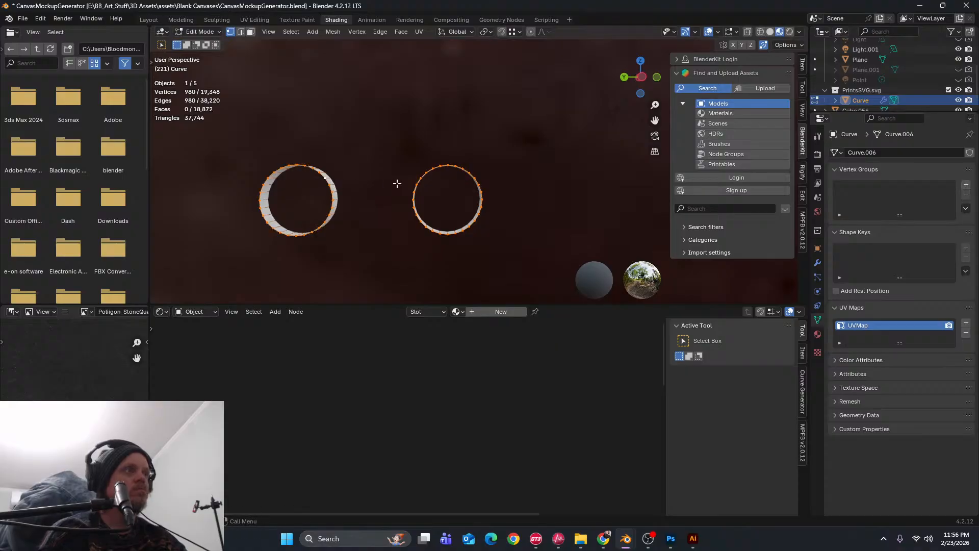
# Move the selected rim loops about -0.012 m along X to lengthen the tube ends behind the wall
pyautogui.scroll(-18, 397, 183)
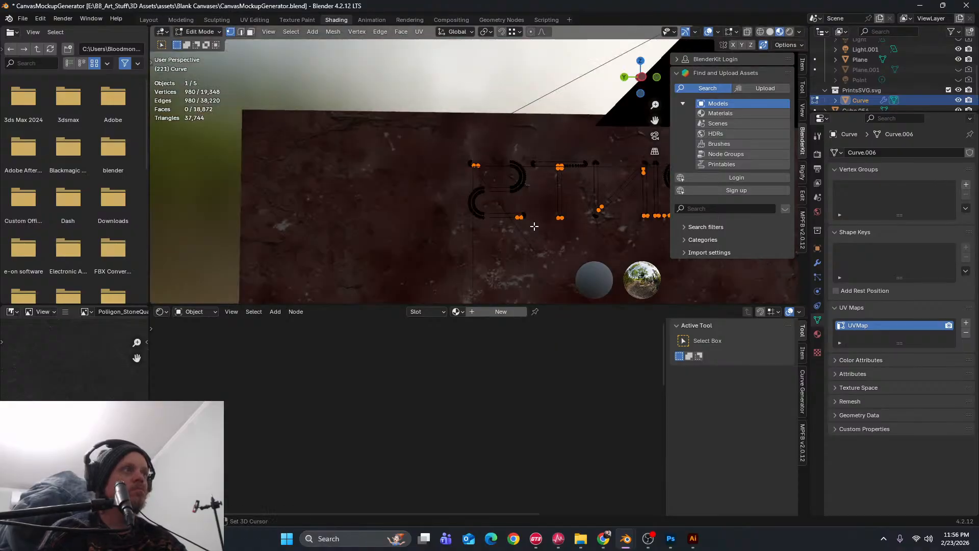
pyautogui.keyDown('shift'); pyautogui.moveTo(534, 226); pyautogui.dragTo(356, 151, button='middle'); pyautogui.keyUp('shift')
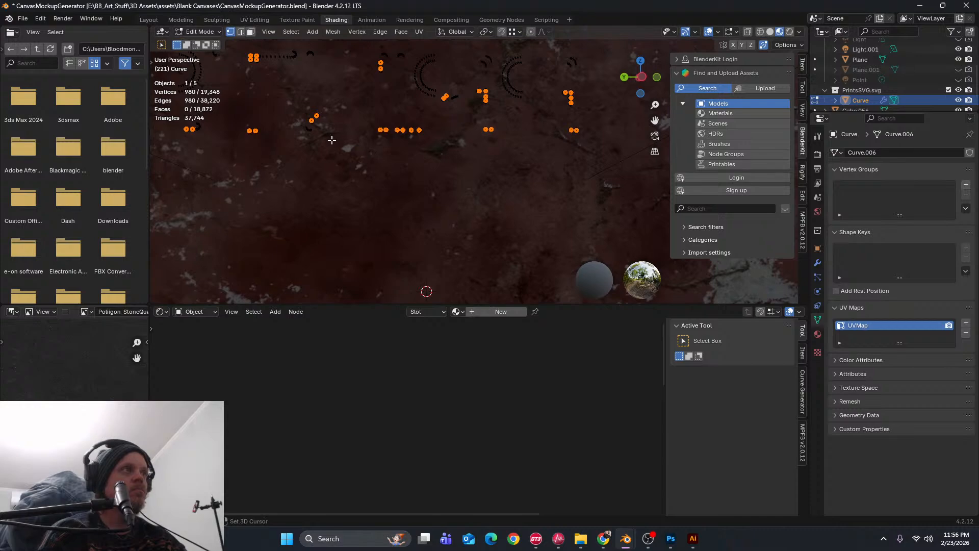
pyautogui.scroll(4, 332, 139)
pyautogui.moveTo(400, 215); pyautogui.dragTo(518, 235, button='middle')
pyautogui.scroll(3, 255, 201)
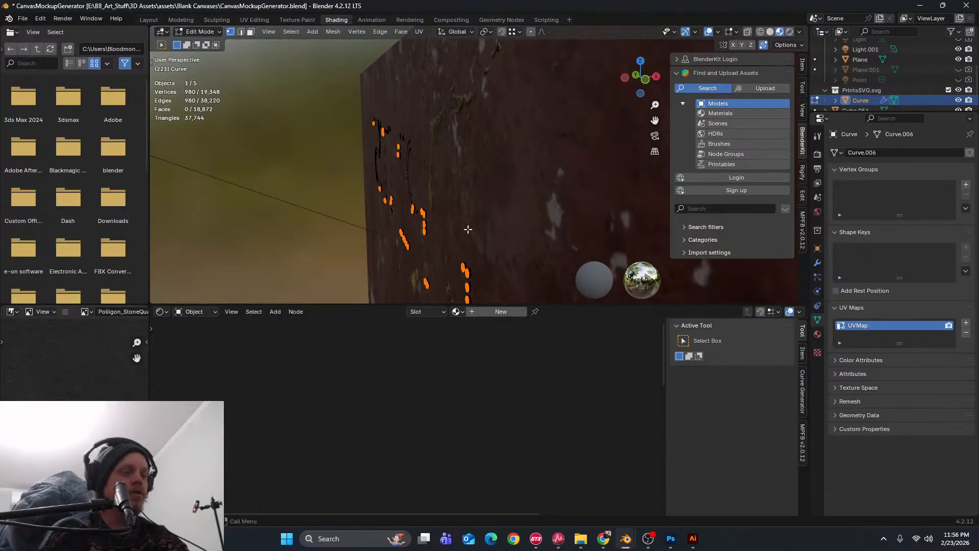
pyautogui.press('g')
pyautogui.press('x')
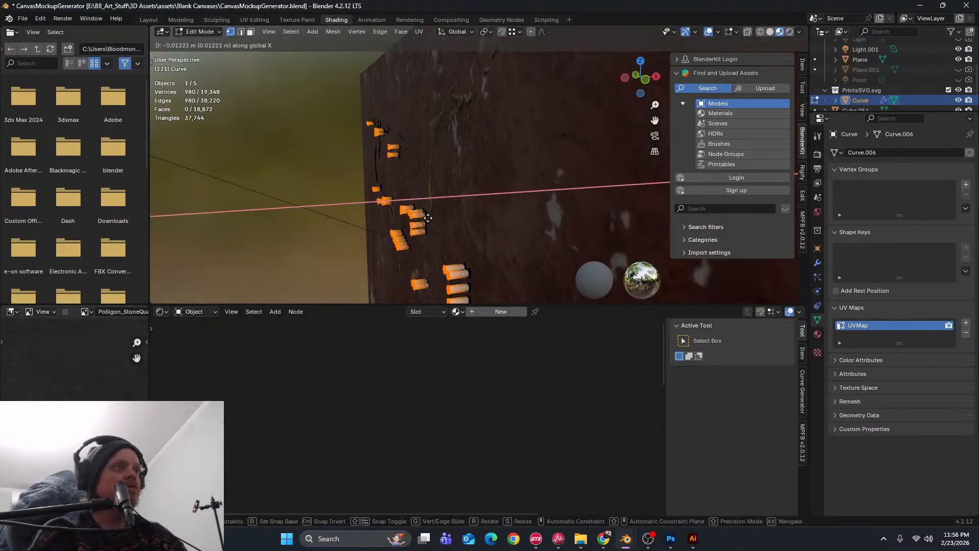
pyautogui.click(428, 218)
# Select the entire lettering mesh and return to Object Mode
pyautogui.moveTo(427, 217); pyautogui.dragTo(394, 223, button='middle')
pyautogui.press('a')
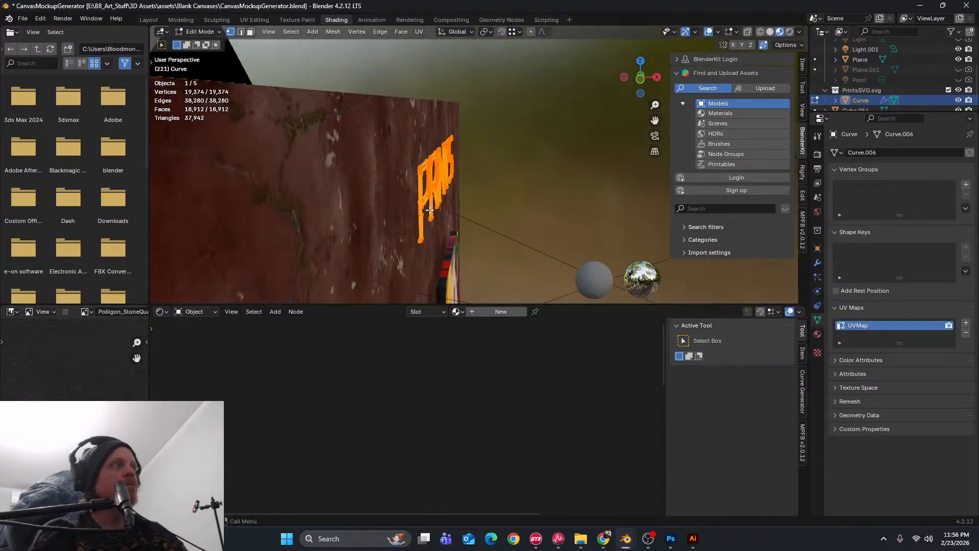
pyautogui.press('Tab')
pyautogui.press('g')
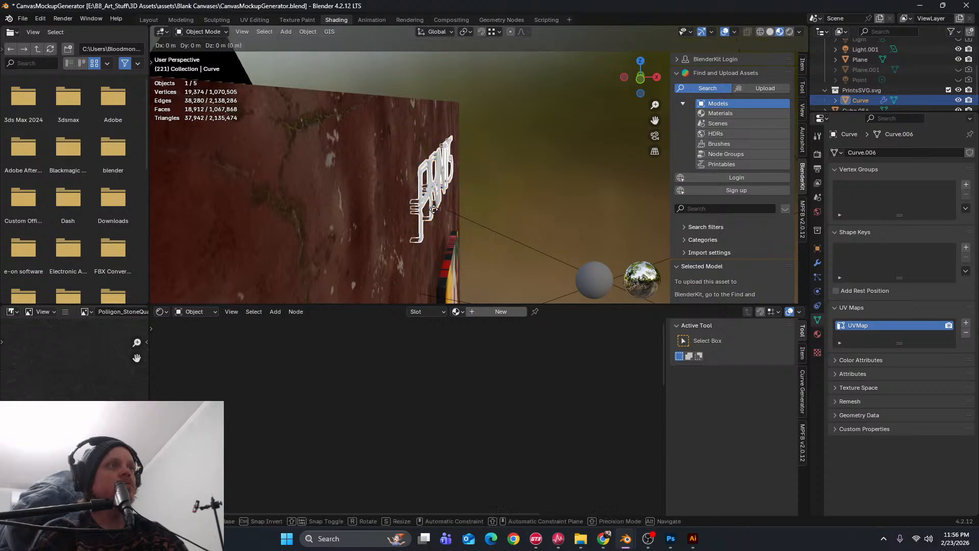
pyautogui.press('y')
pyautogui.click(436, 210)
pyautogui.hotkey('ctrl', 'z')
# Move the PRINTS lettering about 0.0104 m along global X, away from the wall
pyautogui.press('g')
pyautogui.press('x')
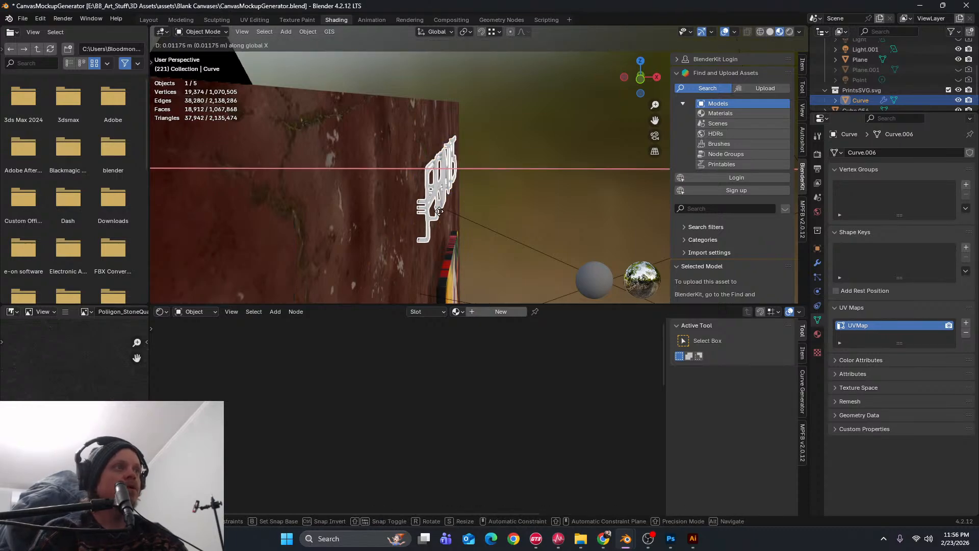
pyautogui.click(440, 212)
pyautogui.moveTo(441, 212); pyautogui.dragTo(374, 241, button='middle')
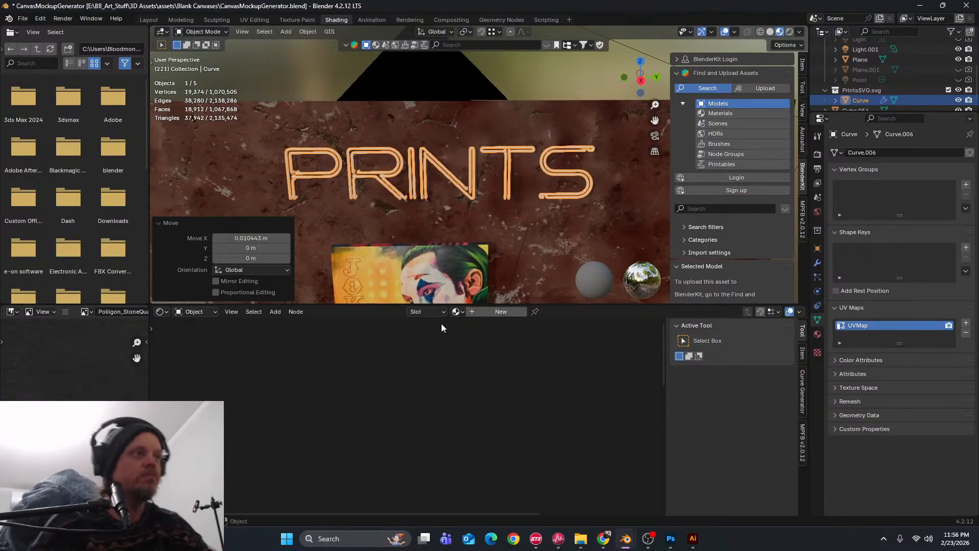
pyautogui.scroll(8, 448, 186)
pyautogui.keyDown('shift'); pyautogui.moveTo(444, 213); pyautogui.dragTo(478, 244, button='middle'); pyautogui.keyUp('shift')
pyautogui.moveTo(478, 244); pyautogui.dragTo(459, 150, button='middle')
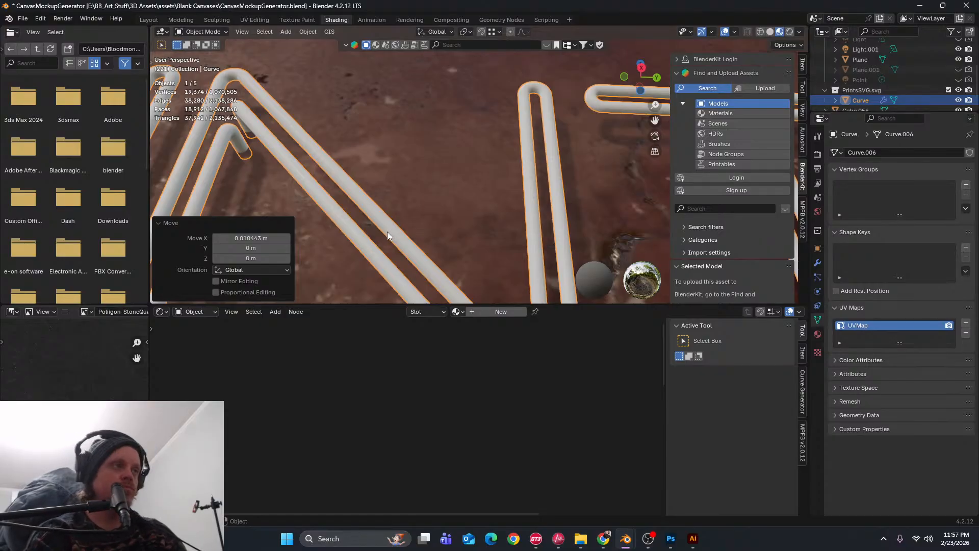
pyautogui.moveTo(344, 237); pyautogui.dragTo(343, 138, button='middle')
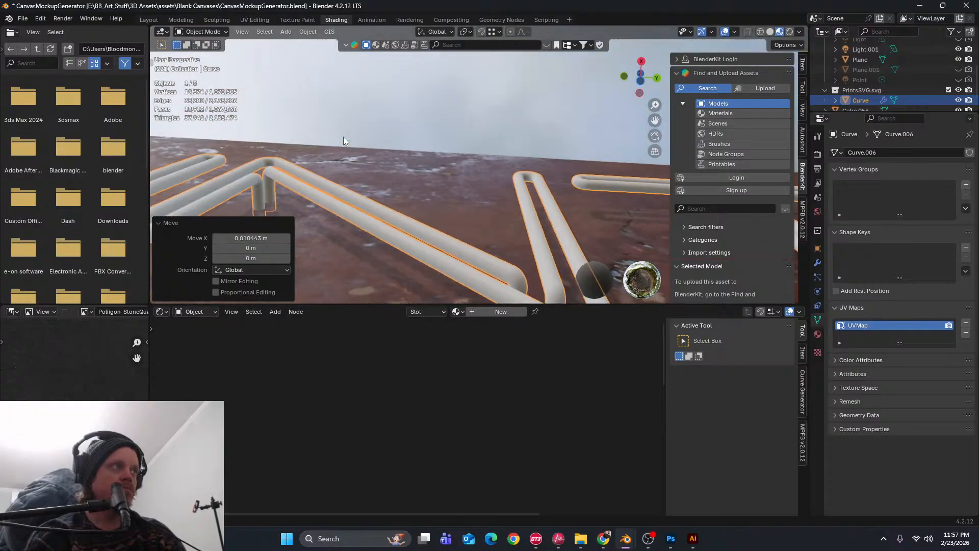
pyautogui.moveTo(371, 241); pyautogui.dragTo(379, 171, button='middle')
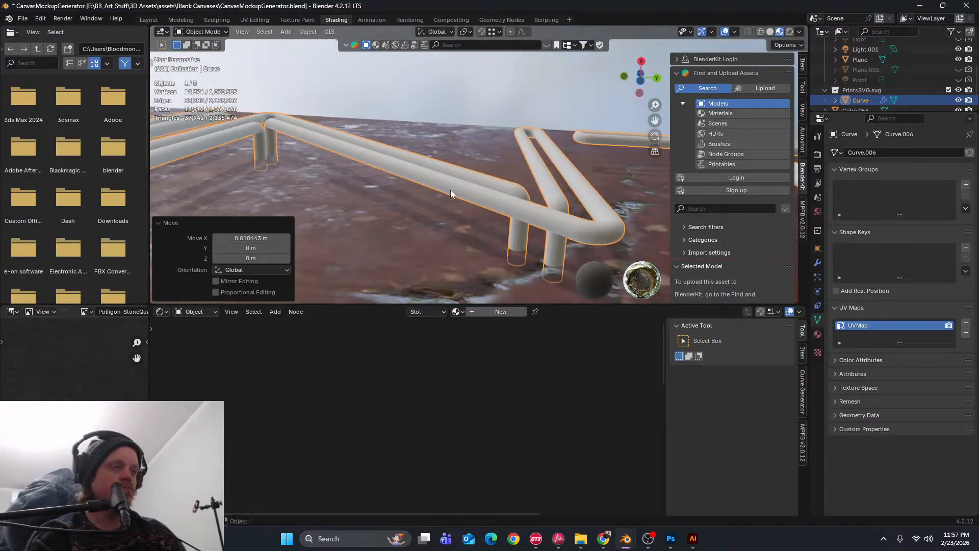
pyautogui.moveTo(455, 195); pyautogui.dragTo(438, 245, button='middle')
# Duplicate the whole lettering mesh in place in Edit Mode, keeping the copy selected
pyautogui.press('Tab')
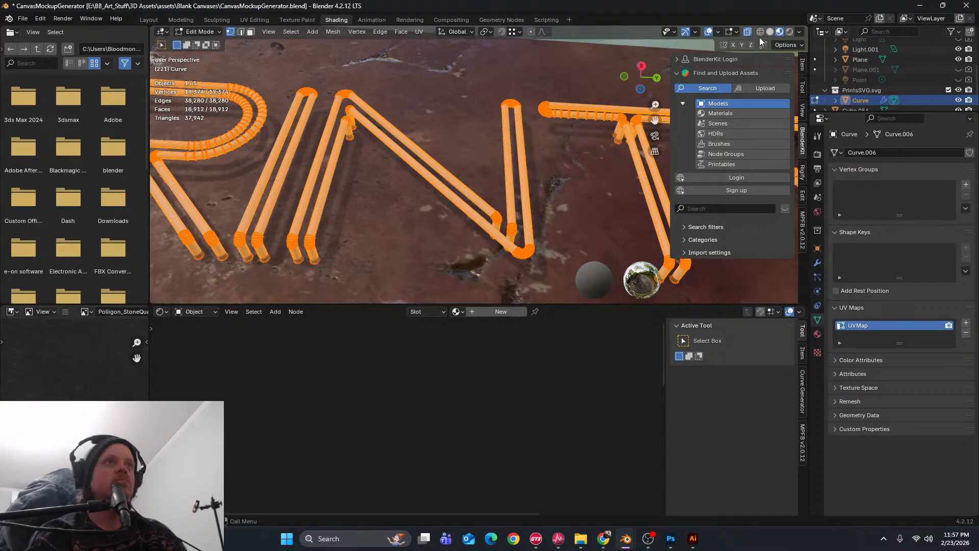
pyautogui.scroll(3, 383, 164)
pyautogui.moveTo(383, 164); pyautogui.dragTo(349, 77, button='middle')
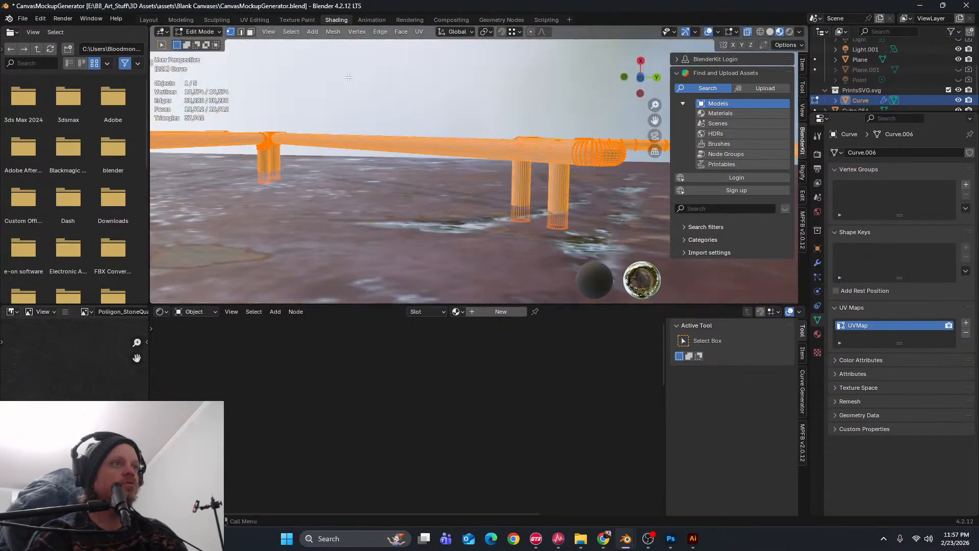
pyautogui.moveTo(456, 152); pyautogui.dragTo(464, 243, button='middle')
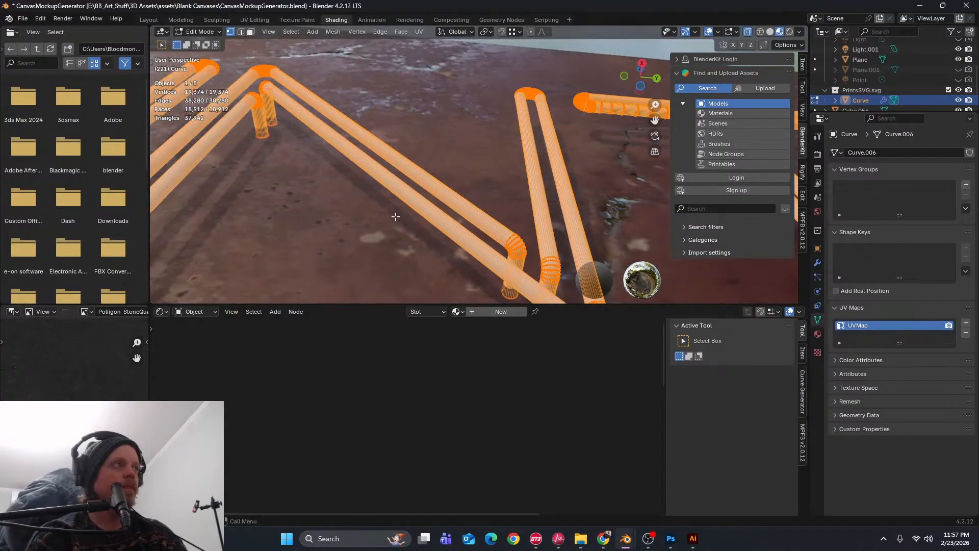
pyautogui.scroll(-3, 396, 217)
pyautogui.moveTo(371, 217); pyautogui.dragTo(364, 260, button='middle')
pyautogui.moveTo(403, 193); pyautogui.dragTo(409, 211, button='middle')
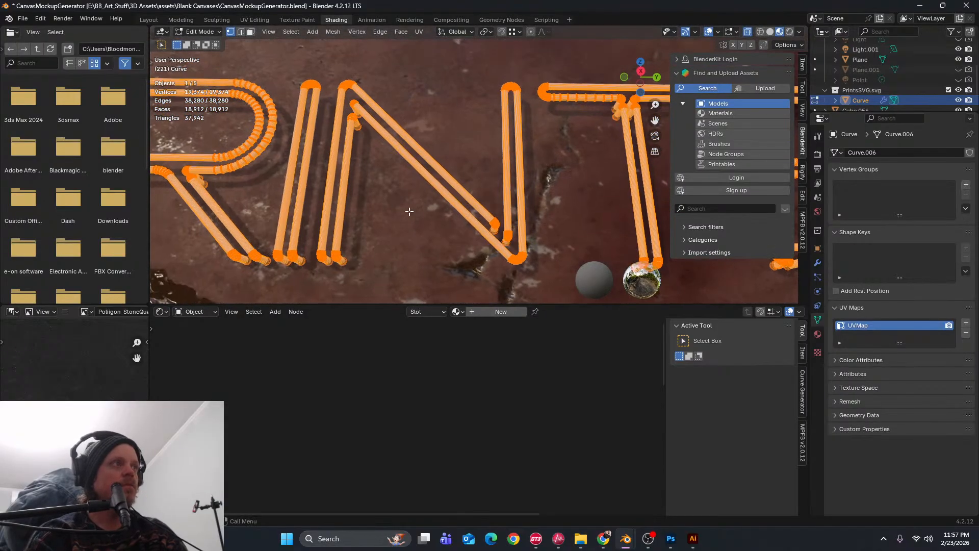
pyautogui.hotkey('shift', 'd')
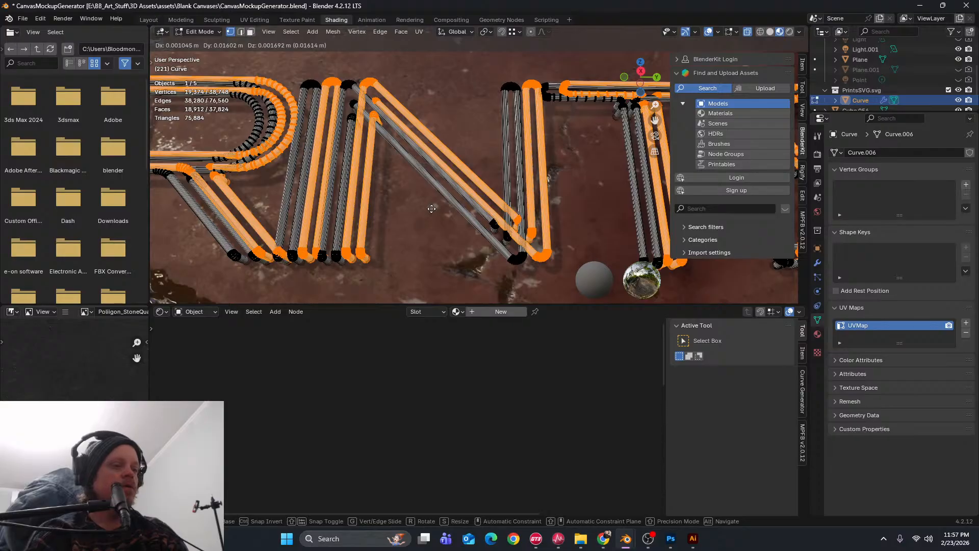
pyautogui.press('Escape')
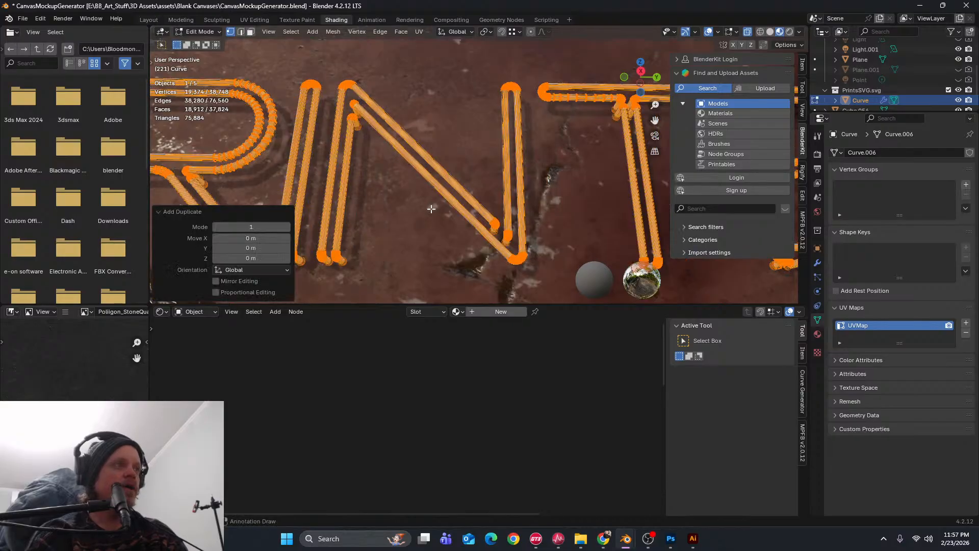
# Try to thin the duplicated tubes with To Sphere and Scale, and undo the attempts
pyautogui.scroll(-2, 372, 217)
pyautogui.moveTo(408, 192)
pyautogui.mouseDown(button='middle')
pyautogui.moveTo(385, 194)
pyautogui.moveTo(422, 178)
pyautogui.moveTo(412, 185)
pyautogui.mouseUp(button='middle')
pyautogui.scroll(3, 422, 177)
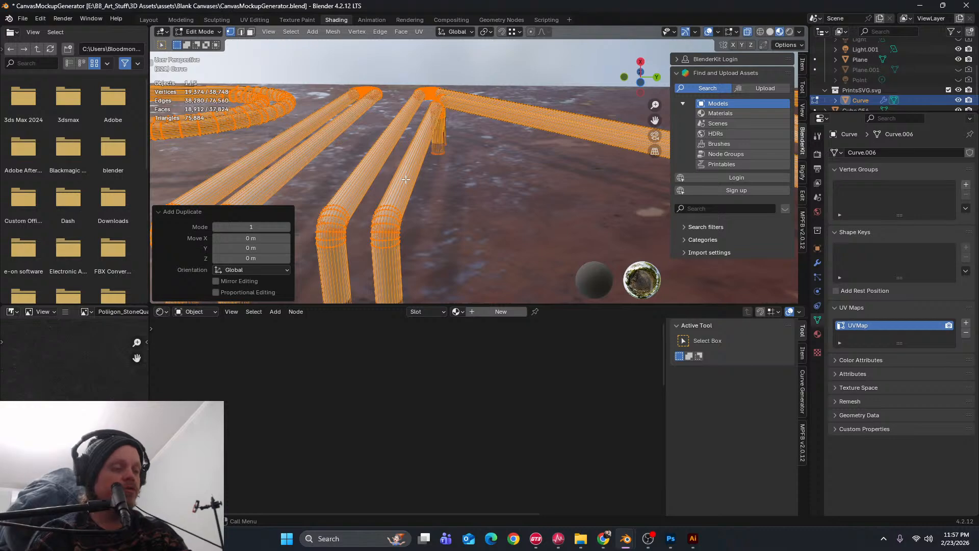
pyautogui.hotkey('shift', 'alt', 's')
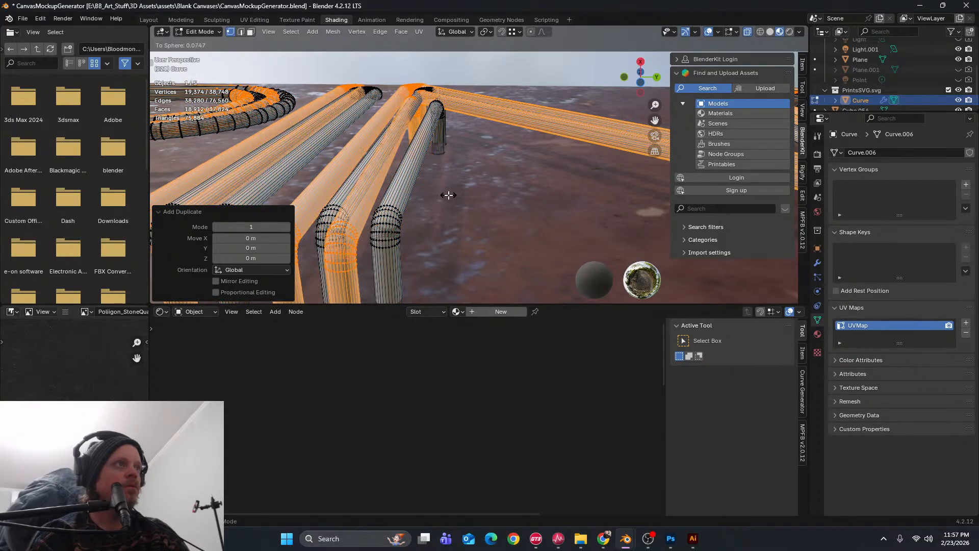
pyautogui.rightClick(421, 192)
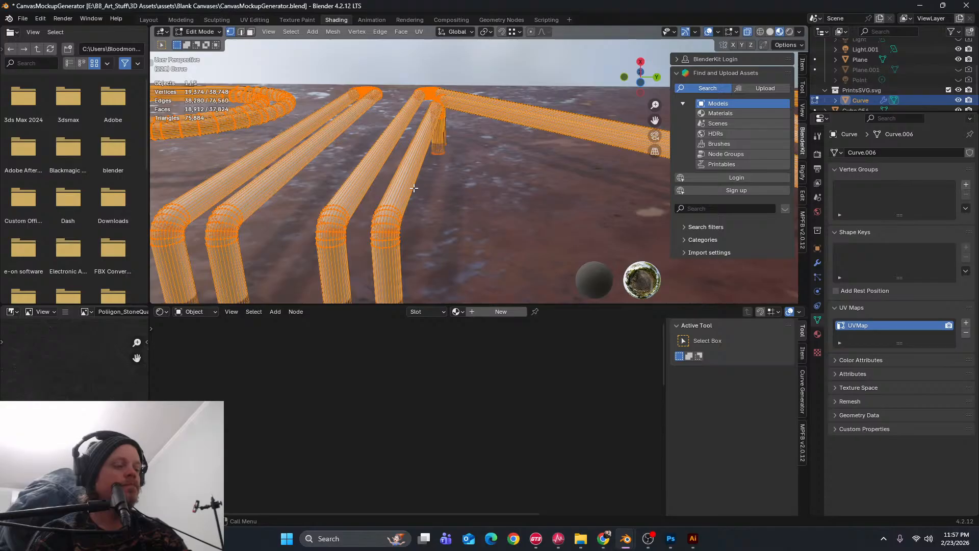
pyautogui.hotkey('shift', 'alt', 's')
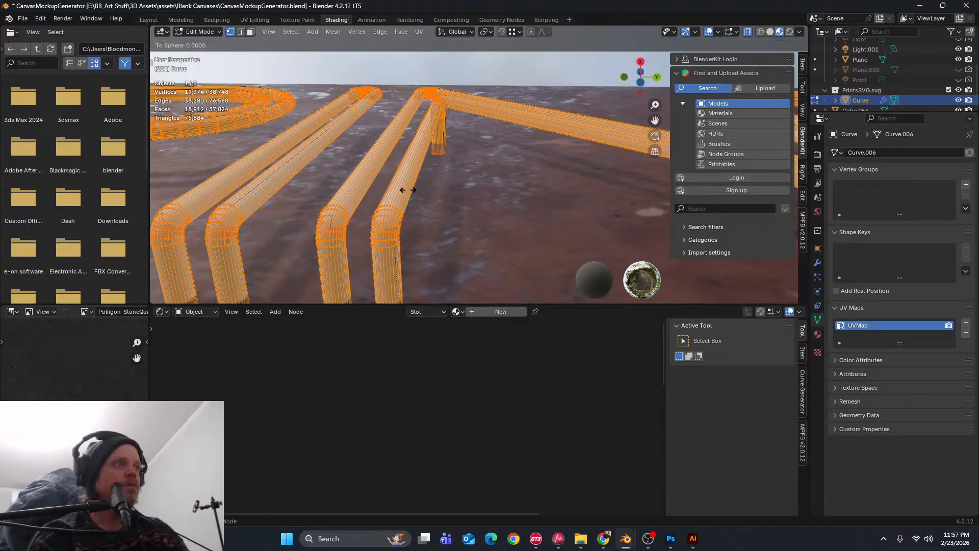
pyautogui.click(422, 185)
pyautogui.hotkey('ctrl', 'z')
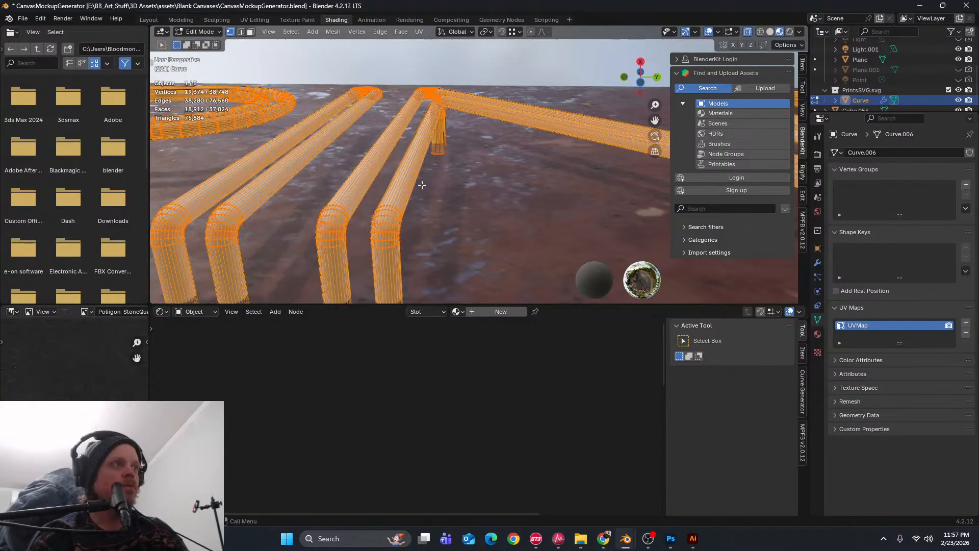
pyautogui.press('s')
pyautogui.click(421, 187)
pyautogui.hotkey('ctrl', 'z')
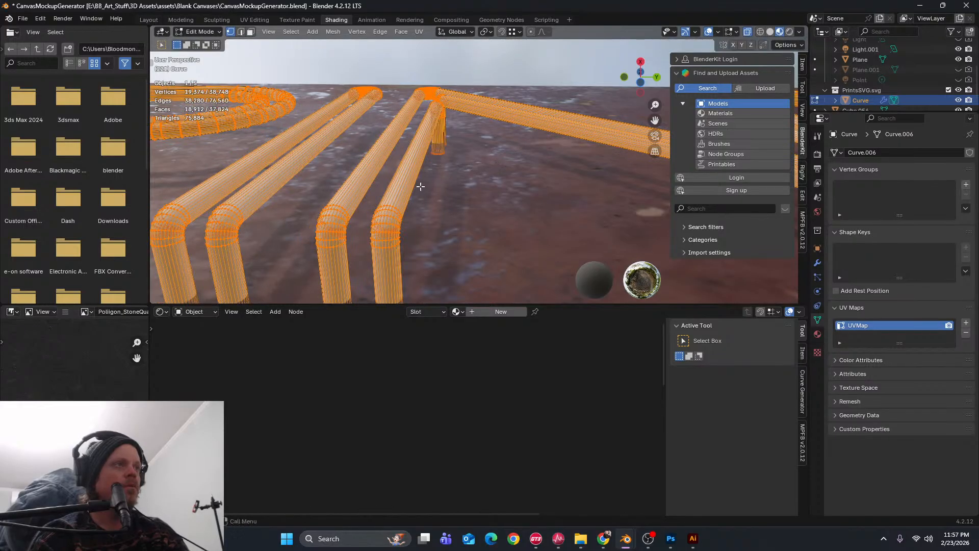
# Try To Sphere on the duplicated tubes with the pivot point set to Individual Origins, and restore Median Point
pyautogui.scroll(-4, 424, 188)
pyautogui.scroll(-4, 424, 188)
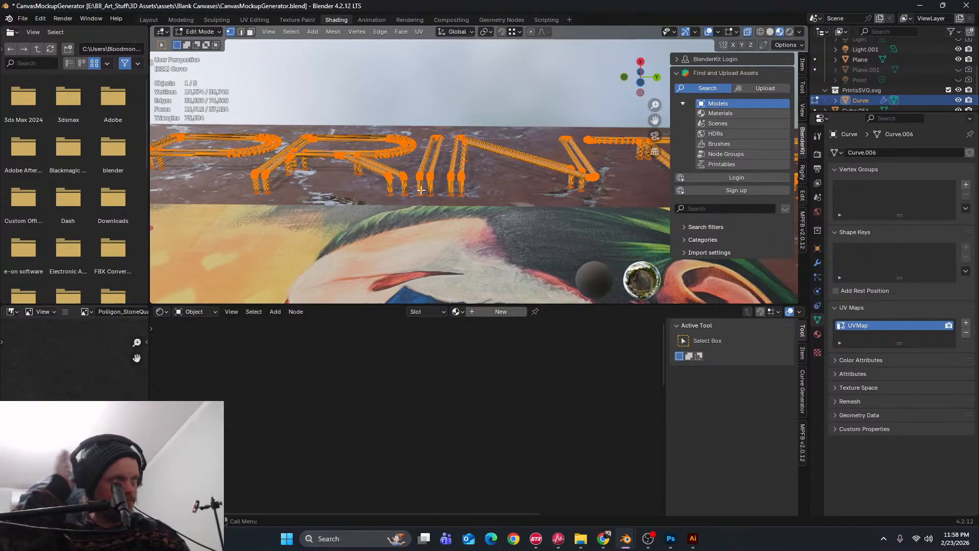
pyautogui.scroll(4, 421, 190)
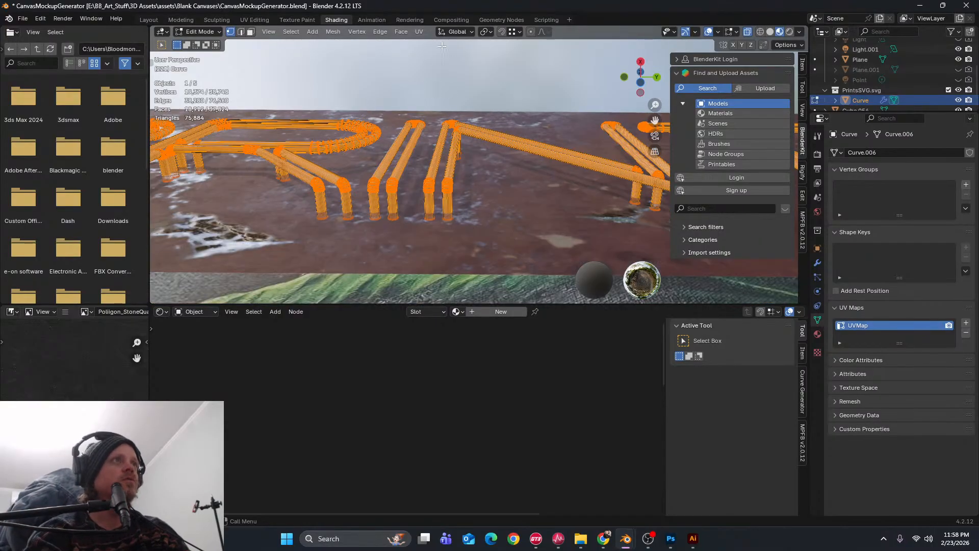
pyautogui.click(463, 32)
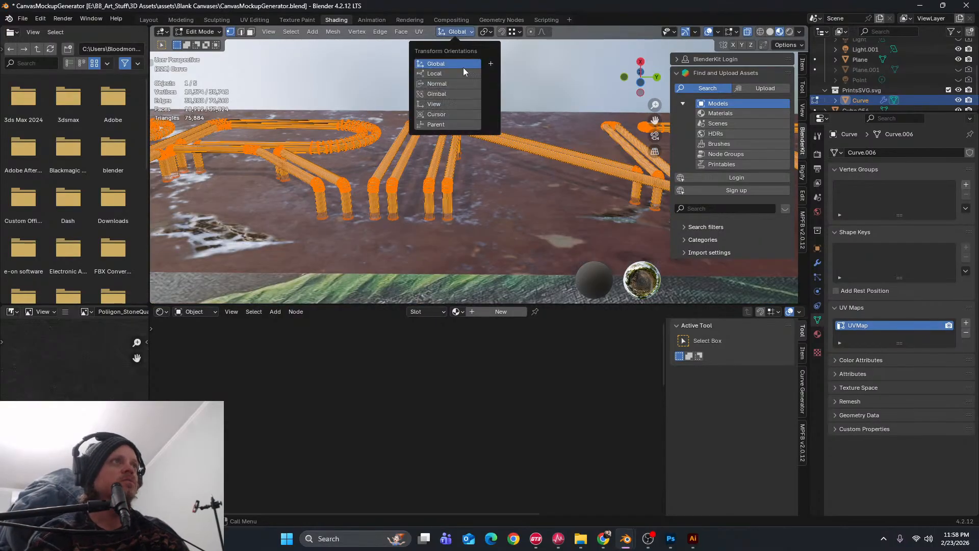
pyautogui.click(486, 32)
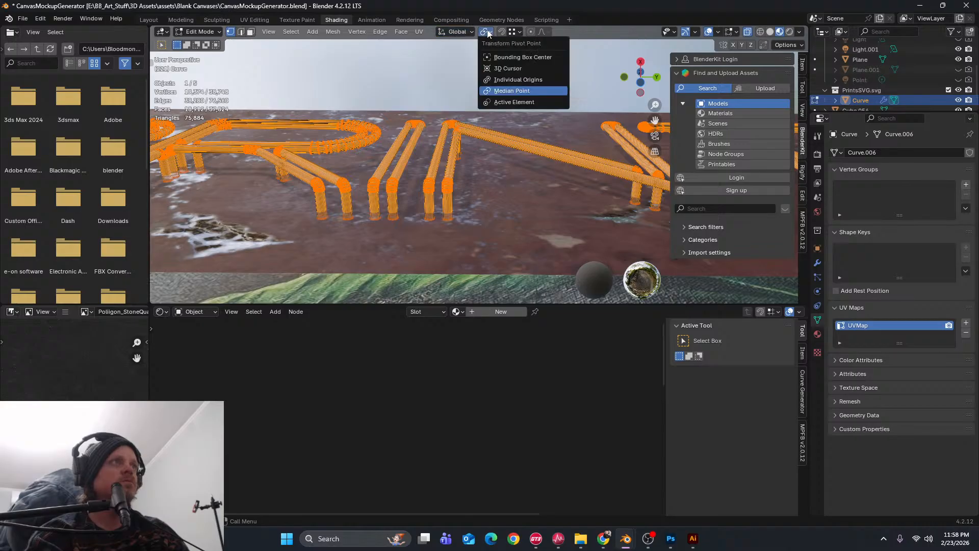
pyautogui.click(501, 80)
pyautogui.scroll(2, 326, 204)
pyautogui.keyDown('shift'); pyautogui.moveTo(306, 208); pyautogui.dragTo(444, 203, button='middle'); pyautogui.keyUp('shift')
pyautogui.scroll(4, 443, 204)
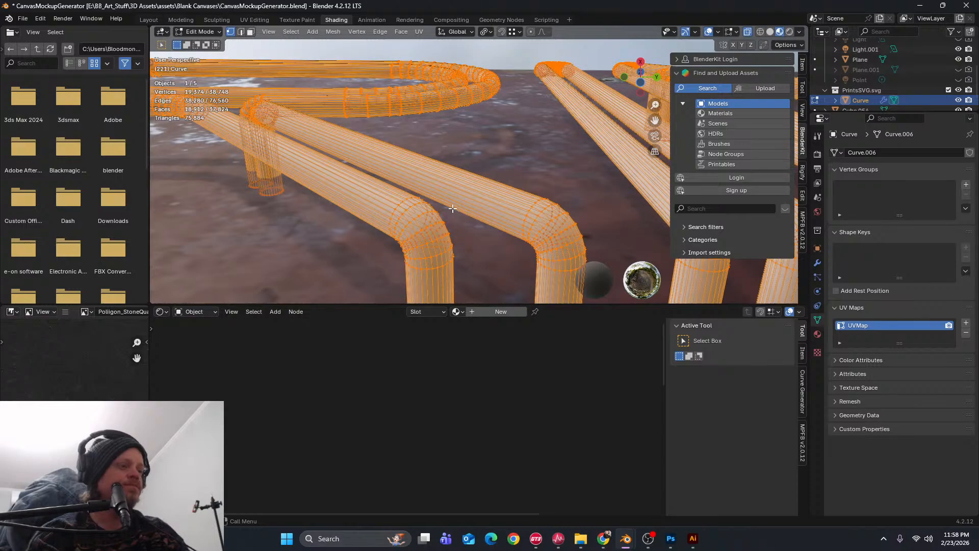
pyautogui.hotkey('shift', 'alt', 's')
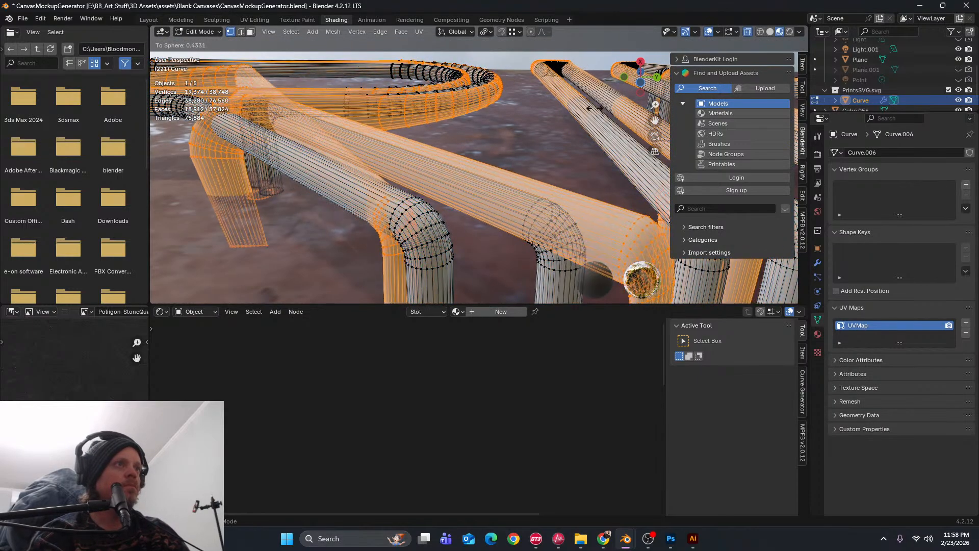
pyautogui.rightClick(463, 156)
pyautogui.scroll(-5, 452, 162)
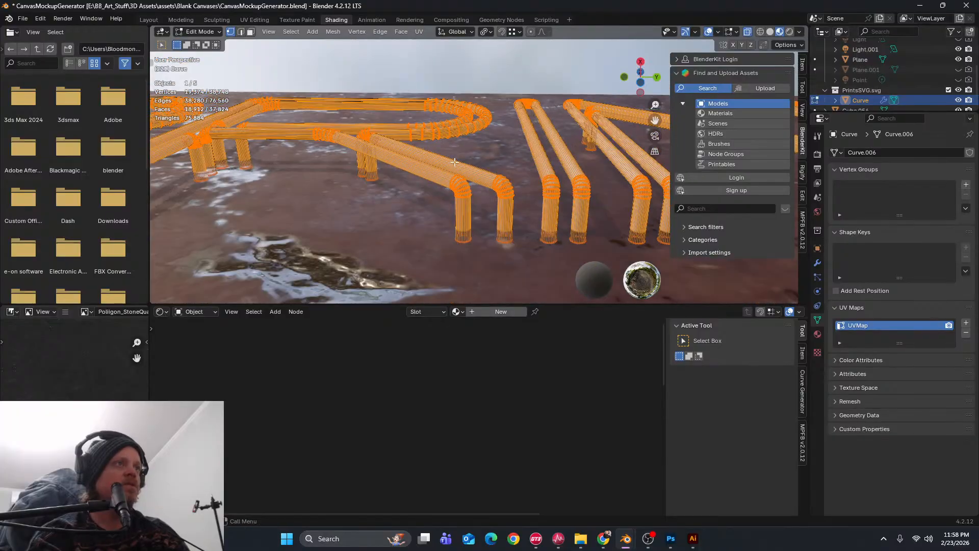
pyautogui.click(491, 32)
pyautogui.click(509, 92)
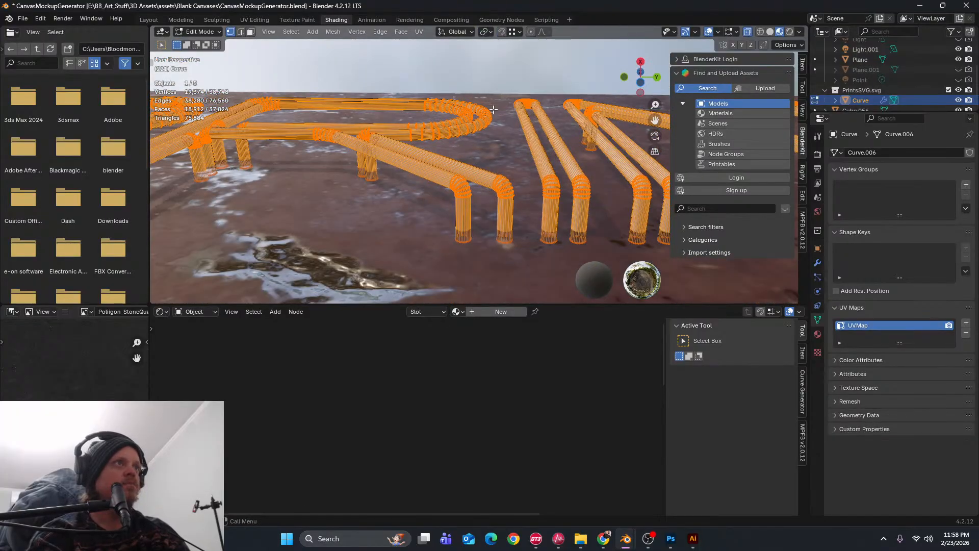
# Shrink the duplicated tubes inside the originals with Shrink/Fatten at an offset of about -0.00234 m
pyautogui.moveTo(494, 109); pyautogui.dragTo(498, 186, button='middle')
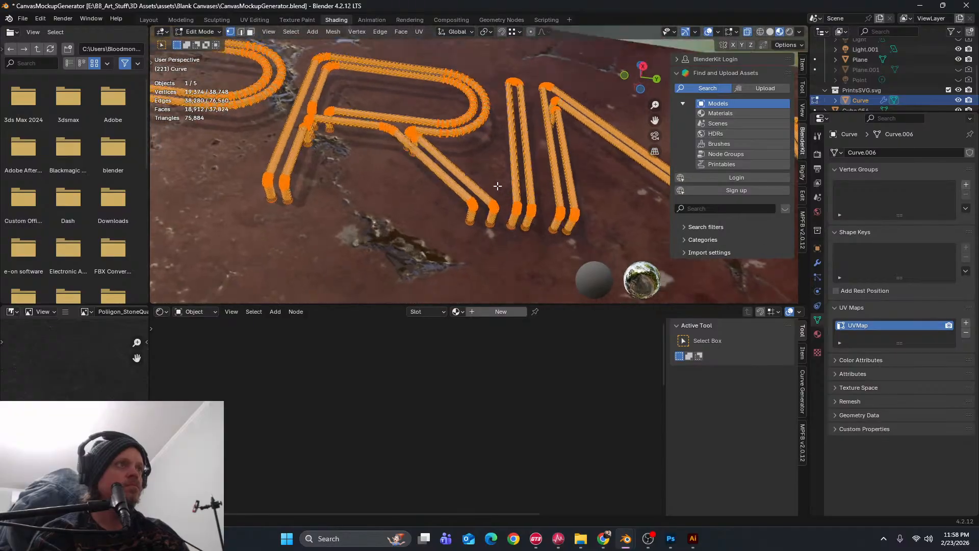
pyautogui.scroll(-3, 497, 186)
pyautogui.scroll(7, 476, 202)
pyautogui.moveTo(435, 223); pyautogui.dragTo(437, 180, button='middle')
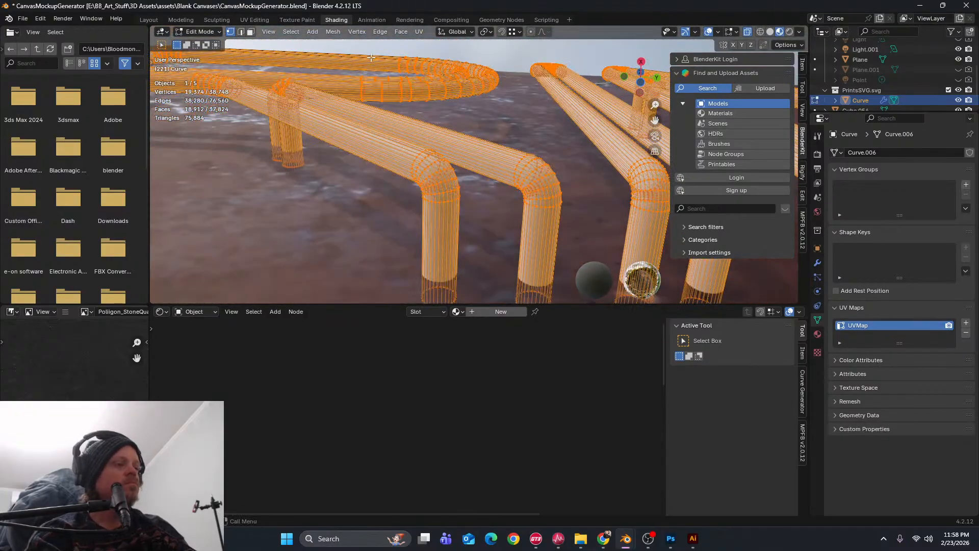
pyautogui.hotkey('alt', 's')
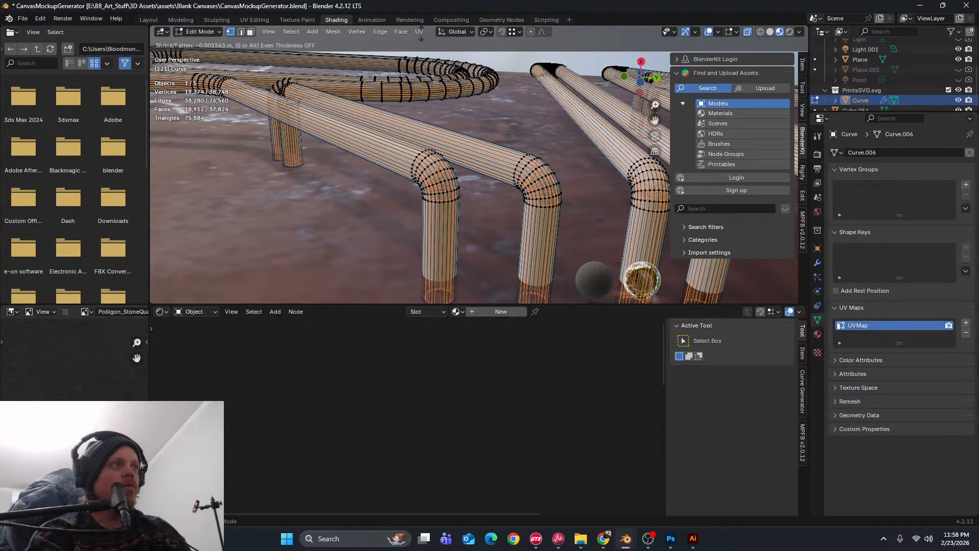
pyautogui.click(400, 51)
# Examine the fit of the shrunken inner tubes inside the outer tubes at the bends of the letter R
pyautogui.scroll(2, 415, 169)
pyautogui.scroll(4, 415, 170)
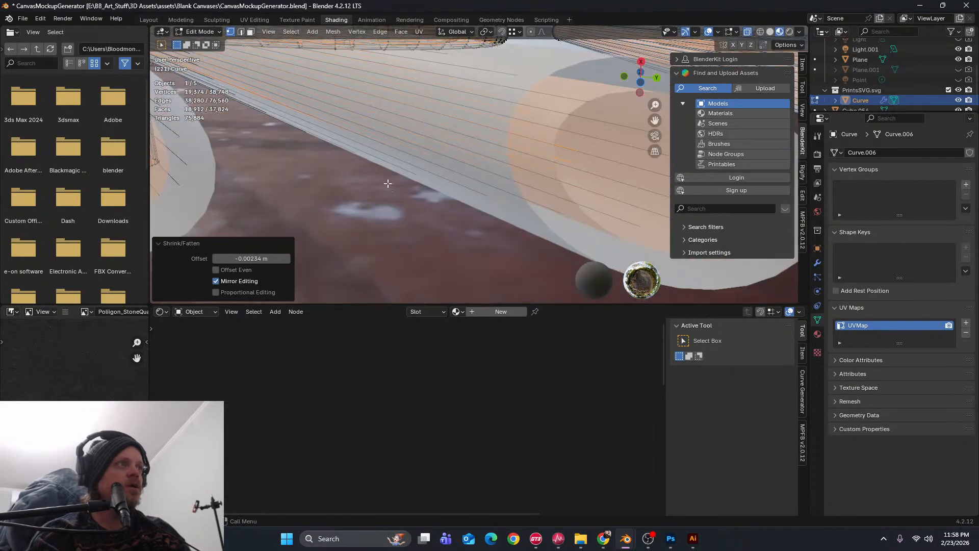
pyautogui.scroll(-4, 325, 183)
pyautogui.scroll(3, 403, 163)
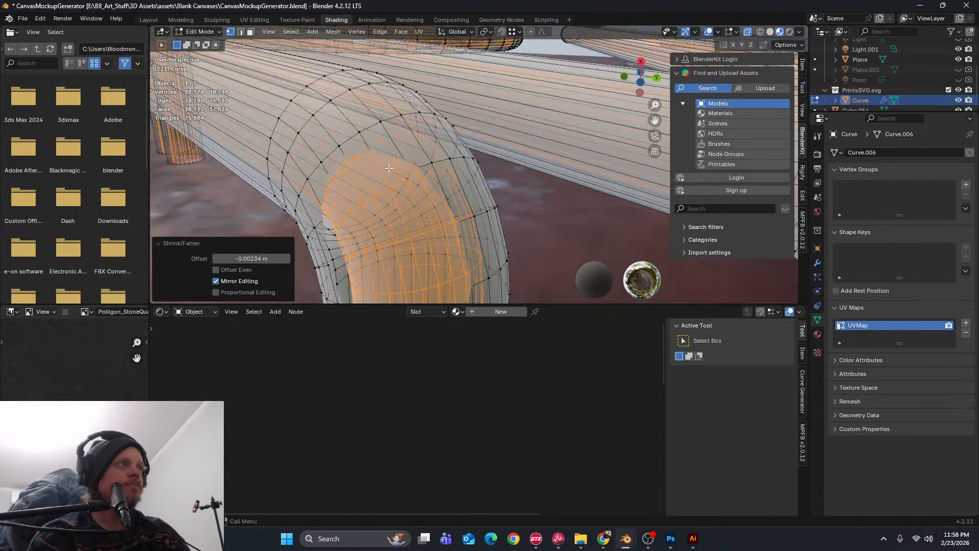
pyautogui.keyDown('shift'); pyautogui.moveTo(390, 276); pyautogui.dragTo(386, 254, button='middle'); pyautogui.keyUp('shift')
pyautogui.scroll(-5, 403, 164)
pyautogui.scroll(-4, 418, 138)
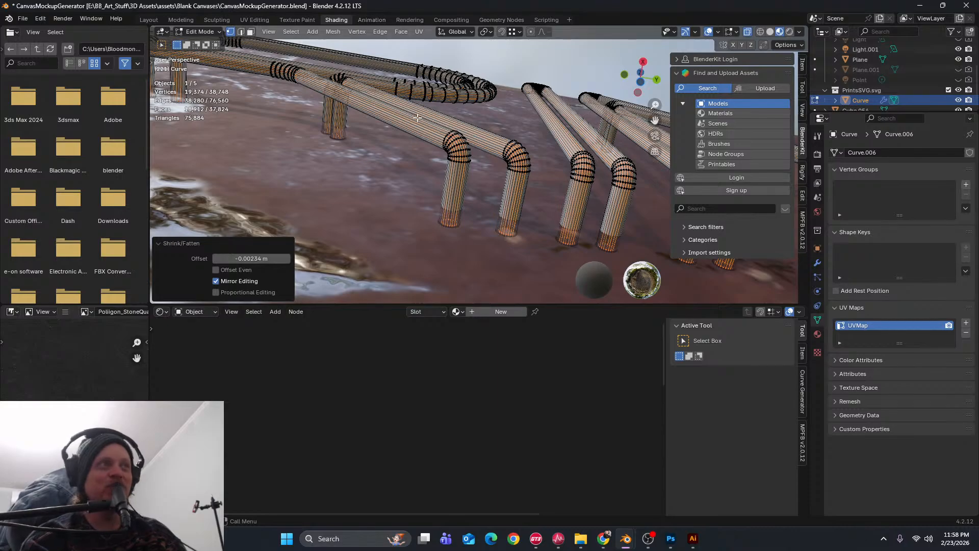
pyautogui.scroll(7, 459, 154)
pyautogui.scroll(-4, 442, 152)
pyautogui.keyDown('shift'); pyautogui.moveTo(433, 149); pyautogui.dragTo(439, 188, button='middle'); pyautogui.keyUp('shift')
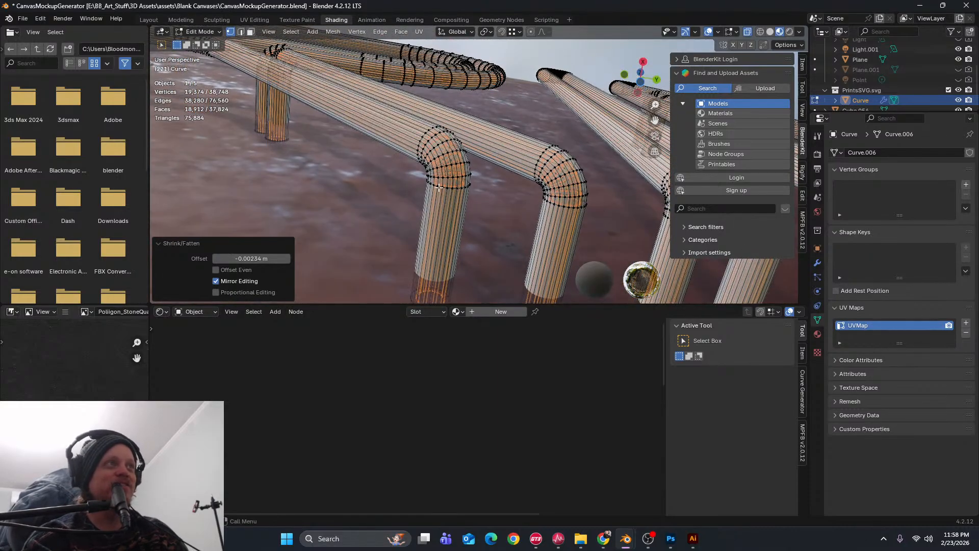
pyautogui.scroll(8, 439, 187)
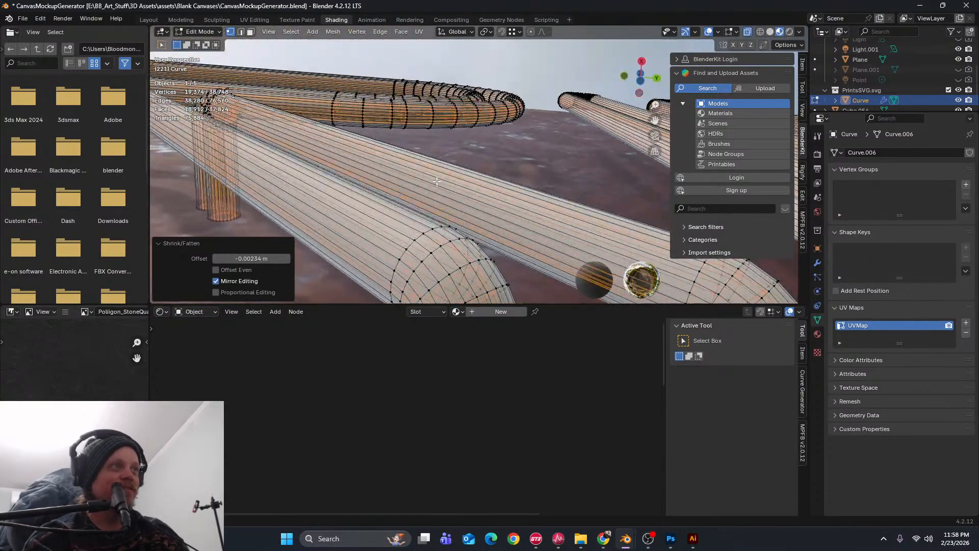
# Replace the inner tube selection with a single vertex near a tube bend and return to Object Mode
pyautogui.scroll(2, 434, 182)
pyautogui.moveTo(421, 181); pyautogui.dragTo(413, 167, button='middle')
pyautogui.keyDown('shift'); pyautogui.moveTo(311, 162); pyautogui.dragTo(437, 195, button='middle'); pyautogui.keyUp('shift')
pyautogui.click(482, 167)
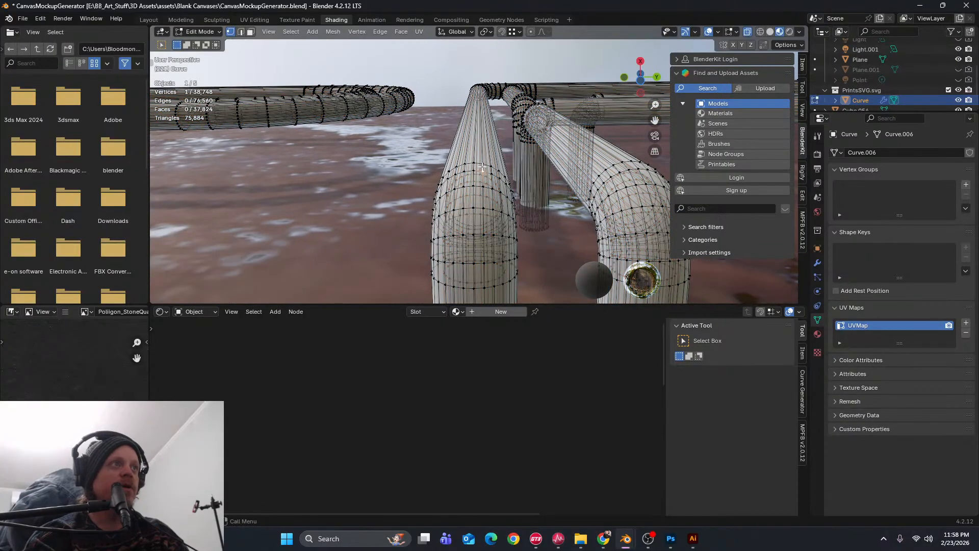
pyautogui.press('Tab')
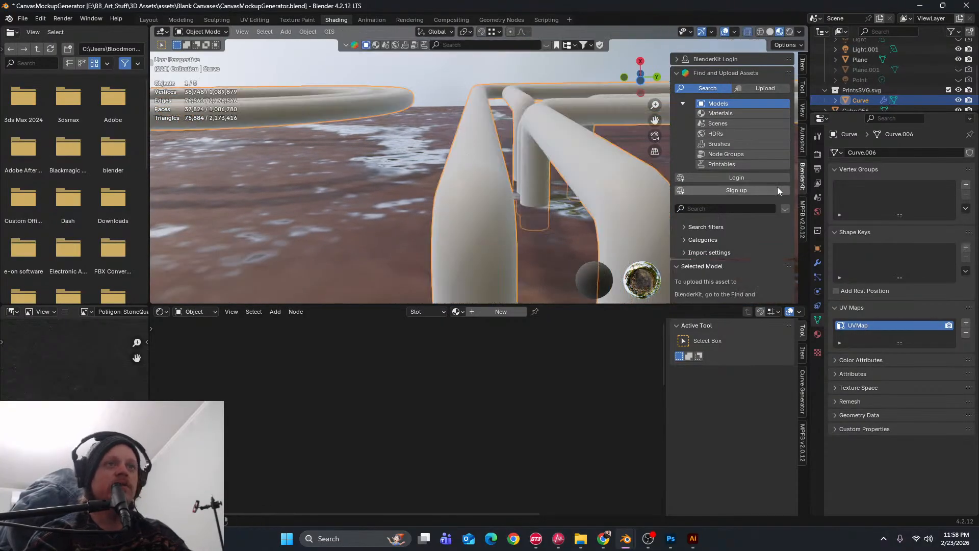
# Apply the Smooth by Angle modifier to the nested tube lettering and add a Solidify modifier
pyautogui.click(818, 263)
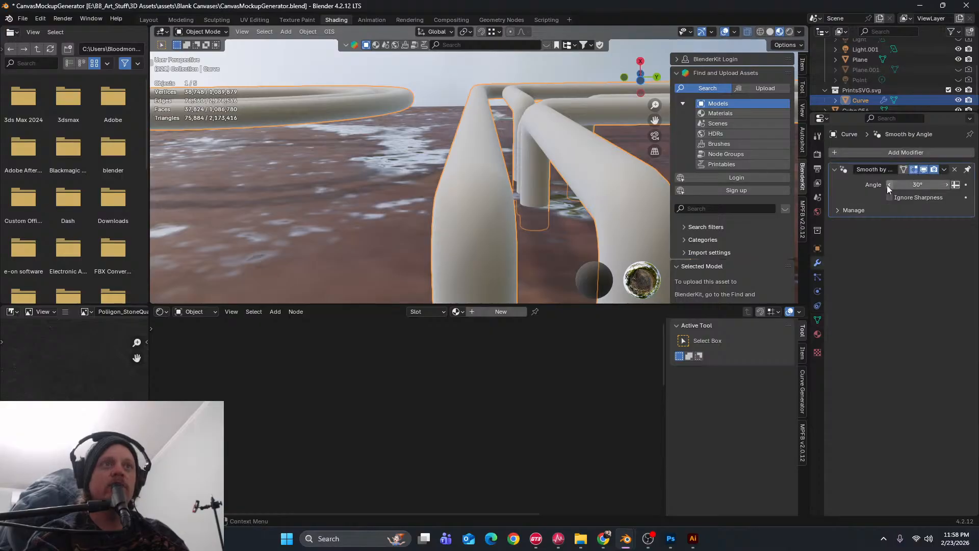
pyautogui.click(944, 170)
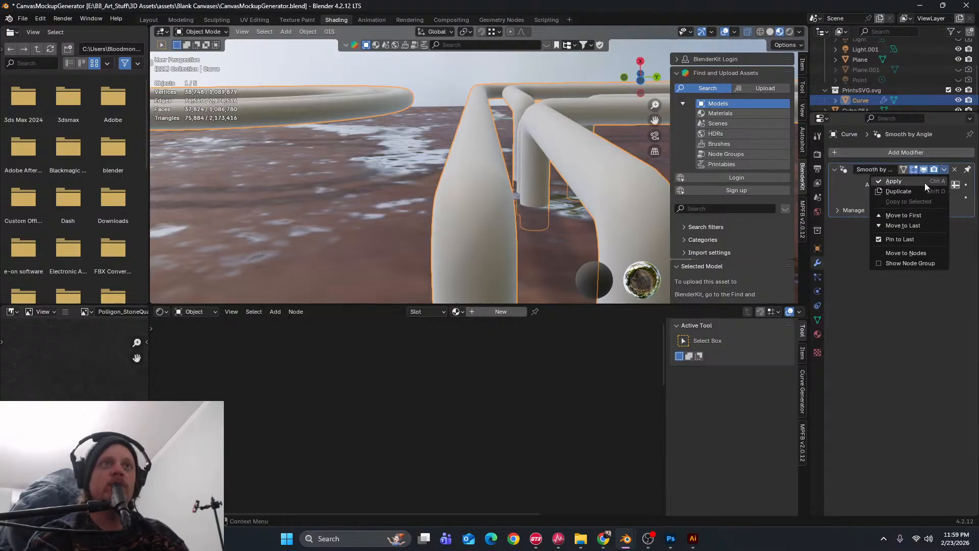
pyautogui.click(925, 182)
pyautogui.click(907, 154)
pyautogui.moveTo(886, 194)
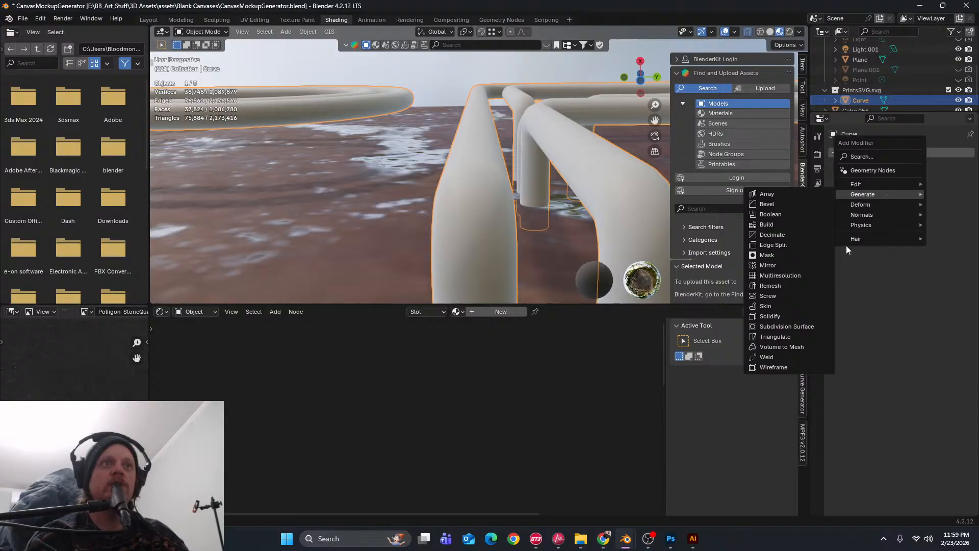
pyautogui.click(788, 316)
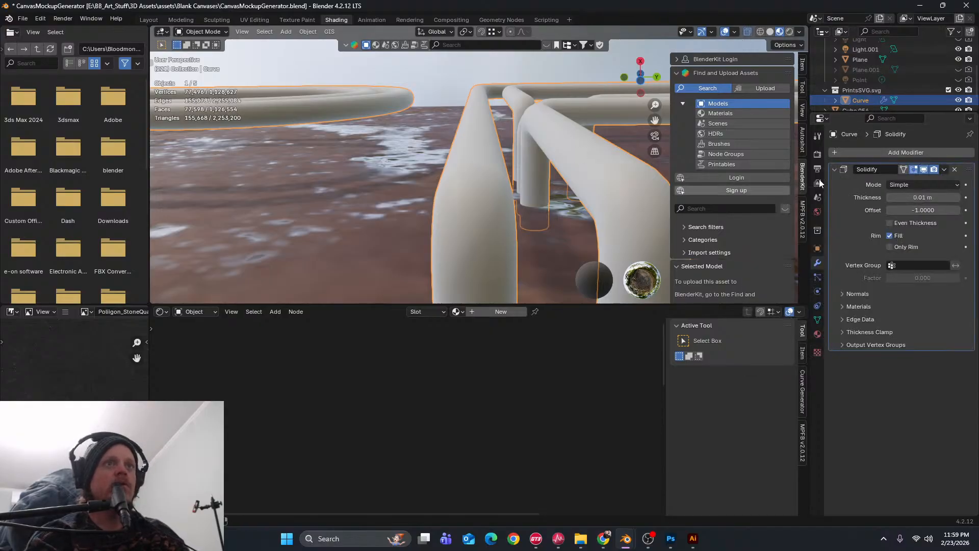
# Enable Even Thickness on the Solidify modifier and set its thickness to 0.002 m, with the viewport in wireframe shading
pyautogui.click(891, 222)
pyautogui.click(919, 209)
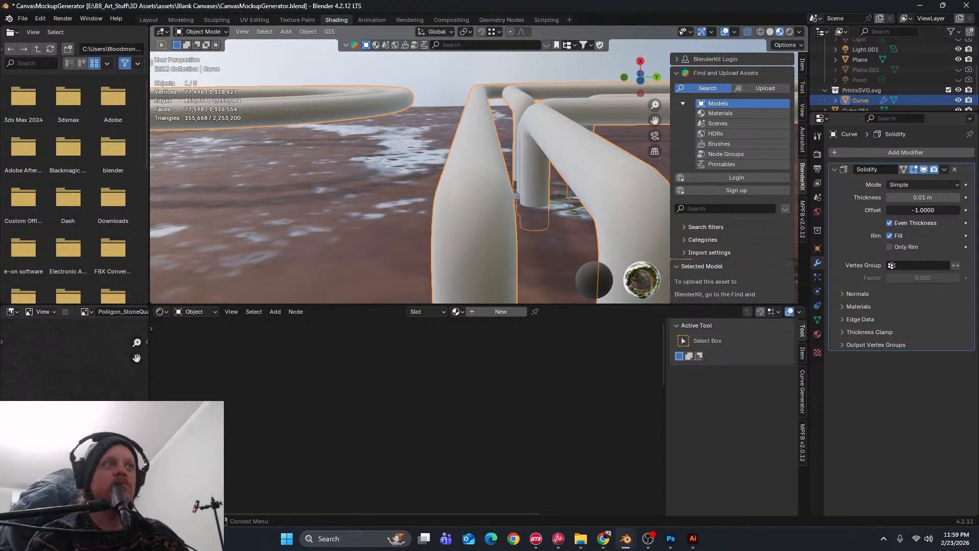
pyautogui.moveTo(919, 210)
pyautogui.mouseDown()
pyautogui.moveTo(978, 209)
pyautogui.moveTo(919, 209)
pyautogui.mouseUp()
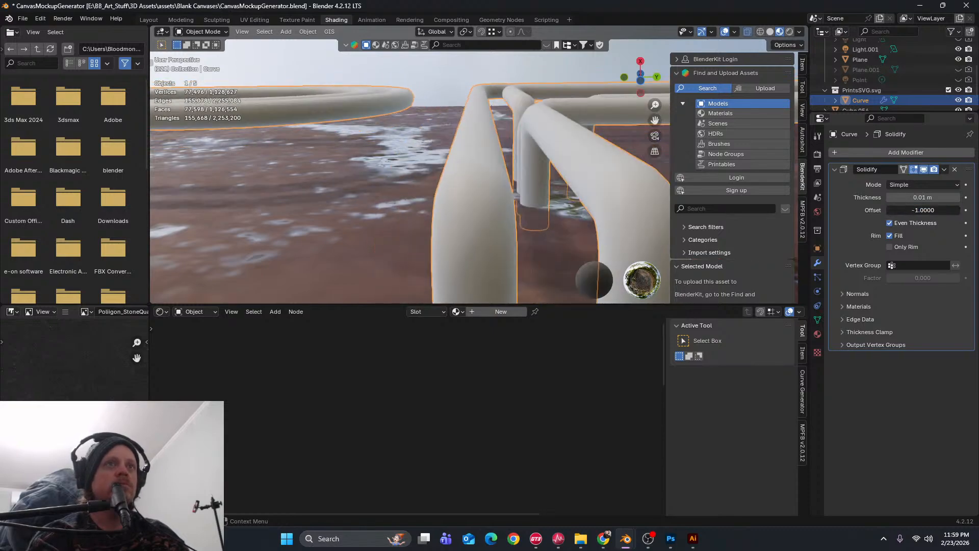
pyautogui.click(760, 32)
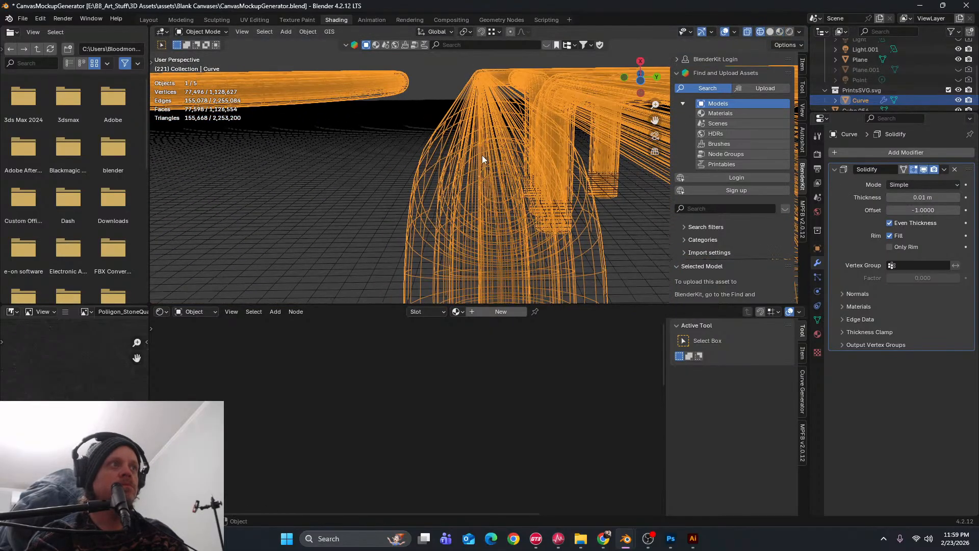
pyautogui.moveTo(482, 155)
pyautogui.mouseDown(button='middle')
pyautogui.moveTo(473, 161)
pyautogui.moveTo(488, 217)
pyautogui.moveTo(517, 114)
pyautogui.moveTo(499, 160)
pyautogui.moveTo(567, 163)
pyautogui.moveTo(510, 165)
pyautogui.moveTo(620, 184)
pyautogui.moveTo(607, 168)
pyautogui.moveTo(437, 272)
pyautogui.moveTo(540, 38)
pyautogui.moveTo(464, 207)
pyautogui.moveTo(474, 142)
pyautogui.mouseUp(button='middle')
pyautogui.scroll(8, 475, 142)
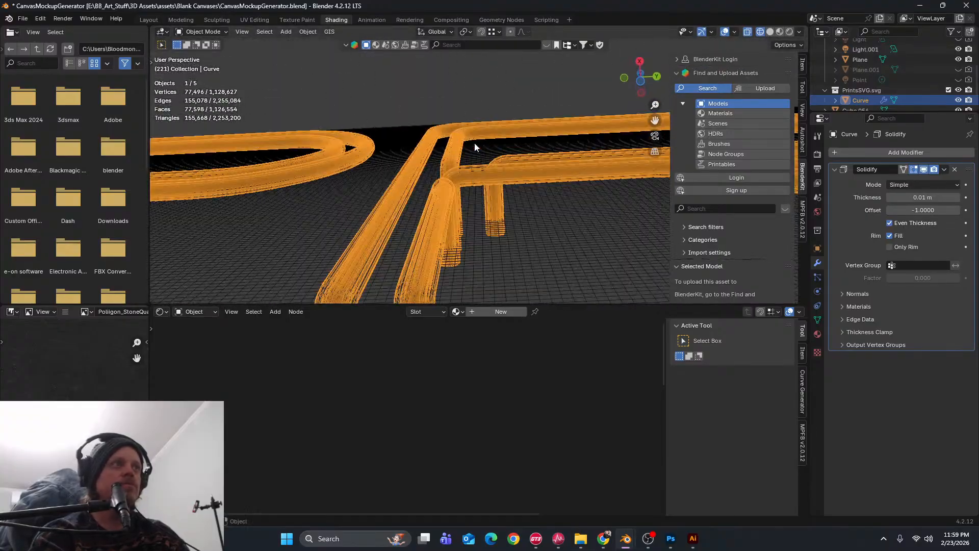
pyautogui.scroll(5, 475, 200)
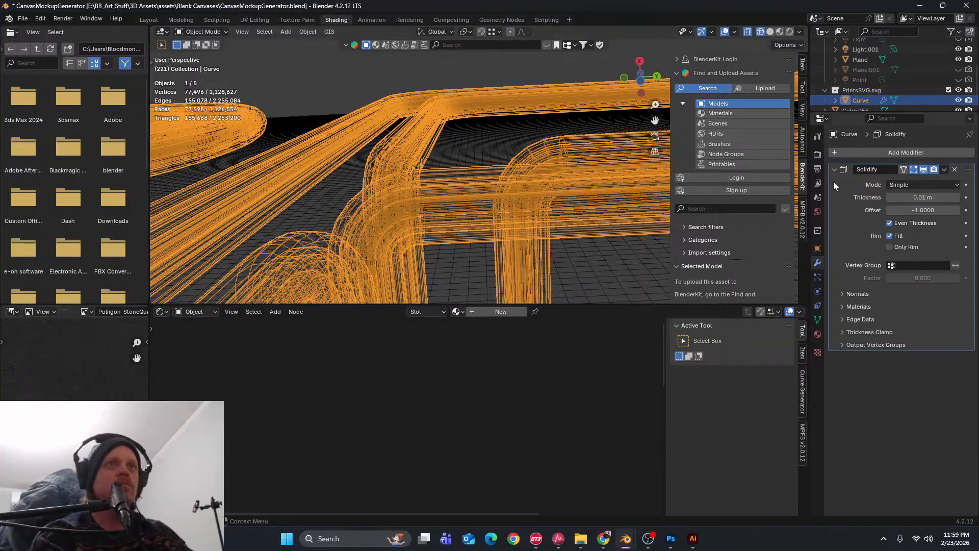
pyautogui.moveTo(924, 197)
pyautogui.mouseDown()
pyautogui.moveTo(883, 197)
pyautogui.moveTo(914, 197)
pyautogui.mouseUp()
# Examine the solidified tubes in wireframe around the bends and ends of the letter R
pyautogui.scroll(-2, 366, 139)
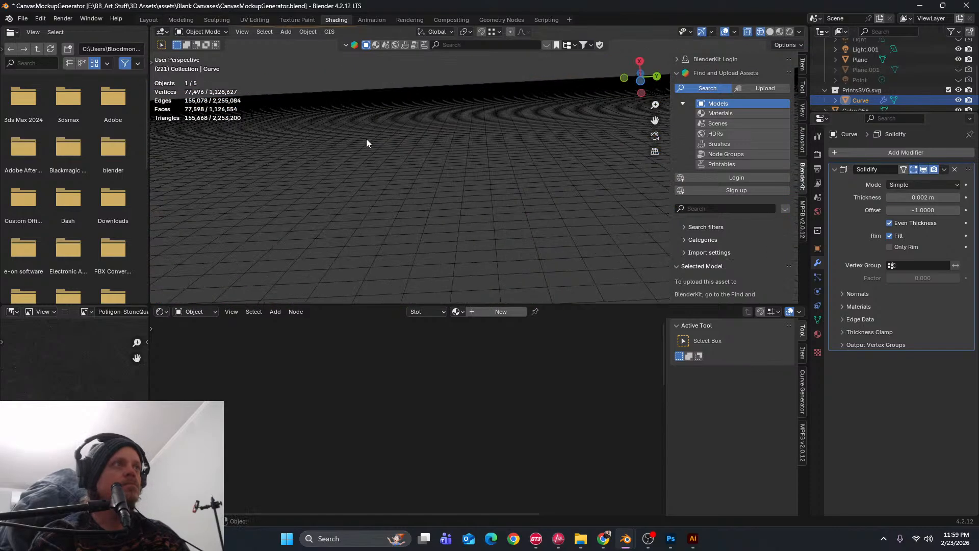
pyautogui.keyDown('shift'); pyautogui.moveTo(366, 138); pyautogui.dragTo(486, 321, button='middle'); pyautogui.keyUp('shift')
pyautogui.scroll(-3, 526, 201)
pyautogui.scroll(-2, 566, 209)
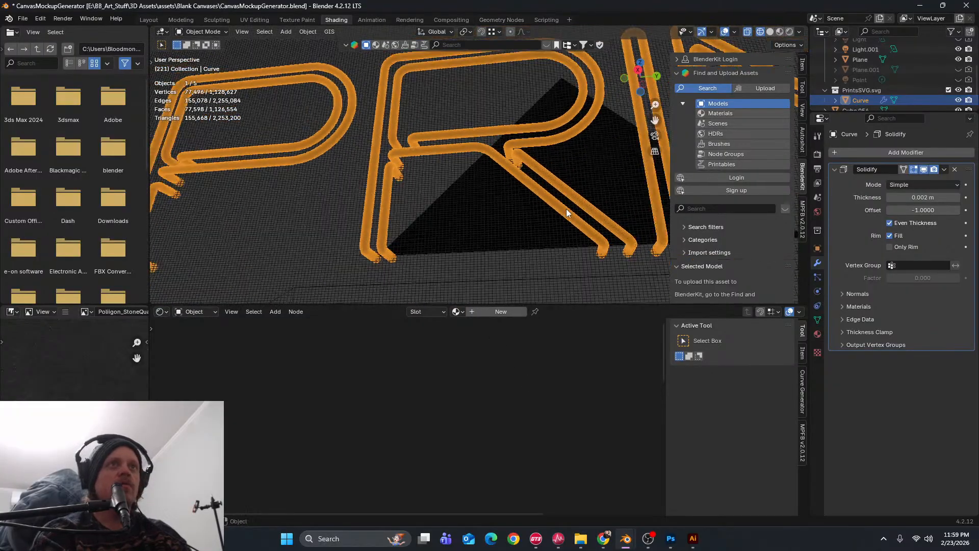
pyautogui.scroll(3, 508, 159)
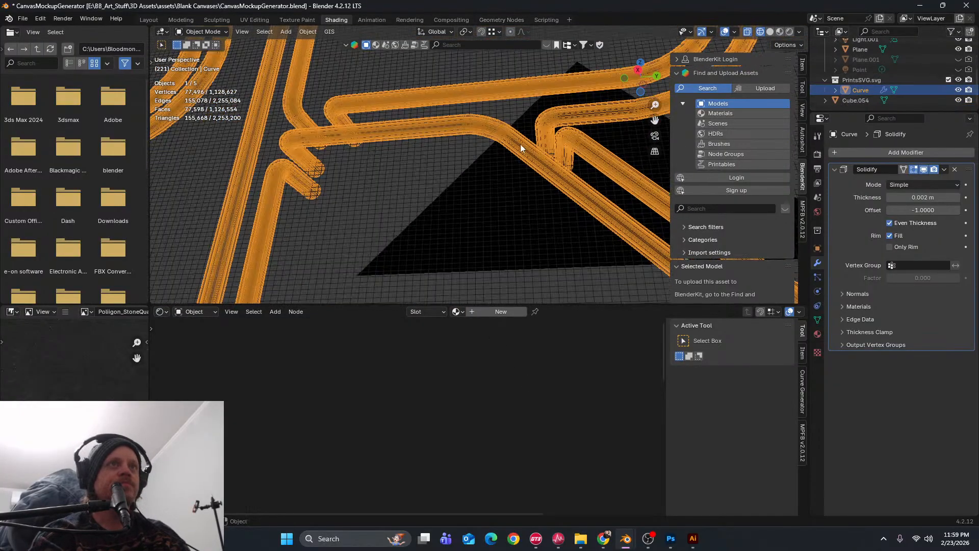
pyautogui.scroll(2, 482, 143)
pyautogui.scroll(3, 855, 66)
pyautogui.scroll(-4, 872, 77)
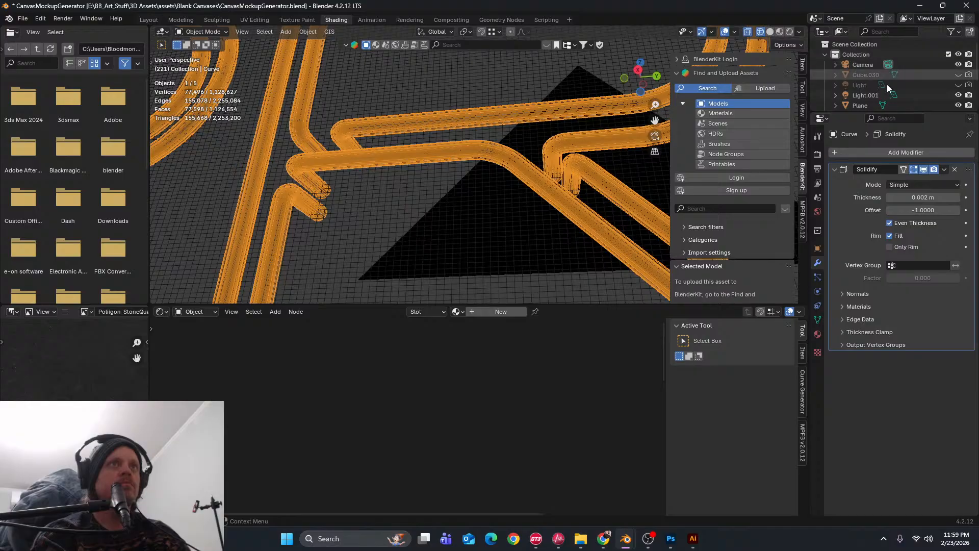
# Switch to solid shading and compare the tube walls in Edit Mode and Object Mode
pyautogui.click(836, 90)
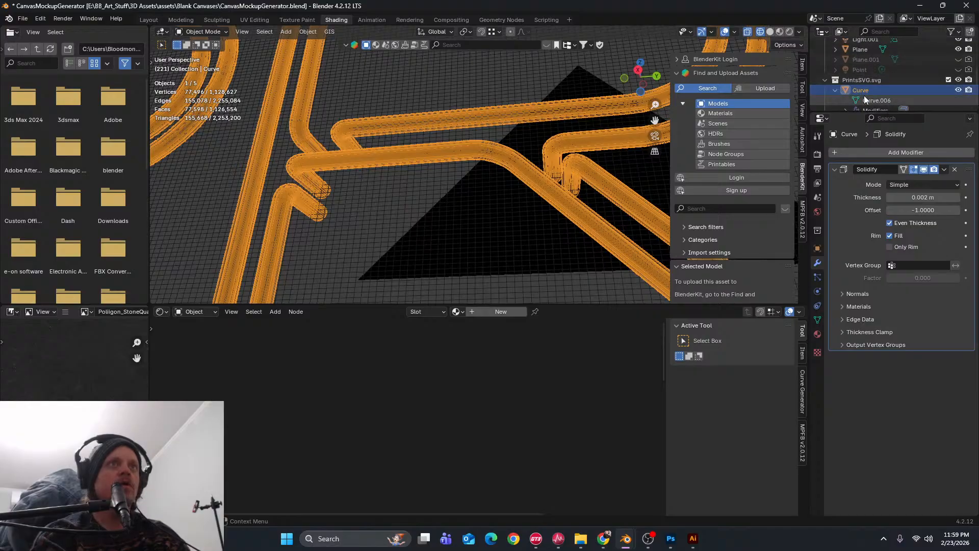
pyautogui.click(869, 101)
pyautogui.press('Tab')
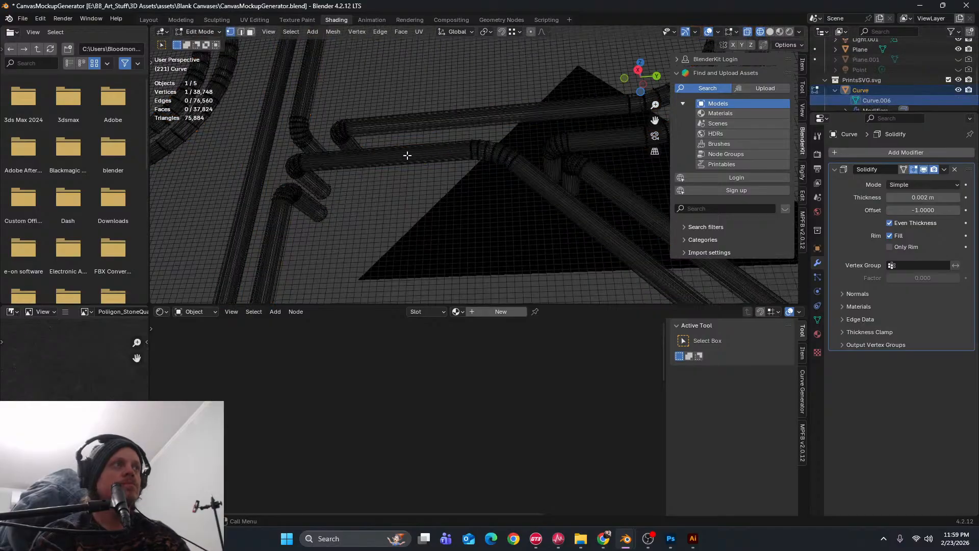
pyautogui.click(770, 31)
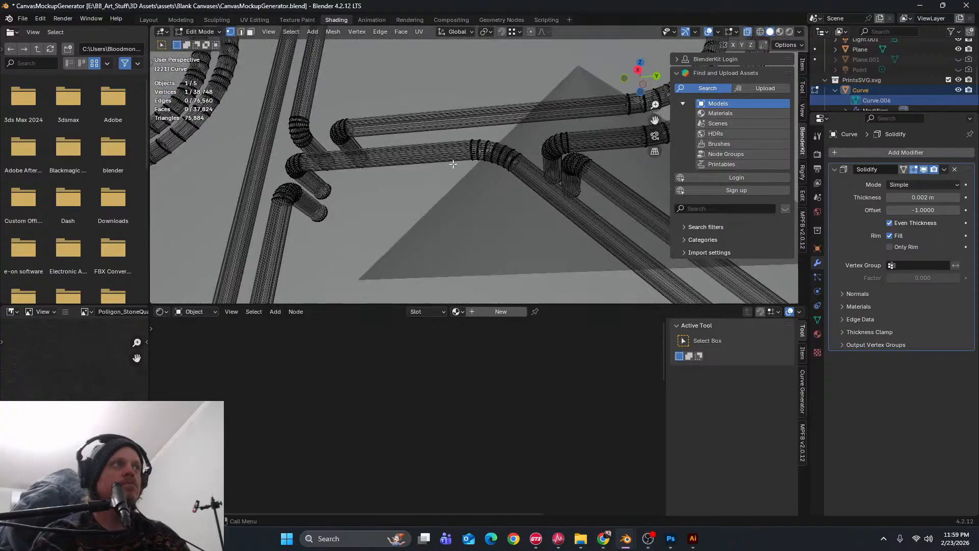
pyautogui.scroll(-3, 453, 164)
pyautogui.moveTo(453, 164); pyautogui.dragTo(477, 141, button='middle')
pyautogui.press('Tab')
pyautogui.scroll(6, 403, 221)
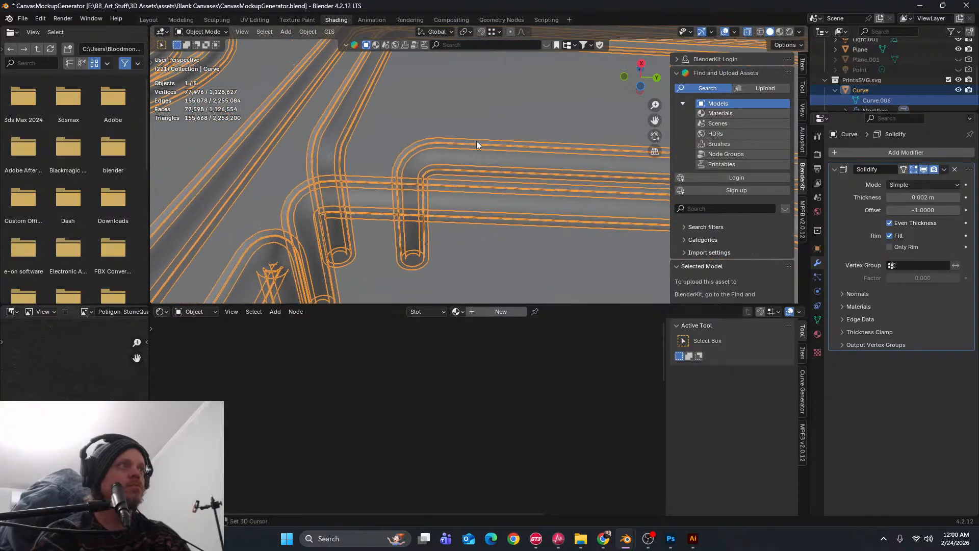
pyautogui.moveTo(353, 189); pyautogui.dragTo(331, 185, button='middle')
pyautogui.click(329, 186)
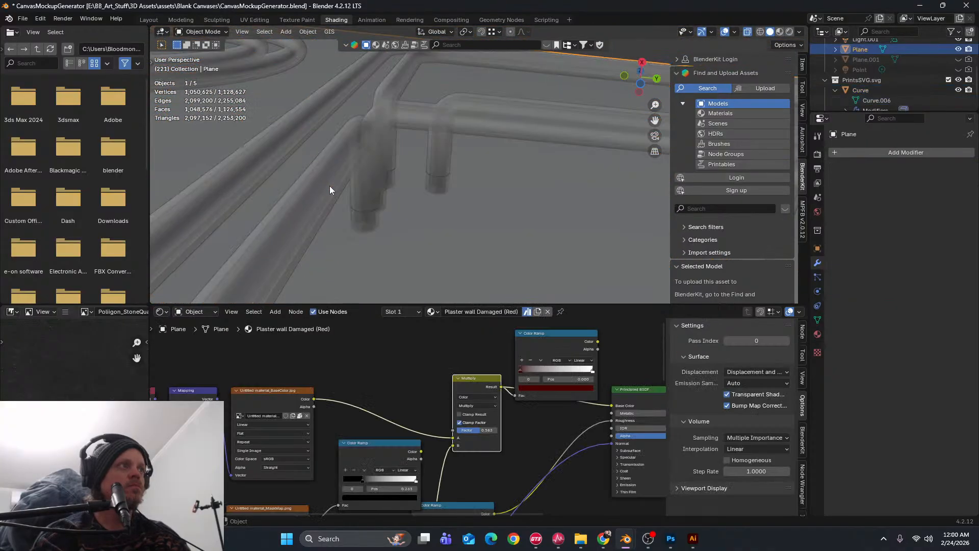
pyautogui.click(324, 187)
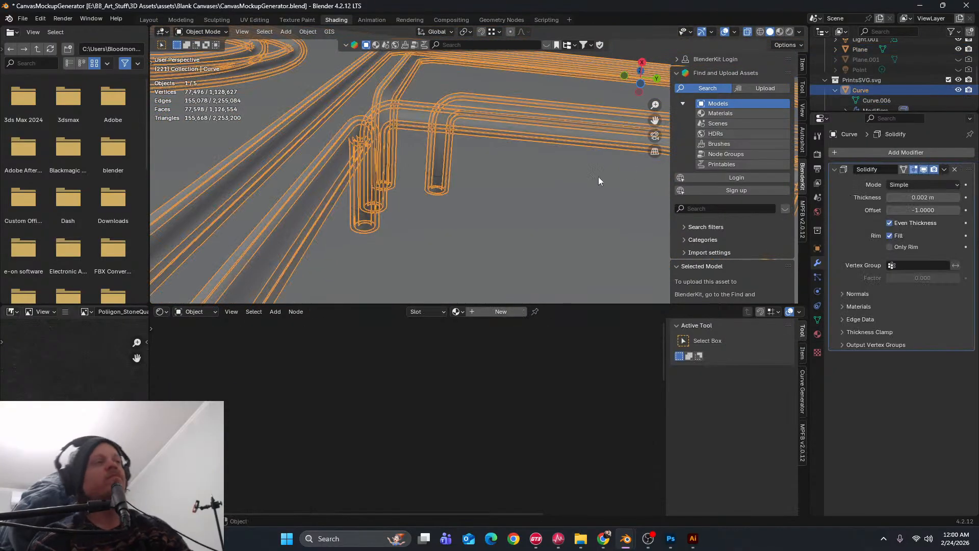
# Undo the Solidify modifier and the shrunken duplicate so that only the single outer tubes remain
pyautogui.click(501, 185)
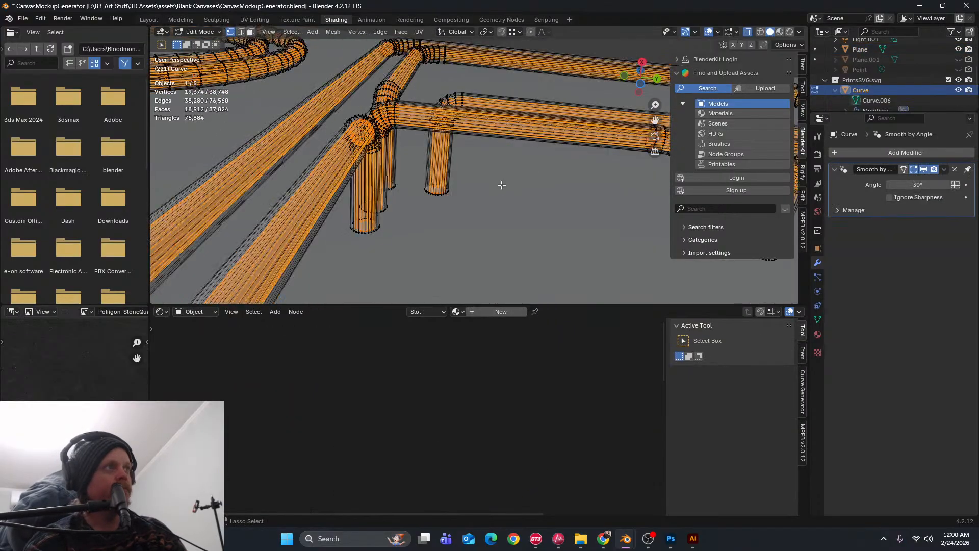
pyautogui.press('Tab')
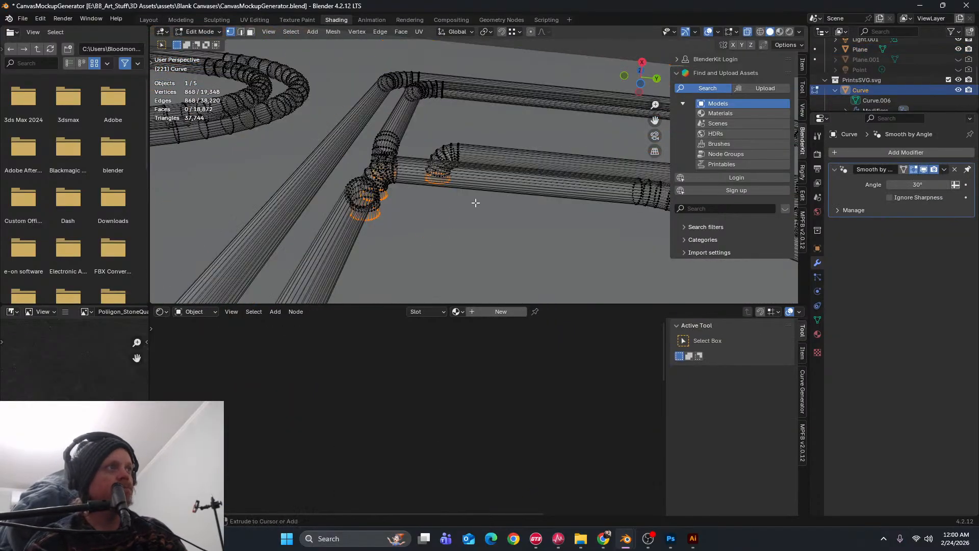
pyautogui.press('Tab')
pyautogui.hotkey('ctrl', 'z')
pyautogui.hotkey('ctrl', 'z')
pyautogui.hotkey('ctrl', 'z')
pyautogui.hotkey('ctrl', 'z')
pyautogui.hotkey('ctrl', 'z')
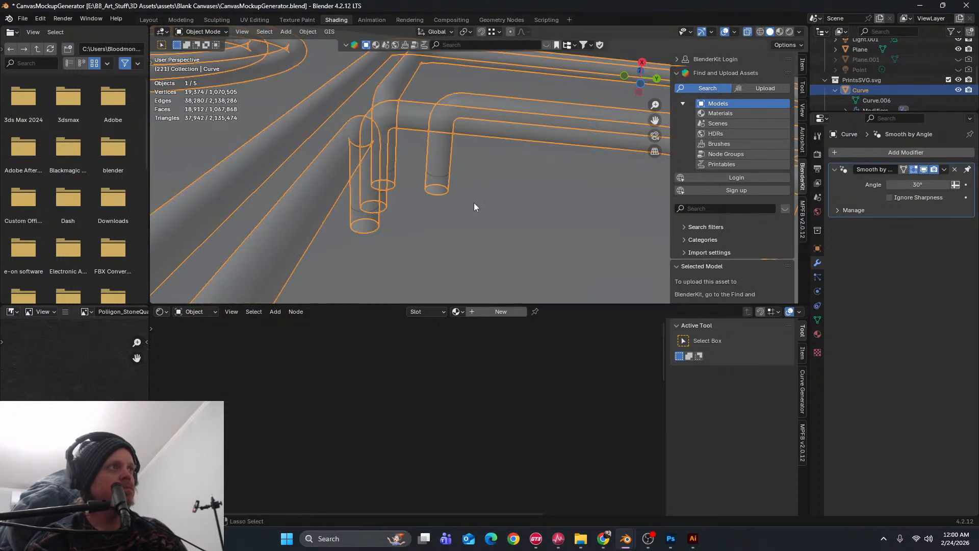
pyautogui.hotkey('ctrl', 'z')
pyautogui.hotkey('ctrl', 'shift', 'z')
# Check the mesh of the tube ends in Edit Mode, stepping back and forth through the last changes
pyautogui.scroll(-2, 365, 164)
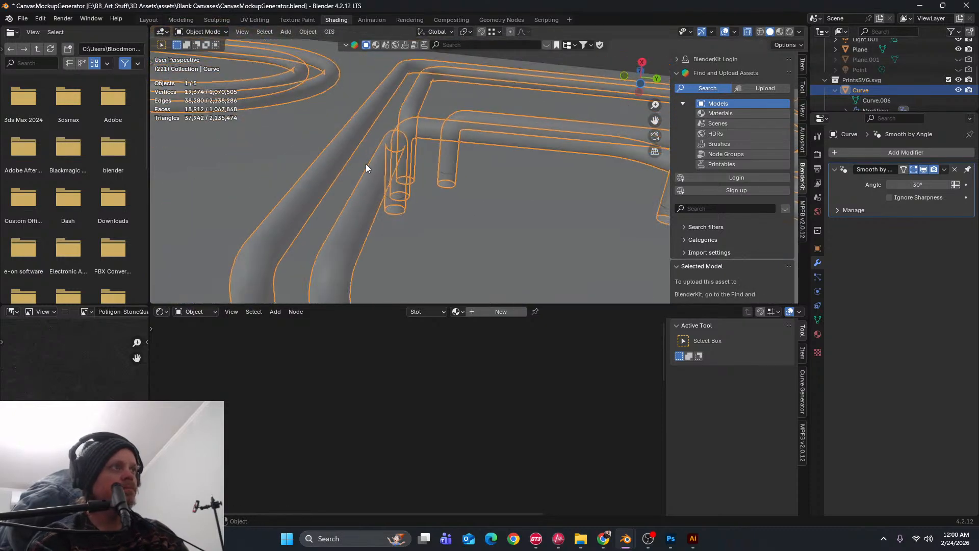
pyautogui.click(368, 166)
pyautogui.moveTo(385, 172); pyautogui.dragTo(423, 191, button='middle')
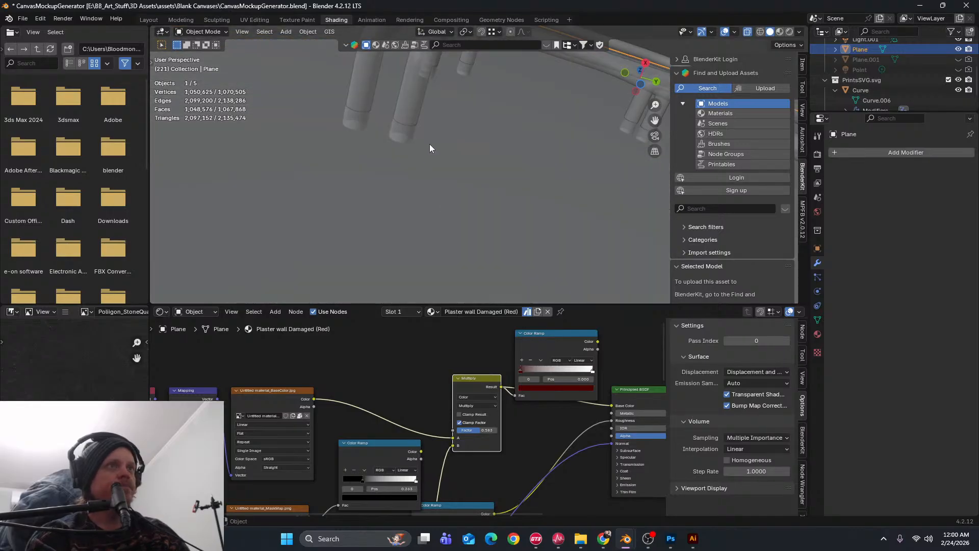
pyautogui.moveTo(430, 146)
pyautogui.mouseDown(button='middle')
pyautogui.moveTo(450, 140)
pyautogui.moveTo(444, 146)
pyautogui.mouseUp(button='middle')
pyautogui.click(444, 146)
pyautogui.press('Tab')
pyautogui.scroll(2, 444, 145)
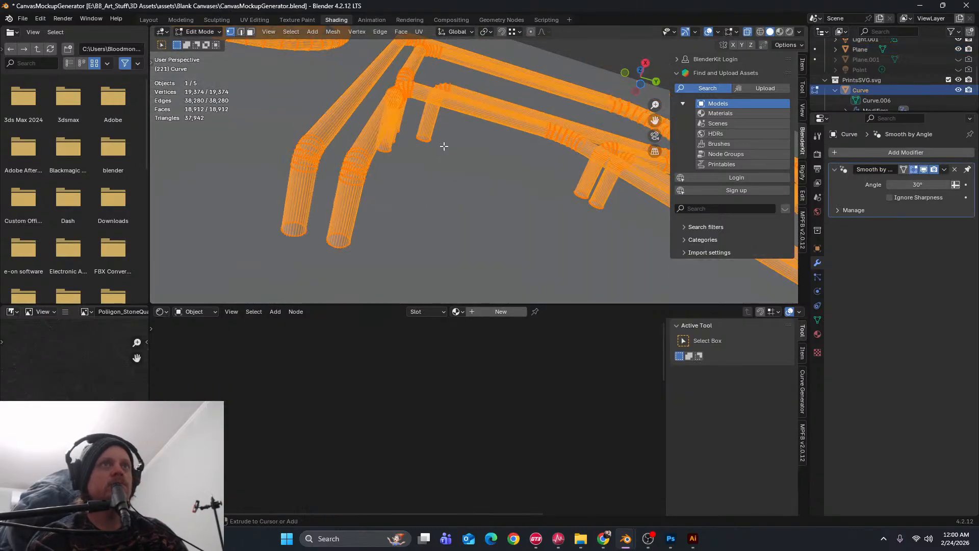
pyautogui.hotkey('ctrl', 'z')
pyautogui.hotkey('ctrl', 'z')
pyautogui.hotkey('ctrl', 'shift', 'z')
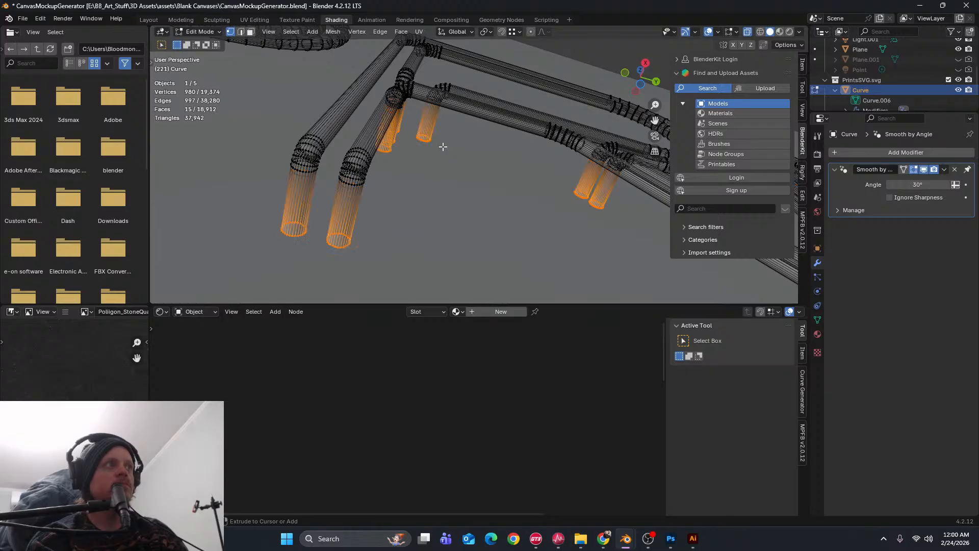
# Return to Object Mode and select the PRINTS tube lettering, viewed where its ends meet the wall
pyautogui.press('Tab')
pyautogui.click(365, 145)
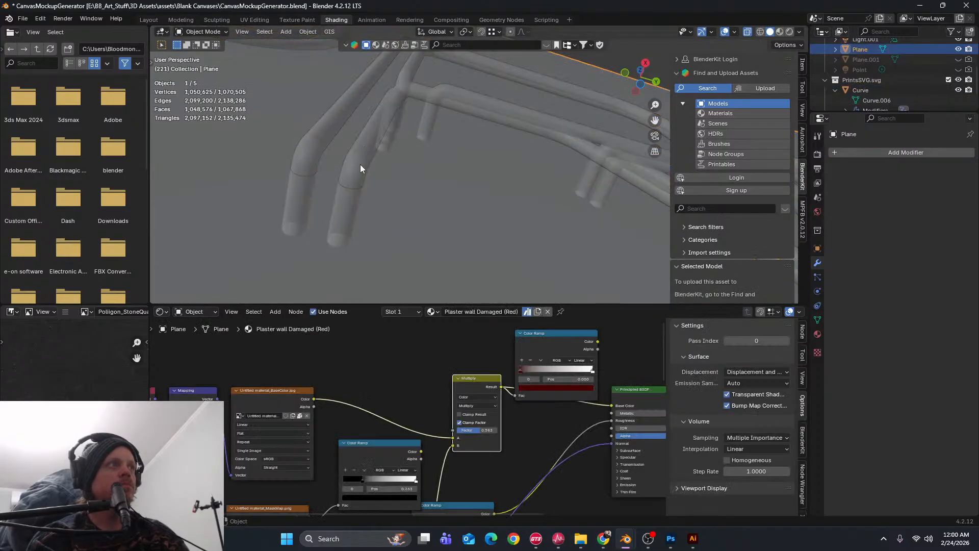
pyautogui.scroll(-4, 418, 142)
pyautogui.click(411, 145)
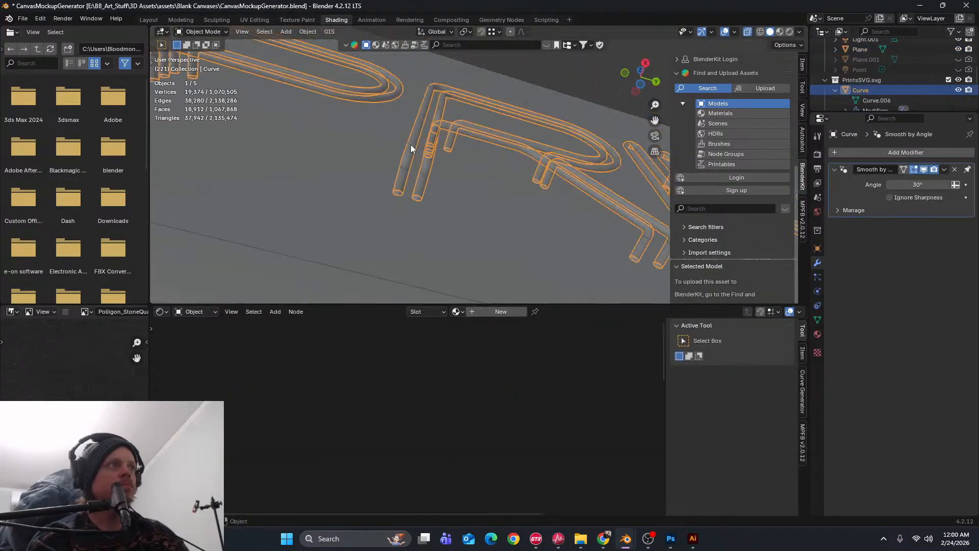
pyautogui.moveTo(411, 145); pyautogui.dragTo(484, 198, button='middle')
pyautogui.scroll(5, 419, 206)
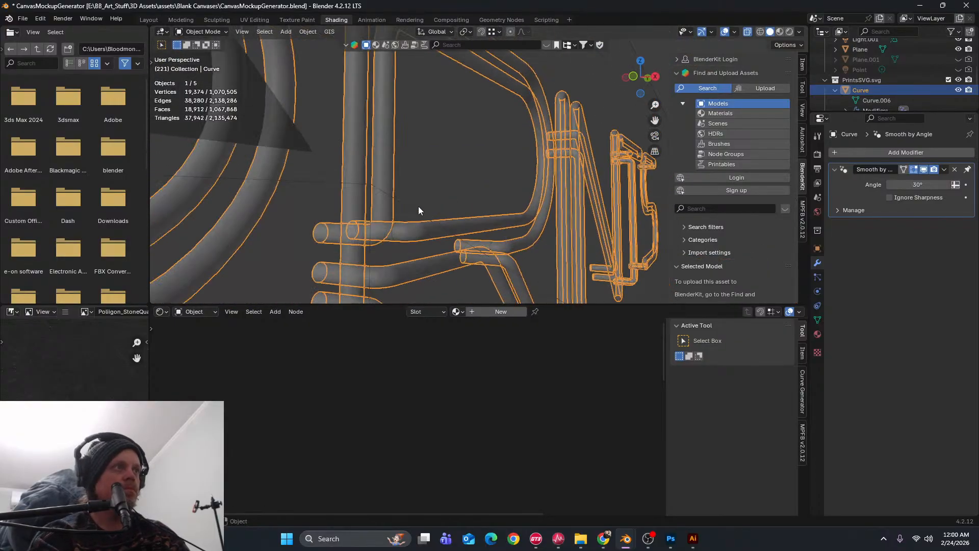
pyautogui.press('g')
pyautogui.press('y')
pyautogui.click(423, 208)
pyautogui.hotkey('ctrl', 'z')
# Move the tube lettering about 0.0135 m along the global X axis
pyautogui.press('g')
pyautogui.press('x')
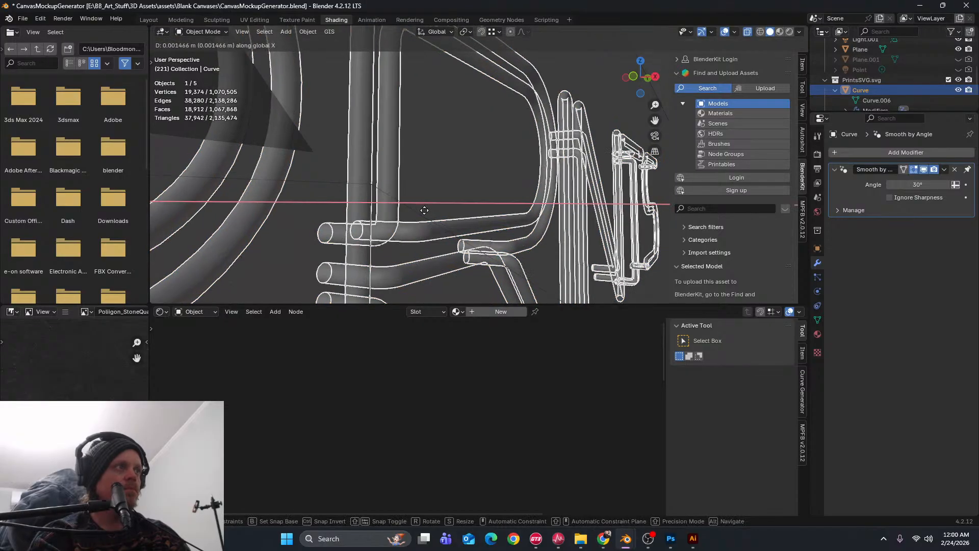
pyautogui.click(460, 225)
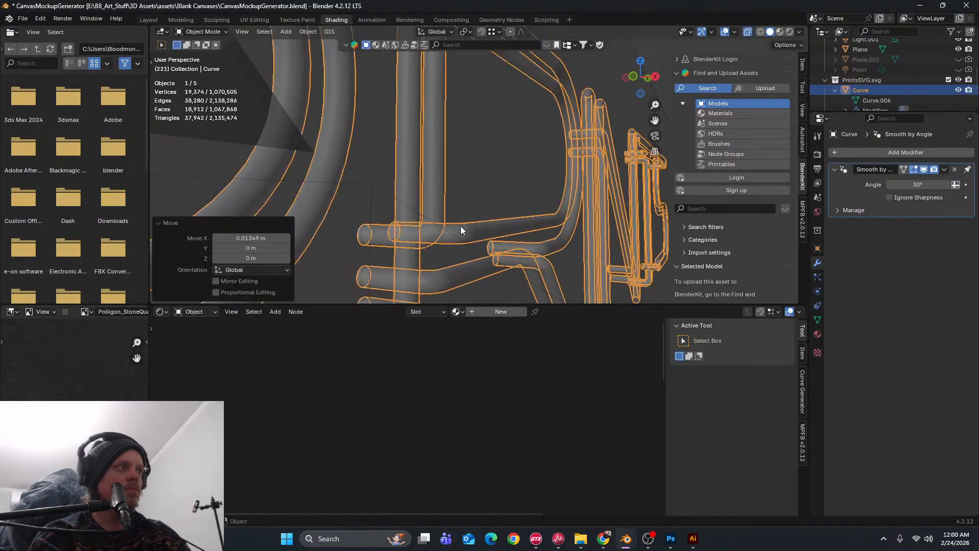
# Duplicate the PRINTS tube lettering in place as a separate object
pyautogui.click(442, 202)
pyautogui.scroll(-3, 419, 217)
pyautogui.moveTo(417, 217); pyautogui.dragTo(395, 216, button='middle')
pyautogui.click(396, 215)
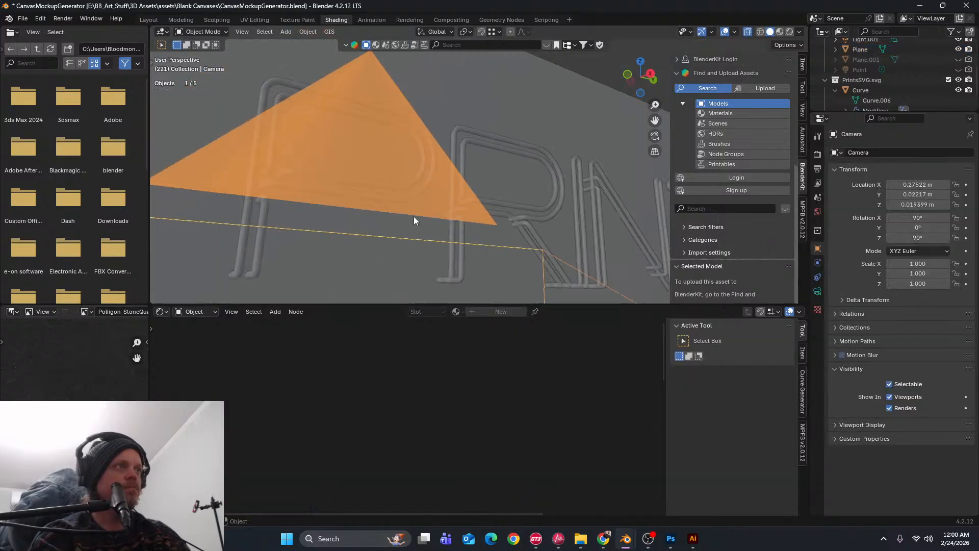
pyautogui.click(463, 136)
pyautogui.click(481, 139)
pyautogui.moveTo(482, 139); pyautogui.dragTo(415, 192, button='middle')
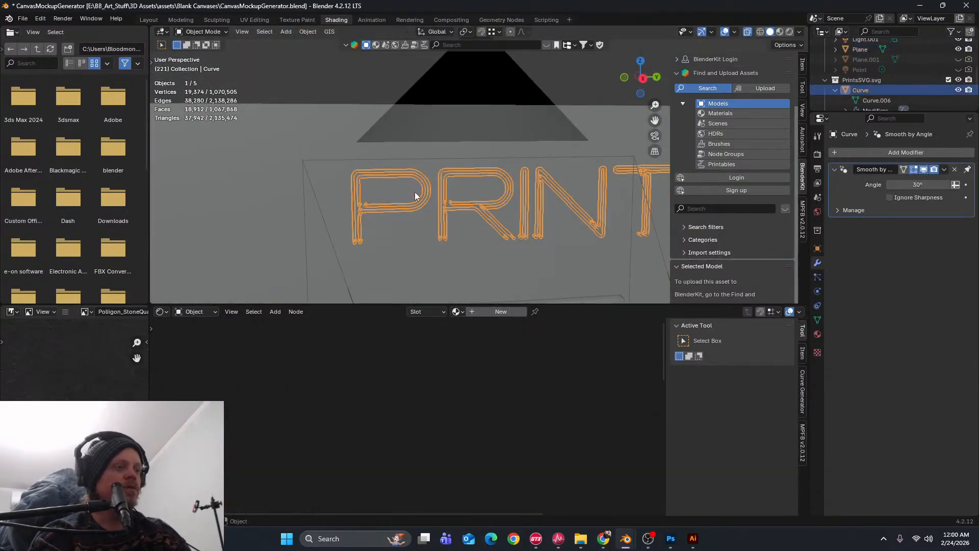
pyautogui.hotkey('shift', 'd')
pyautogui.rightClick(430, 190)
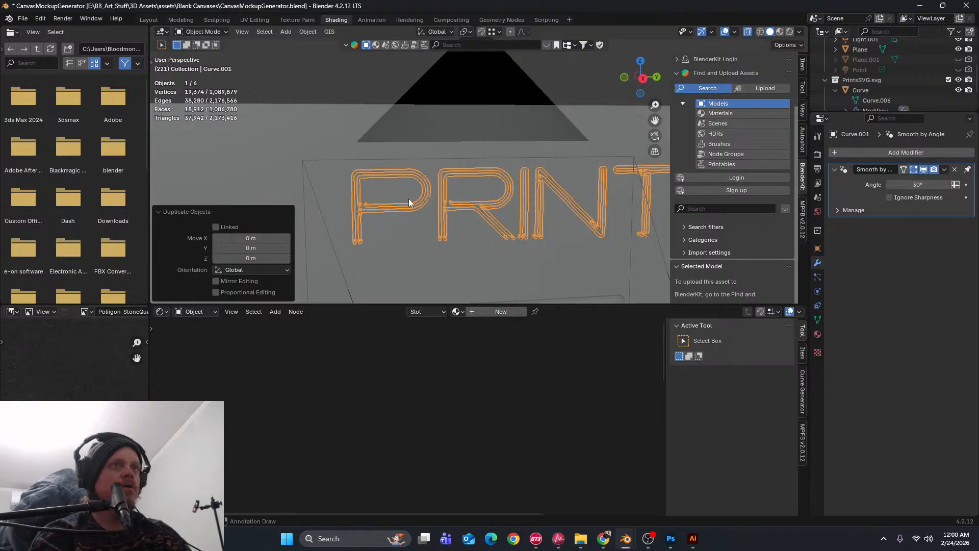
pyautogui.scroll(2, 408, 201)
pyautogui.scroll(-3, 872, 82)
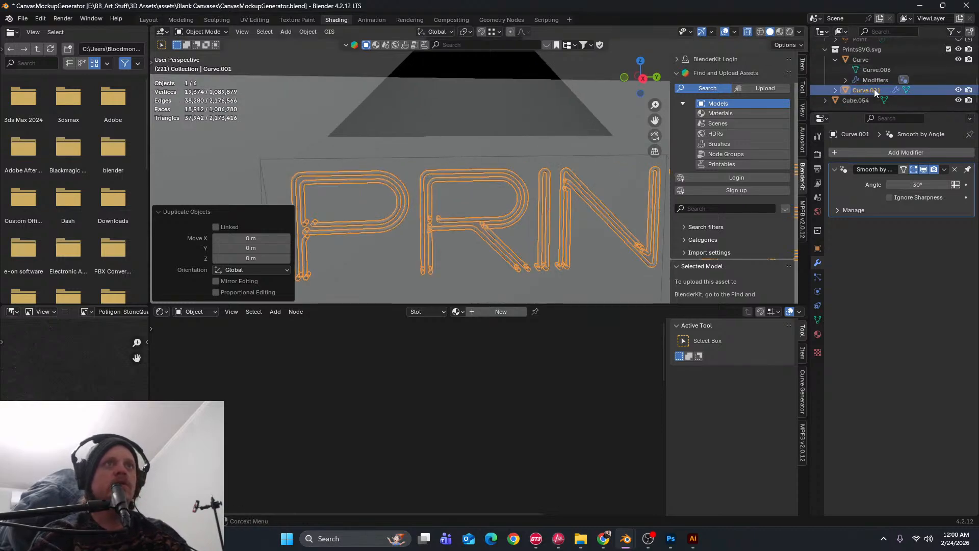
# Shrink the whole mesh of the duplicated tube lettering inward with Shrink/Fatten by about 0.0023 m so it sits inside the outer tube
pyautogui.scroll(8, 434, 201)
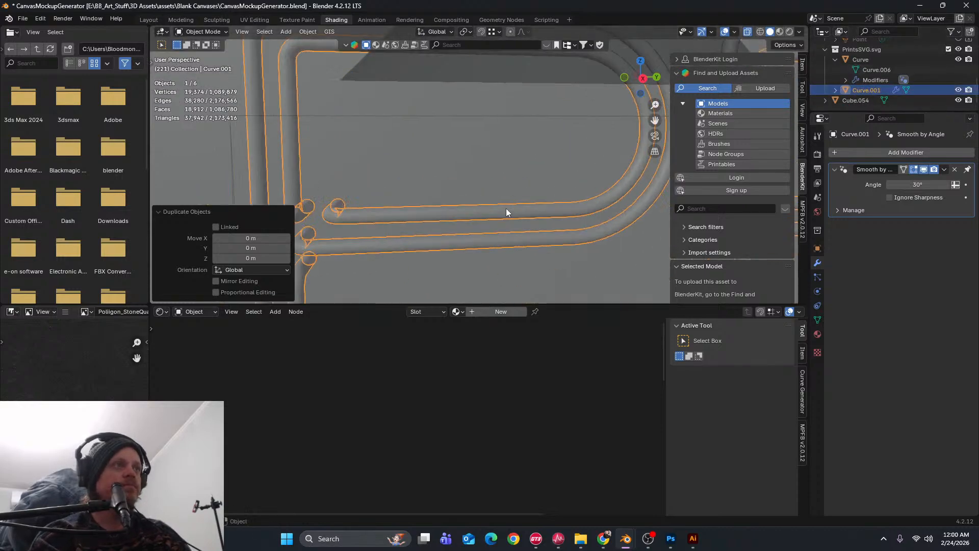
pyautogui.moveTo(506, 213); pyautogui.dragTo(458, 190, button='middle')
pyautogui.press('Tab')
pyautogui.press('a')
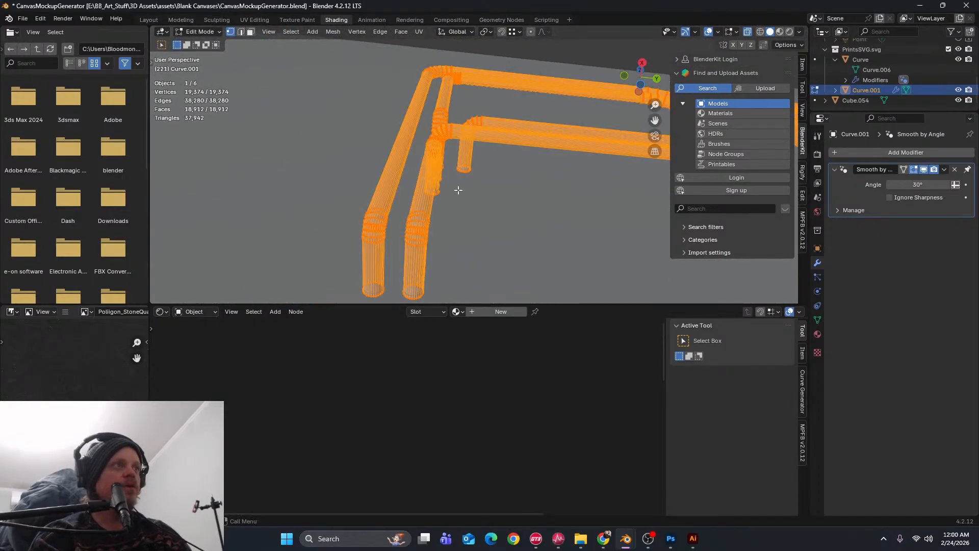
pyautogui.scroll(2, 455, 191)
pyautogui.scroll(-1, 452, 179)
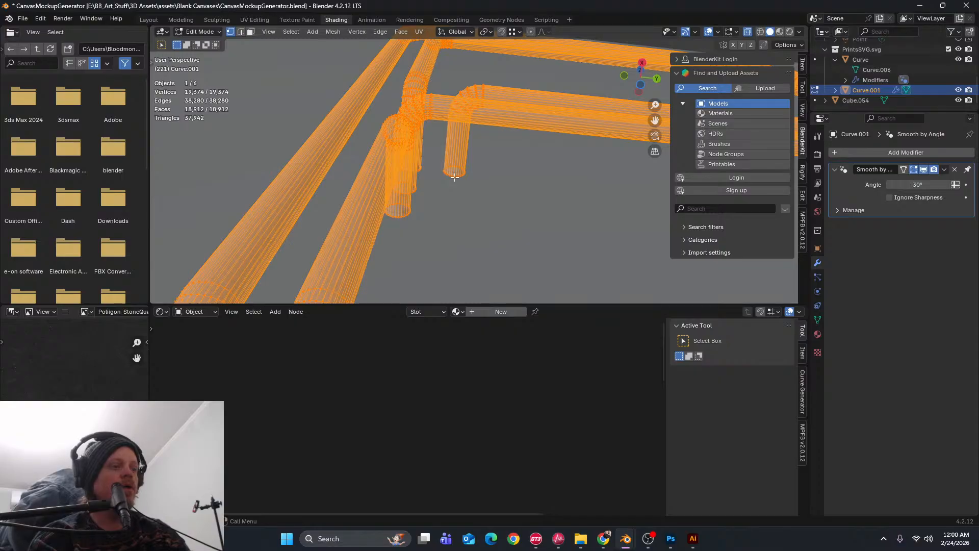
pyautogui.hotkey('alt', 's')
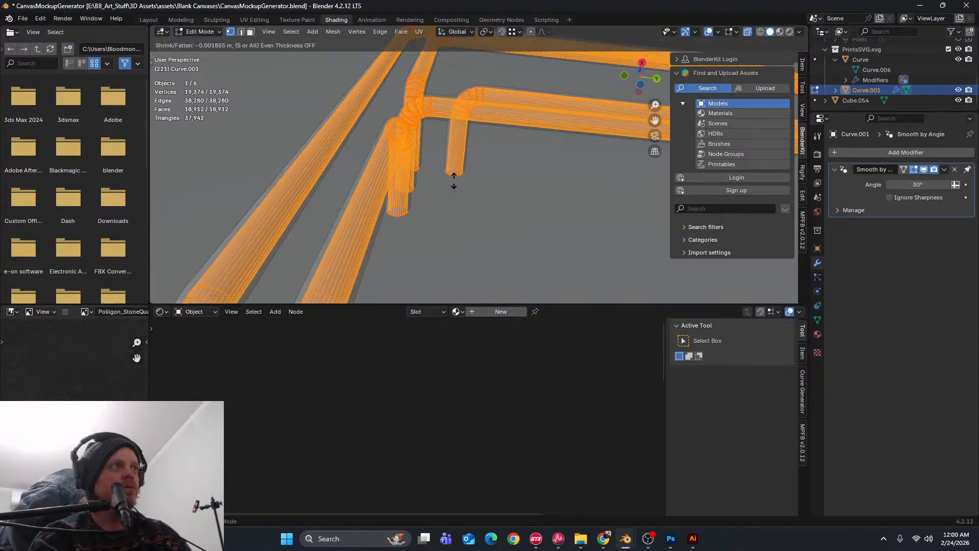
pyautogui.click(453, 185)
pyautogui.scroll(4, 459, 168)
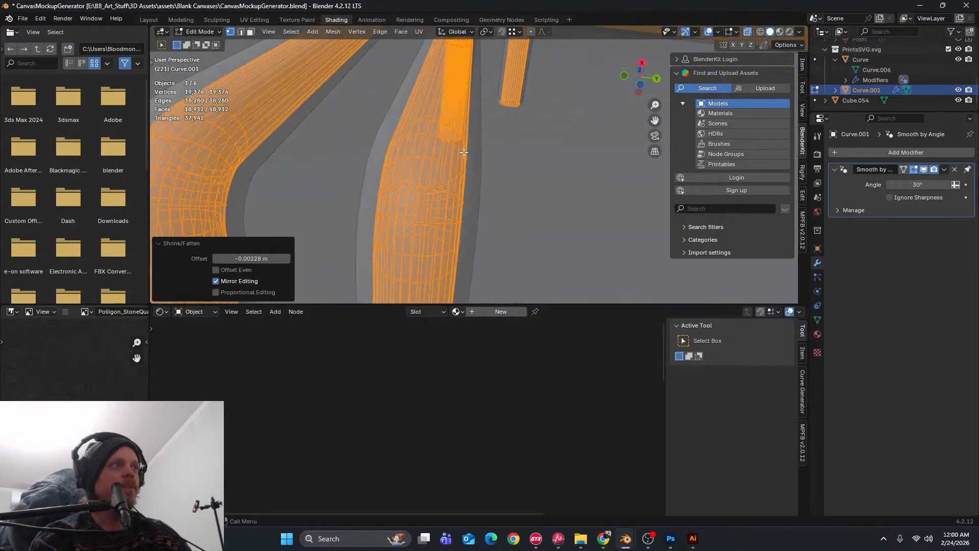
pyautogui.moveTo(413, 165)
pyautogui.mouseDown(button='middle')
pyautogui.moveTo(405, 158)
pyautogui.moveTo(429, 157)
pyautogui.mouseUp(button='middle')
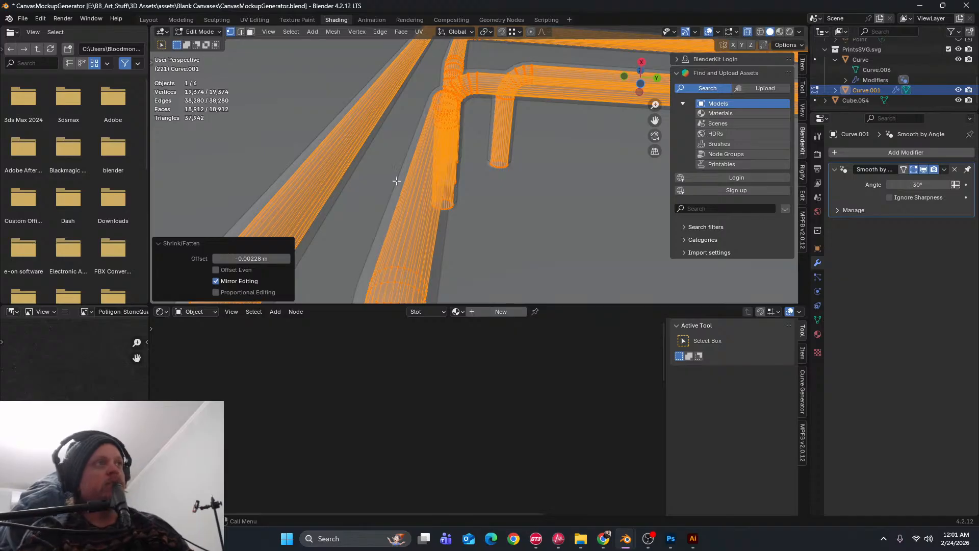
pyautogui.moveTo(397, 180); pyautogui.dragTo(449, 172, button='middle')
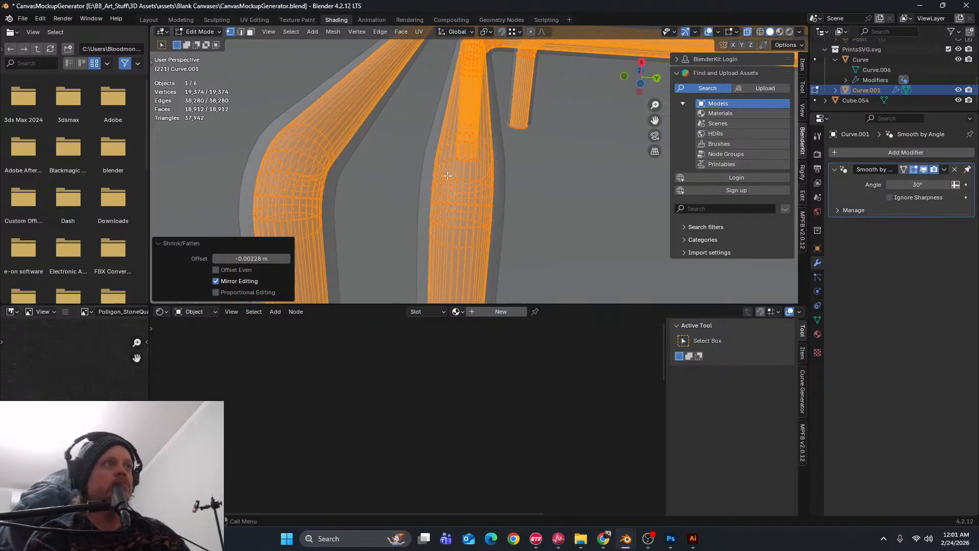
# Return to Object Mode, select the outer tube lettering and apply its Smooth by Angle modifier
pyautogui.press('Tab')
pyautogui.click(429, 170)
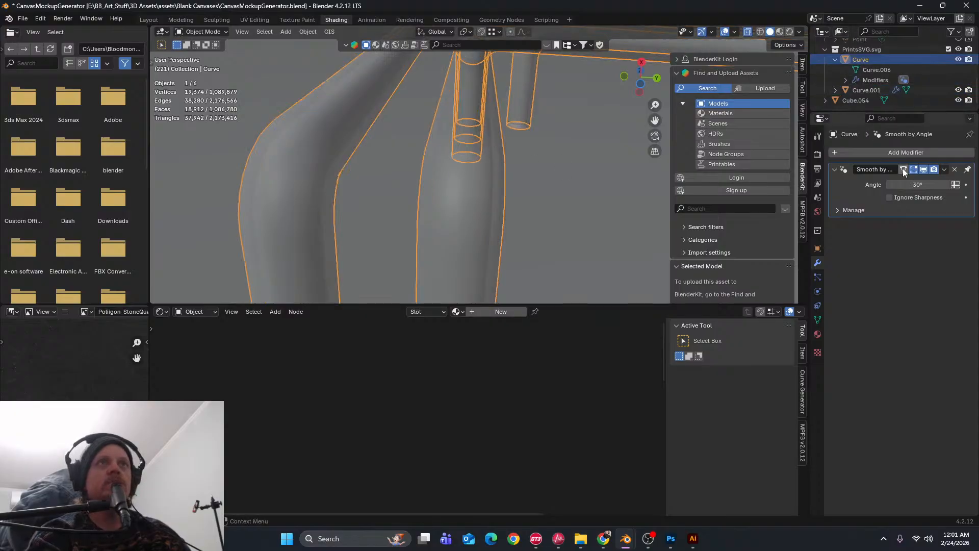
pyautogui.click(944, 170)
pyautogui.click(922, 181)
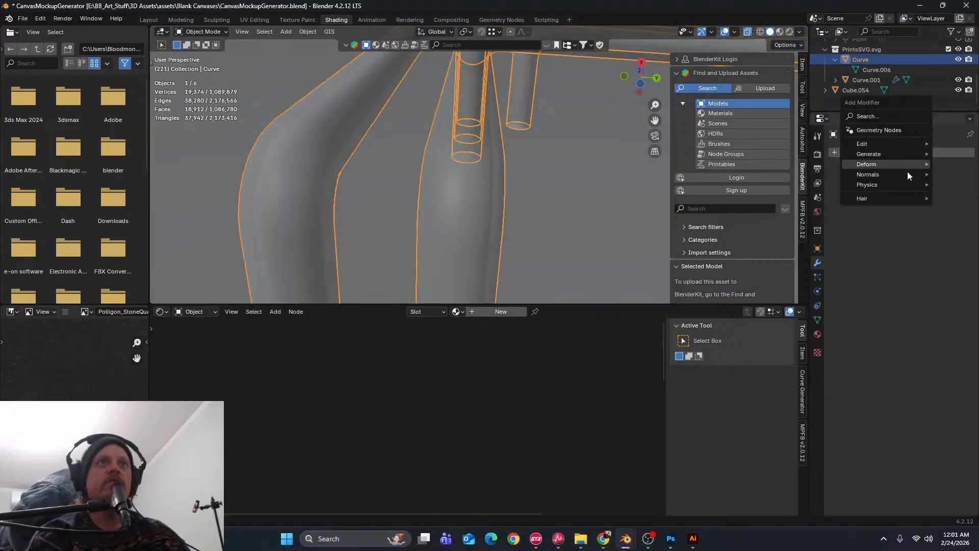
# Add a Solidify modifier to the outer tube lettering with a thickness of 0.001 m
pyautogui.click(887, 152)
pyautogui.moveTo(869, 157)
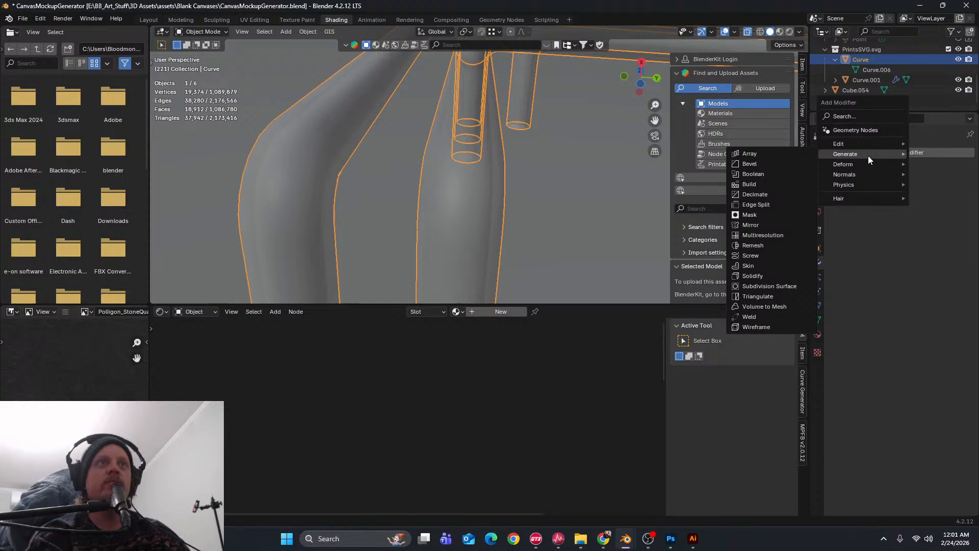
pyautogui.click(788, 276)
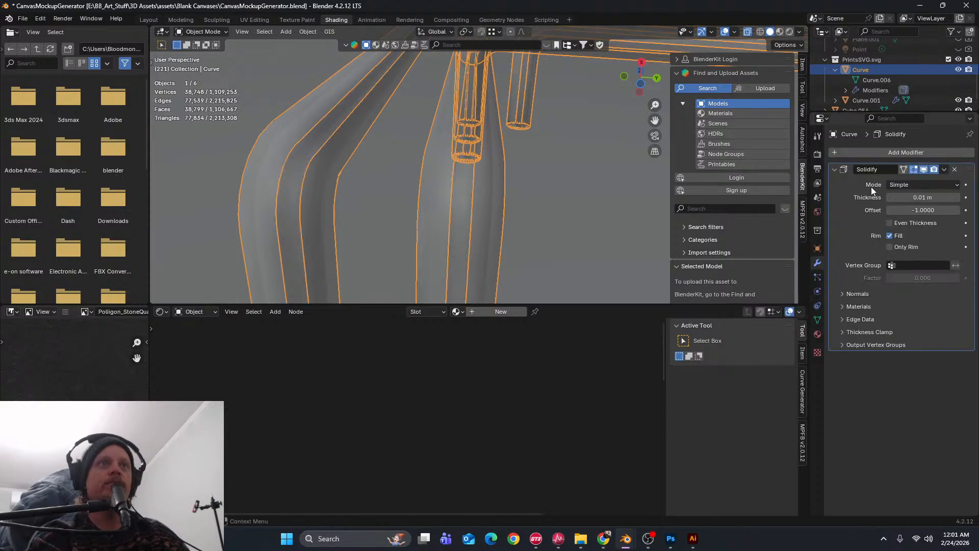
pyautogui.click(922, 197)
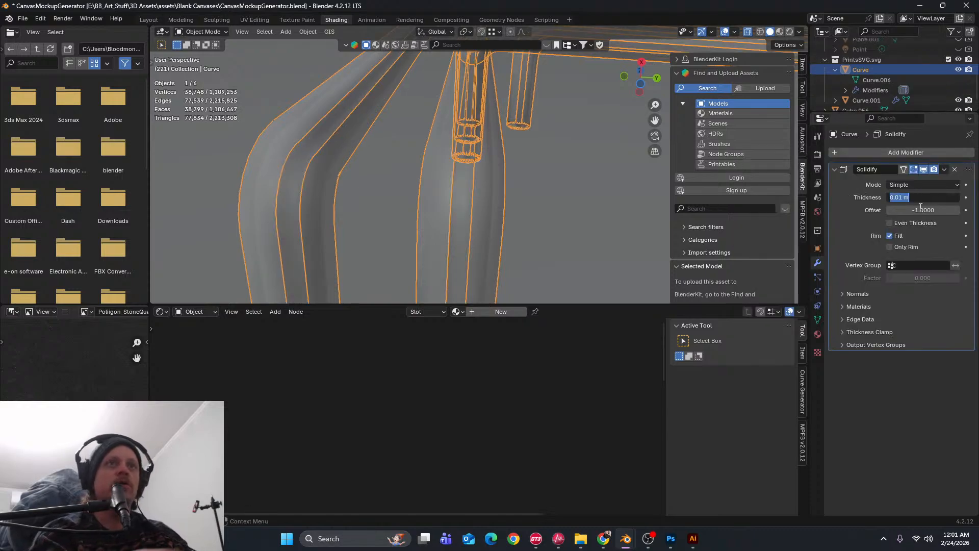
pyautogui.write('.001')
pyautogui.press('Return')
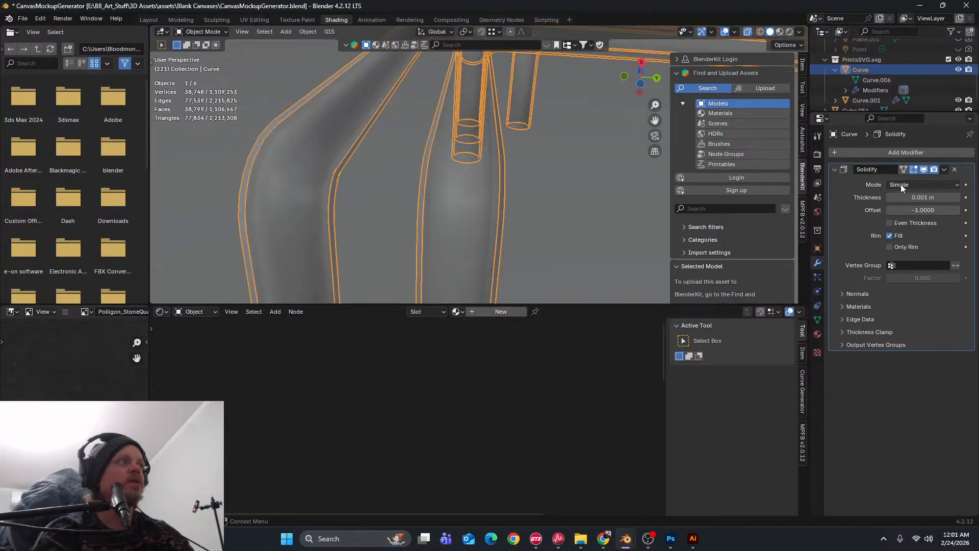
# Examine the wall thickness of the solidified outer tube around the bends and tube ends
pyautogui.keyDown('shift'); pyautogui.moveTo(360, 140); pyautogui.dragTo(314, 283, button='middle'); pyautogui.keyUp('shift')
pyautogui.scroll(-4, 352, 209)
pyautogui.moveTo(375, 160); pyautogui.dragTo(391, 224, button='middle')
pyautogui.scroll(-2, 378, 151)
pyautogui.scroll(4, 406, 194)
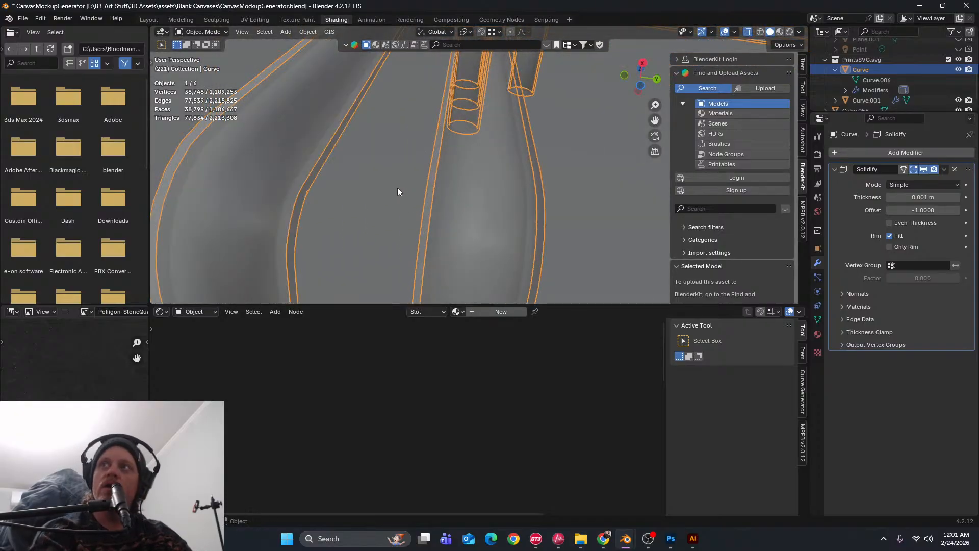
pyautogui.keyDown('shift'); pyautogui.moveTo(436, 171); pyautogui.dragTo(464, 111, button='middle'); pyautogui.keyUp('shift')
pyautogui.scroll(-3, 445, 219)
pyautogui.scroll(2, 454, 198)
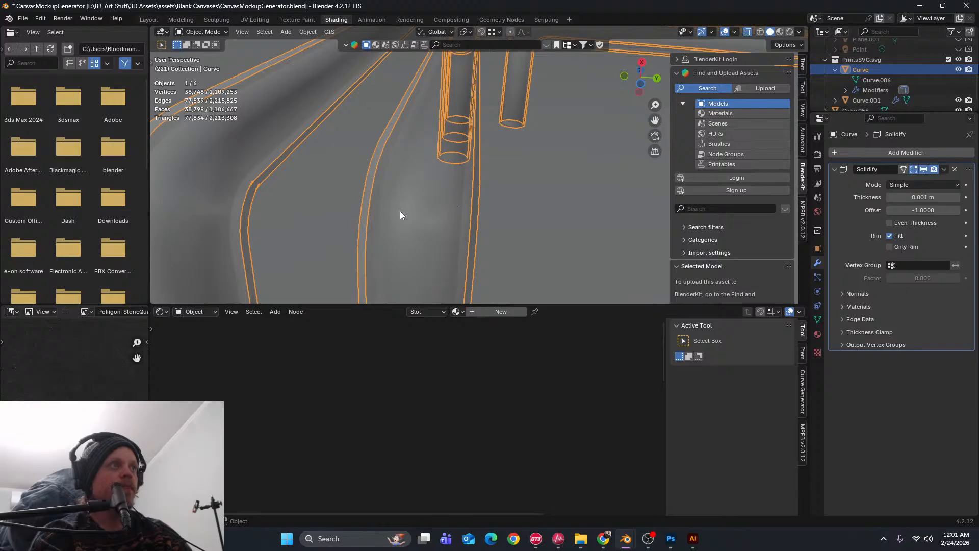
pyautogui.scroll(1, 411, 200)
pyautogui.keyDown('shift'); pyautogui.moveTo(306, 168); pyautogui.dragTo(411, 187, button='middle'); pyautogui.keyUp('shift')
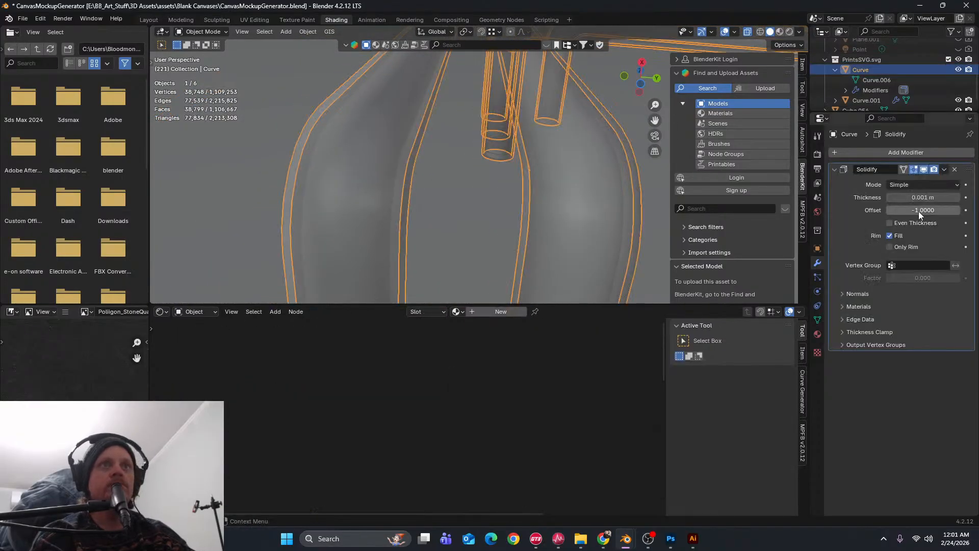
# Display the viewport as rendered, search BlenderKit materials for "glass" and assign the first Glass material to the outer tube lettering
pyautogui.click(790, 32)
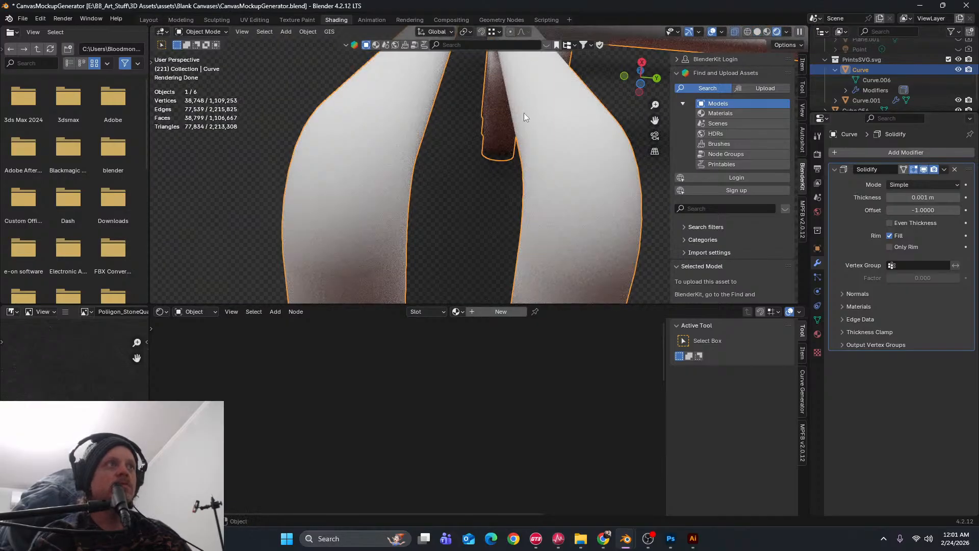
pyautogui.keyDown('shift'); pyautogui.moveTo(524, 112); pyautogui.dragTo(432, 213, button='middle'); pyautogui.keyUp('shift')
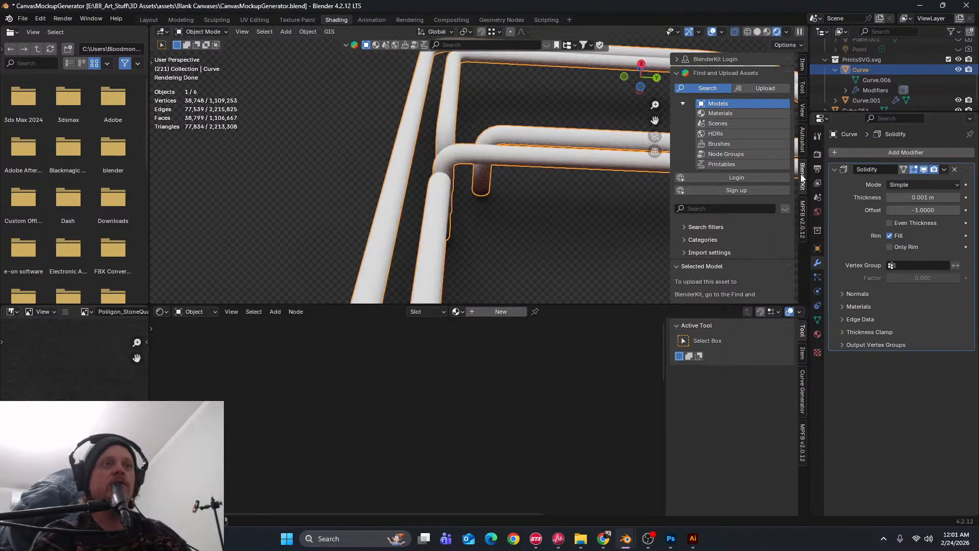
pyautogui.click(726, 113)
pyautogui.click(720, 209)
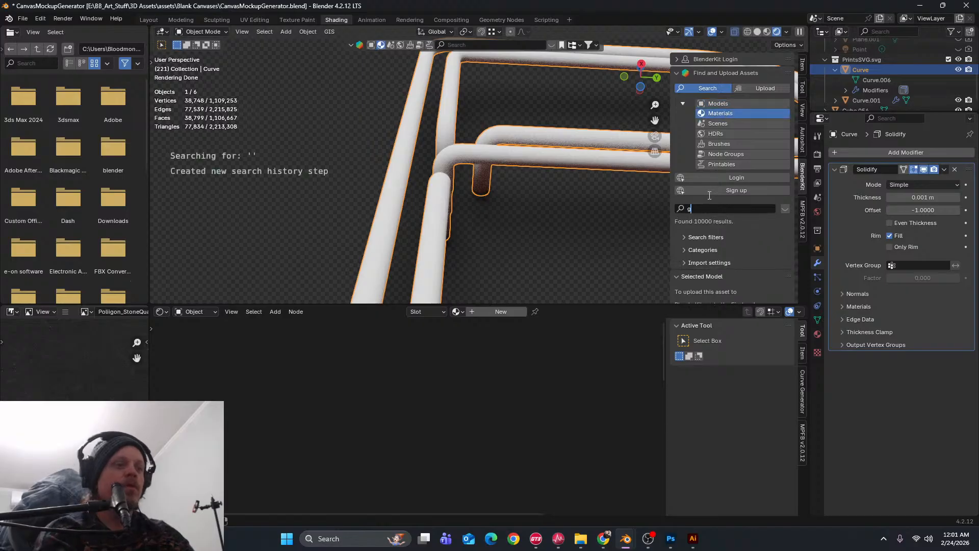
pyautogui.write('glass')
pyautogui.press('Return')
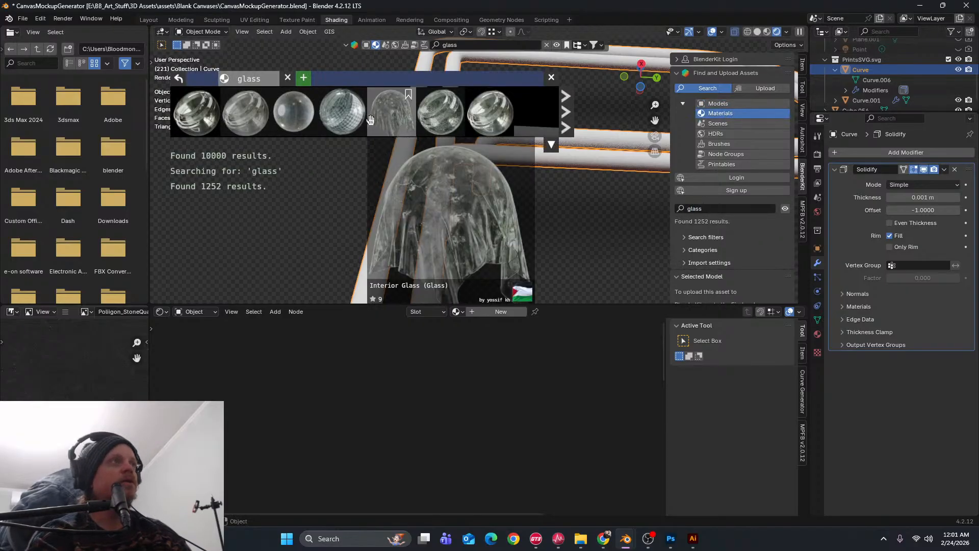
pyautogui.moveTo(265, 121)
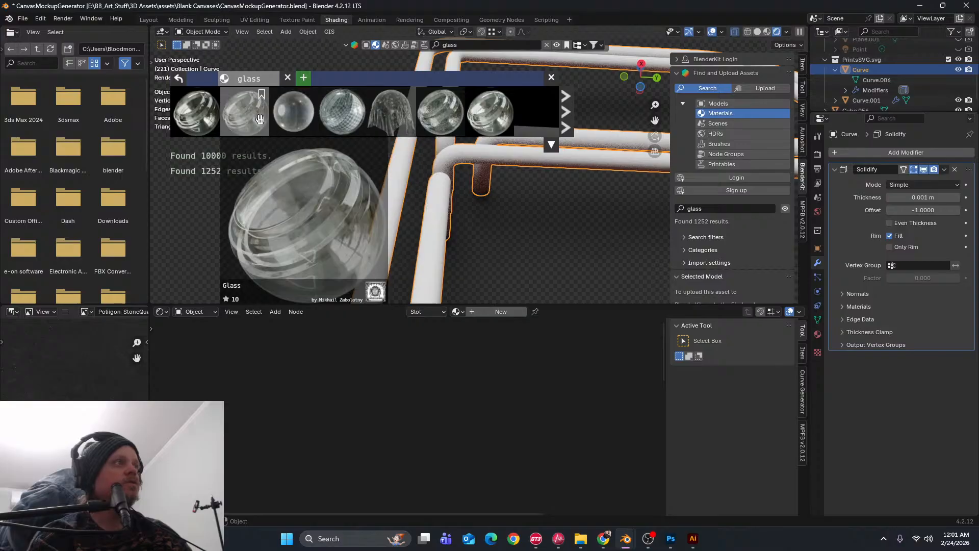
pyautogui.click(205, 120)
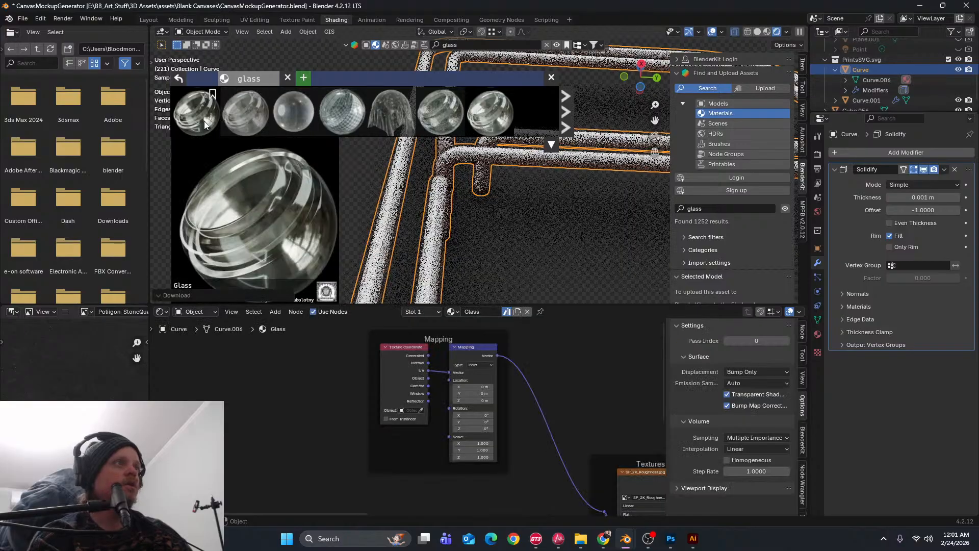
# Inspect the rendered glass on the outer tubes up close, with the inner tubes inside
pyautogui.keyDown('shift'); pyautogui.moveTo(451, 241); pyautogui.dragTo(461, 151, button='middle'); pyautogui.keyUp('shift')
pyautogui.scroll(5, 435, 219)
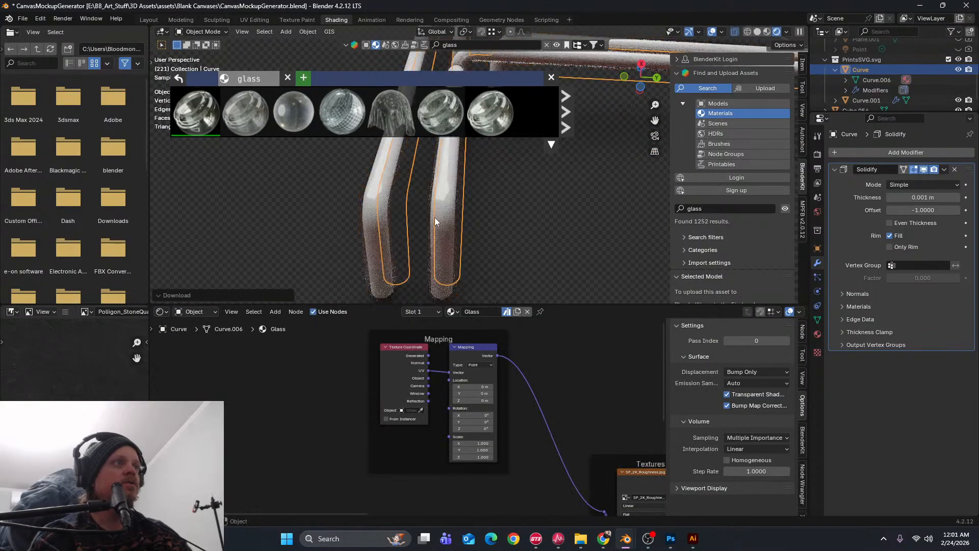
pyautogui.keyDown('shift'); pyautogui.moveTo(412, 221); pyautogui.dragTo(473, 204, button='middle'); pyautogui.keyUp('shift')
pyautogui.scroll(3, 392, 223)
pyautogui.scroll(3, 562, 225)
pyautogui.scroll(-9, 562, 224)
pyautogui.scroll(8, 549, 222)
# Select the inner tube lettering Curve.001 and create a new material for it
pyautogui.click(867, 100)
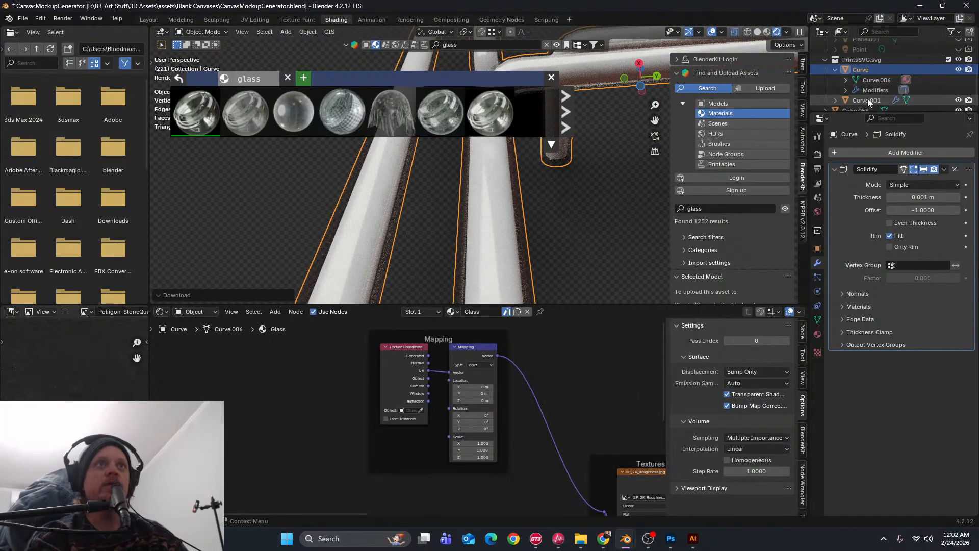
pyautogui.scroll(-1, 857, 86)
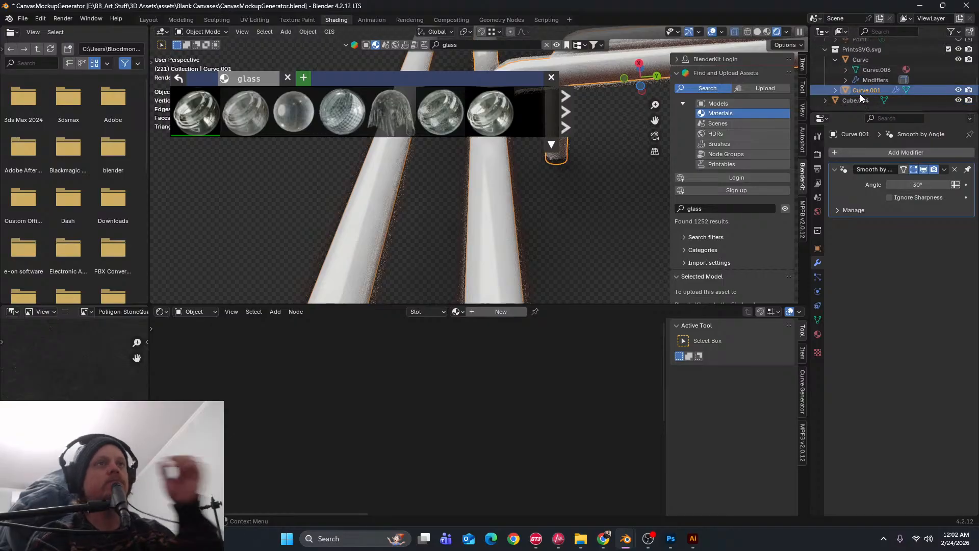
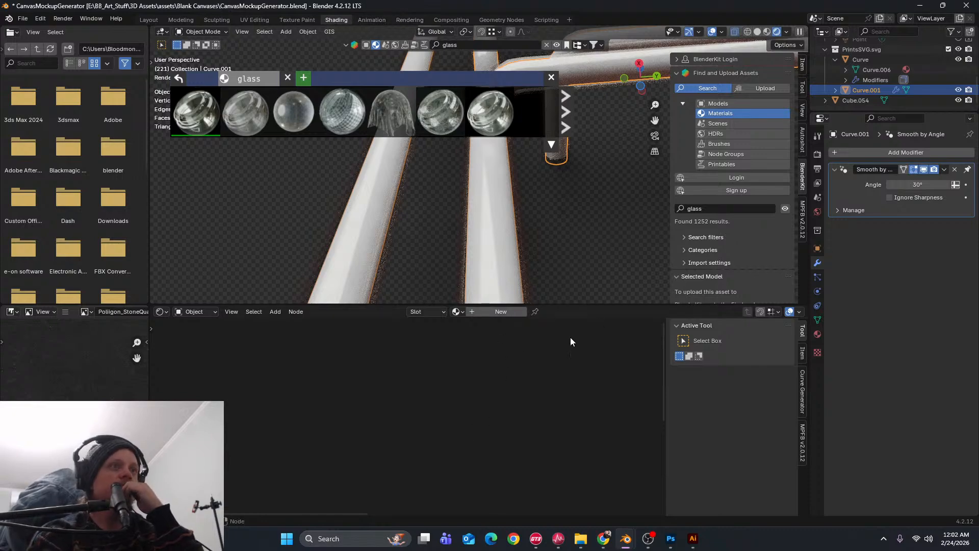
pyautogui.click(502, 312)
pyautogui.scroll(5, 464, 411)
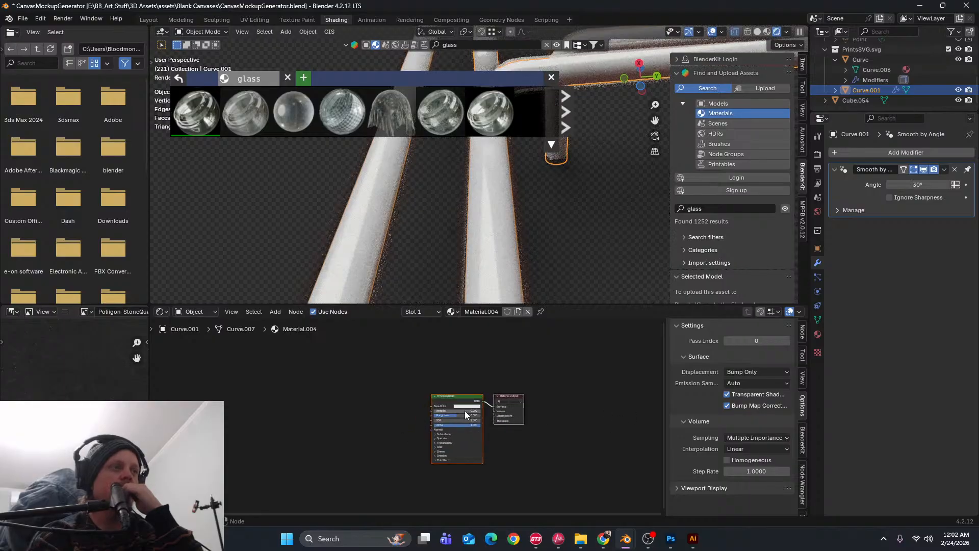
# Add a Principled Volume shader to the inner tube's material and connect its Volume output to the Material Output's Surface input
pyautogui.hotkey('shift', 'a')
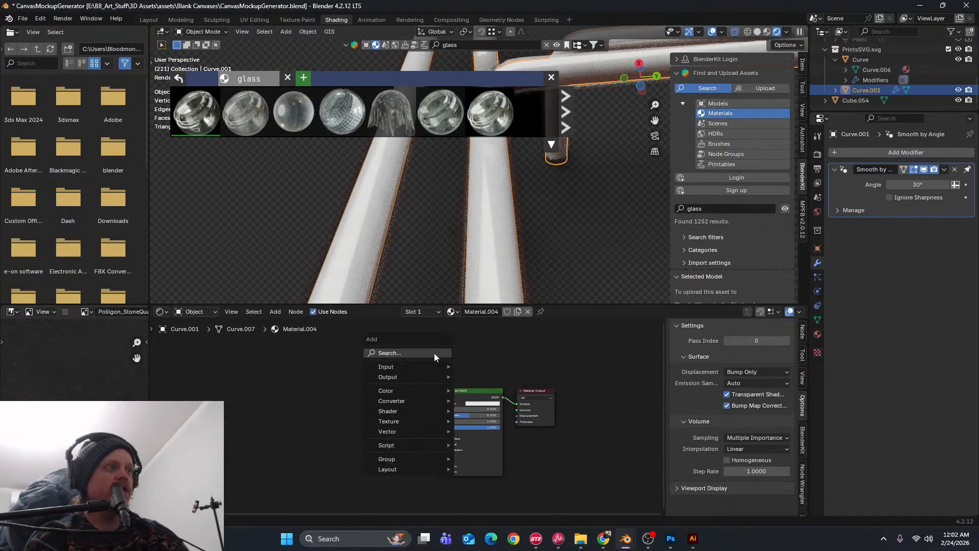
pyautogui.click(434, 353)
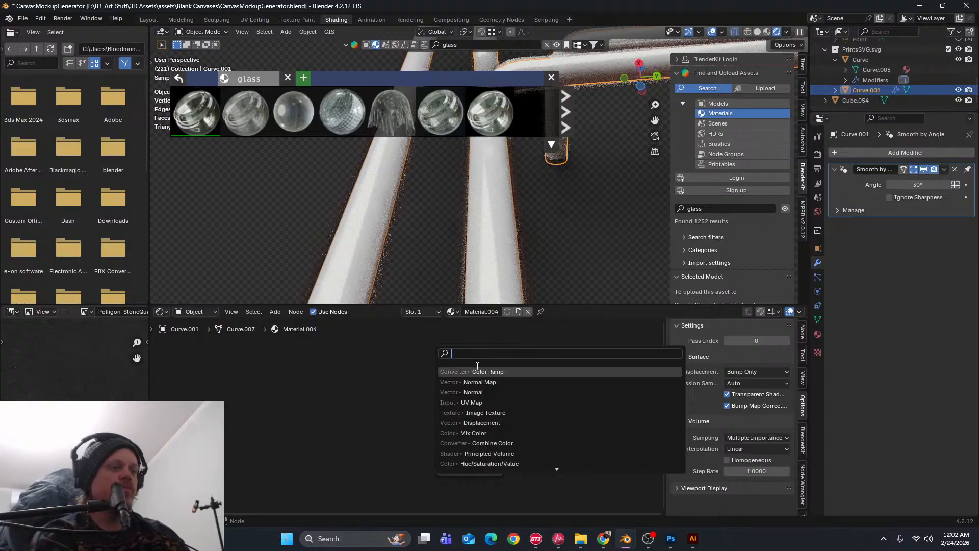
pyautogui.write('volum')
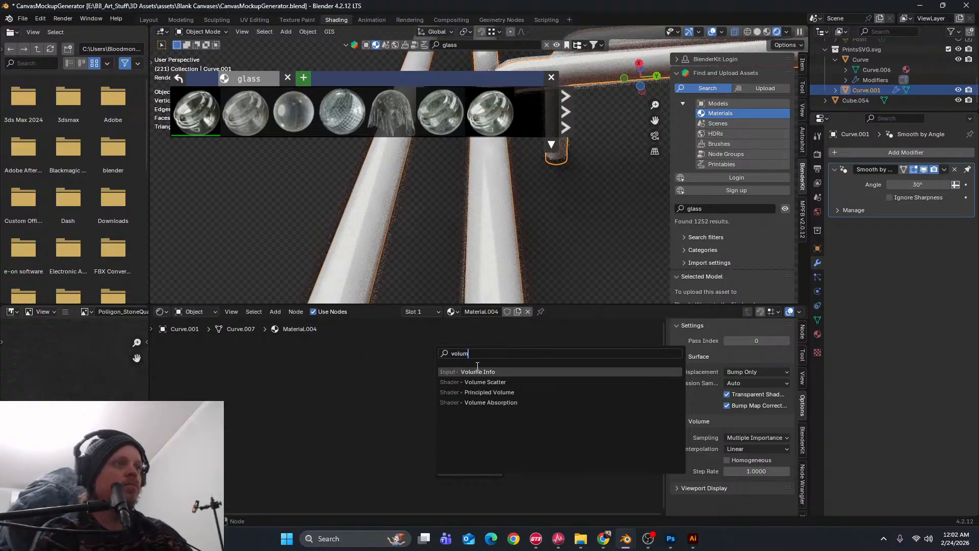
pyautogui.click(489, 392)
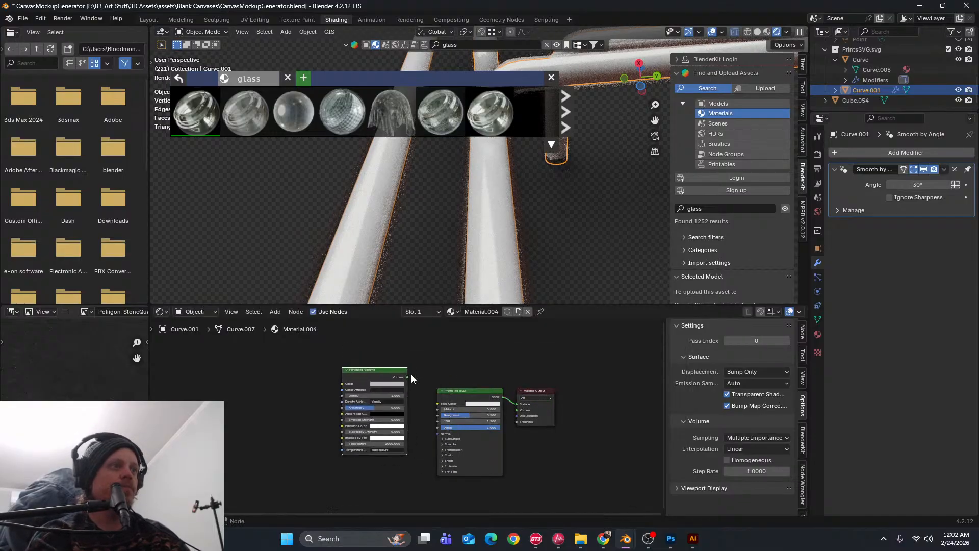
pyautogui.moveTo(411, 378); pyautogui.dragTo(516, 404)
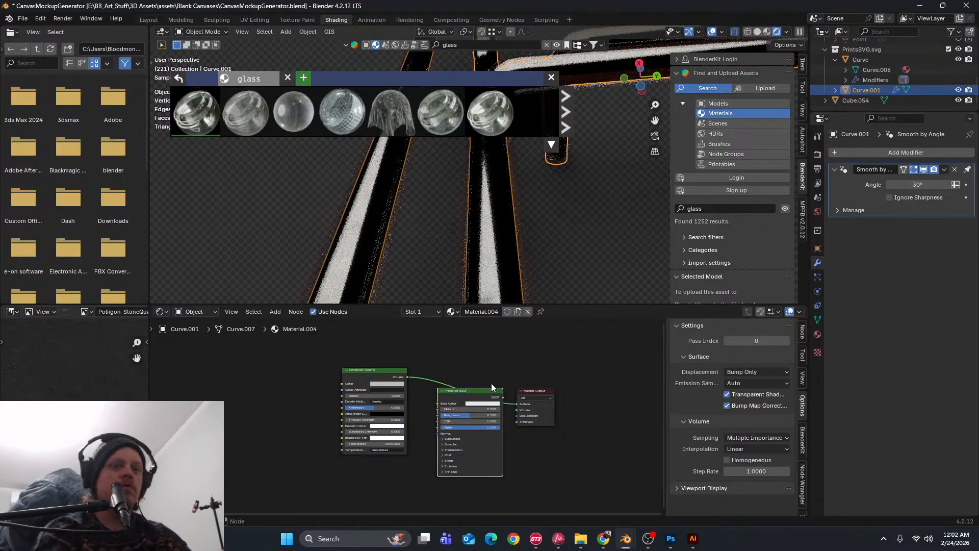
# Delete the Principled BSDF node and place the Principled Volume node beside the Material Output
pyautogui.click(491, 389)
pyautogui.press('x')
pyautogui.moveTo(367, 378); pyautogui.dragTo(464, 394)
# Set the Principled Volume's density to 0
pyautogui.scroll(1, 464, 395)
pyautogui.scroll(1, 499, 223)
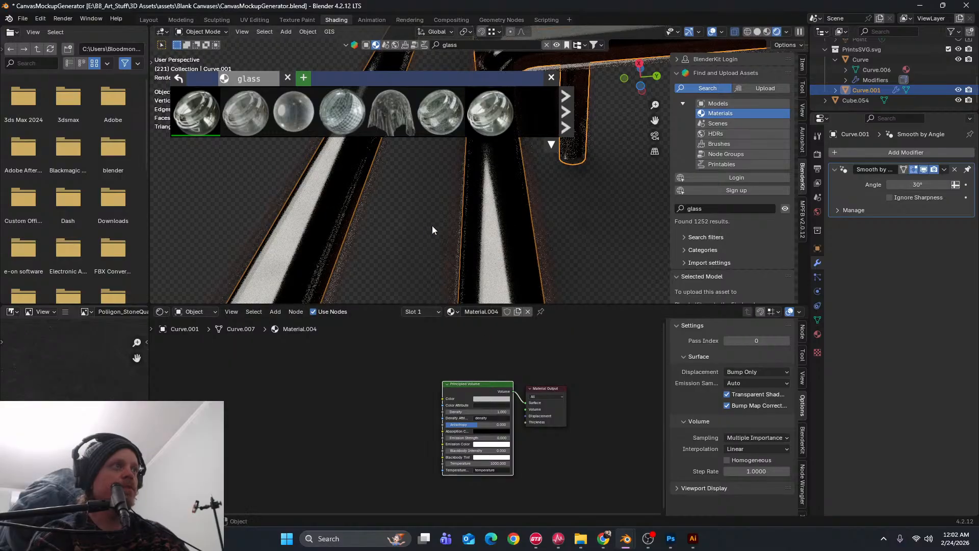
pyautogui.scroll(1, 491, 413)
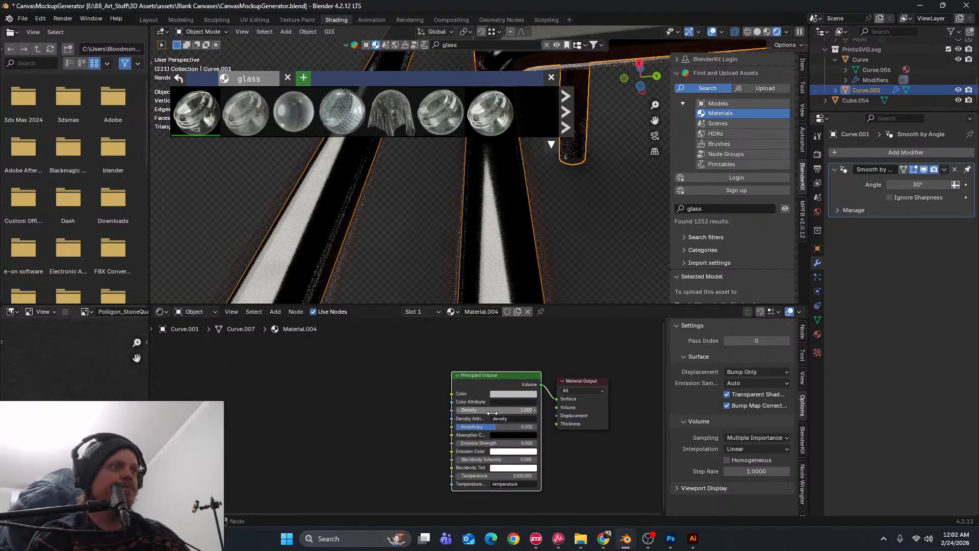
pyautogui.moveTo(523, 410); pyautogui.dragTo(526, 410)
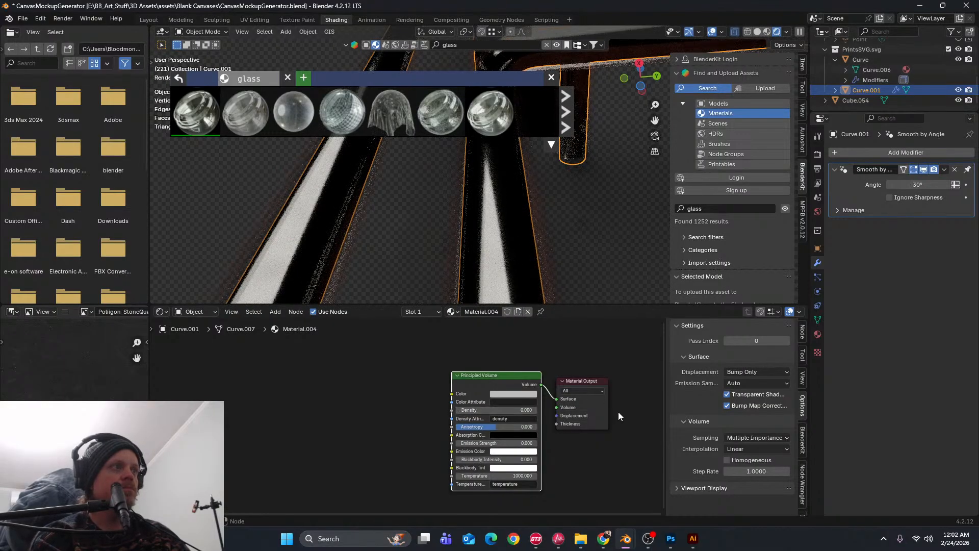
# Set the Principled Volume's density to 0.1
pyautogui.click(520, 408)
pyautogui.write('.1')
pyautogui.press('Return')
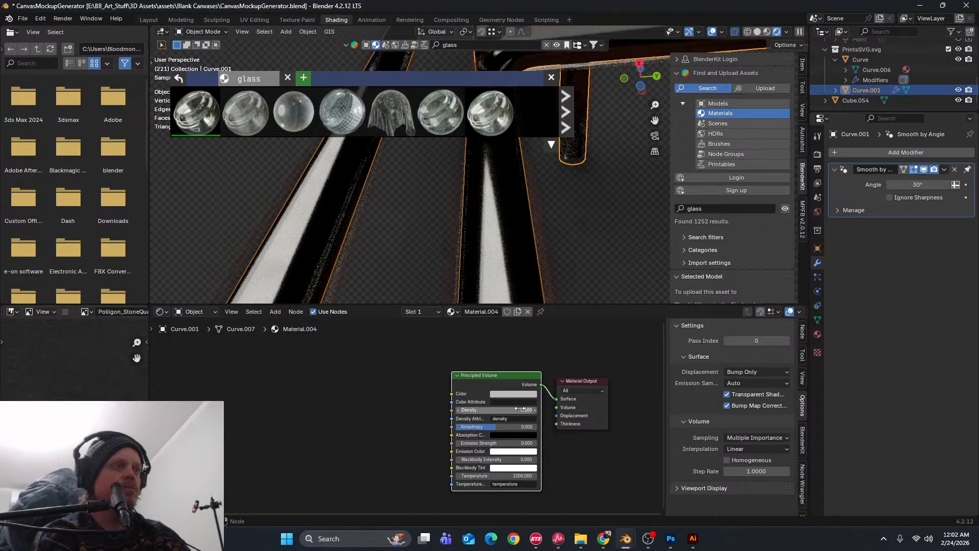
pyautogui.press('Up')
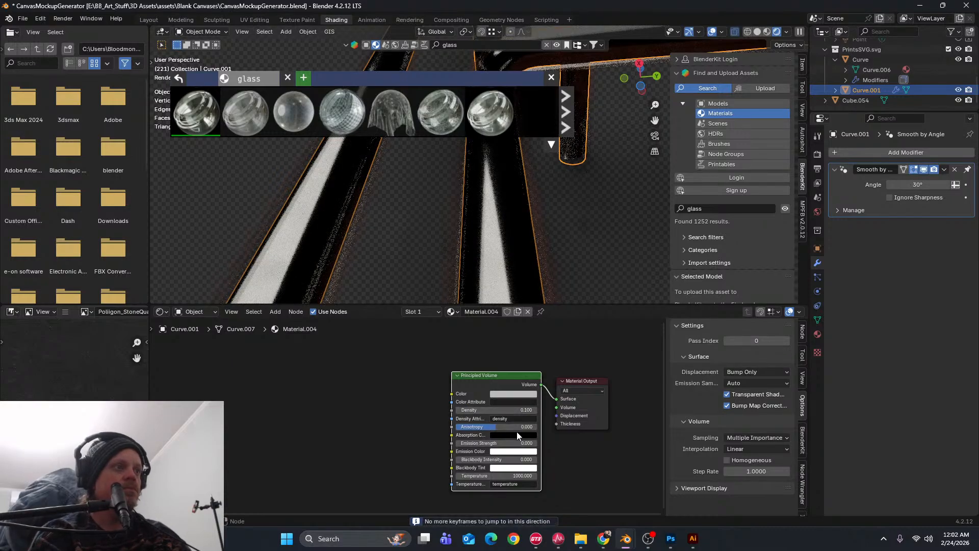
# Raise the Principled Volume's anisotropy to about 0.58 and set its emission color to pure red
pyautogui.moveTo(497, 427); pyautogui.dragTo(474, 427)
pyautogui.moveTo(537, 427); pyautogui.dragTo(519, 427)
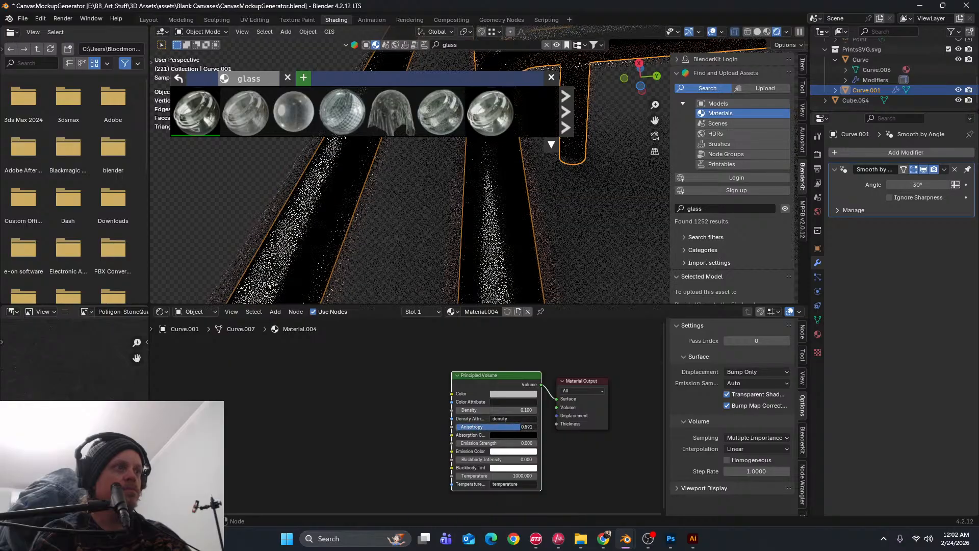
pyautogui.click(507, 452)
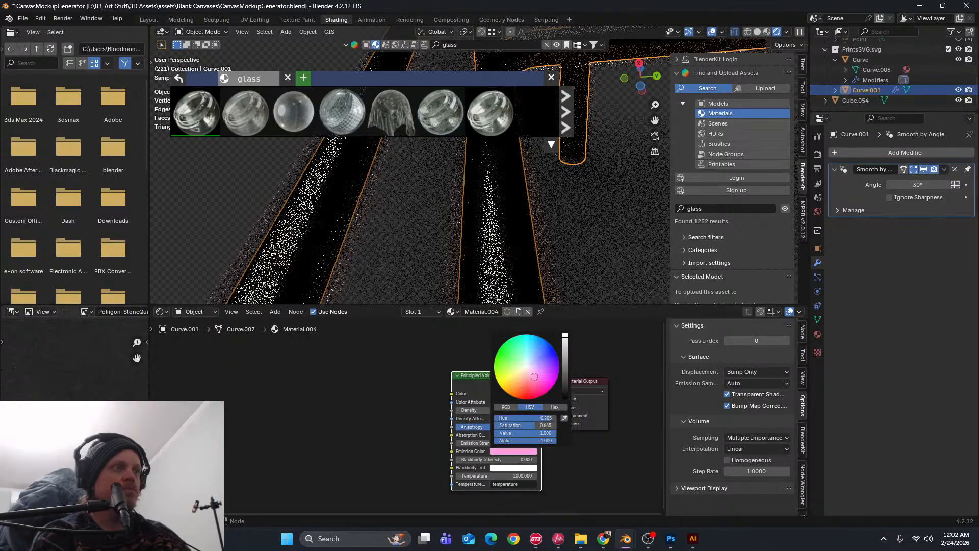
pyautogui.moveTo(526, 389); pyautogui.dragTo(530, 398)
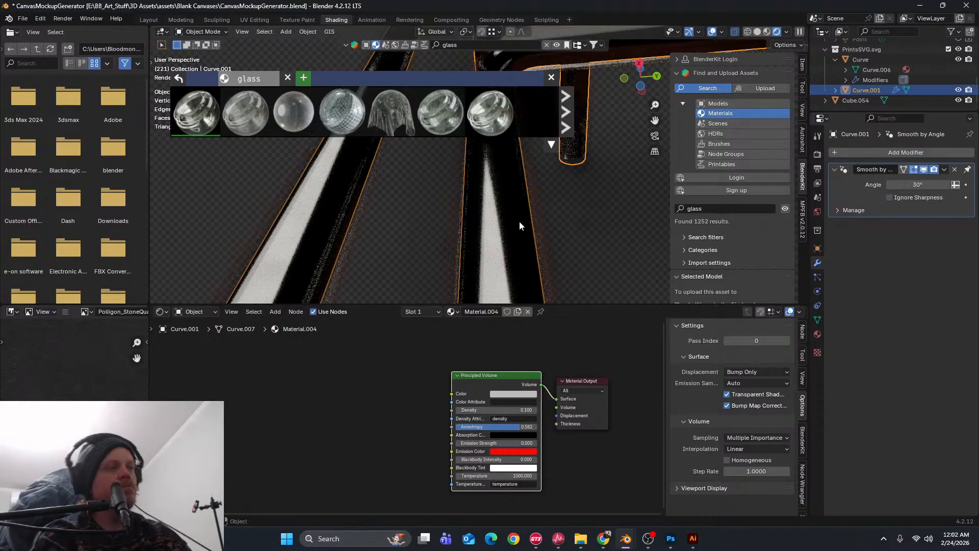
# Assign Material.004 to the whole inner tube mesh in Edit Mode and return to Object Mode
pyautogui.click(818, 334)
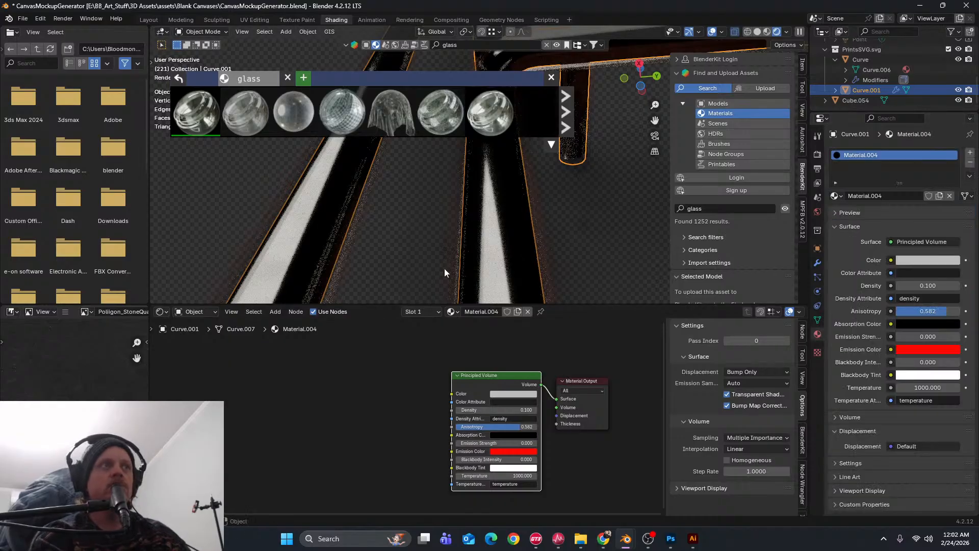
pyautogui.press('Tab')
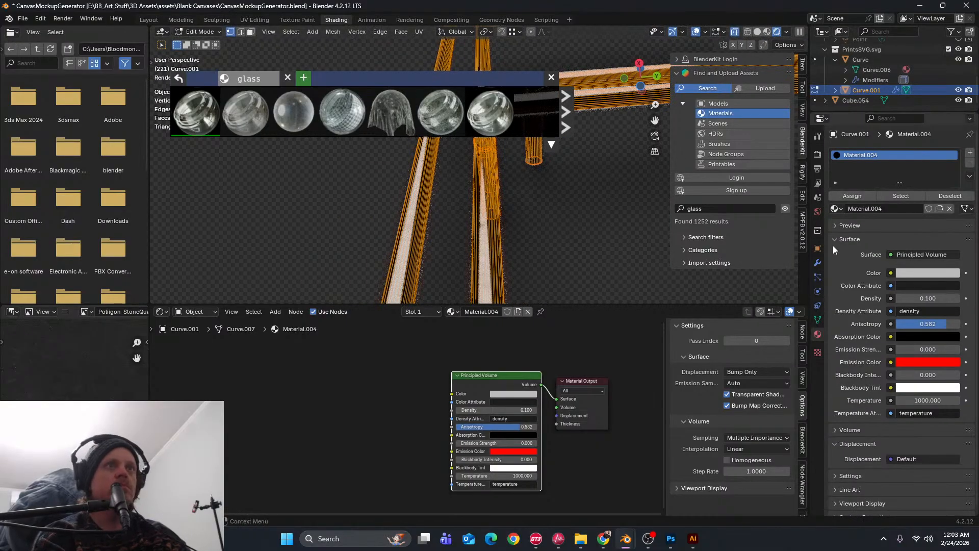
pyautogui.click(851, 196)
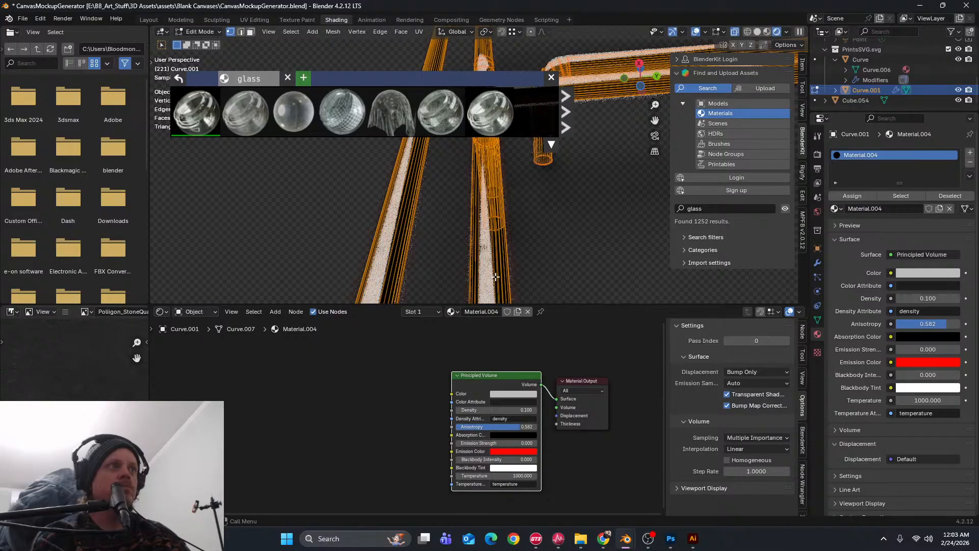
pyautogui.press('Tab')
pyautogui.scroll(4, 496, 280)
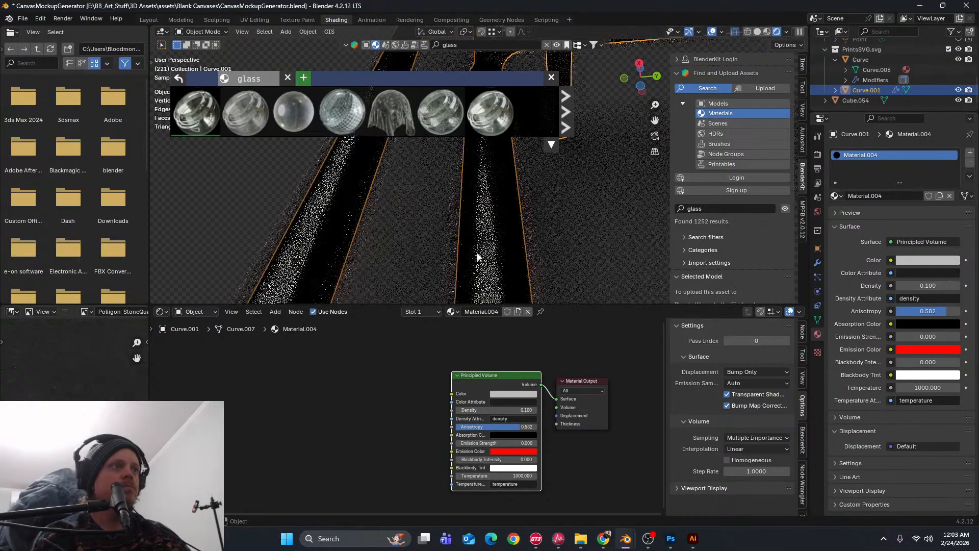
# Reconnect the Principled Volume to the Material Output's Volume input and set the volume color to red
pyautogui.moveTo(556, 398); pyautogui.dragTo(556, 407)
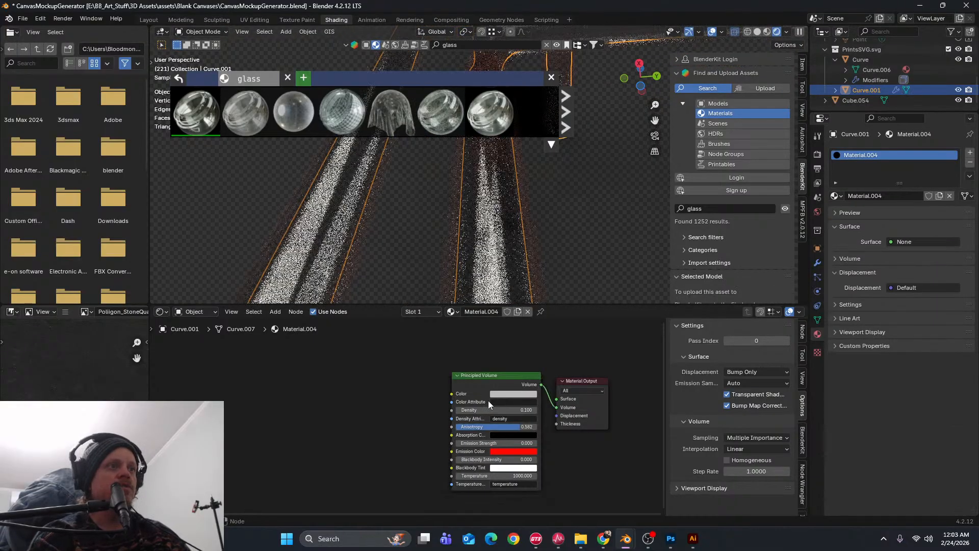
pyautogui.click(513, 394)
pyautogui.click(528, 342)
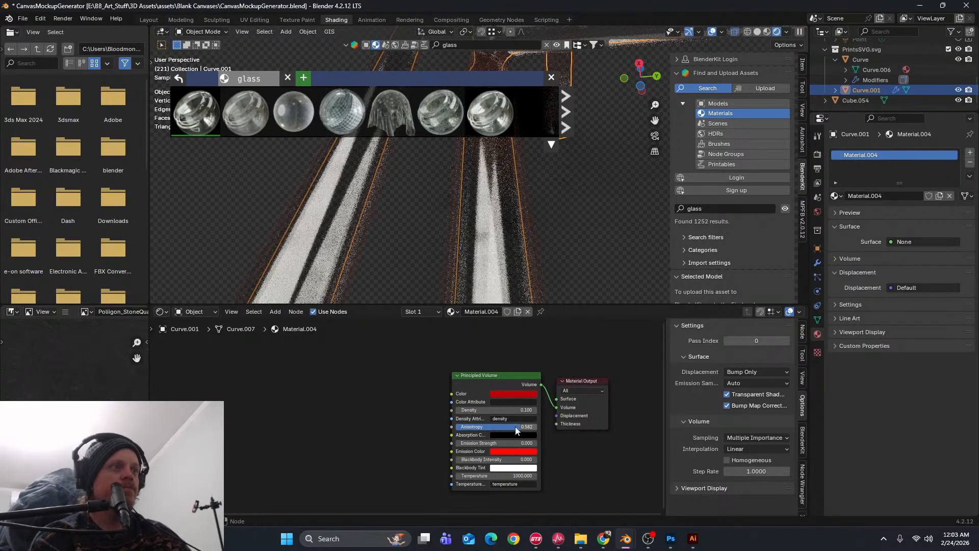
# Raise the Principled Volume's density to about 365 and its emission strength to about 138
pyautogui.moveTo(490, 406); pyautogui.dragTo(637, 409)
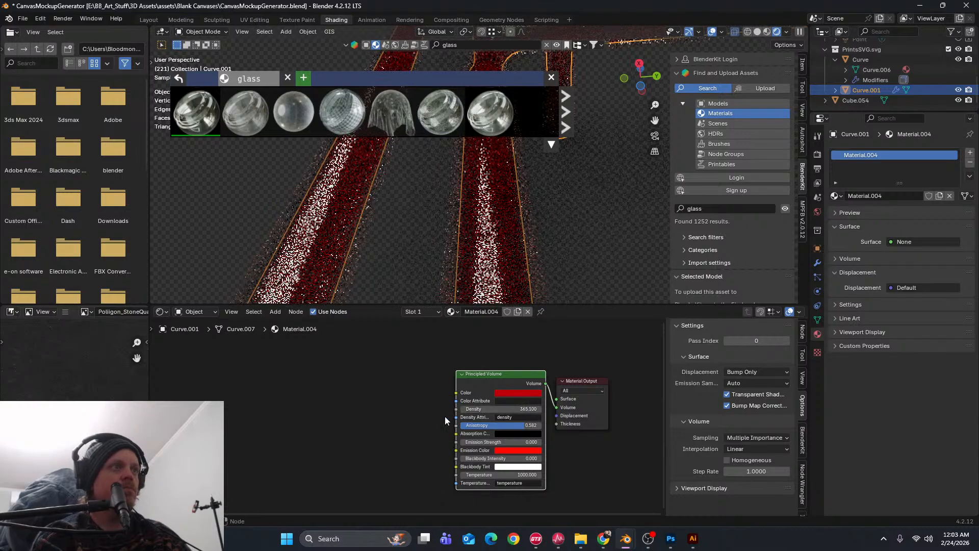
pyautogui.scroll(-5, 467, 234)
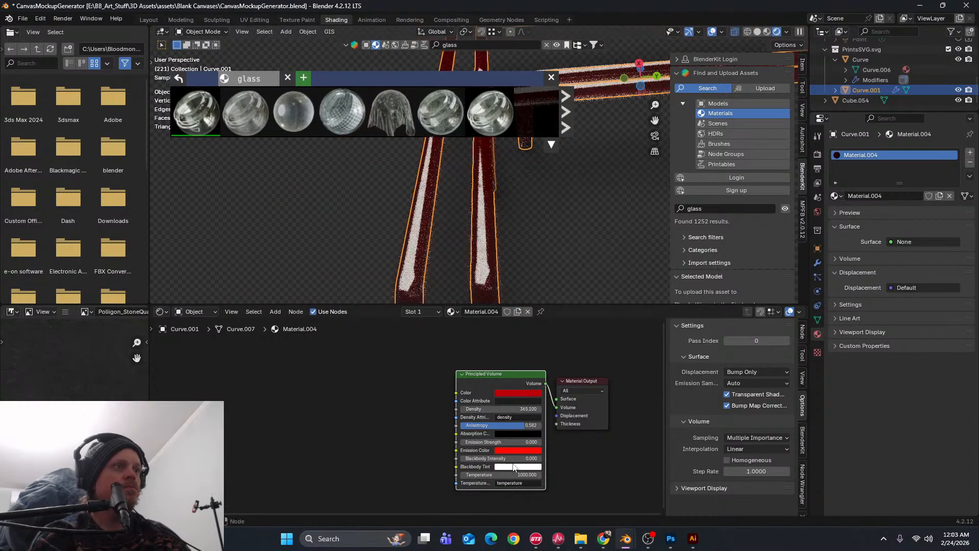
pyautogui.moveTo(508, 441); pyautogui.dragTo(556, 442)
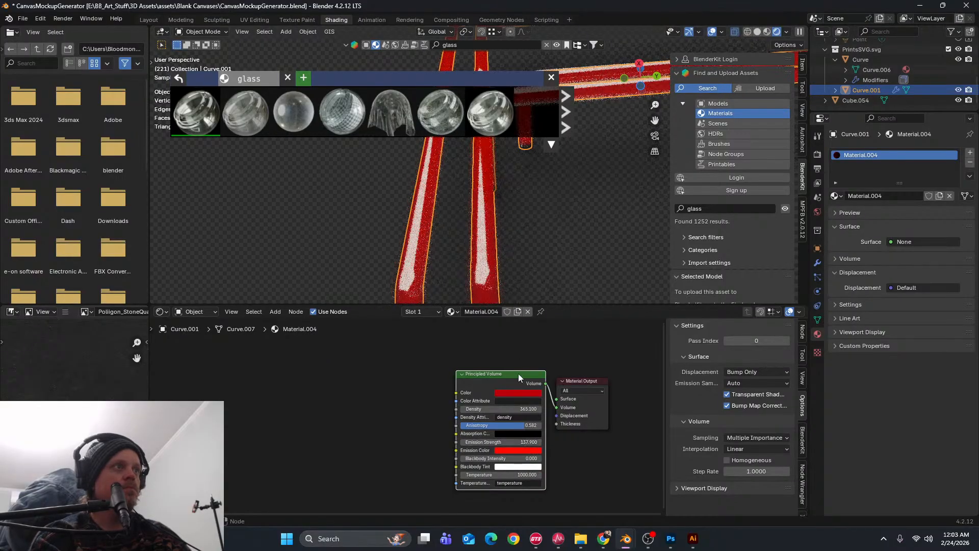
# Lower the Principled Volume's anisotropy to -1
pyautogui.scroll(3, 531, 440)
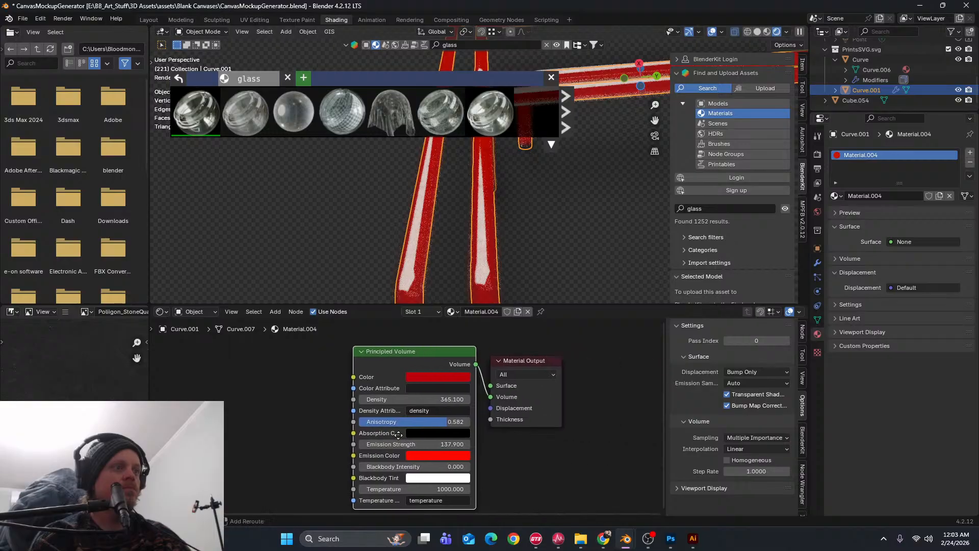
pyautogui.moveTo(400, 441); pyautogui.dragTo(432, 463, button='middle')
pyautogui.moveTo(461, 456); pyautogui.dragTo(352, 456)
# Select the wall Plane behind the lettering and turn off its Shadow Catcher option
pyautogui.scroll(-6, 546, 237)
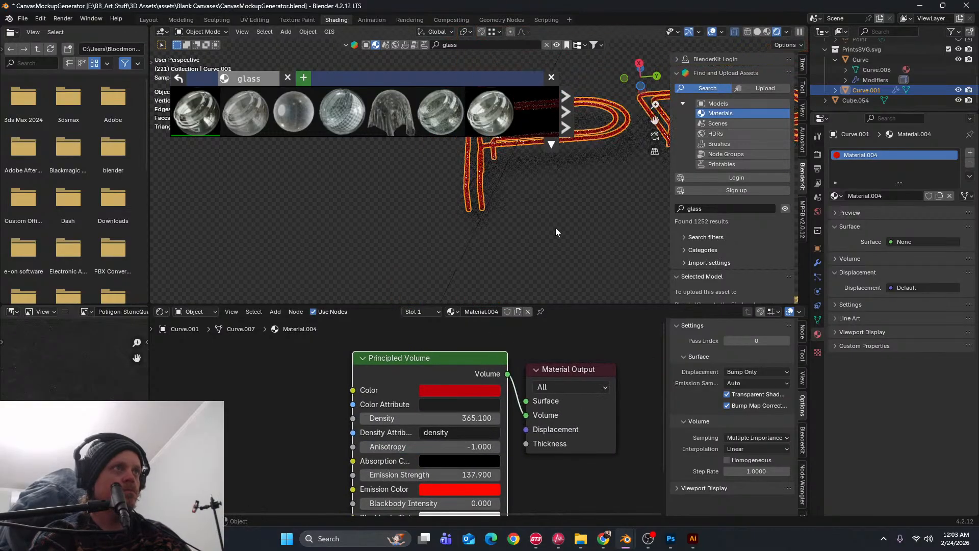
pyautogui.keyDown('shift'); pyautogui.moveTo(617, 193); pyautogui.dragTo(485, 258, button='middle'); pyautogui.keyUp('shift')
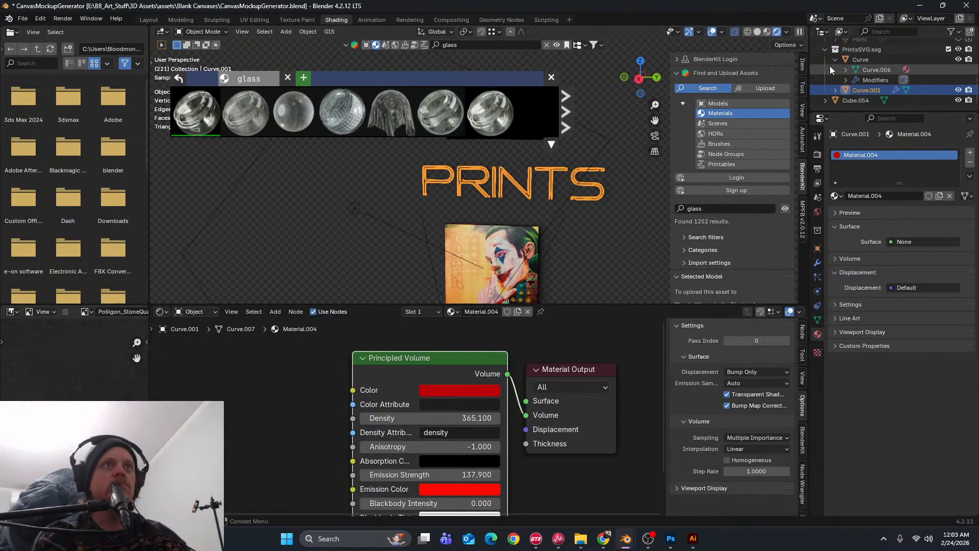
pyautogui.scroll(3, 898, 84)
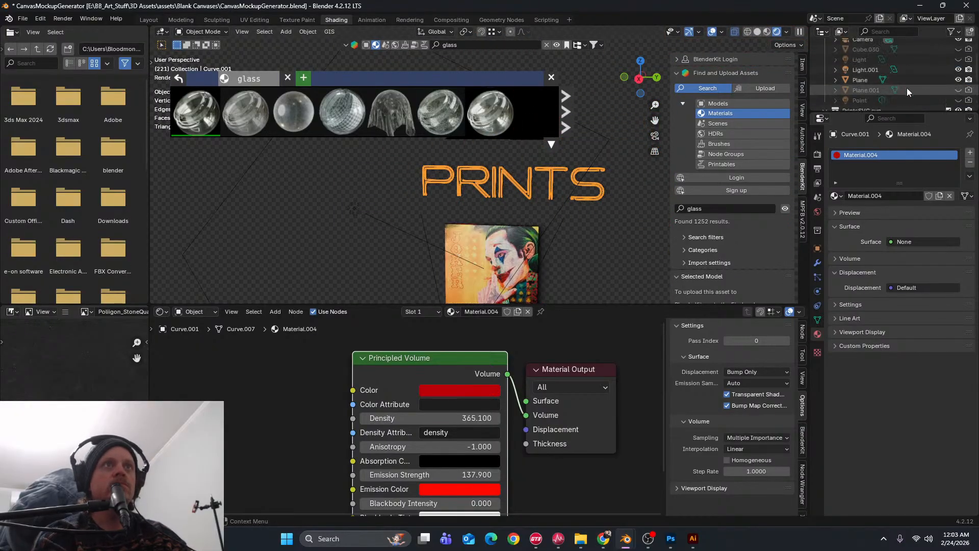
pyautogui.click(862, 79)
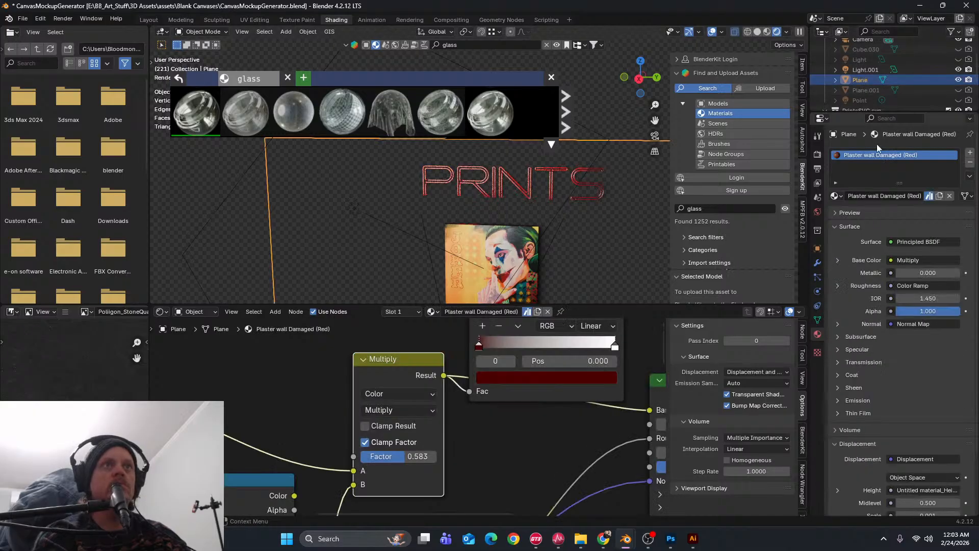
pyautogui.click(818, 264)
pyautogui.click(817, 249)
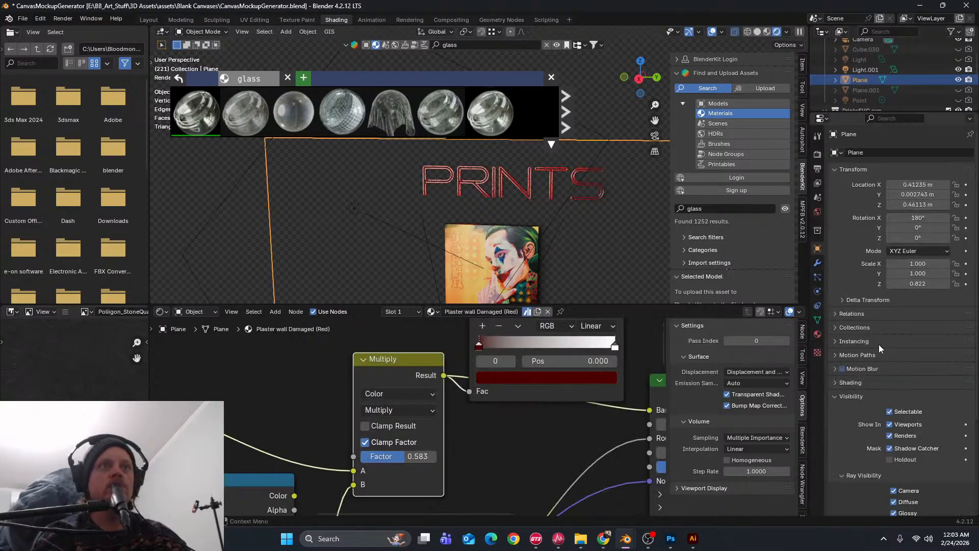
pyautogui.scroll(-3, 881, 405)
pyautogui.click(890, 388)
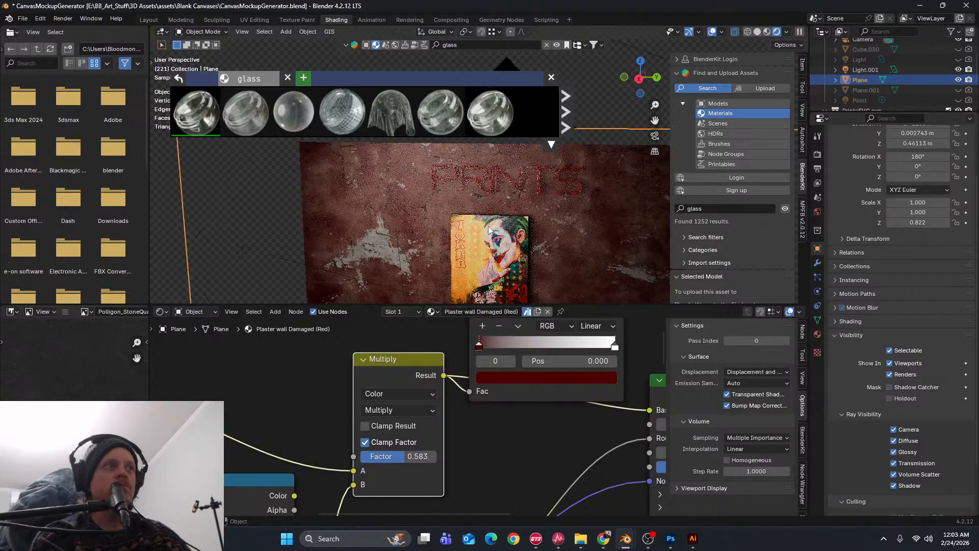
# Set the Principled Volume density of the PRINTS sign's inner tube curve, Curve.001, to 0
pyautogui.scroll(5, 488, 226)
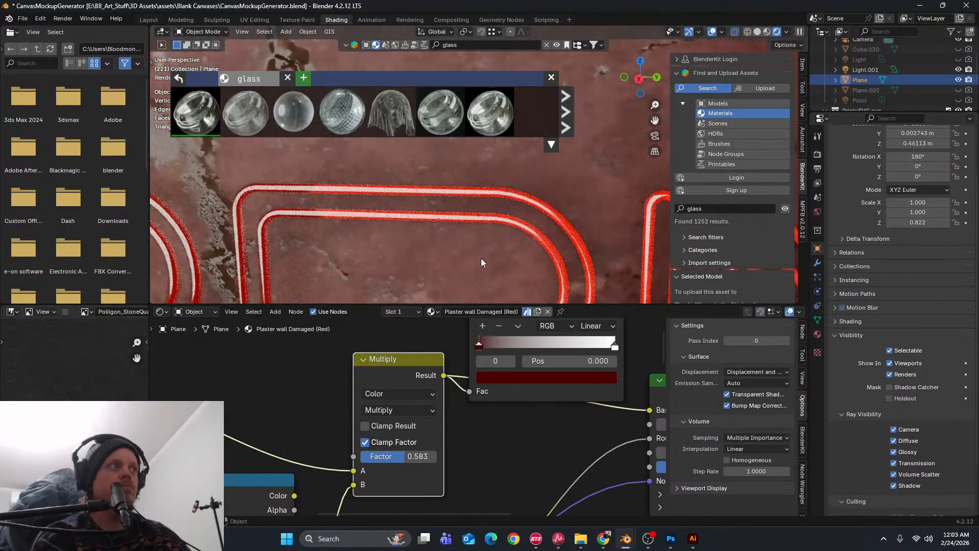
pyautogui.scroll(-3, 481, 259)
pyautogui.scroll(-1, 479, 238)
pyautogui.scroll(6, 480, 240)
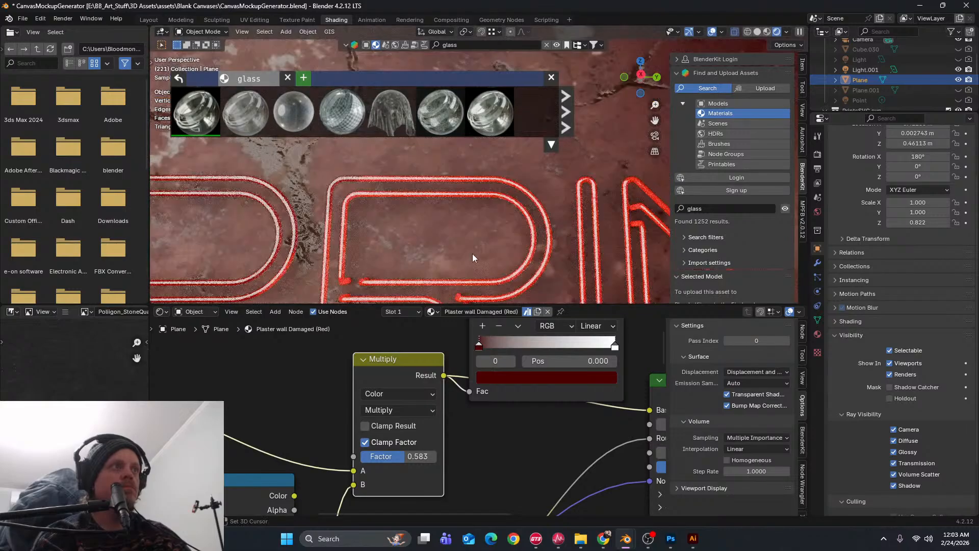
pyautogui.click(479, 221)
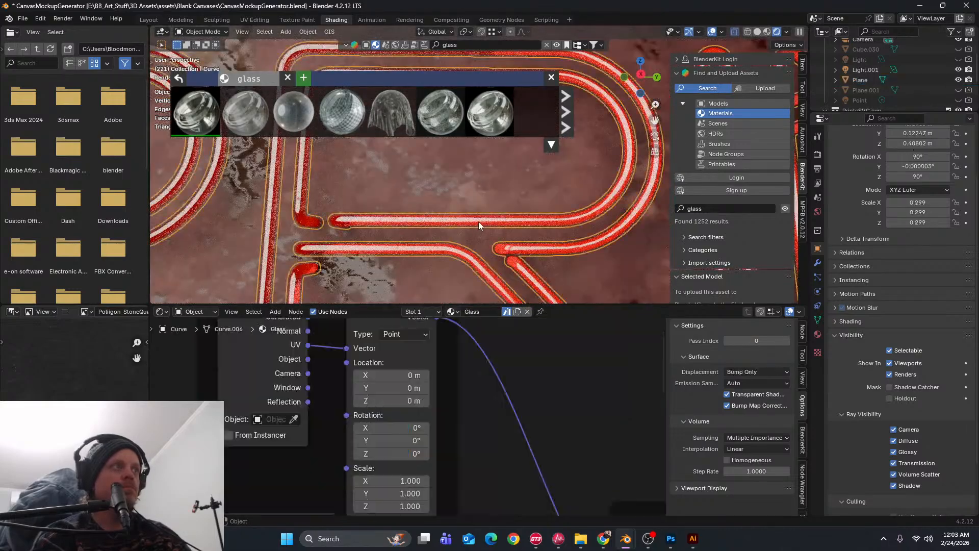
pyautogui.scroll(-2, 910, 96)
pyautogui.scroll(-2, 877, 95)
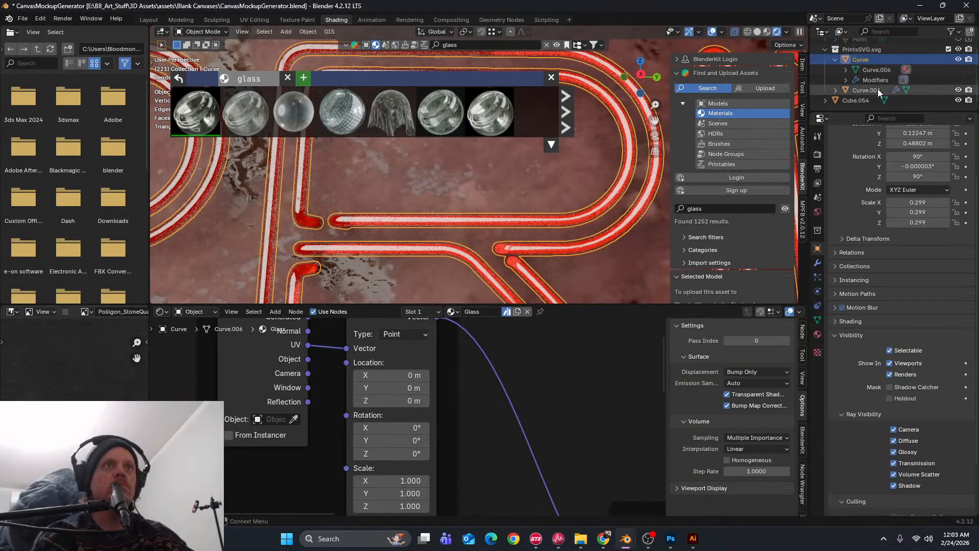
pyautogui.click(878, 89)
pyautogui.moveTo(437, 418); pyautogui.dragTo(366, 418)
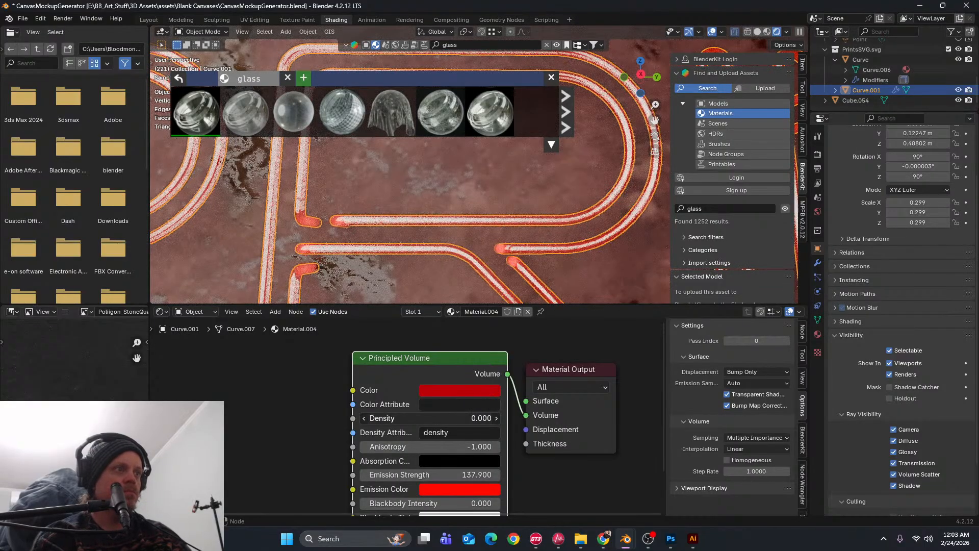
# Switch to the Compositing workspace and enable compositing nodes for the scene
pyautogui.scroll(-5, 393, 265)
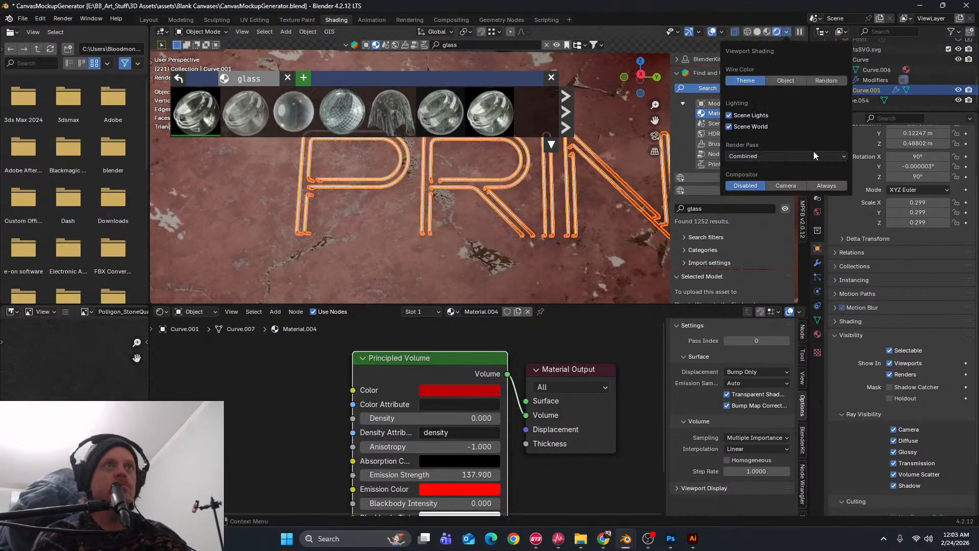
pyautogui.moveTo(449, 88)
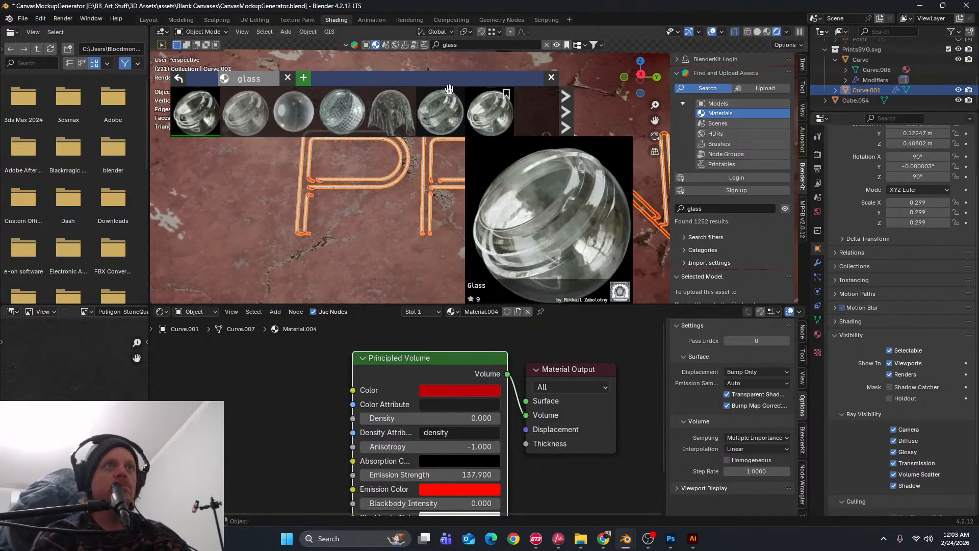
pyautogui.click(450, 20)
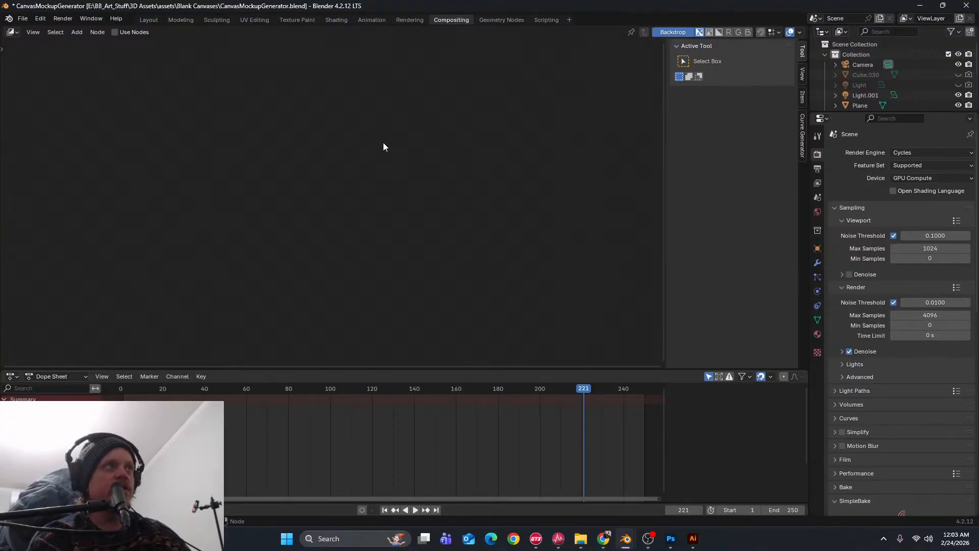
pyautogui.click(116, 33)
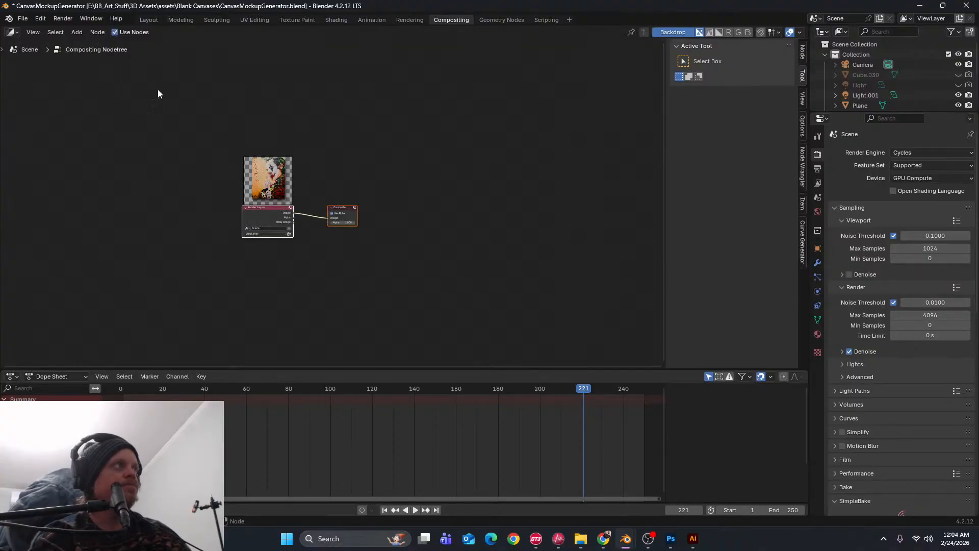
# Insert a Glare node between Render Layers and Composite and set its glare type to Bloom
pyautogui.scroll(1, 345, 186)
pyautogui.hotkey('shift', 'a')
pyautogui.write('g')
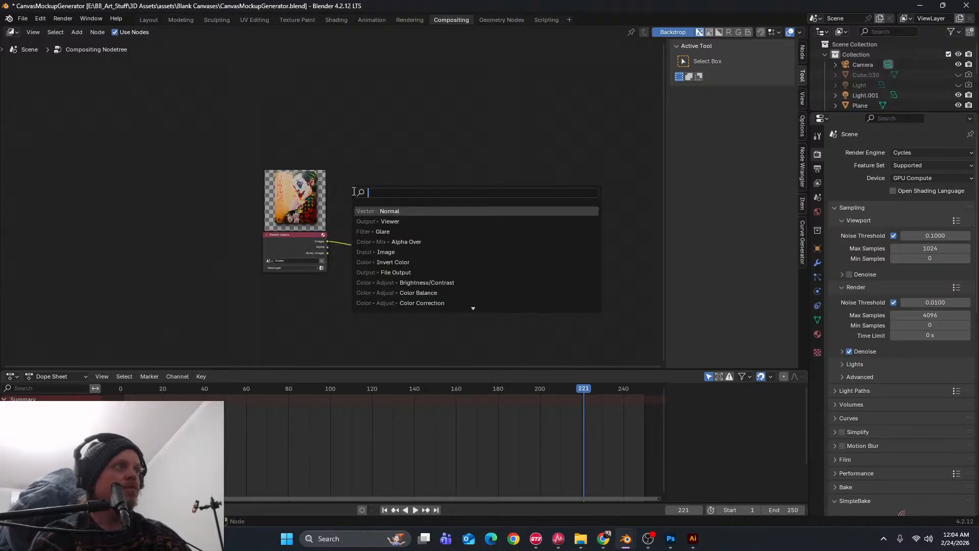
pyautogui.write('lare')
pyautogui.press('Return')
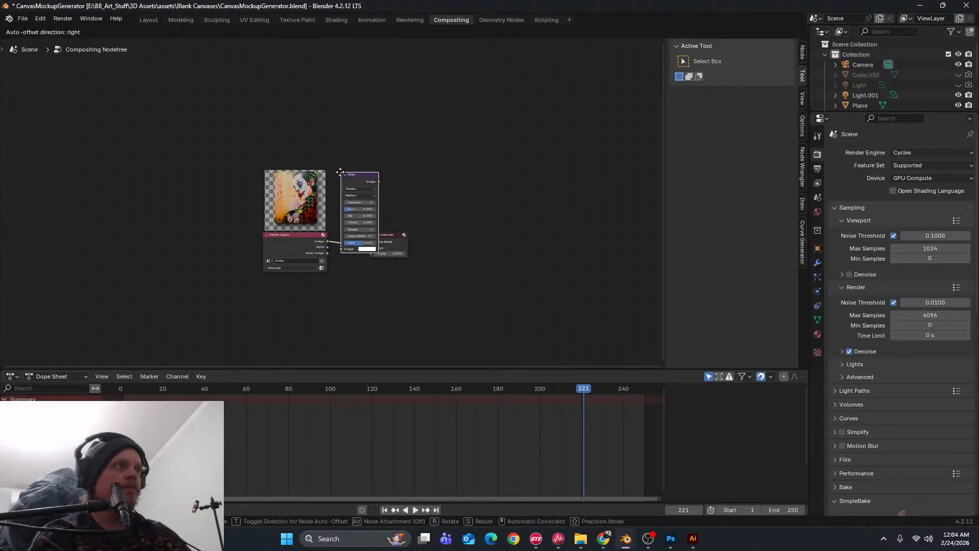
pyautogui.click(343, 171)
pyautogui.scroll(4, 348, 220)
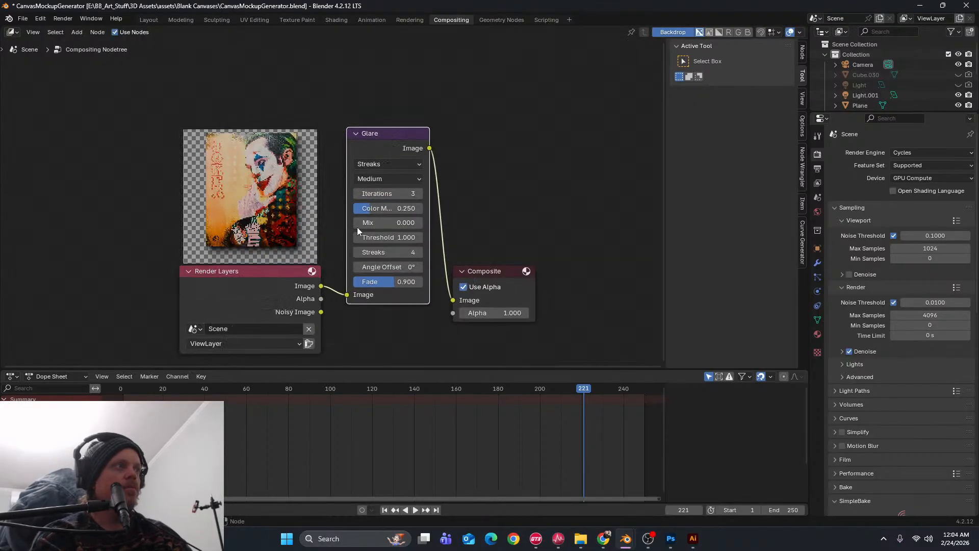
pyautogui.click(384, 163)
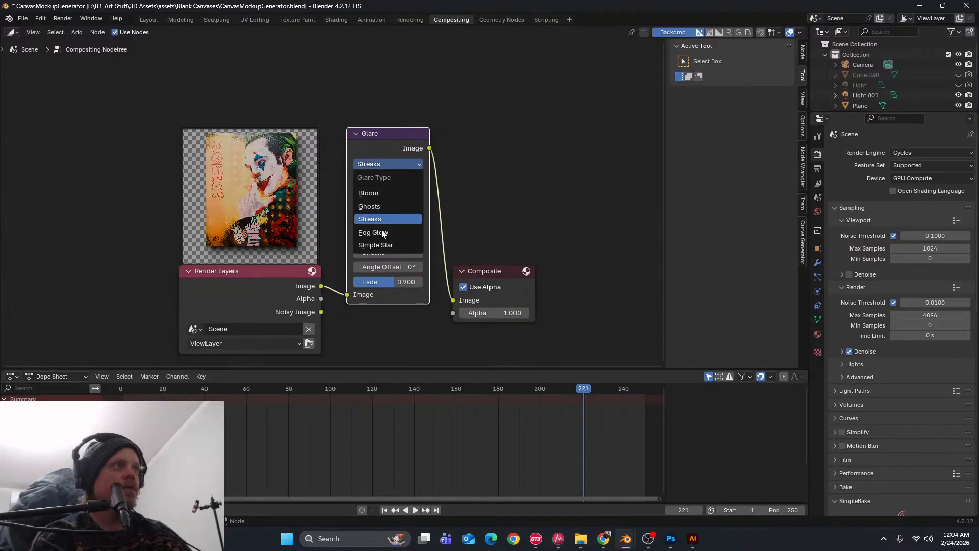
pyautogui.click(387, 195)
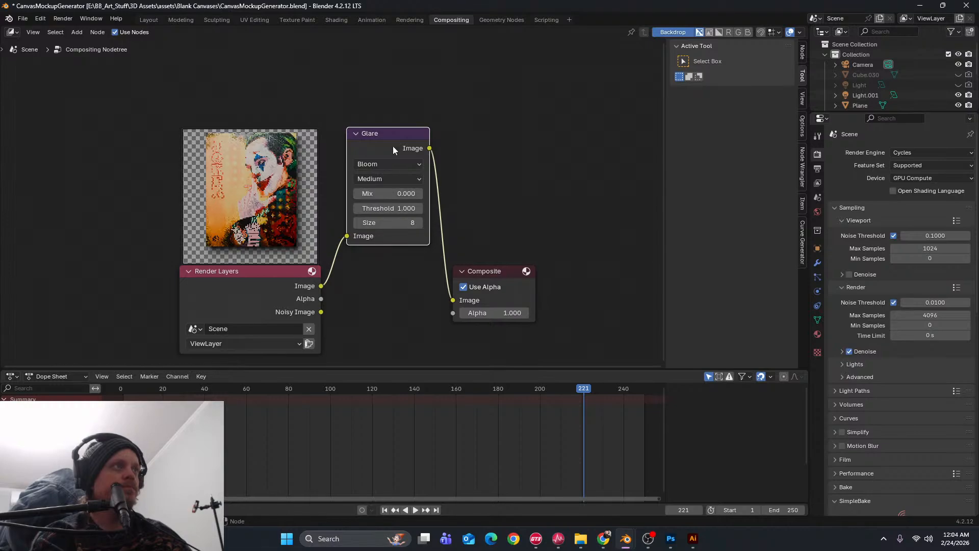
# Start a still render to check the bloom in the camera frame, and dismiss the render window
pyautogui.scroll(-2, 434, 128)
pyautogui.click(65, 20)
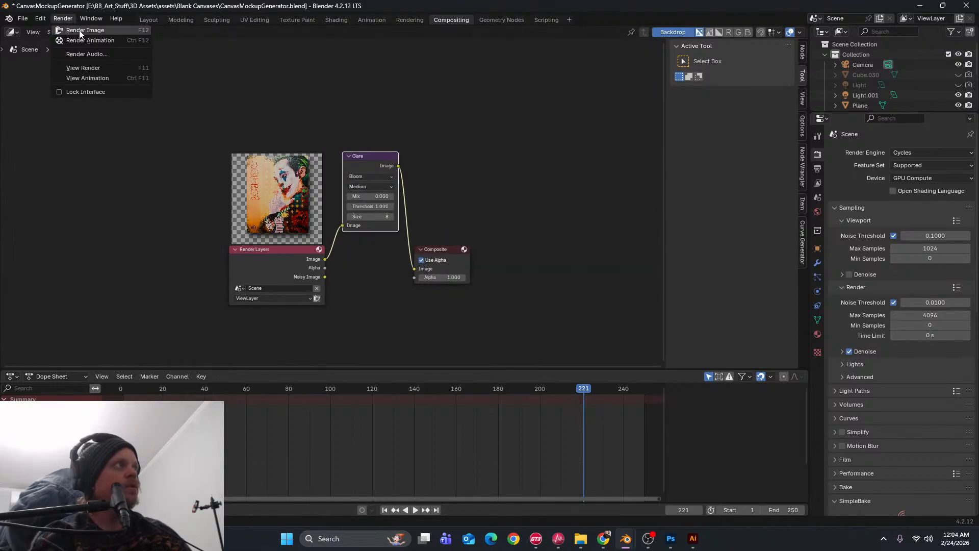
pyautogui.click(85, 30)
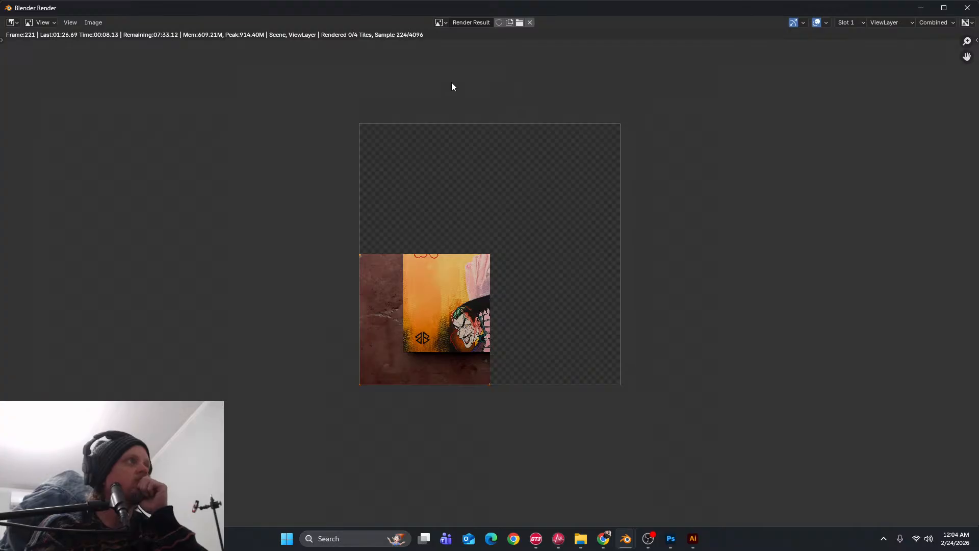
pyautogui.click(920, 9)
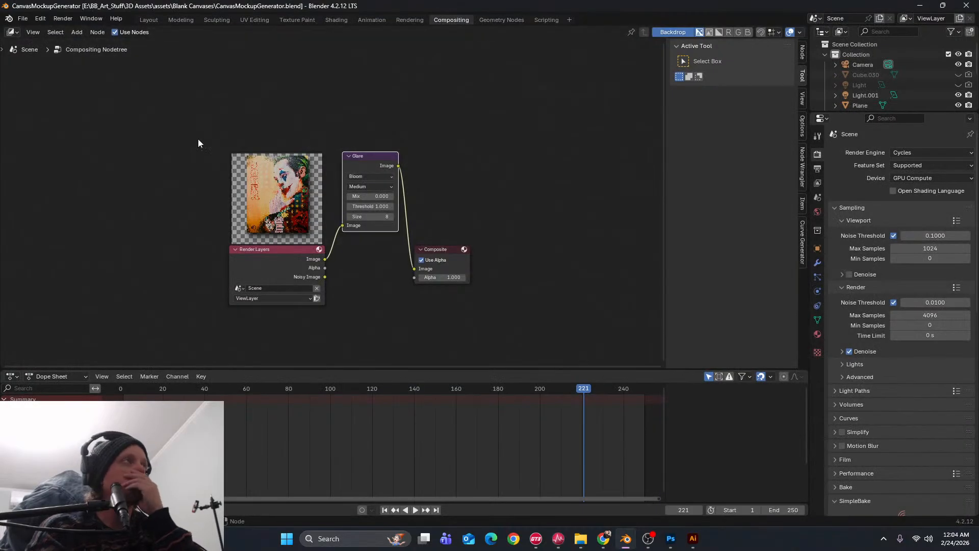
# Return to the Shading workspace, view the scene through the camera, and select the camera
pyautogui.click(334, 22)
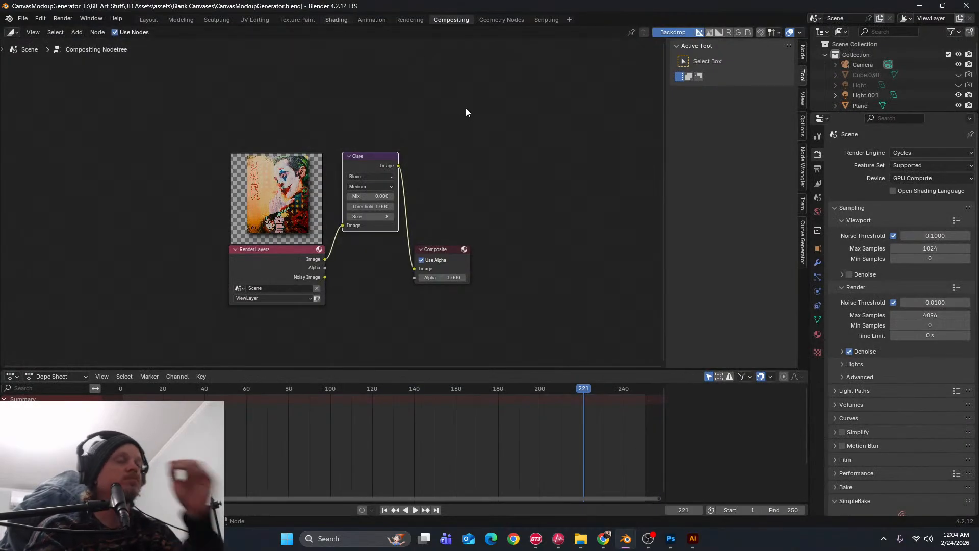
pyautogui.scroll(-4, 472, 143)
pyautogui.moveTo(471, 142); pyautogui.dragTo(476, 157, button='middle')
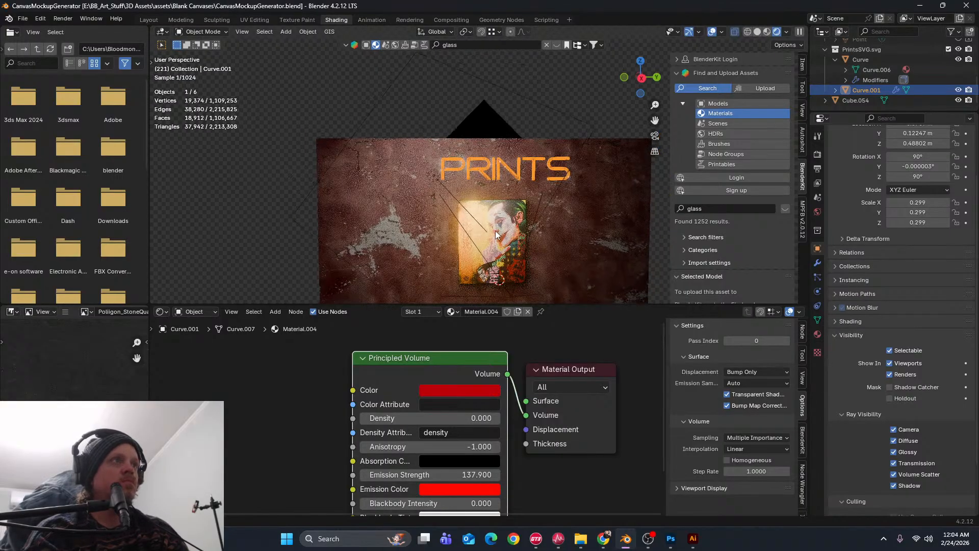
pyautogui.click(655, 135)
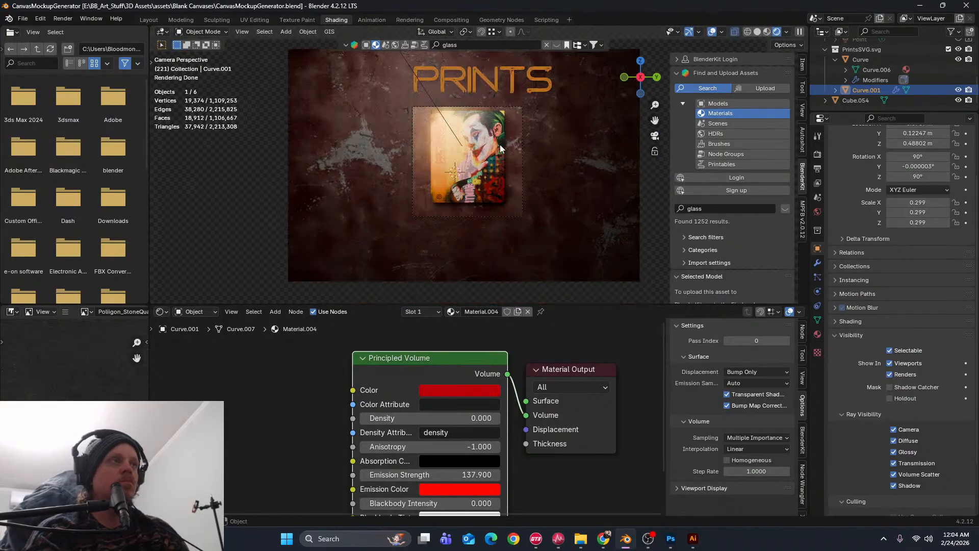
pyautogui.keyDown('shift'); pyautogui.moveTo(517, 118); pyautogui.dragTo(505, 137, button='middle'); pyautogui.keyUp('shift')
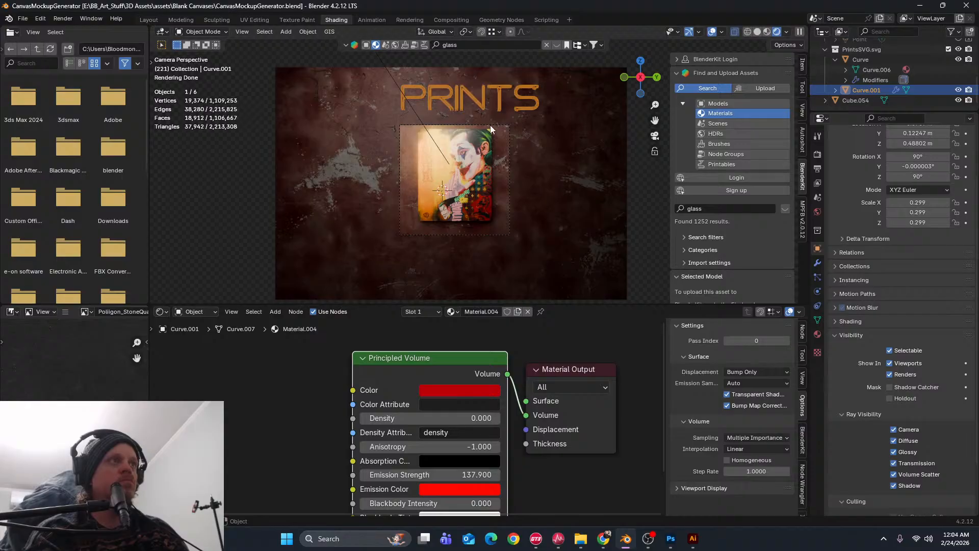
pyautogui.click(491, 125)
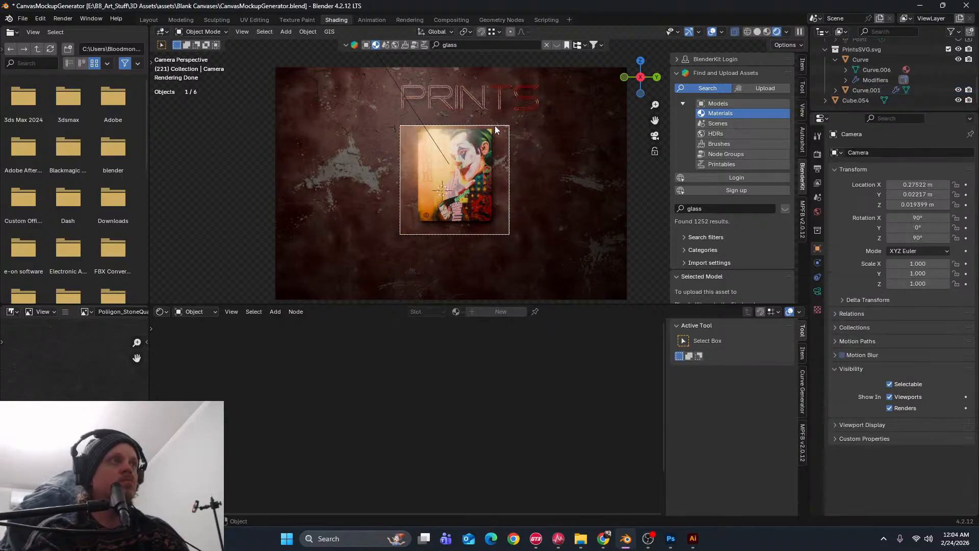
pyautogui.press('g')
pyautogui.click(493, 128)
pyautogui.hotkey('ctrl', 'z')
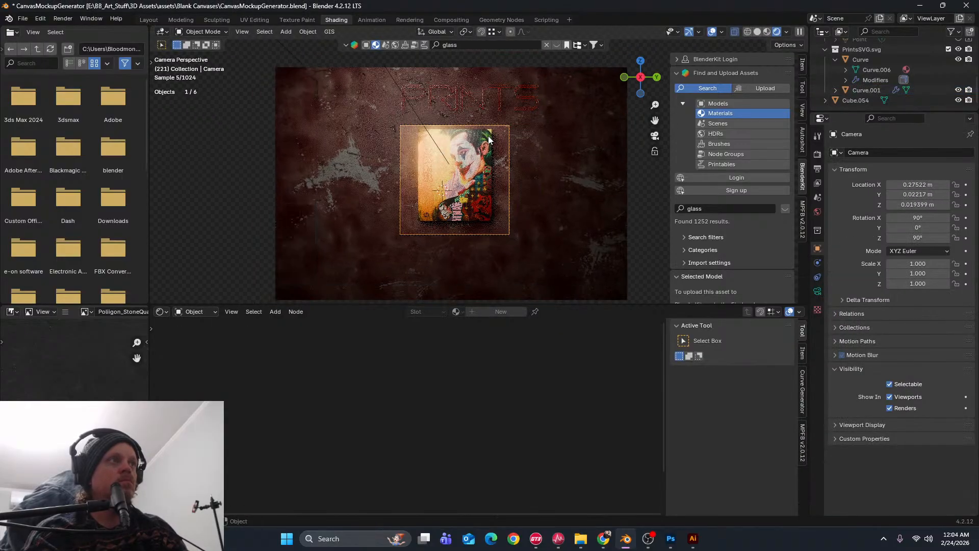
pyautogui.press('g')
pyautogui.press('y')
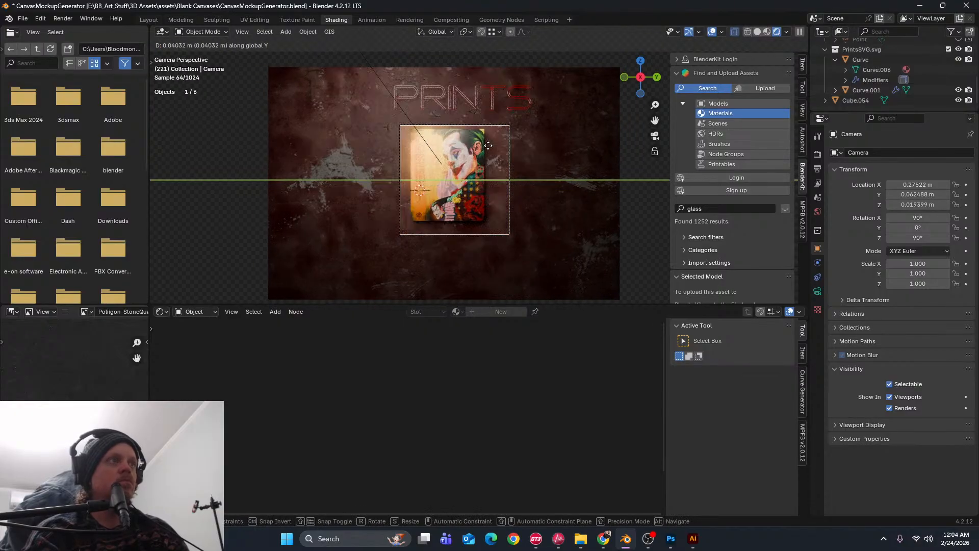
pyautogui.click(488, 146)
# Move the camera back from the wall about 0.905 m along the global X axis
pyautogui.press('g')
pyautogui.press('x')
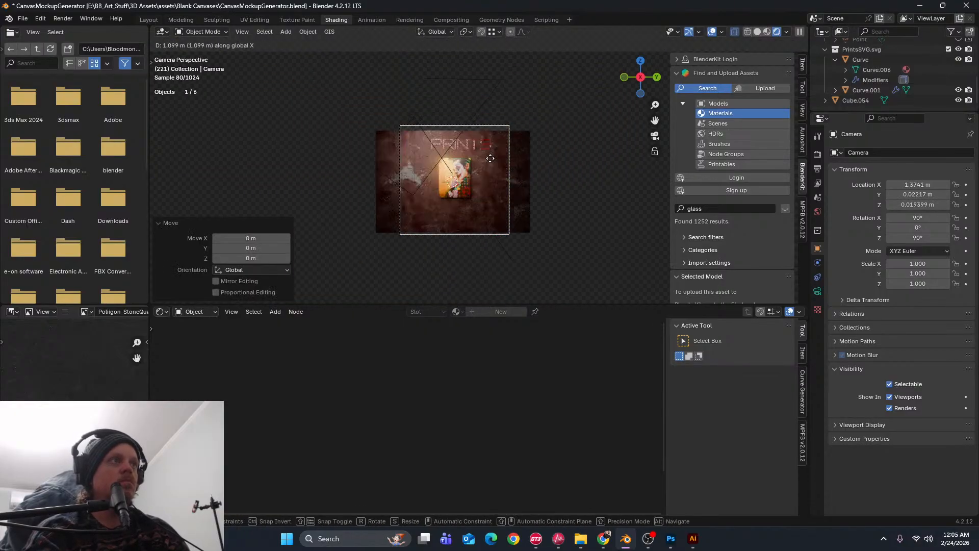
pyautogui.click(492, 156)
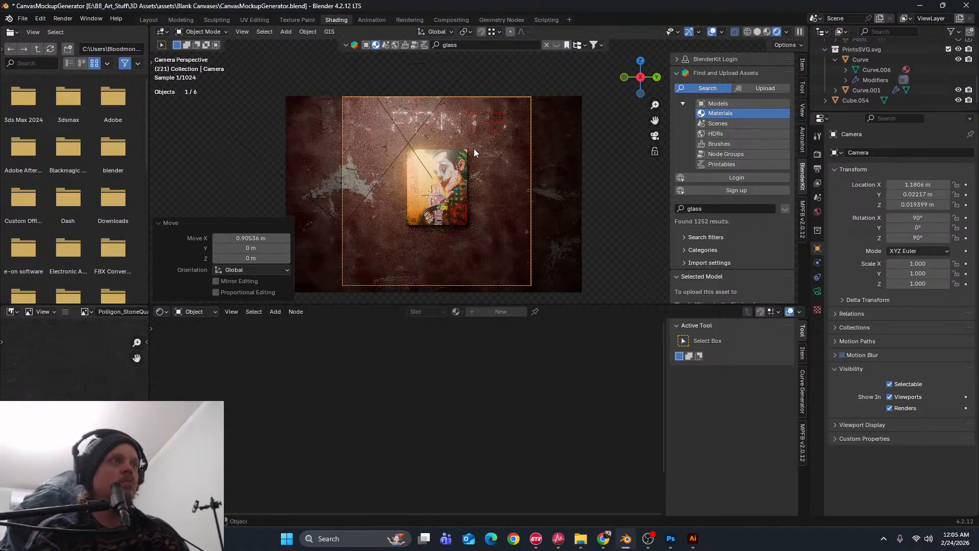
# Hide the Joker canvas, Cube.054, in both the viewport and renders
pyautogui.scroll(3, 474, 153)
pyautogui.click(447, 164)
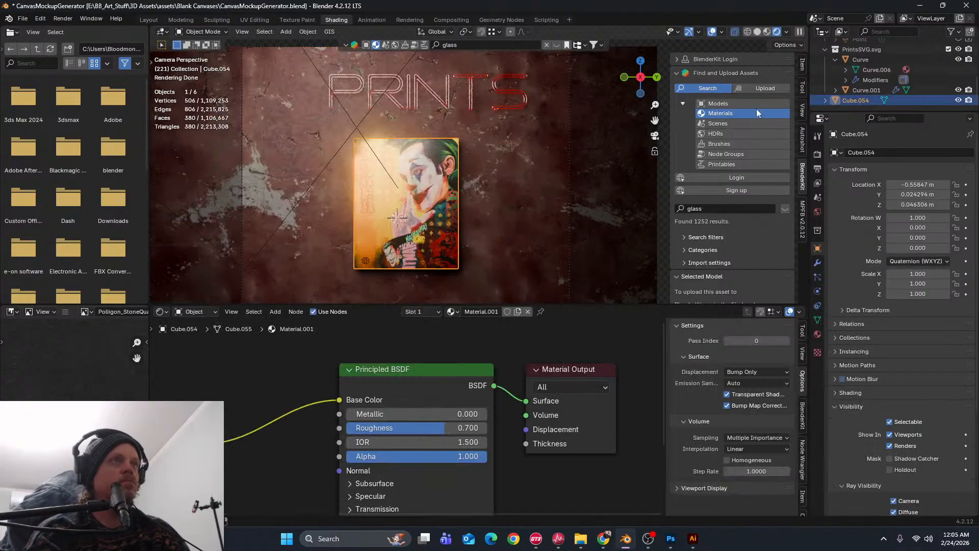
pyautogui.click(959, 100)
pyautogui.click(969, 100)
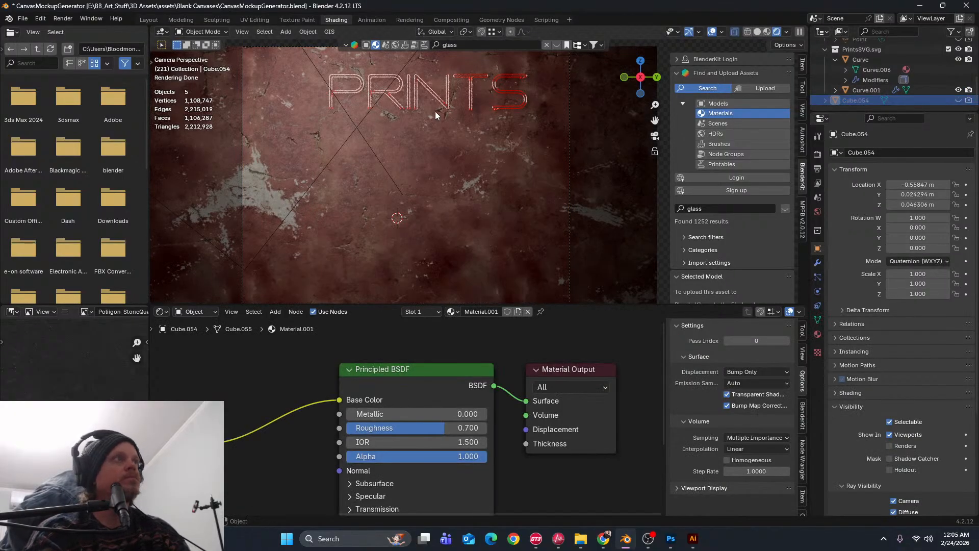
# Select both curves of the PRINTS sign and move them along global Y to about 0.045 m
pyautogui.scroll(-4, 435, 139)
pyautogui.click(444, 139)
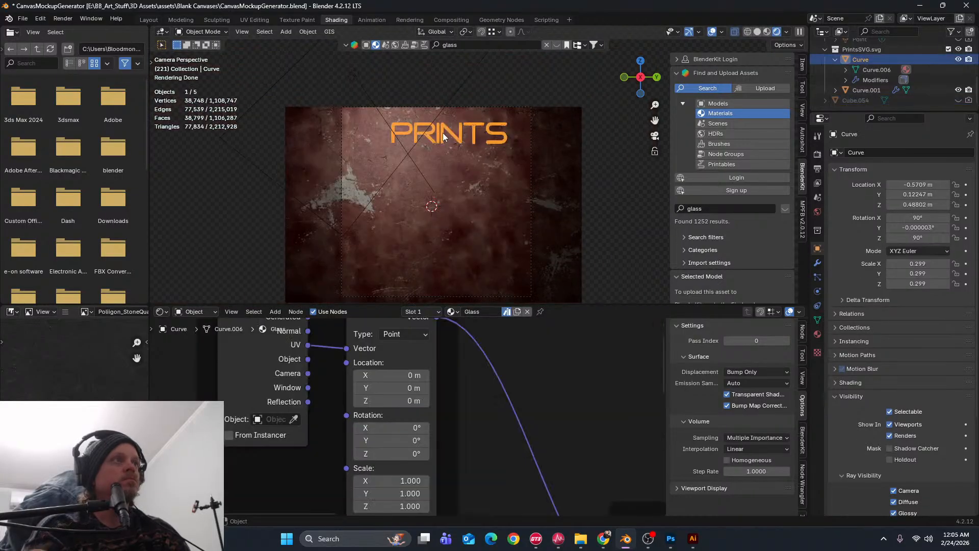
pyautogui.press('g')
pyautogui.press('x')
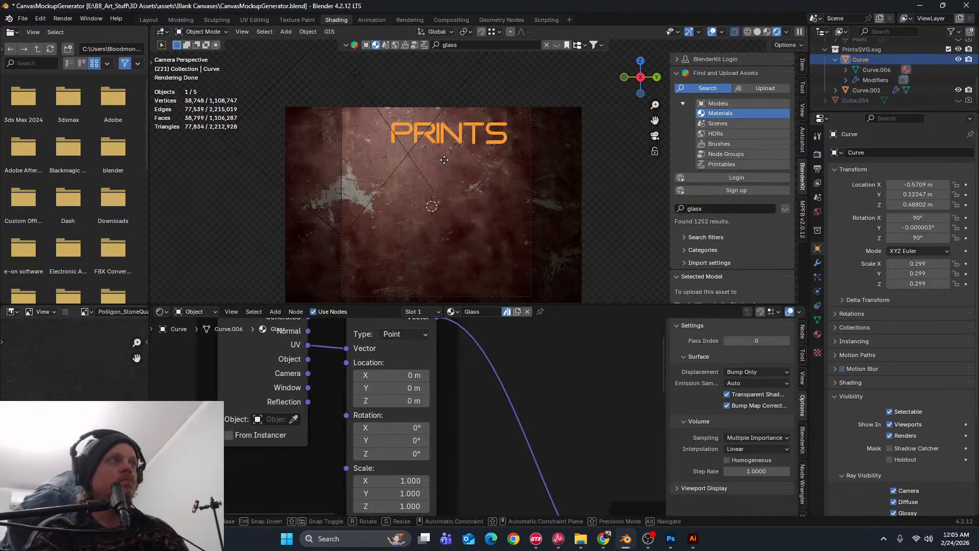
pyautogui.press('y')
pyautogui.click(445, 187)
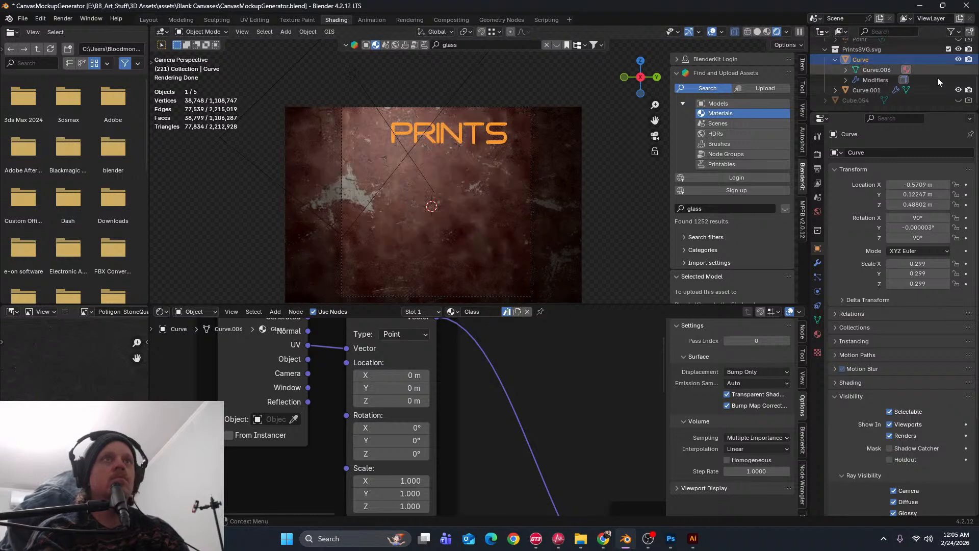
pyautogui.keyDown('ctrl'); pyautogui.click(864, 91); pyautogui.keyUp('ctrl')
pyautogui.press('g')
pyautogui.press('y')
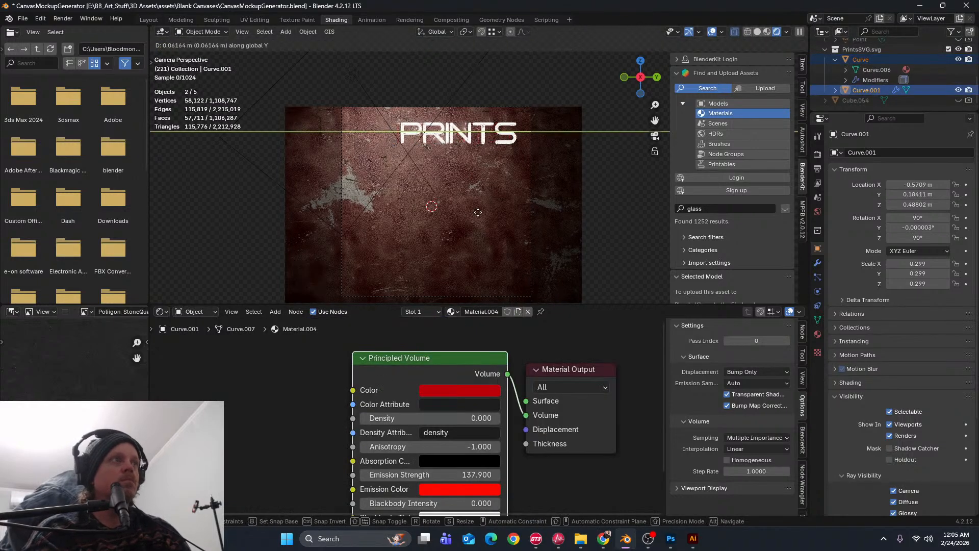
pyautogui.click(465, 214)
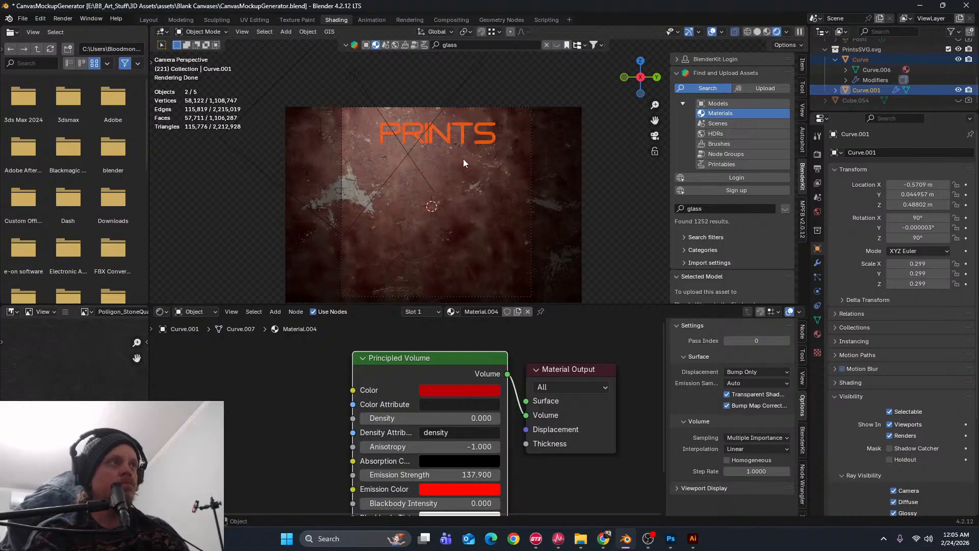
pyautogui.press('g')
pyautogui.press('y')
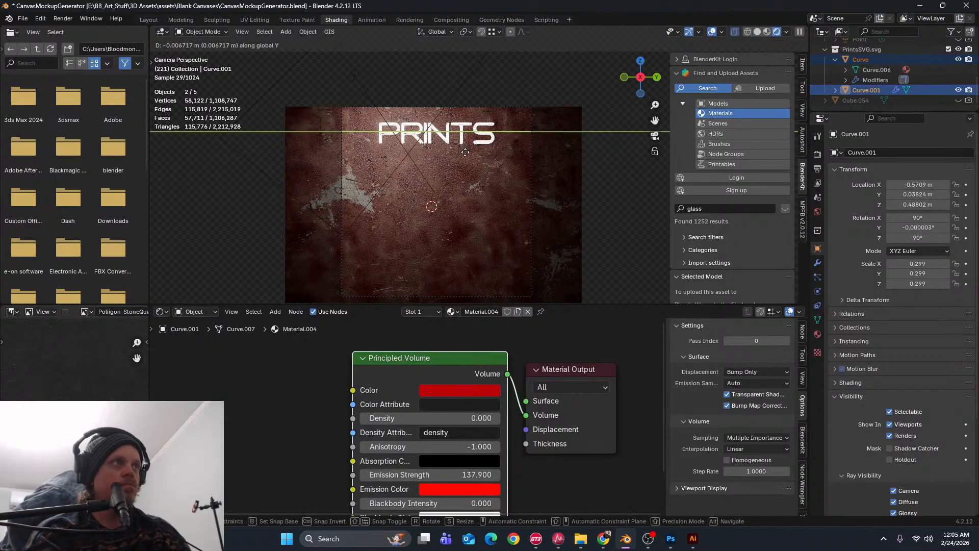
pyautogui.click(467, 157)
pyautogui.hotkey('ctrl', 'z')
pyautogui.press('g')
pyautogui.press('x')
pyautogui.click(467, 165)
pyautogui.hotkey('ctrl', 'z')
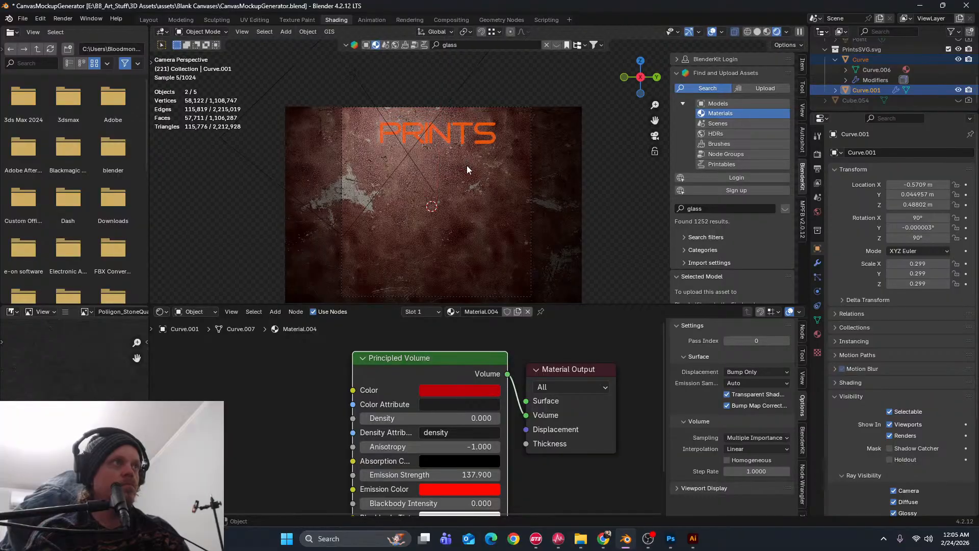
# Move both curves of the PRINTS sign down about 0.426 m along global Z, and select the wall plane
pyautogui.press('g')
pyautogui.press('z')
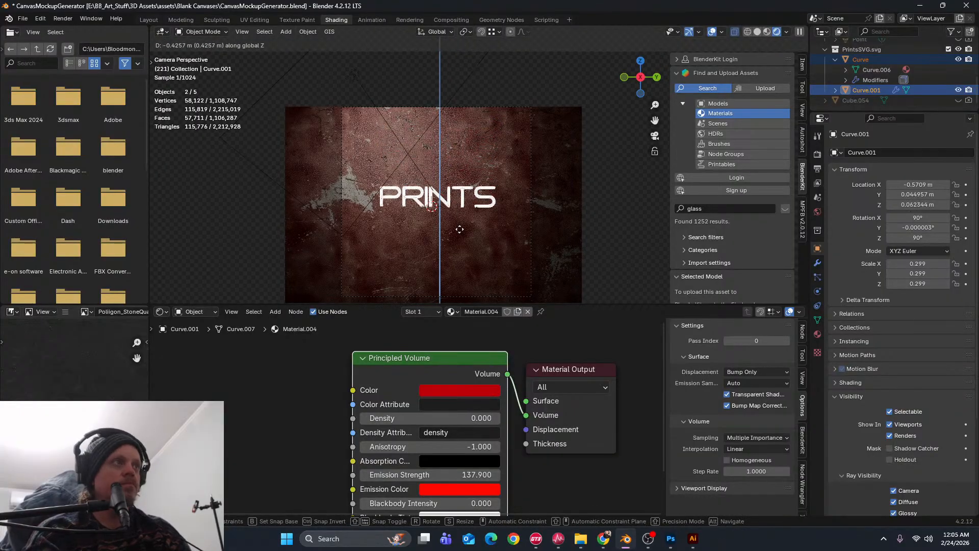
pyautogui.click(456, 221)
pyautogui.scroll(5, 454, 218)
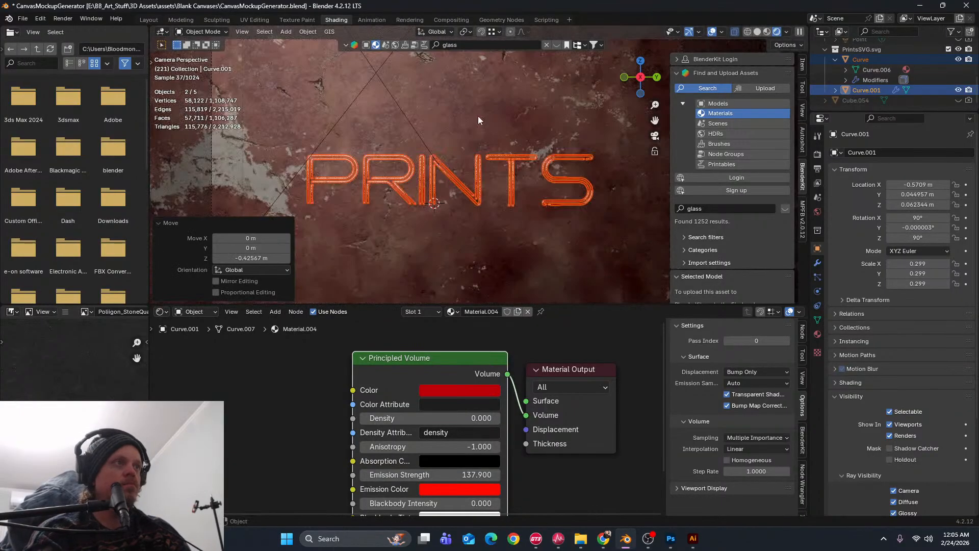
pyautogui.click(478, 117)
pyautogui.scroll(-2, 478, 119)
# Save the file and render the current frame as a still image
pyautogui.click(787, 30)
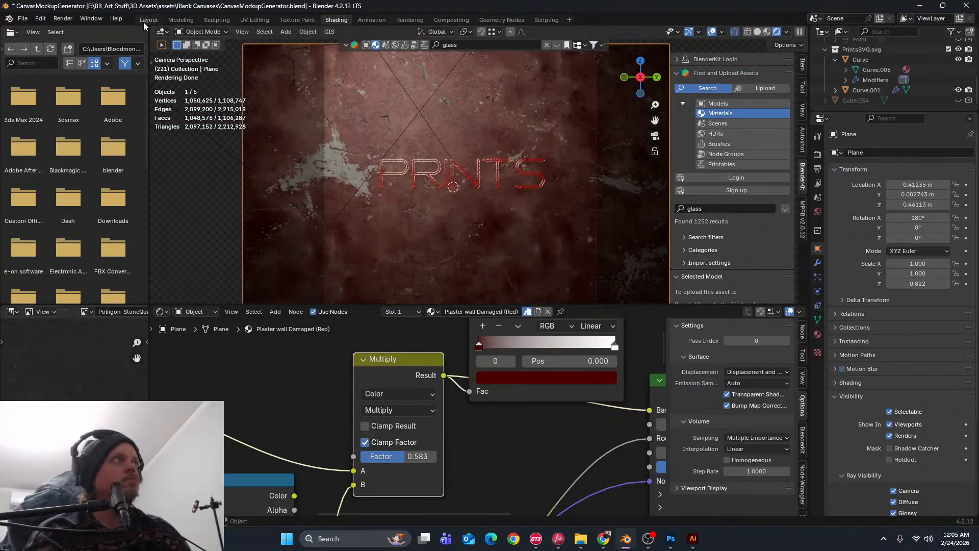
pyautogui.click(71, 19)
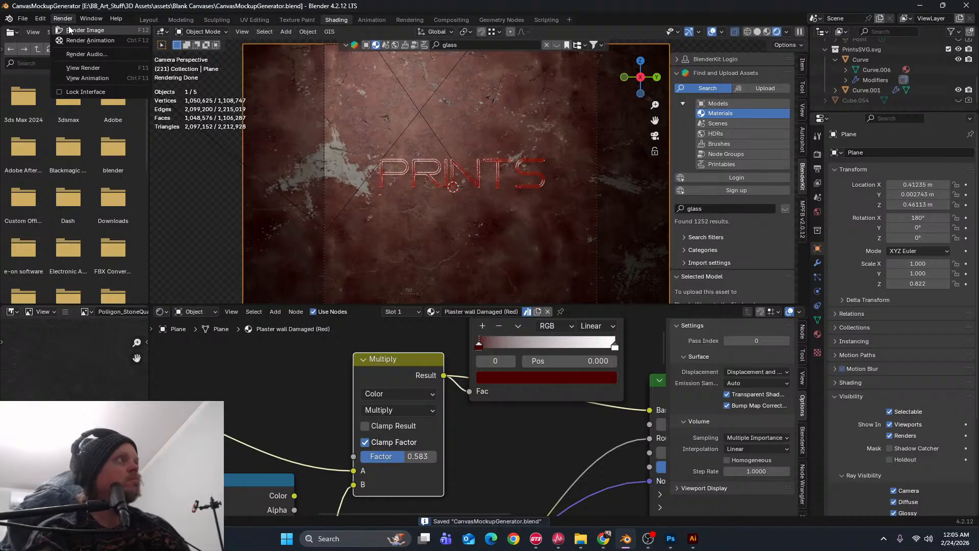
pyautogui.click(143, 30)
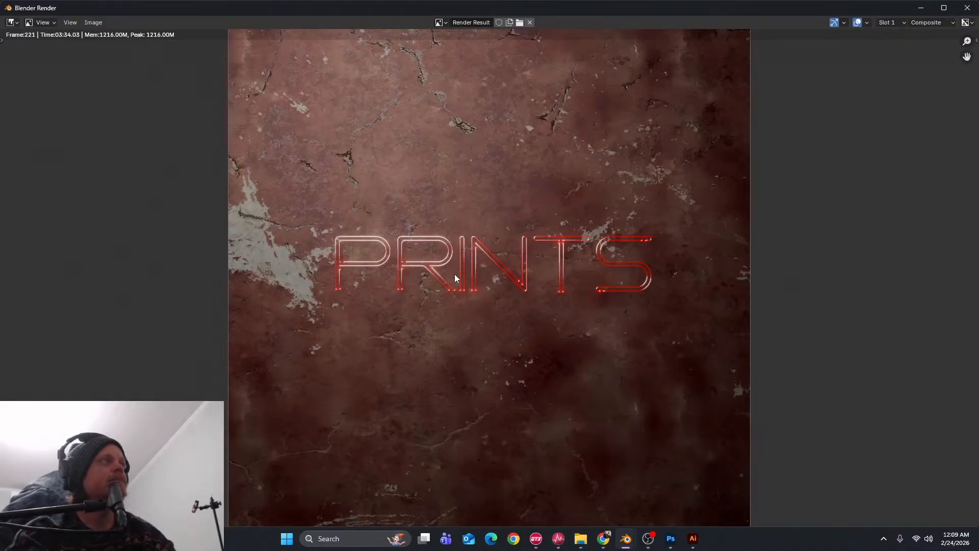
# Examine the glow on the PRINTS lettering up close in the finished render, and close the render window
pyautogui.scroll(2, 447, 264)
pyautogui.scroll(1, 444, 279)
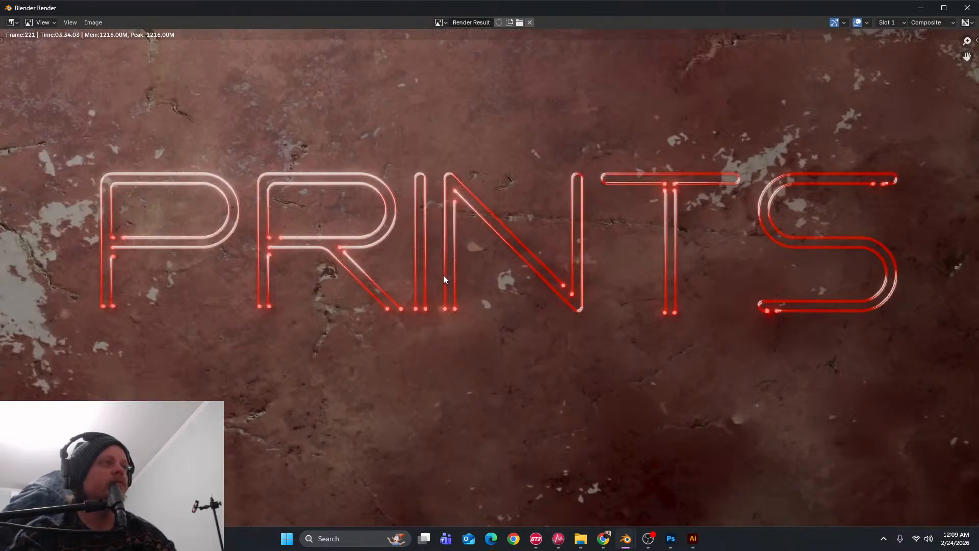
pyautogui.press('Home')
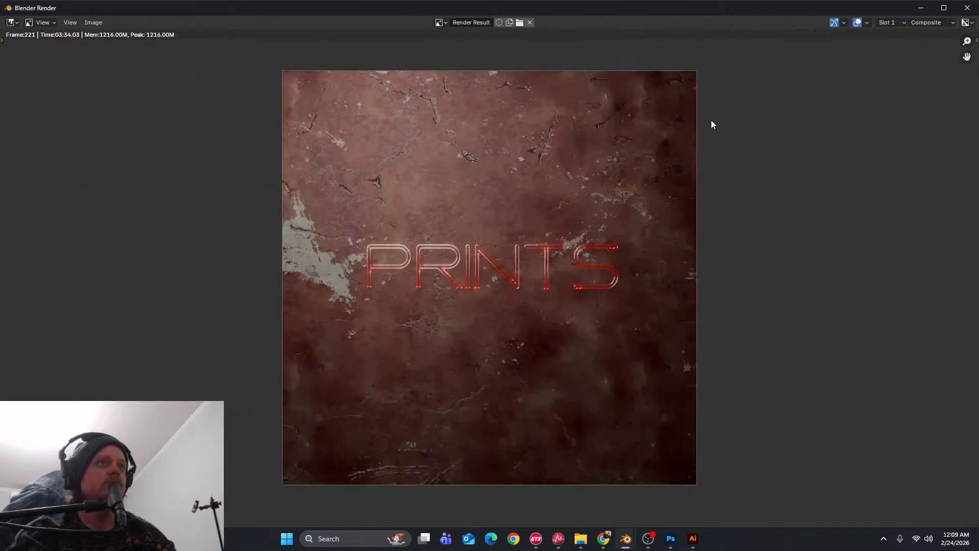
pyautogui.click(968, 9)
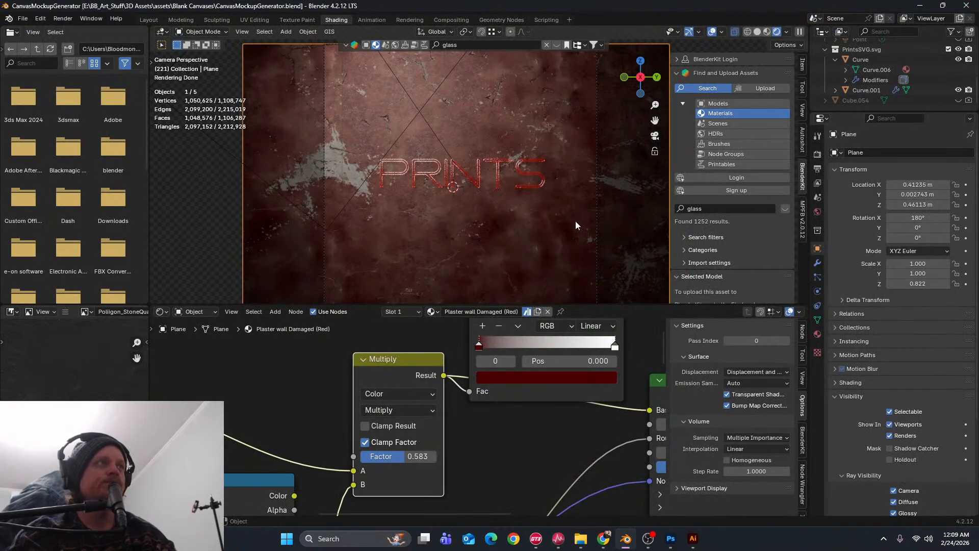
# In the Compositing workspace, add a Viewer node below the Composite node and feed it from the Glare output through a reroute
pyautogui.click(459, 20)
pyautogui.scroll(-2, 371, 226)
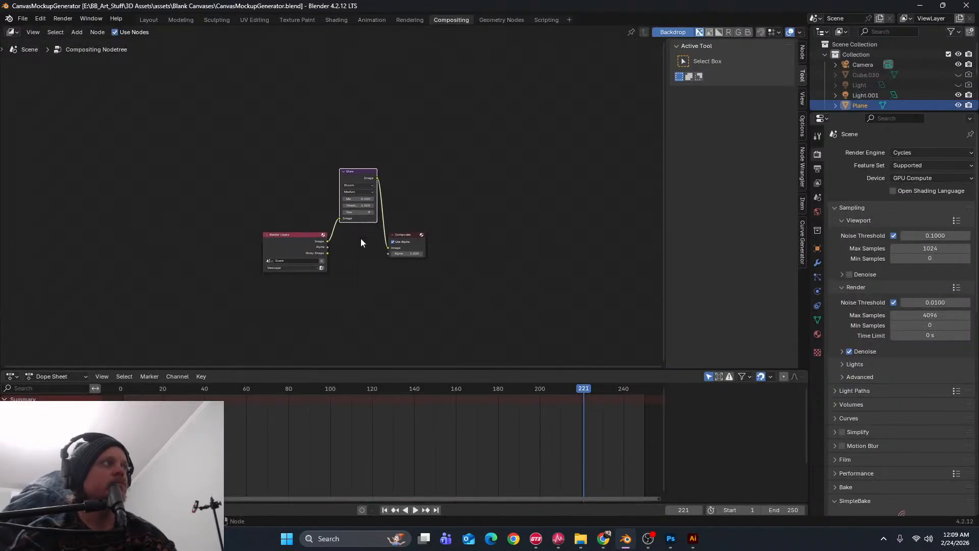
pyautogui.moveTo(317, 236); pyautogui.dragTo(265, 217)
pyautogui.hotkey('shift', 'a')
pyautogui.write('view')
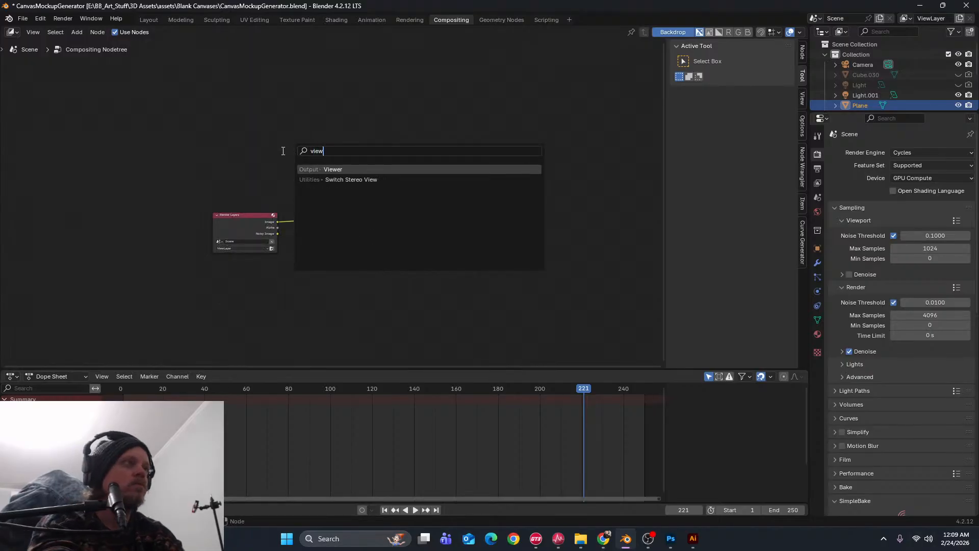
pyautogui.press('Return')
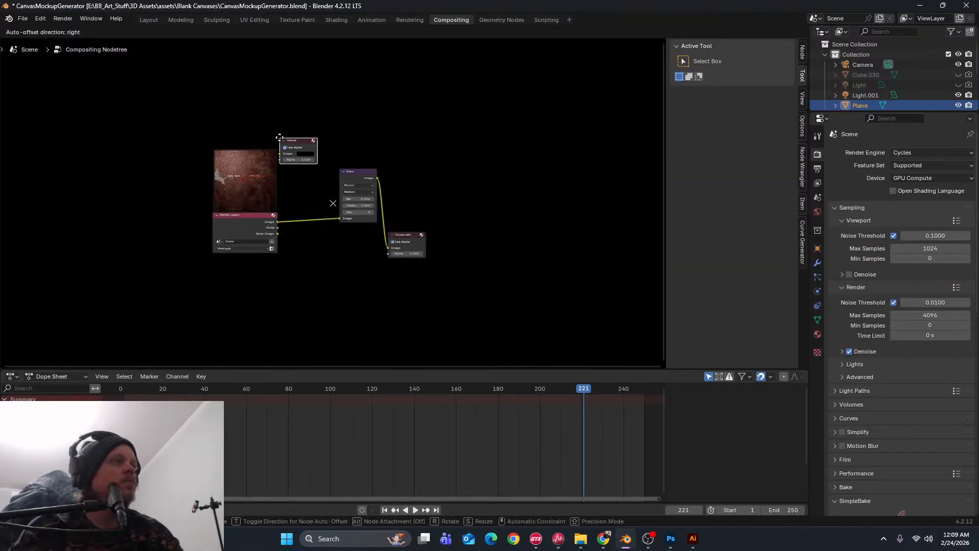
pyautogui.click(383, 274)
pyautogui.moveTo(364, 173); pyautogui.dragTo(327, 165)
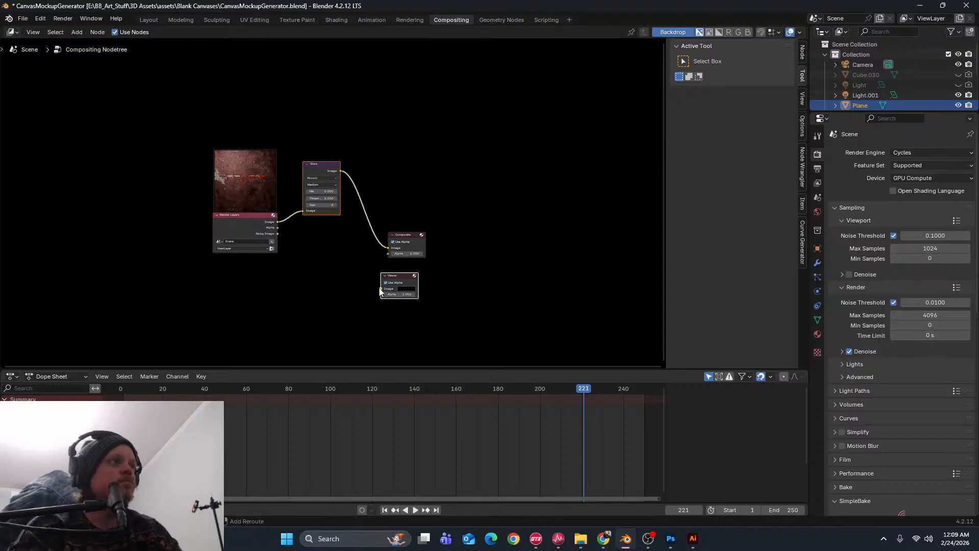
pyautogui.keyDown('shift'); pyautogui.moveTo(380, 292); pyautogui.dragTo(366, 217, button='right'); pyautogui.keyUp('shift')
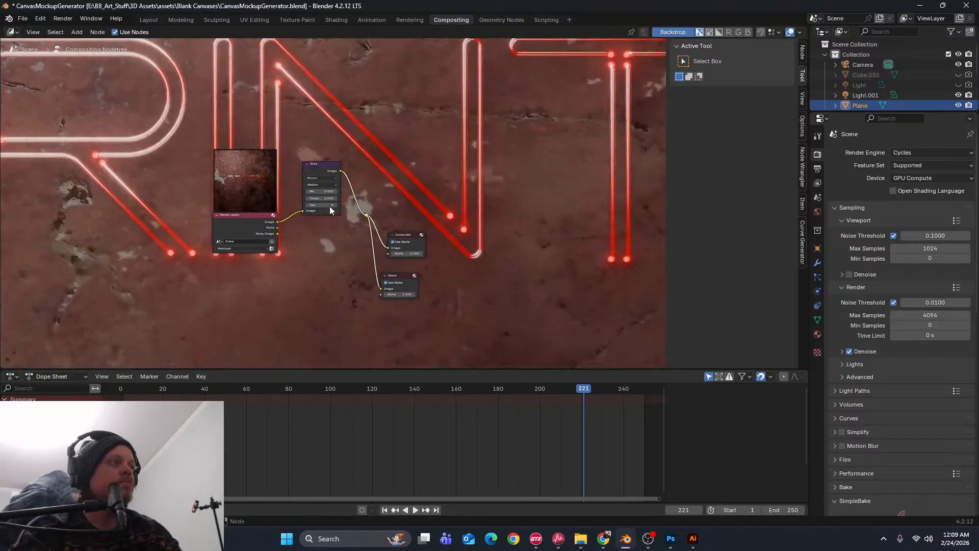
# Set the Glare node's mix to -0.1, its quality to High and its threshold to 0.4
pyautogui.scroll(-1, 383, 140)
pyautogui.scroll(10, 316, 175)
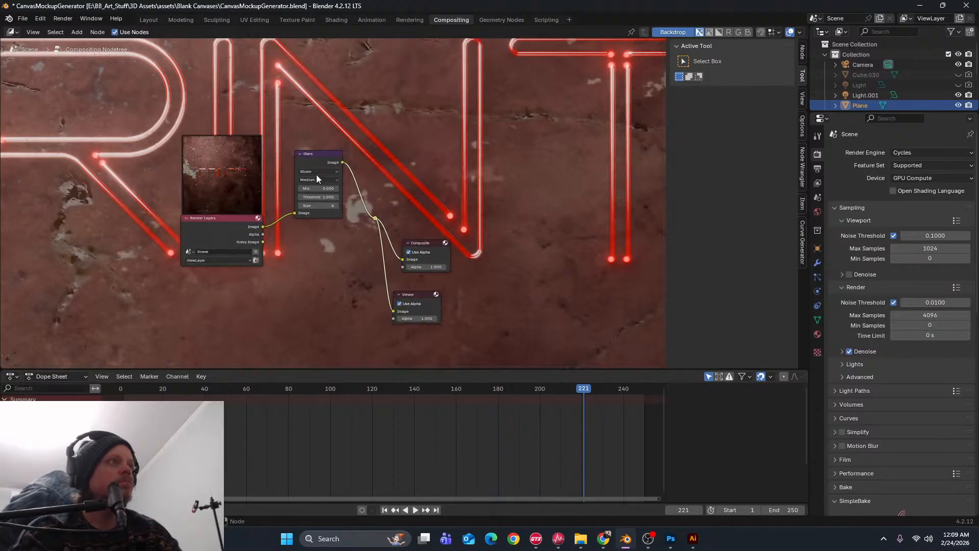
pyautogui.moveTo(316, 175); pyautogui.dragTo(204, 175)
pyautogui.moveTo(317, 174); pyautogui.dragTo(304, 191)
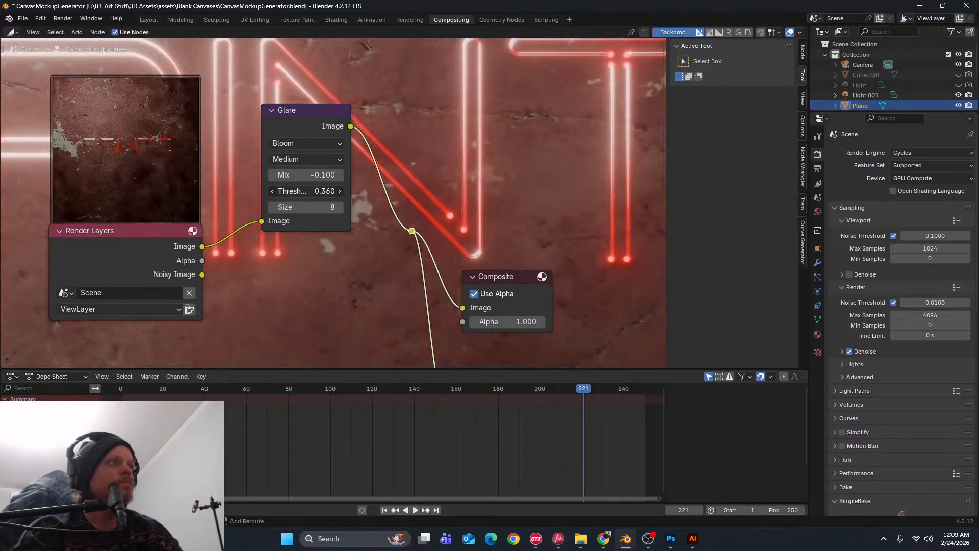
pyautogui.click(320, 158)
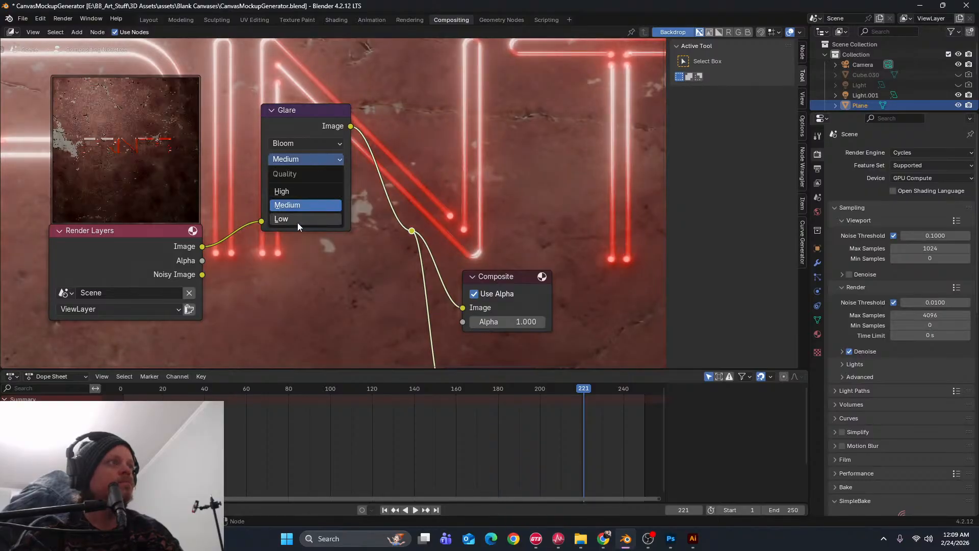
pyautogui.click(294, 191)
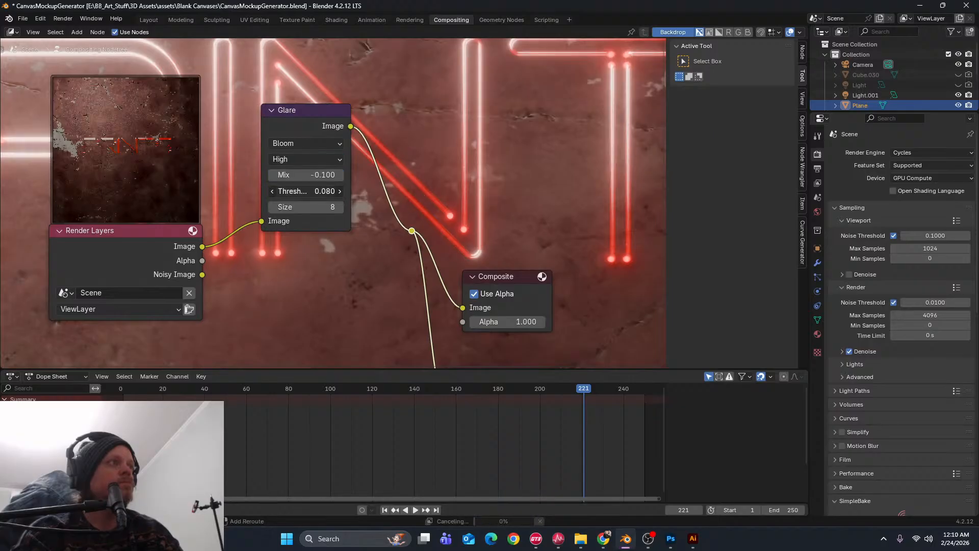
pyautogui.moveTo(306, 191); pyautogui.dragTo(311, 191)
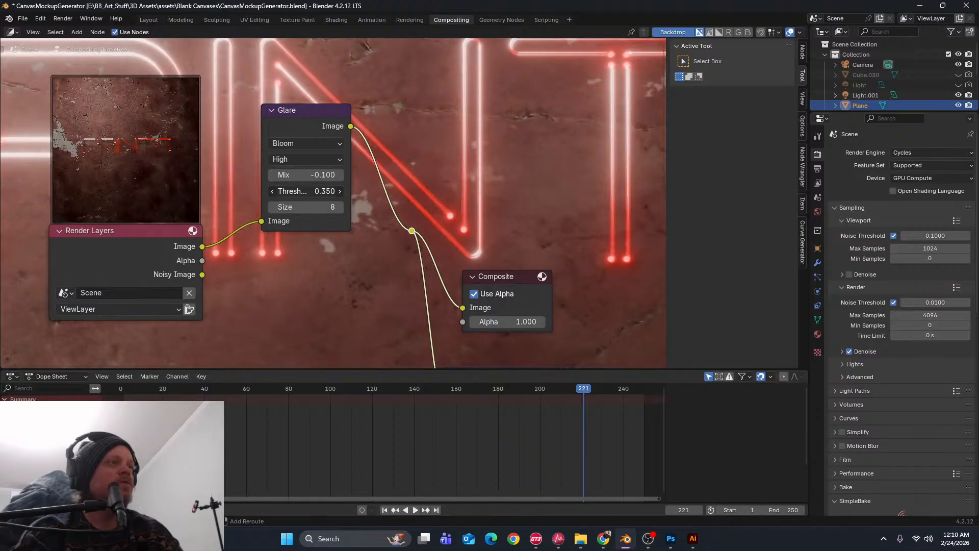
pyautogui.moveTo(306, 191); pyautogui.dragTo(308, 192)
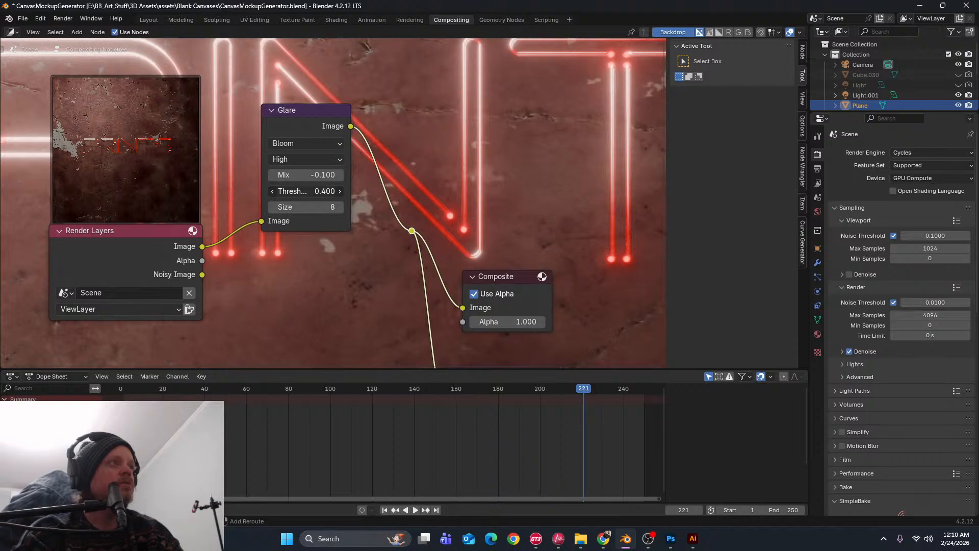
# Set the Glare node's size to 9 and its mix to 0.1
pyautogui.click(340, 207)
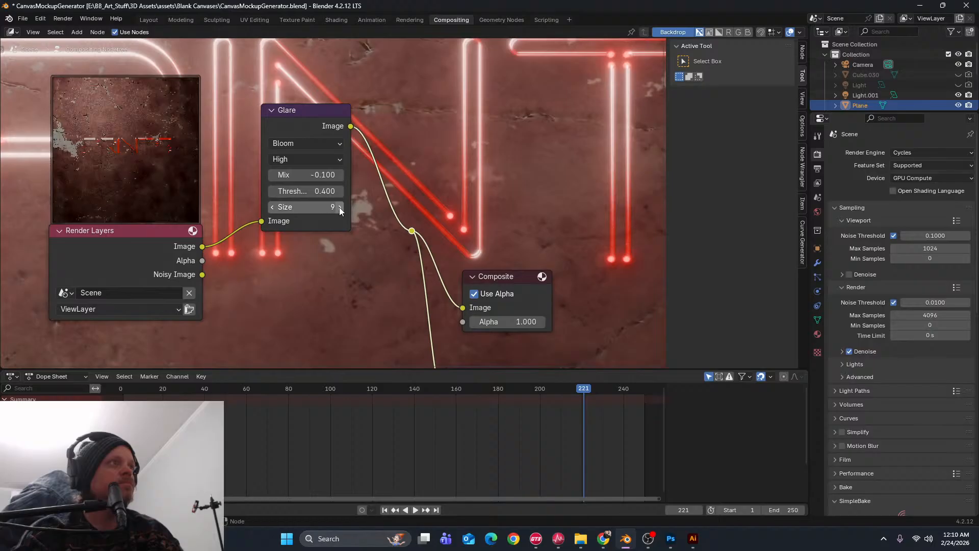
pyautogui.moveTo(306, 175)
pyautogui.mouseDown()
pyautogui.moveTo(331, 175)
pyautogui.moveTo(317, 175)
pyautogui.mouseUp()
pyautogui.click(317, 175)
pyautogui.write('0.1')
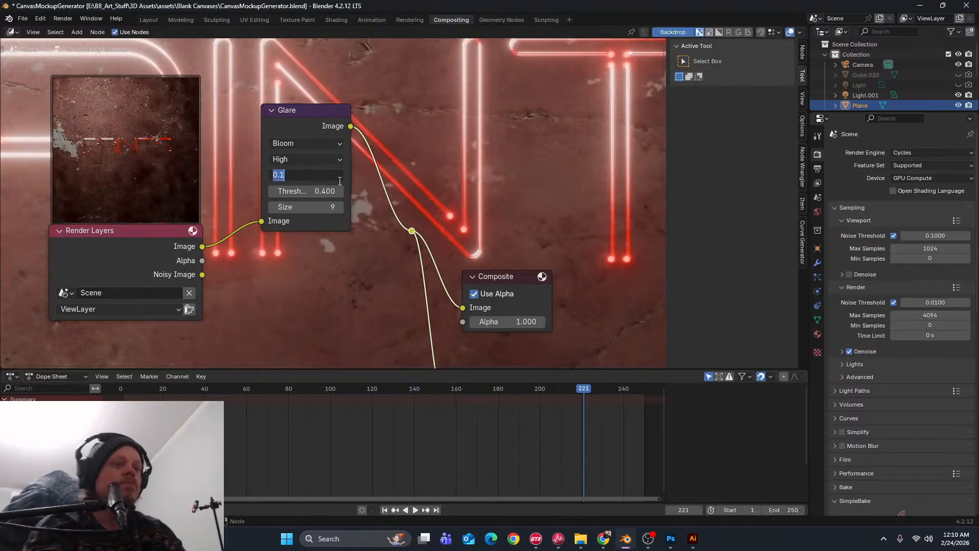
pyautogui.press('Return')
# Reduce the compositor backdrop zoom to 0.45 so the whole PRINTS sign fits in the node editor
pyautogui.scroll(-4, 313, 166)
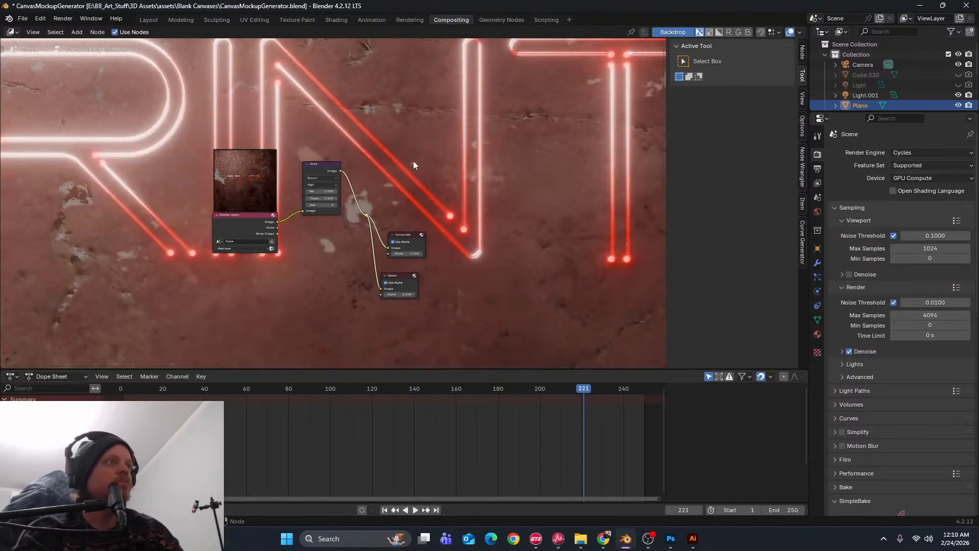
pyautogui.scroll(1, 425, 169)
pyautogui.click(802, 97)
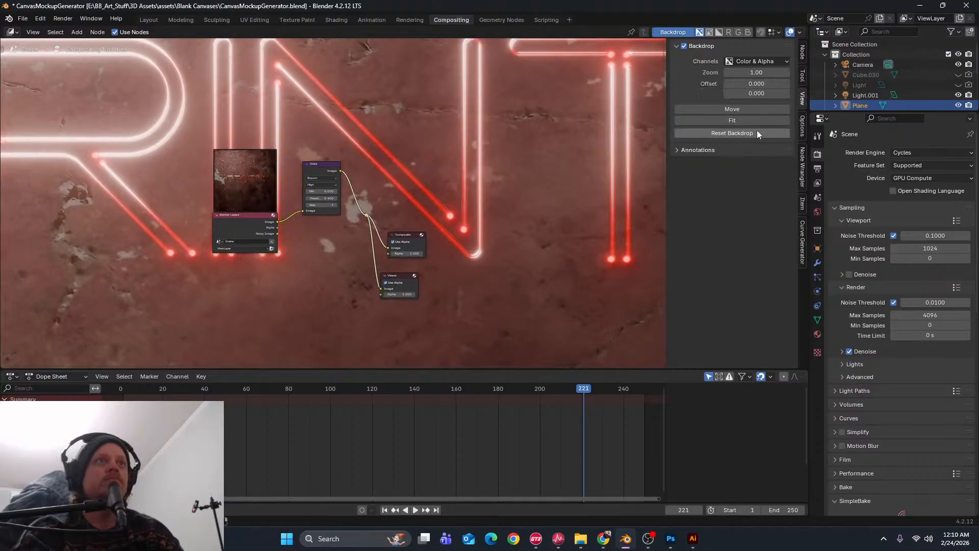
pyautogui.moveTo(757, 73); pyautogui.dragTo(734, 73)
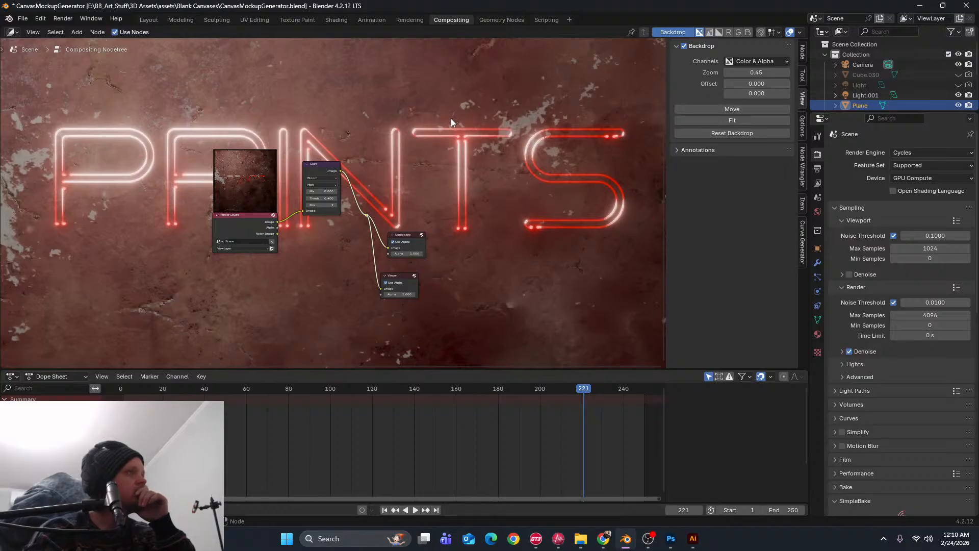
# Return to the Shading workspace, select Curve.001 and set the Principled Volume density of its material to 1.82
pyautogui.click(337, 19)
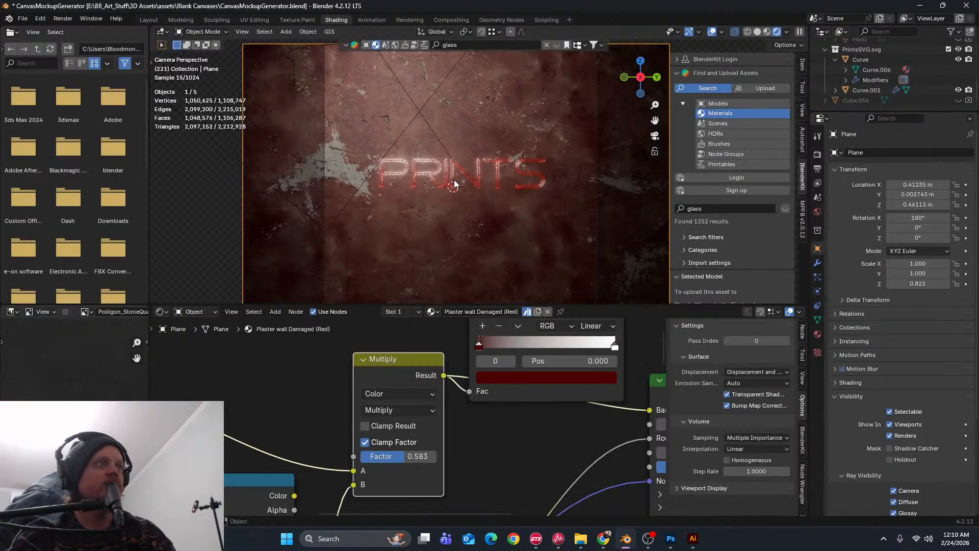
pyautogui.scroll(4, 452, 190)
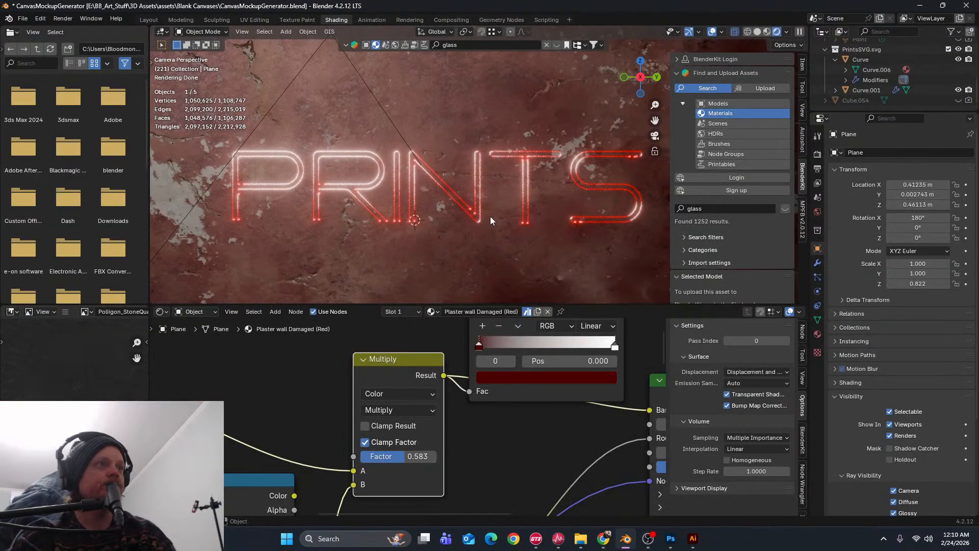
pyautogui.click(528, 164)
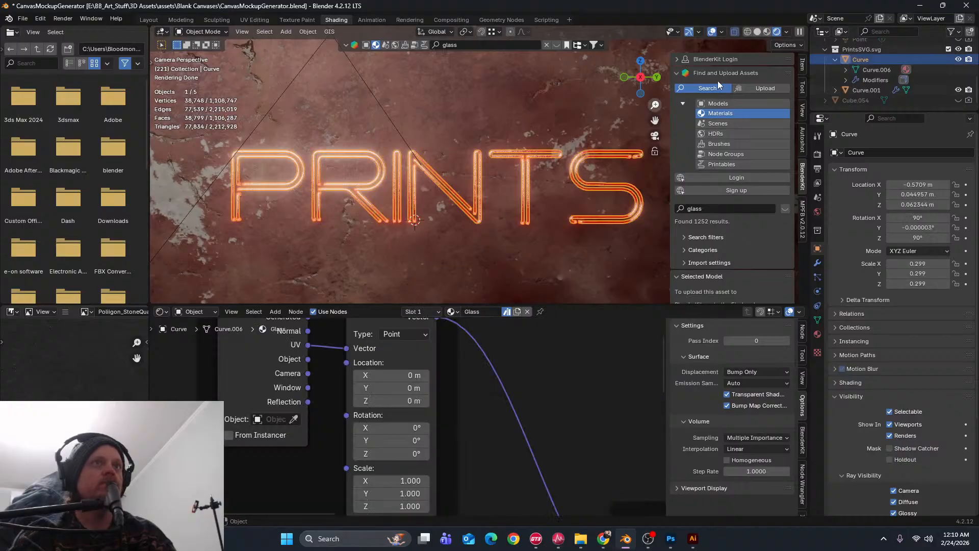
pyautogui.click(877, 90)
pyautogui.click(817, 335)
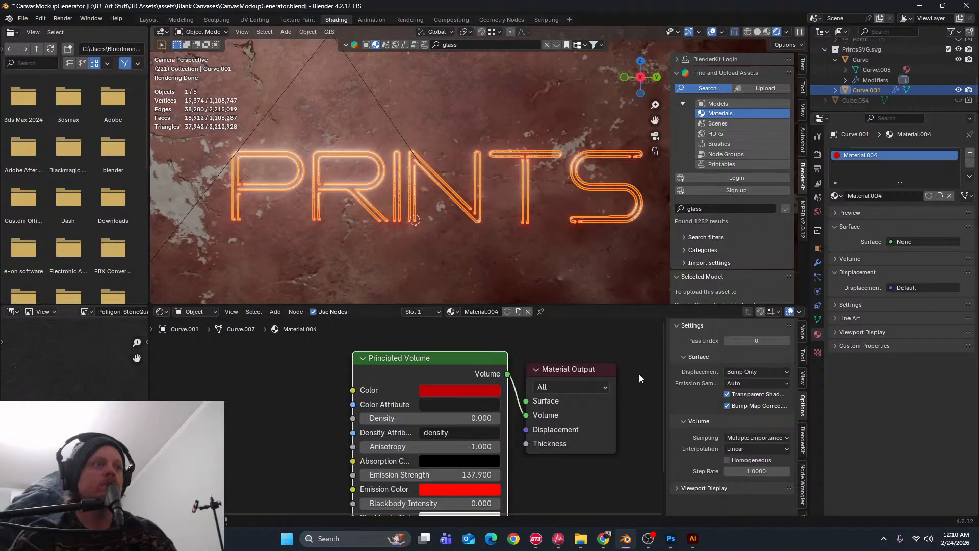
pyautogui.scroll(2, 473, 437)
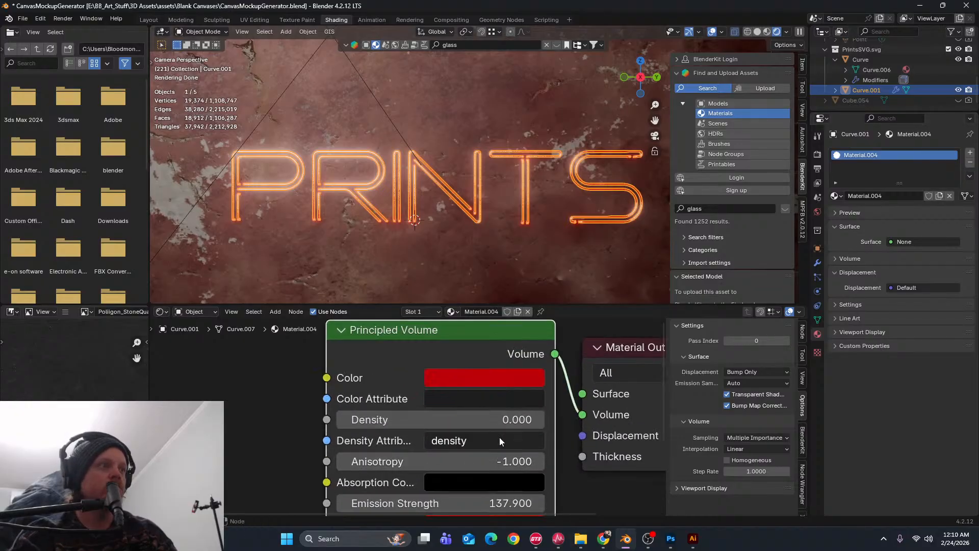
pyautogui.moveTo(473, 419); pyautogui.dragTo(510, 419)
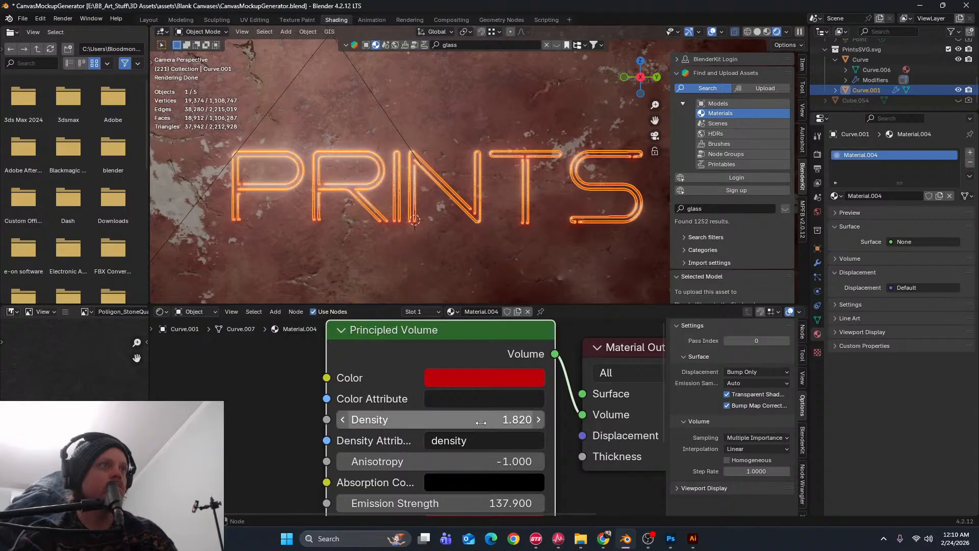
# Check the sign without its selection outline, then reselect Curve.001 and set its Principled Volume density to 0.92 and anisotropy to 1
pyautogui.click(525, 270)
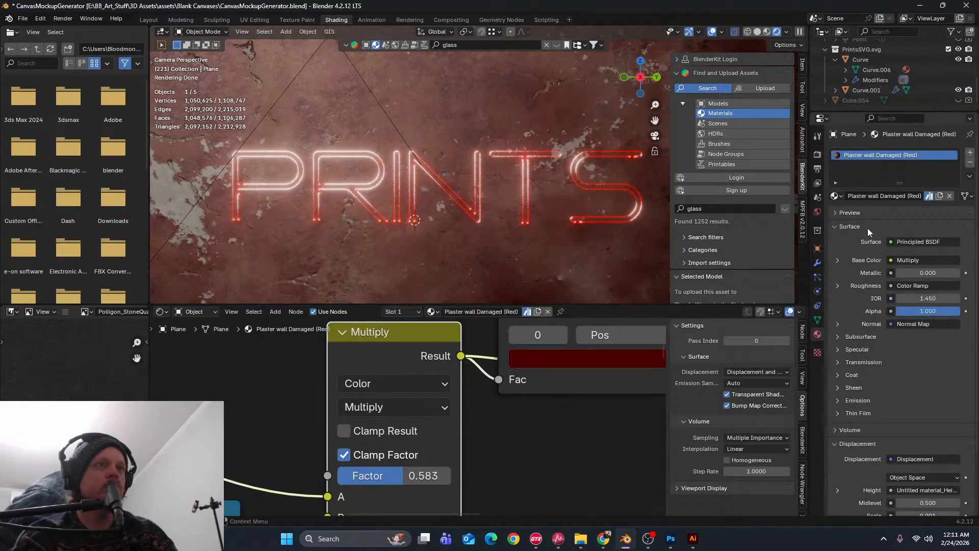
pyautogui.click(594, 192)
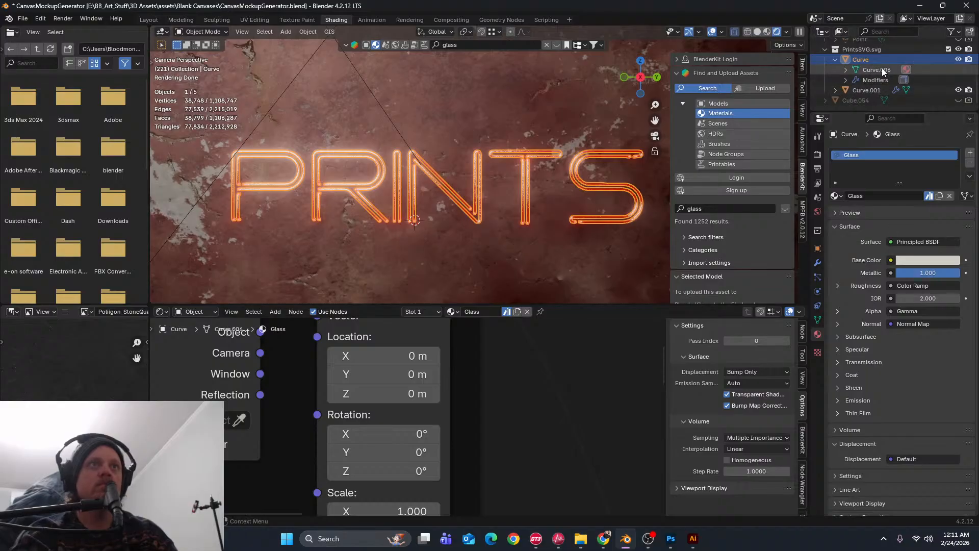
pyautogui.click(873, 92)
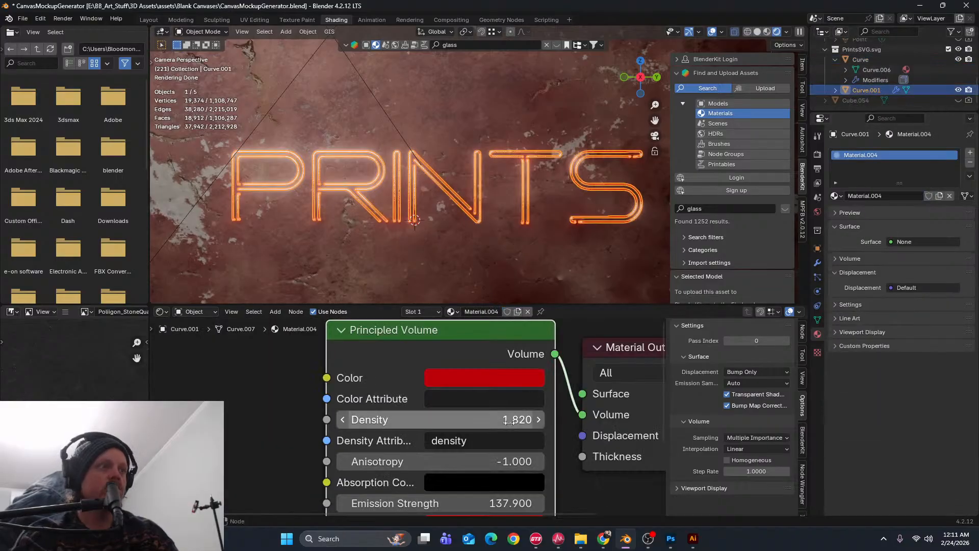
pyautogui.moveTo(514, 422); pyautogui.dragTo(591, 421)
pyautogui.moveTo(510, 419); pyautogui.dragTo(437, 420)
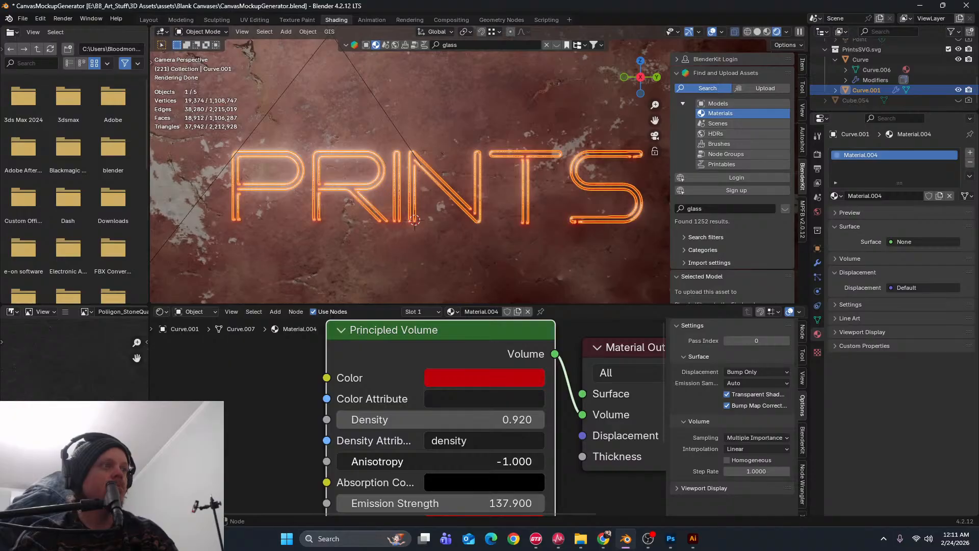
pyautogui.moveTo(433, 461); pyautogui.dragTo(459, 461)
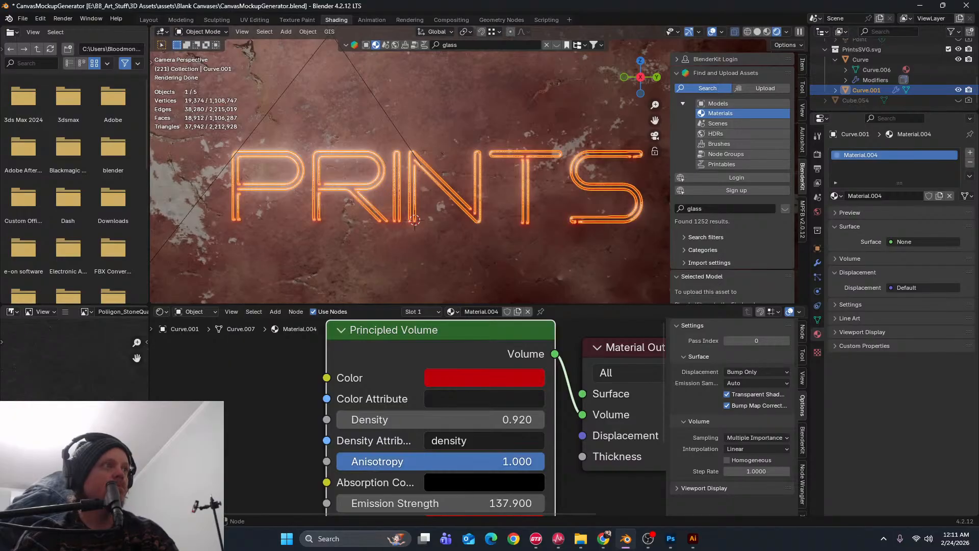
# Try a Principled Volume anisotropy of -1 on Curve.001, check the sign without its selection outline, and reselect Curve.001
pyautogui.moveTo(530, 461); pyautogui.dragTo(332, 461)
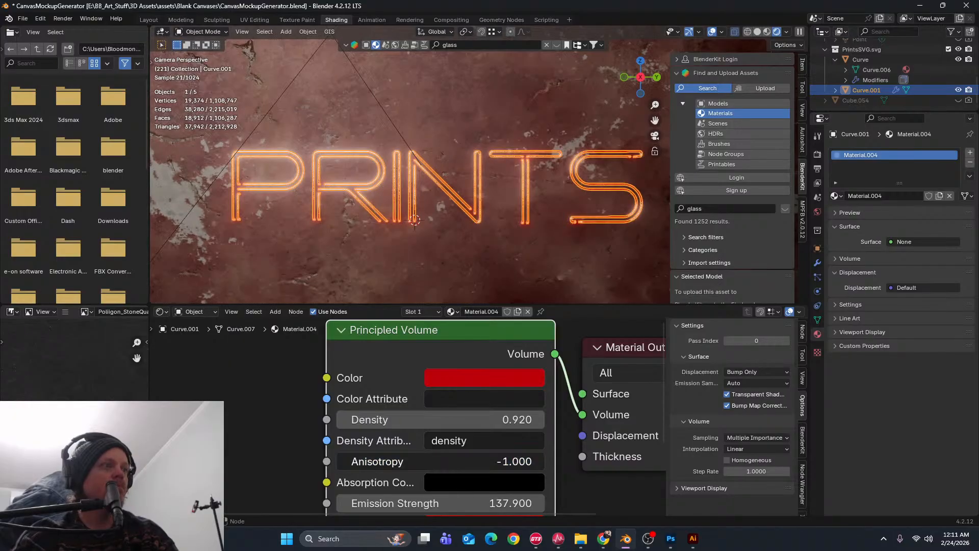
pyautogui.click(502, 263)
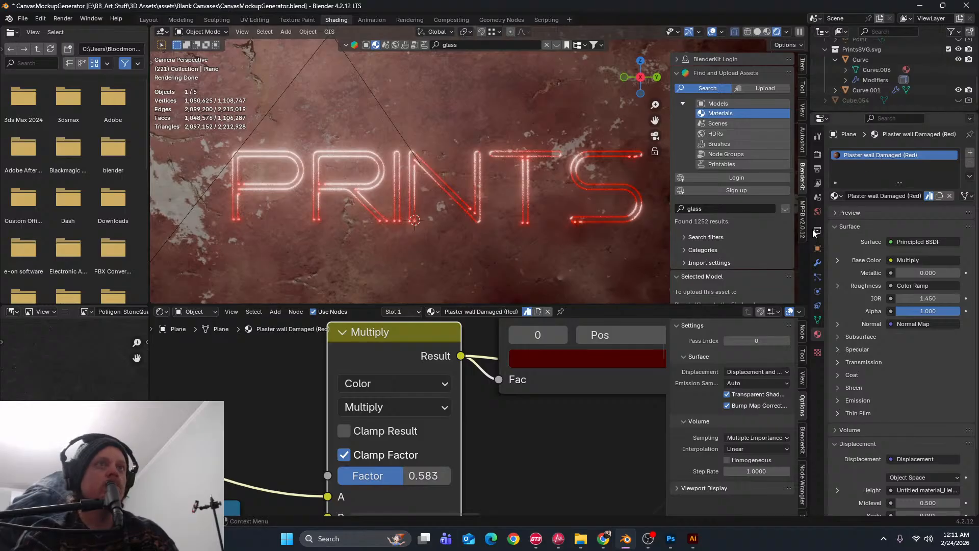
pyautogui.click(867, 89)
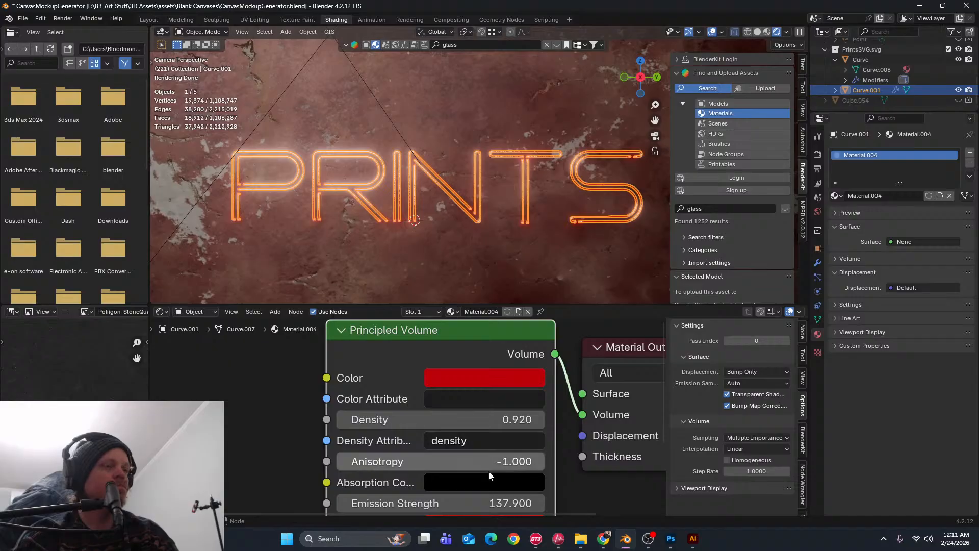
# Set the Principled Volume anisotropy of Curve.001's material to 0.082 and its emission strength to 574.2
pyautogui.moveTo(499, 461); pyautogui.dragTo(611, 461)
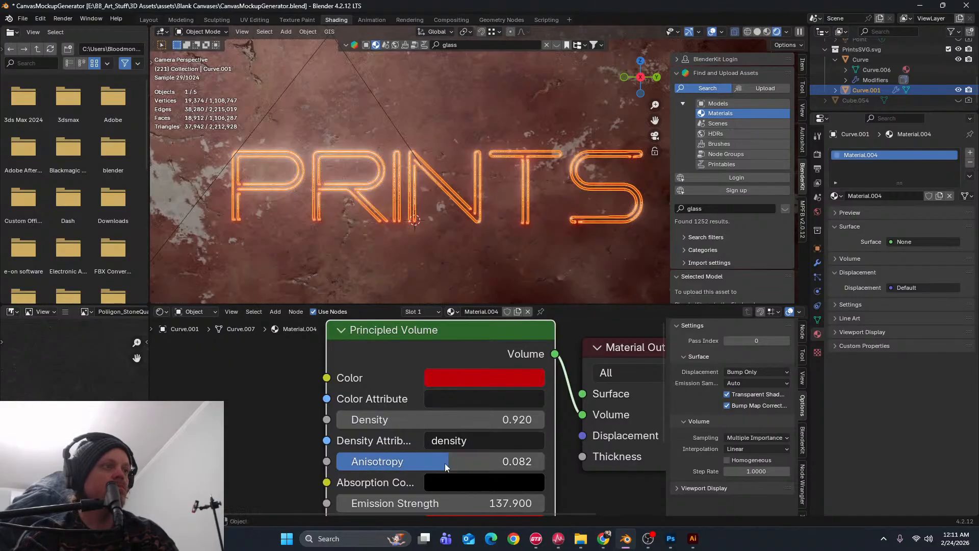
pyautogui.scroll(-2, 451, 461)
pyautogui.scroll(1, 460, 467)
pyautogui.moveTo(463, 490); pyautogui.dragTo(540, 490)
# Select the wall plane to clear the sign's outline and examine the neon glow up close and across the whole wall
pyautogui.click(450, 249)
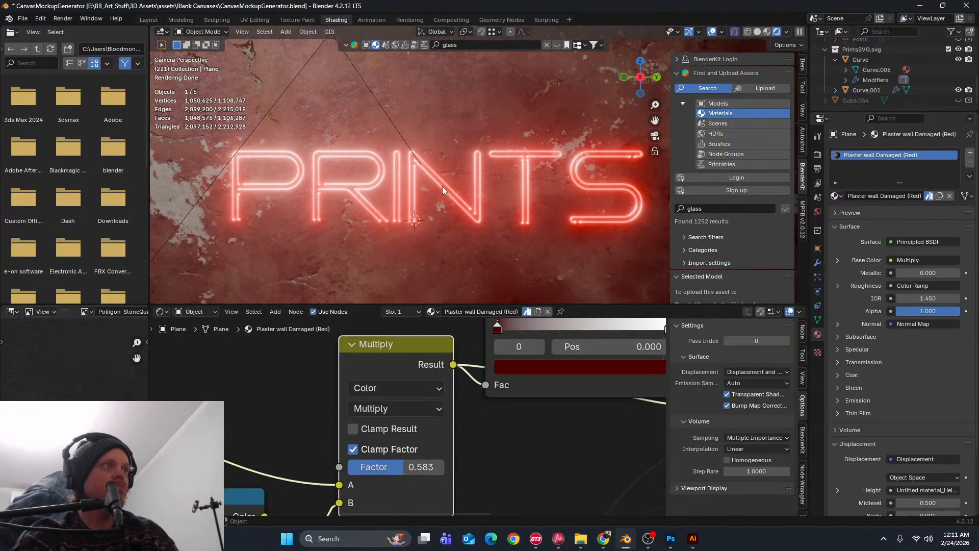
pyautogui.scroll(-5, 490, 184)
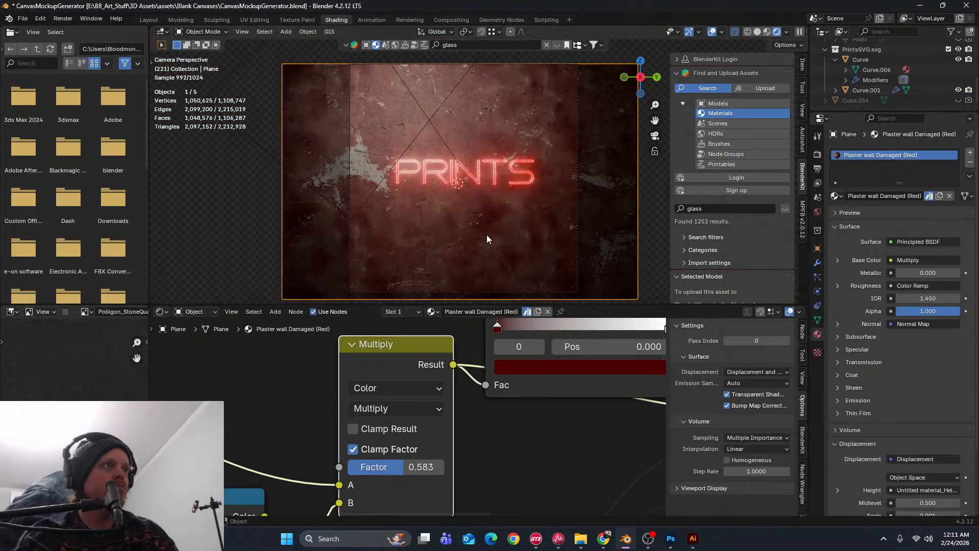
pyautogui.scroll(2, 485, 232)
pyautogui.scroll(8, 484, 233)
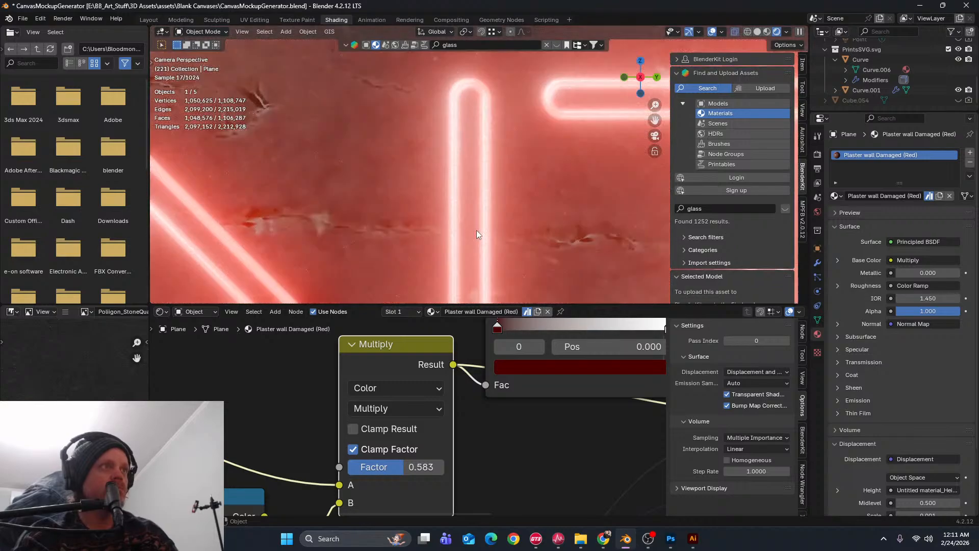
pyautogui.scroll(-4, 476, 234)
pyautogui.scroll(-4, 408, 417)
pyautogui.scroll(-3, 461, 222)
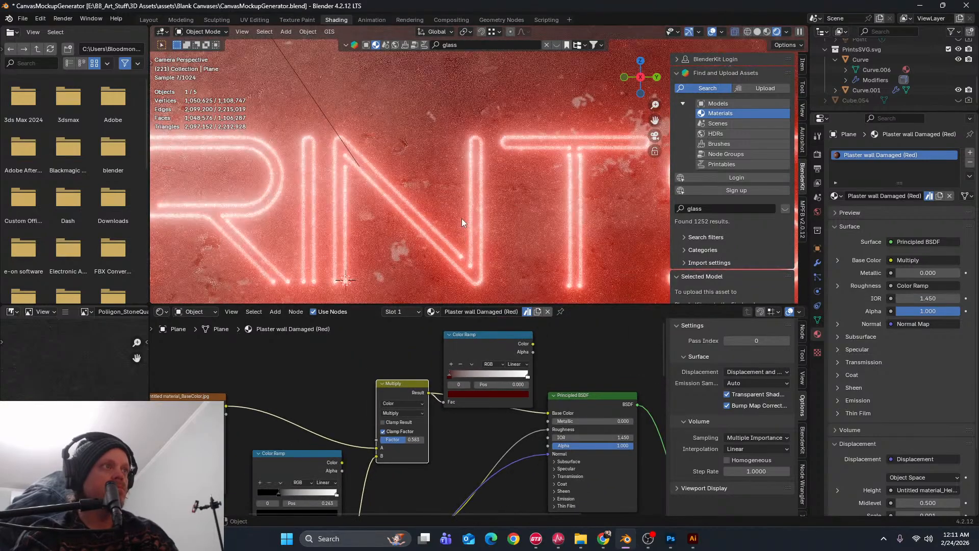
pyautogui.scroll(-3, 462, 228)
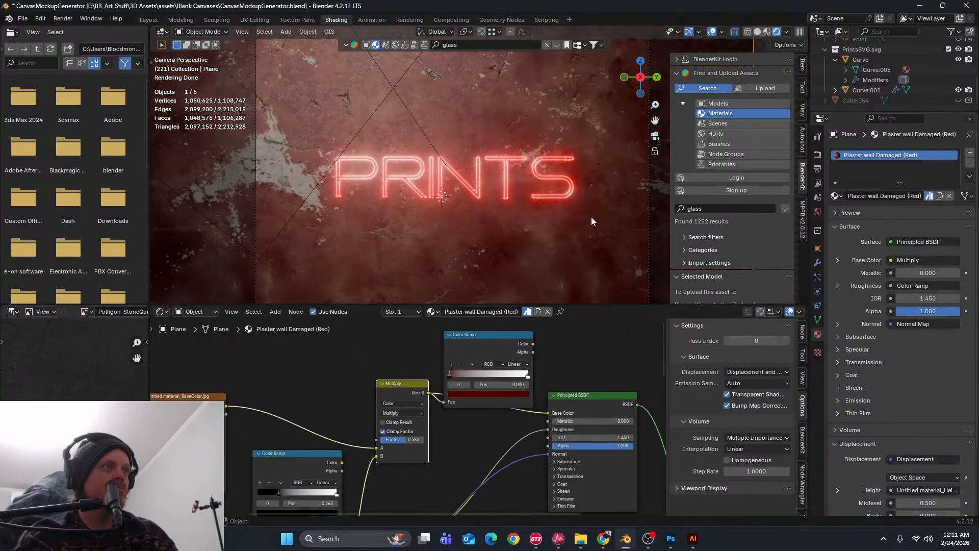
# Reselect Curve.001 and set its Principled Volume blackbody tint to fully saturated red
pyautogui.click(874, 91)
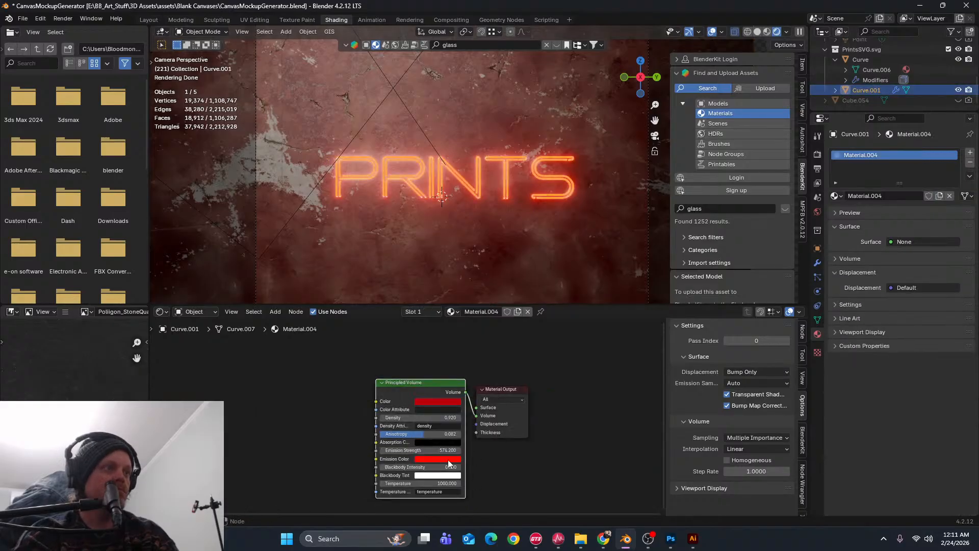
pyautogui.scroll(4, 456, 462)
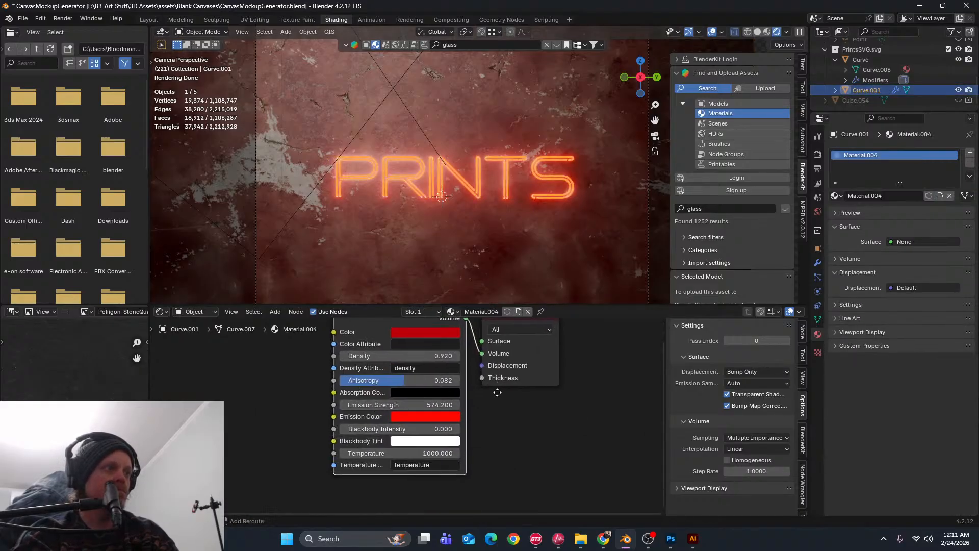
pyautogui.scroll(1, 472, 419)
pyautogui.moveTo(449, 427); pyautogui.dragTo(336, 426)
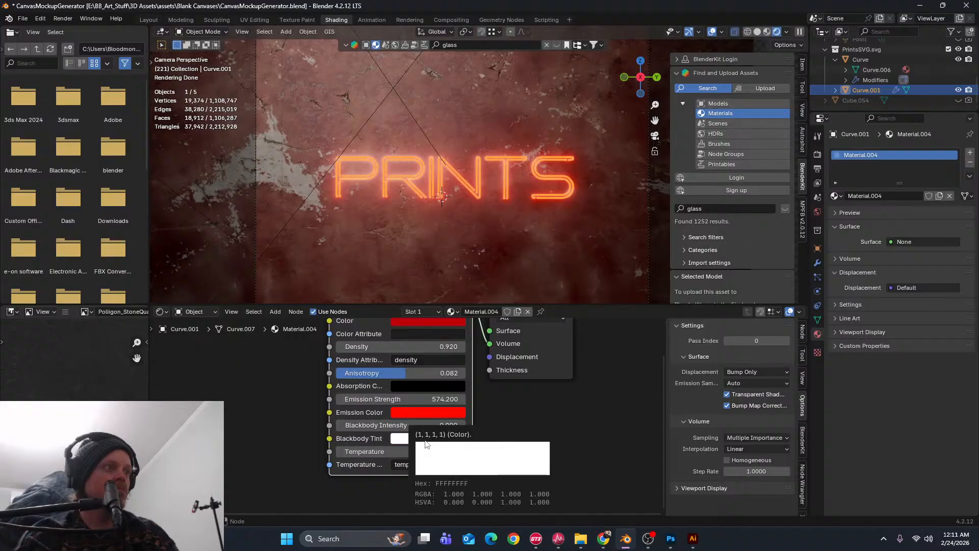
pyautogui.click(400, 443)
pyautogui.click(451, 350)
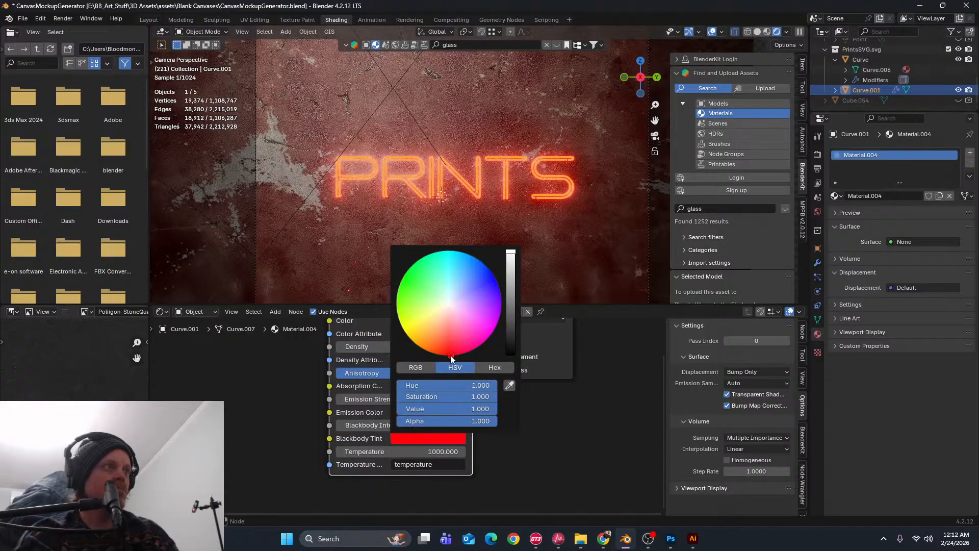
# Inspect the red-tinted tubes without their selection outline from close up, from an oblique angle and through the camera
pyautogui.scroll(5, 452, 207)
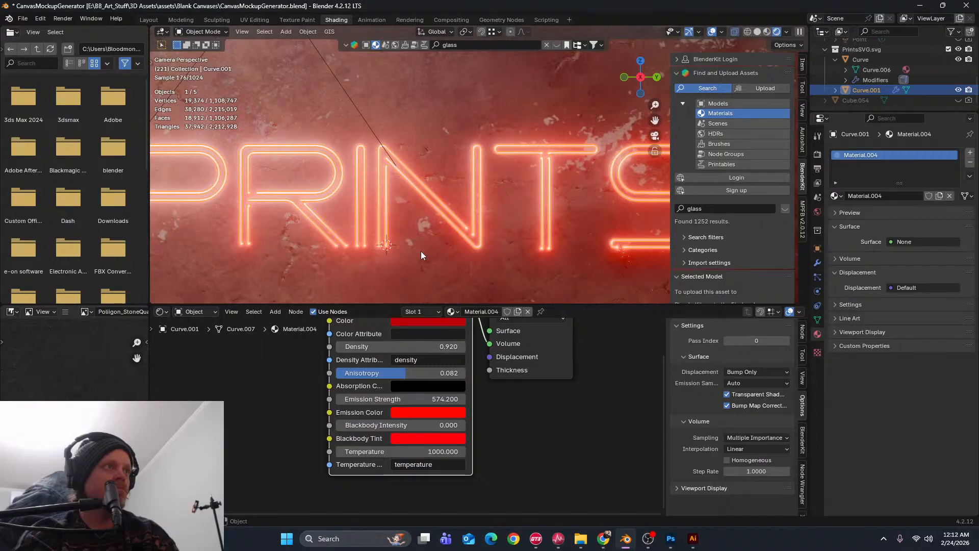
pyautogui.click(420, 267)
pyautogui.scroll(-3, 420, 267)
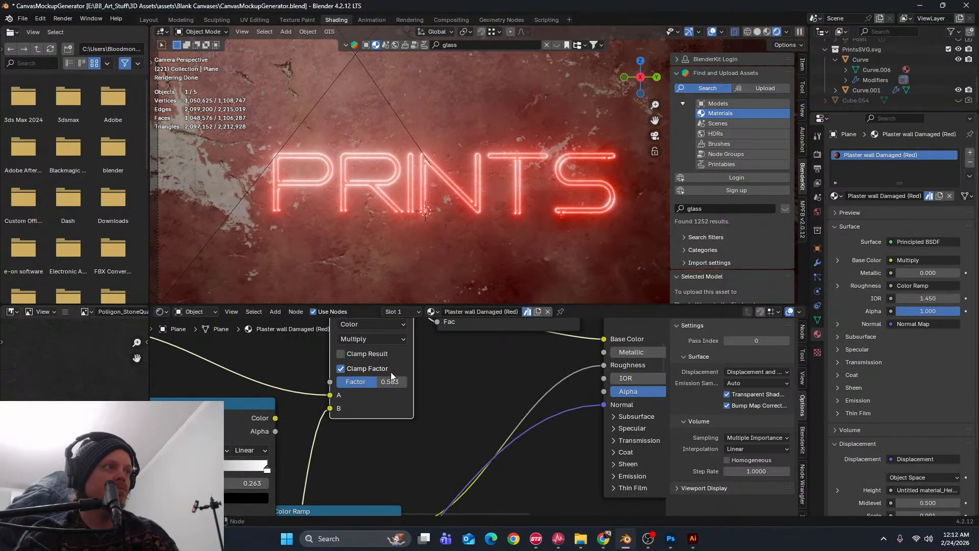
pyautogui.moveTo(340, 210); pyautogui.dragTo(453, 216, button='middle')
pyautogui.scroll(5, 450, 217)
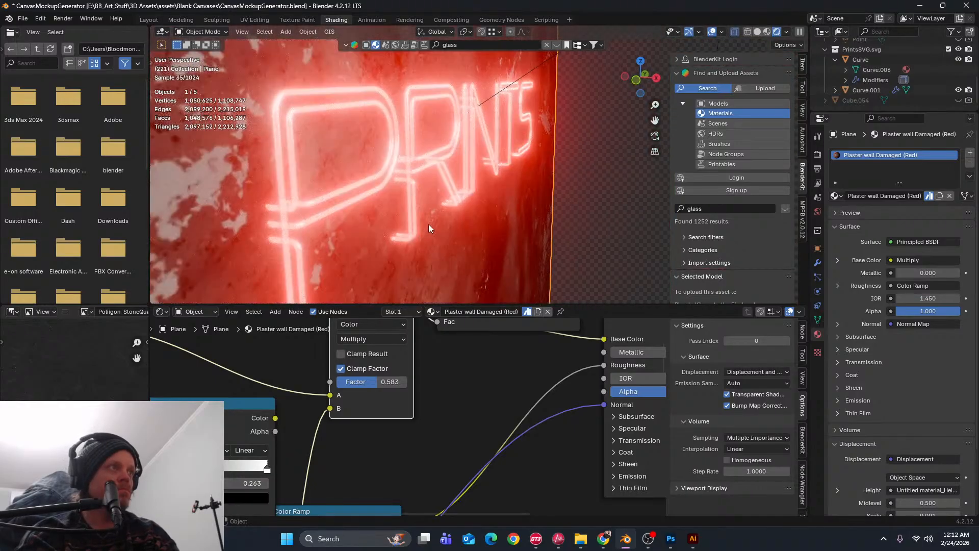
pyautogui.scroll(-6, 428, 224)
pyautogui.moveTo(427, 225); pyautogui.dragTo(503, 153, button='middle')
pyautogui.click(656, 137)
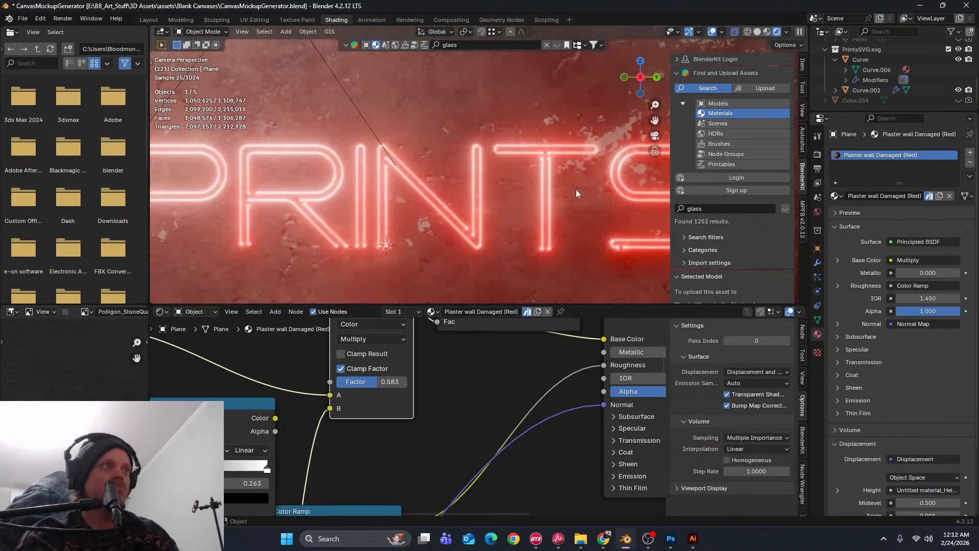
pyautogui.scroll(-4, 520, 203)
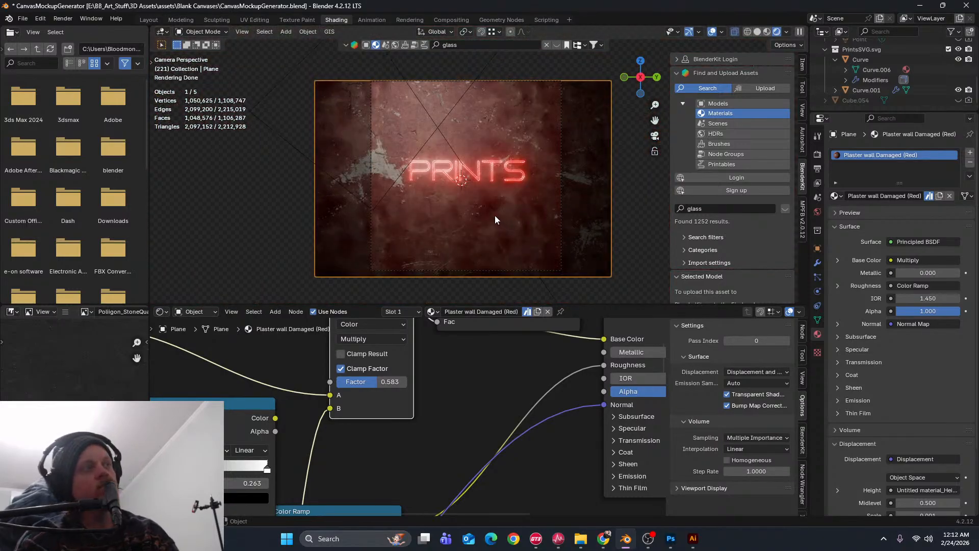
# Select the area light Light.001 and lower its power to 4.2 W
pyautogui.click(818, 212)
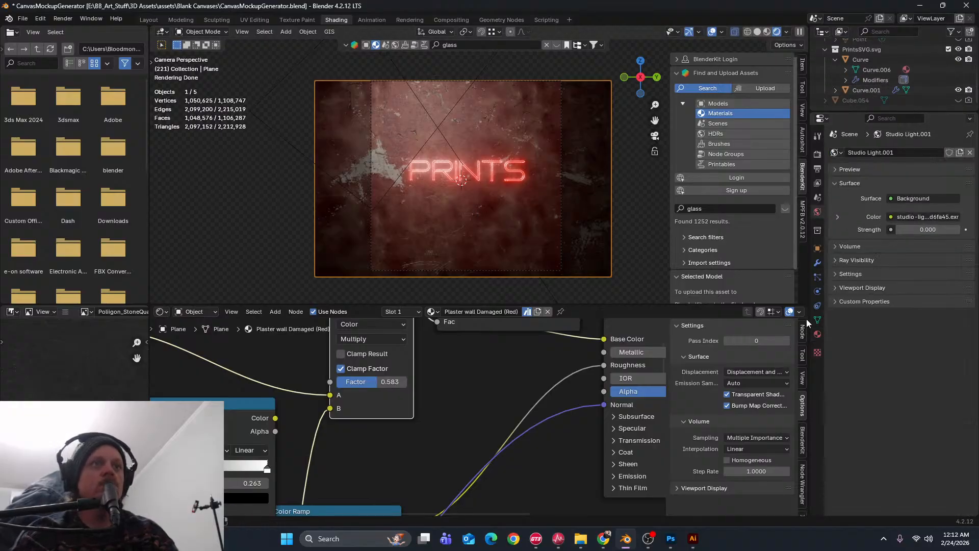
pyautogui.scroll(3, 863, 89)
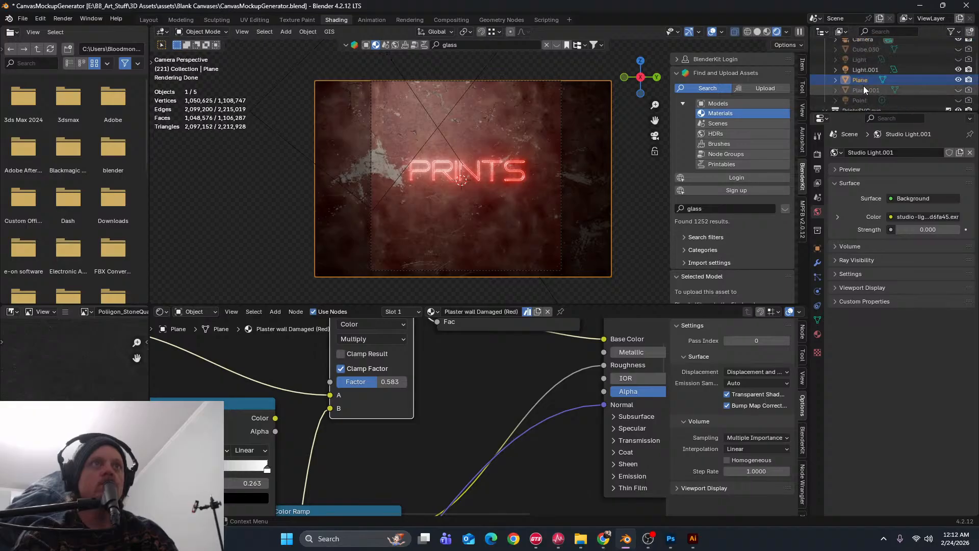
pyautogui.click(867, 70)
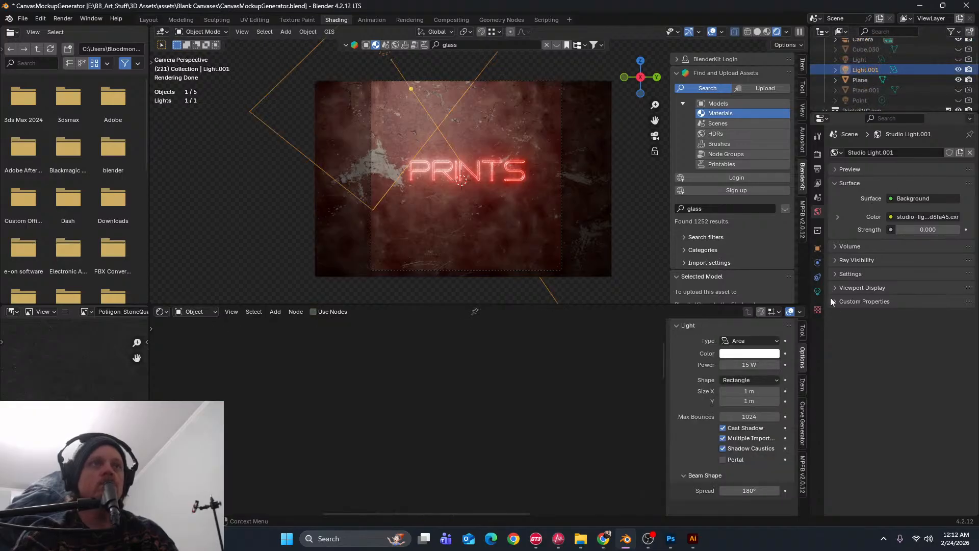
pyautogui.click(818, 291)
pyautogui.moveTo(924, 224)
pyautogui.mouseDown()
pyautogui.moveTo(875, 224)
pyautogui.moveTo(954, 223)
pyautogui.moveTo(943, 223)
pyautogui.mouseUp()
# Examine how the neon sign lights the darker wall, comparing close-ups of the letters with the whole wall
pyautogui.scroll(5, 462, 197)
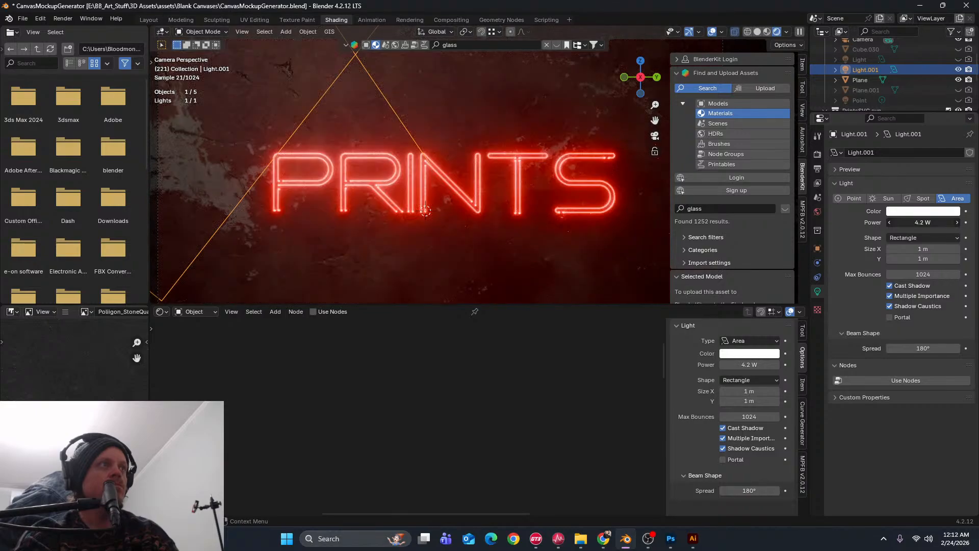
pyautogui.click(655, 136)
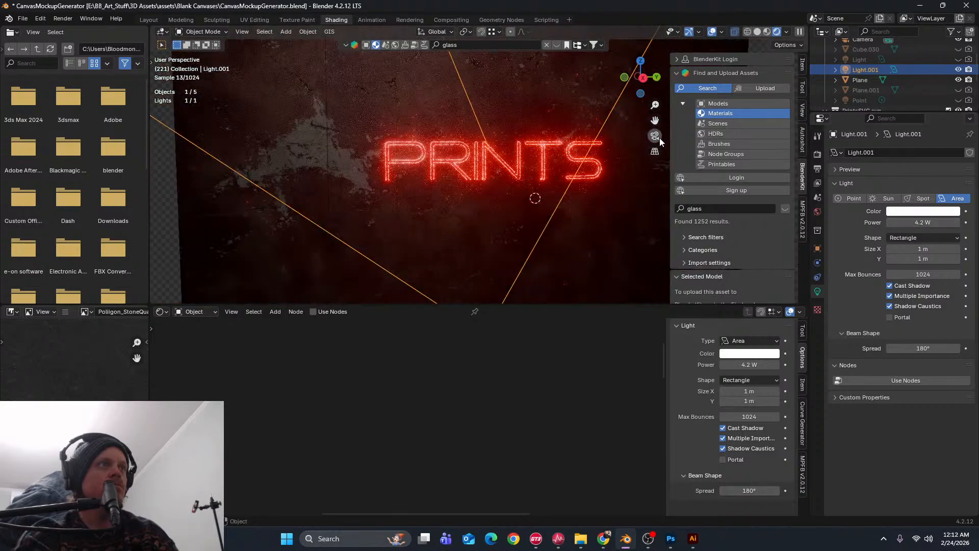
pyautogui.scroll(-4, 479, 147)
pyautogui.keyDown('shift'); pyautogui.moveTo(542, 175); pyautogui.dragTo(436, 158, button='middle'); pyautogui.keyUp('shift')
pyautogui.scroll(4, 515, 193)
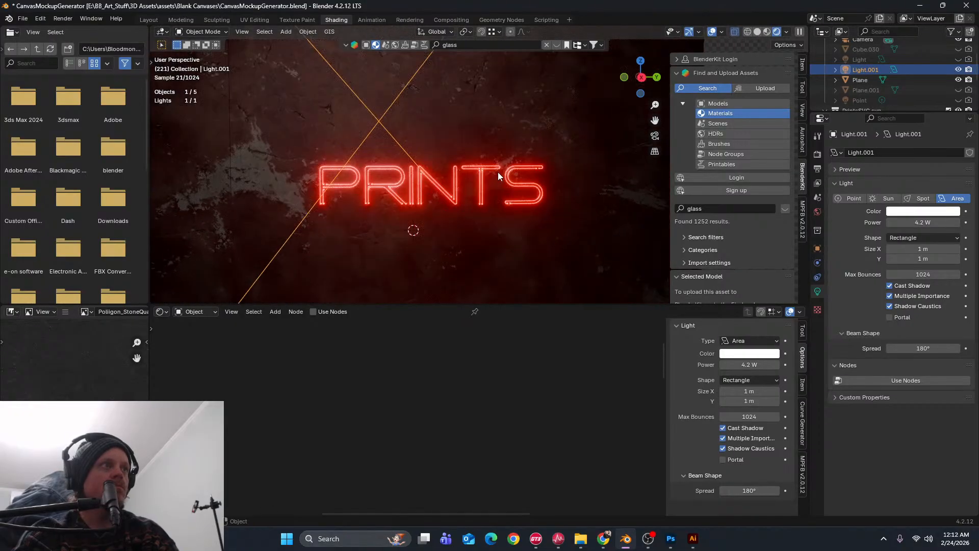
pyautogui.scroll(-4, 597, 134)
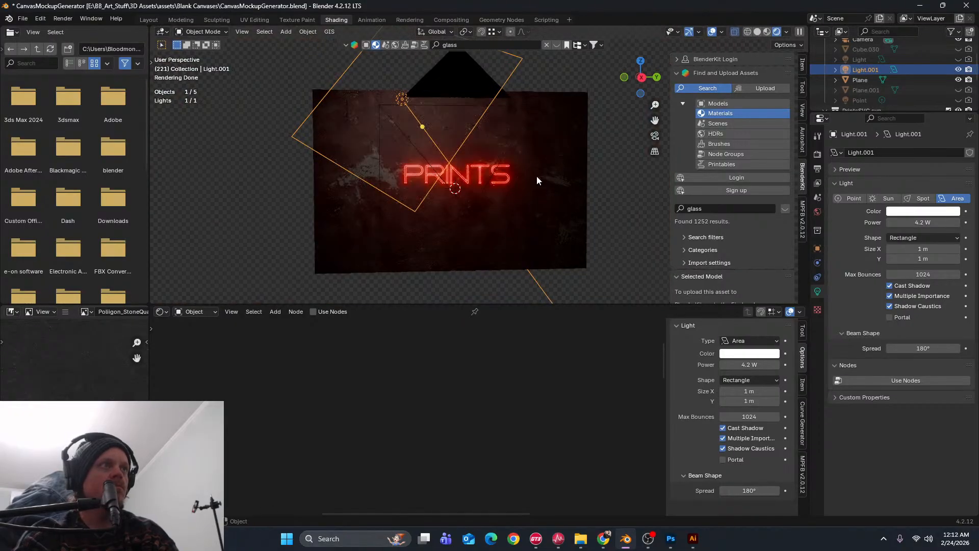
pyautogui.moveTo(537, 175); pyautogui.dragTo(530, 169, button='middle')
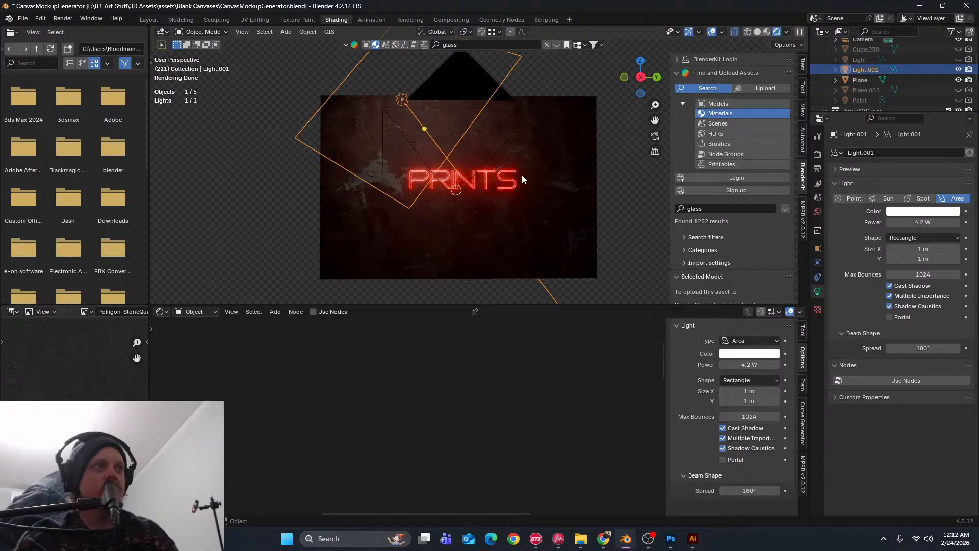
pyautogui.scroll(4, 501, 173)
pyautogui.scroll(5, 501, 176)
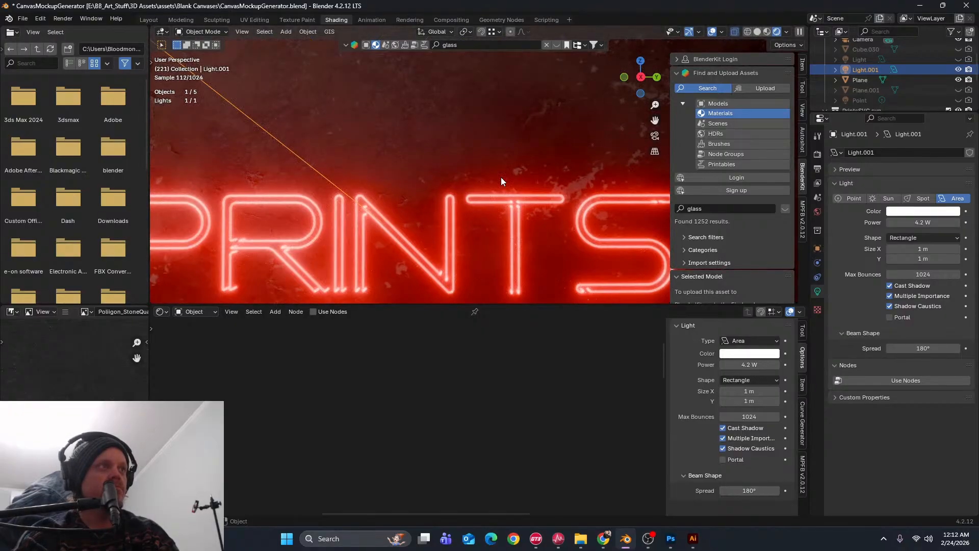
pyautogui.scroll(-8, 501, 176)
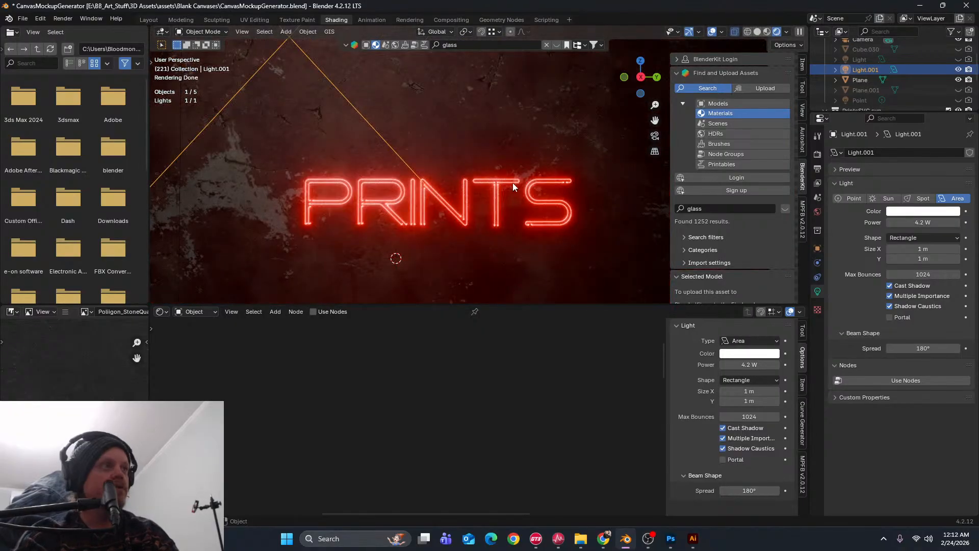
pyautogui.scroll(4, 494, 192)
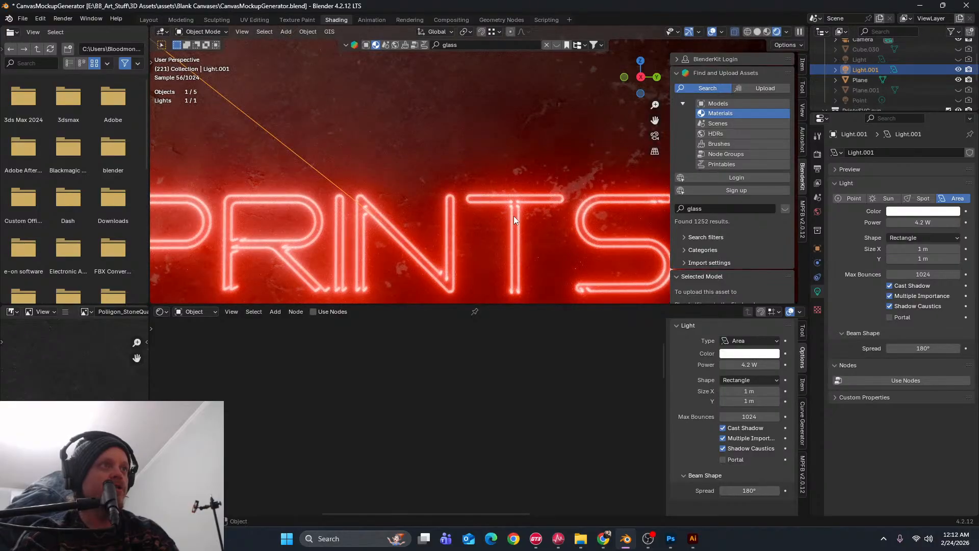
# Set the Principled Volume emission strength of Curve.001 to 702.4, then select the wall plane to check the sign without its outline
pyautogui.click(518, 216)
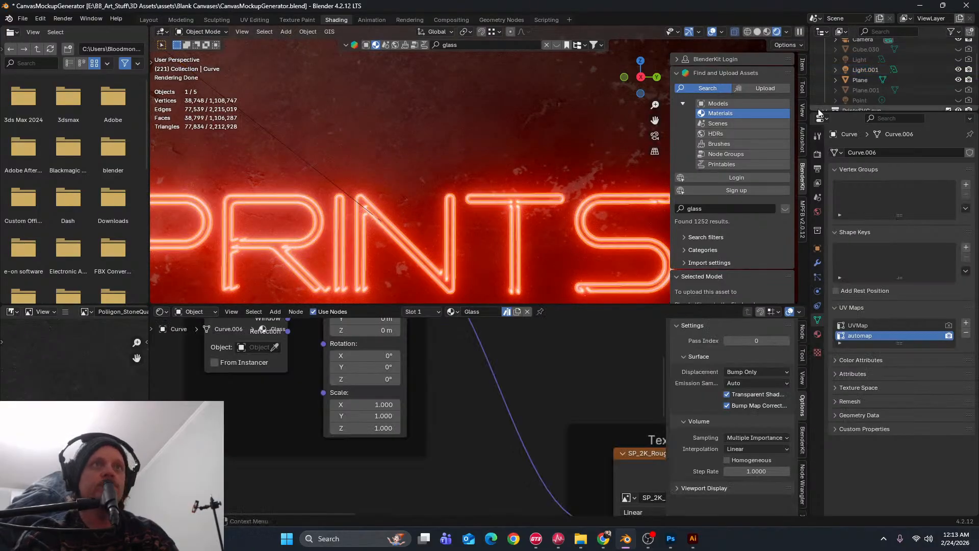
pyautogui.scroll(-5, 870, 82)
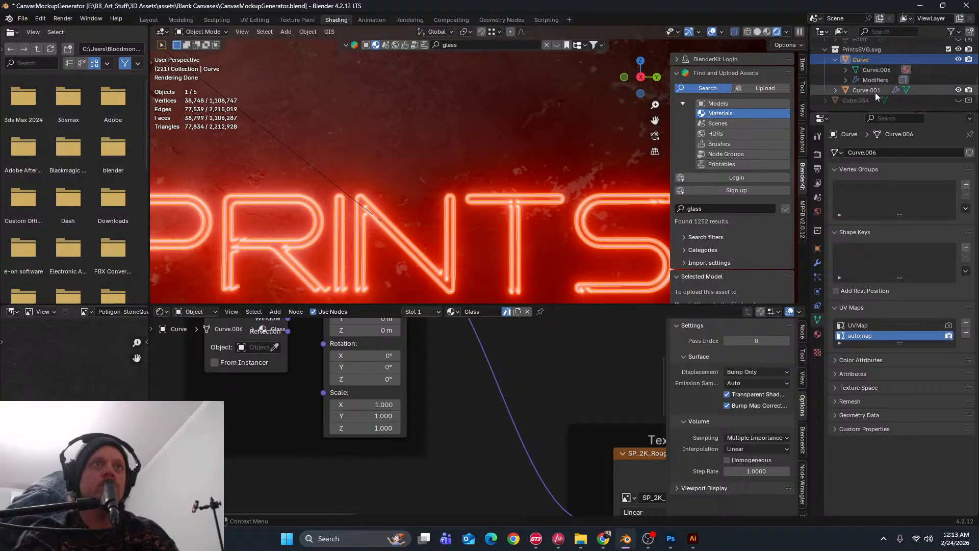
pyautogui.click(872, 90)
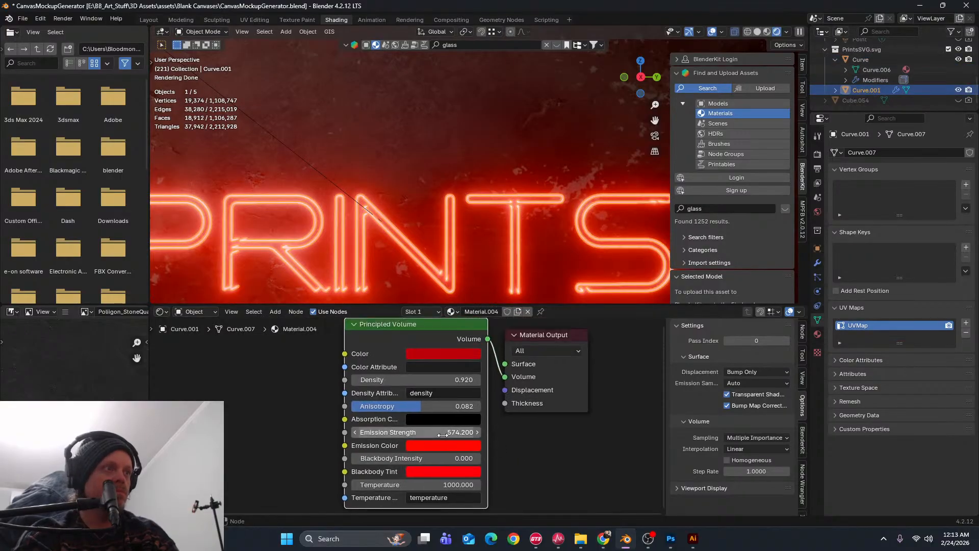
pyautogui.moveTo(443, 434); pyautogui.dragTo(474, 434)
pyautogui.scroll(-2, 492, 246)
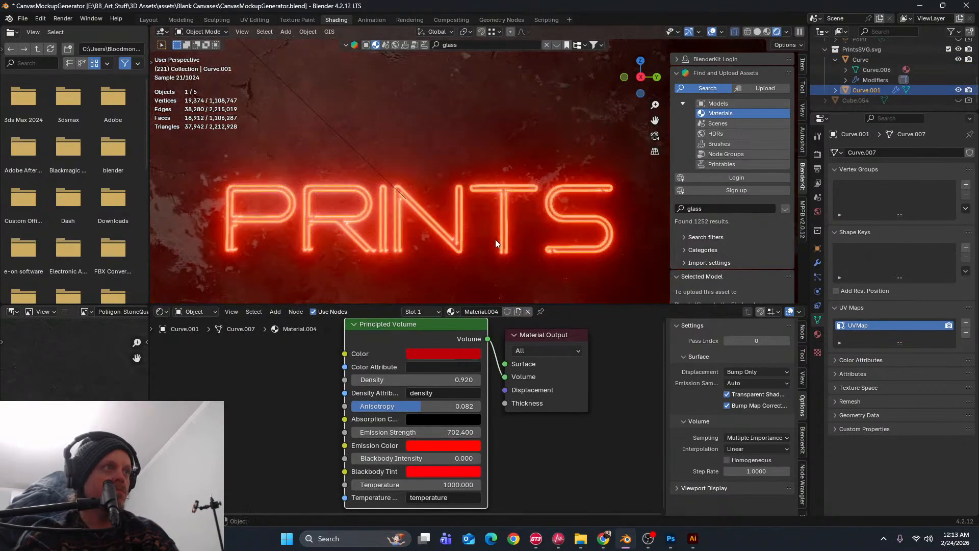
pyautogui.scroll(-3, 494, 241)
pyautogui.click(475, 256)
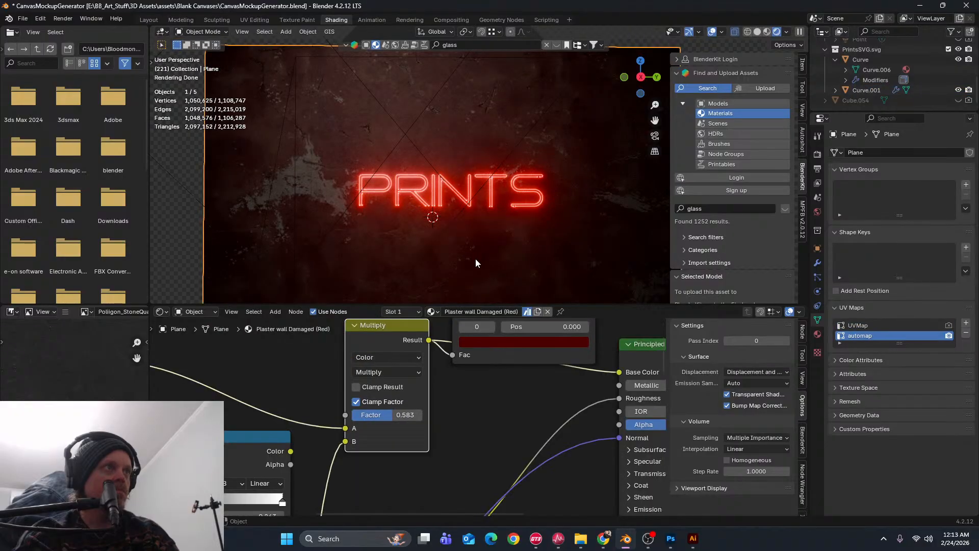
pyautogui.scroll(3, 475, 261)
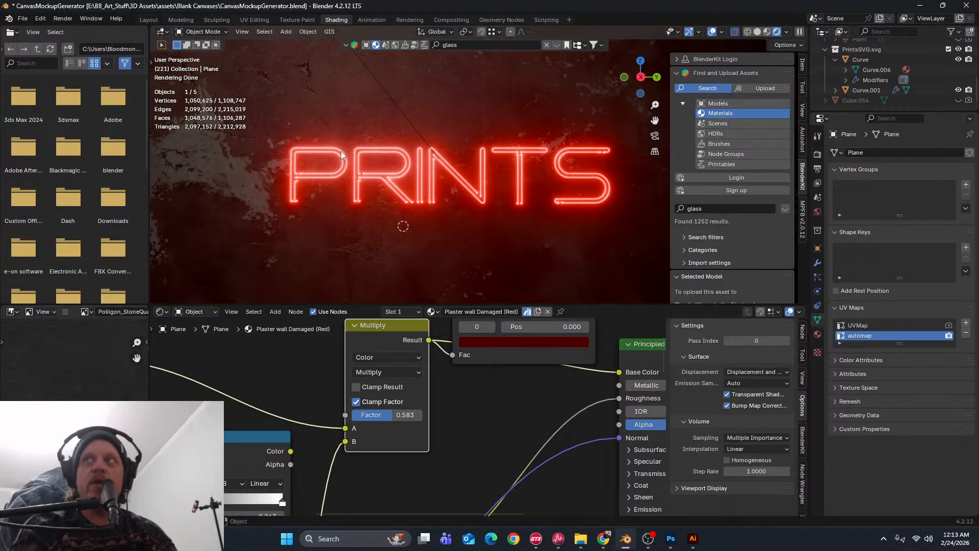
# Examine the glow of the PRINTS letters on the plaster wall, from close-ups of the tubes to the lower tube ends
pyautogui.scroll(6, 369, 170)
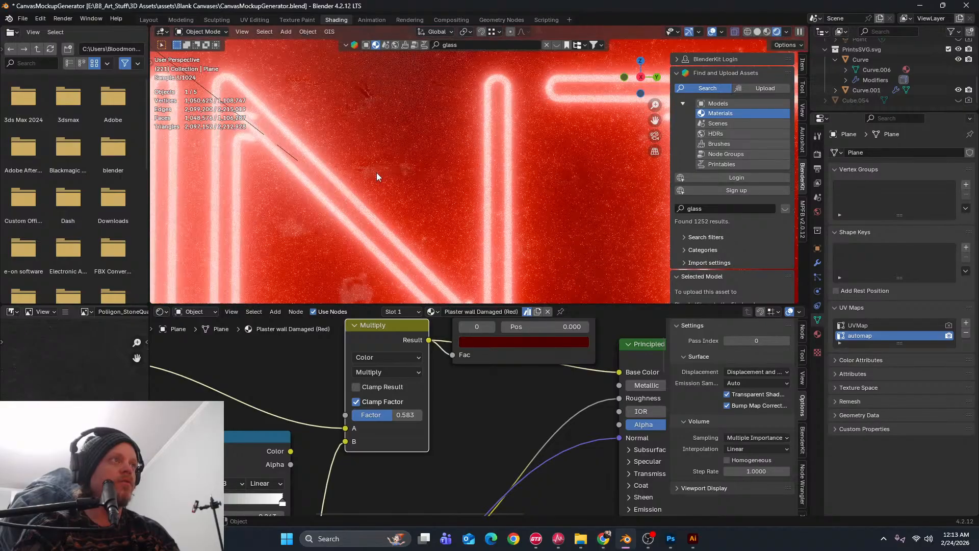
pyautogui.scroll(-4, 373, 170)
pyautogui.scroll(2, 459, 158)
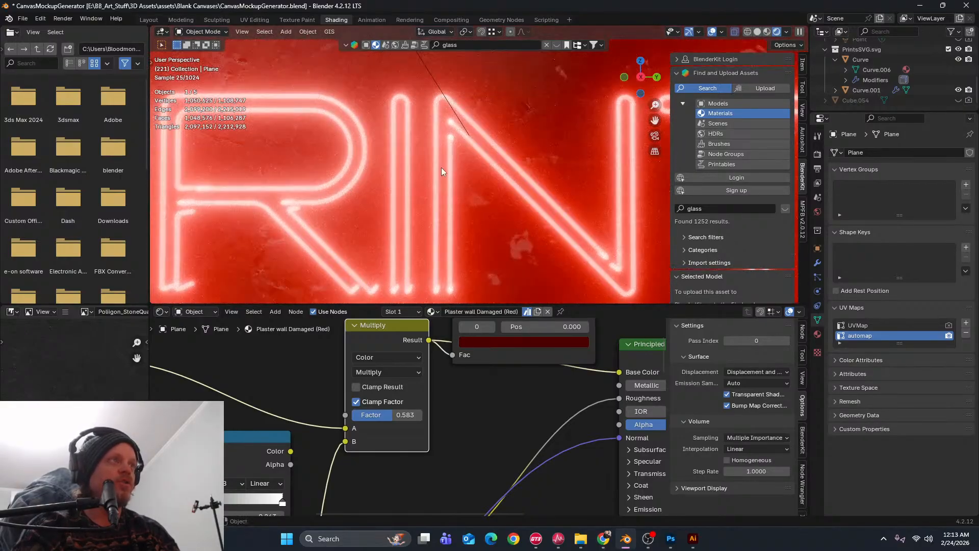
pyautogui.scroll(-3, 411, 186)
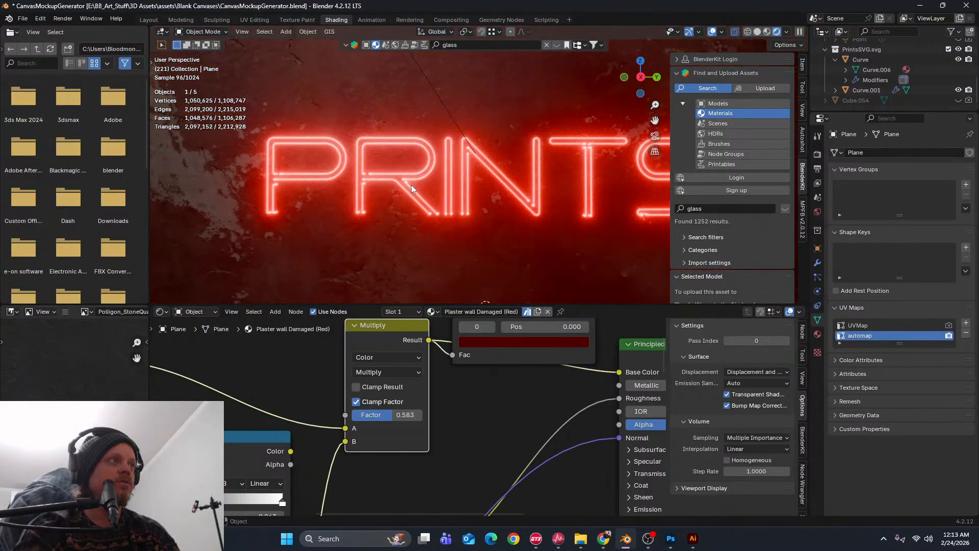
pyautogui.scroll(-1, 411, 183)
pyautogui.keyDown('shift'); pyautogui.moveTo(403, 183); pyautogui.dragTo(478, 135, button='middle'); pyautogui.keyUp('shift')
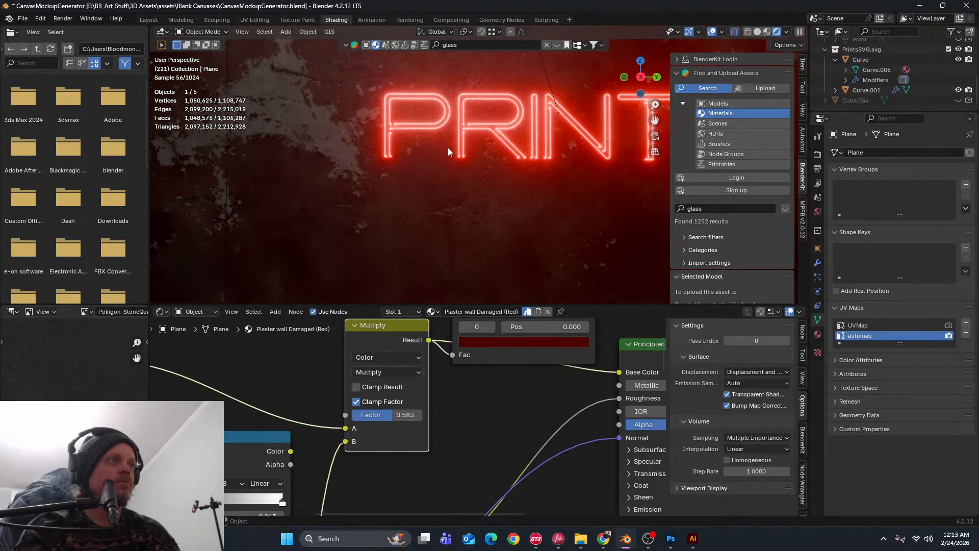
pyautogui.scroll(2, 445, 149)
pyautogui.scroll(3, 418, 143)
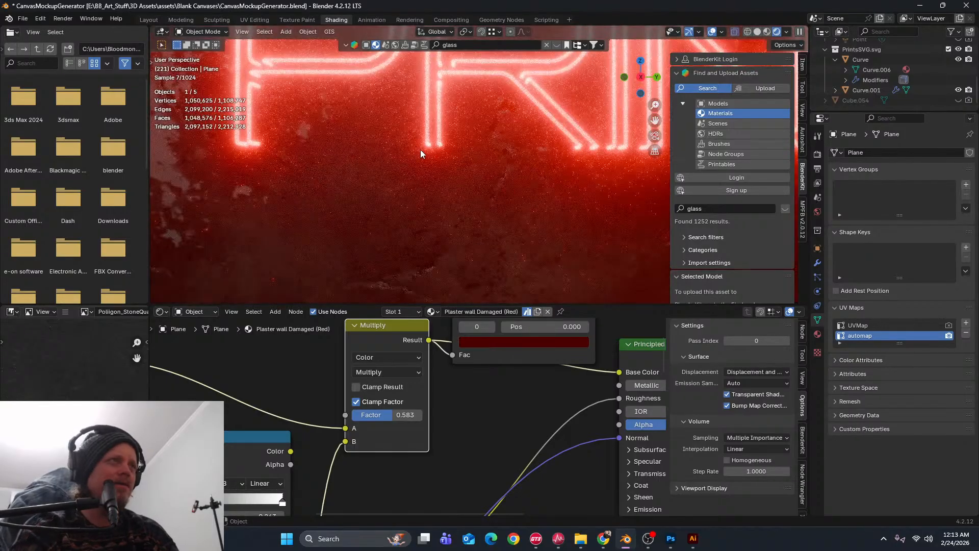
pyautogui.scroll(3, 420, 149)
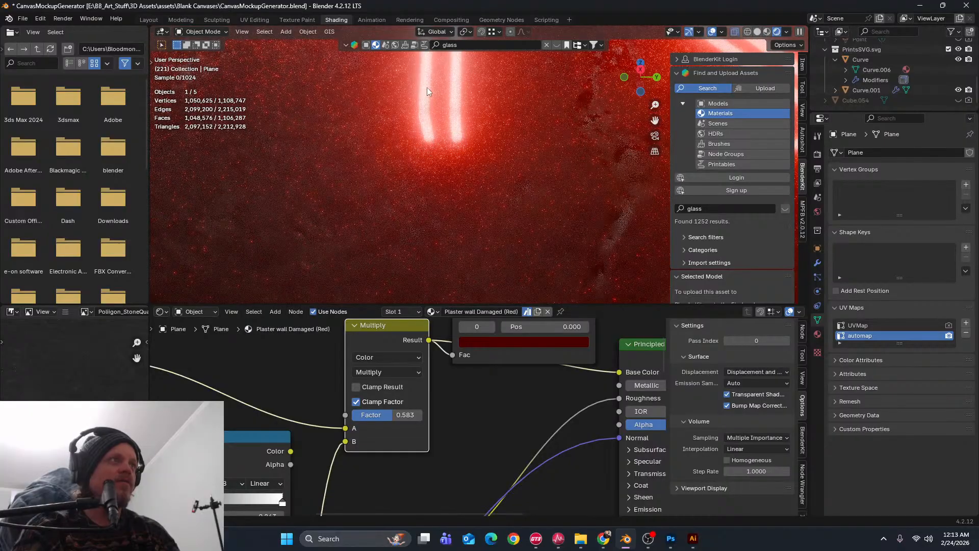
# Check the neon glow from below and head-on, comparing the letters with the light falloff across the whole wall
pyautogui.moveTo(420, 99); pyautogui.dragTo(408, 158, button='middle')
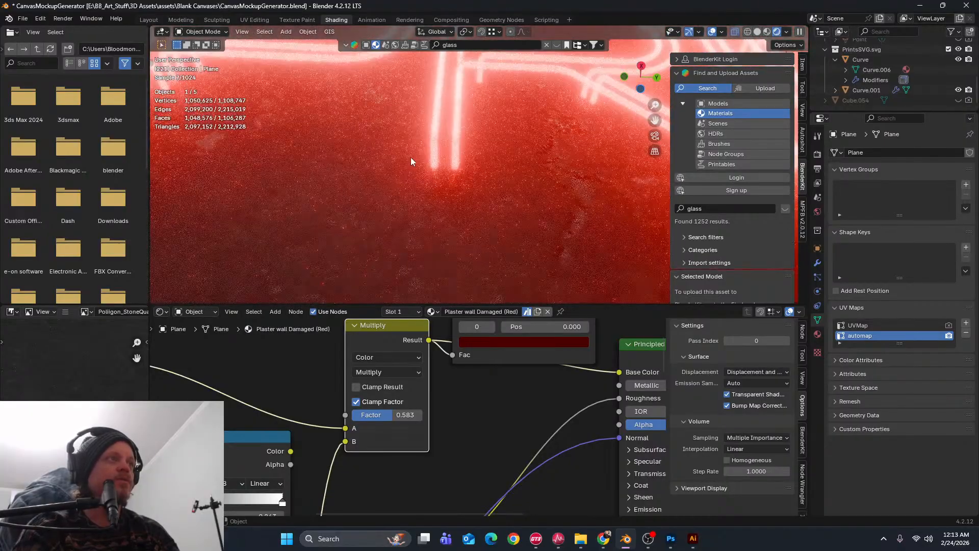
pyautogui.scroll(-4, 412, 157)
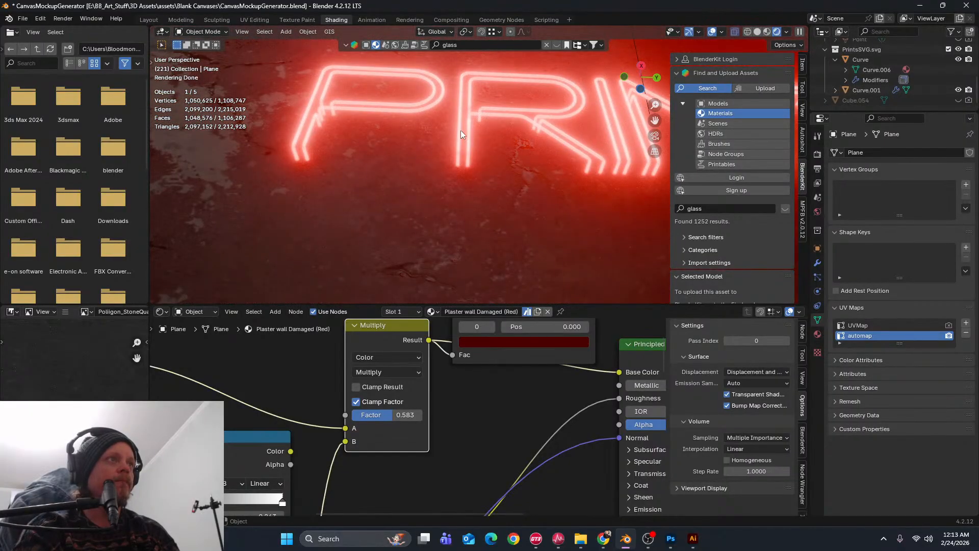
pyautogui.moveTo(460, 130); pyautogui.dragTo(470, 241, button='middle')
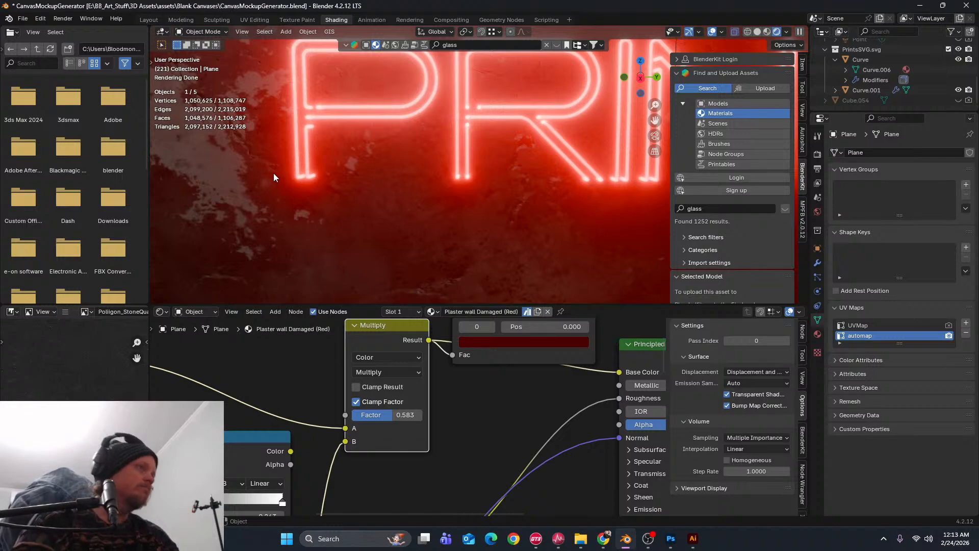
pyautogui.scroll(-2, 379, 197)
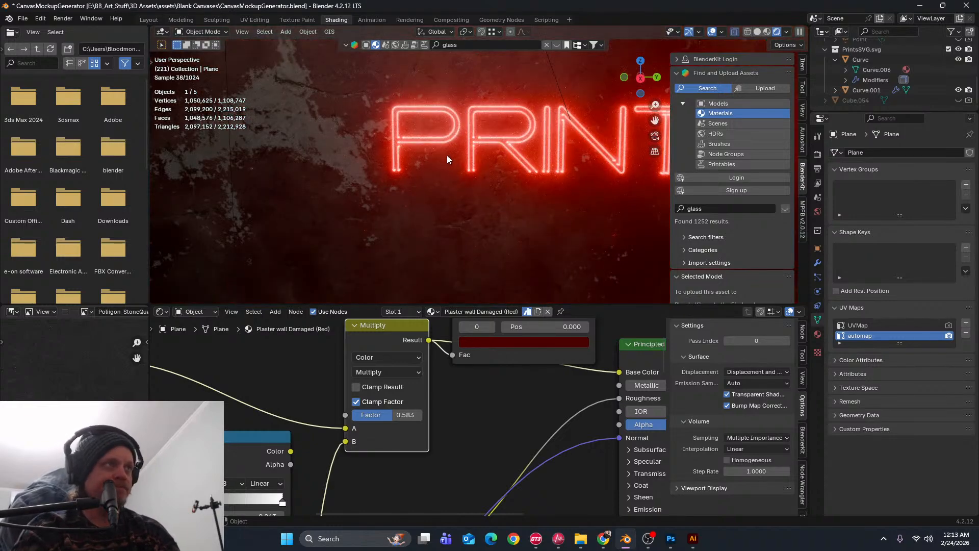
pyautogui.scroll(-2, 445, 155)
pyautogui.scroll(1, 472, 177)
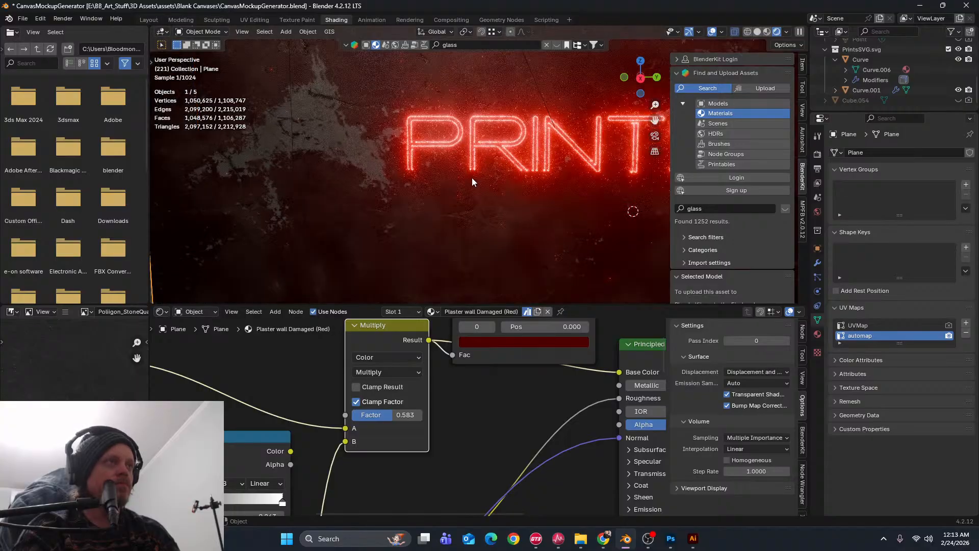
pyautogui.scroll(2, 472, 178)
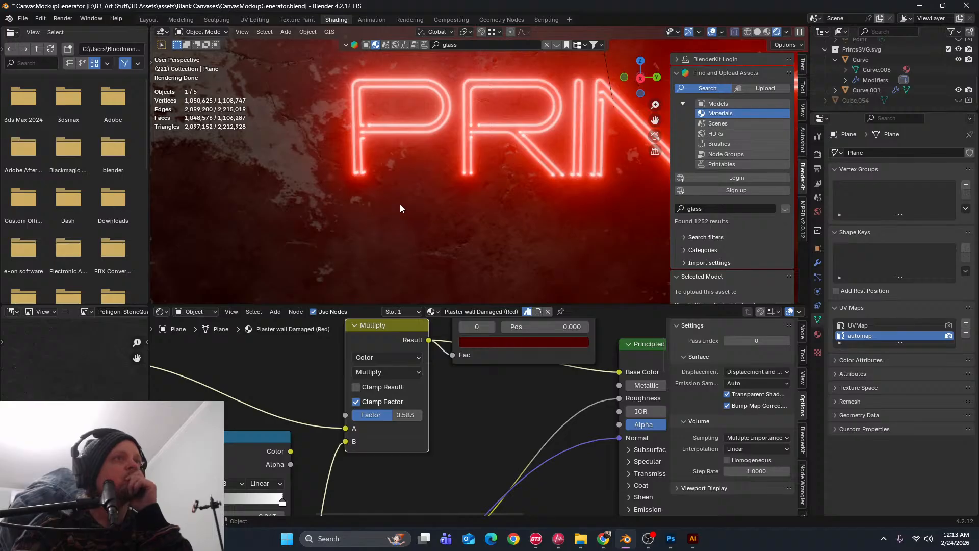
pyautogui.scroll(-2, 403, 196)
pyautogui.scroll(-4, 408, 196)
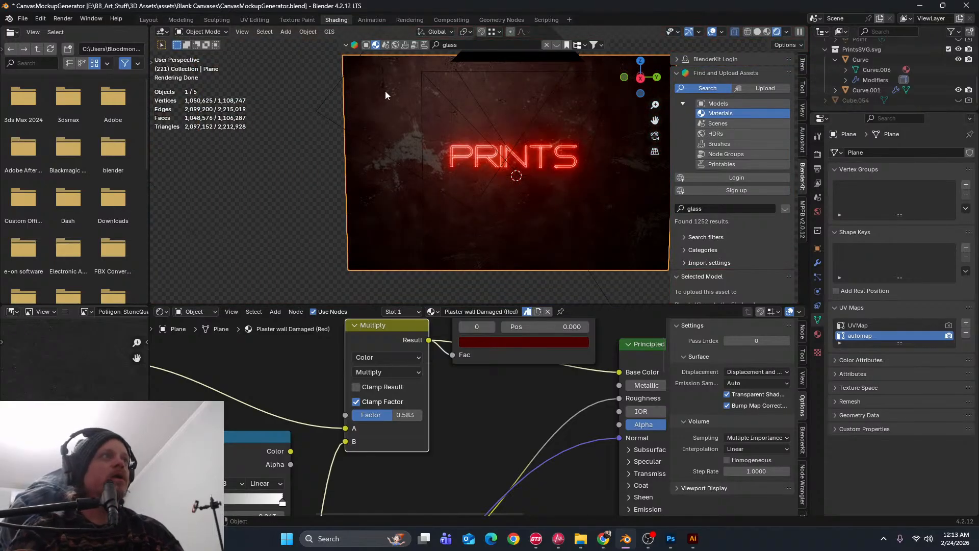
# Make the wall plane a shadow catcher and save the Blender file
pyautogui.click(817, 248)
pyautogui.scroll(-5, 886, 323)
pyautogui.click(890, 346)
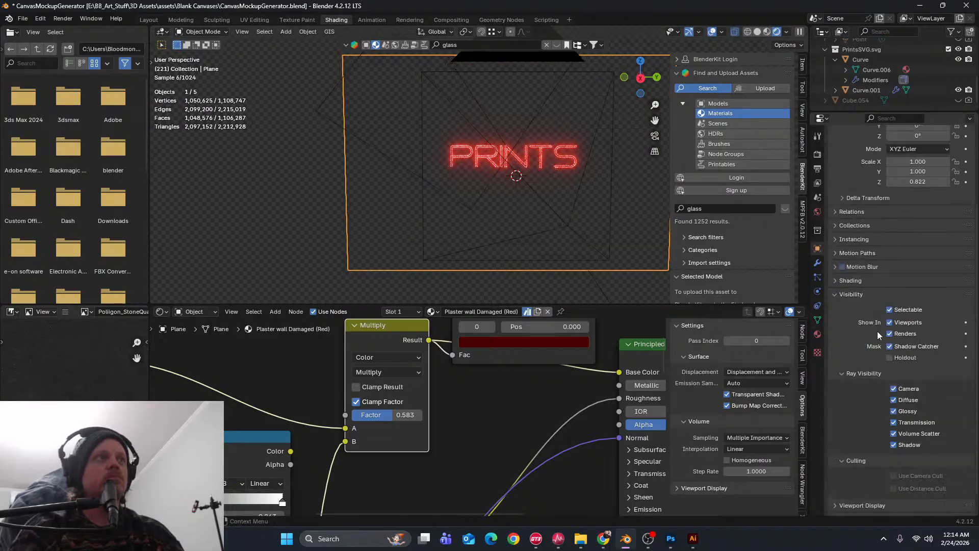
pyautogui.hotkey('ctrl', 's')
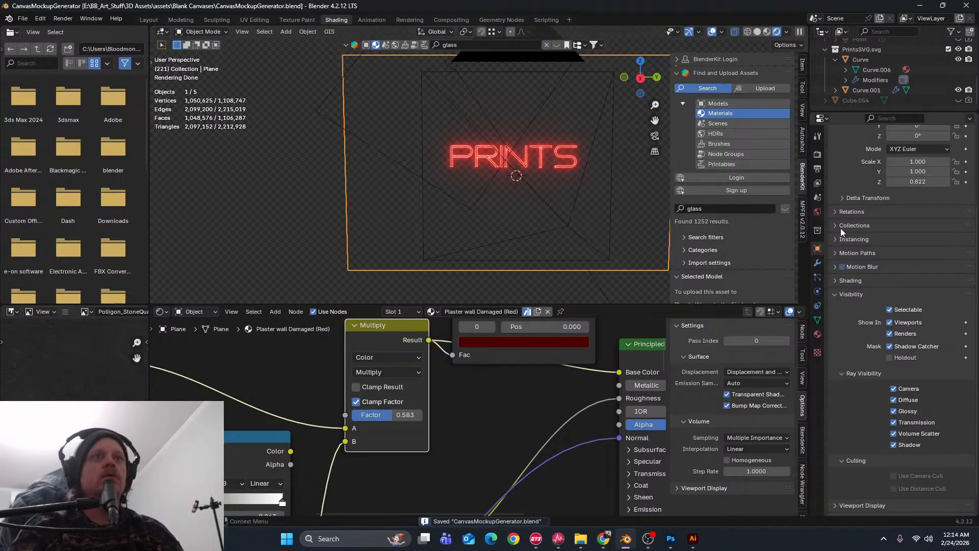
# Bring up the scene's render settings, render the current frame as an image, and view the whole picture while it renders
pyautogui.scroll(-2, 837, 233)
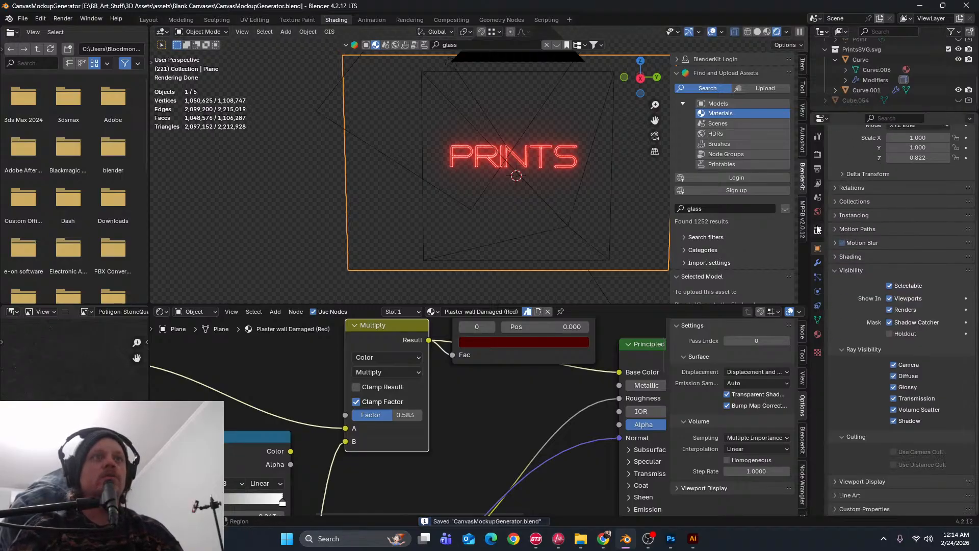
pyautogui.click(818, 170)
pyautogui.click(818, 156)
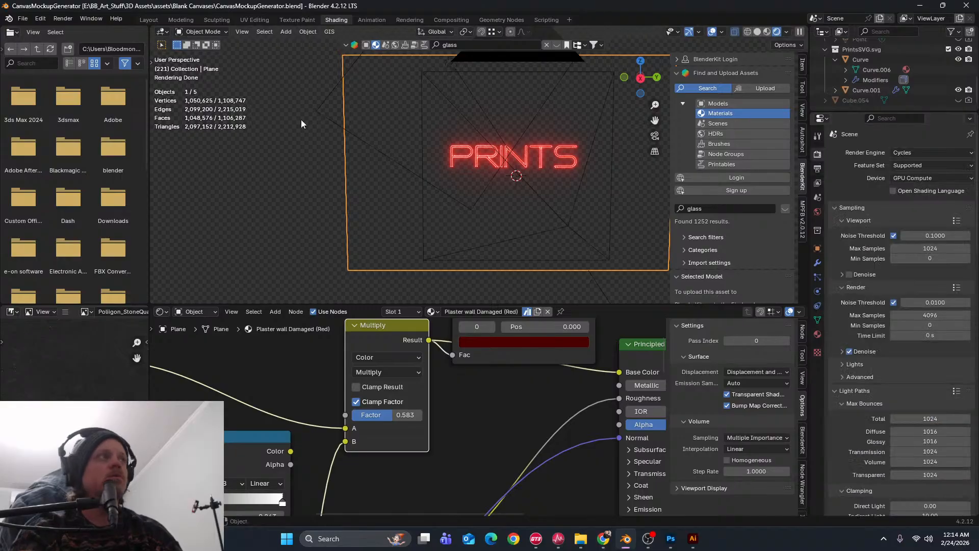
pyautogui.click(63, 19)
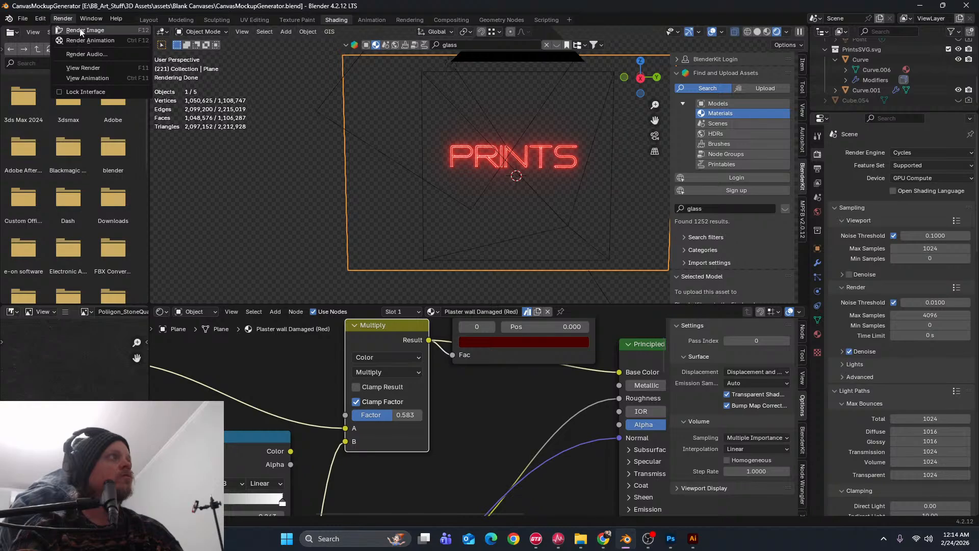
pyautogui.click(80, 31)
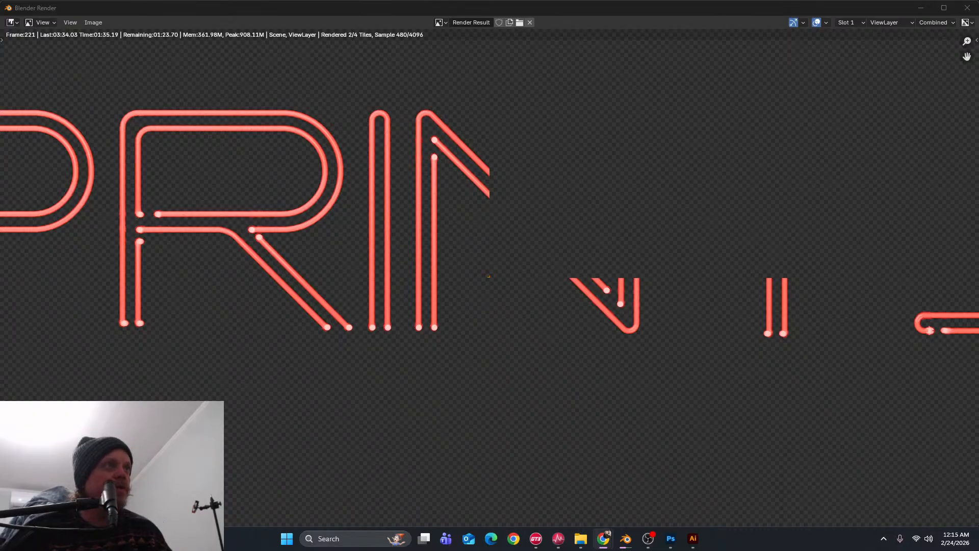
pyautogui.scroll(-6, 436, 275)
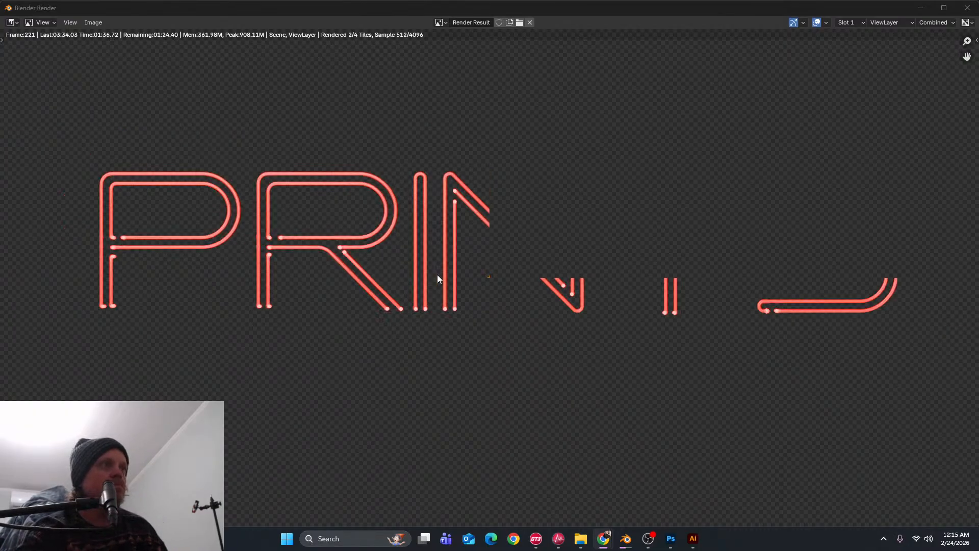
pyautogui.scroll(-2, 438, 280)
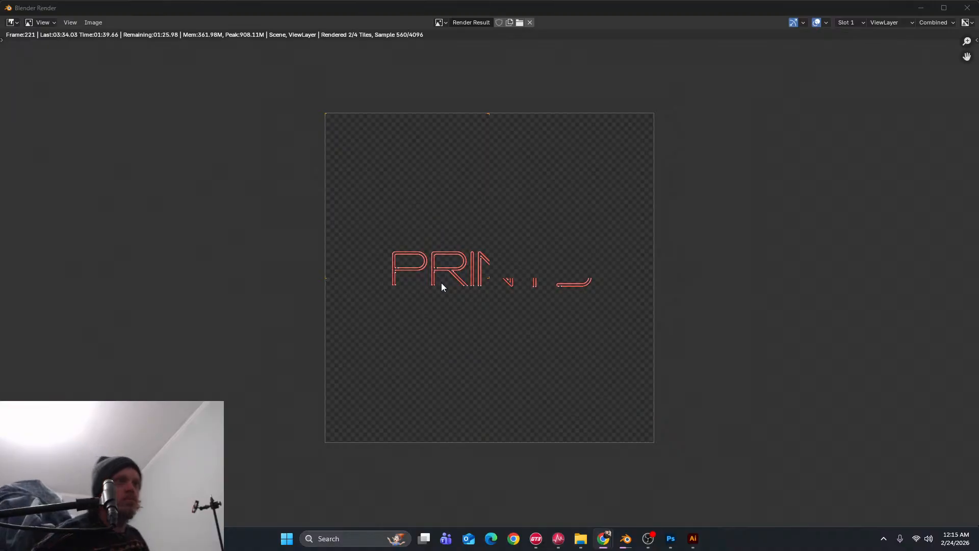
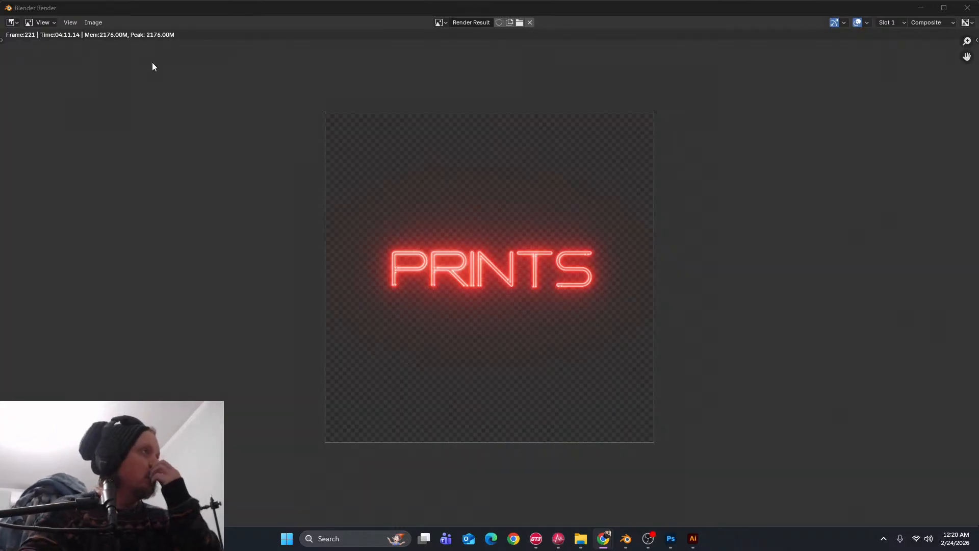
# Save the finished render as Prints.tif in TIFF format in the WebSiteDeisn folder
pyautogui.click(93, 22)
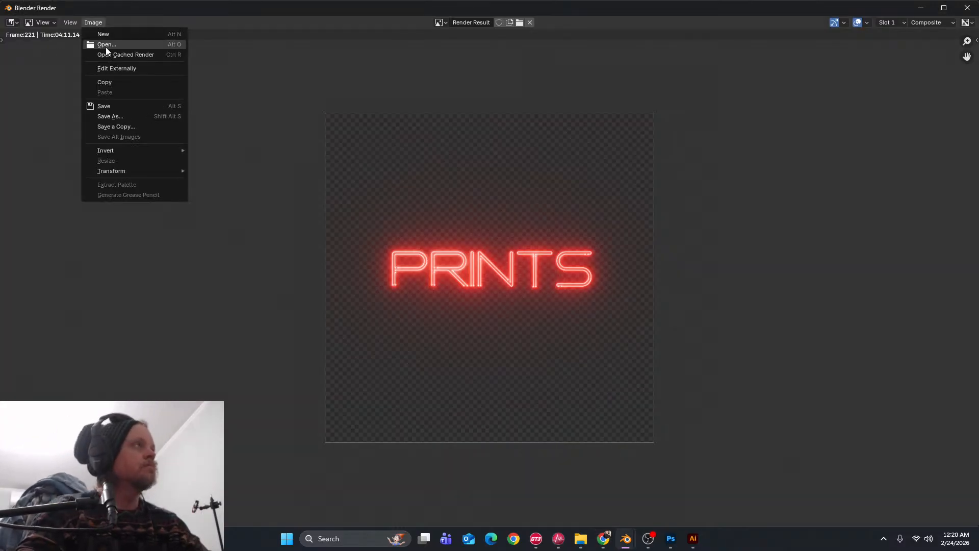
pyautogui.click(121, 117)
pyautogui.click(305, 392)
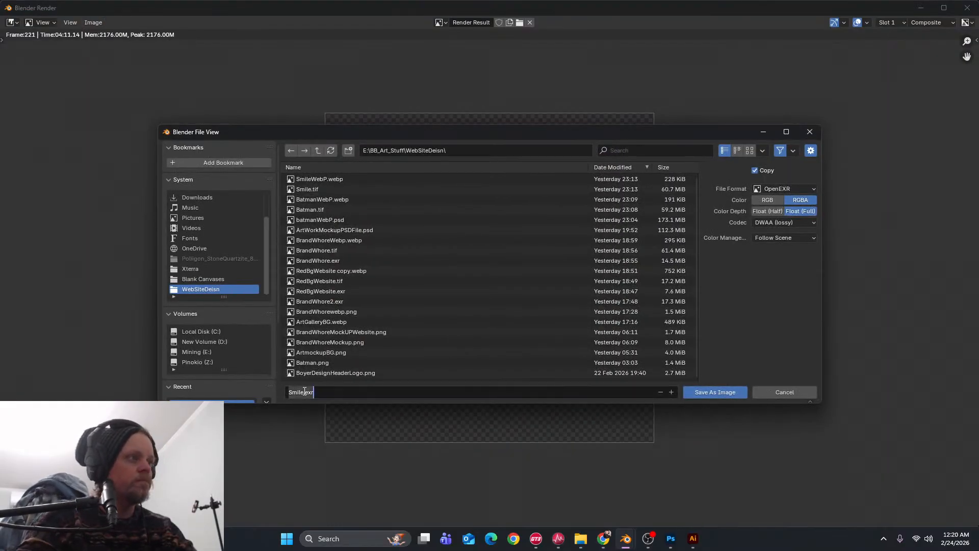
pyautogui.write('P')
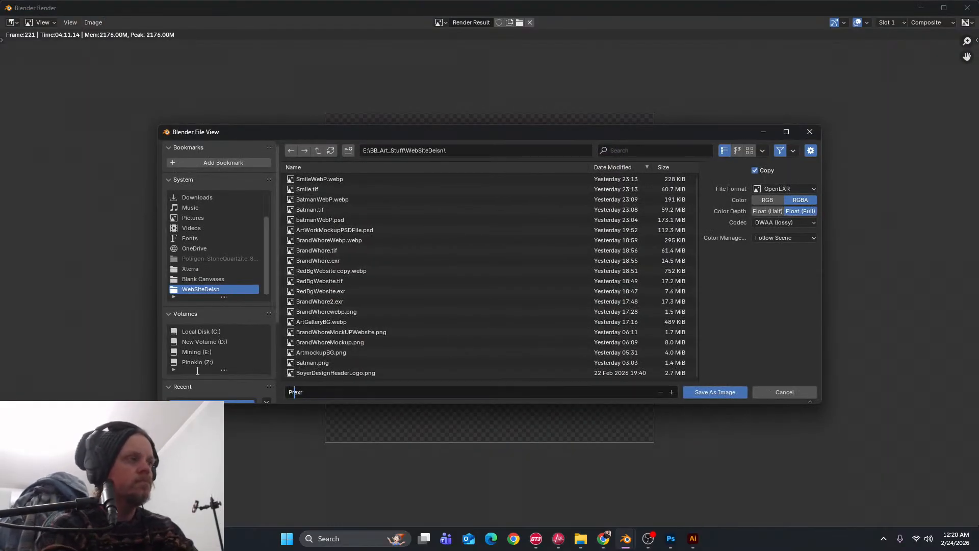
pyautogui.write('rints')
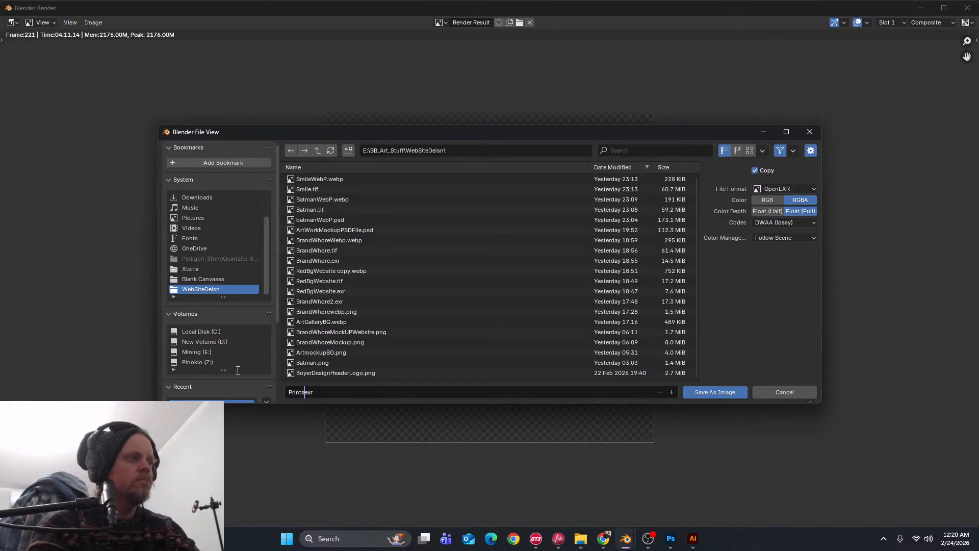
pyautogui.click(786, 188)
pyautogui.click(768, 259)
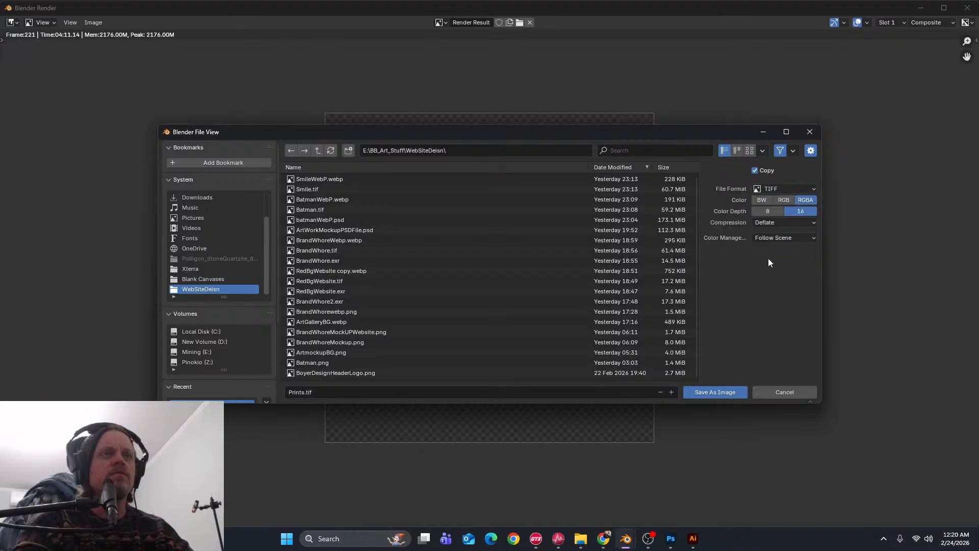
pyautogui.click(715, 391)
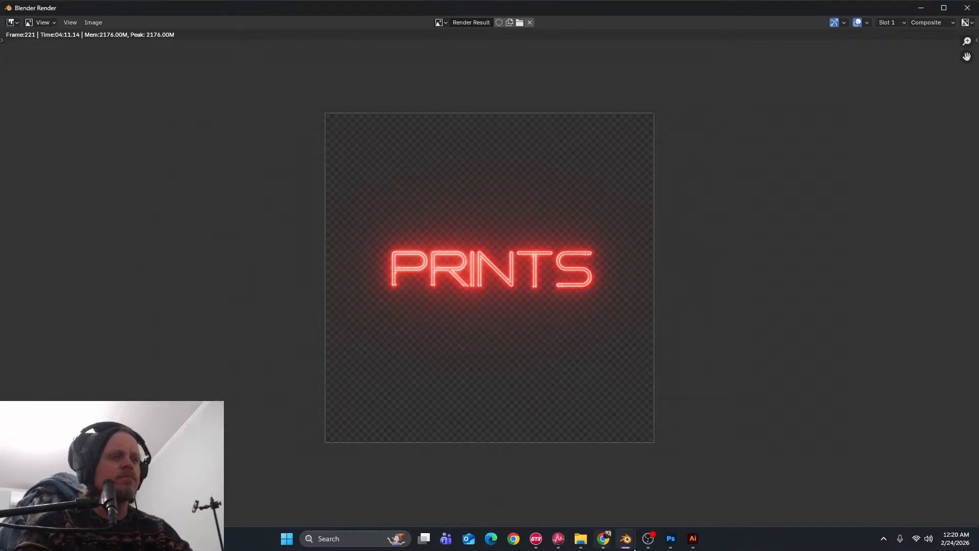
# Switch to Photoshop and open Prints.tif from the WebSiteDeisn folder
pyautogui.click(670, 539)
pyautogui.click(22, 6)
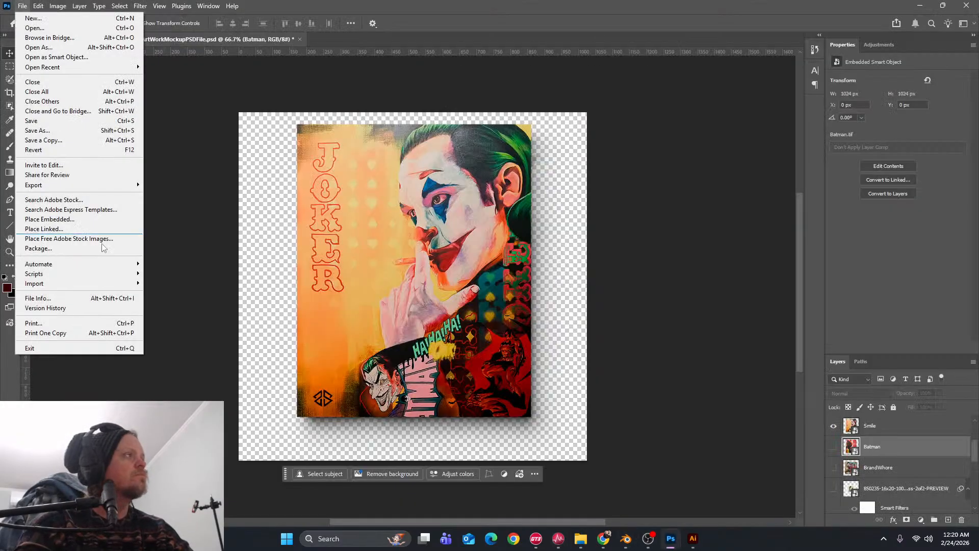
pyautogui.click(23, 13)
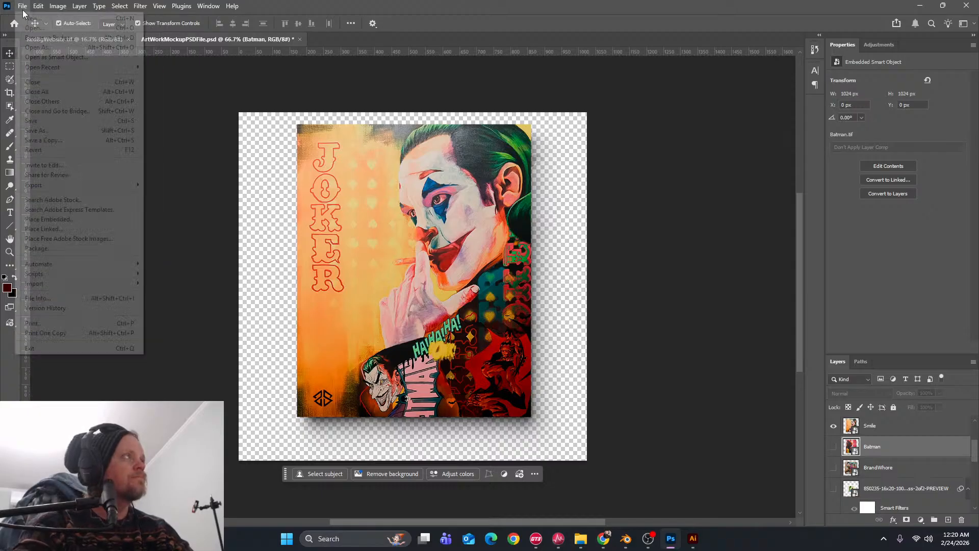
pyautogui.click(41, 28)
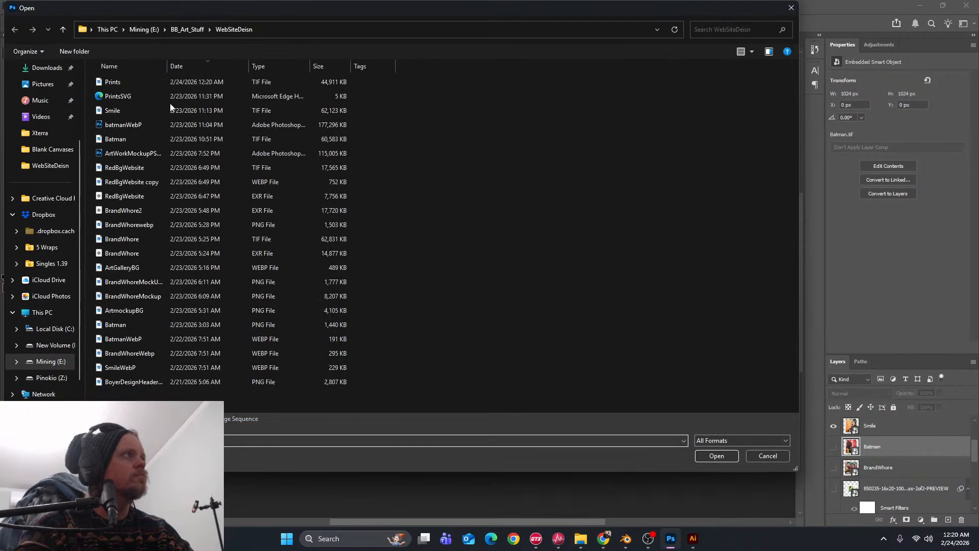
pyautogui.click(146, 82)
pyautogui.click(714, 456)
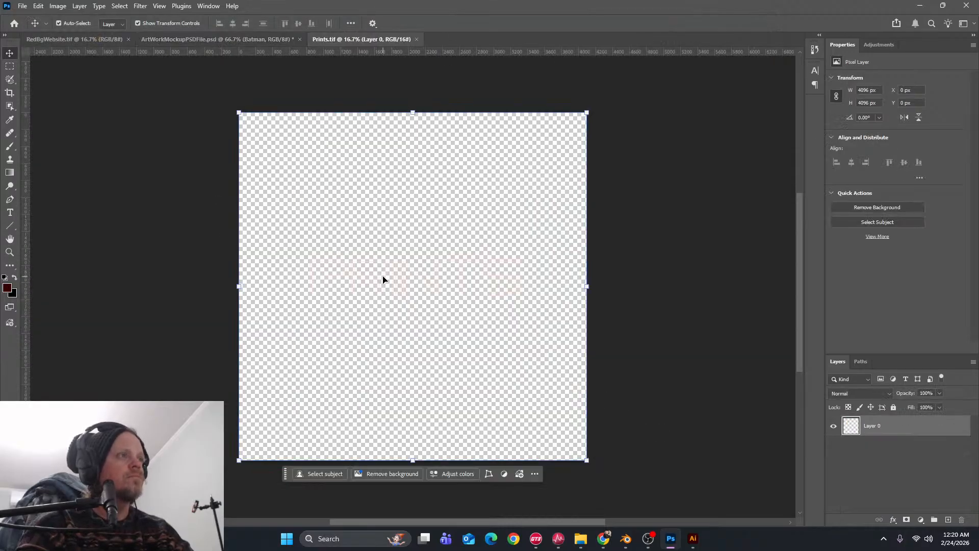
# Add a new layer beneath the PRINTS render layer and fill it with black
pyautogui.scroll(1, 340, 289)
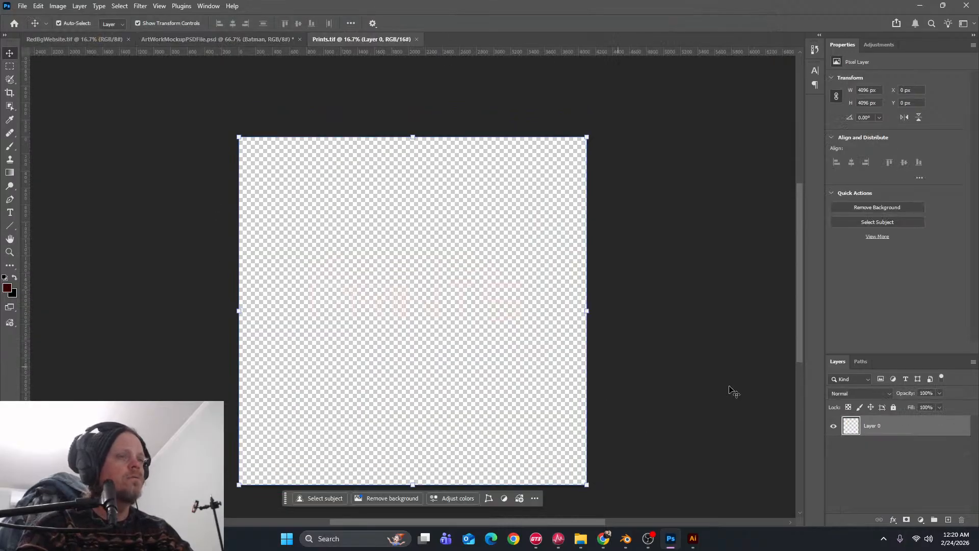
pyautogui.click(948, 520)
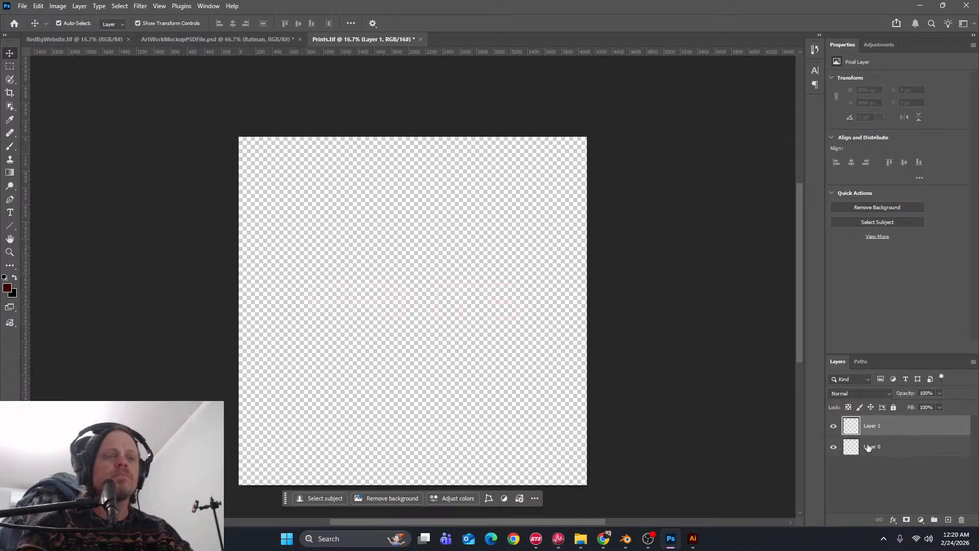
pyautogui.hotkey('ctrl', 'BackSpace')
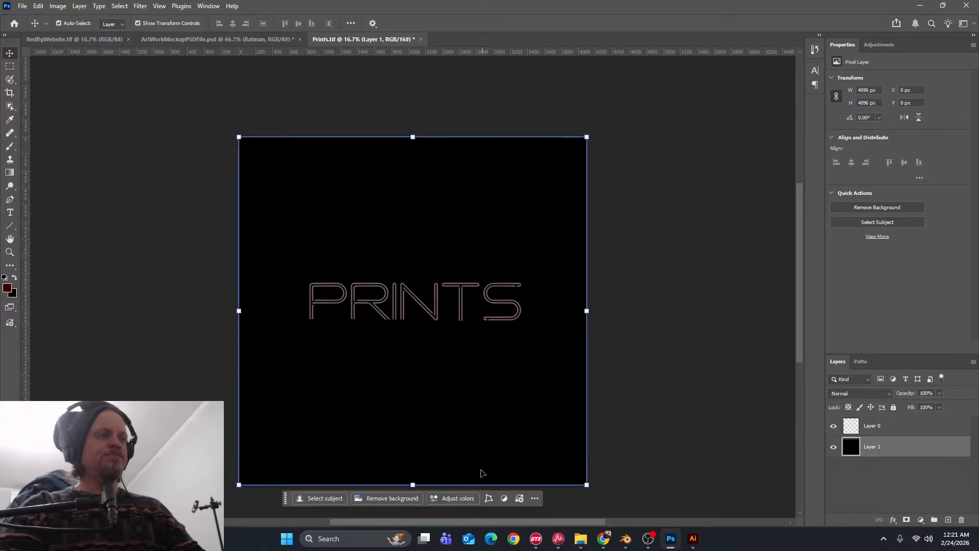
# Switch to Blender's finished PRINTS render and save it as Prints.png in PNG format, RGBA at 16-bit colour depth, in the WebSiteDeisn folder
pyautogui.moveTo(626, 539)
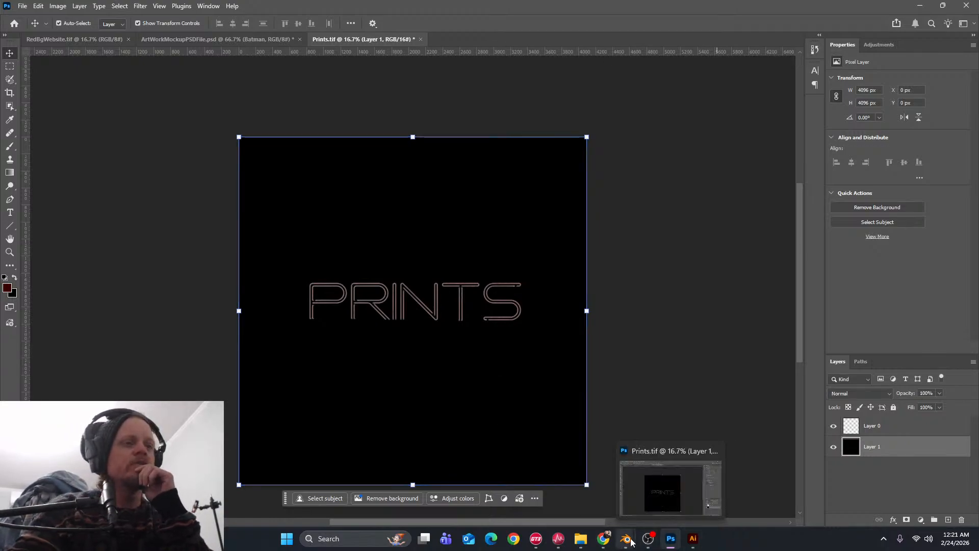
pyautogui.click(596, 477)
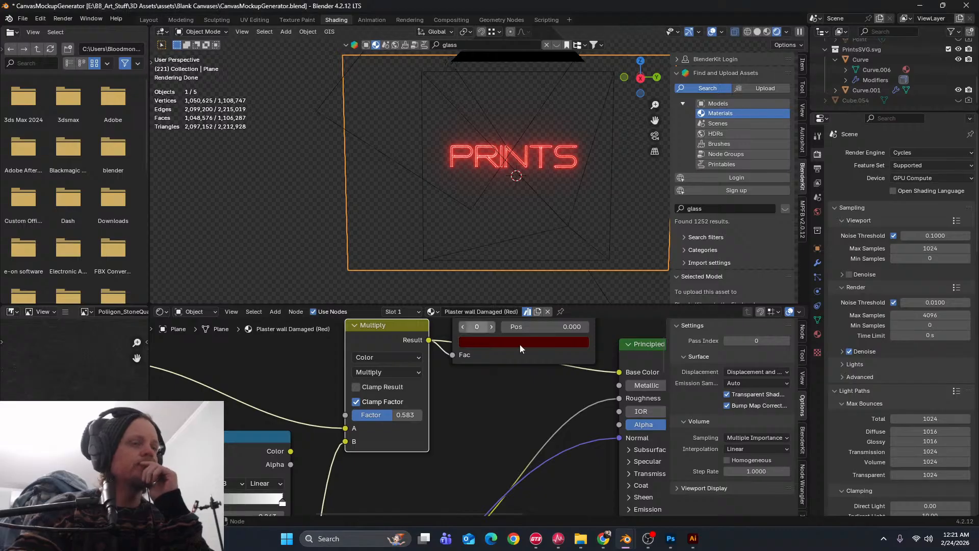
pyautogui.moveTo(623, 541)
pyautogui.click(679, 482)
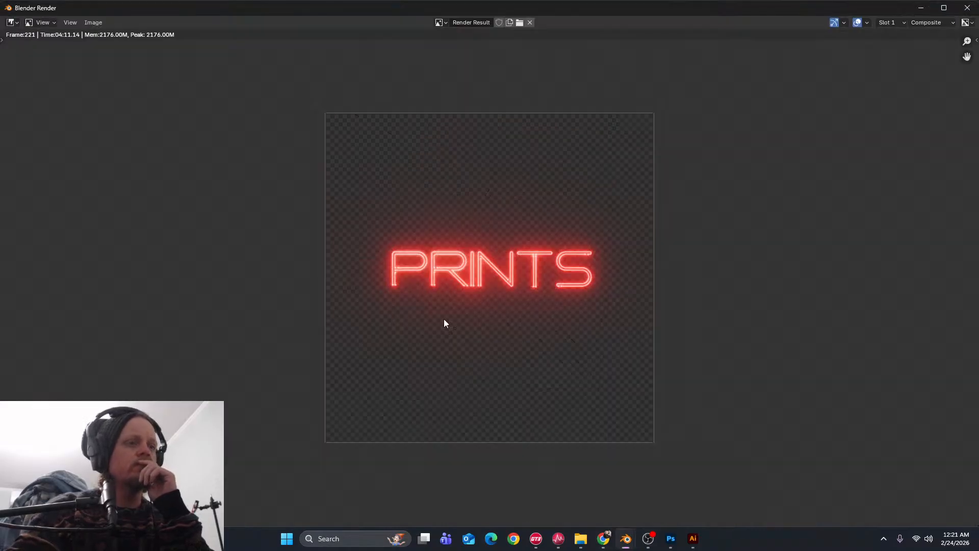
pyautogui.click(93, 23)
pyautogui.click(140, 122)
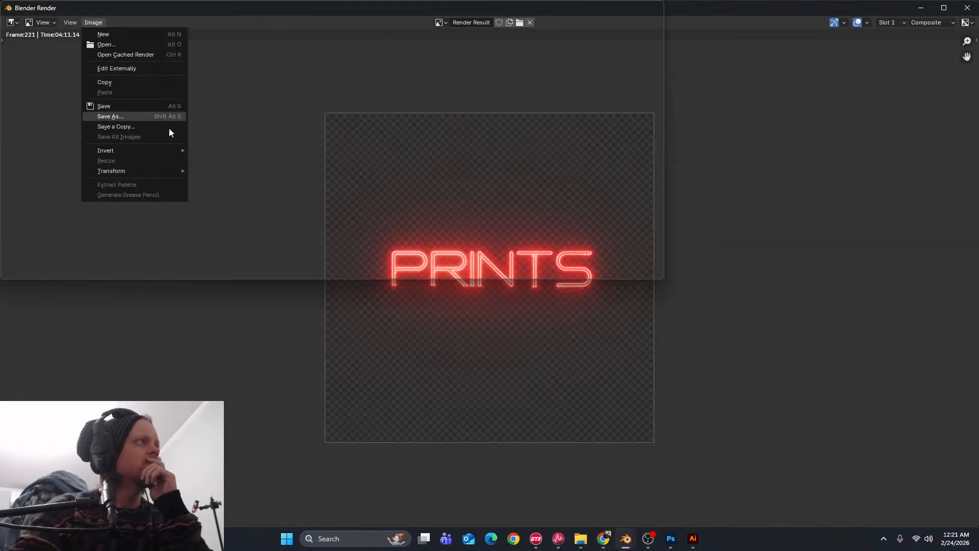
pyautogui.click(791, 188)
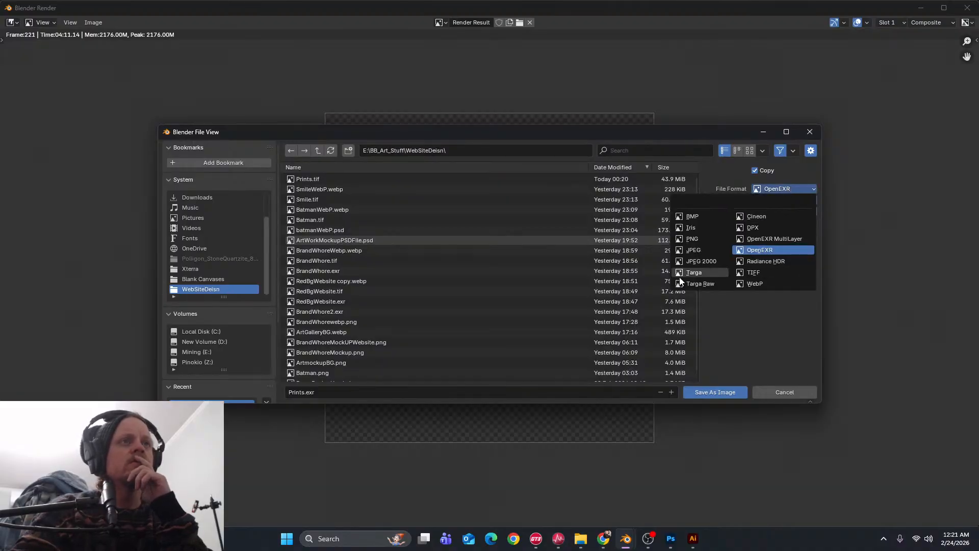
pyautogui.click(782, 272)
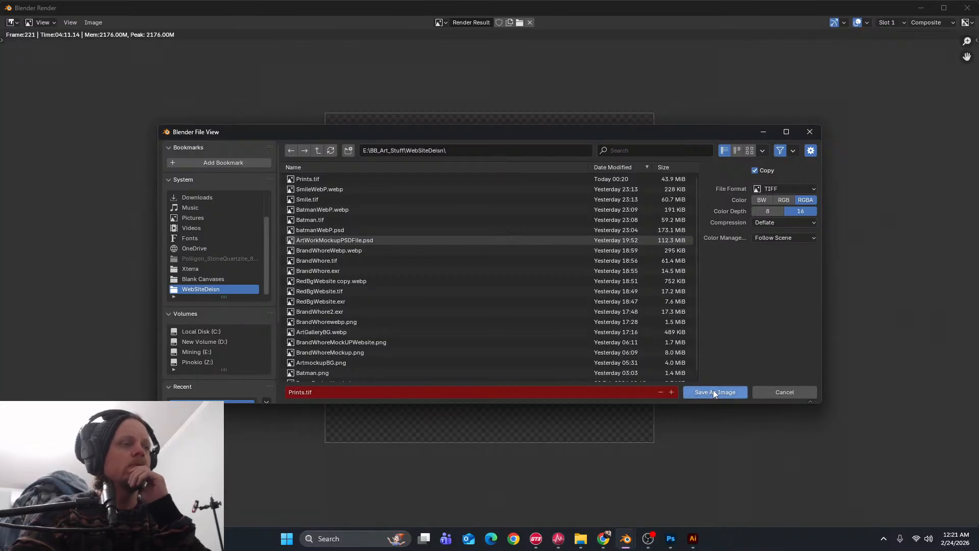
pyautogui.click(782, 191)
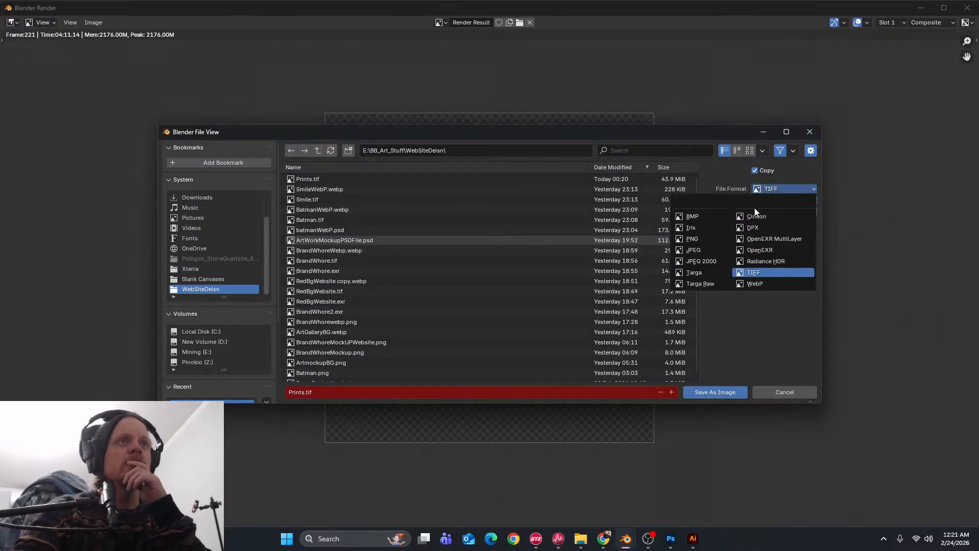
pyautogui.click(702, 245)
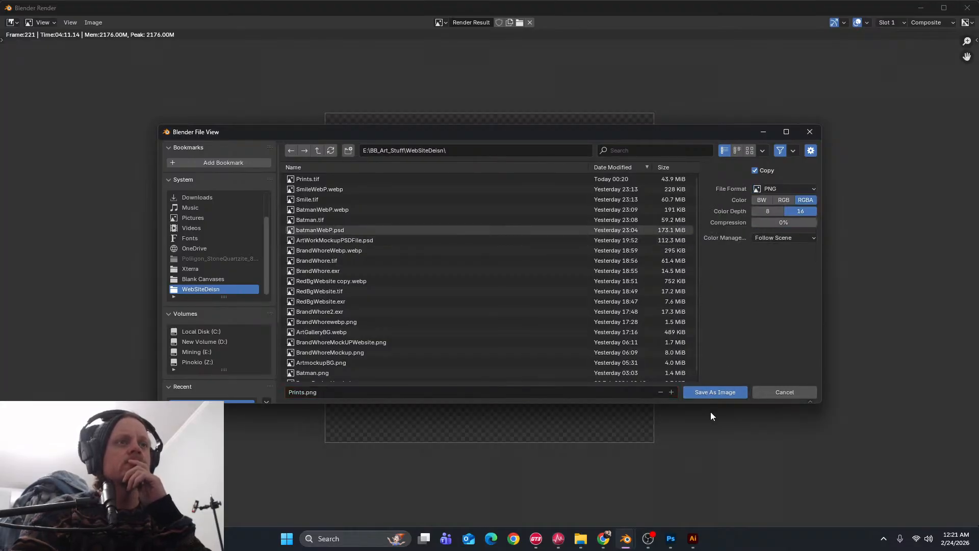
pyautogui.click(716, 392)
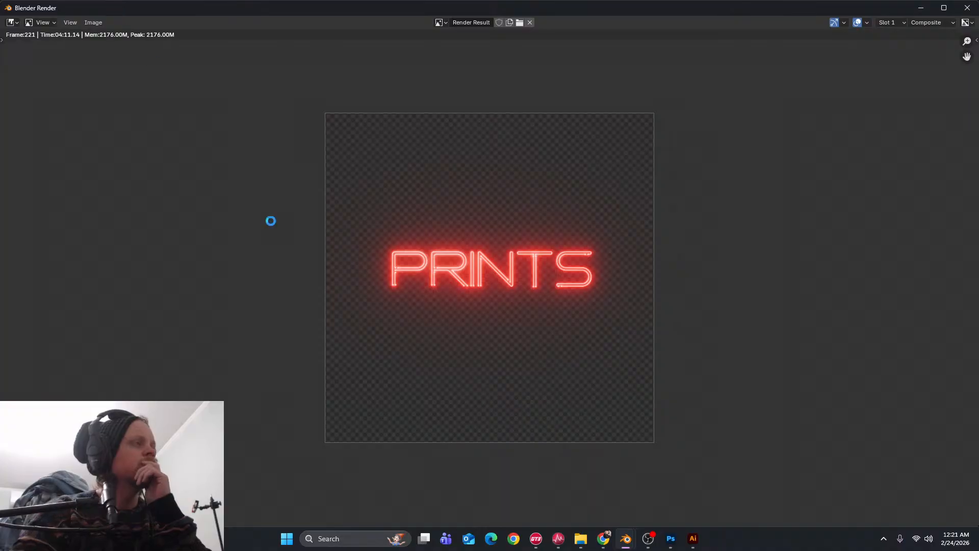
# Switch to Photoshop and place Prints.png from the WebSiteDeisn folder as an embedded object above the black layer
pyautogui.click(671, 539)
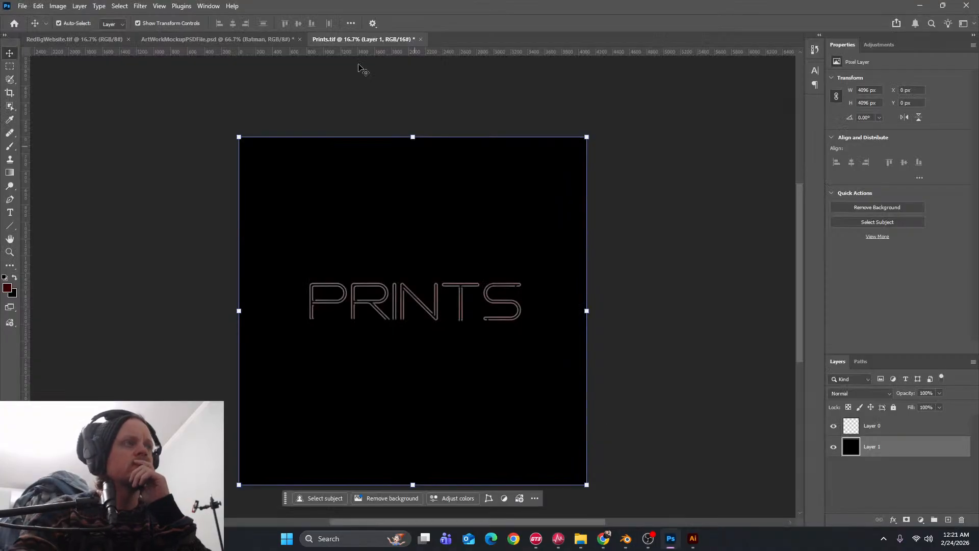
pyautogui.click(22, 6)
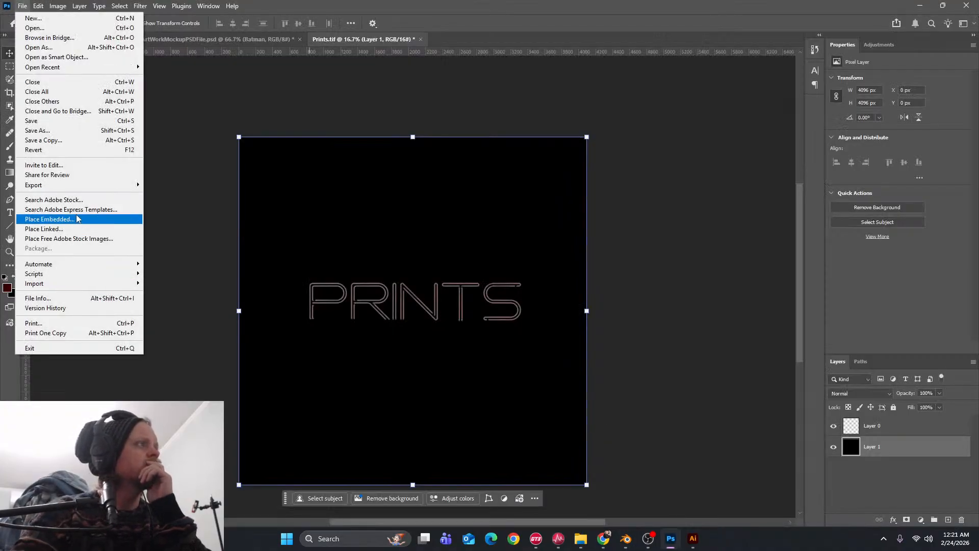
pyautogui.click(78, 219)
pyautogui.click(121, 82)
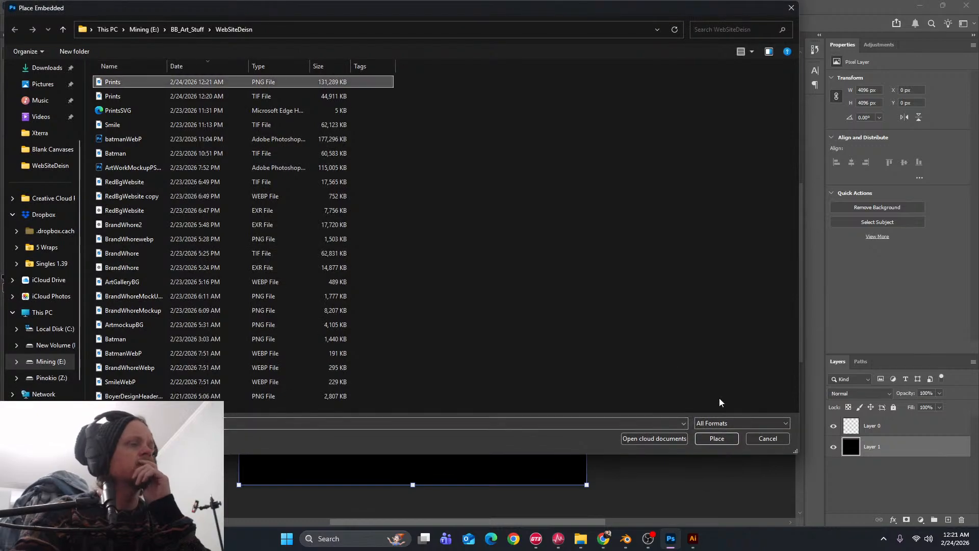
pyautogui.click(717, 439)
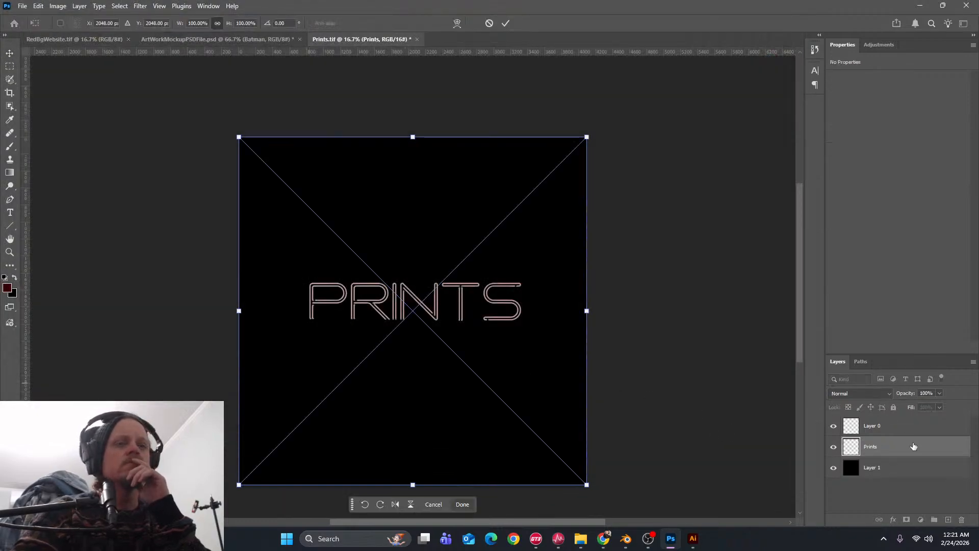
# Delete the original PRINTS render layer and the placed Prints layer, keeping only the black layer
pyautogui.click(881, 424)
pyautogui.press('Delete')
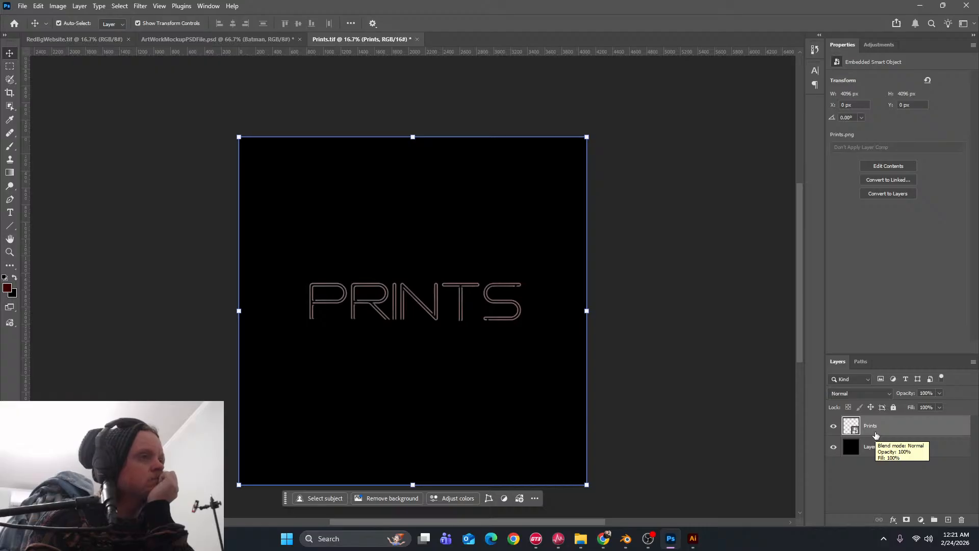
pyautogui.press('Delete')
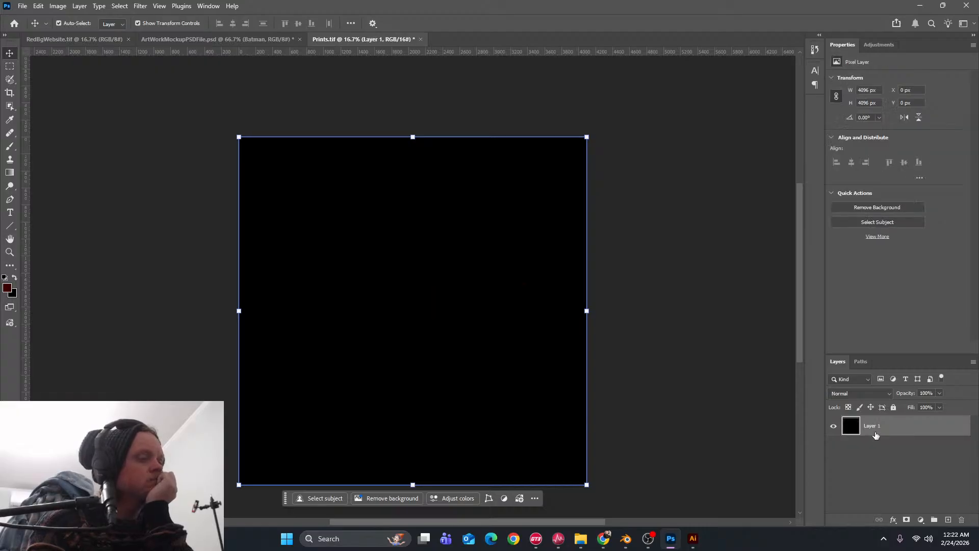
# Switch to Blender's main scene window and set the diffuse and glossy maximum light bounces to 1024 in the render settings
pyautogui.moveTo(628, 543)
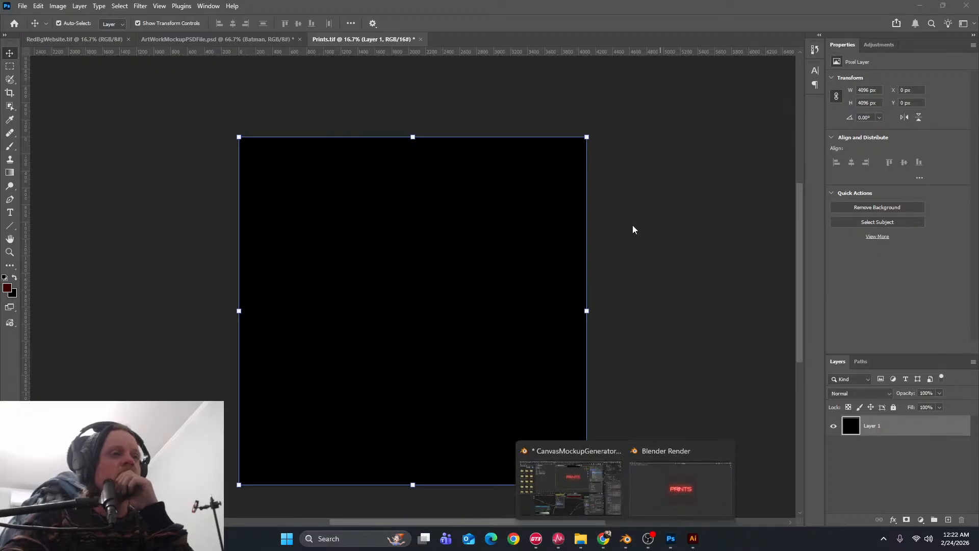
pyautogui.click(549, 494)
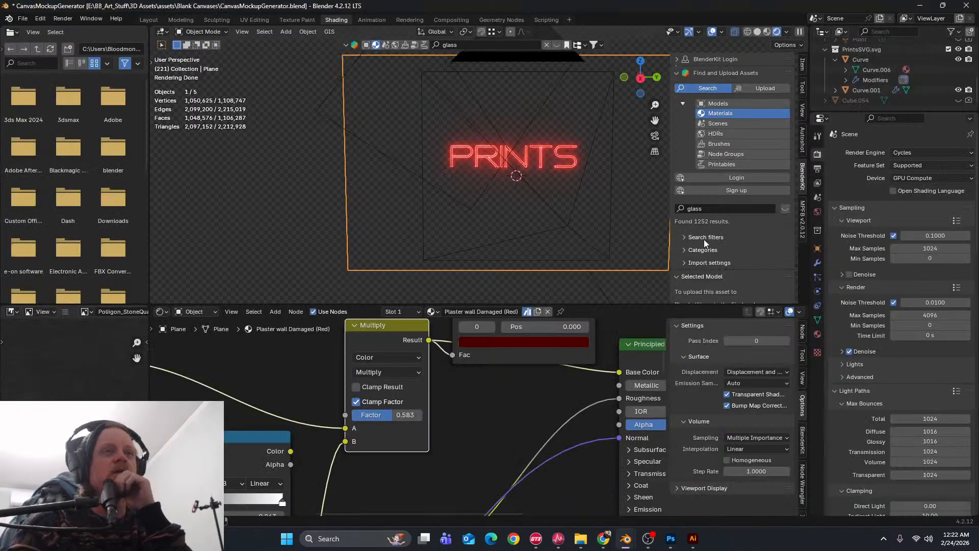
pyautogui.click(817, 171)
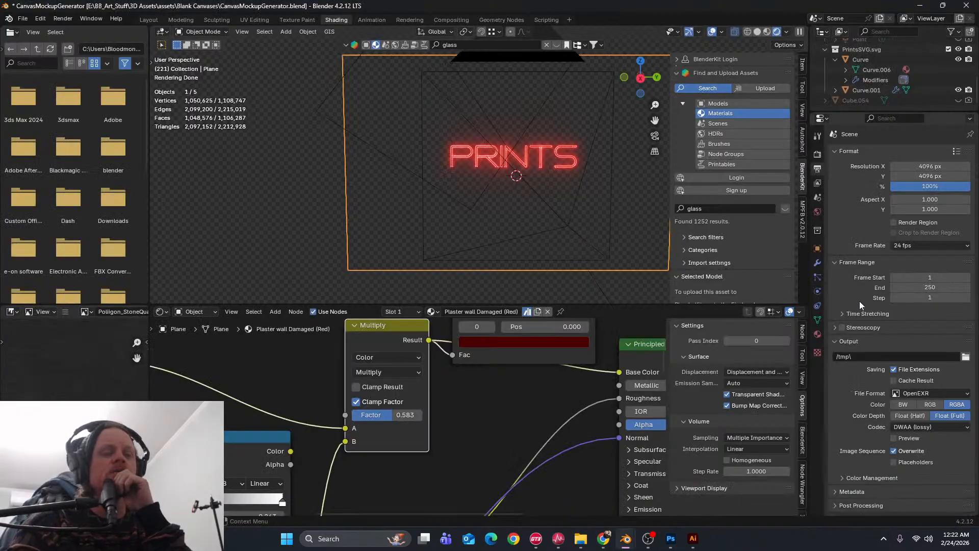
pyautogui.click(817, 154)
pyautogui.scroll(-2, 907, 411)
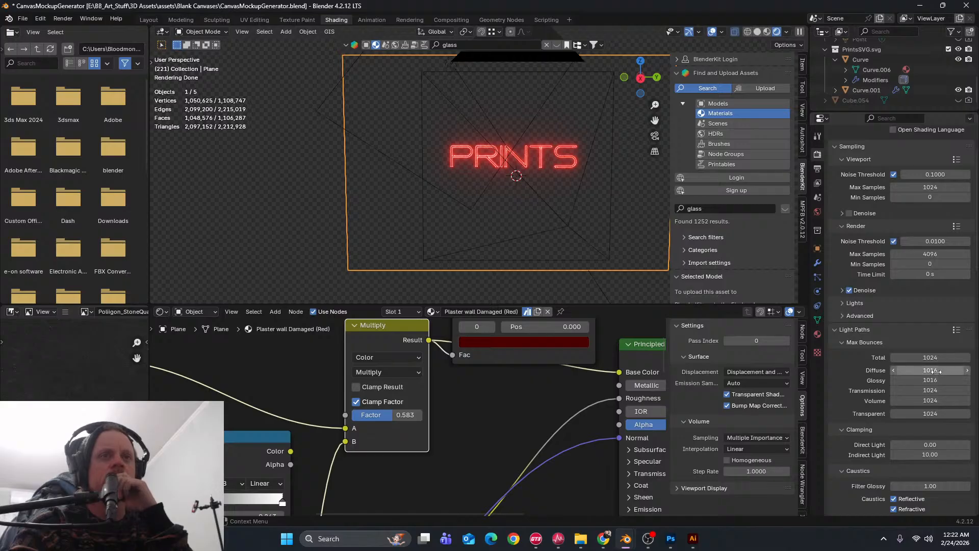
pyautogui.hotkey('ctrl', 'v')
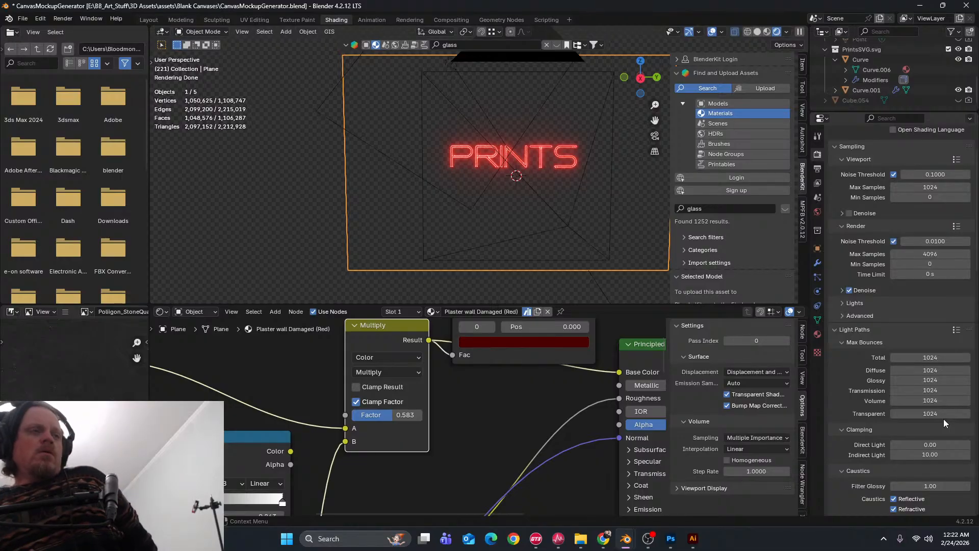
# Select the PRINTS curve and examine its Glass material nodes and the neon tubes up close in the rendered view
pyautogui.click(541, 152)
pyautogui.scroll(-6, 466, 391)
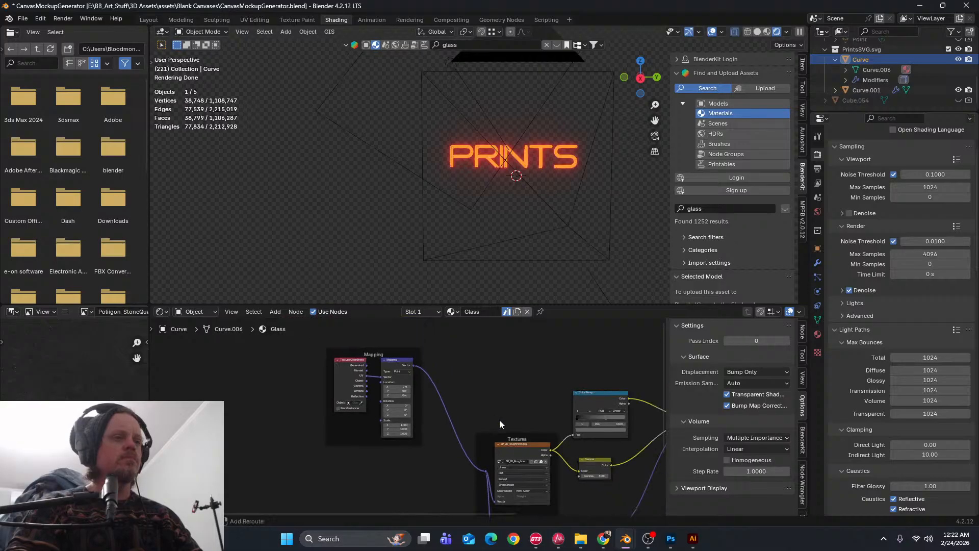
pyautogui.scroll(1, 433, 398)
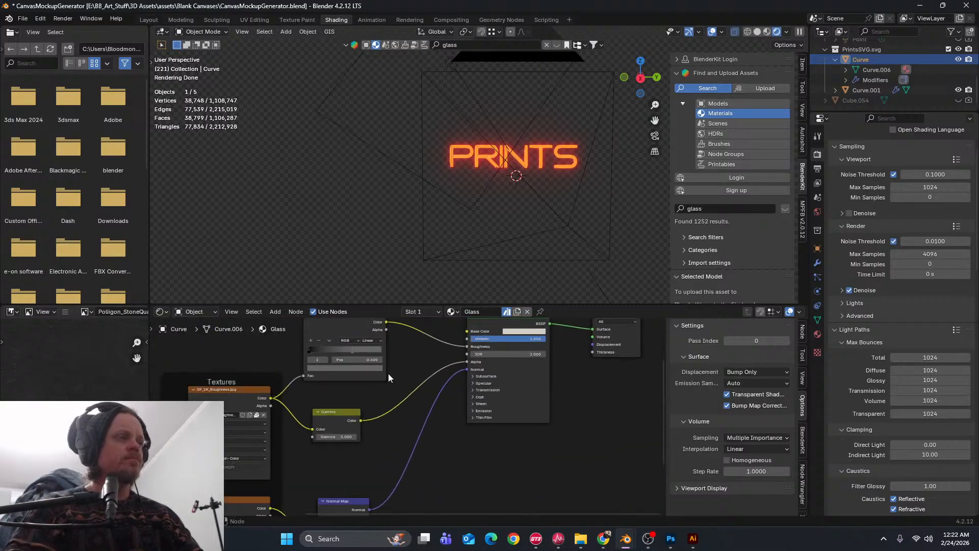
pyautogui.scroll(-6, 389, 374)
pyautogui.moveTo(435, 404); pyautogui.dragTo(607, 465, button='middle')
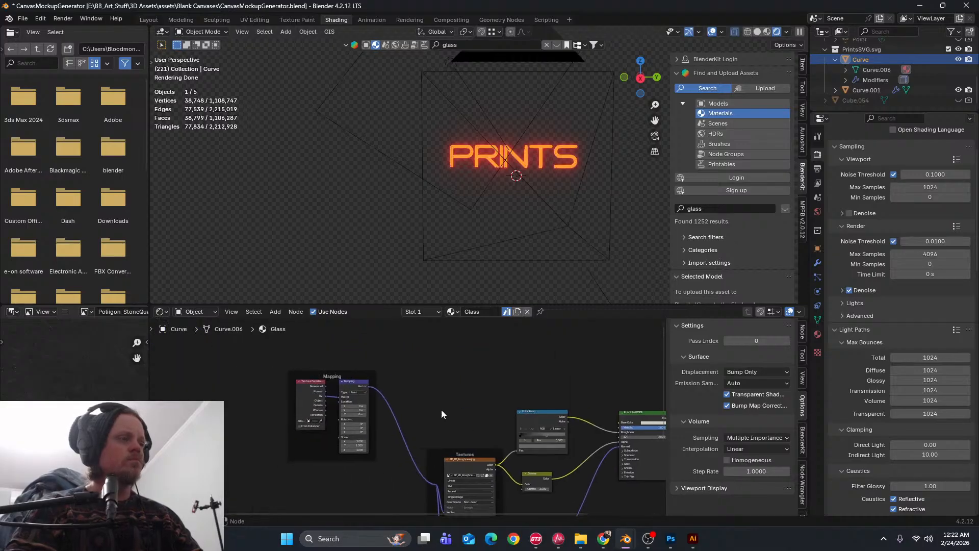
pyautogui.scroll(6, 517, 168)
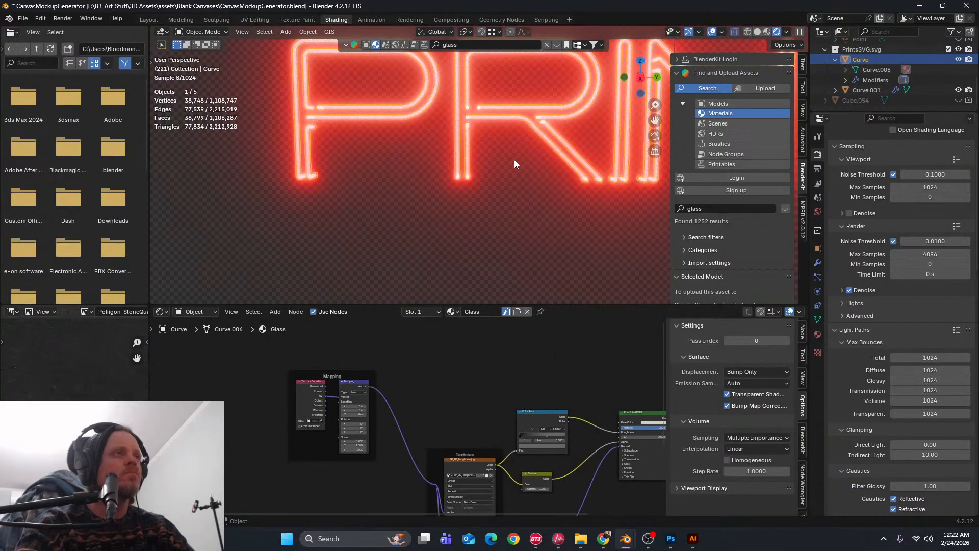
# Look in the Rendering workspace, bring up the finished render, and save it over Prints.png as a 16-bit RGBA PNG
pyautogui.click(411, 19)
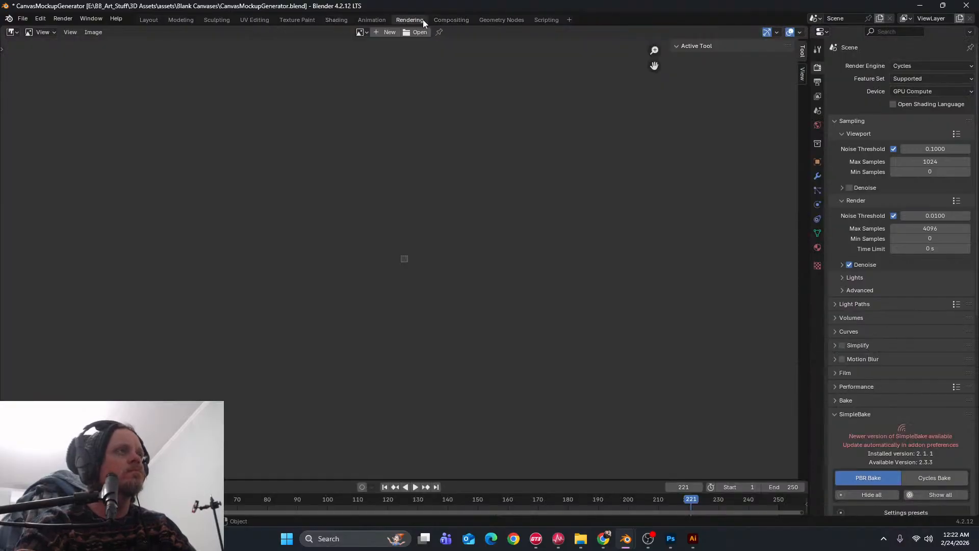
pyautogui.scroll(15, 409, 267)
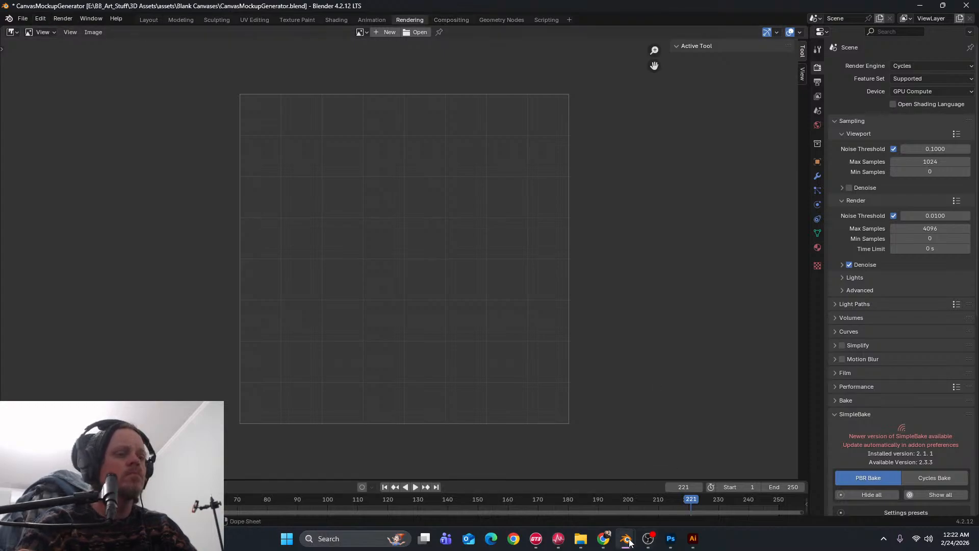
pyautogui.moveTo(627, 539)
pyautogui.click(647, 454)
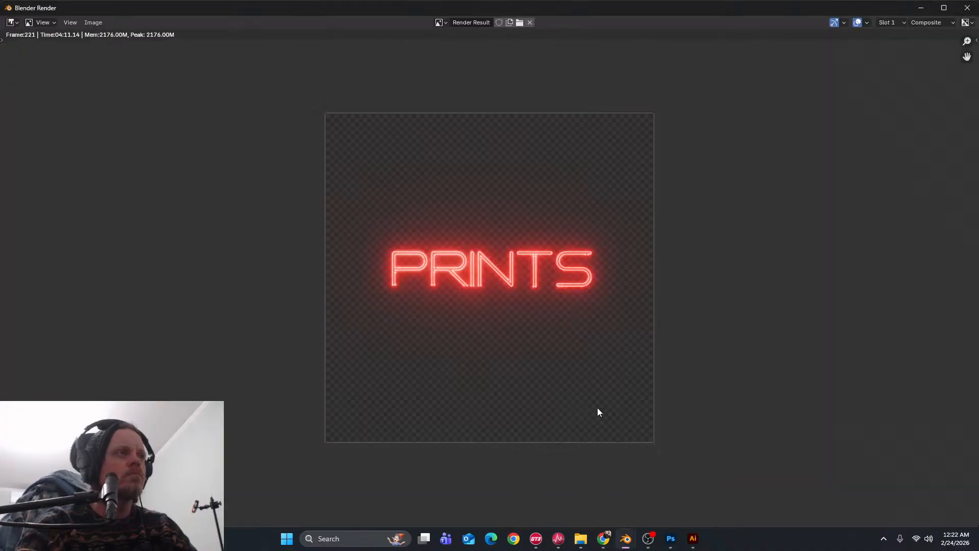
pyautogui.click(93, 23)
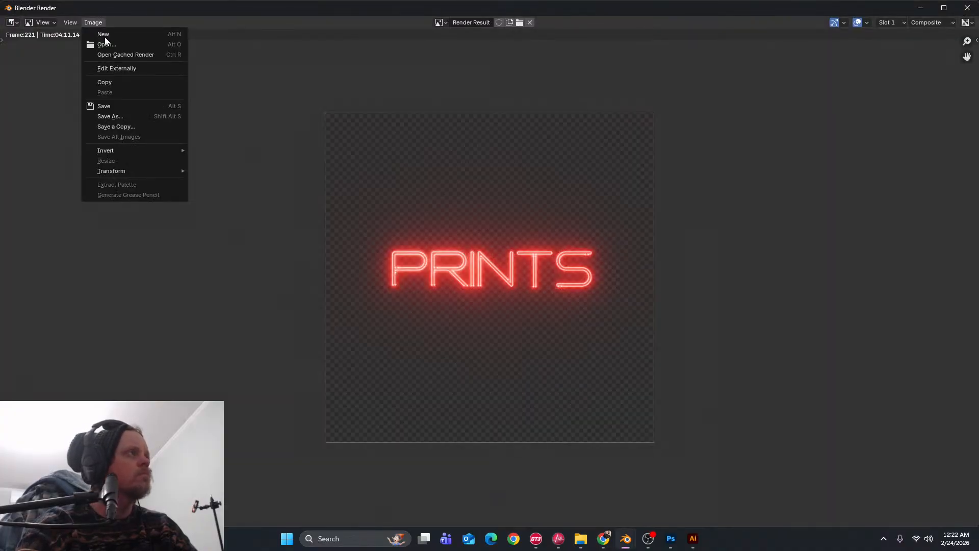
pyautogui.click(153, 117)
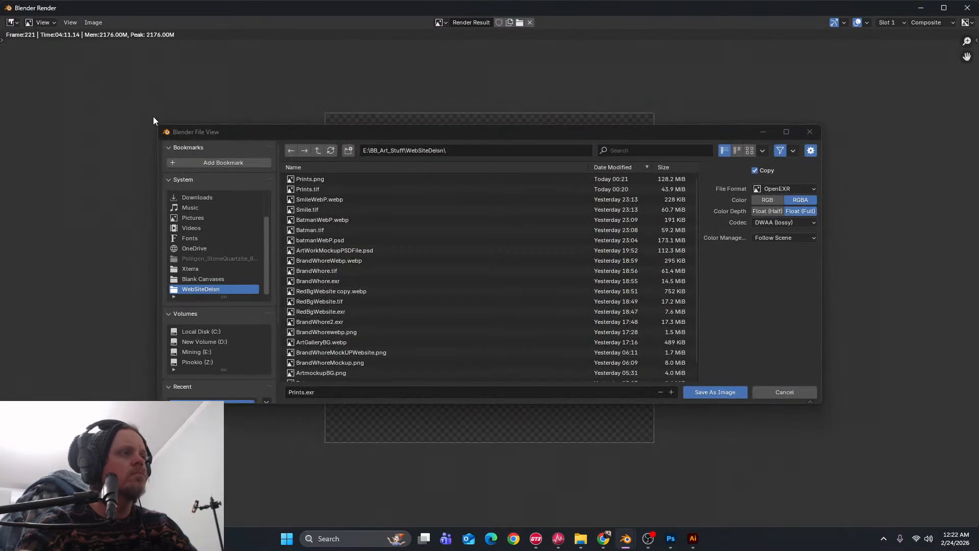
pyautogui.click(794, 185)
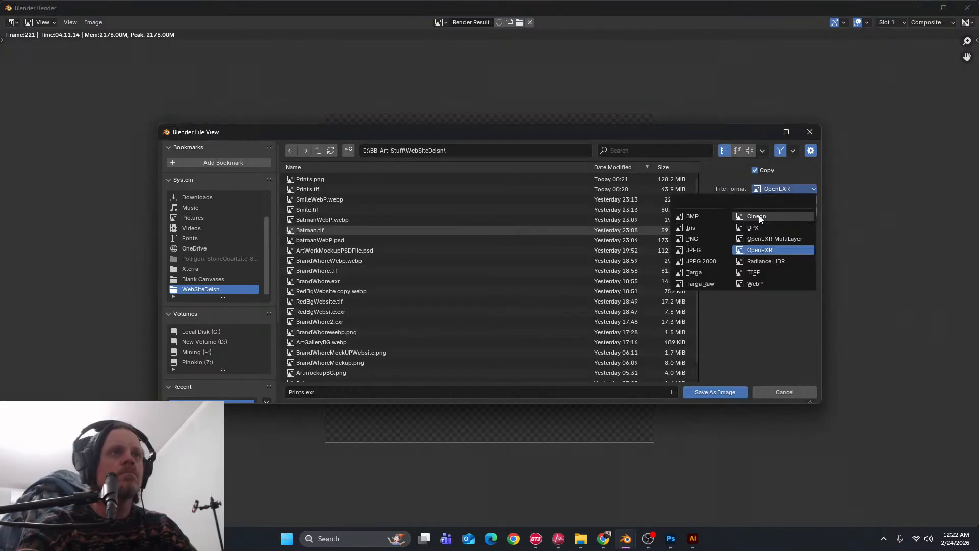
pyautogui.click(692, 239)
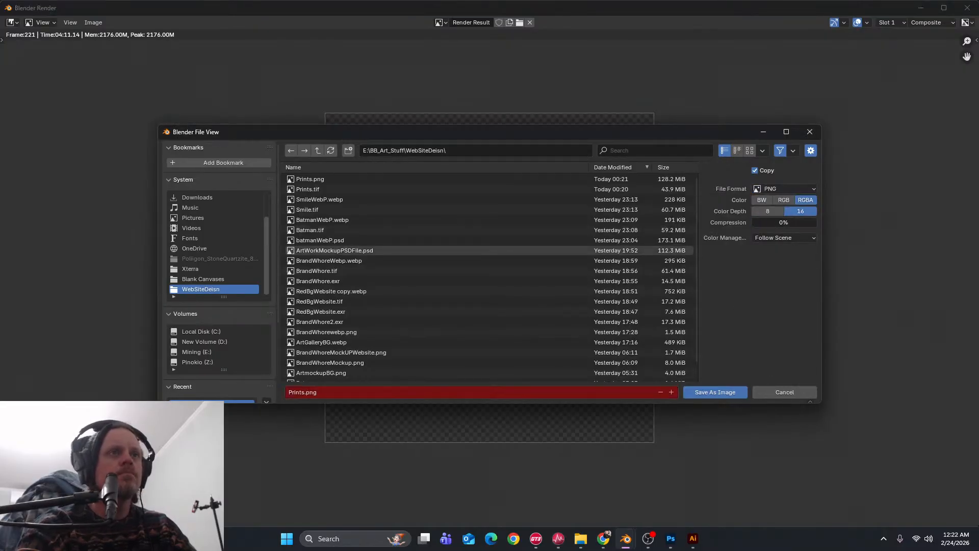
pyautogui.click(710, 396)
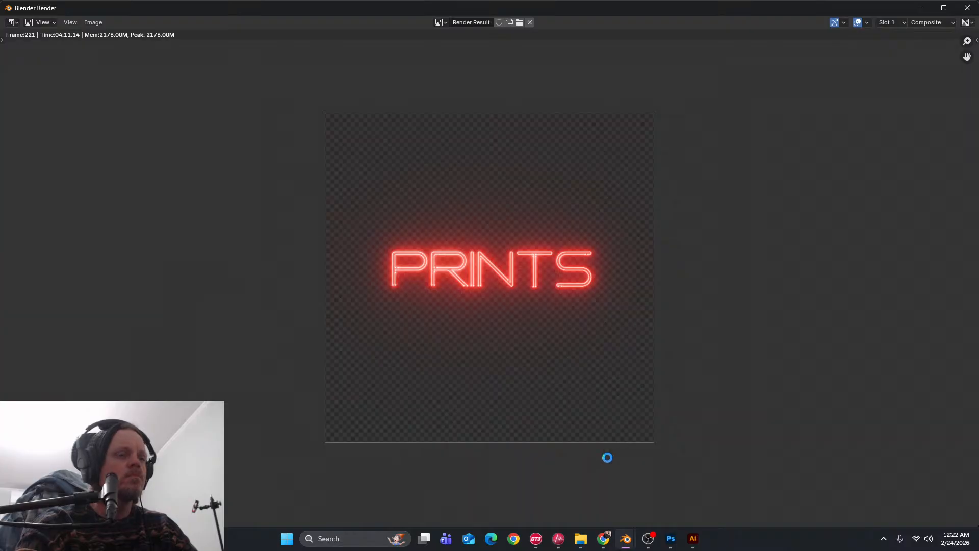
# Switch to Photoshop and place Prints.png as an embedded layer above the black layer in the Prints.tif document
pyautogui.click(670, 539)
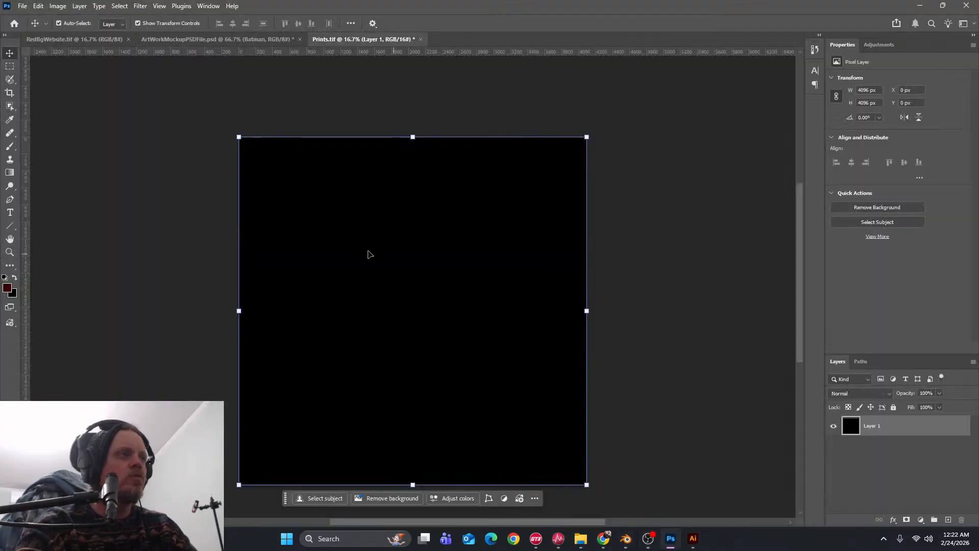
pyautogui.click(22, 6)
pyautogui.click(75, 219)
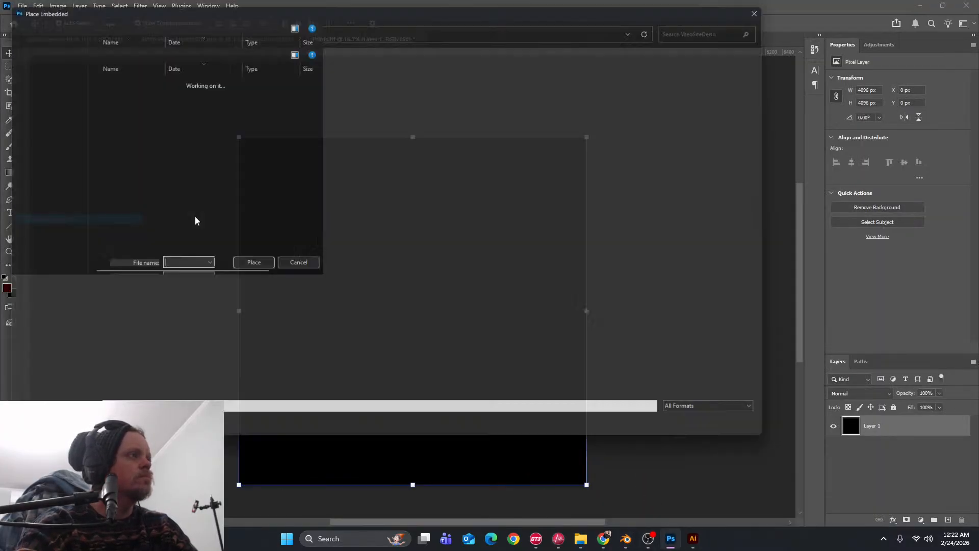
pyautogui.click(153, 81)
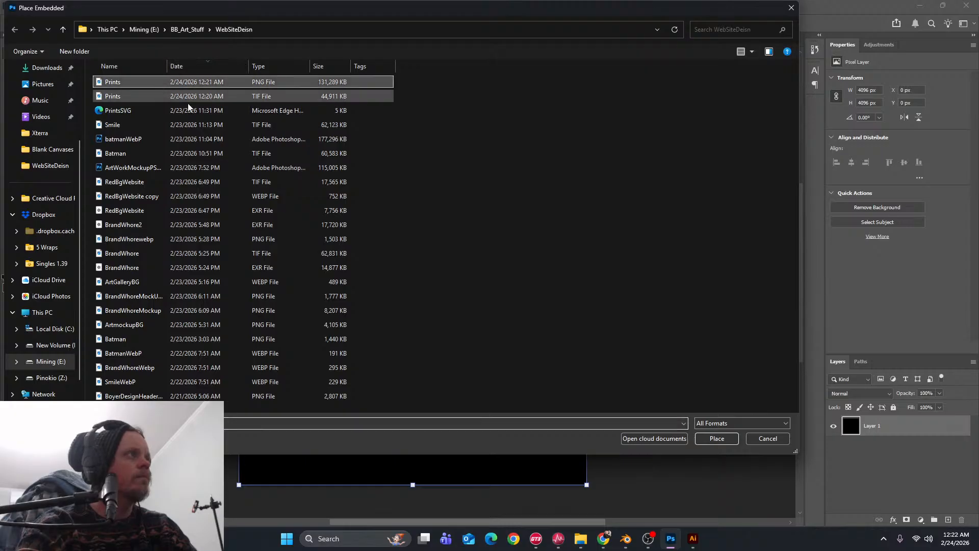
pyautogui.click(716, 438)
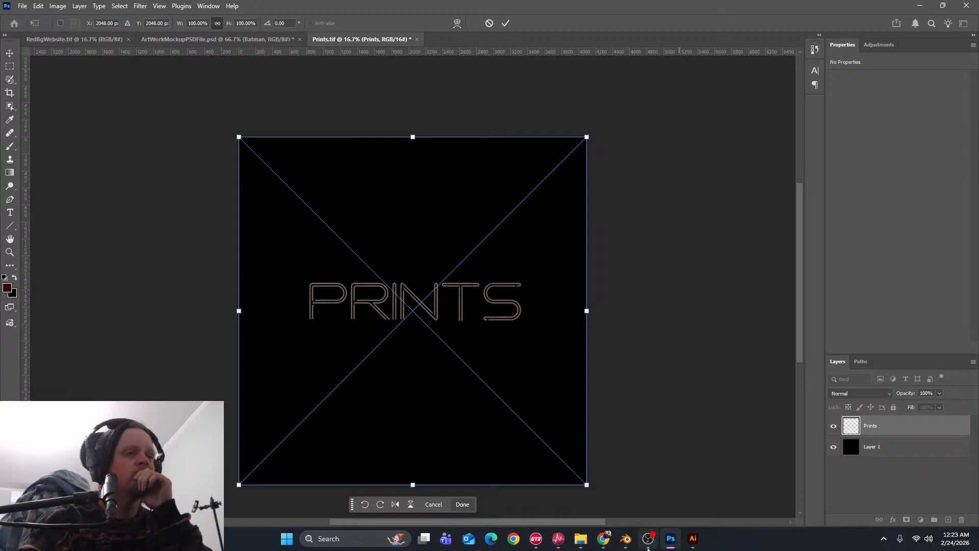
# Examine the neon PRINTS lettering in Blender's Shading workspace, from an angle and up close through the camera
pyautogui.moveTo(621, 545)
pyautogui.click(574, 497)
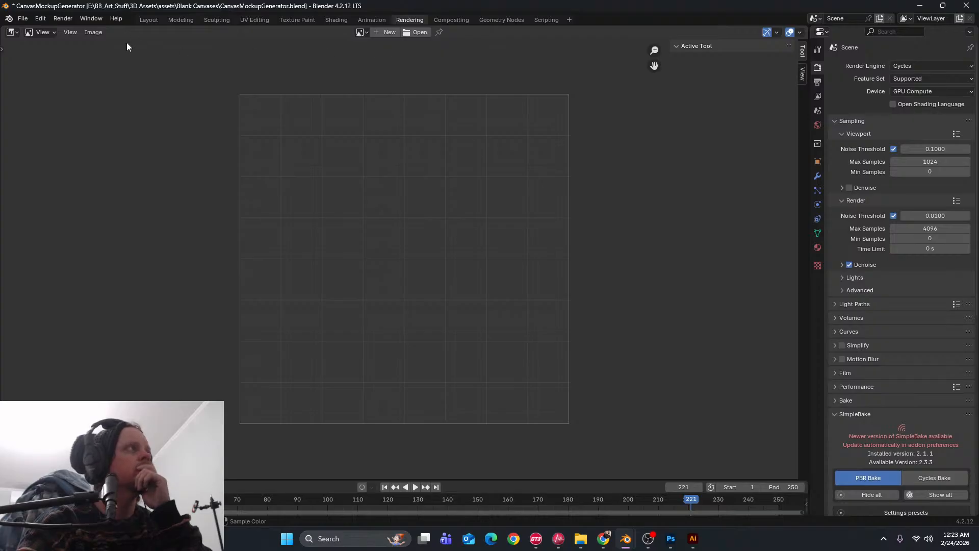
pyautogui.click(331, 20)
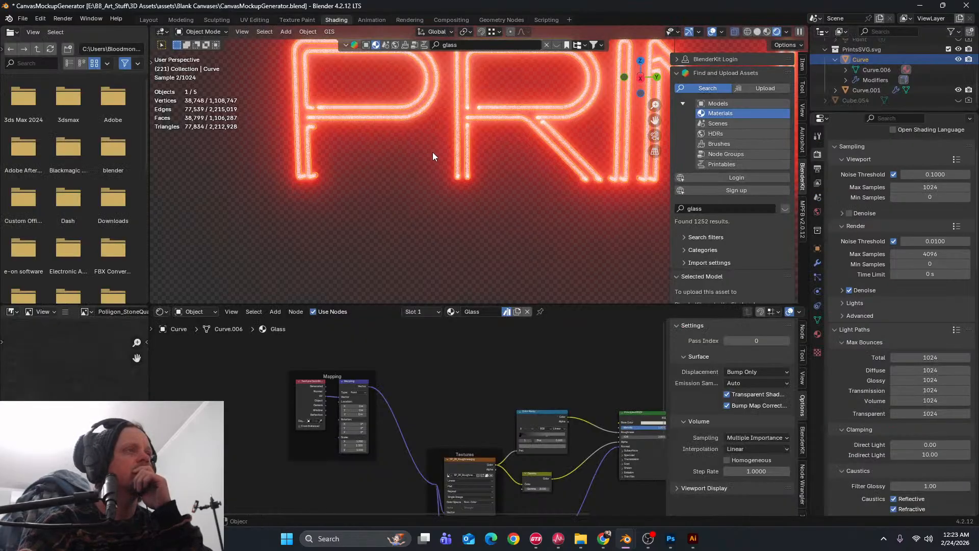
pyautogui.scroll(1, 434, 149)
pyautogui.scroll(-4, 434, 149)
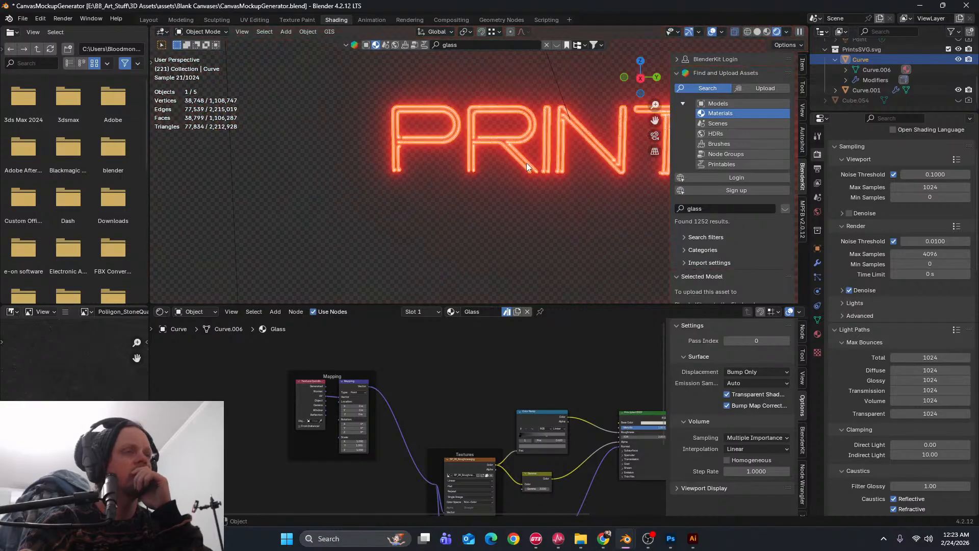
pyautogui.moveTo(501, 160); pyautogui.dragTo(603, 157, button='middle')
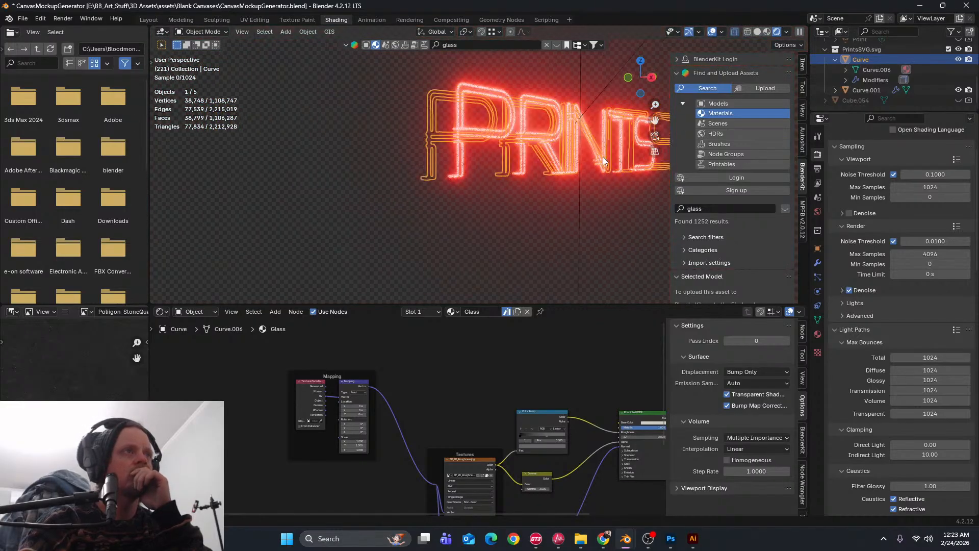
pyautogui.click(655, 136)
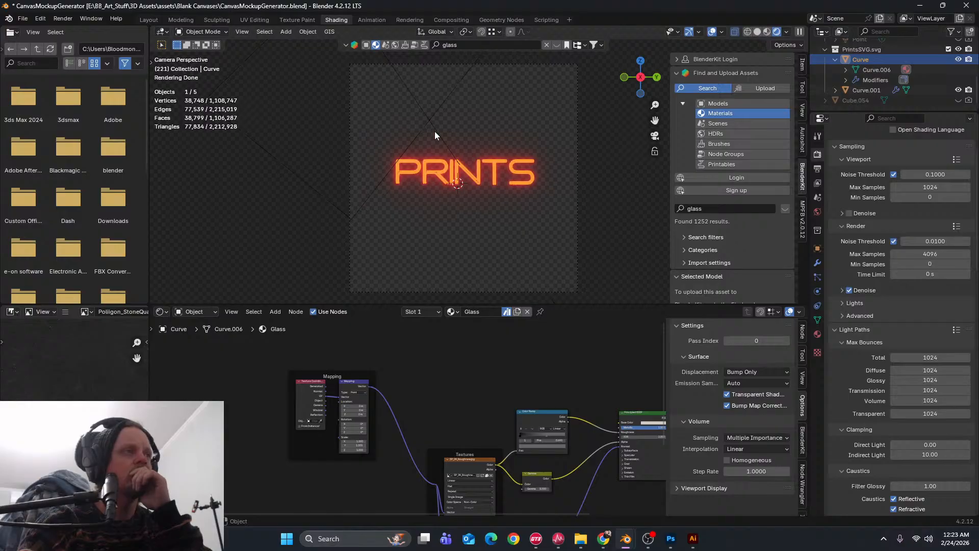
pyautogui.click(435, 130)
pyautogui.scroll(5, 533, 129)
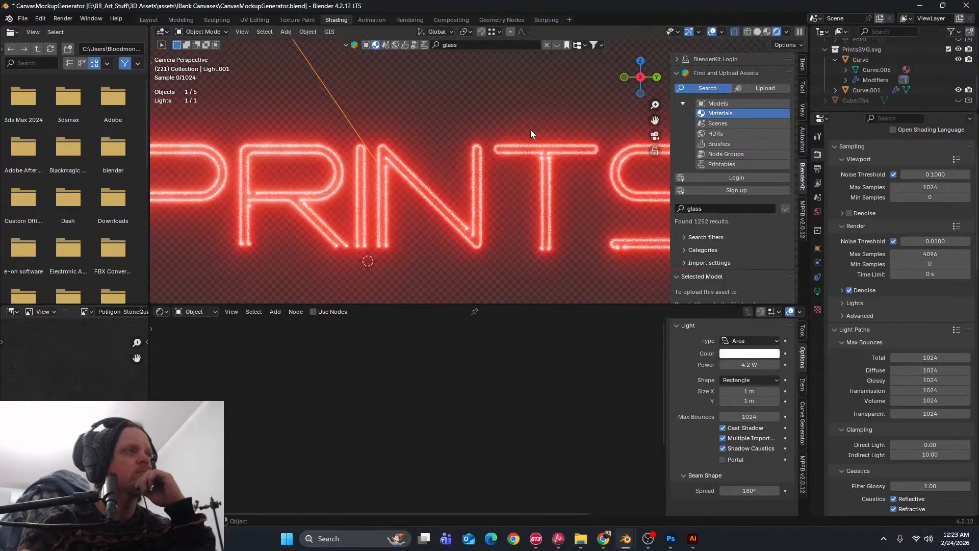
pyautogui.scroll(-5, 518, 129)
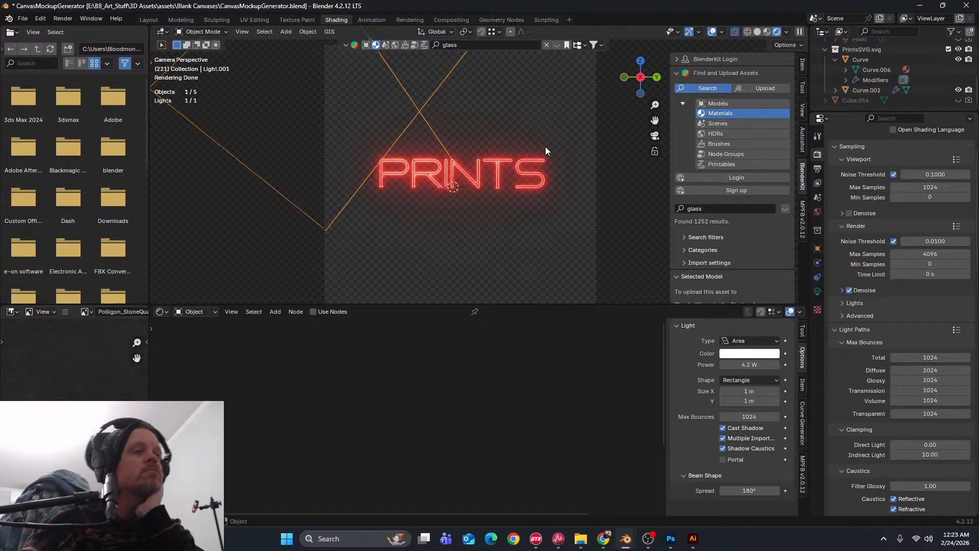
pyautogui.scroll(5, 395, 161)
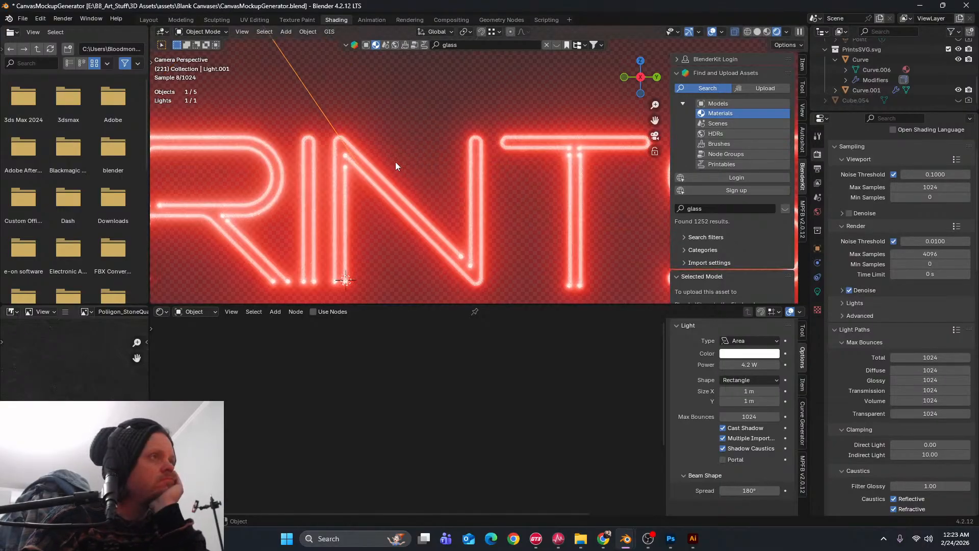
pyautogui.scroll(-3, 397, 163)
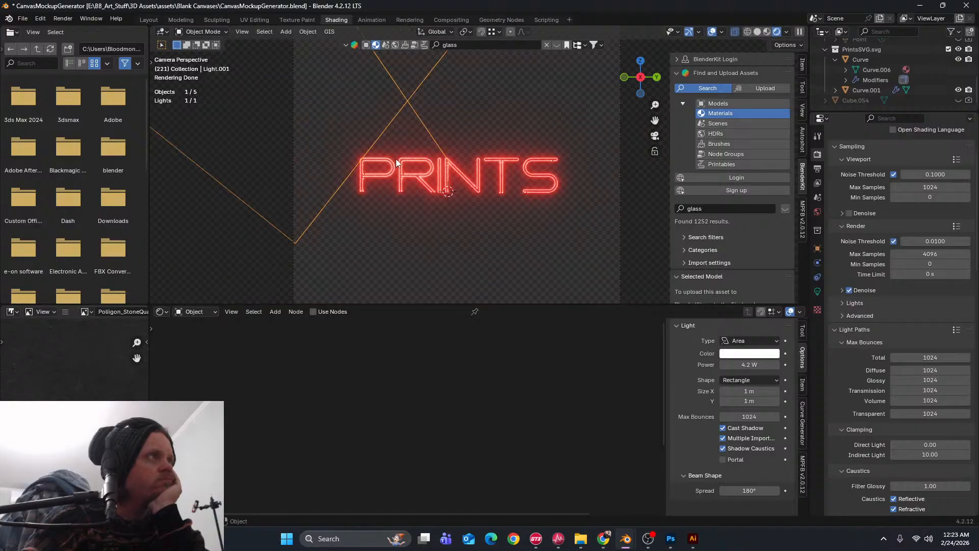
# Render the scene's current frame and save a copy over Prints.tif as a 16-bit RGBA TIFF with Deflate compression
pyautogui.click(63, 19)
pyautogui.click(76, 30)
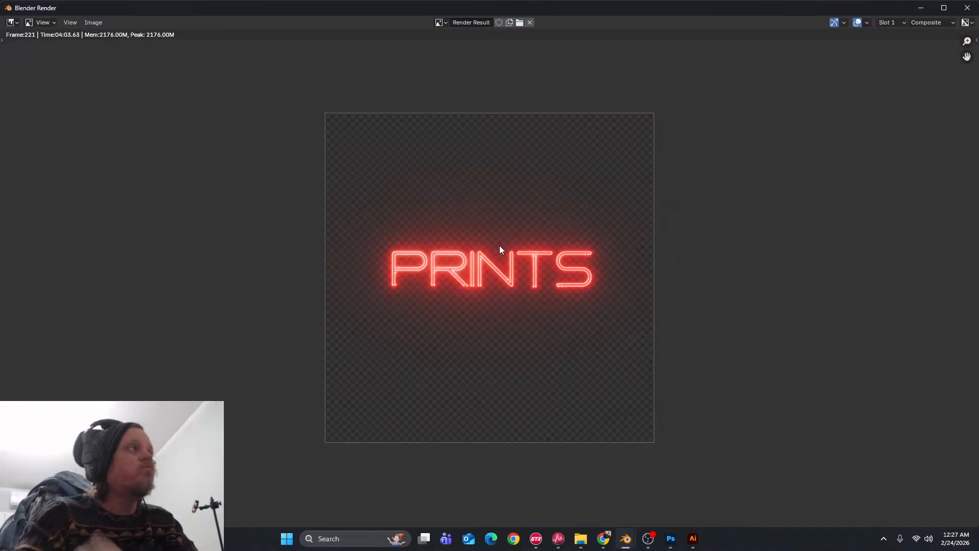
pyautogui.click(93, 23)
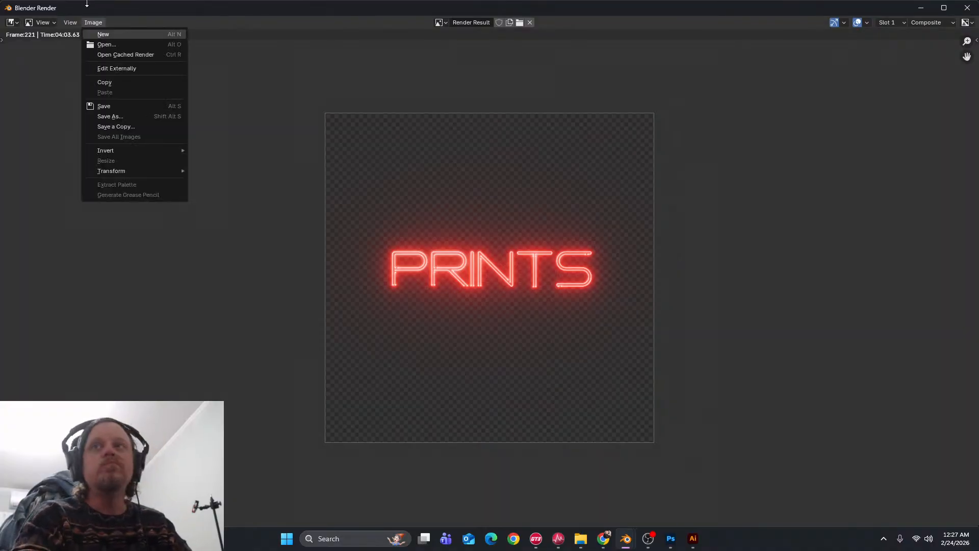
pyautogui.click(93, 23)
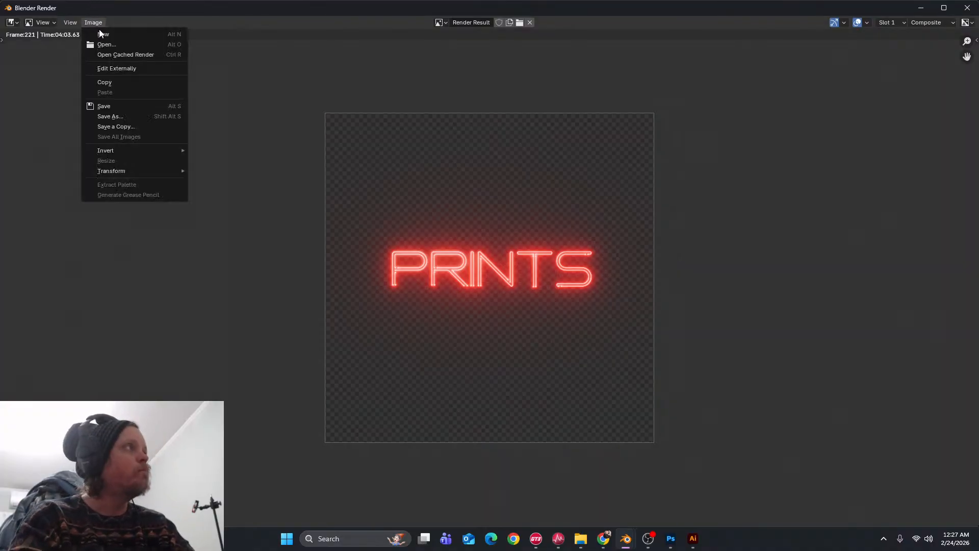
pyautogui.click(128, 126)
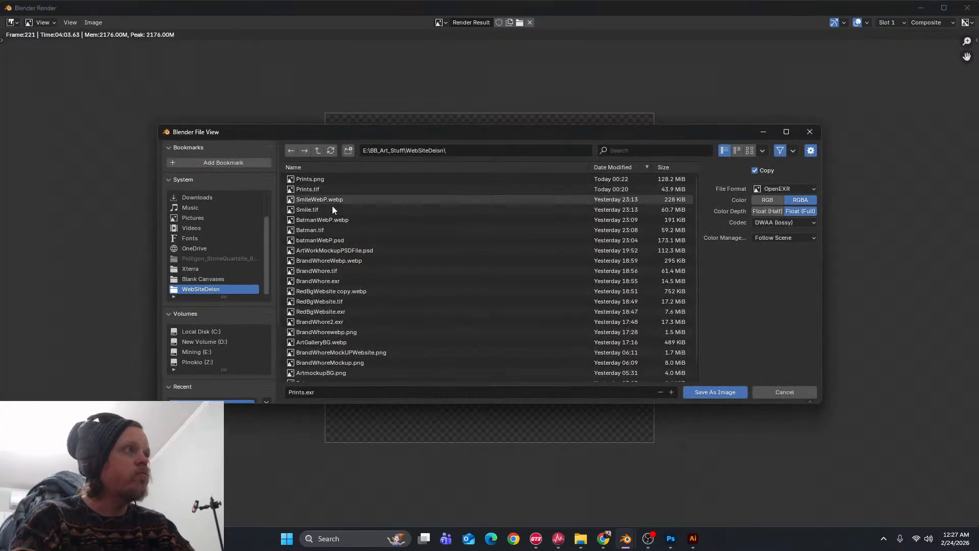
pyautogui.click(772, 189)
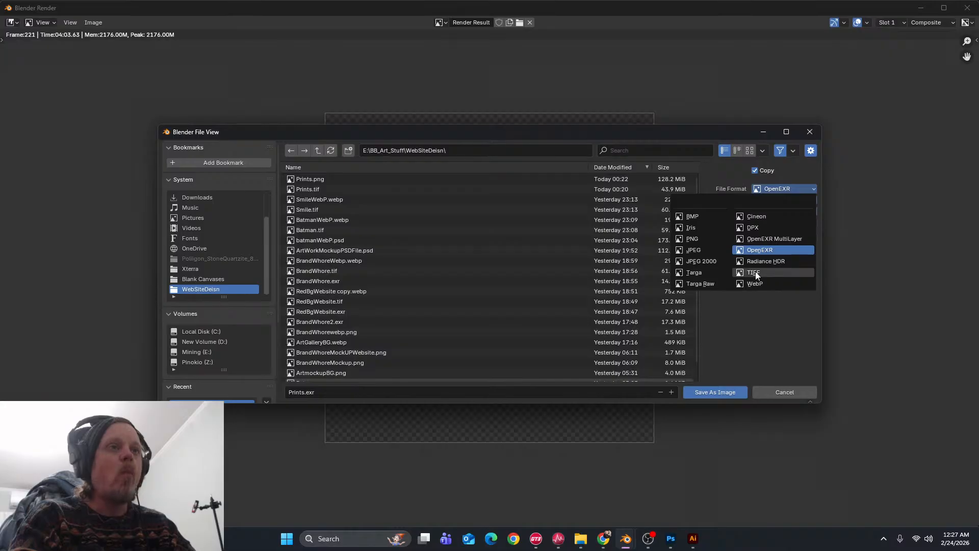
pyautogui.click(755, 273)
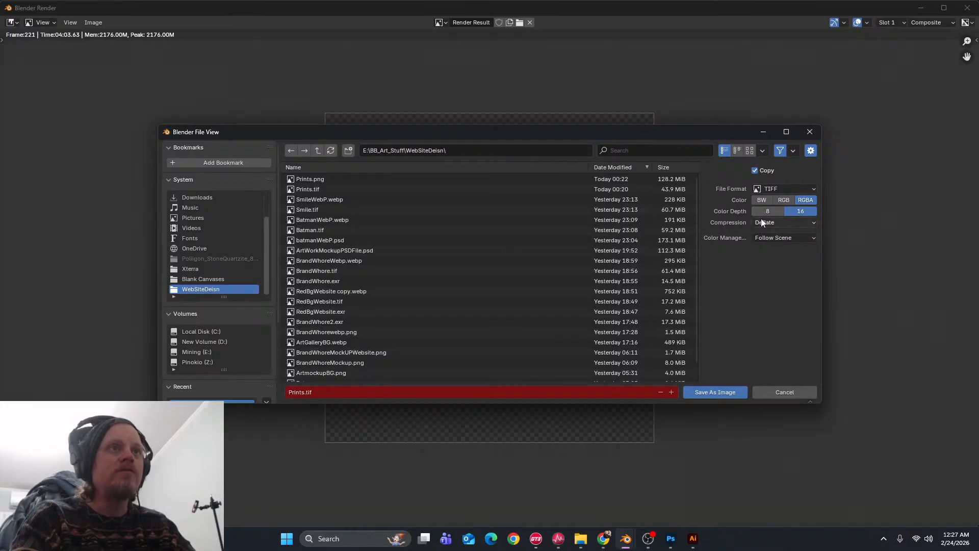
pyautogui.click(713, 395)
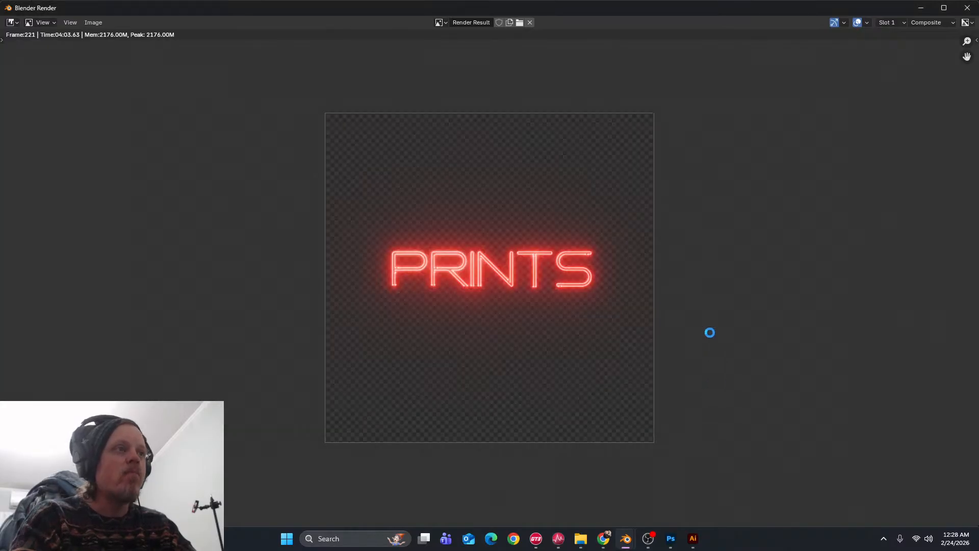
# Switch to Photoshop, commit the pending Prints.png placement, and place Prints.tif as another embedded layer on top
pyautogui.click(671, 540)
pyautogui.click(23, 5)
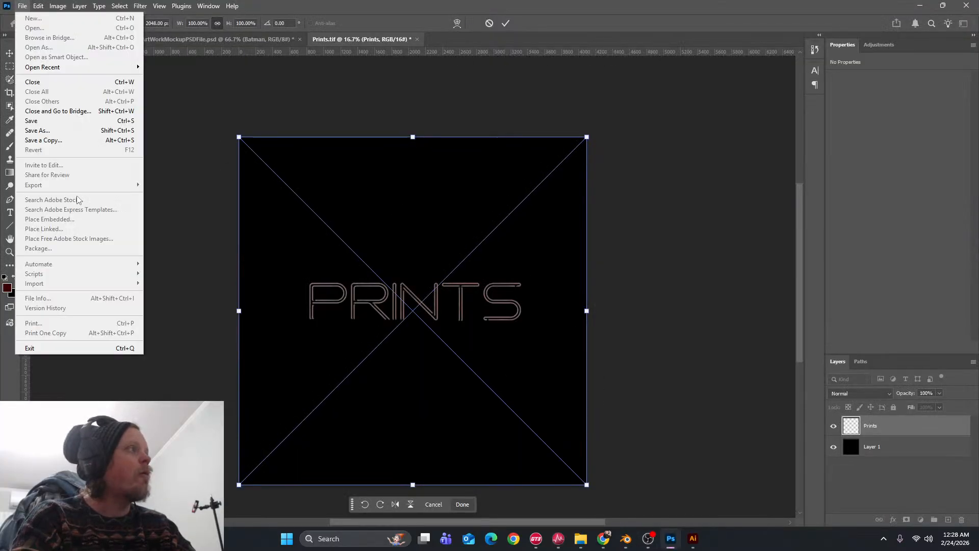
pyautogui.click(201, 246)
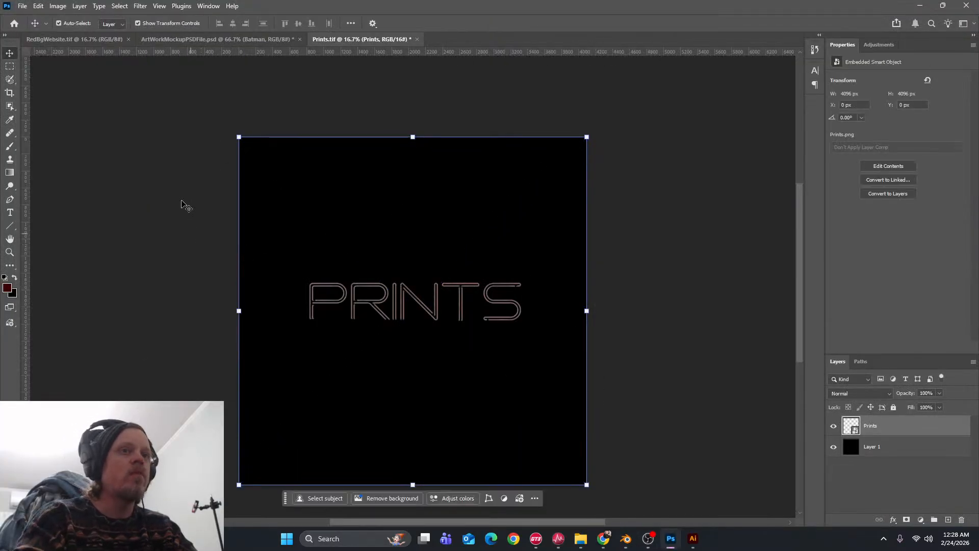
pyautogui.click(22, 6)
pyautogui.click(83, 219)
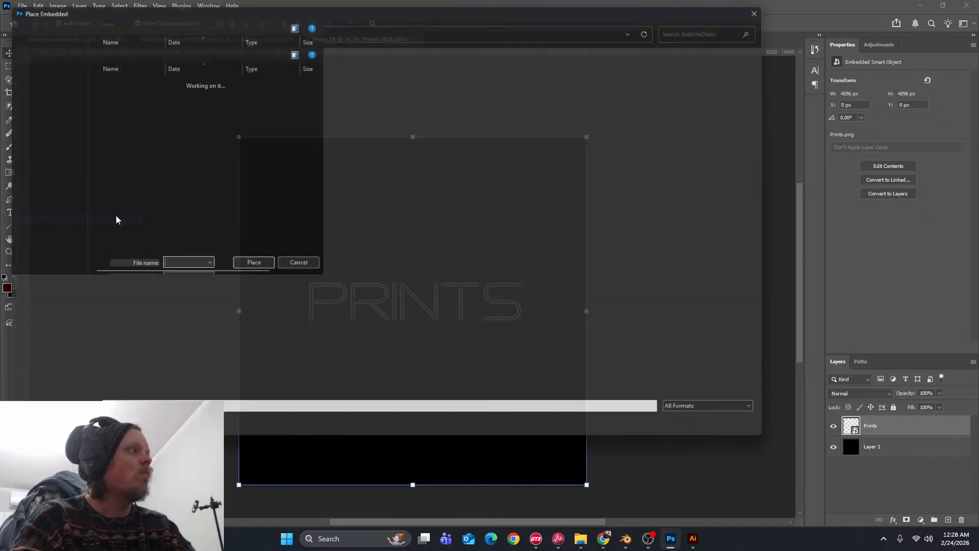
pyautogui.click(277, 98)
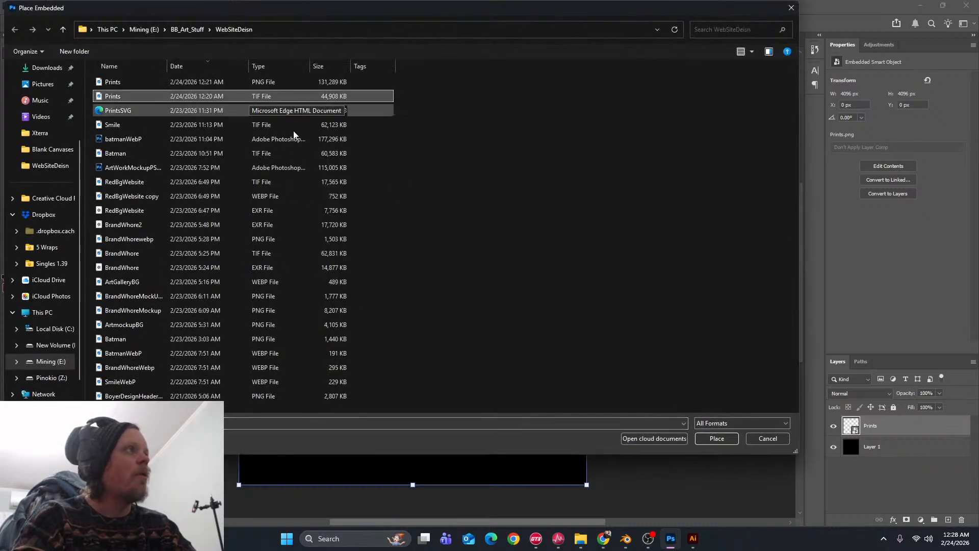
pyautogui.click(708, 438)
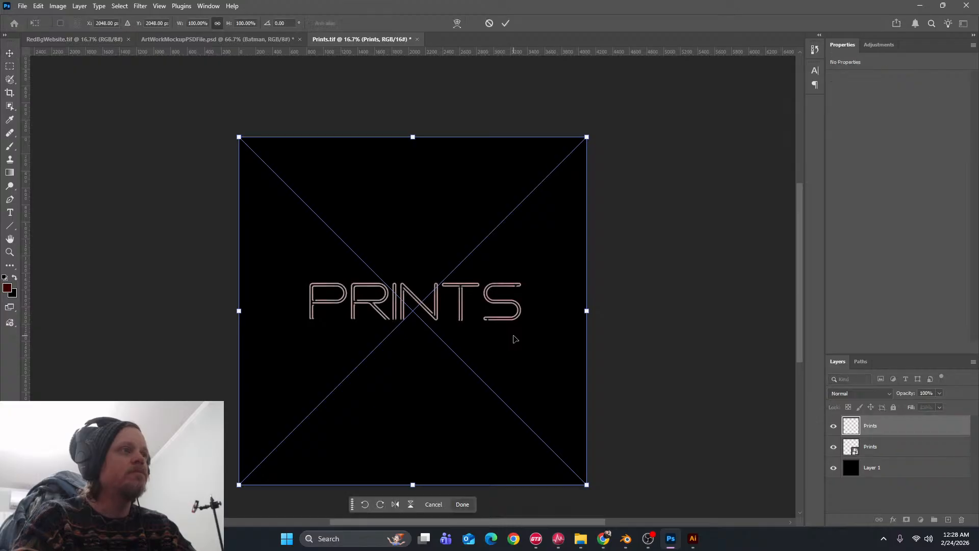
pyautogui.press('Return')
# Delete both placed Prints layers, keeping only the black Layer 1
pyautogui.click(870, 448)
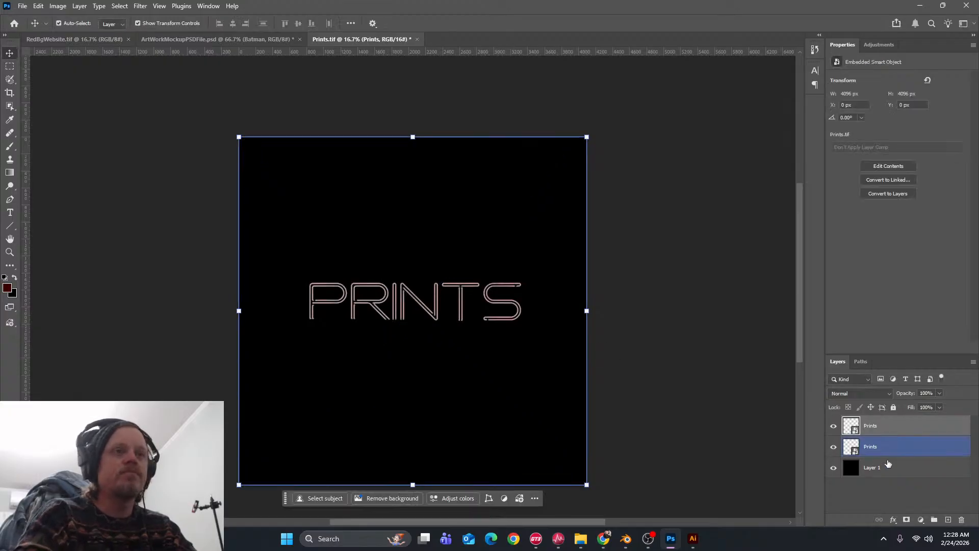
pyautogui.click(883, 446)
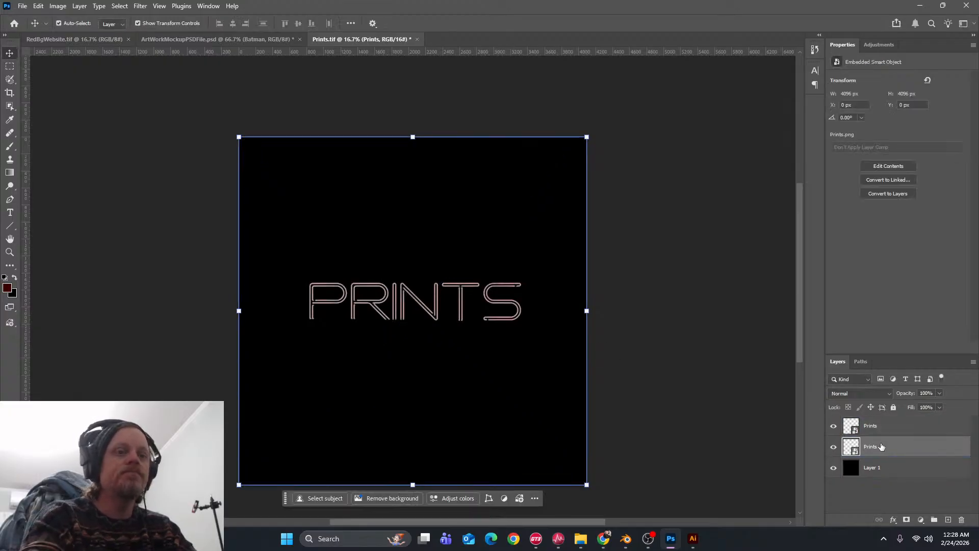
pyautogui.press('Delete')
pyautogui.click(881, 429)
pyautogui.press('Delete')
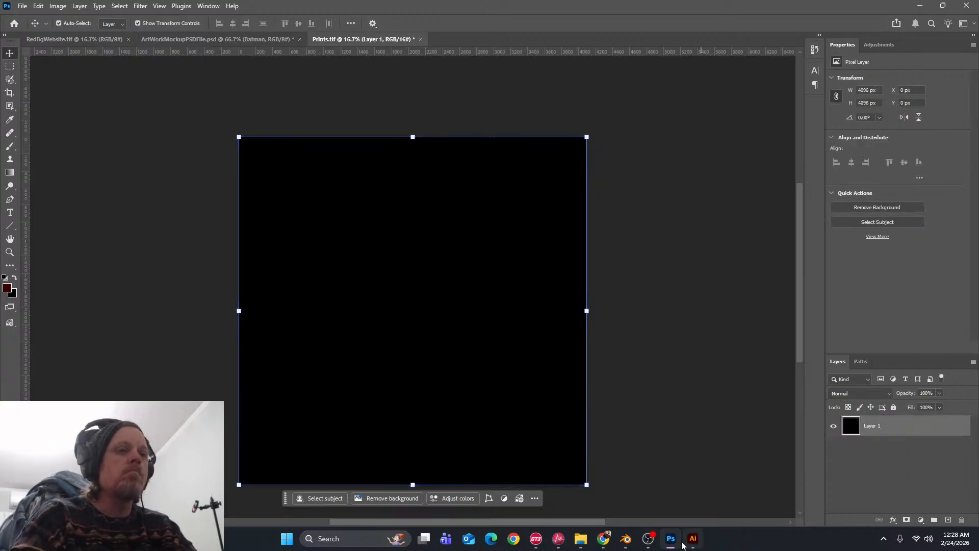
# Switch to Blender's render window and save the finished render over Prints.tif again as a 16-bit RGBA TIFF
pyautogui.moveTo(626, 539)
pyautogui.click(658, 495)
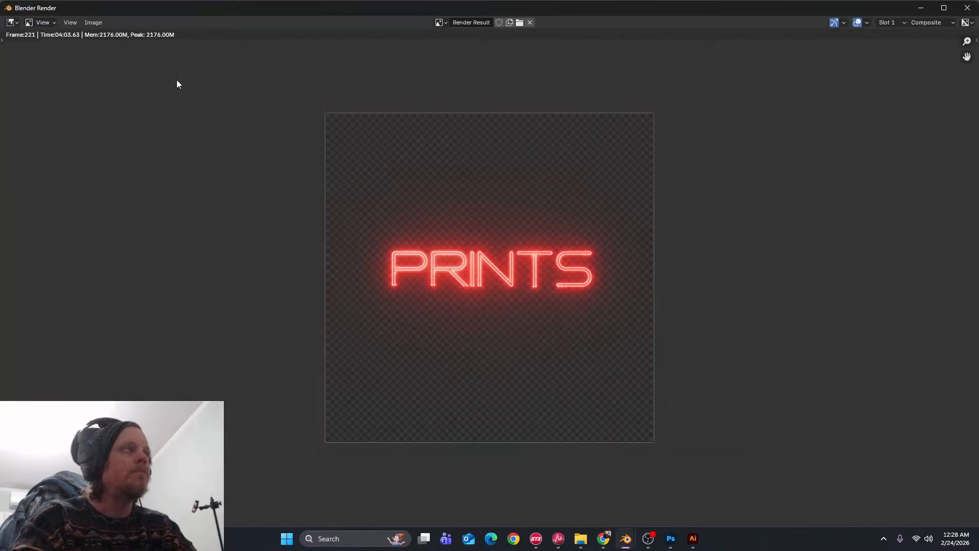
pyautogui.click(95, 23)
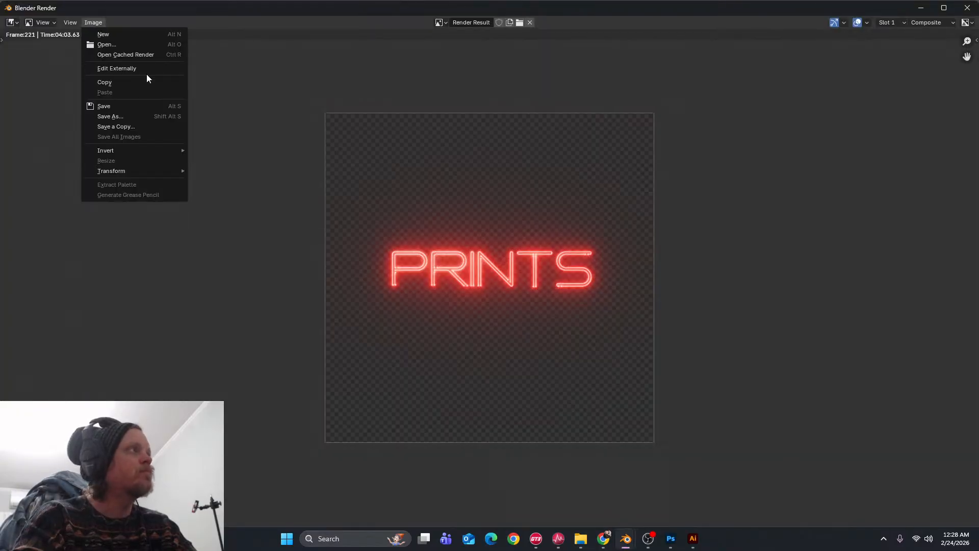
pyautogui.click(142, 117)
pyautogui.click(788, 189)
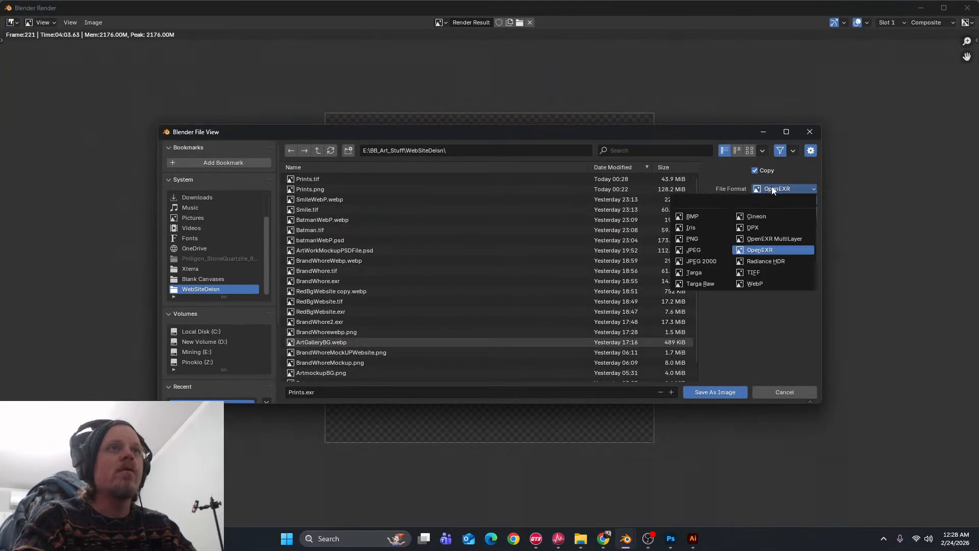
pyautogui.click(769, 276)
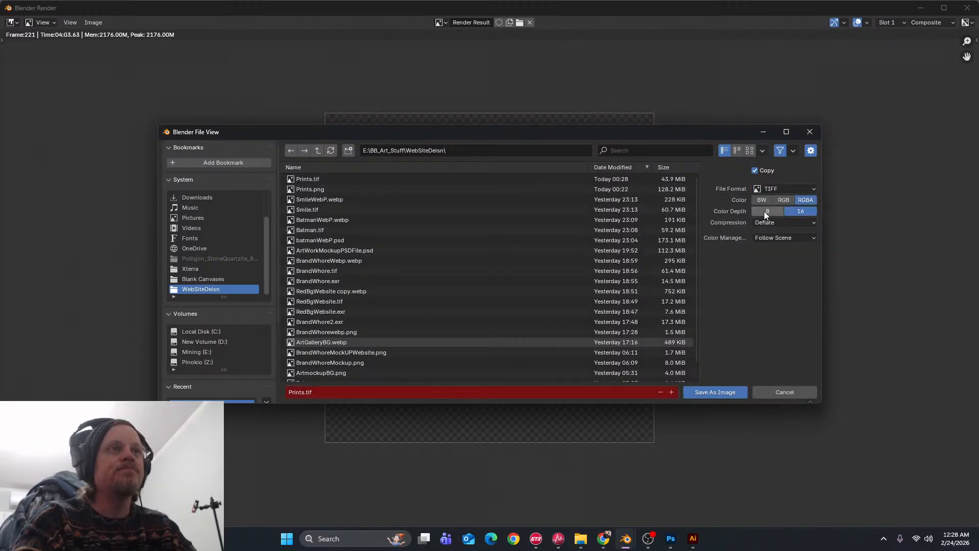
pyautogui.click(721, 390)
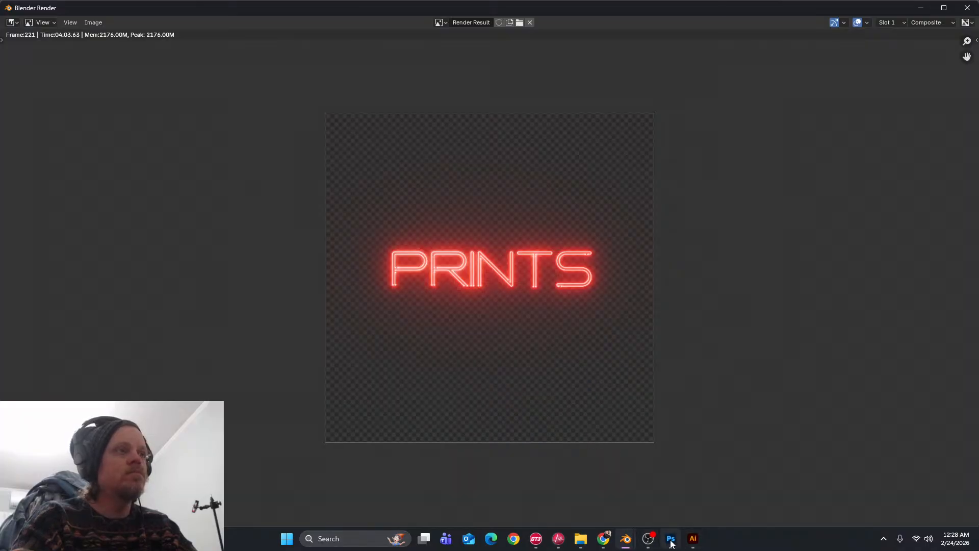
pyautogui.moveTo(697, 545)
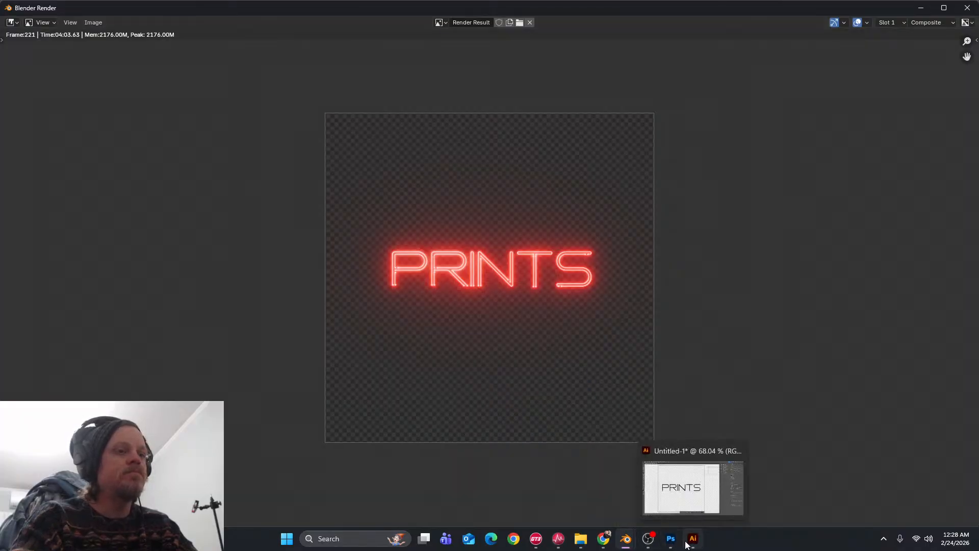
pyautogui.moveTo(626, 539)
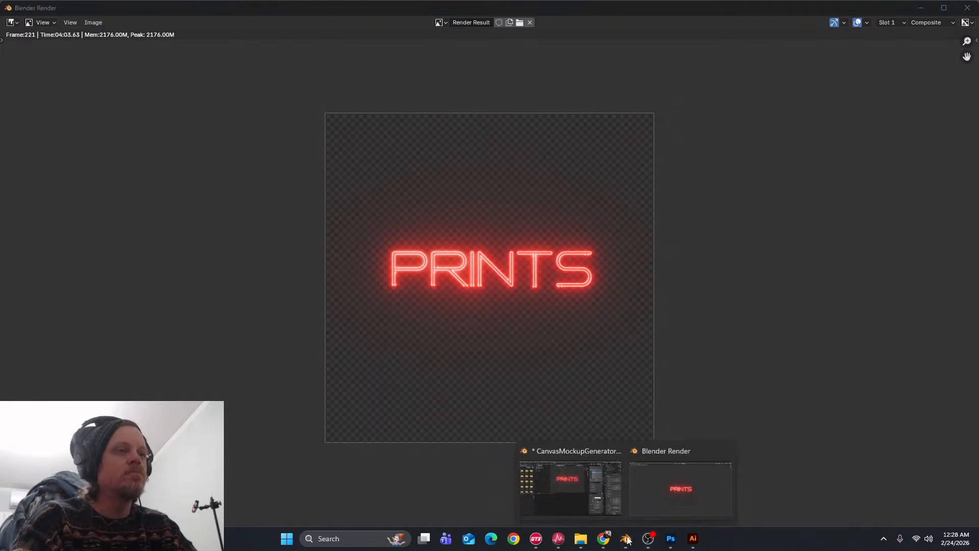
# Save the PRINTS render from Blender's render window over Prints.png as a 16-bit RGBA PNG
pyautogui.click(667, 498)
pyautogui.click(93, 23)
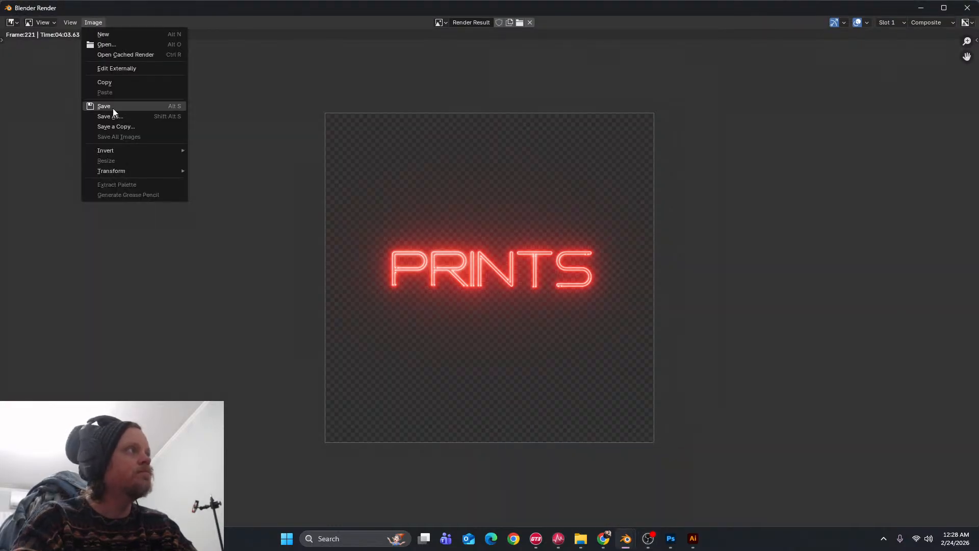
pyautogui.click(114, 108)
pyautogui.click(784, 189)
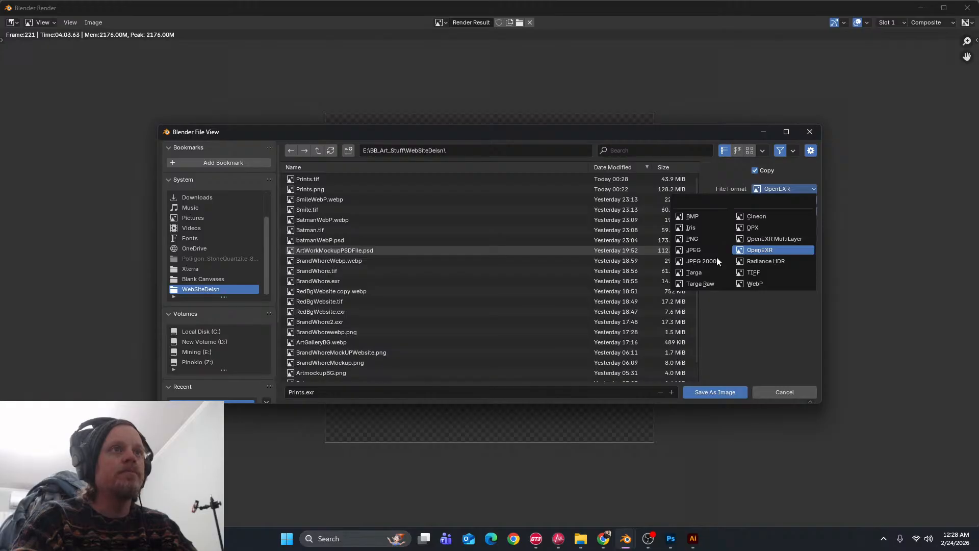
pyautogui.click(689, 238)
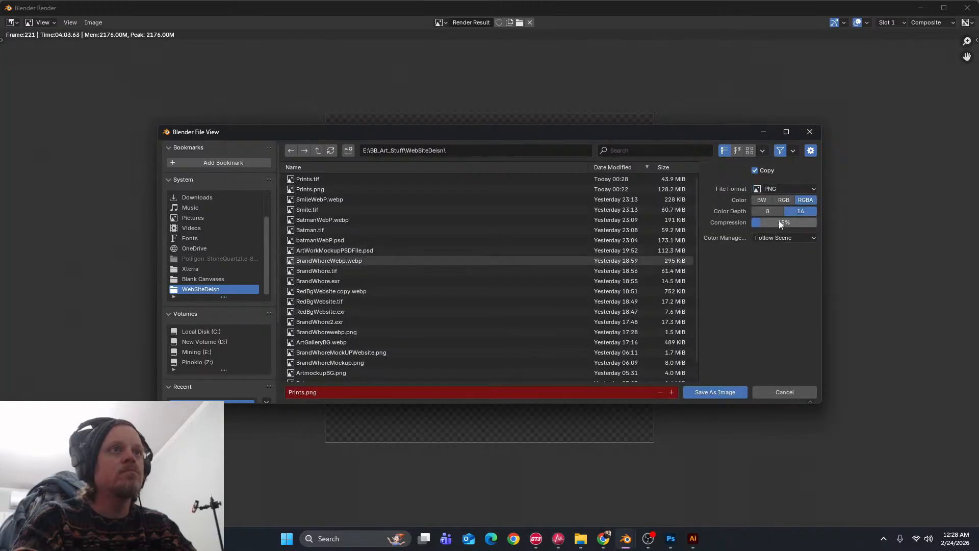
pyautogui.click(716, 392)
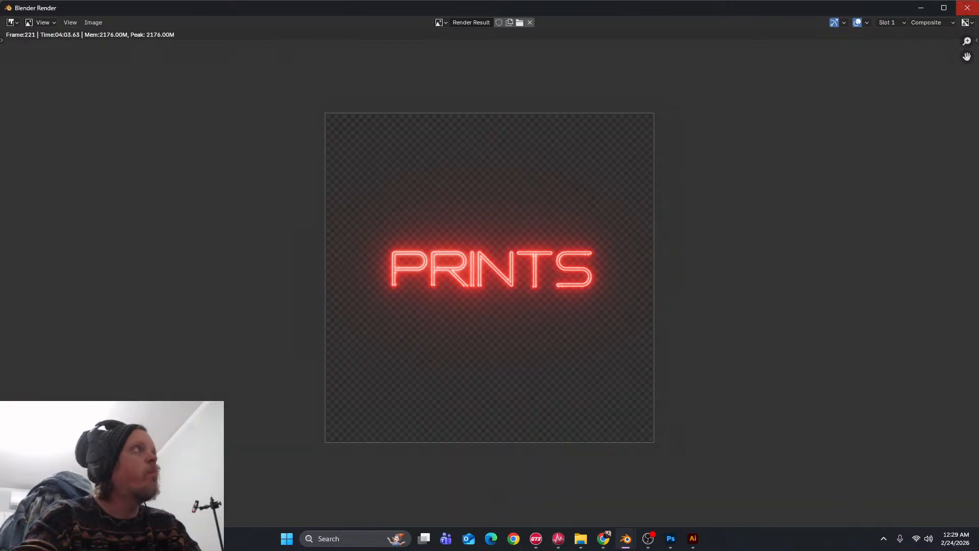
pyautogui.click(86, 22)
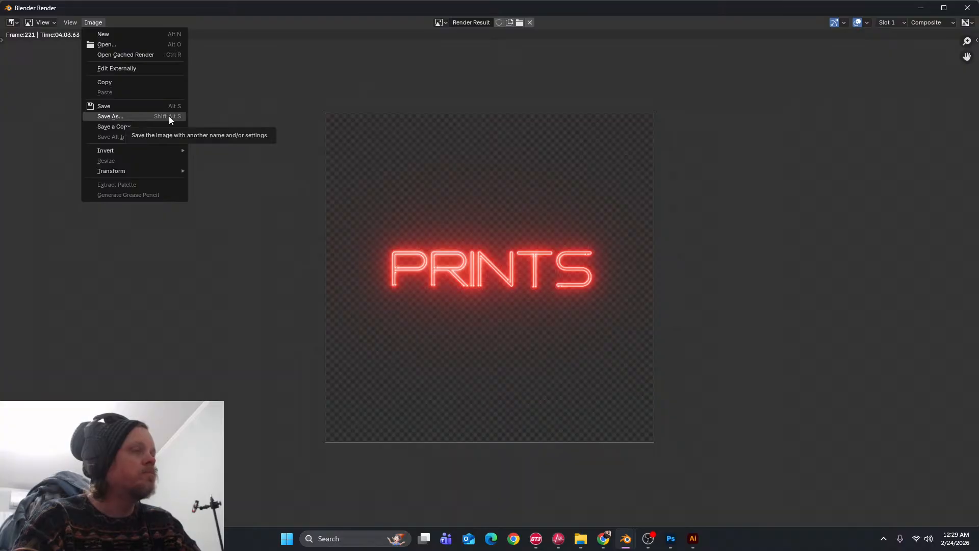
# Switch to Photoshop and place Prints.png as an embedded layer above the black Layer 1, committing the placement
pyautogui.click(671, 539)
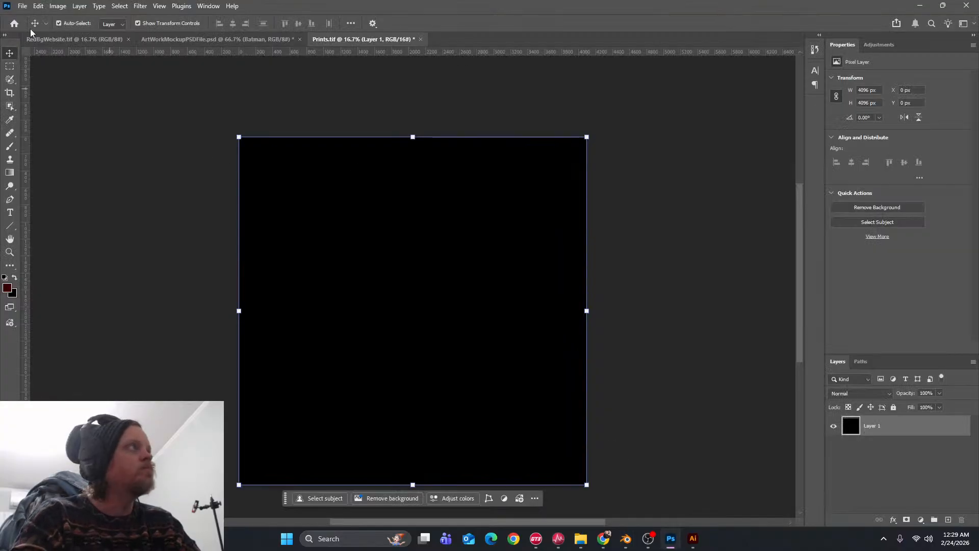
pyautogui.click(22, 6)
pyautogui.click(56, 220)
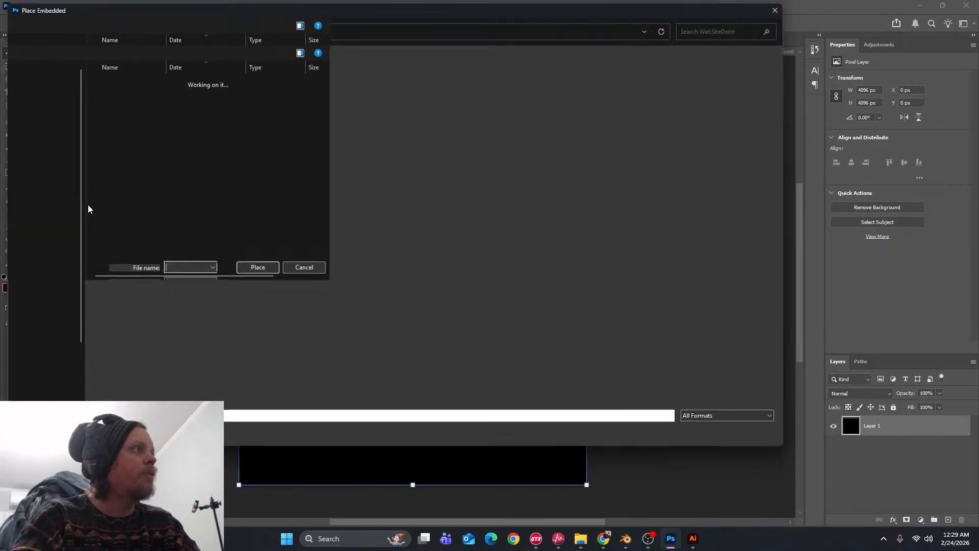
pyautogui.press('Return')
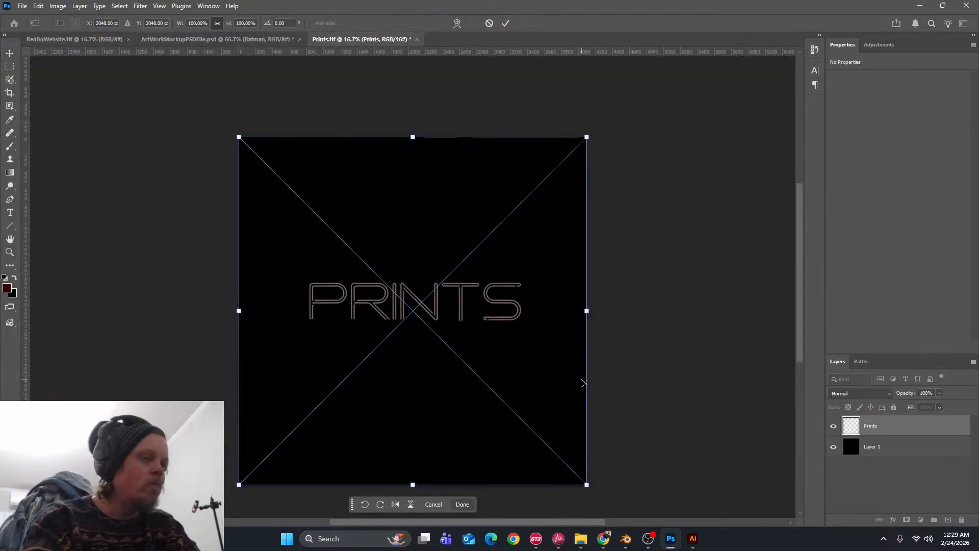
pyautogui.press('Return')
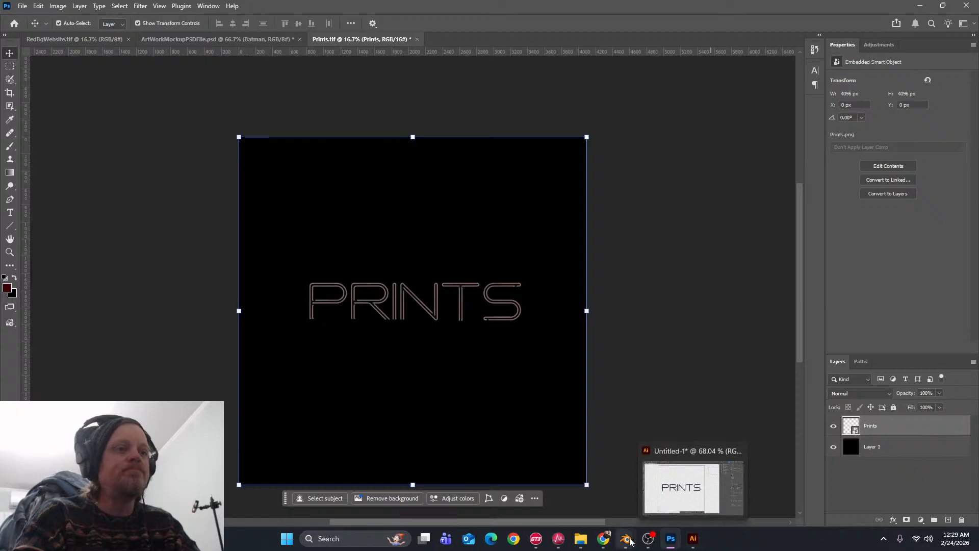
# Return to Blender, close the render window and bring up the main scene window
pyautogui.moveTo(627, 539)
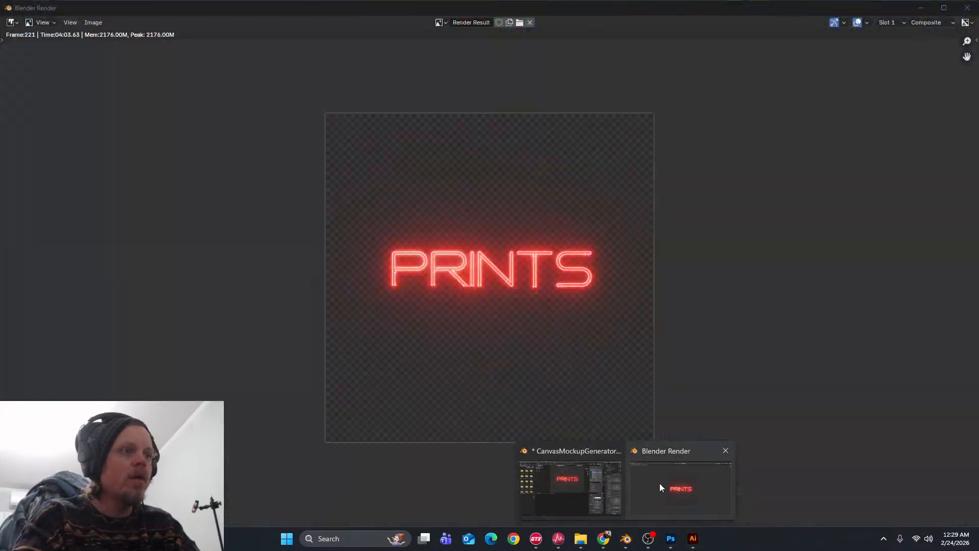
pyautogui.click(660, 484)
pyautogui.click(965, 9)
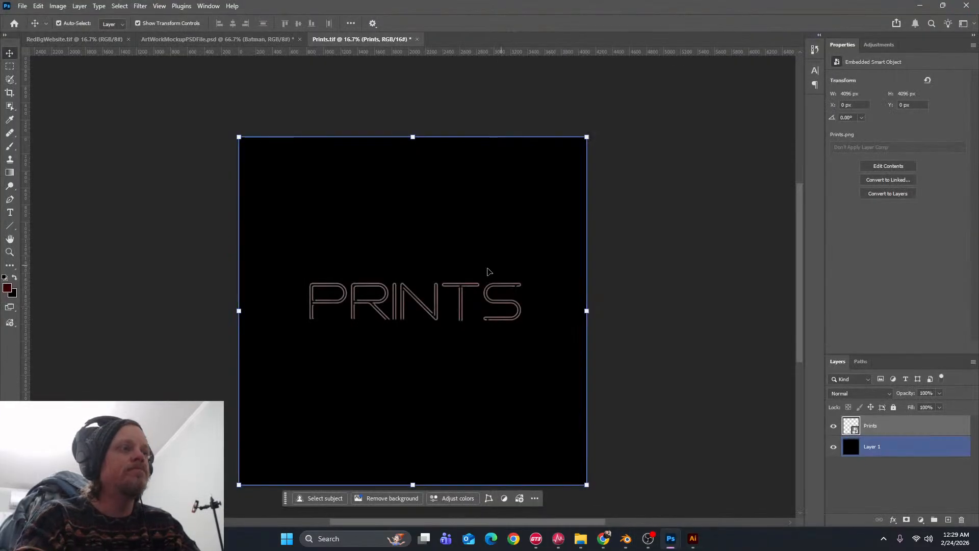
pyautogui.click(626, 538)
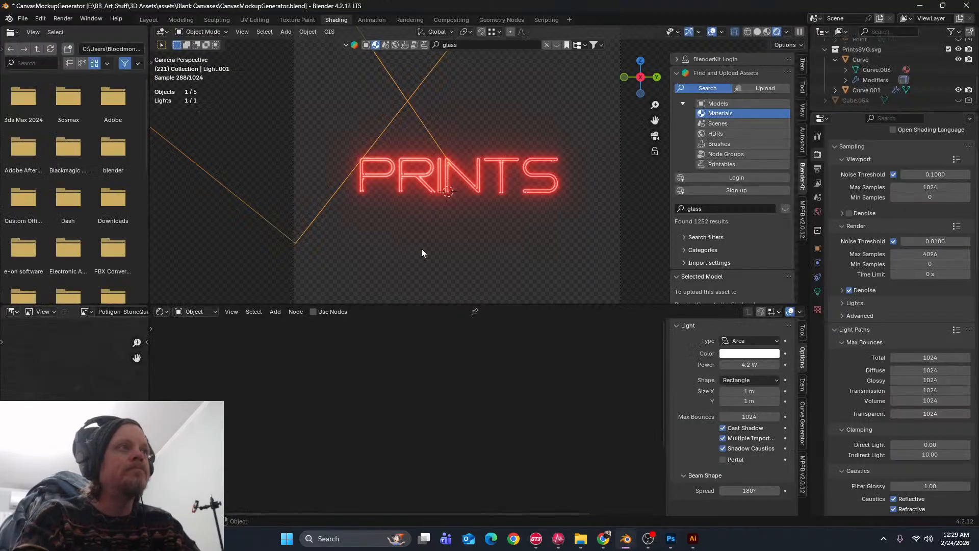
# Show Plane.001 in the viewport, hide Light.001, and select the backdrop plane behind the lettering
pyautogui.scroll(3, 910, 89)
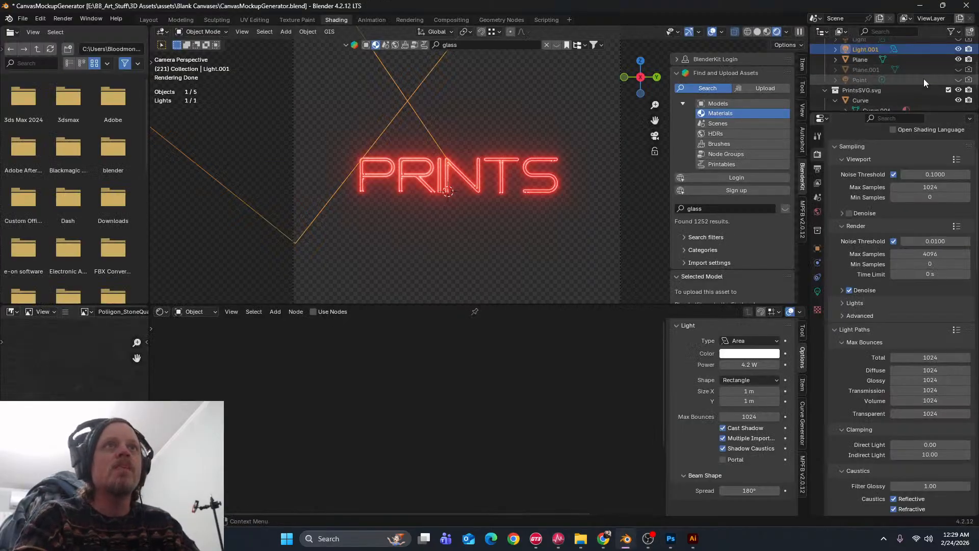
pyautogui.click(959, 70)
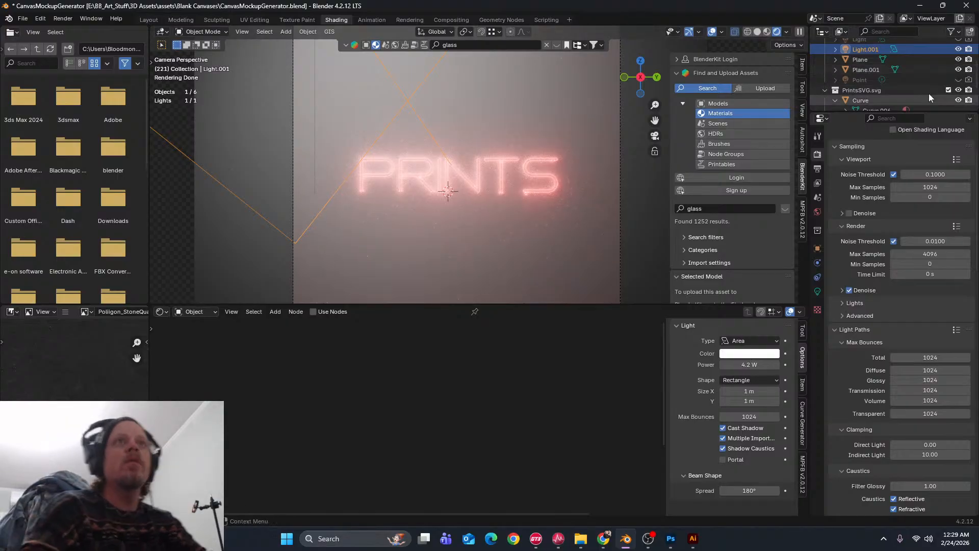
pyautogui.click(958, 50)
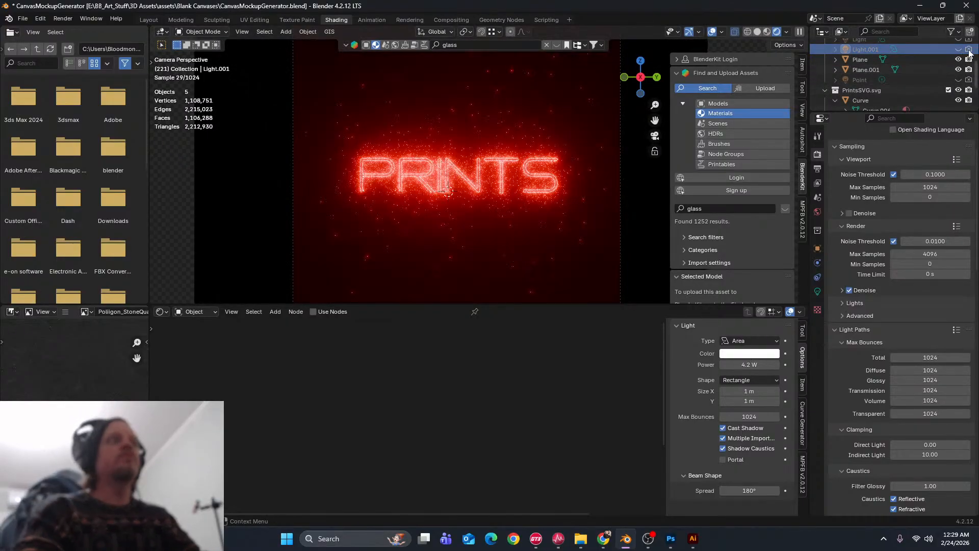
pyautogui.click(277, 147)
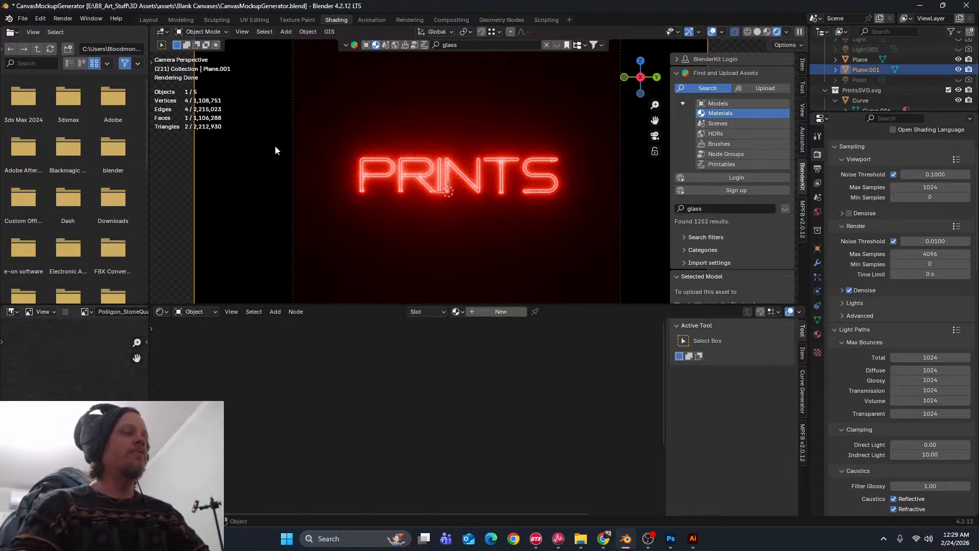
# Try Studio Light.001 world background strengths of 1, 0.9, 0.3 and 0.1 on the scene
pyautogui.press('Home')
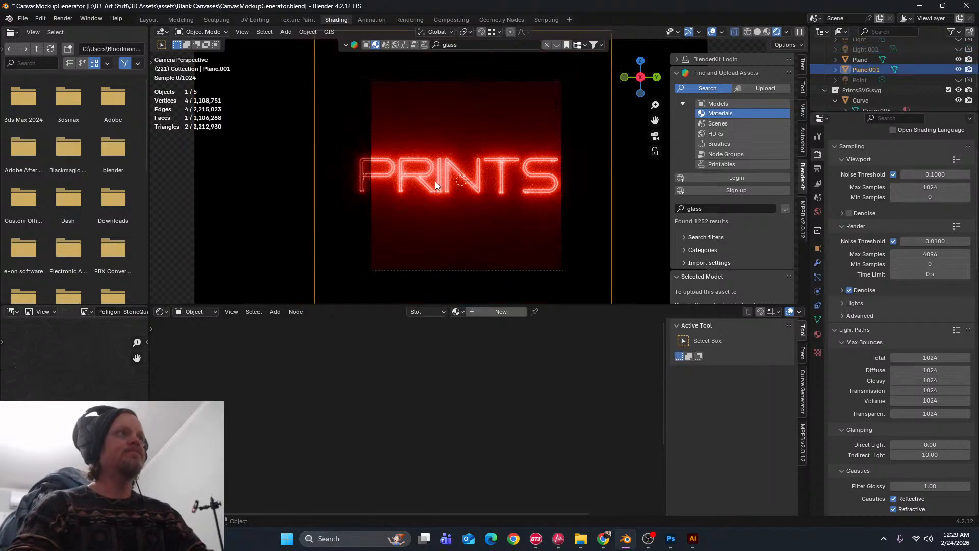
pyautogui.scroll(-2, 444, 165)
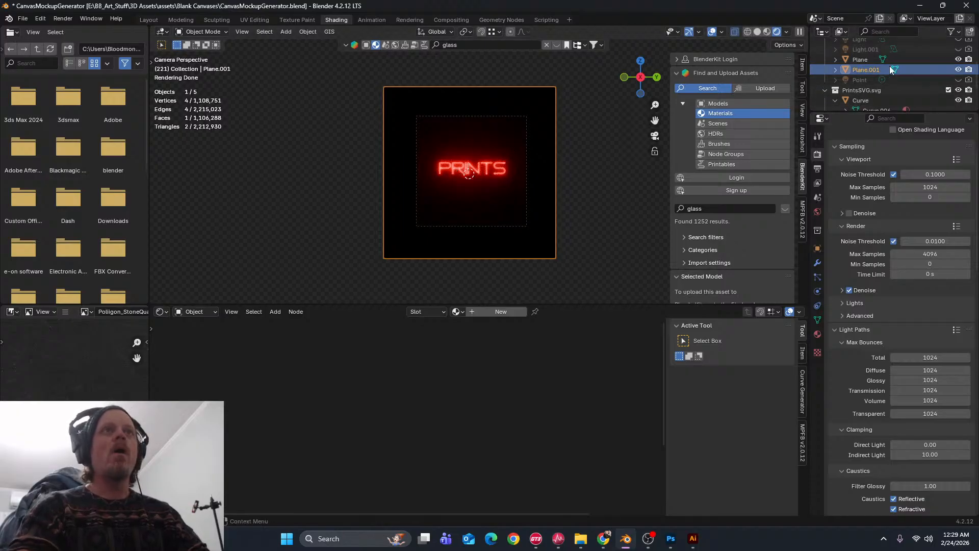
pyautogui.click(817, 211)
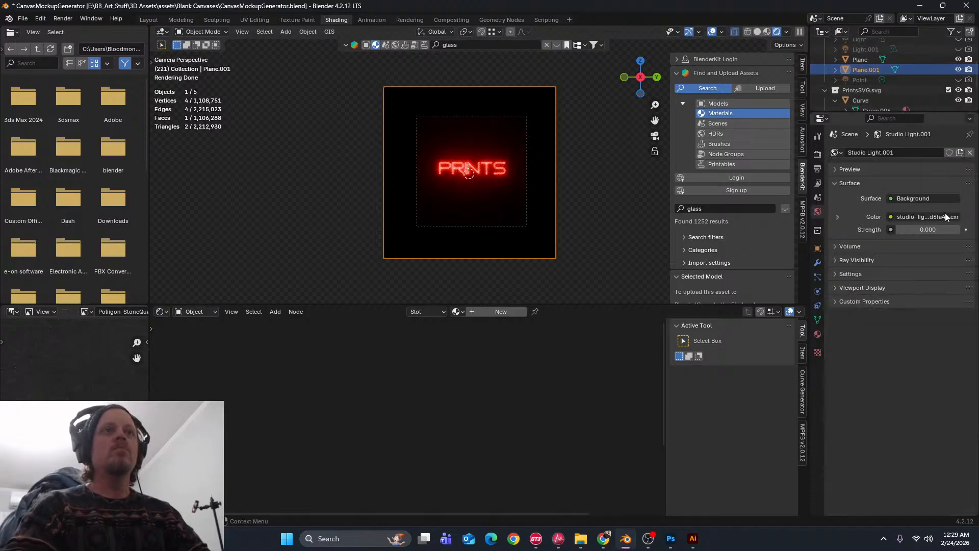
pyautogui.click(940, 229)
pyautogui.write('1')
pyautogui.press('Return')
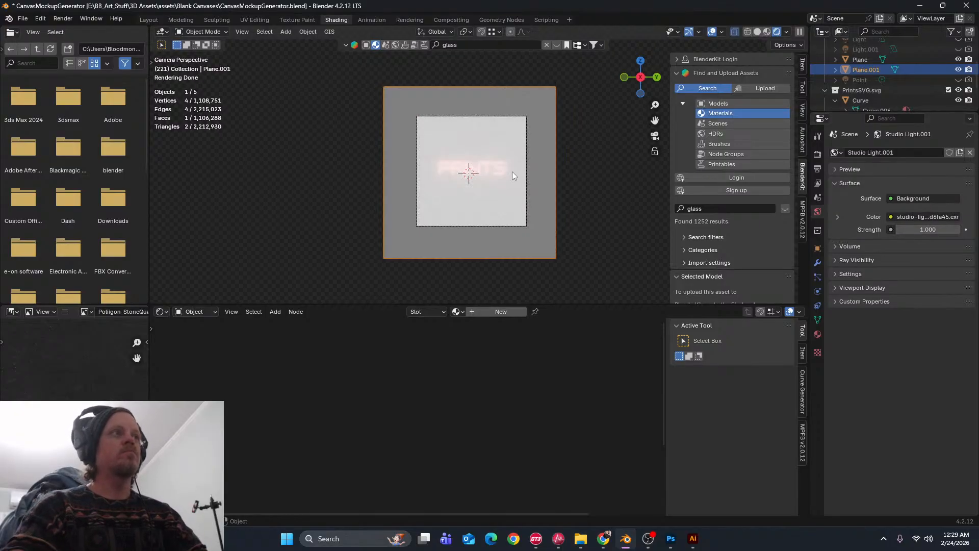
pyautogui.click(918, 229)
pyautogui.write('.9')
pyautogui.press('Return')
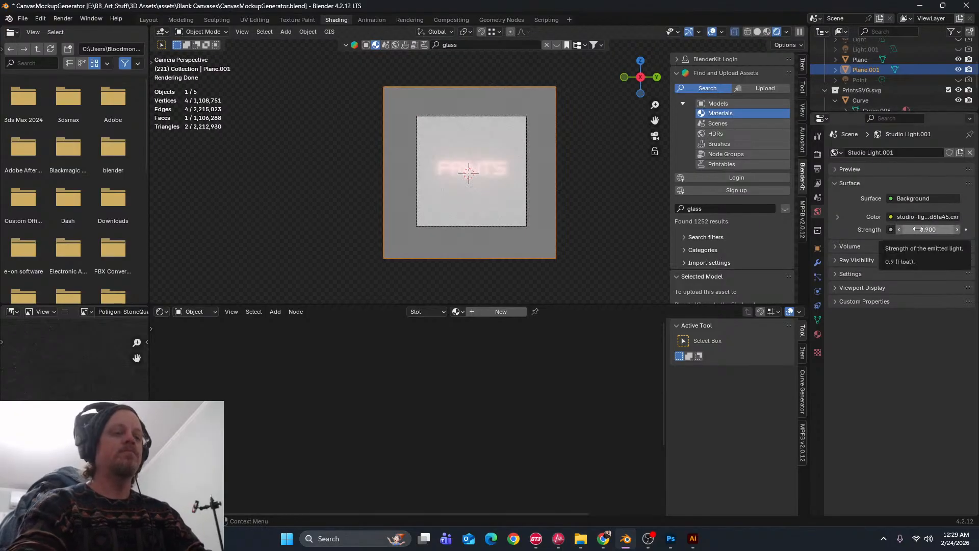
pyautogui.click(918, 230)
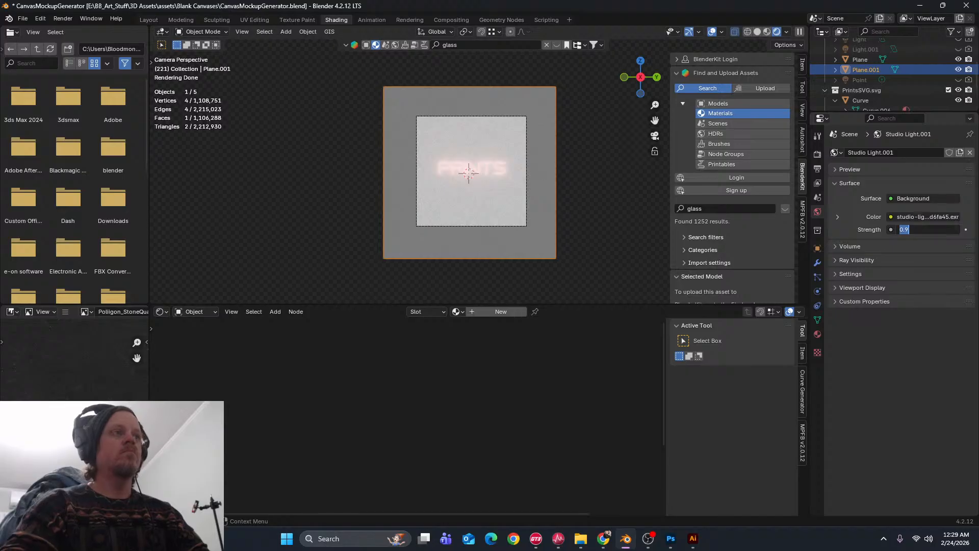
pyautogui.click(921, 230)
pyautogui.write('3')
pyautogui.press('Return')
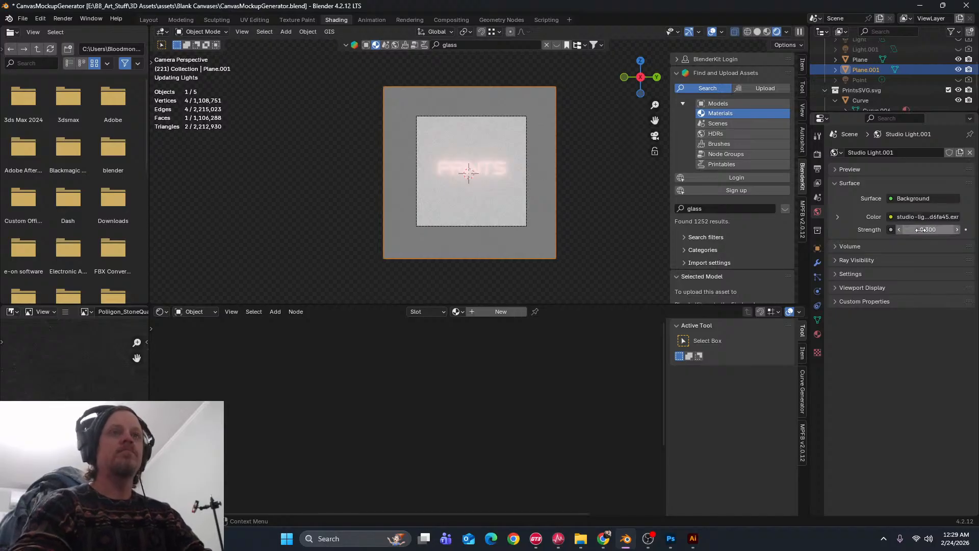
pyautogui.click(927, 230)
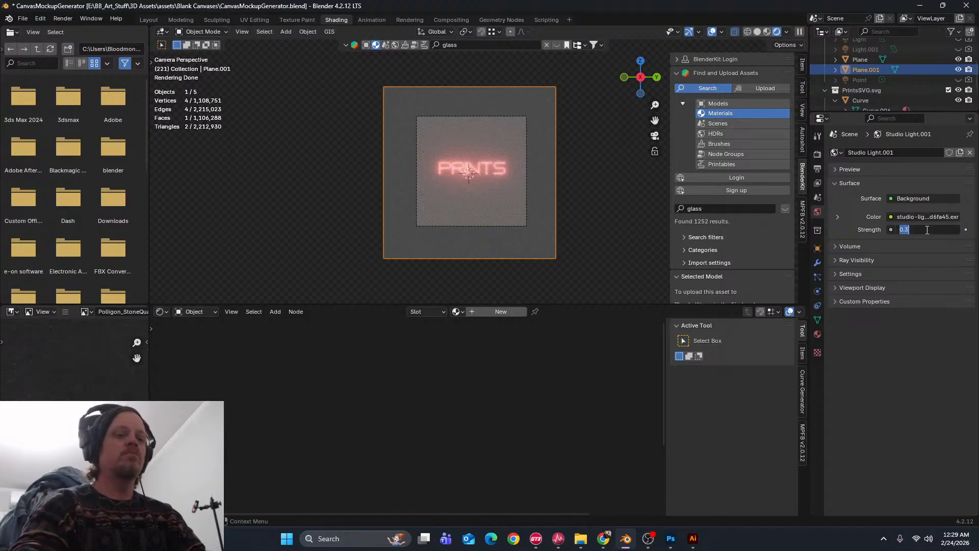
pyautogui.write('0.1')
pyautogui.press('Return')
# Set the Studio Light.001 world background strength to 0.01 and check the glow in the camera view
pyautogui.click(925, 229)
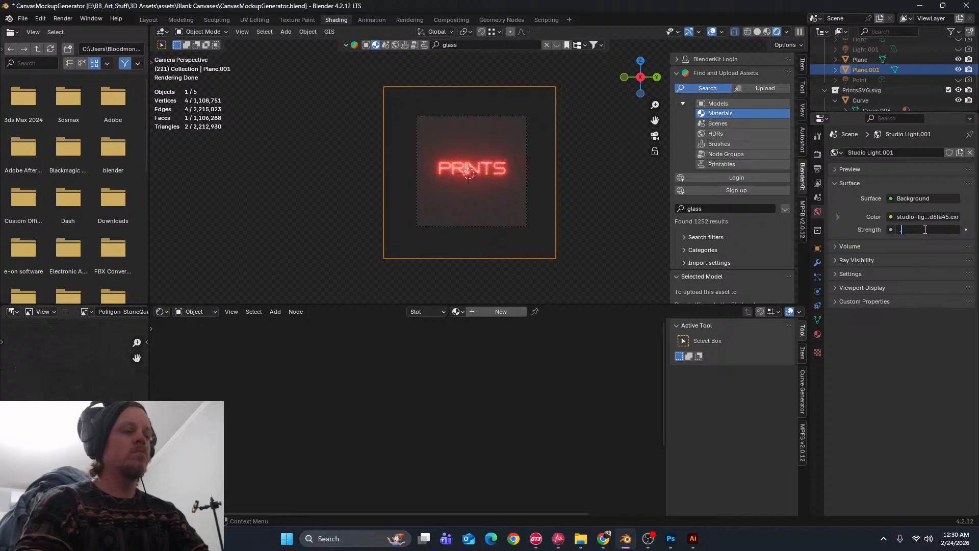
pyautogui.press('Return')
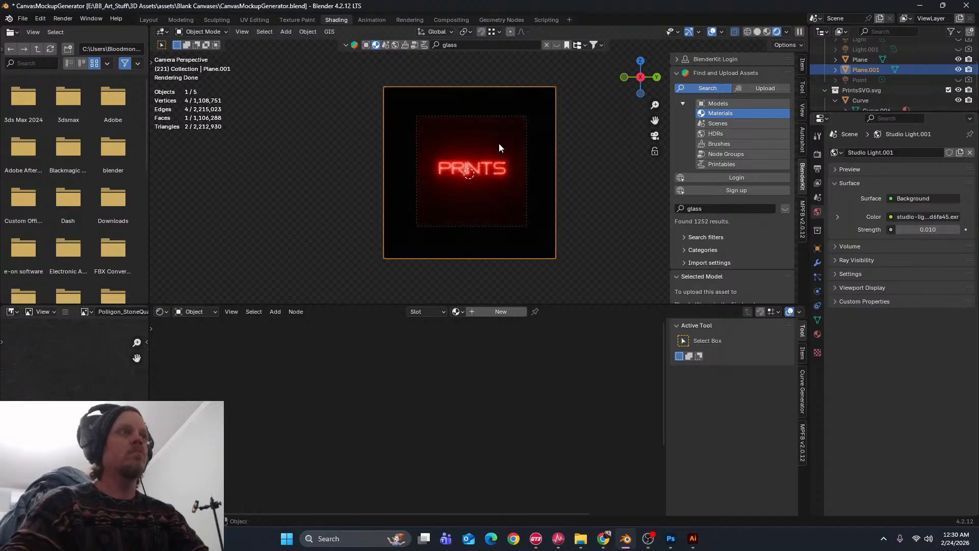
pyautogui.scroll(3, 445, 127)
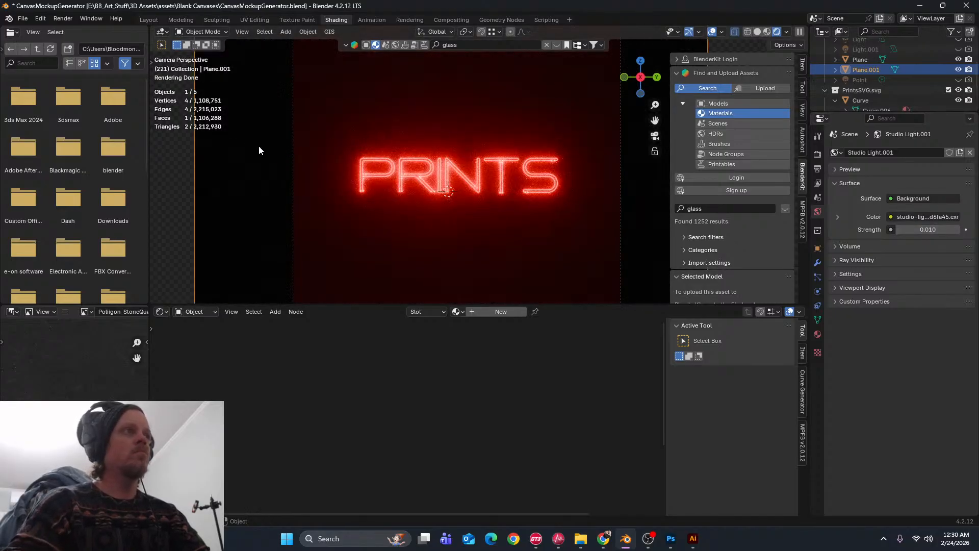
pyautogui.scroll(-3, 258, 150)
pyautogui.scroll(-3, 463, 169)
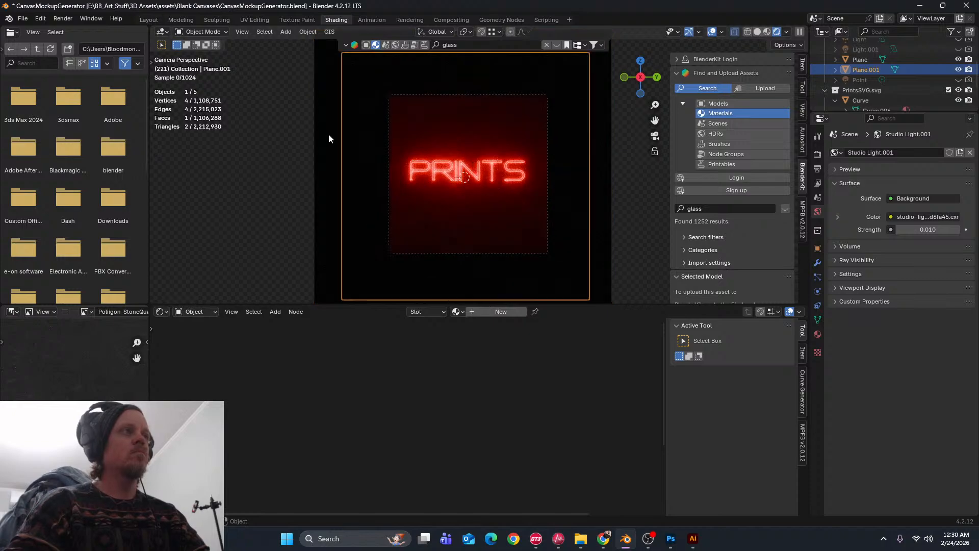
# Hide Plane.001 and turn off Shadow Catcher for the plaster wall Plane
pyautogui.click(959, 70)
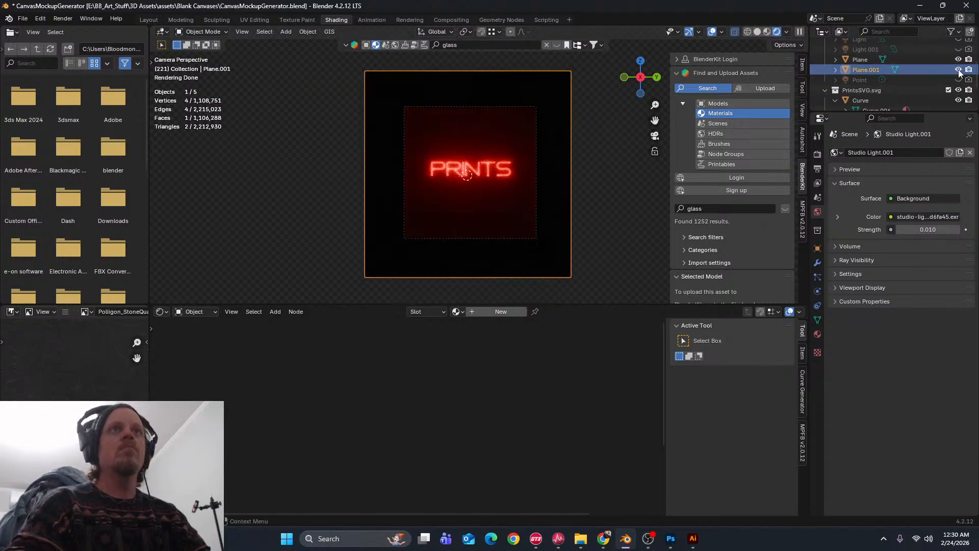
pyautogui.click(906, 61)
pyautogui.click(817, 248)
pyautogui.scroll(-1, 878, 410)
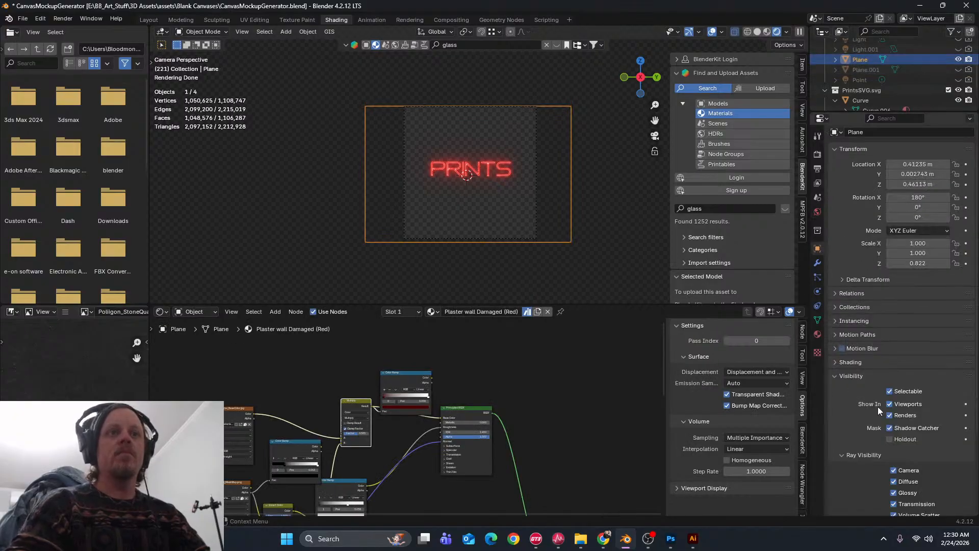
pyautogui.click(891, 428)
pyautogui.scroll(4, 507, 171)
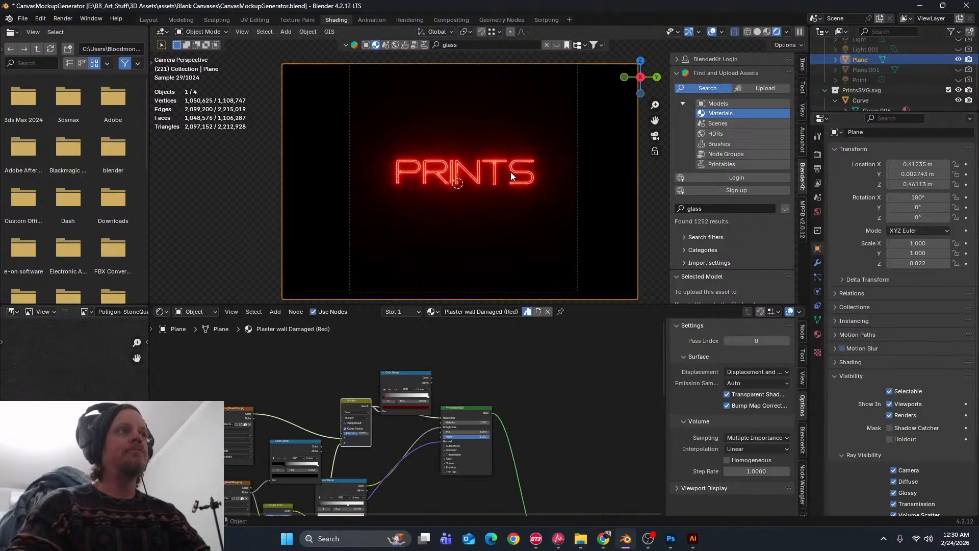
# Make Light.001 visible again to light the plaster wall
pyautogui.scroll(-4, 508, 171)
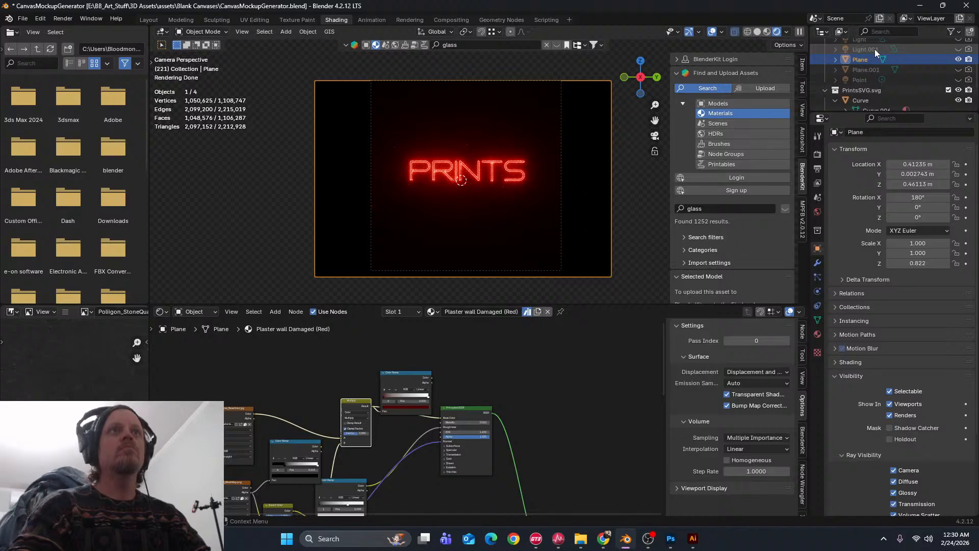
pyautogui.click(959, 48)
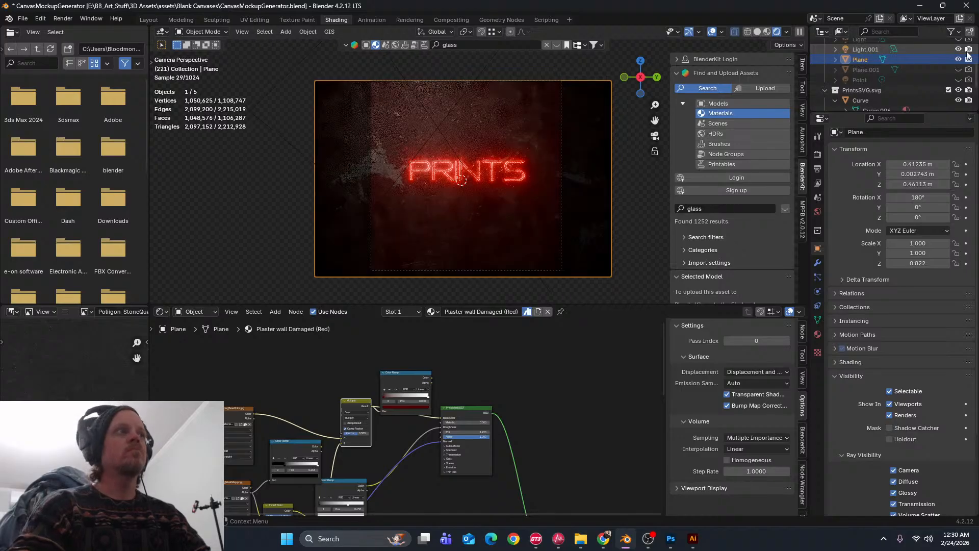
pyautogui.click(455, 173)
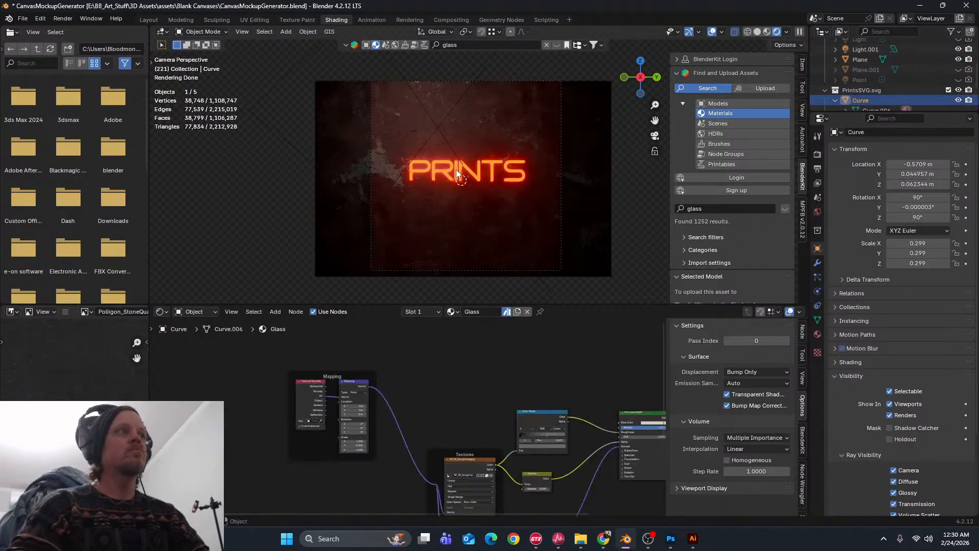
pyautogui.hotkey('shift', 'd')
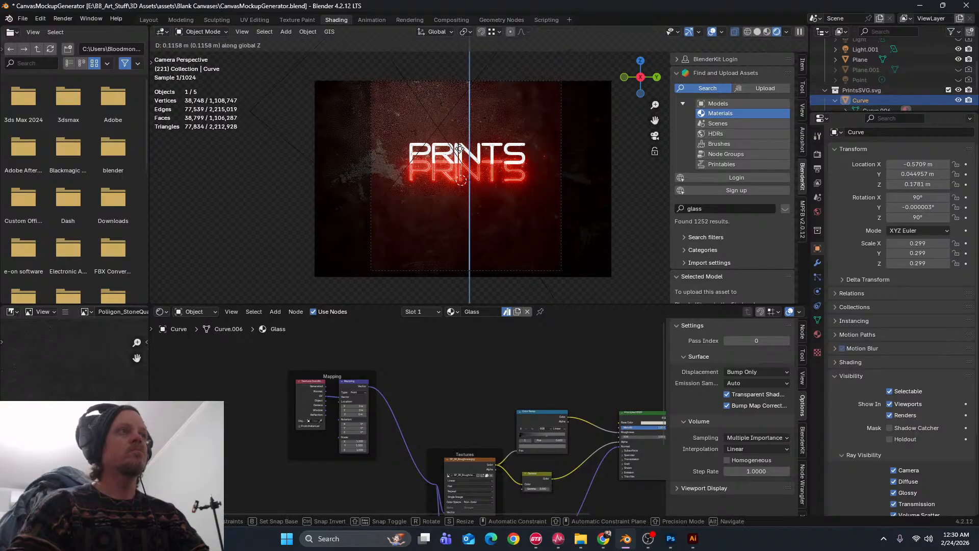
pyautogui.press('z')
pyautogui.click(465, 148)
pyautogui.hotkey('ctrl', 'z')
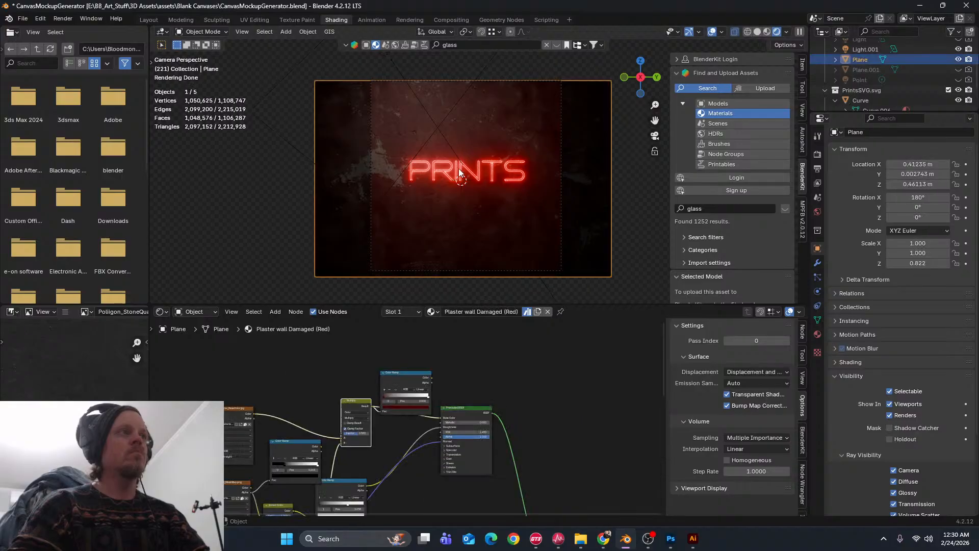
# Move the PRINTS lettering objects Curve and Curve.001 together up about 0.439 m along global Z on the wall
pyautogui.scroll(-3, 872, 91)
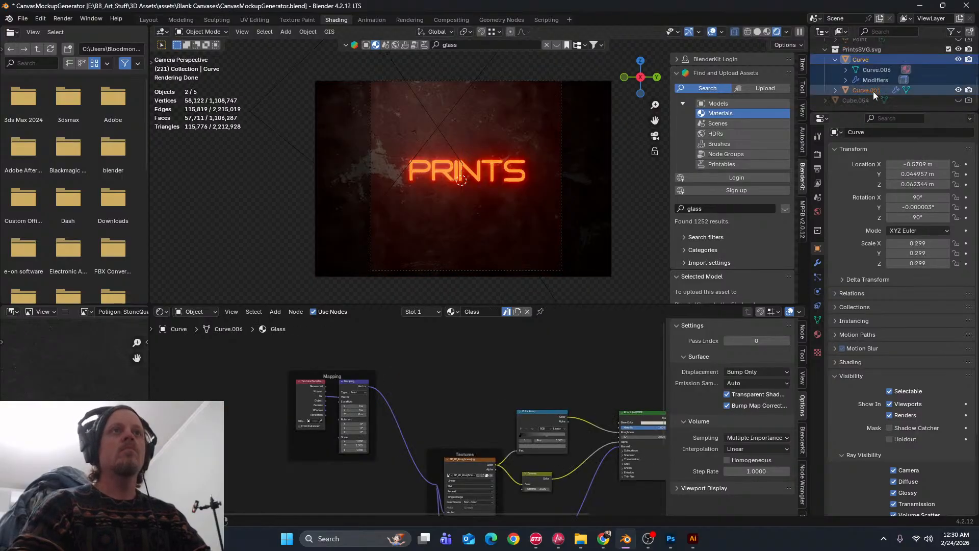
pyautogui.keyDown('ctrl'); pyautogui.click(869, 90); pyautogui.keyUp('ctrl')
pyautogui.press('g')
pyautogui.press('z')
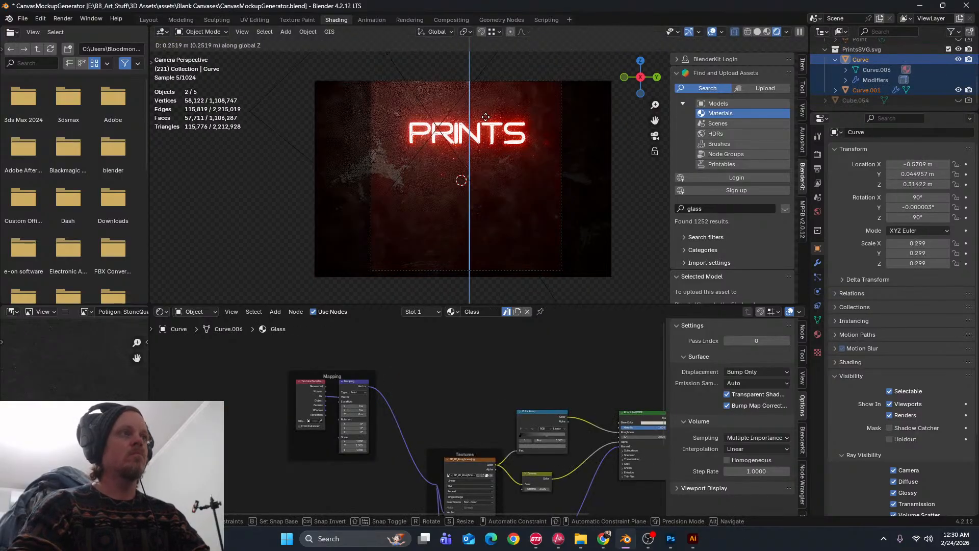
pyautogui.click(492, 88)
# Scale both PRINTS lettering objects down uniformly to about 0.544 and check the smaller sign against the wall
pyautogui.press('s')
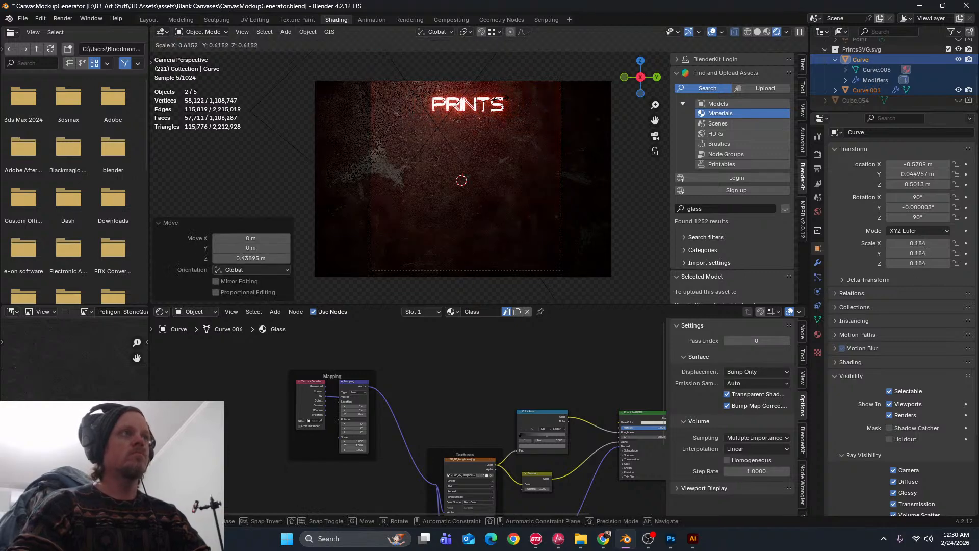
pyautogui.click(503, 112)
pyautogui.scroll(4, 490, 109)
pyautogui.scroll(-4, 477, 105)
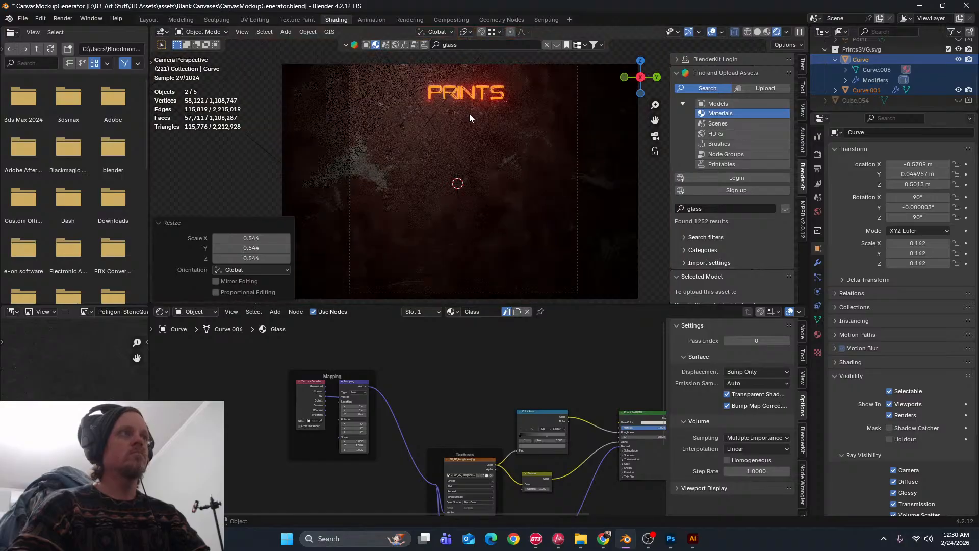
pyautogui.click(469, 114)
pyautogui.scroll(4, 483, 109)
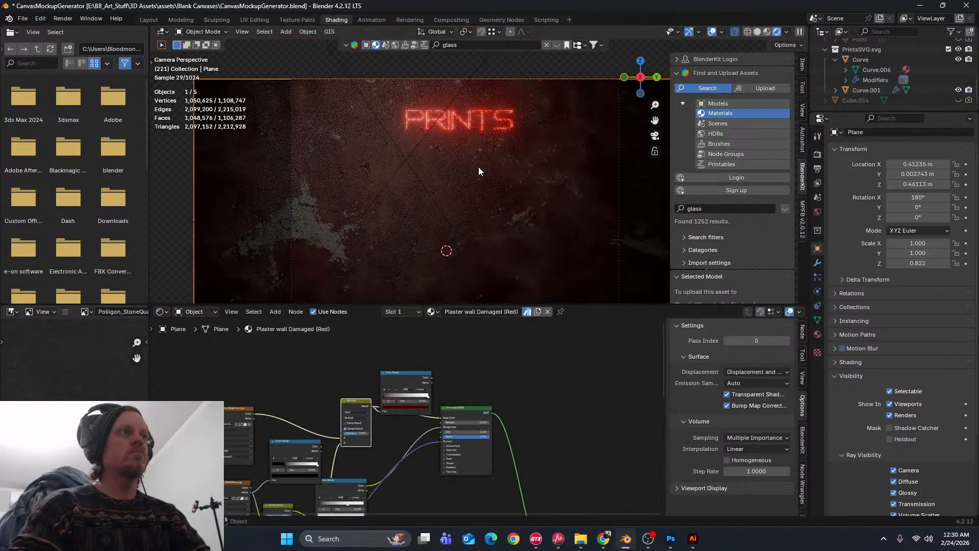
pyautogui.scroll(-3, 465, 116)
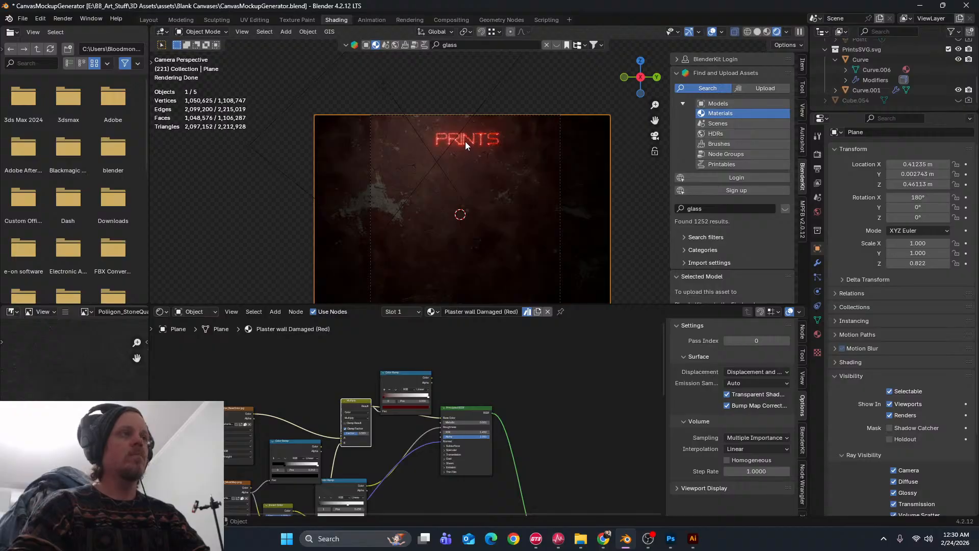
# Compare the Fine Art Prints heading in the Wix site editor with the PRINTS sign on Blender's plaster wall
pyautogui.click(603, 539)
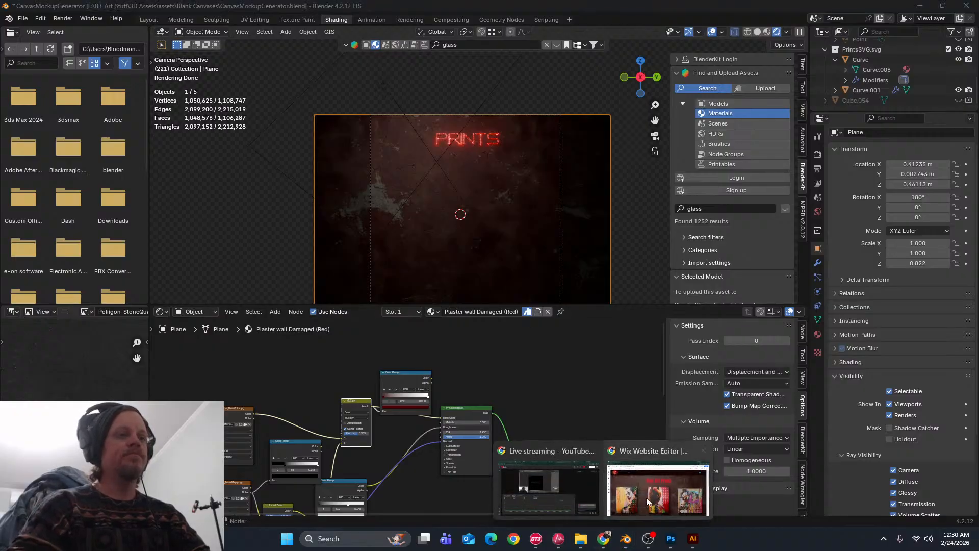
pyautogui.click(648, 495)
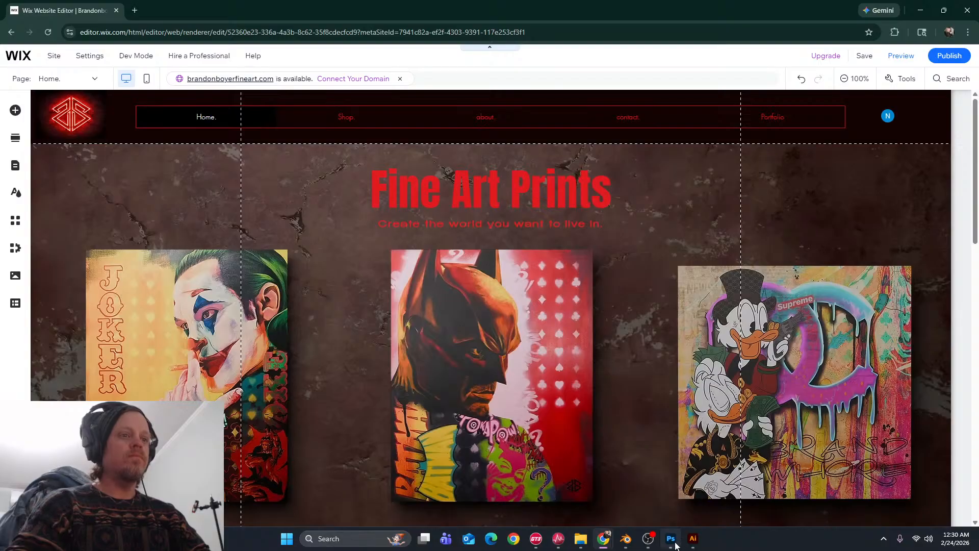
pyautogui.moveTo(672, 541)
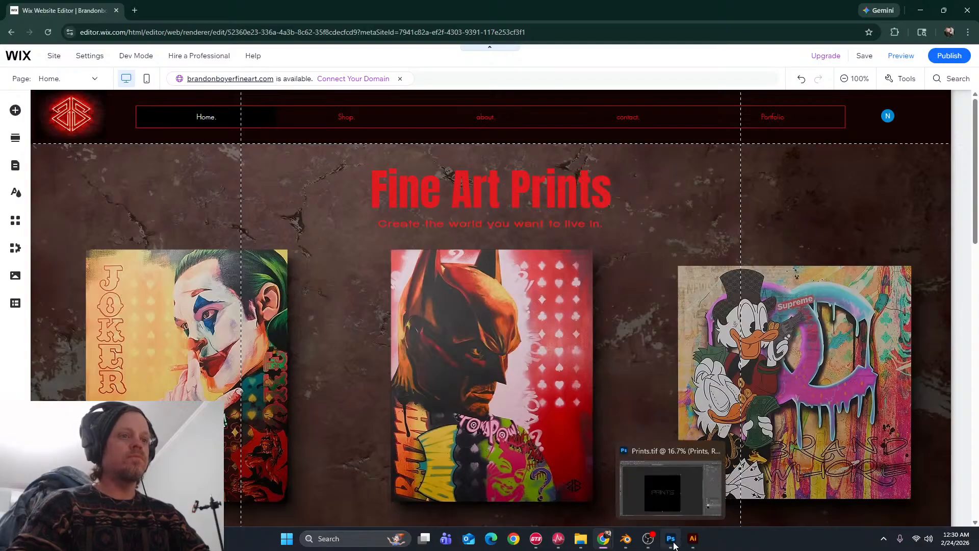
pyautogui.click(629, 543)
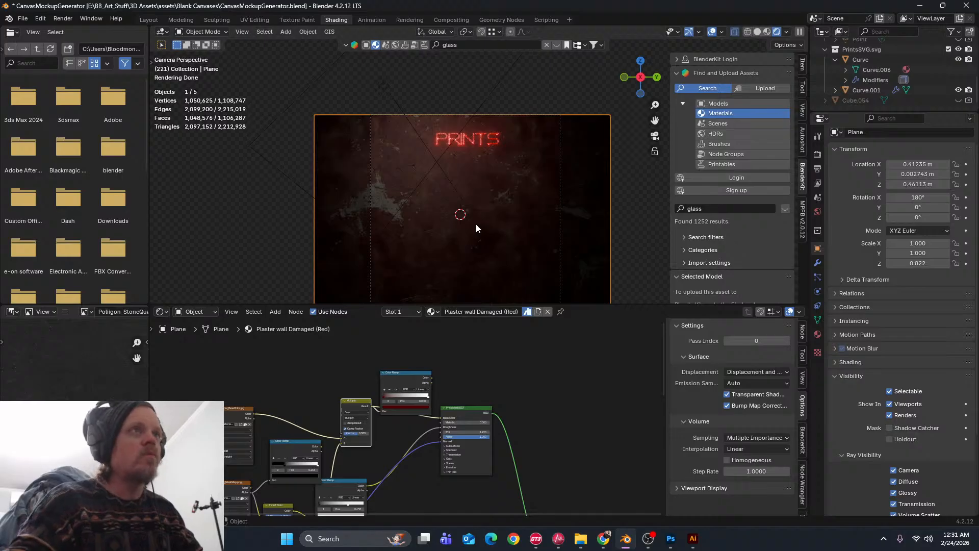
pyautogui.scroll(4, 457, 120)
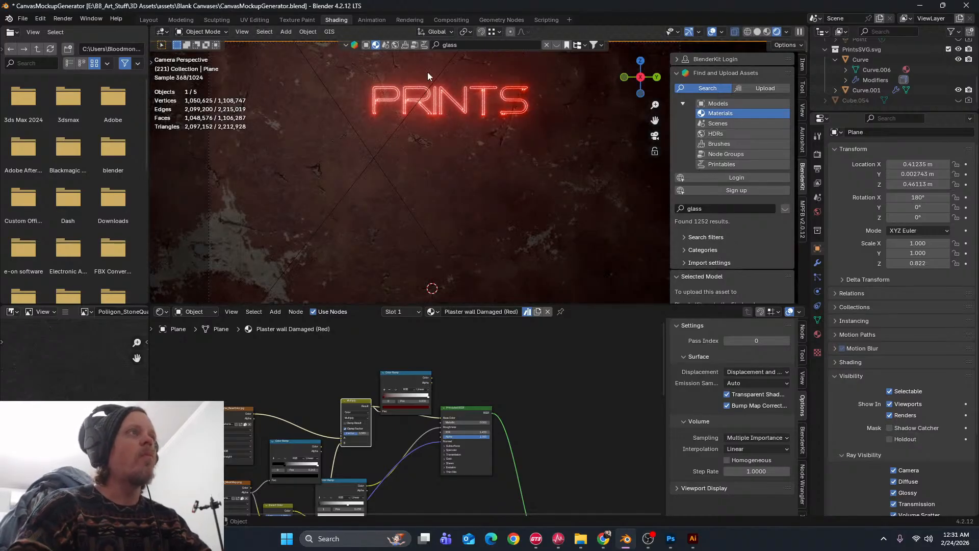
pyautogui.scroll(-4, 439, 115)
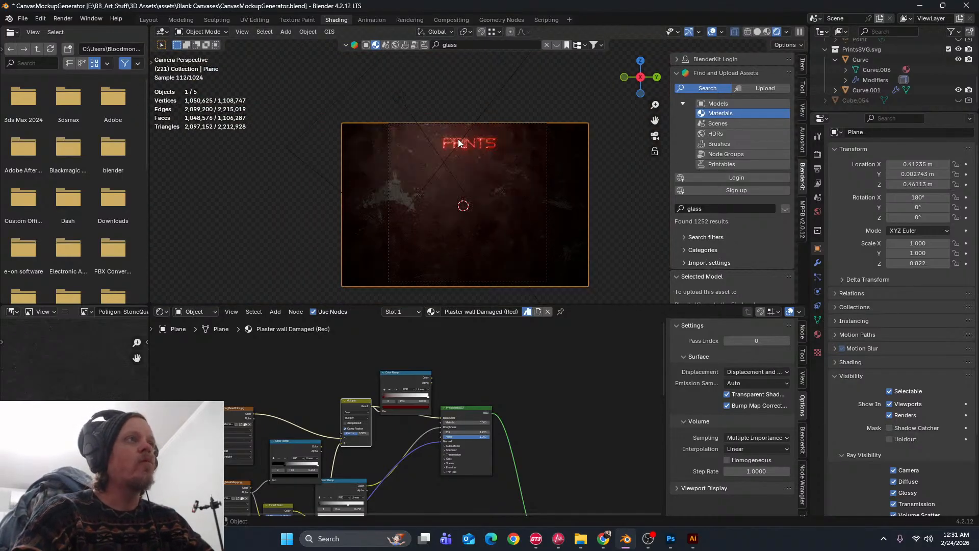
# Scale Curve and Curve.001 up together so the PRINTS lettering is somewhat larger near the wall's upper edge
pyautogui.click(472, 144)
pyautogui.click(472, 142)
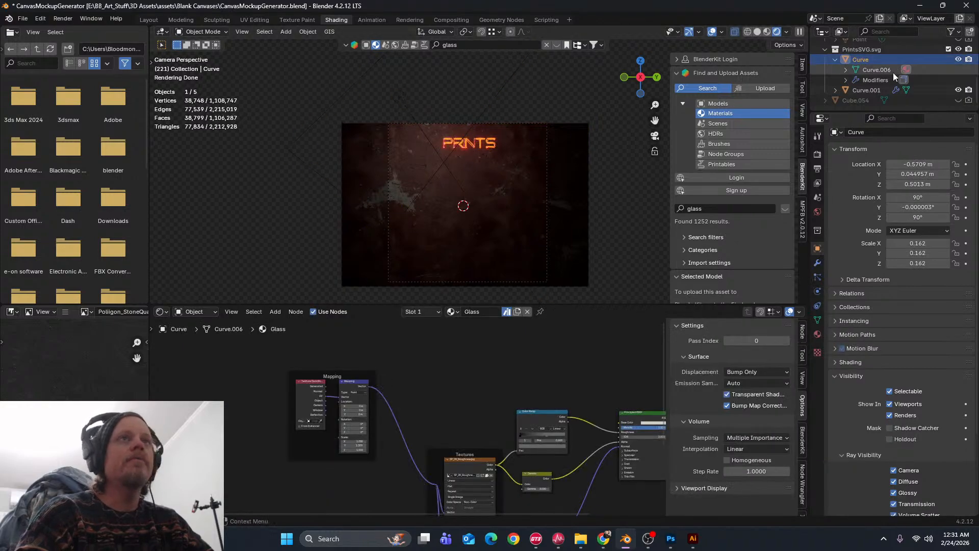
pyautogui.keyDown('shift'); pyautogui.click(862, 92); pyautogui.keyUp('shift')
pyautogui.press('s')
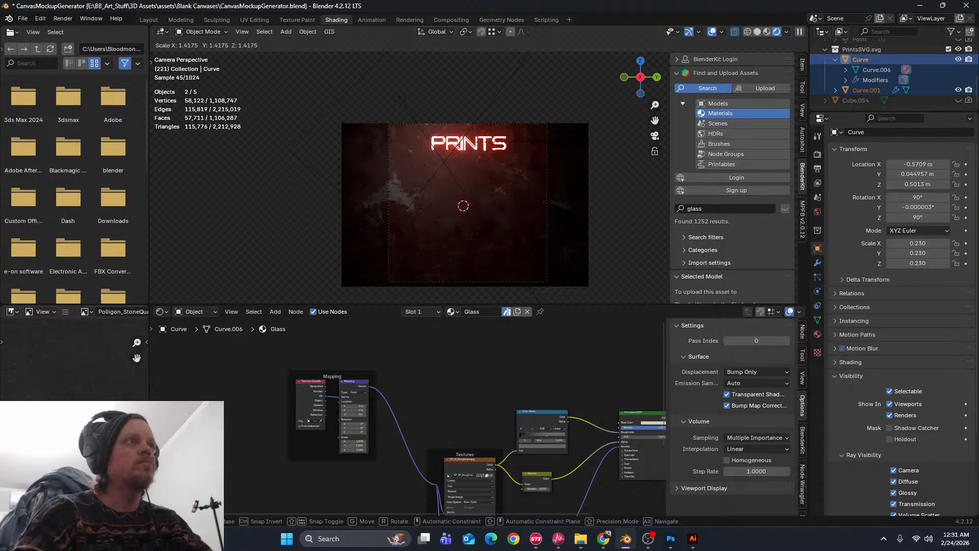
pyautogui.click(533, 144)
pyautogui.click(503, 97)
pyautogui.scroll(3, 510, 118)
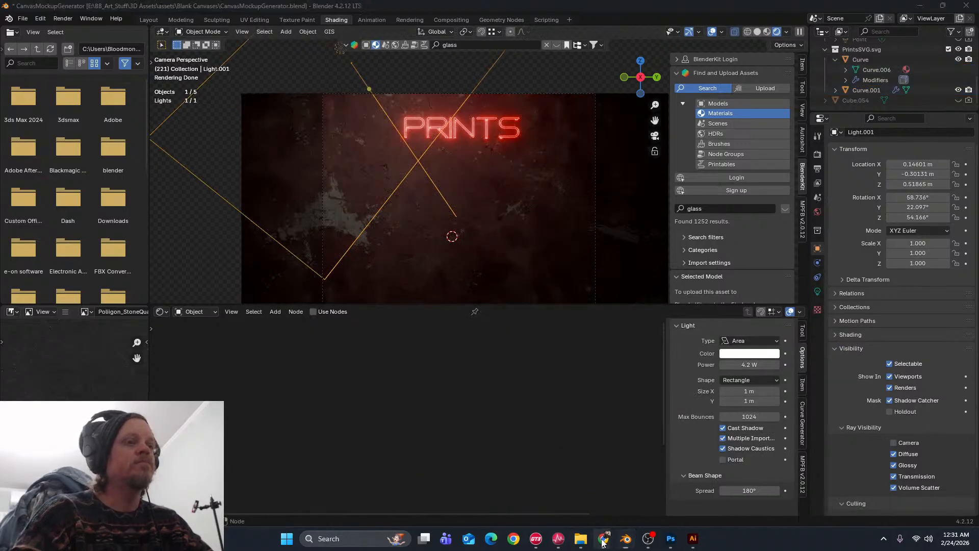
# Review the homepage layout in the Wix editor and the Prints.tif artwork in Photoshop, and return to Blender
pyautogui.moveTo(603, 539)
pyautogui.click(635, 509)
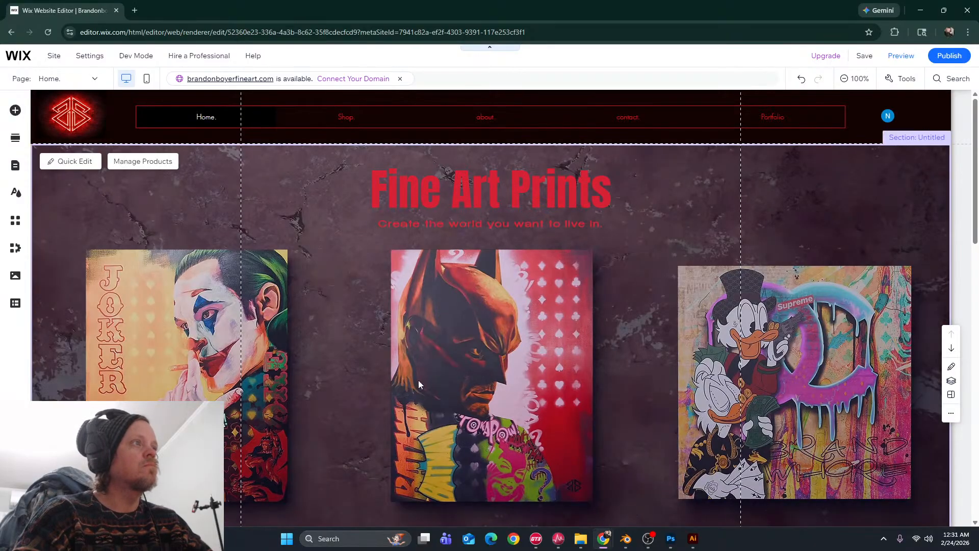
pyautogui.scroll(-4, 491, 308)
pyautogui.scroll(4, 500, 323)
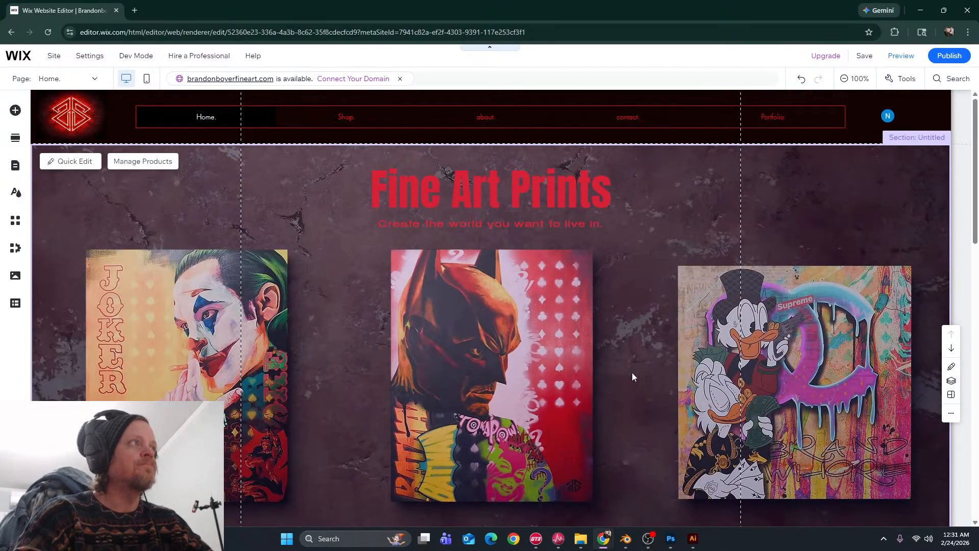
pyautogui.click(672, 540)
pyautogui.moveTo(693, 543)
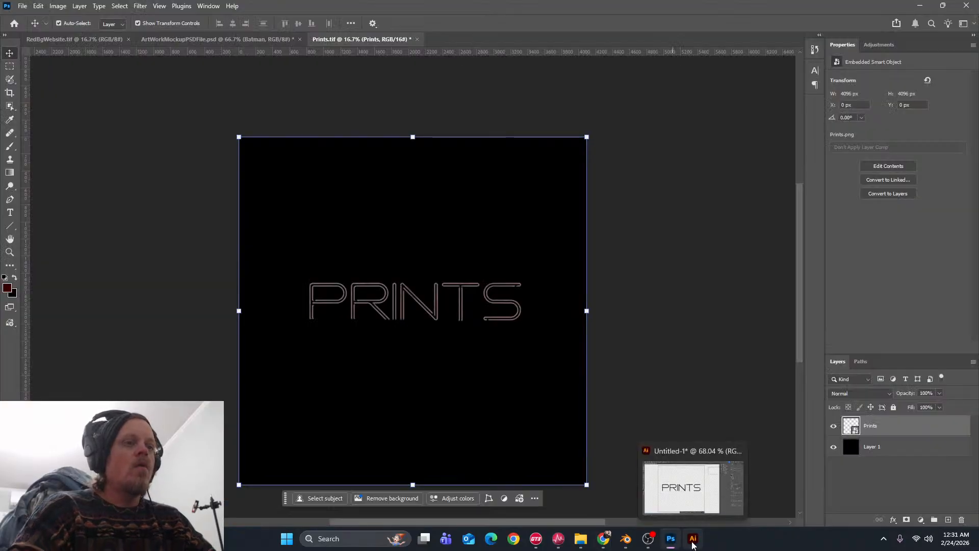
pyautogui.click(626, 539)
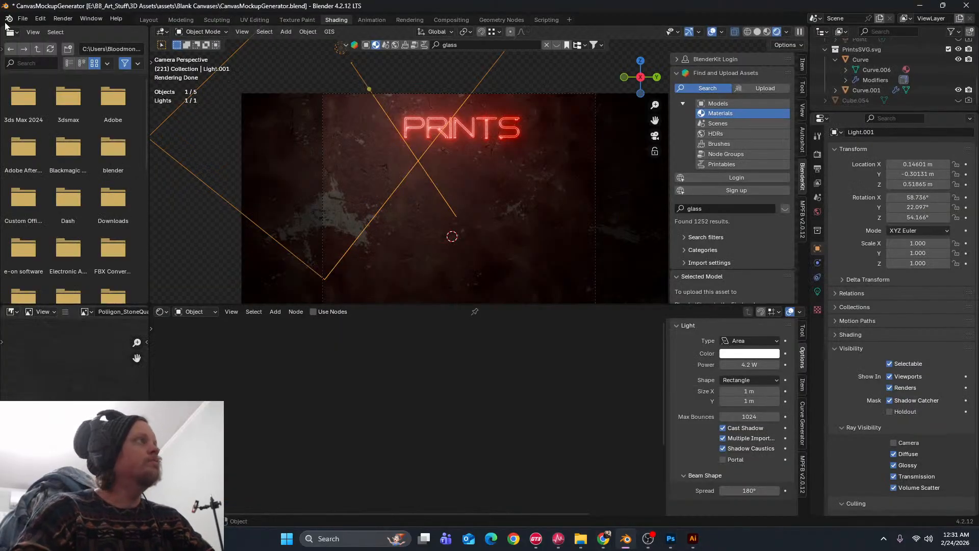
# Set the render output resolution to 6000 px wide by 4000 px high
pyautogui.click(62, 19)
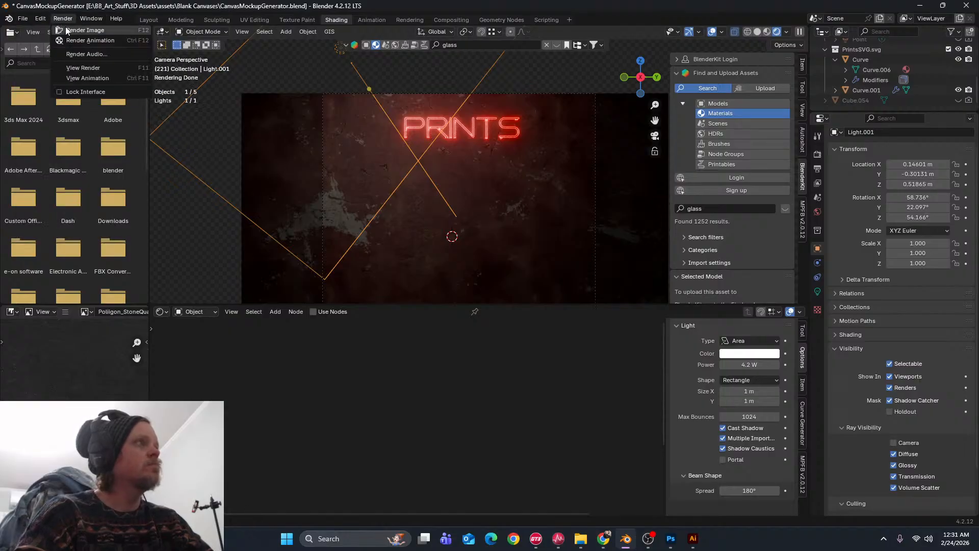
pyautogui.scroll(-3, 528, 179)
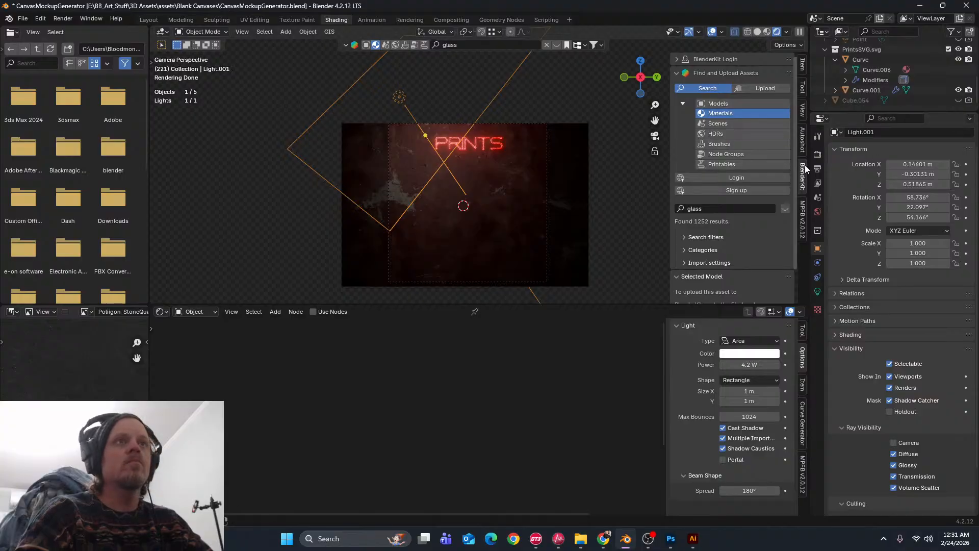
pyautogui.click(817, 168)
pyautogui.click(818, 154)
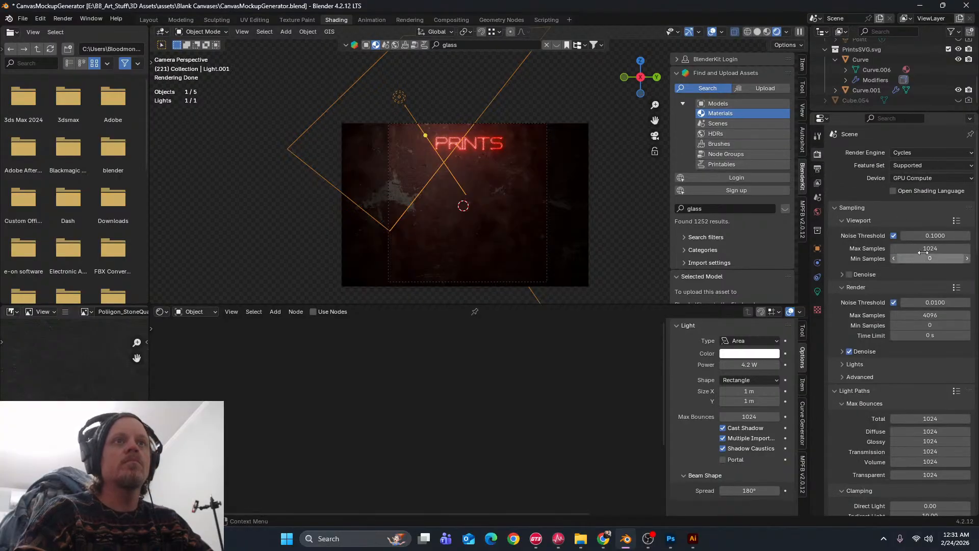
pyautogui.click(818, 168)
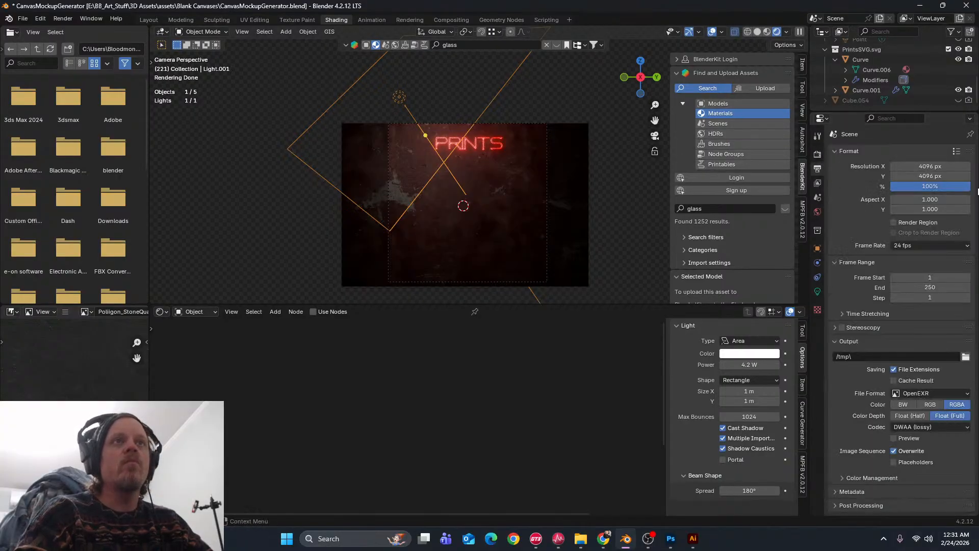
pyautogui.click(931, 167)
pyautogui.write('6000')
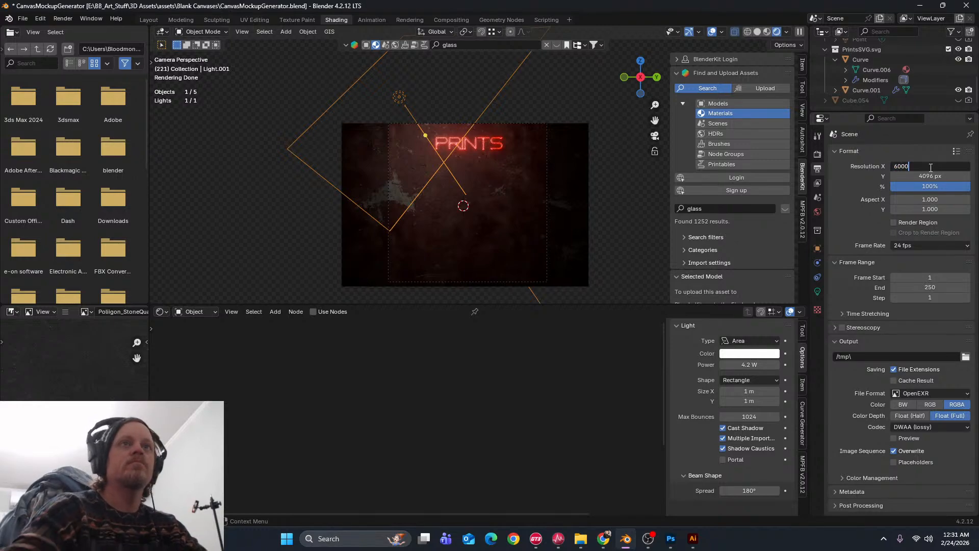
pyautogui.press('Tab')
pyautogui.write('4000')
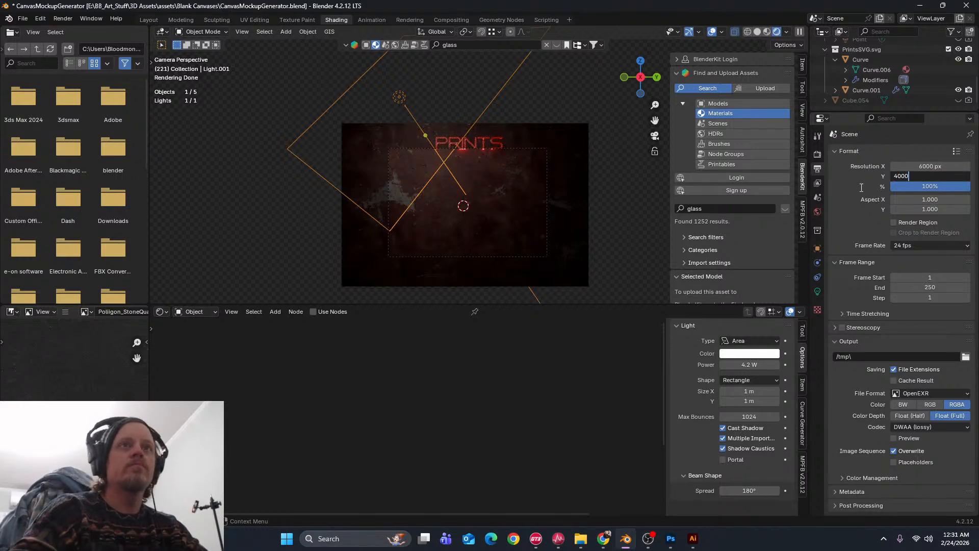
pyautogui.press('Return')
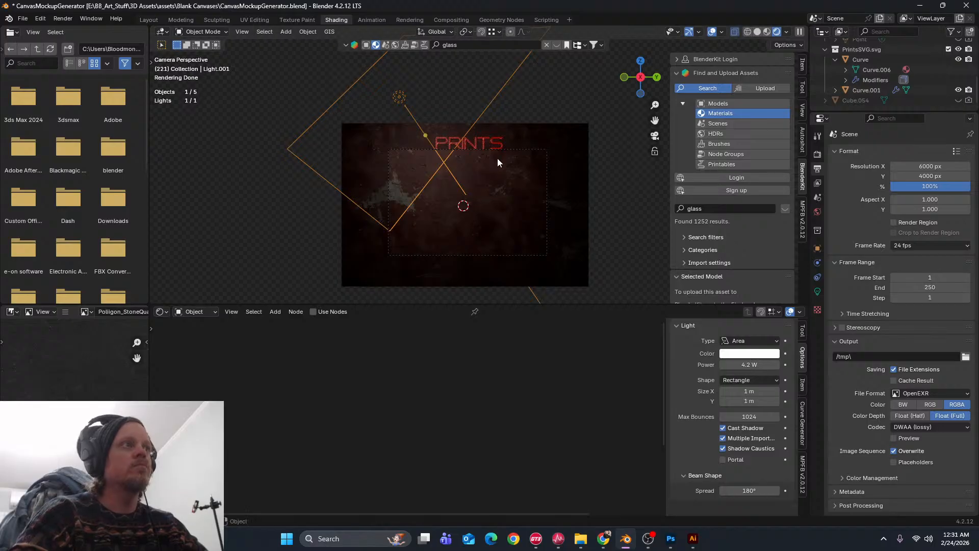
pyautogui.click(522, 151)
pyautogui.click(464, 136)
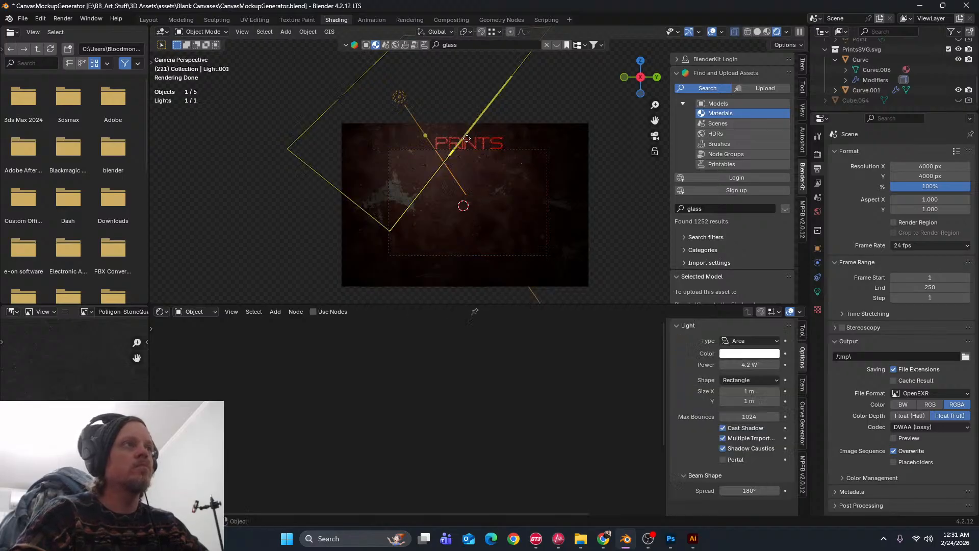
pyautogui.click(489, 141)
pyautogui.press('g')
pyautogui.press('z')
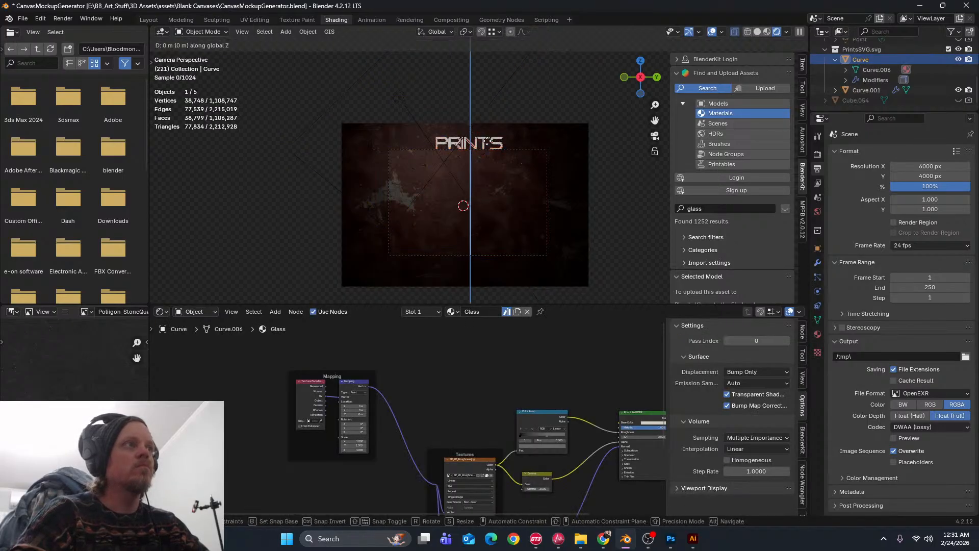
pyautogui.click(491, 155)
pyautogui.hotkey('ctrl', 'z')
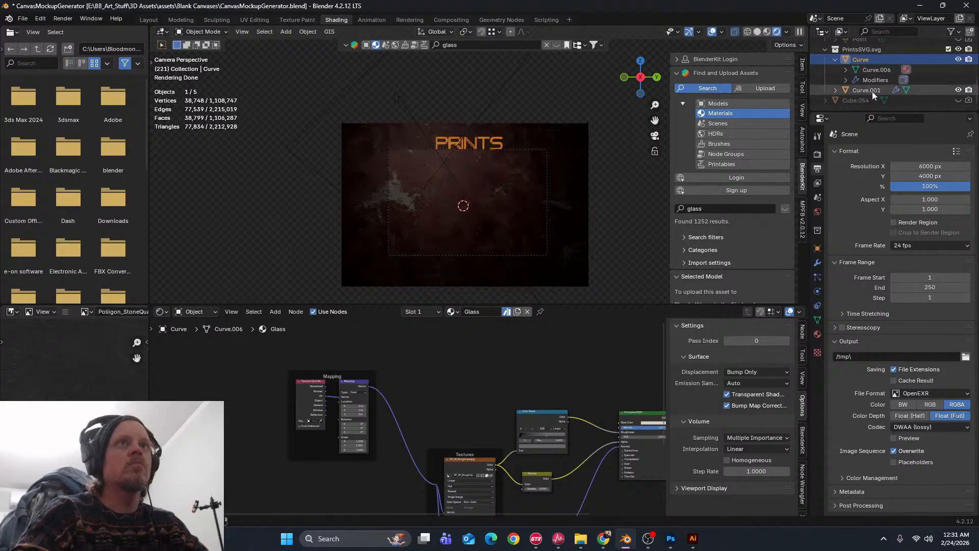
# Move Curve and Curve.001 together down about 0.151 m along global Z so PRINTS sits inside the camera frame
pyautogui.keyDown('ctrl'); pyautogui.click(873, 92); pyautogui.keyUp('ctrl')
pyautogui.press('g')
pyautogui.press('z')
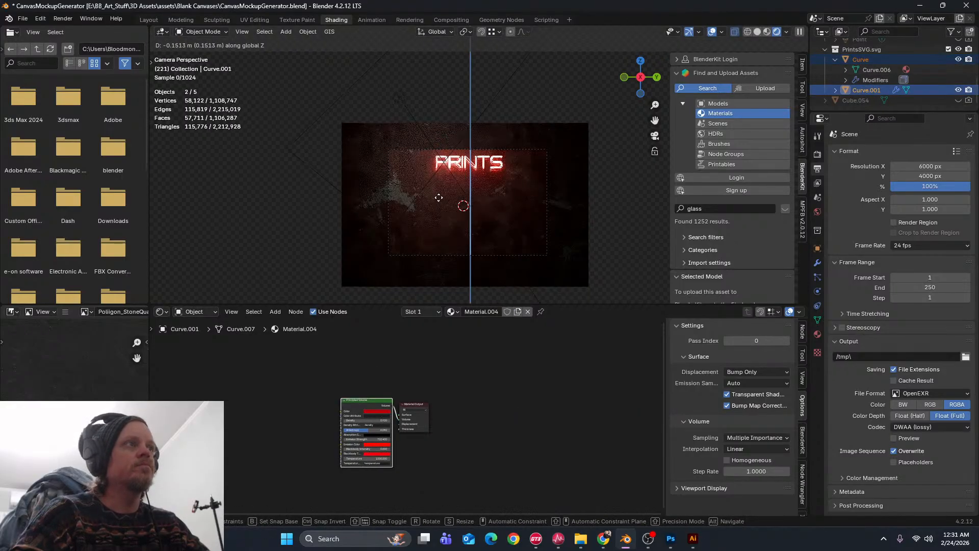
pyautogui.click(439, 198)
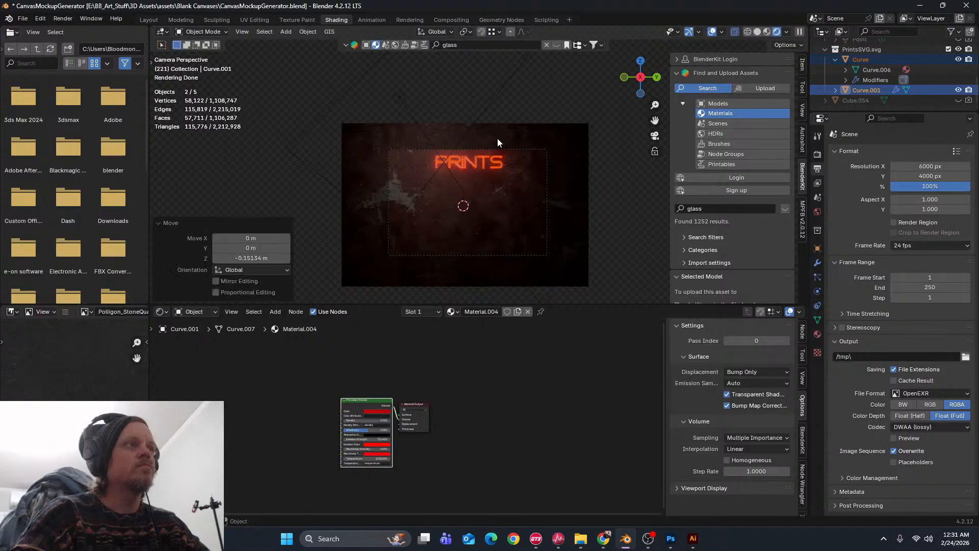
pyautogui.click(573, 144)
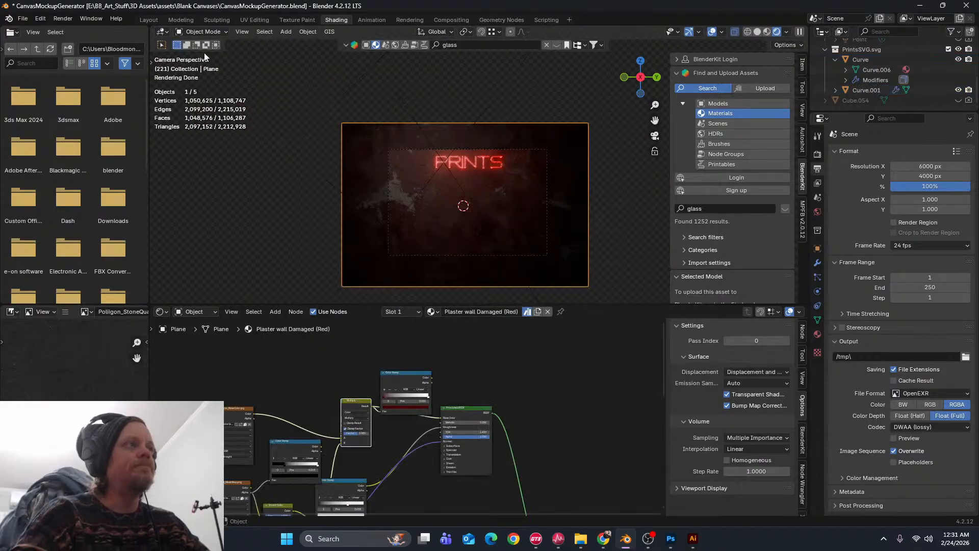
# Save the CanvasMockupGenerator.blend project
pyautogui.click(23, 18)
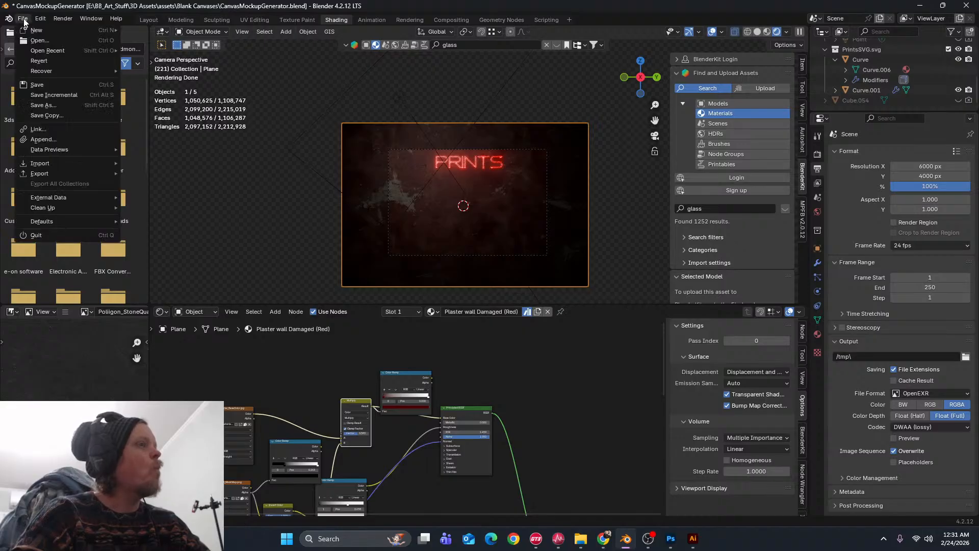
pyautogui.moveTo(58, 15)
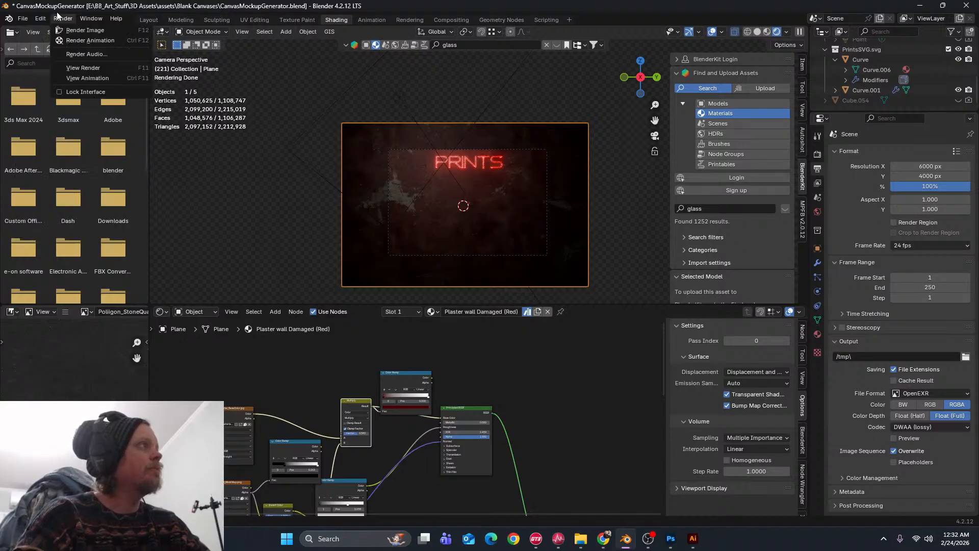
pyautogui.press('Escape')
pyautogui.hotkey('ctrl', 's')
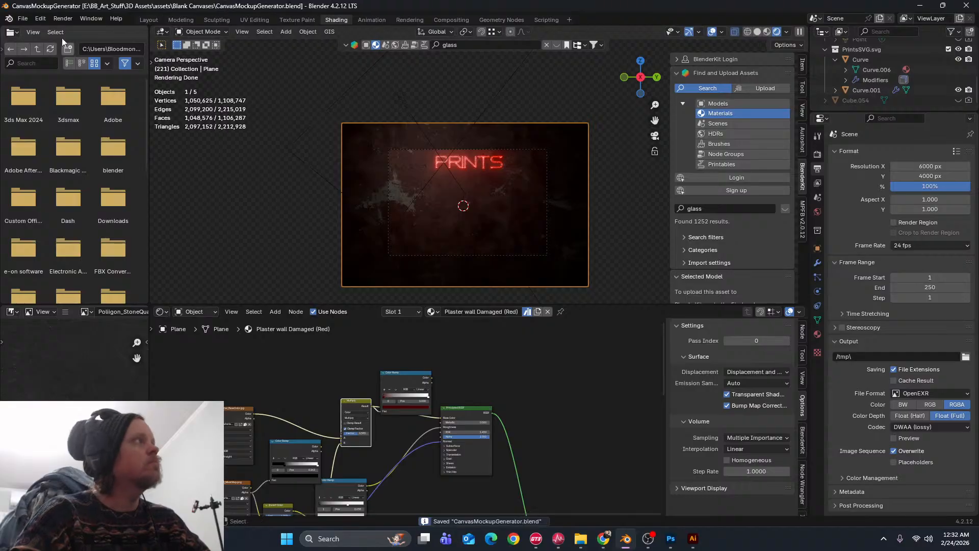
# Render the current frame of the PRINTS neon scene as a still image and fit the whole result in view
pyautogui.click(63, 19)
pyautogui.click(67, 28)
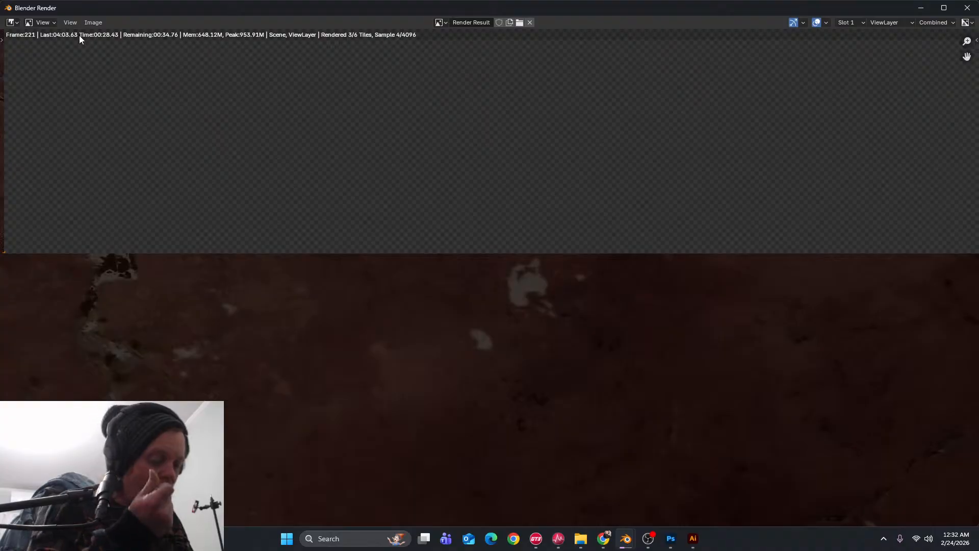
pyautogui.scroll(-5, 345, 179)
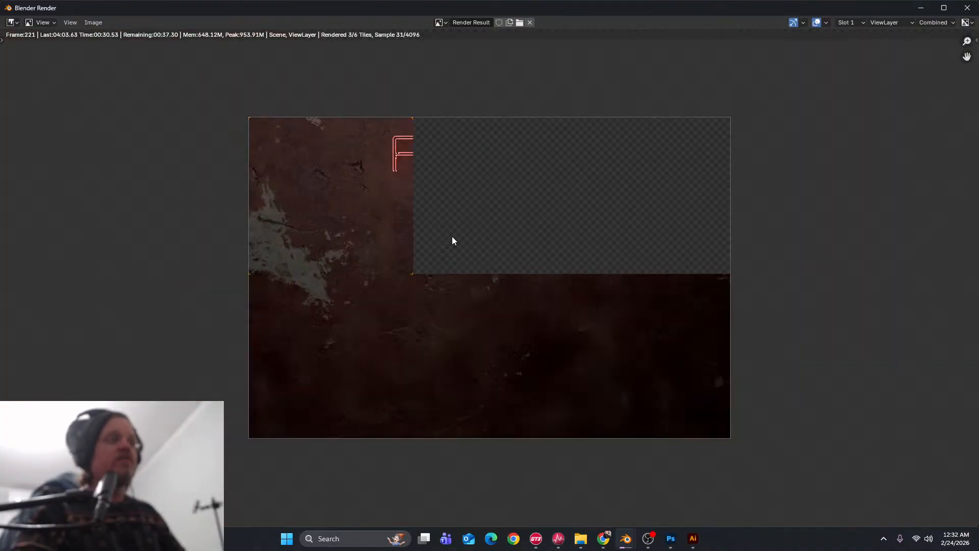
pyautogui.scroll(-4, 452, 240)
pyautogui.scroll(2, 453, 239)
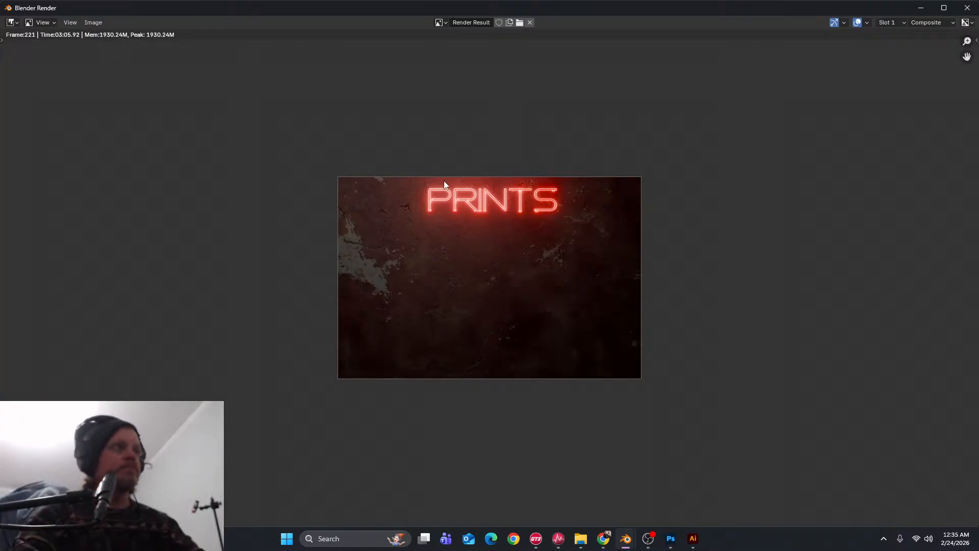
# Save the finished render in TIFF format as Prints in the WebSiteDeisn folder
pyautogui.click(94, 22)
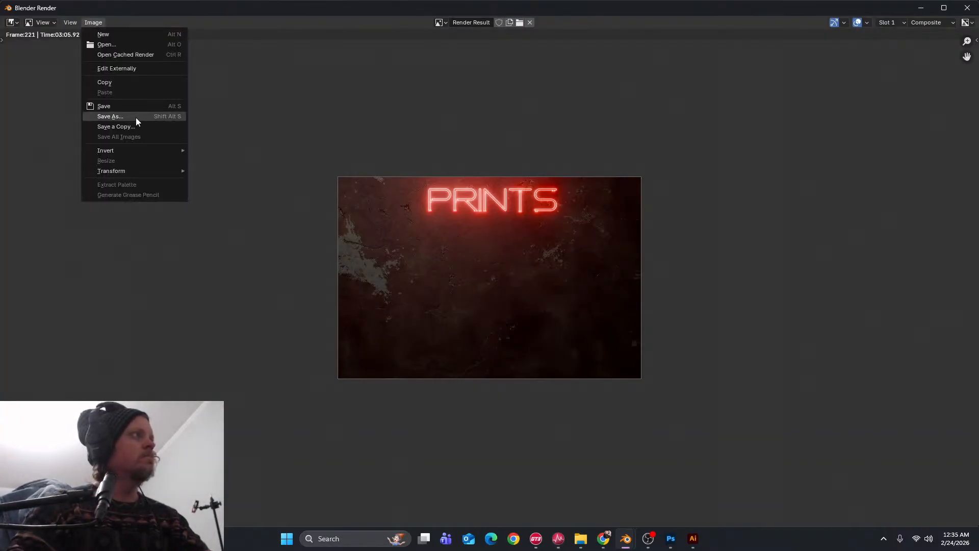
pyautogui.click(136, 118)
pyautogui.click(785, 189)
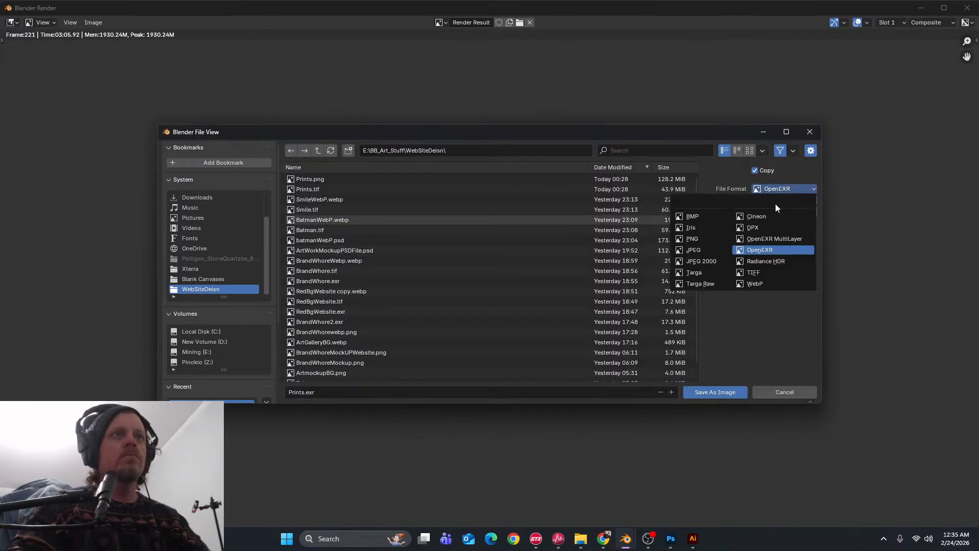
pyautogui.click(761, 273)
pyautogui.click(721, 392)
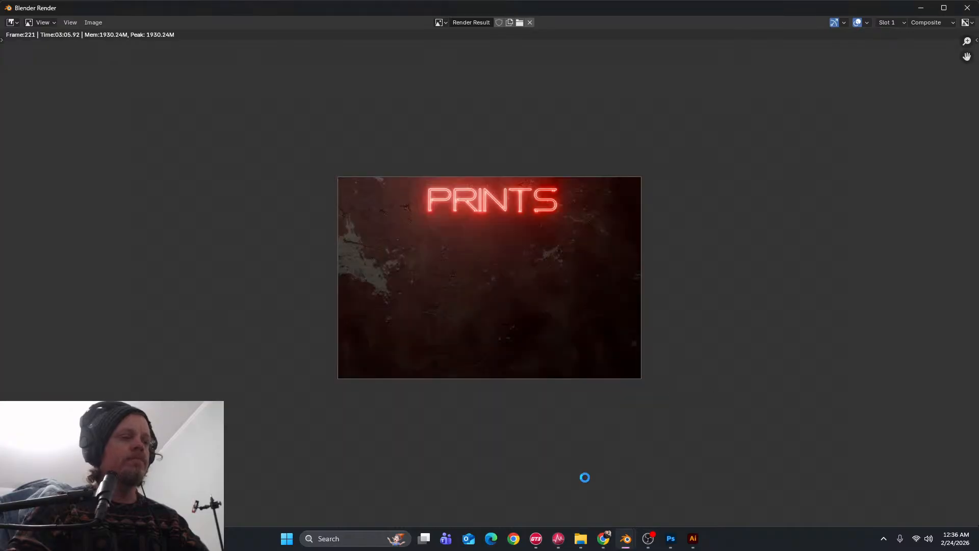
# Switch to Photoshop and place Prints.tif from the WebSiteDeisn folder as an embedded layer in RedBgWebsite.tif
pyautogui.click(671, 539)
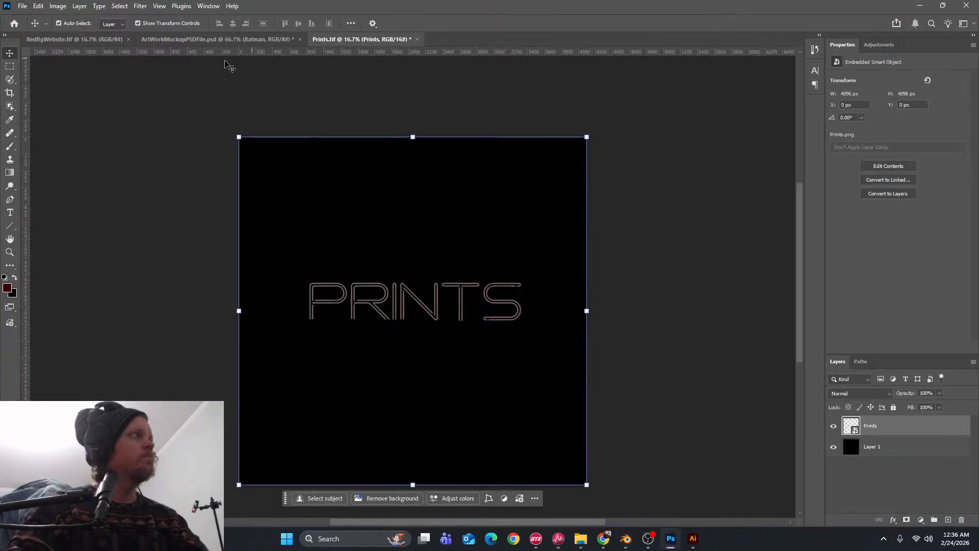
pyautogui.click(153, 39)
pyautogui.click(87, 38)
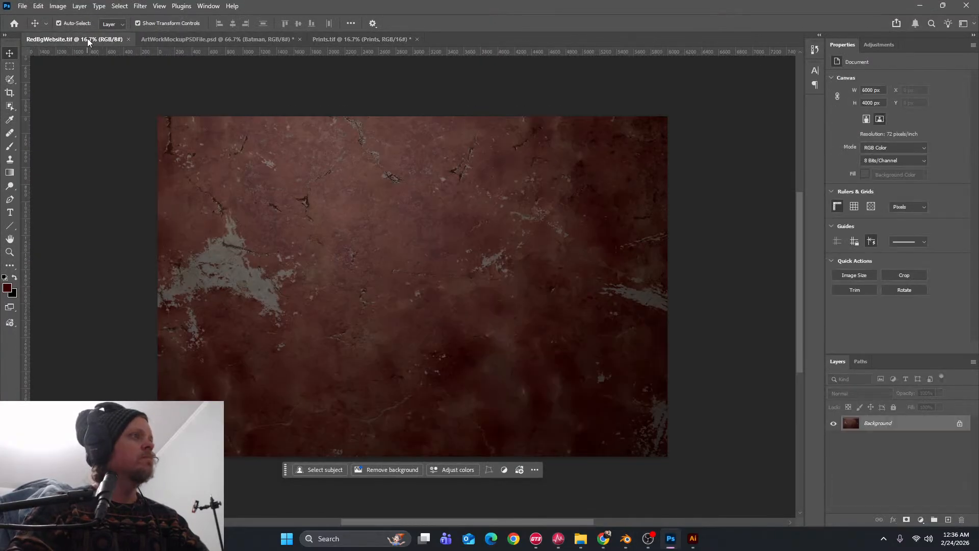
pyautogui.click(22, 6)
pyautogui.click(49, 219)
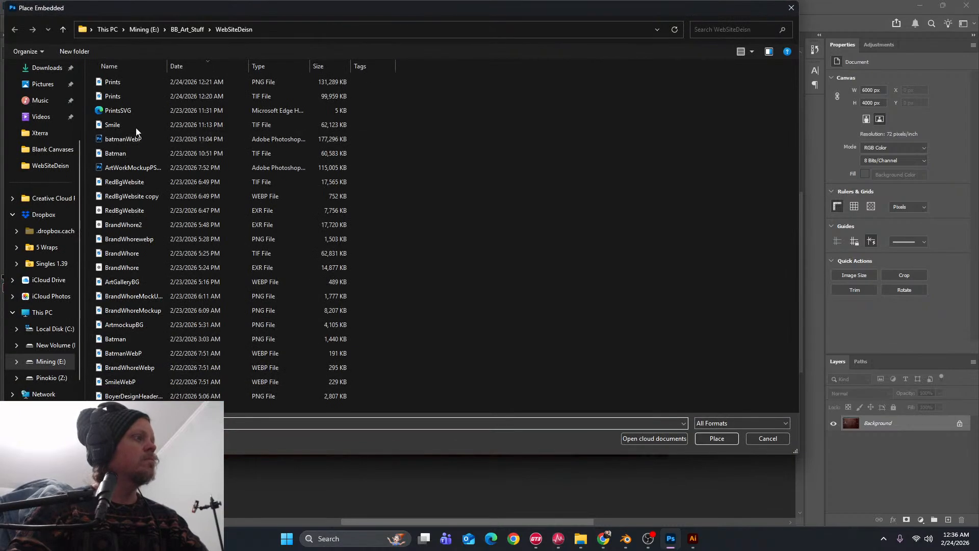
pyautogui.click(122, 85)
pyautogui.click(220, 96)
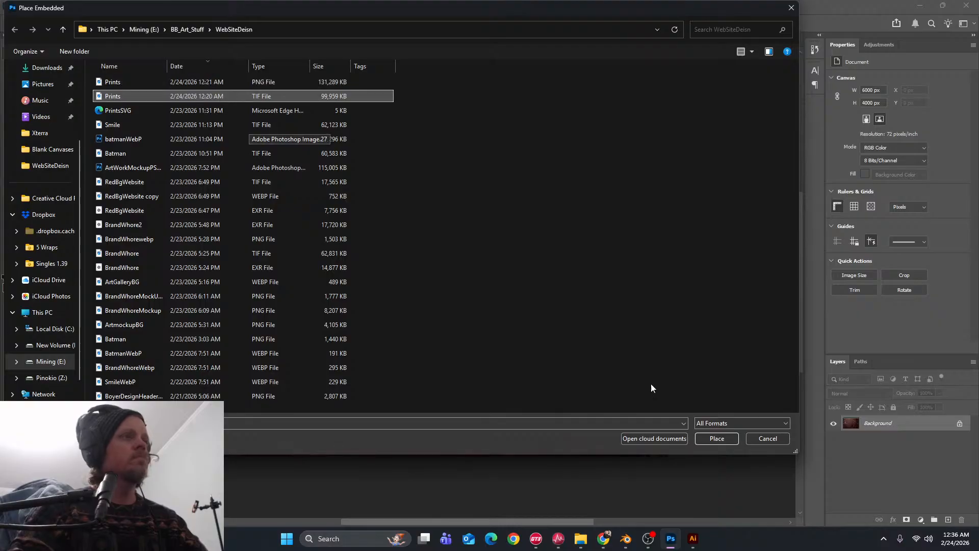
pyautogui.click(711, 439)
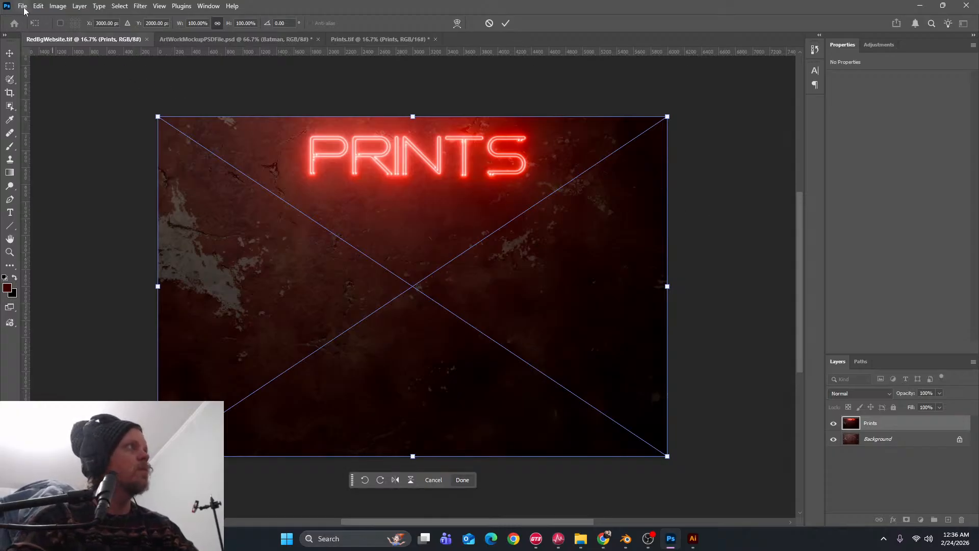
# Commit the placed image and save a WebP copy named Prints with lossy compression at quality 90
pyautogui.click(22, 5)
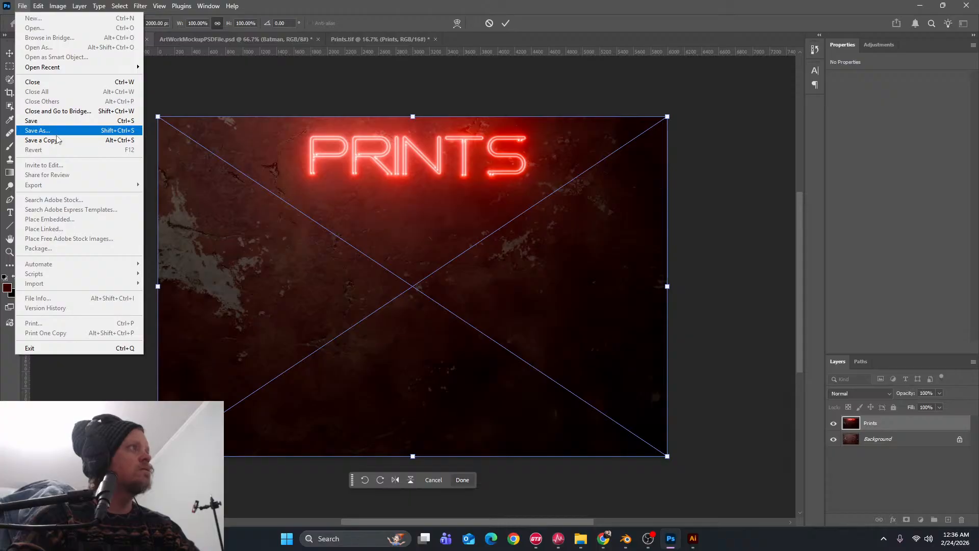
pyautogui.click(57, 132)
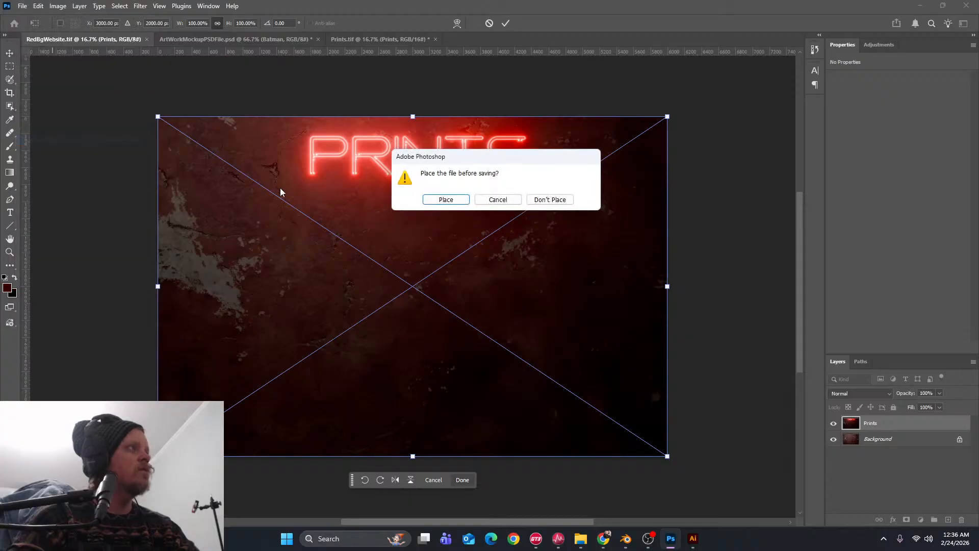
pyautogui.click(444, 199)
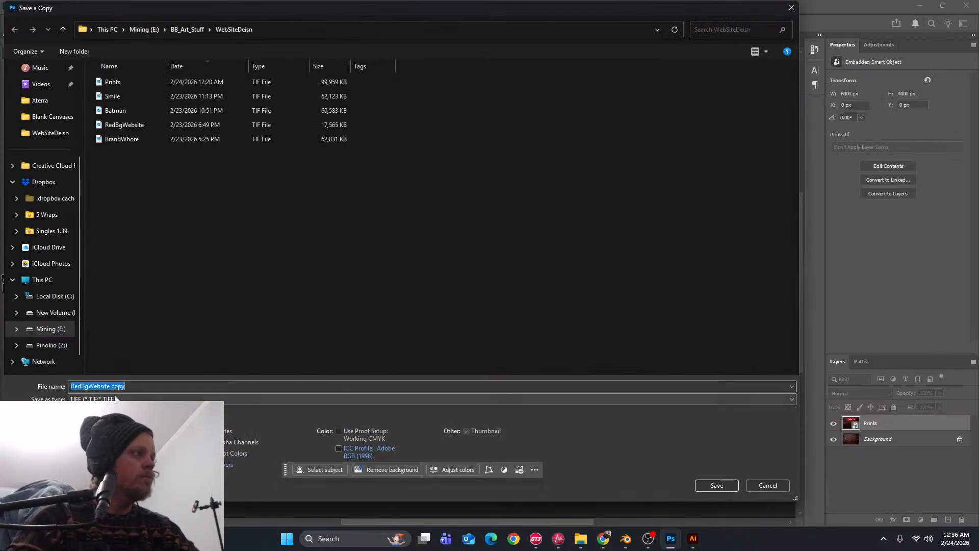
pyautogui.click(97, 402)
pyautogui.click(90, 389)
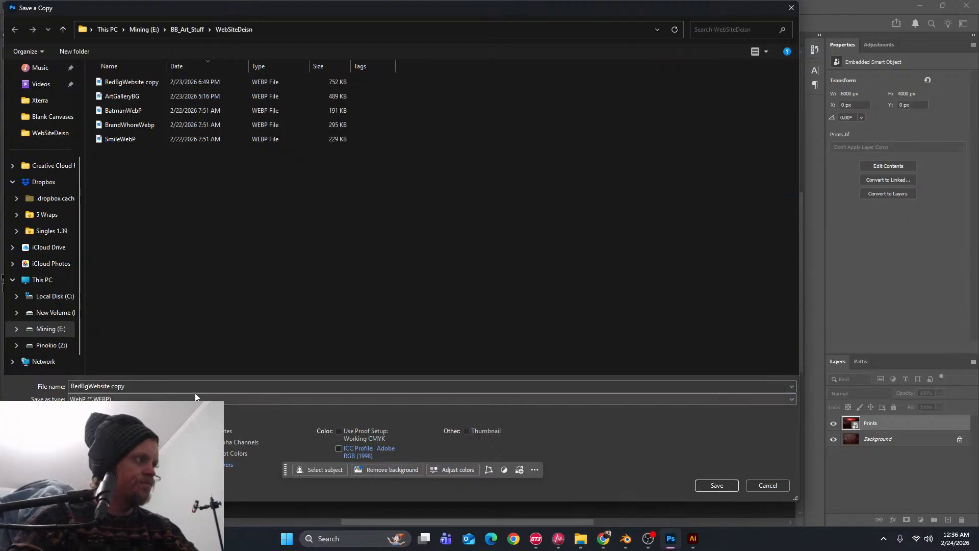
pyautogui.write('Prints')
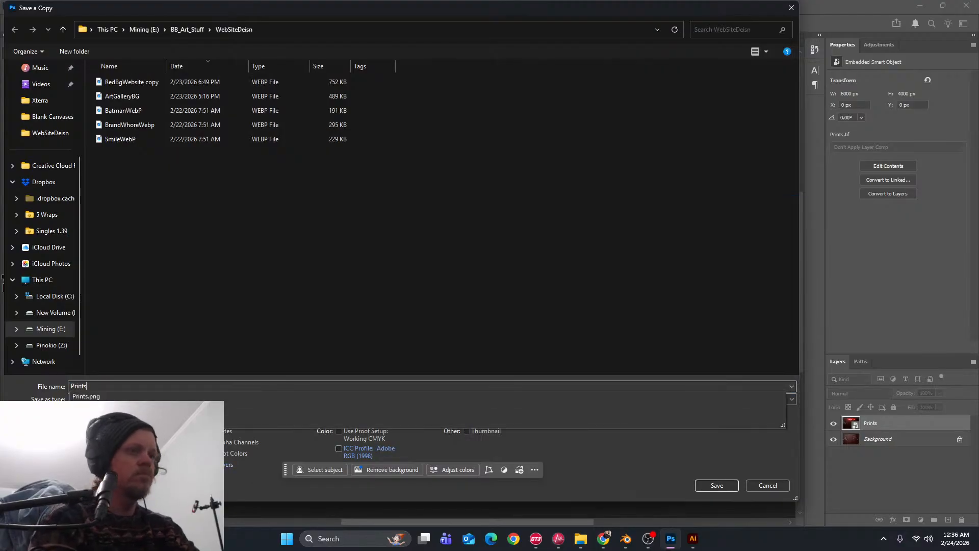
pyautogui.press('Return')
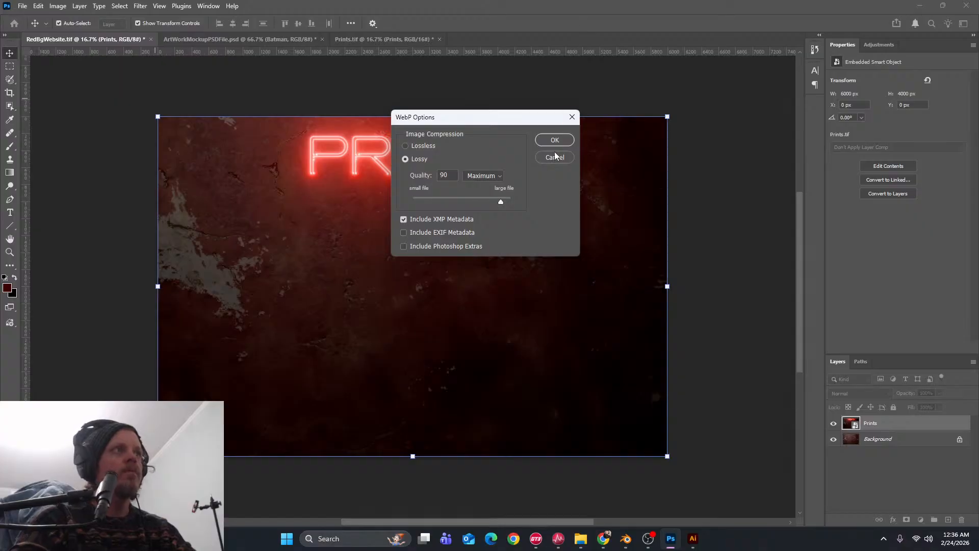
pyautogui.click(555, 141)
# Switch to the Wix editor in Chrome and open the background options of the Fine Art Prints section
pyautogui.click(920, 5)
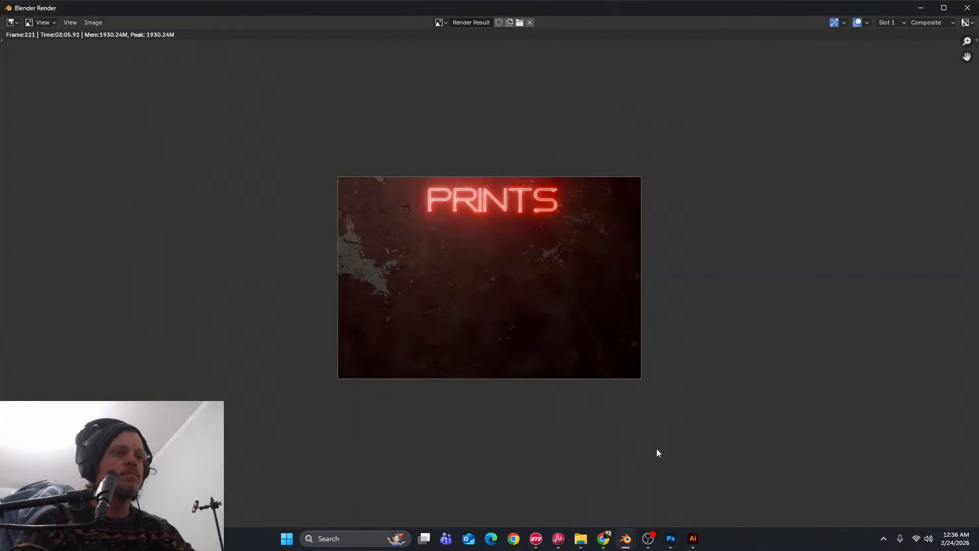
pyautogui.moveTo(695, 544)
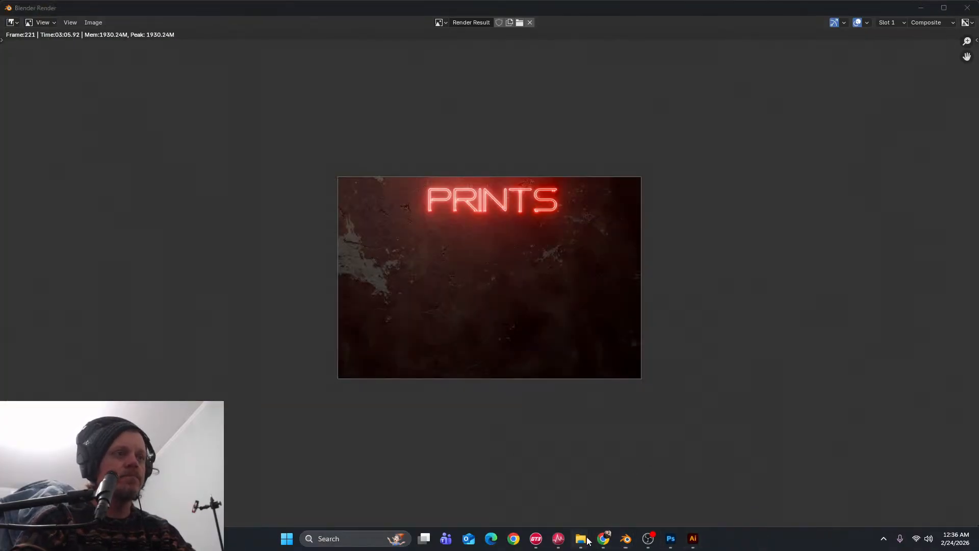
pyautogui.moveTo(604, 540)
pyautogui.click(618, 497)
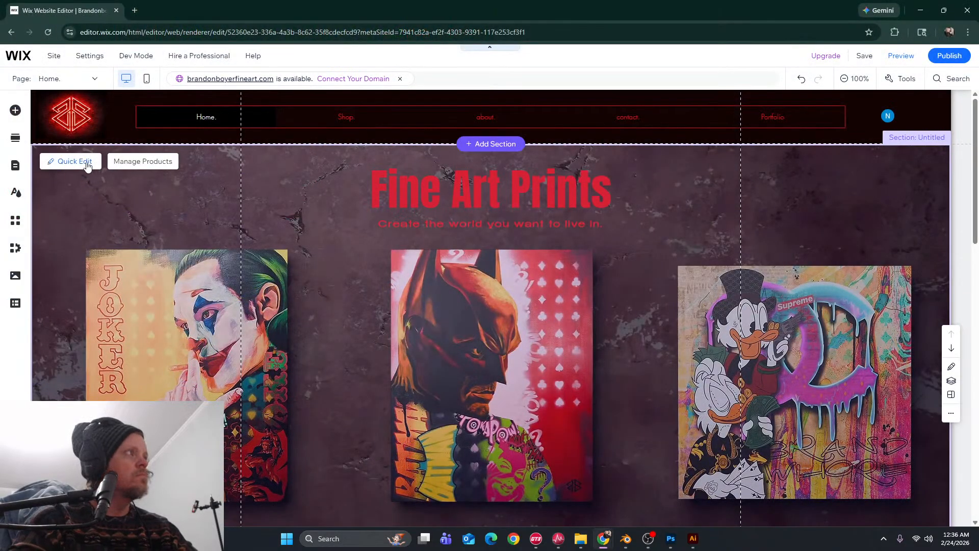
pyautogui.click(112, 188)
pyautogui.click(63, 257)
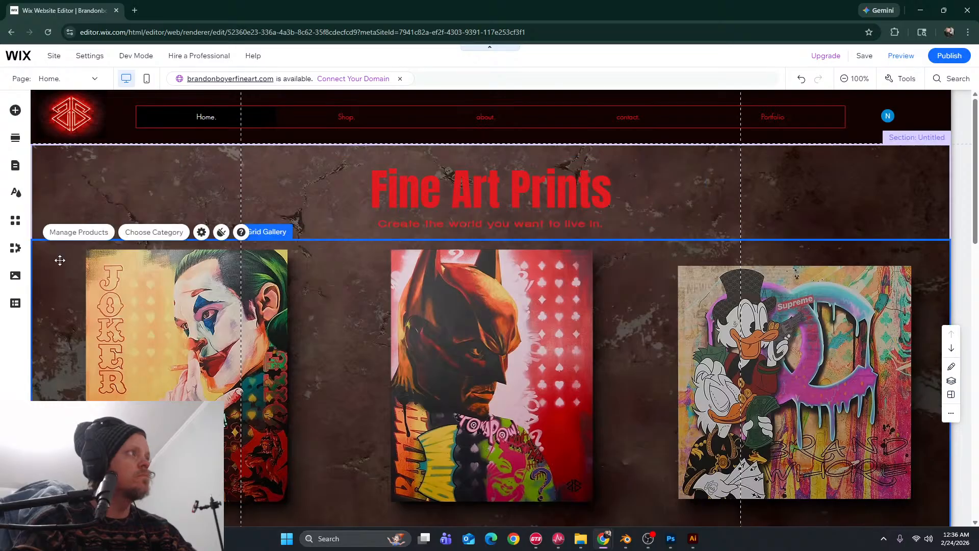
pyautogui.click(70, 197)
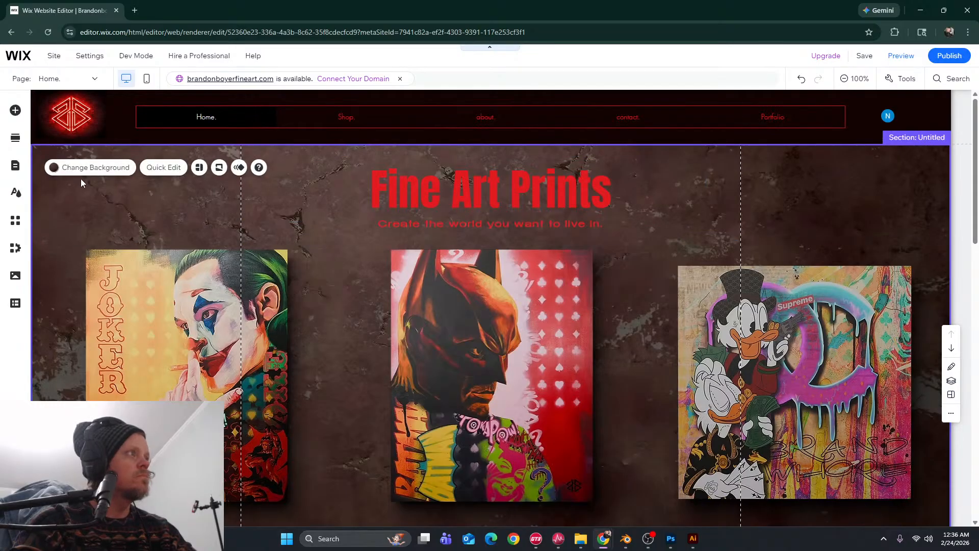
pyautogui.click(119, 168)
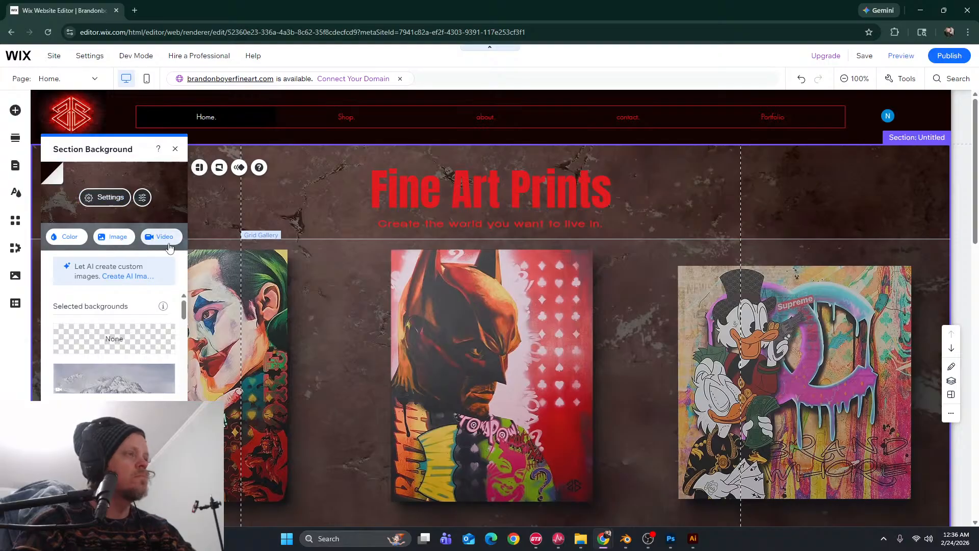
# Upload Prints.webp from the WebSiteDeisn folder and apply it as the section's background image
pyautogui.click(118, 240)
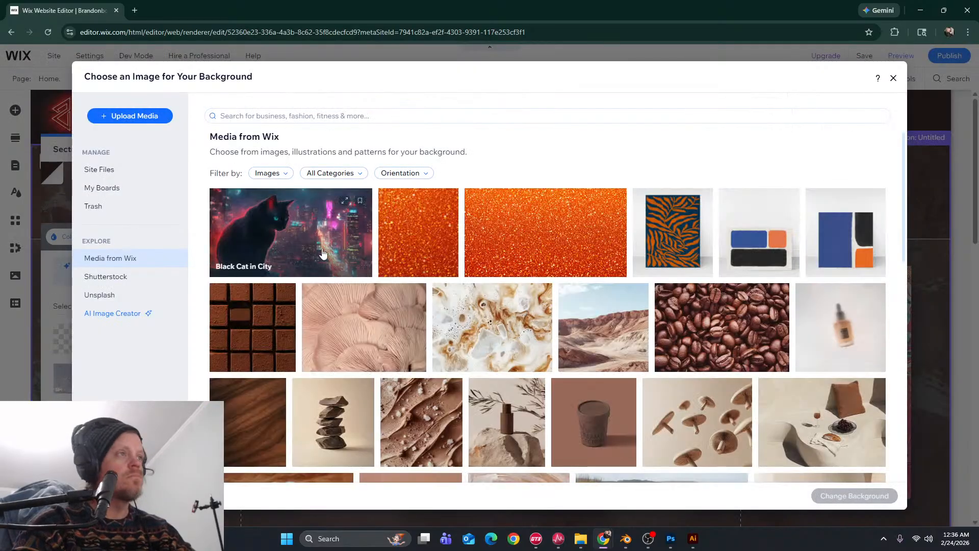
pyautogui.click(139, 119)
pyautogui.click(491, 302)
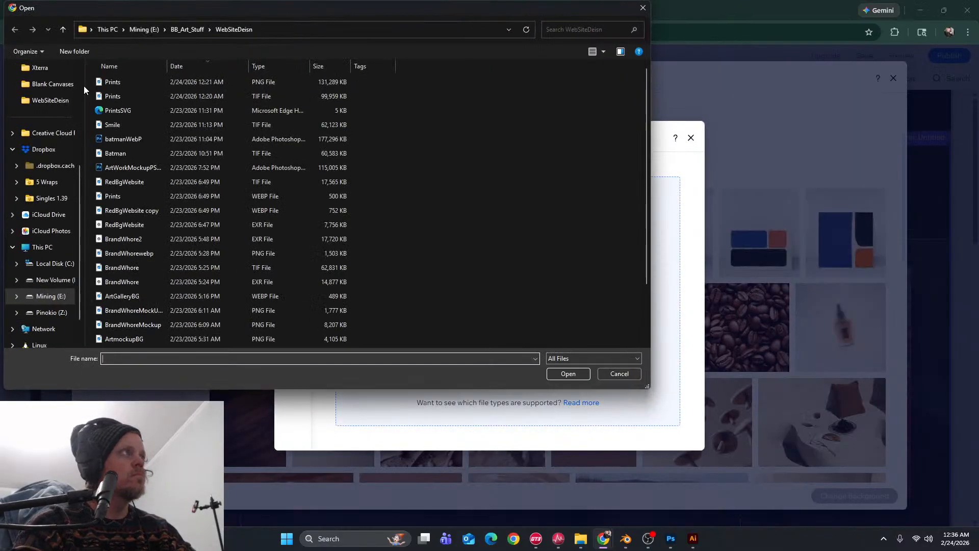
pyautogui.click(114, 83)
pyautogui.click(115, 95)
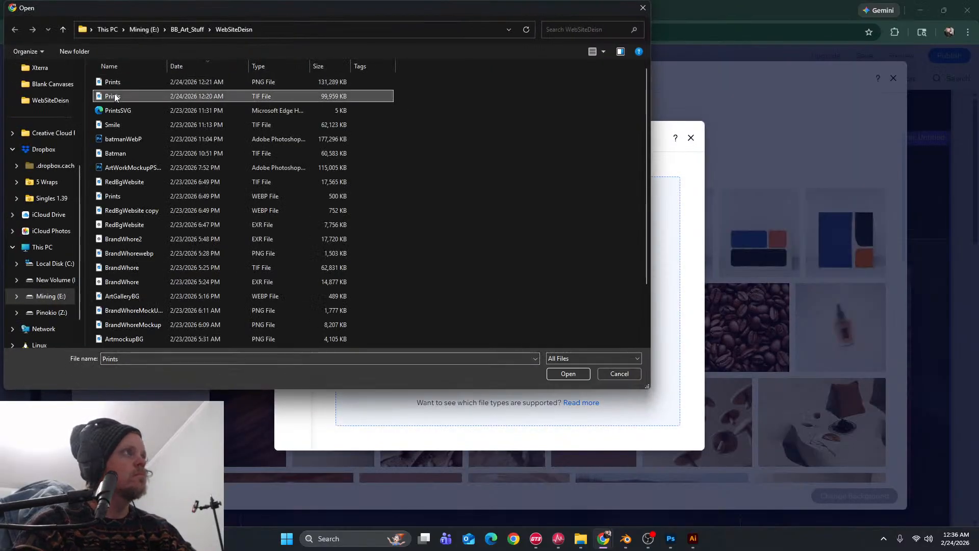
pyautogui.click(157, 197)
pyautogui.click(560, 359)
pyautogui.click(559, 368)
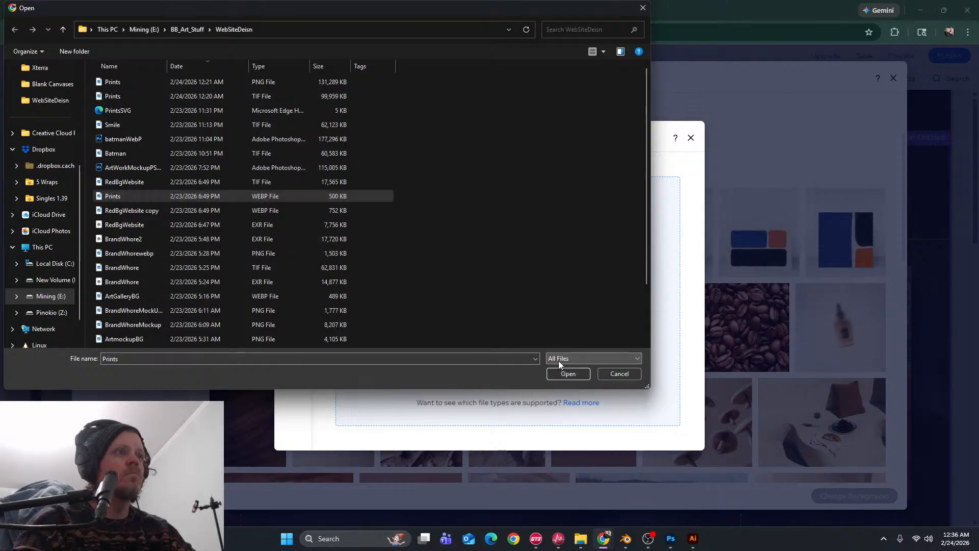
pyautogui.click(563, 370)
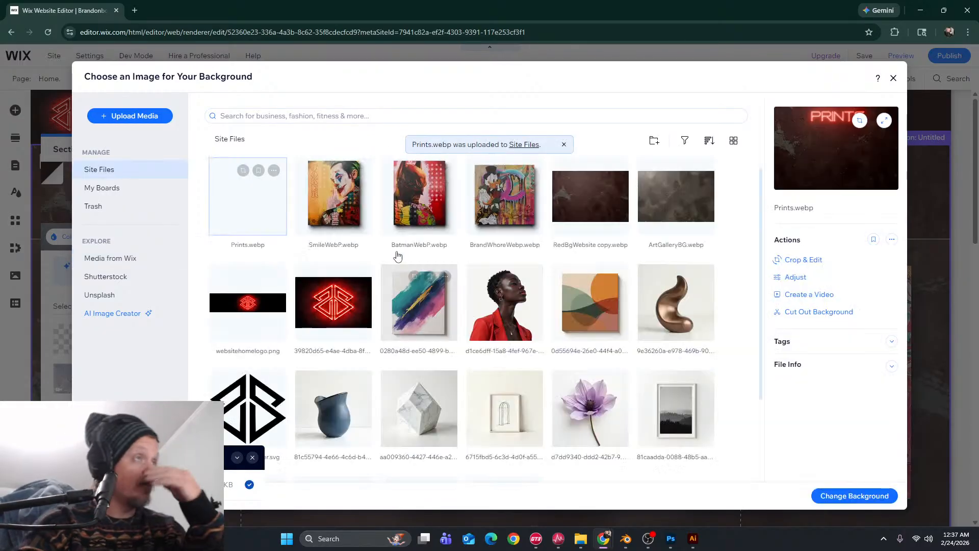
pyautogui.click(893, 502)
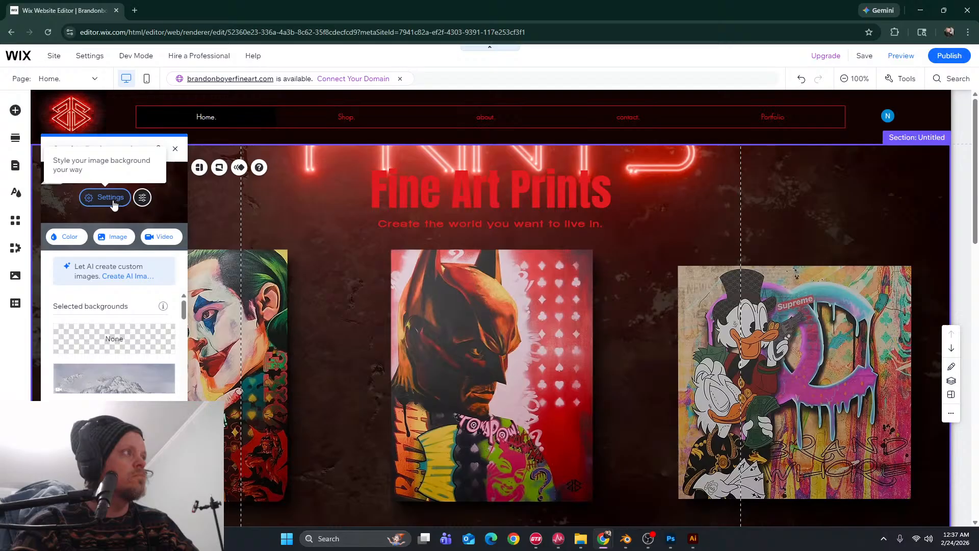
# Set the section background image's scaling to Original size
pyautogui.click(107, 198)
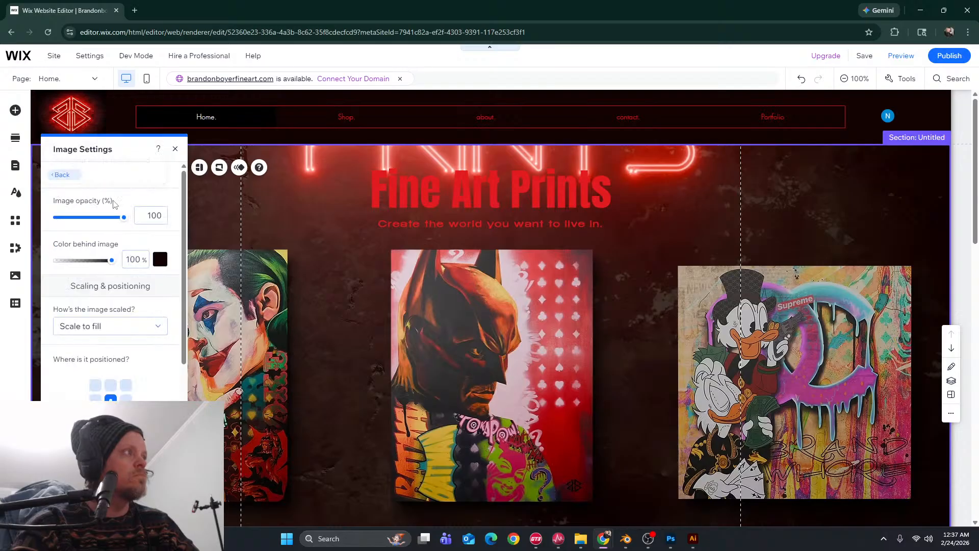
pyautogui.click(113, 329)
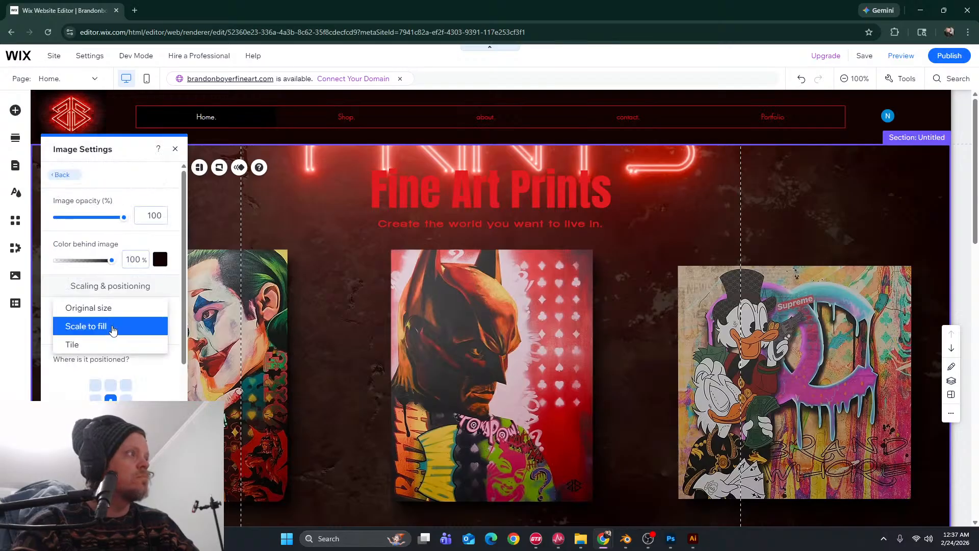
pyautogui.click(99, 308)
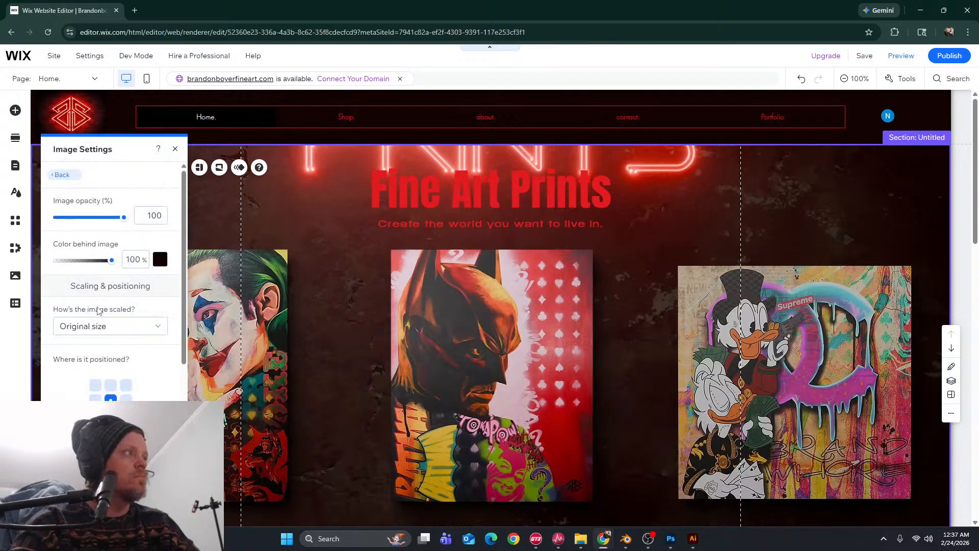
# Set the section background image's scaling to Scale to fill and anchor its position at the centre
pyautogui.click(103, 325)
pyautogui.click(92, 343)
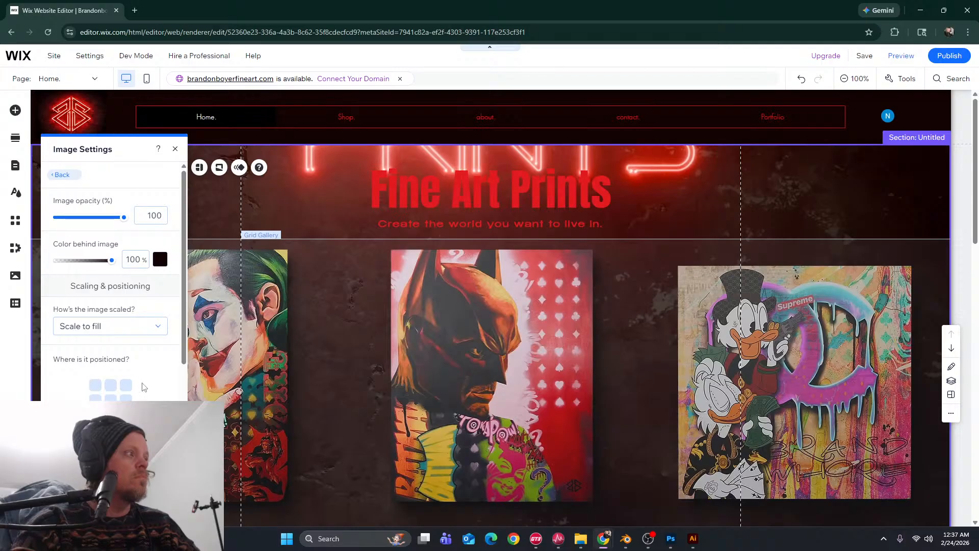
pyautogui.click(111, 399)
pyautogui.click(126, 398)
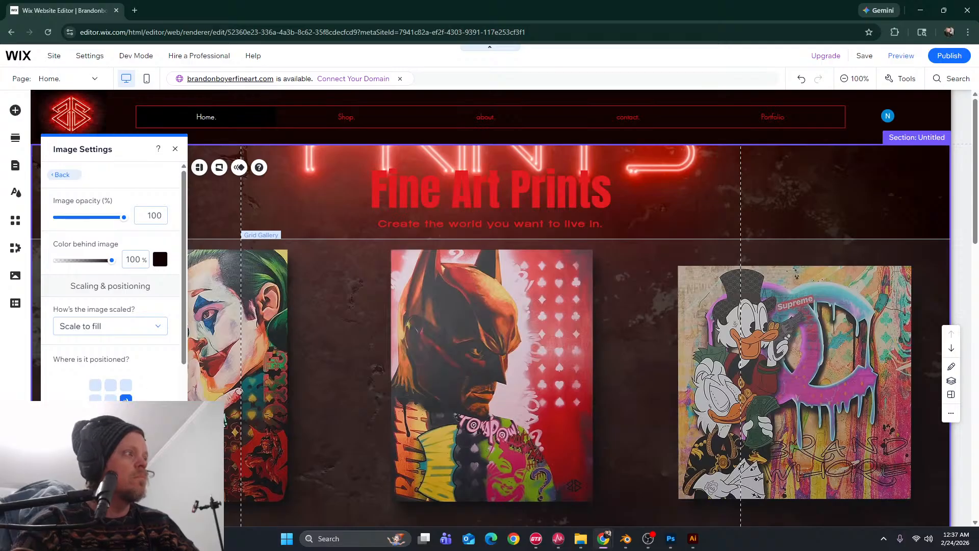
pyautogui.click(110, 416)
pyautogui.scroll(-2, 176, 377)
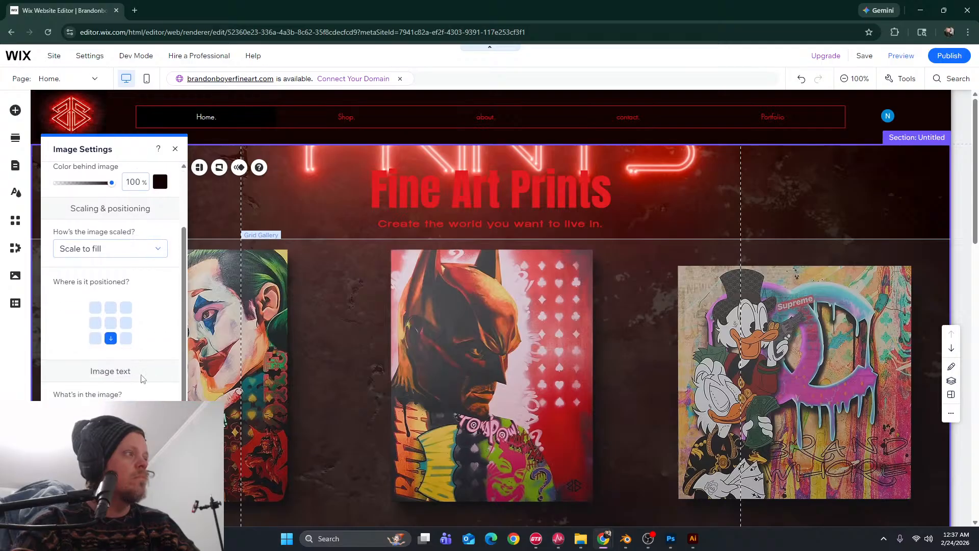
pyautogui.click(110, 322)
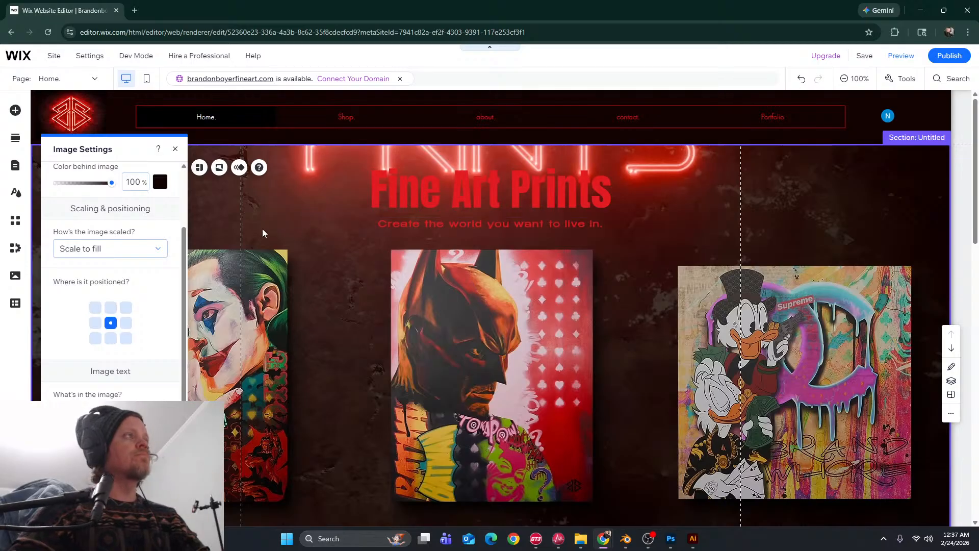
# Delete the "Fine Art Prints" heading and the "Create the world you want to live in." tagline from the prints section
pyautogui.scroll(2, 143, 242)
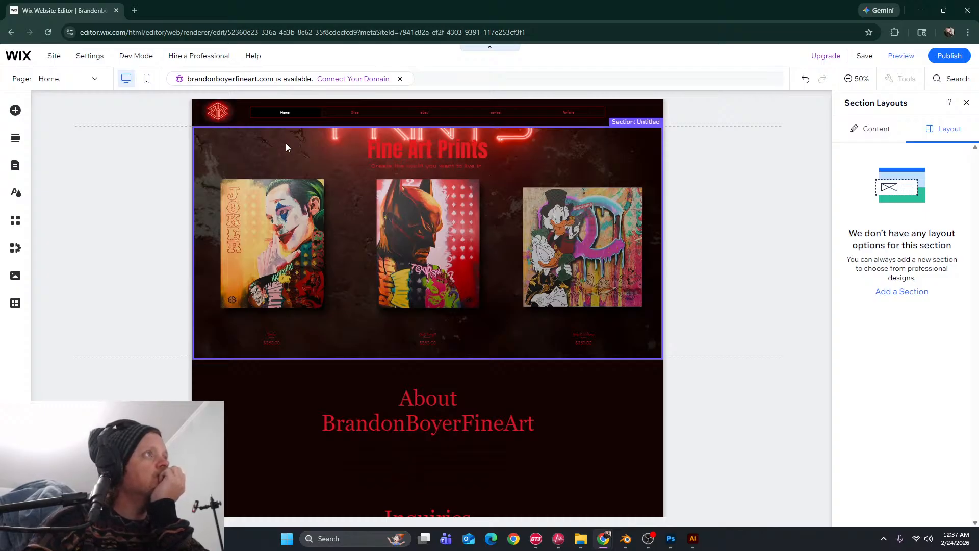
pyautogui.click(262, 145)
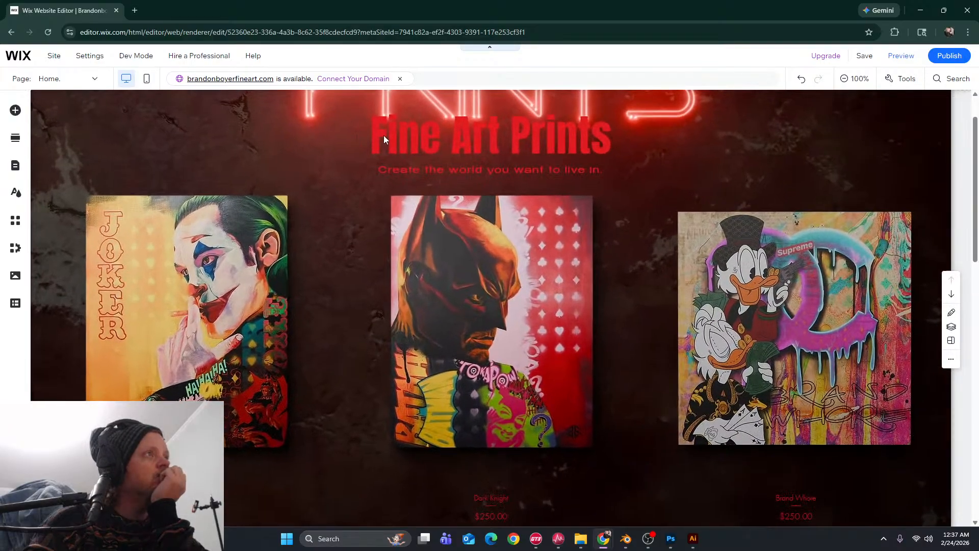
pyautogui.click(383, 135)
pyautogui.press('Delete')
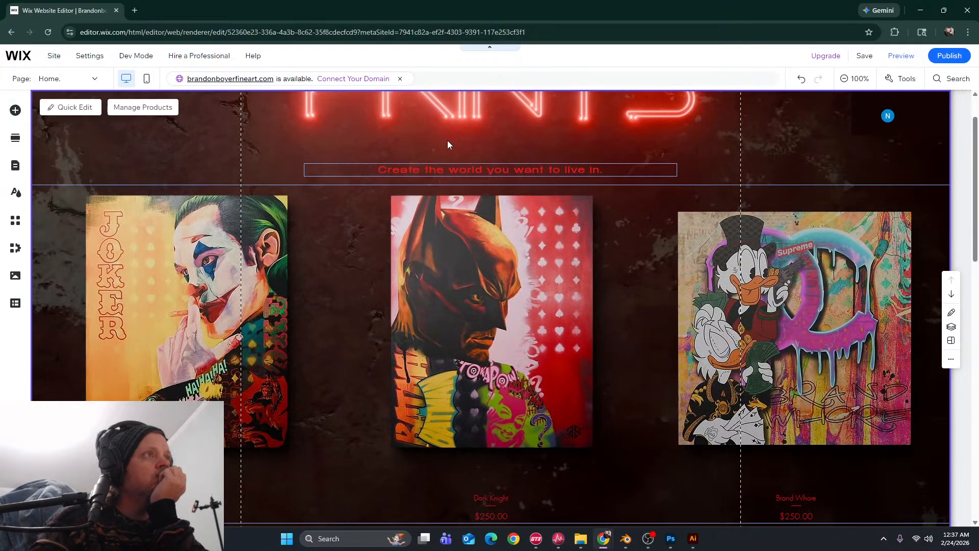
pyautogui.click(434, 166)
pyautogui.press('Delete')
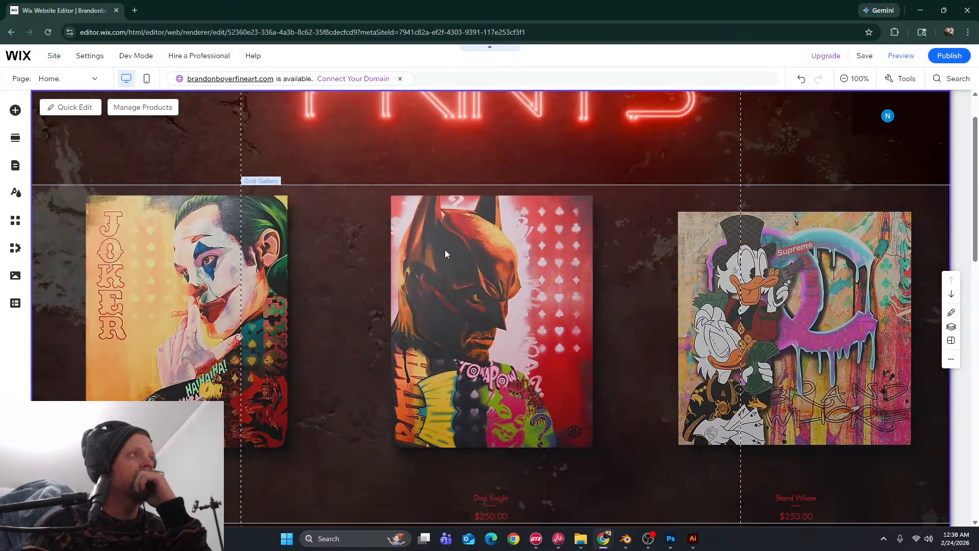
# Preview the site and examine how the homepage's neon background sits behind the product gallery down to the About section
pyautogui.scroll(1, 396, 234)
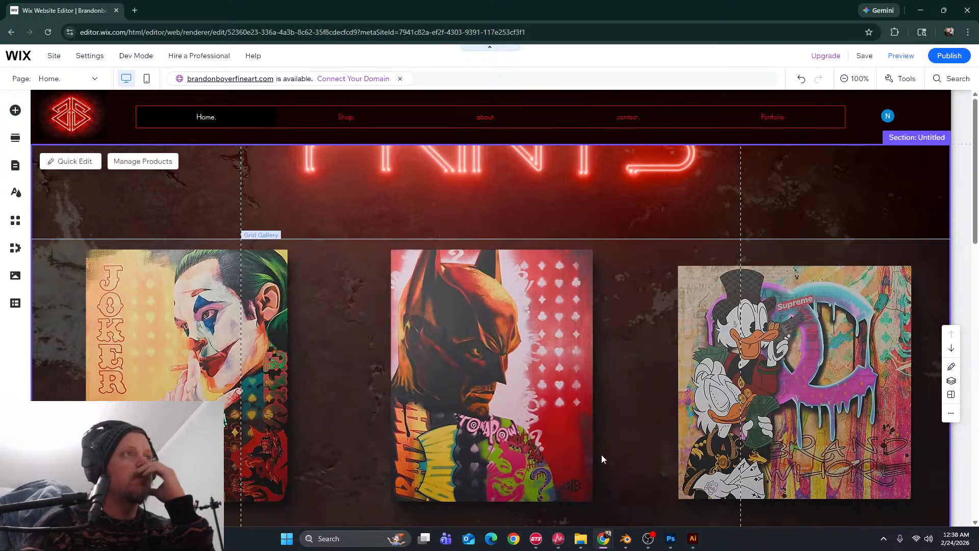
pyautogui.scroll(-5, 388, 372)
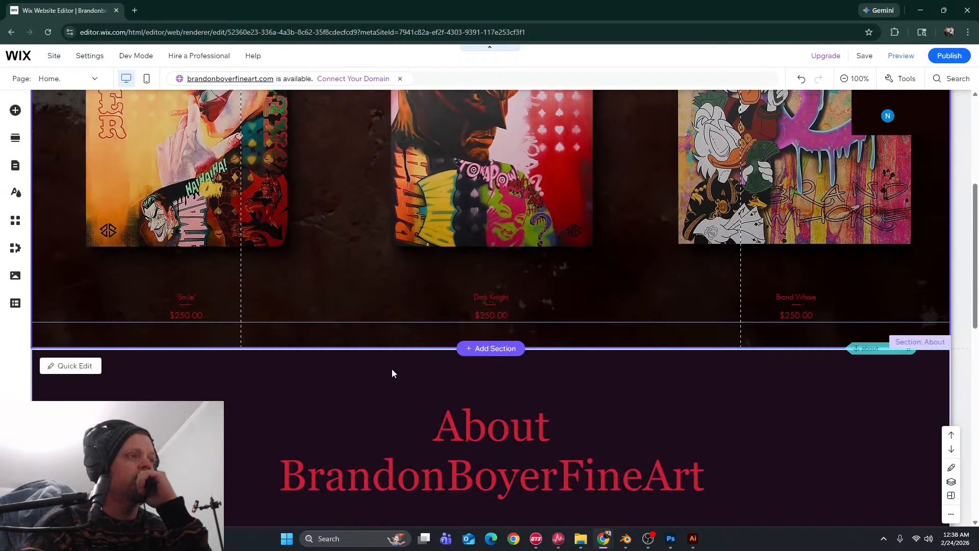
pyautogui.scroll(5, 408, 370)
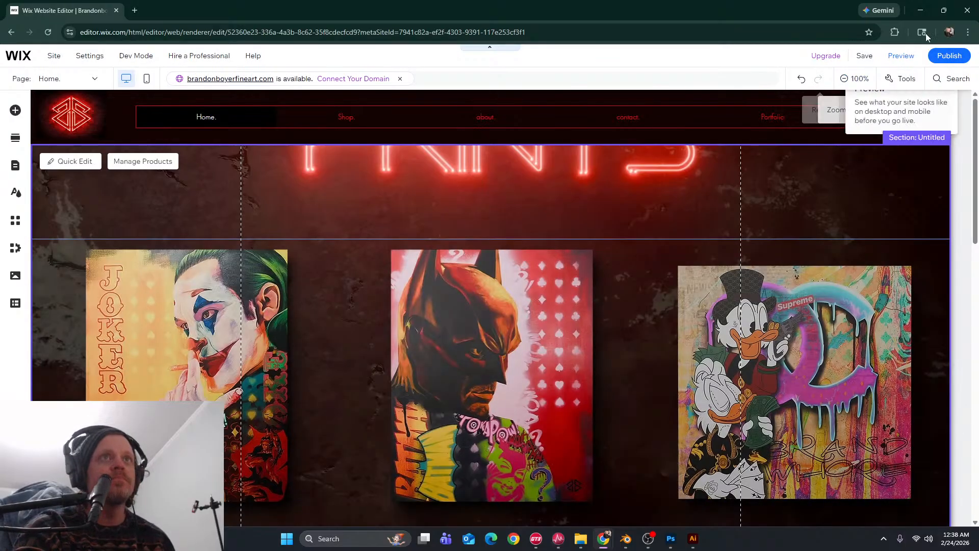
pyautogui.click(901, 55)
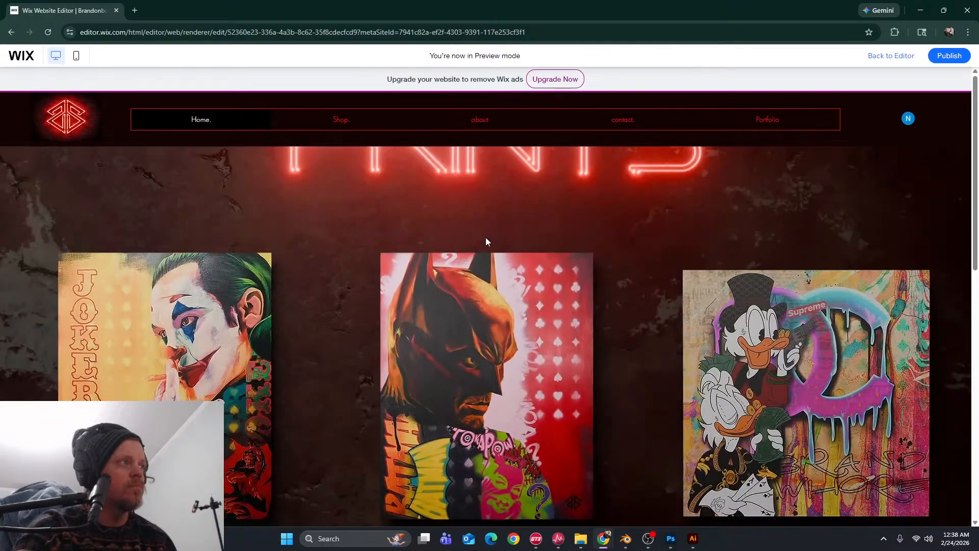
pyautogui.scroll(-3, 487, 237)
pyautogui.scroll(3, 561, 265)
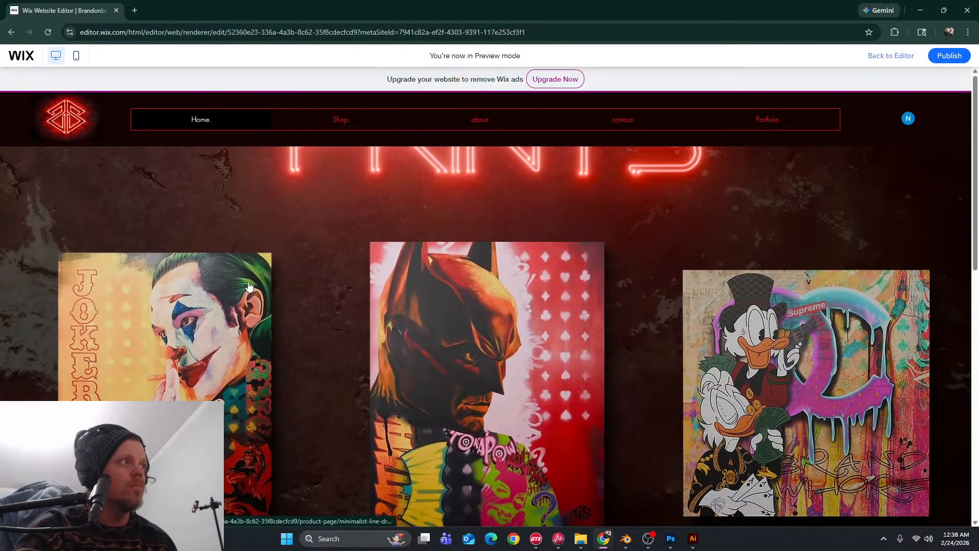
pyautogui.scroll(-4, 504, 286)
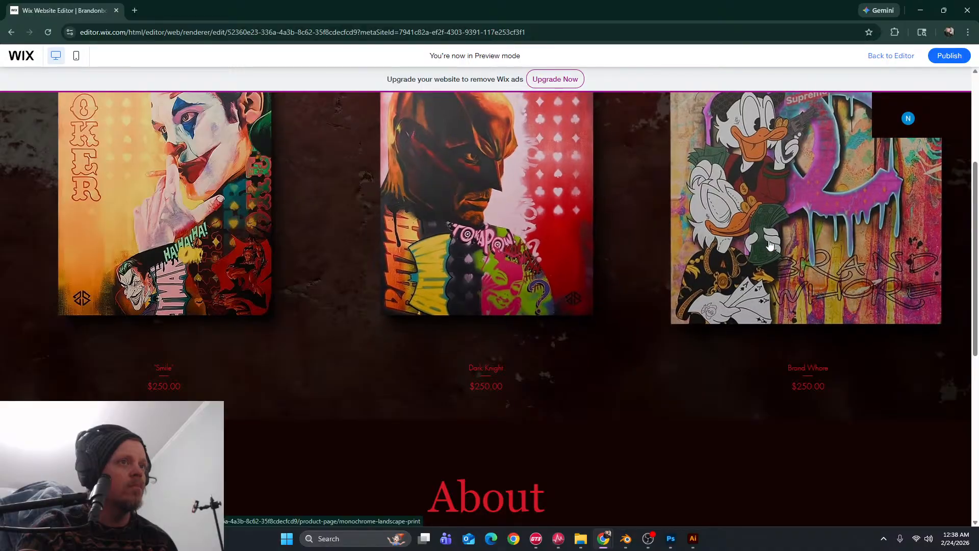
pyautogui.scroll(3, 510, 306)
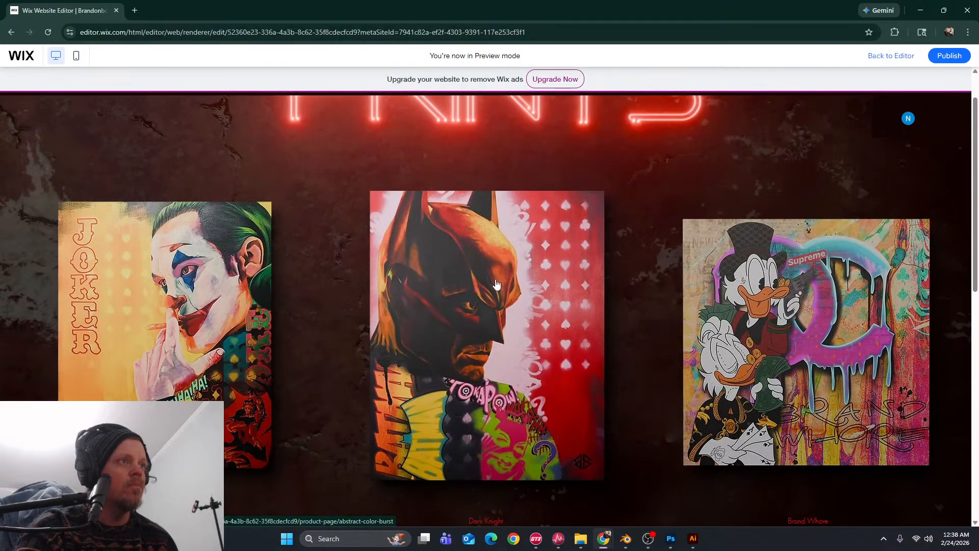
# Open the Dark Knight product page in the preview and compare the Medium and Large canvas sizes, ending on Large
pyautogui.click(496, 282)
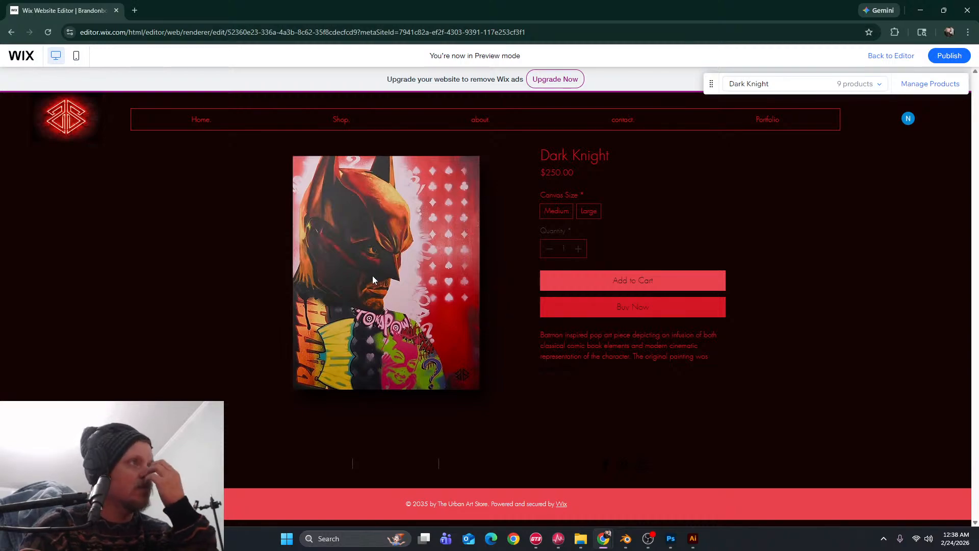
pyautogui.click(589, 213)
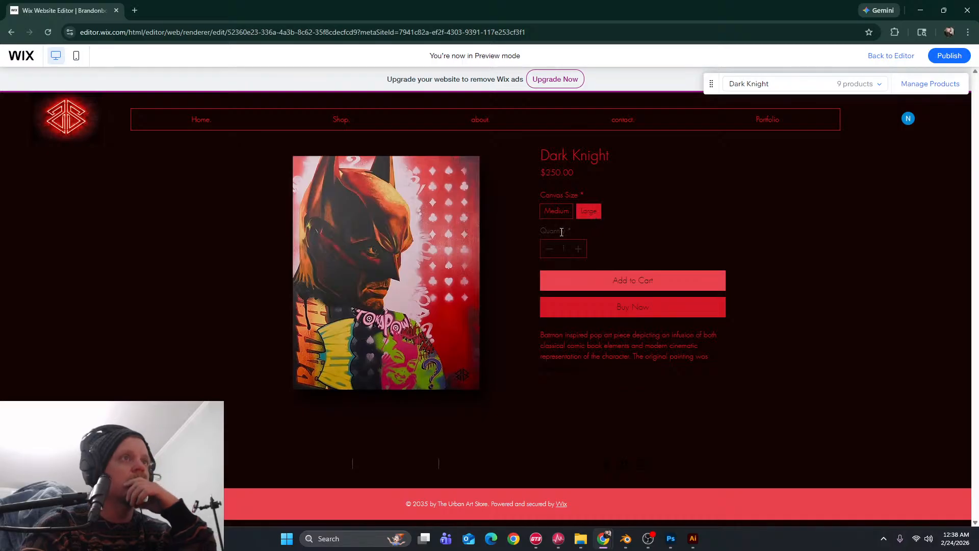
pyautogui.click(565, 213)
pyautogui.click(580, 213)
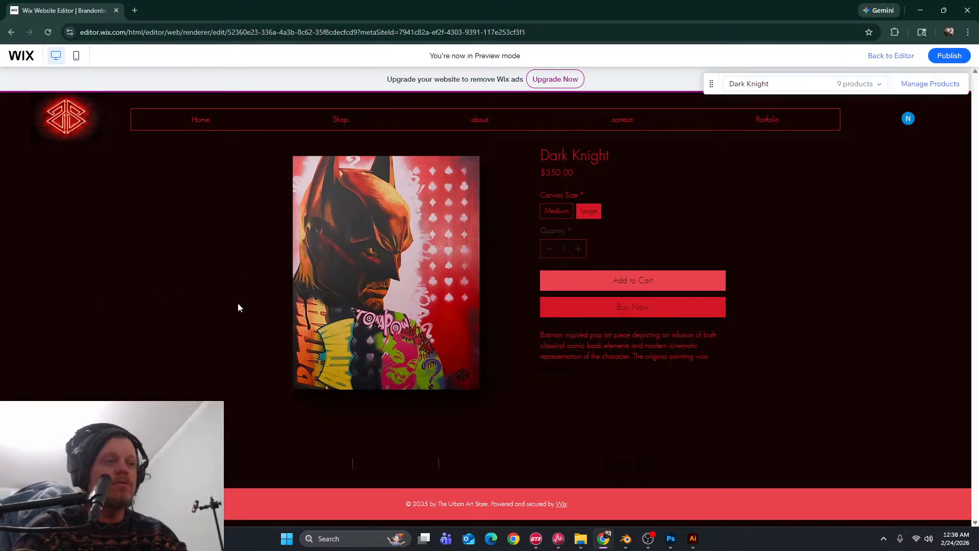
pyautogui.click(648, 540)
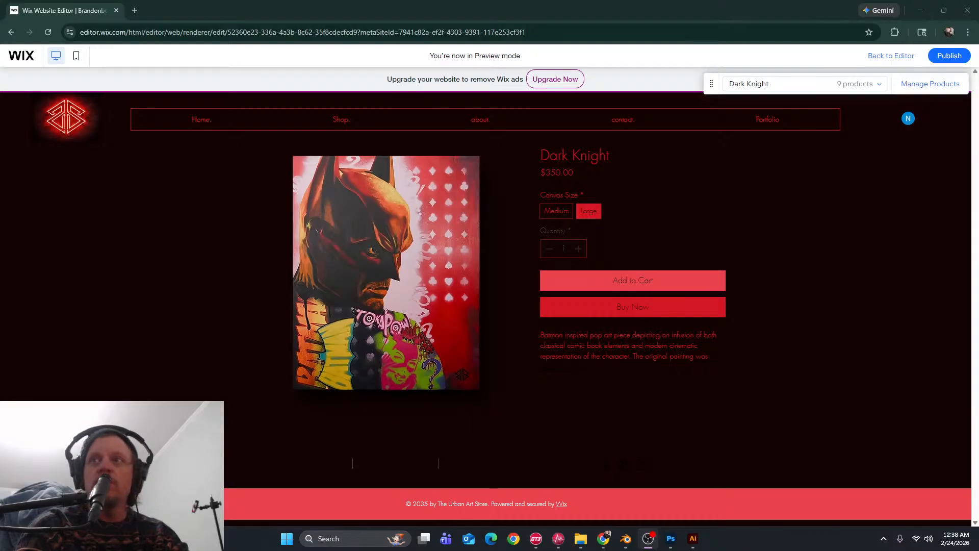